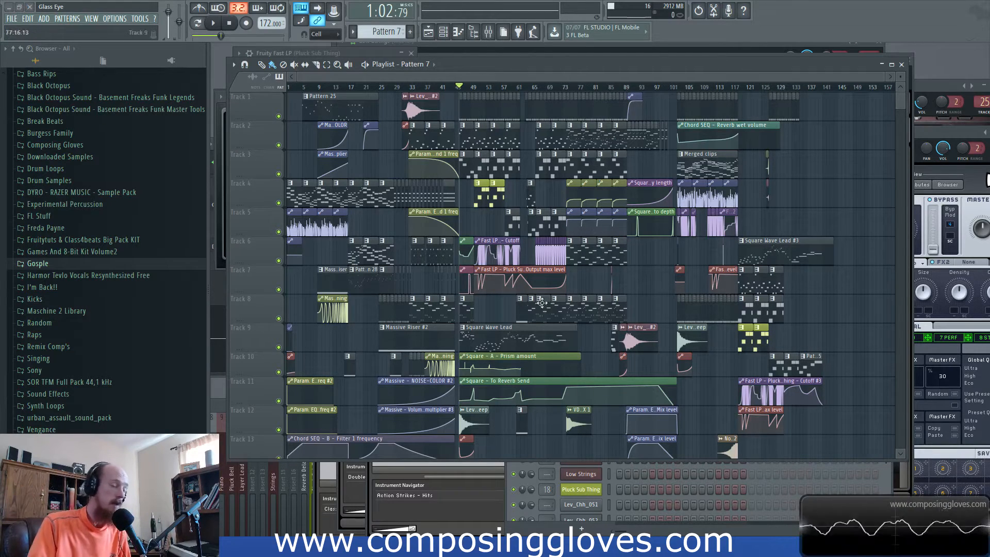
# Examine the playlist arrangement, focusing on the pattern, Pluck Sub and automation clips from about bar 46 onward
pyautogui.scroll(4, 467, 87)
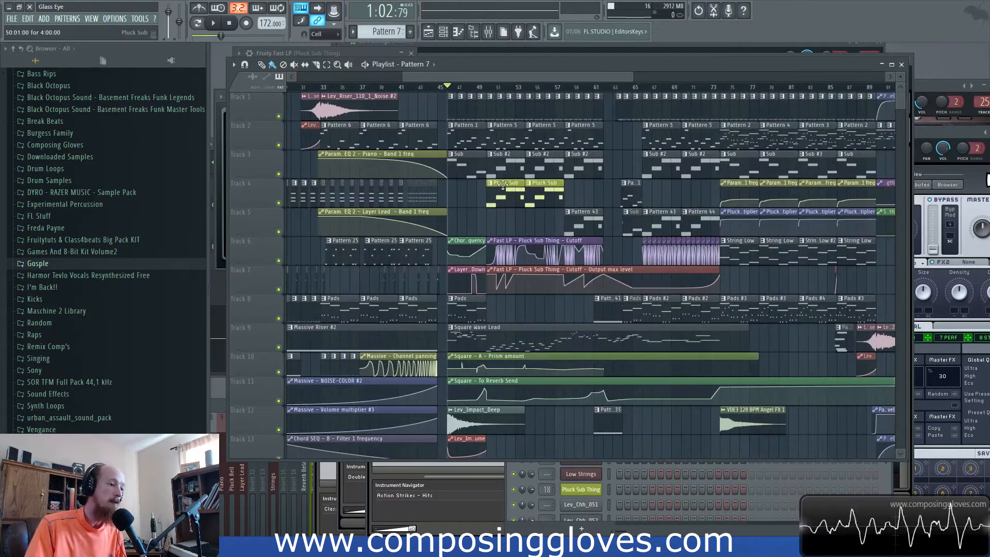
pyautogui.moveTo(505, 178); pyautogui.dragTo(669, 213)
pyautogui.scroll(3, 668, 212)
pyautogui.scroll(-3, 689, 205)
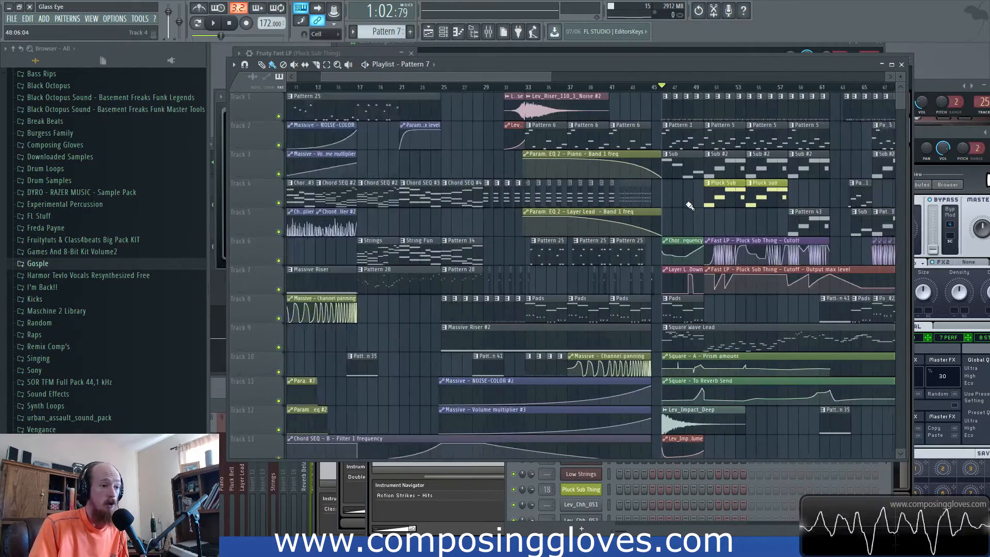
pyautogui.scroll(-6, 690, 204)
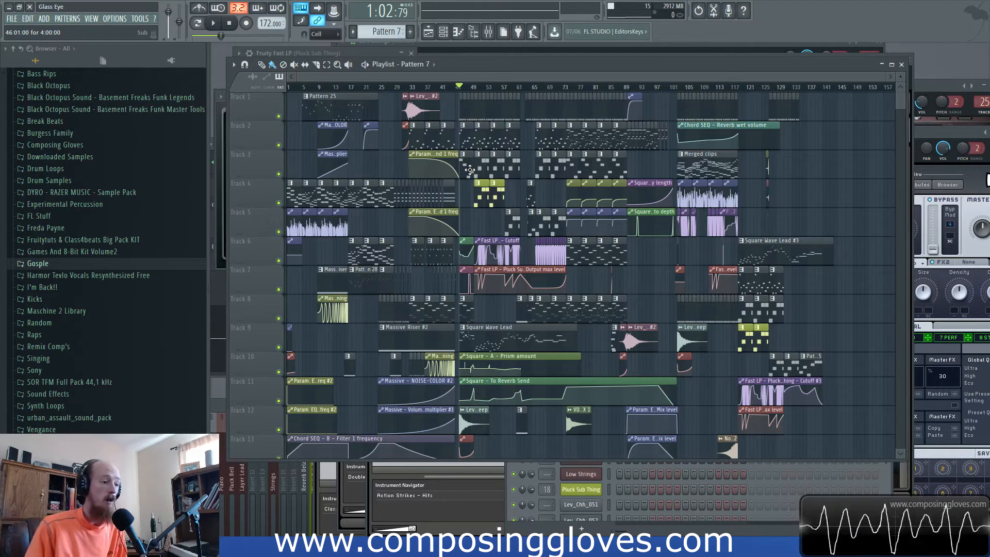
pyautogui.scroll(5, 469, 170)
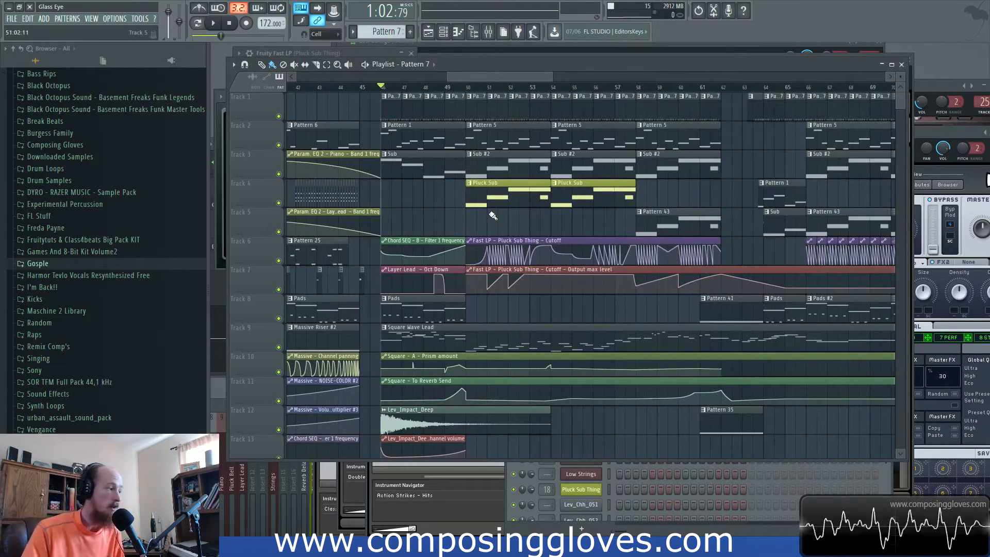
pyautogui.scroll(-5, 480, 223)
pyautogui.scroll(-4, 483, 190)
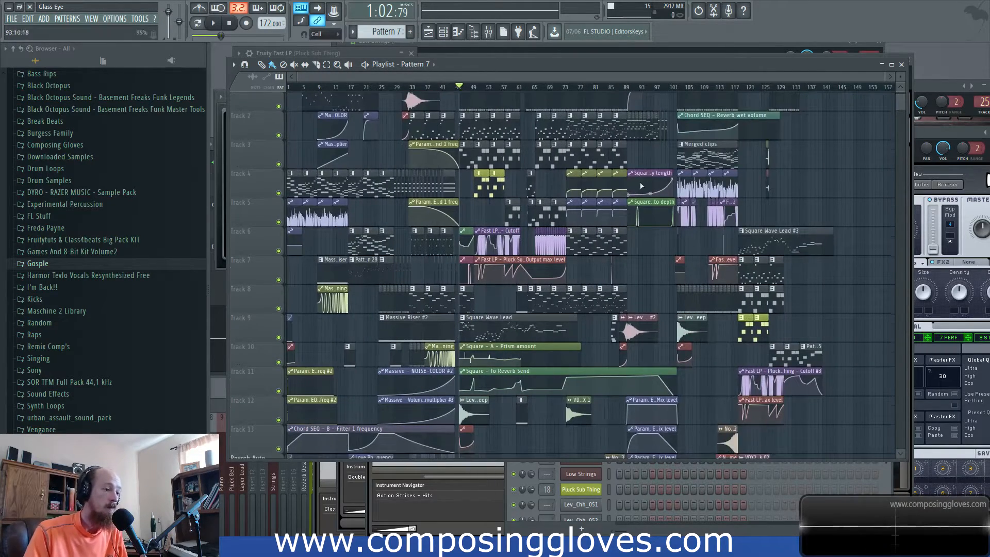
pyautogui.scroll(3, 536, 221)
pyautogui.moveTo(589, 256); pyautogui.dragTo(665, 369)
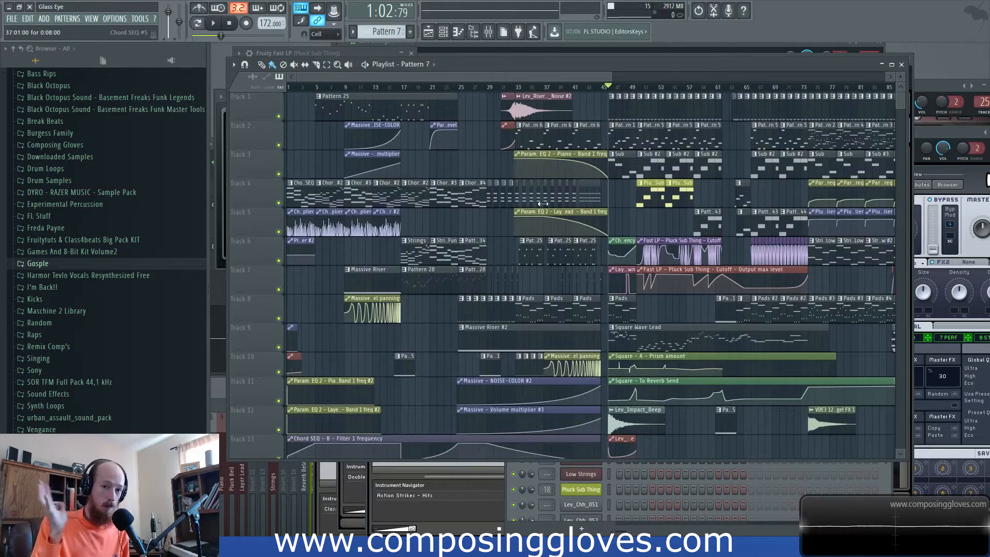
pyautogui.scroll(5, 543, 204)
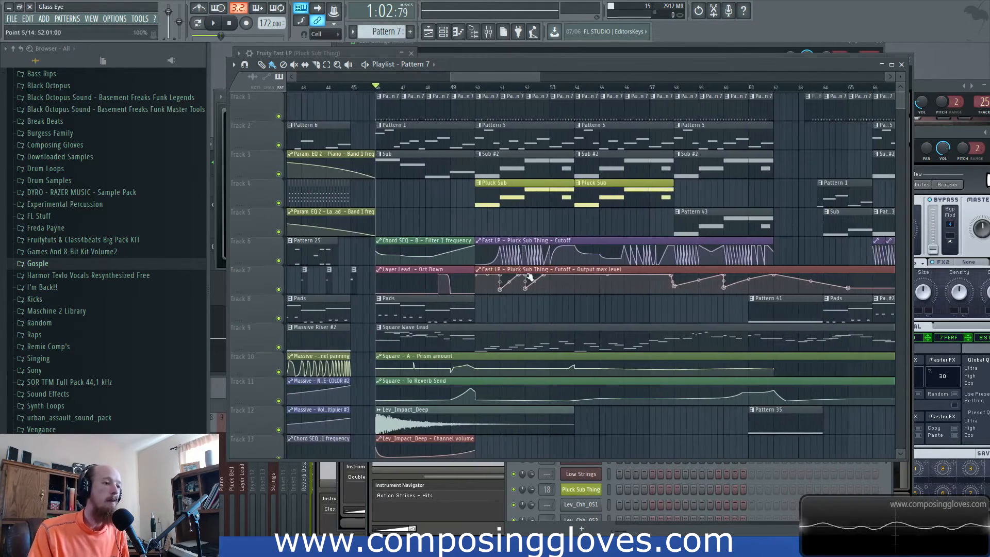
pyautogui.scroll(2, 414, 212)
pyautogui.moveTo(557, 298); pyautogui.dragTo(593, 281)
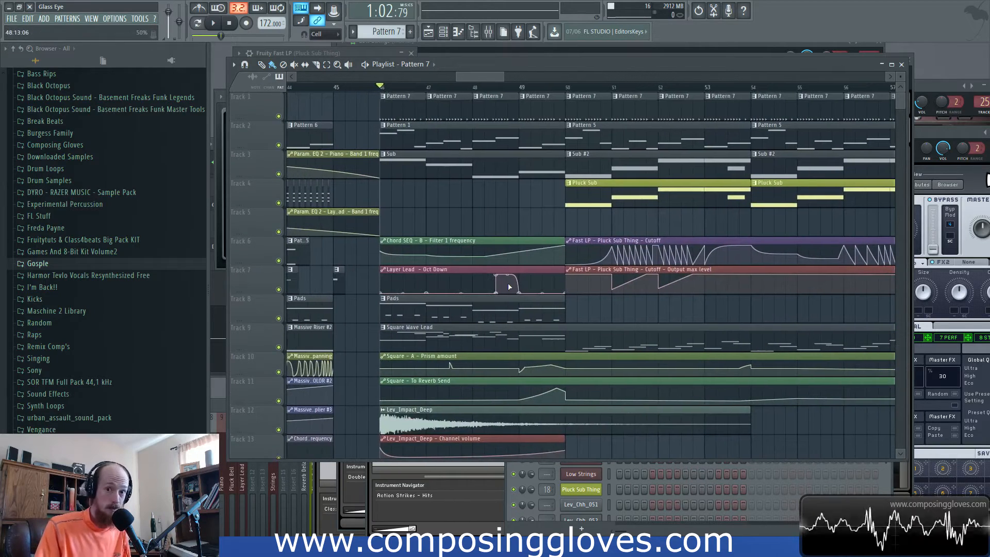
pyautogui.scroll(-3, 477, 206)
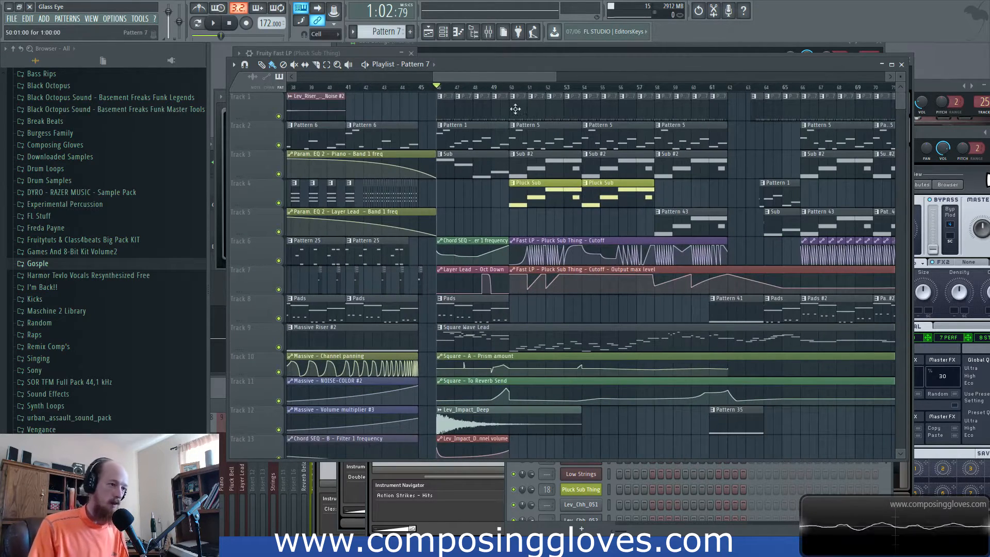
pyautogui.moveTo(531, 77)
pyautogui.mouseDown()
pyautogui.moveTo(683, 64)
pyautogui.moveTo(538, 71)
pyautogui.mouseUp()
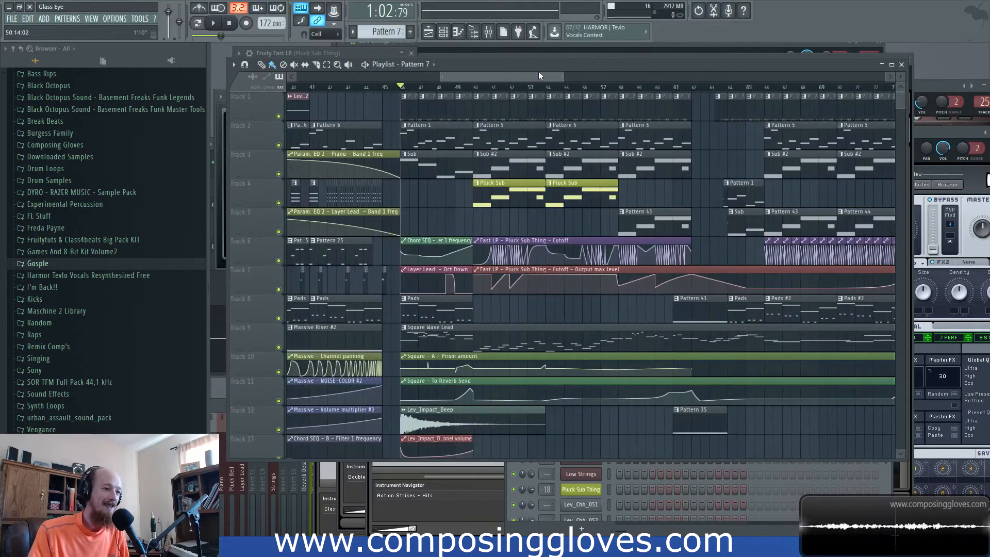
pyautogui.scroll(3, 429, 208)
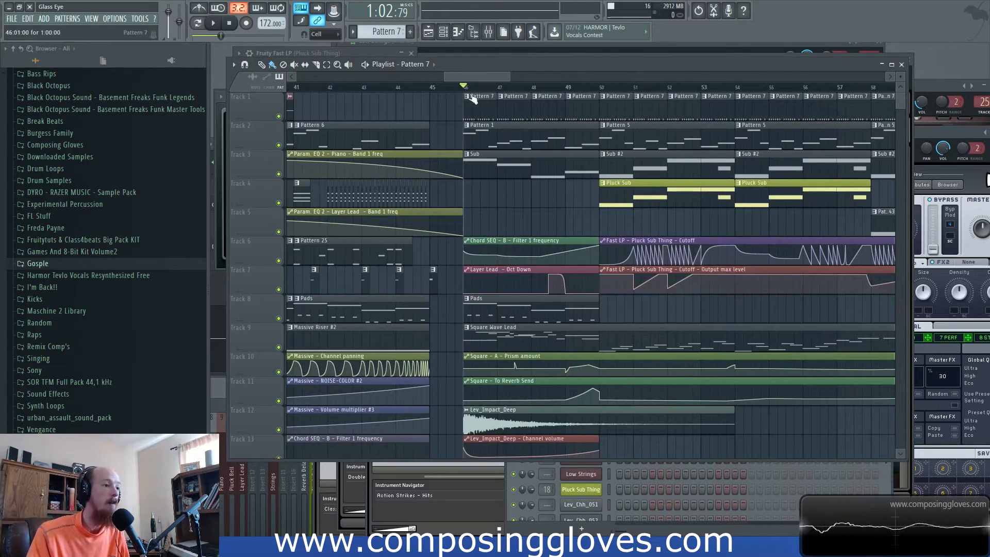
# Open the mixer and reposition its window so that all of its track controls are visible
pyautogui.click(488, 32)
pyautogui.moveTo(511, 406); pyautogui.dragTo(653, 138)
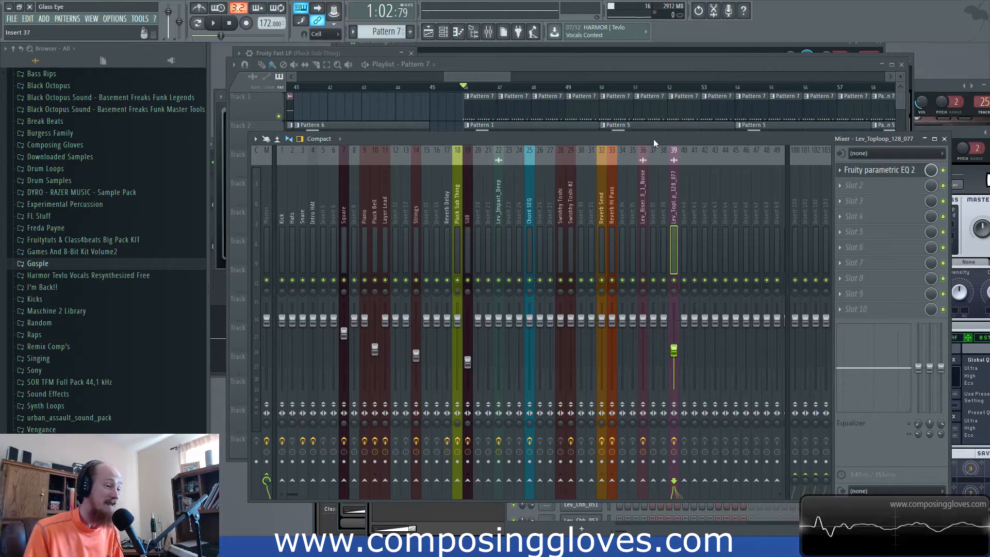
# Examine the playlist tracks around the transition at bars 45 and 46 and the section that follows
pyautogui.moveTo(494, 79)
pyautogui.mouseDown()
pyautogui.moveTo(484, 79)
pyautogui.moveTo(516, 73)
pyautogui.moveTo(503, 75)
pyautogui.mouseUp()
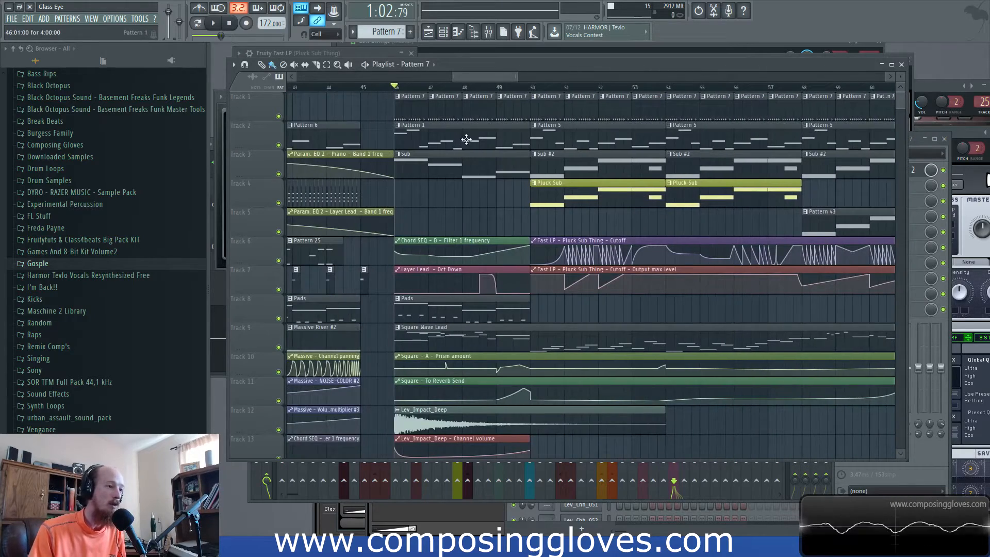
pyautogui.scroll(-3, 460, 154)
pyautogui.scroll(-11, 460, 153)
pyautogui.scroll(12, 461, 156)
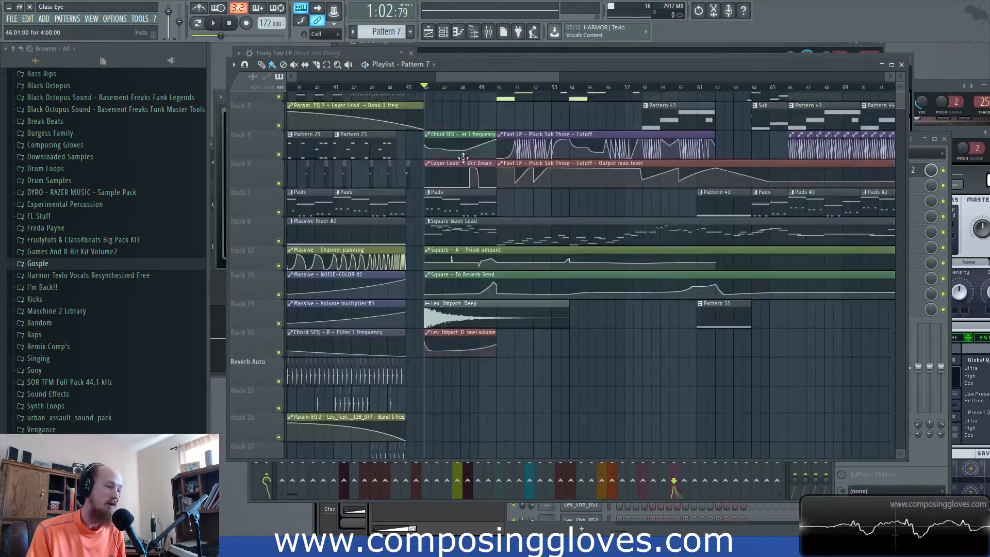
pyautogui.scroll(5, 431, 164)
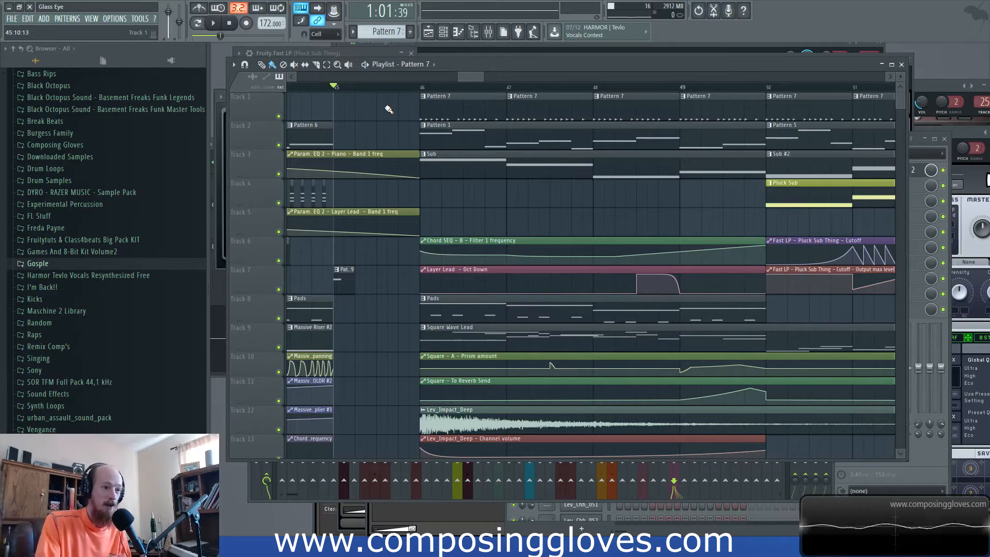
pyautogui.scroll(-8, 379, 184)
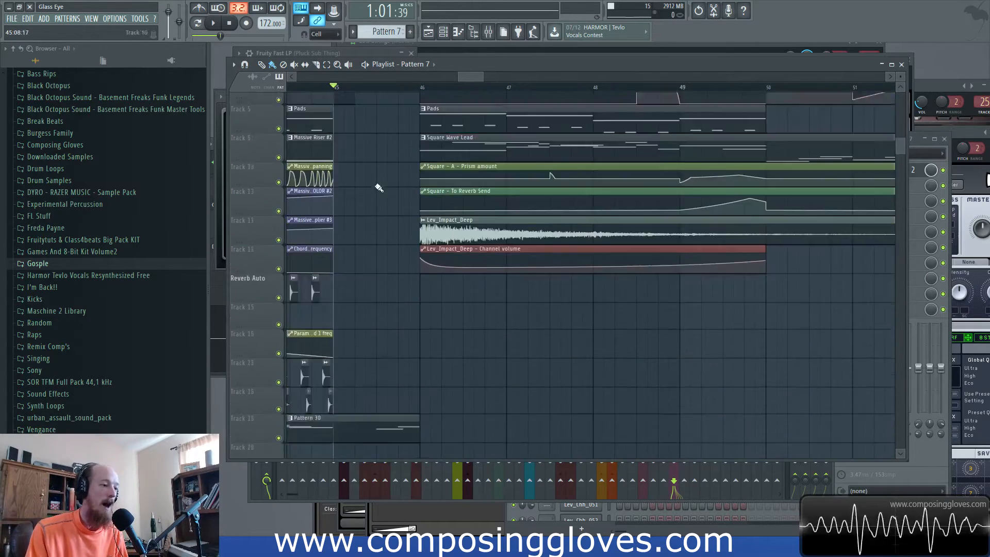
pyautogui.scroll(8, 393, 230)
pyautogui.scroll(-3, 447, 206)
pyautogui.scroll(-4, 450, 206)
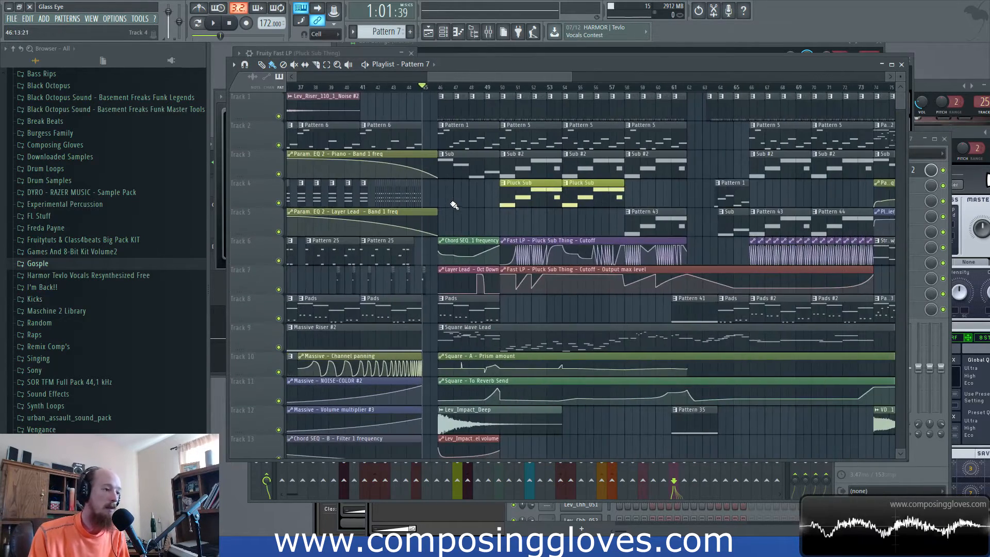
pyautogui.moveTo(467, 215); pyautogui.dragTo(429, 215)
pyautogui.scroll(4, 433, 215)
pyautogui.scroll(-3, 439, 215)
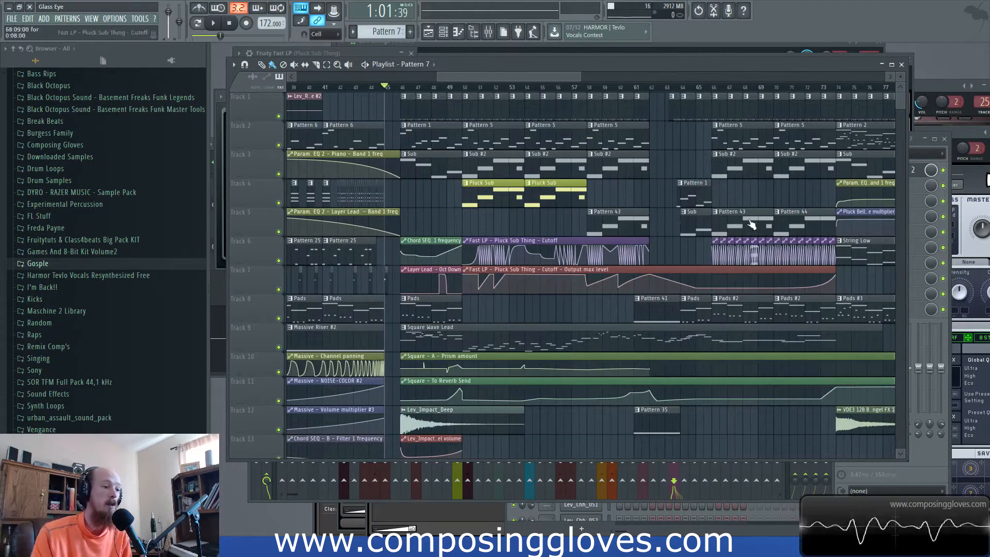
pyautogui.moveTo(510, 76); pyautogui.dragTo(505, 99)
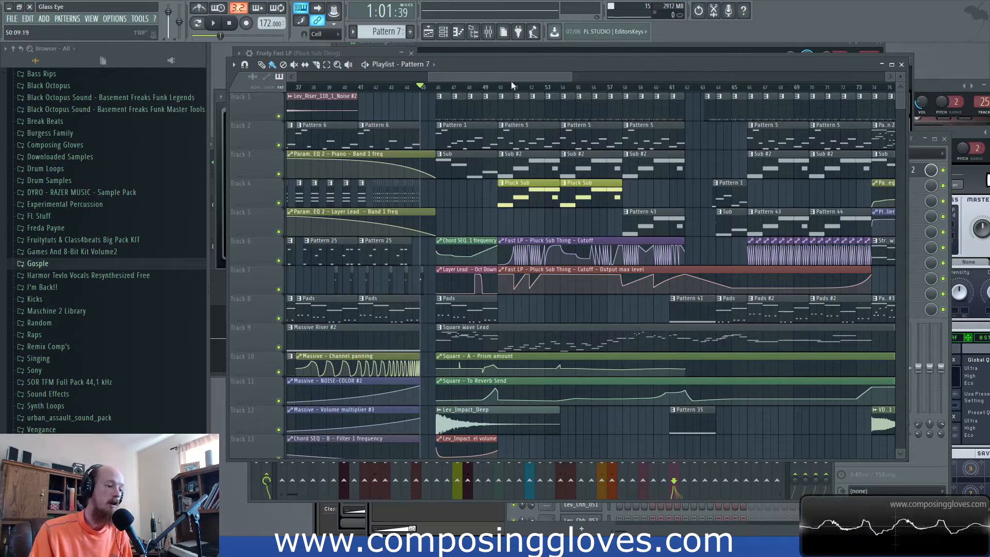
# Inspect the Lev_Impact_Deep clip's sample settings and Pattern 35's Swishhy Toshi piano roll, and return to the playlist
pyautogui.doubleClick(507, 433)
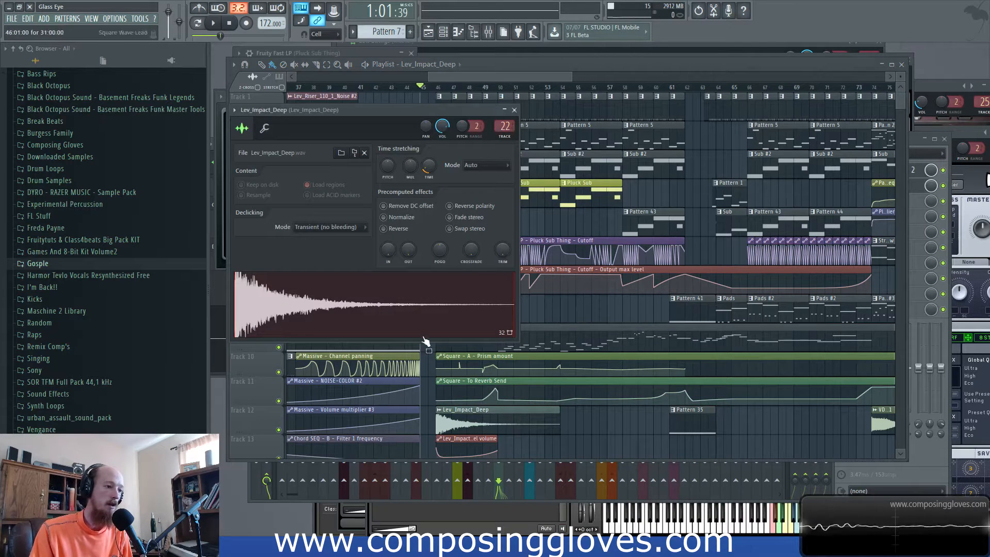
pyautogui.doubleClick(691, 412)
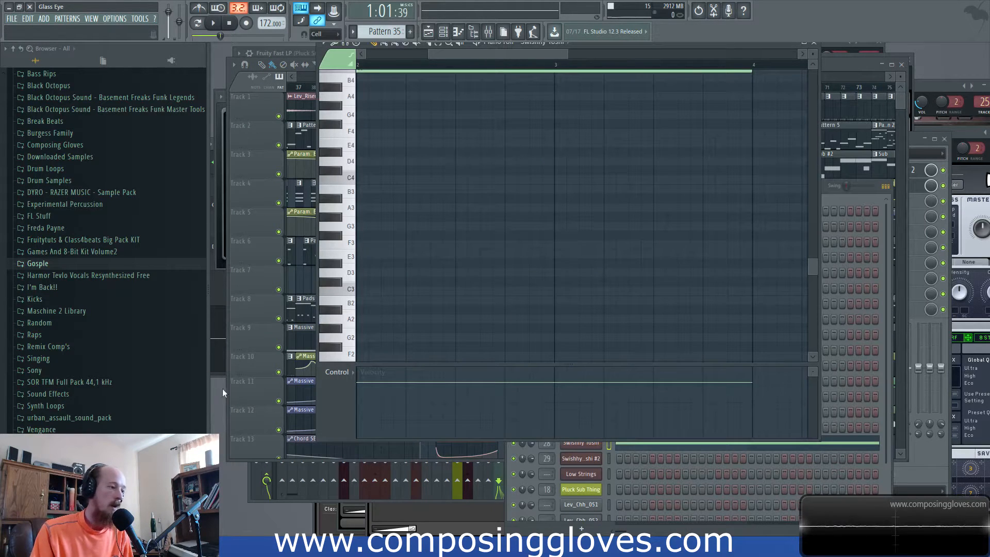
pyautogui.moveTo(647, 47); pyautogui.dragTo(654, 243)
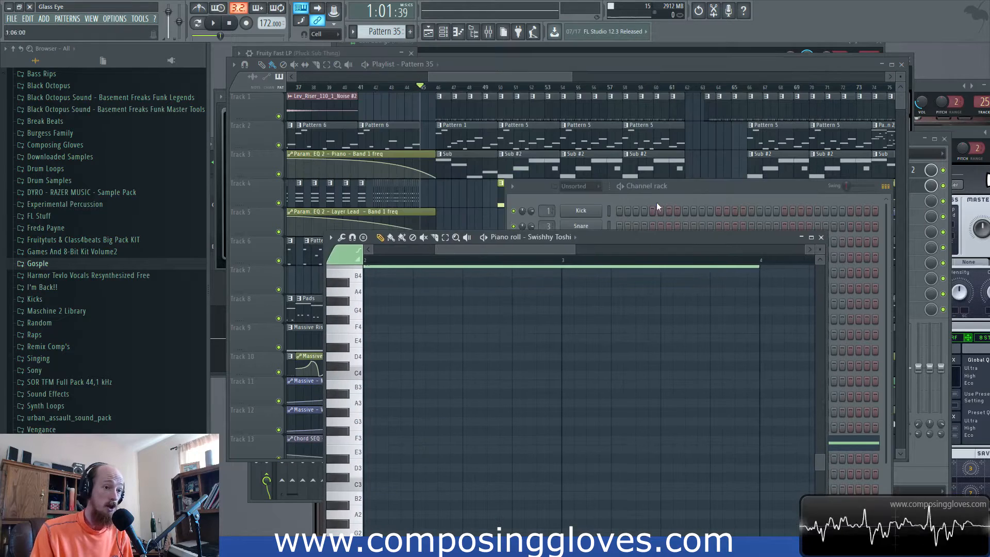
pyautogui.click(524, 76)
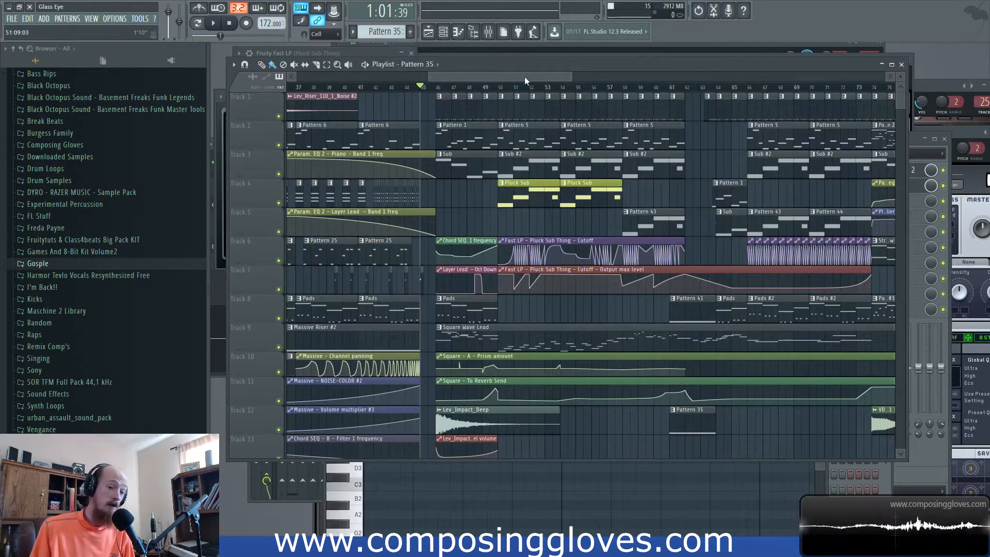
# Select all mixer insert tracks starting from Kick, lower their volume faders to the minimum, and select only the Pluck Sub Thing track
pyautogui.click(488, 33)
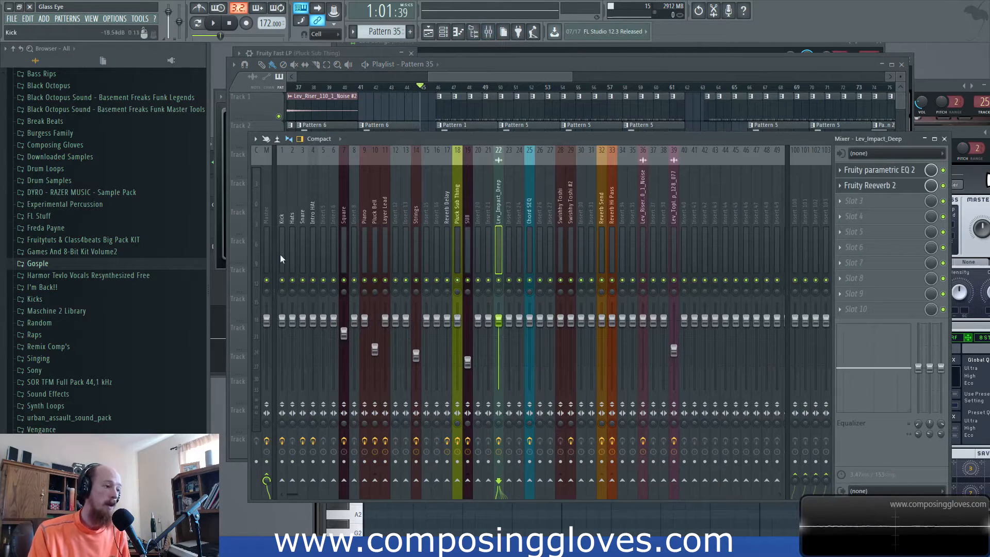
pyautogui.moveTo(283, 256); pyautogui.dragTo(790, 264)
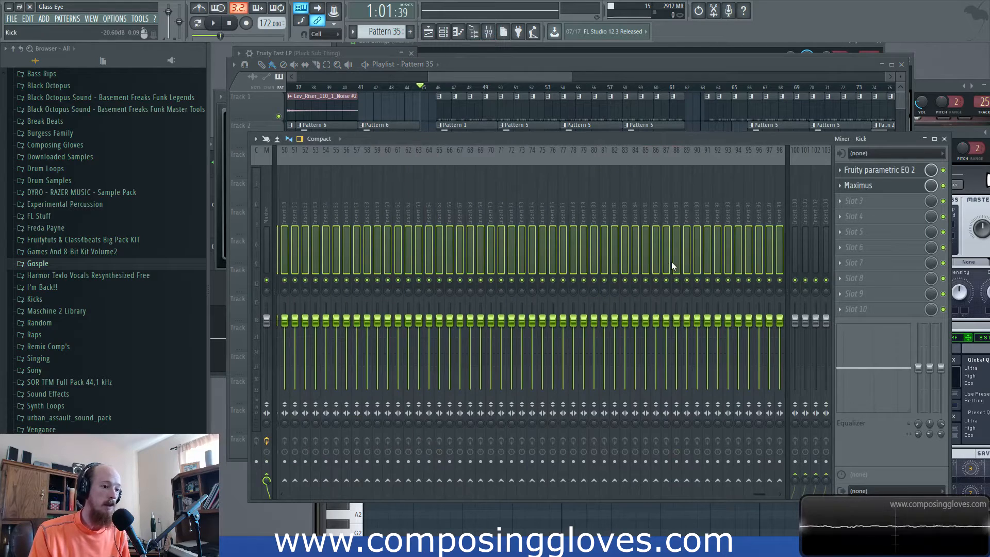
pyautogui.moveTo(759, 495); pyautogui.dragTo(276, 495)
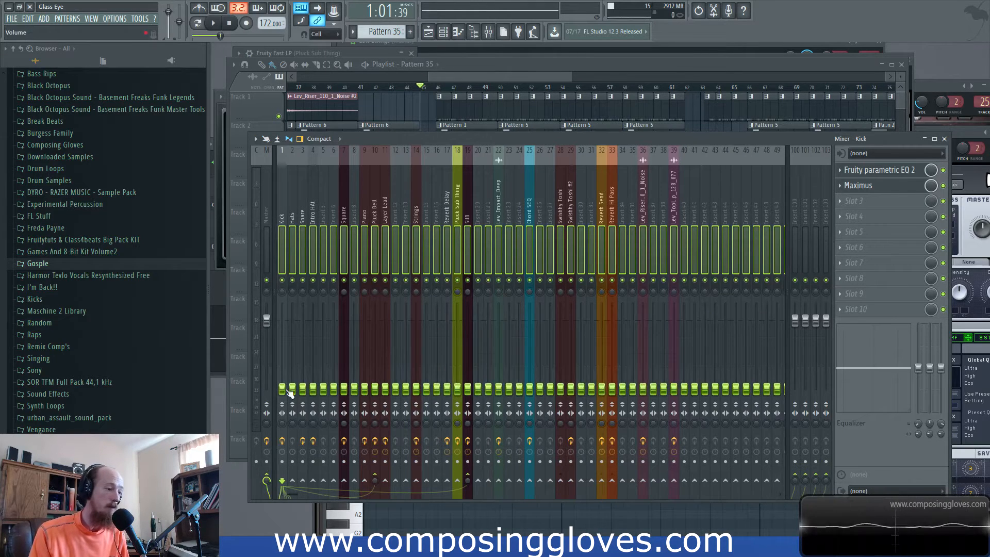
pyautogui.click(312, 240)
pyautogui.click(457, 243)
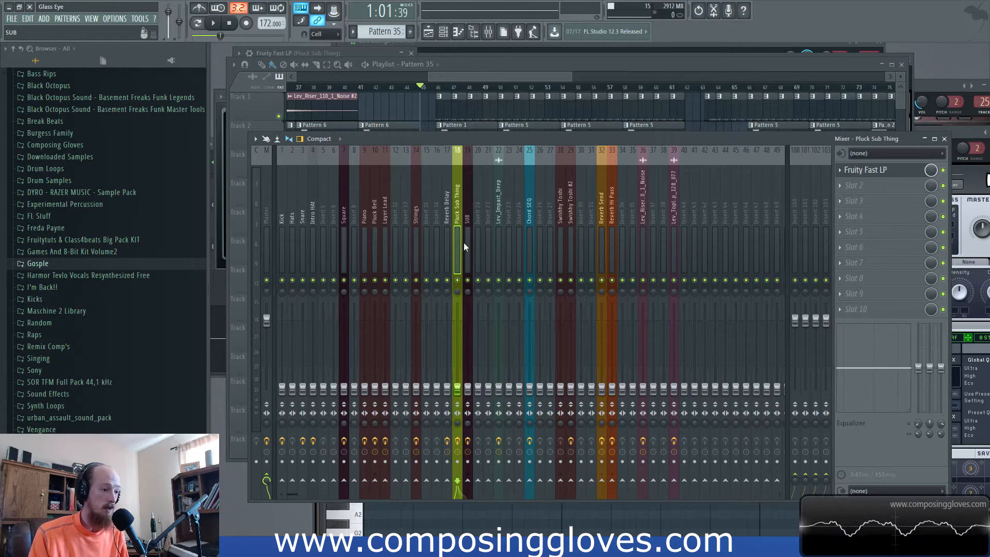
# Save the project as a new file in the 2016 07. July folder, with a name beginning "Glass Eye Take 2 Pos"
pyautogui.hotkey('shift', 's')
pyautogui.press('BackSpace')
pyautogui.click(483, 15)
pyautogui.click(530, 77)
pyautogui.hotkey('ctrl', 'shift', 's')
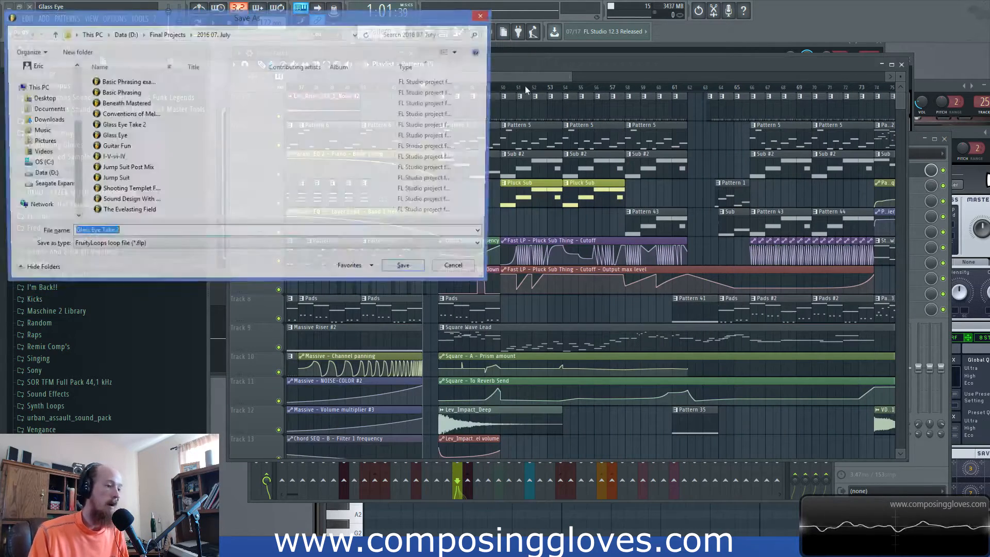
pyautogui.press('Right')
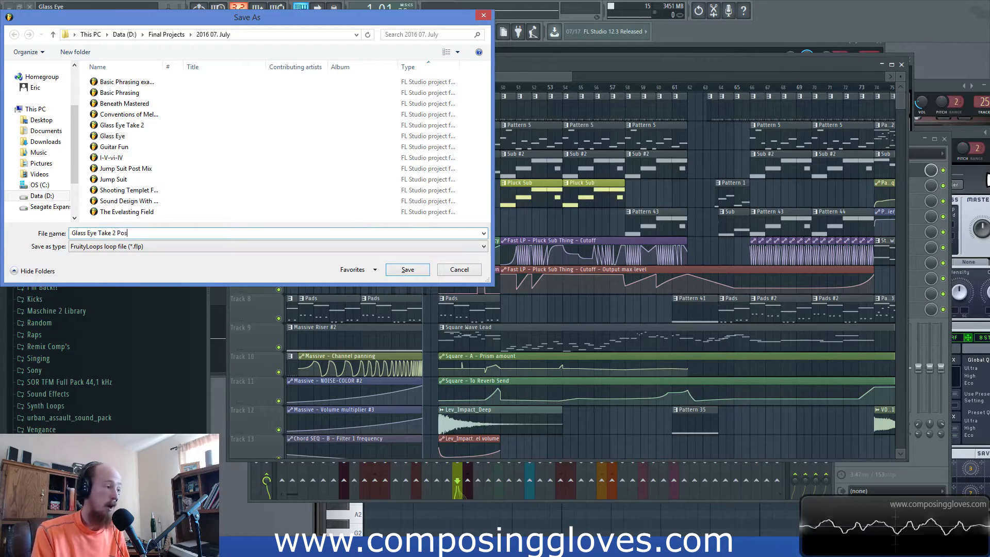
pyautogui.press('Return')
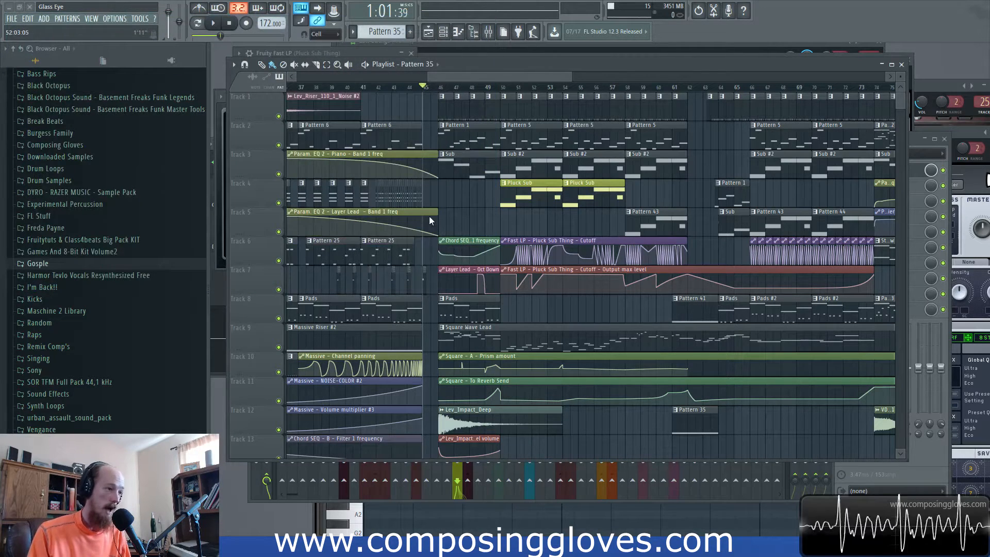
pyautogui.moveTo(499, 77)
pyautogui.mouseDown()
pyautogui.moveTo(517, 79)
pyautogui.moveTo(506, 79)
pyautogui.mouseUp()
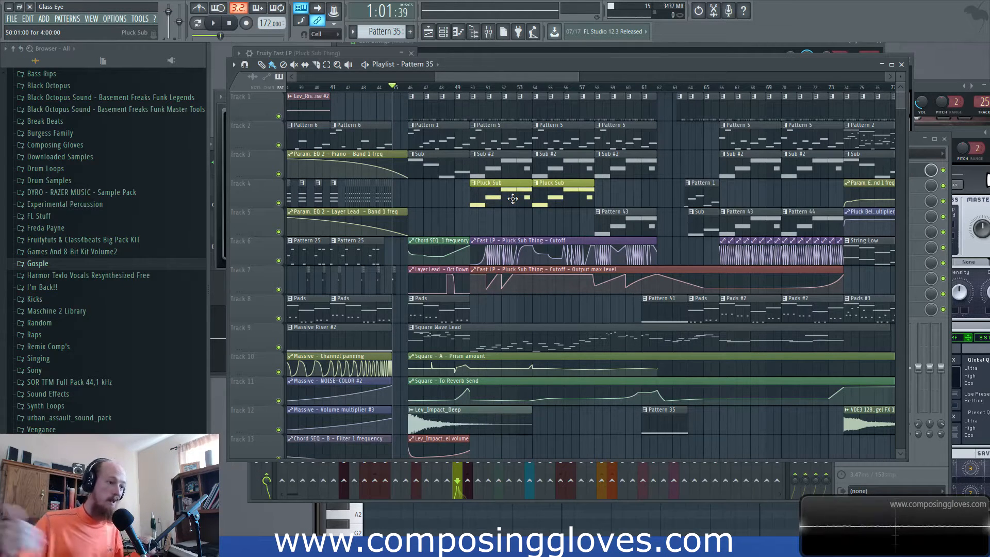
pyautogui.click(487, 31)
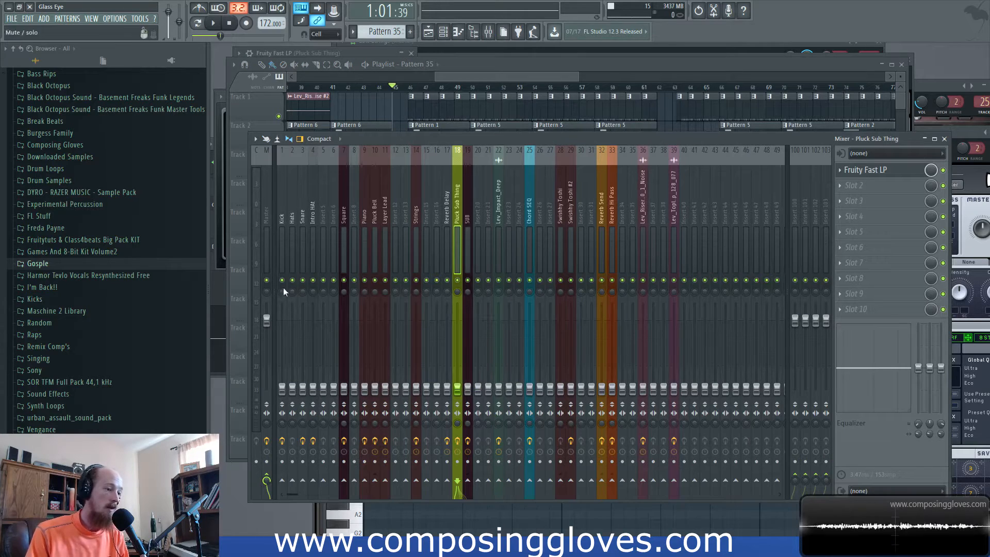
pyautogui.click(475, 80)
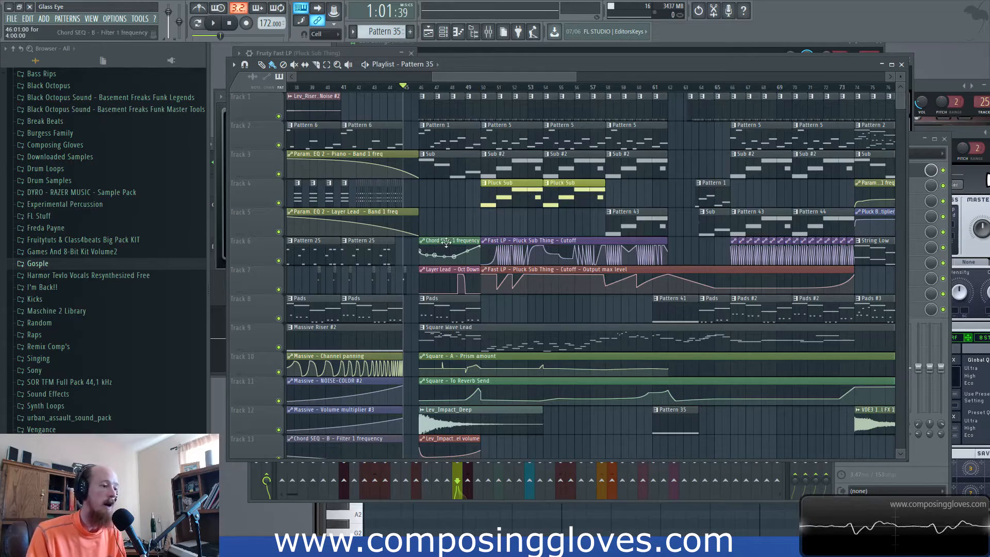
# Open the Fruity Limiter loaded on the mixer's Master track
pyautogui.scroll(3, 464, 82)
pyautogui.click(489, 33)
pyautogui.click(266, 216)
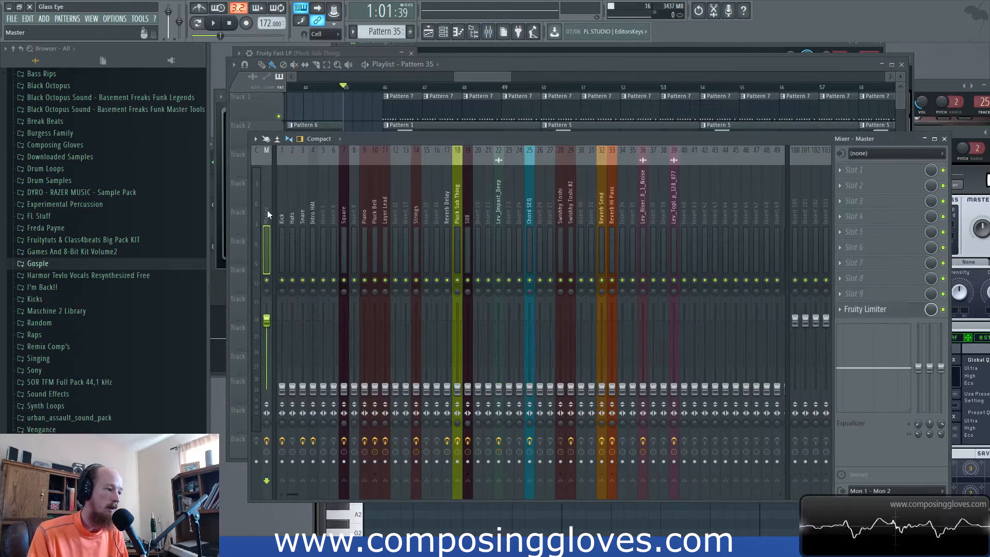
pyautogui.click(919, 311)
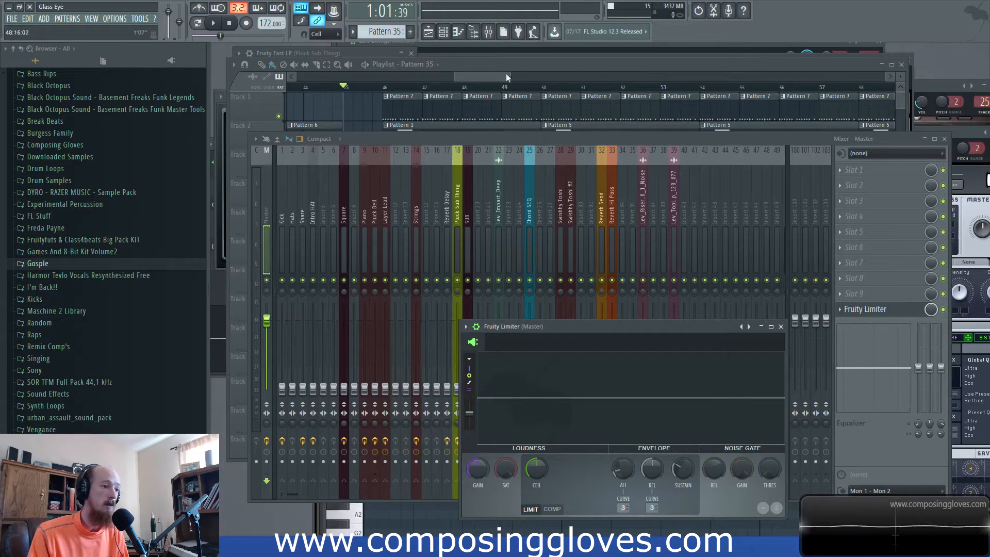
# Examine the playlist arrangement around bars 44 to 58, including the Pluck Sub clips and their Cutoff automation
pyautogui.click(485, 93)
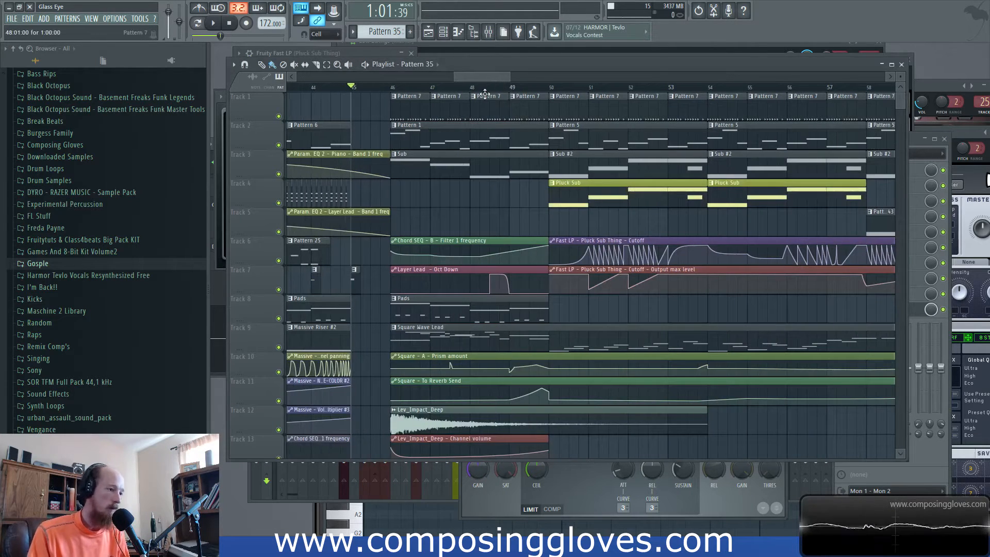
pyautogui.scroll(3, 532, 201)
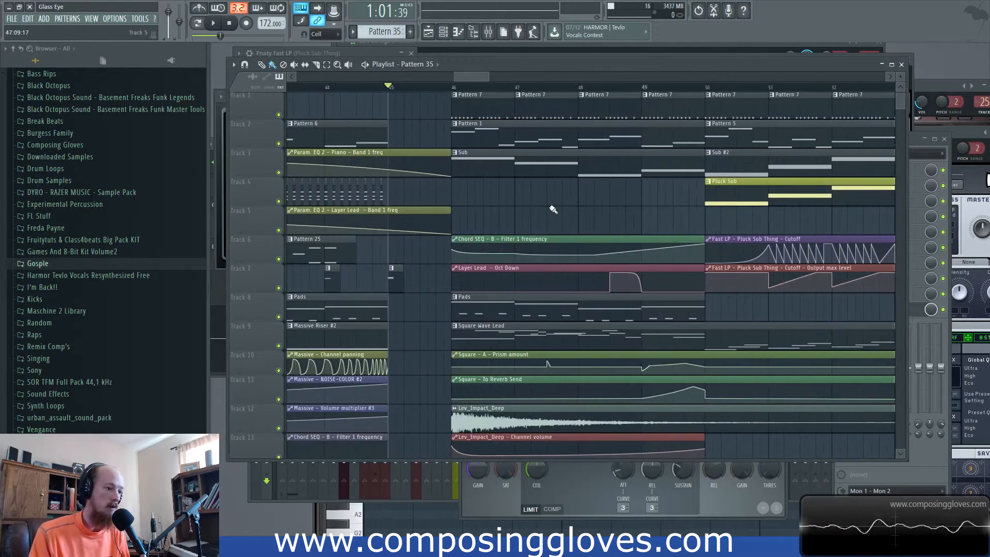
pyautogui.scroll(-5, 553, 207)
pyautogui.scroll(4, 553, 209)
pyautogui.scroll(-8, 558, 220)
pyautogui.scroll(4, 618, 207)
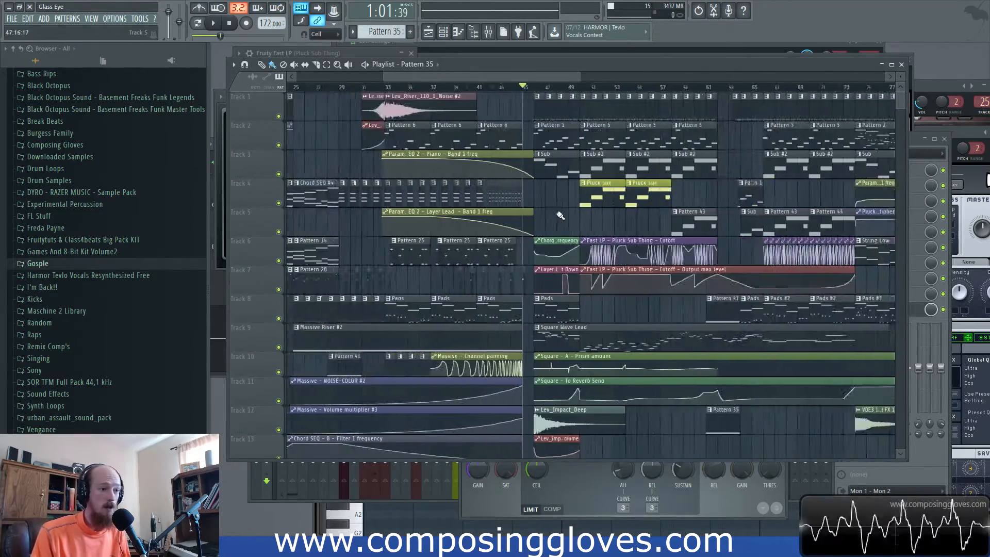
pyautogui.moveTo(685, 184); pyautogui.dragTo(623, 277)
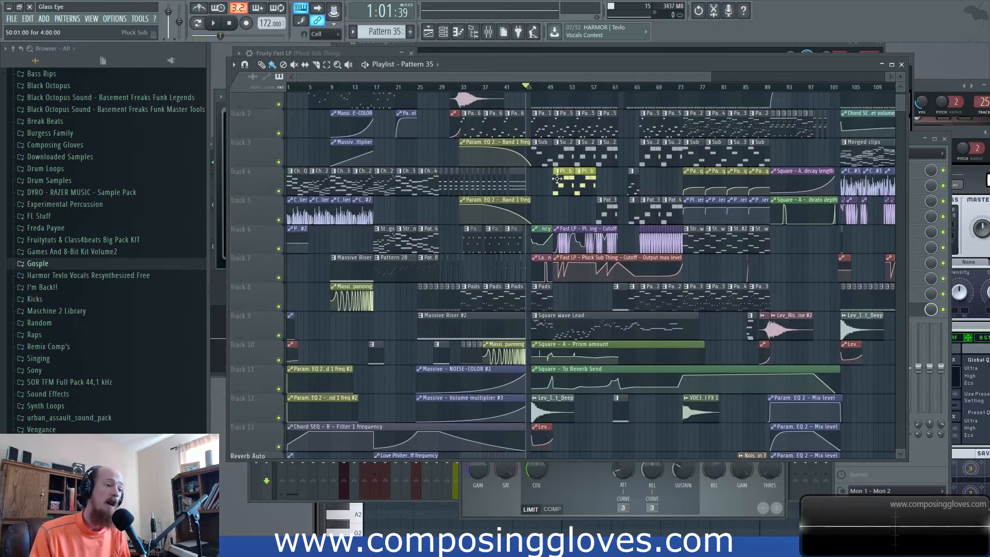
pyautogui.scroll(5, 554, 213)
pyautogui.scroll(2, 567, 212)
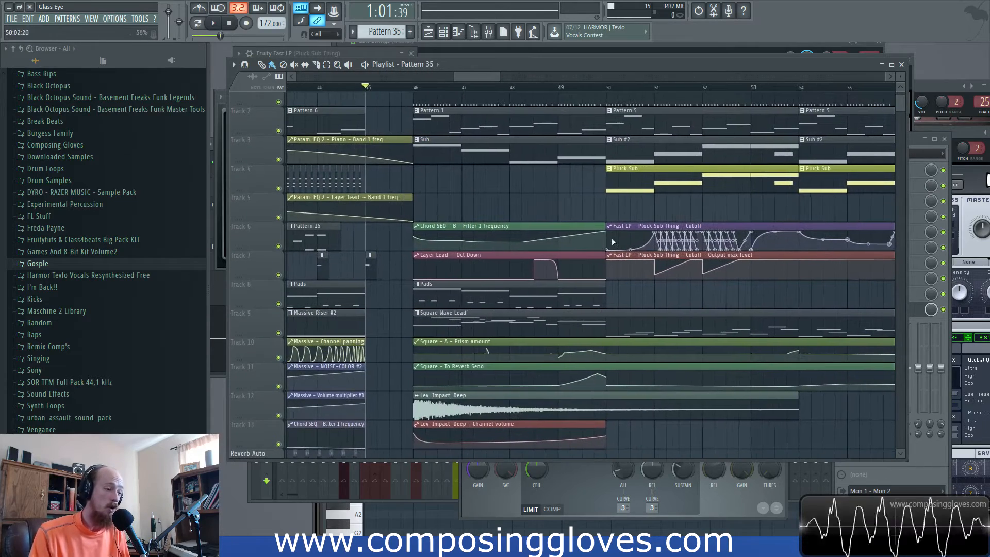
pyautogui.scroll(1, 530, 221)
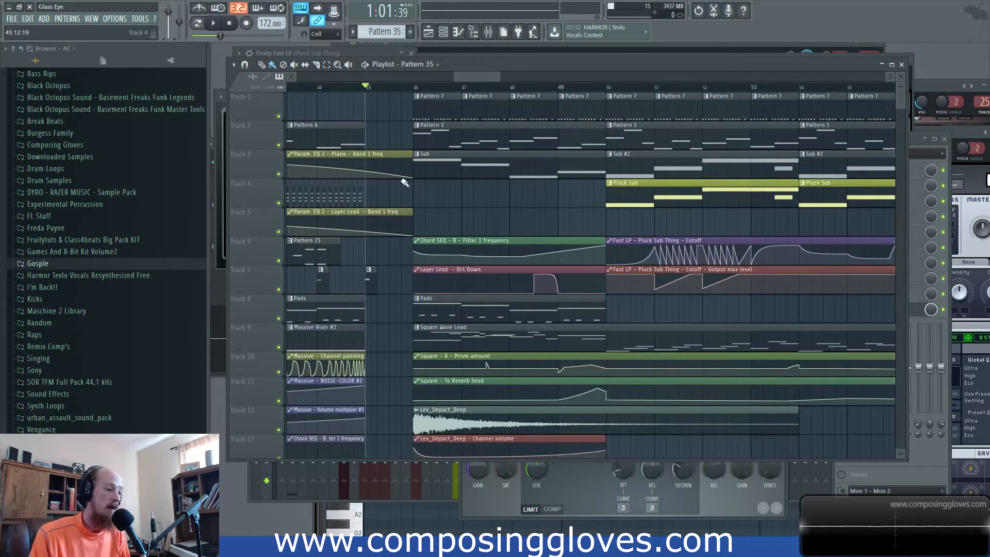
# Look through the channel rack's channels, and set the playlist's playback position to the start of bar 46
pyautogui.press('F6')
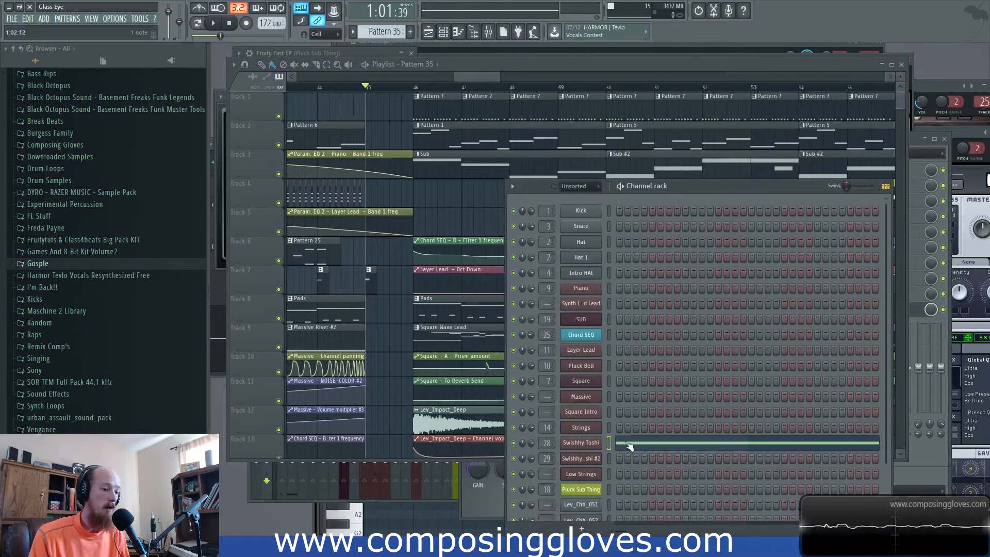
pyautogui.scroll(-3, 638, 450)
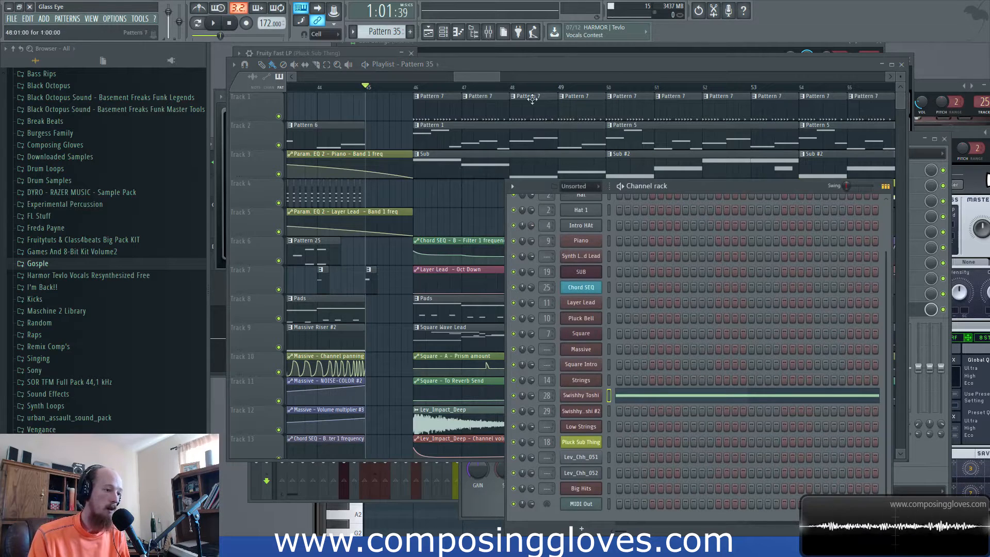
pyautogui.moveTo(475, 75); pyautogui.dragTo(472, 77)
pyautogui.click(440, 87)
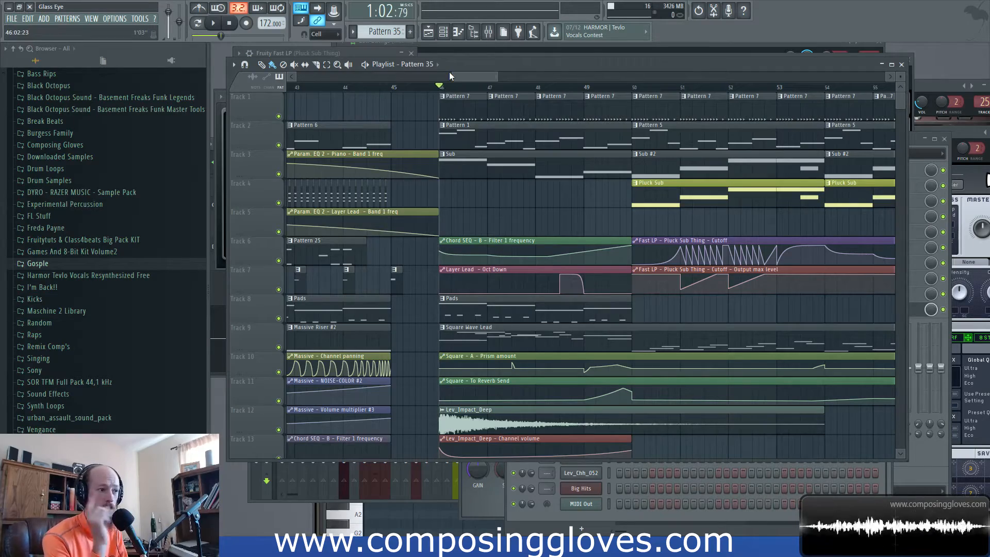
# Examine the clips and automation that start at bar 46 across all playlist tracks
pyautogui.scroll(-8, 513, 89)
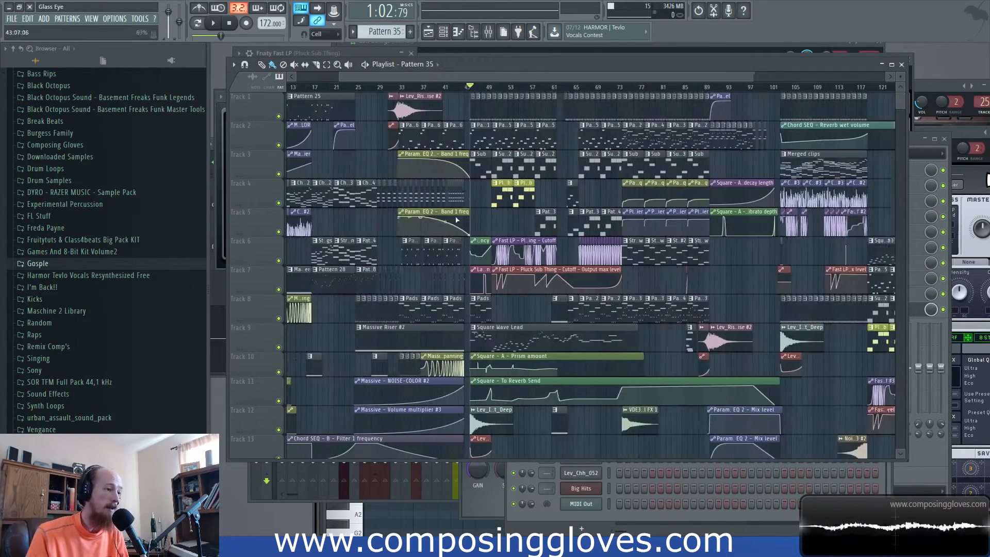
pyautogui.scroll(10, 466, 111)
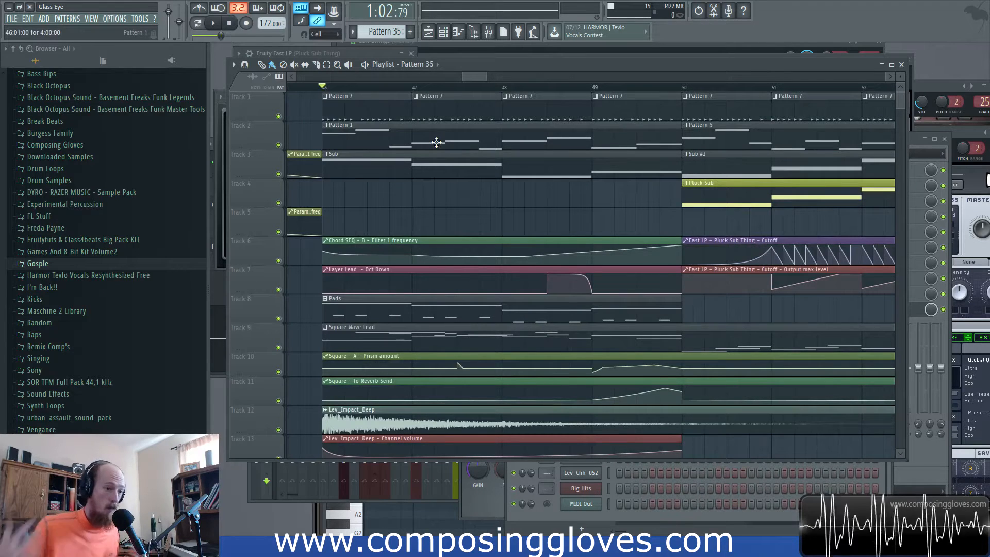
pyautogui.scroll(-3, 490, 215)
pyautogui.moveTo(528, 149); pyautogui.dragTo(551, 299)
pyautogui.keyDown('ctrl'); pyautogui.click(392, 186); pyautogui.keyUp('ctrl')
pyautogui.scroll(3, 379, 196)
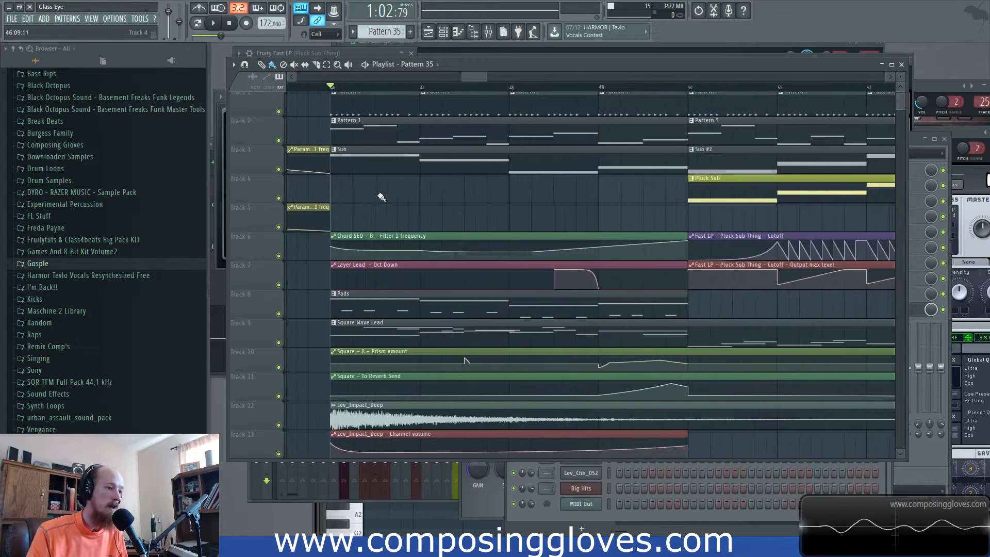
pyautogui.scroll(-4, 464, 212)
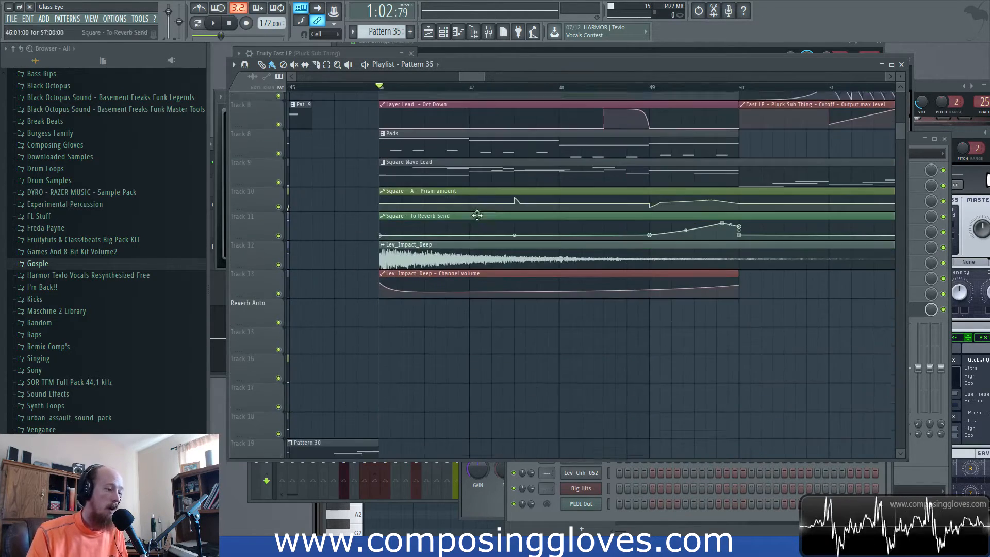
pyautogui.scroll(4, 479, 217)
pyautogui.hscroll(-1, 417, 211)
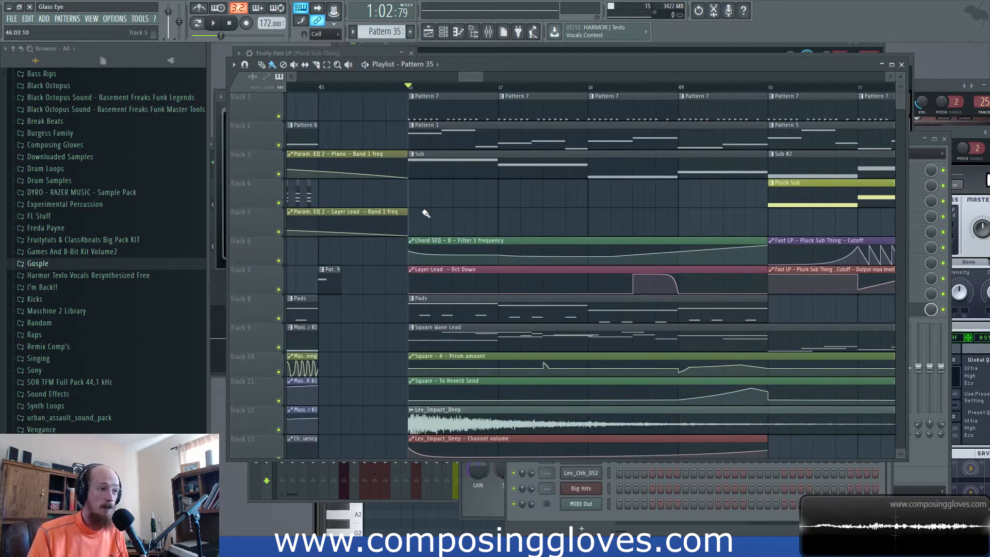
# Load Fruity dB meter into Slot 1 of the mixer's Master track
pyautogui.click(488, 32)
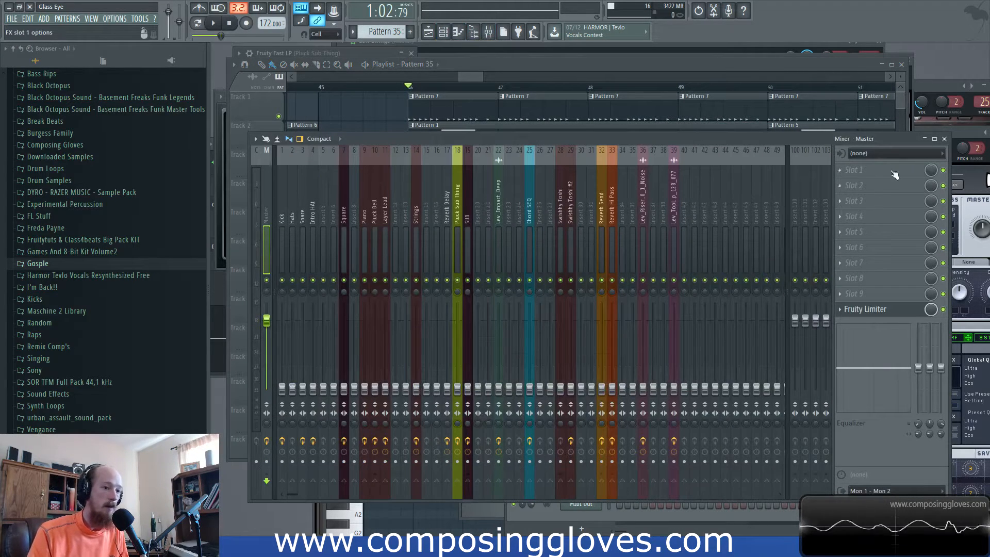
pyautogui.click(862, 171)
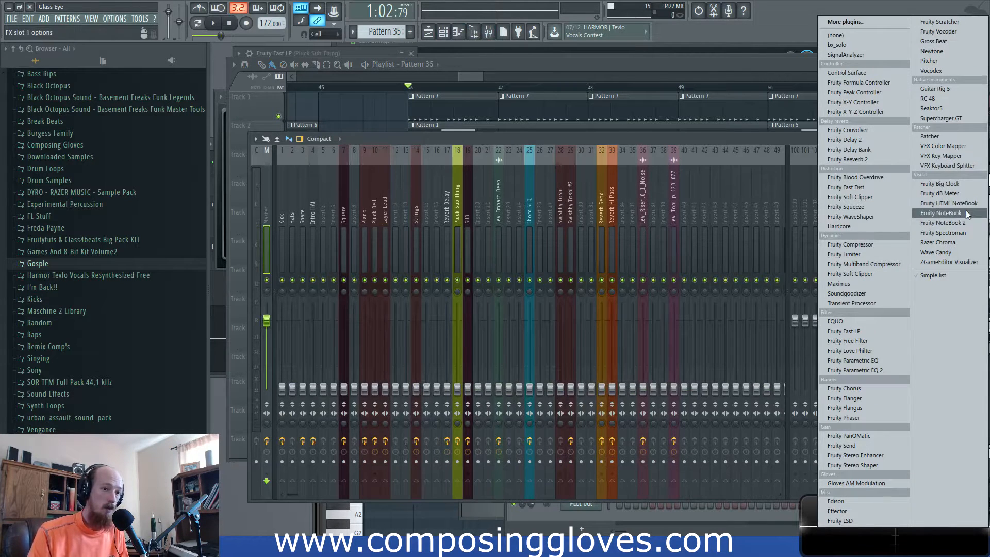
pyautogui.click(962, 195)
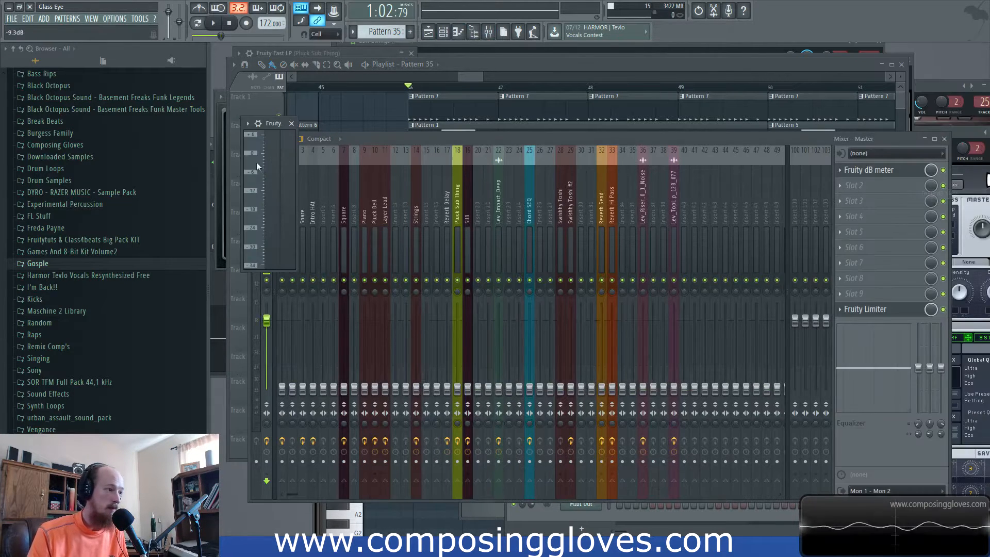
# Detach the Fruity dB meter window, hide its wrapper options and enlarge the meter
pyautogui.click(247, 125)
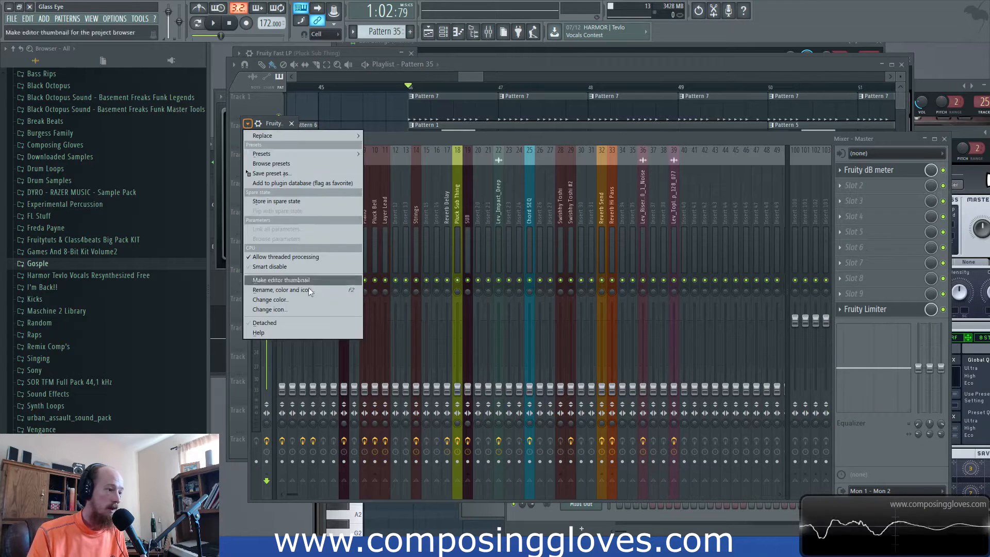
pyautogui.click(312, 324)
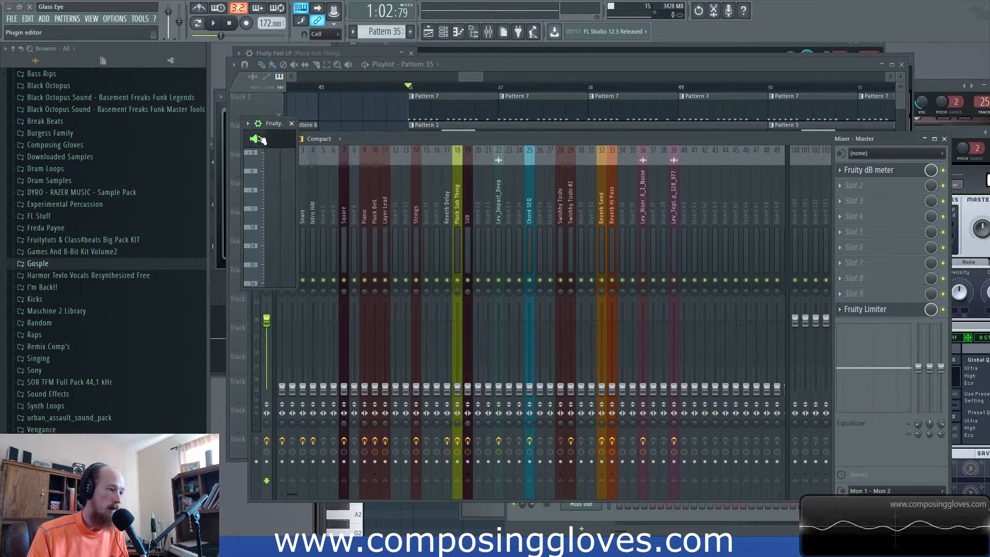
pyautogui.click(258, 124)
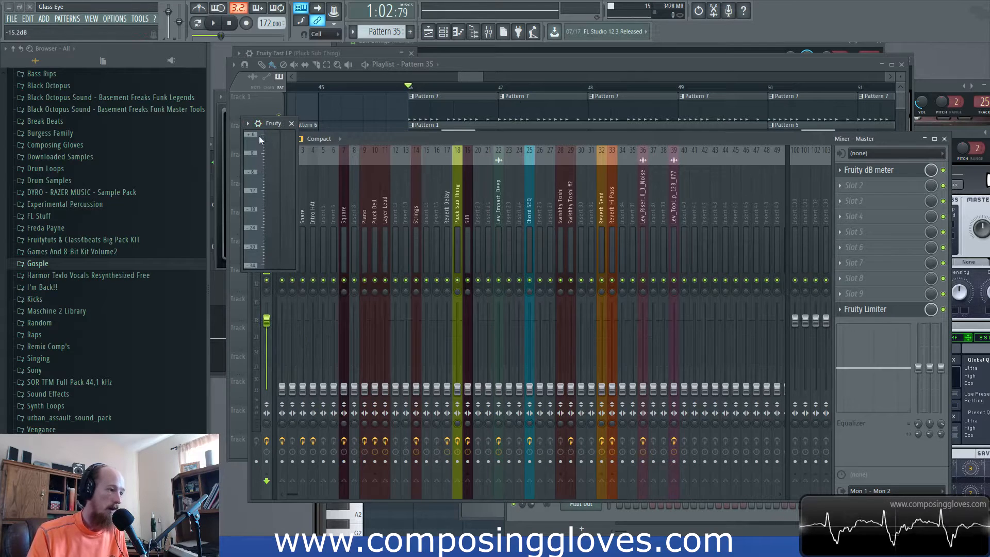
pyautogui.click(260, 124)
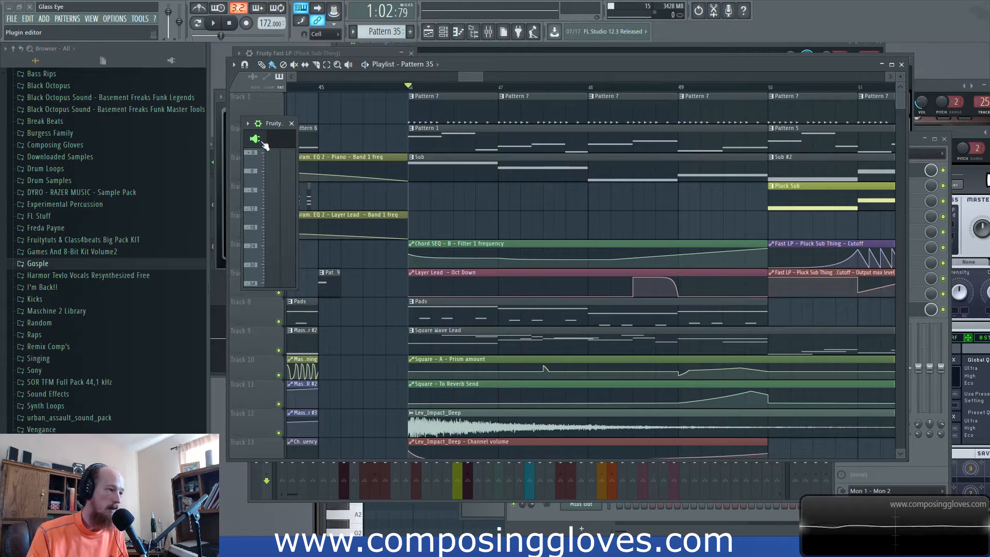
pyautogui.click(259, 124)
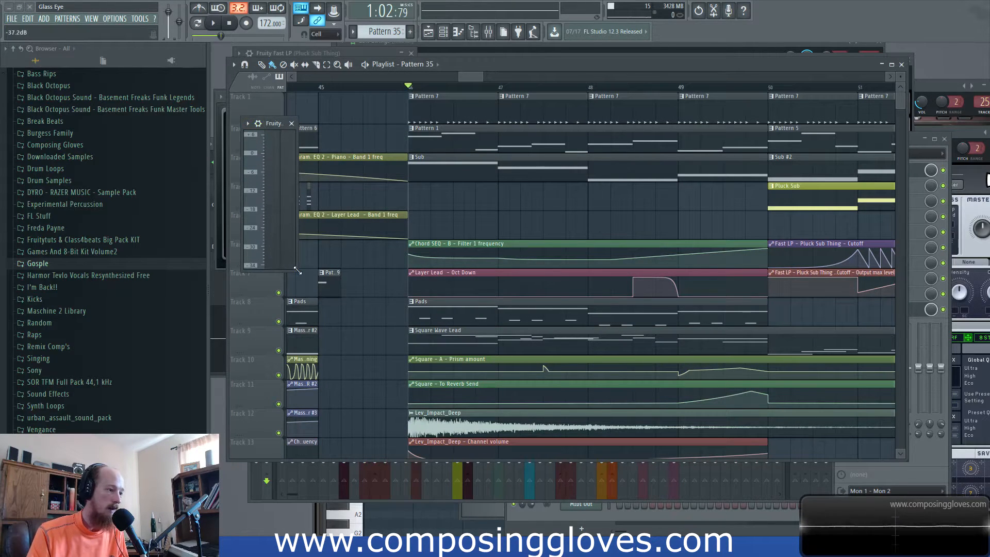
pyautogui.moveTo(297, 270); pyautogui.dragTo(365, 457)
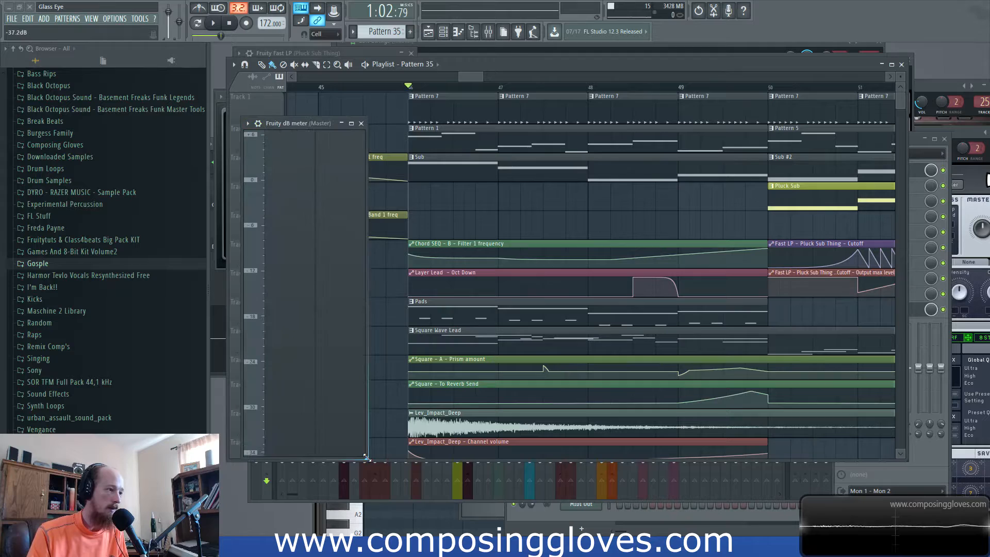
# Bring the playlist window fully into the workspace and maximize it
pyautogui.click(473, 32)
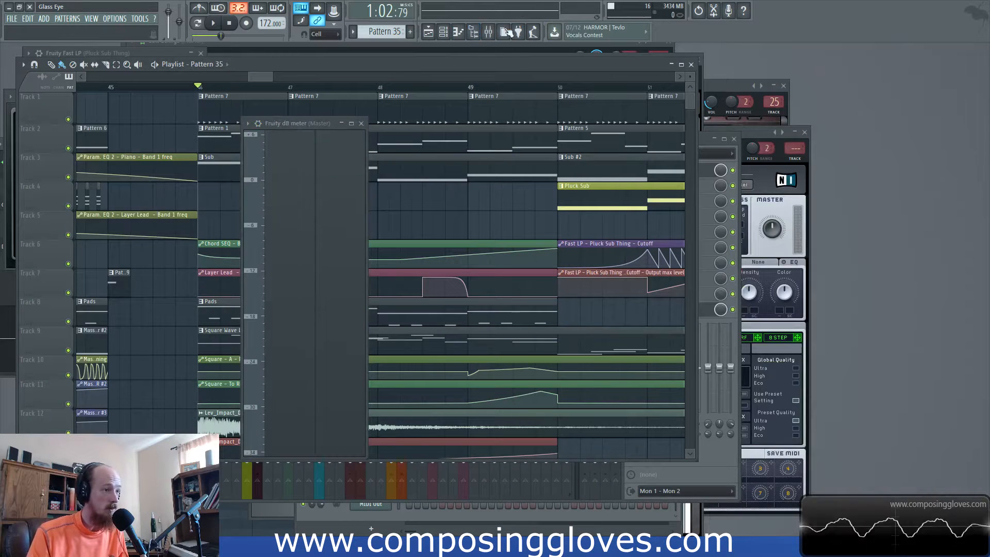
pyautogui.moveTo(629, 66); pyautogui.dragTo(865, 67)
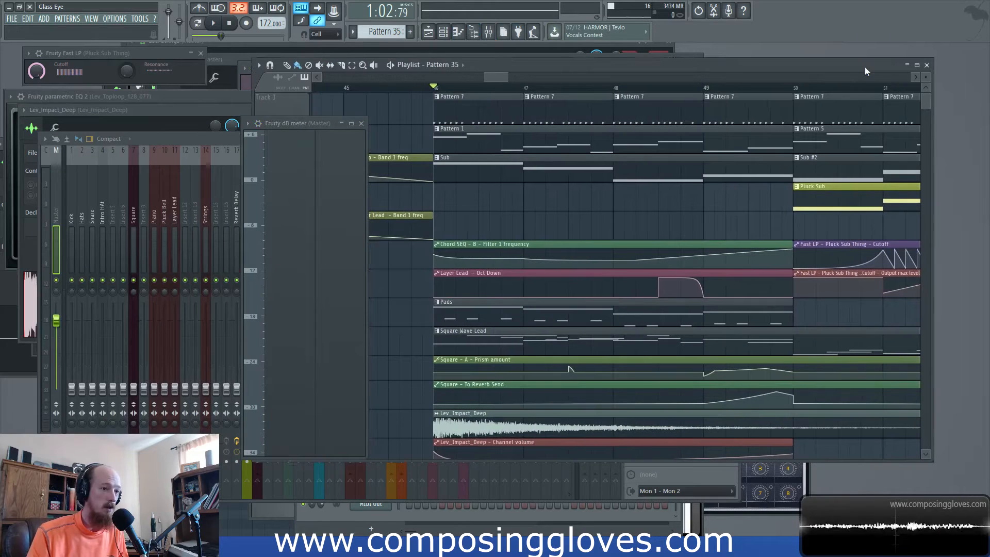
pyautogui.doubleClick(864, 67)
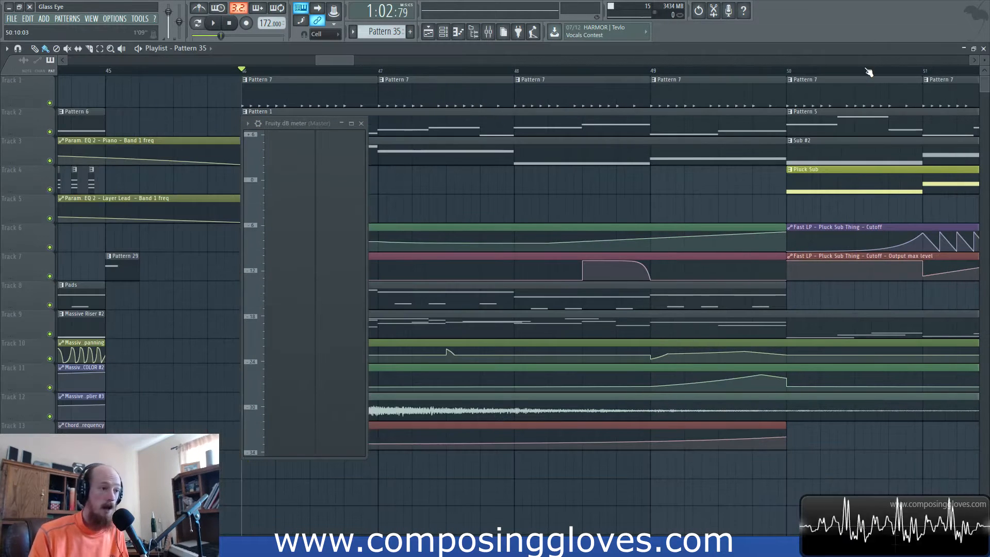
# Shrink the Fruity dB meter and place it over the playlist's Track 10 to Track 12 headers
pyautogui.moveTo(299, 124); pyautogui.dragTo(81, 182)
pyautogui.moveTo(142, 432); pyautogui.dragTo(98, 351)
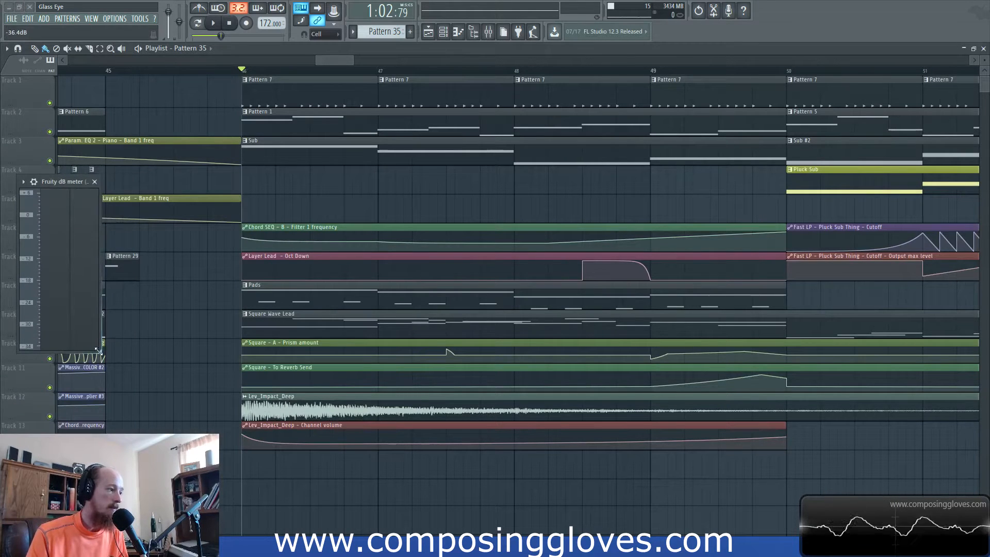
pyautogui.moveTo(52, 180); pyautogui.dragTo(42, 355)
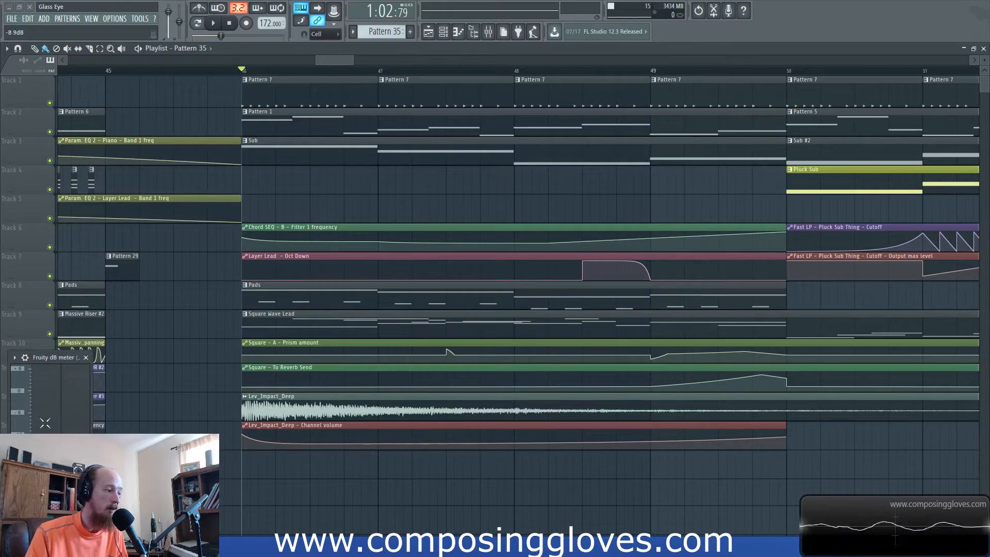
# Open Pattern 7 from its clip at bar 46, and move the channel rack clear of the piano roll to show its drum steps
pyautogui.moveTo(342, 60); pyautogui.dragTo(344, 81)
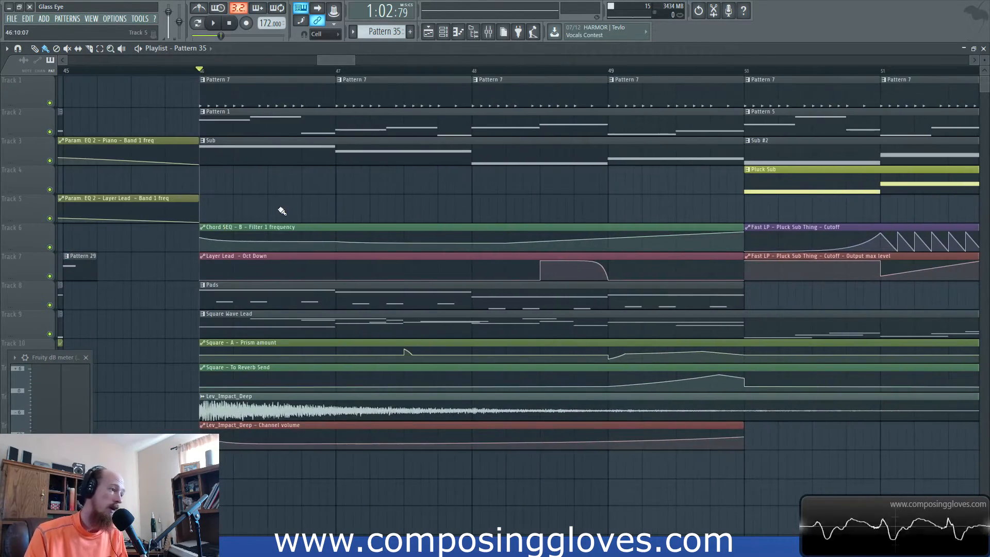
pyautogui.scroll(3, 286, 211)
pyautogui.scroll(-4, 391, 223)
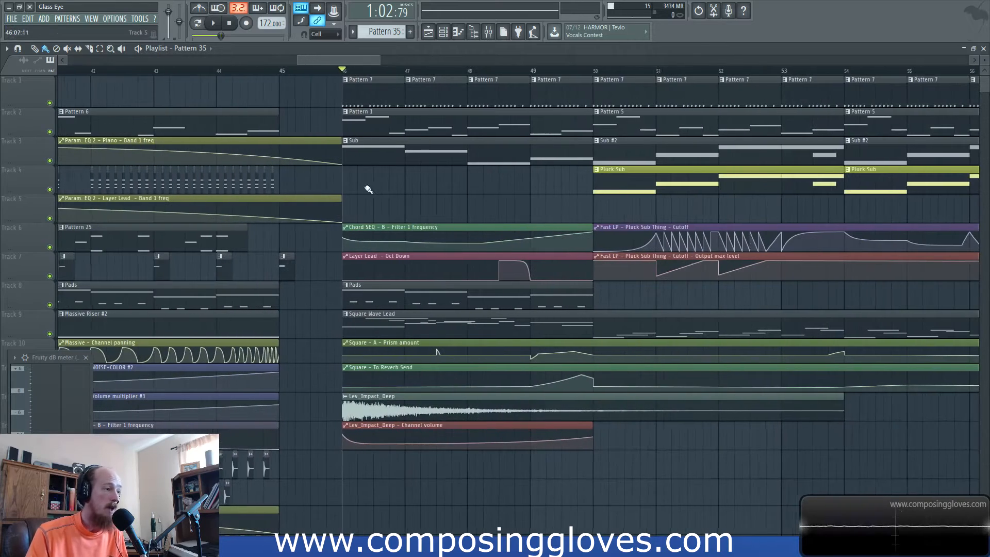
pyautogui.doubleClick(385, 94)
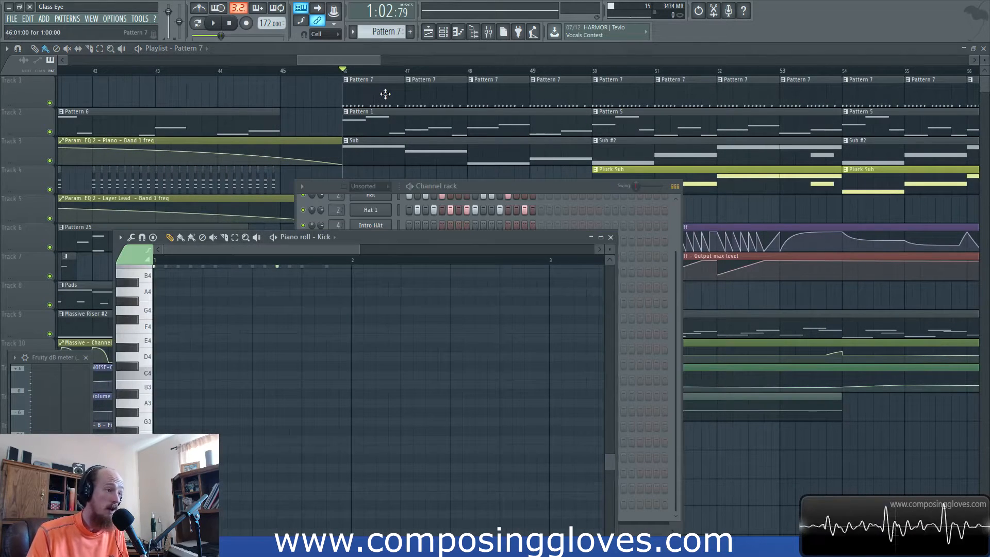
pyautogui.moveTo(519, 184); pyautogui.dragTo(317, 79)
pyautogui.scroll(3, 407, 218)
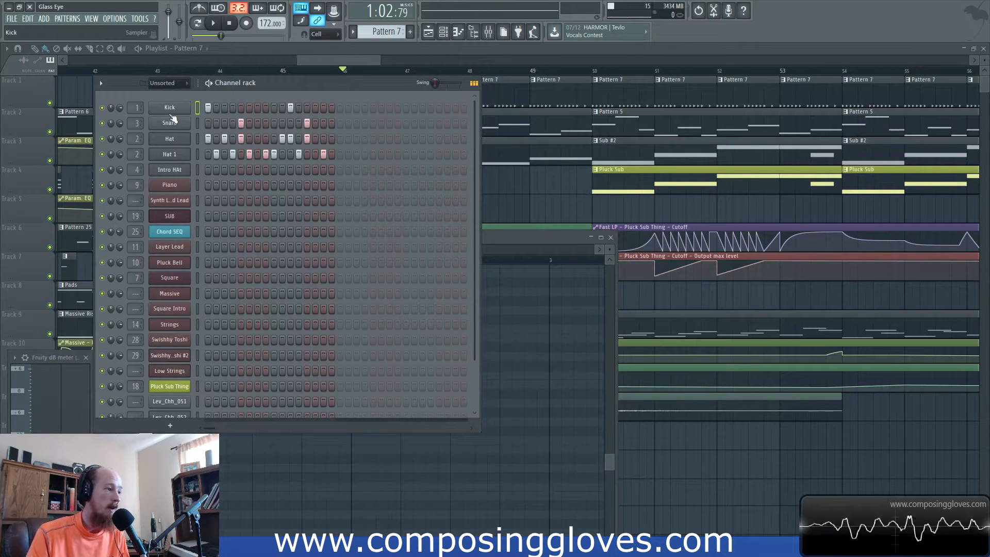
# Show the mixer over the playlist from bar 46 onward, and move it clear of the Fruity dB meter
pyautogui.moveTo(344, 61)
pyautogui.mouseDown()
pyautogui.moveTo(606, 50)
pyautogui.moveTo(321, 52)
pyautogui.moveTo(354, 51)
pyautogui.mouseUp()
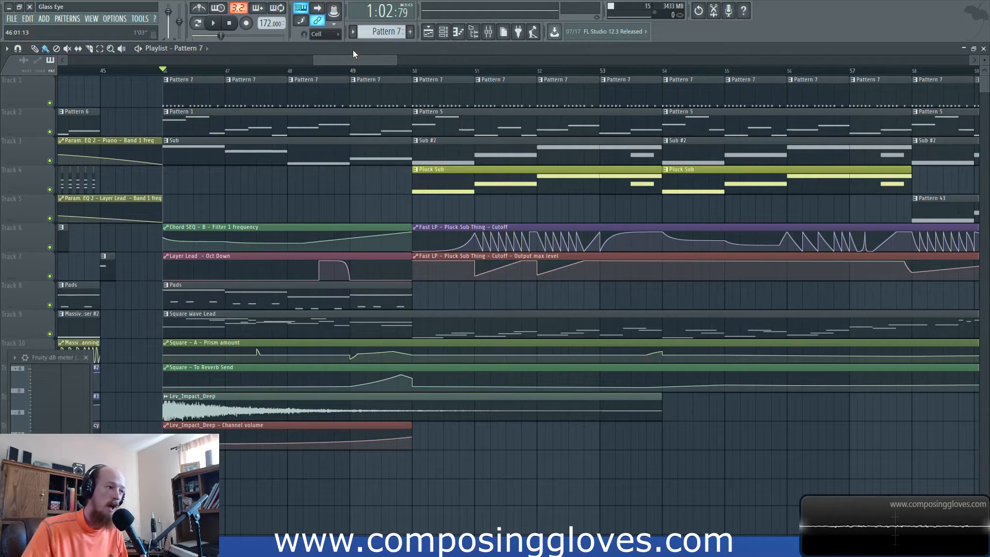
pyautogui.moveTo(376, 64); pyautogui.dragTo(374, 90)
pyautogui.hscroll(3, 364, 95)
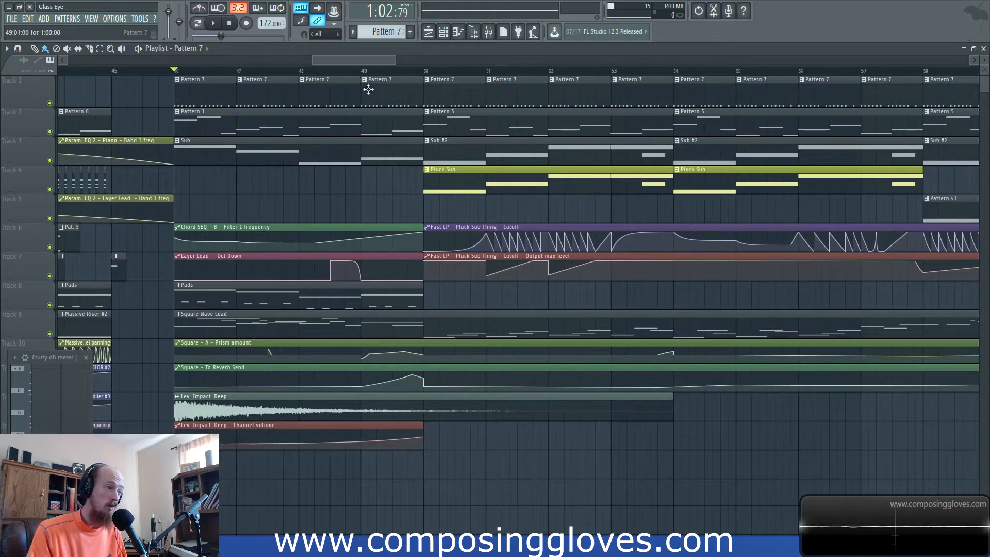
pyautogui.click(487, 37)
pyautogui.moveTo(241, 137); pyautogui.dragTo(435, 130)
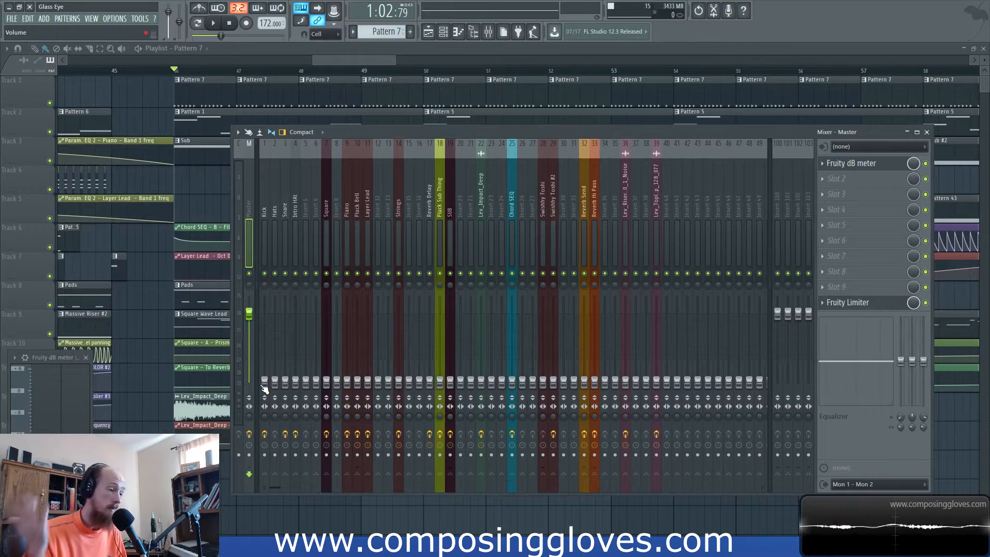
# Inspect the Kick track's Fruity parametric EQ 2 curve and the high band settings of its Maximus
pyautogui.click(264, 222)
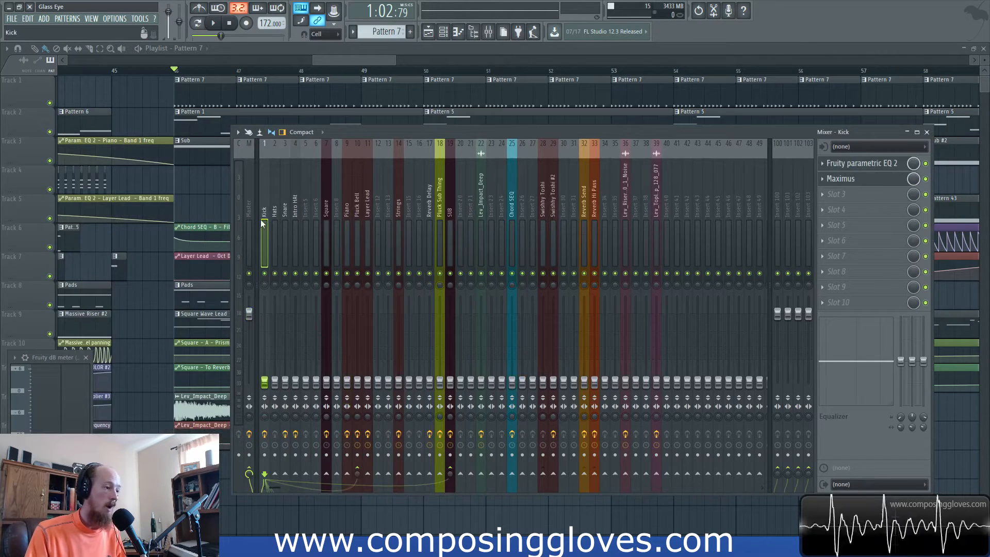
pyautogui.click(878, 166)
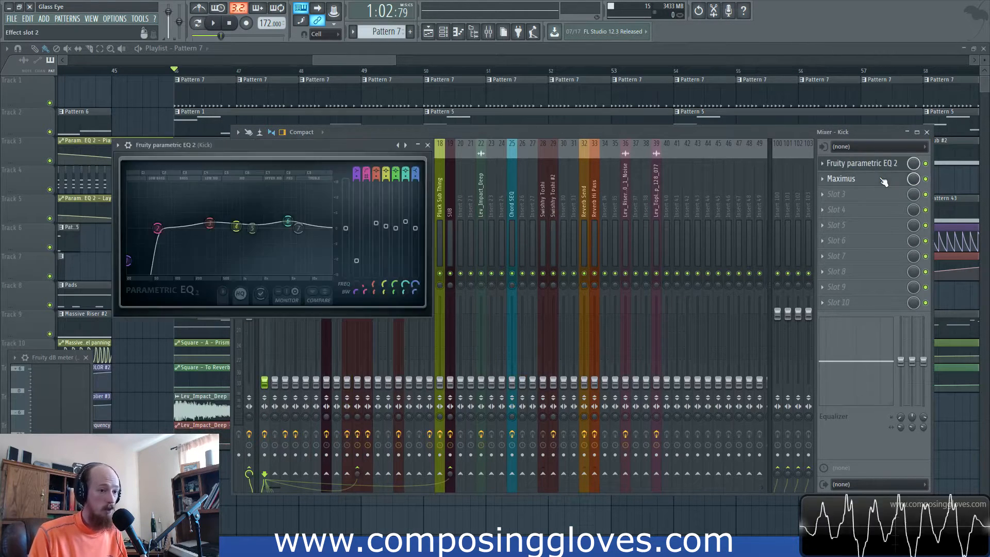
pyautogui.click(882, 179)
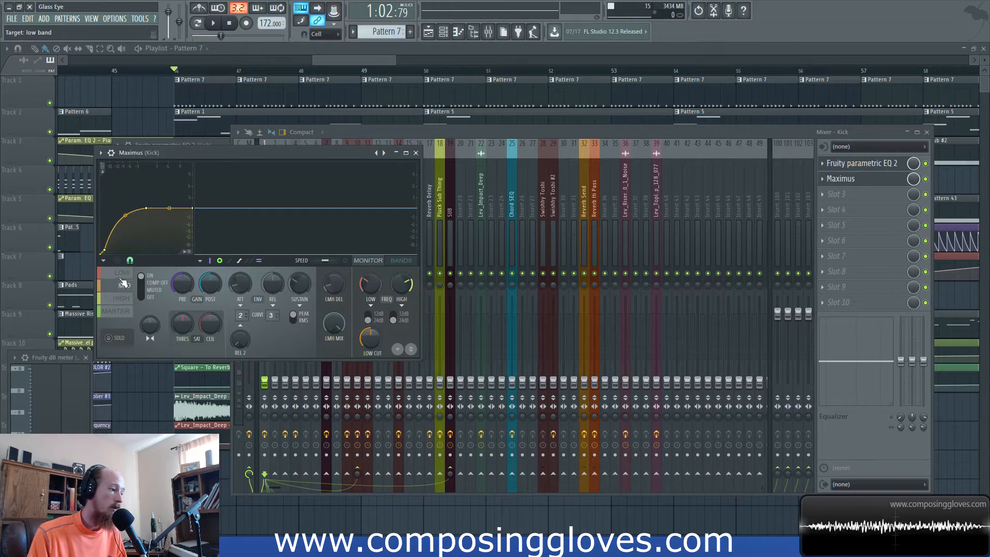
pyautogui.click(114, 299)
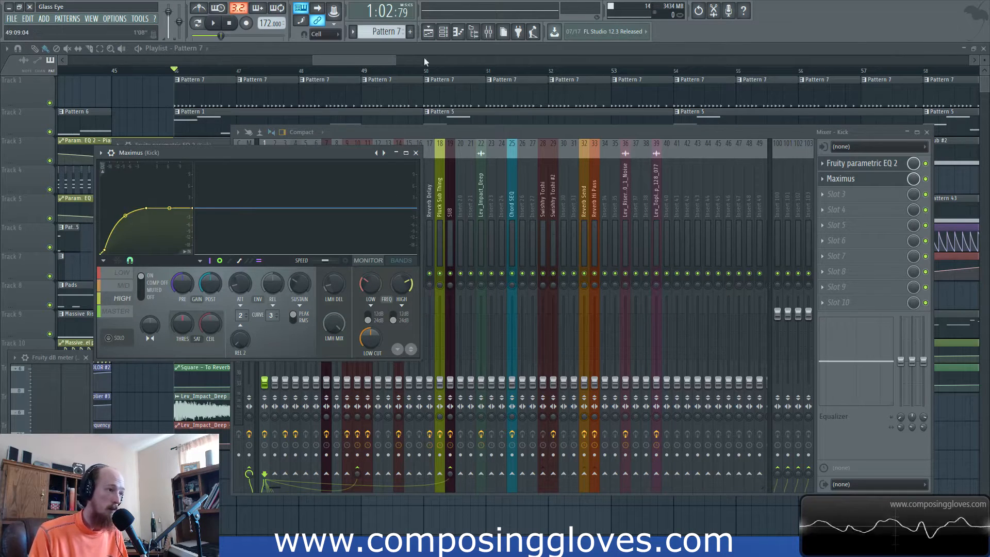
# Examine the arrangement around bar 46 against the mixer, and open the Square Wave Lead pattern from its clip
pyautogui.moveTo(376, 60); pyautogui.dragTo(373, 63)
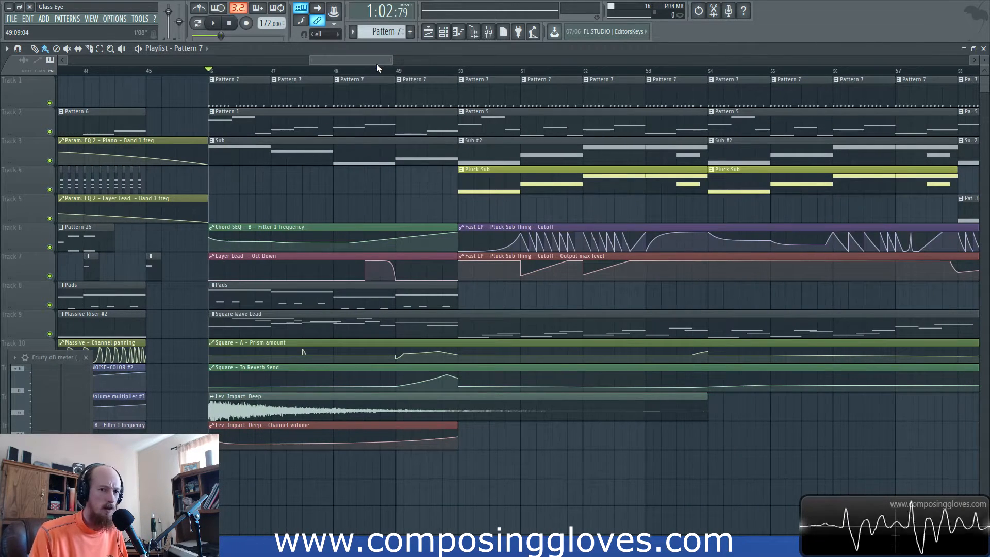
pyautogui.scroll(4, 287, 137)
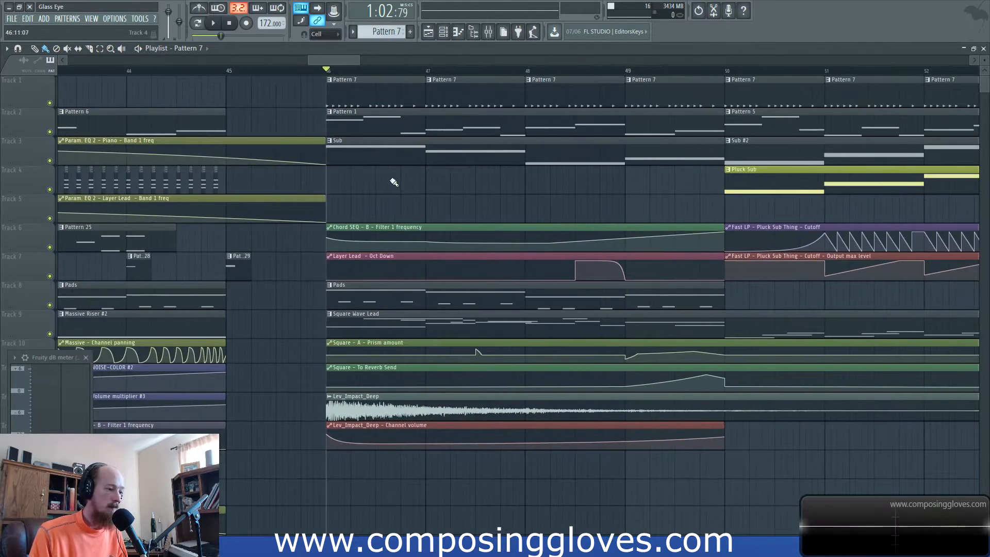
pyautogui.scroll(-2, 394, 182)
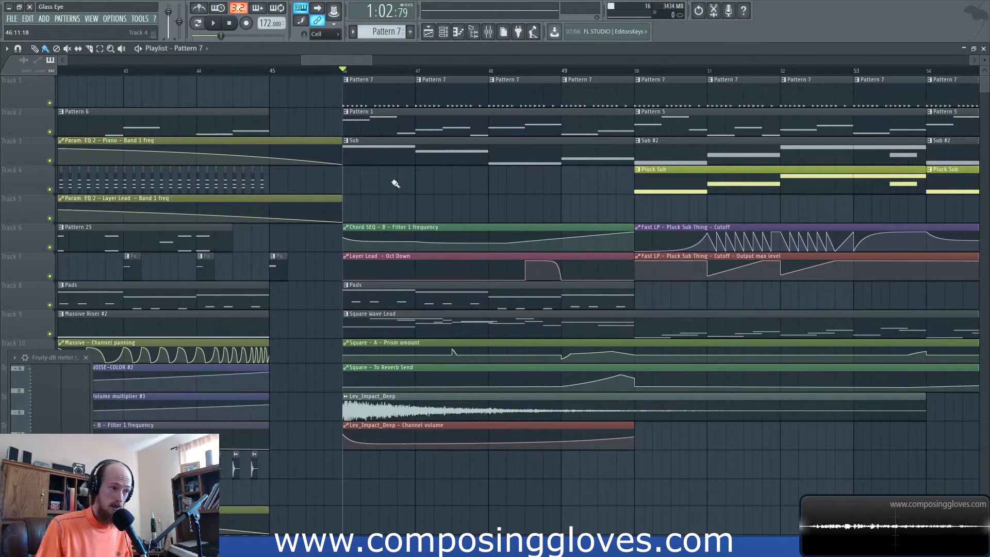
pyautogui.scroll(-4, 567, 204)
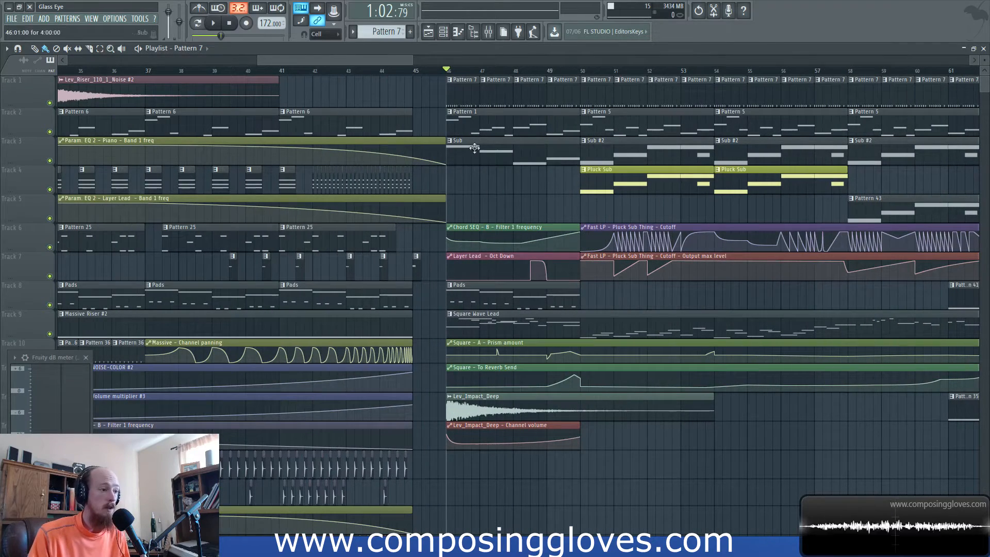
pyautogui.click(490, 35)
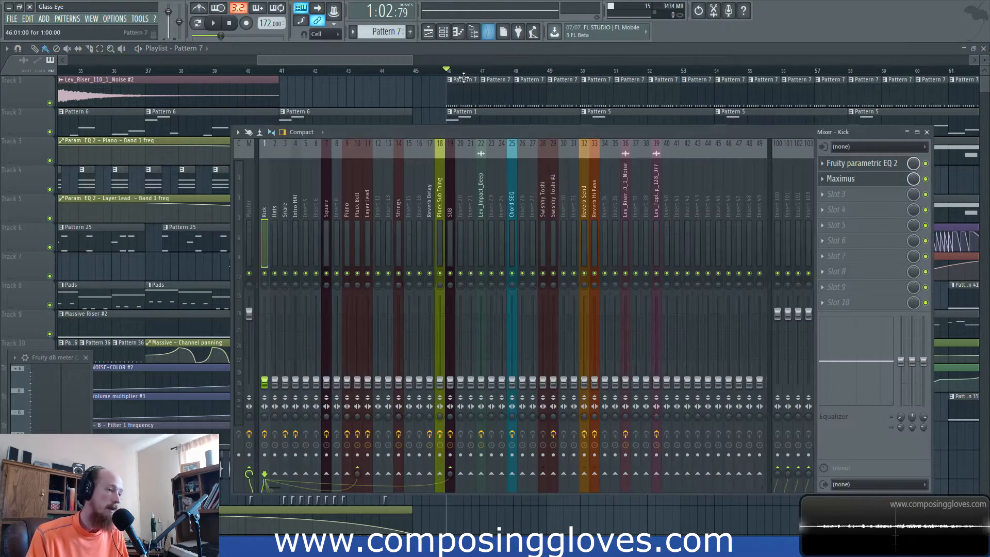
pyautogui.click(392, 60)
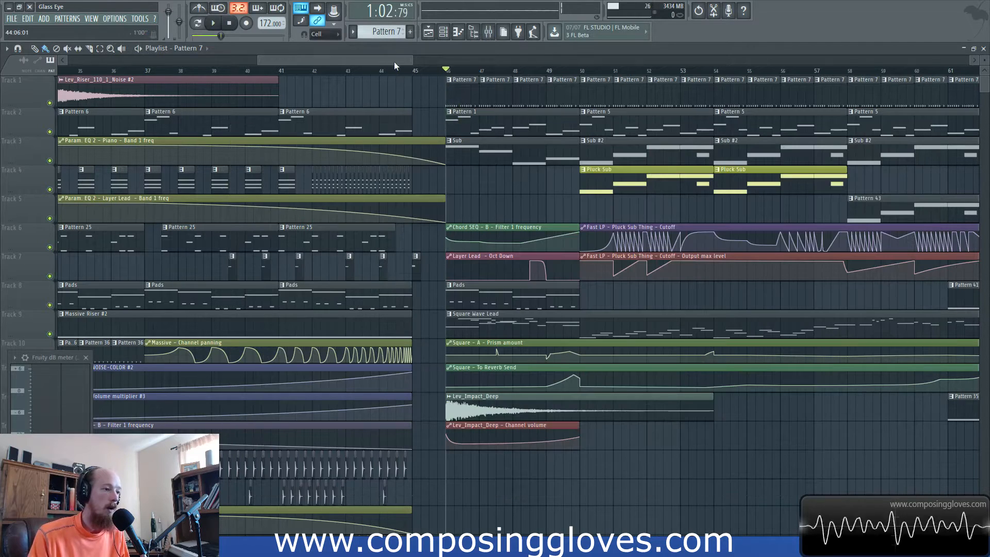
pyautogui.doubleClick(503, 334)
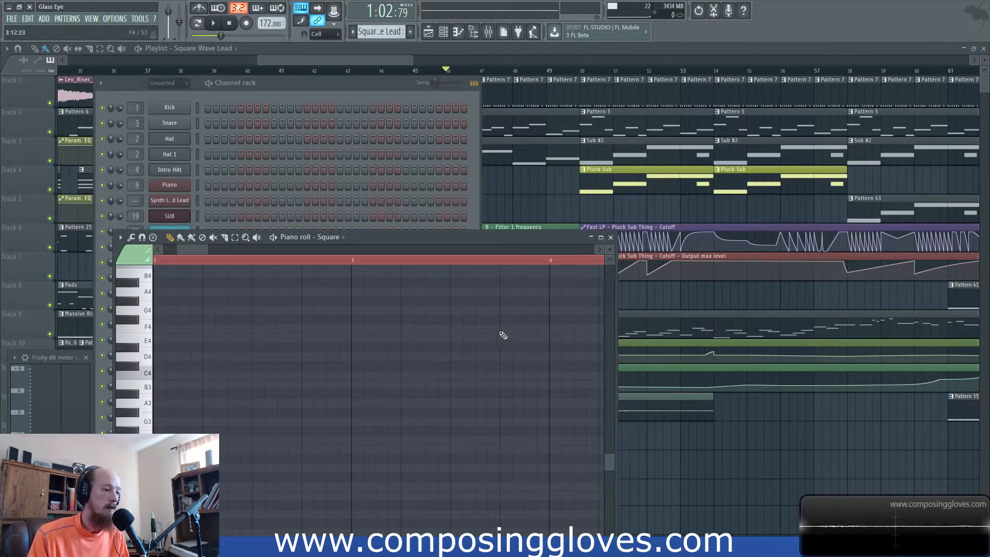
pyautogui.click(216, 88)
pyautogui.press('space')
# Open Pattern 1 from its clip, assign the Synth Layer Pad Lead channel to a mixer track, and move that track to position 11 beside Layer Lead
pyautogui.doubleClick(524, 123)
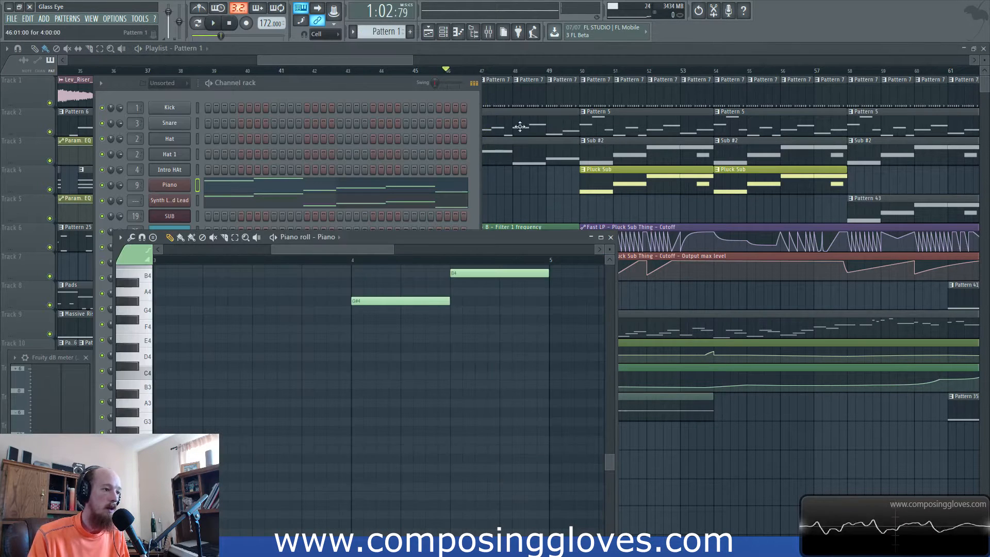
pyautogui.click(181, 205)
pyautogui.press('F9')
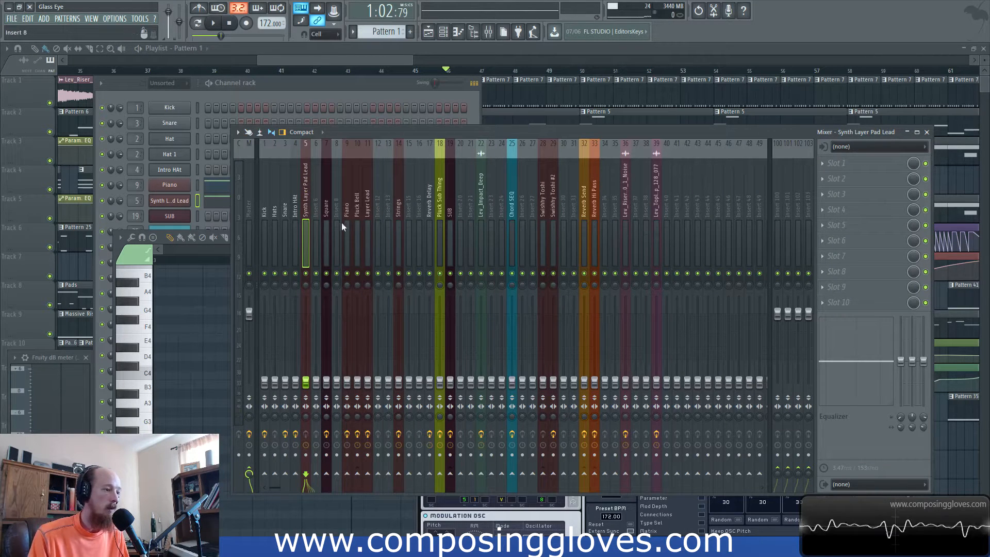
pyautogui.moveTo(309, 182); pyautogui.dragTo(368, 189)
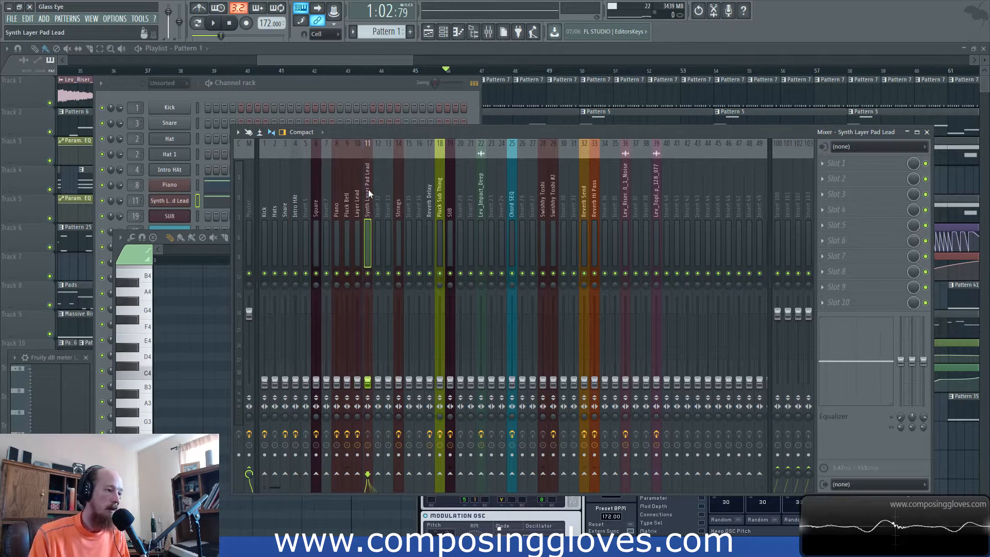
# Play the section from bar 46 and set the Kick fader slightly below 84% (-3.7 dB)
pyautogui.moveTo(355, 55); pyautogui.dragTo(350, 55)
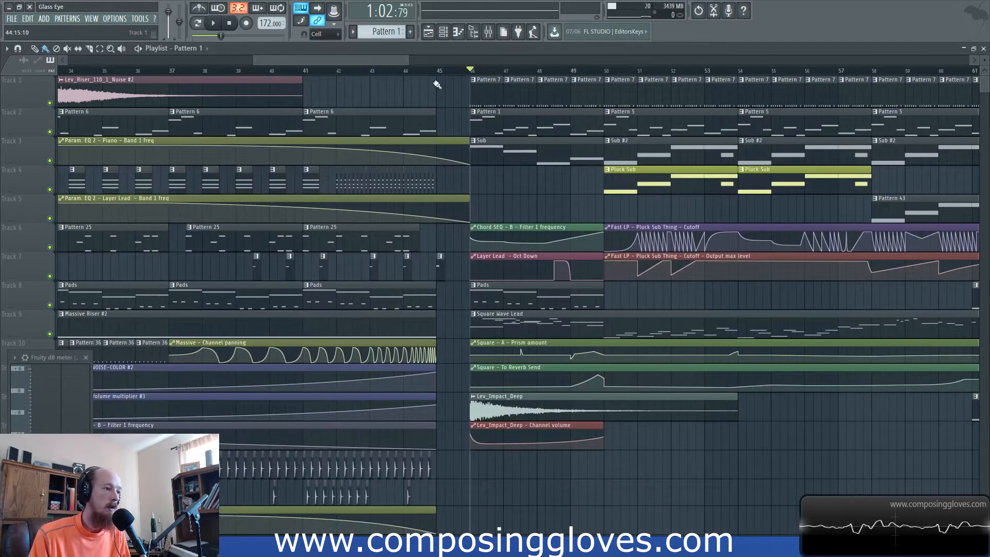
pyautogui.click(496, 37)
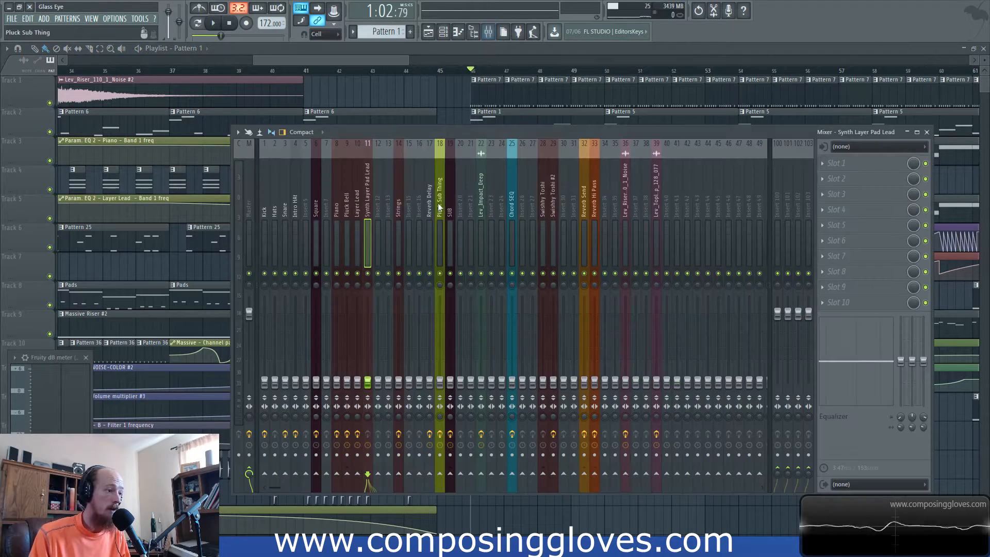
pyautogui.moveTo(268, 384); pyautogui.dragTo(264, 325)
pyautogui.press('space')
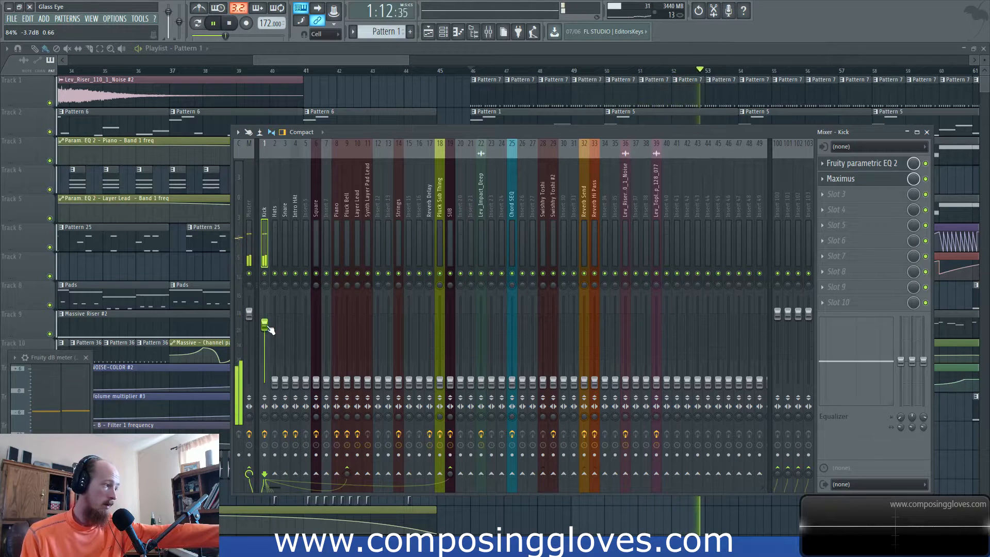
pyautogui.moveTo(270, 330); pyautogui.dragTo(270, 336)
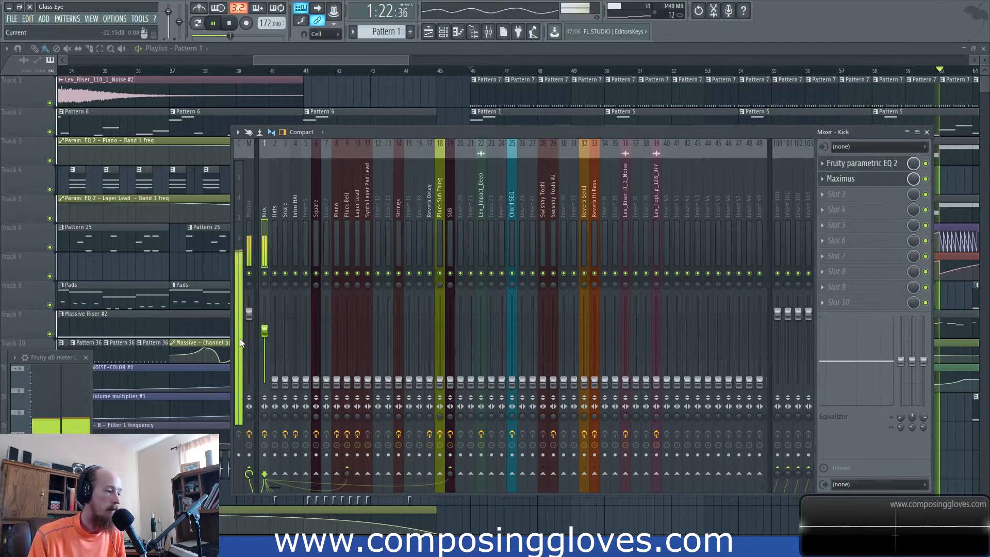
# Replay the section from bar 46, raise the Snare fader to just below the Kick fader's level, and stop playback
pyautogui.moveTo(357, 63); pyautogui.dragTo(368, 64)
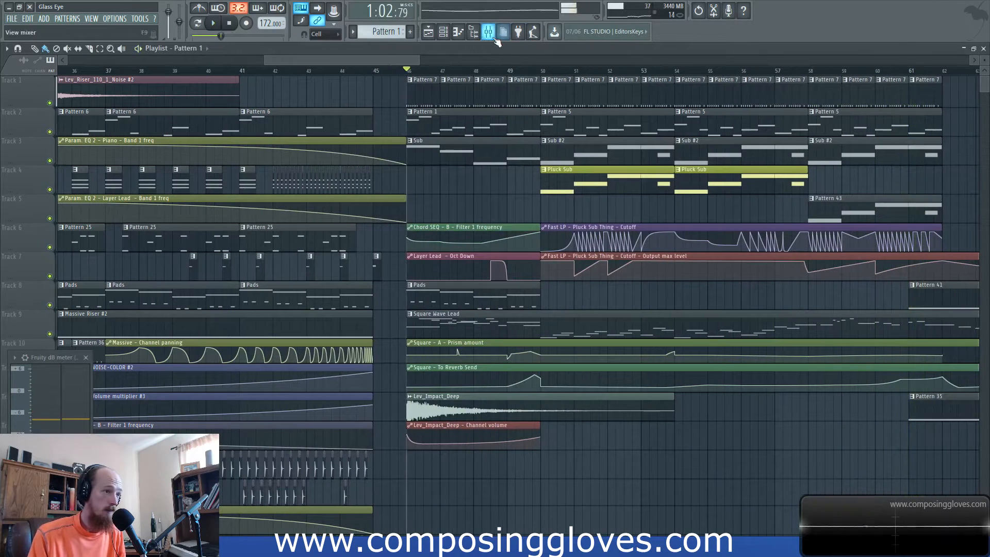
pyautogui.press('F9')
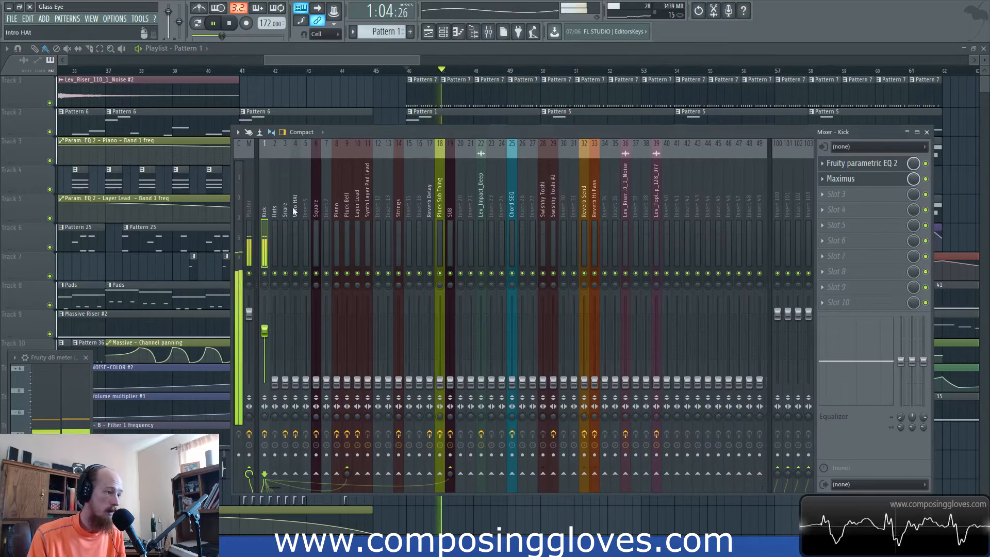
pyautogui.click(285, 226)
pyautogui.moveTo(285, 381); pyautogui.dragTo(285, 336)
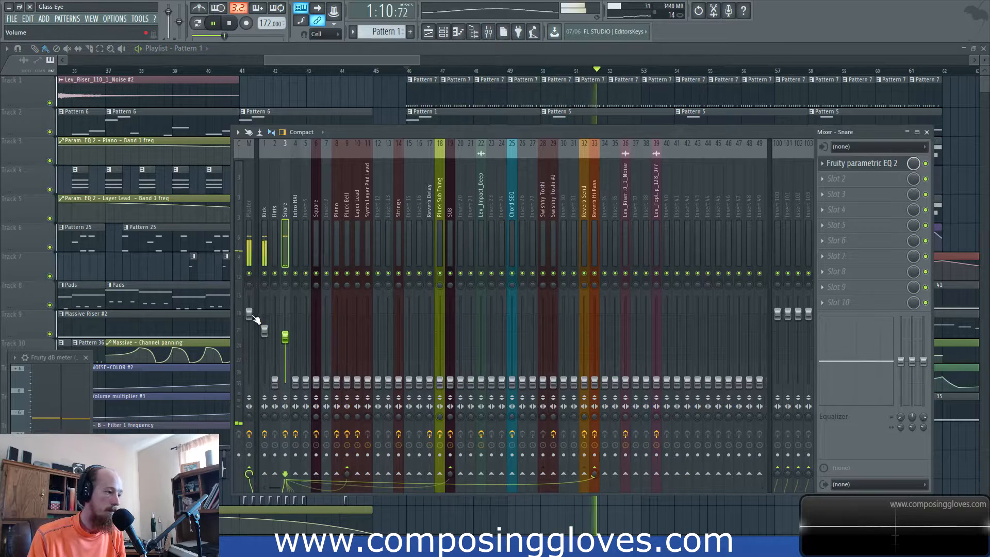
pyautogui.press('space')
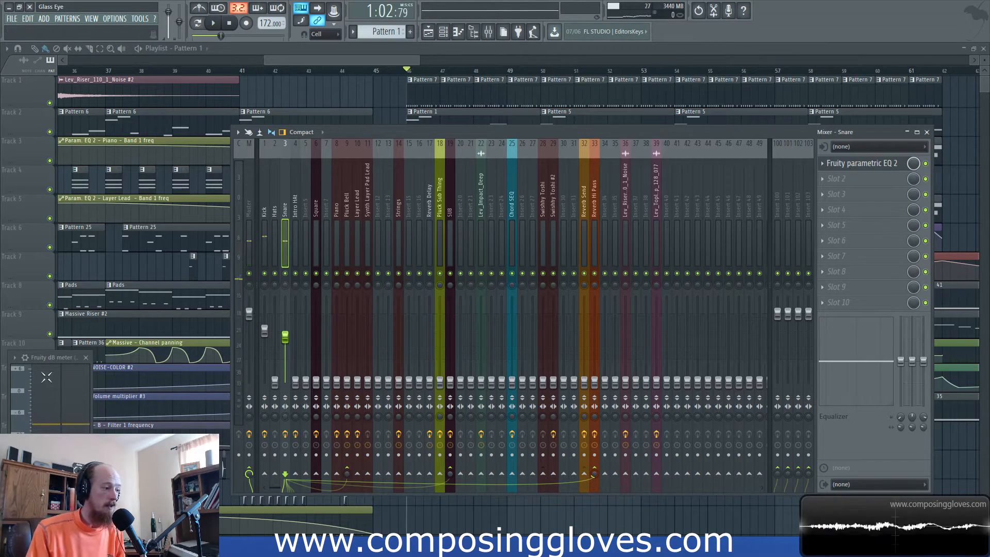
# Check the drum peaks in the Master track's Fruity Limiter, and go back to the Kick track
pyautogui.click(249, 206)
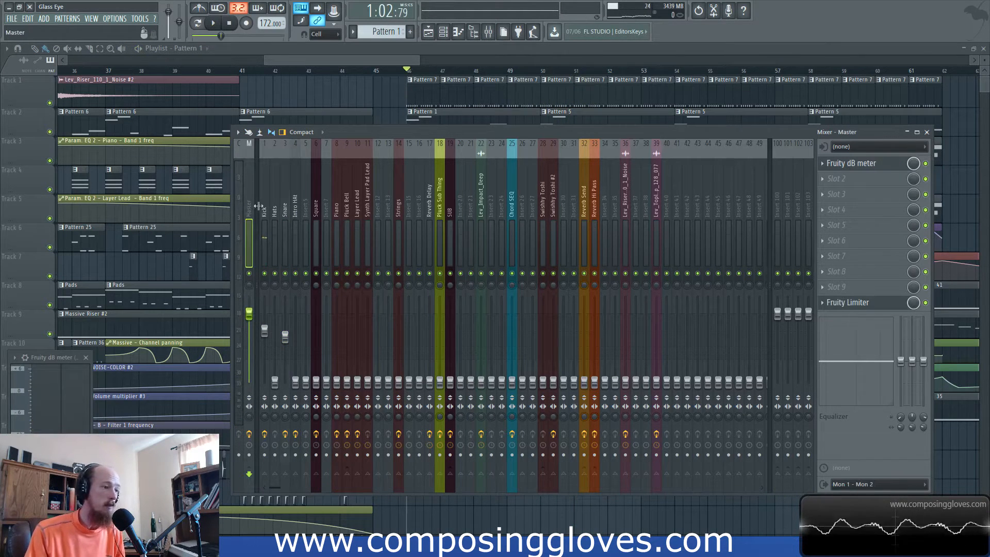
pyautogui.click(890, 173)
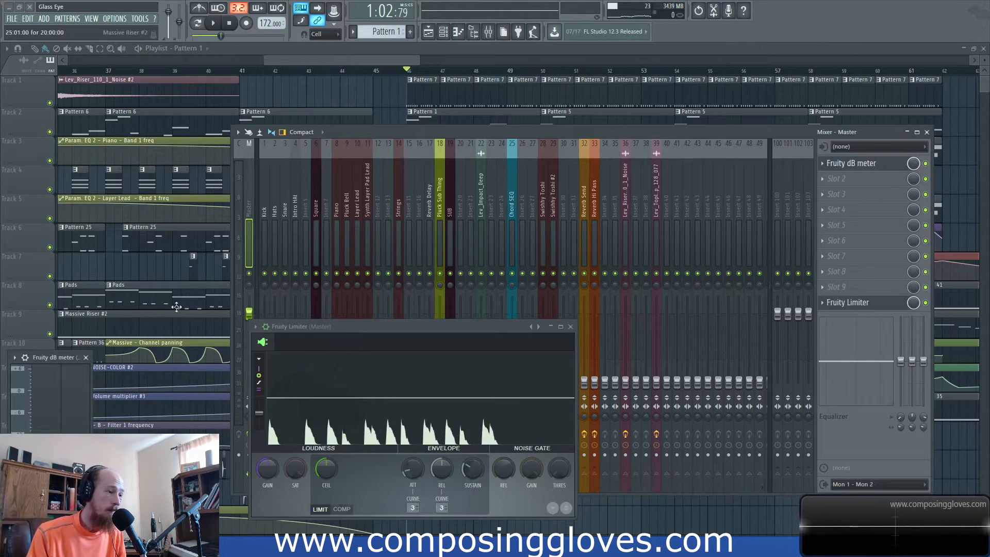
pyautogui.click(269, 215)
pyautogui.click(295, 214)
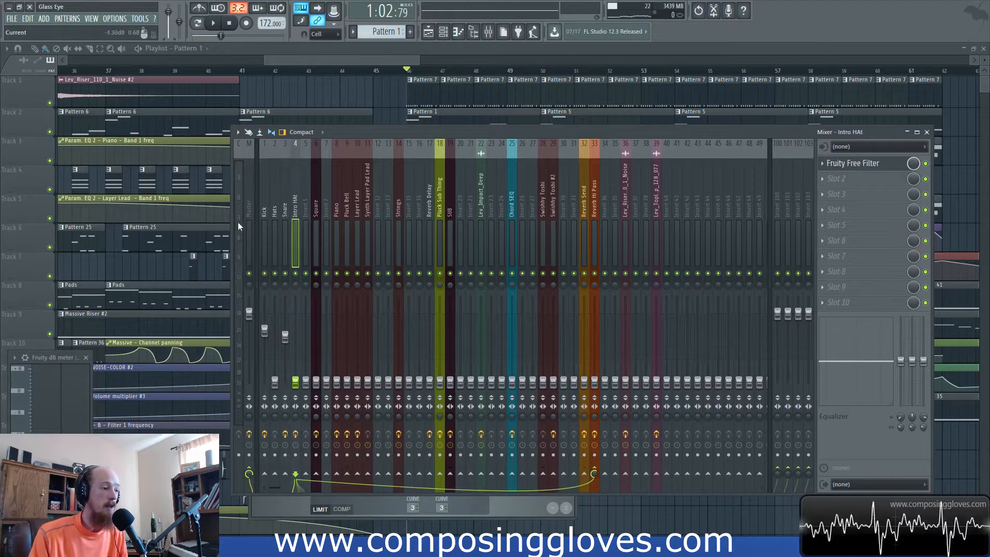
pyautogui.click(261, 217)
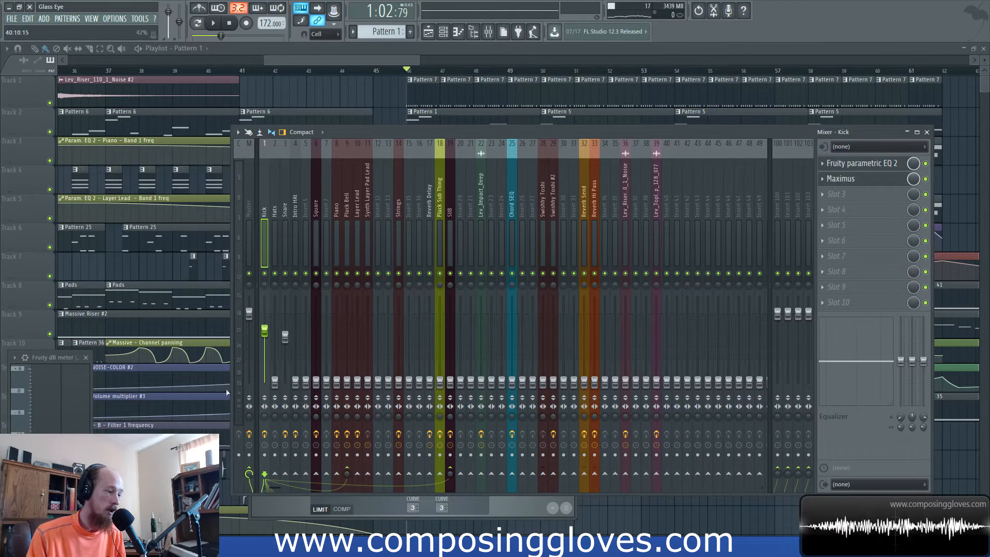
# Play the section from bar 46 and compare the meter levels of the Master and Kick tracks
pyautogui.click(248, 201)
pyautogui.press('space')
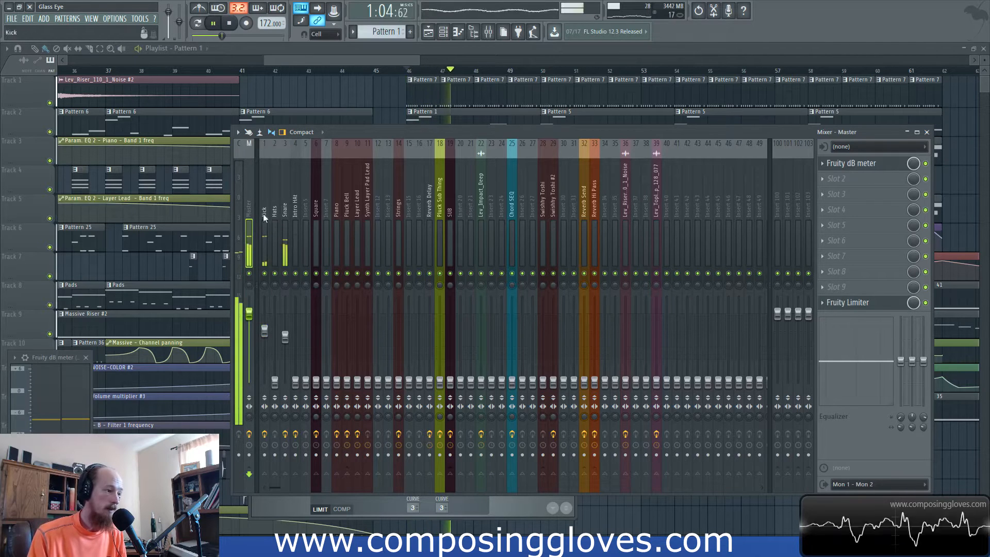
pyautogui.click(266, 212)
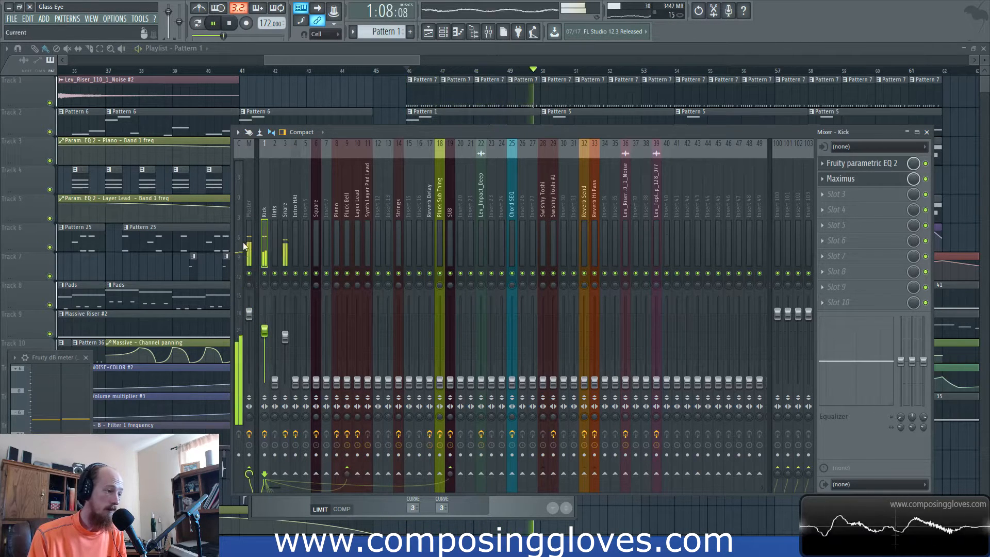
pyautogui.press('space')
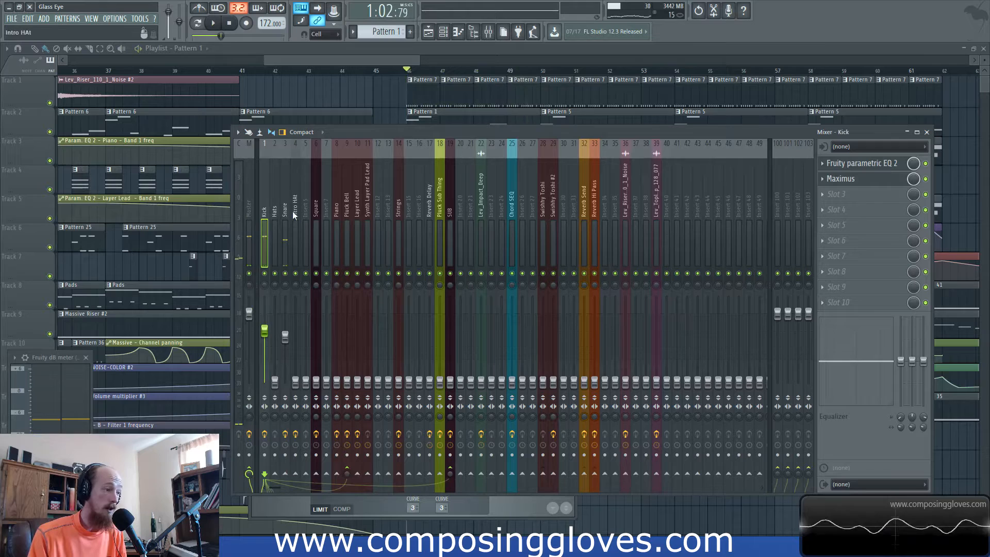
# Raise the Snare fader during playback to line up with the Kick fader
pyautogui.click(289, 218)
pyautogui.press('space')
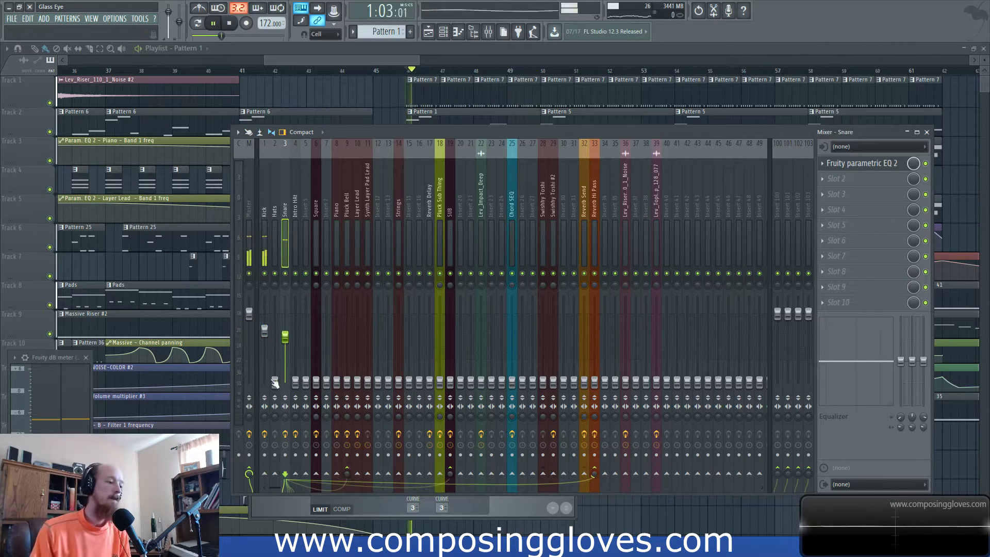
pyautogui.moveTo(291, 339); pyautogui.dragTo(290, 335)
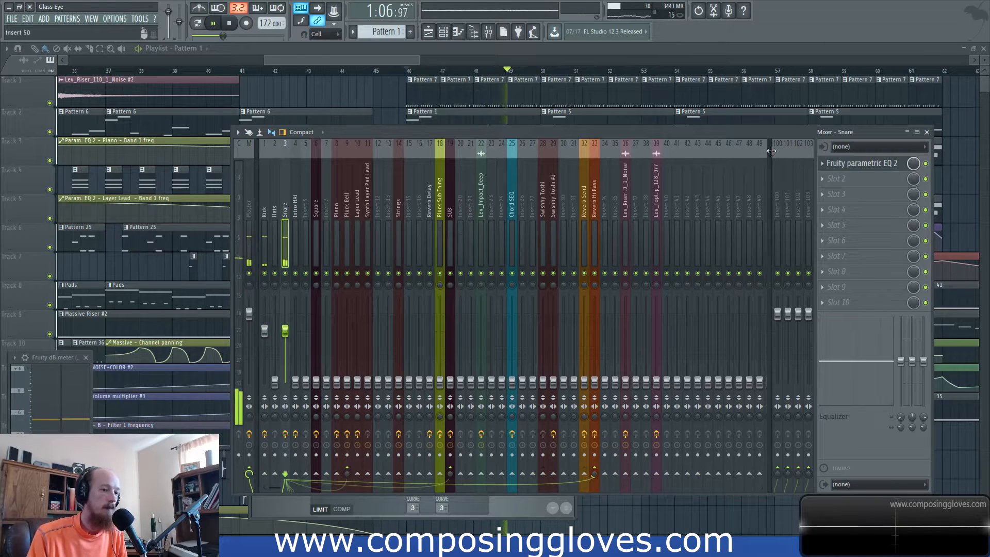
# Inspect the Snare track's existing Fruity parametric EQ 2, and add another Fruity Parametric EQ 2 in slot 4
pyautogui.click(861, 163)
pyautogui.click(434, 132)
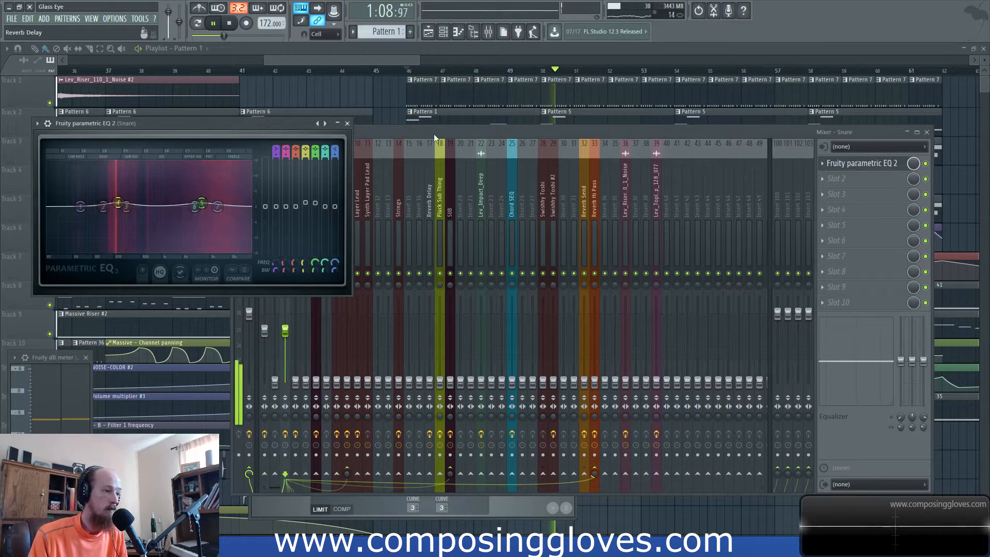
pyautogui.click(845, 209)
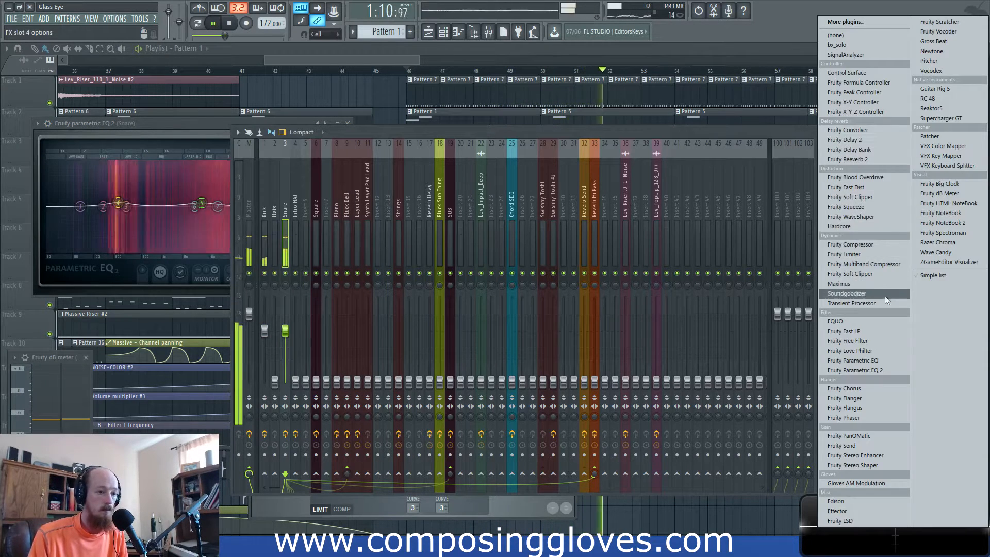
pyautogui.click(900, 370)
# Cut the Snare's lows in the new Fruity Parametric EQ 2 by lowering band 1 fully, setting its order to Steep 8 and shifting it slightly higher
pyautogui.moveTo(94, 223); pyautogui.dragTo(103, 272)
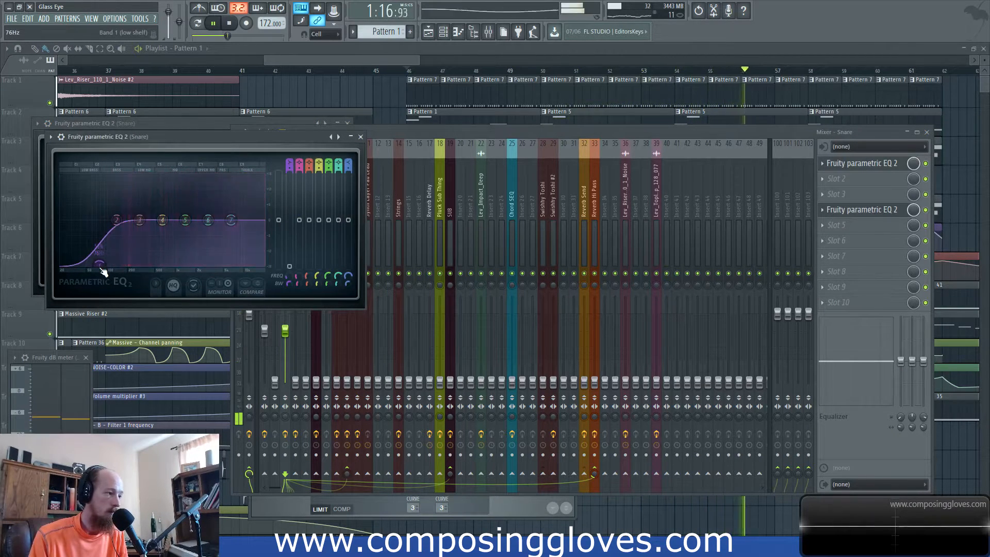
pyautogui.rightClick(100, 265)
pyautogui.moveTo(116, 303)
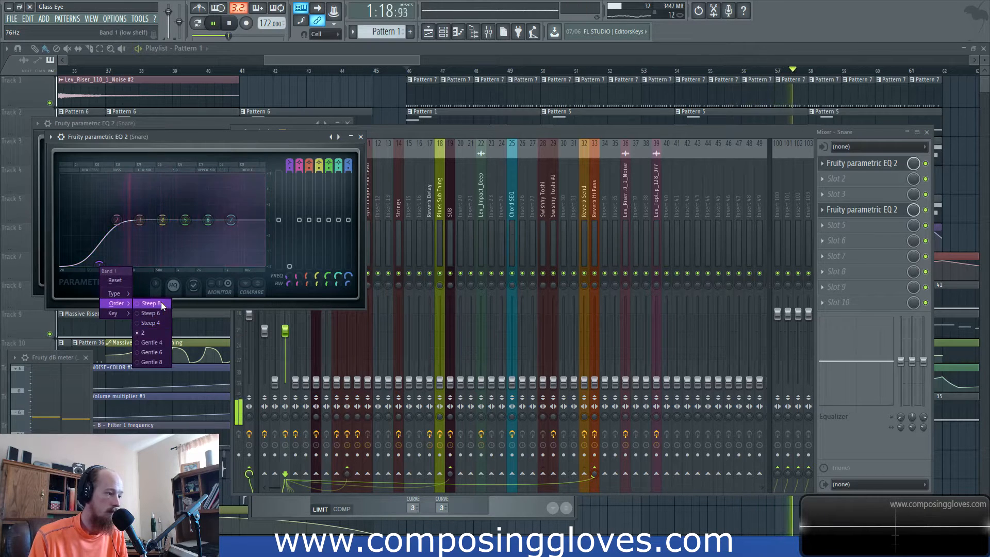
pyautogui.click(158, 302)
pyautogui.moveTo(108, 268); pyautogui.dragTo(117, 266)
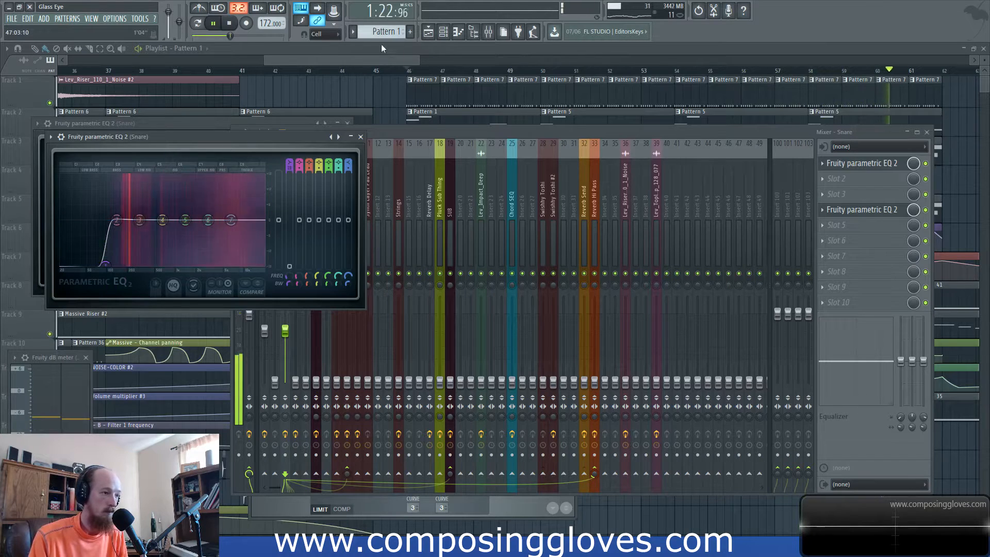
pyautogui.click(315, 277)
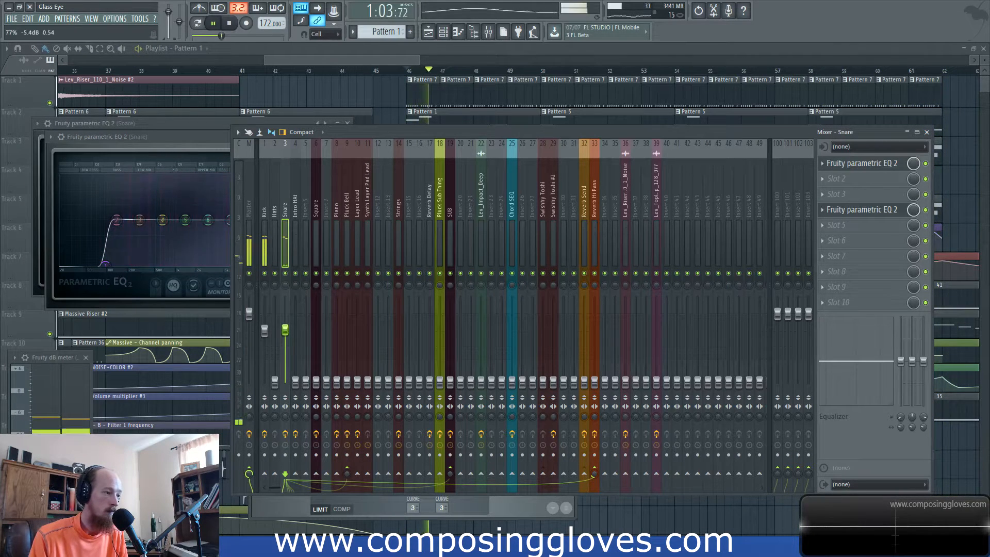
# Raise the Hats fader during playback from bar 46 to roughly line up with the Kick and Snare faders
pyautogui.press('space')
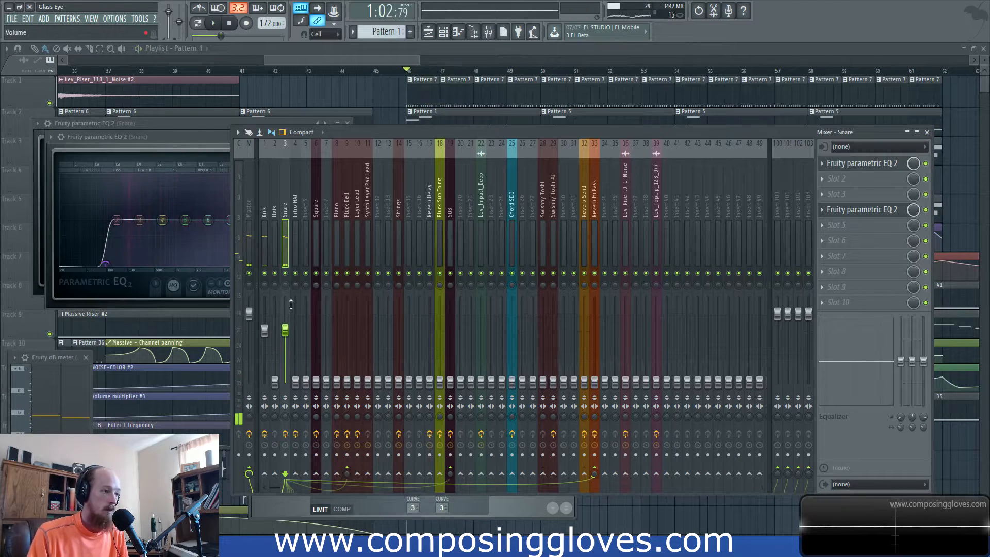
pyautogui.click(278, 390)
pyautogui.press('space')
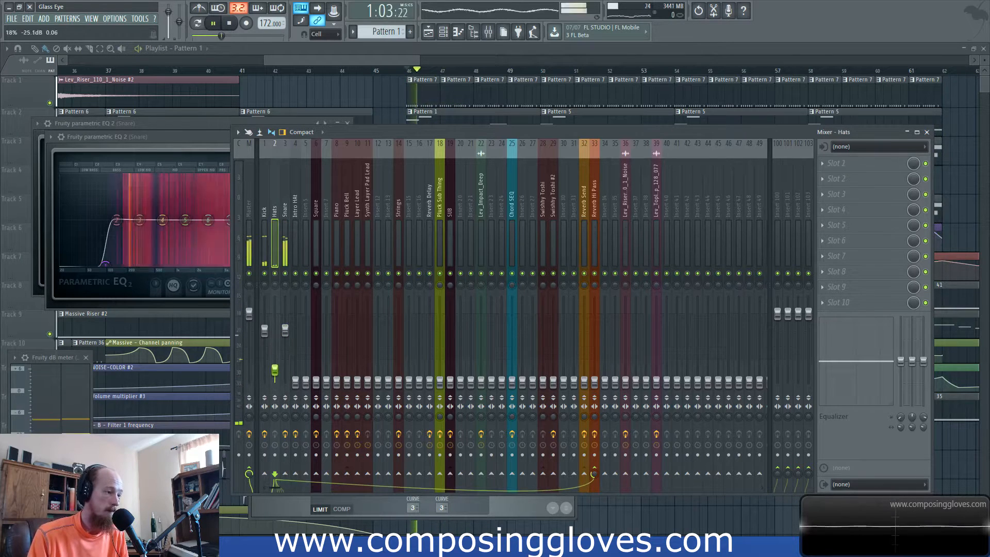
pyautogui.moveTo(275, 345); pyautogui.dragTo(274, 333)
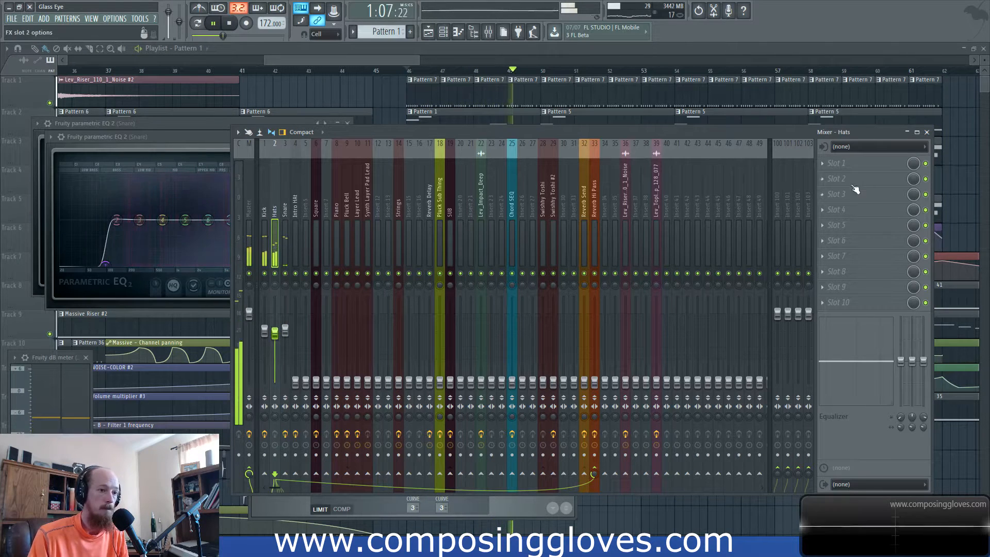
# Add Fruity Parametric EQ 2 in slot 1 of the Hats track, cut the lows with band 1 and adjust bands 5 to 7
pyautogui.click(837, 163)
pyautogui.click(897, 370)
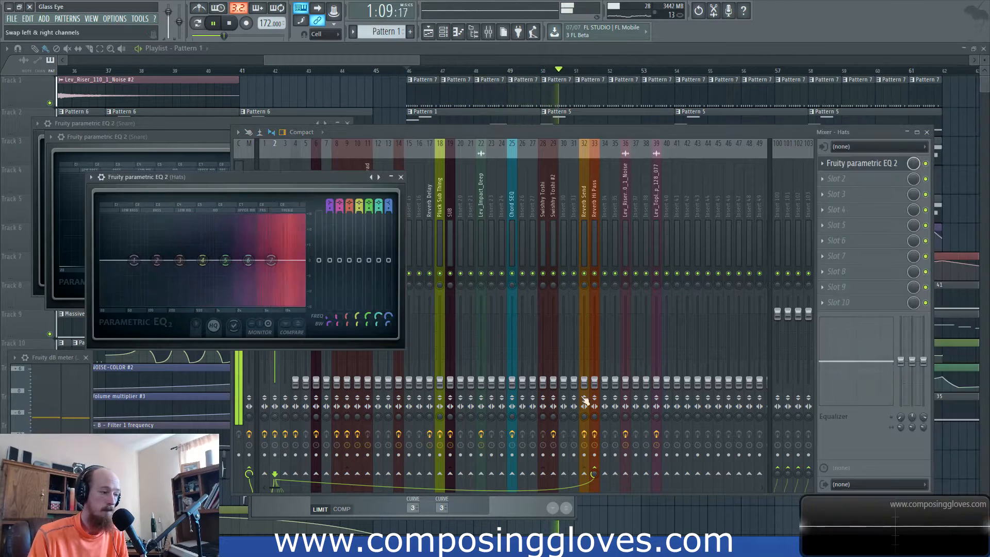
pyautogui.moveTo(139, 265); pyautogui.dragTo(181, 292)
pyautogui.moveTo(225, 260); pyautogui.dragTo(254, 255)
pyautogui.moveTo(267, 258); pyautogui.dragTo(268, 259)
pyautogui.moveTo(182, 292); pyautogui.dragTo(210, 308)
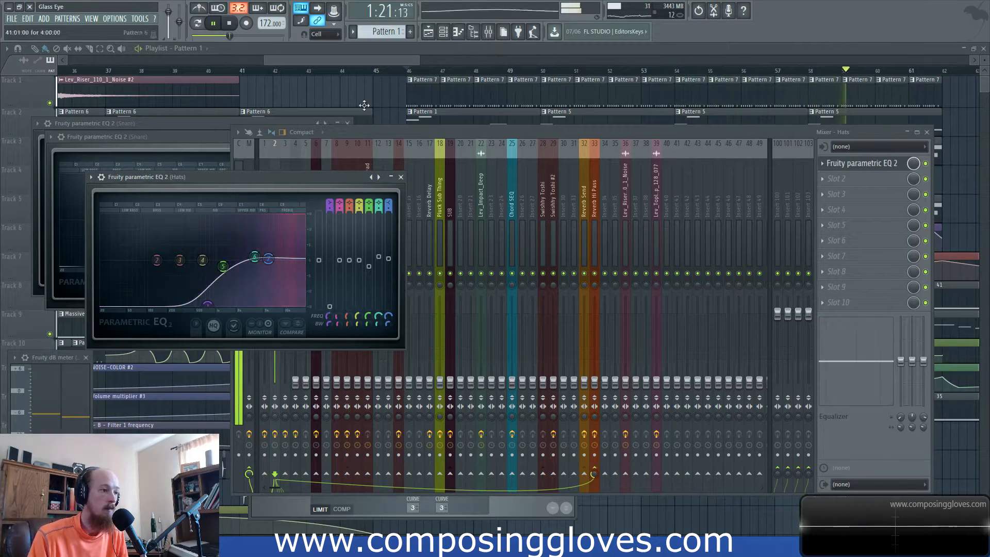
pyautogui.click(605, 134)
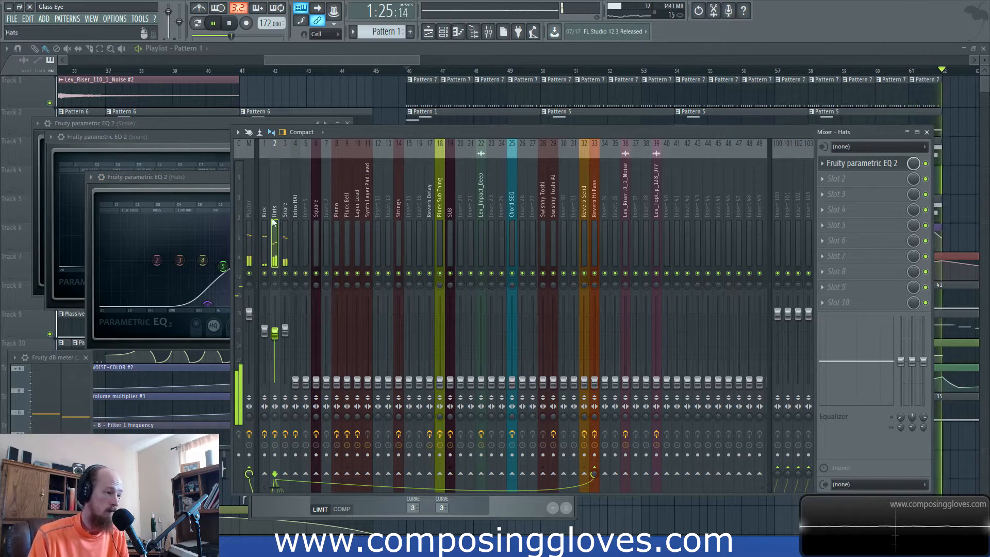
# Try raising the Intro HAt fader, and compare the Pattern 7 drum channels with the Snare and Hats mixer tracks
pyautogui.click(295, 216)
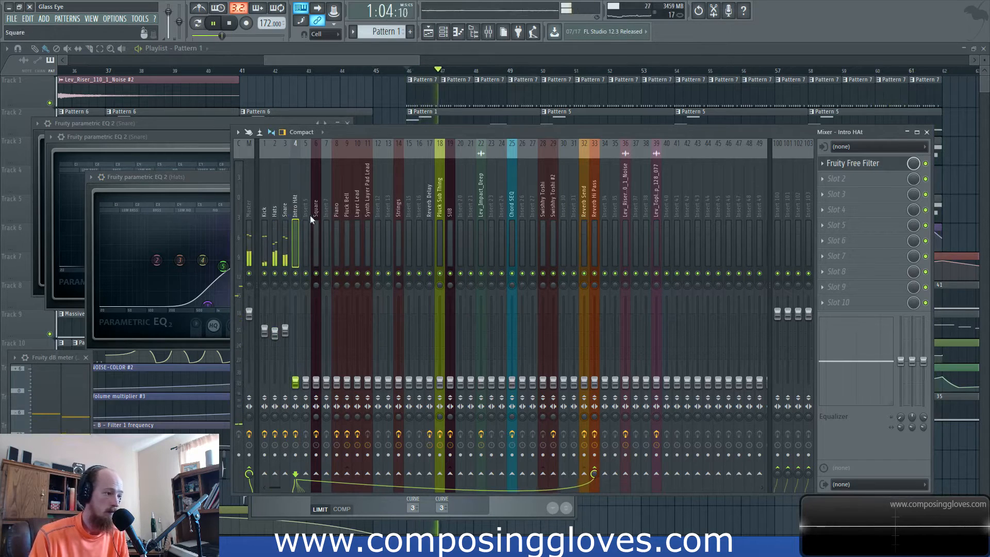
pyautogui.moveTo(295, 381); pyautogui.dragTo(294, 345)
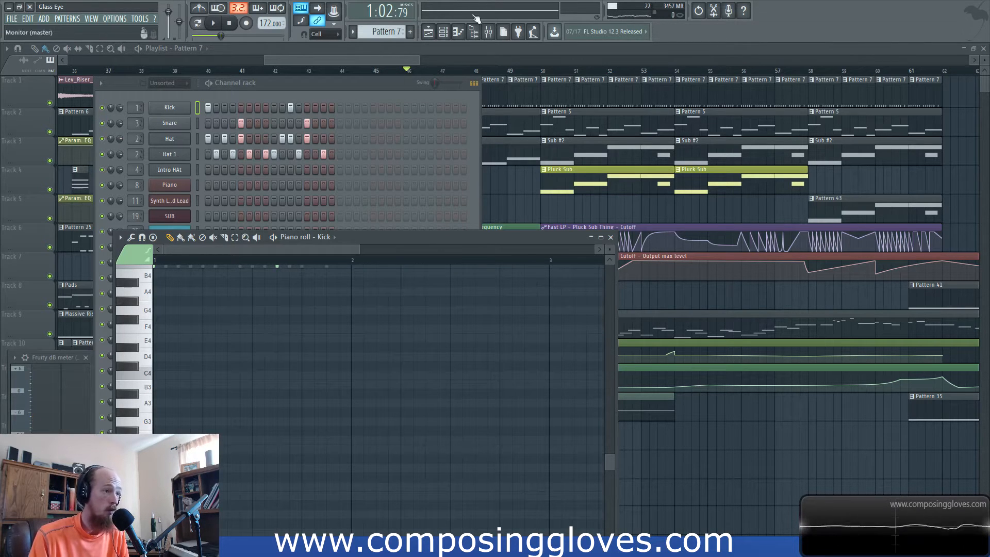
pyautogui.click(487, 33)
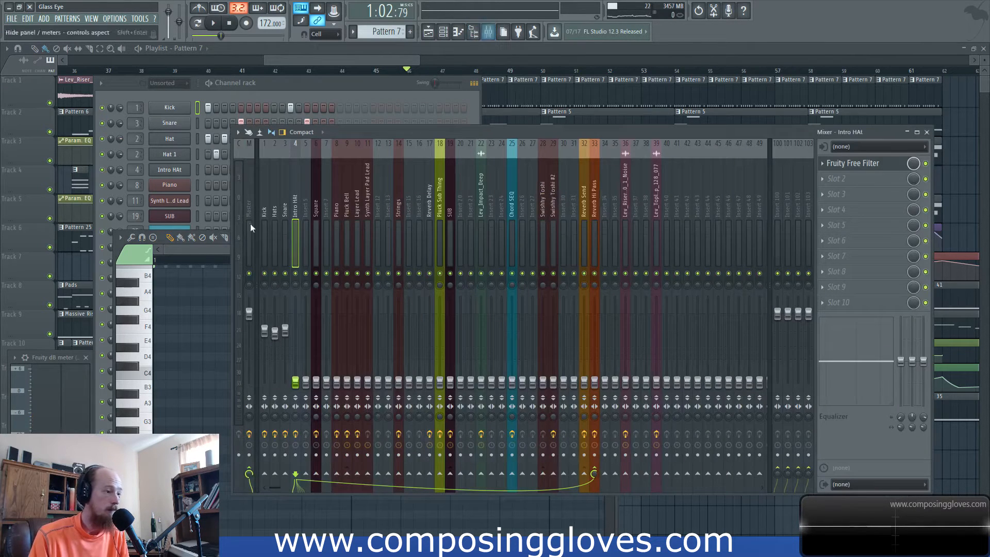
pyautogui.click(285, 207)
pyautogui.click(275, 208)
pyautogui.click(363, 60)
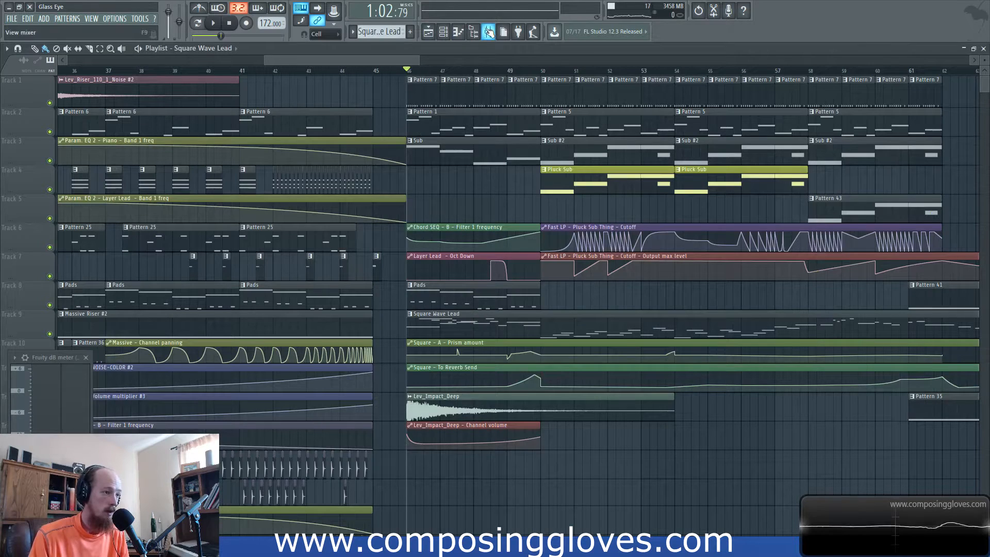
# Select the Square mixer track and check in the channel rack which channel the Square Wave Lead pattern uses
pyautogui.click(487, 33)
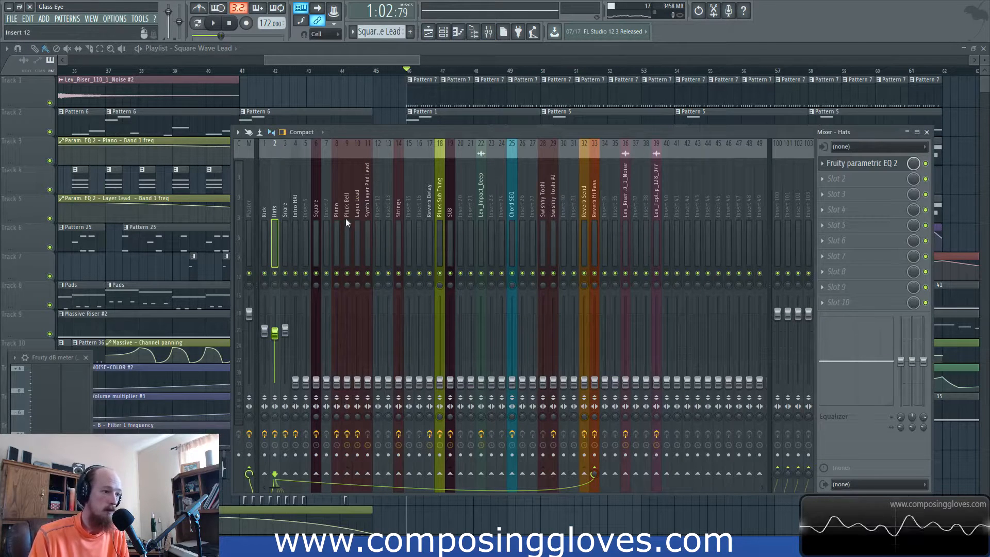
pyautogui.click(316, 207)
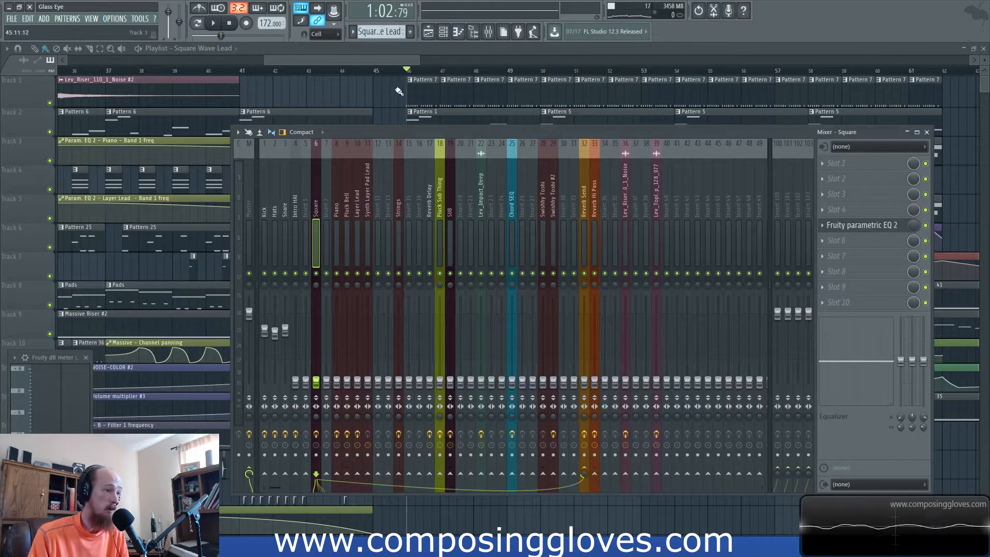
pyautogui.click(339, 60)
pyautogui.click(488, 33)
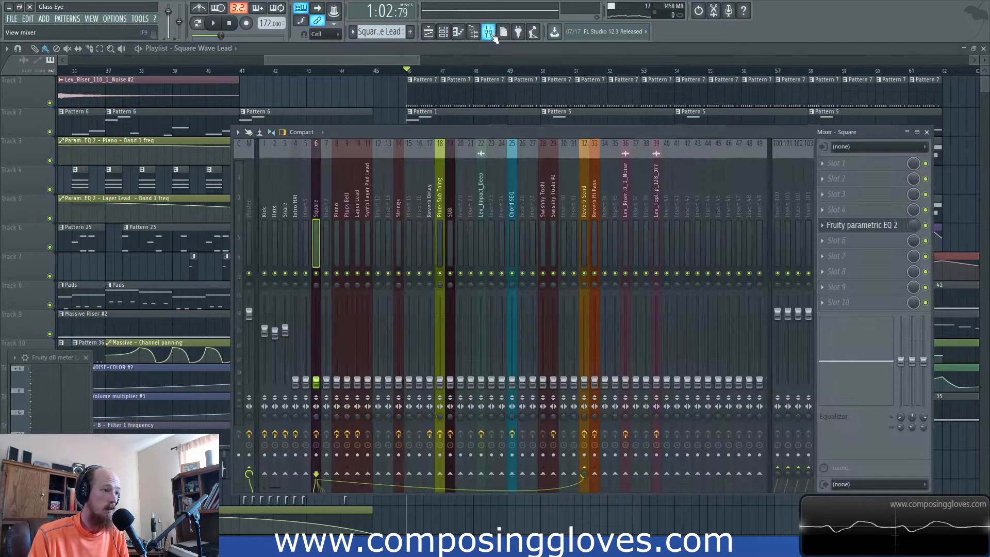
pyautogui.click(397, 62)
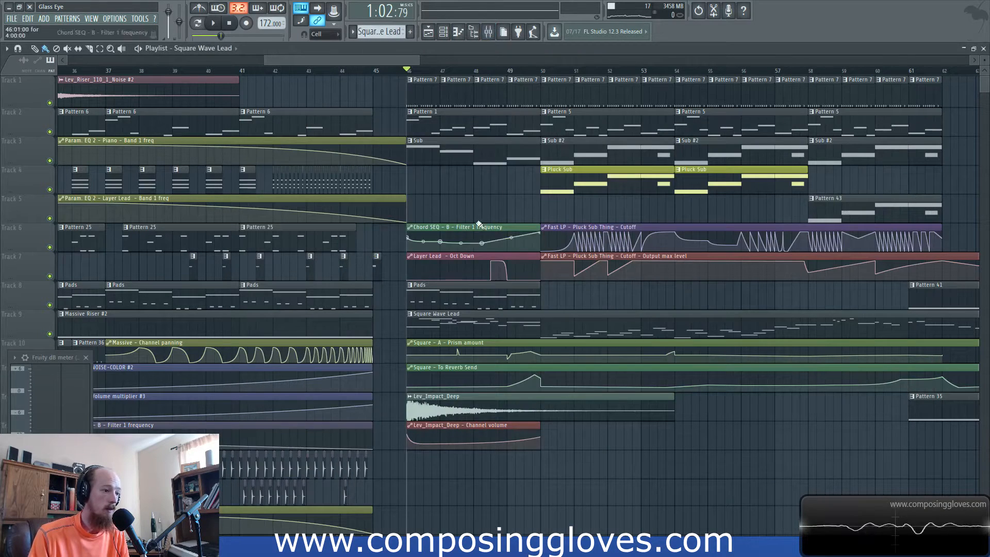
pyautogui.doubleClick(471, 311)
pyautogui.click(245, 85)
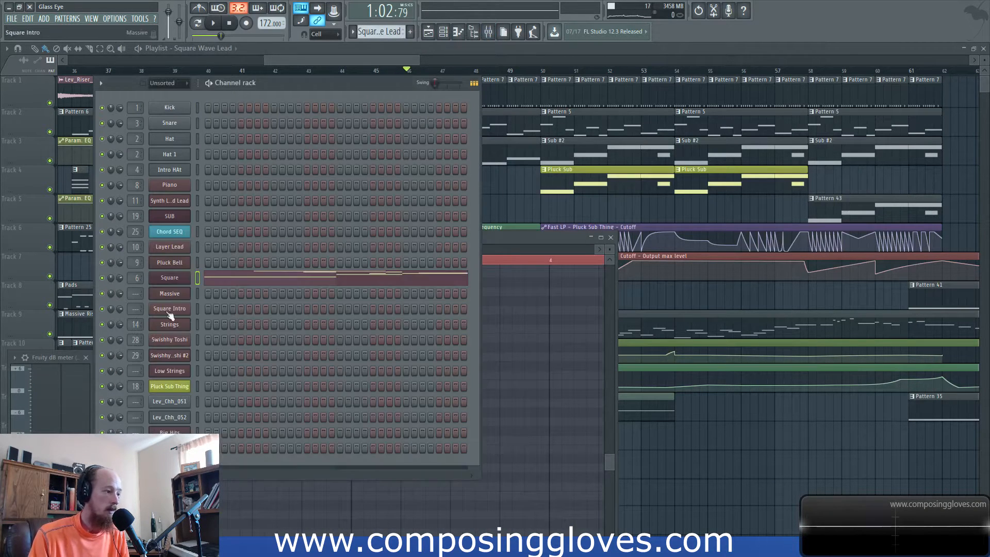
# Raise the Square fader to about 73% (-6.5 dB) while playing the section from bar 46
pyautogui.click(489, 32)
pyautogui.press('space')
pyautogui.moveTo(316, 336); pyautogui.dragTo(316, 333)
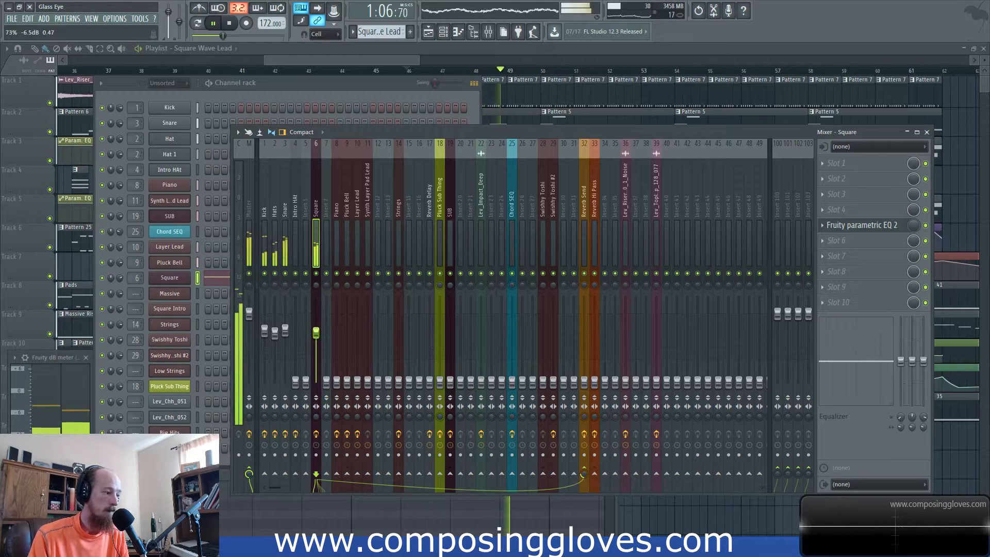
pyautogui.press('space')
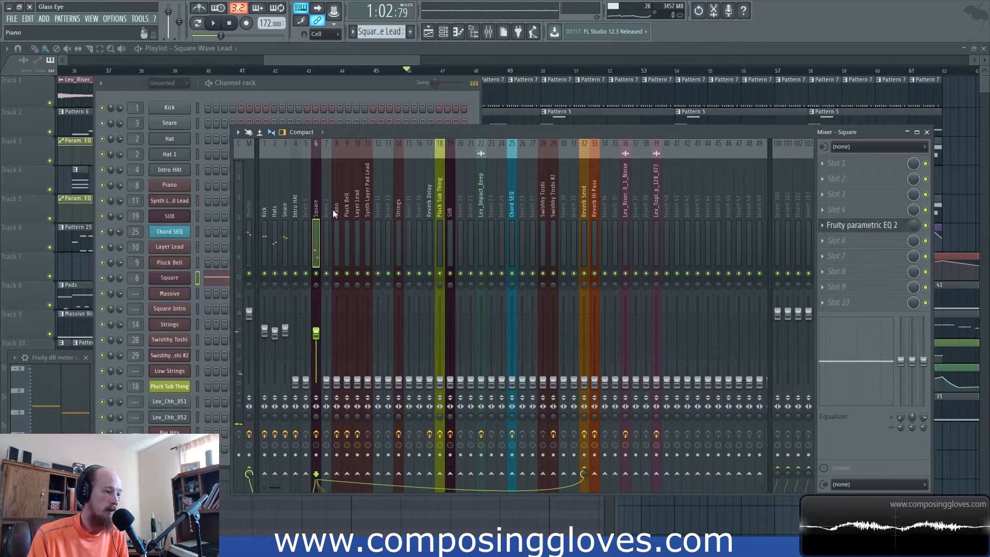
# Rename mixer track Insert 7 as "Stereo Par Mix"
pyautogui.doubleClick(329, 213)
pyautogui.write('Ste')
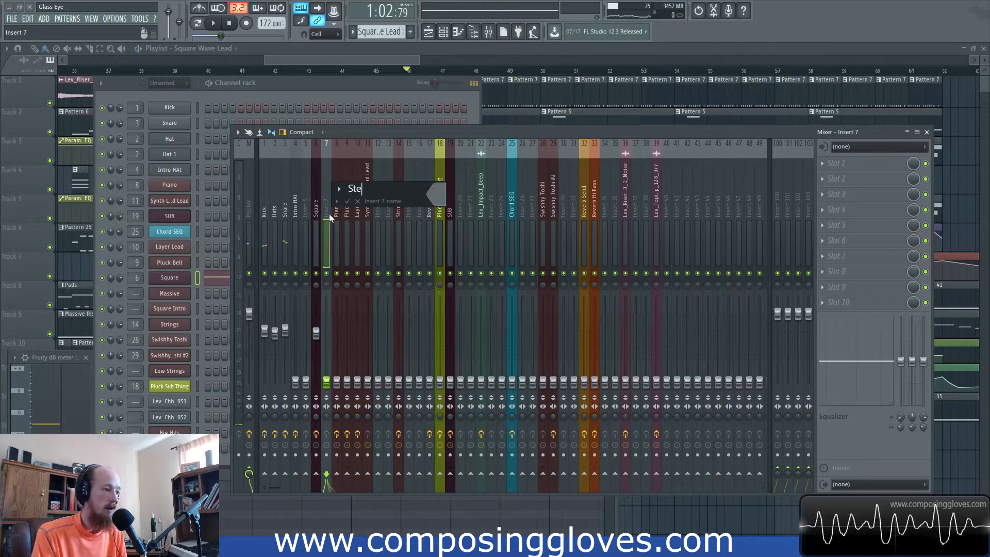
pyautogui.write('reo Pan')
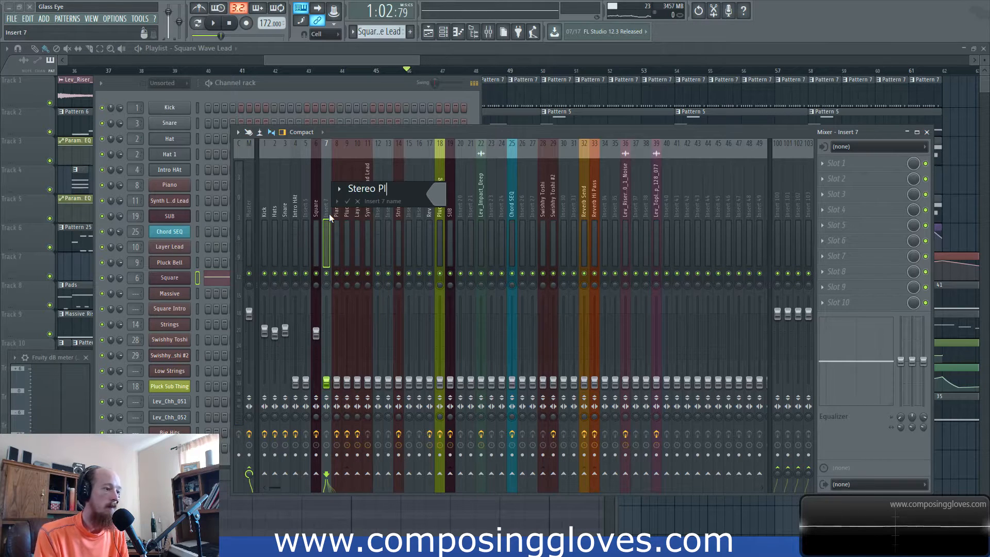
pyautogui.press('BackSpace')
pyautogui.press('BackSpace')
pyautogui.write('ar Mix')
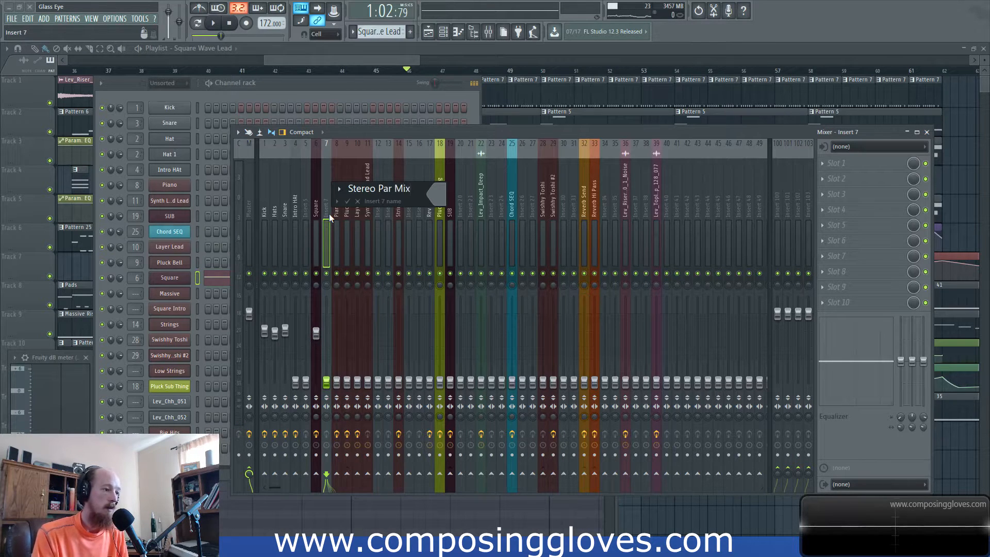
pyautogui.press('Return')
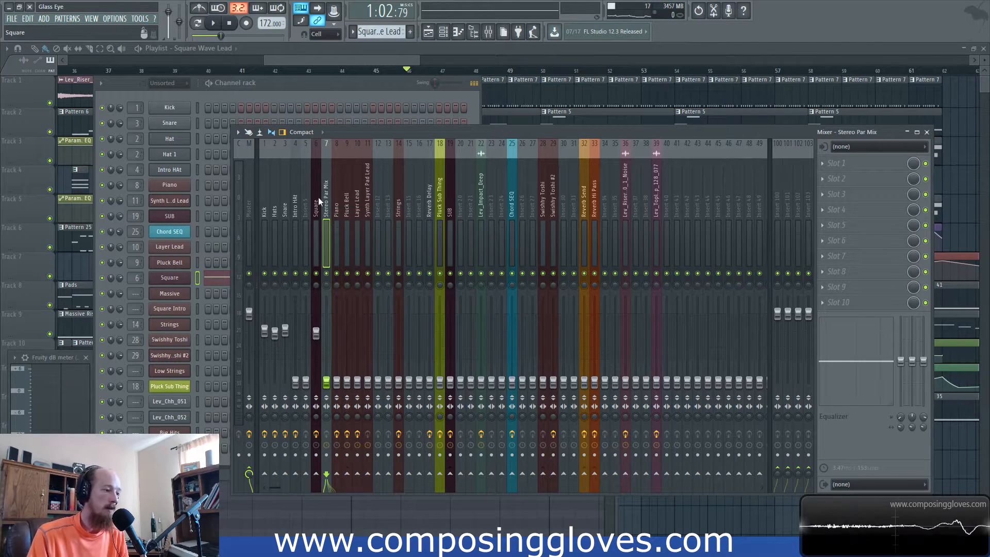
# Send the Square track to the Stereo Par Mix track, and select Stereo Par Mix
pyautogui.click(317, 199)
pyautogui.click(327, 473)
pyautogui.click(326, 186)
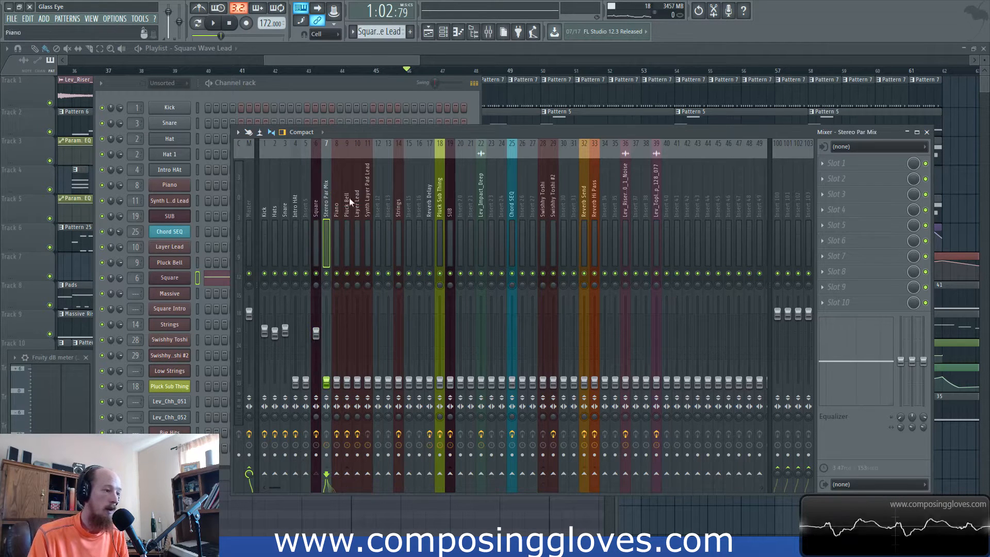
# Add Fruity Stereo Shaper in slot 1 of Stereo Par Mix and load its Stereoize effects preset
pyautogui.click(823, 165)
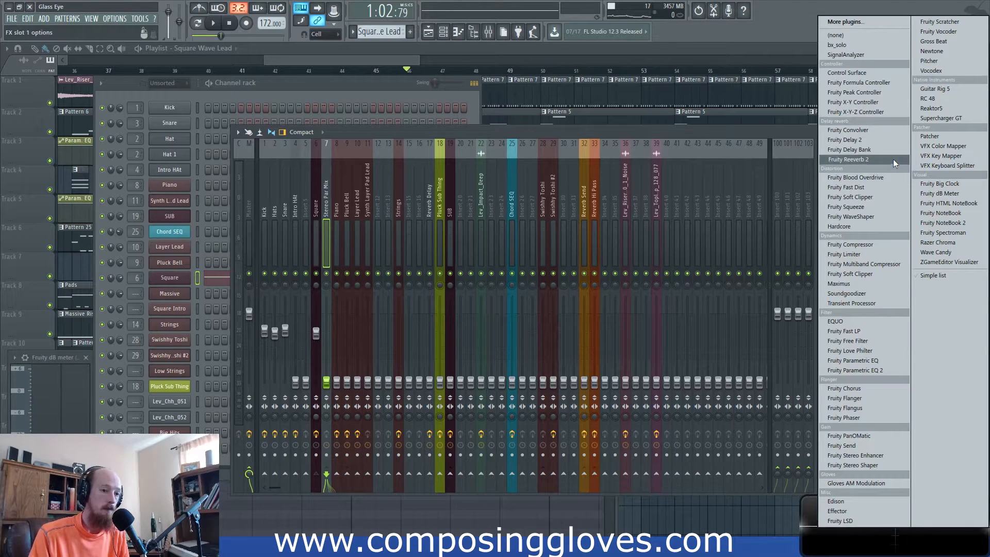
pyautogui.click(883, 465)
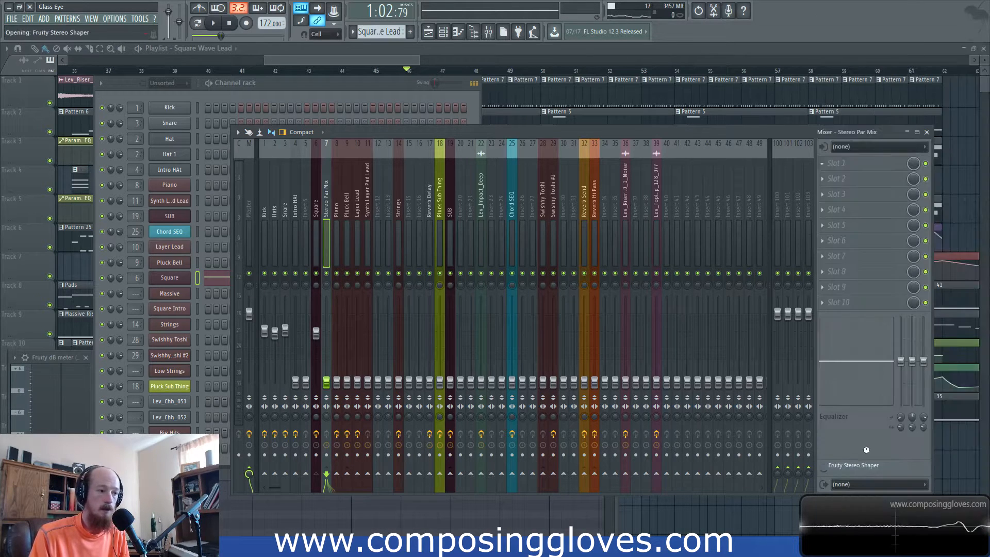
pyautogui.moveTo(149, 120); pyautogui.dragTo(586, 114)
pyautogui.click(567, 111)
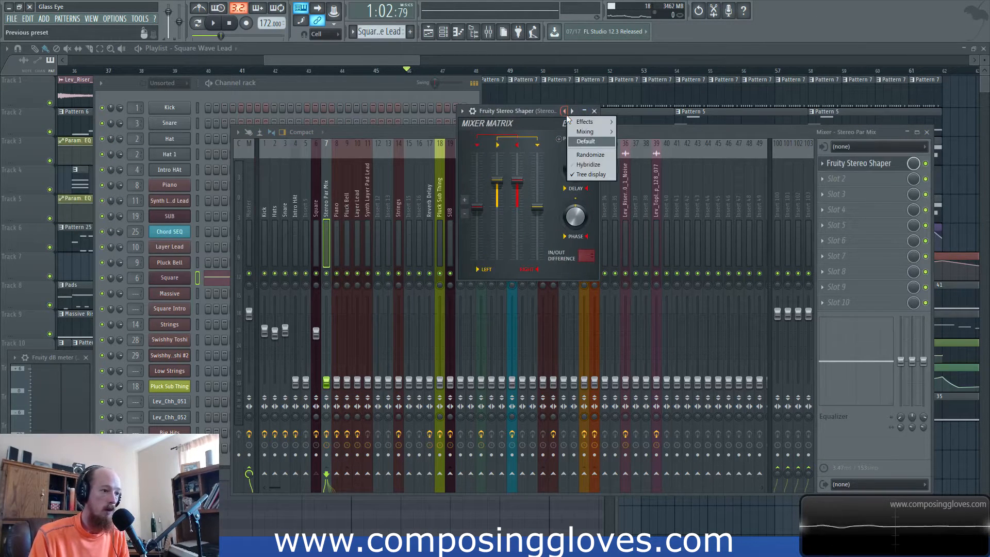
pyautogui.moveTo(607, 121)
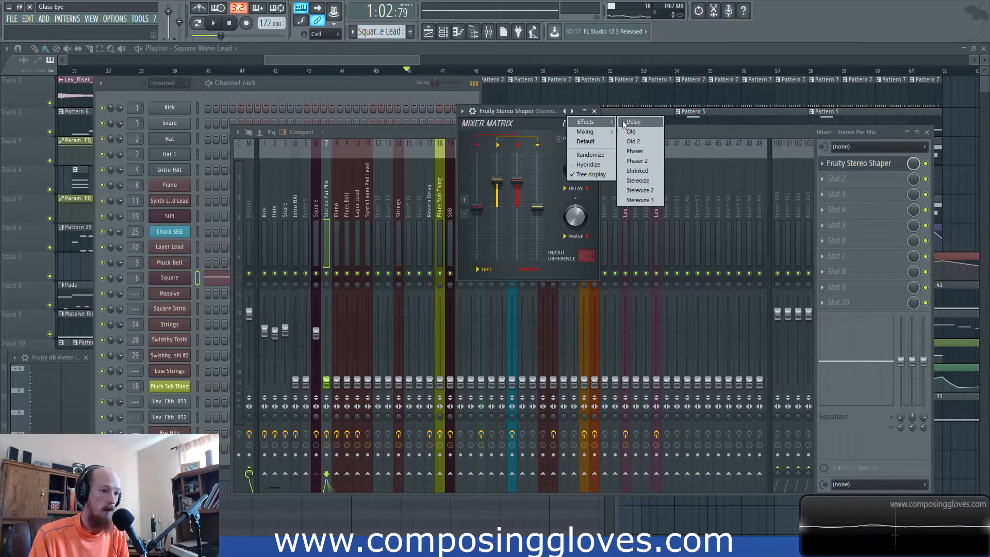
pyautogui.click(638, 190)
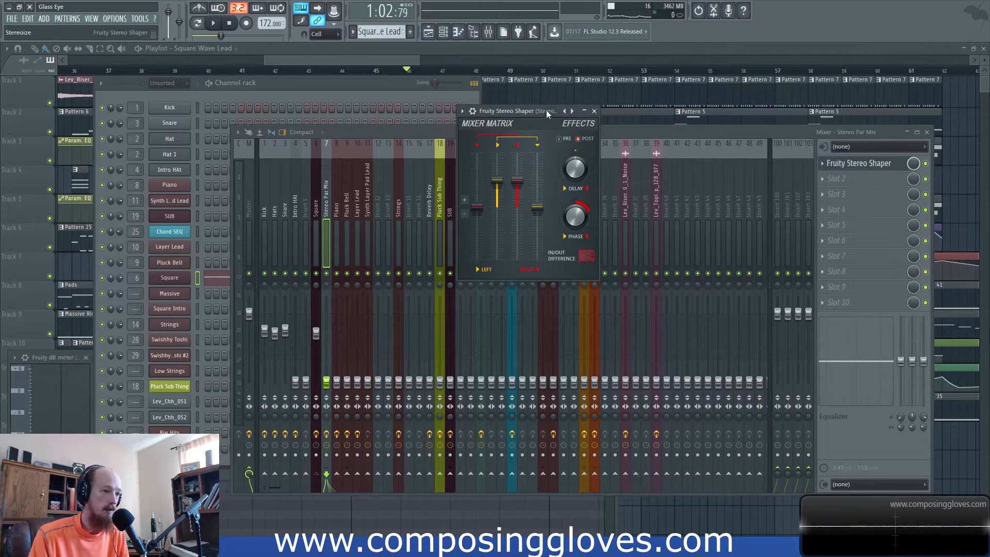
pyautogui.moveTo(546, 110); pyautogui.dragTo(611, 149)
# Raise the Stereo Par Mix fader to about 65% (-8.6 dB) while playing the section from bar 46
pyautogui.click(385, 57)
pyautogui.press('space')
pyautogui.click(488, 31)
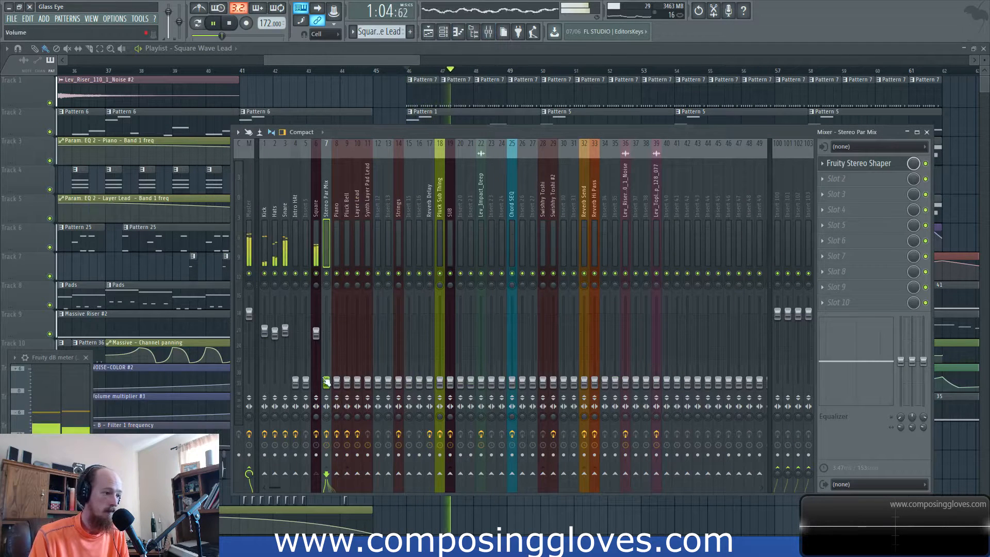
pyautogui.moveTo(326, 382); pyautogui.dragTo(327, 334)
pyautogui.press('space')
pyautogui.press('space')
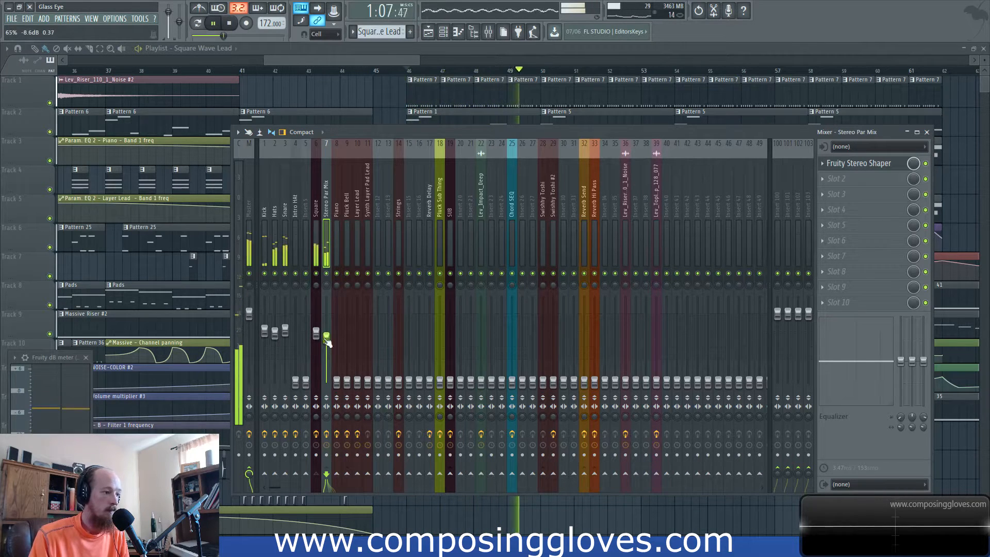
pyautogui.press('space')
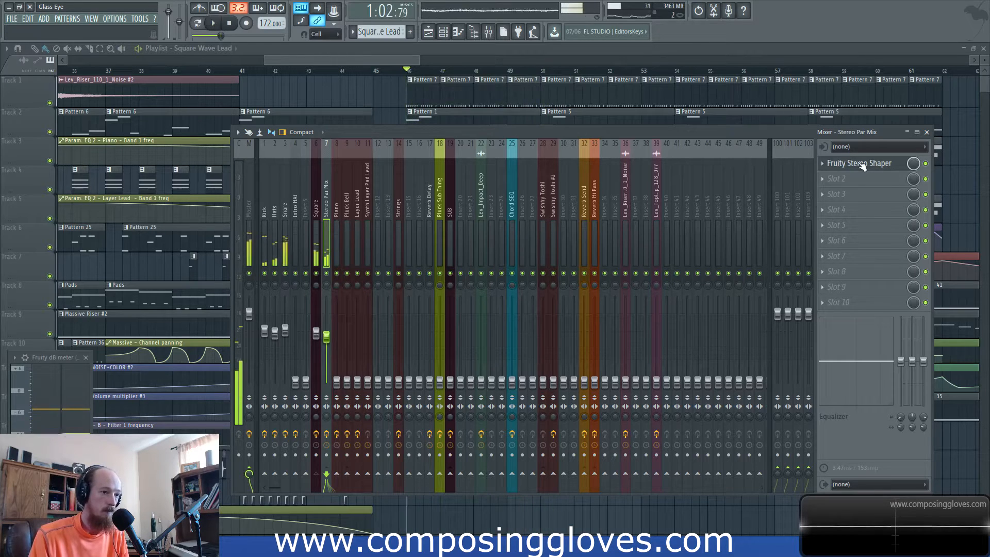
# Try the Stereoize 2 effects preset in the Fruity Stereo Shaper on Stereo Par Mix and start playback
pyautogui.click(862, 164)
pyautogui.click(632, 149)
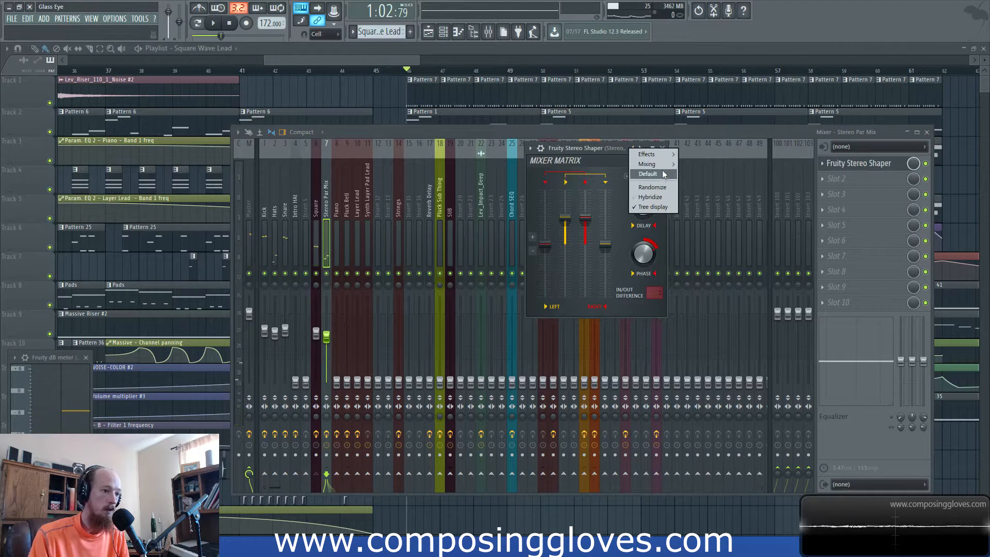
pyautogui.moveTo(663, 164)
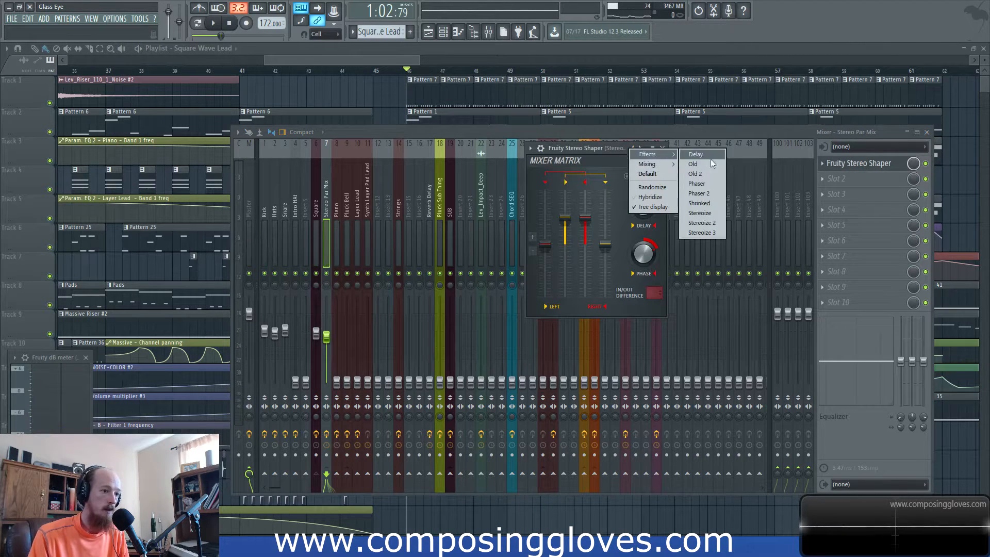
pyautogui.click(718, 222)
pyautogui.press('space')
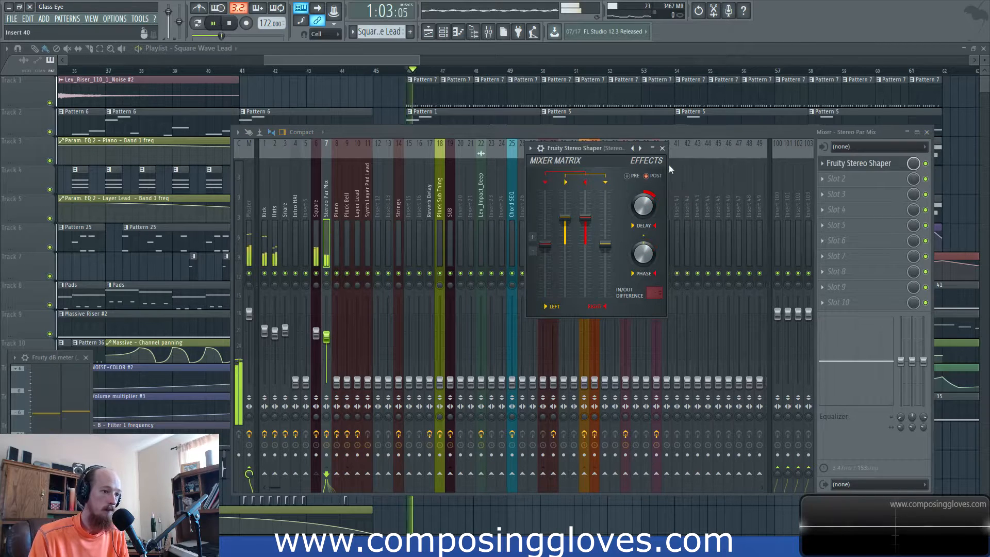
# Load the Stereoize 3 effects preset in the Fruity Stereo Shaper during playback
pyautogui.click(640, 149)
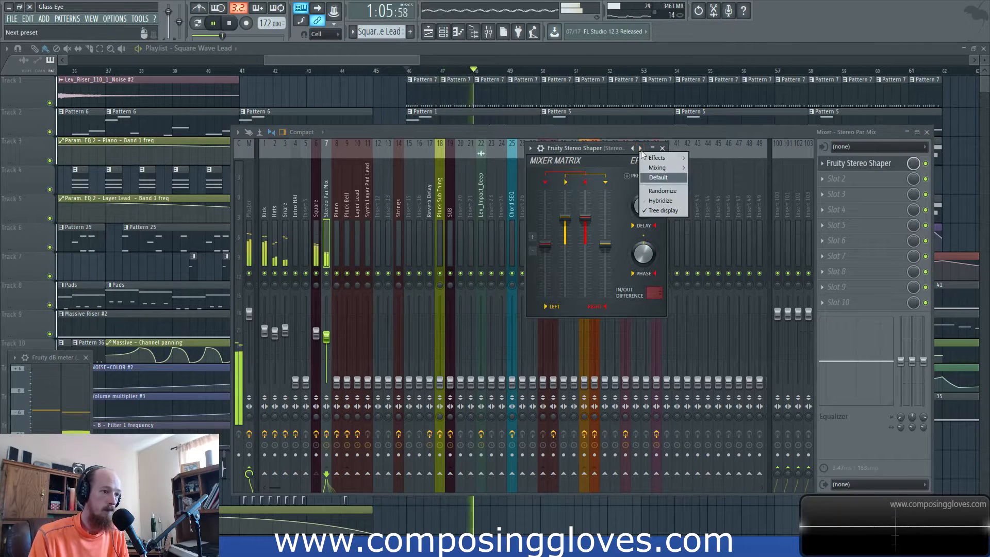
pyautogui.moveTo(665, 157)
pyautogui.click(717, 236)
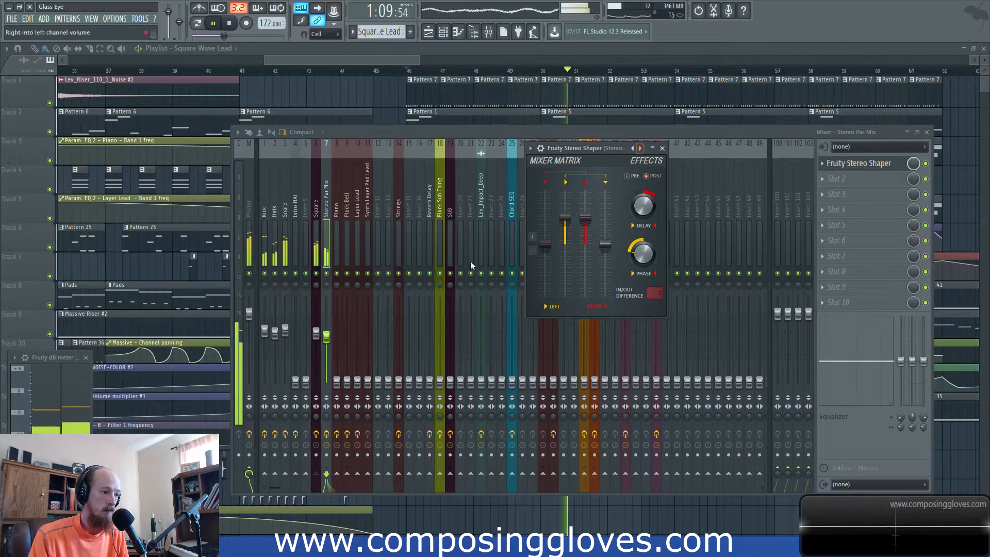
# Balance the lead against its parallel track, setting the Square fader to about 70% (-7.1 dB) and Stereo Par Mix to about 64% (-8.7 dB)
pyautogui.click(330, 335)
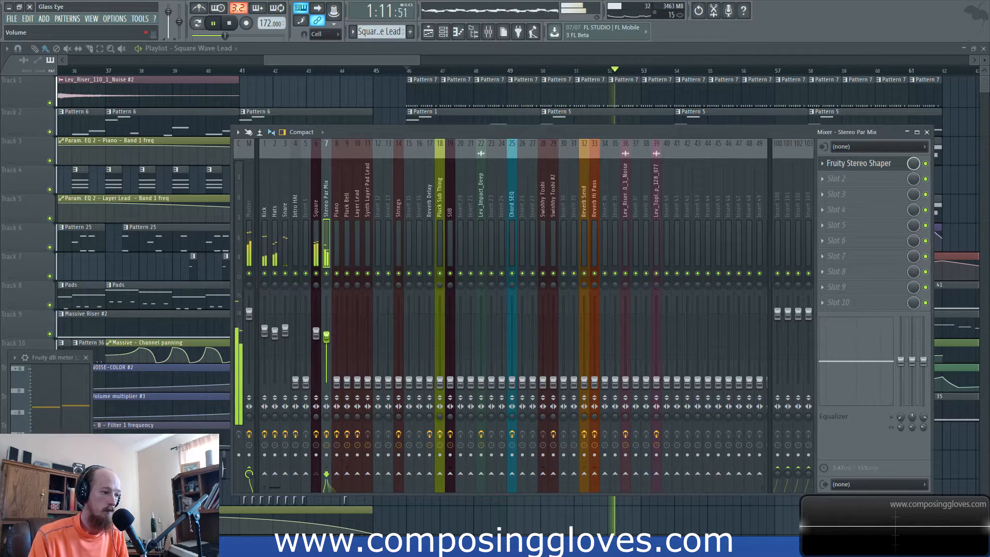
pyautogui.moveTo(328, 348); pyautogui.dragTo(328, 387)
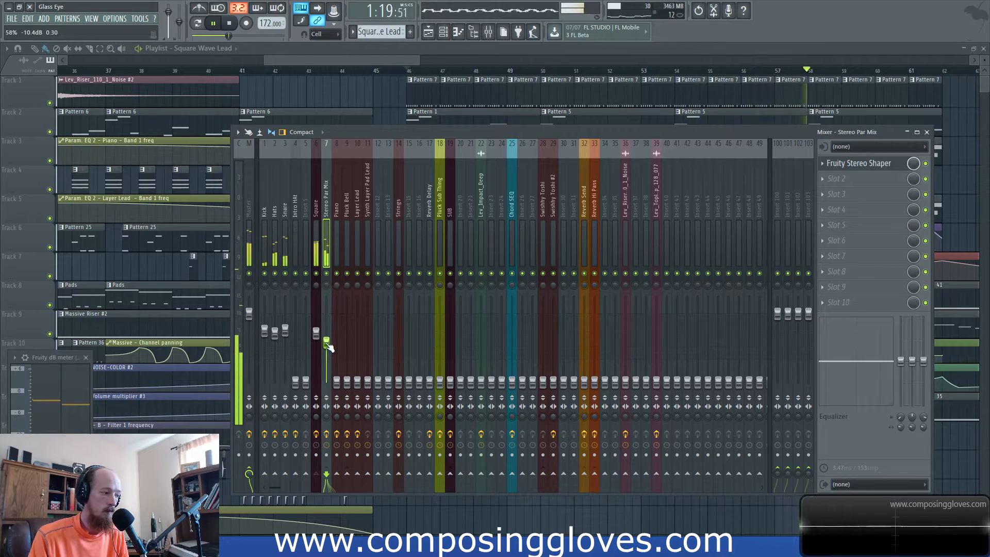
pyautogui.click(316, 334)
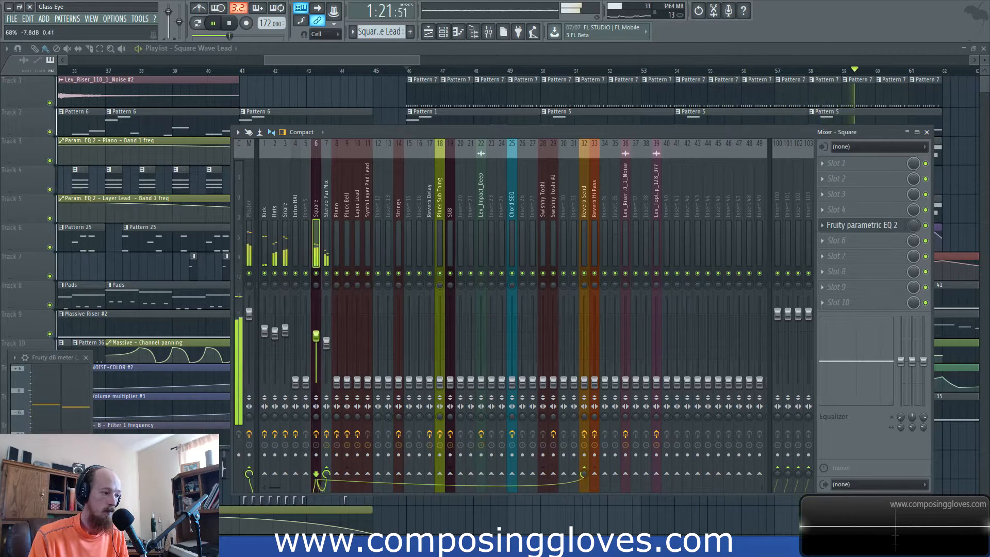
pyautogui.click(325, 341)
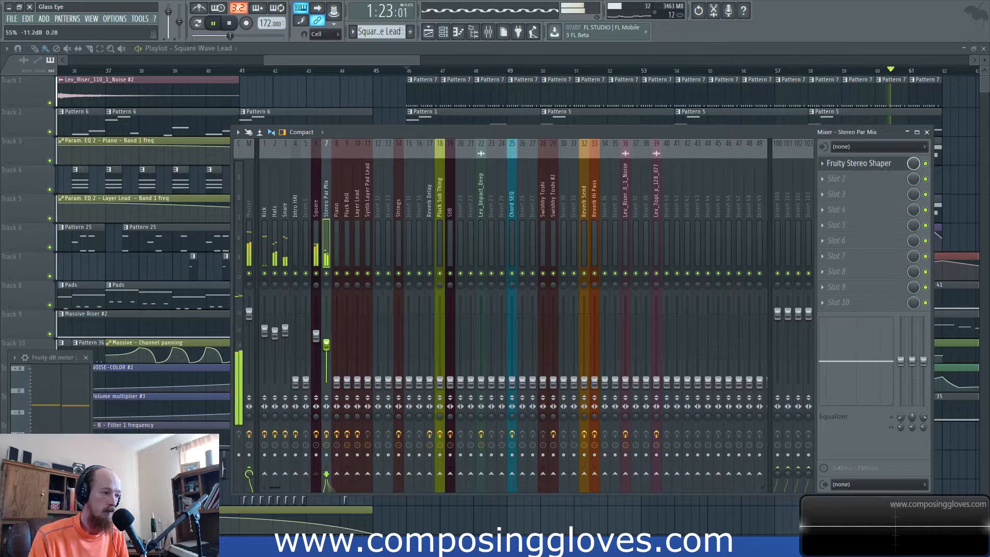
pyautogui.click(320, 339)
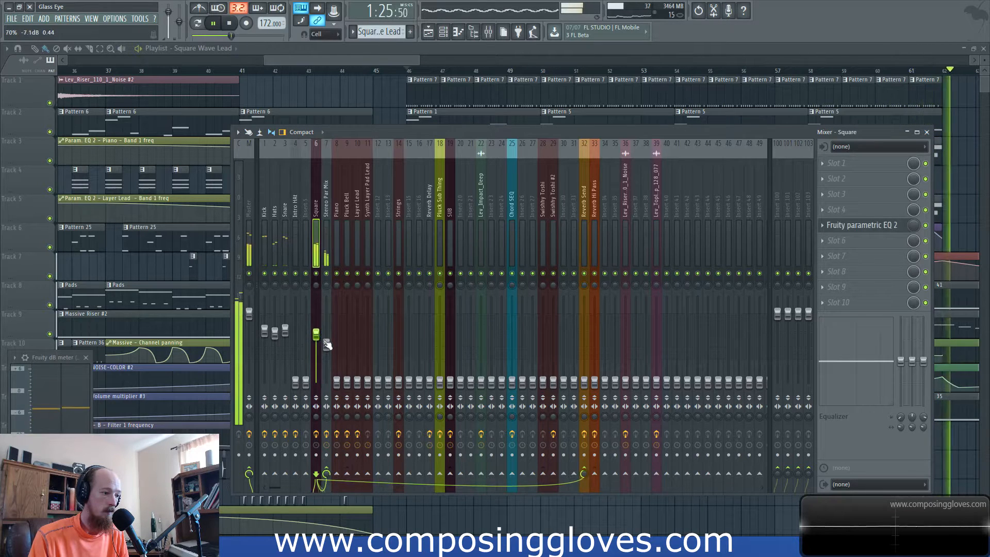
pyautogui.click(325, 342)
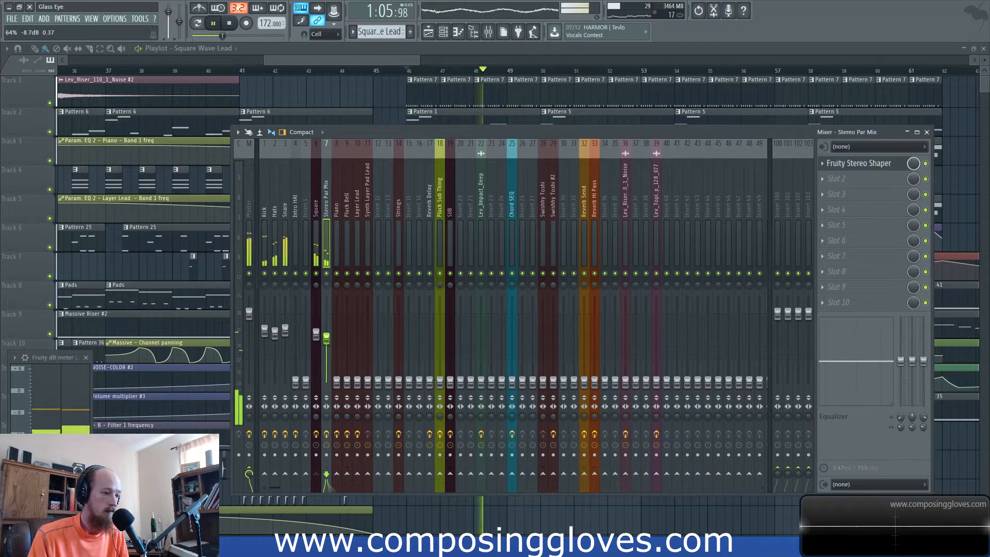
# Raise the Reverb Send fader to 100% (0.0 dB) while playing the section from bar 46
pyautogui.click(585, 376)
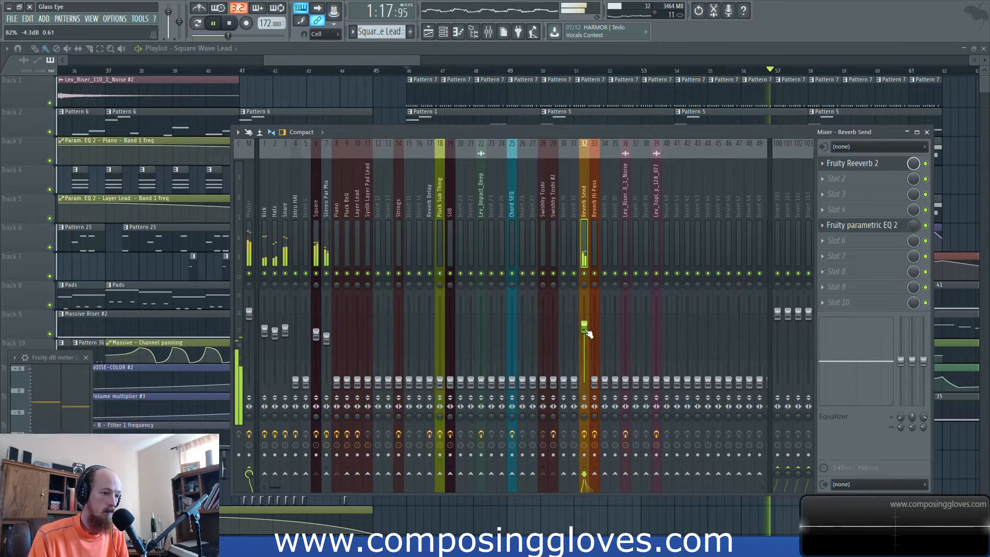
pyautogui.press('space')
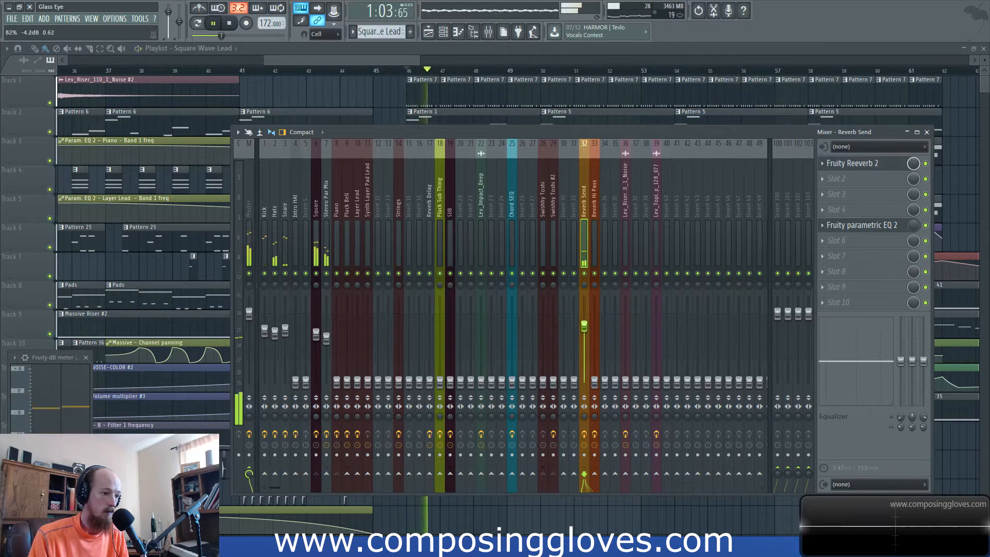
pyautogui.moveTo(585, 327); pyautogui.dragTo(584, 325)
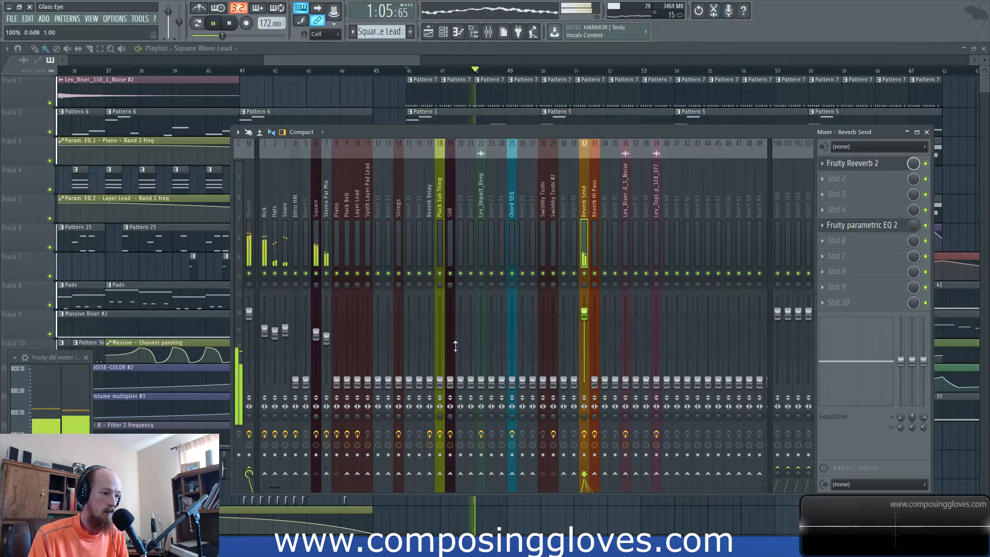
# Set the Stereo Par Mix fader to about 66% (-8.3 dB), and select the Kick track
pyautogui.click(326, 212)
pyautogui.moveTo(327, 340); pyautogui.dragTo(328, 341)
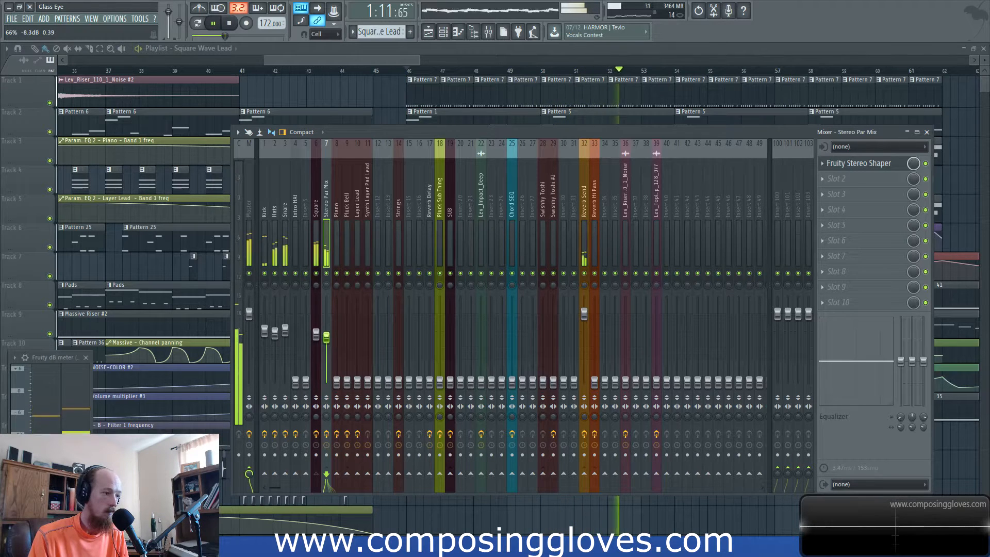
pyautogui.click(266, 211)
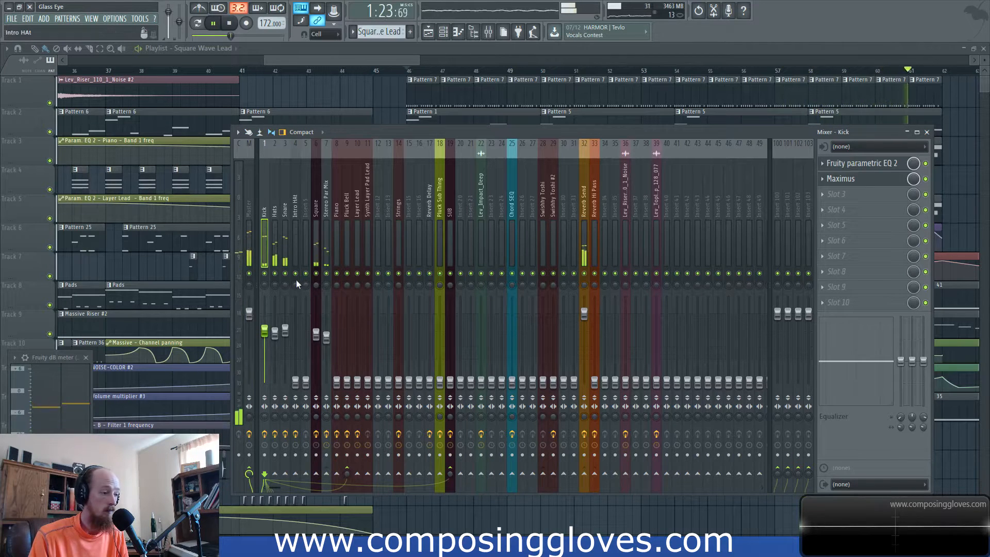
# Add Fruity Limiter in slot 7 of the Square track and set it to compressor mode with sidechain input 1
pyautogui.click(312, 188)
pyautogui.click(843, 258)
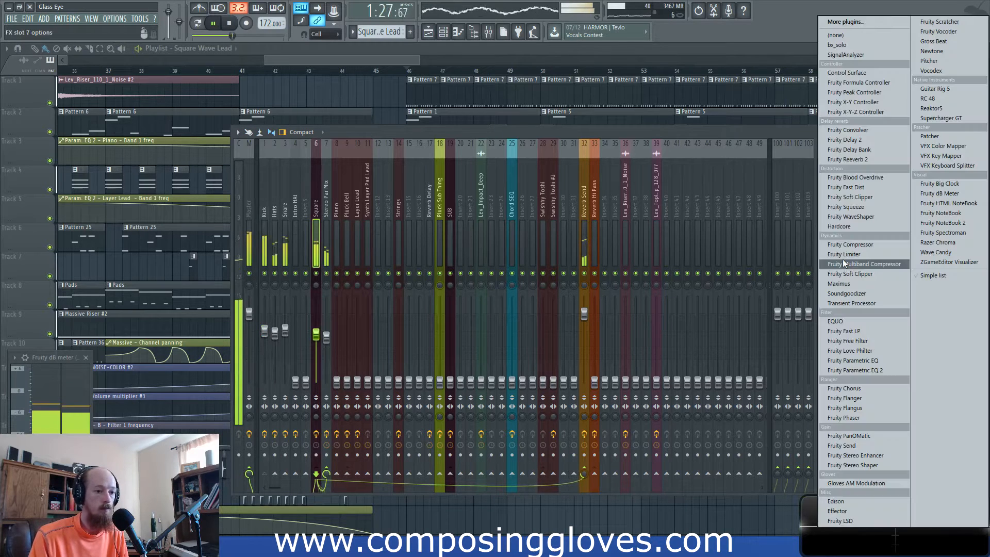
pyautogui.click(885, 254)
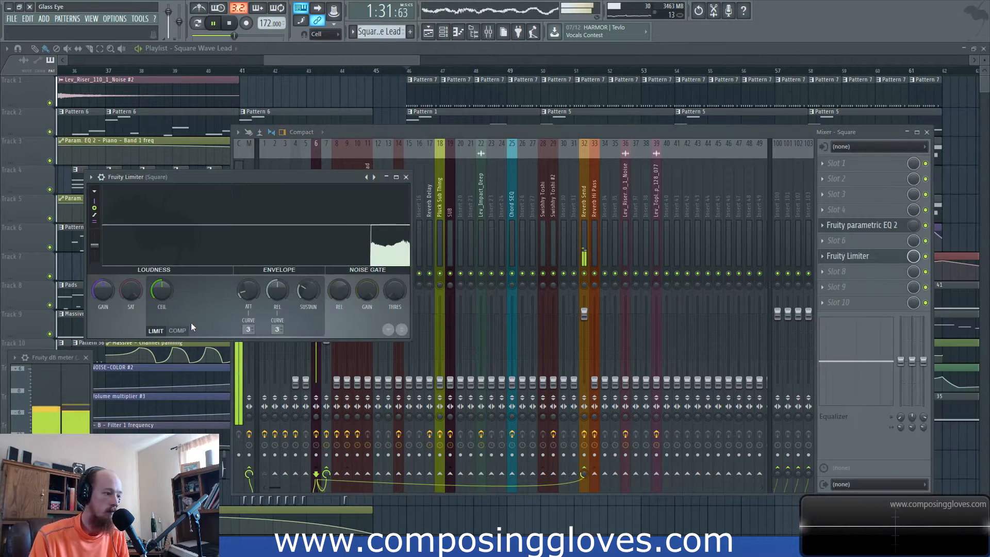
pyautogui.click(177, 332)
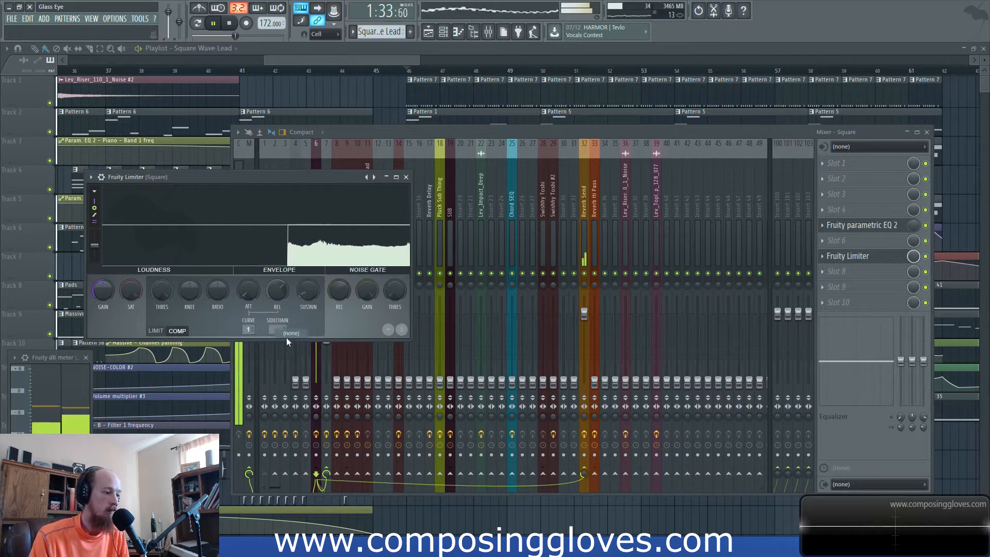
pyautogui.moveTo(276, 329); pyautogui.dragTo(276, 320)
# Adjust the Square compressor's knee and ratio during playback and set its threshold to about -13.5 dB, then stop playback
pyautogui.moveTo(161, 290); pyautogui.dragTo(217, 280)
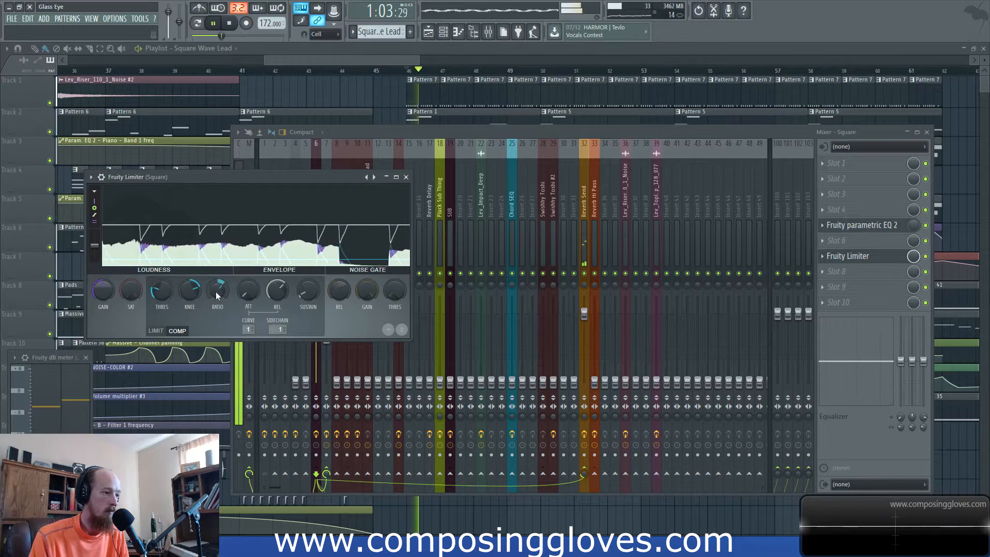
pyautogui.moveTo(216, 292); pyautogui.dragTo(166, 287)
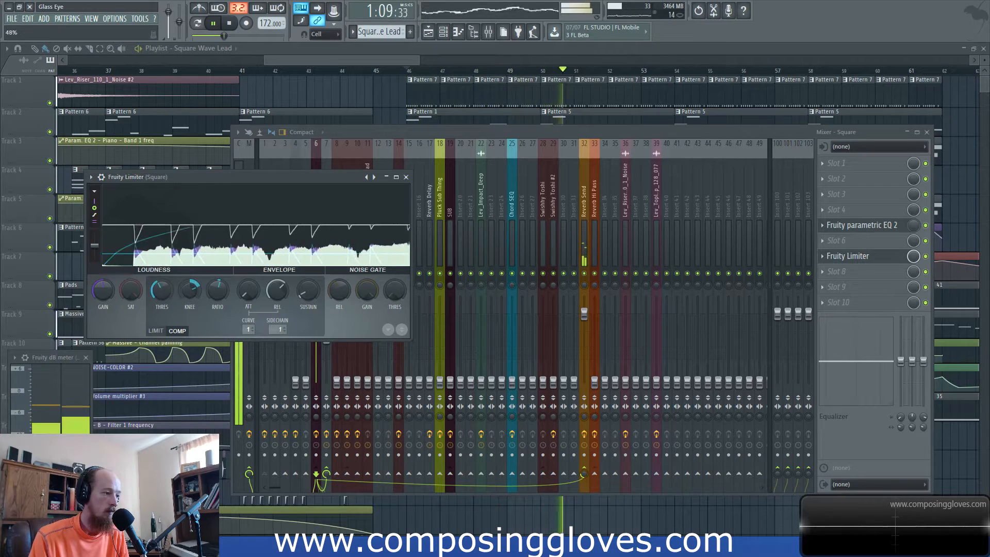
pyautogui.moveTo(155, 294); pyautogui.dragTo(176, 293)
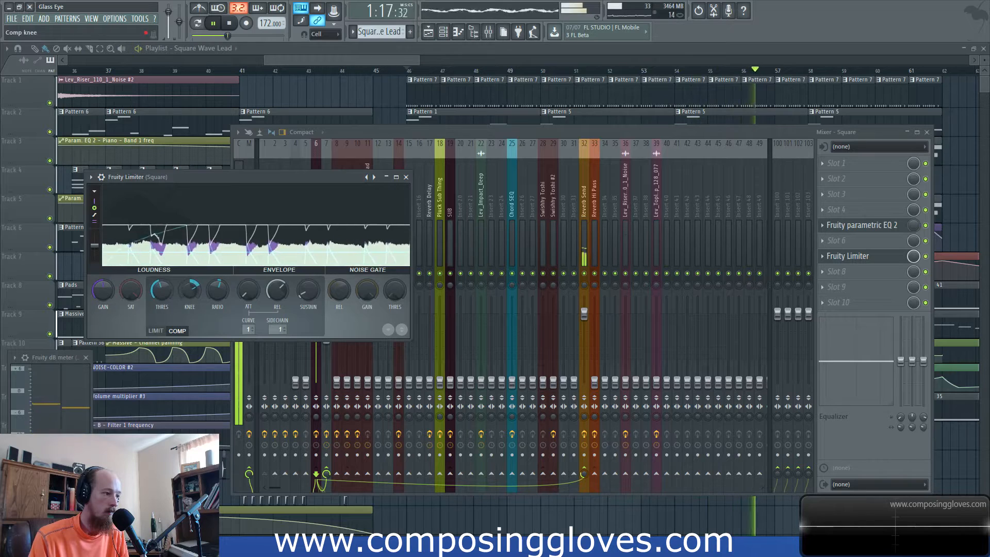
pyautogui.moveTo(215, 296); pyautogui.dragTo(215, 296)
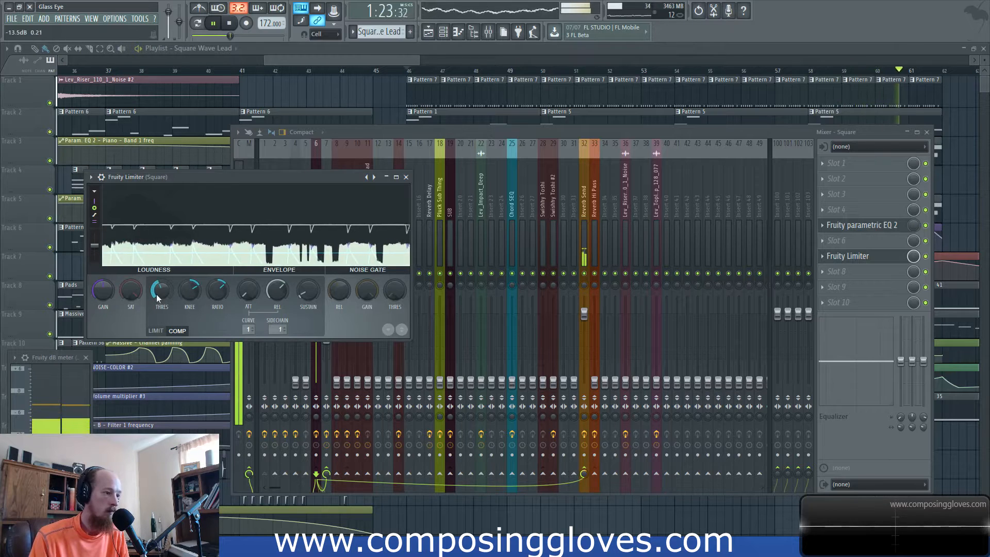
pyautogui.press('space')
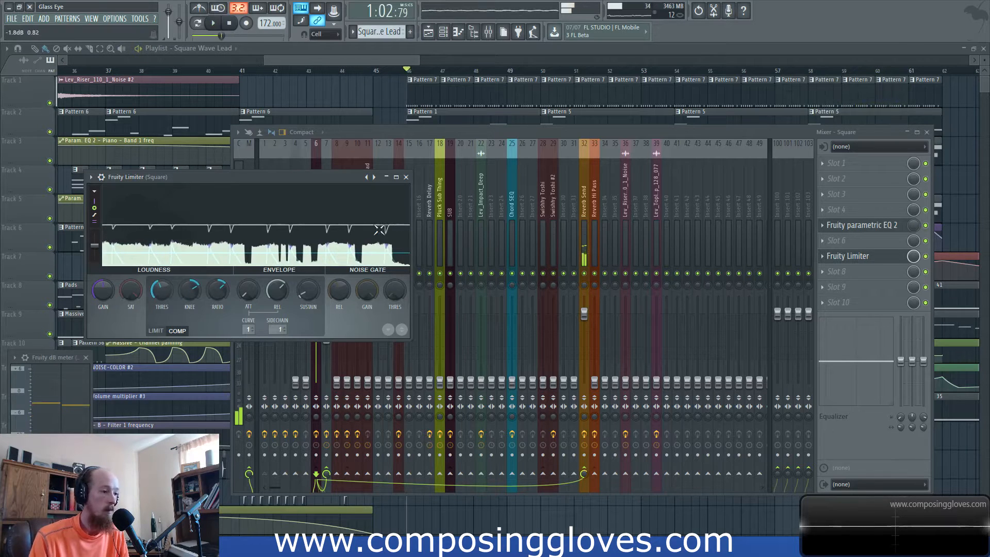
# Add Fruity Parametric EQ 2 in slot 1 of the Square track
pyautogui.click(423, 135)
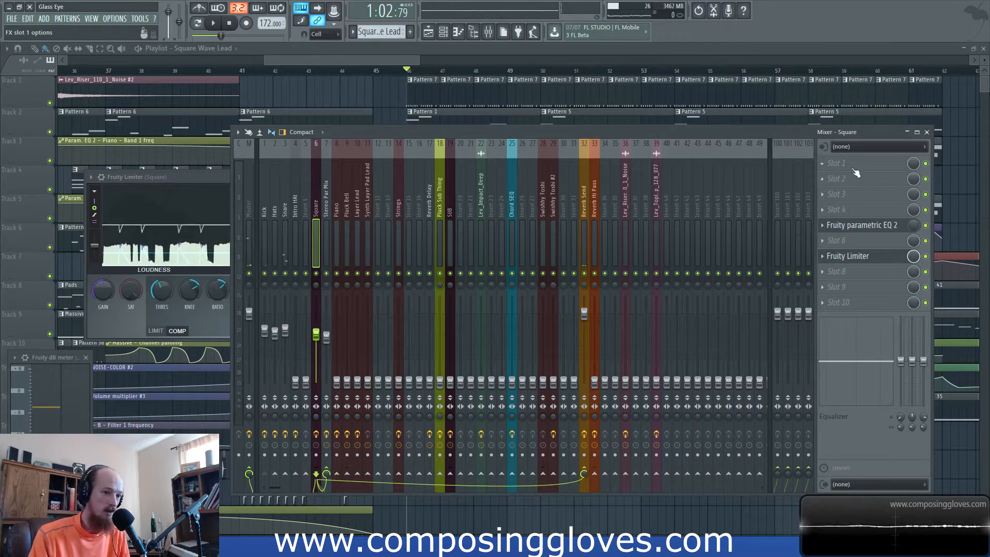
pyautogui.click(836, 163)
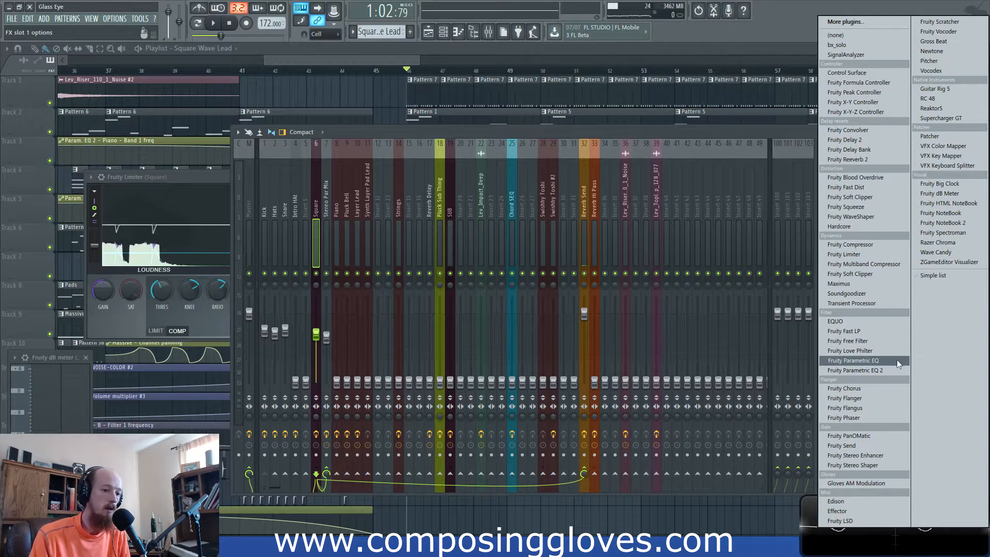
pyautogui.click(896, 360)
pyautogui.rightClick(830, 165)
pyautogui.click(848, 178)
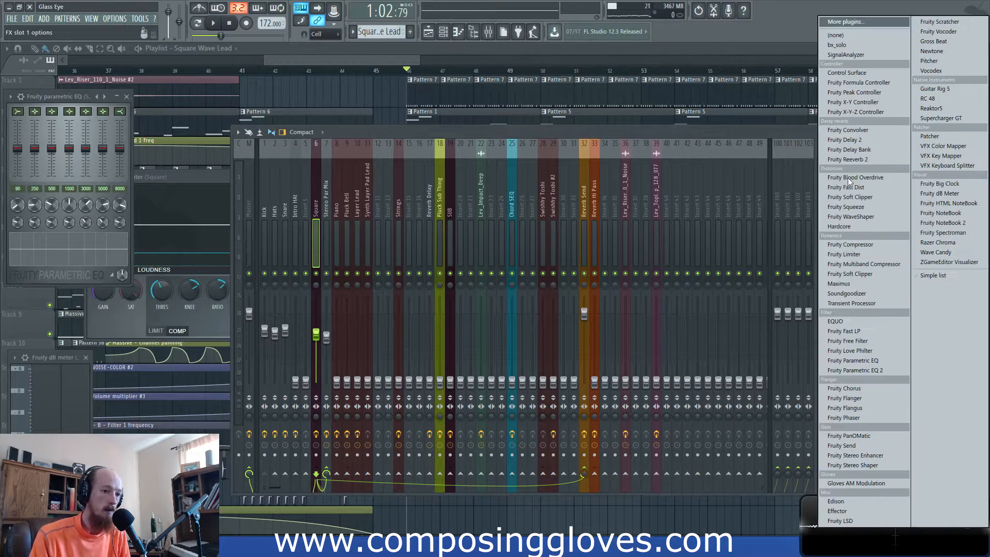
pyautogui.click(892, 370)
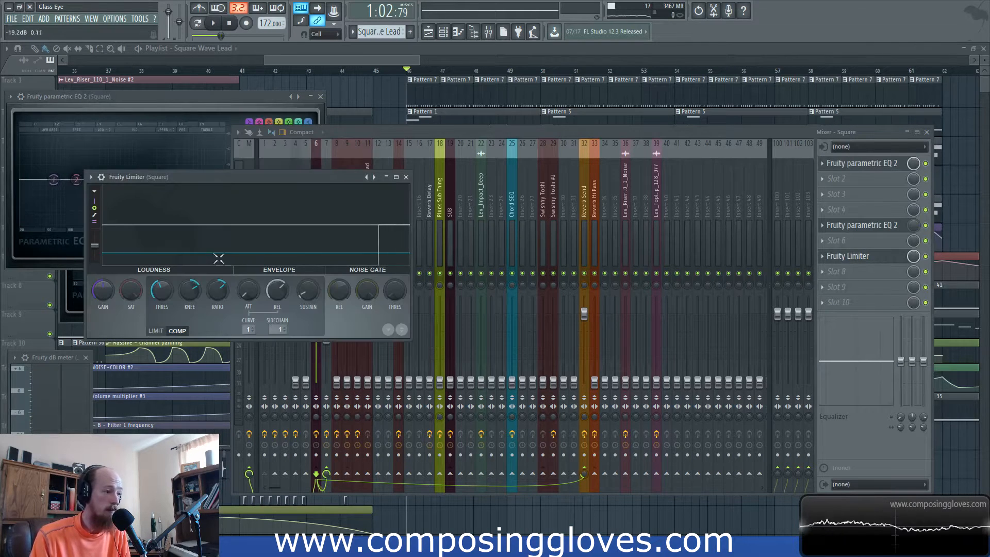
# In the new Square EQ, make band 1 a high-pass at the lowest frequencies and dip band 3 slightly in the bass range
pyautogui.moveTo(217, 190); pyautogui.dragTo(513, 235)
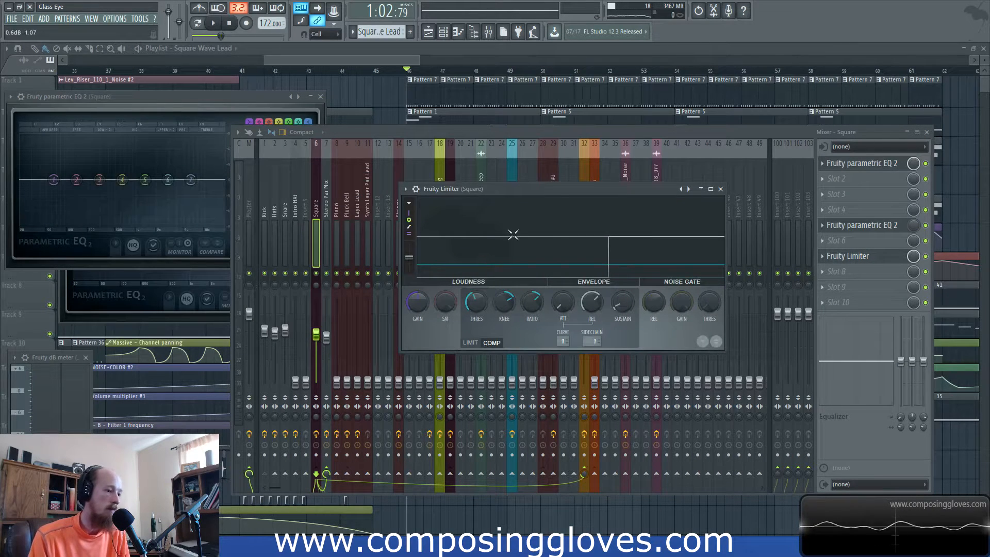
pyautogui.moveTo(176, 98); pyautogui.dragTo(405, 150)
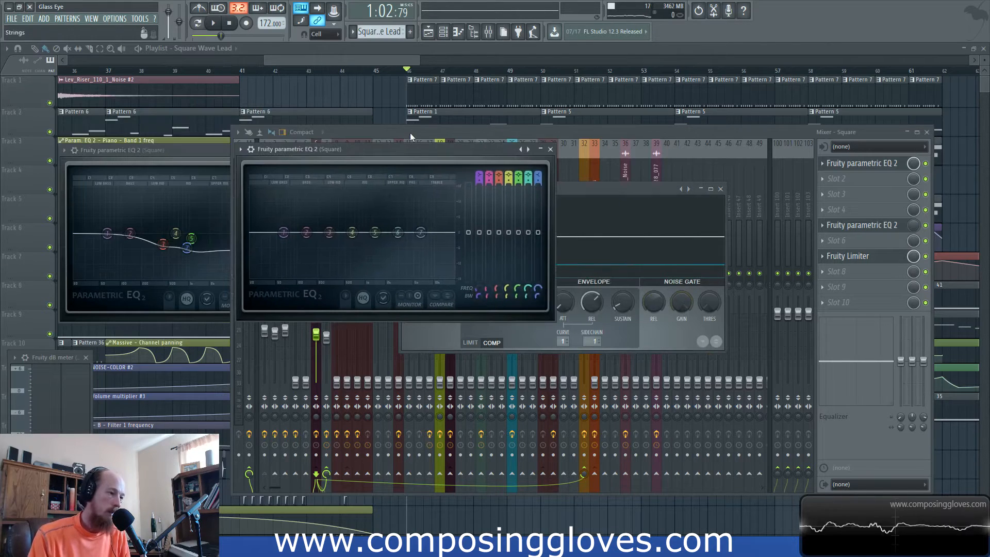
pyautogui.press('space')
pyautogui.moveTo(283, 233); pyautogui.dragTo(251, 277)
pyautogui.press('space')
pyautogui.press('space')
pyautogui.rightClick(252, 276)
pyautogui.moveTo(266, 316)
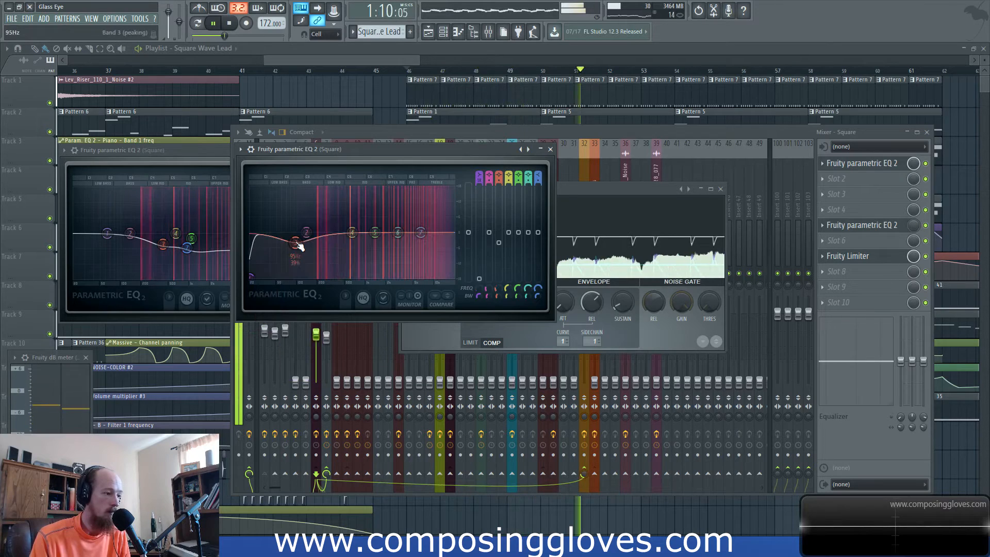
pyautogui.moveTo(299, 246); pyautogui.dragTo(307, 247)
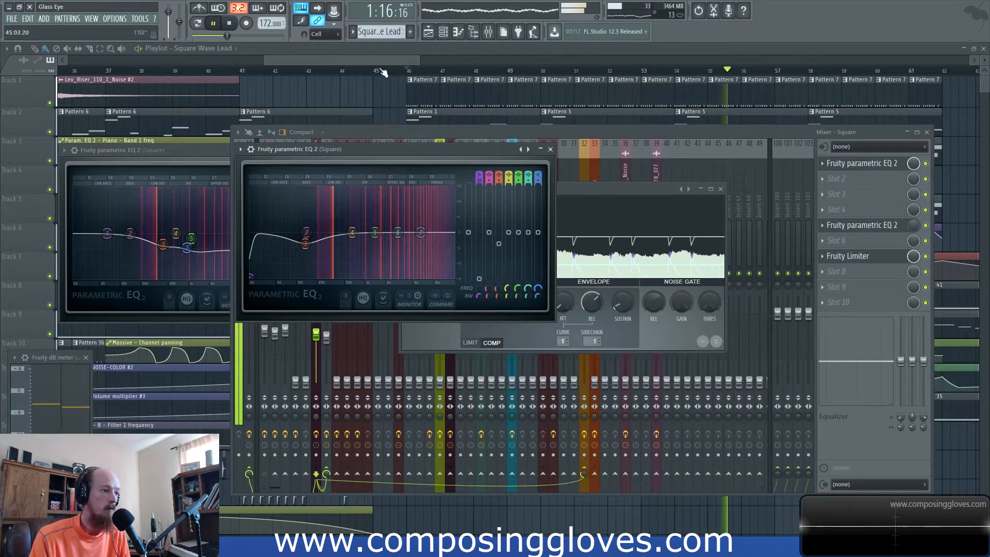
# Open the Sub pattern at bar 46 to identify its channel, select the SUB mixer track and raise its fader during playback
pyautogui.click(466, 72)
pyautogui.click(448, 128)
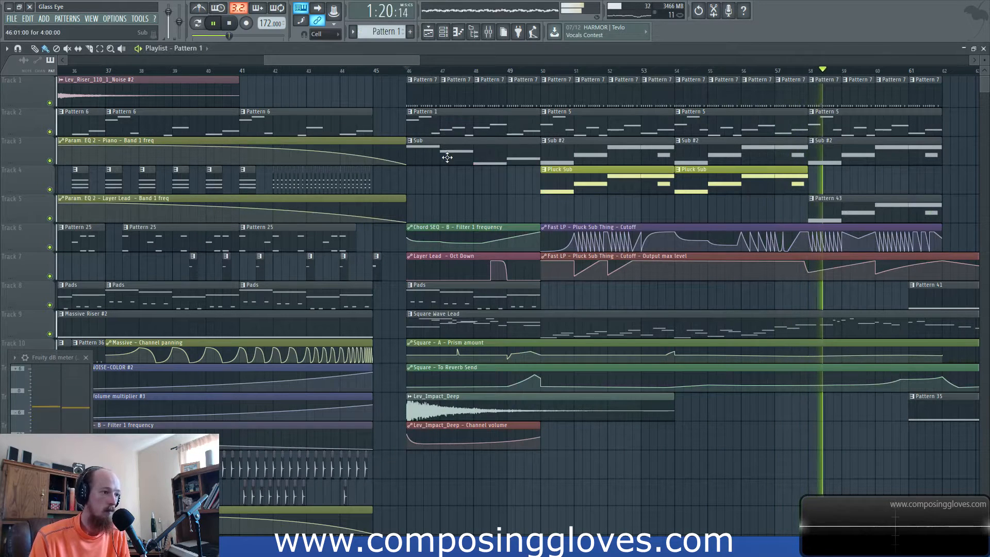
pyautogui.doubleClick(446, 157)
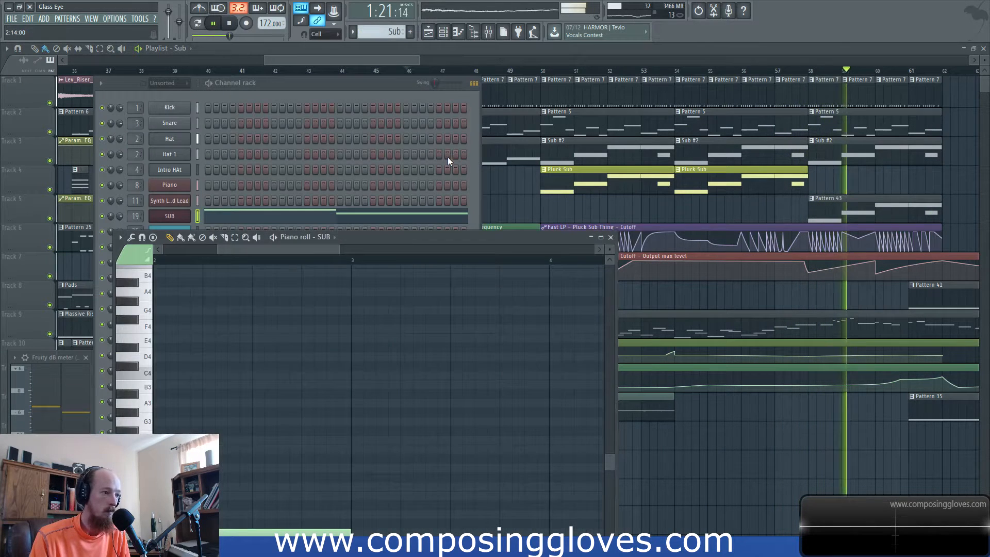
pyautogui.click(205, 91)
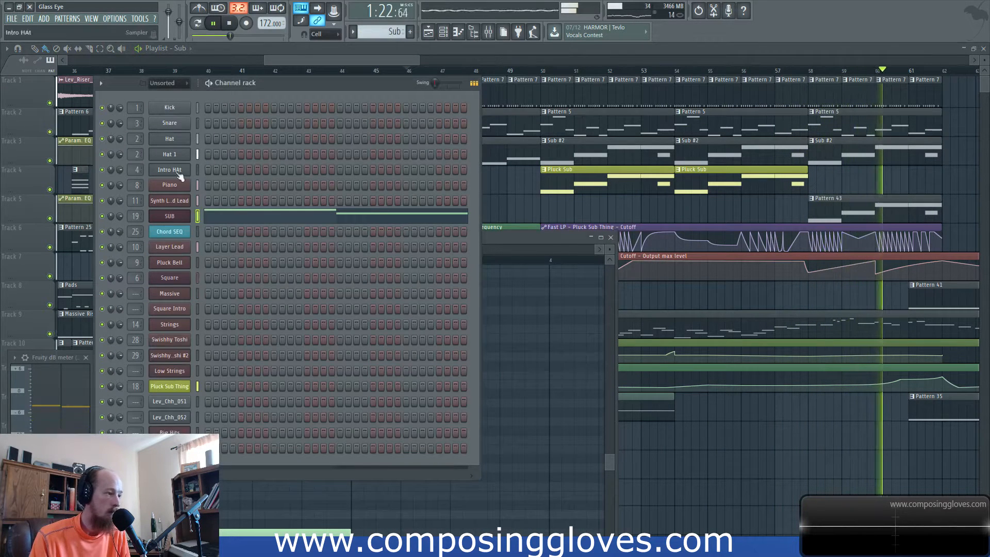
pyautogui.click(488, 32)
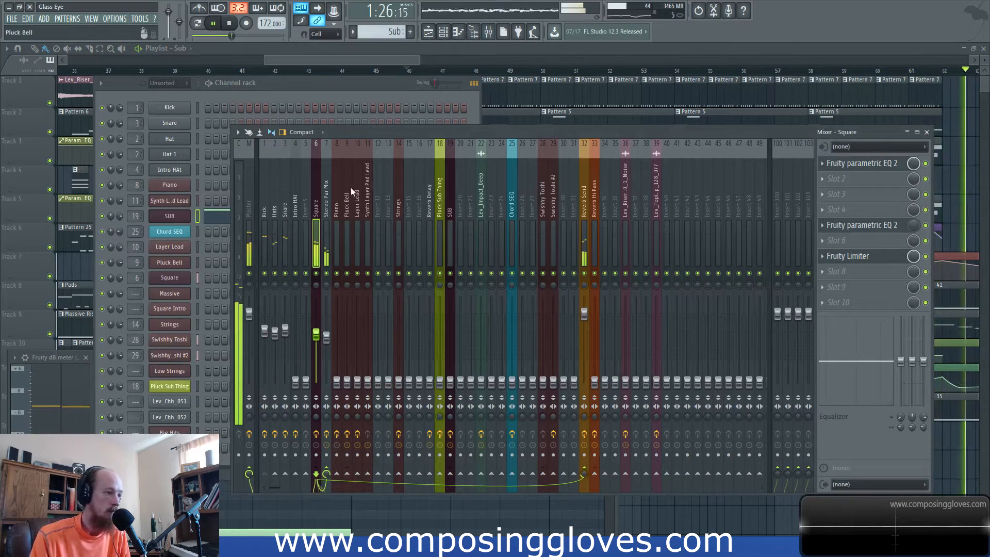
pyautogui.click(449, 201)
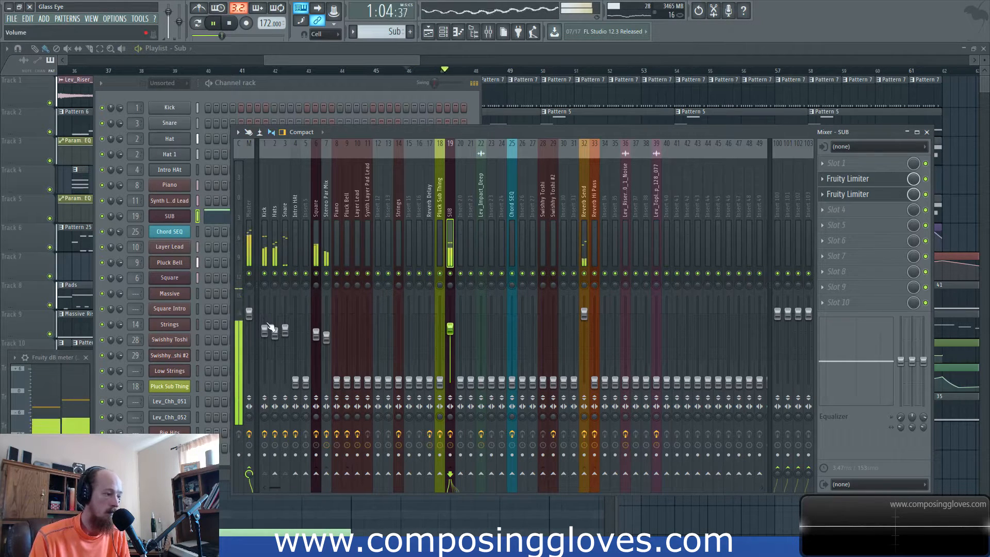
# Lower the Square and Stereo Par Mix faders together to about -9.5 dB and bring the SUB fader down slightly
pyautogui.click(264, 256)
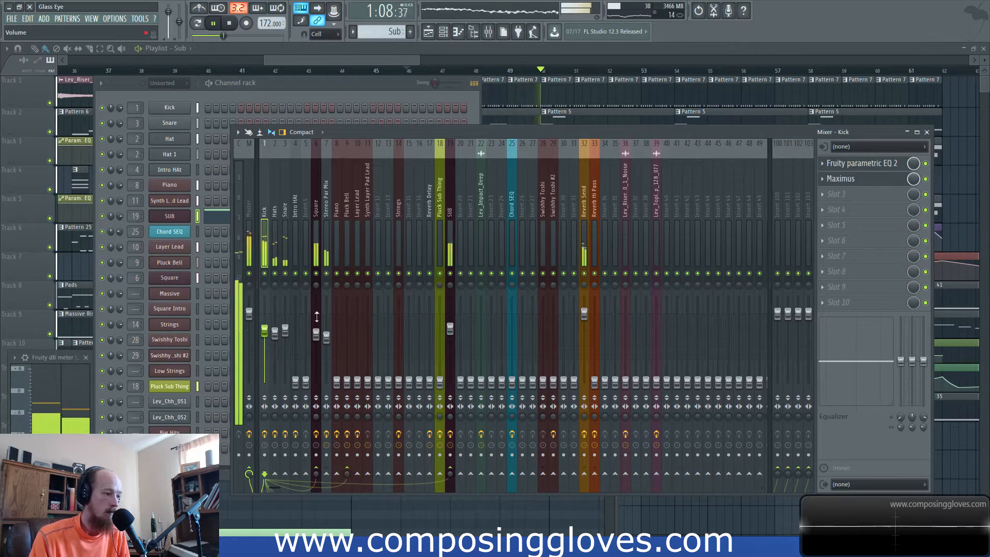
pyautogui.click(317, 335)
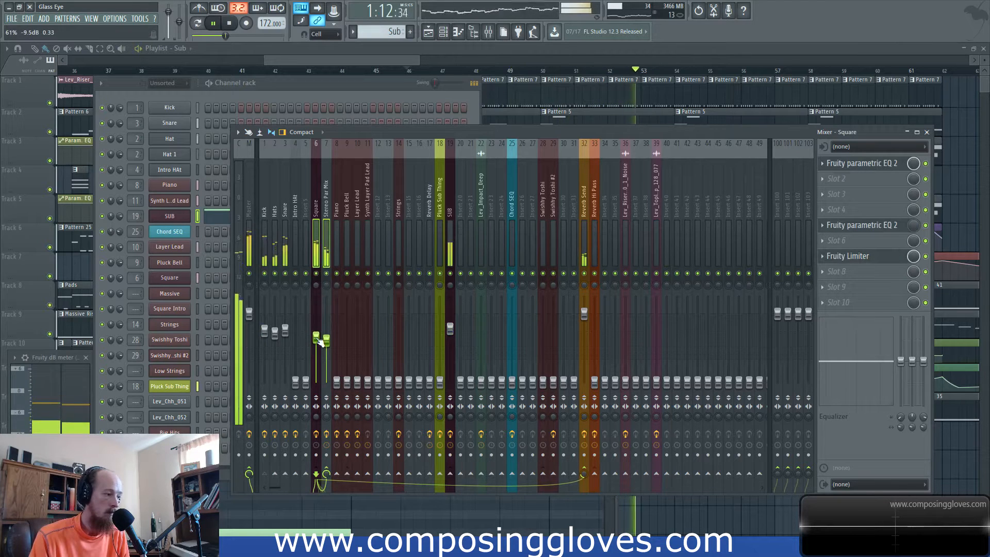
pyautogui.click(450, 236)
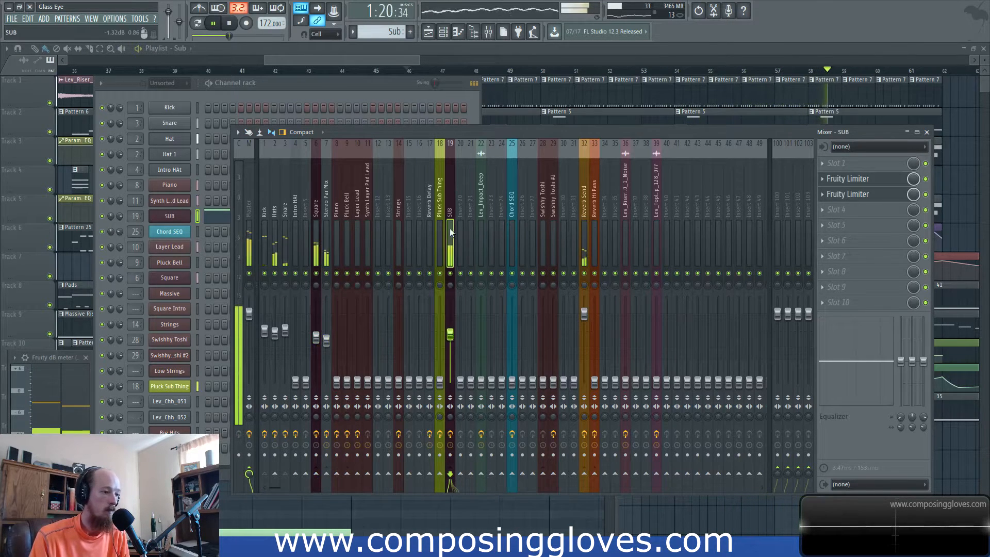
# Examine the two Fruity Limiters in slots 2 and 3 of the SUB track during playback
pyautogui.click(871, 179)
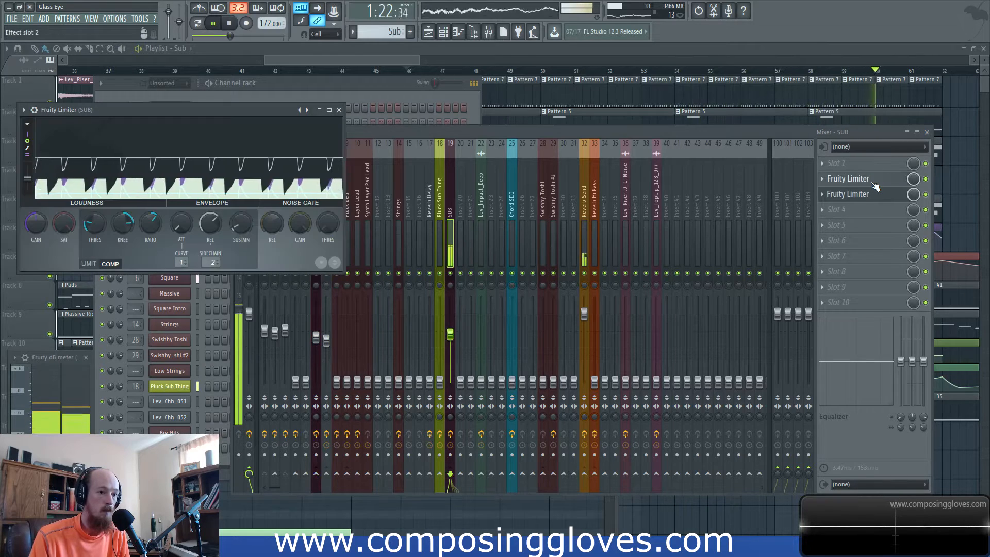
pyautogui.click(876, 198)
pyautogui.click(876, 197)
pyautogui.click(876, 183)
pyautogui.click(876, 183)
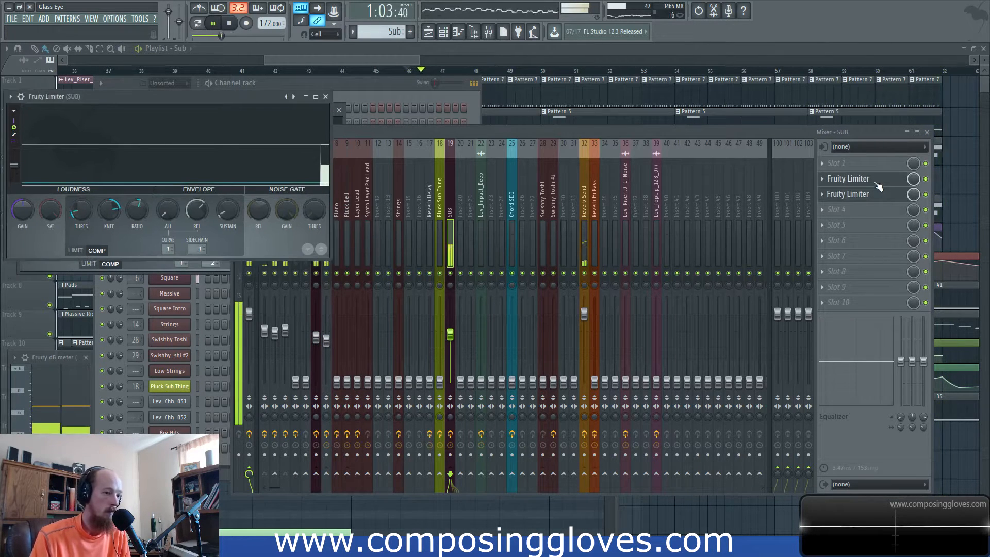
pyautogui.click(849, 195)
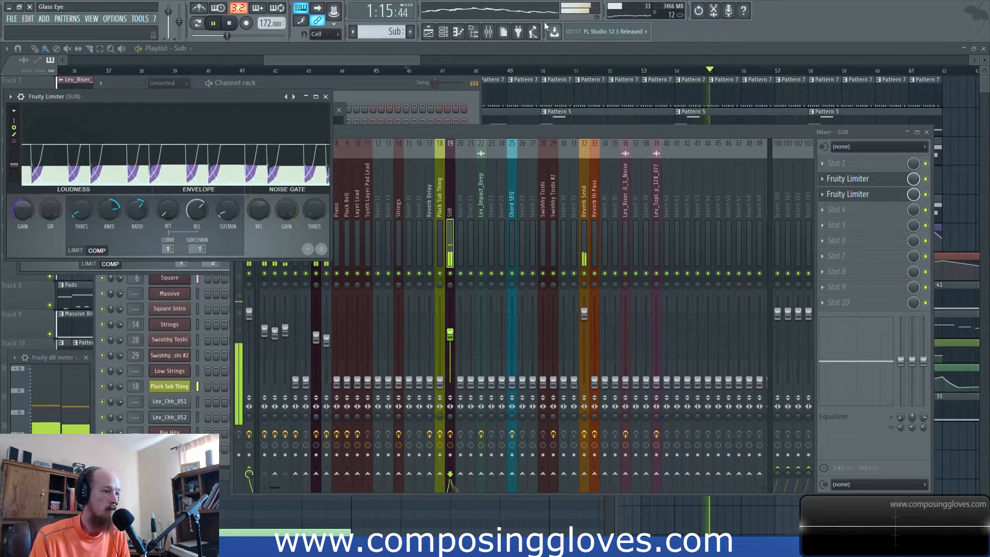
# Raise the Kick fader slightly, select mixer tracks 1 to 31 and lower all their faders together a little
pyautogui.click(568, 133)
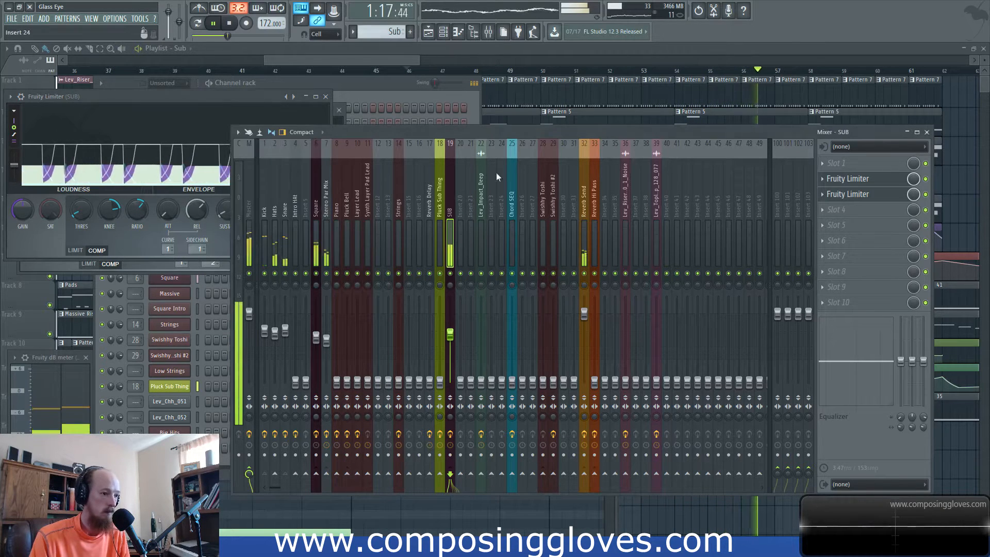
pyautogui.moveTo(264, 331); pyautogui.dragTo(267, 333)
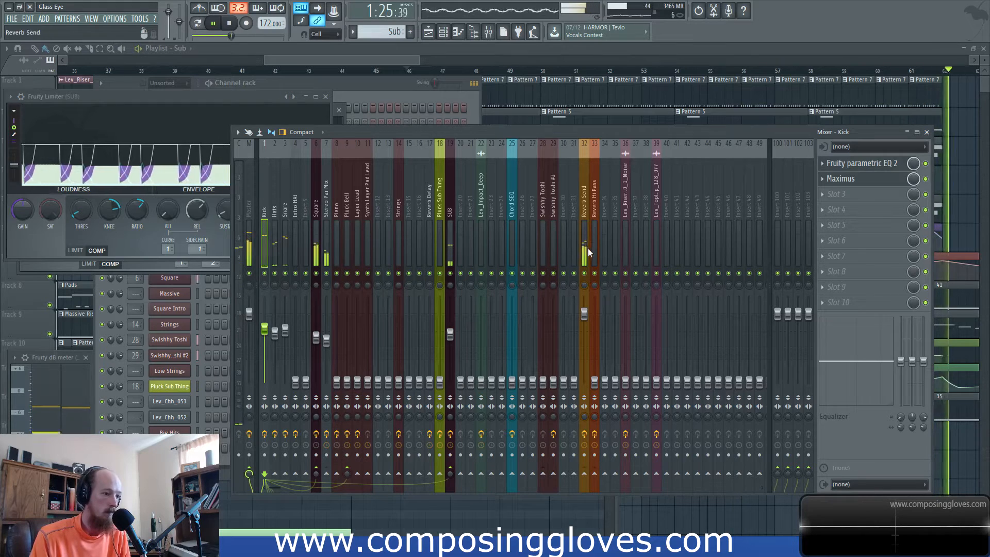
pyautogui.keyDown('shift'); pyautogui.click(651, 250); pyautogui.keyUp('shift')
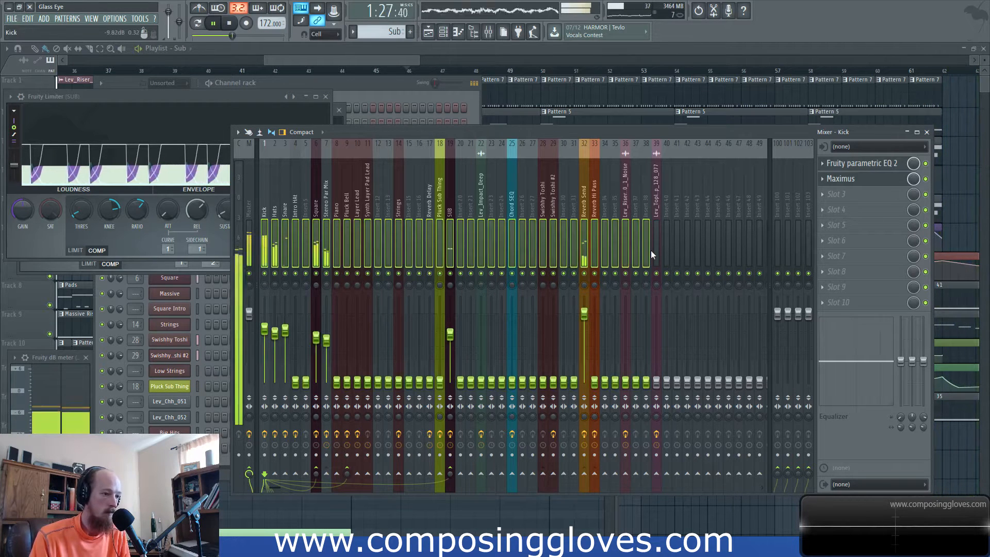
pyautogui.click(568, 236)
pyautogui.moveTo(571, 237); pyautogui.dragTo(253, 276)
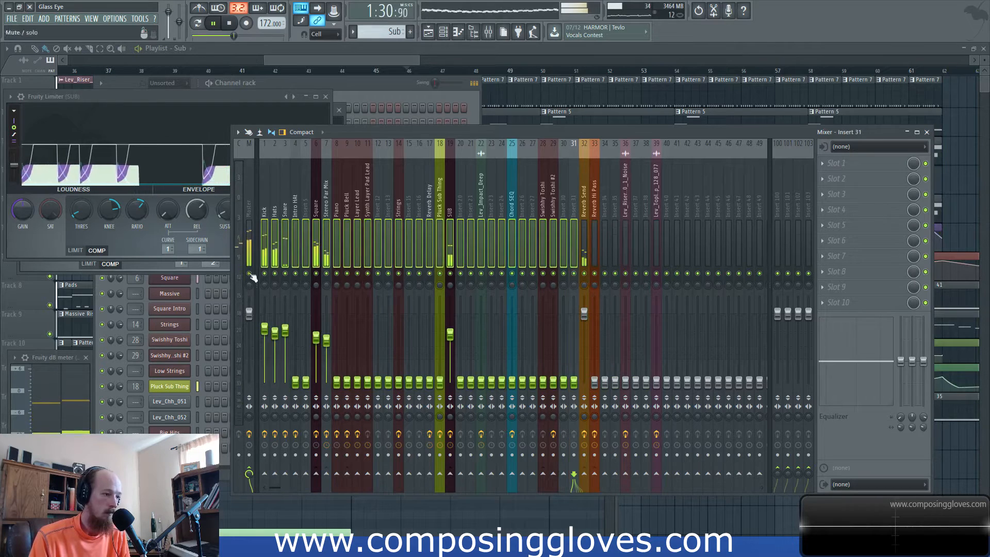
pyautogui.click(269, 338)
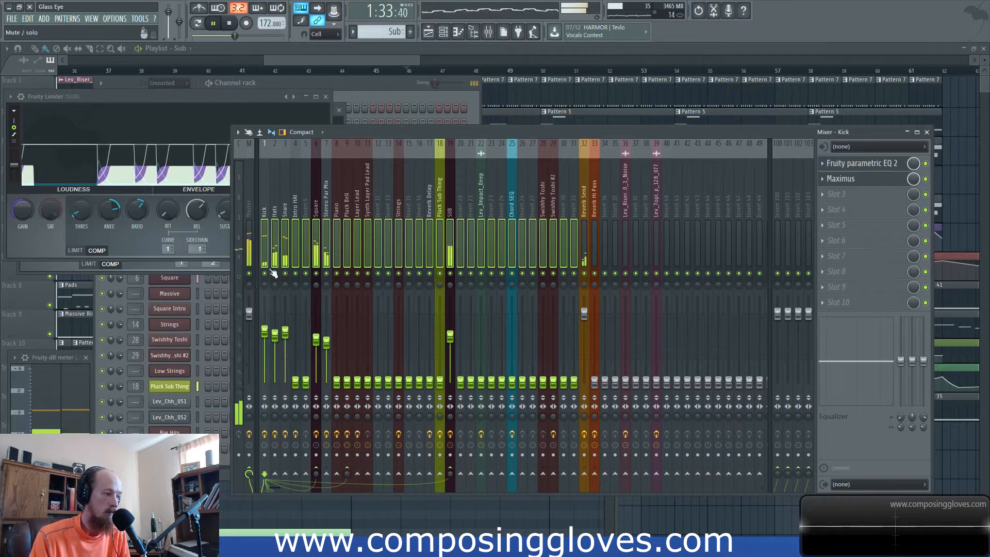
# Compare the SUB and Snare tracks' levels during playback
pyautogui.click(449, 235)
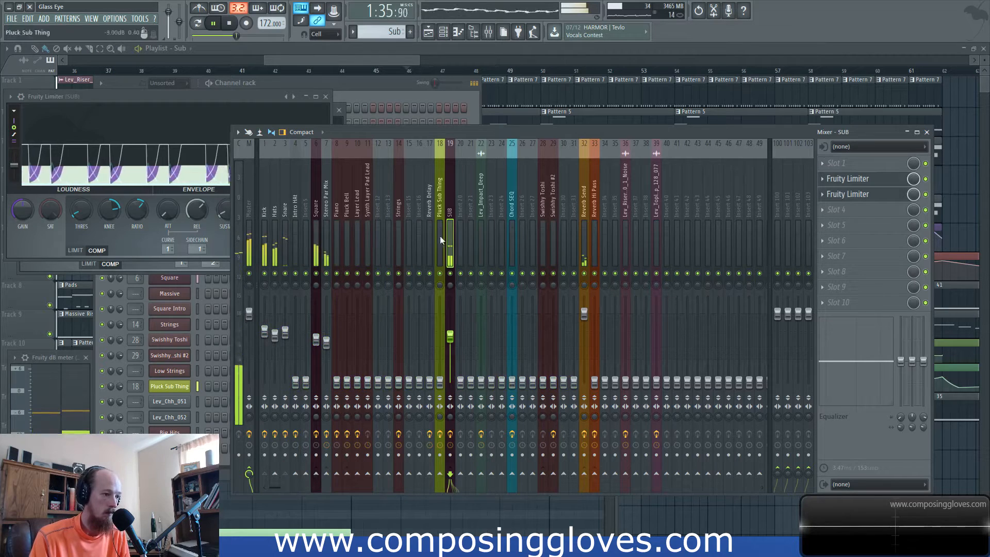
pyautogui.click(286, 335)
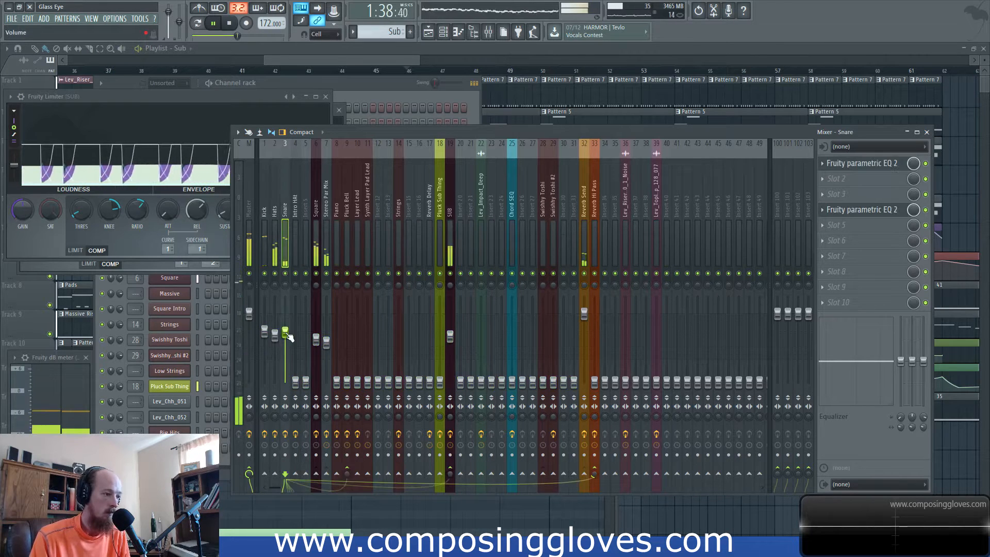
pyautogui.click(448, 231)
pyautogui.click(286, 227)
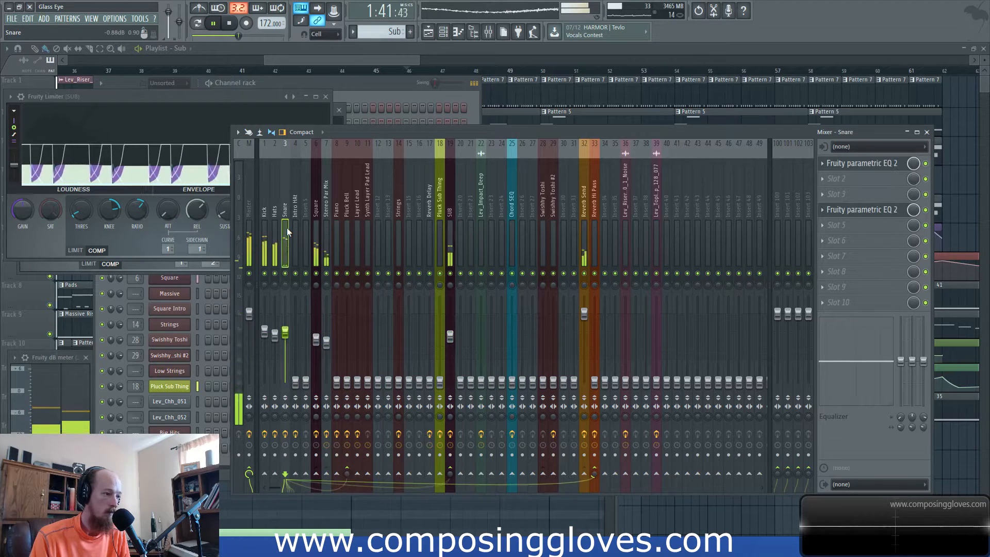
# Review the Square track's Fruity Limiter and the Fruity Parametric EQ 2 in slot 1
pyautogui.click(317, 232)
pyautogui.click(866, 255)
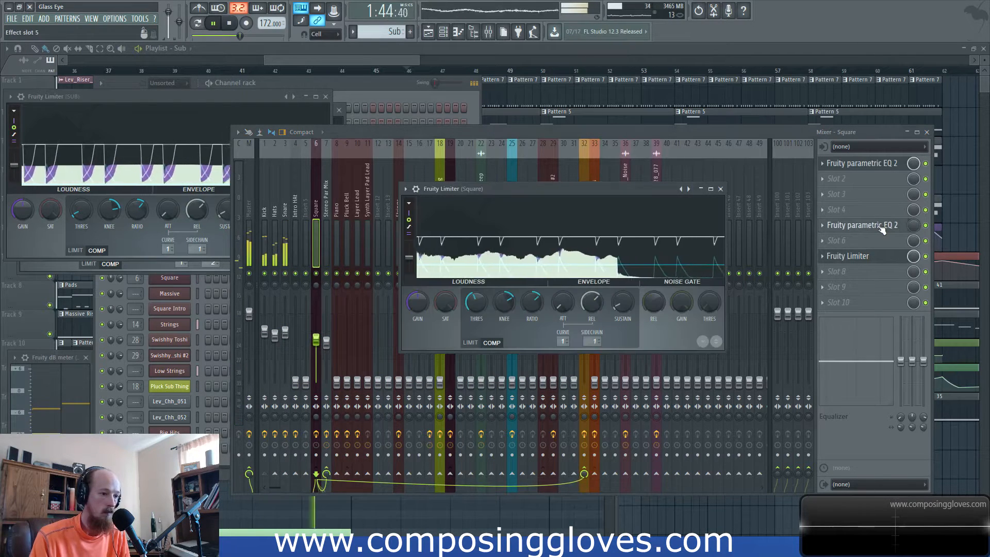
pyautogui.click(871, 164)
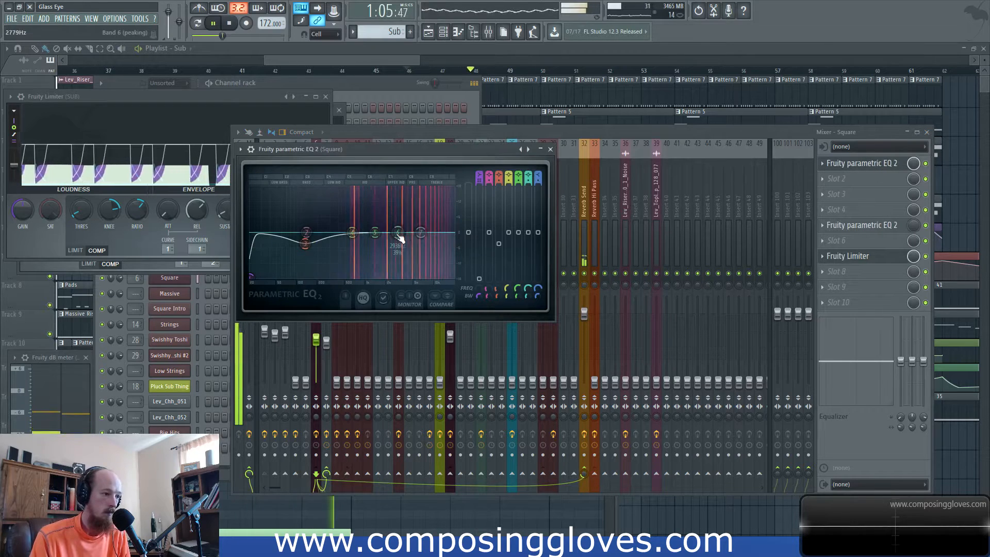
# Raise the Square and Stereo Par Mix faders together to about -9.6 dB and lower the SUB fader slightly
pyautogui.click(583, 133)
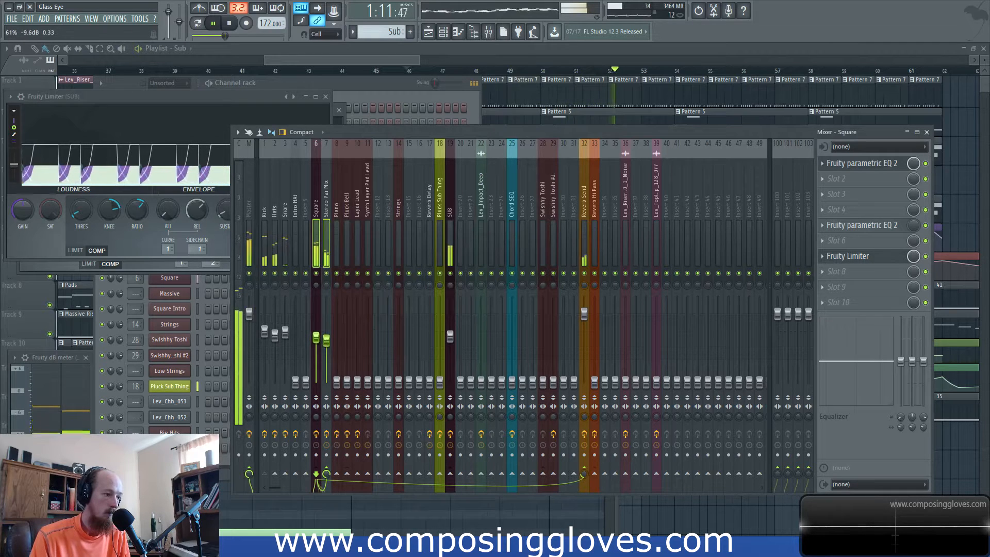
pyautogui.moveTo(326, 342); pyautogui.dragTo(326, 340)
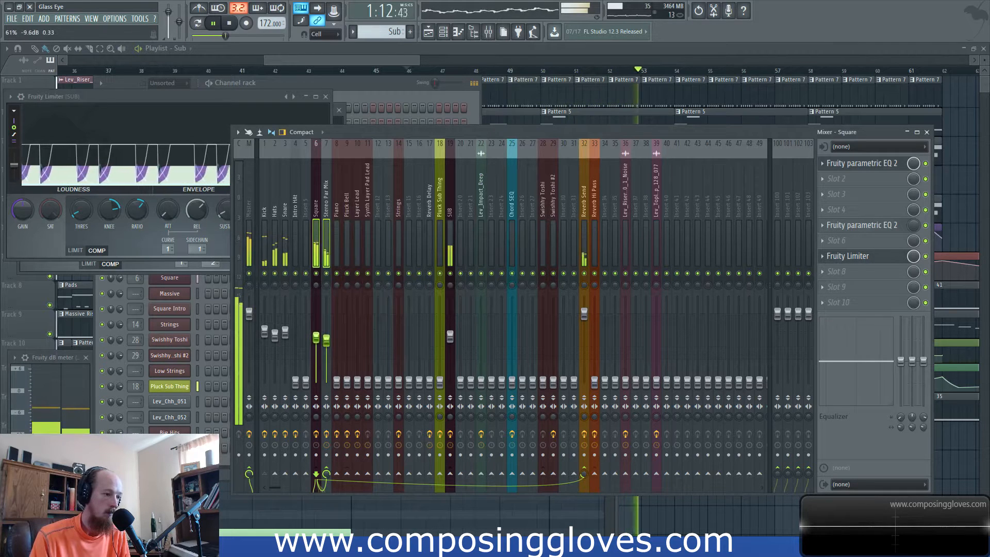
pyautogui.click(450, 337)
pyautogui.moveTo(454, 339); pyautogui.dragTo(454, 338)
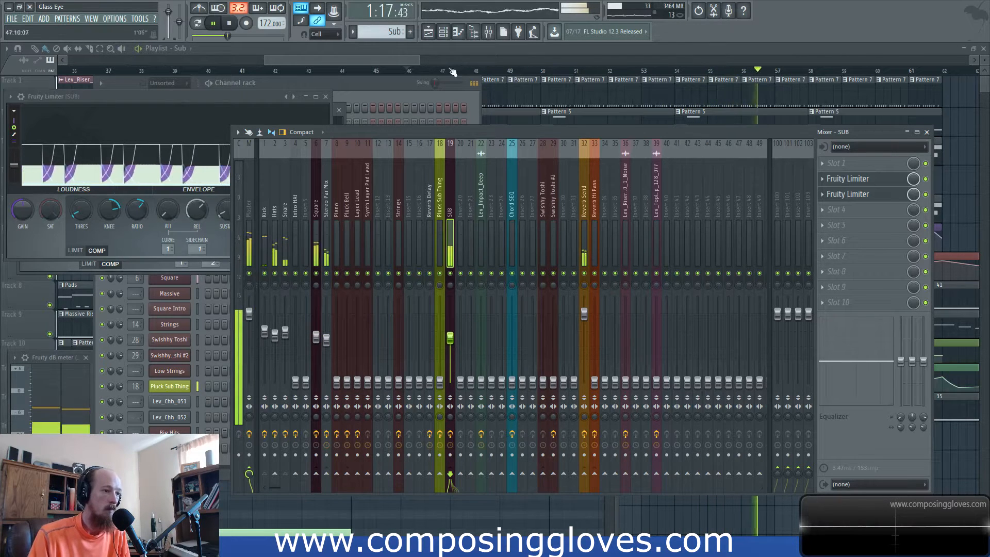
# Restart playback and open Pattern 1 at bar 46 to examine which channels it plays
pyautogui.click(452, 49)
pyautogui.press('space')
pyautogui.press('space')
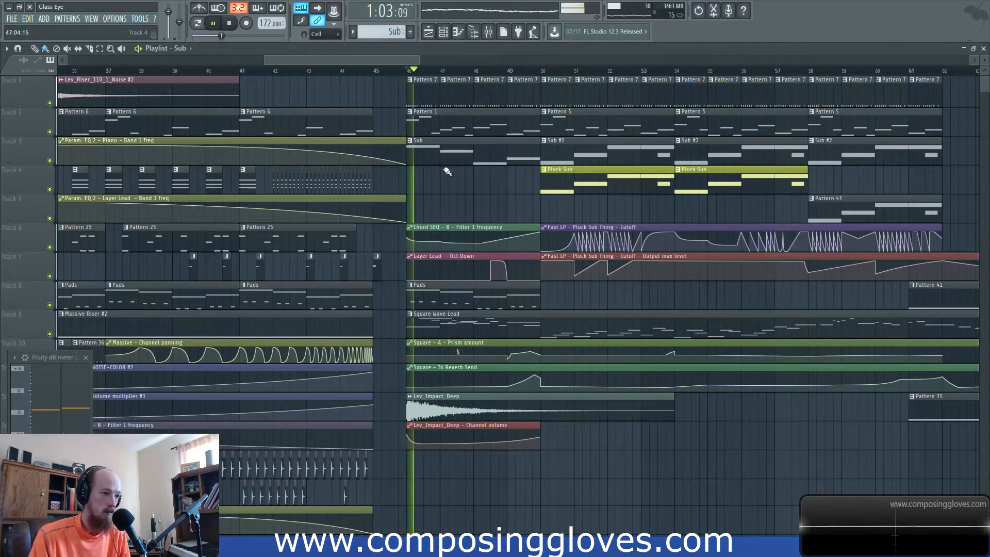
pyautogui.click(470, 127)
pyautogui.click(500, 32)
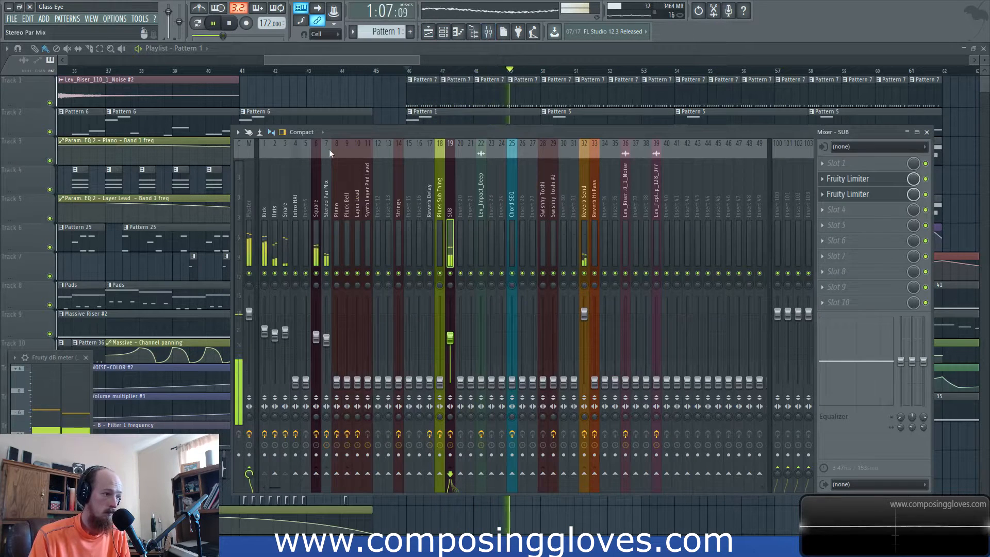
pyautogui.doubleClick(481, 118)
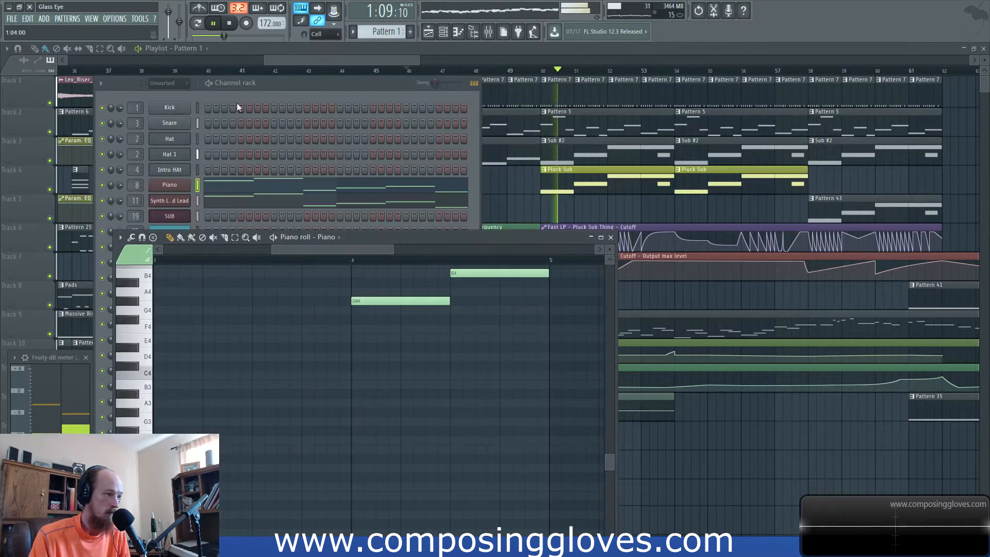
pyautogui.click(279, 88)
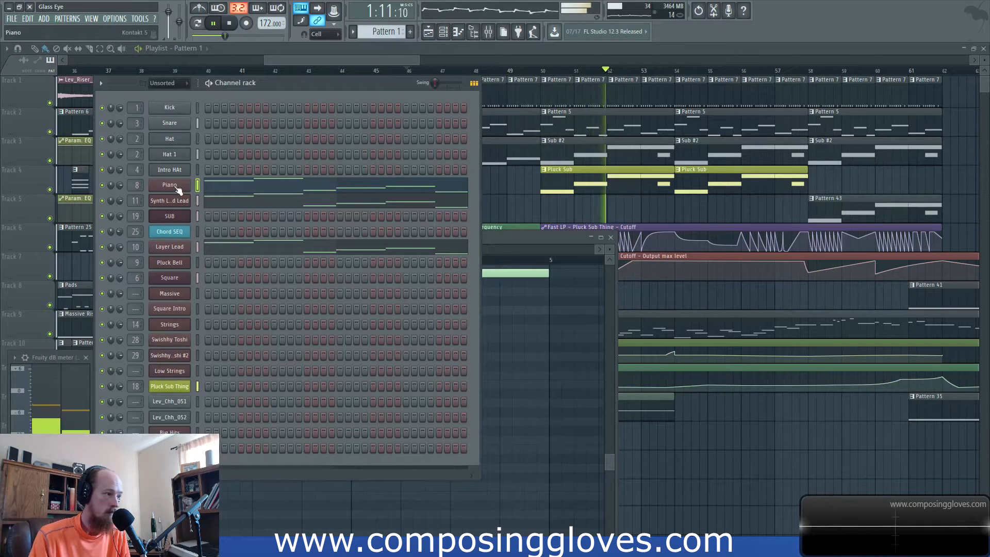
# Select the Piano mixer track and raise its fader to about -5.7 dB during playback
pyautogui.press('F9')
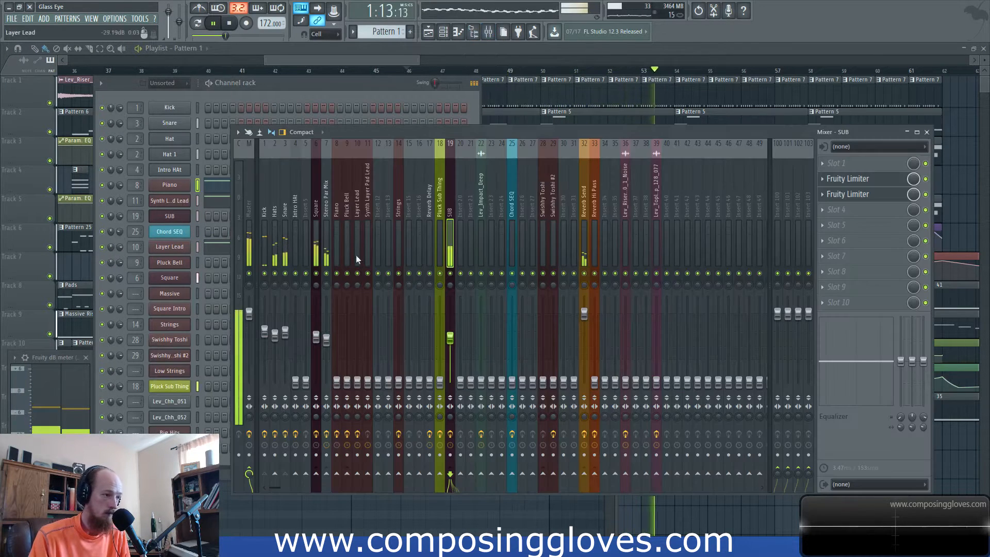
pyautogui.click(337, 206)
pyautogui.moveTo(337, 382); pyautogui.dragTo(336, 333)
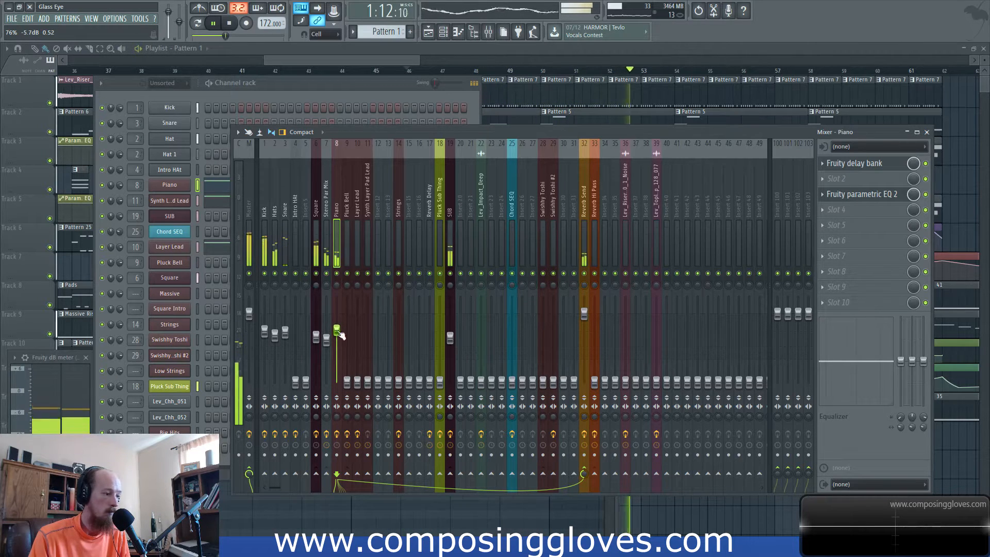
pyautogui.click(346, 224)
pyautogui.click(337, 229)
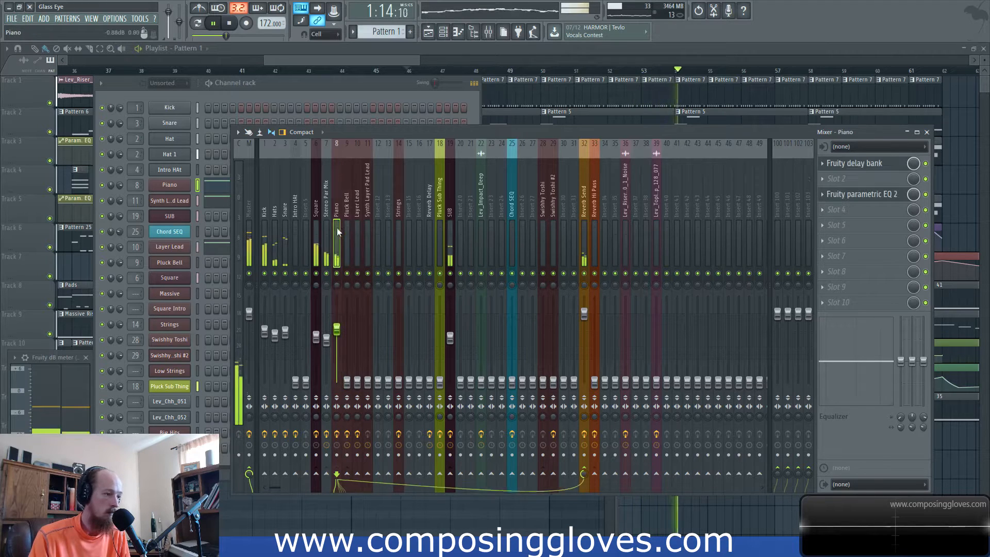
# Load a Fruity Limiter into slot 5 of the Piano track and switch it to compressor mode
pyautogui.click(830, 233)
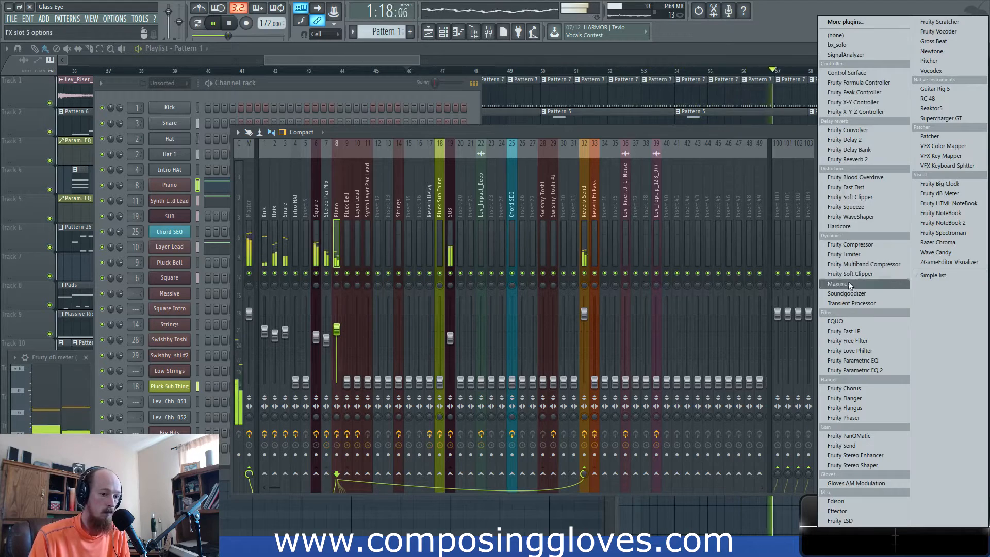
pyautogui.click(864, 253)
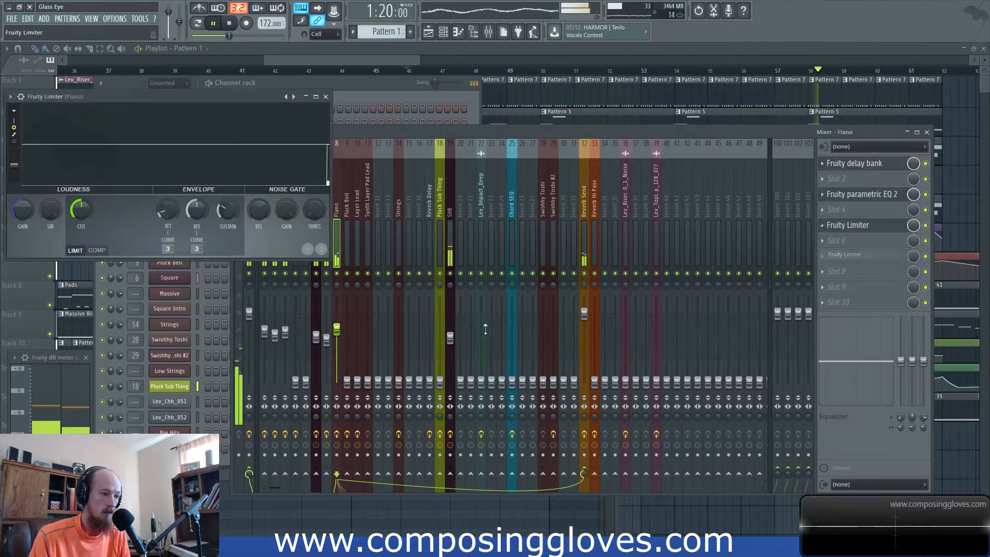
pyautogui.click(90, 251)
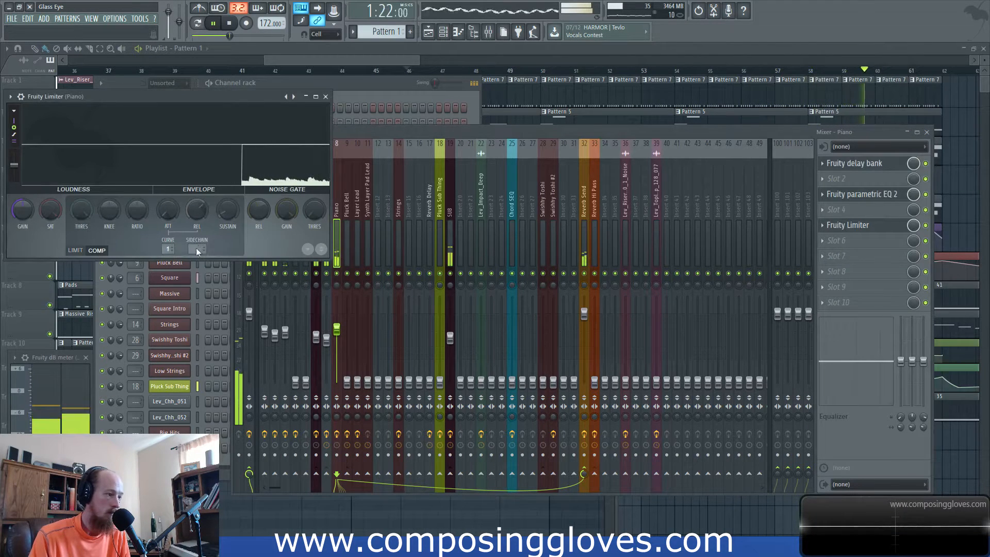
# Route the Kick and Snare mixer tracks to the Piano track as sidechain sources and reopen the Piano's Fruity Limiter
pyautogui.click(415, 145)
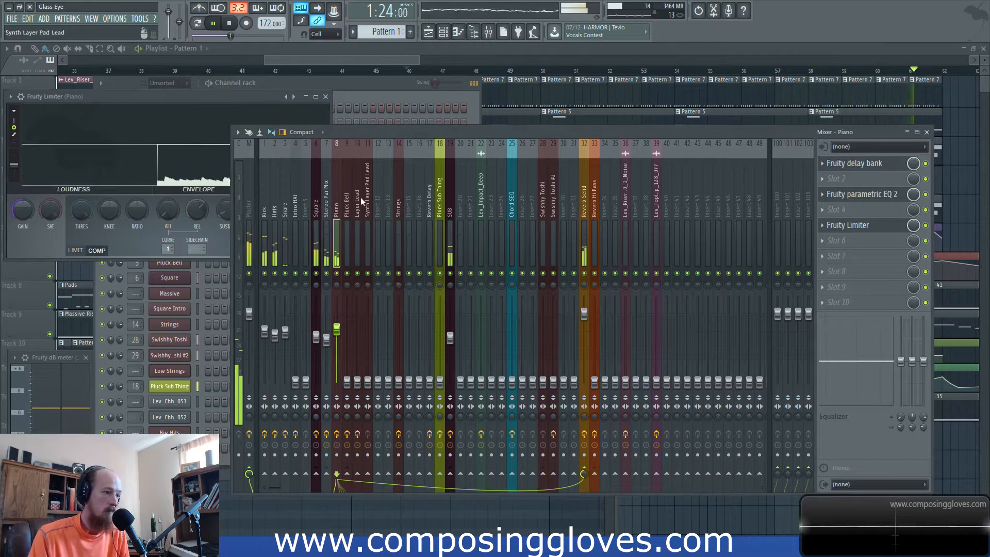
pyautogui.click(264, 237)
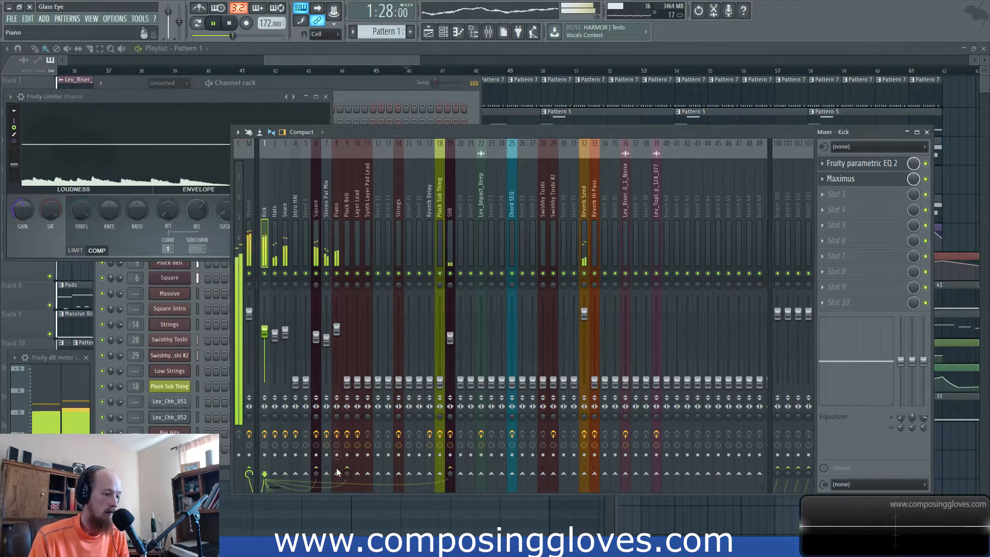
pyautogui.click(285, 219)
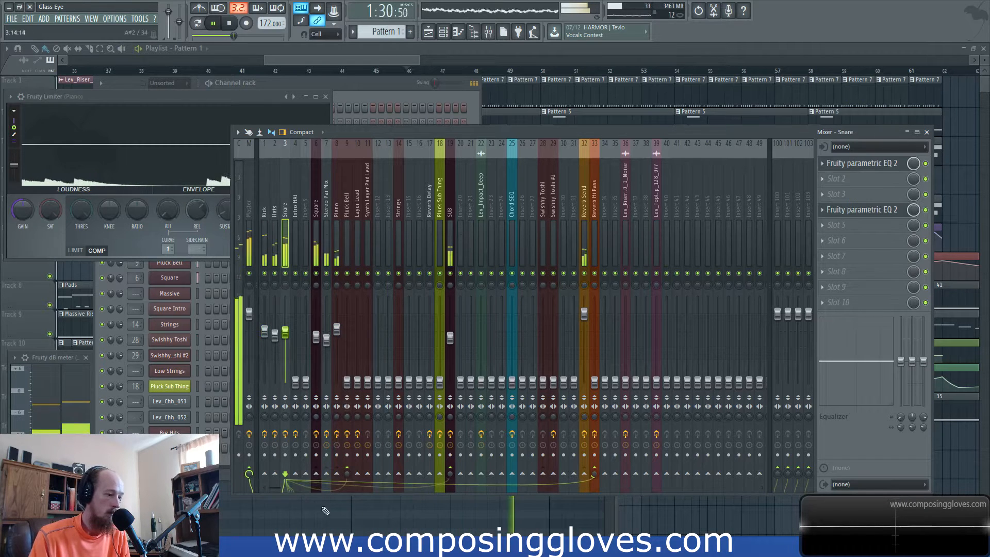
pyautogui.click(338, 217)
pyautogui.click(856, 225)
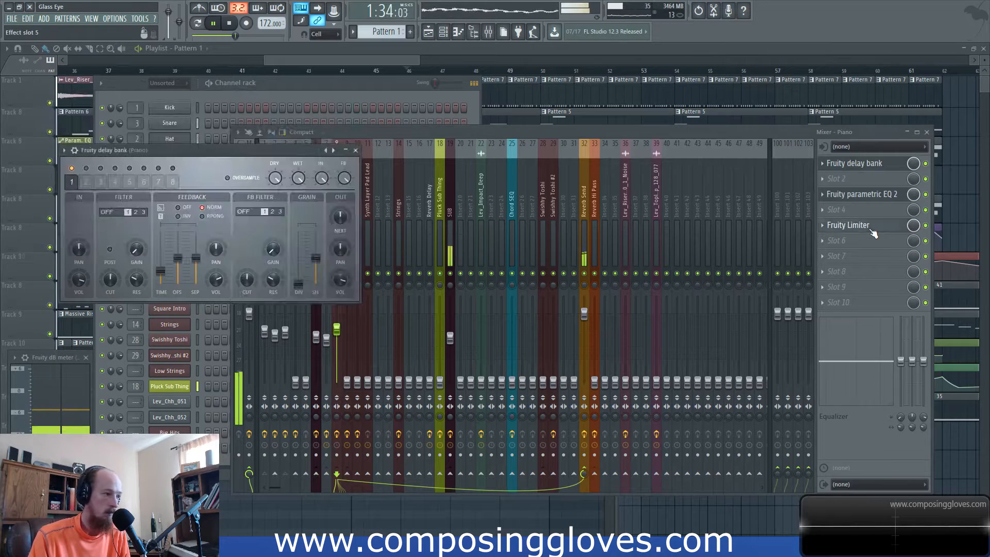
# Set the Kick as the Piano limiter's sidechain source and adjust its threshold, knee and ratio so the kick ducks the piano
pyautogui.rightClick(200, 249)
pyautogui.click(218, 265)
pyautogui.moveTo(82, 210); pyautogui.dragTo(82, 212)
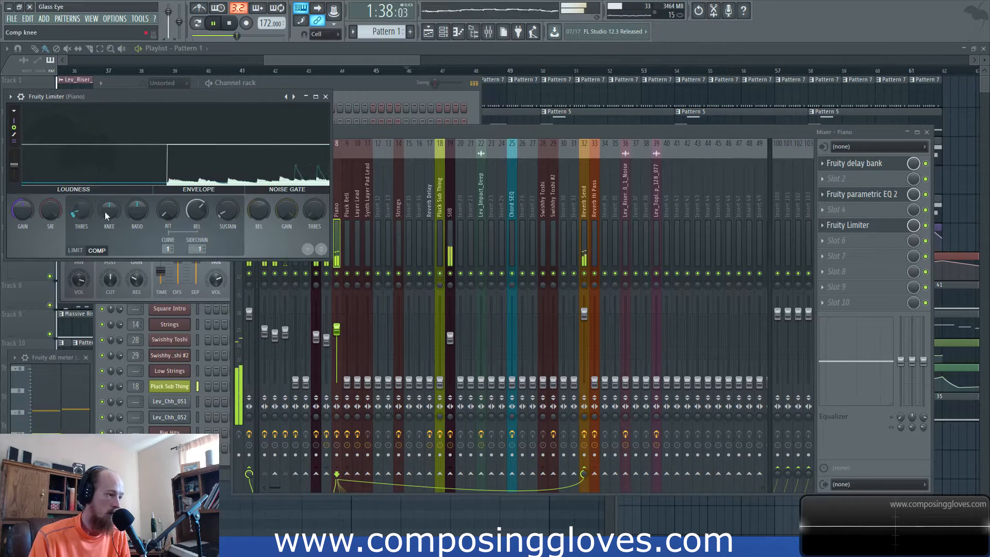
pyautogui.moveTo(133, 217); pyautogui.dragTo(133, 209)
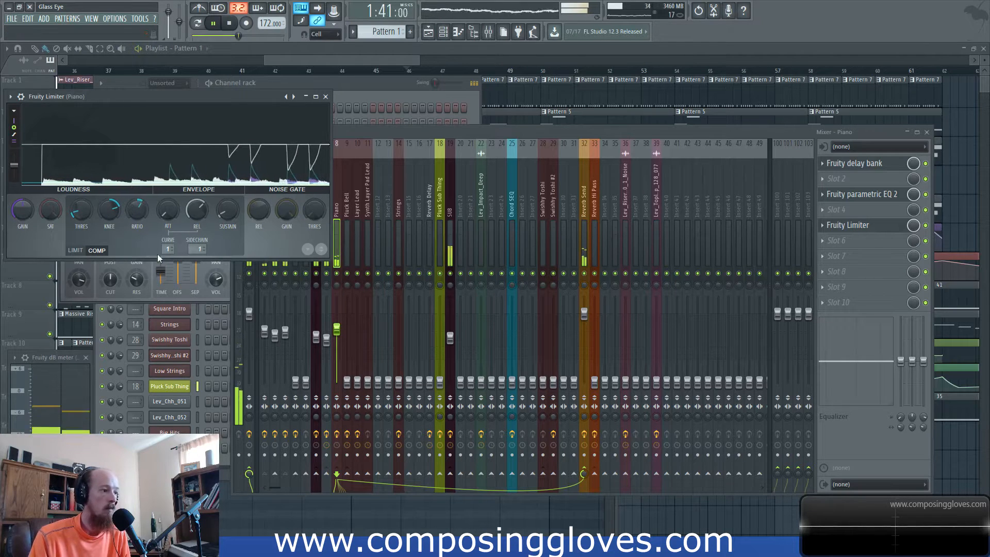
# Add a second Fruity Limiter in the Piano's slot 6 in compressor mode, sidechained to the Snare with adjusted threshold, knee and ratio
pyautogui.click(836, 240)
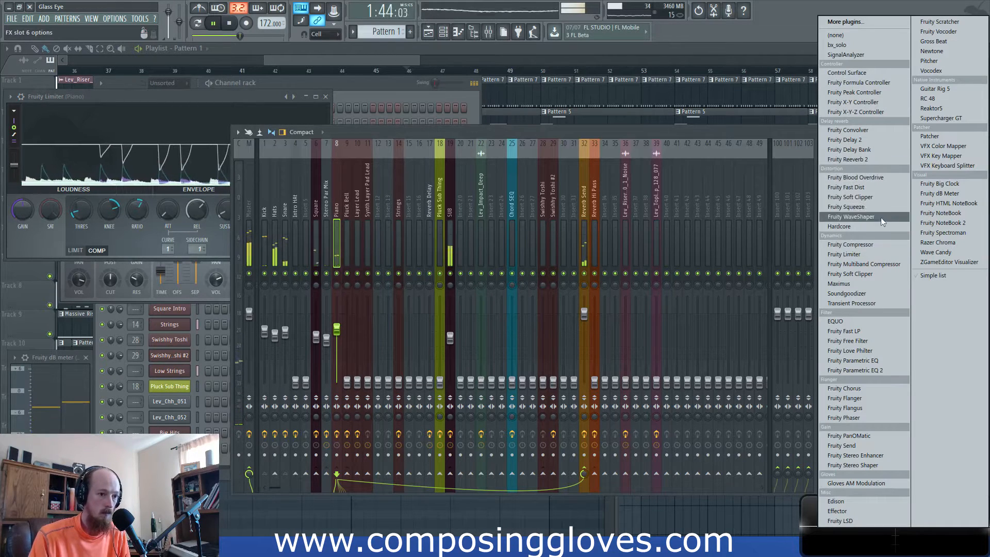
pyautogui.click(884, 255)
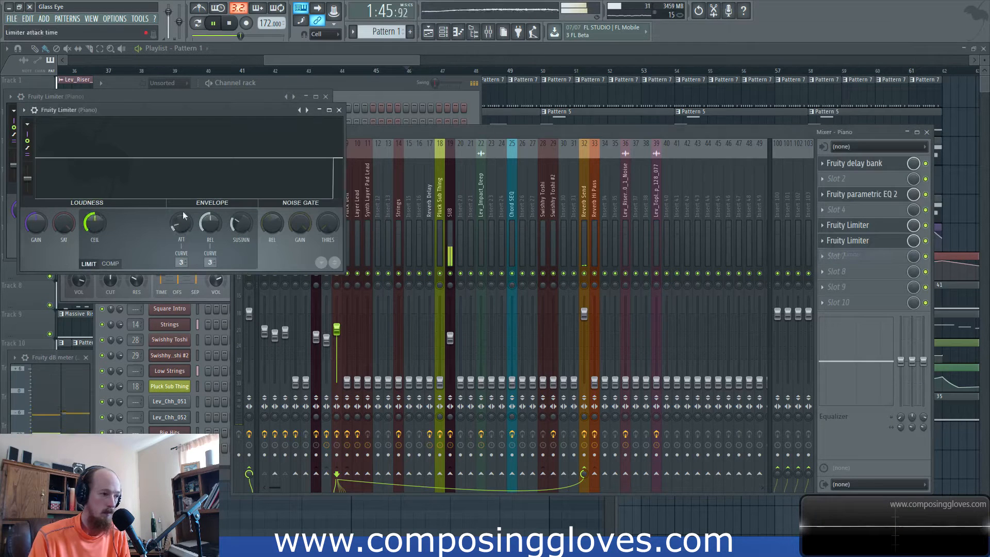
pyautogui.click(109, 264)
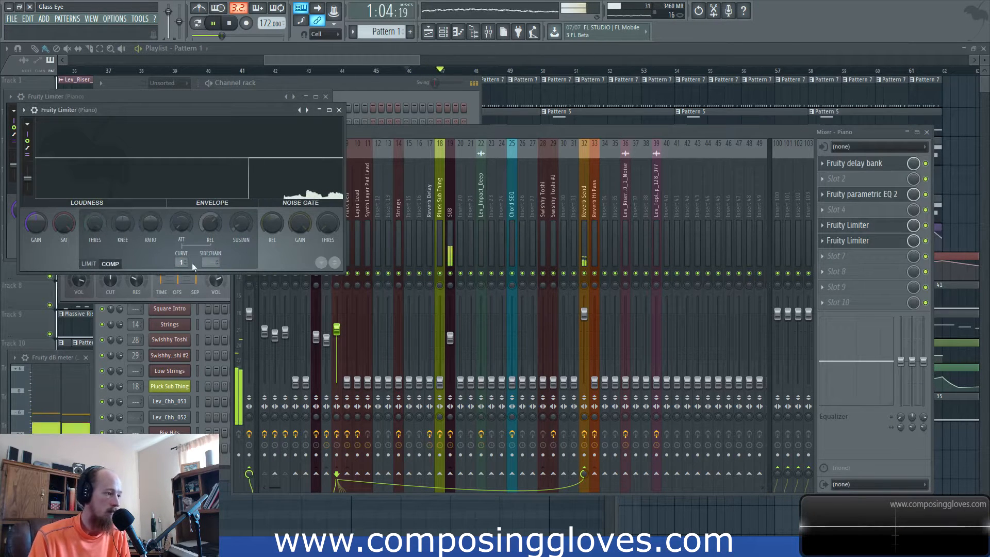
pyautogui.click(207, 258)
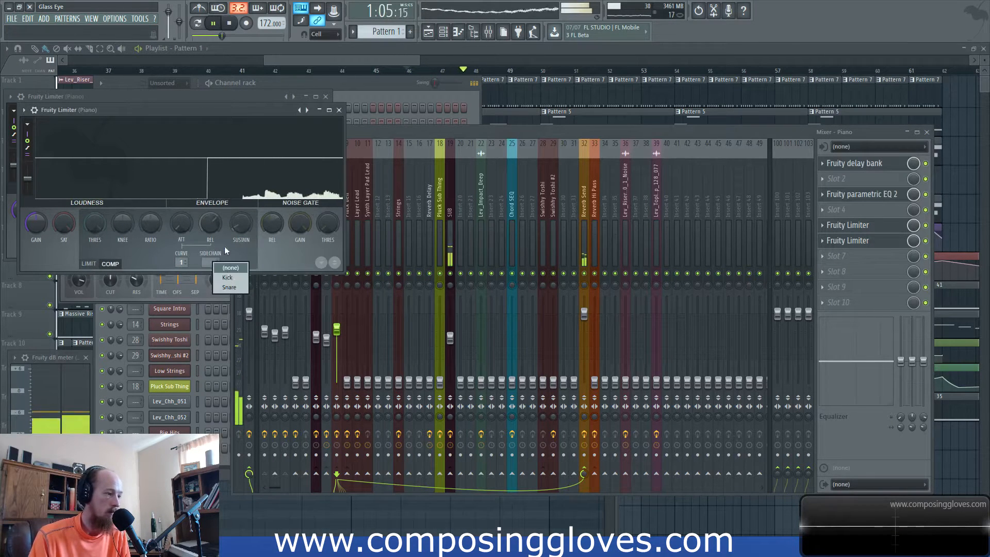
pyautogui.click(231, 287)
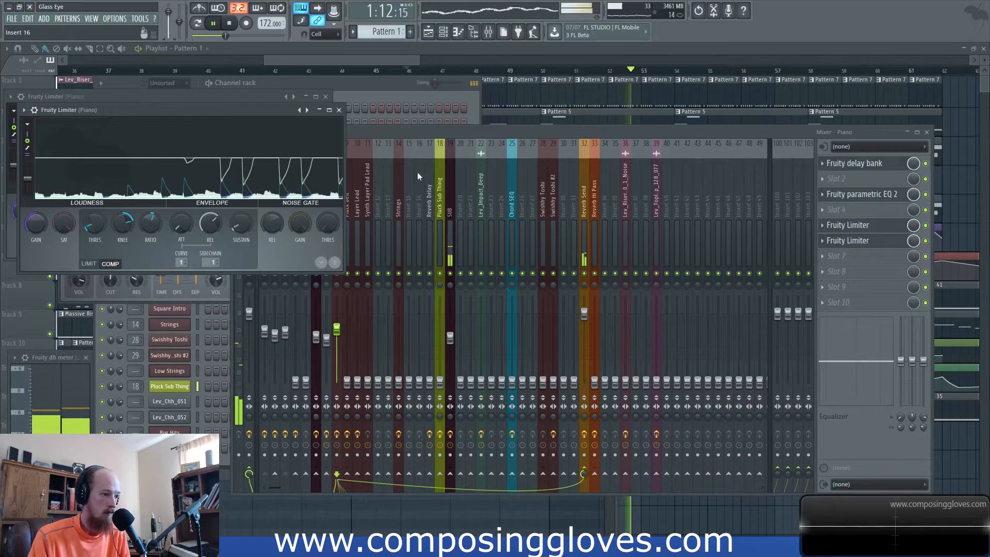
# Raise the Piano fader to about -3.2 dB and open Pattern 1 to check the channels and notes it plays
pyautogui.click(422, 130)
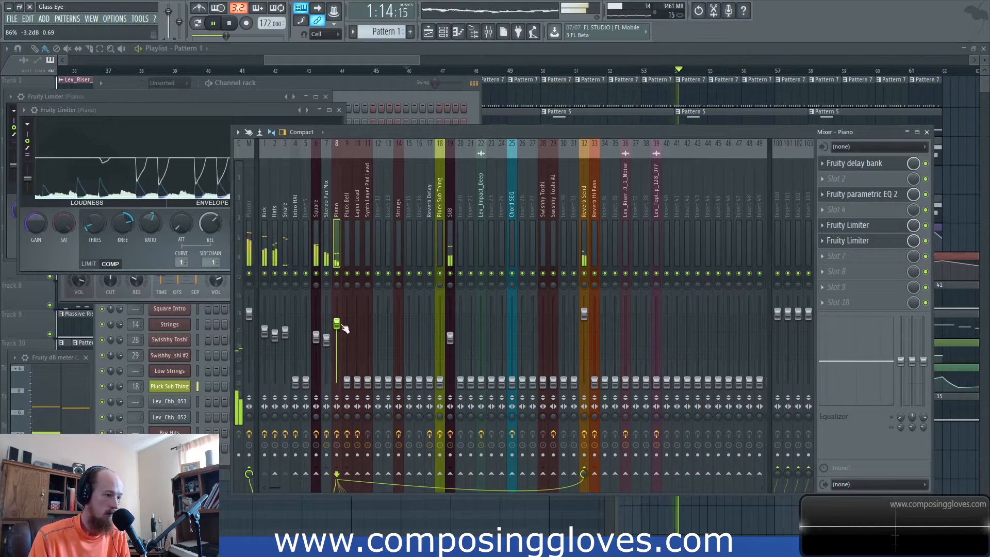
pyautogui.moveTo(337, 328); pyautogui.dragTo(340, 327)
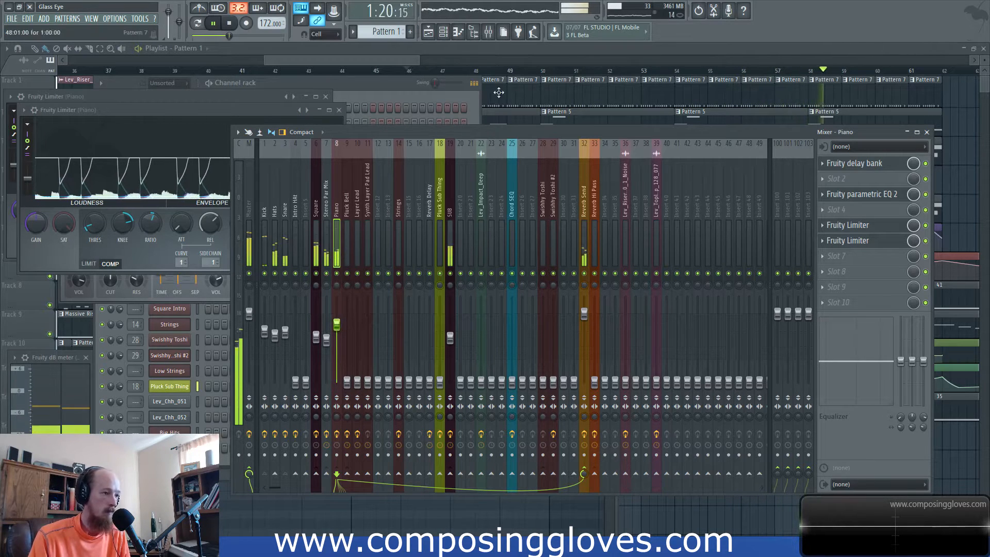
pyautogui.click(394, 64)
pyautogui.doubleClick(471, 123)
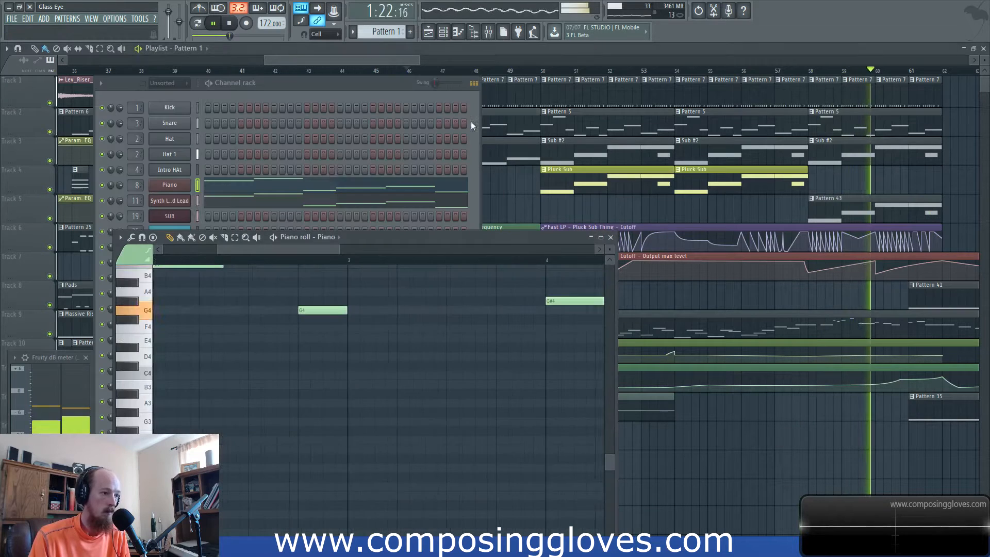
# Bring the Synth Layer Pad Lead fader up from silence past -5.0 dB in stages during playback
pyautogui.click(486, 27)
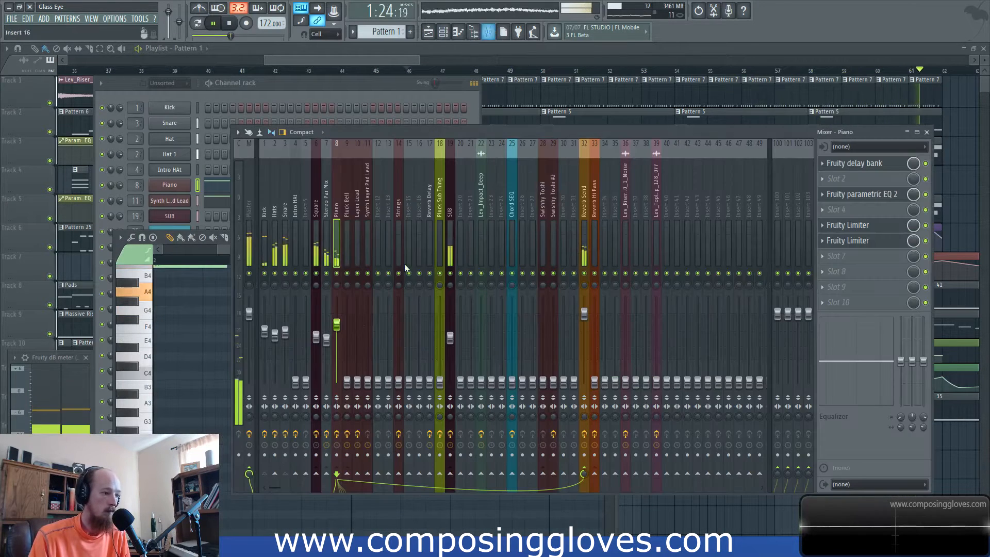
pyautogui.click(367, 384)
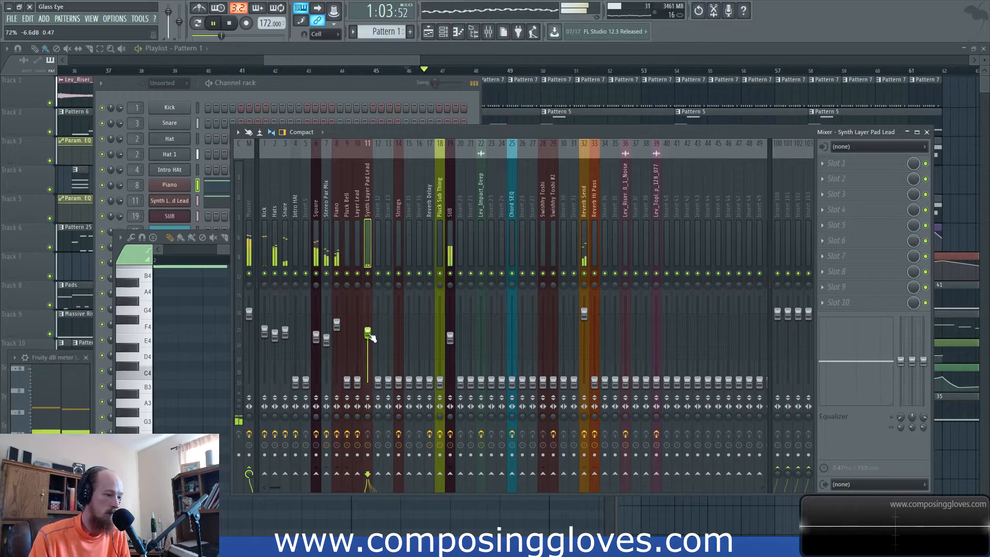
pyautogui.moveTo(368, 333); pyautogui.dragTo(369, 330)
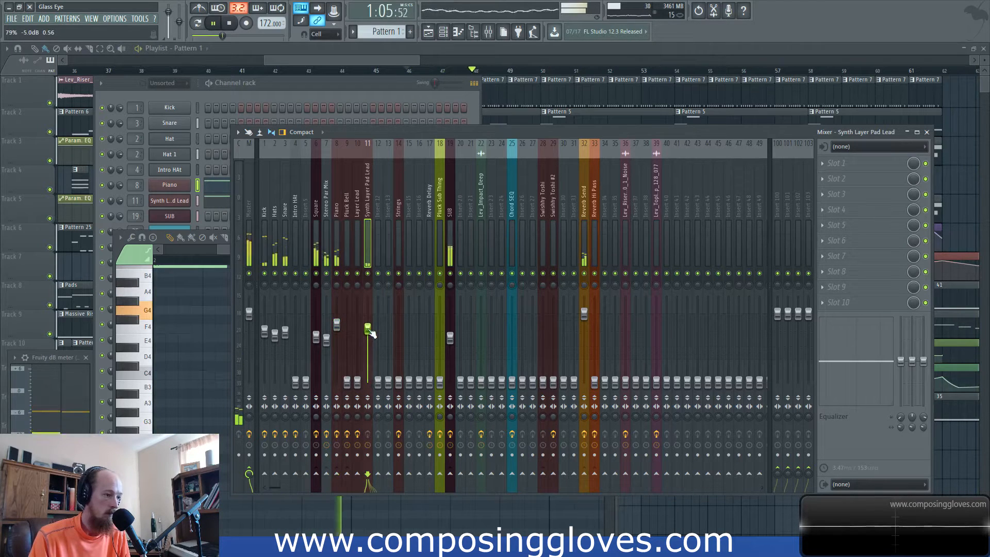
pyautogui.moveTo(367, 328); pyautogui.dragTo(368, 326)
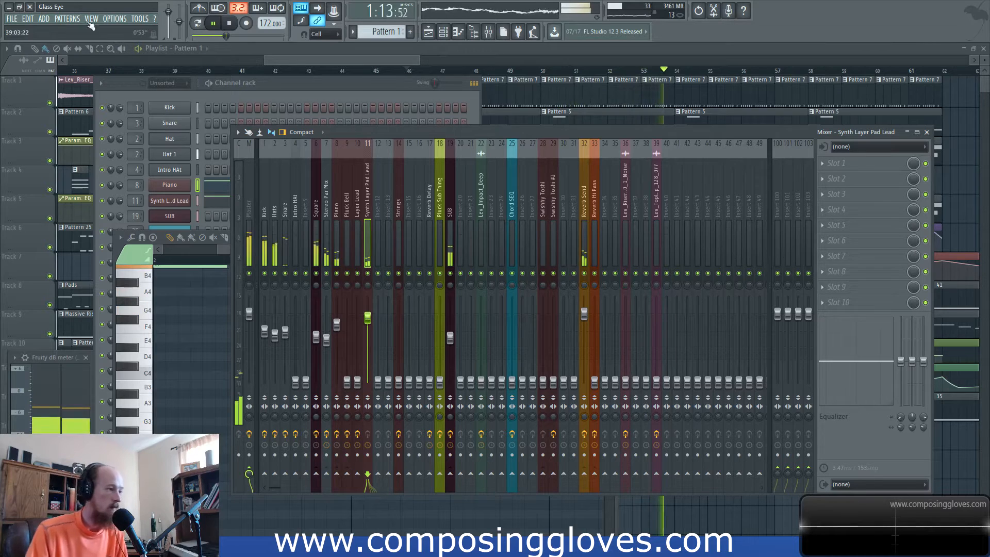
# Audition Pattern 1 alone, set the Synth Layer Pad Lead fader near 0 dB, then check it in song playback and stop
pyautogui.click(197, 23)
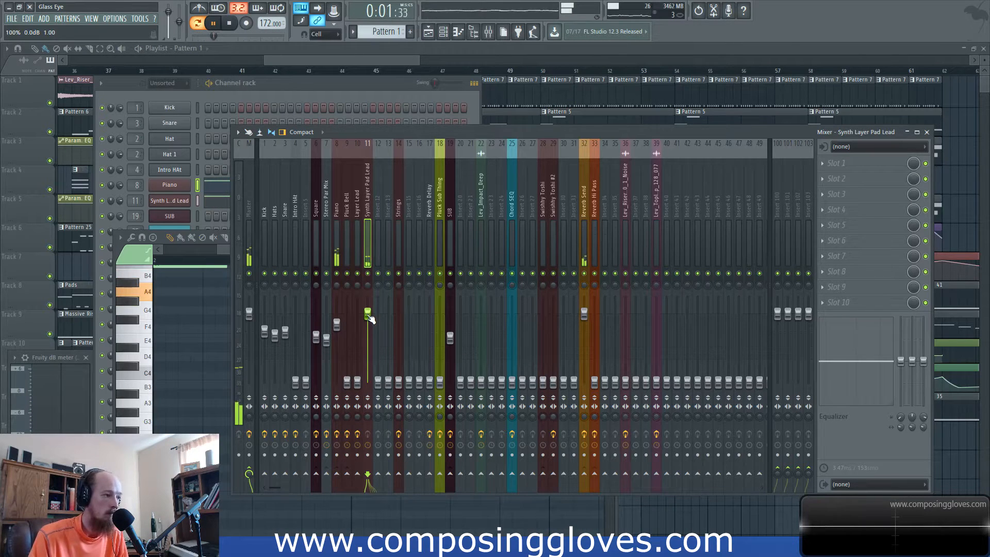
pyautogui.click(352, 51)
pyautogui.click(405, 74)
pyautogui.click(490, 34)
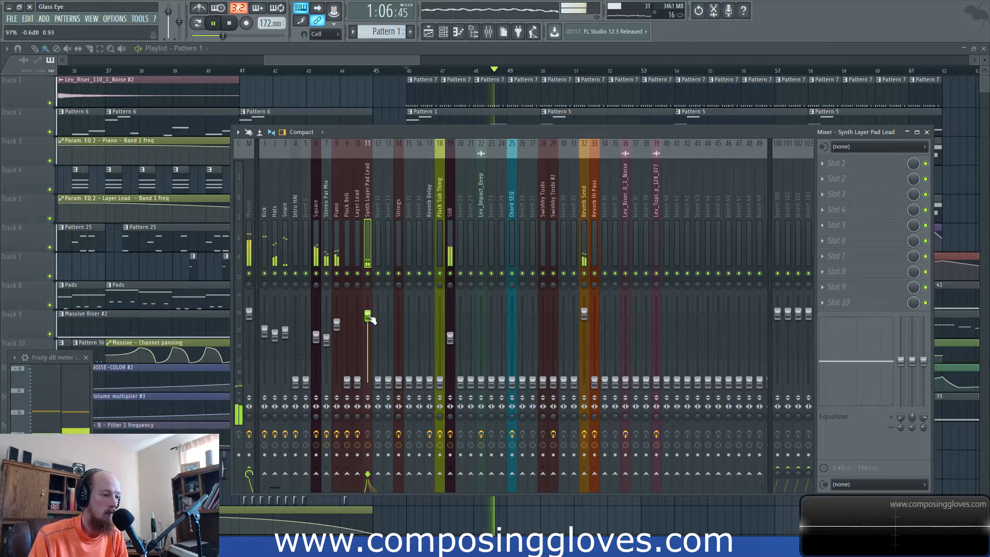
pyautogui.press('space')
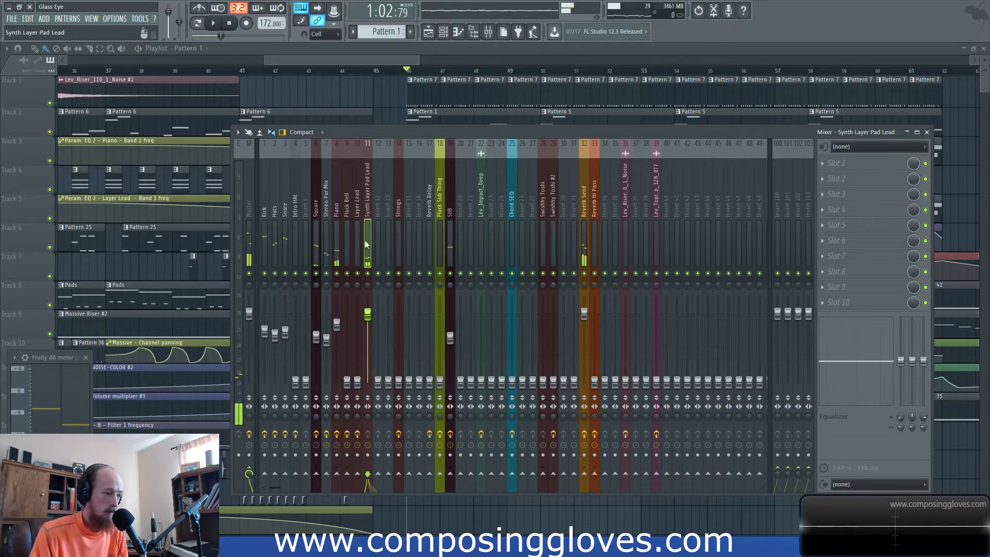
# Play the song from bar 70 to hear the passage leading into bar 74
pyautogui.hscroll(2, 519, 85)
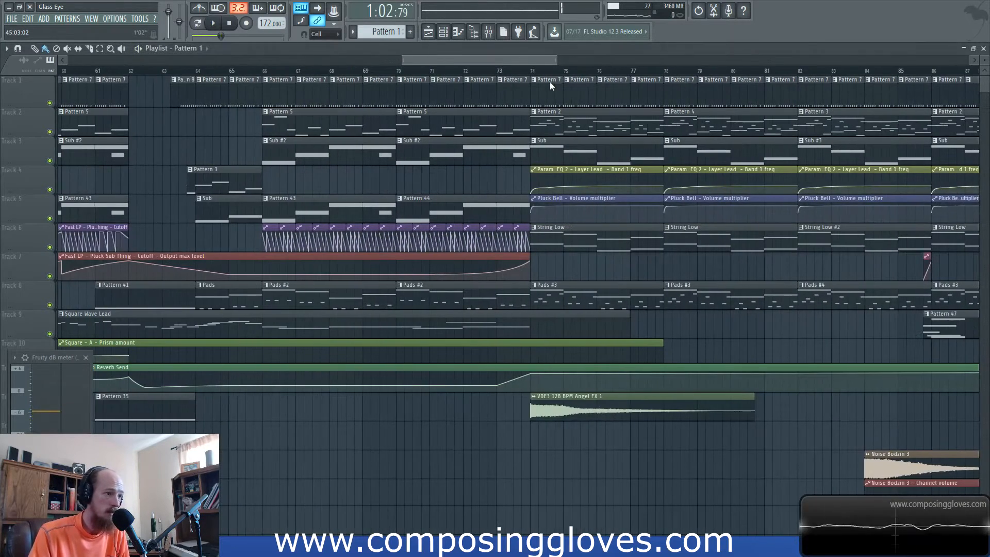
pyautogui.click(360, 72)
pyautogui.press('space')
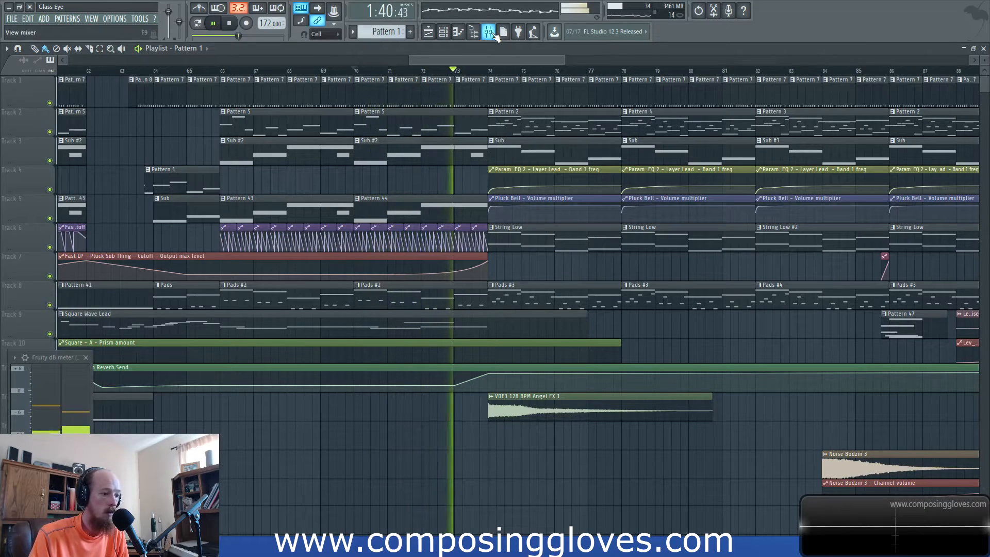
pyautogui.press('space')
# Assign the VDE3 128 BPM Angel FX 1 clip to its own mixer track and move that track to position 36
pyautogui.doubleClick(543, 410)
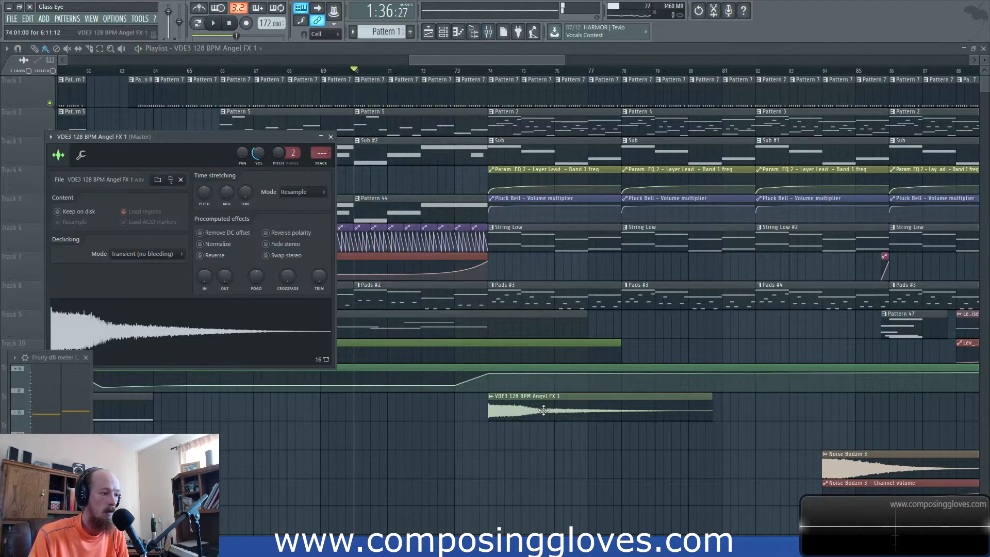
pyautogui.hotkey('ctrl', 'l')
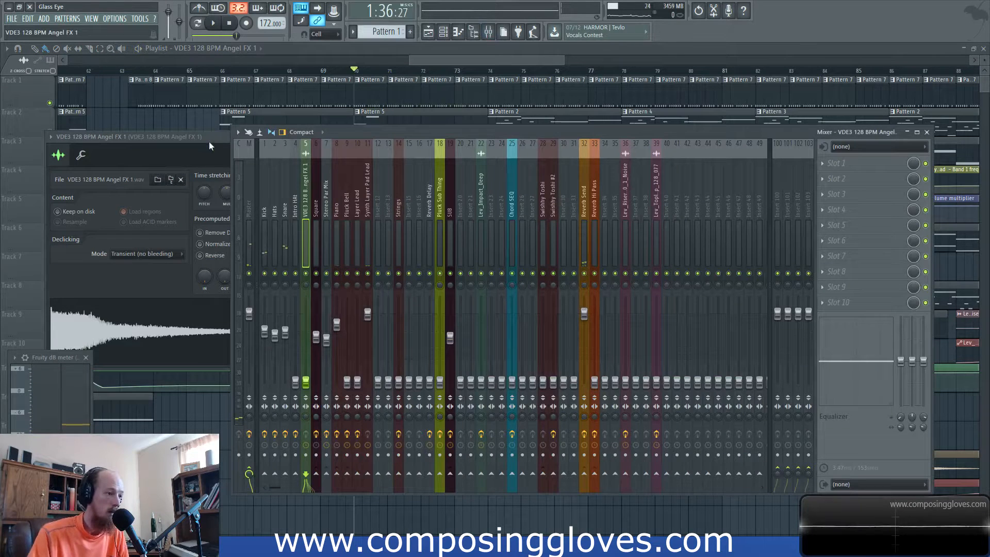
pyautogui.moveTo(303, 207); pyautogui.dragTo(627, 208)
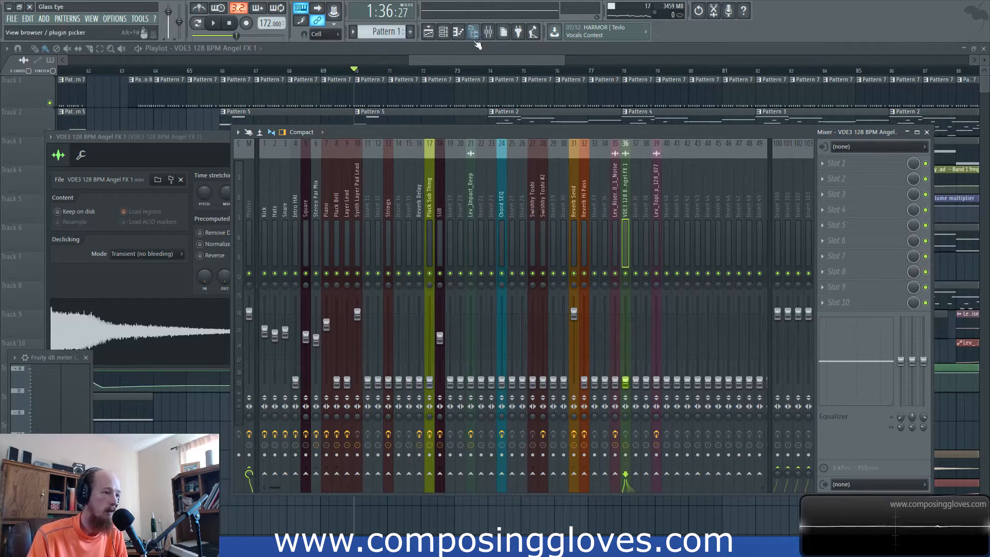
# Play through the transition at bar 74 and lower the Synth Layer Pad Lead fader to about -2.3 dB
pyautogui.press('space')
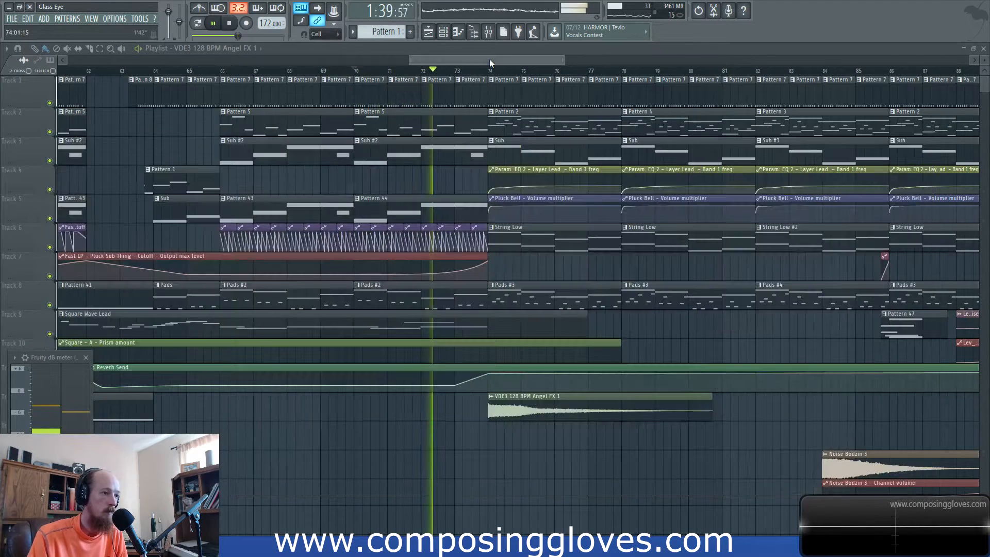
pyautogui.click(490, 58)
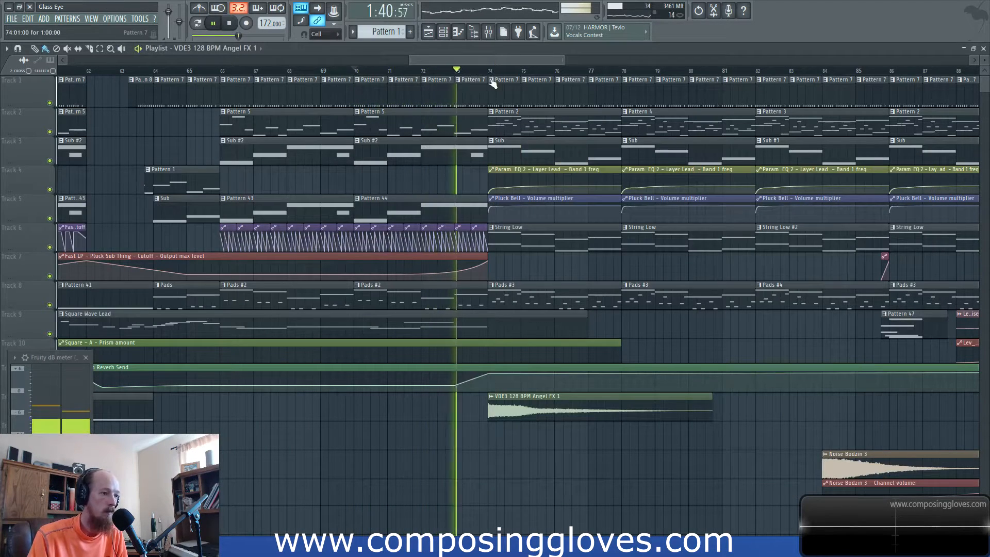
pyautogui.click(488, 32)
pyautogui.click(358, 314)
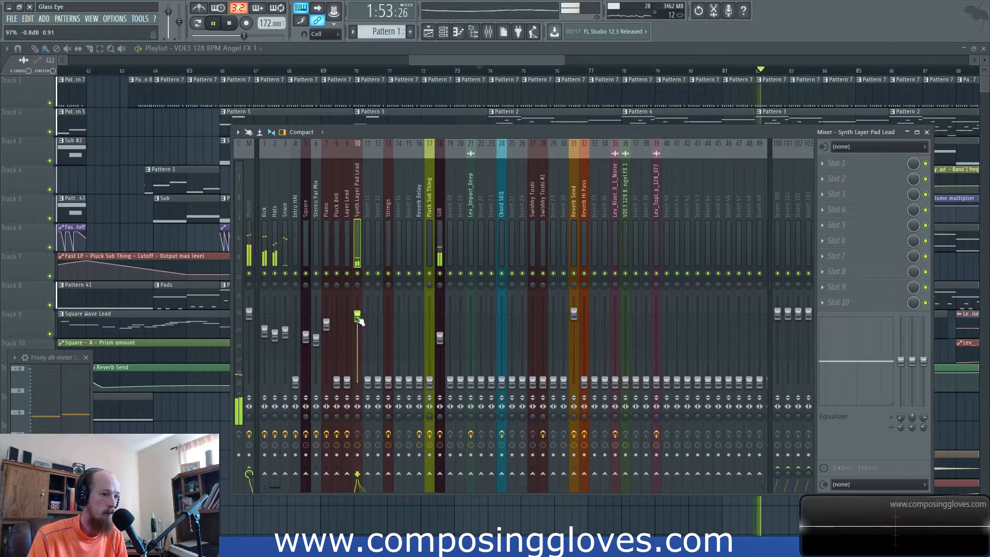
pyautogui.moveTo(359, 320); pyautogui.dragTo(359, 324)
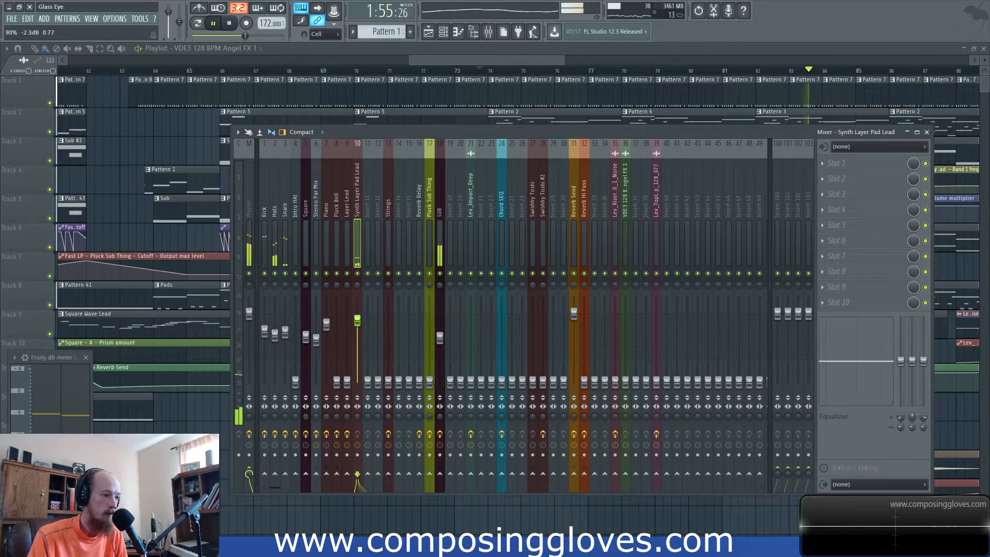
# Stop playback and bring the playlist section starting at bar 46 back into view
pyautogui.press('space')
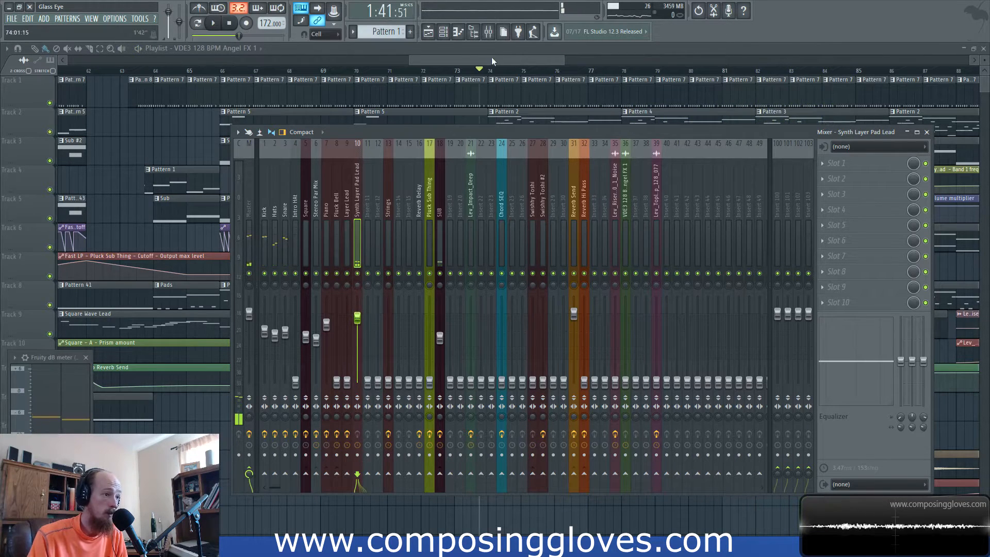
pyautogui.moveTo(491, 58); pyautogui.dragTo(398, 58)
pyautogui.scroll(1, 400, 57)
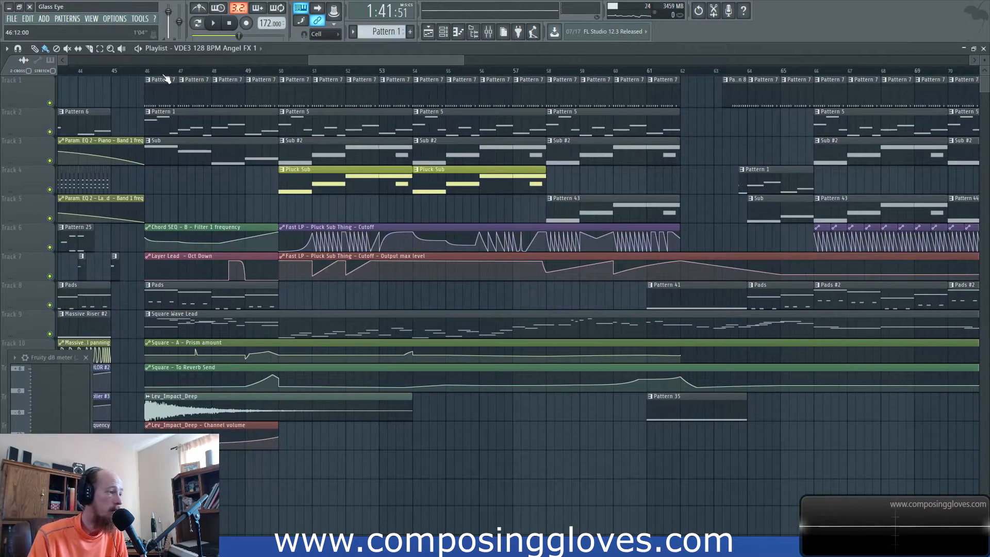
# Set the Synth Layer Pad Lead fader to about -0.9 dB and play the song briefly from bar 46
pyautogui.click(488, 35)
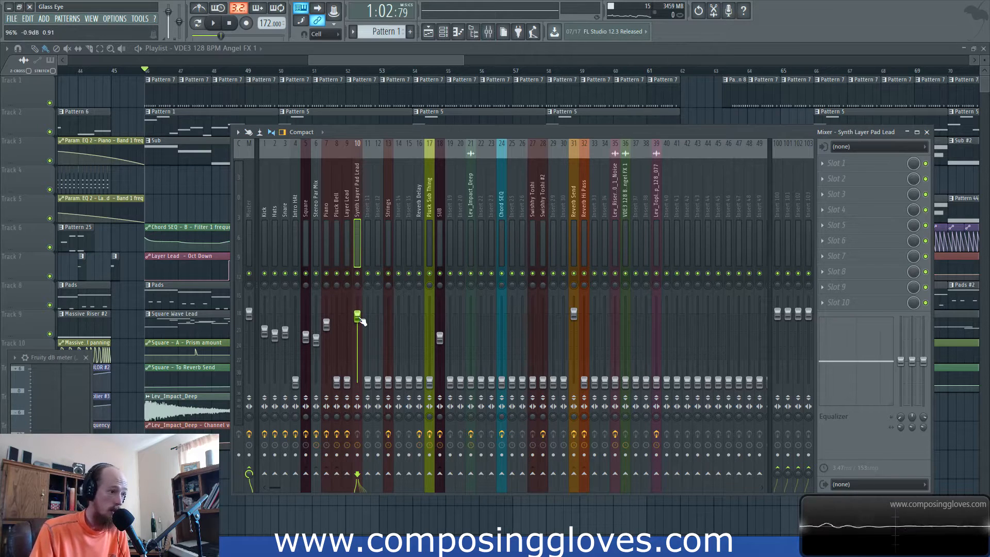
pyautogui.press('space')
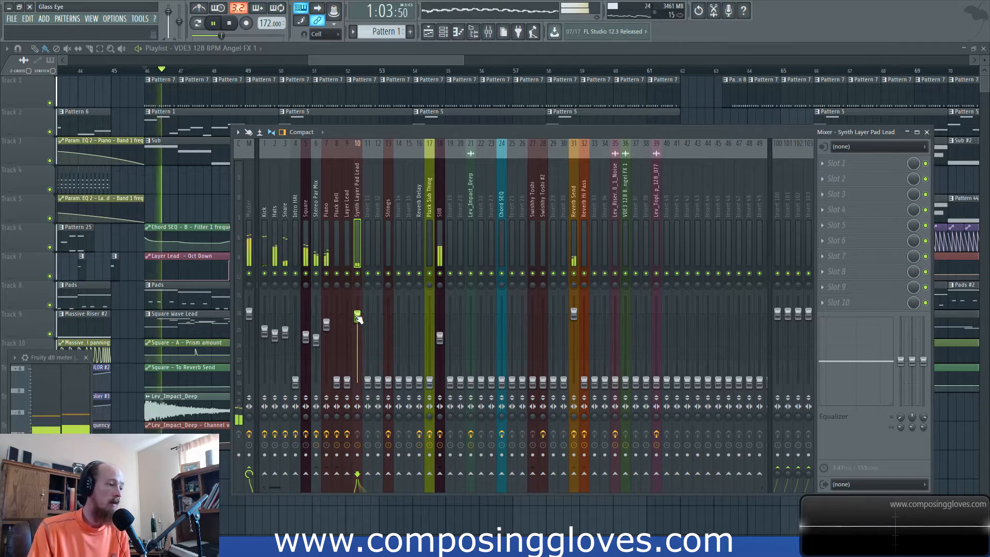
pyautogui.press('space')
pyautogui.press('F9')
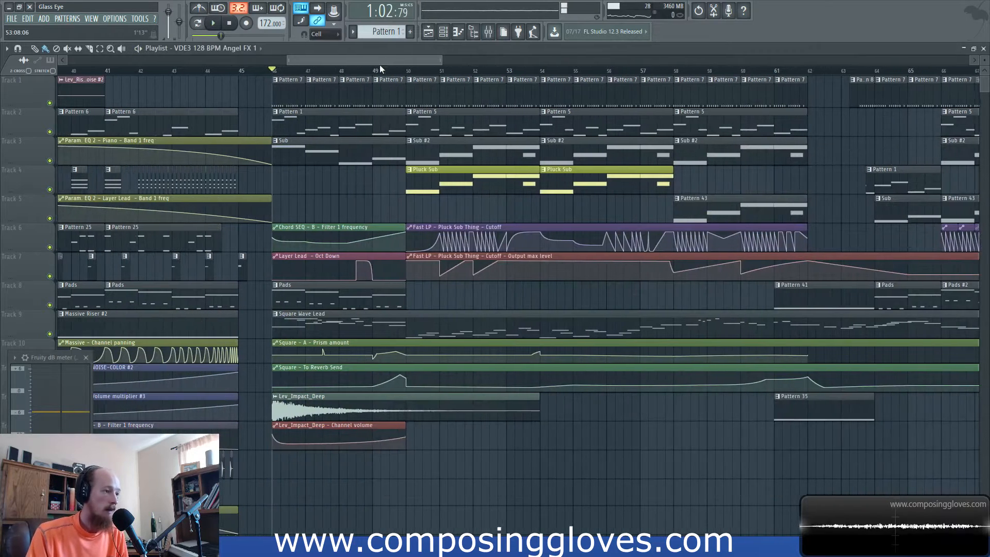
# Inspect Pattern 1's channels, play from bar 46 and raise the Layer Lead fader to about -5.4 dB
pyautogui.doubleClick(382, 122)
pyautogui.click(397, 115)
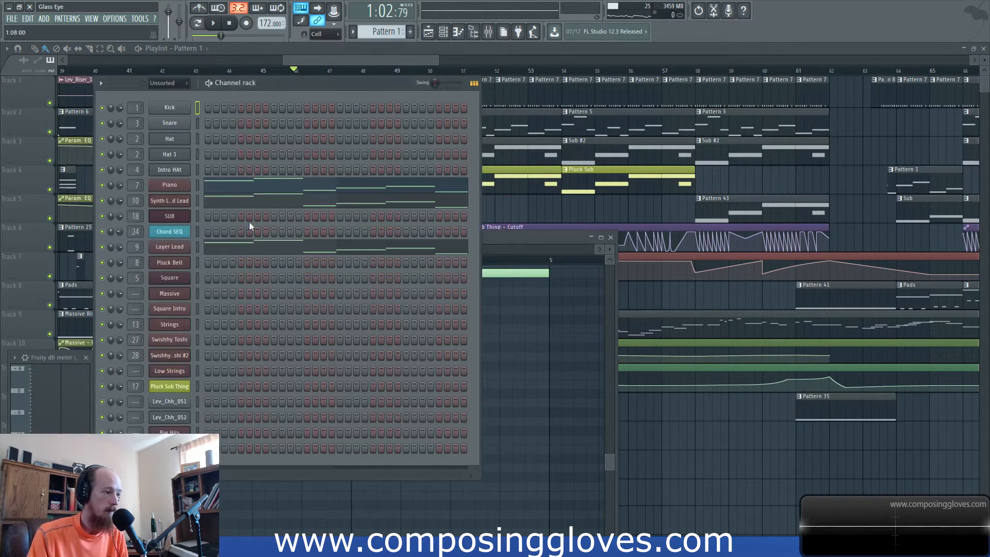
pyautogui.click(489, 32)
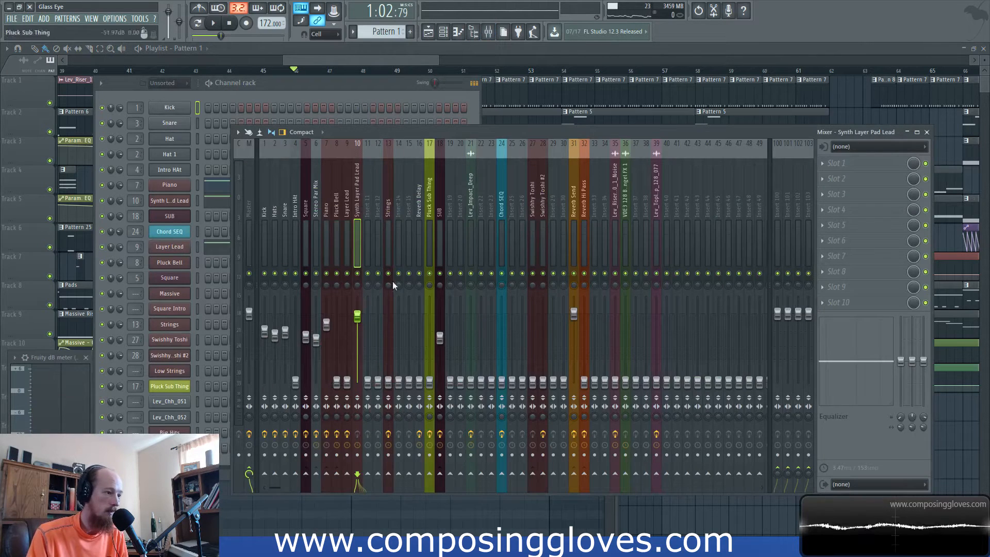
pyautogui.press('space')
pyautogui.moveTo(346, 369); pyautogui.dragTo(347, 335)
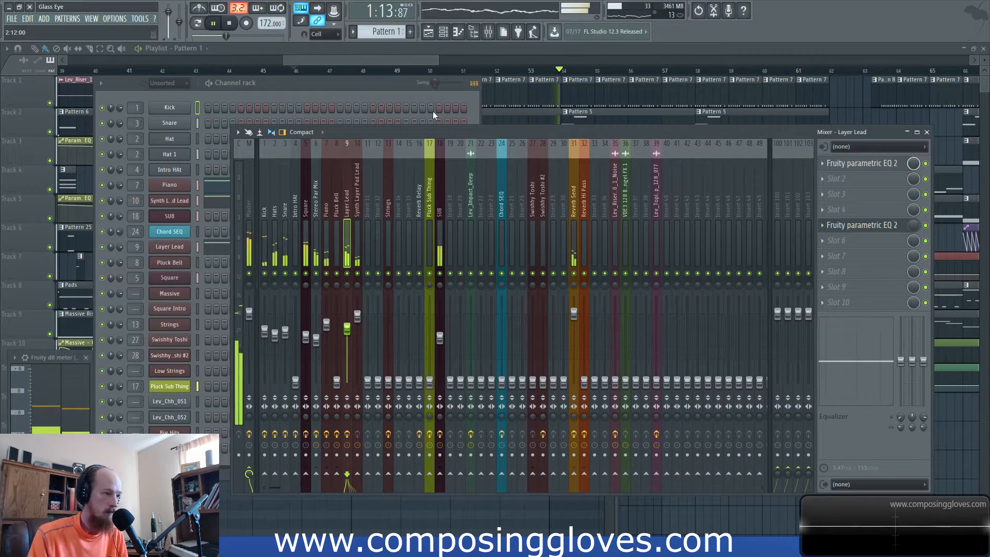
pyautogui.moveTo(351, 304); pyautogui.dragTo(351, 308)
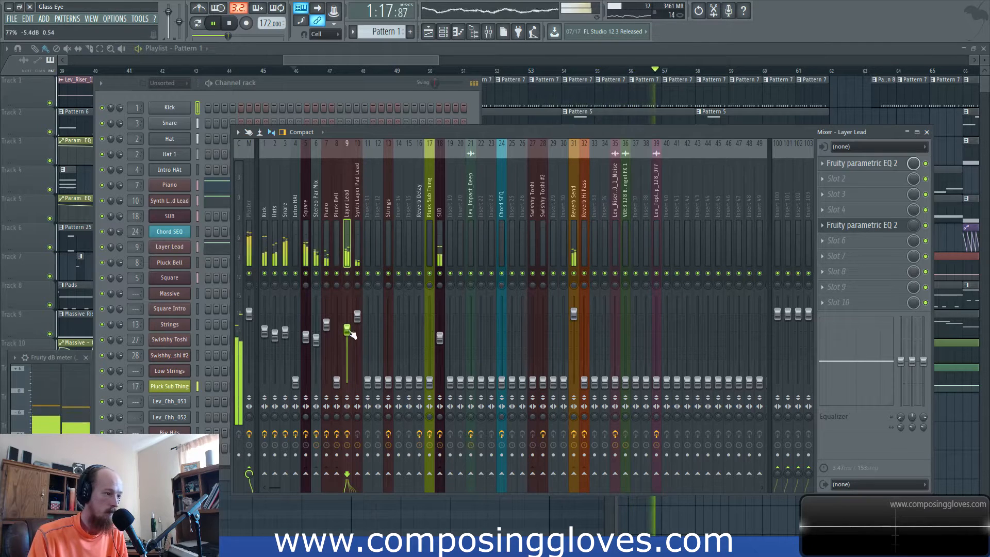
# Send the Kick and Snare tracks to Layer Lead for sidechaining and load a Fruity Limiter into its effect slots 7 and 8
pyautogui.click(269, 219)
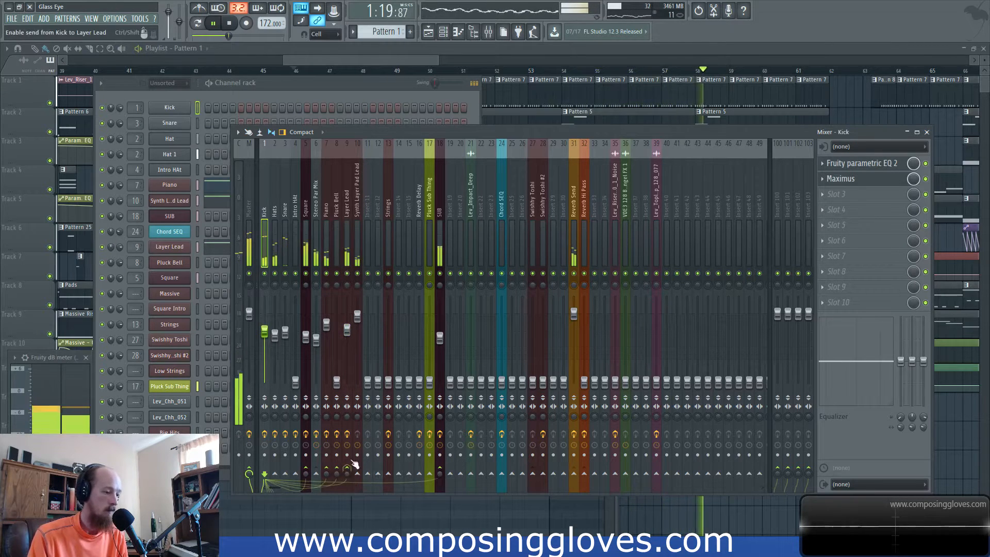
pyautogui.click(287, 218)
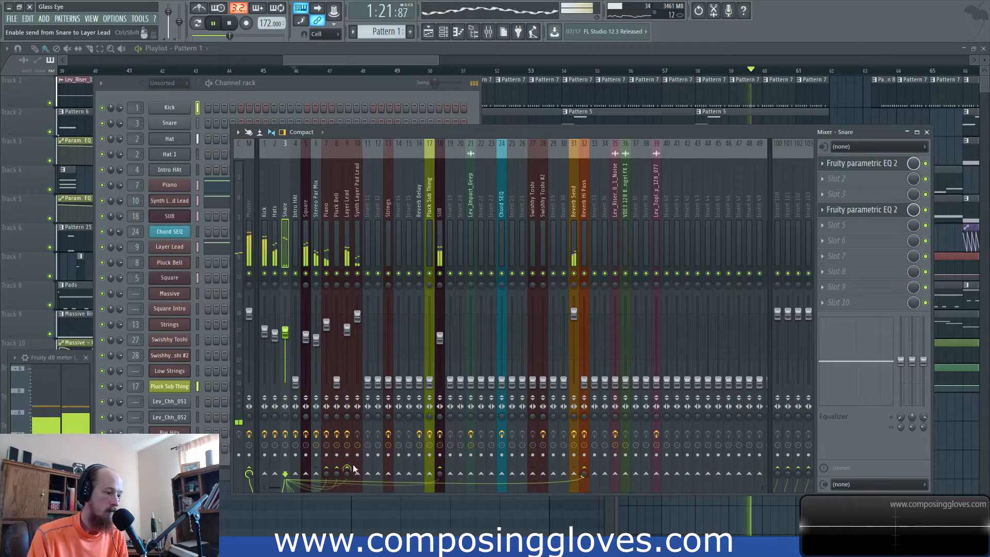
pyautogui.click(347, 191)
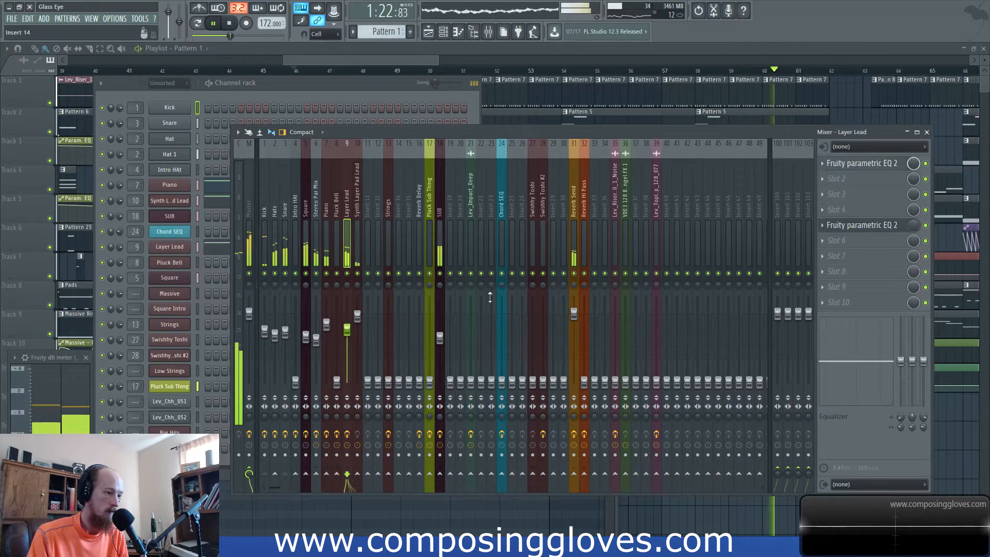
pyautogui.click(832, 253)
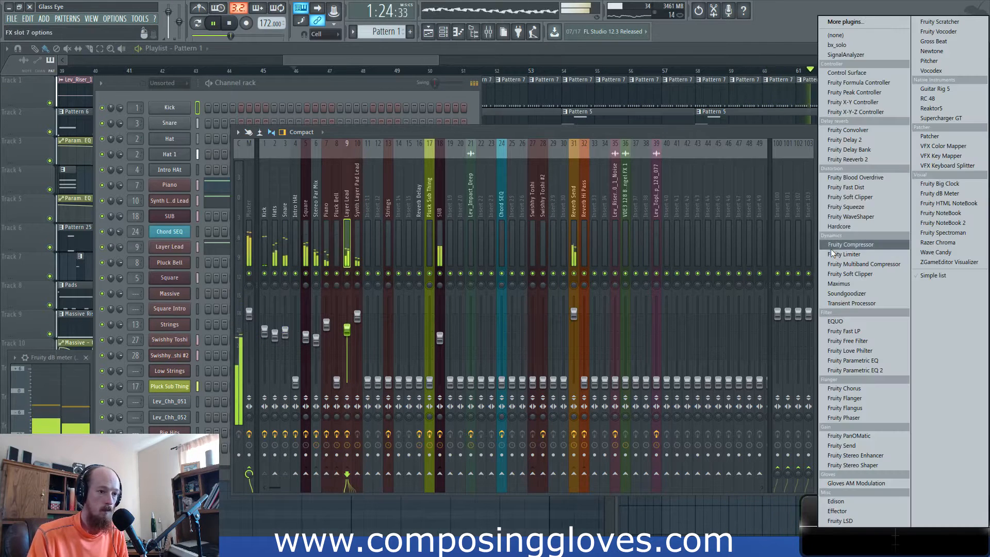
pyautogui.click(877, 256)
pyautogui.click(873, 255)
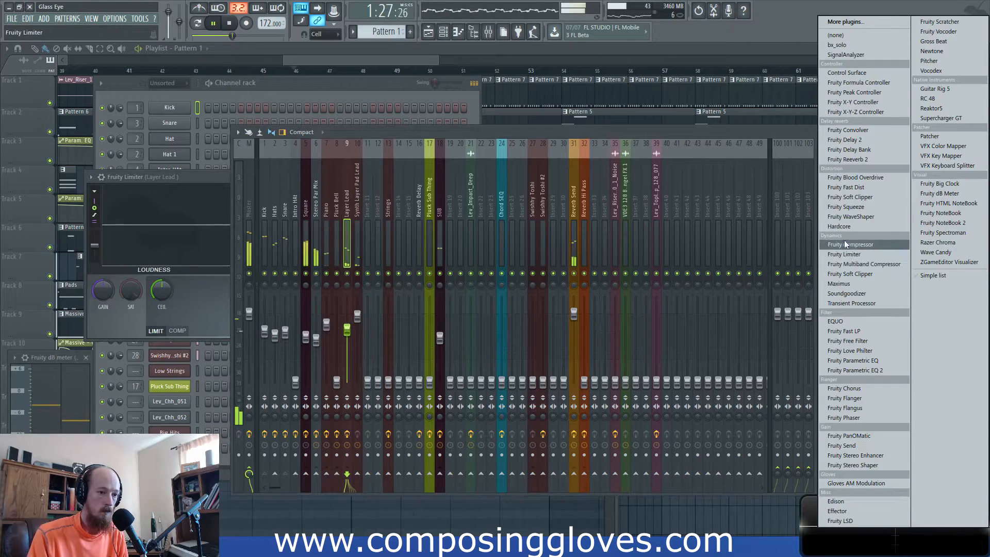
pyautogui.click(873, 255)
pyautogui.press('space')
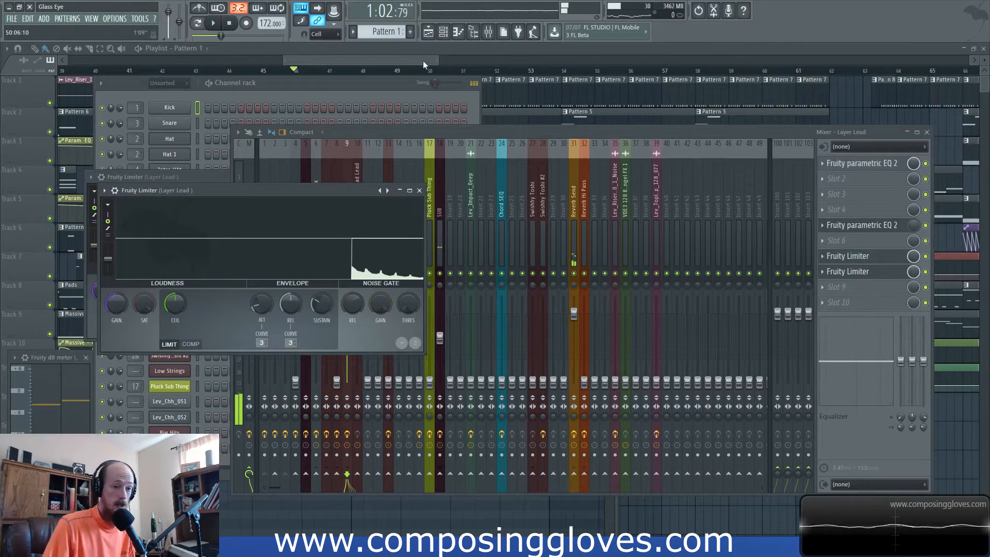
# Set Layer Lead's slot 7 Fruity Limiter to compressor mode with sidechain input 1 and adjust its threshold, knee and ratio during playback
pyautogui.click(883, 263)
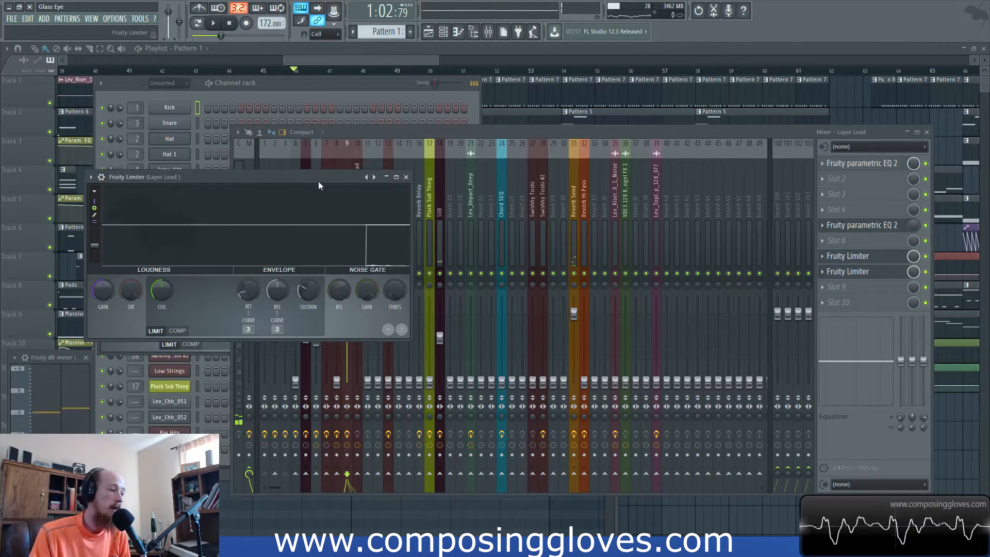
pyautogui.moveTo(318, 185); pyautogui.dragTo(467, 124)
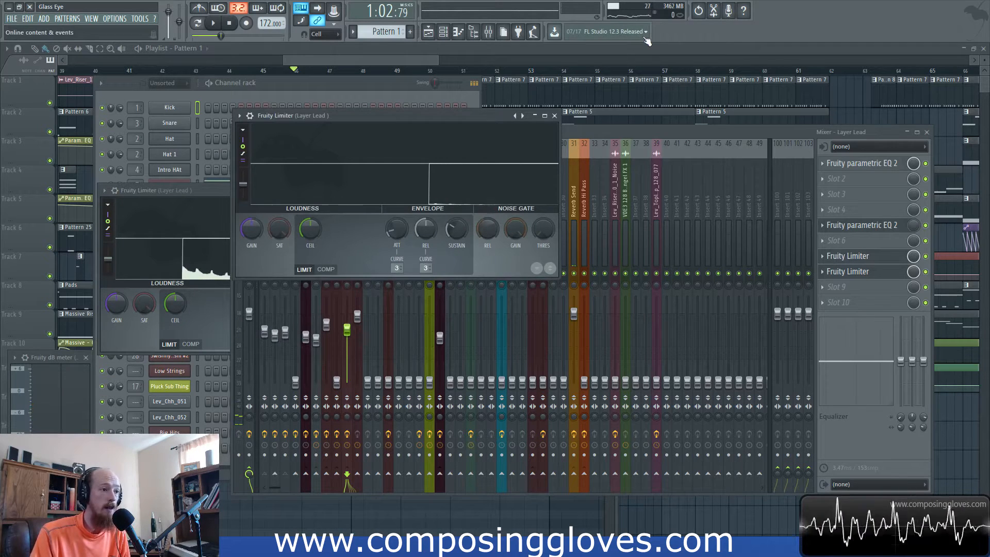
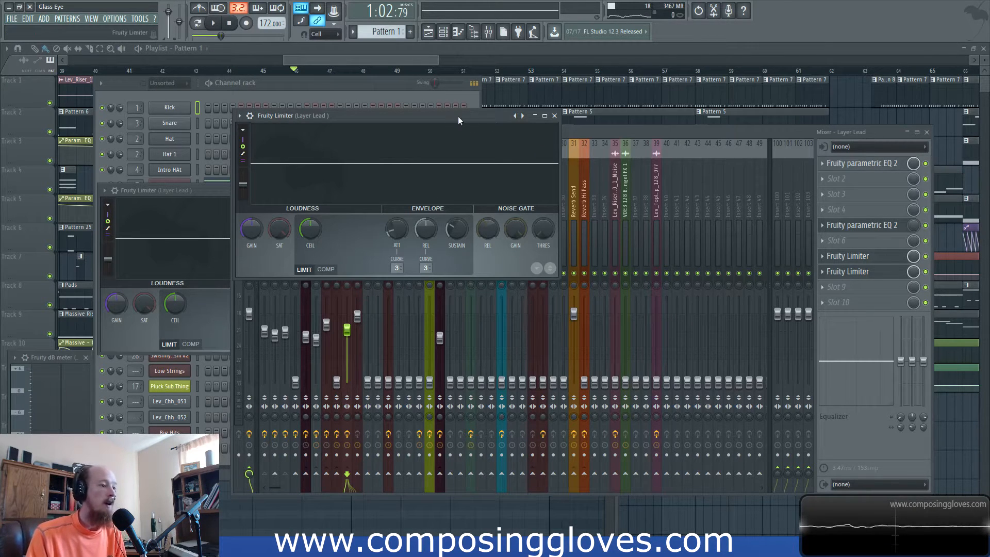
pyautogui.moveTo(459, 121); pyautogui.dragTo(539, 124)
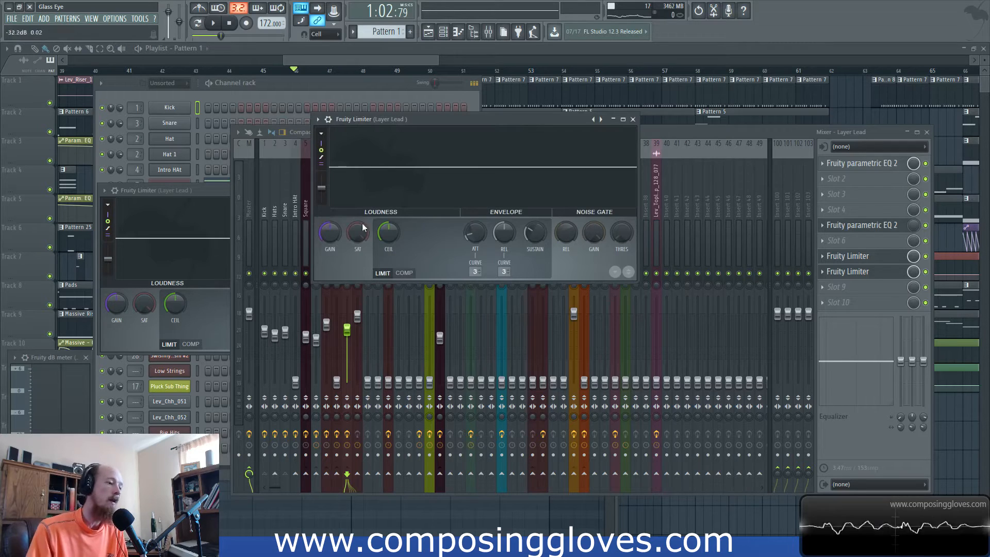
pyautogui.click(404, 274)
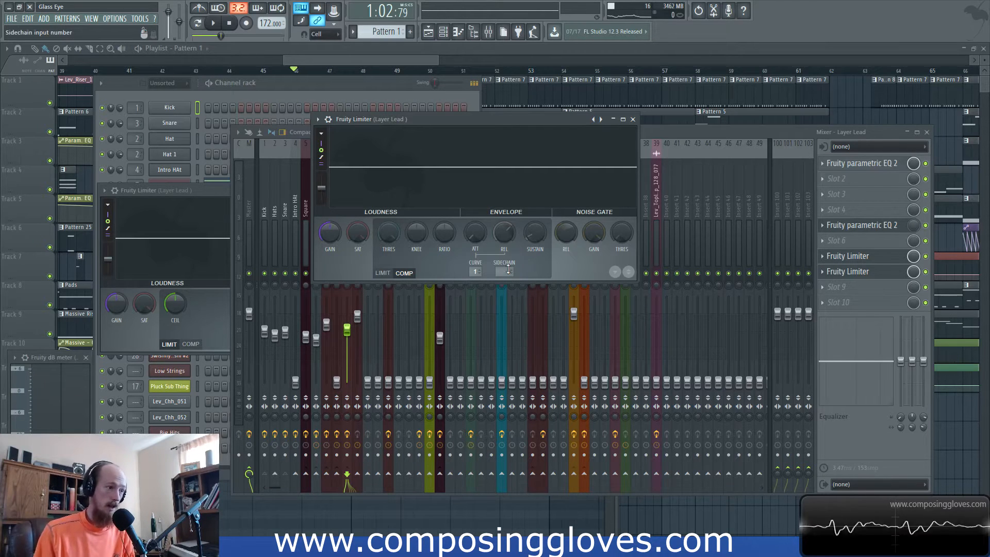
pyautogui.press('space')
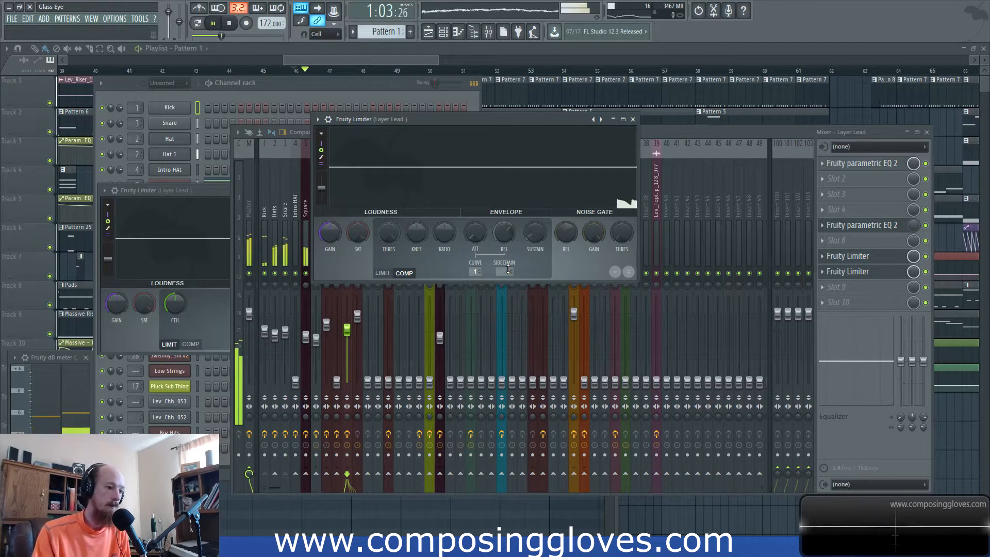
pyautogui.click(507, 270)
pyautogui.click(523, 286)
pyautogui.moveTo(388, 233); pyautogui.dragTo(426, 221)
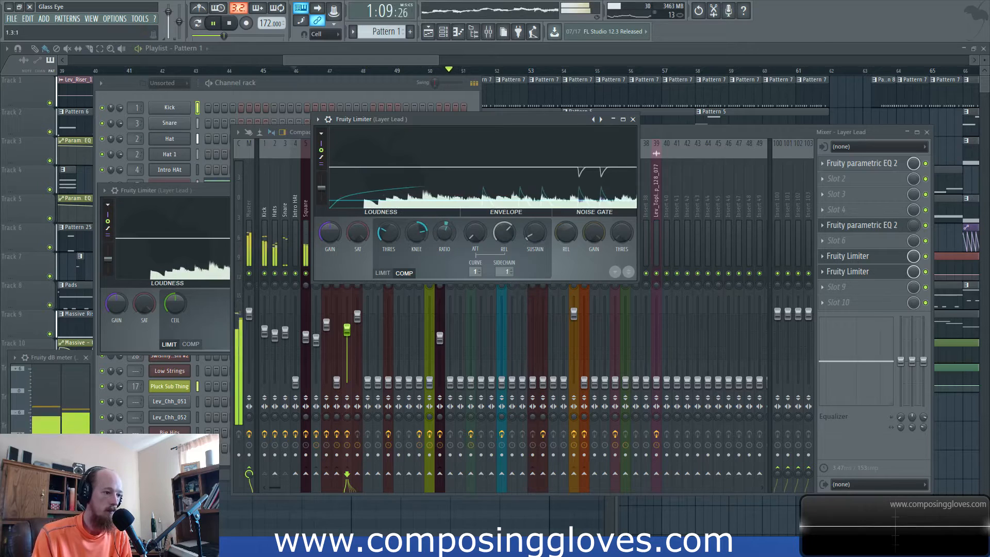
pyautogui.moveTo(388, 233); pyautogui.dragTo(390, 236)
pyautogui.scroll(-3, 389, 236)
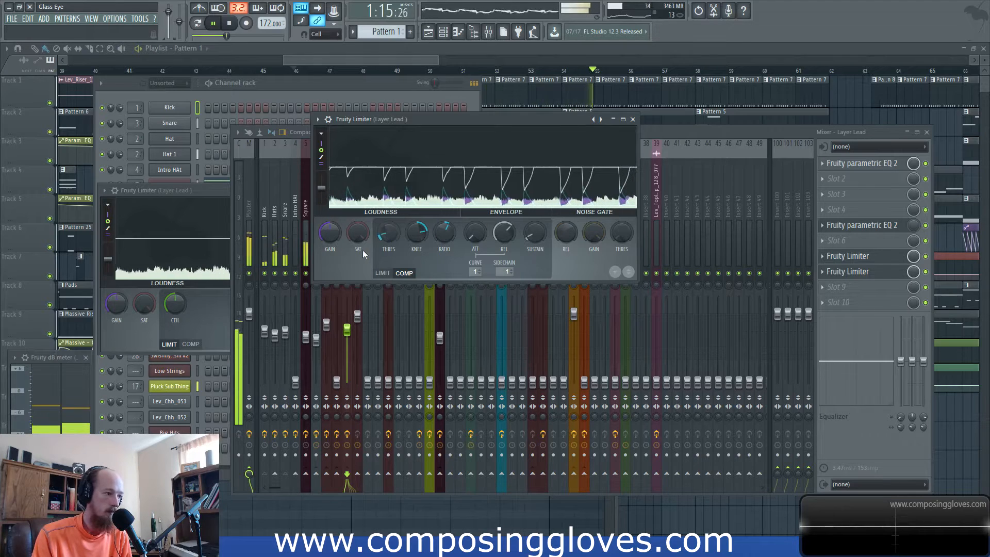
# Set Layer Lead's slot 8 Fruity Limiter to compressor mode with sidechain input 2, adjusting threshold and knee and setting the ratio to about 1.7:1
pyautogui.click(205, 196)
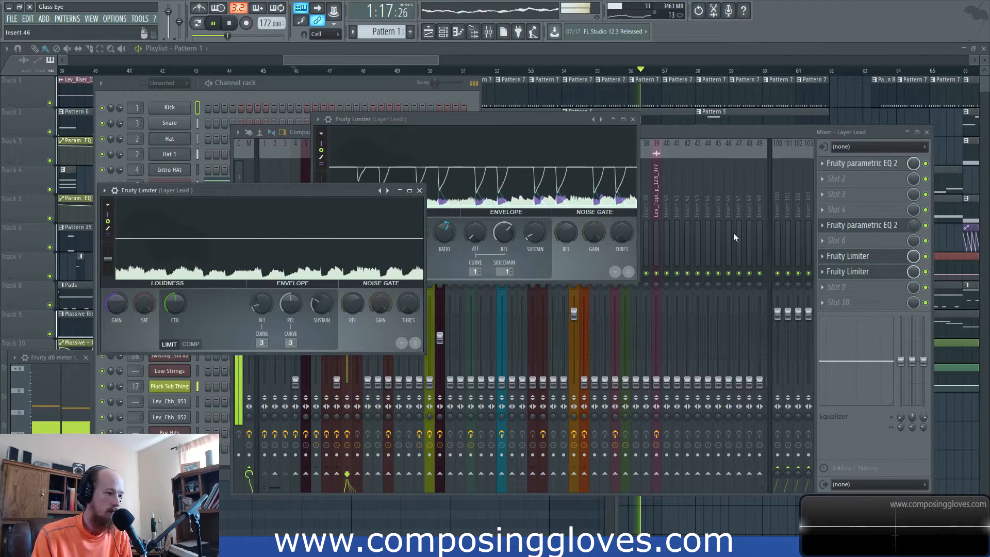
pyautogui.click(868, 259)
pyautogui.click(867, 260)
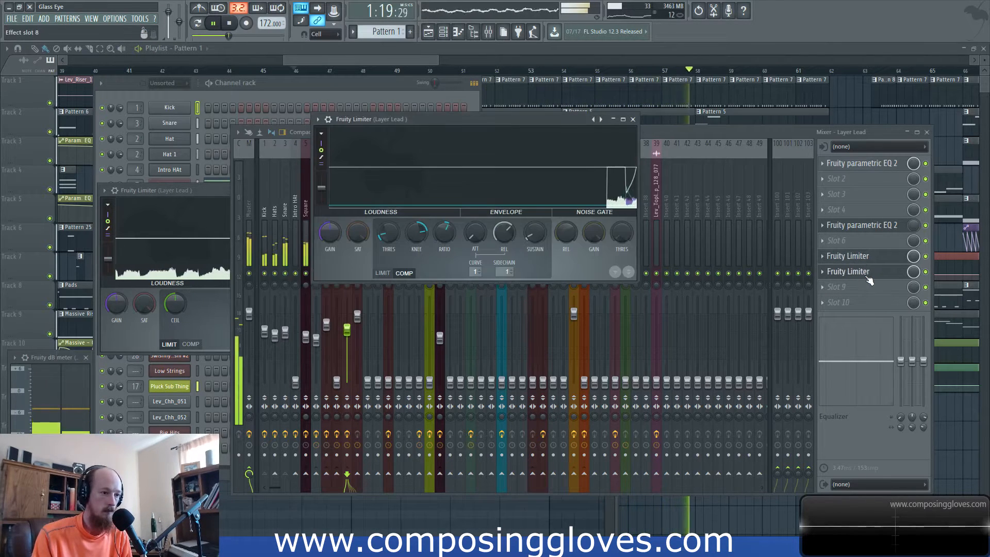
pyautogui.click(867, 275)
pyautogui.click(867, 275)
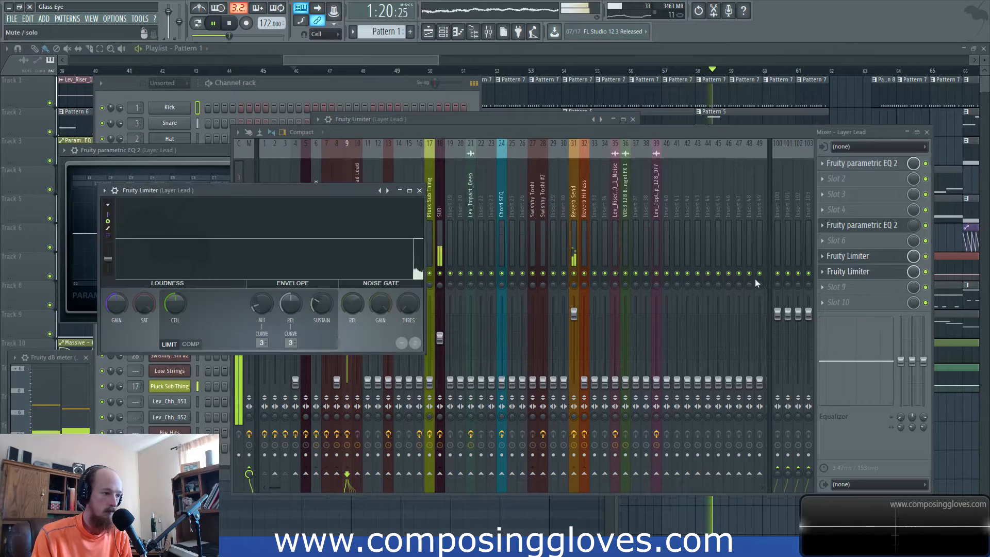
pyautogui.click(191, 344)
pyautogui.click(291, 342)
pyautogui.click(299, 358)
pyautogui.moveTo(175, 304); pyautogui.dragTo(225, 304)
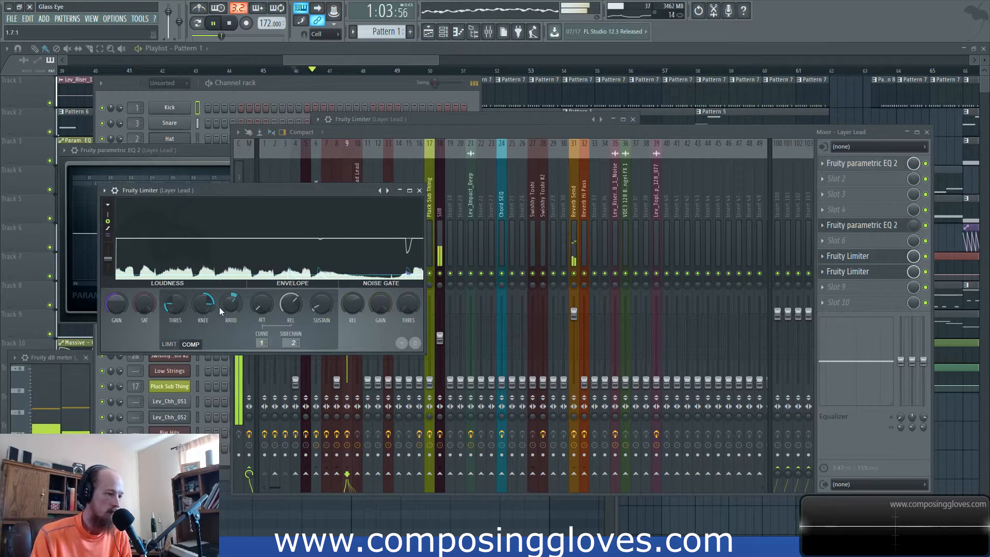
pyautogui.press('space')
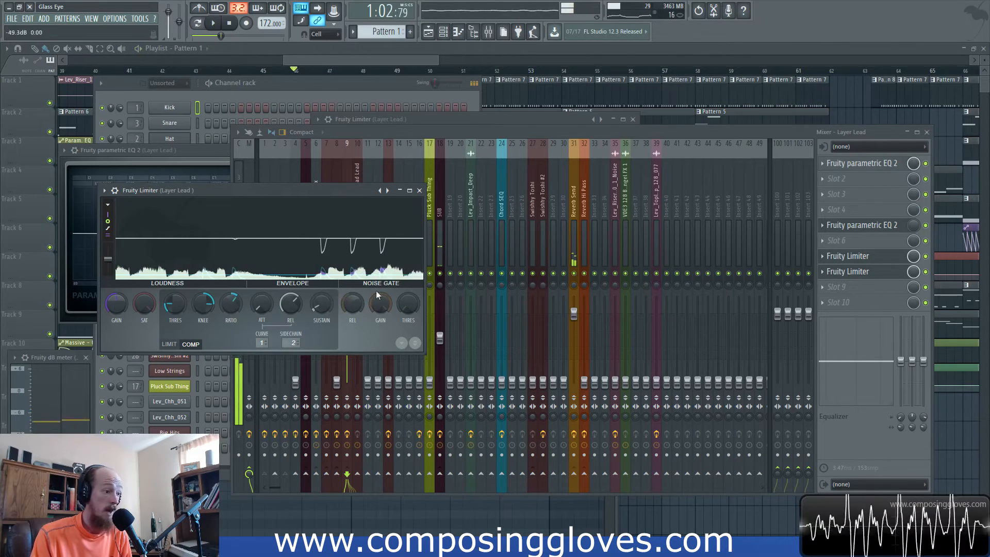
pyautogui.moveTo(304, 196); pyautogui.dragTo(634, 165)
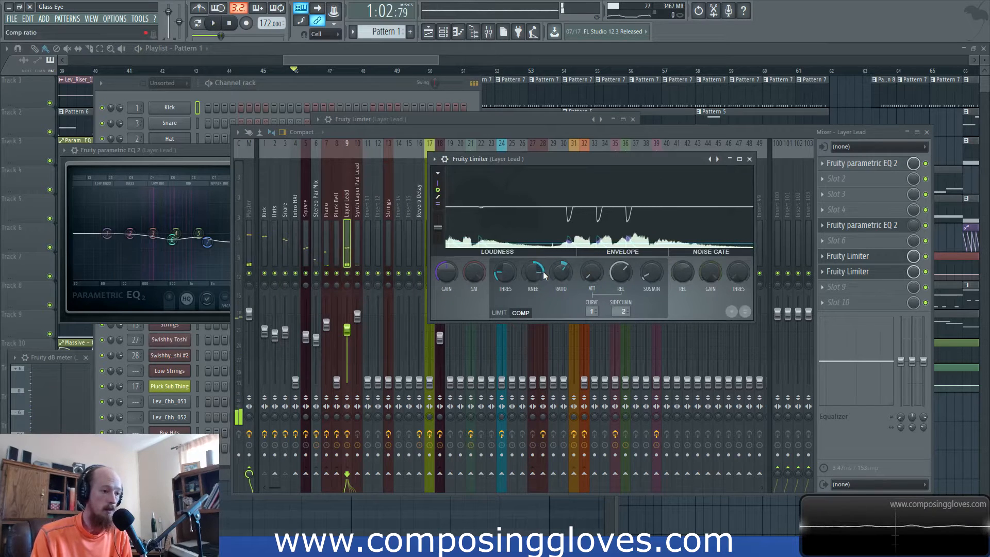
pyautogui.press('space')
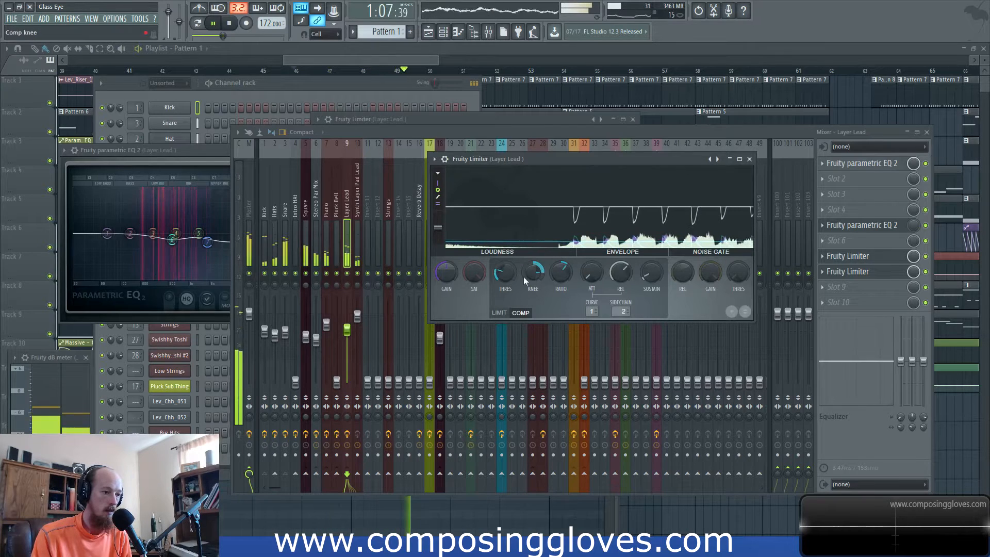
# Fine-tune the Piano and Layer Lead faders during playback, muting Layer Lead briefly to compare, and bring Layer Lead to about -6.4 dB
pyautogui.click(453, 131)
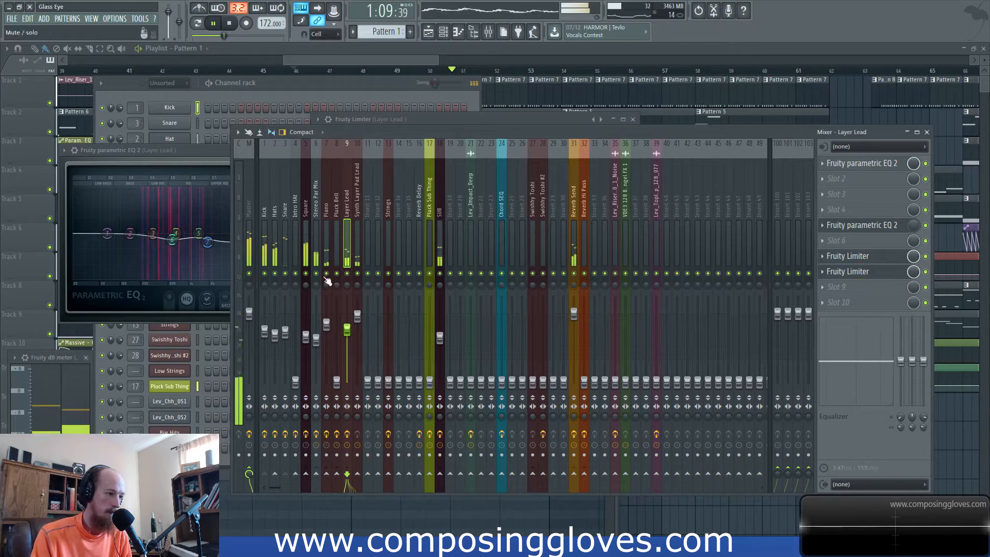
pyautogui.click(326, 325)
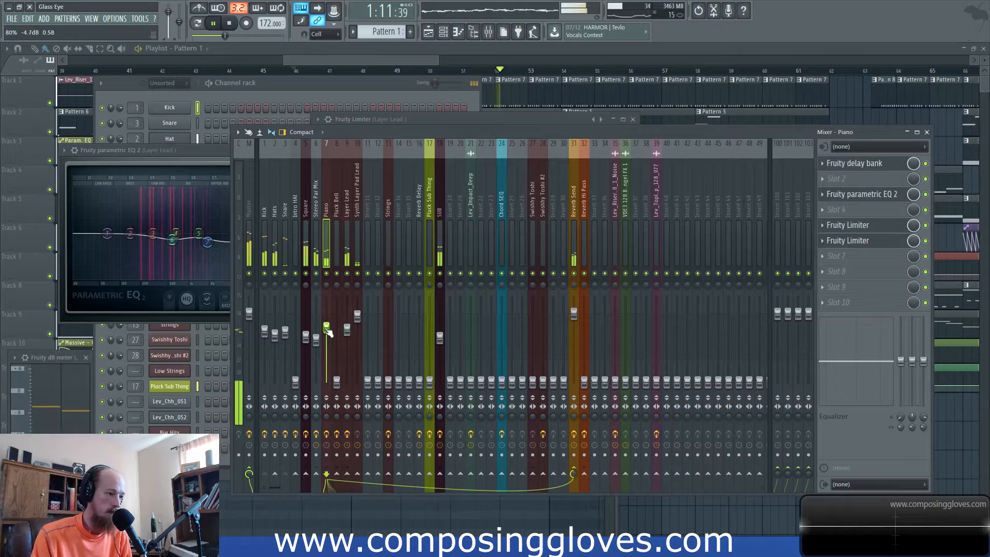
pyautogui.click(347, 328)
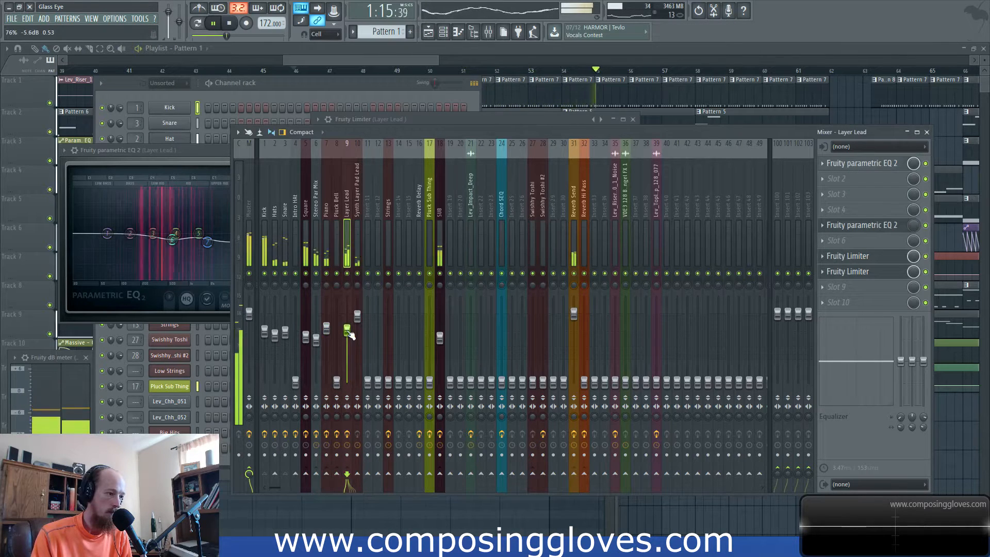
pyautogui.click(347, 274)
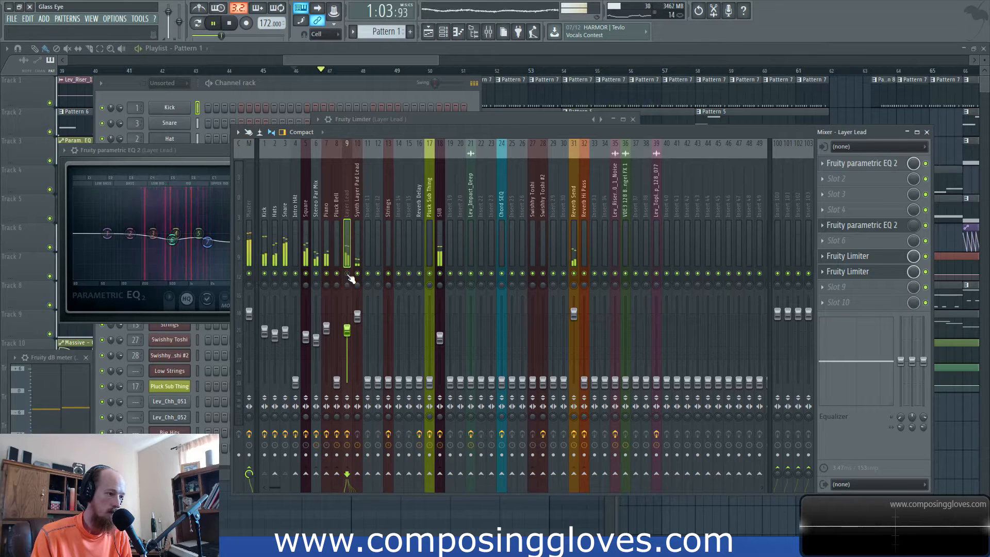
pyautogui.click(330, 329)
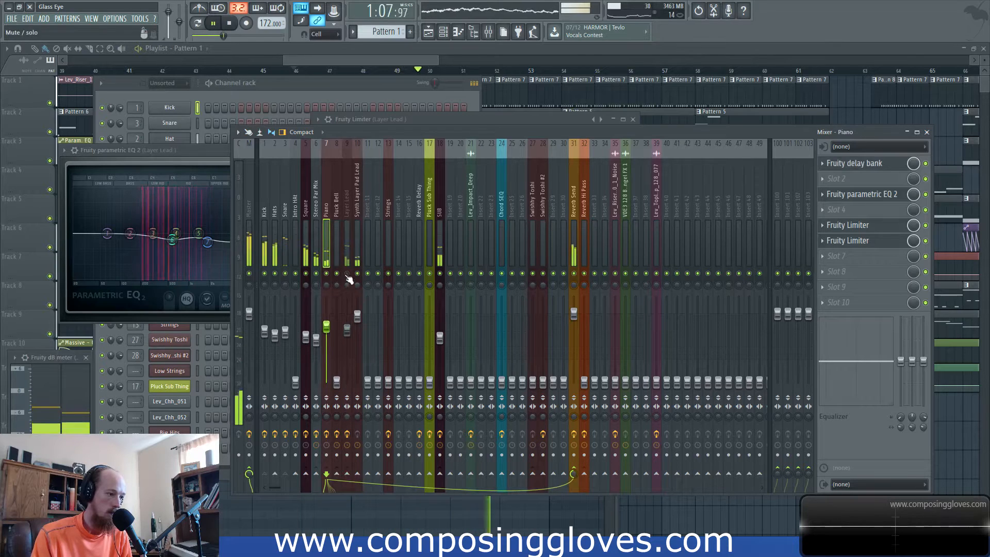
pyautogui.click(349, 330)
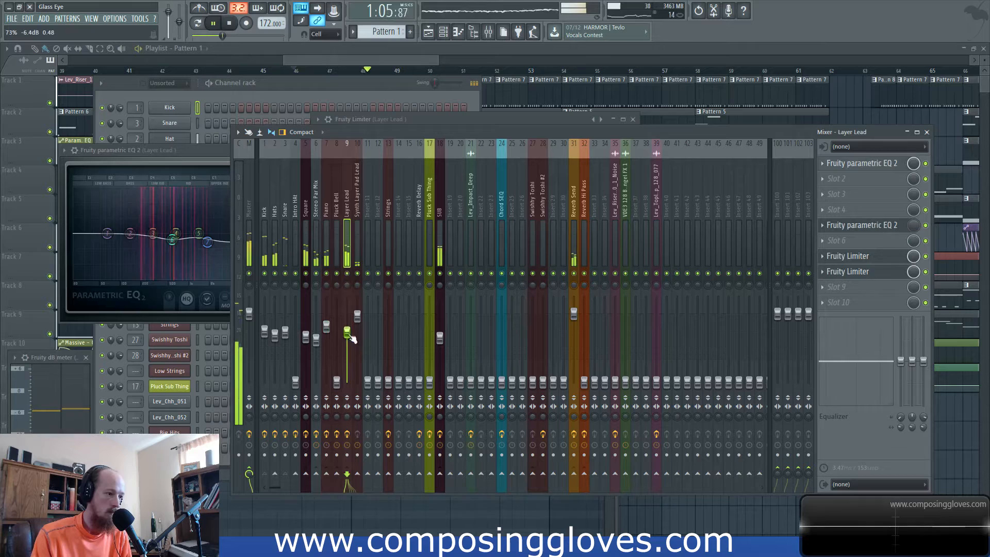
pyautogui.moveTo(349, 334); pyautogui.dragTo(349, 333)
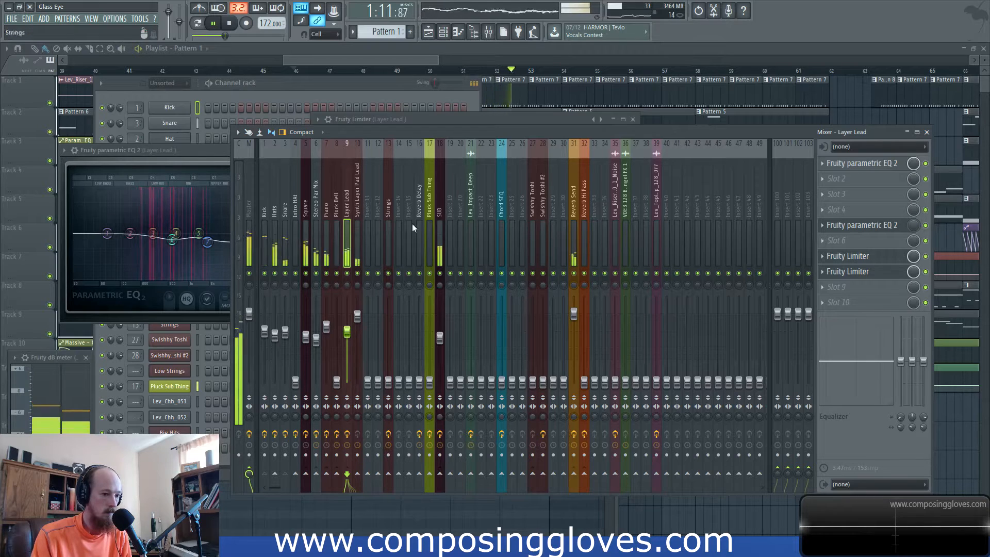
# Check Layer Lead's two parametric EQs, replay the section from bar 46, and lower the Layer Lead fader to about -6.9 dB
pyautogui.click(876, 164)
pyautogui.click(879, 227)
pyautogui.click(879, 227)
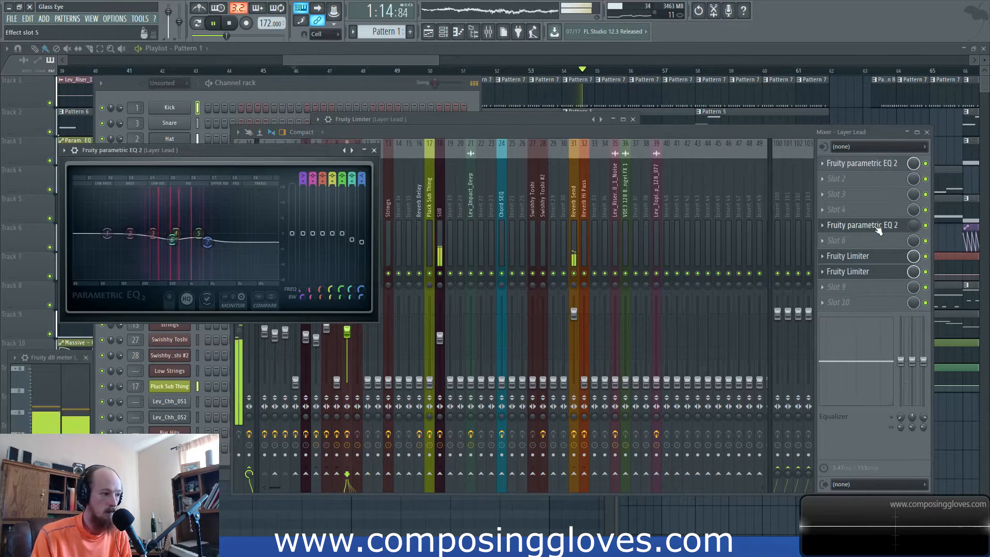
pyautogui.click(416, 61)
pyautogui.press('space')
pyautogui.press('space')
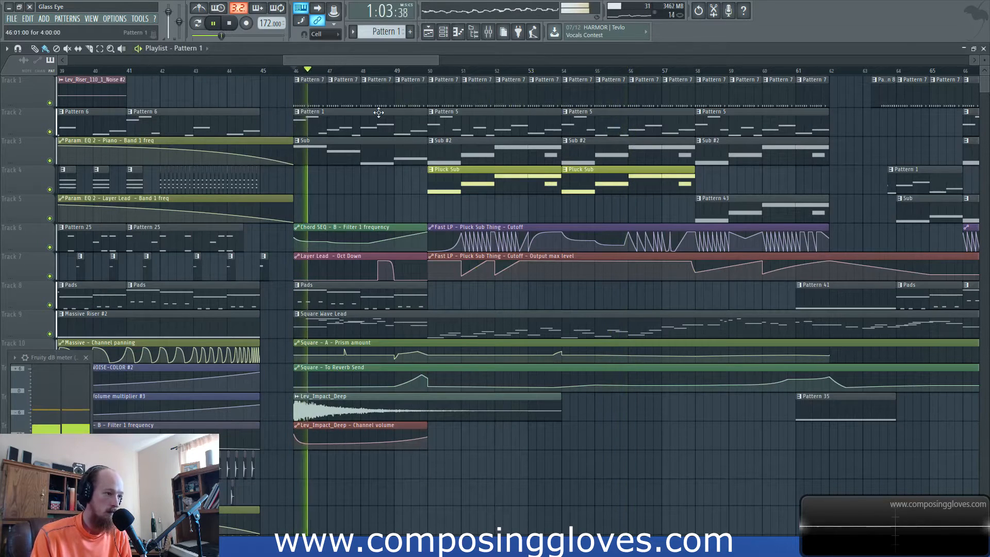
pyautogui.click(489, 33)
pyautogui.moveTo(350, 334); pyautogui.dragTo(350, 338)
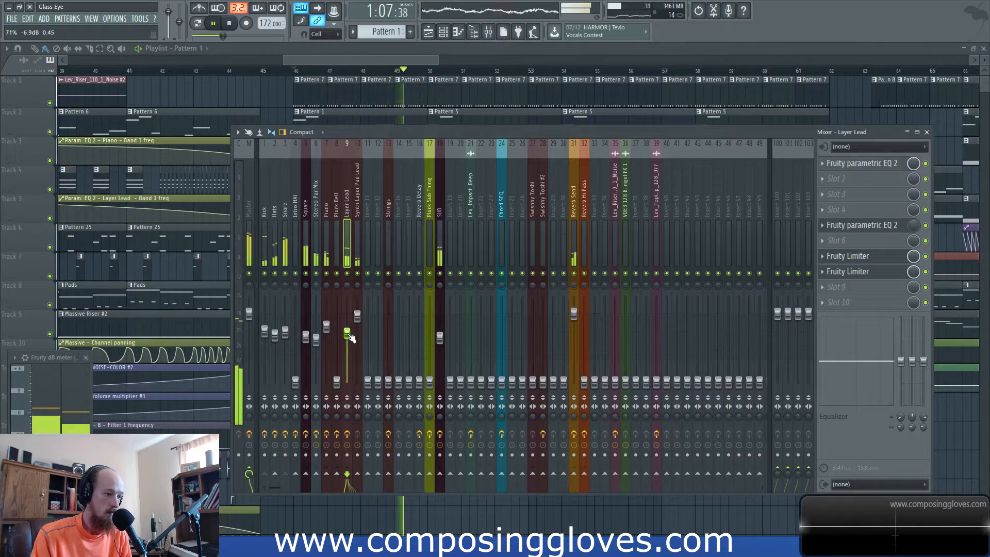
pyautogui.press('space')
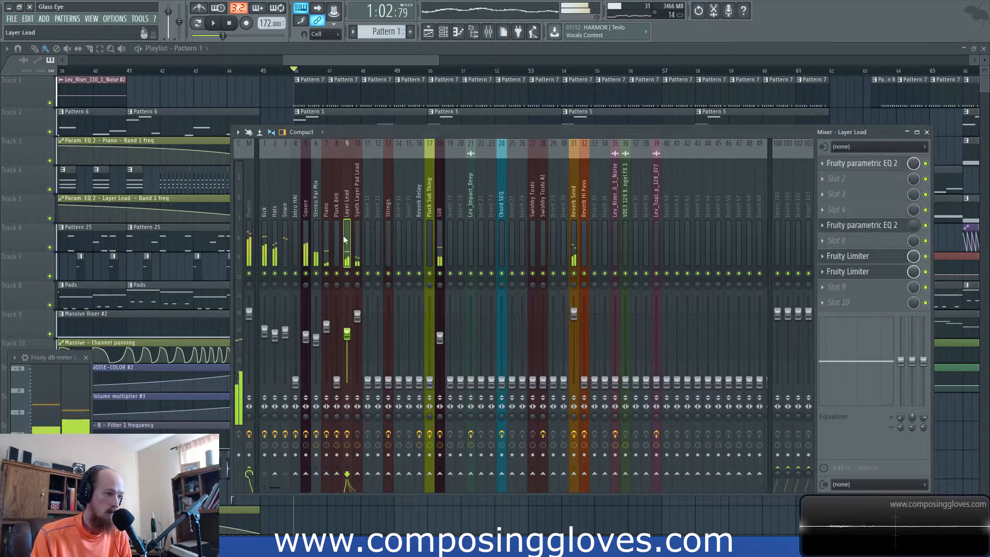
# Load Fruity Stereo Shaper into Layer Lead's slot 3, apply its Stereoize preset, and move its window over the mixer
pyautogui.click(396, 61)
pyautogui.scroll(-3, 396, 62)
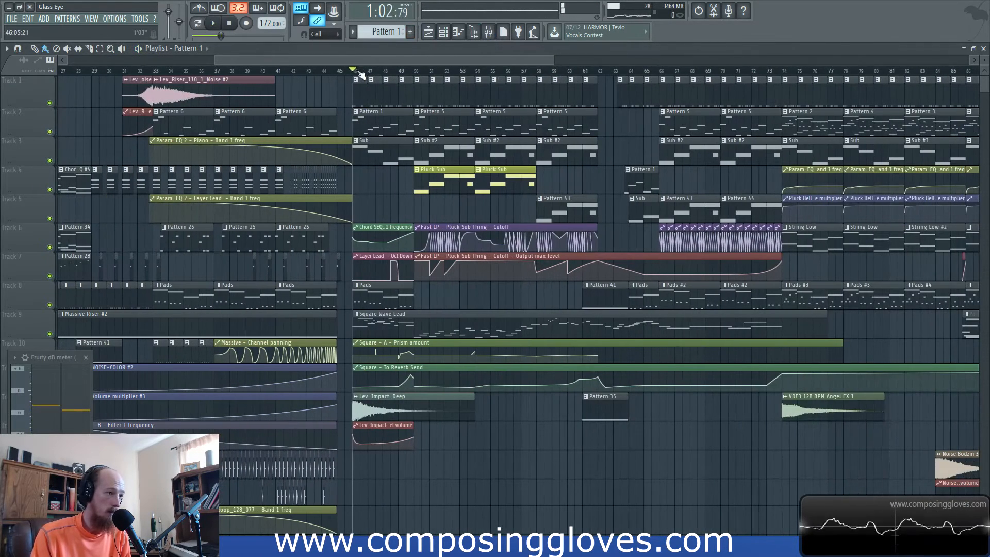
pyautogui.click(487, 35)
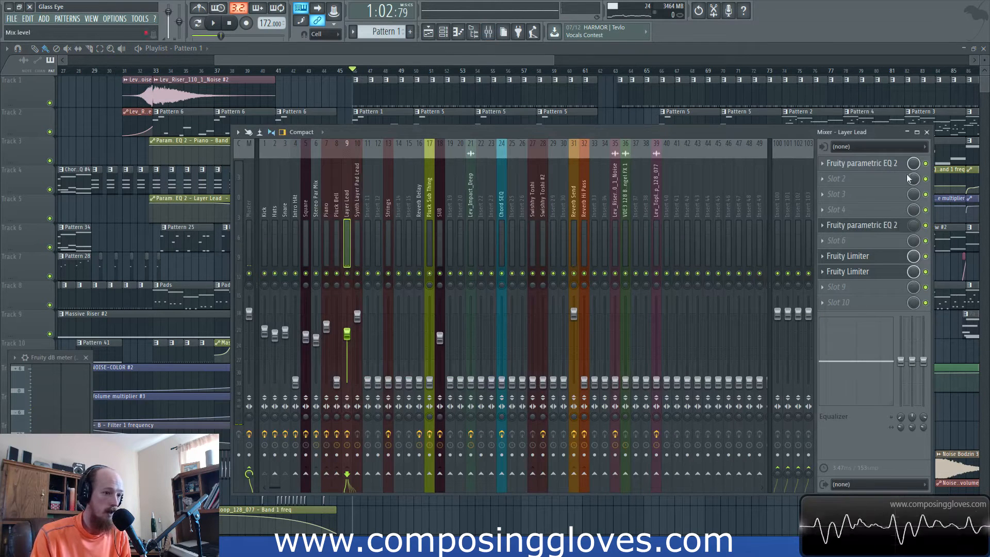
pyautogui.click(833, 193)
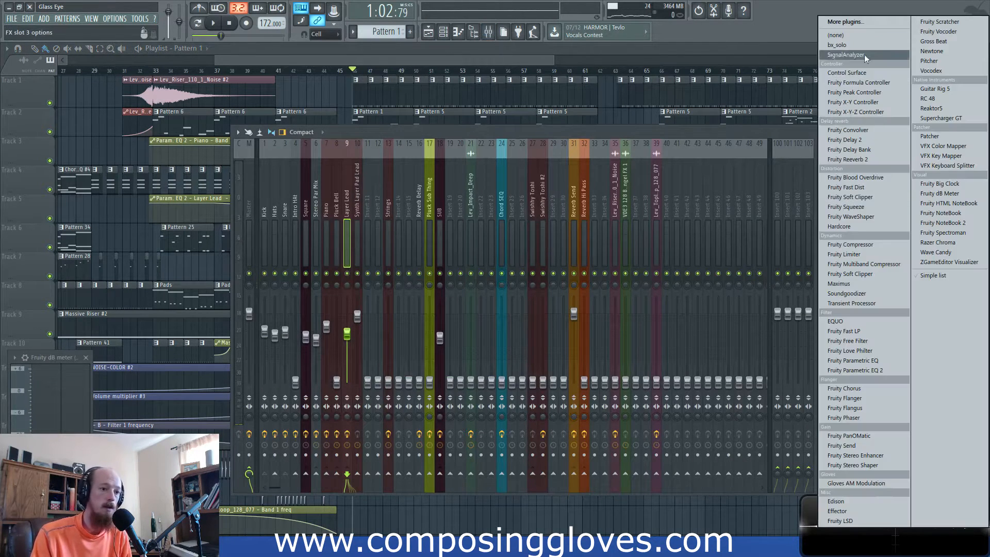
pyautogui.click(883, 466)
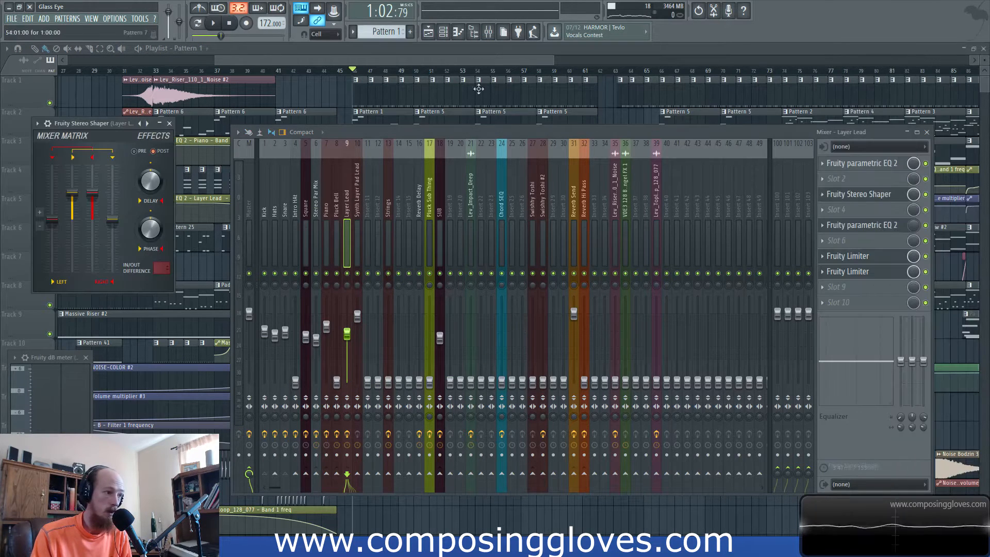
pyautogui.click(148, 123)
pyautogui.moveTo(175, 138)
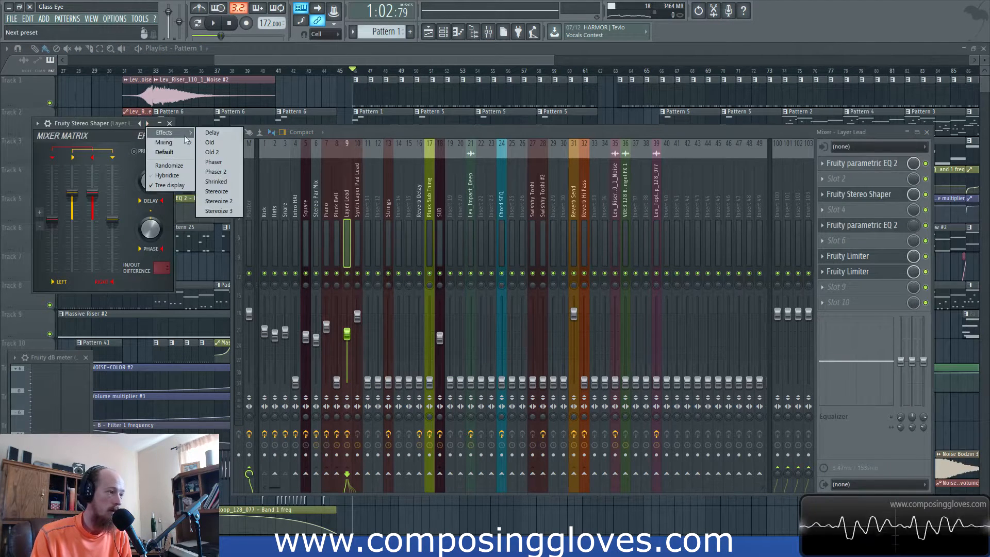
pyautogui.click(216, 191)
pyautogui.moveTo(121, 123); pyautogui.dragTo(652, 202)
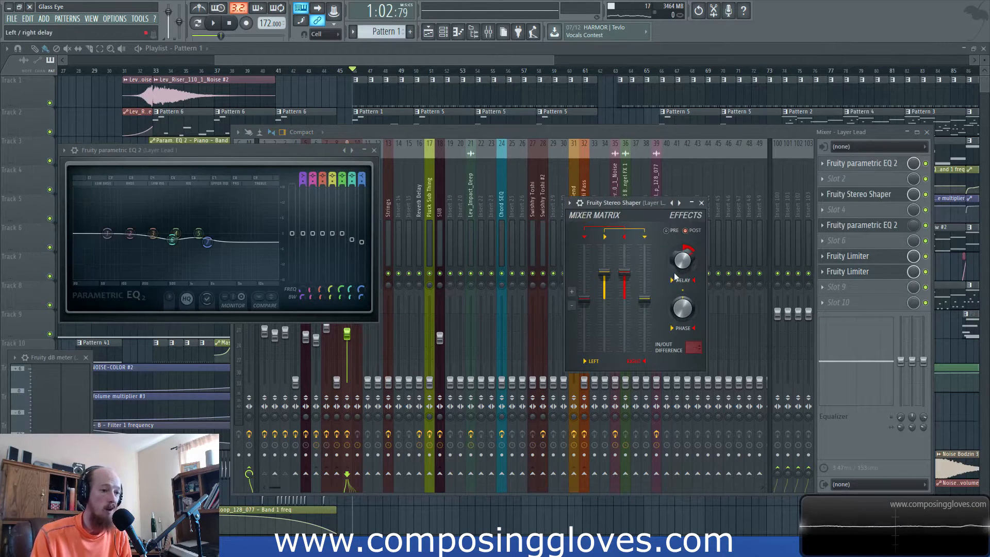
# Play the section from bar 46 and select bars 46 through 49 in the playlist as the loop range
pyautogui.click(394, 59)
pyautogui.scroll(4, 372, 93)
pyautogui.moveTo(382, 115); pyautogui.dragTo(444, 113)
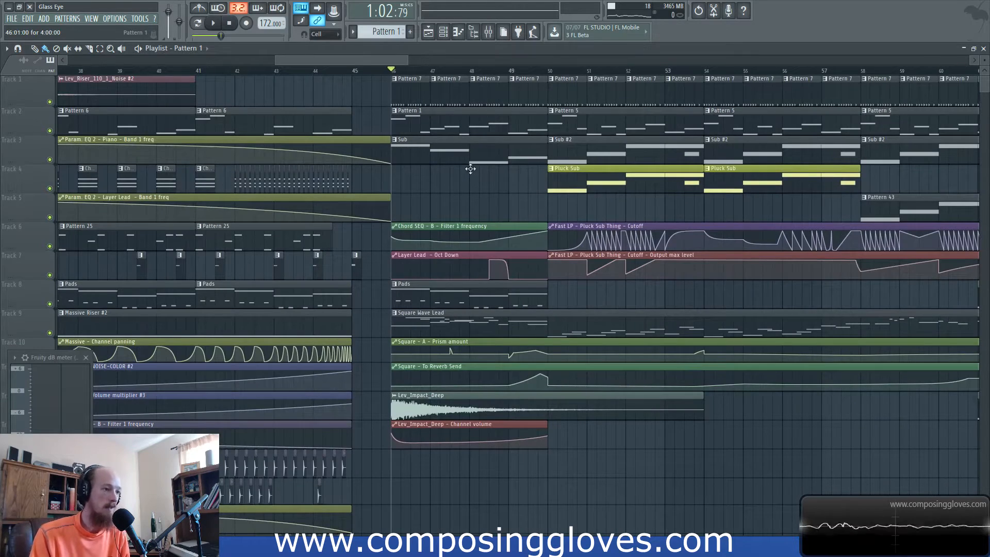
pyautogui.scroll(-4, 470, 157)
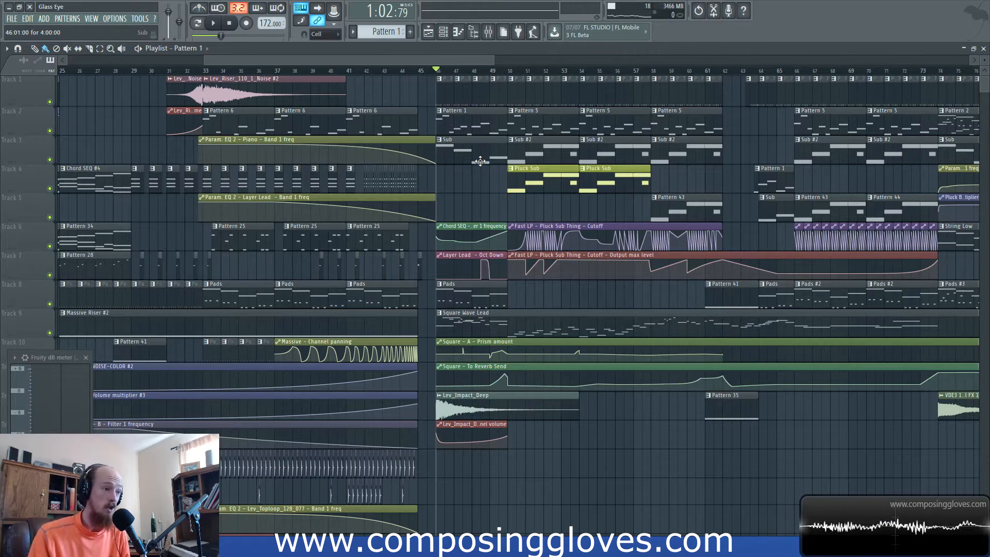
pyautogui.scroll(3, 475, 62)
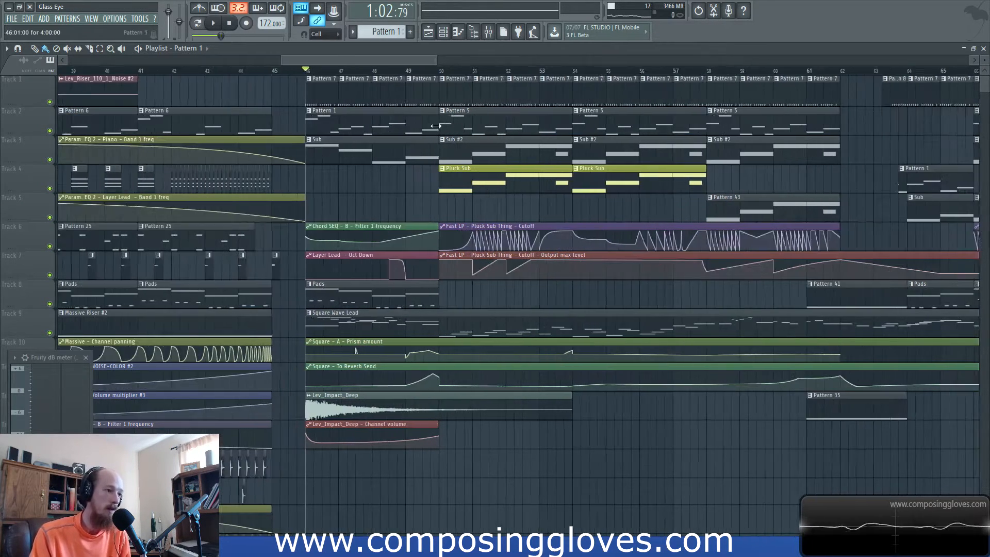
pyautogui.press('space')
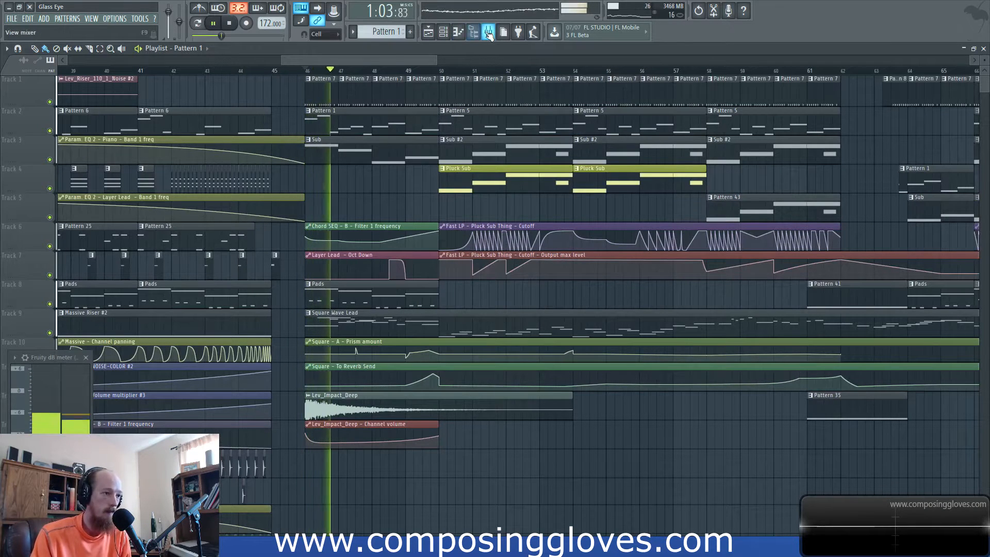
pyautogui.press('F9')
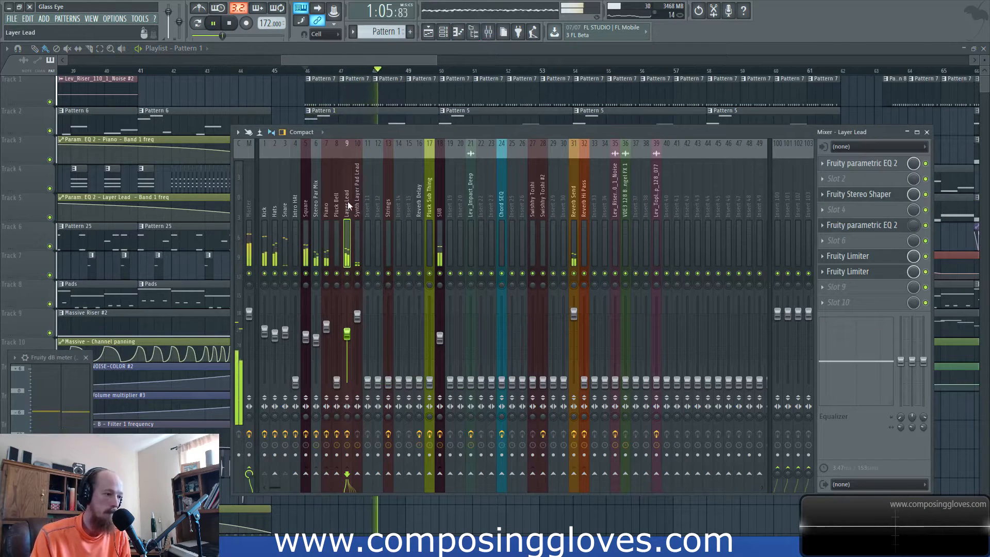
pyautogui.press('F9')
pyautogui.moveTo(368, 61); pyautogui.dragTo(457, 84)
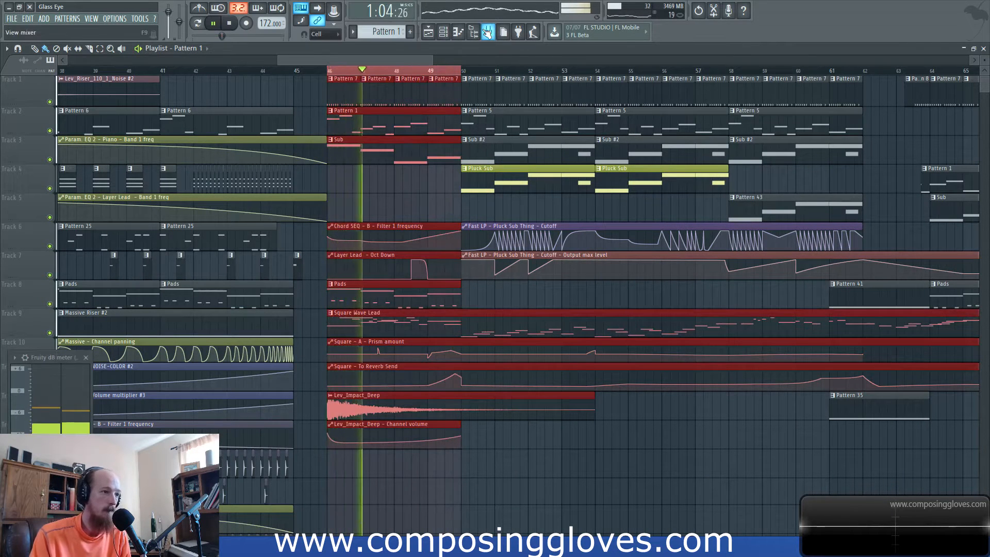
# Create an automation clip for the Hats mixer track's panning over the looped bars 46 to 49
pyautogui.press('F9')
pyautogui.click(280, 249)
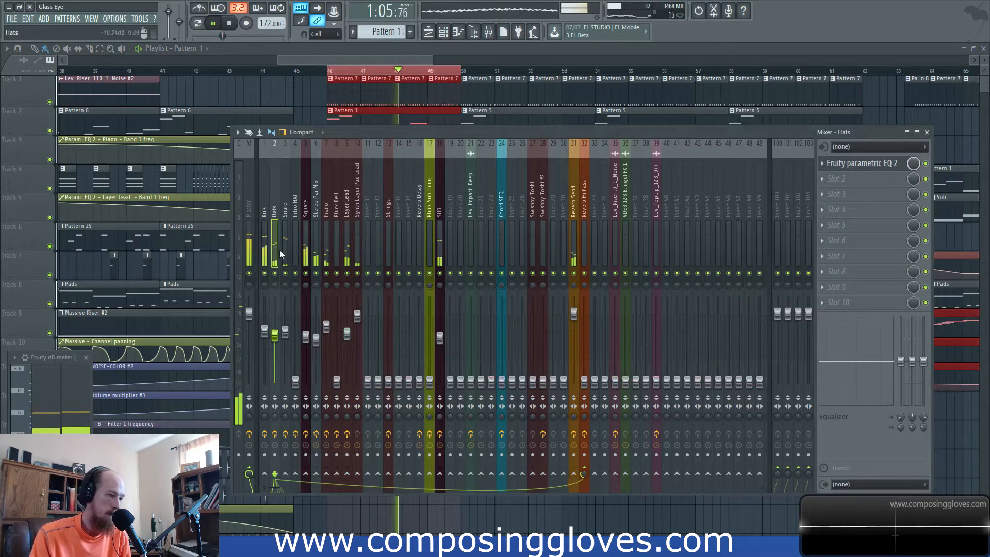
pyautogui.rightClick(277, 286)
pyautogui.click(325, 353)
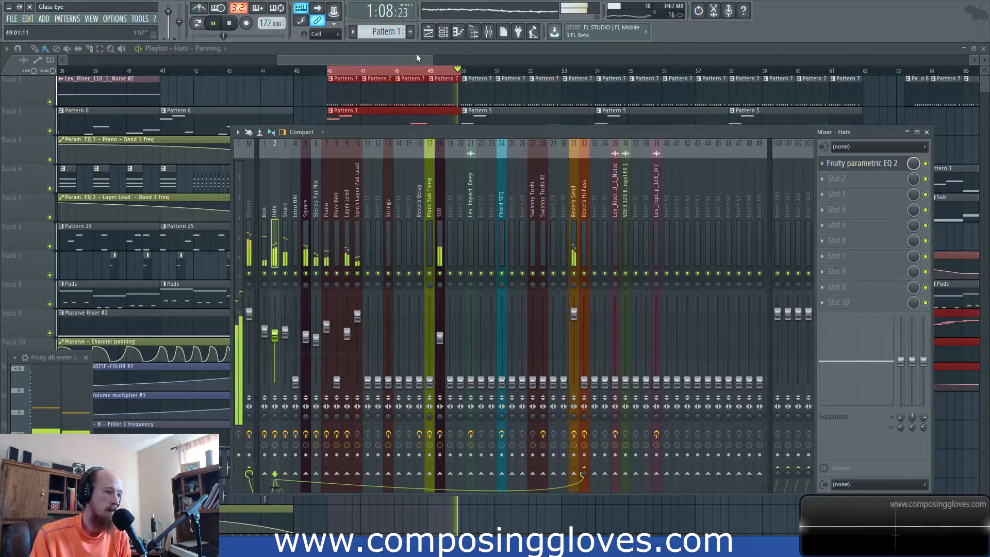
# Shape the Hats panning automation in bars 46 to 49 with points alternating gently above and below centre
pyautogui.click(400, 59)
pyautogui.scroll(4, 369, 212)
pyautogui.rightClick(308, 192)
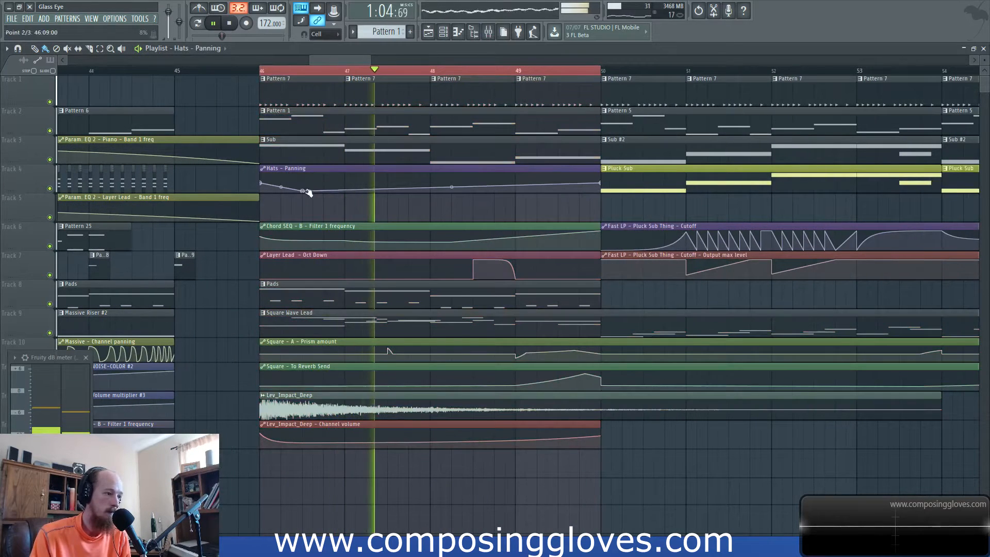
pyautogui.moveTo(306, 193); pyautogui.dragTo(306, 187)
pyautogui.rightClick(344, 181)
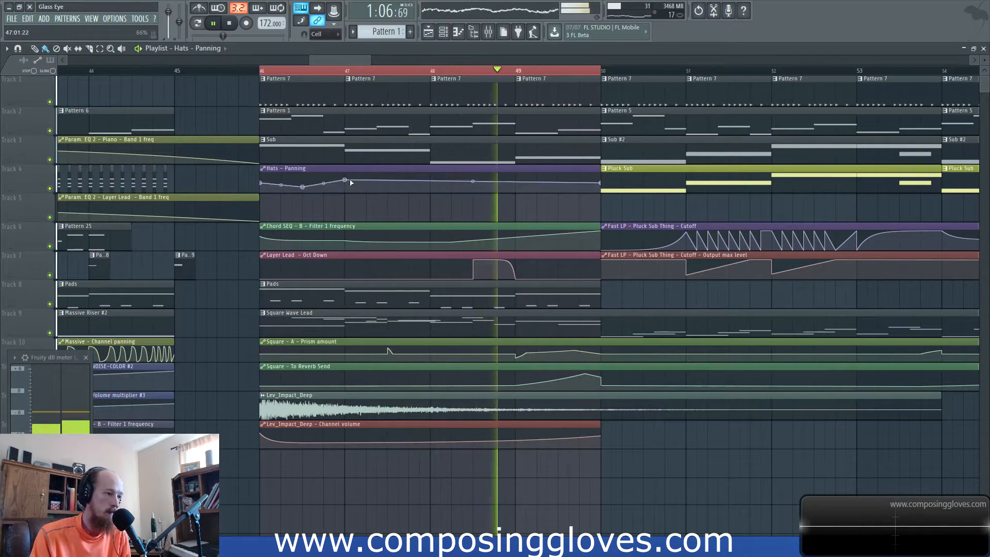
pyautogui.rightClick(408, 184)
pyautogui.rightClick(433, 178)
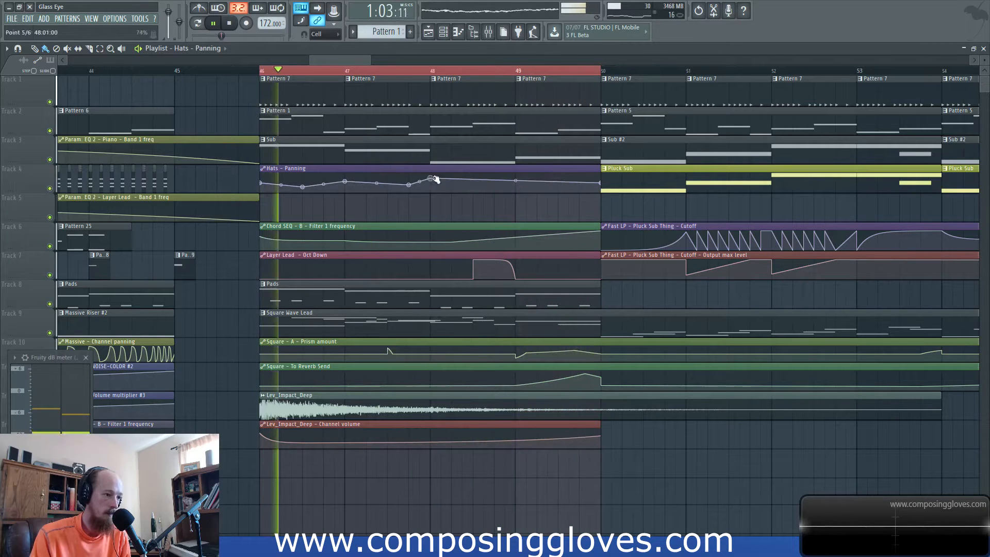
pyautogui.rightClick(486, 186)
pyautogui.rightClick(562, 181)
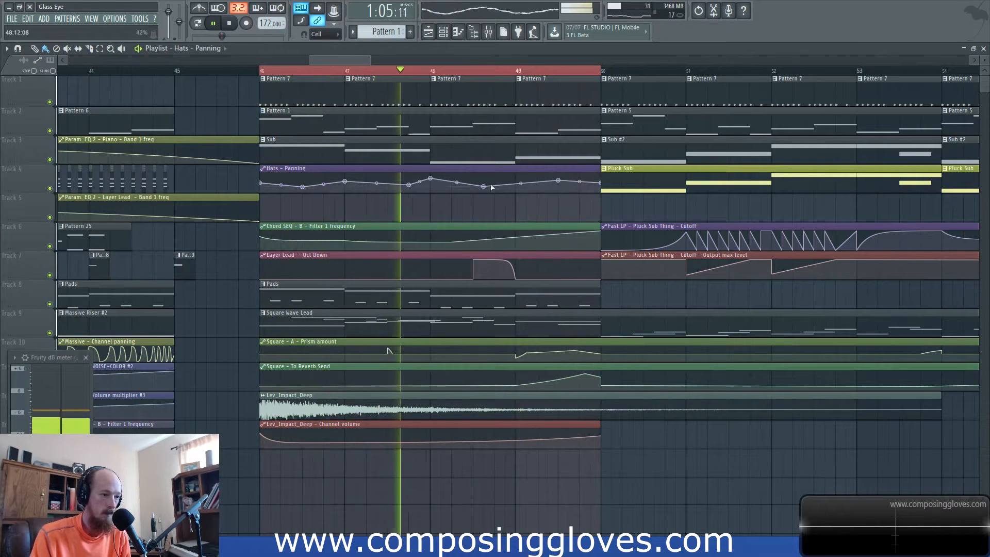
pyautogui.moveTo(484, 187); pyautogui.dragTo(494, 187)
pyautogui.moveTo(408, 184); pyautogui.dragTo(387, 184)
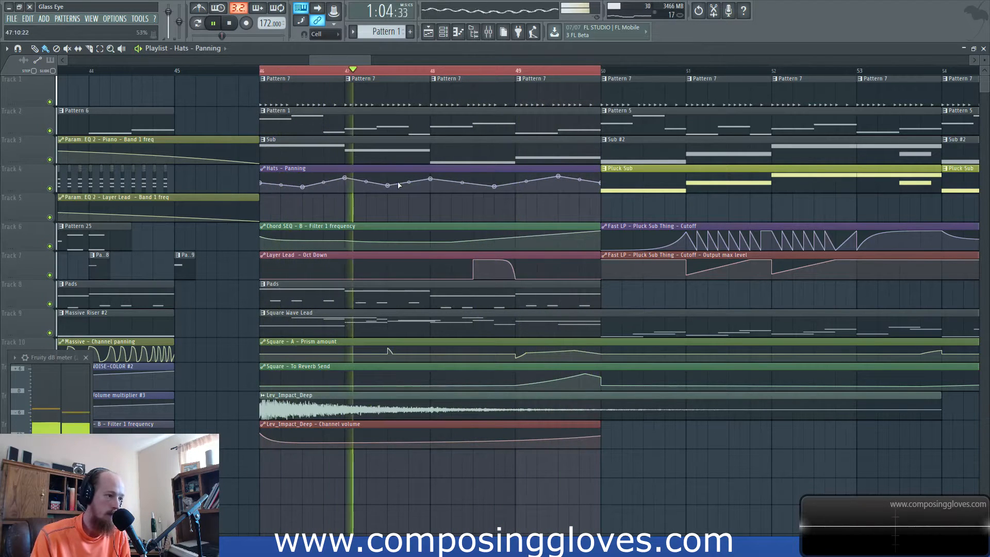
# Slightly boost band 6 in the Square track's slot 1 Fruity parametric EQ 2, close that EQ, and nudge Square's panning
pyautogui.click(487, 33)
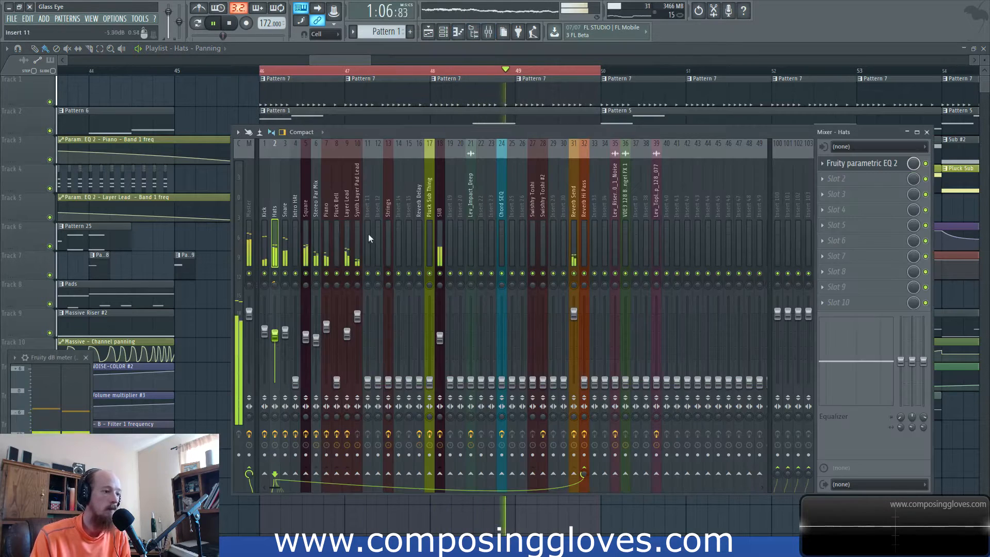
pyautogui.click(282, 207)
pyautogui.click(298, 207)
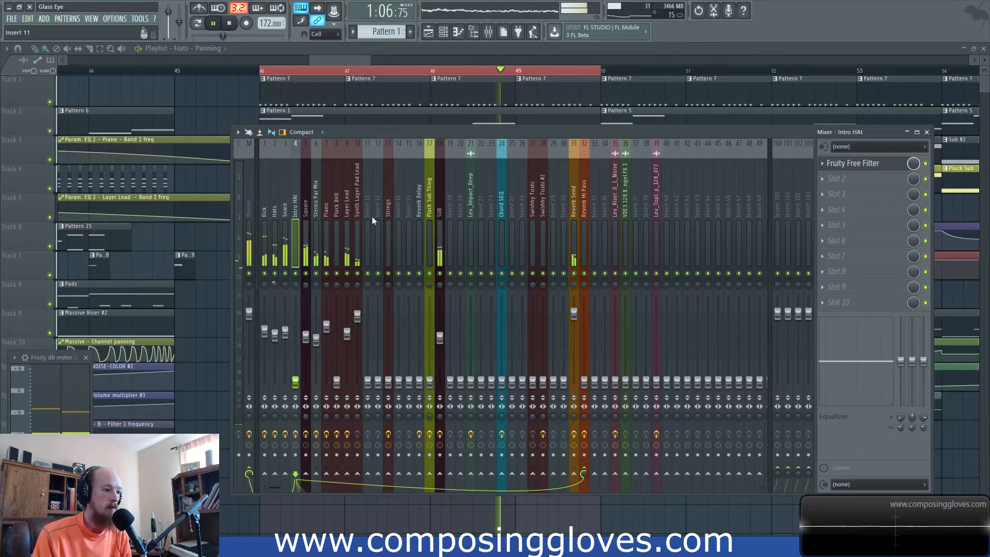
pyautogui.click(306, 215)
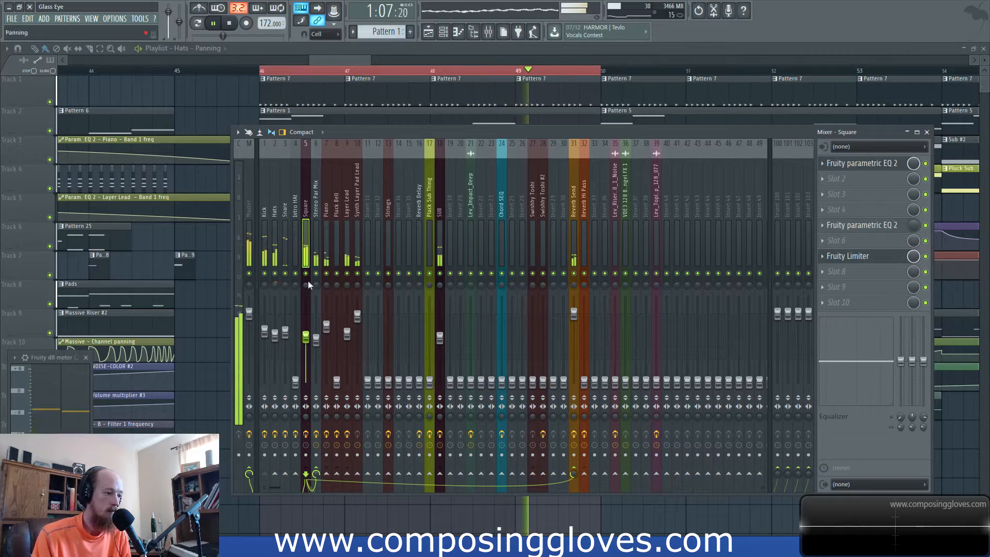
pyautogui.keyDown('ctrl'); pyautogui.keyDown('shift'); pyautogui.click(315, 260); pyautogui.keyUp('shift'); pyautogui.keyUp('ctrl')
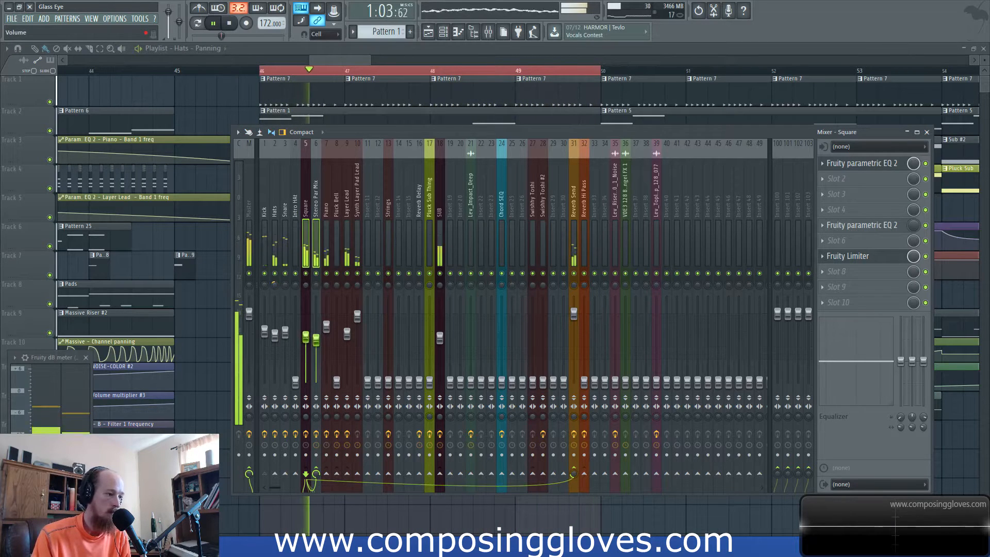
pyautogui.doubleClick(865, 229)
pyautogui.click(864, 228)
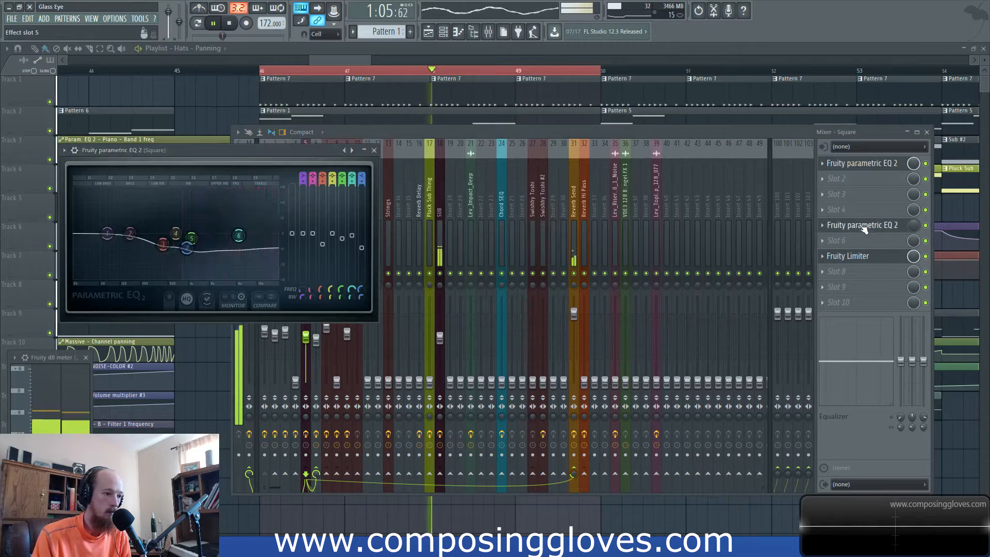
pyautogui.click(862, 163)
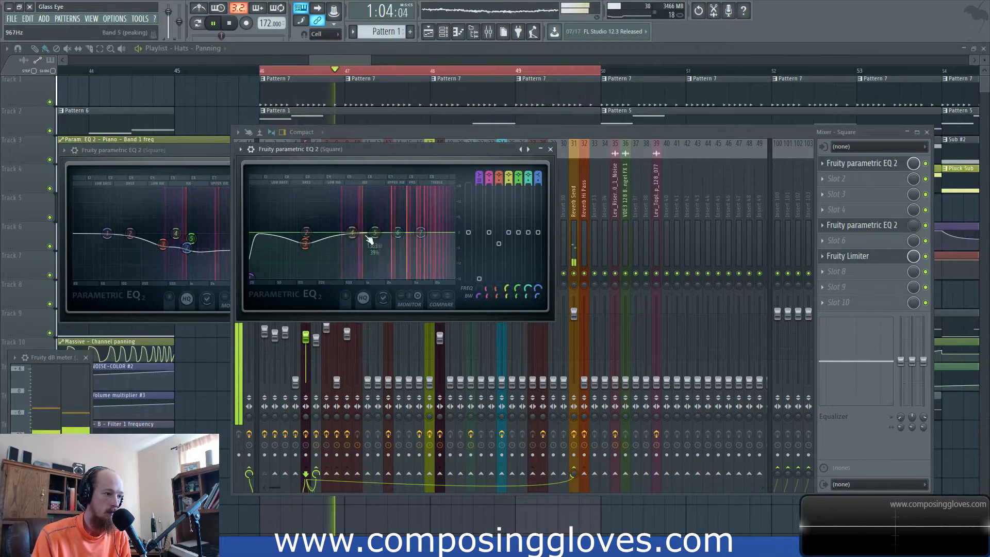
pyautogui.moveTo(421, 232); pyautogui.dragTo(389, 230)
pyautogui.scroll(3, 381, 227)
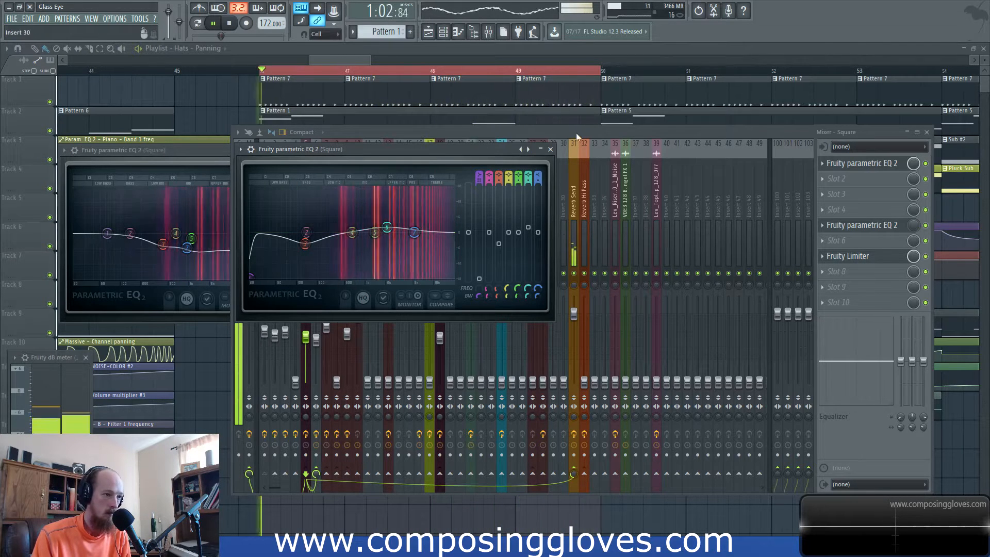
pyautogui.click(550, 149)
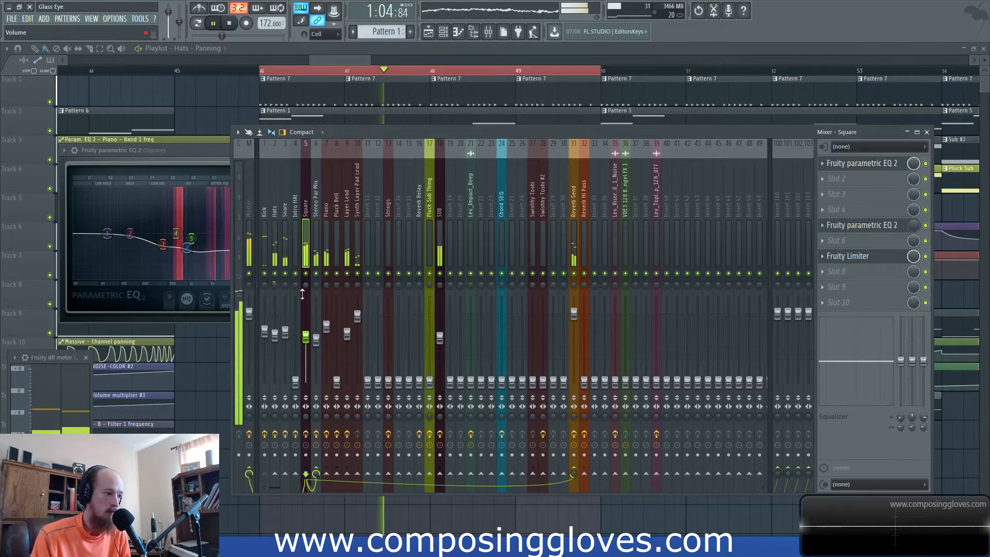
pyautogui.moveTo(304, 286)
pyautogui.mouseDown()
pyautogui.moveTo(305, 276)
pyautogui.moveTo(305, 286)
pyautogui.mouseUp()
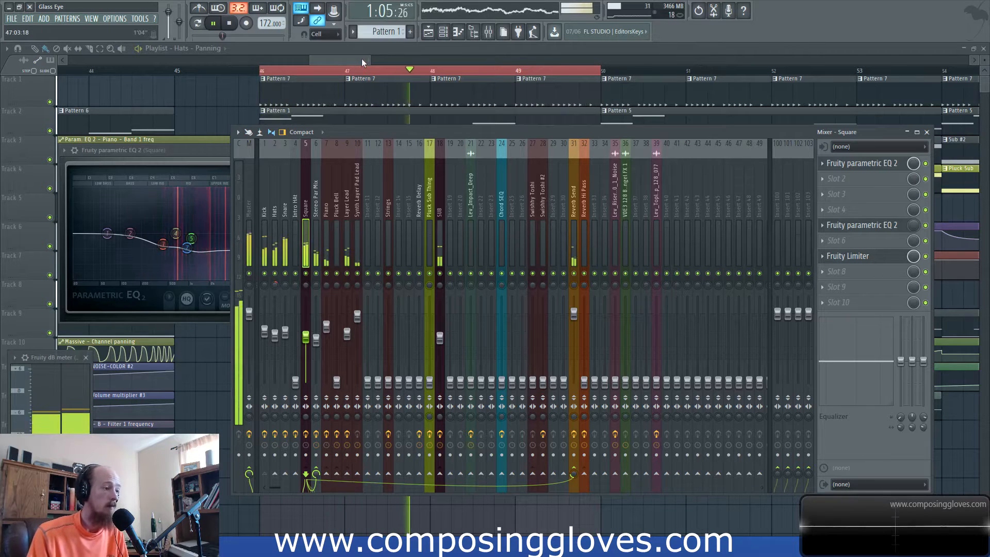
# Set the Stereo Par Mix fader to about -8.9 dB and select the Piano track
pyautogui.click(284, 219)
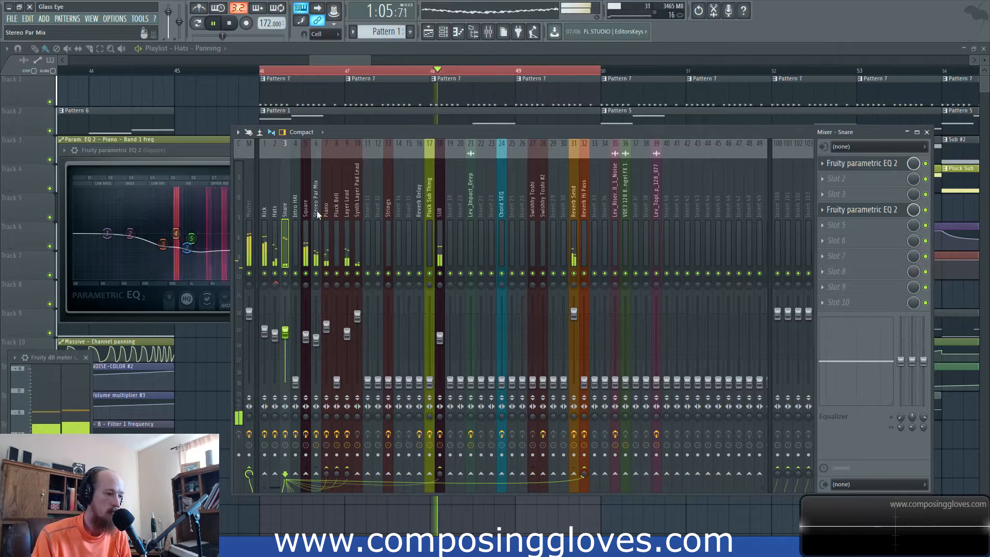
pyautogui.click(316, 337)
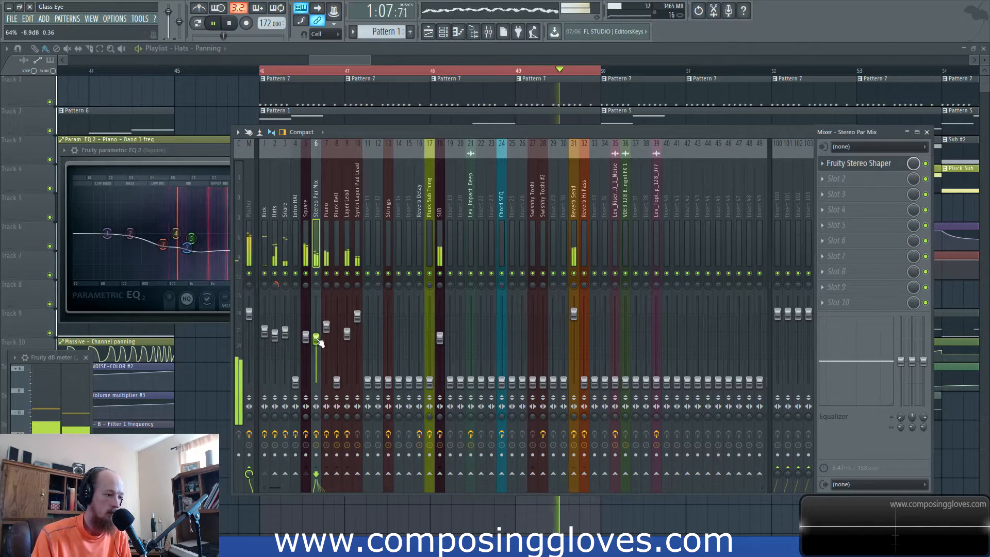
pyautogui.click(326, 217)
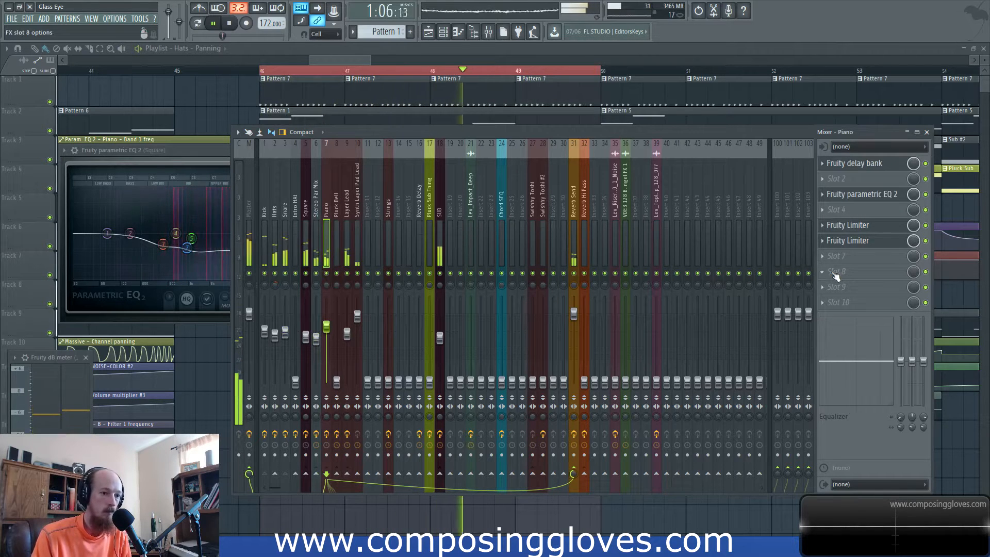
# Add a Fruity Stereo Shaper to slot 8 of the Piano track, load an effects preset that offsets delay and phase, and close it
pyautogui.click(836, 272)
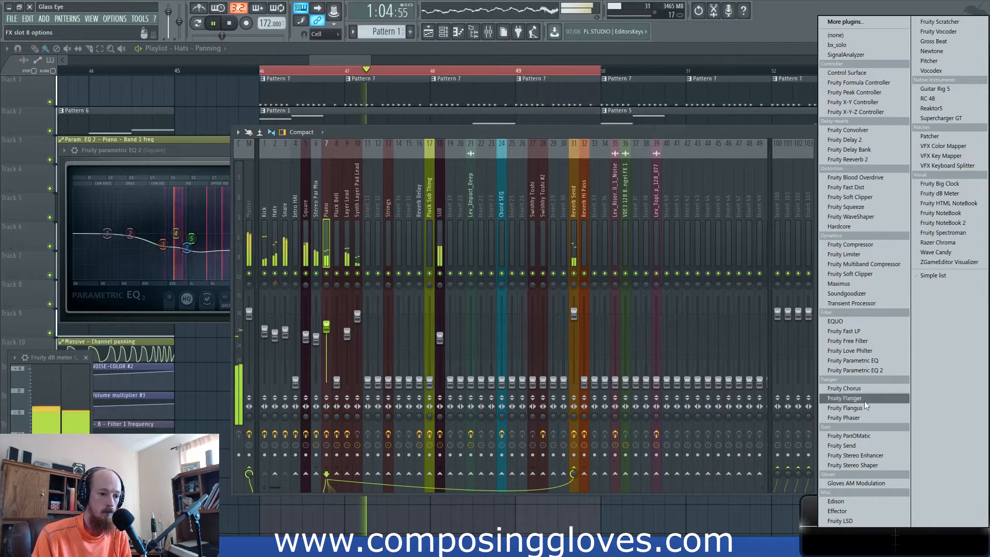
pyautogui.click(886, 463)
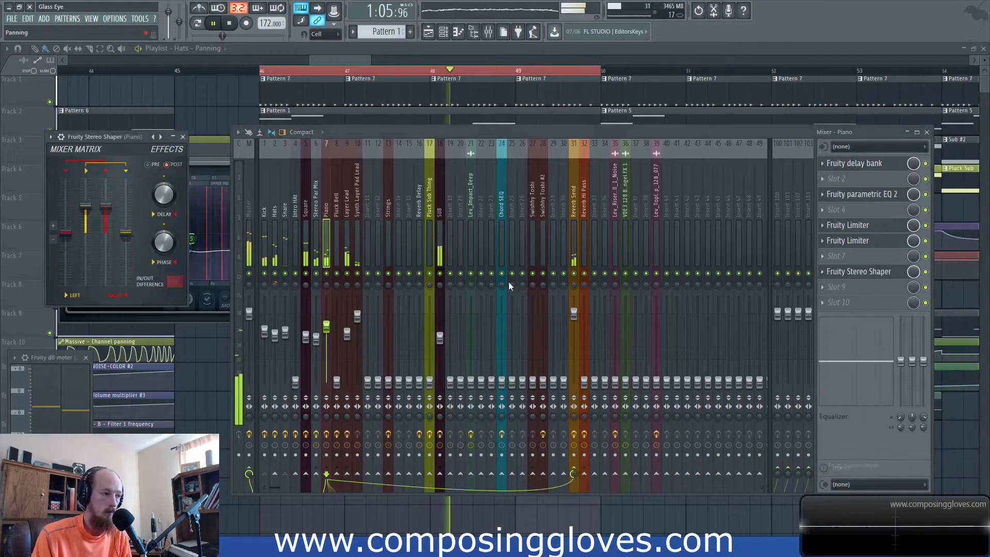
pyautogui.rightClick(163, 138)
pyautogui.moveTo(195, 148)
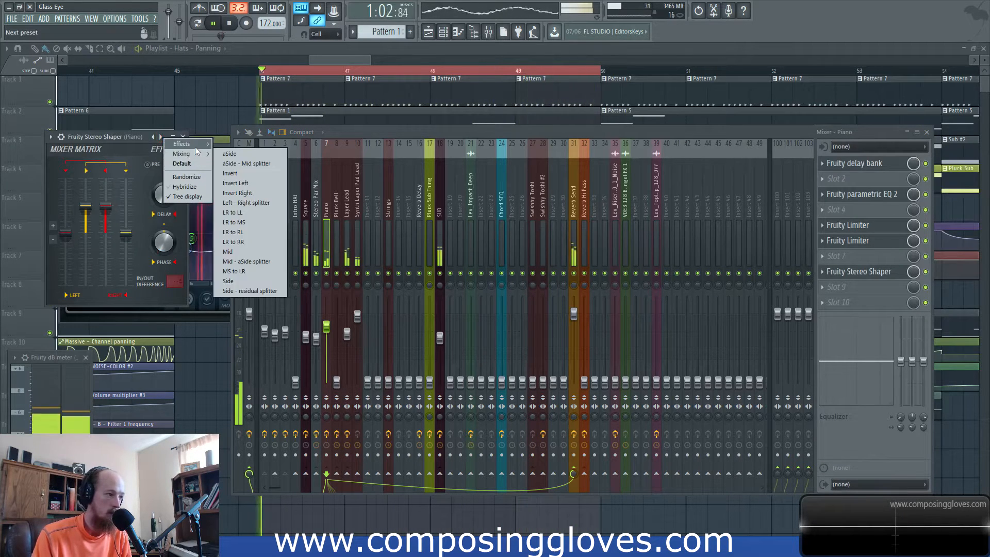
pyautogui.click(253, 223)
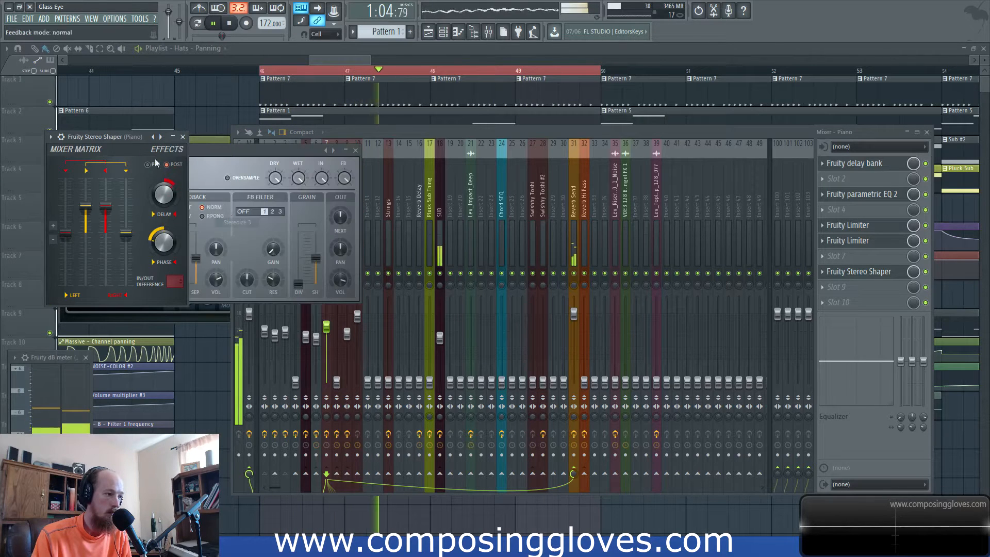
pyautogui.moveTo(129, 138); pyautogui.dragTo(459, 174)
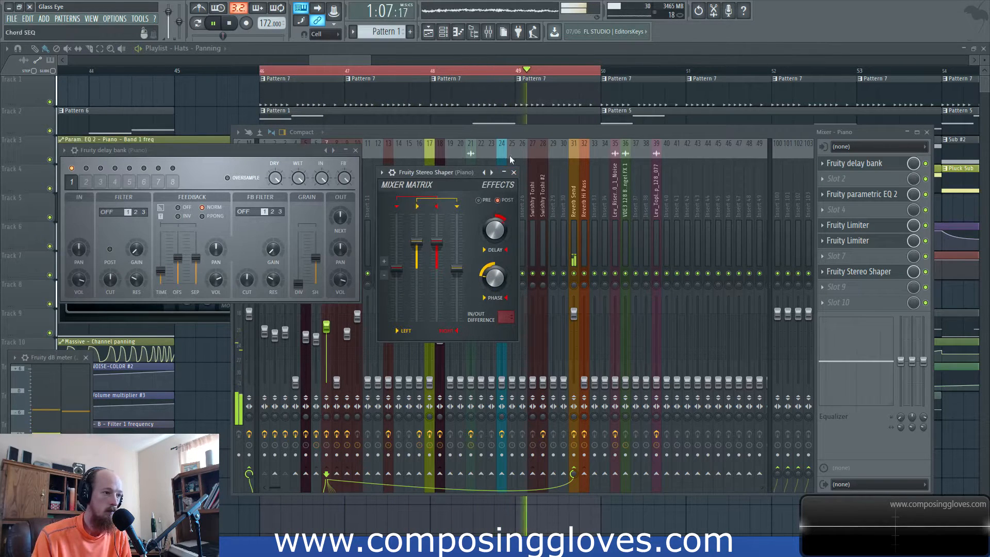
pyautogui.click(514, 172)
# Open the Pads clip in the looped section and check its Pluck Bell notes in the piano roll and channel rack
pyautogui.moveTo(354, 61); pyautogui.dragTo(350, 61)
pyautogui.click(488, 33)
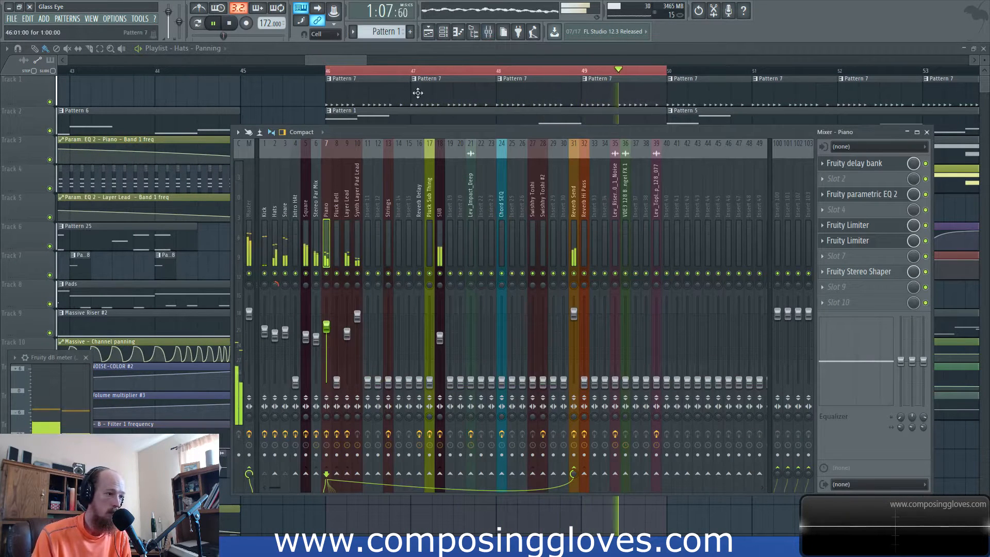
pyautogui.moveTo(354, 63); pyautogui.dragTo(353, 63)
pyautogui.doubleClick(464, 299)
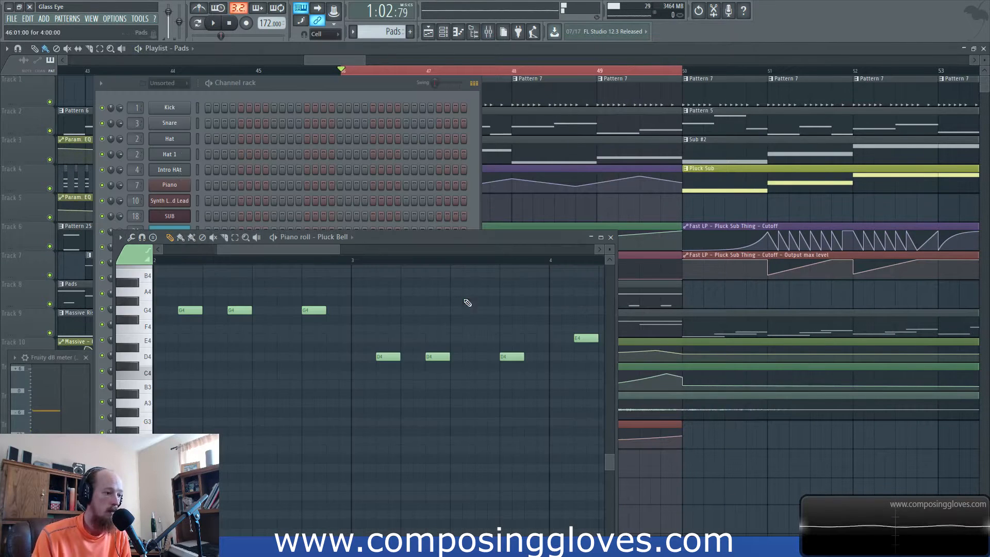
pyautogui.click(224, 103)
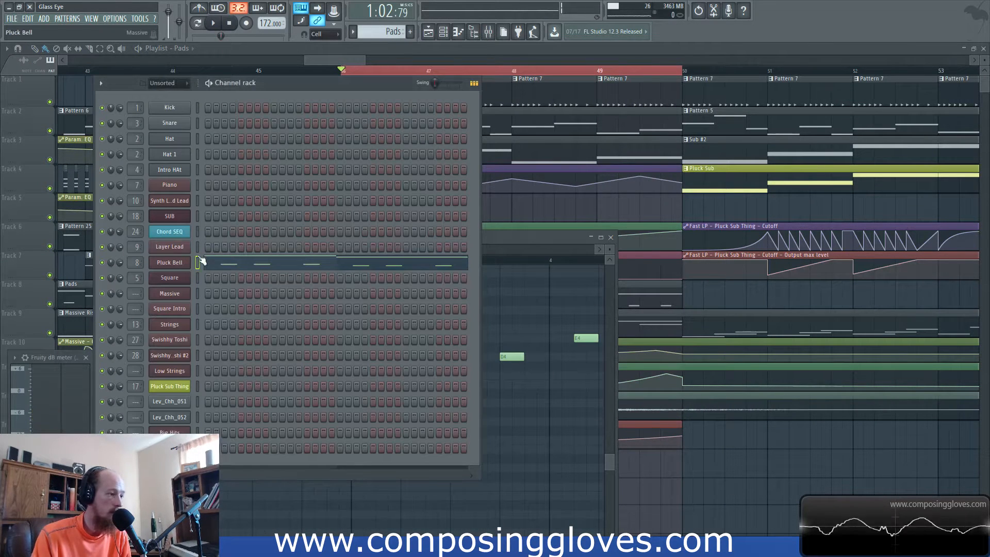
# Play the loop in the mixer, raise the Pluck Bell fader to about -5.5 dB and ease it down slightly
pyautogui.click(486, 32)
pyautogui.press('space')
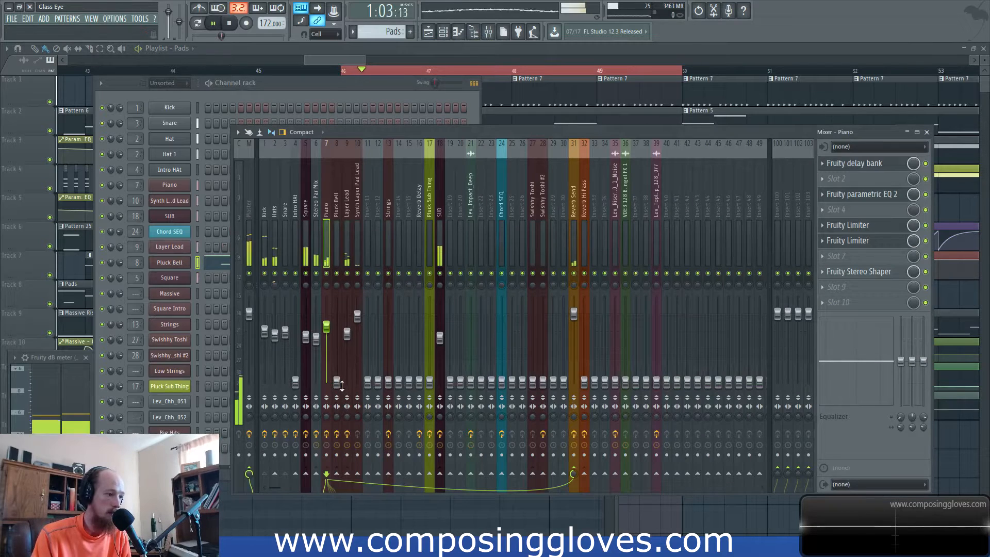
pyautogui.moveTo(340, 386); pyautogui.dragTo(341, 336)
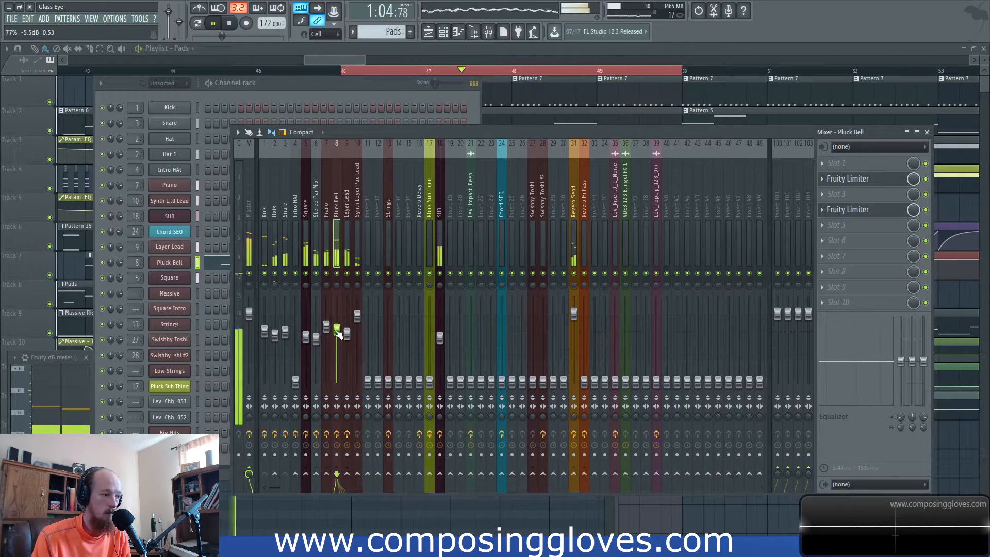
pyautogui.moveTo(337, 330); pyautogui.dragTo(337, 332)
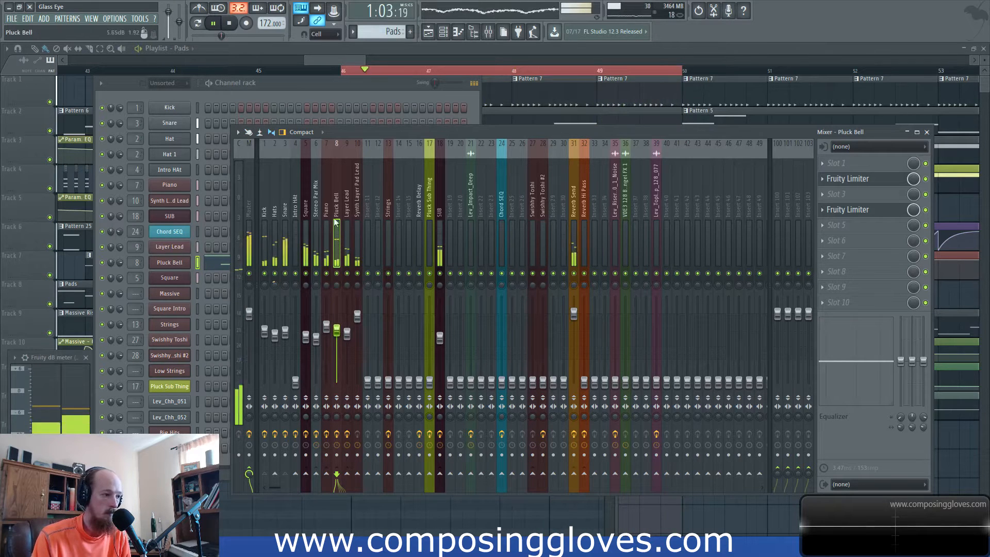
# Add a Fruity Parametric EQ 2 to slot 7 of Pluck Bell, dip band 5 slightly near 1500 Hz, and nudge the track's fader up
pyautogui.click(853, 255)
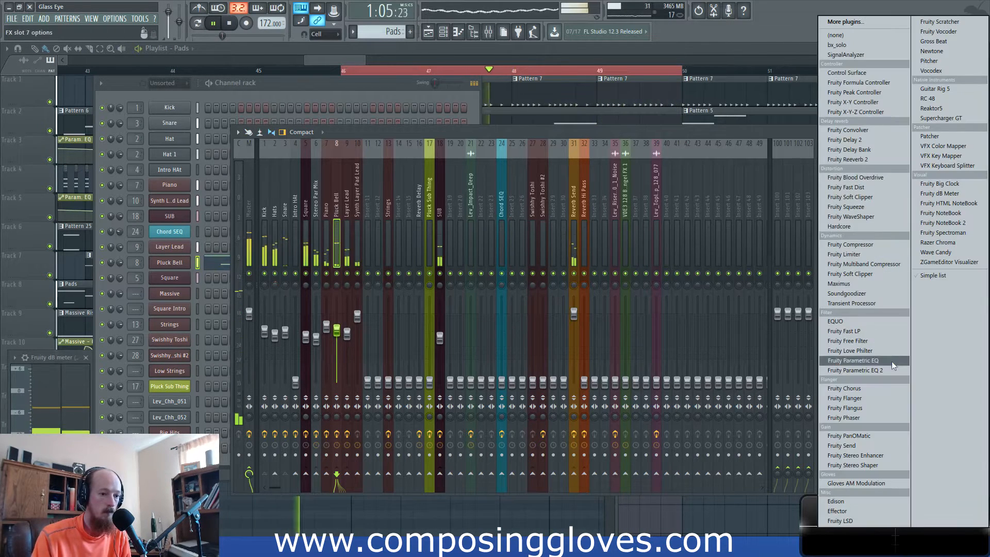
pyautogui.click(880, 368)
pyautogui.moveTo(198, 234); pyautogui.dragTo(199, 237)
pyautogui.moveTo(222, 234); pyautogui.dragTo(176, 234)
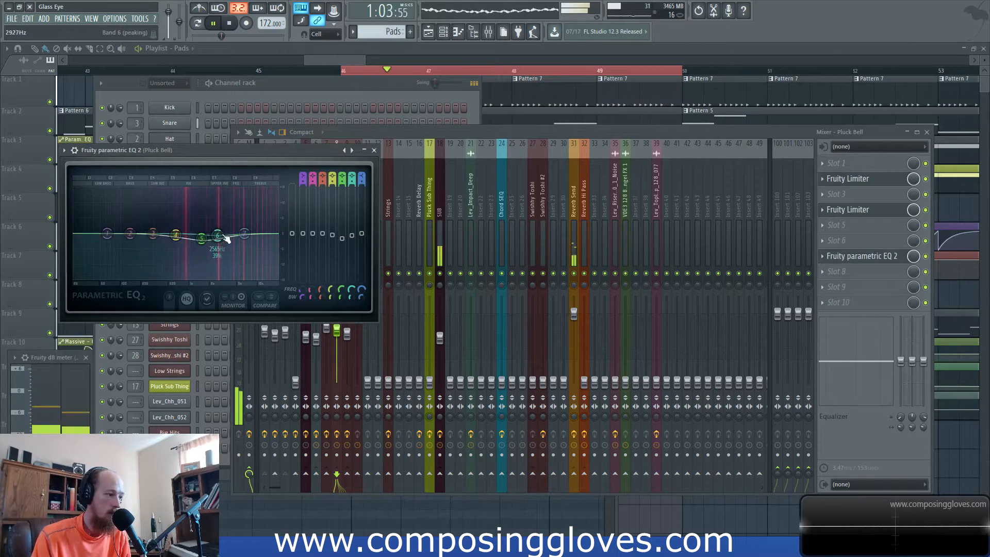
pyautogui.moveTo(245, 234); pyautogui.dragTo(243, 234)
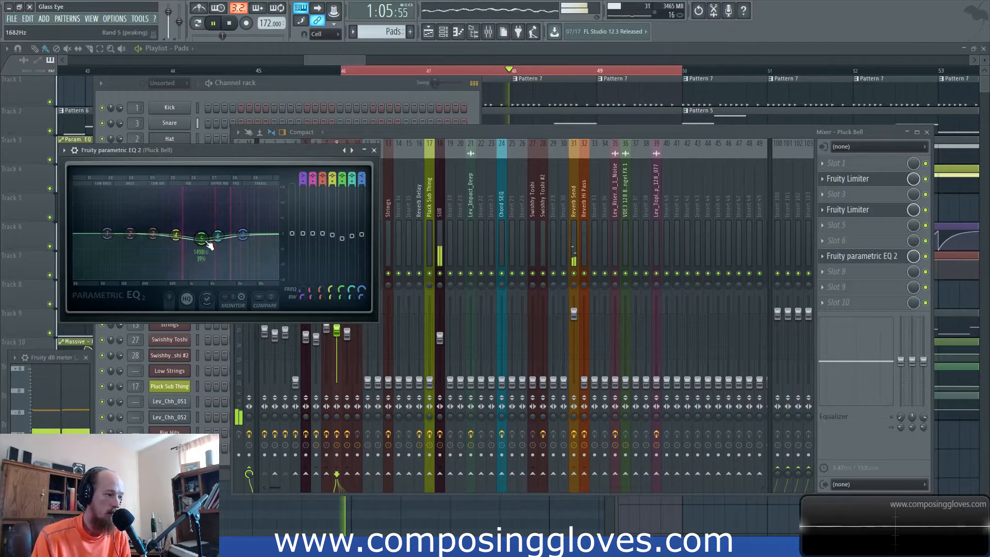
pyautogui.click(442, 134)
pyautogui.moveTo(337, 330); pyautogui.dragTo(337, 328)
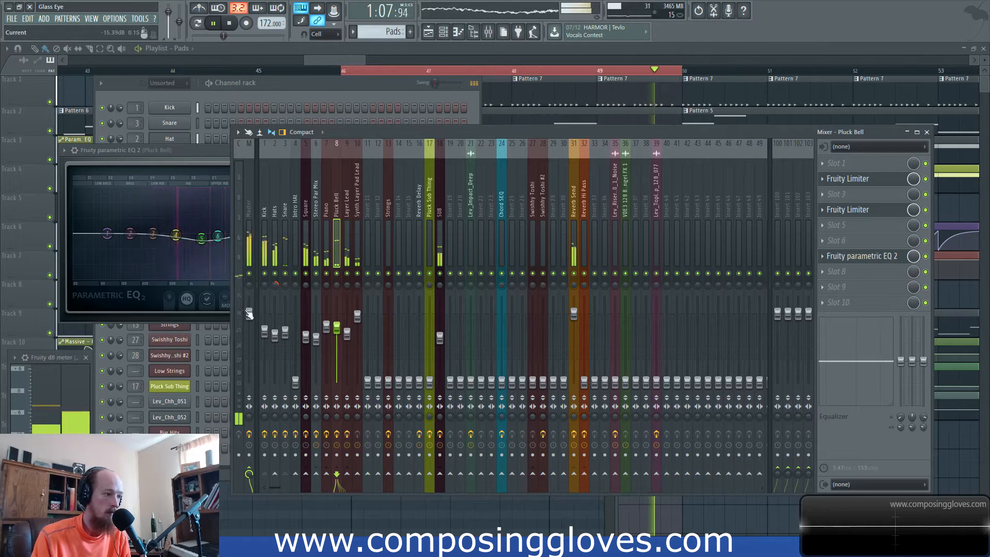
# Inspect both Fruity Limiters on the Pluck Bell track and route the track to Reverb Send
pyautogui.click(265, 333)
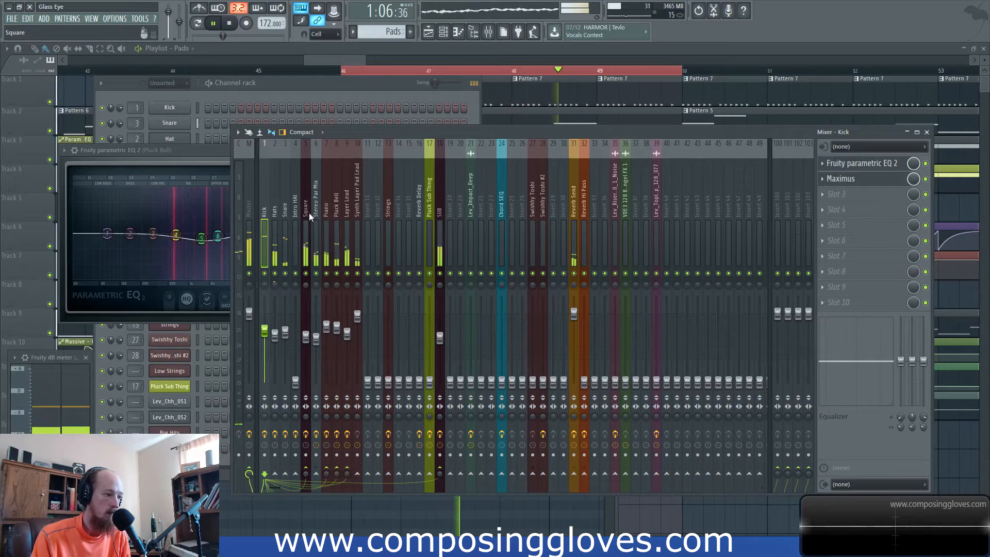
pyautogui.click(339, 214)
pyautogui.click(848, 209)
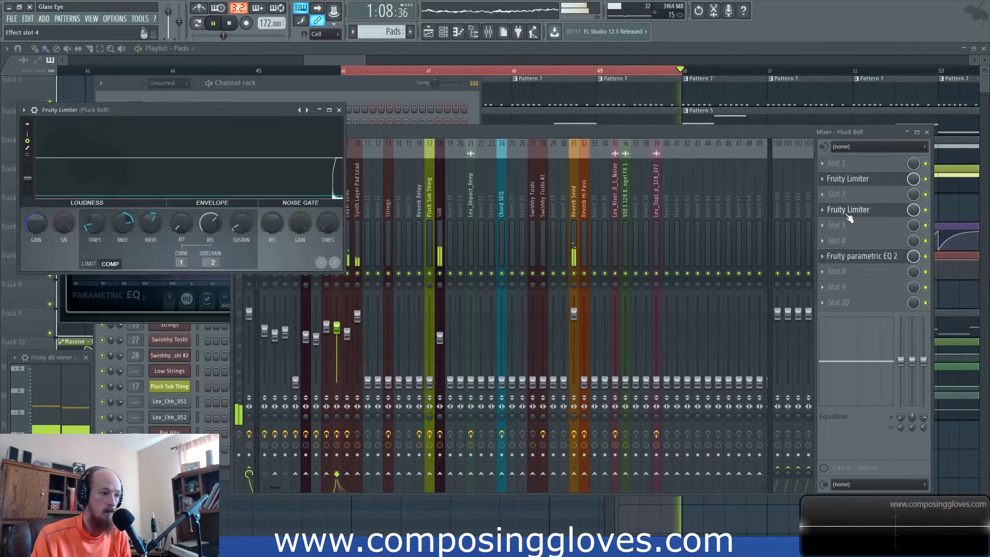
pyautogui.click(853, 182)
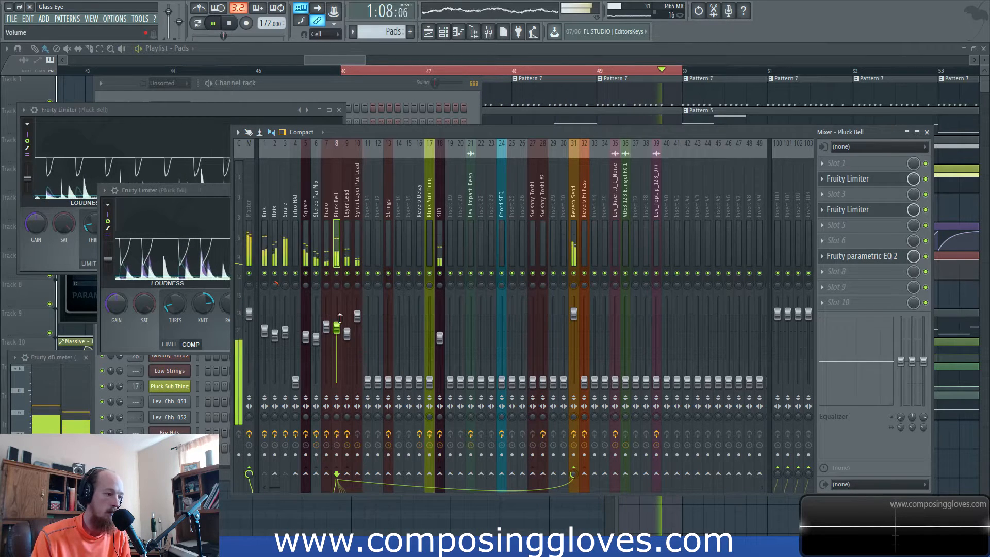
# Create a panning automation clip for Pluck Bell over bars 46 to 49 and shape it with points alternating gently above and below centre
pyautogui.rightClick(338, 289)
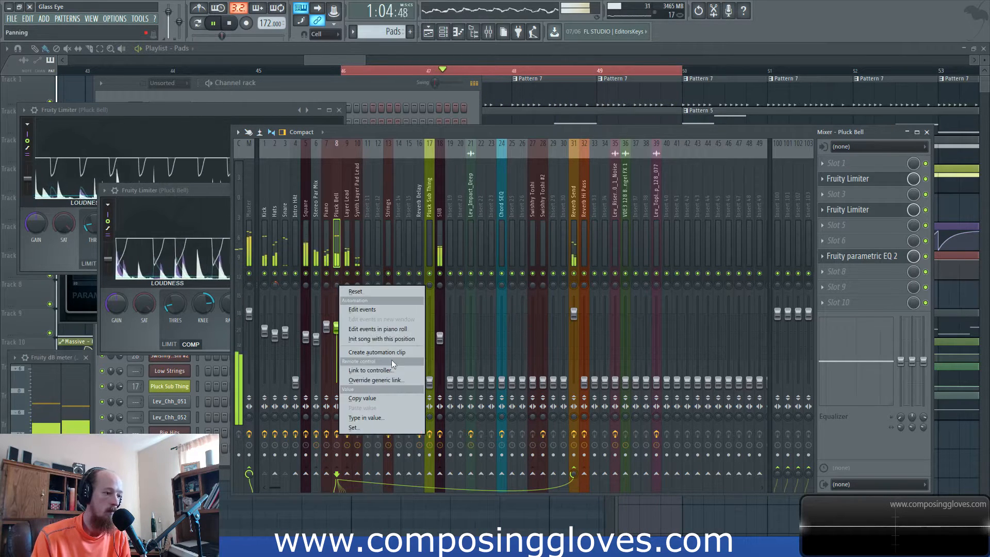
pyautogui.click(399, 352)
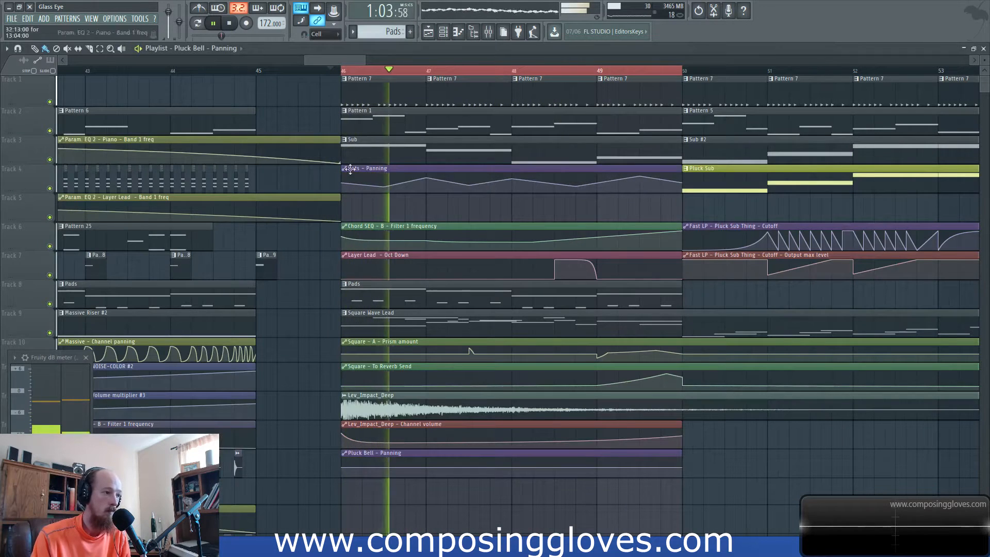
pyautogui.scroll(-1, 459, 338)
pyautogui.rightClick(395, 466)
pyautogui.rightClick(430, 470)
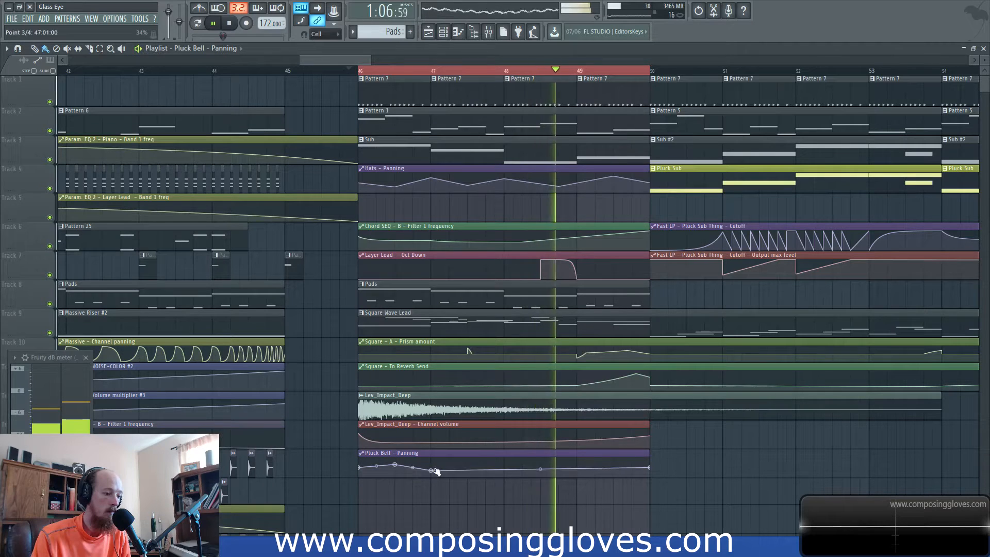
pyautogui.rightClick(476, 465)
pyautogui.rightClick(513, 470)
pyautogui.rightClick(558, 466)
pyautogui.rightClick(613, 463)
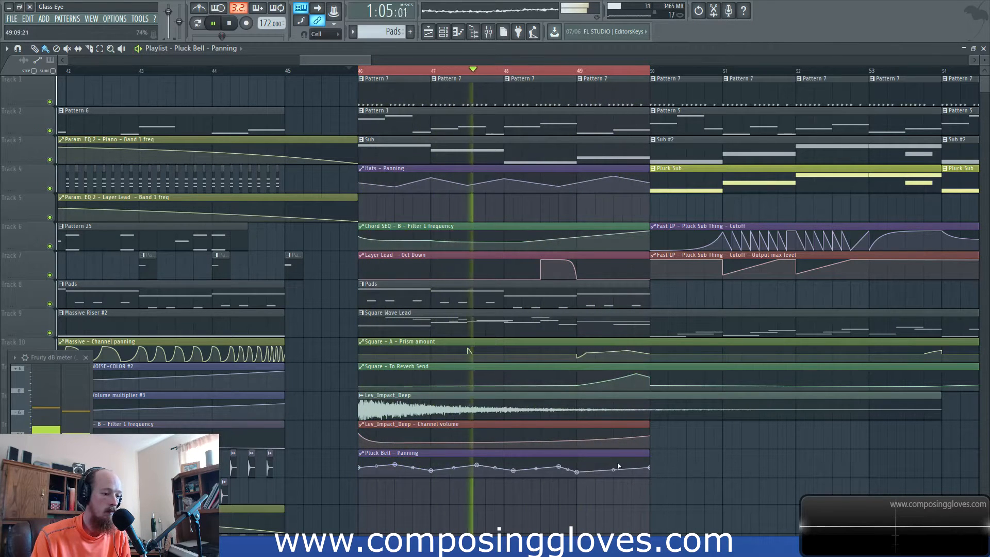
pyautogui.rightClick(578, 471)
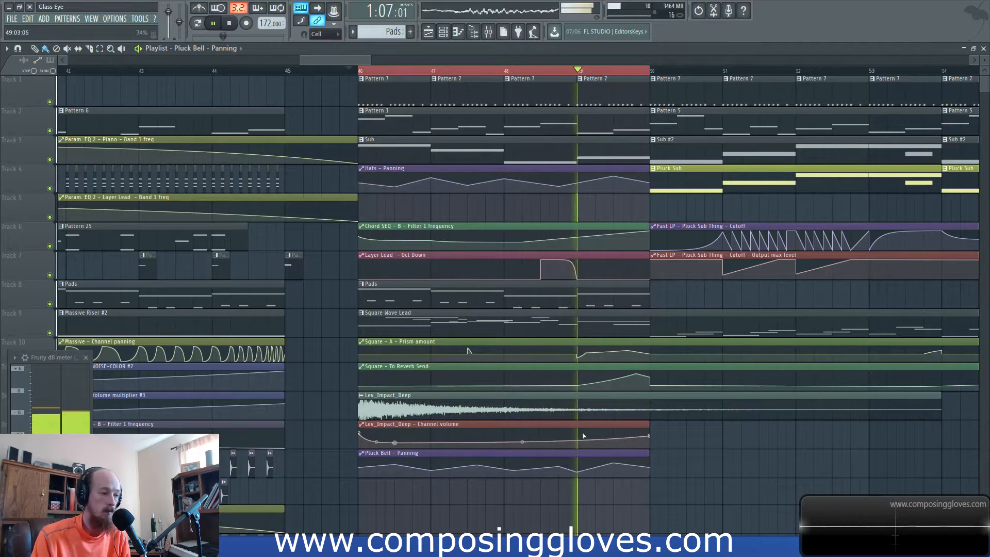
# Select all insert tracks in the mixer from Kick onward and try to lower their faders together using the Reverb Send fader
pyautogui.click(488, 31)
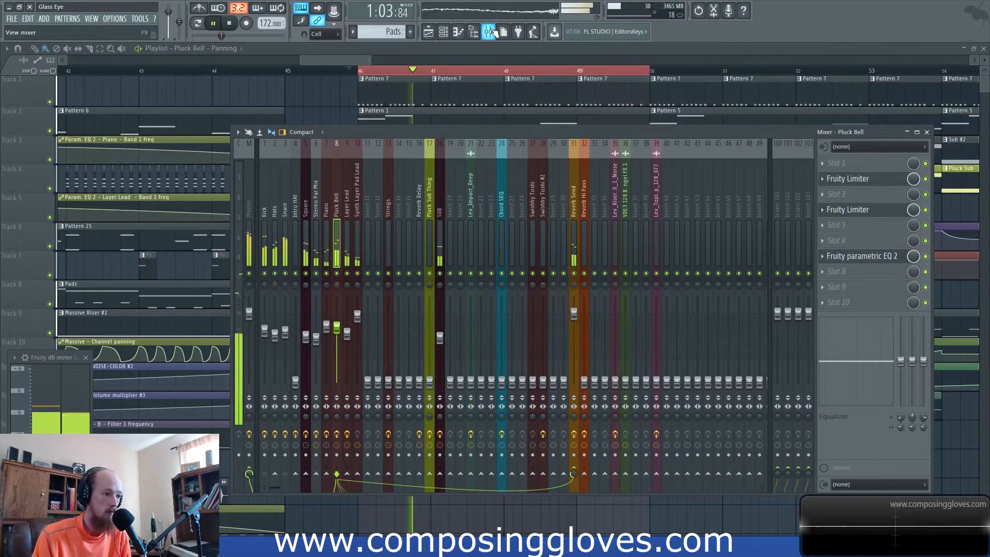
pyautogui.click(264, 216)
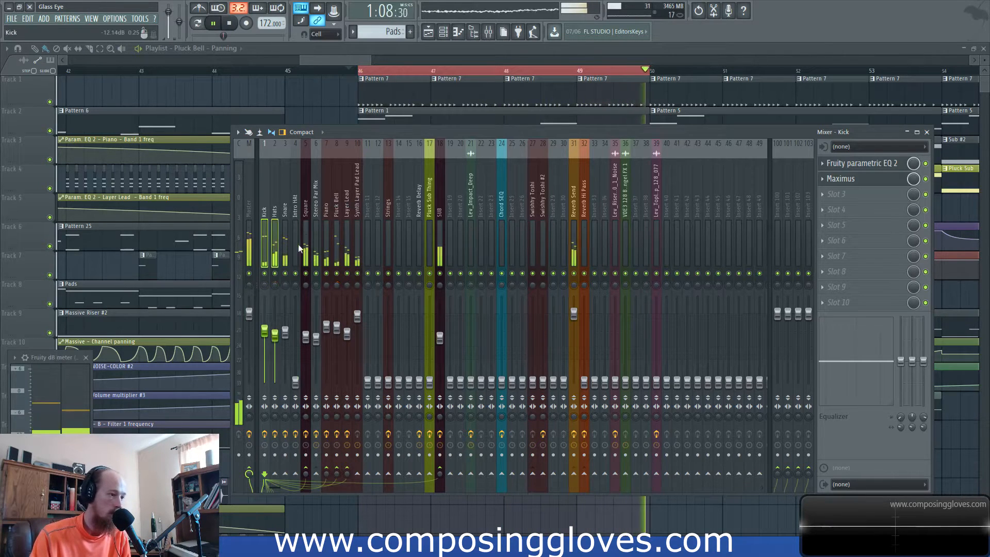
pyautogui.moveTo(265, 240); pyautogui.dragTo(762, 253)
pyautogui.click(360, 463)
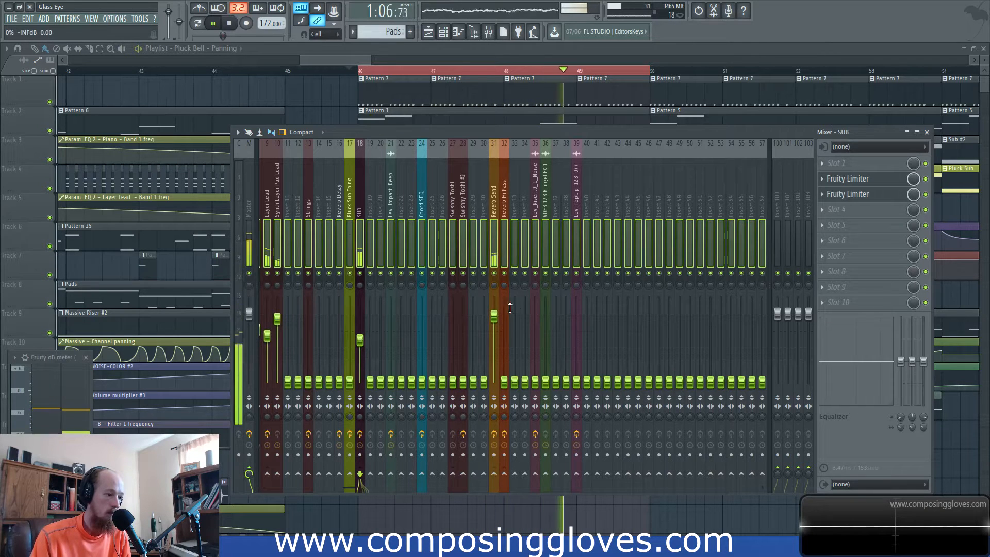
pyautogui.click(473, 302)
pyautogui.hotkey('ctrl', 'z')
pyautogui.hotkey('ctrl', 'z')
pyautogui.moveTo(495, 296); pyautogui.dragTo(495, 336)
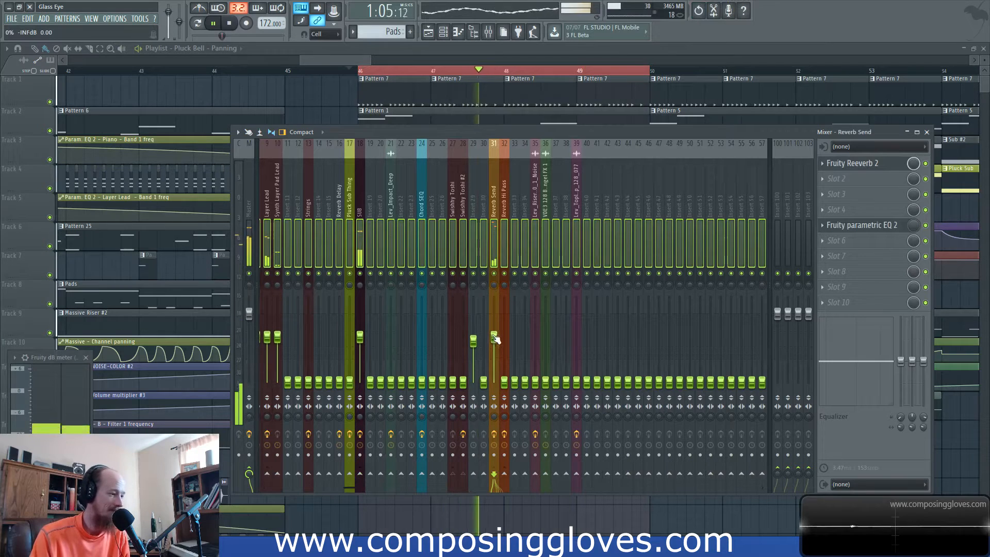
# Deselect the grouped tracks, reset the Reverb Send fader to its default level, and check the levels of the first mixer tracks
pyautogui.click(503, 243)
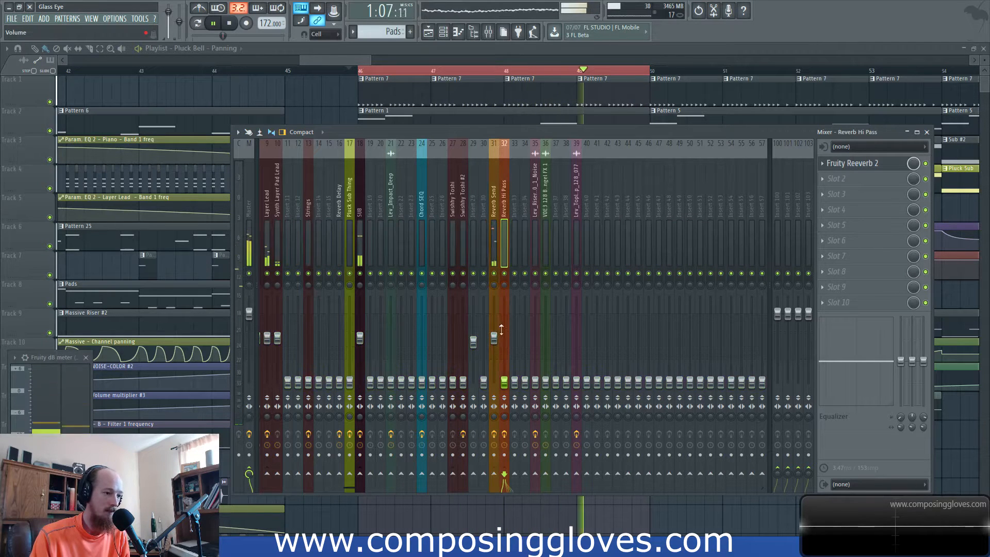
pyautogui.keyDown('alt'); pyautogui.click(494, 341); pyautogui.keyUp('alt')
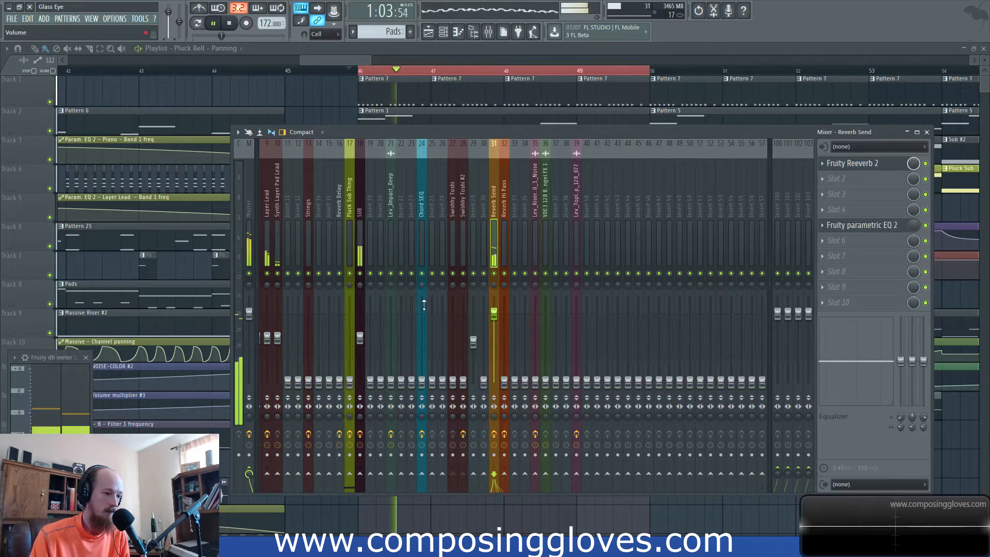
pyautogui.moveTo(353, 487); pyautogui.dragTo(259, 469)
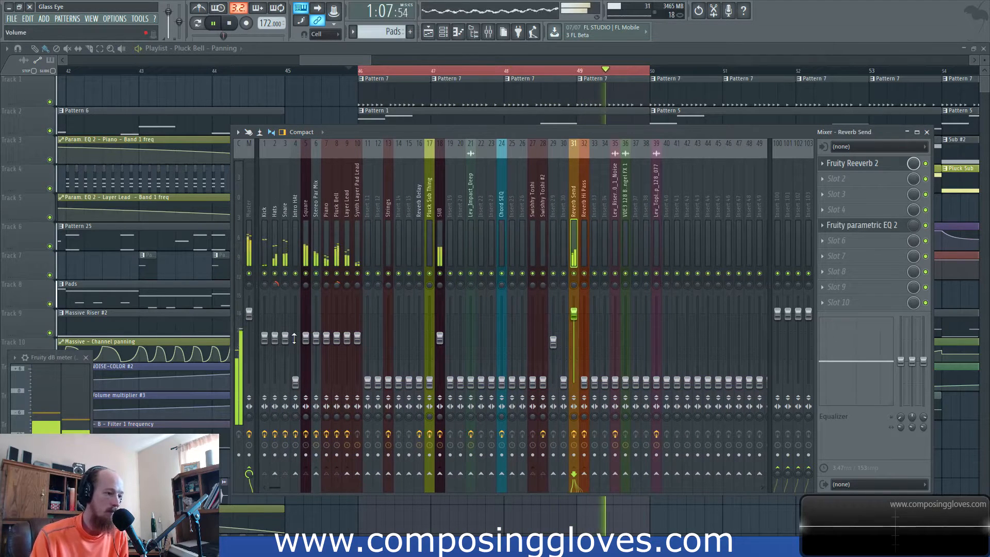
# Stop playback and undo the last Reverb Send fader changes
pyautogui.click(215, 24)
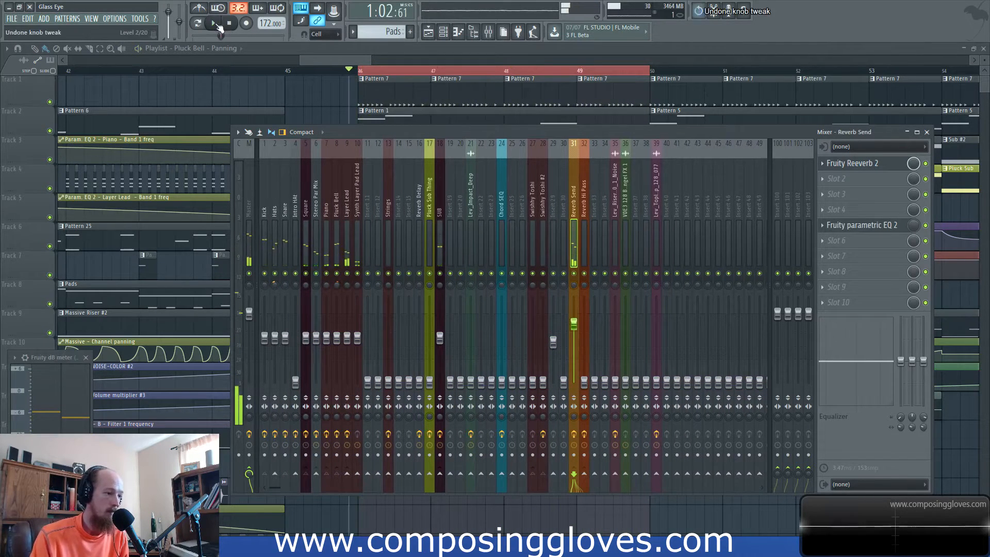
pyautogui.hotkey('ctrl', 'alt', 'z')
pyautogui.hotkey('ctrl', 'alt', 'z')
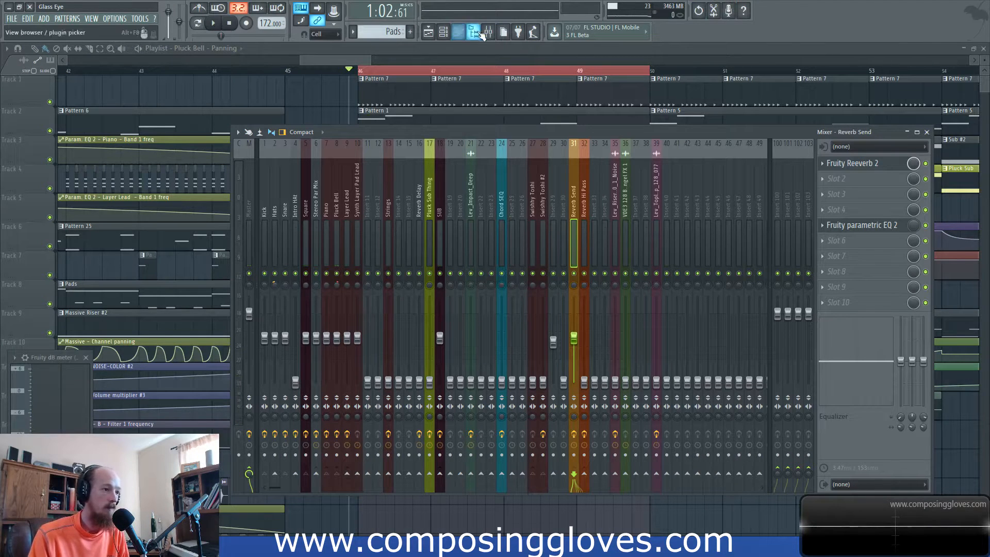
# Try to restore the earlier mixer fader levels by stepping through the volume tweaks in the project history
pyautogui.click(473, 32)
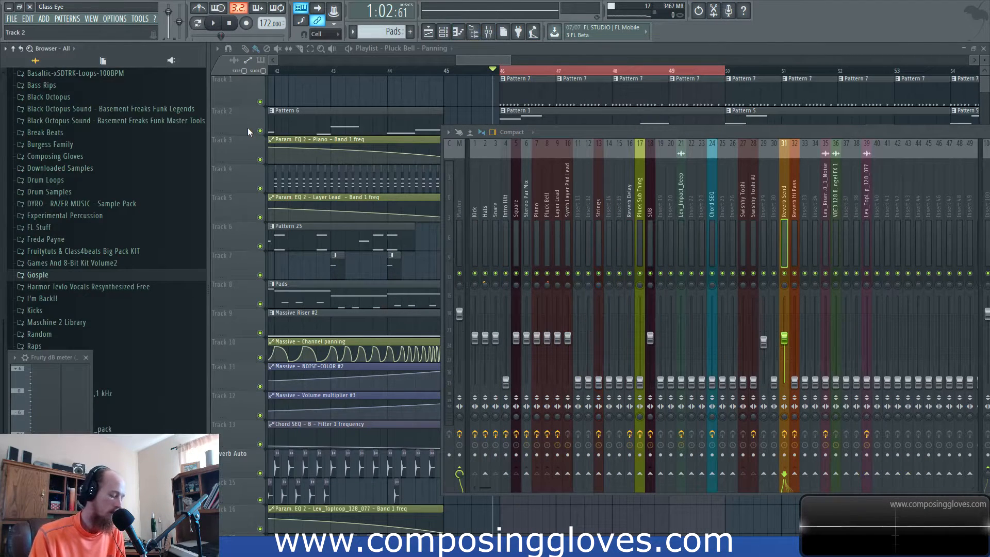
pyautogui.hotkey('ctrl', 'alt', 'z')
pyautogui.click(87, 304)
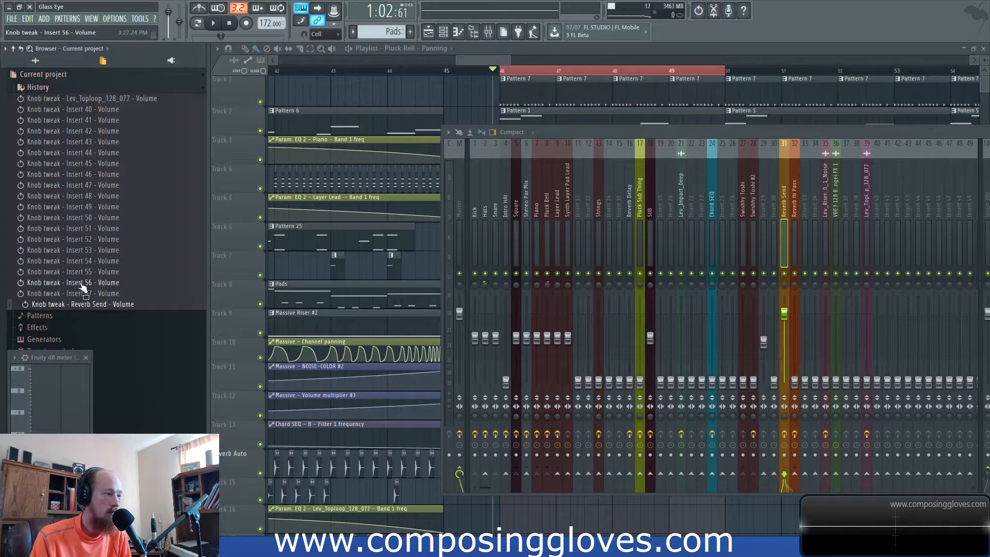
pyautogui.click(155, 98)
pyautogui.moveTo(153, 113); pyautogui.dragTo(145, 298)
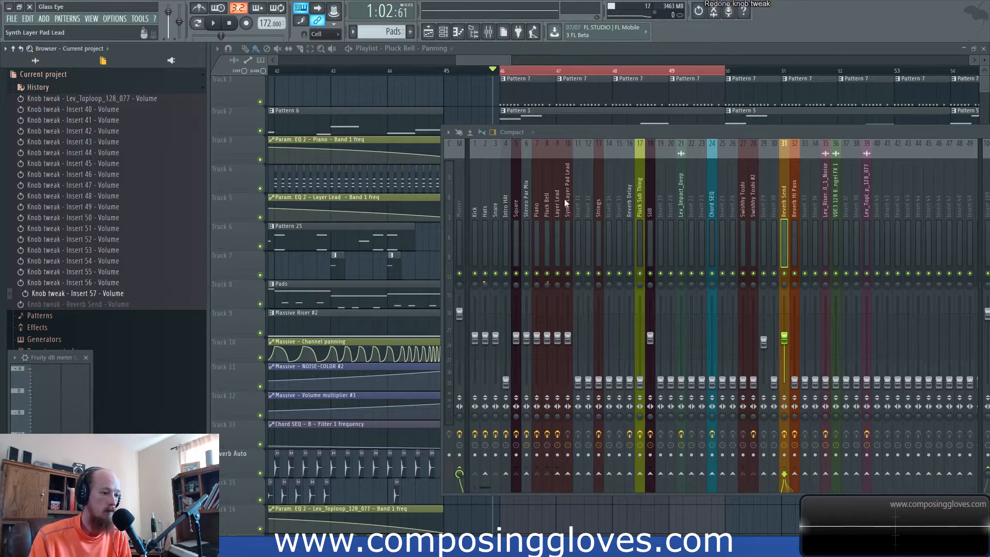
# Select all mixer tracks from Kick to Reverb Hi Pass and pull their faders all the way down together
pyautogui.moveTo(554, 129); pyautogui.dragTo(496, 130)
pyautogui.moveTo(614, 125); pyautogui.dragTo(533, 111)
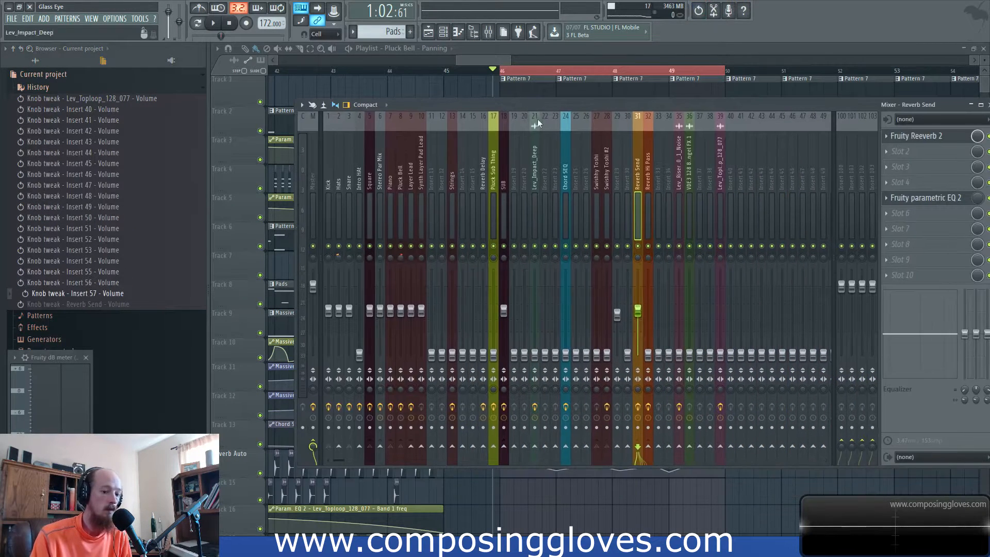
pyautogui.moveTo(484, 61); pyautogui.dragTo(486, 61)
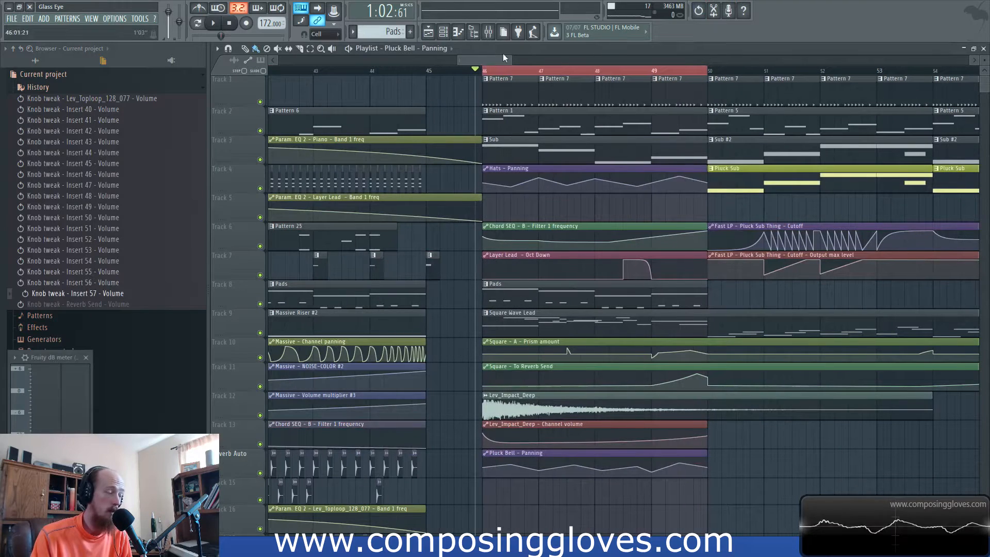
pyautogui.click(488, 32)
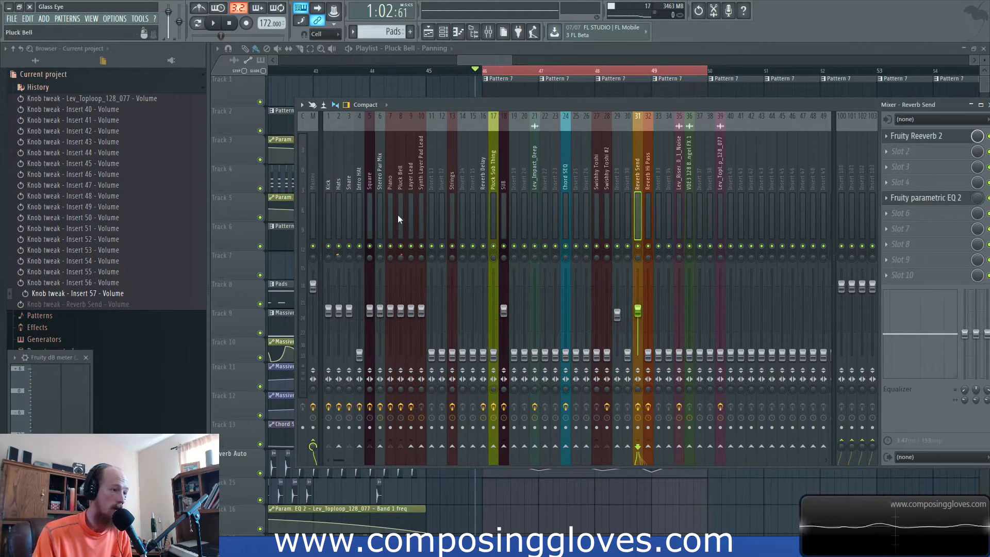
pyautogui.click(331, 227)
pyautogui.moveTo(327, 227); pyautogui.dragTo(643, 233)
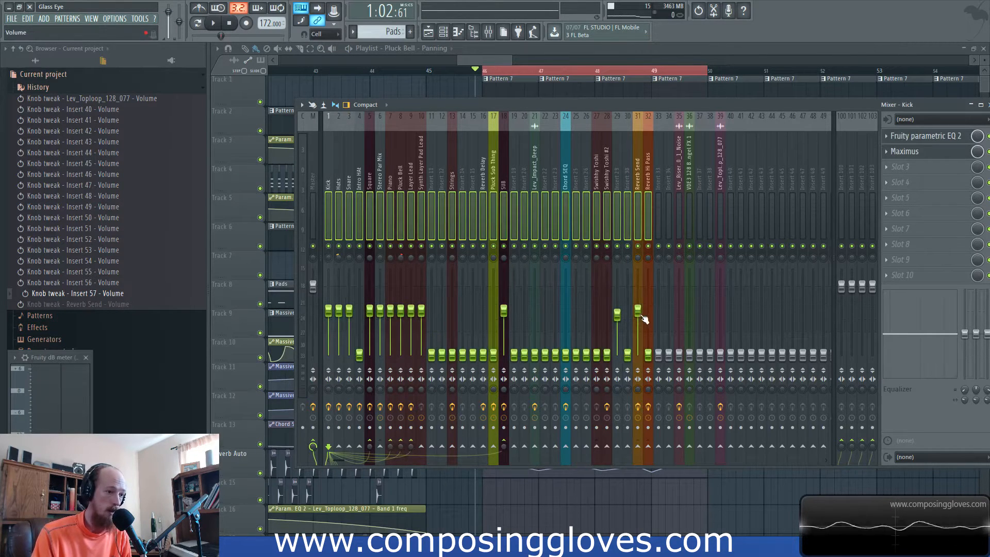
pyautogui.moveTo(641, 316); pyautogui.dragTo(640, 365)
pyautogui.click(379, 197)
# Start playback and raise the faders of Kick to about -6.1 dB, Snare to about -7.1 dB and Hats to about -8.2 dB
pyautogui.click(329, 214)
pyautogui.press('space')
pyautogui.moveTo(328, 354); pyautogui.dragTo(330, 306)
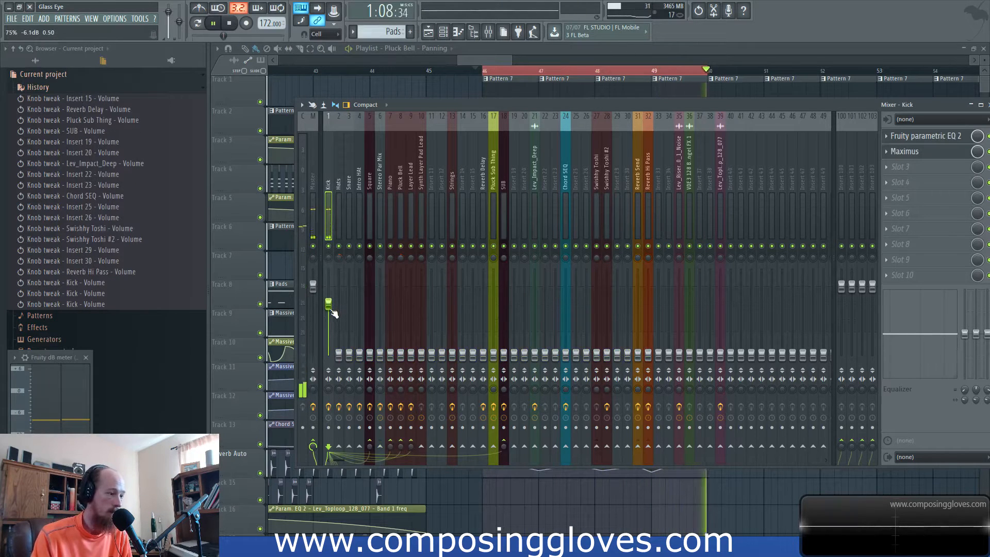
pyautogui.moveTo(349, 355); pyautogui.dragTo(352, 311)
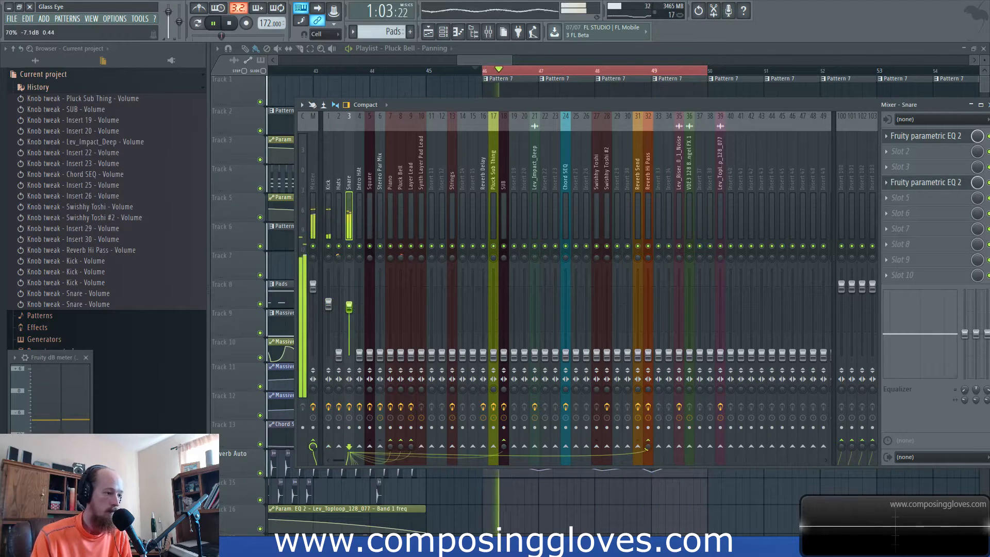
pyautogui.moveTo(339, 354); pyautogui.dragTo(338, 335)
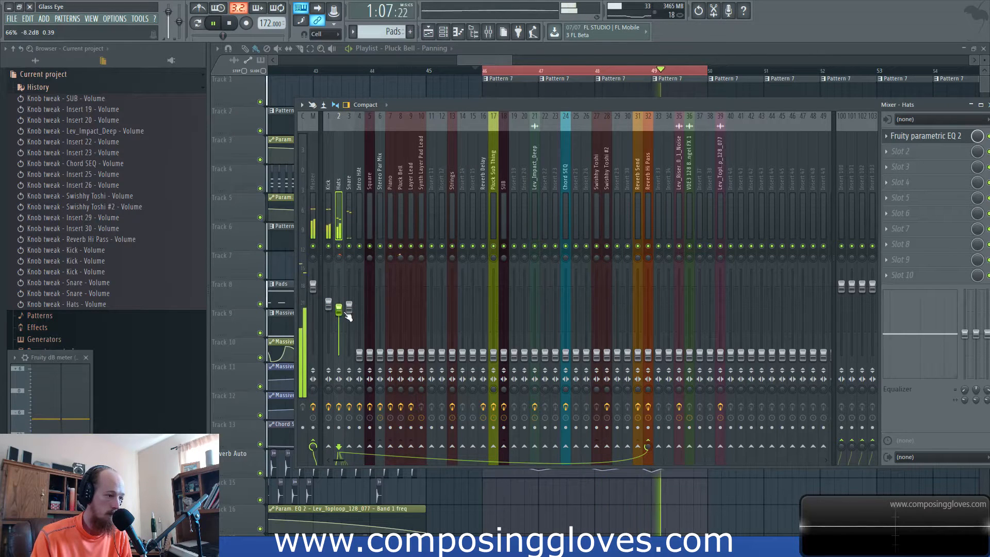
# Fine-tune the drum balance by setting the Kick fader to about -6.5 dB and nudging the Snare fader
pyautogui.click(329, 304)
pyautogui.click(328, 306)
pyautogui.moveTo(349, 308); pyautogui.dragTo(350, 309)
pyautogui.click(329, 306)
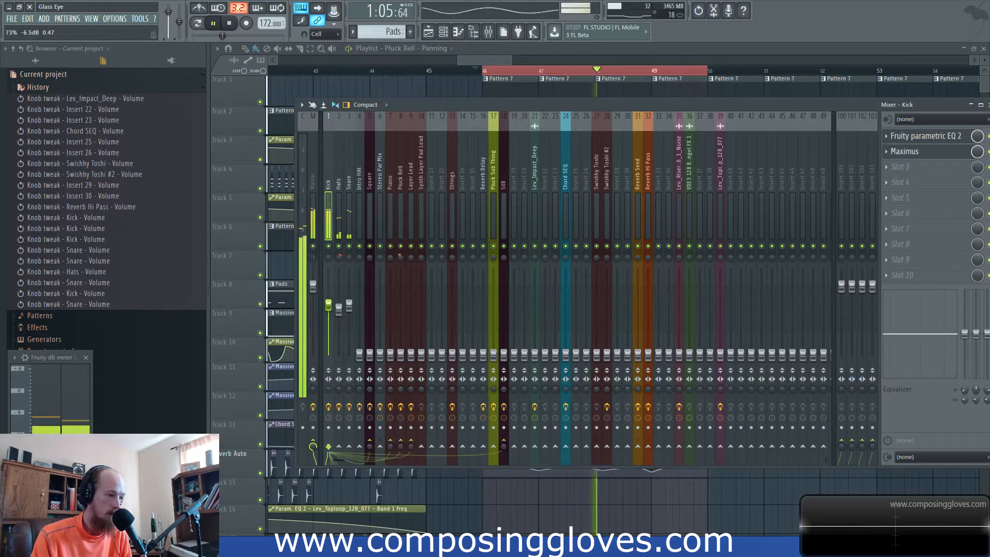
pyautogui.click(339, 308)
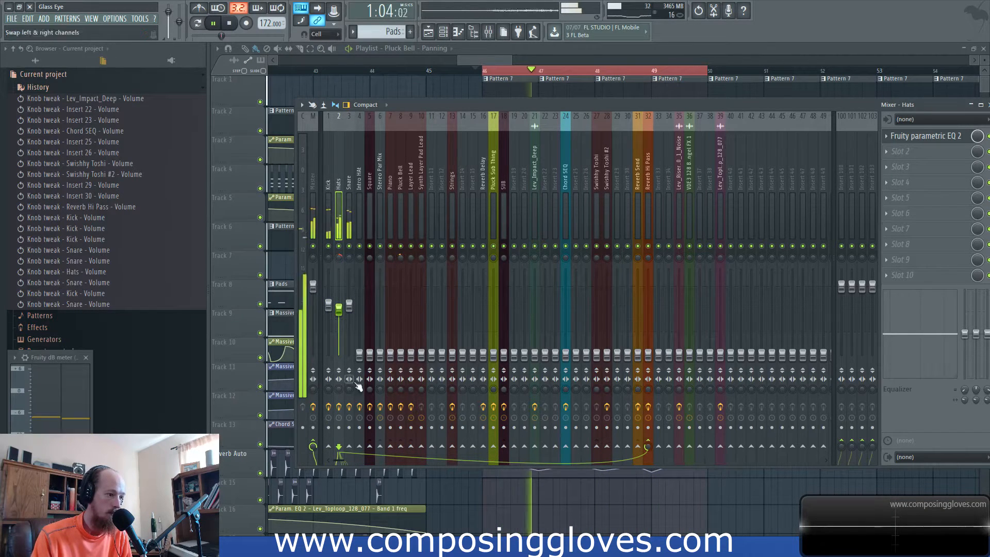
# Bring up the Square fader with Stereo Par Mix kept silent, and readjust the compressor threshold in Square's Fruity Limiter
pyautogui.moveTo(368, 218); pyautogui.dragTo(376, 220)
pyautogui.moveTo(369, 354); pyautogui.dragTo(370, 308)
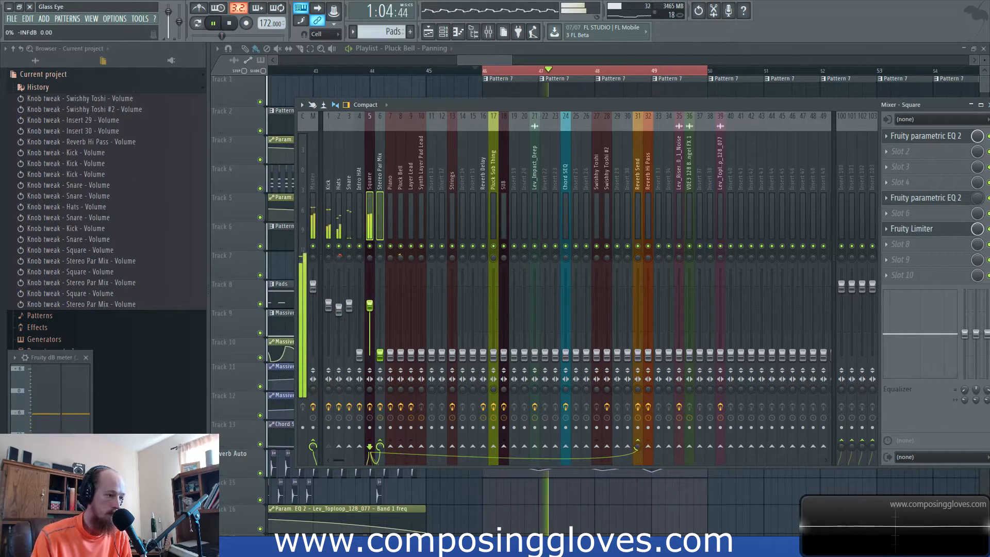
pyautogui.click(330, 194)
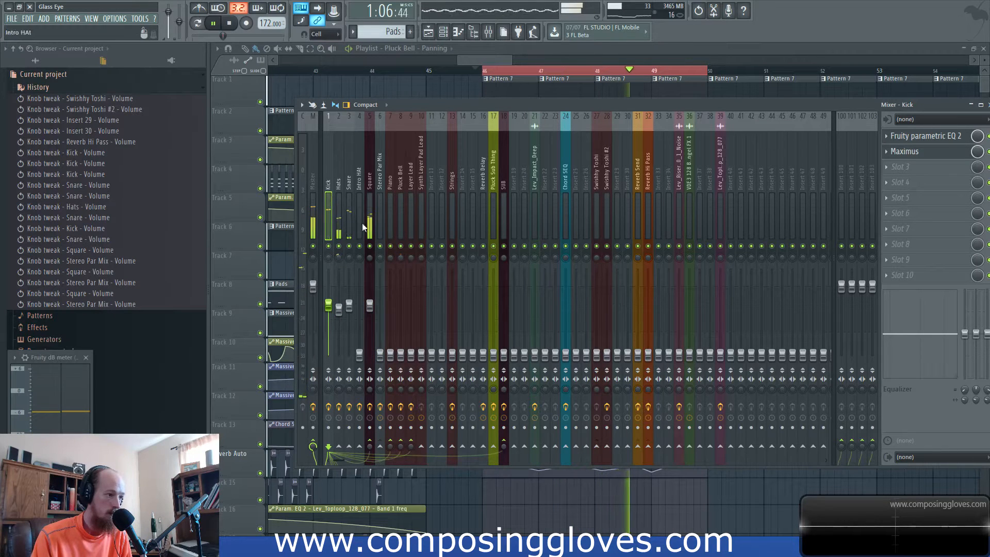
pyautogui.click(374, 201)
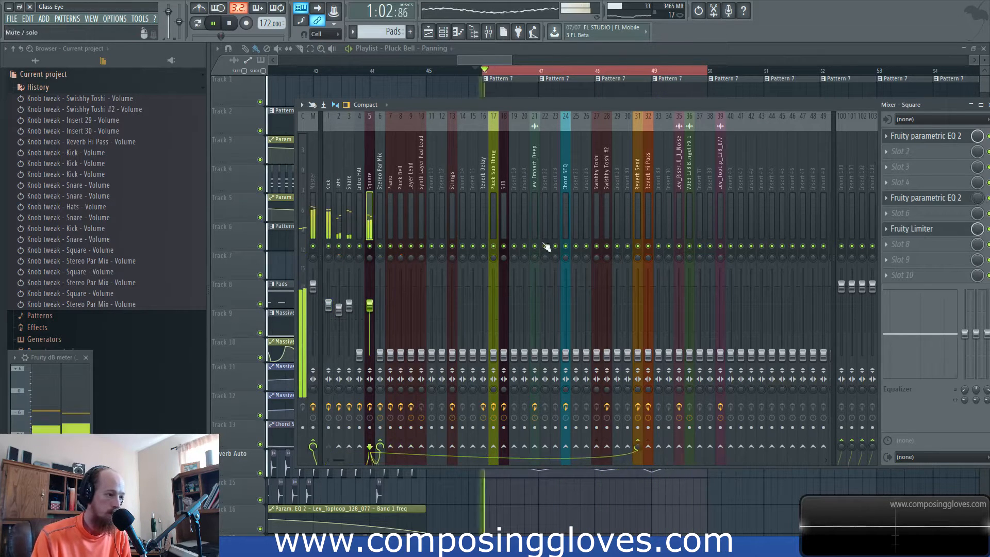
pyautogui.click(937, 232)
pyautogui.moveTo(684, 305); pyautogui.dragTo(682, 305)
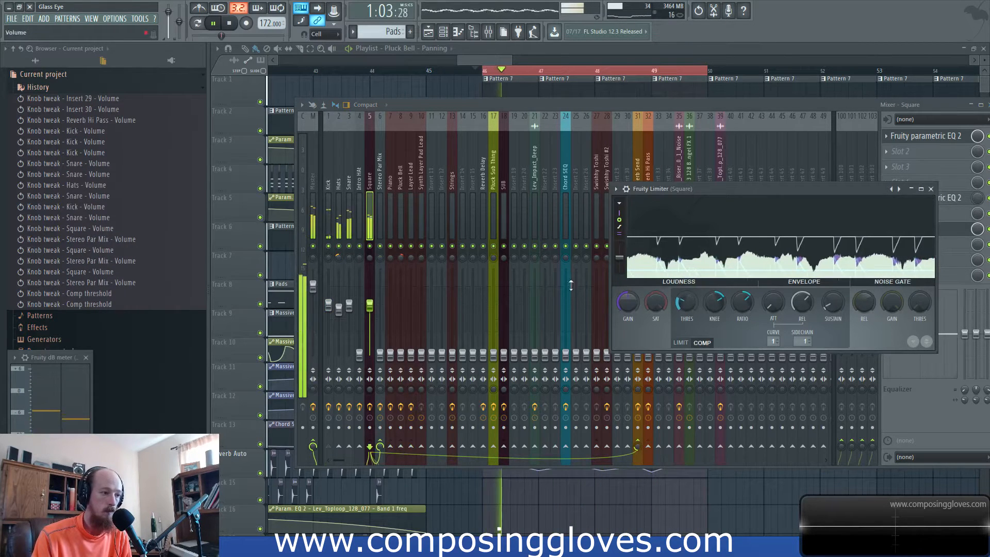
# Raise the Stereo Par Mix fader, and fine-tune the Square fader to about -6.4 dB and the Hats fader slightly upward
pyautogui.click(379, 195)
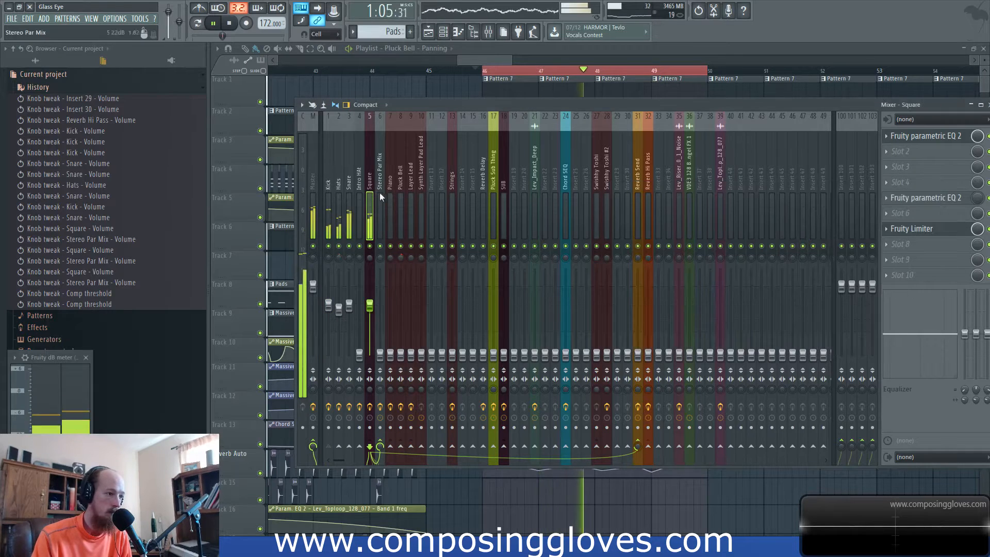
pyautogui.moveTo(383, 356); pyautogui.dragTo(369, 304)
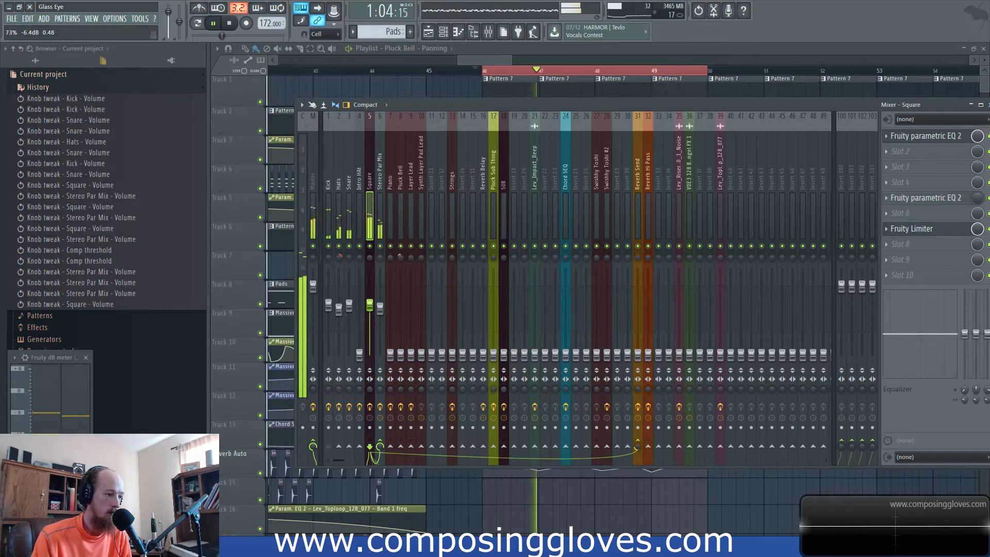
pyautogui.moveTo(339, 308); pyautogui.dragTo(338, 306)
pyautogui.click(351, 209)
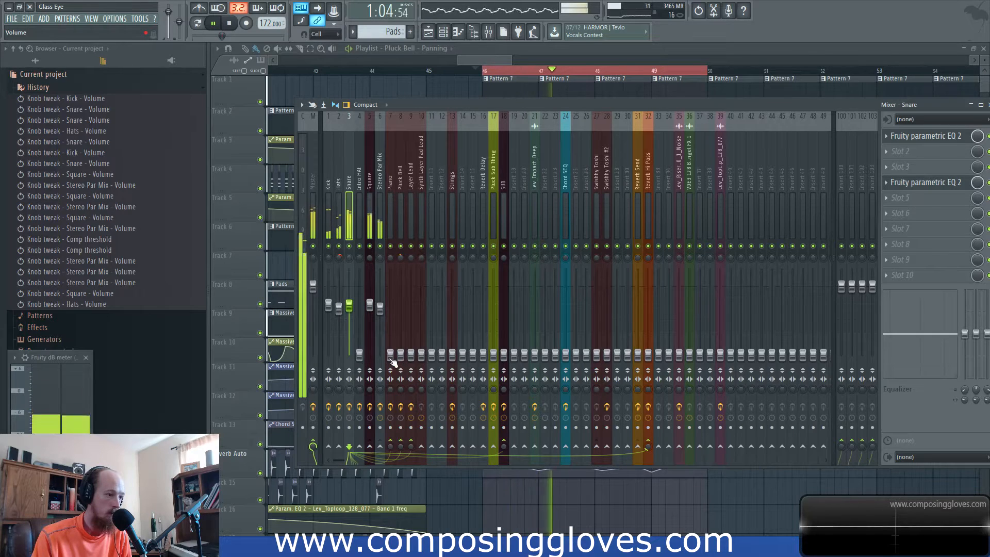
# Bring the Piano fader up to about -7.7 dB, raise SUB, and set Pluck Bell to about -8.4 dB
pyautogui.moveTo(390, 354); pyautogui.dragTo(391, 324)
pyautogui.scroll(2, 392, 314)
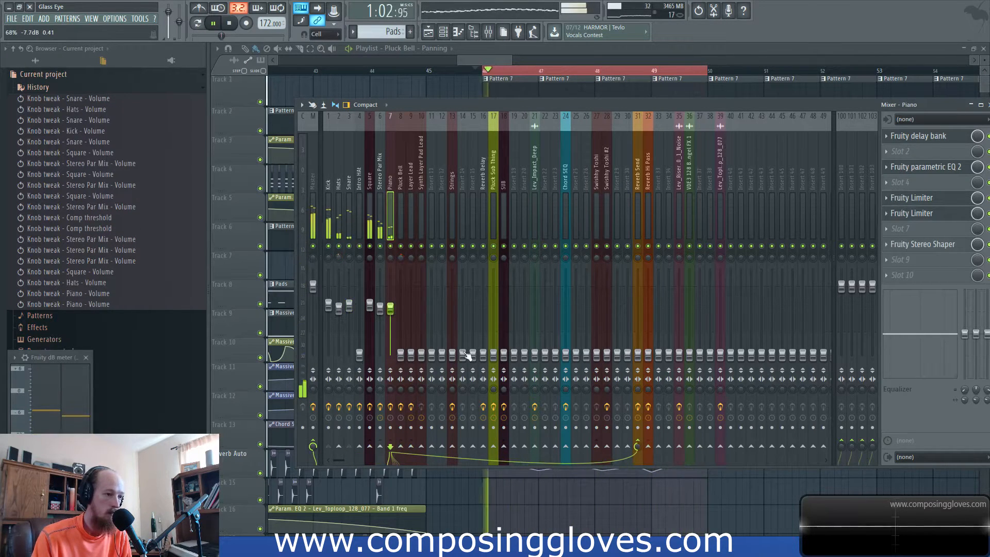
pyautogui.moveTo(503, 355); pyautogui.dragTo(503, 303)
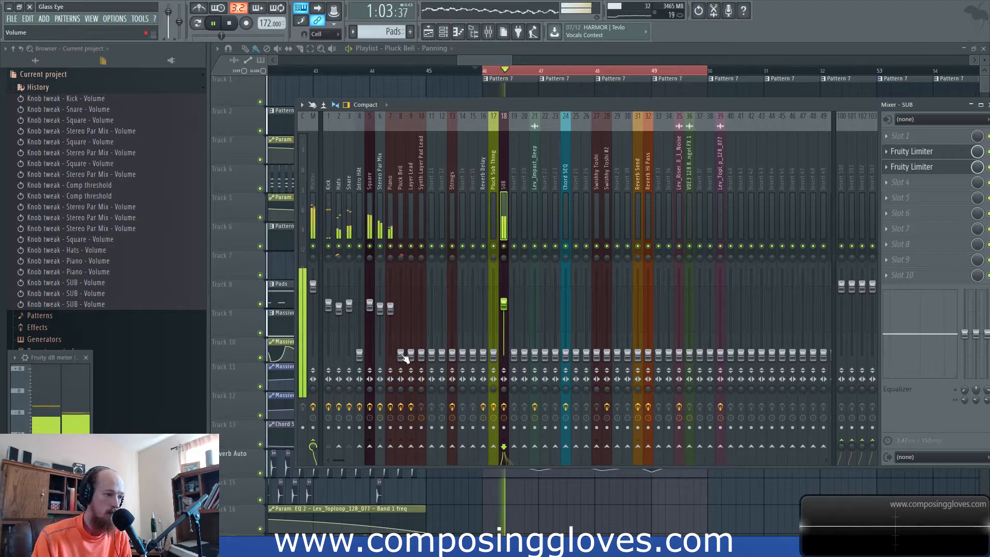
pyautogui.moveTo(401, 355); pyautogui.dragTo(404, 320)
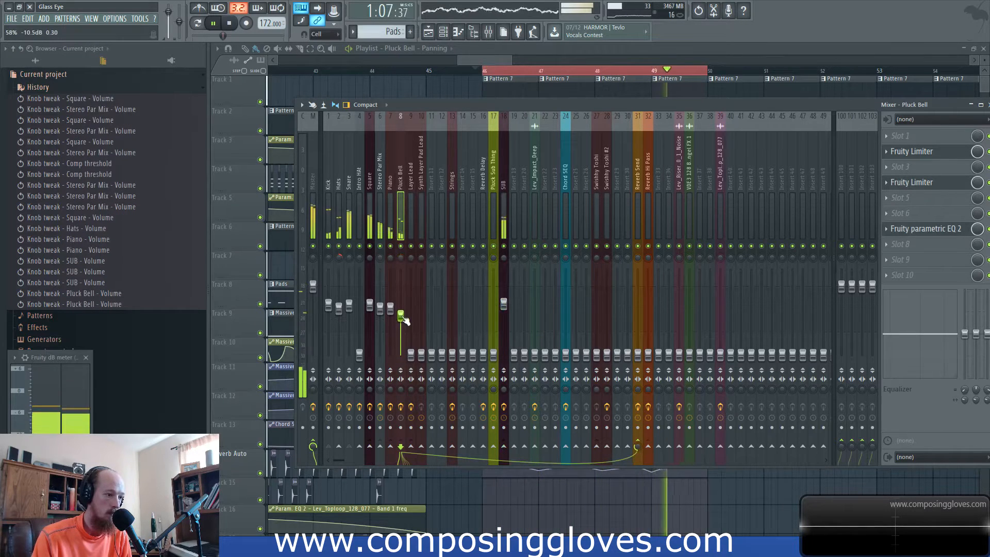
pyautogui.moveTo(405, 315); pyautogui.dragTo(401, 313)
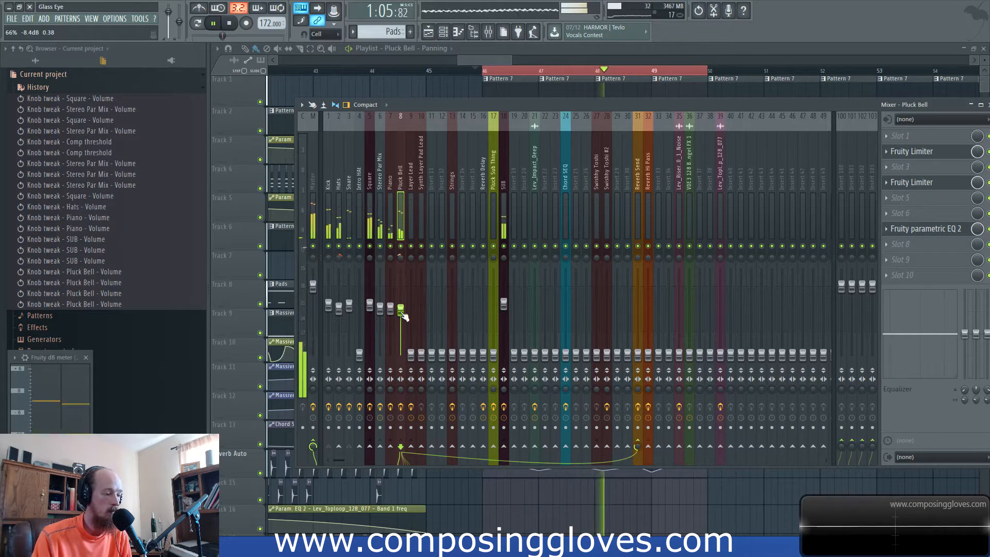
# Raise the Layer Lead fader to slightly below Pluck Bell, compare it muted and unmuted, and bring up Synth Layer Pad Lead
pyautogui.moveTo(412, 355); pyautogui.dragTo(412, 348)
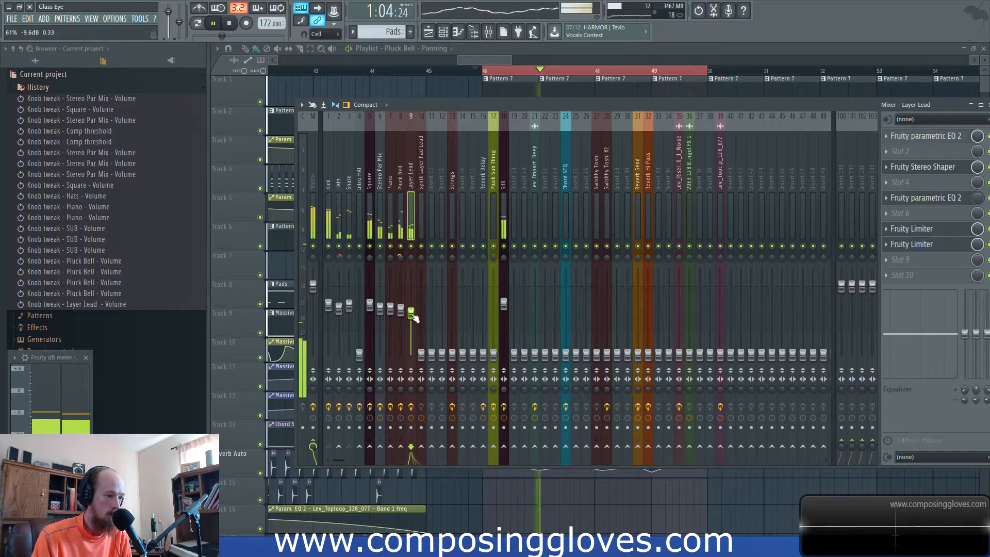
pyautogui.moveTo(411, 313); pyautogui.dragTo(411, 316)
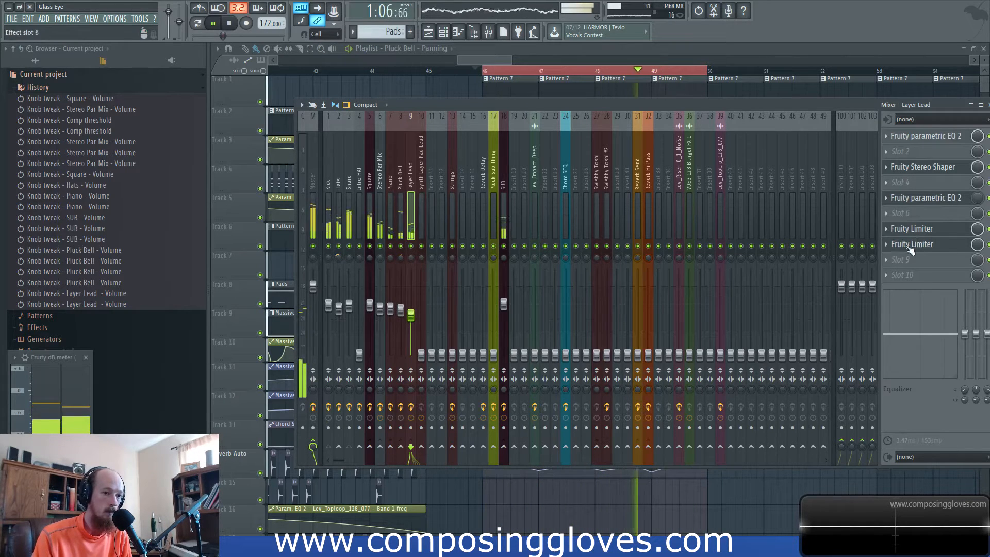
pyautogui.click(410, 247)
pyautogui.click(410, 246)
pyautogui.moveTo(421, 355); pyautogui.dragTo(421, 304)
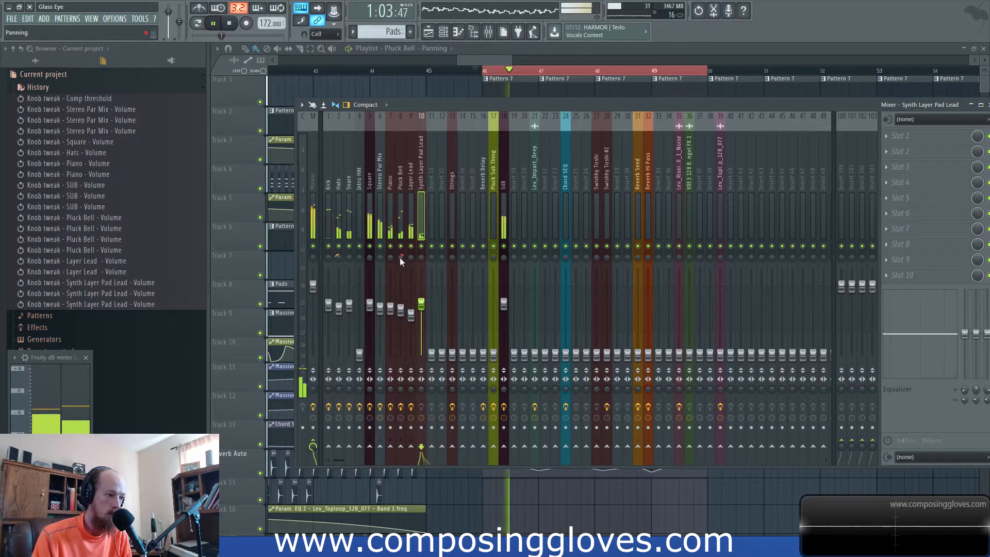
# Create a panning automation clip for Layer Lead over bars 46 to 49 and add points for a gentle pan movement
pyautogui.rightClick(420, 258)
pyautogui.click(447, 322)
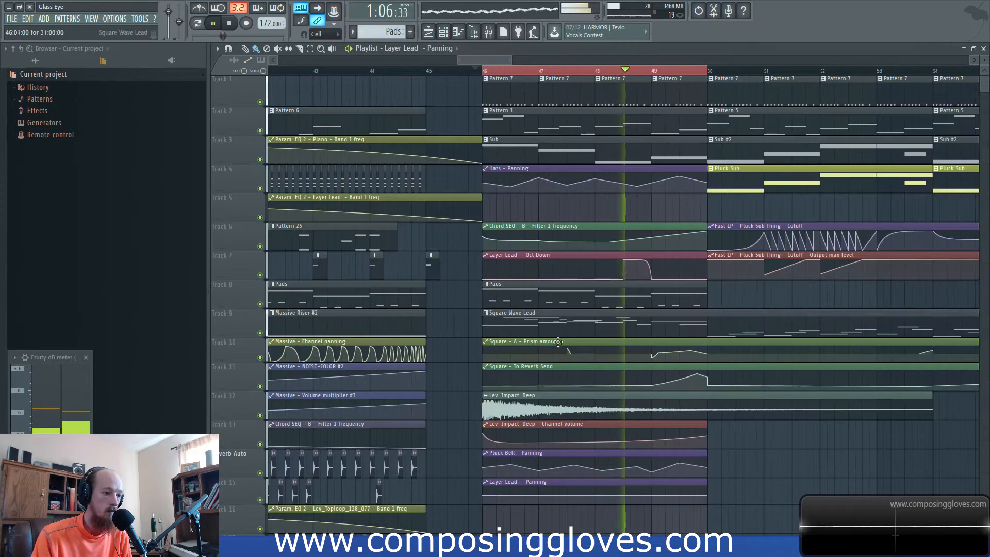
pyautogui.rightClick(504, 493)
pyautogui.rightClick(644, 498)
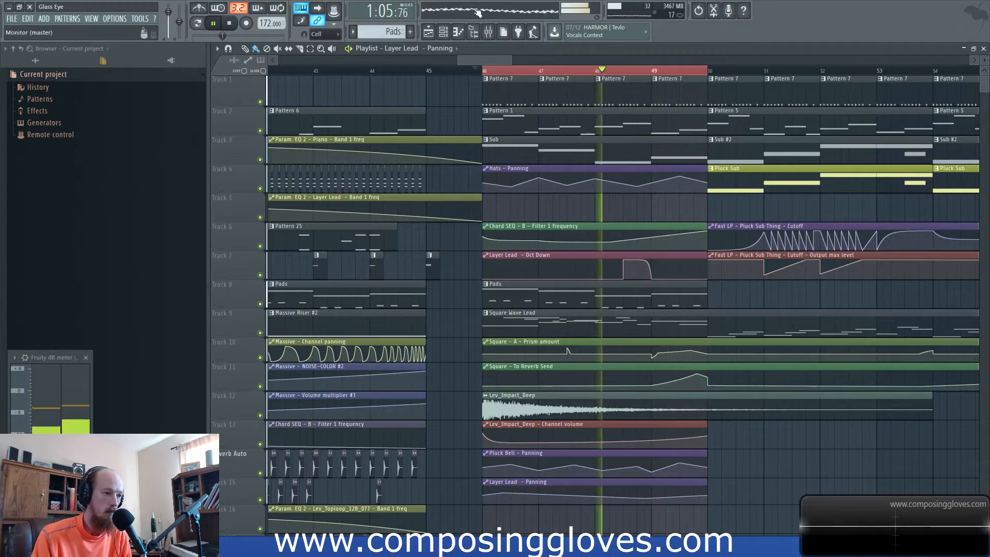
# Rebalance the leads by setting the Layer Lead fader to about -8.7 dB and the Piano fader to about -7.6 dB
pyautogui.press('F9')
pyautogui.click(413, 327)
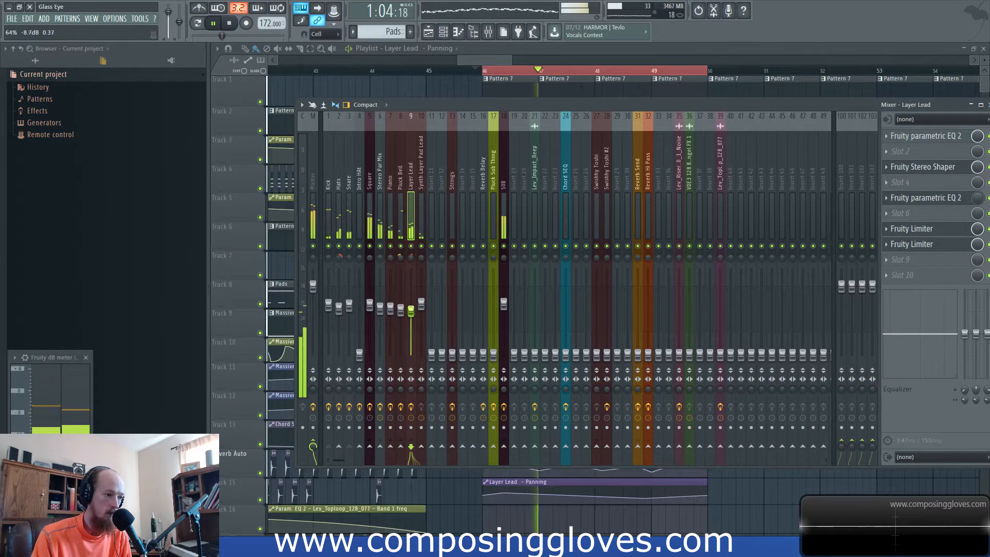
pyautogui.click(403, 315)
pyautogui.click(391, 314)
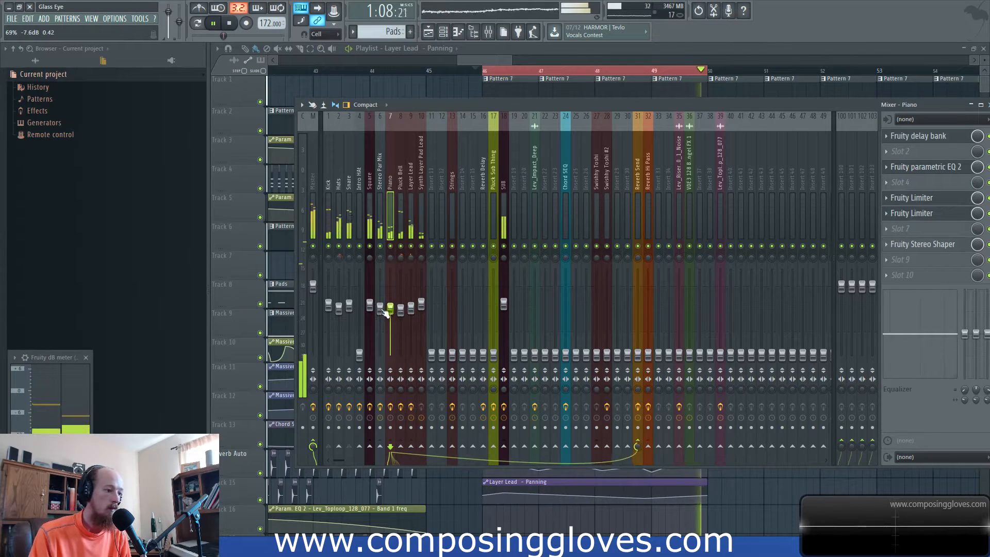
# Fine-tune the Kick and SUB faders and raise the Reverb Send fader level with the master fader
pyautogui.click(328, 308)
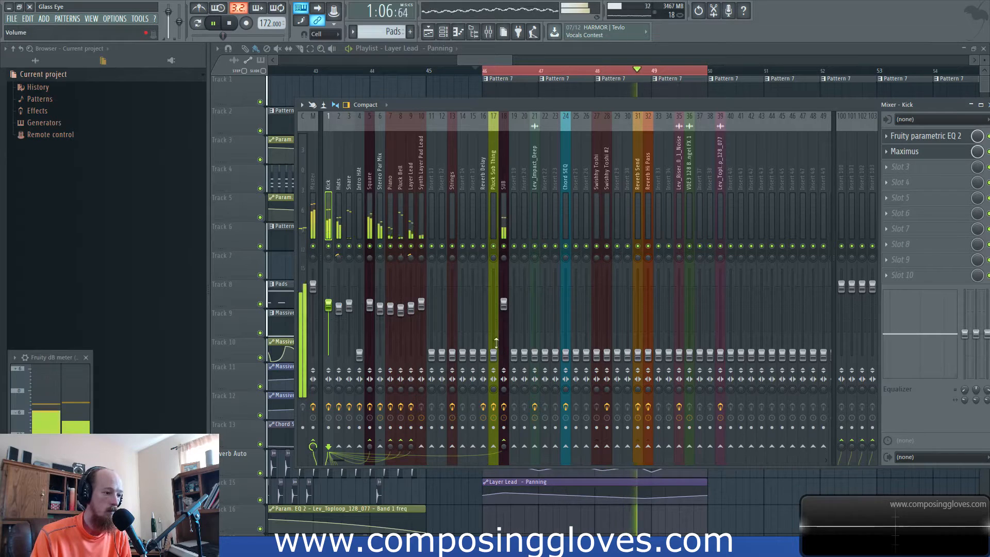
pyautogui.click(504, 305)
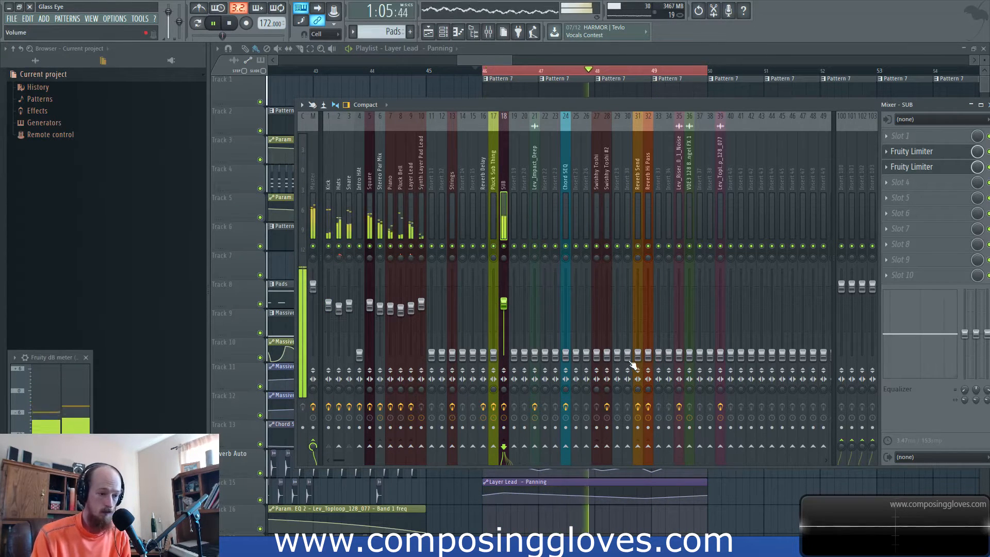
pyautogui.moveTo(641, 359); pyautogui.dragTo(635, 302)
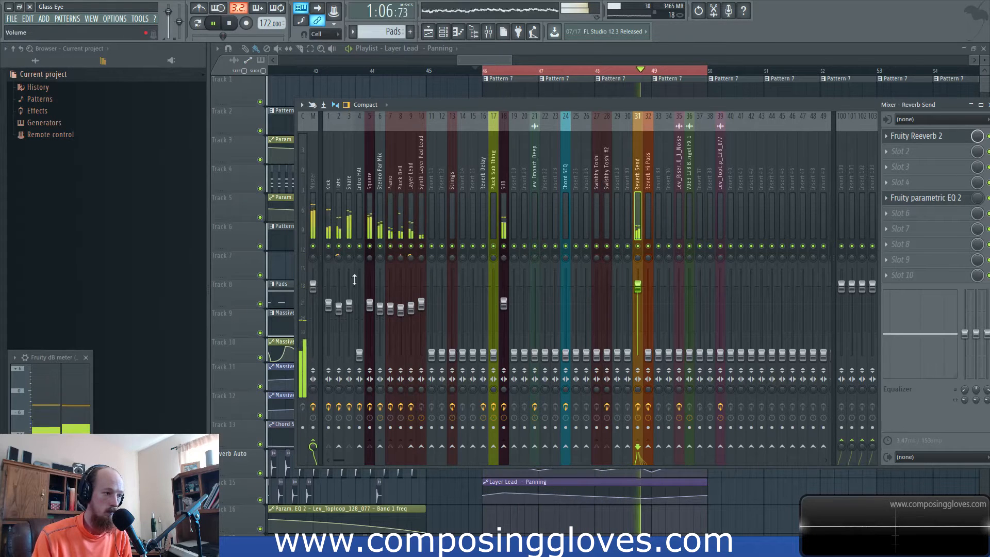
# Raise the Kick track's mixer volume slightly and replay the loop
pyautogui.click(339, 308)
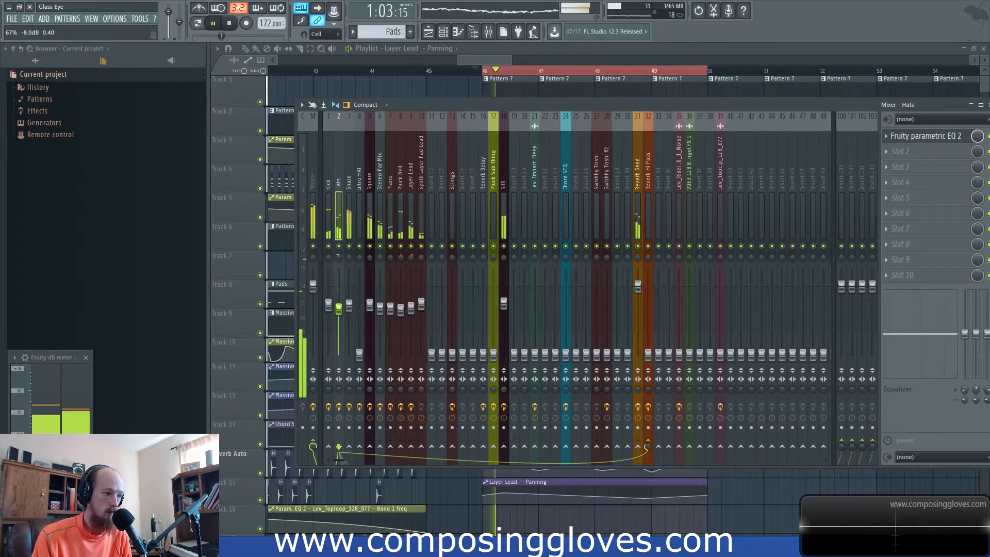
pyautogui.moveTo(328, 305); pyautogui.dragTo(328, 302)
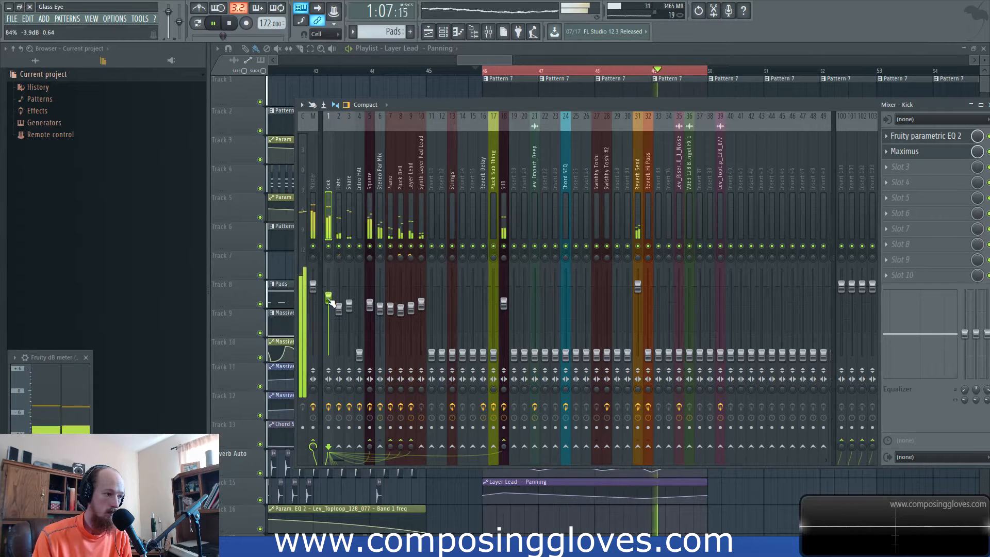
pyautogui.press('space')
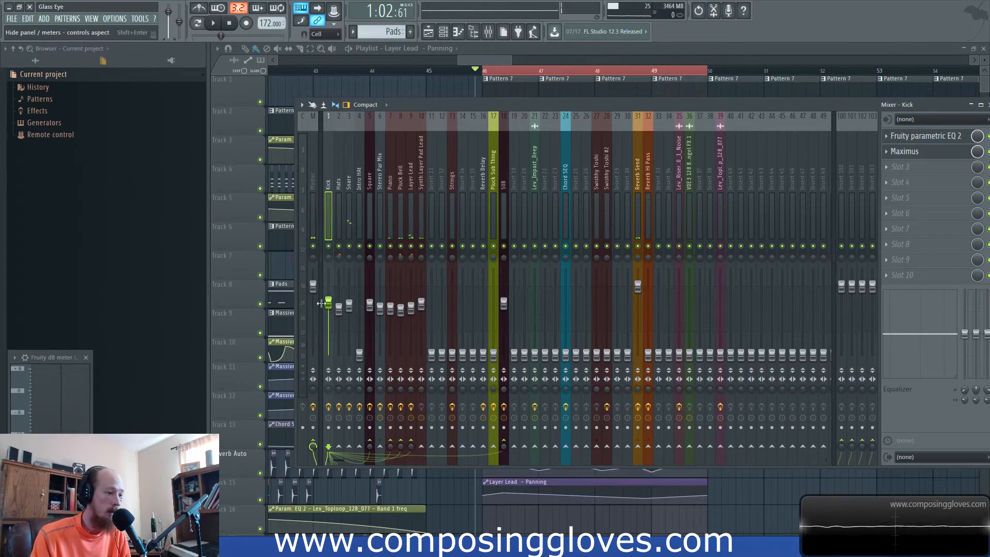
pyautogui.press('space')
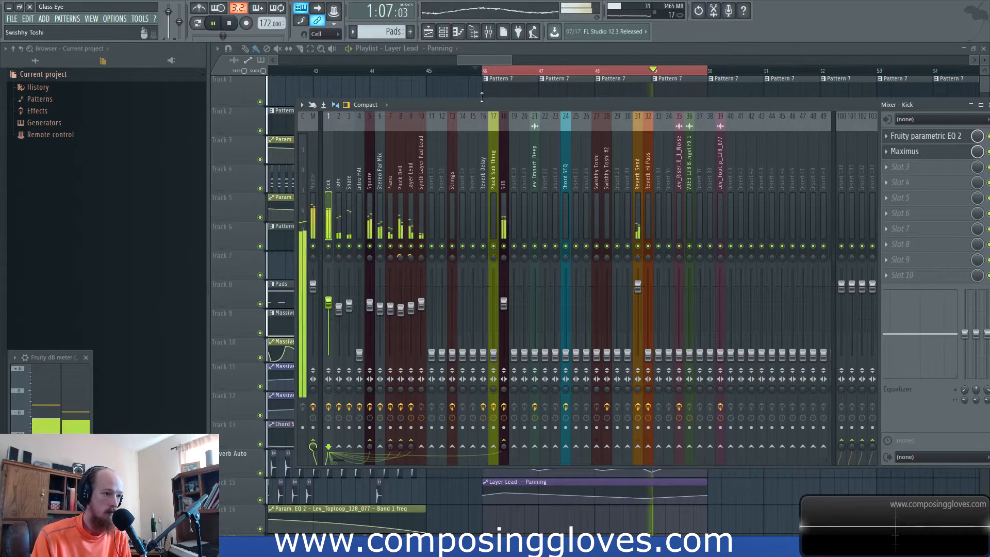
# Find the mixer track of the Lev_Impact_Deep sample and raise its volume to about the Kick's fader level
pyautogui.press('F9')
pyautogui.scroll(-1, 516, 258)
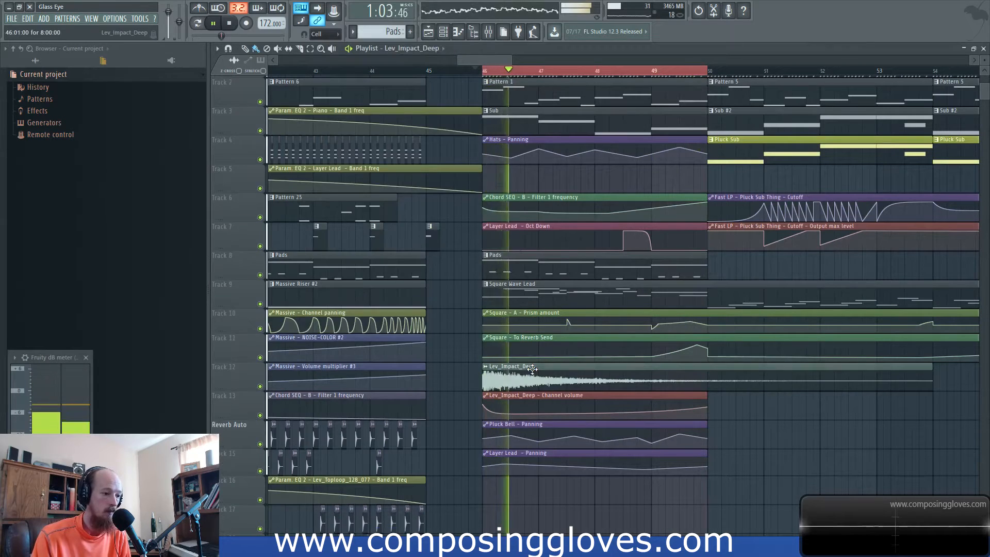
pyautogui.doubleClick(532, 368)
pyautogui.press('F9')
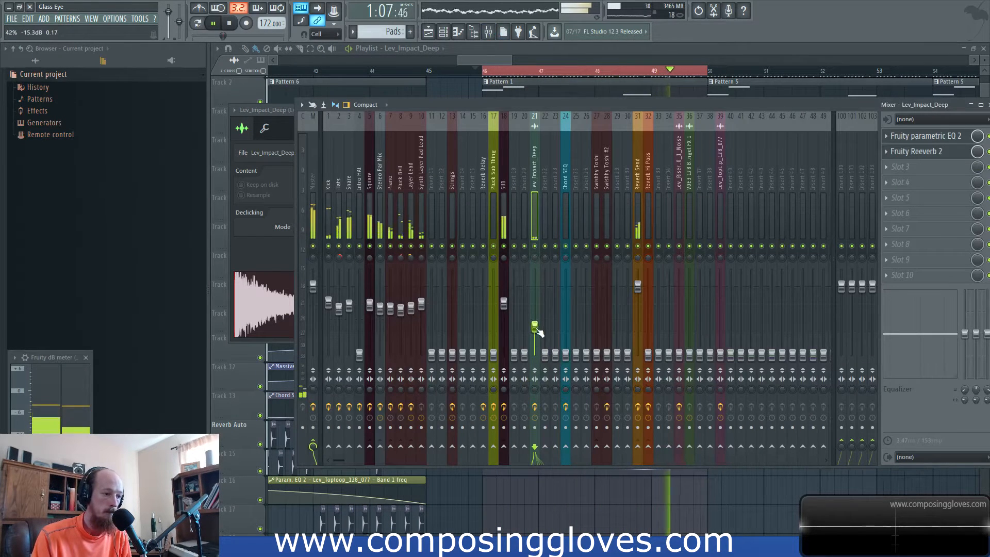
pyautogui.moveTo(538, 320); pyautogui.dragTo(537, 312)
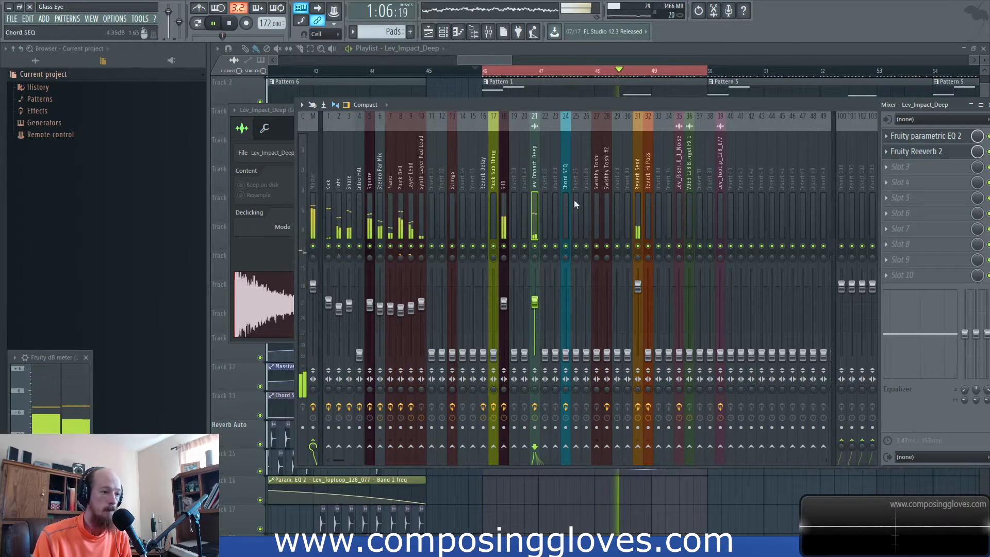
# Raise the Reverb Hi Pass track's volume to the same fader level as Reverb Send
pyautogui.click(638, 181)
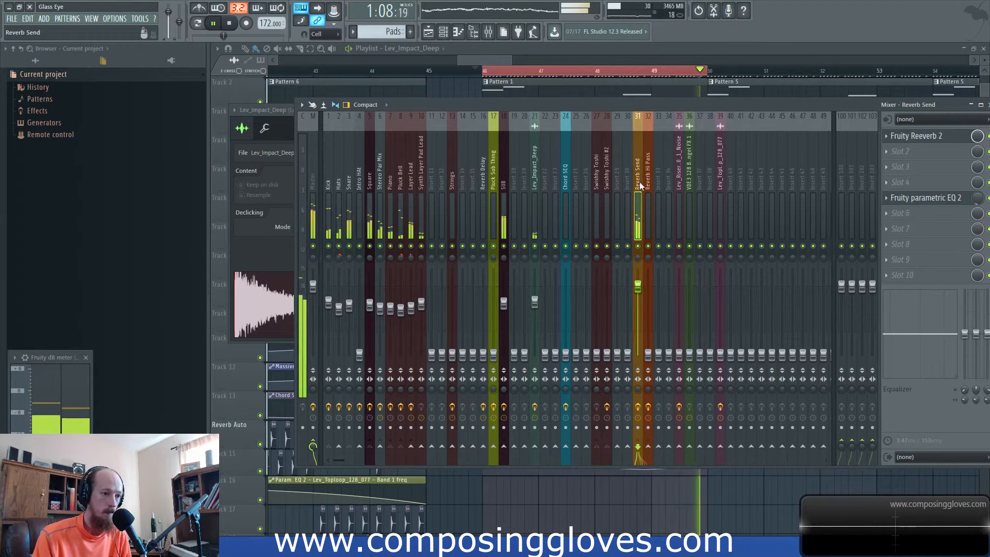
pyautogui.click(648, 354)
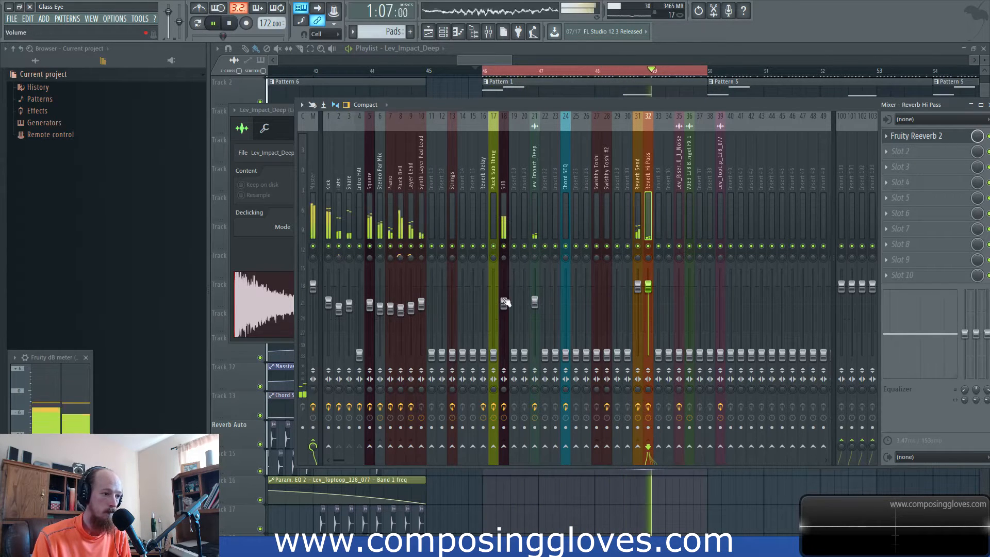
# Solo Synth Layer Pad Lead in the mixer and create an automation clip for its panning
pyautogui.keyDown('ctrl'); pyautogui.click(411, 246); pyautogui.keyUp('ctrl')
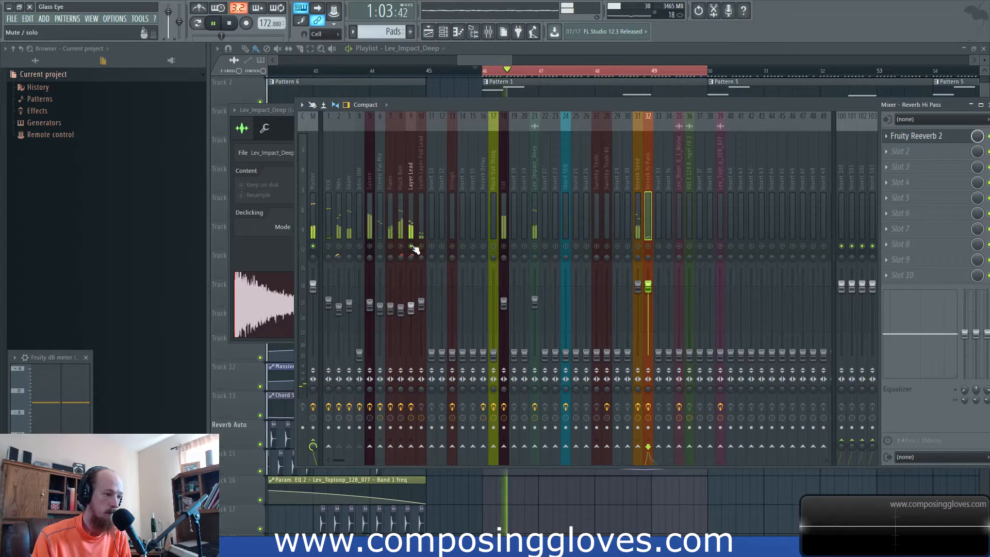
pyautogui.keyDown('ctrl'); pyautogui.click(422, 247); pyautogui.keyUp('ctrl')
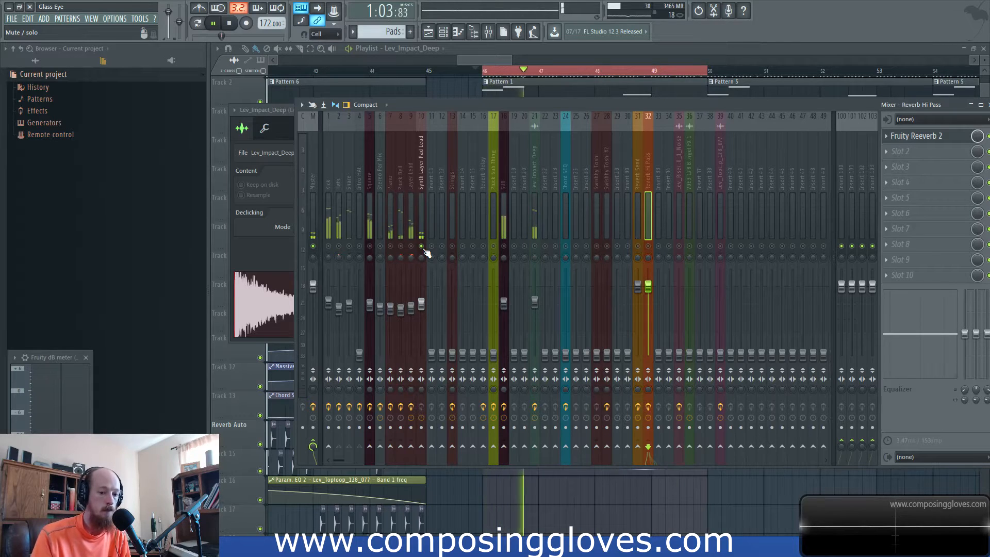
pyautogui.click(422, 206)
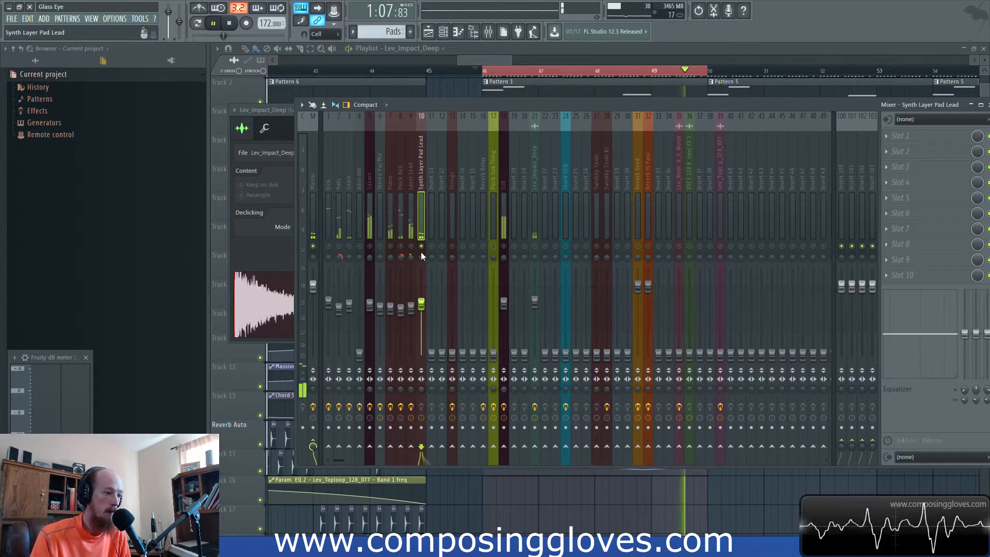
pyautogui.rightClick(421, 258)
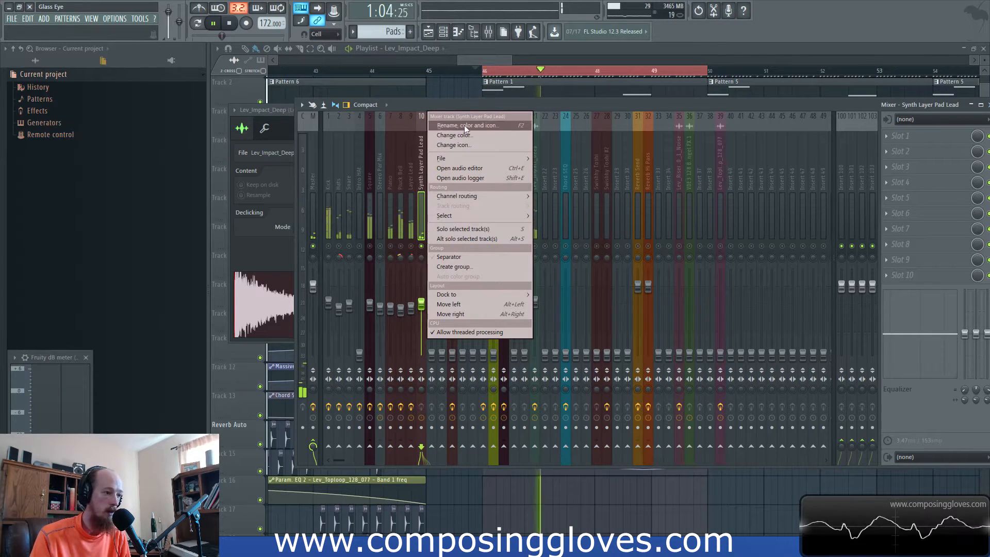
pyautogui.rightClick(420, 258)
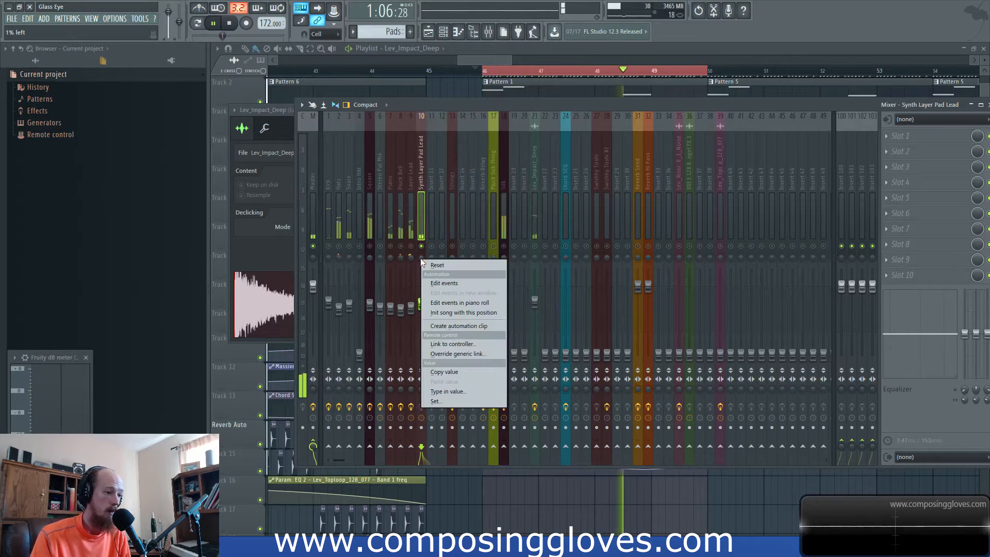
pyautogui.click(468, 326)
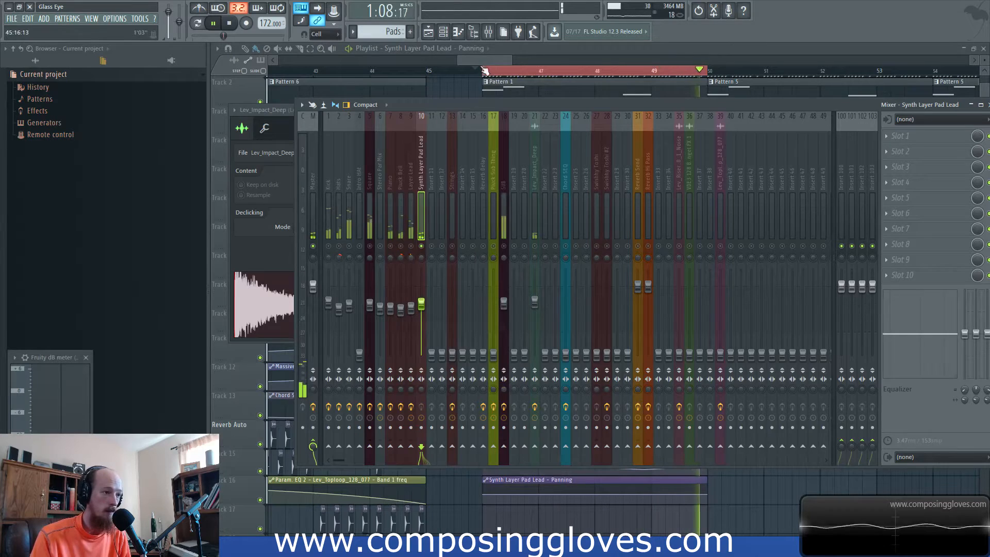
# Shape the Synth Layer Pad Lead panning clip into a zigzag with alternating high and low points across the loop
pyautogui.click(508, 489)
pyautogui.rightClick(505, 486)
pyautogui.rightClick(533, 502)
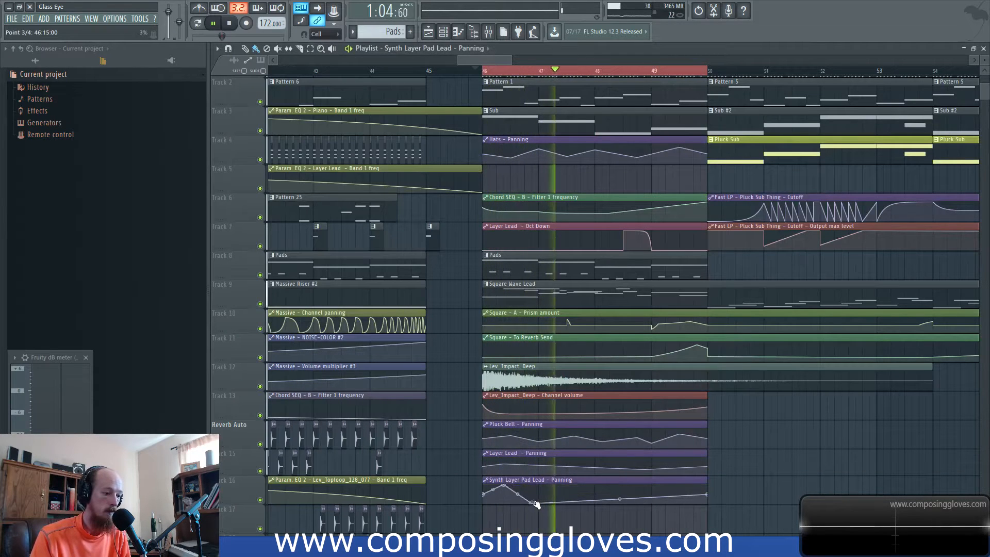
pyautogui.rightClick(560, 487)
pyautogui.rightClick(588, 503)
pyautogui.rightClick(610, 485)
pyautogui.rightClick(644, 502)
pyautogui.rightClick(679, 485)
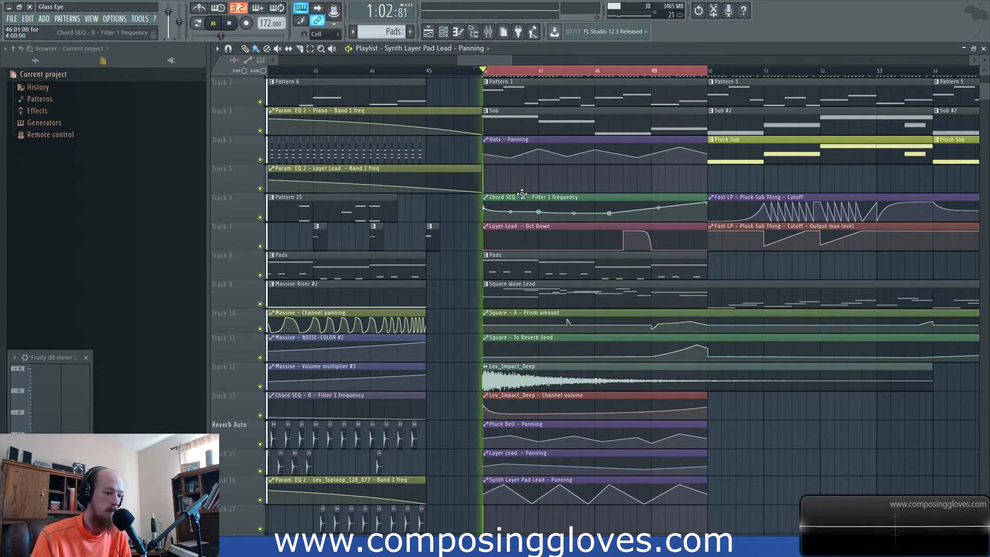
# Select mixer tracks 2 to 30 and lower their volumes together slightly
pyautogui.press('F9')
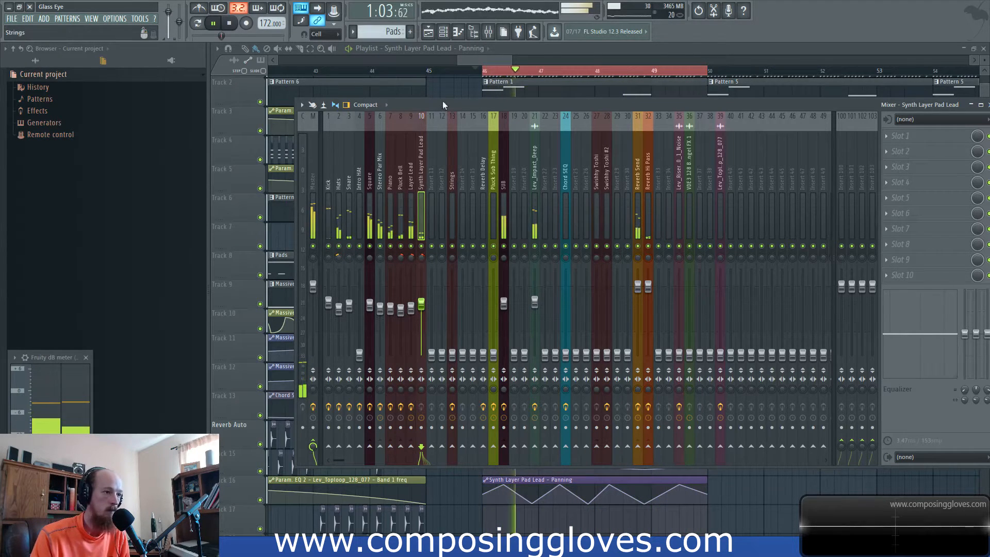
pyautogui.moveTo(483, 61); pyautogui.dragTo(487, 61)
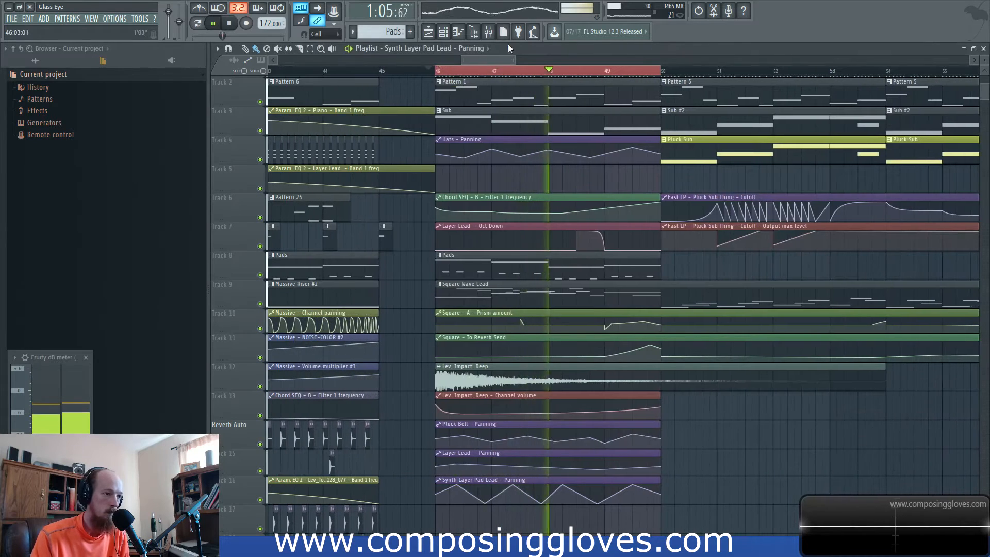
pyautogui.click(488, 32)
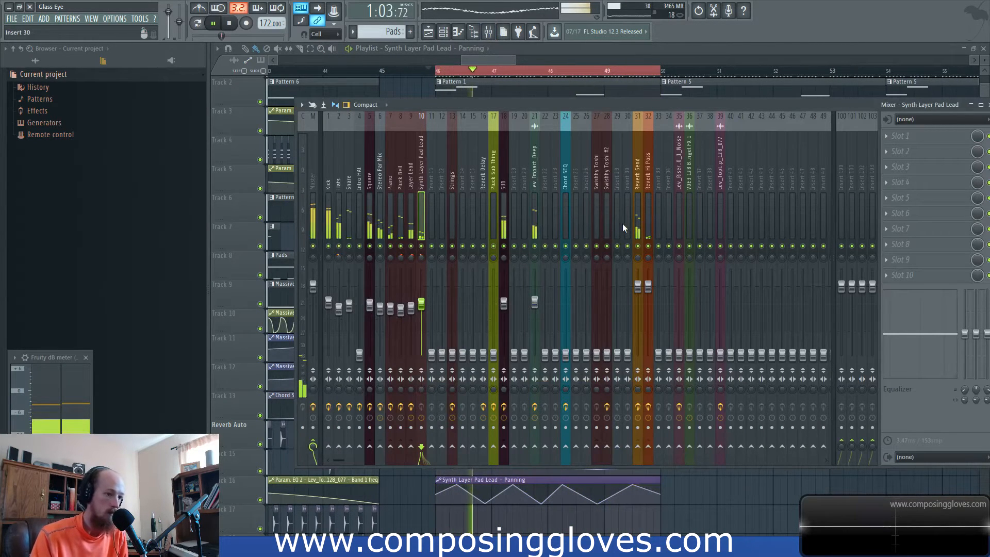
pyautogui.moveTo(624, 227); pyautogui.dragTo(362, 339)
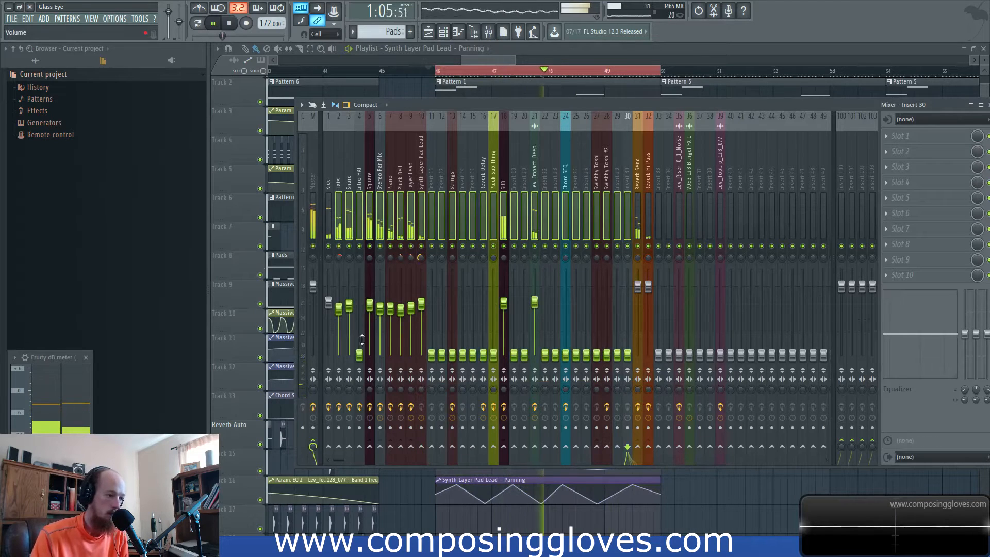
pyautogui.click(372, 309)
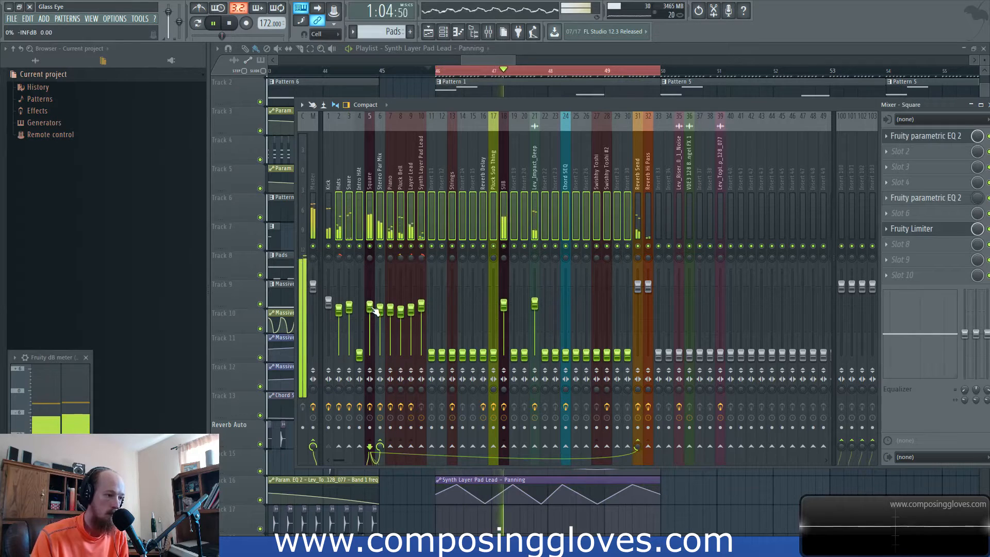
# Open the Snare track's first Fruity parametric EQ 2 and boost peaking band 4 slightly near 222 Hz
pyautogui.click(352, 224)
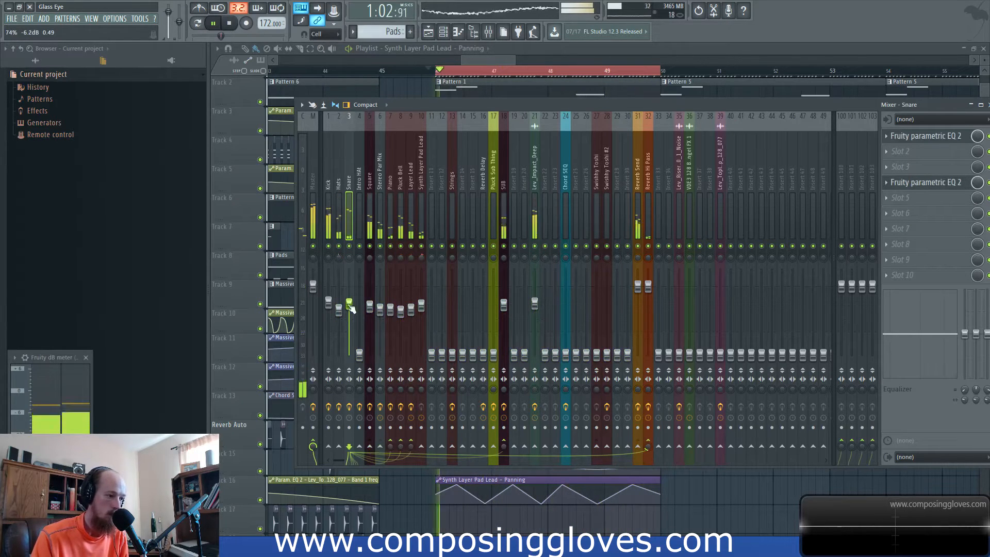
pyautogui.click(922, 135)
pyautogui.click(936, 183)
pyautogui.click(935, 183)
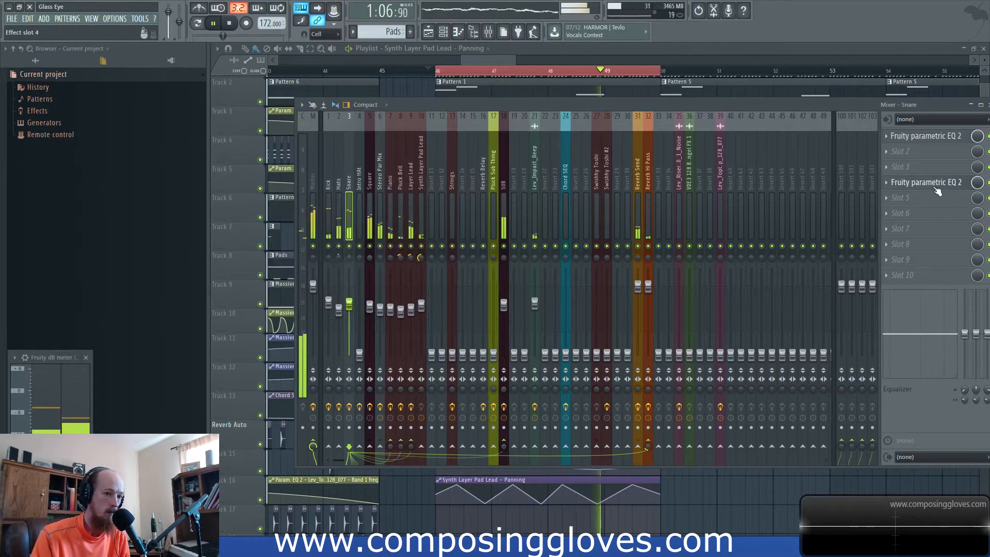
pyautogui.click(921, 138)
pyautogui.moveTo(332, 213); pyautogui.dragTo(333, 202)
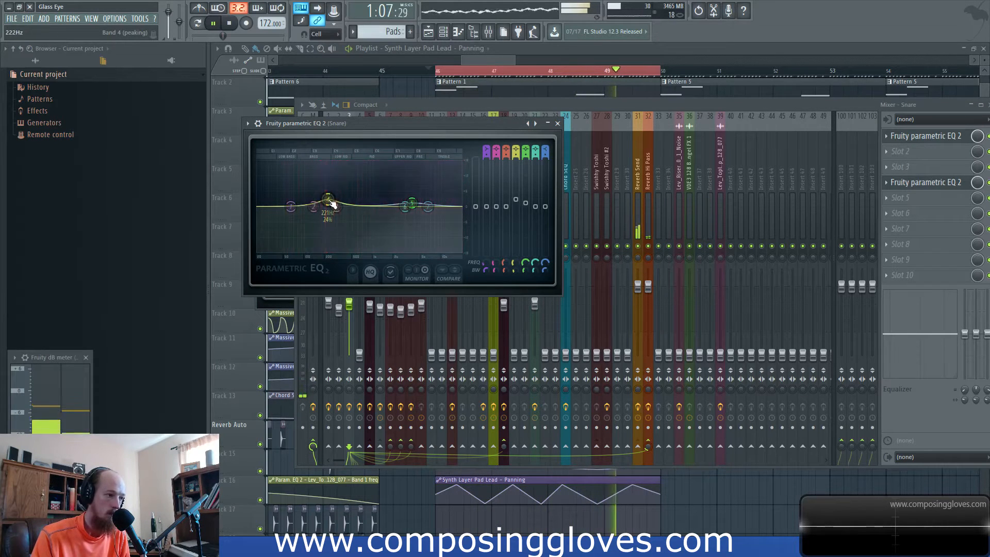
# Cut the Snare's lows by pulling EQ band 1's low shelf fully down near 59 Hz with order Steep 6
pyautogui.moveTo(336, 207); pyautogui.dragTo(279, 252)
pyautogui.rightClick(278, 251)
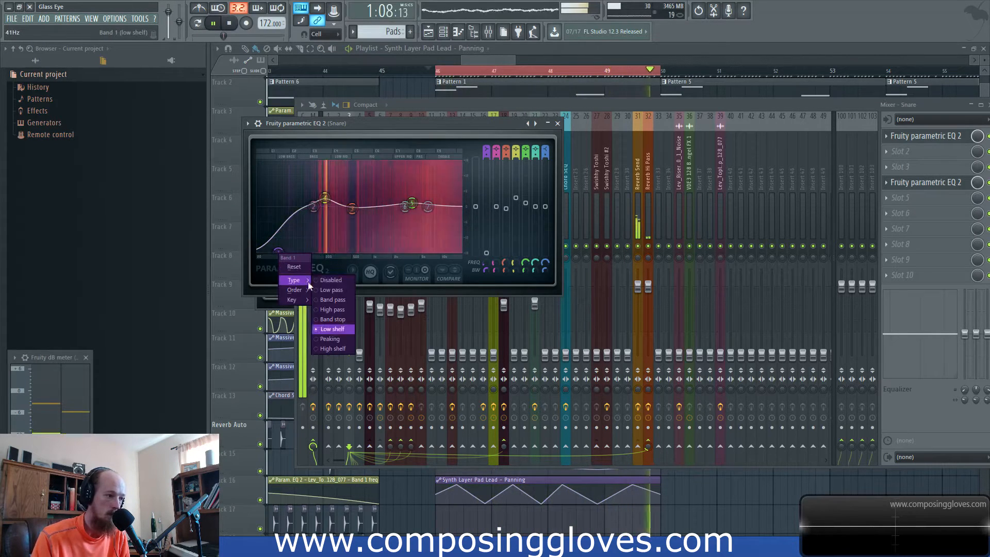
pyautogui.moveTo(301, 289)
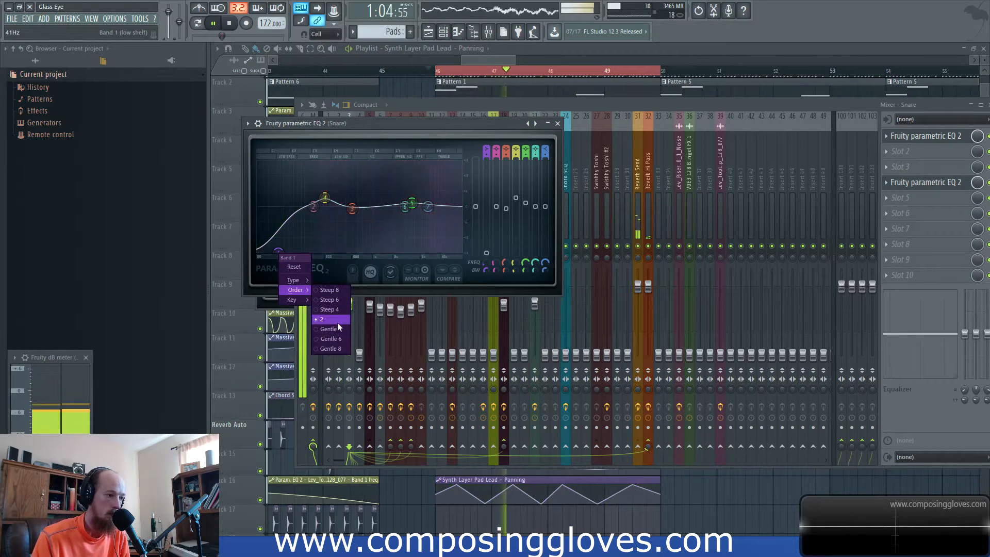
pyautogui.click(341, 304)
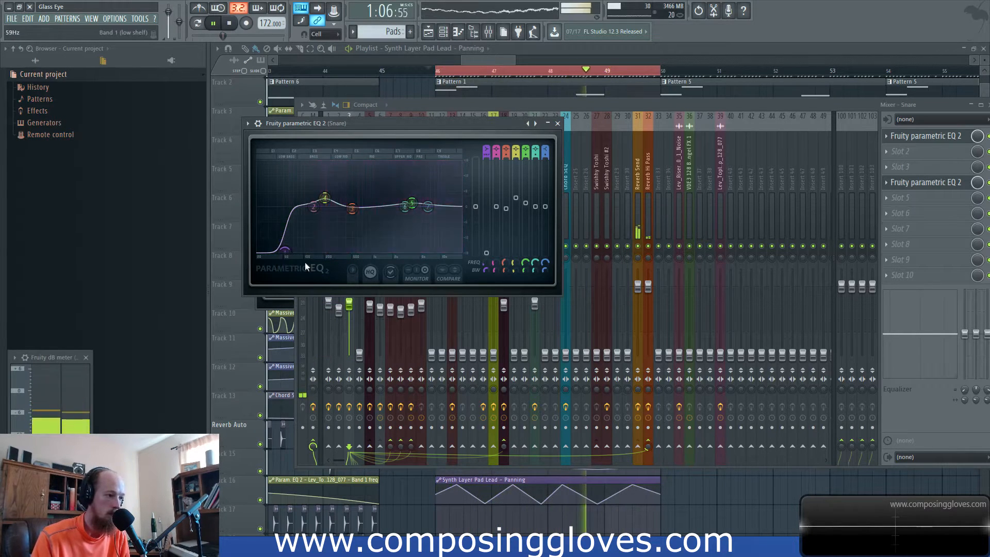
# Return to the playlist and set the loop selection to the four bars from bar 50 to bar 54
pyautogui.moveTo(502, 58); pyautogui.dragTo(500, 58)
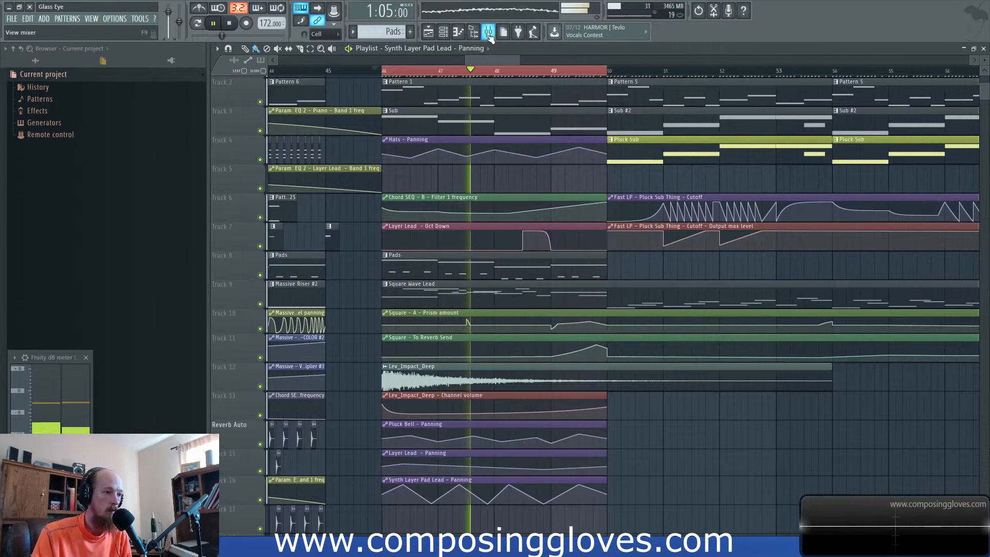
pyautogui.press('F9')
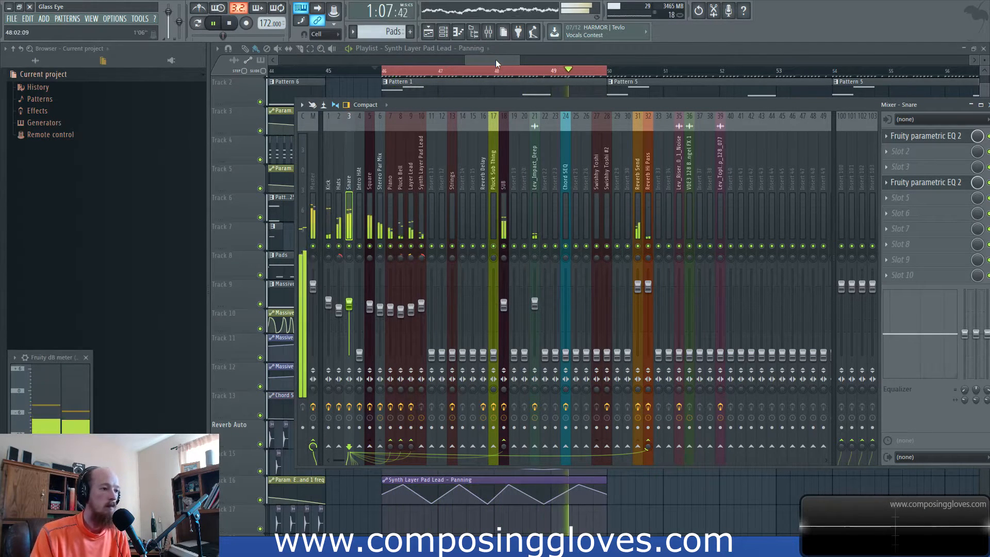
pyautogui.moveTo(495, 60); pyautogui.dragTo(506, 60)
pyautogui.scroll(-3, 394, 304)
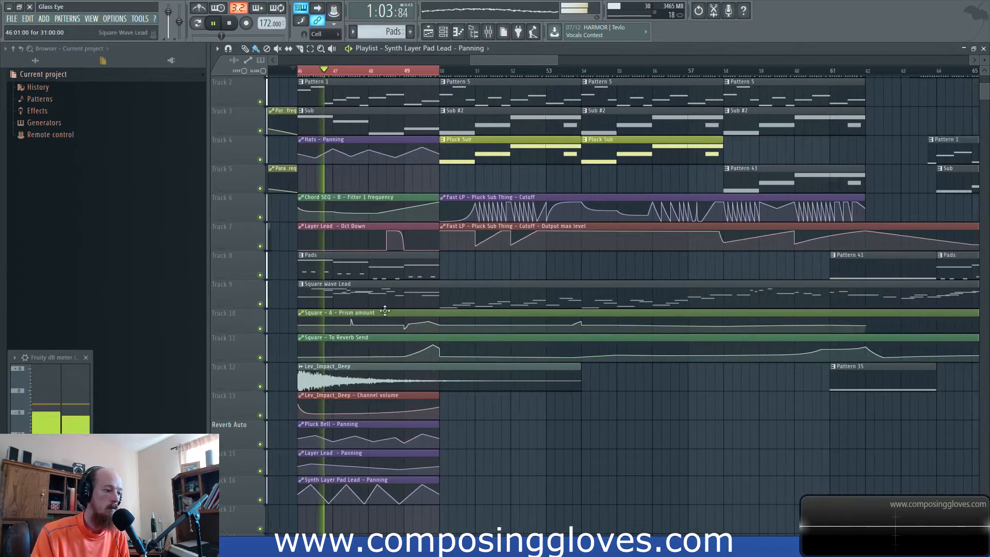
pyautogui.moveTo(391, 290); pyautogui.dragTo(419, 314)
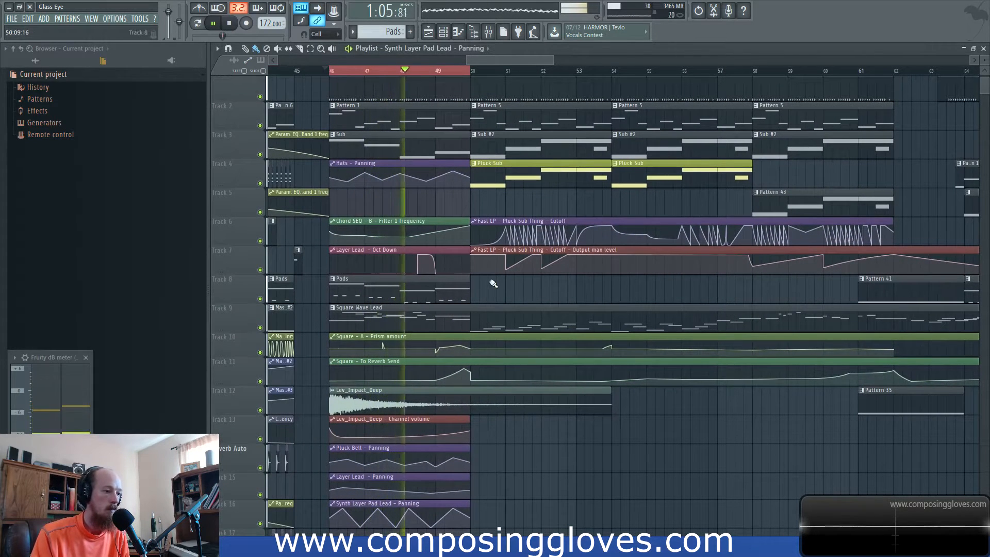
pyautogui.moveTo(523, 155); pyautogui.dragTo(515, 173)
pyautogui.moveTo(470, 71); pyautogui.dragTo(603, 83)
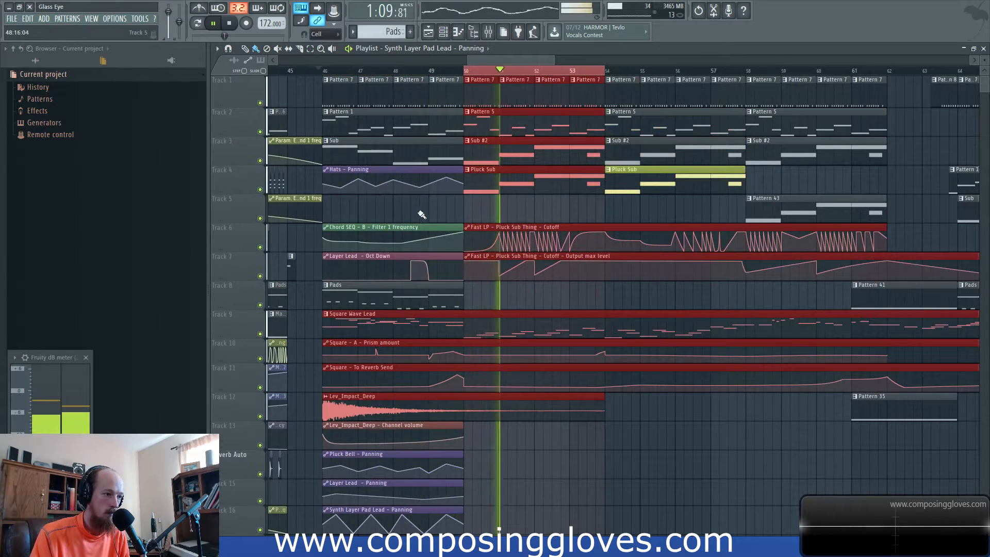
# Move the Hats - Panning automation clip down to Track 5 and extend it to bar 54
pyautogui.scroll(1, 412, 182)
pyautogui.moveTo(417, 180); pyautogui.dragTo(637, 205)
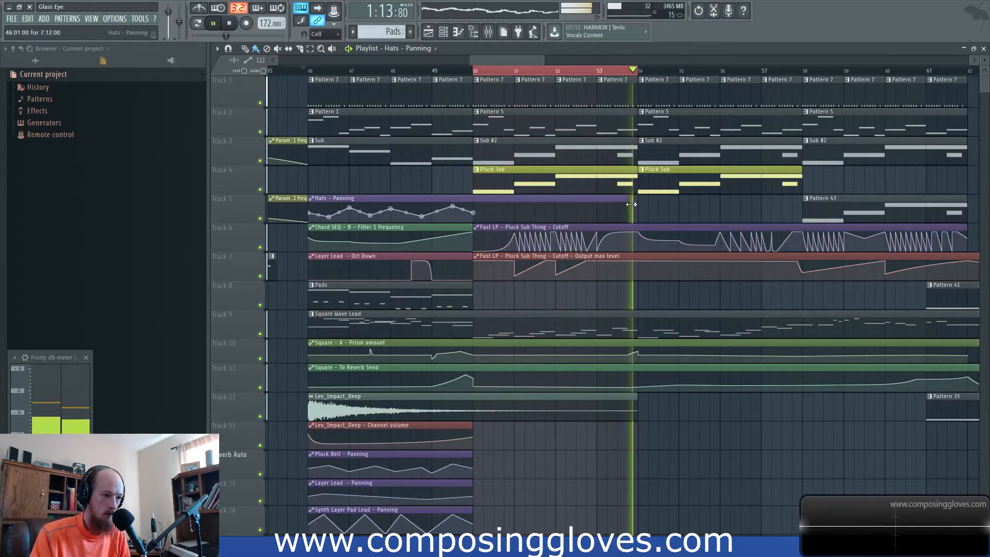
pyautogui.rightClick(476, 214)
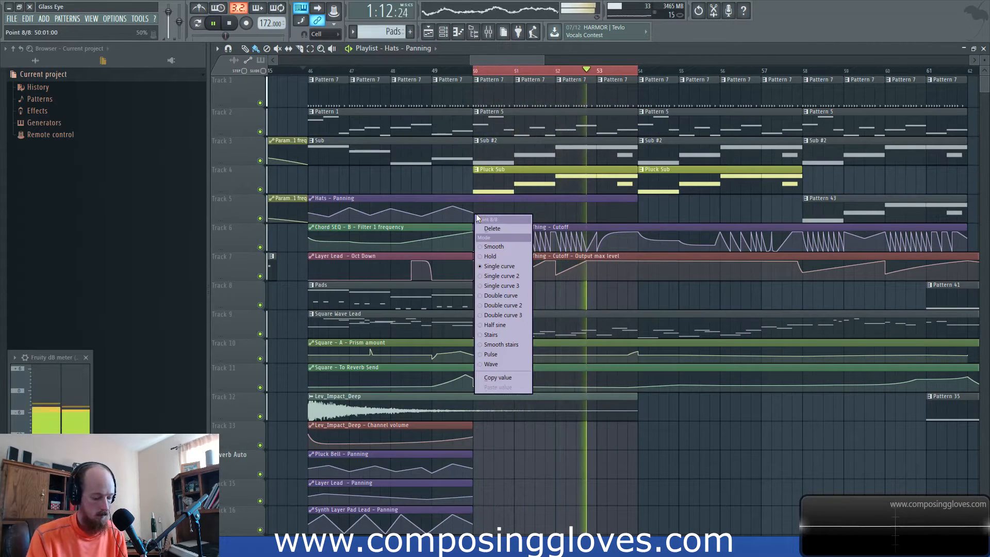
pyautogui.click(476, 213)
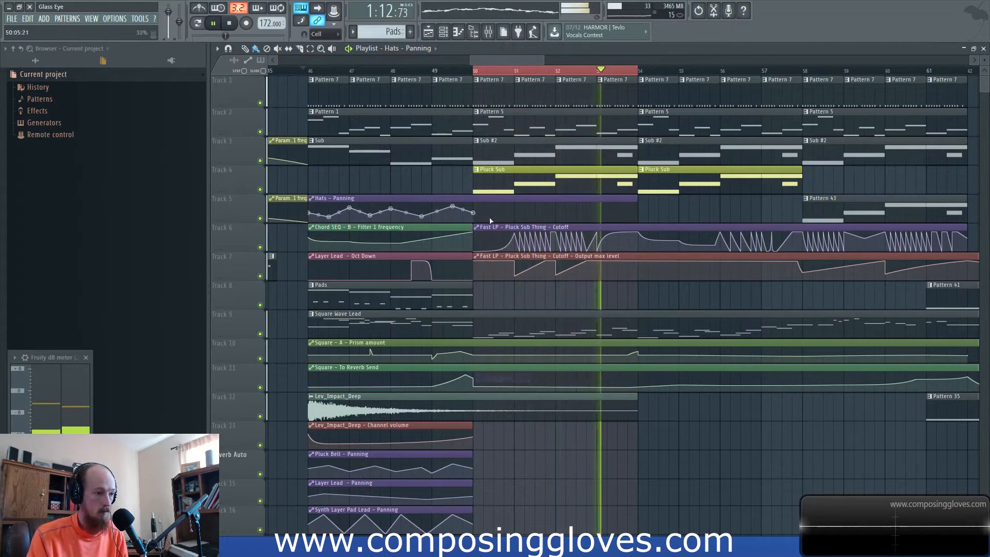
# Add gently alternating panning points to the Hats - Panning clip across bars 50 to 54
pyautogui.rightClick(548, 207)
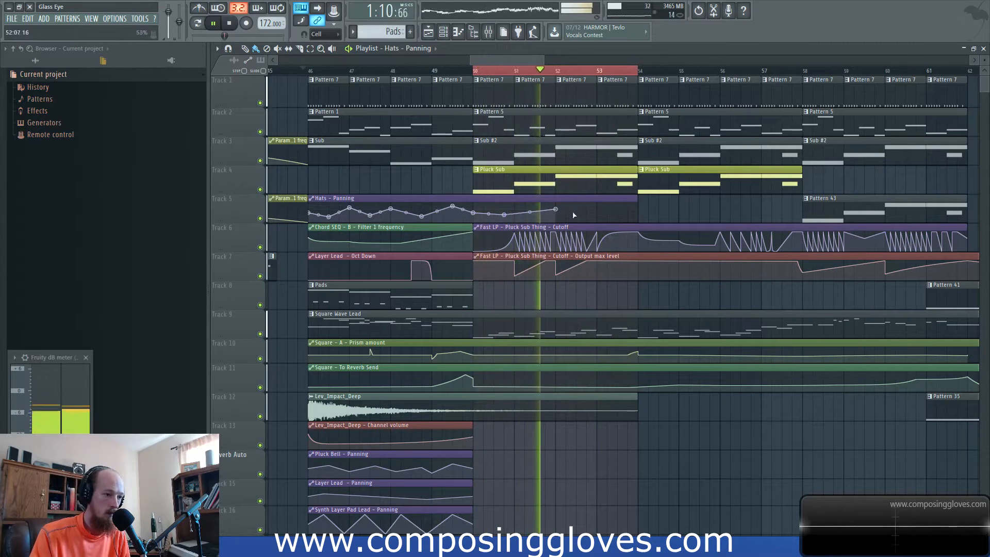
pyautogui.rightClick(599, 217)
pyautogui.rightClick(627, 213)
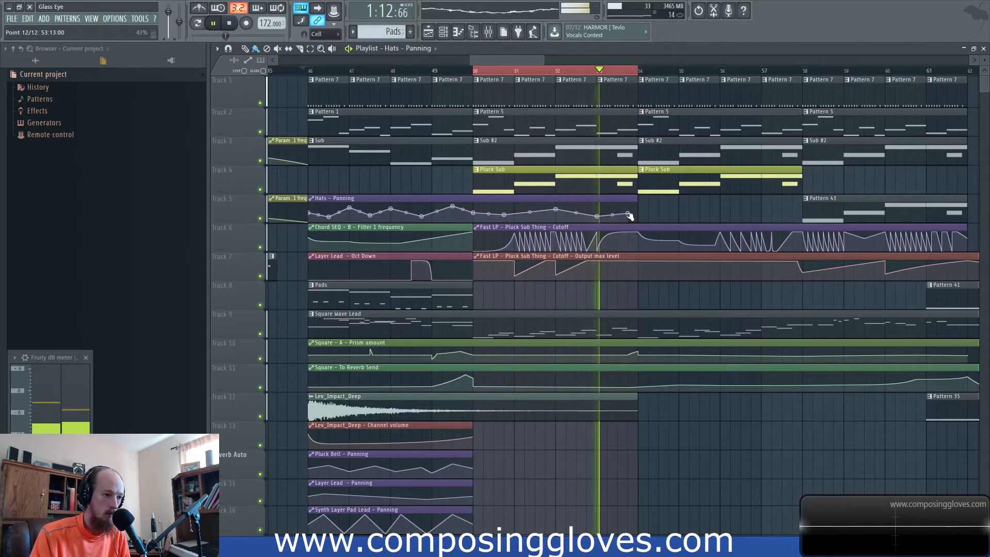
pyautogui.rightClick(627, 214)
pyautogui.press('v')
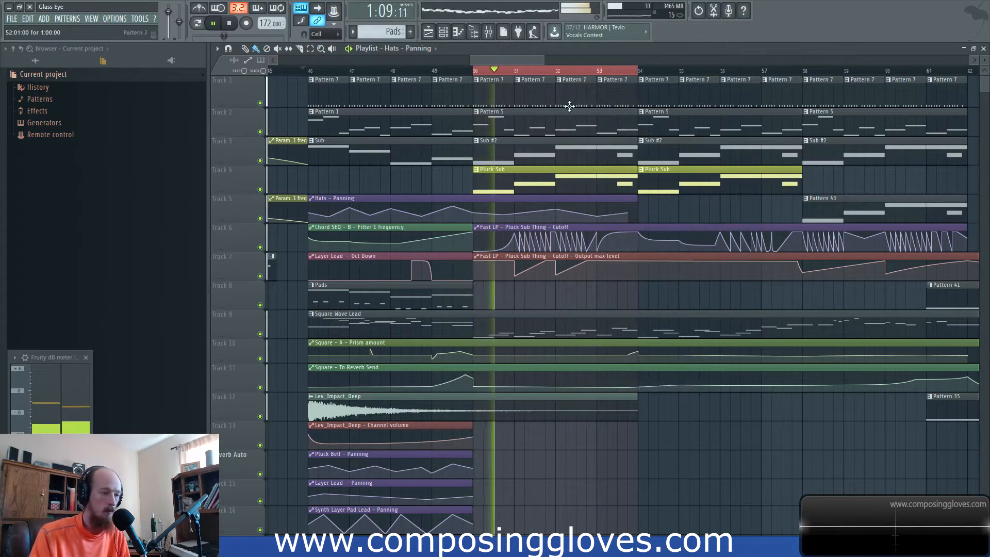
# Open the Pluck Sub pattern and select the Pluck Sub Thing track in the mixer
pyautogui.moveTo(497, 61); pyautogui.dragTo(499, 61)
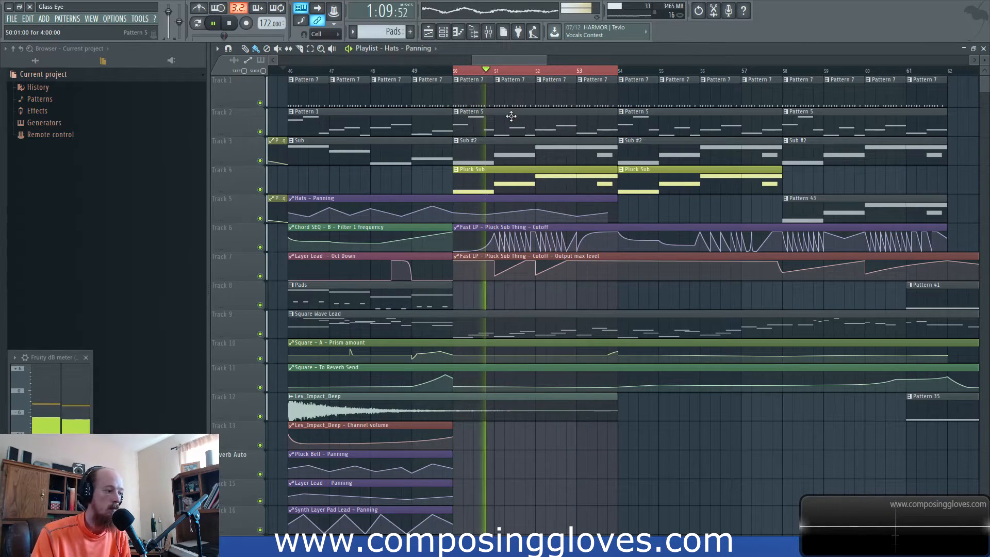
pyautogui.click(533, 151)
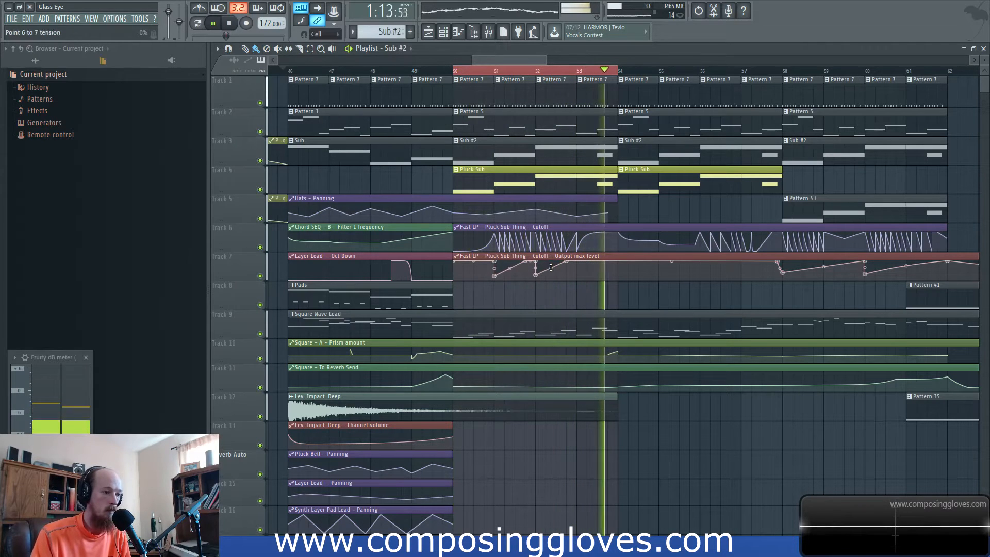
pyautogui.doubleClick(517, 182)
pyautogui.click(530, 97)
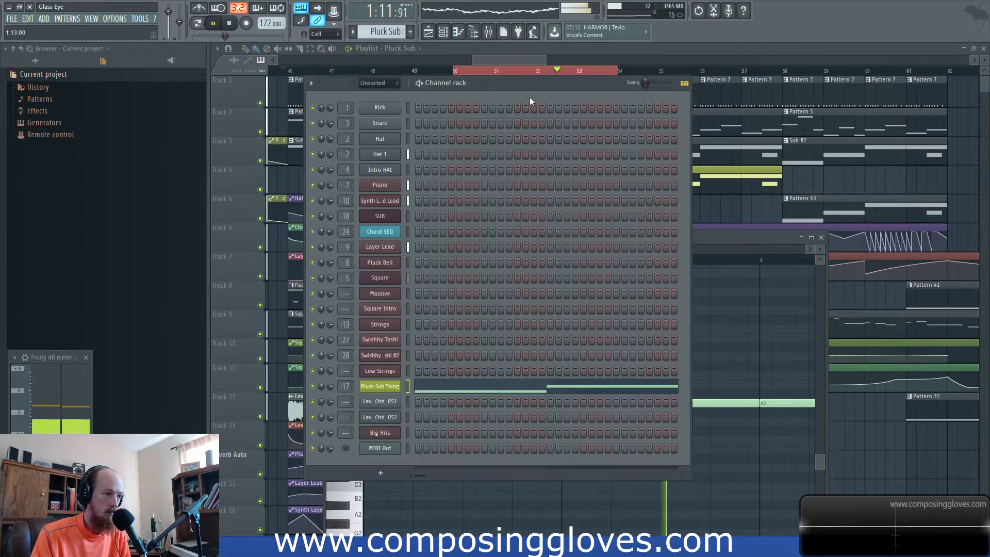
pyautogui.click(489, 33)
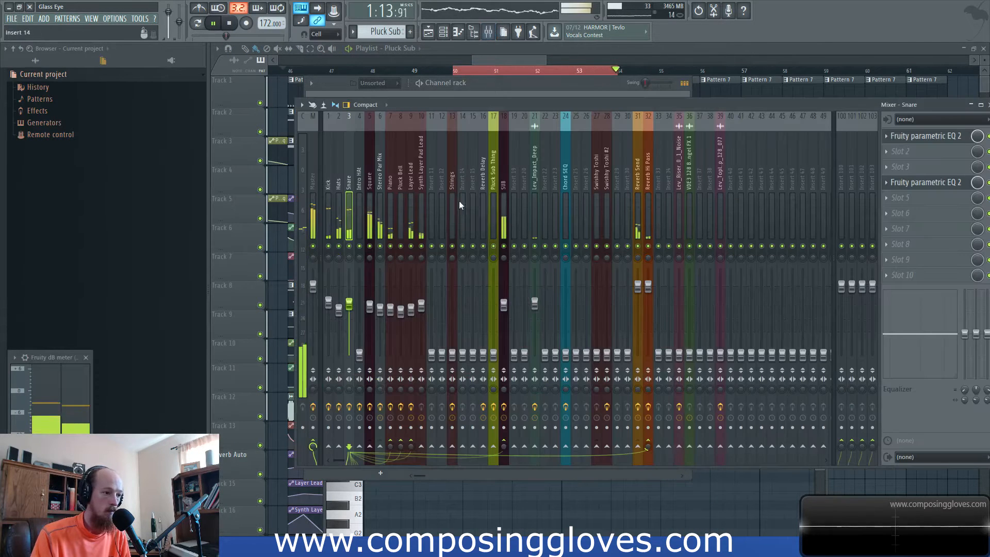
pyautogui.click(496, 373)
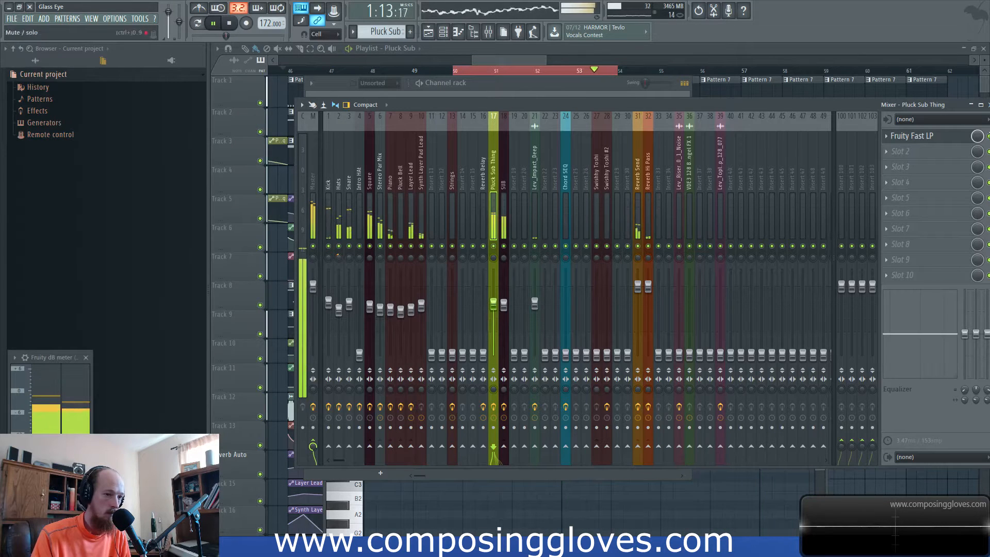
# Load Maximus into effect slot 3 of the Pluck Sub Thing track and return to the playlist with playback running
pyautogui.click(894, 172)
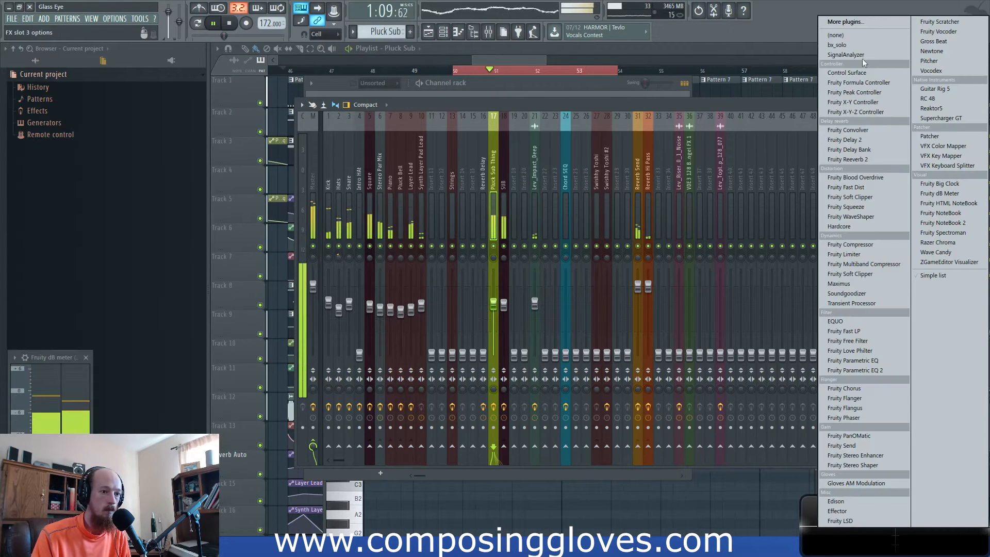
pyautogui.click(854, 284)
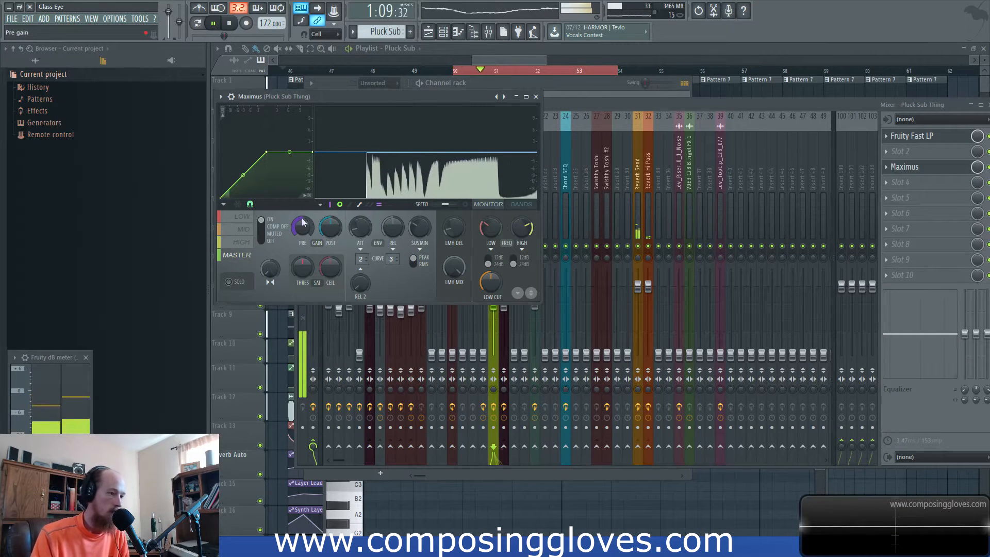
pyautogui.press('space')
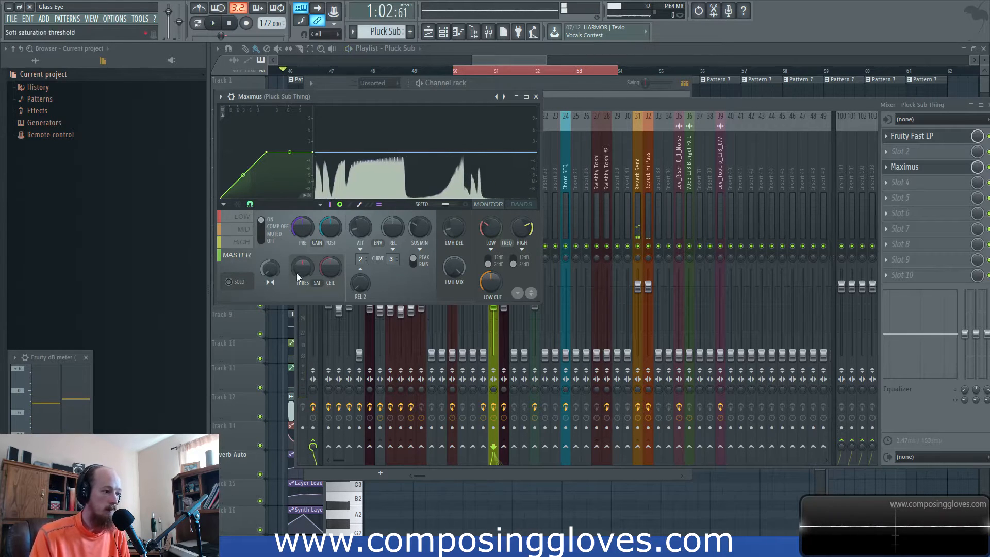
pyautogui.click(535, 97)
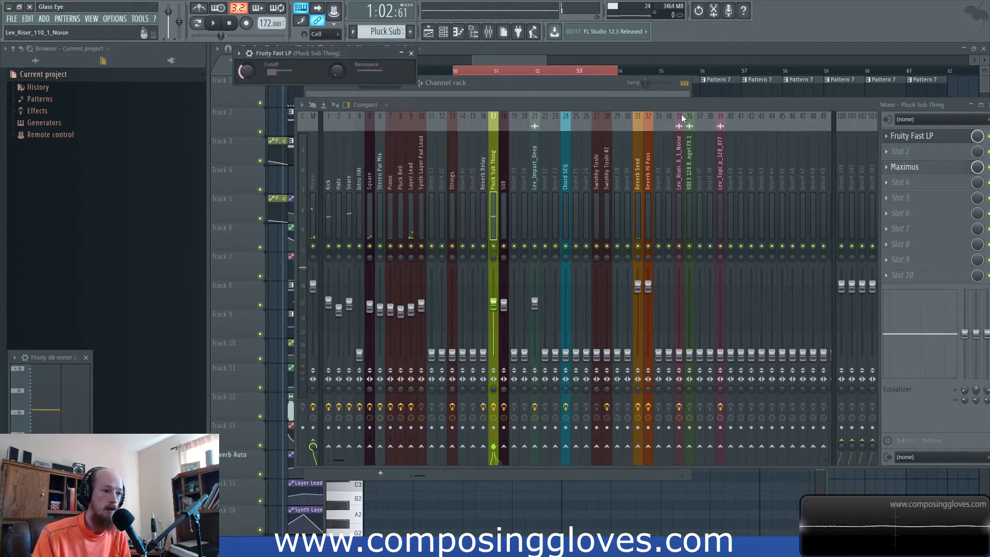
pyautogui.click(506, 61)
pyautogui.press('space')
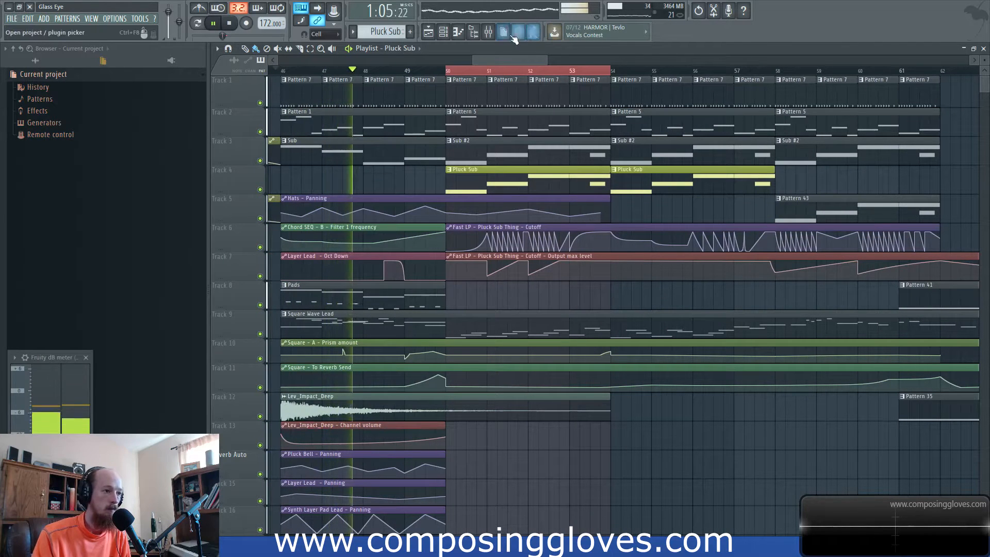
# Reopen Maximus on the Pluck Sub Thing mixer track with playback stopped and switch to its Low band
pyautogui.click(488, 32)
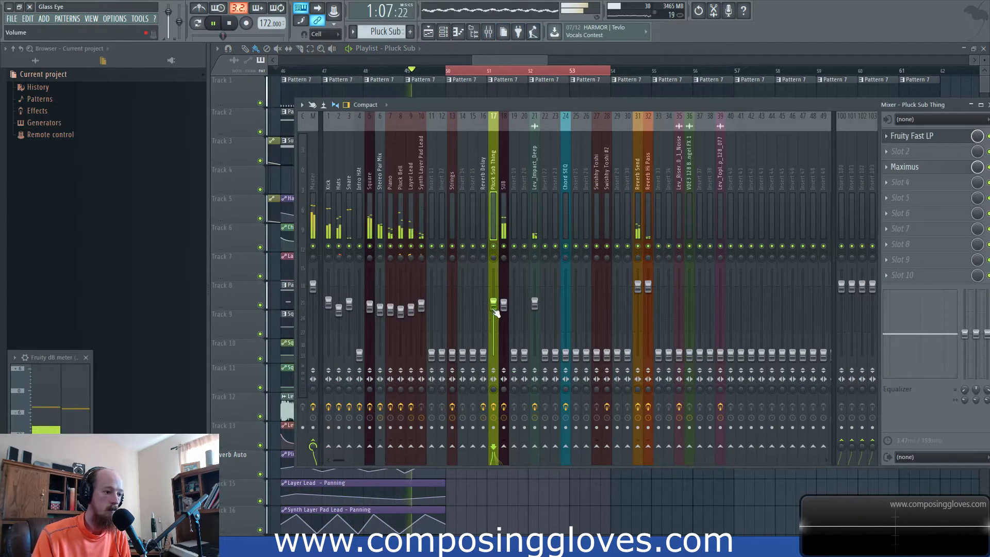
pyautogui.click(938, 171)
pyautogui.press('space')
pyautogui.rightClick(272, 272)
pyautogui.click(257, 270)
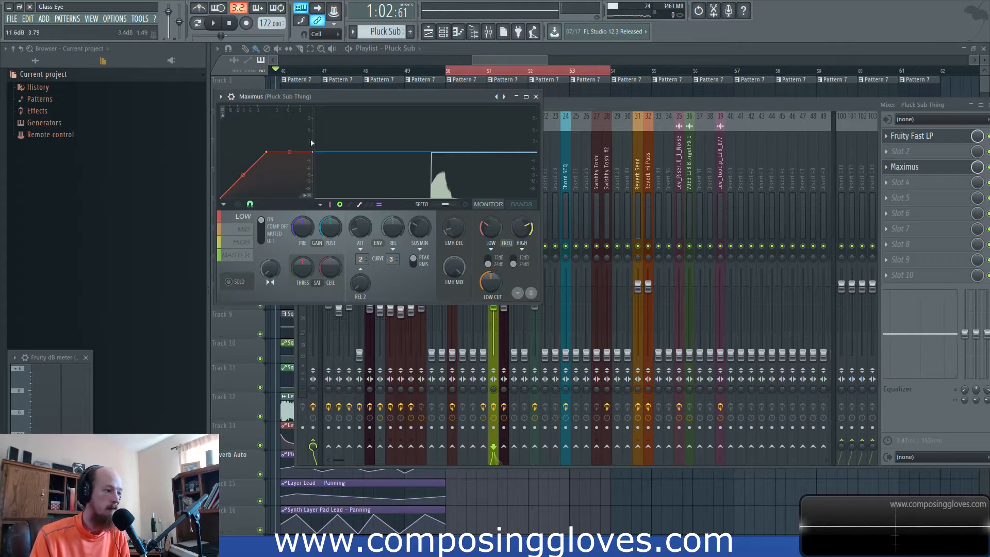
# Play the song from bar 50 and place a second Synth Layer Pad Lead - Panning clip at bar 50 on Track 16
pyautogui.press('space')
pyautogui.click(515, 63)
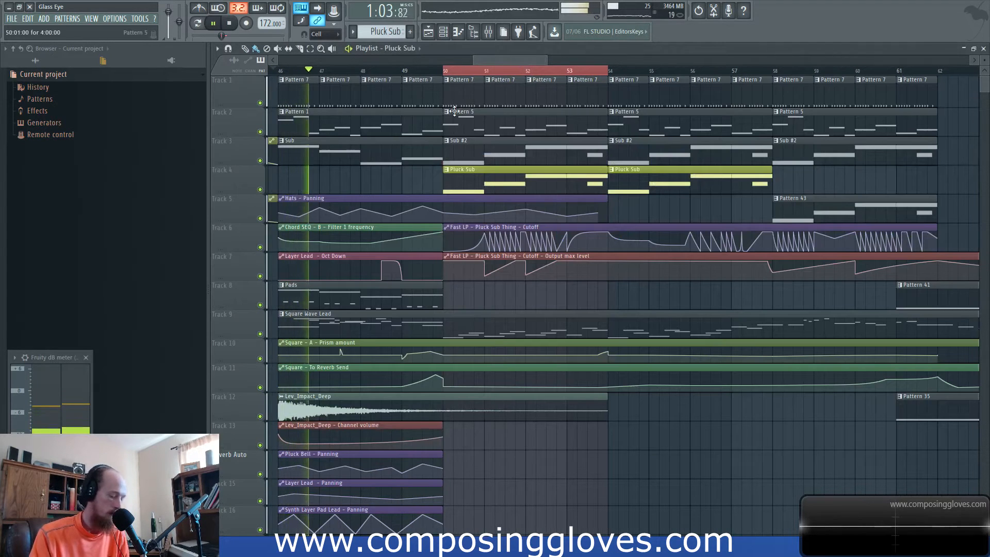
pyautogui.click(446, 70)
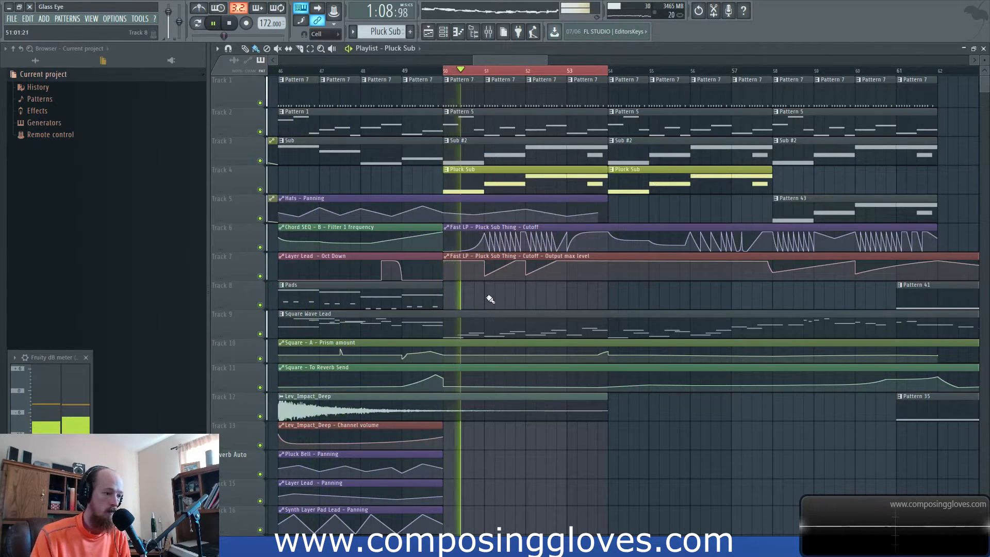
pyautogui.scroll(-2, 487, 288)
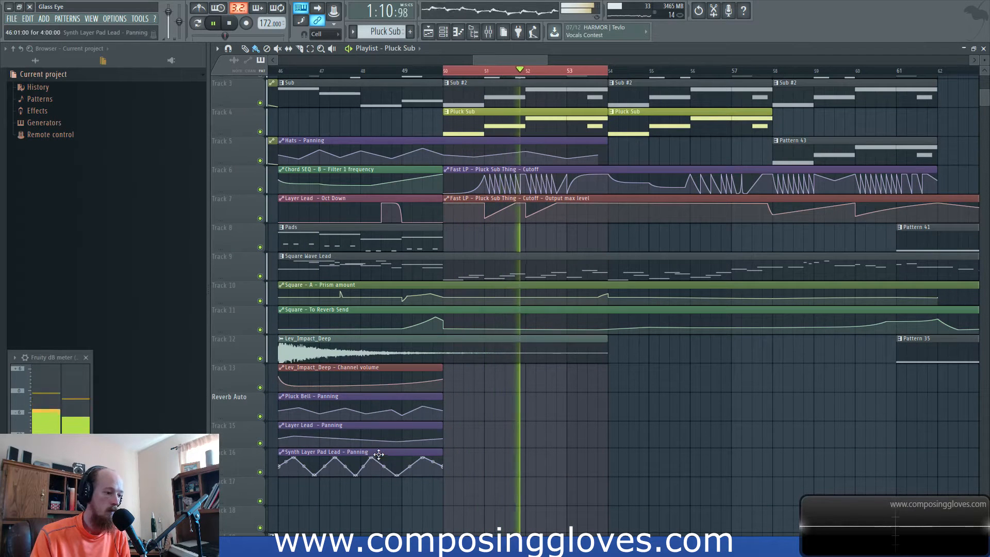
pyautogui.click(453, 449)
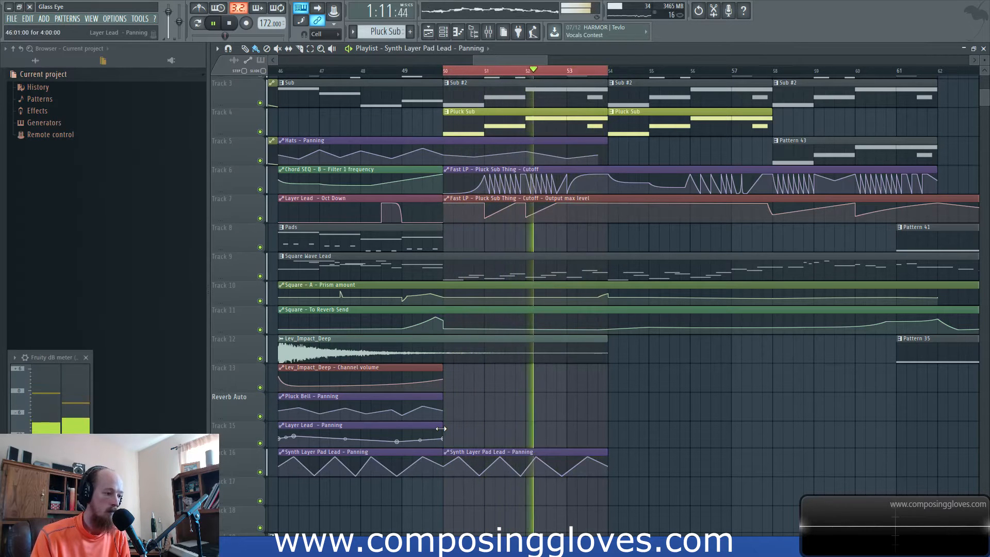
# Extend the Layer Lead - Panning clip to bar 54 and add gentle panning points, with the last one at 54:01:00 given the copied 50% value
pyautogui.moveTo(441, 428); pyautogui.dragTo(606, 427)
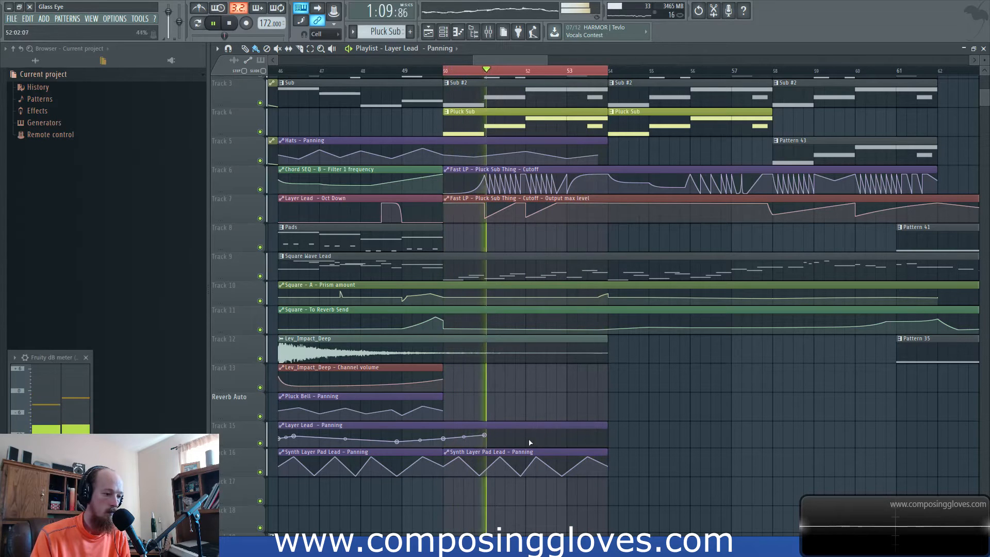
pyautogui.rightClick(599, 438)
pyautogui.rightClick(600, 437)
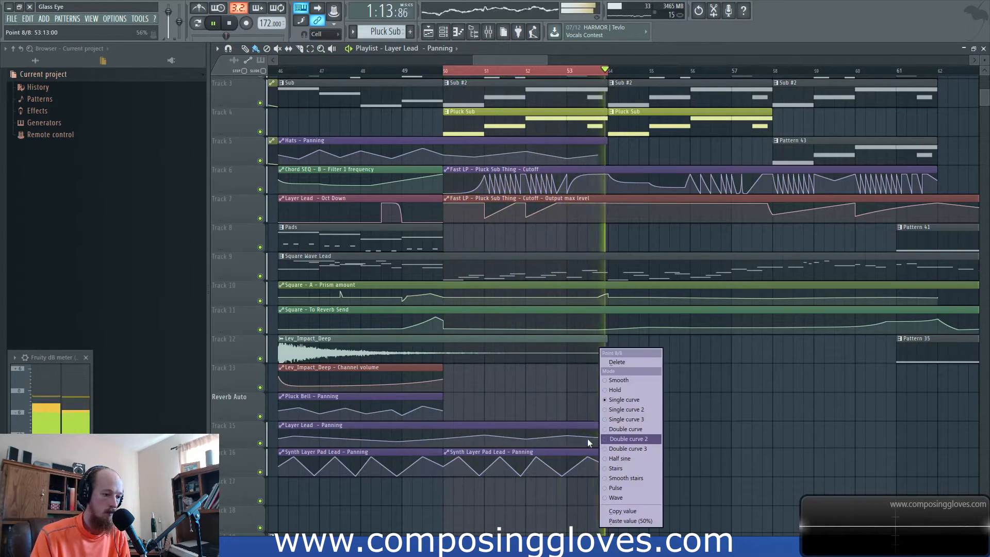
pyautogui.click(591, 440)
pyautogui.moveTo(599, 438); pyautogui.dragTo(607, 438)
pyautogui.rightClick(606, 438)
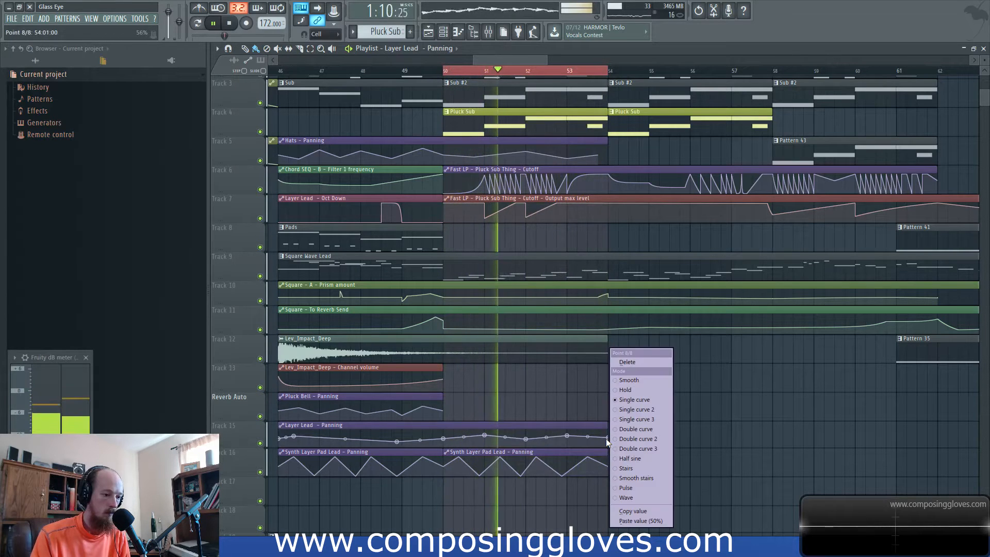
pyautogui.press('p')
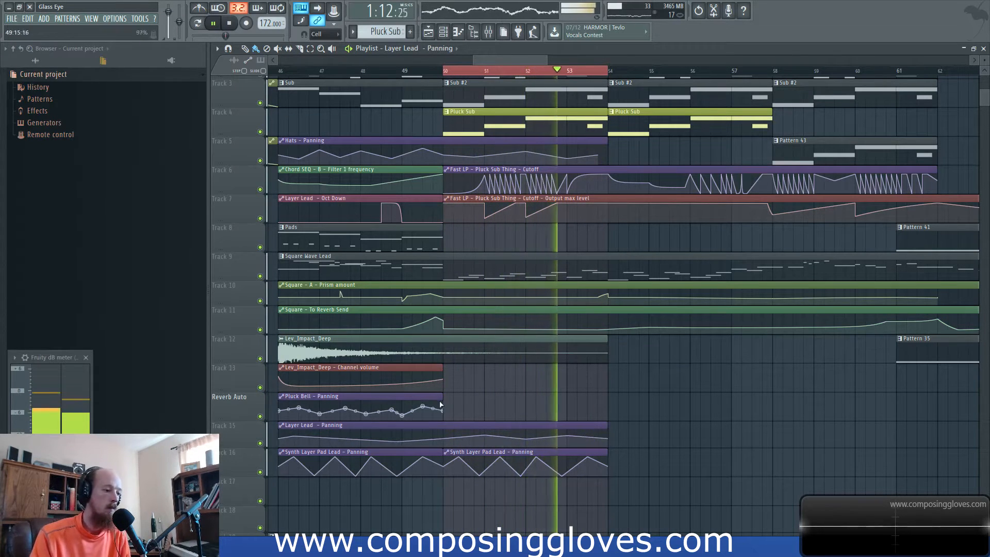
pyautogui.moveTo(443, 397); pyautogui.dragTo(606, 397)
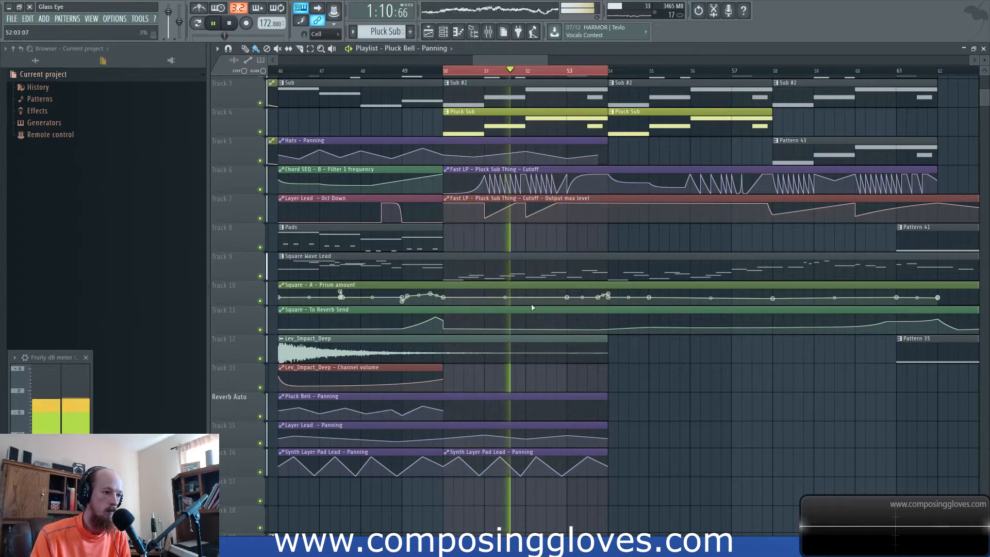
pyautogui.scroll(2, 524, 297)
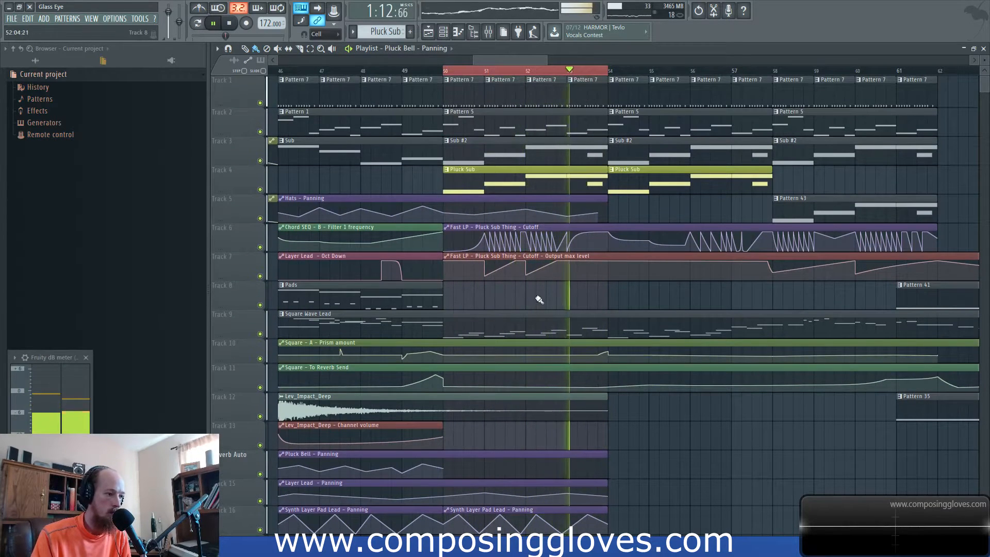
pyautogui.scroll(-1, 535, 390)
pyautogui.moveTo(607, 428); pyautogui.dragTo(447, 428)
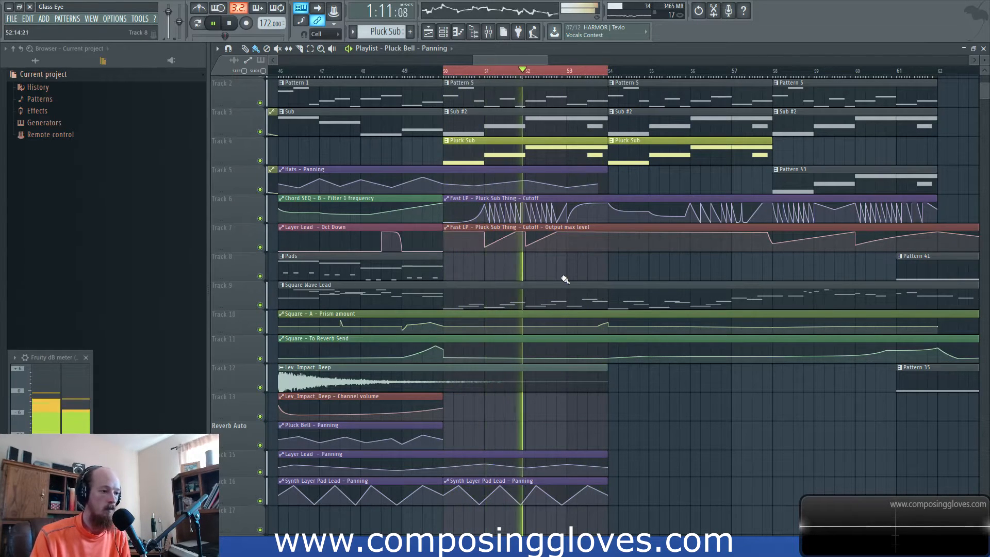
# Set the playlist loop selection to the four bars from bar 54 to bar 58
pyautogui.scroll(1, 562, 281)
pyautogui.keyDown('ctrl'); pyautogui.scroll(-2, 551, 263); pyautogui.keyUp('ctrl')
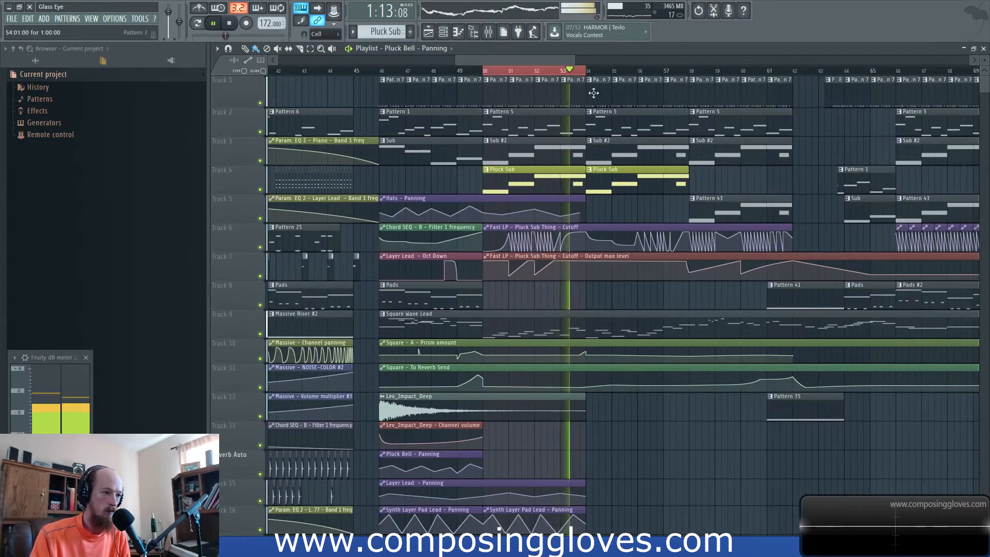
pyautogui.moveTo(587, 73); pyautogui.dragTo(687, 88)
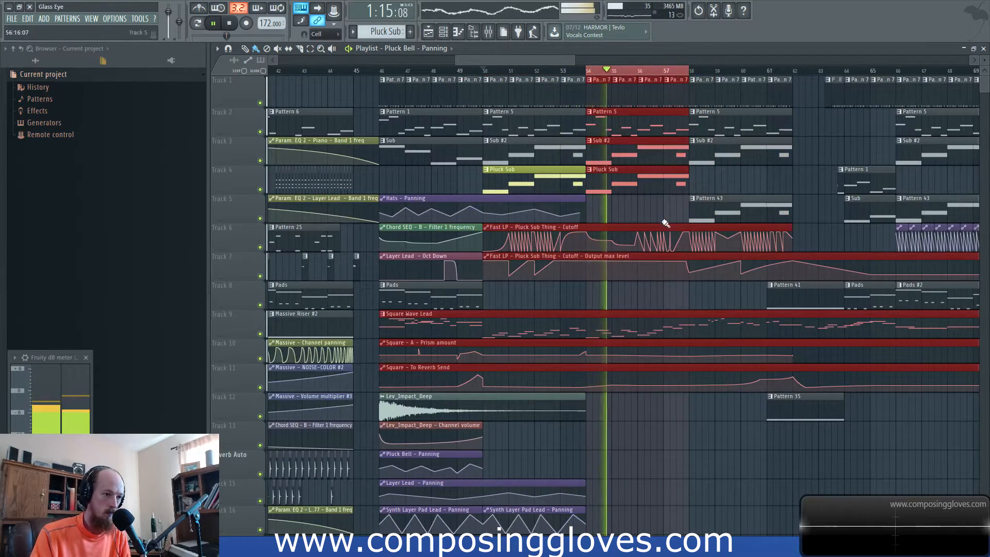
# Extend the Hats - Panning clip on Track 5 to bar 58 and add a slightly offset panning point near its end
pyautogui.keyDown('ctrl'); pyautogui.scroll(2, 659, 217); pyautogui.keyUp('ctrl')
pyautogui.moveTo(497, 207); pyautogui.dragTo(639, 209)
pyautogui.rightClick(632, 209)
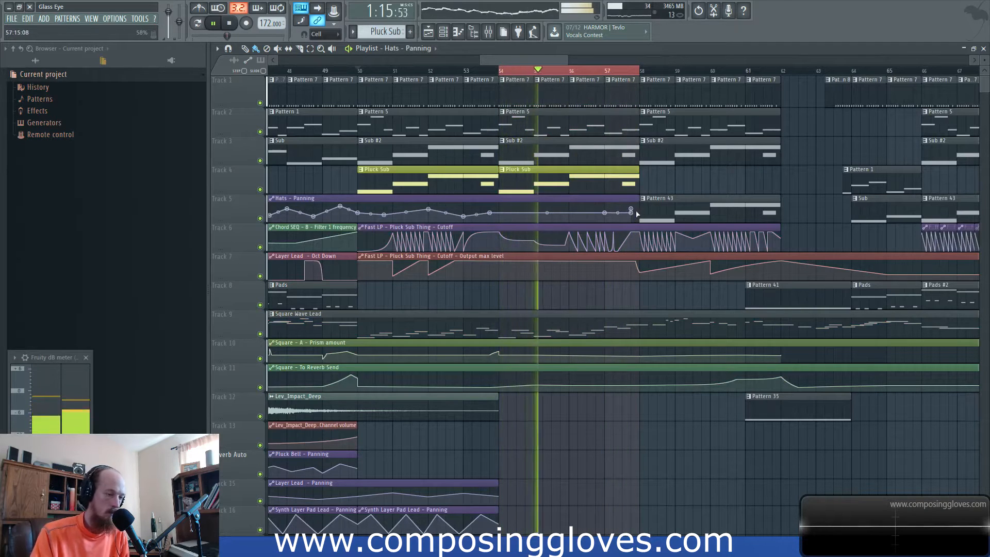
# Add a closing point at 57:16:00 to the Hats - Panning clip that brings the panning back near centre
pyautogui.keyDown('ctrl'); pyautogui.scroll(3, 663, 212); pyautogui.keyUp('ctrl')
pyautogui.rightClick(677, 212)
pyautogui.hotkey('ctrl', 'z')
pyautogui.rightClick(670, 214)
pyautogui.rightClick(665, 215)
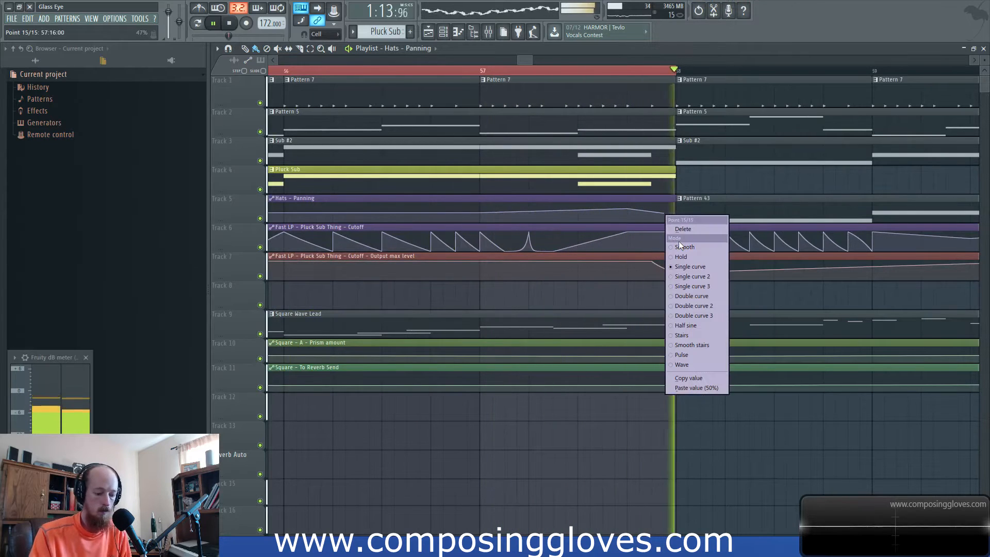
pyautogui.click(648, 244)
# Set the playlist loop selection to the four bars from bar 58 to bar 62
pyautogui.keyDown('ctrl'); pyautogui.scroll(-2, 567, 344); pyautogui.keyUp('ctrl')
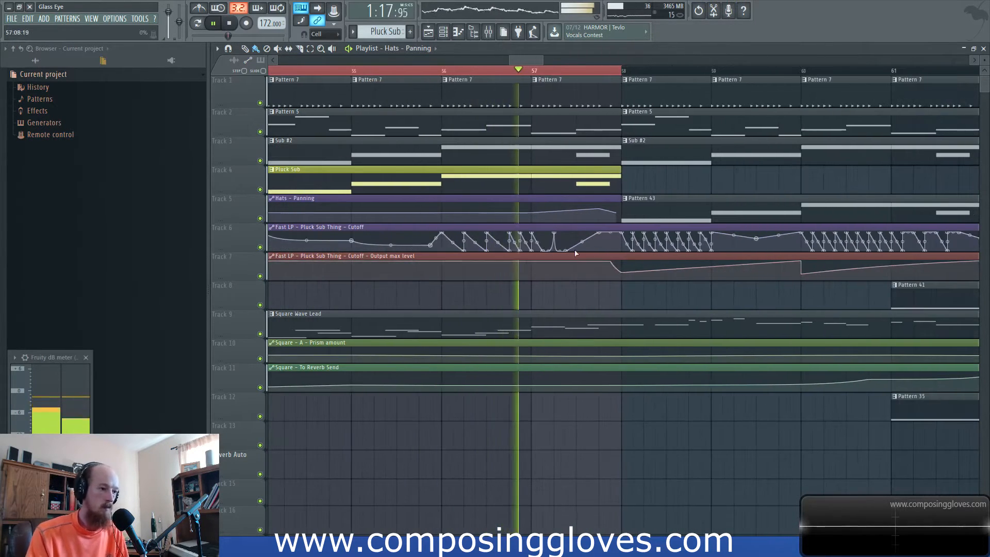
pyautogui.keyDown('ctrl'); pyautogui.scroll(-3, 523, 152); pyautogui.keyUp('ctrl')
pyautogui.moveTo(514, 74); pyautogui.dragTo(698, 72)
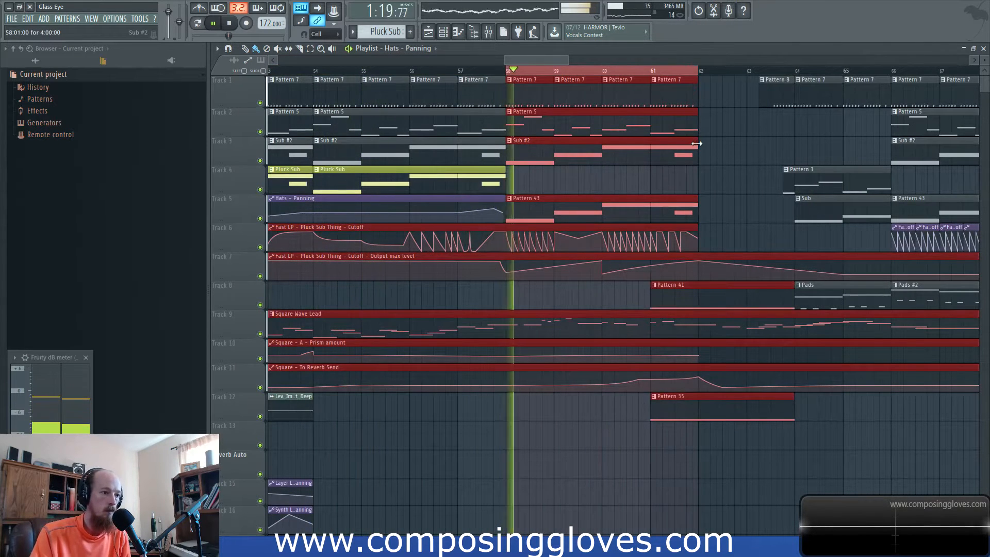
# Open Pattern 41 on Track 8 and check which instrument channel and mixer track it uses
pyautogui.click(486, 36)
pyautogui.moveTo(543, 61)
pyautogui.mouseDown()
pyautogui.moveTo(569, 60)
pyautogui.moveTo(556, 61)
pyautogui.mouseUp()
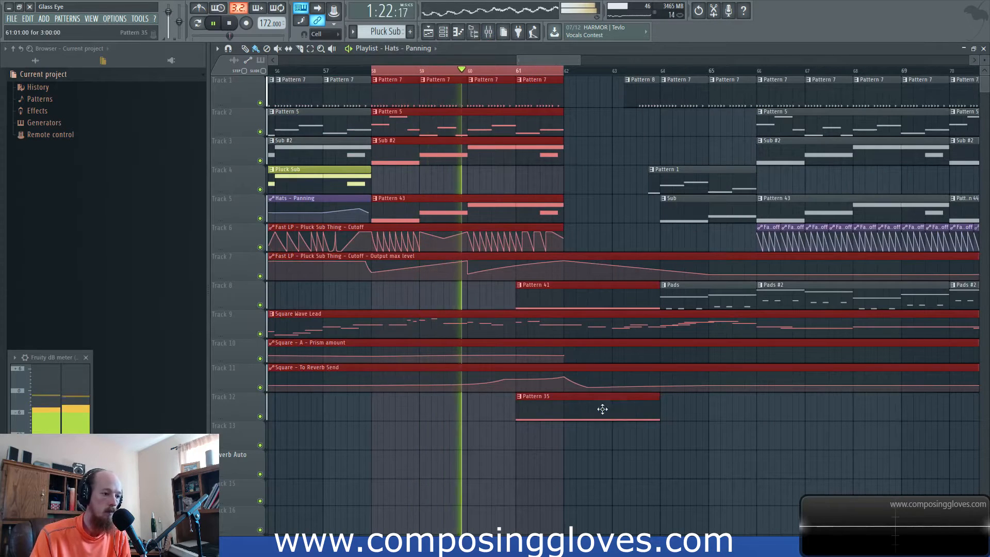
pyautogui.doubleClick(564, 298)
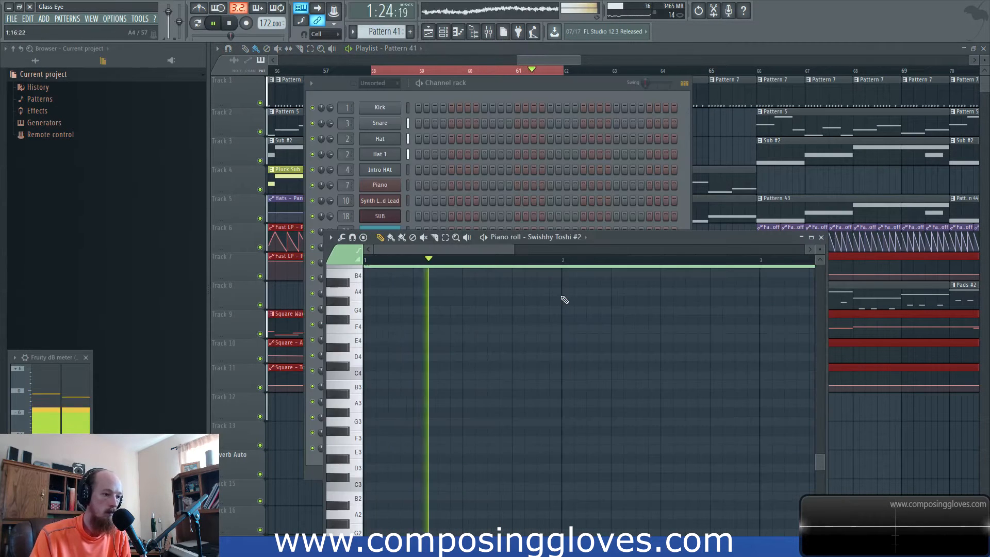
pyautogui.click(438, 92)
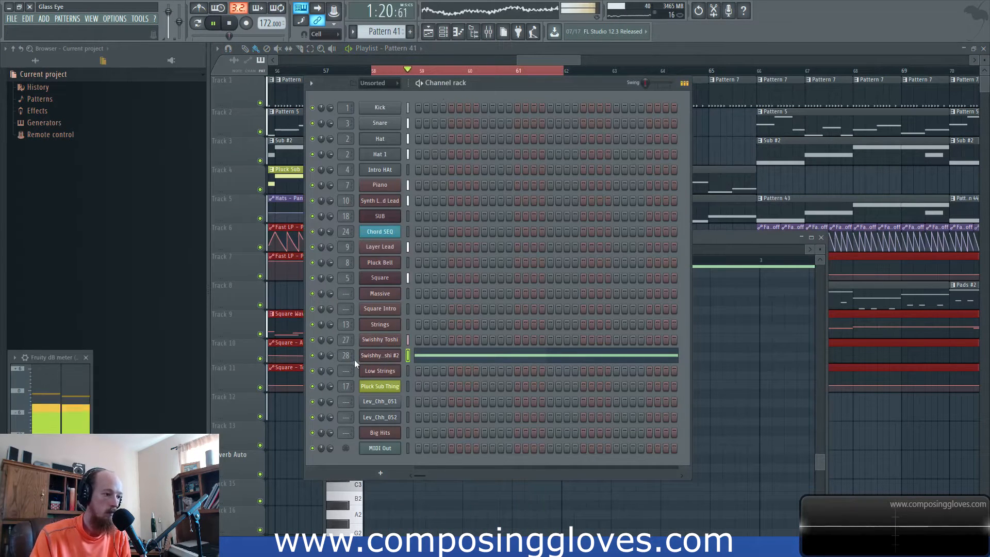
pyautogui.click(490, 32)
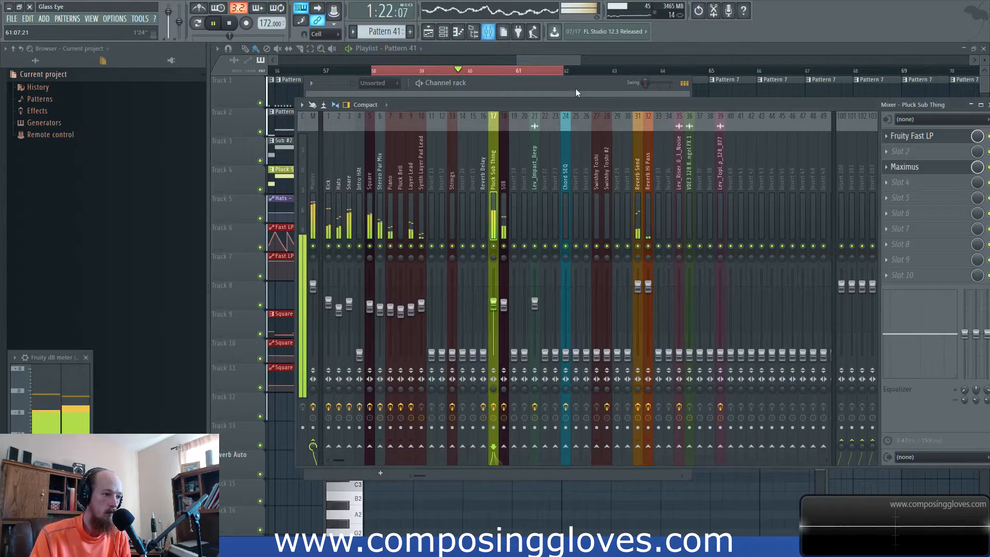
# Stop playback and set the playlist loop selection to the two bars from bar 61 to bar 63
pyautogui.click(541, 51)
pyautogui.press('space')
pyautogui.moveTo(466, 70); pyautogui.dragTo(482, 73)
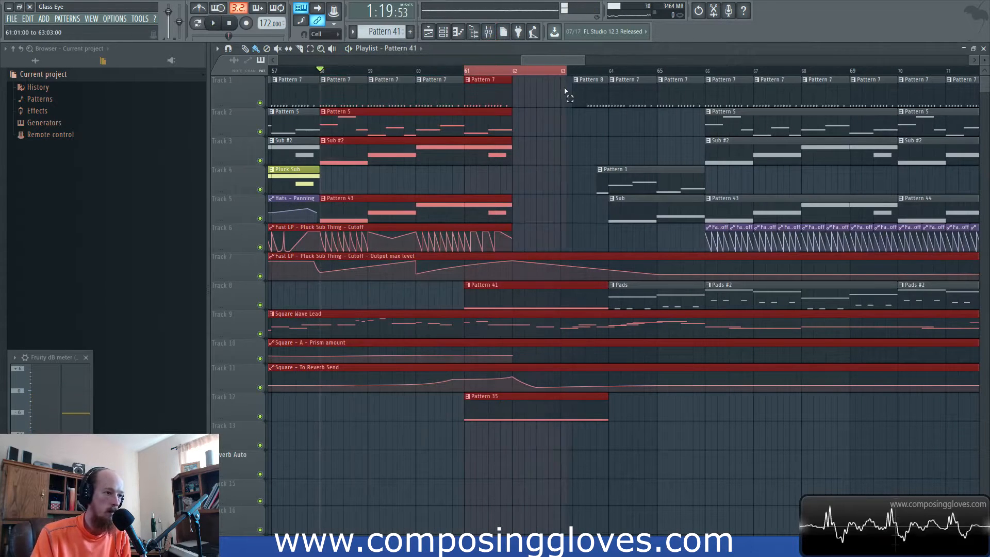
# Examine the Pattern 35 clip on Track 12 and the Pattern 41 clip on Track 8 for the channels they play
pyautogui.click(488, 32)
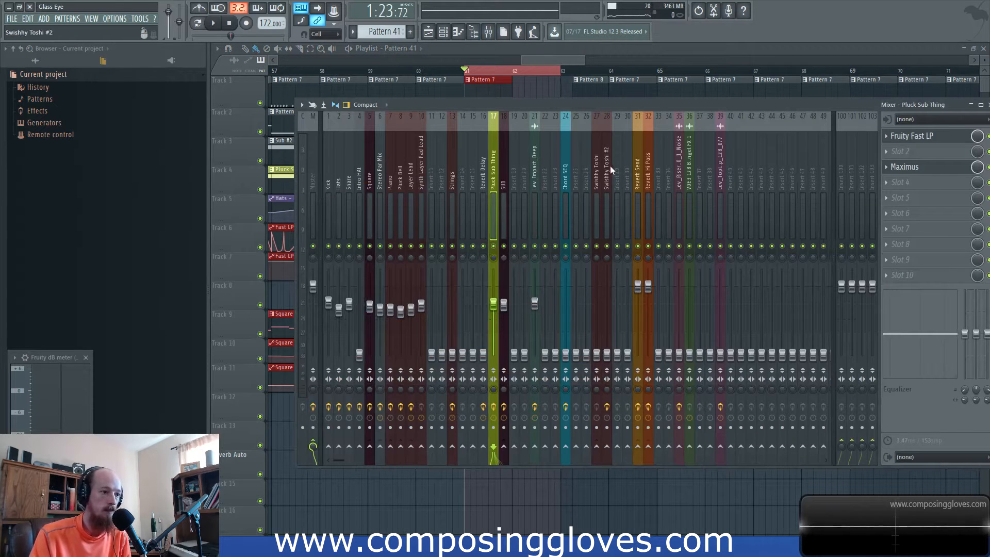
pyautogui.click(432, 48)
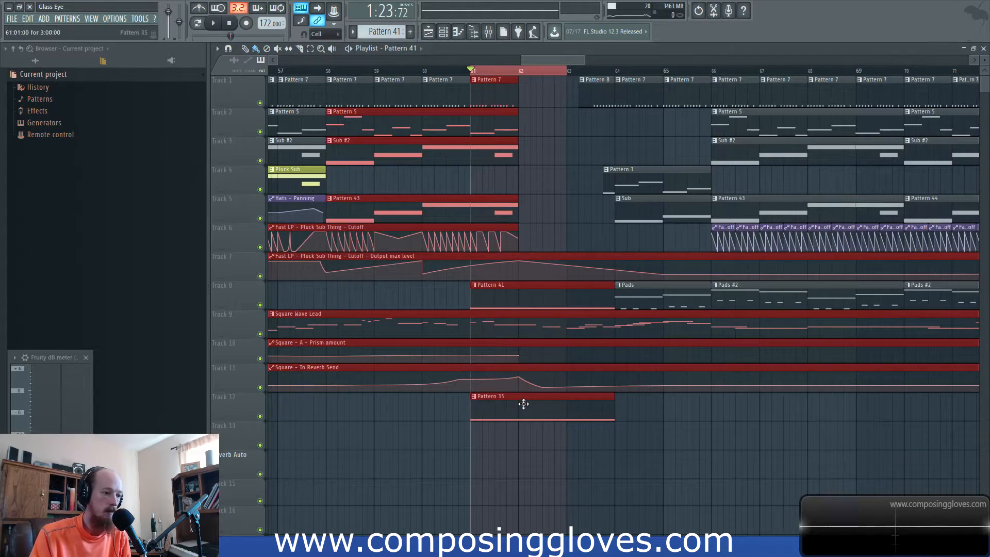
pyautogui.doubleClick(524, 403)
pyautogui.click(522, 82)
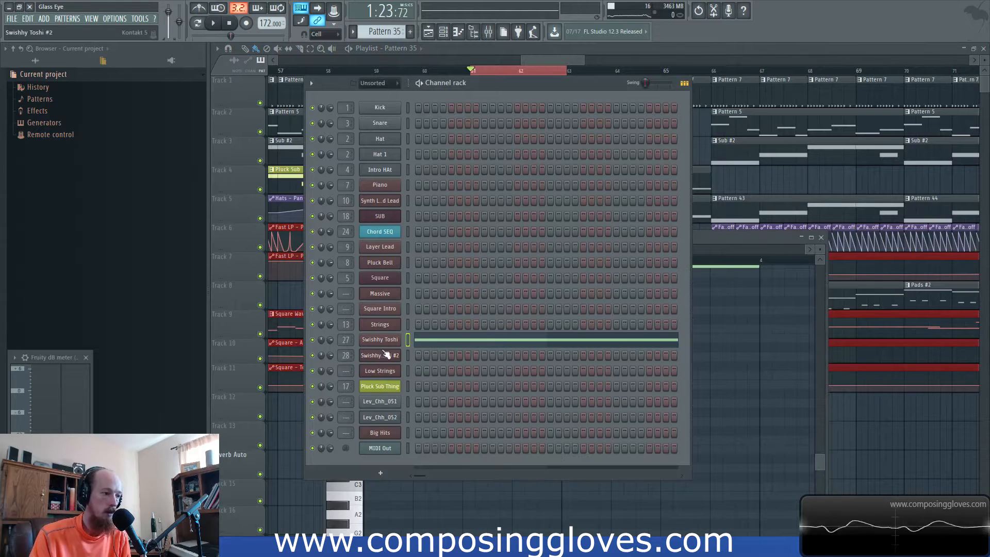
pyautogui.click(542, 72)
pyautogui.doubleClick(539, 308)
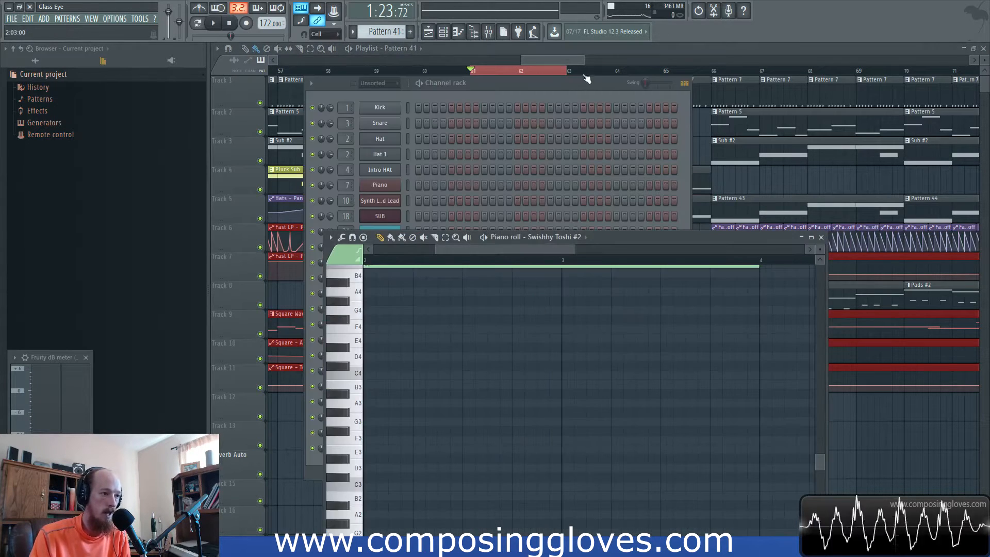
# Play the loop and raise the silent Swishhy Toshi #2 and Swishhy Toshi mixer tracks, setting Swishhy Toshi to about -3.8 dB
pyautogui.press('F9')
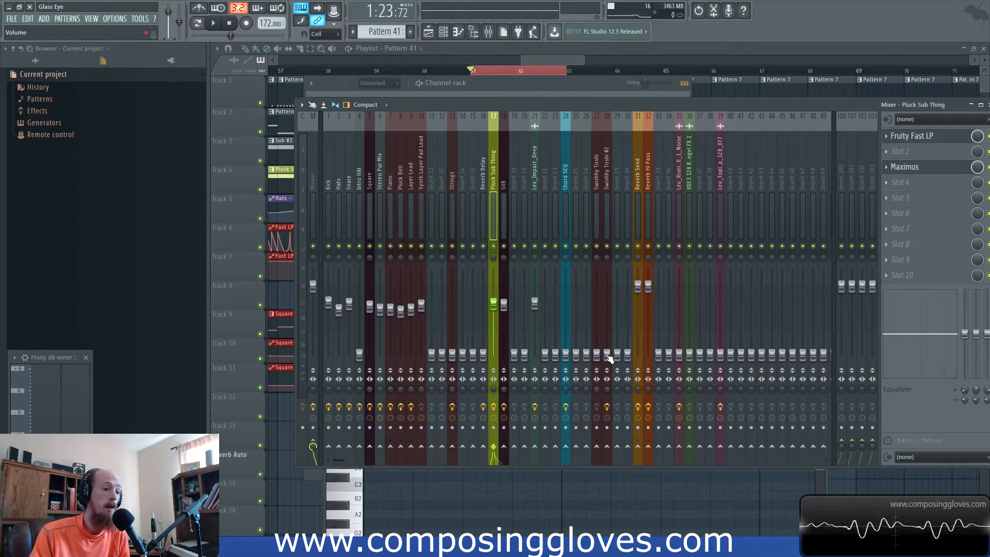
pyautogui.press('space')
pyautogui.moveTo(607, 354); pyautogui.dragTo(607, 315)
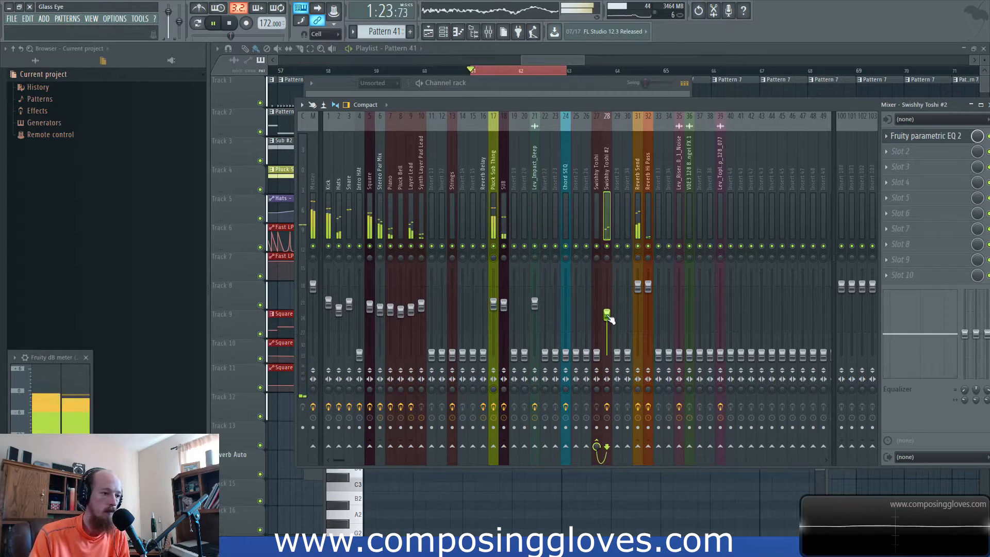
pyautogui.moveTo(596, 355); pyautogui.dragTo(599, 299)
pyautogui.press('space')
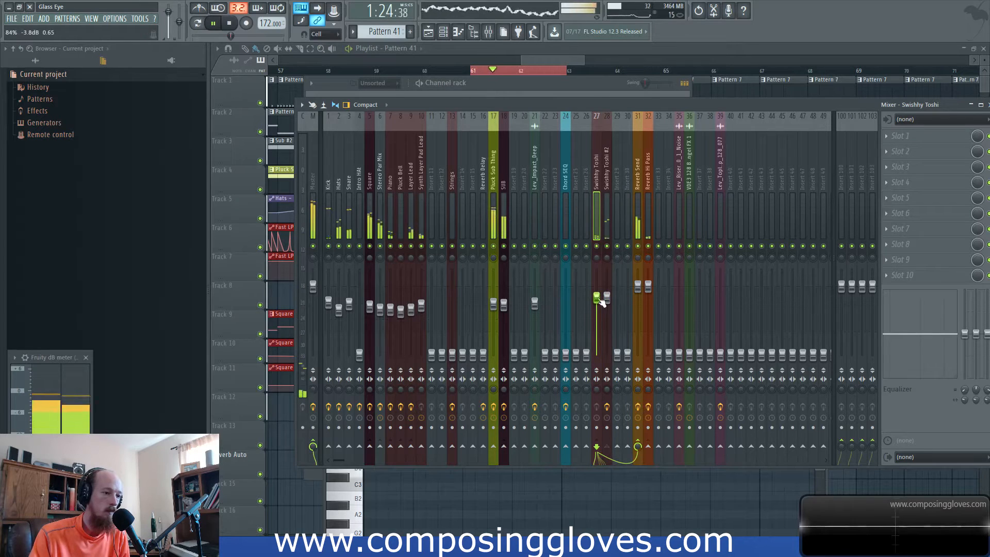
# Isolate the two Swishhy Toshi tracks in the mixer and set the Swishhy Toshi #2 level to about -4.1 dB
pyautogui.click(596, 246)
pyautogui.moveTo(606, 297); pyautogui.dragTo(607, 291)
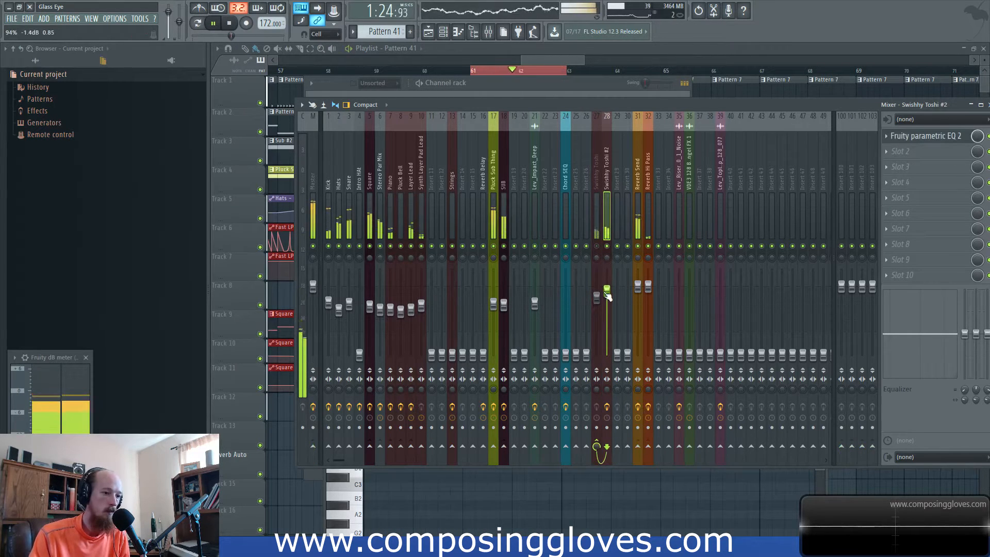
pyautogui.rightClick(606, 246)
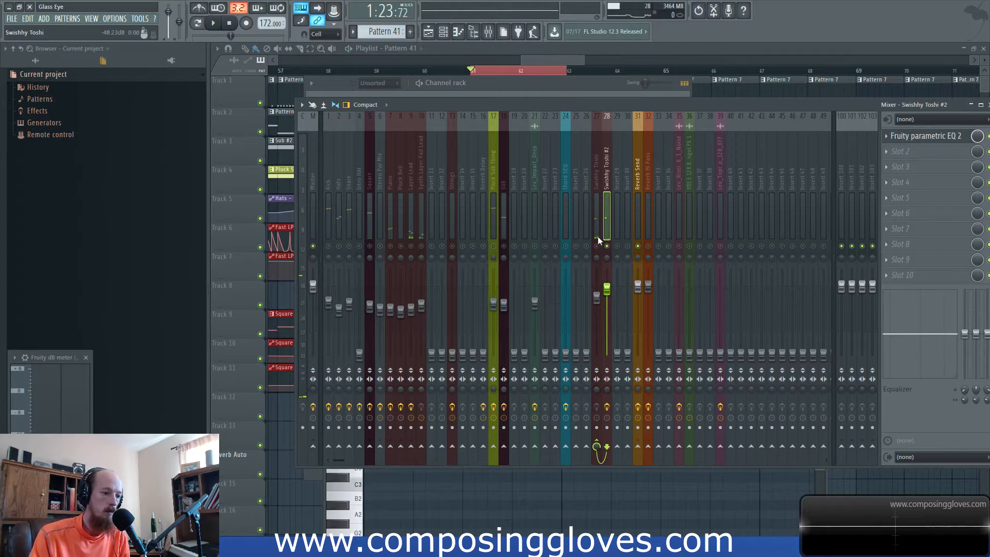
pyautogui.click(593, 227)
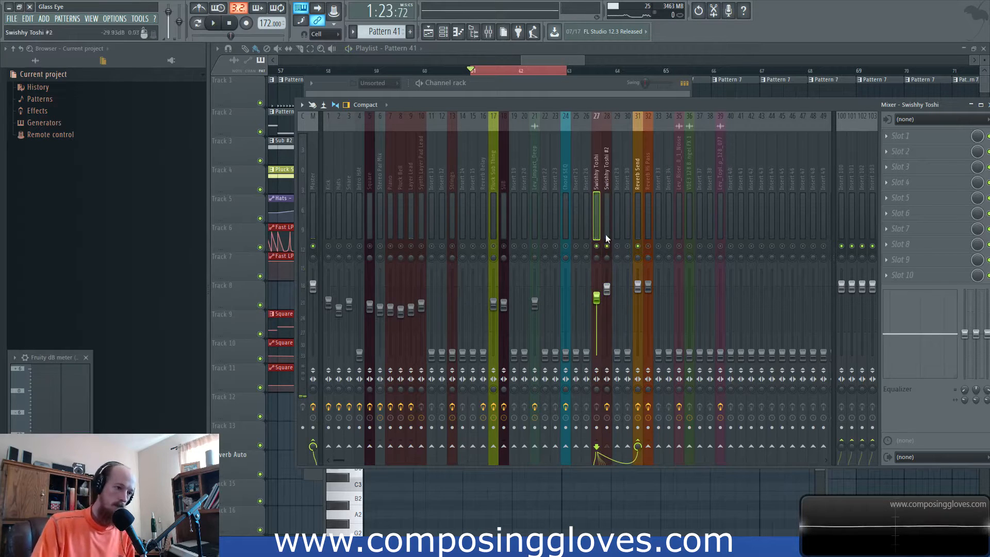
pyautogui.moveTo(607, 287); pyautogui.dragTo(607, 293)
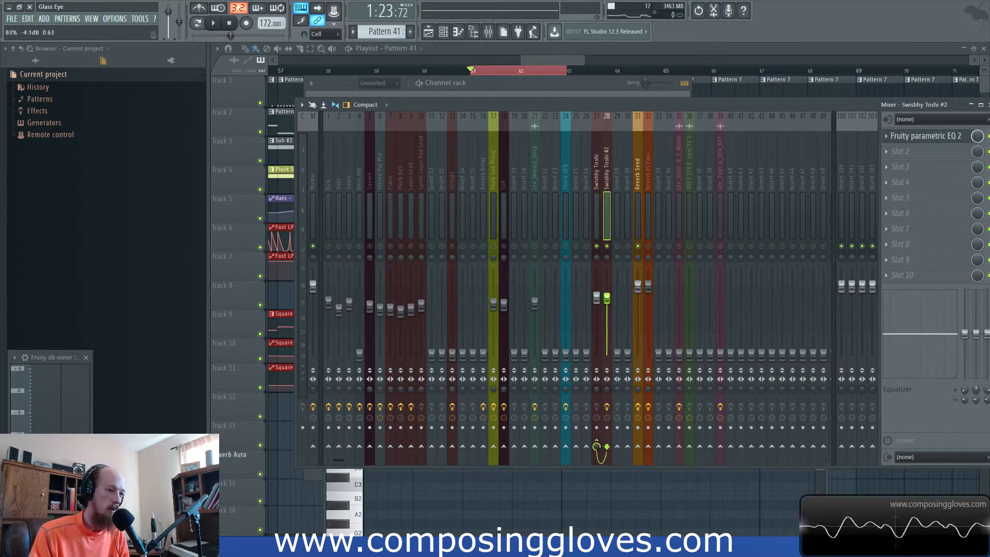
# Check again which Swishhy Toshi channel the Pattern 35 clip on Track 12 plays
pyautogui.click(552, 61)
pyautogui.doubleClick(531, 414)
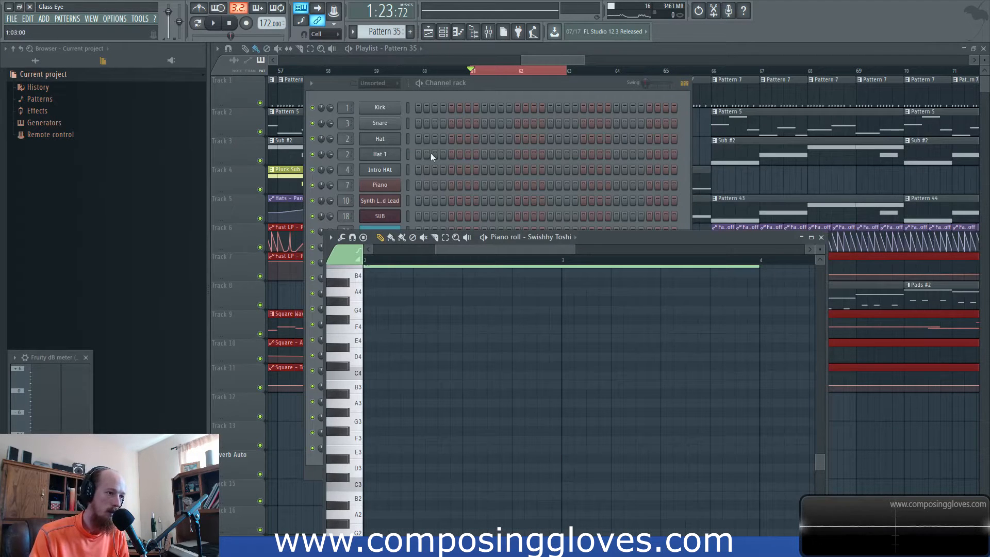
pyautogui.click(528, 90)
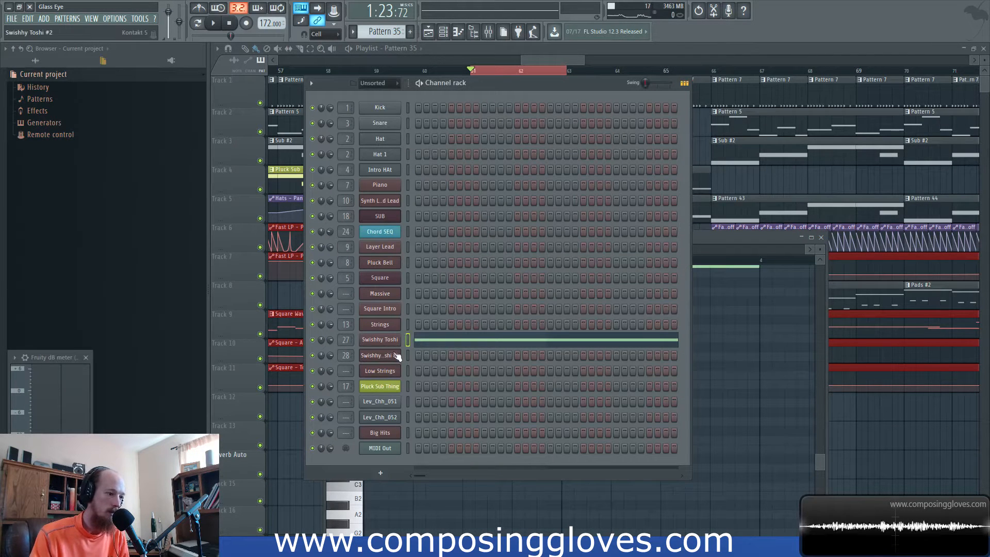
# Raise the Swishhy Toshi #2 level to about the height of the Reverb Send fader during playback, and stop the loop
pyautogui.click(488, 32)
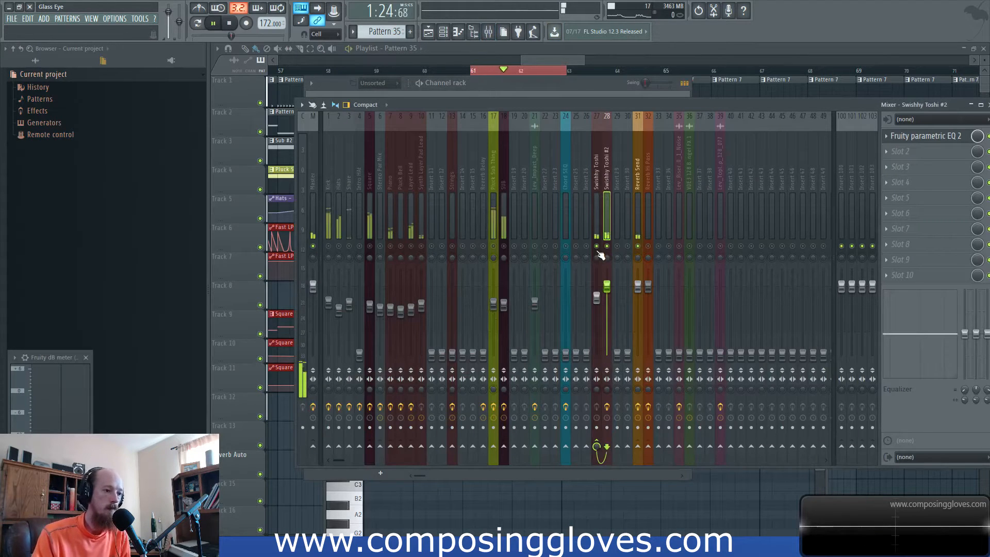
pyautogui.press('F9')
pyautogui.press('space')
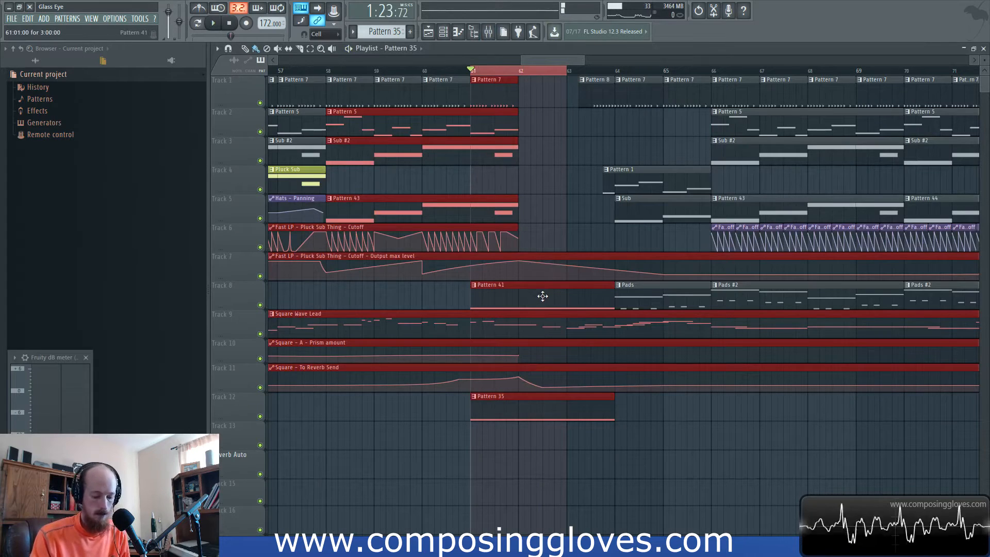
# Mute the Pattern 41 clip on Track 8 and raise Swishhy Toshi to about -2.7 dB while the loop plays
pyautogui.keyDown('alt'); pyautogui.rightClick(542, 299); pyautogui.keyUp('alt')
pyautogui.click(487, 32)
pyautogui.press('space')
pyautogui.click(597, 298)
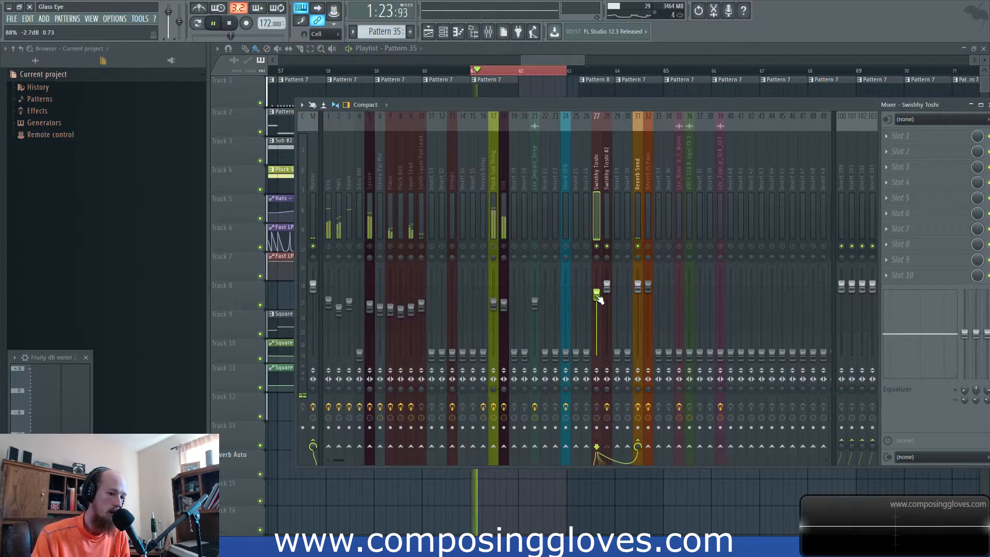
# Unmute the Pattern 41 clip, re-enable all mixer tracks, and set the Swishhy Toshi level to about -1.9 dB
pyautogui.click(554, 51)
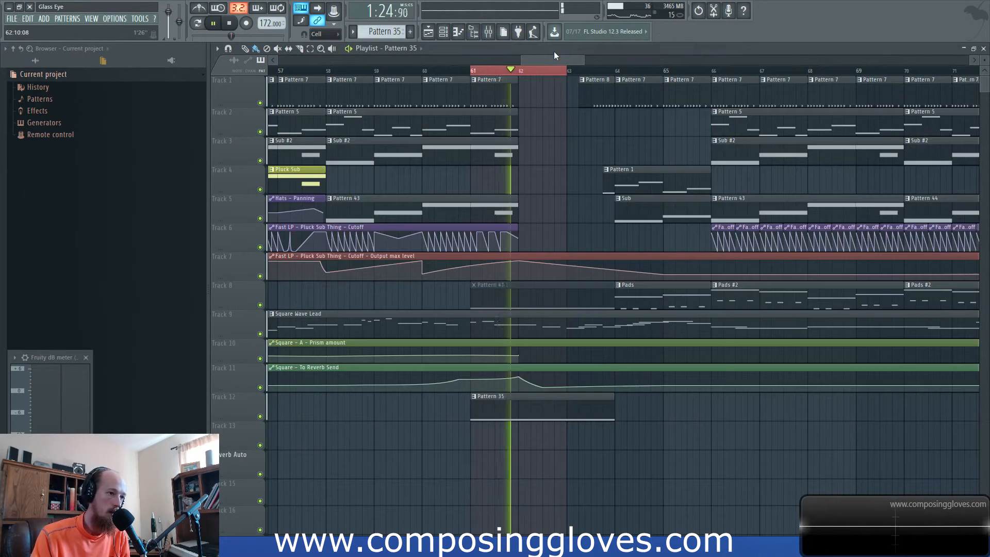
pyautogui.click(555, 293)
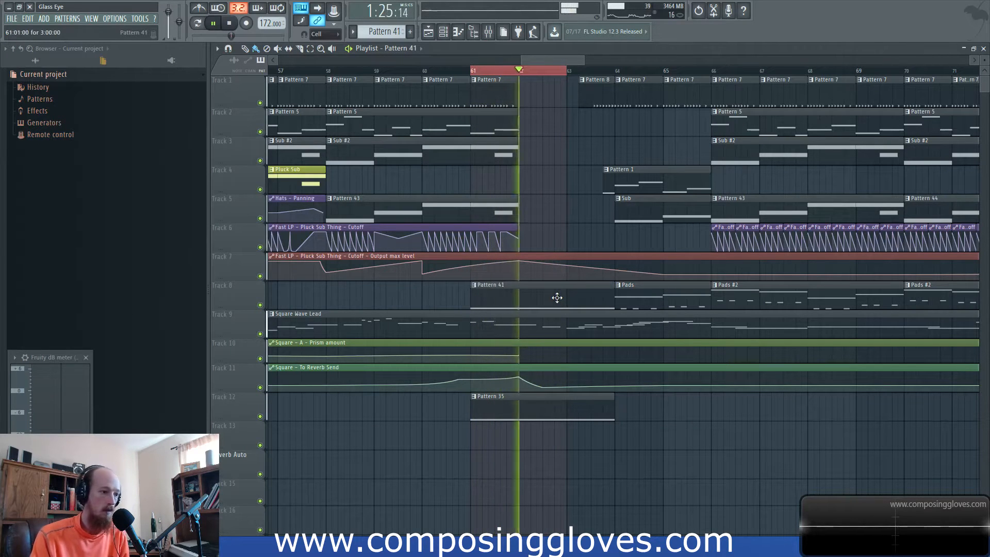
pyautogui.click(489, 34)
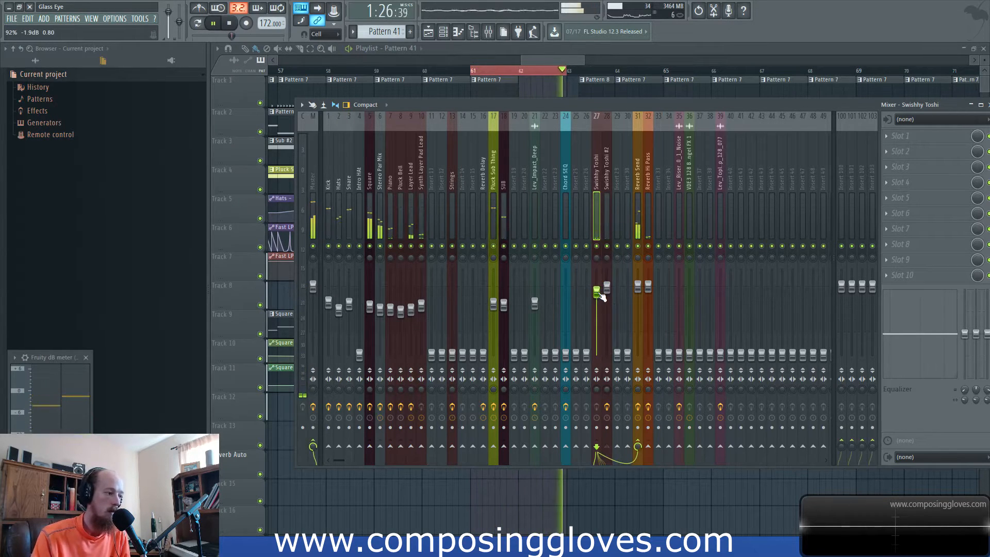
# Set the playlist loop selection from bar 58 to just past bar 63 and play it
pyautogui.press('space')
pyautogui.moveTo(552, 60); pyautogui.dragTo(540, 60)
pyautogui.moveTo(450, 71); pyautogui.dragTo(698, 102)
pyautogui.press('space')
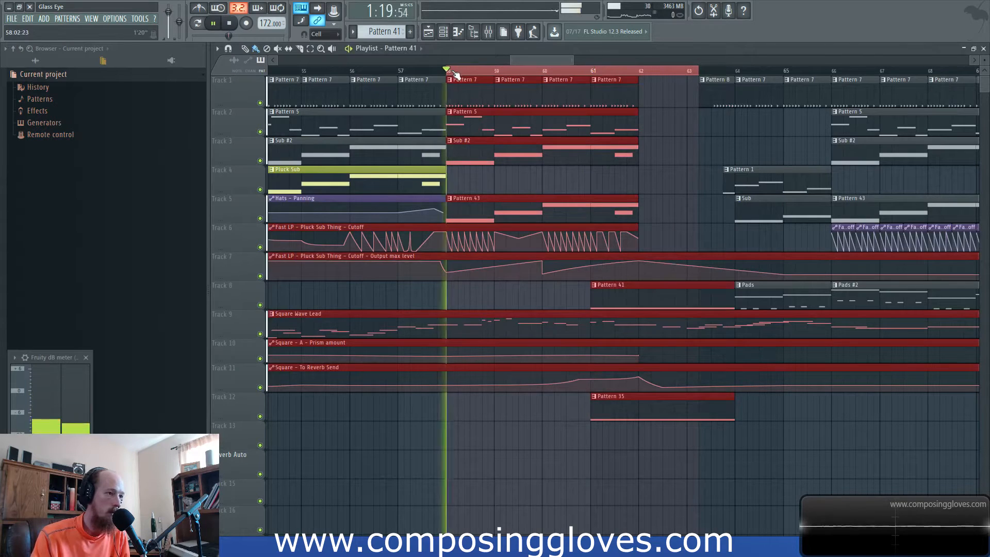
pyautogui.scroll(-2, 557, 187)
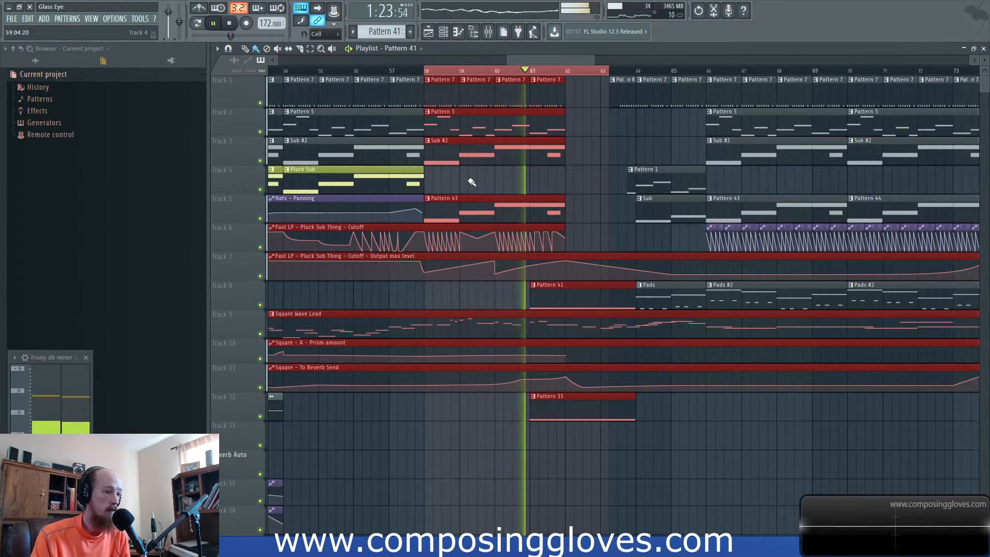
# Try lower levels for Pluck Sub Thing against the replayed loop, and settle its fader slightly above its starting level
pyautogui.click(488, 31)
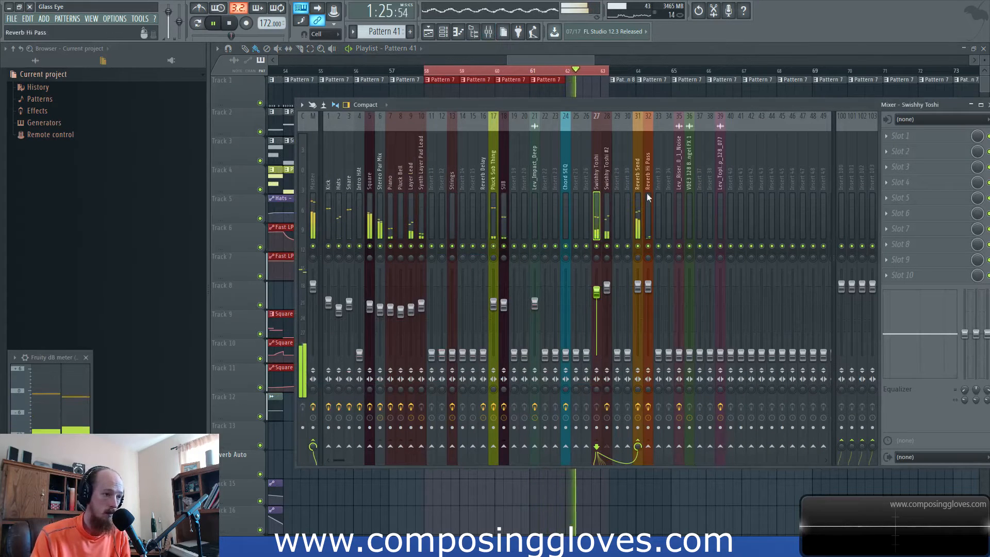
pyautogui.press('space')
pyautogui.press('space')
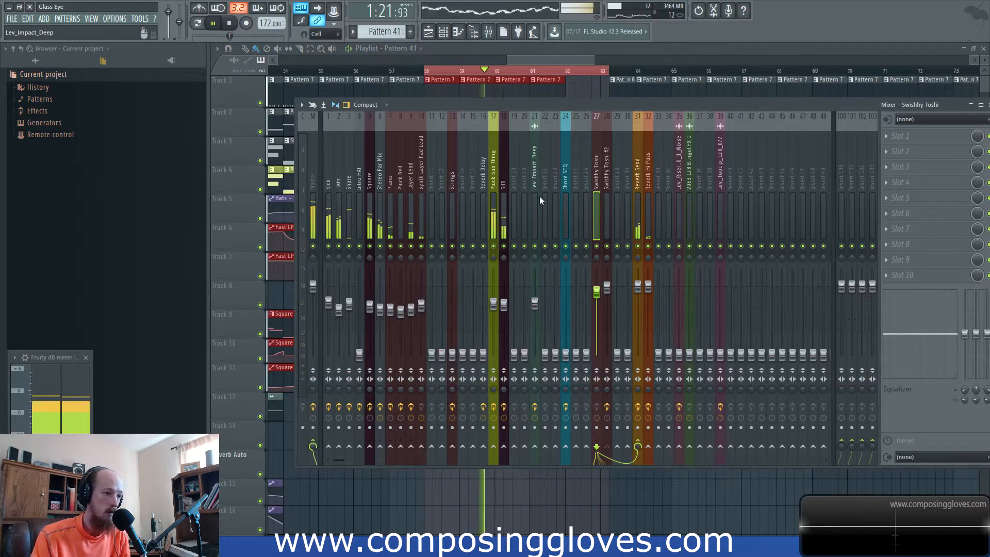
pyautogui.click(496, 306)
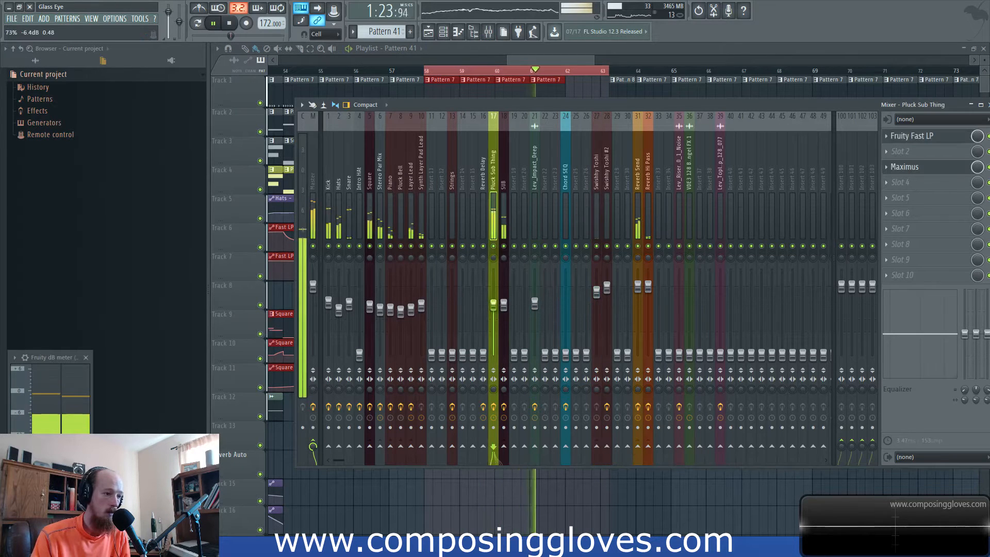
pyautogui.press('space')
pyautogui.press('space')
pyautogui.moveTo(497, 312); pyautogui.dragTo(496, 337)
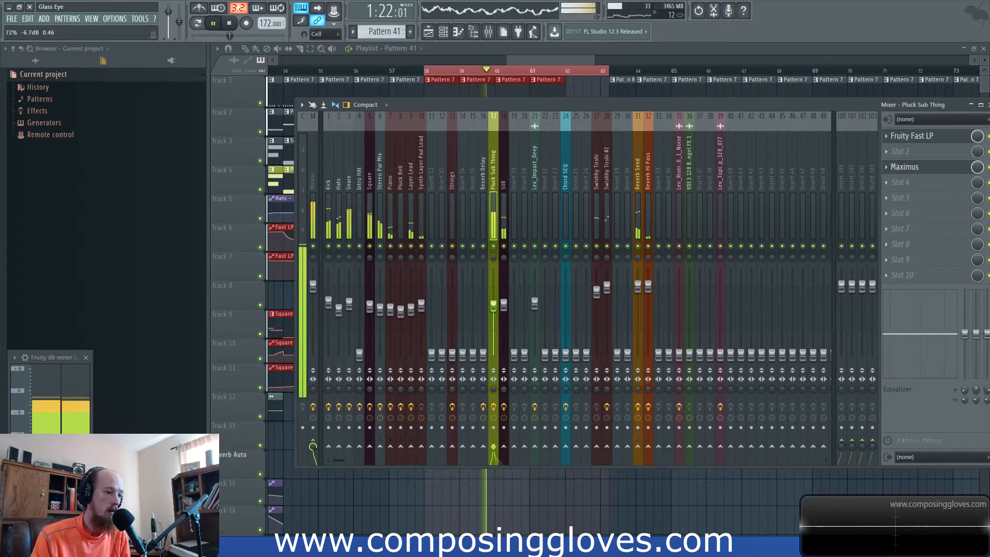
pyautogui.moveTo(493, 331); pyautogui.dragTo(495, 309)
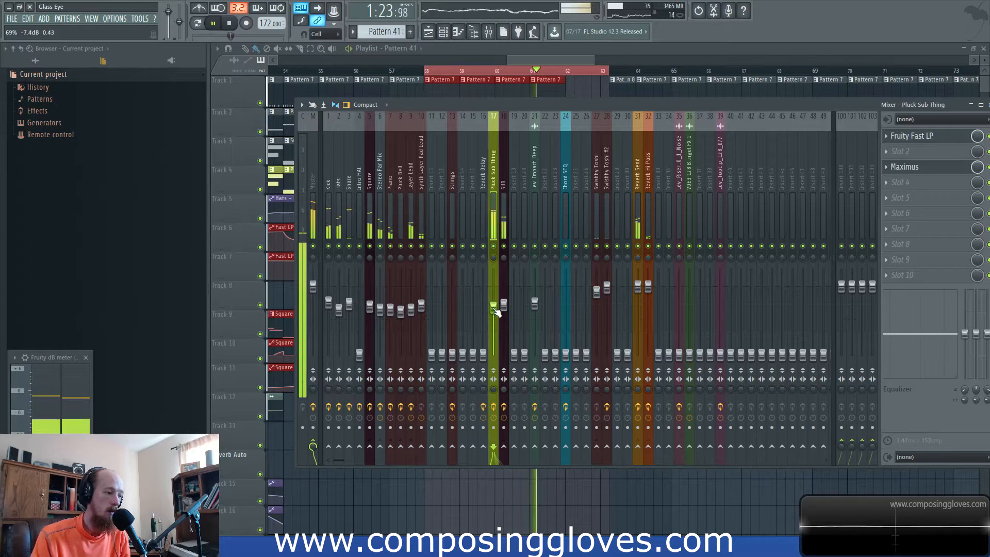
pyautogui.moveTo(494, 310); pyautogui.dragTo(495, 303)
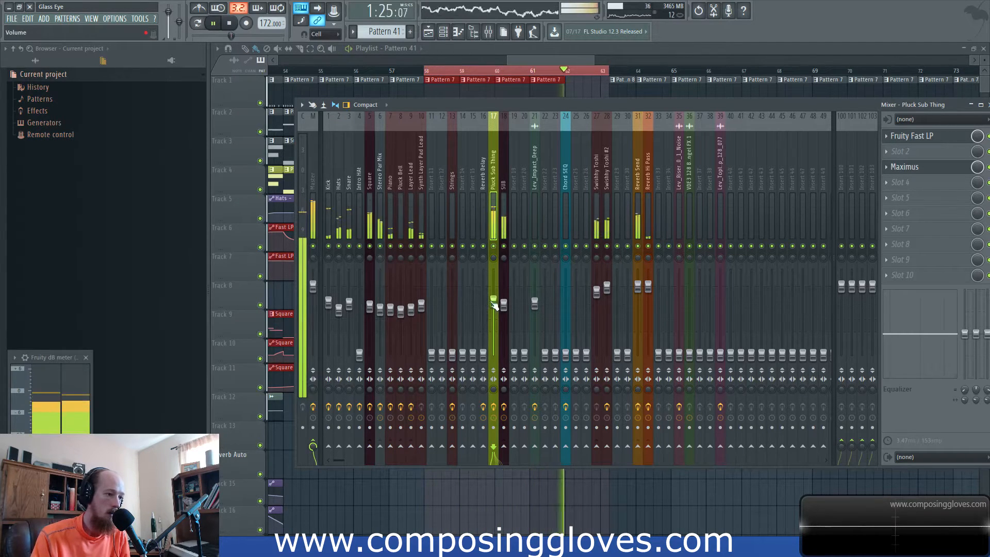
# Adjust the Square track together with its neighbouring stereo mix track, setting Square to about -8.2 dB, and replay the loop
pyautogui.click(367, 259)
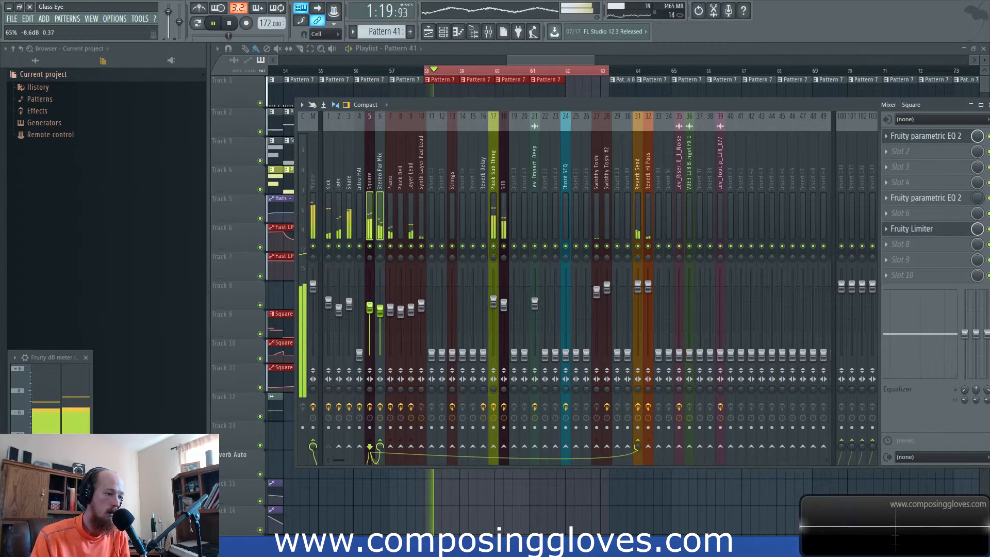
pyautogui.moveTo(370, 310); pyautogui.dragTo(370, 310)
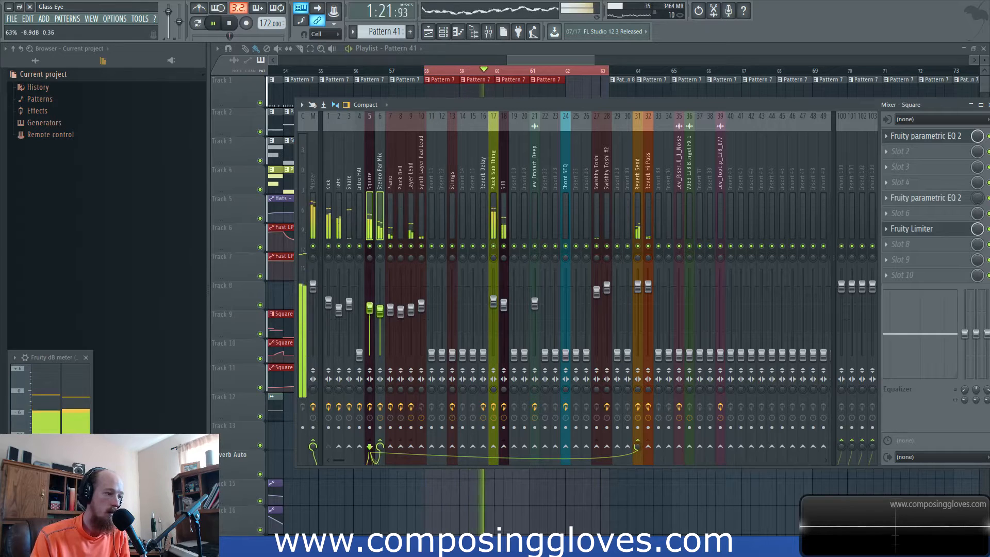
pyautogui.moveTo(371, 310); pyautogui.dragTo(370, 306)
pyautogui.press('space')
pyautogui.press('space')
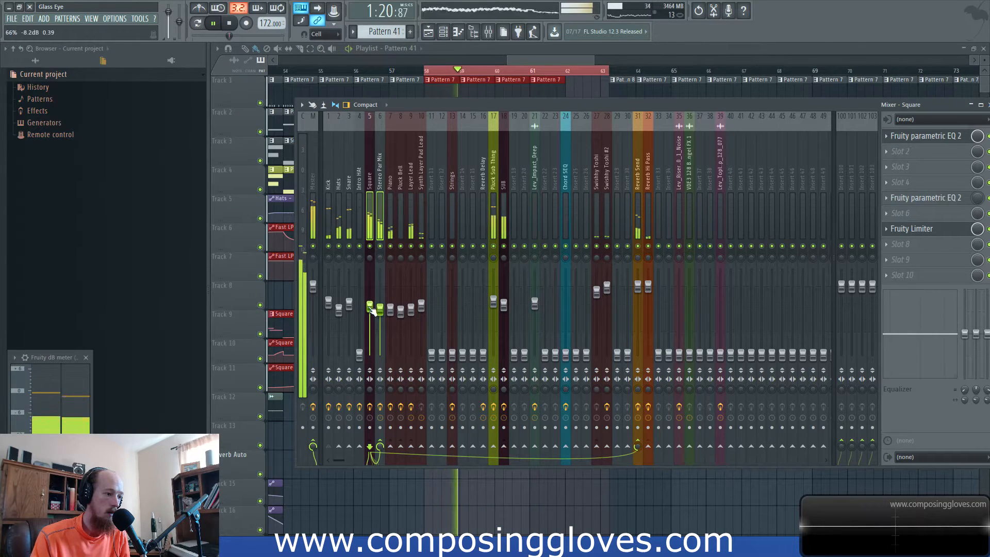
# Set Pluck Sub Thing to about -5.7 dB and SUB to about -6.9 dB while replaying the loop
pyautogui.click(490, 204)
pyautogui.press('space')
pyautogui.press('space')
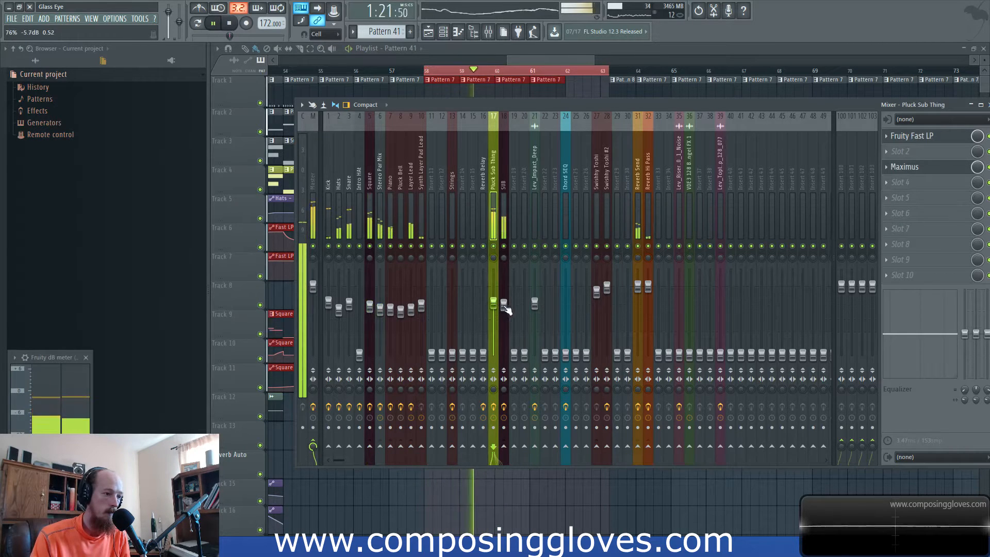
pyautogui.click(504, 304)
pyautogui.moveTo(503, 304); pyautogui.dragTo(503, 305)
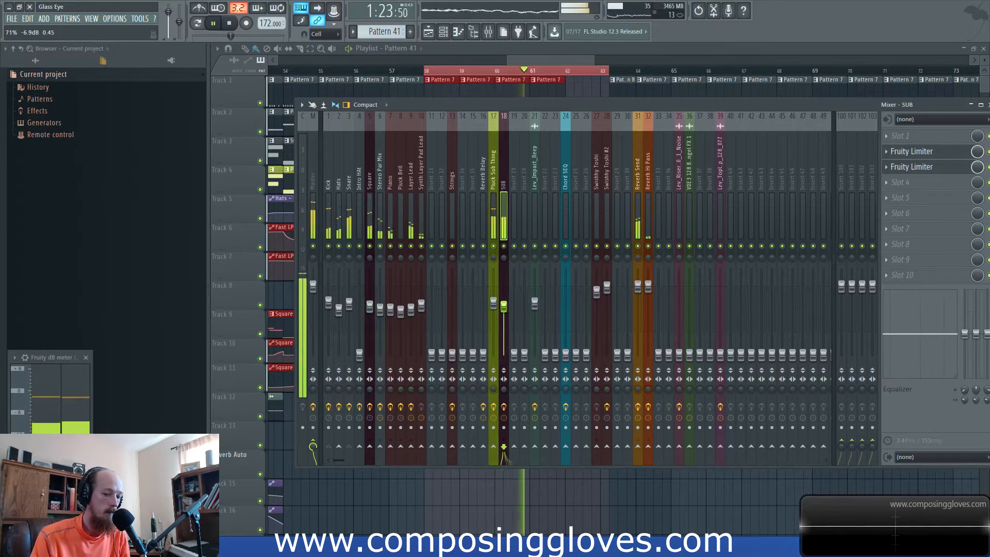
pyautogui.click(494, 304)
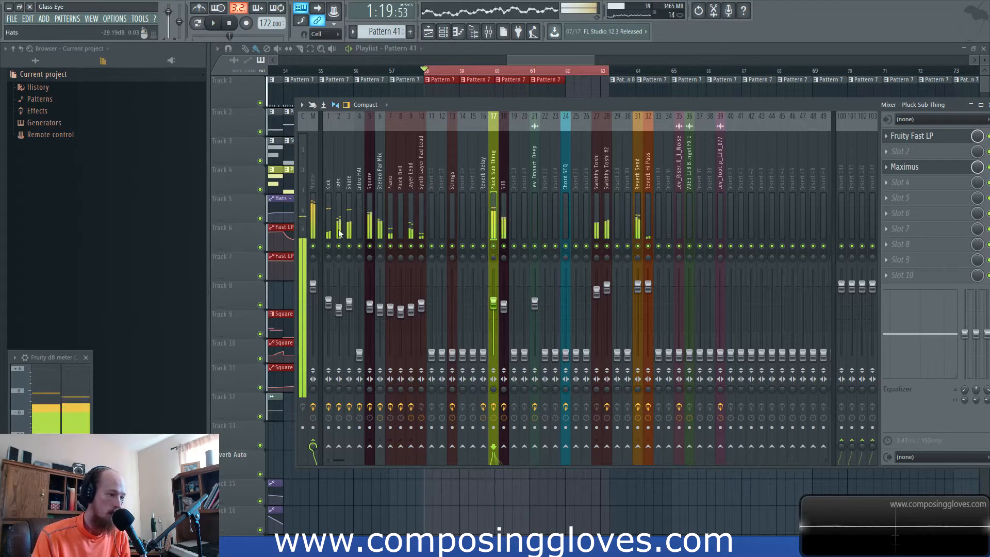
# Stop playback, open the first parametric EQ on the Square track, and close its Fruity Limiter window
pyautogui.press('space')
pyautogui.click(370, 196)
pyautogui.click(937, 139)
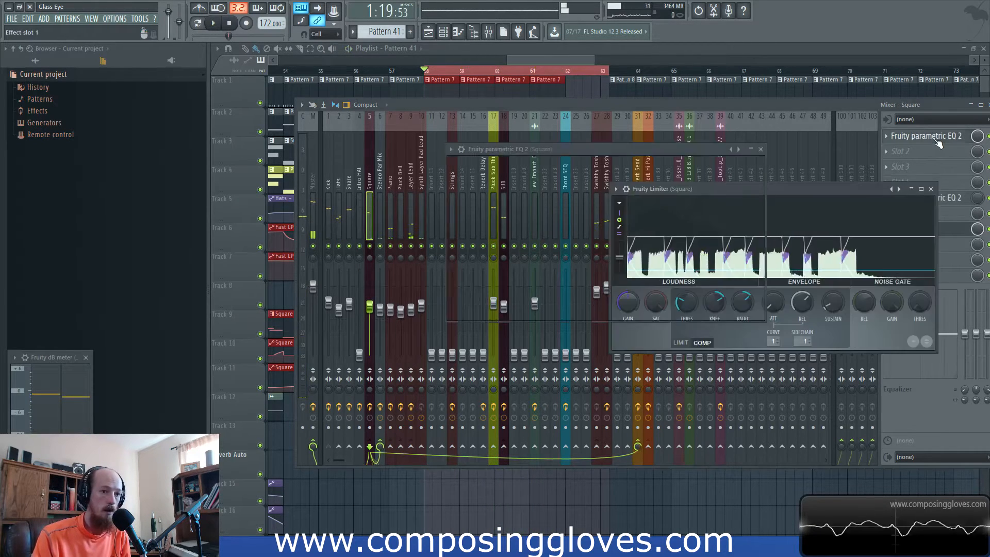
pyautogui.click(926, 196)
pyautogui.doubleClick(921, 192)
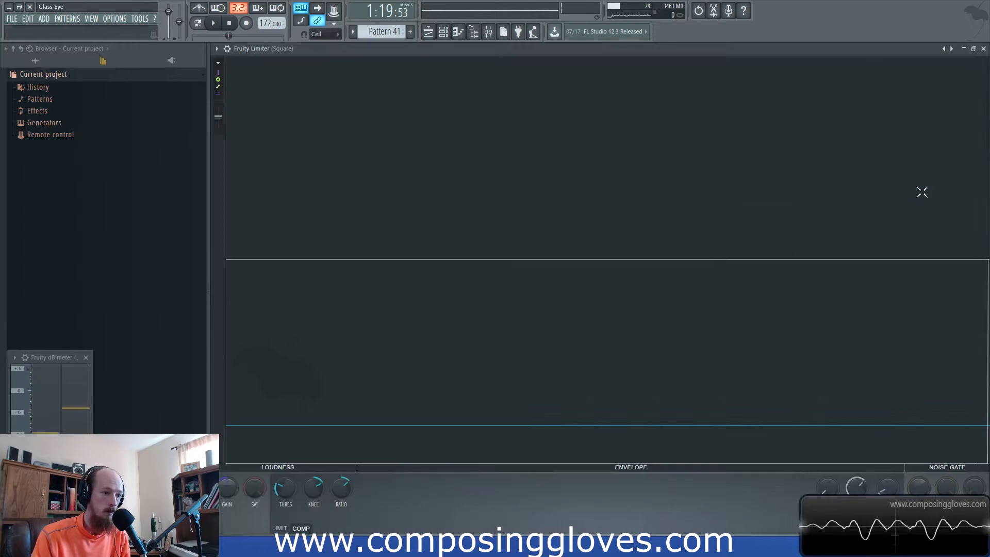
pyautogui.click(984, 48)
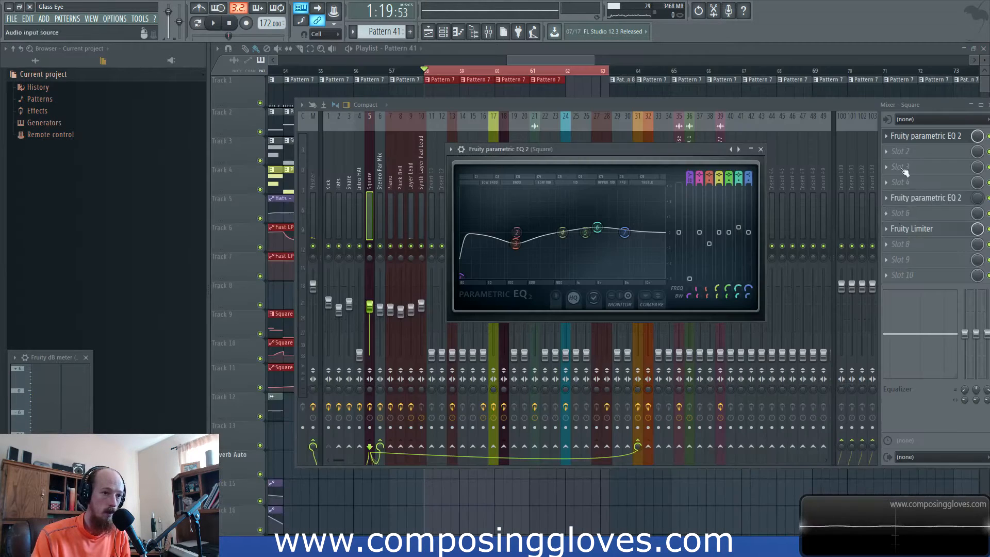
# Compare Square's two EQs during playback and reduce the band 6 boost near 2070 Hz in the first one
pyautogui.click(910, 203)
pyautogui.press('space')
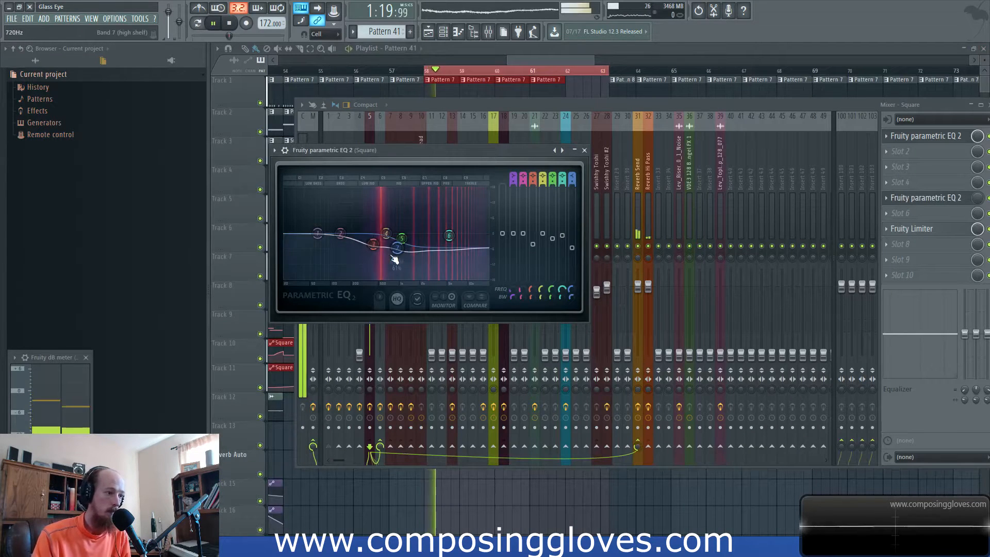
pyautogui.click(926, 142)
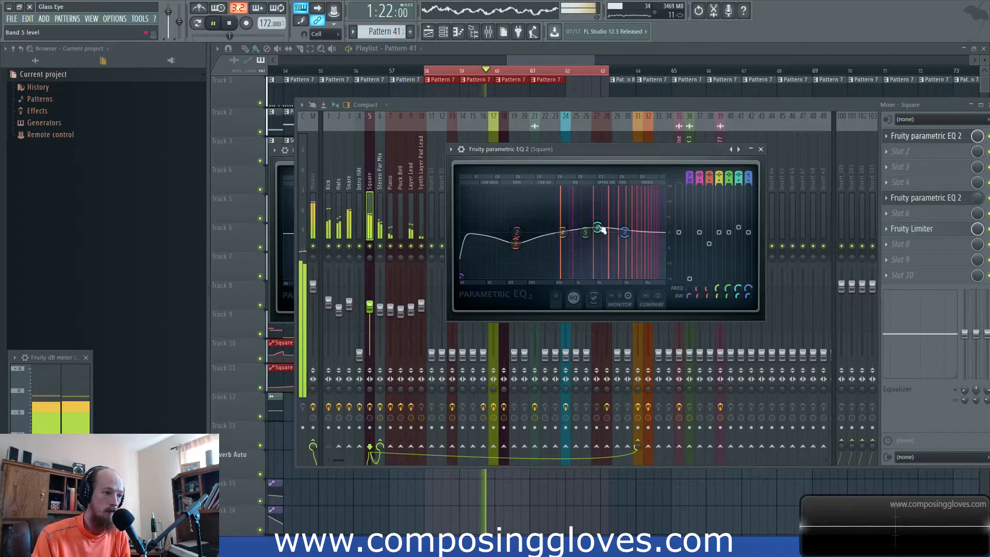
pyautogui.moveTo(596, 227); pyautogui.dragTo(602, 236)
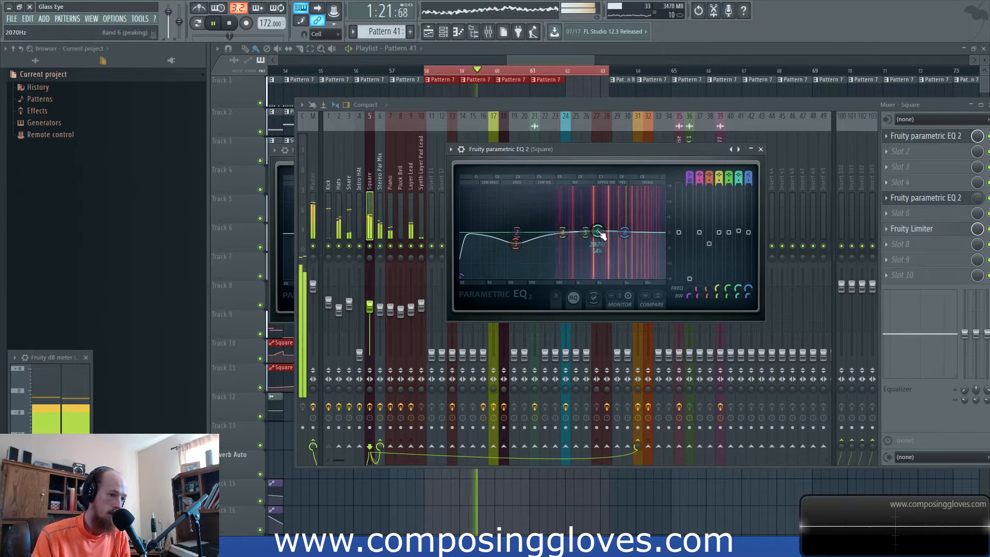
pyautogui.click(571, 101)
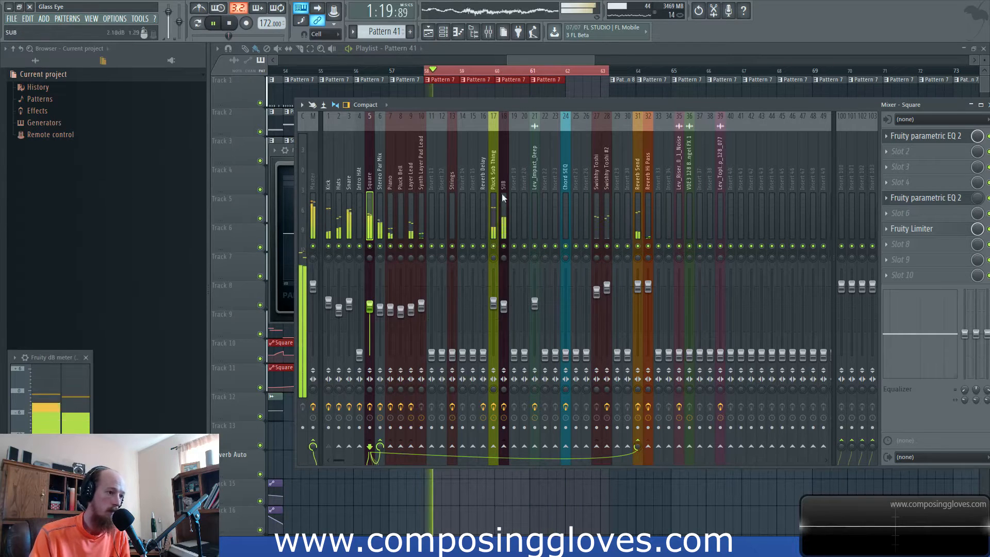
# Try higher and much lower levels for Pluck Sub Thing against the loop, and settle it at about -6.4 dB
pyautogui.click(493, 303)
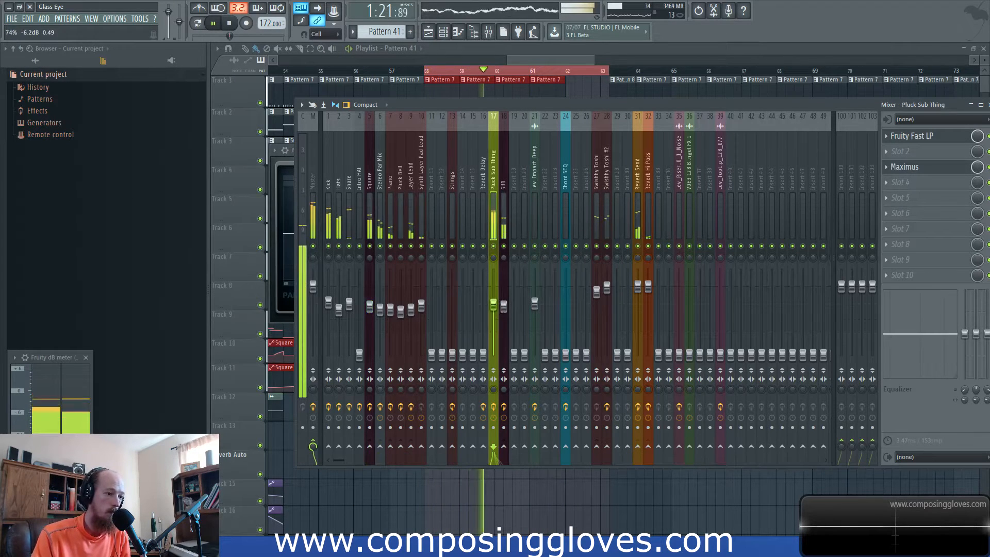
pyautogui.moveTo(494, 304); pyautogui.dragTo(493, 301)
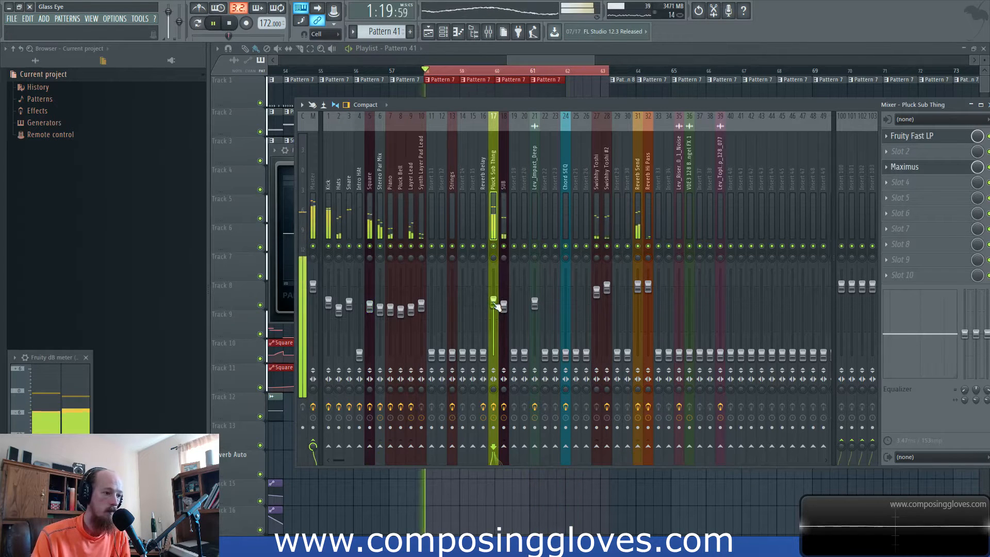
pyautogui.moveTo(494, 302); pyautogui.dragTo(493, 304)
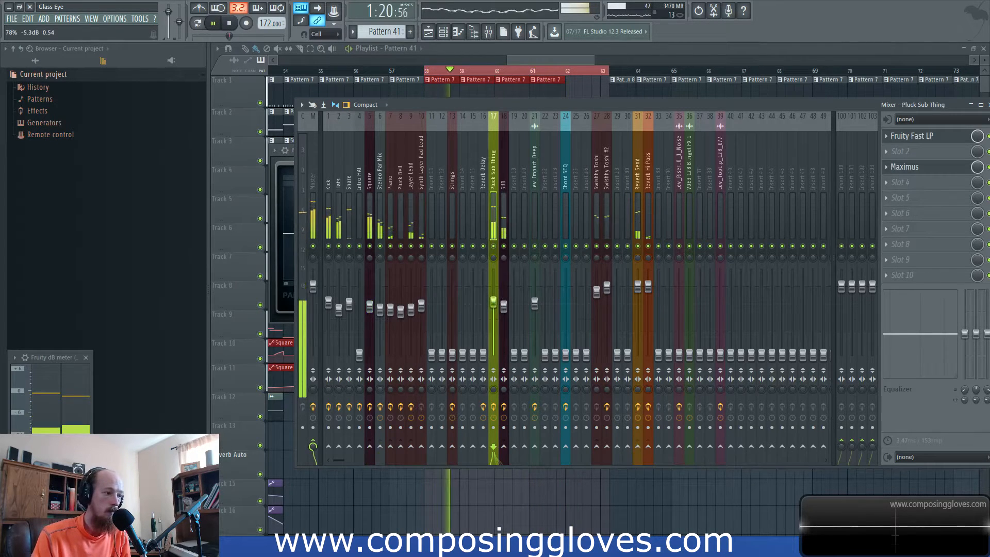
pyautogui.click(504, 307)
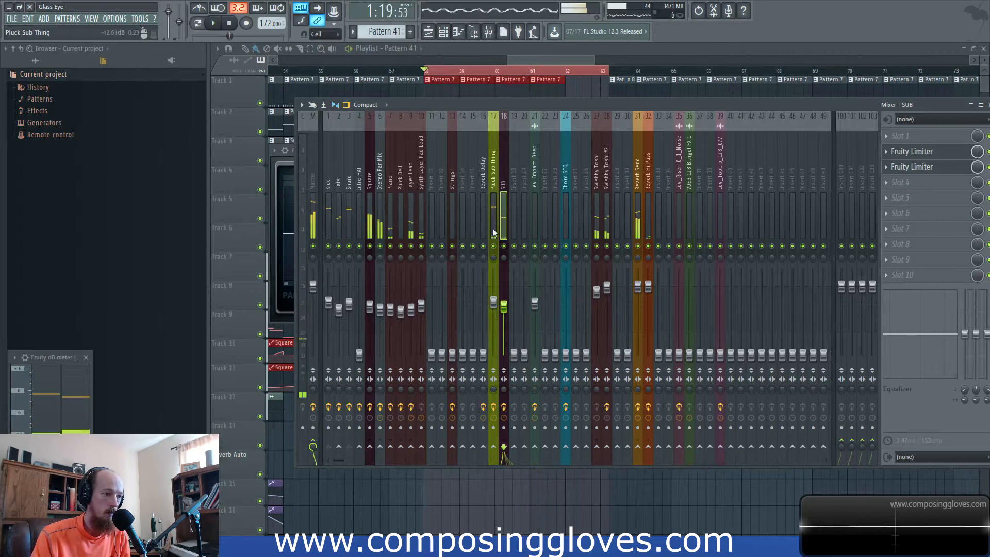
pyautogui.moveTo(494, 302); pyautogui.dragTo(493, 328)
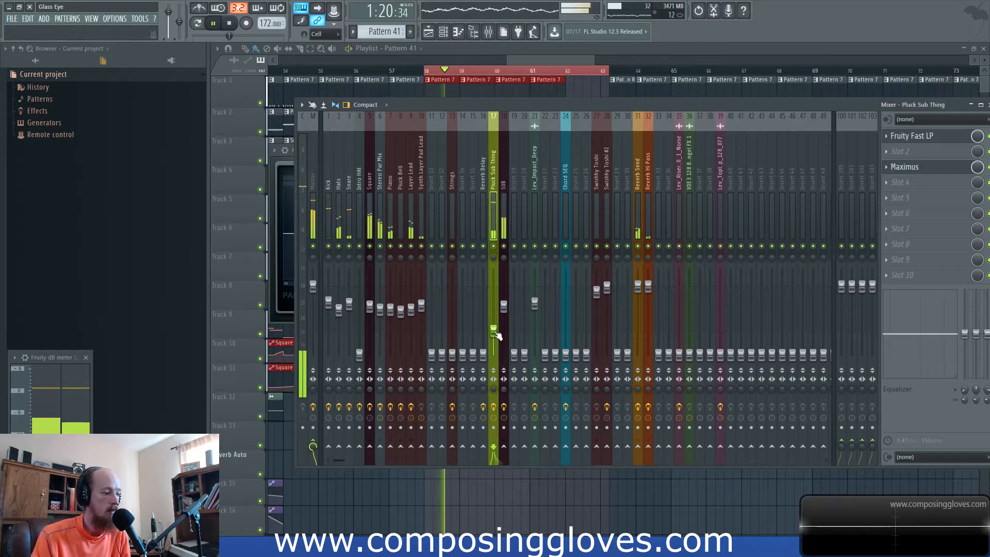
pyautogui.moveTo(496, 334); pyautogui.dragTo(498, 312)
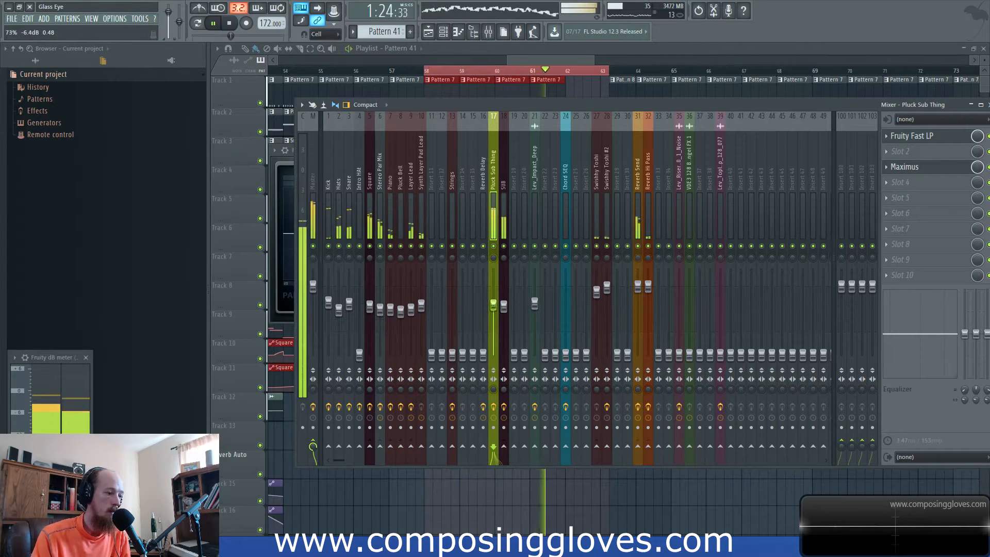
pyautogui.press('space')
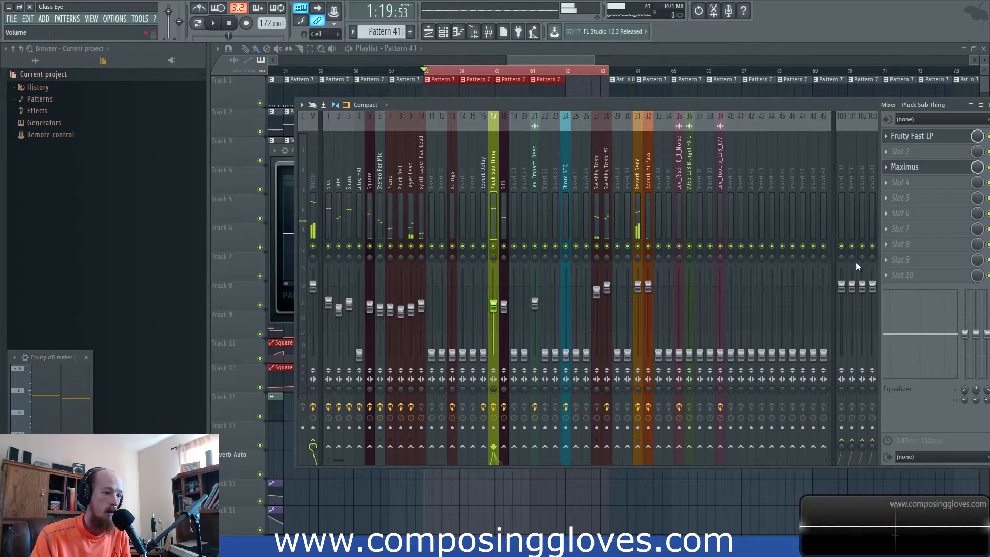
# Add a second Maximus in slot 4 of Pluck Sub Thing and reshape its master compression curve into a smoother bend during playback
pyautogui.click(914, 183)
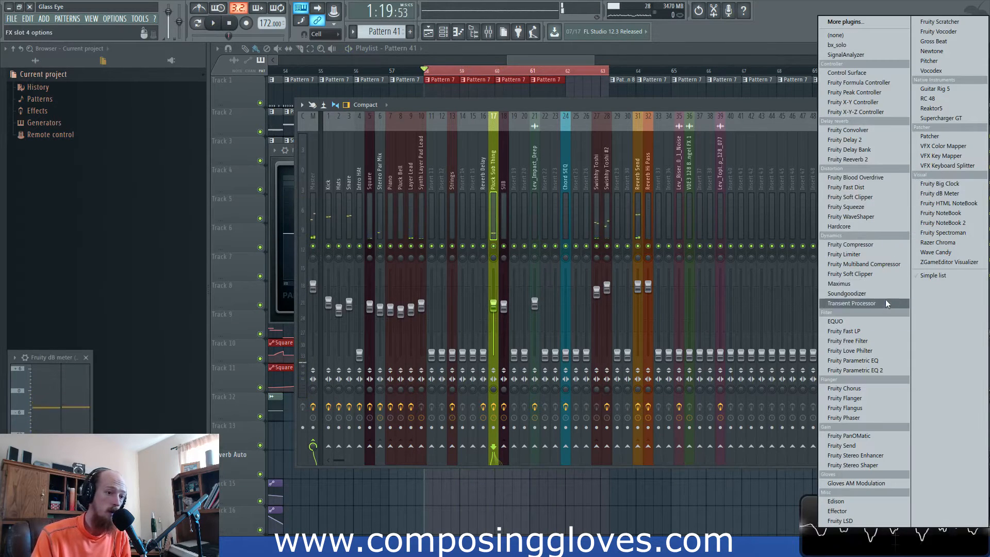
pyautogui.click(881, 282)
pyautogui.moveTo(436, 103); pyautogui.dragTo(773, 98)
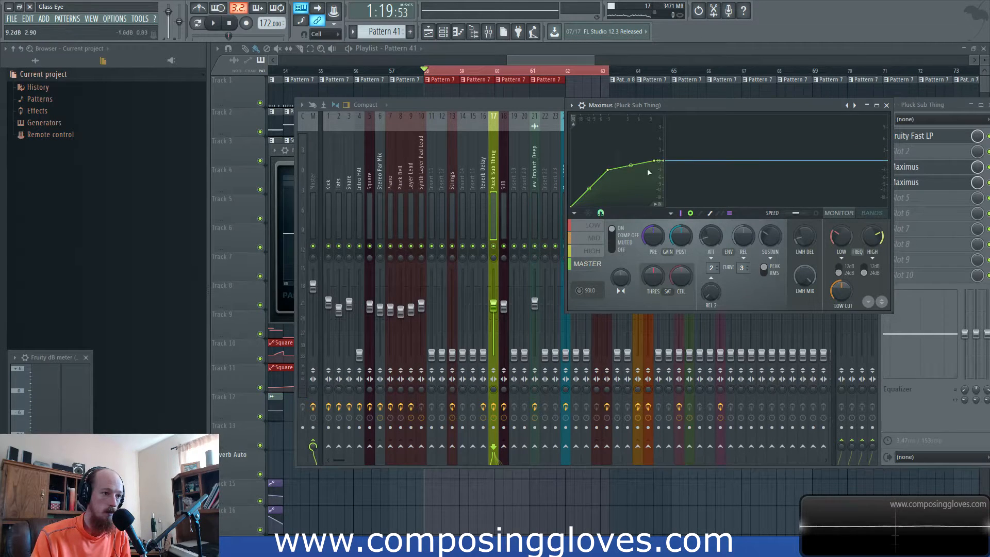
pyautogui.press('space')
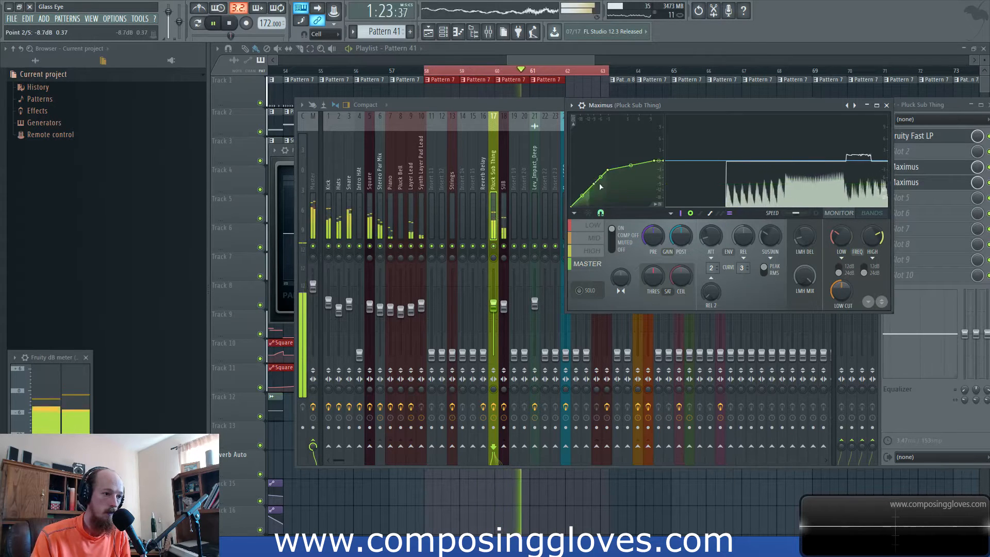
pyautogui.moveTo(609, 170); pyautogui.dragTo(623, 170)
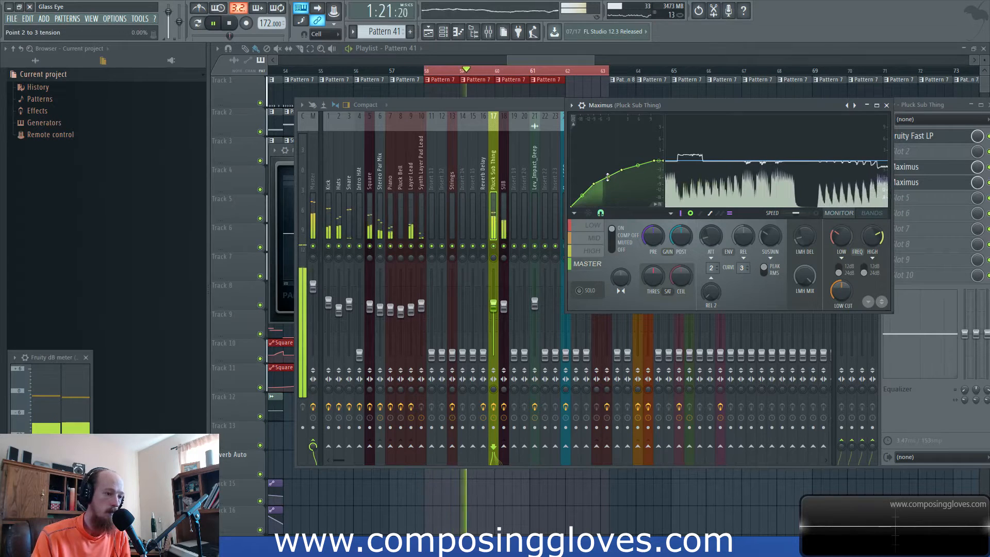
# Replay the loop and raise Pluck Sub Thing to about -5.6 dB
pyautogui.click(493, 306)
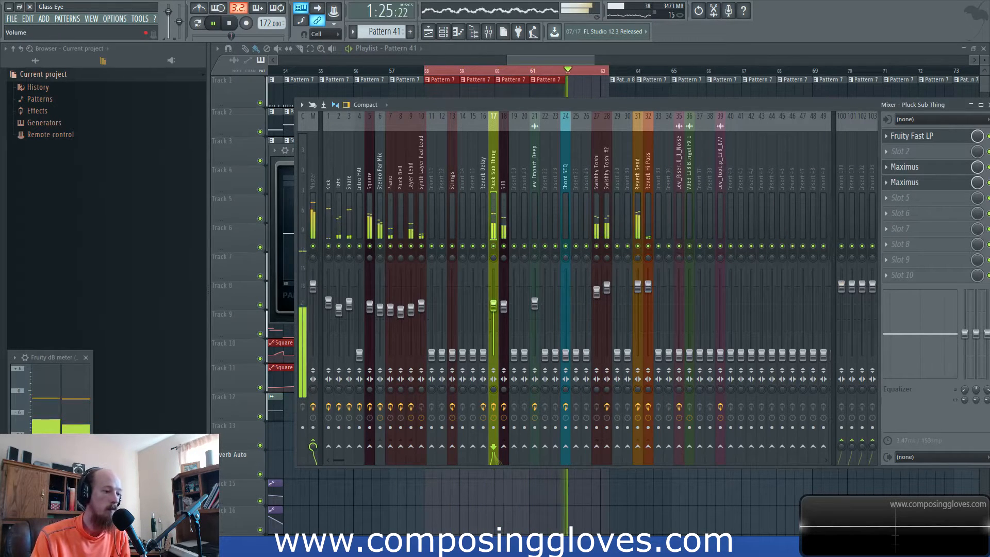
pyautogui.press('space')
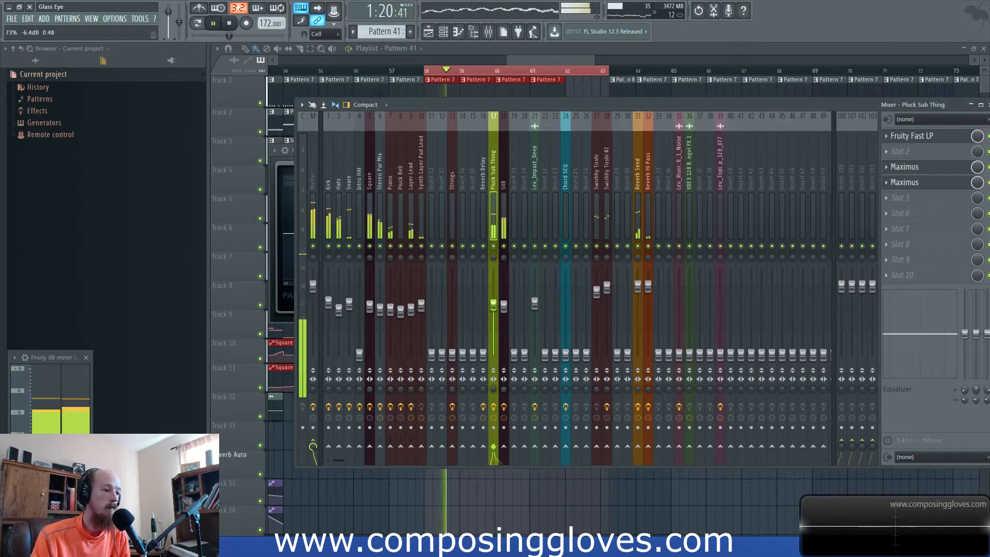
pyautogui.moveTo(494, 303); pyautogui.dragTo(494, 305)
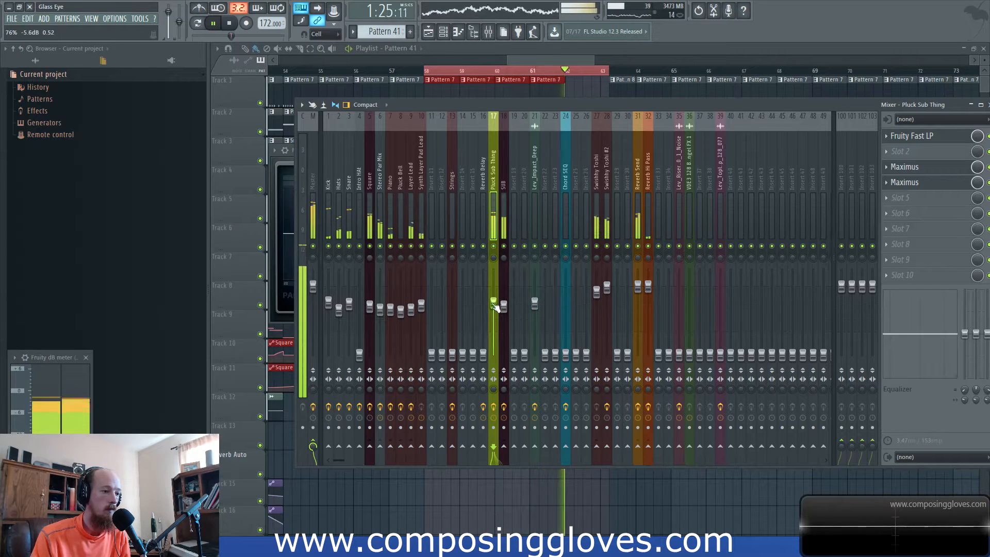
pyautogui.click(896, 205)
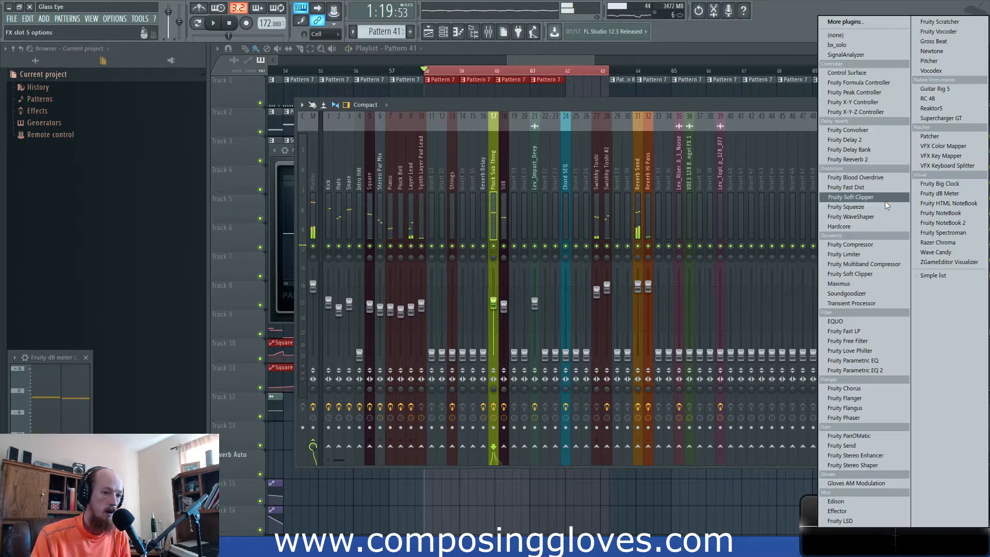
pyautogui.click(477, 92)
# Review the Maximus bands on Pluck Sub Thing, set the high band's stereo separation to 39% merged, and replay the loop
pyautogui.click(942, 173)
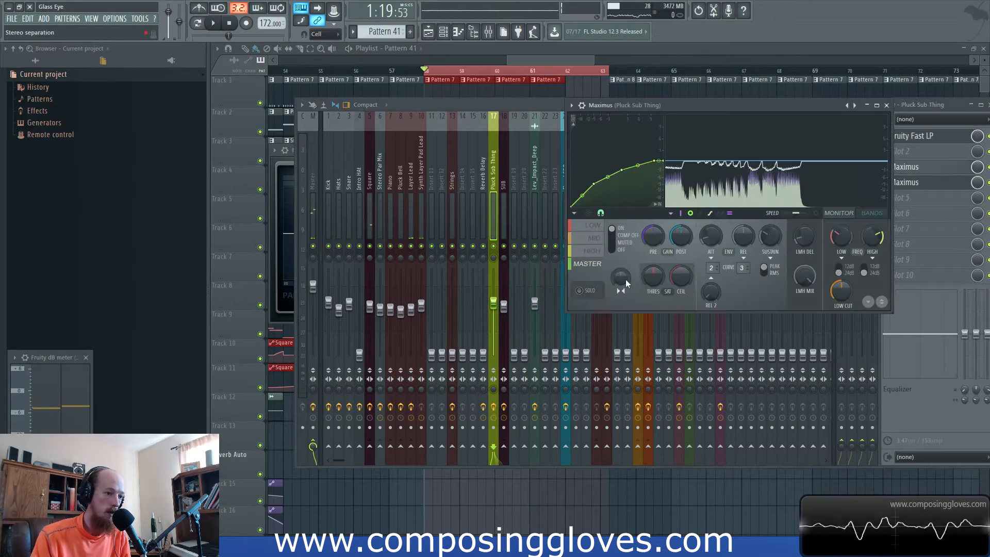
pyautogui.click(593, 225)
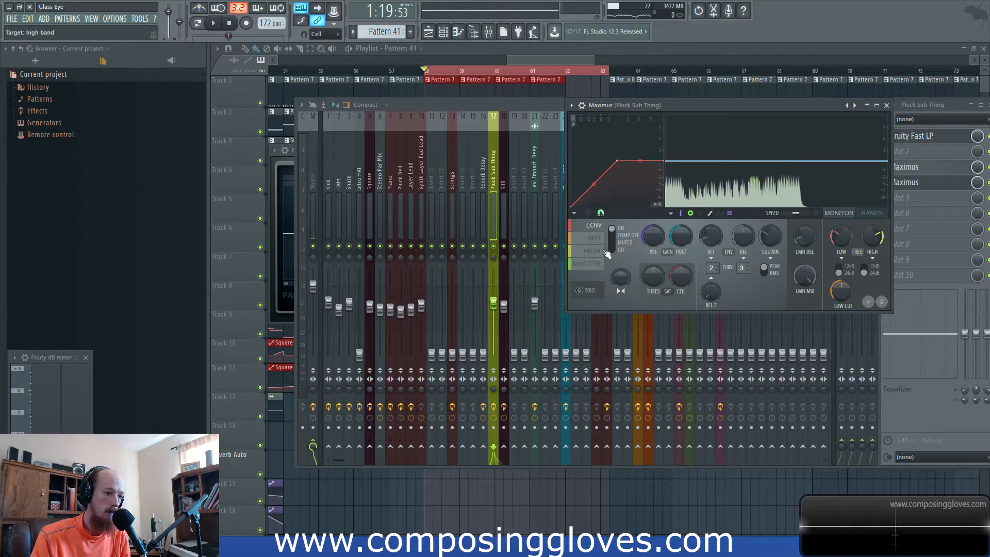
pyautogui.click(933, 172)
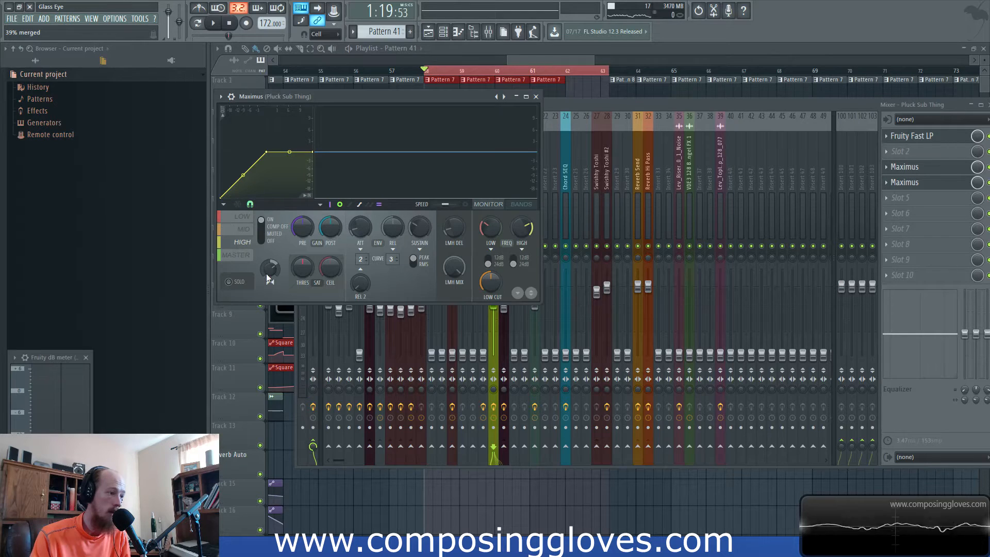
pyautogui.press('space')
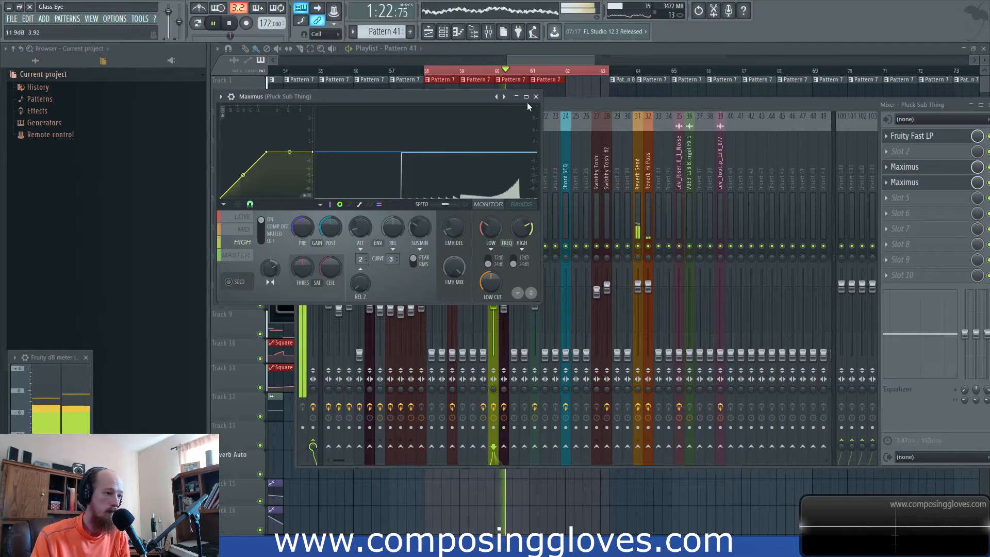
# Set Pluck Sub Thing to about -6.0 dB and SUB to about -7.5 dB, and keep balancing them against the loop
pyautogui.click(601, 111)
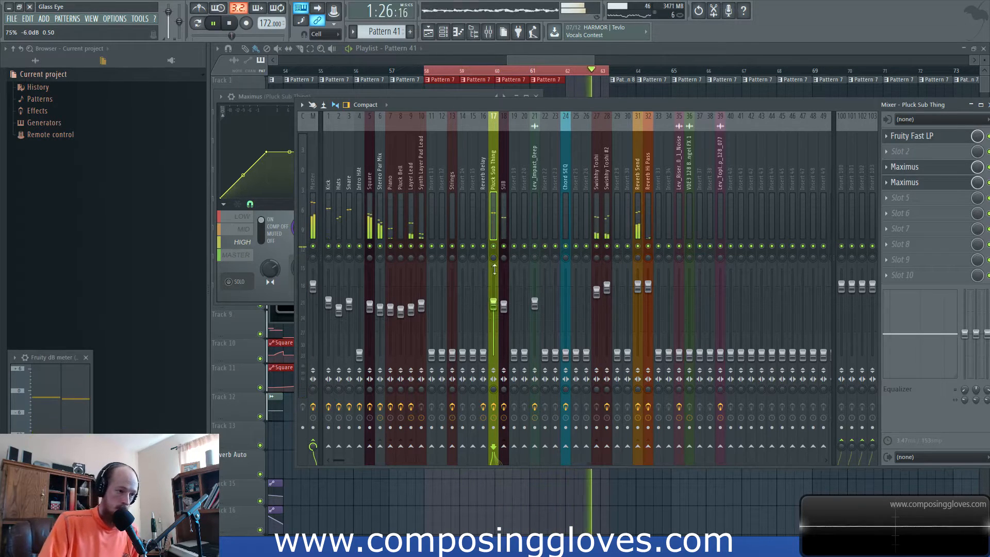
pyautogui.click(504, 307)
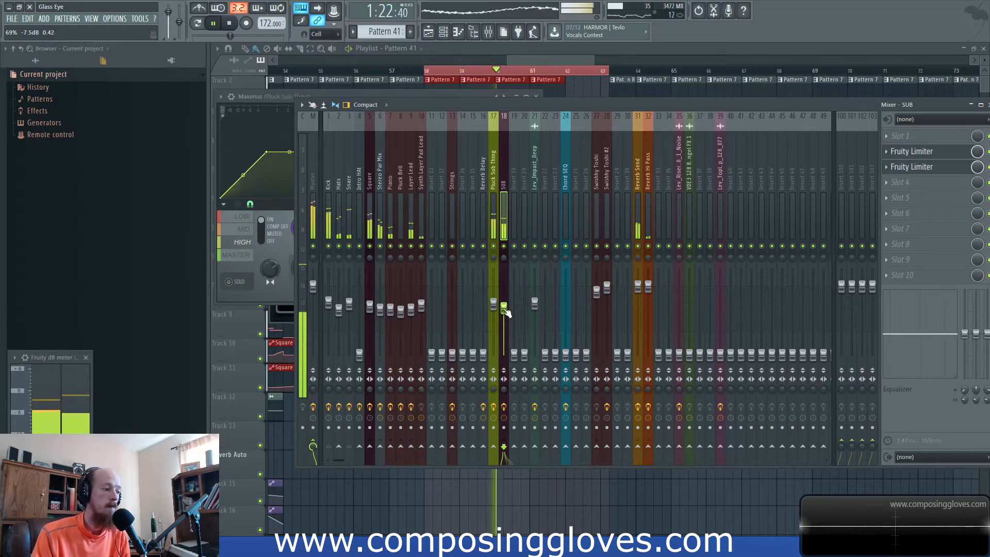
pyautogui.click(493, 304)
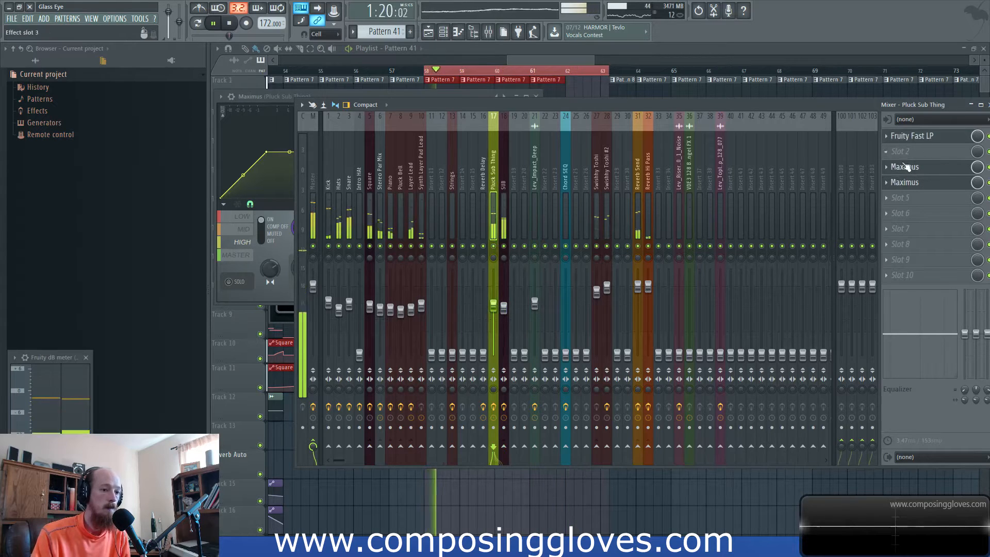
# Add Fruity Parametric EQ 2 in slot 6 of Pluck Sub Thing and lower band 2 slightly
pyautogui.click(895, 212)
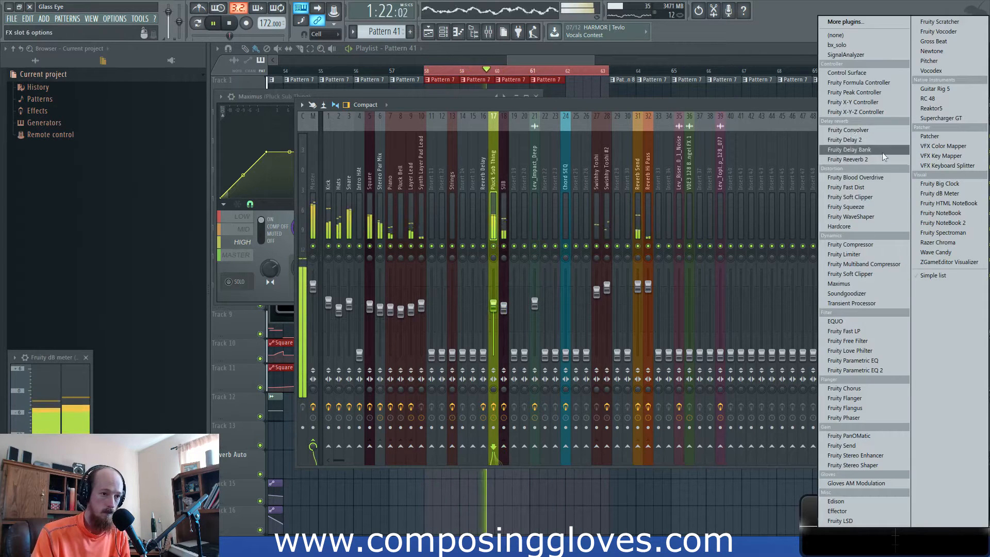
pyautogui.click(850, 371)
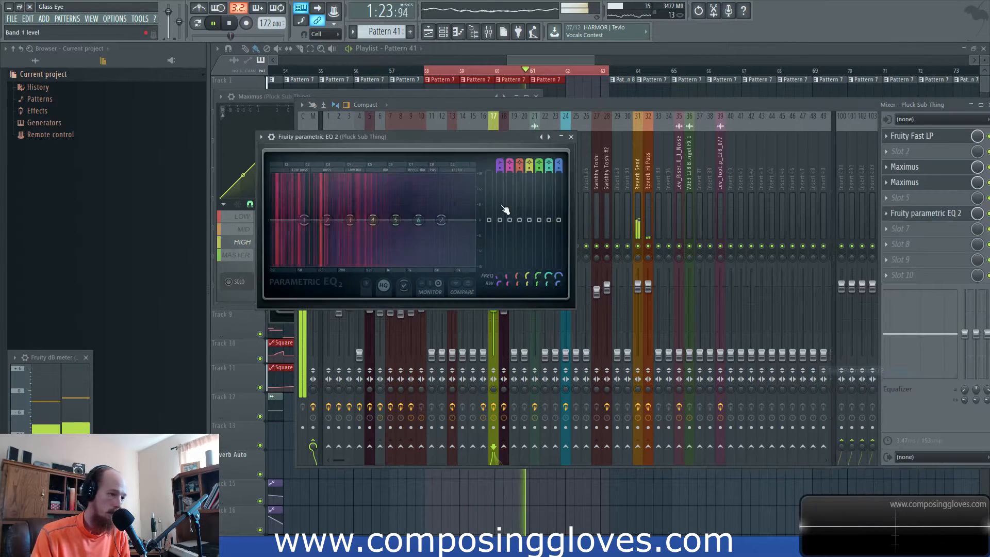
pyautogui.moveTo(331, 227); pyautogui.dragTo(328, 226)
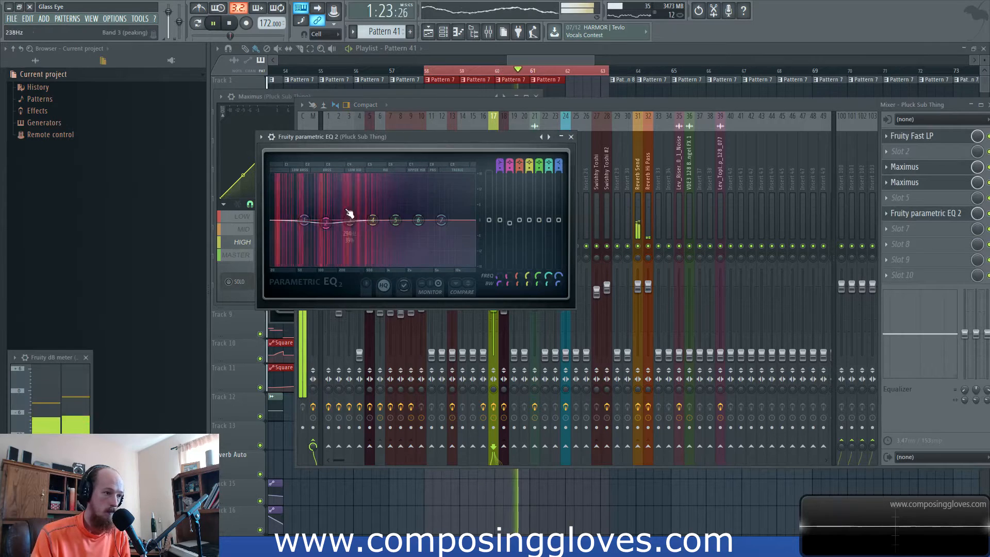
# In Pluck Sub Thing's EQ, deepen the band 2 cut near 149 Hz and turn band 1 into a steep low cut below about 39 Hz
pyautogui.moveTo(325, 228); pyautogui.dragTo(335, 231)
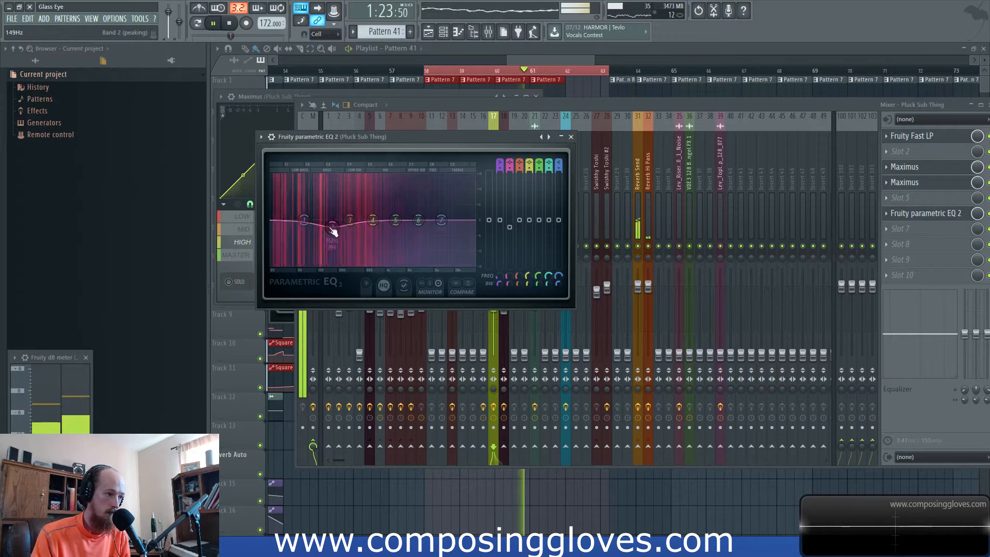
pyautogui.moveTo(304, 220); pyautogui.dragTo(289, 233)
pyautogui.rightClick(289, 234)
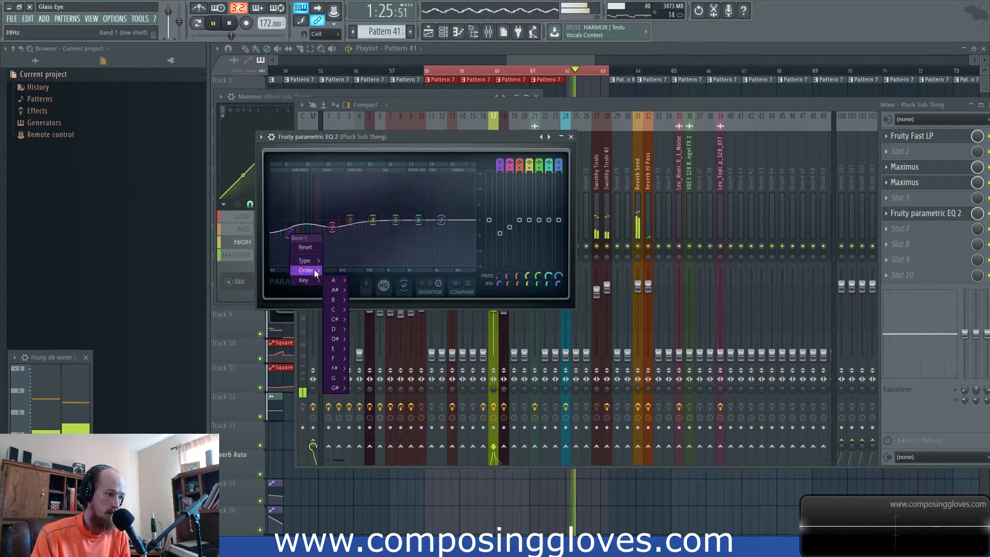
pyautogui.moveTo(312, 262)
pyautogui.click(348, 273)
pyautogui.moveTo(289, 234); pyautogui.dragTo(285, 263)
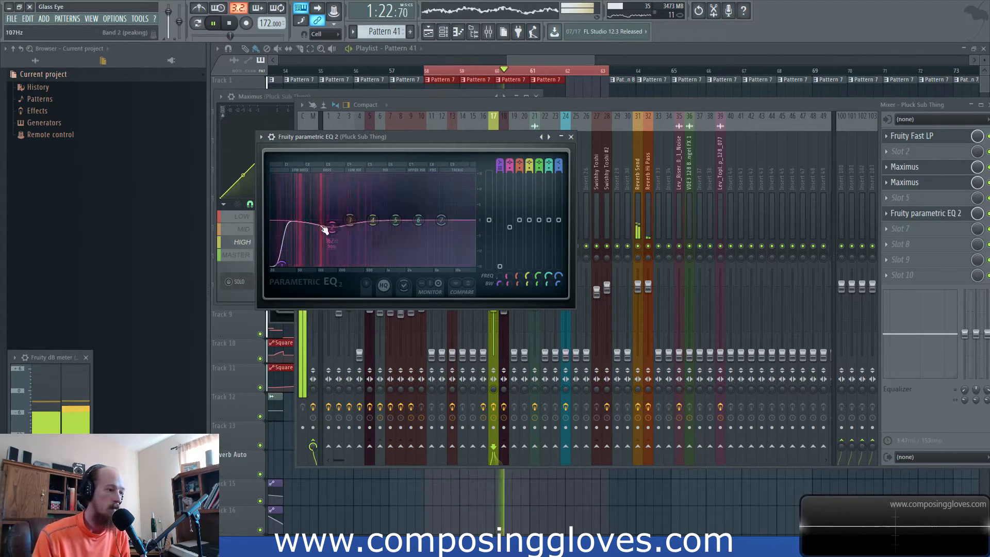
# Boost band 4 slightly, cut band 6 around 2635 Hz in the same EQ, and raise Pluck Sub Thing to about -4.5 dB
pyautogui.moveTo(332, 227); pyautogui.dragTo(369, 213)
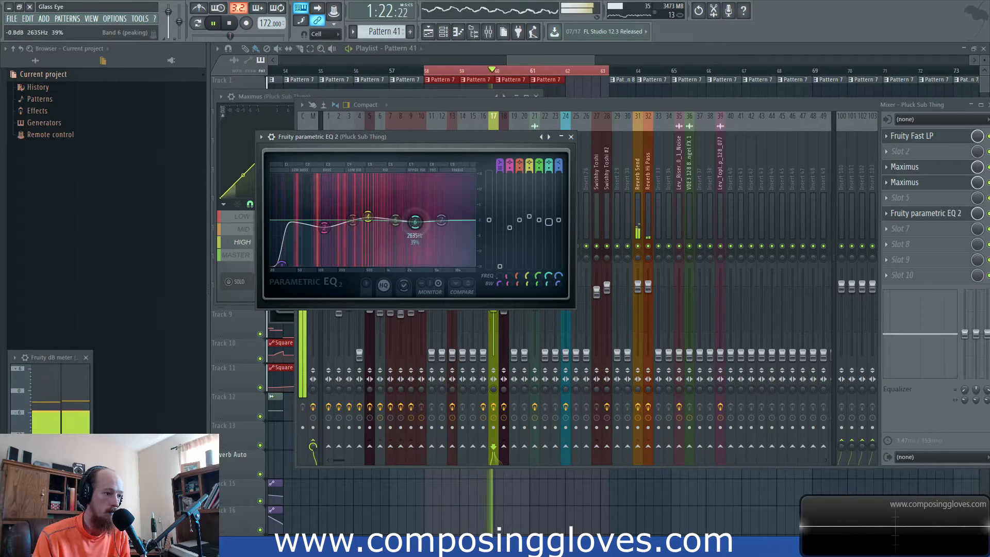
pyautogui.moveTo(415, 222); pyautogui.dragTo(416, 224)
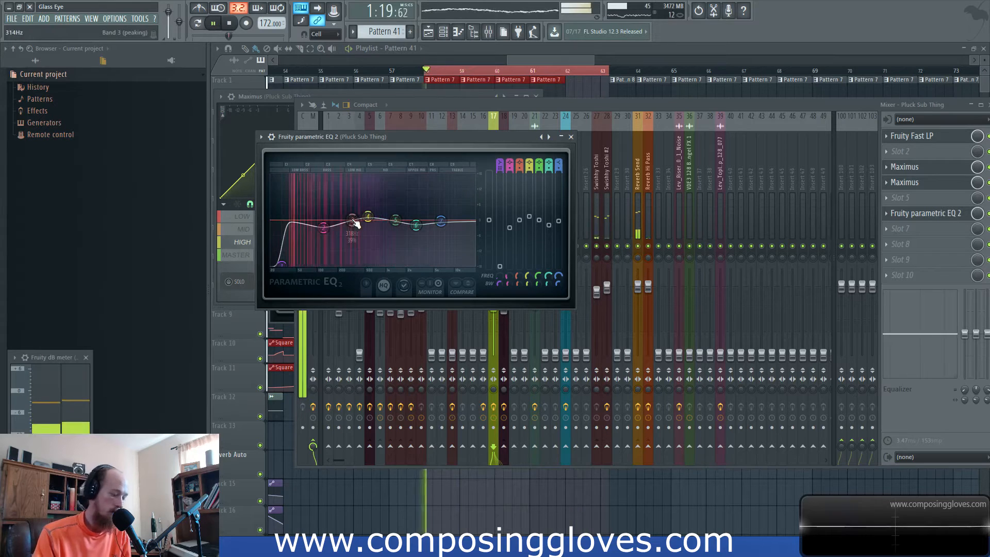
pyautogui.click(508, 118)
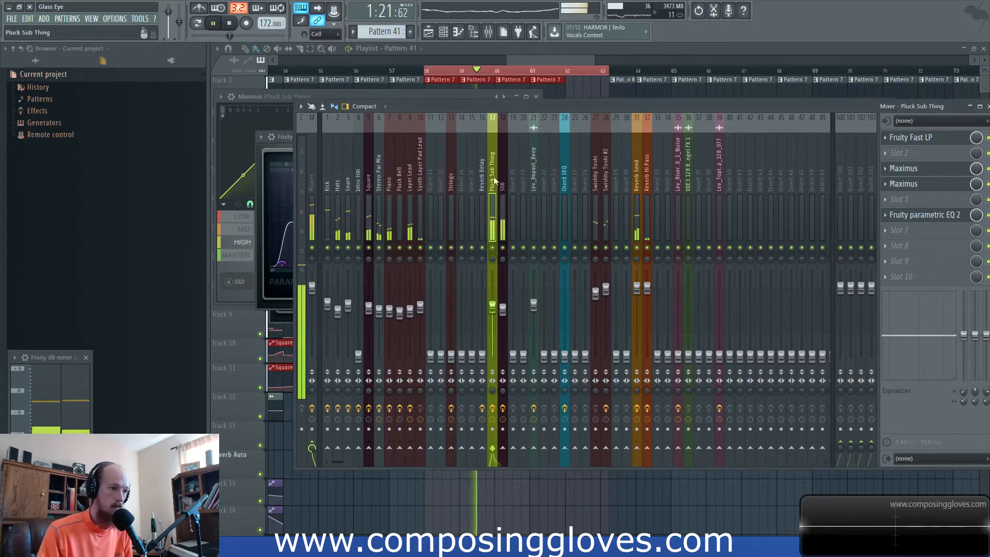
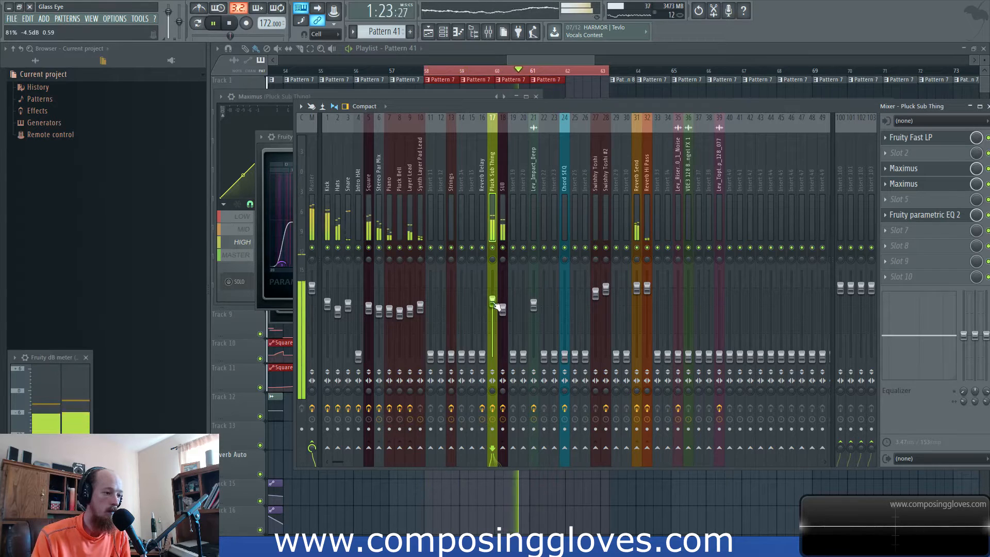
# In the slot 4 Maximus on Pluck Sub Thing, readjust the middle of the master compression curve against the loop and stop playback
pyautogui.click(933, 185)
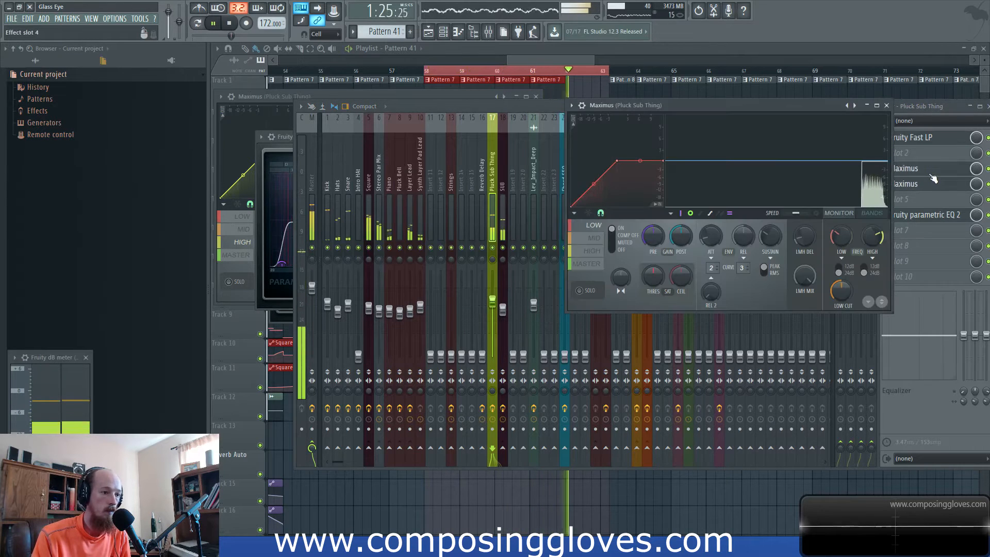
pyautogui.click(933, 178)
pyautogui.click(916, 215)
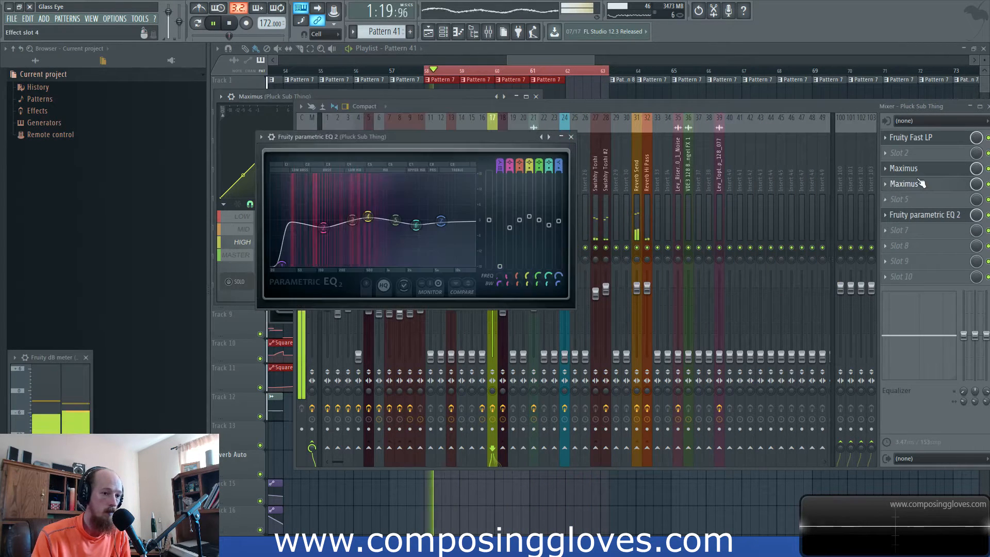
pyautogui.click(943, 186)
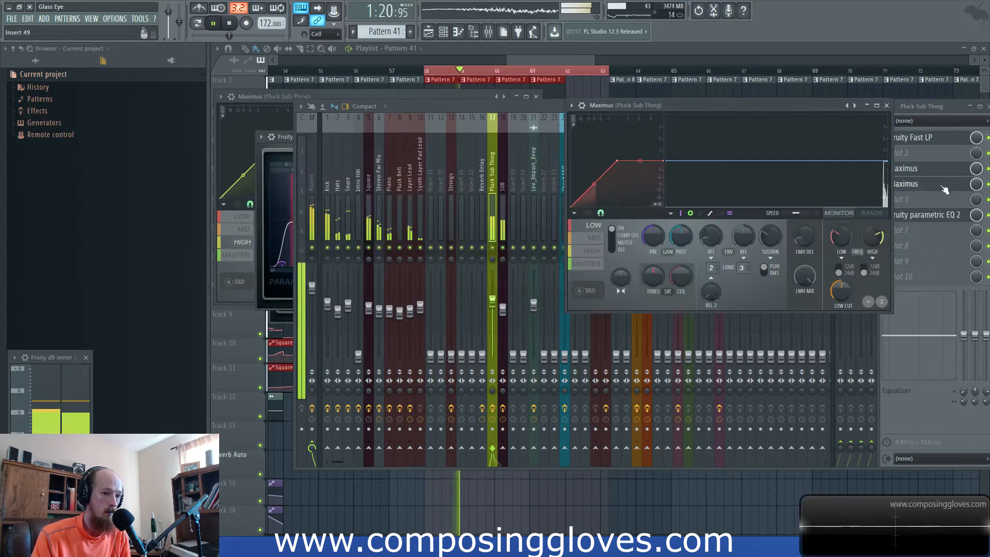
pyautogui.click(598, 265)
pyautogui.press('space')
pyautogui.press('space')
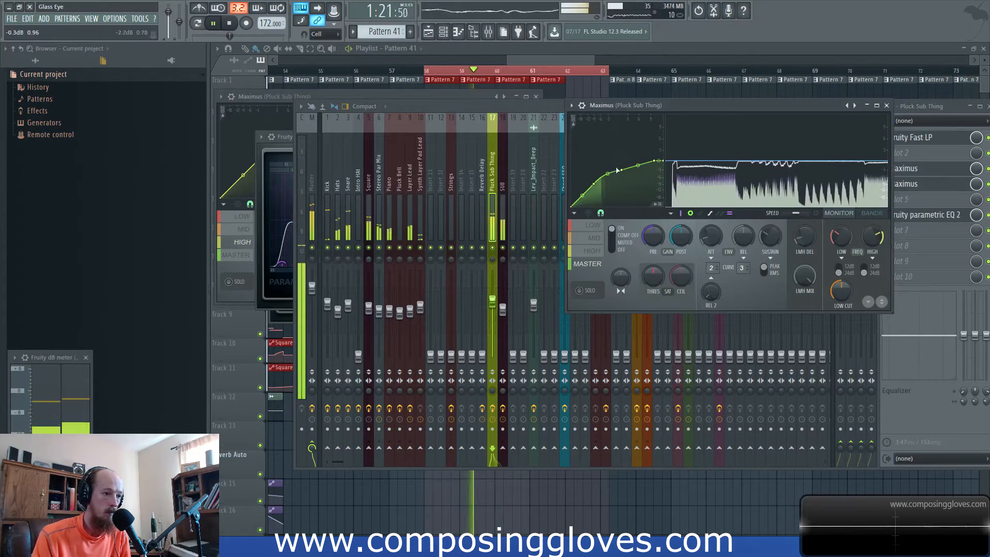
pyautogui.moveTo(622, 169); pyautogui.dragTo(622, 165)
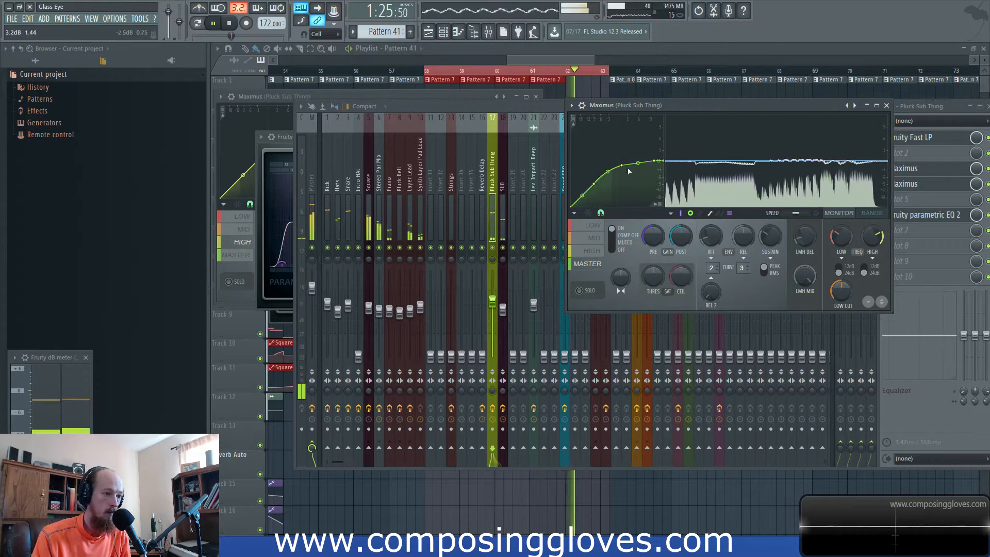
pyautogui.moveTo(622, 164); pyautogui.dragTo(622, 170)
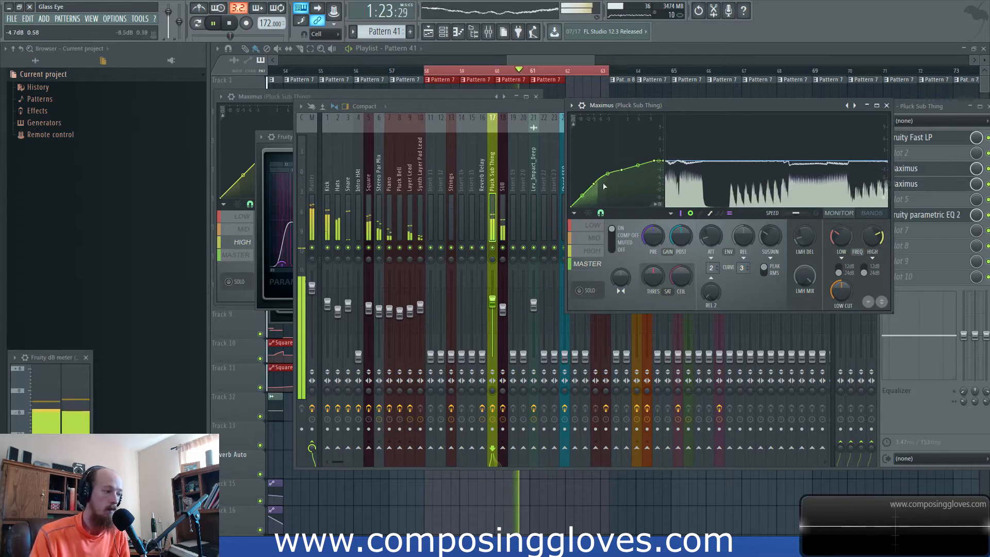
pyautogui.press('space')
# Replace the playlist loop with bars 63 to 66 and play it
pyautogui.moveTo(581, 60); pyautogui.dragTo(595, 63)
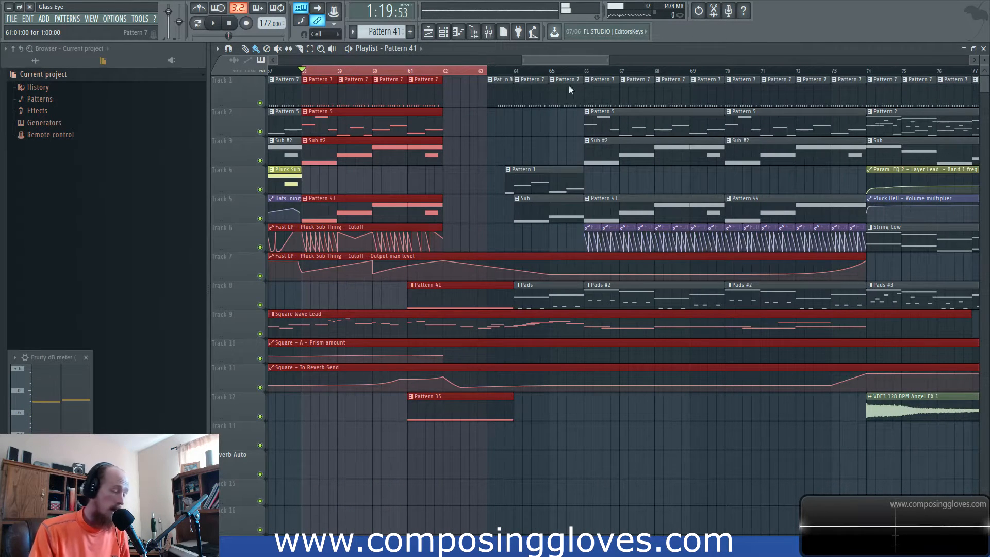
pyautogui.click(468, 130)
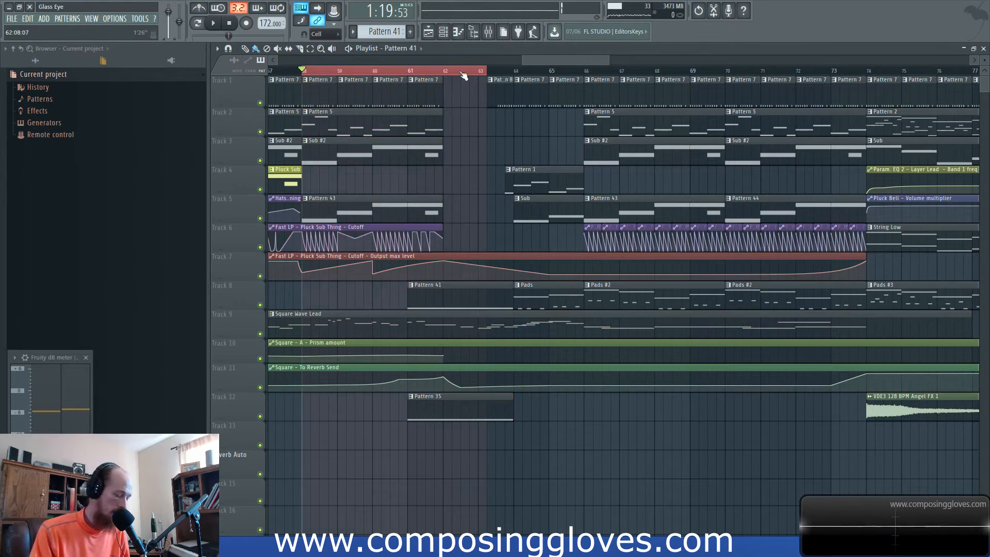
pyautogui.keyDown('ctrl'); pyautogui.click(460, 71); pyautogui.keyUp('ctrl')
pyautogui.moveTo(483, 95); pyautogui.dragTo(560, 83)
pyautogui.press('space')
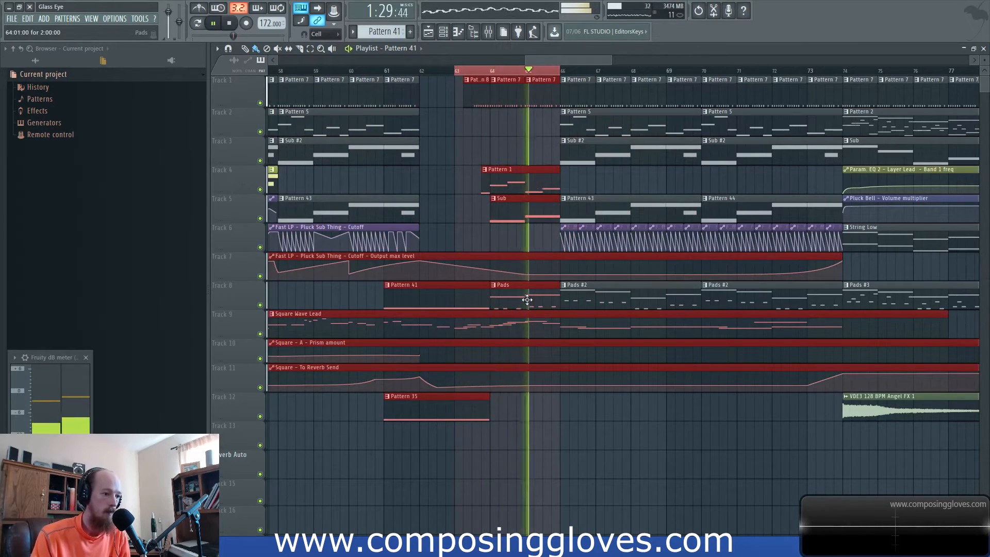
# Place a copy of the Pluck Bell - Panning automation clip at bar 64 on the Reverb Auto track
pyautogui.scroll(-6, 464, 278)
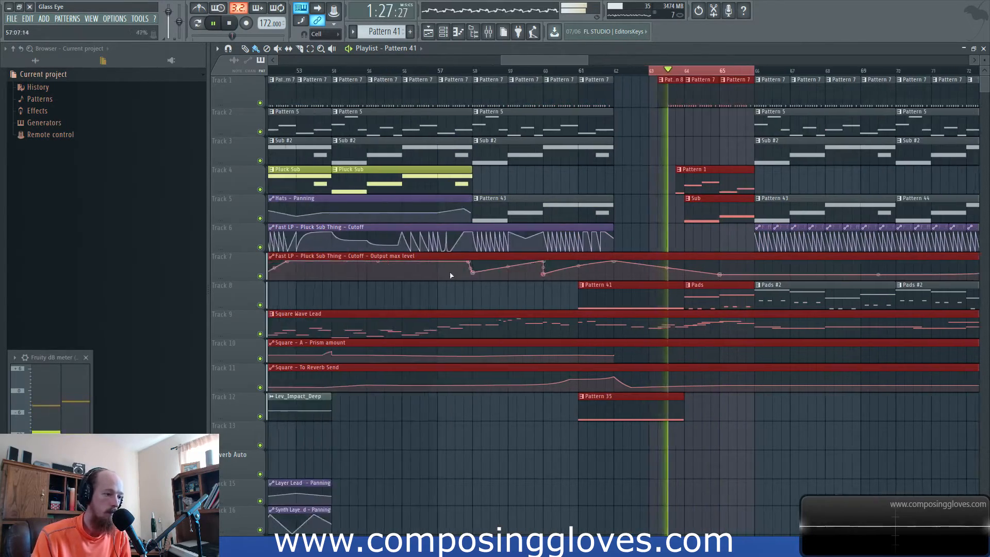
pyautogui.scroll(4, 407, 307)
pyautogui.scroll(-3, 619, 327)
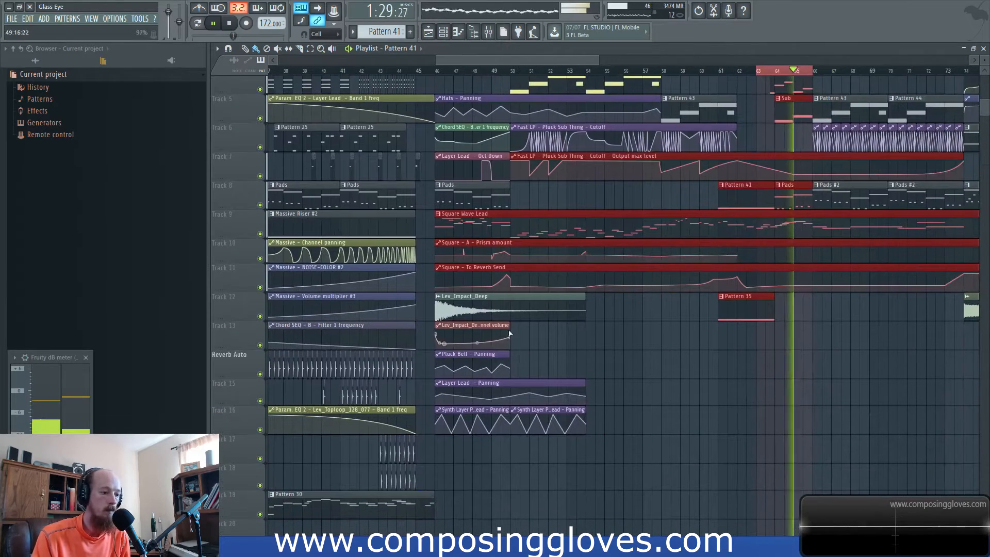
pyautogui.moveTo(495, 358); pyautogui.dragTo(850, 359)
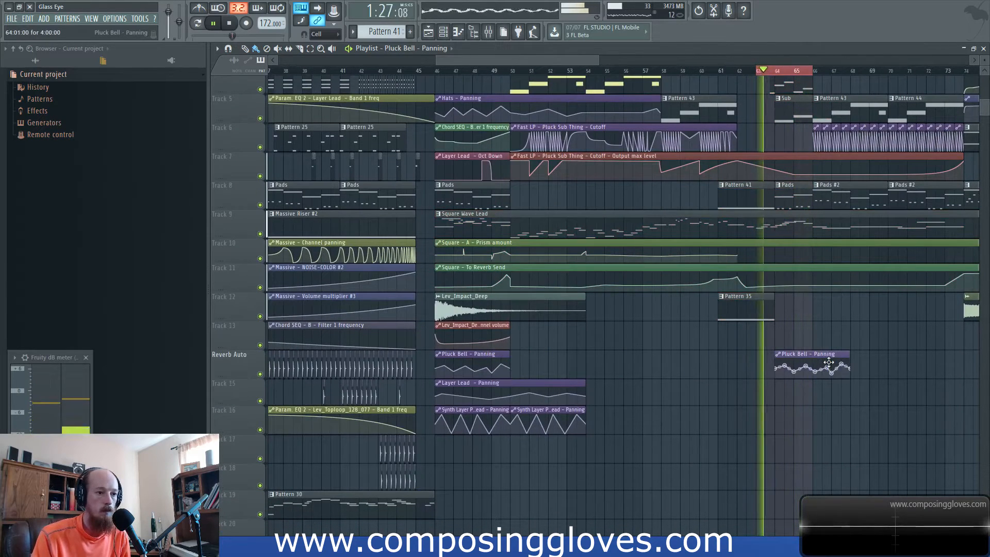
pyautogui.scroll(3, 788, 314)
pyautogui.moveTo(761, 314); pyautogui.dragTo(638, 318)
# Check the effect chains of the Kick, Piano, Pluck Bell and Synth Layer Pad Lead mixer tracks
pyautogui.click(604, 213)
pyautogui.click(488, 32)
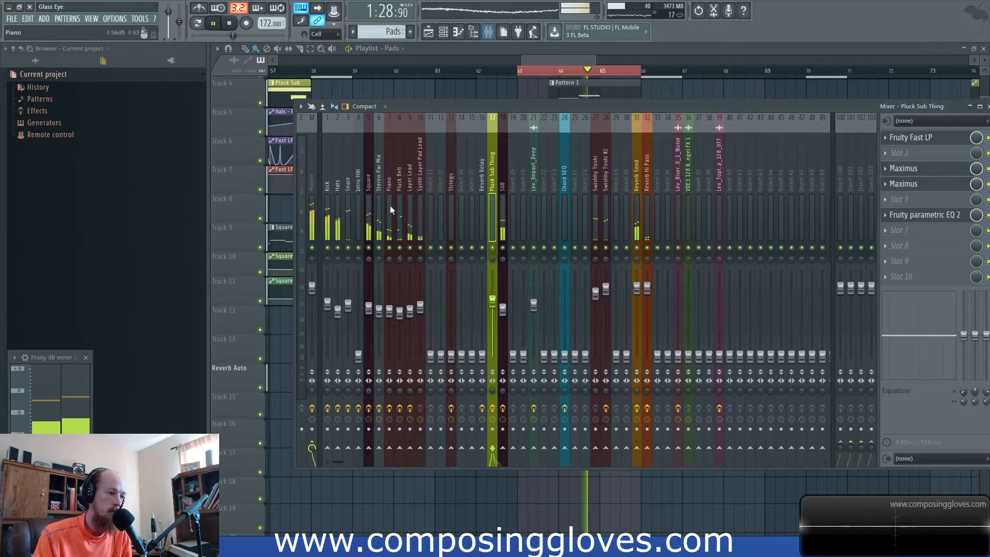
pyautogui.click(325, 182)
pyautogui.press('space')
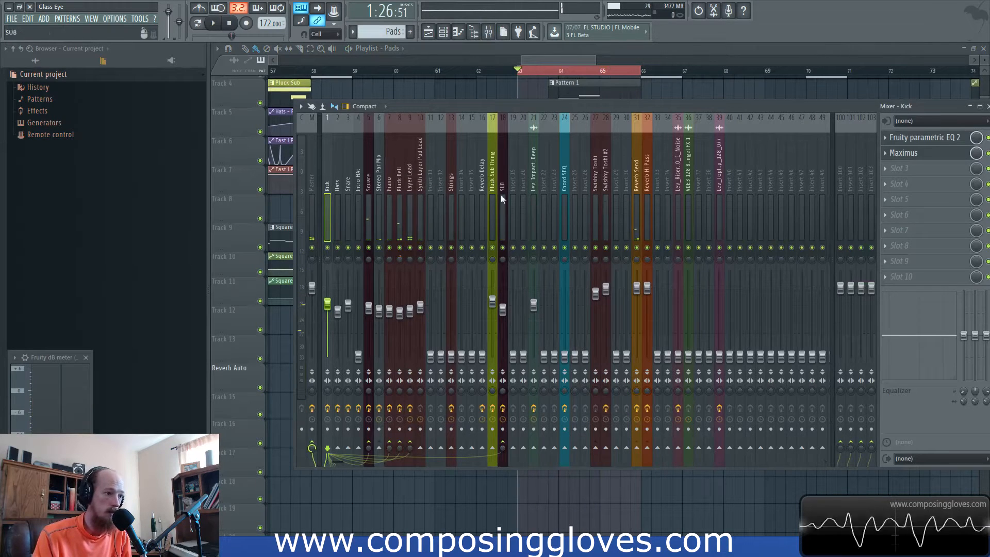
pyautogui.click(389, 190)
pyautogui.click(401, 190)
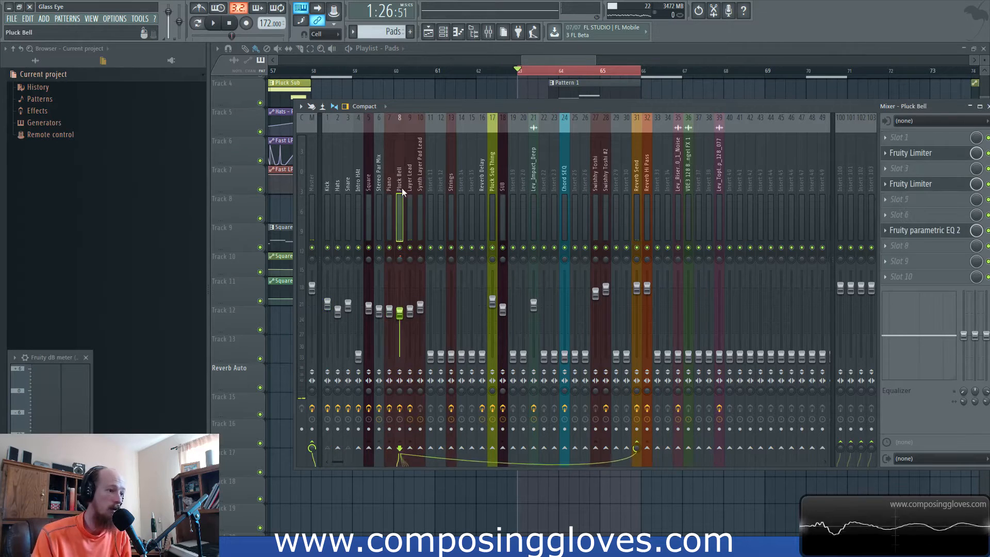
pyautogui.click(420, 190)
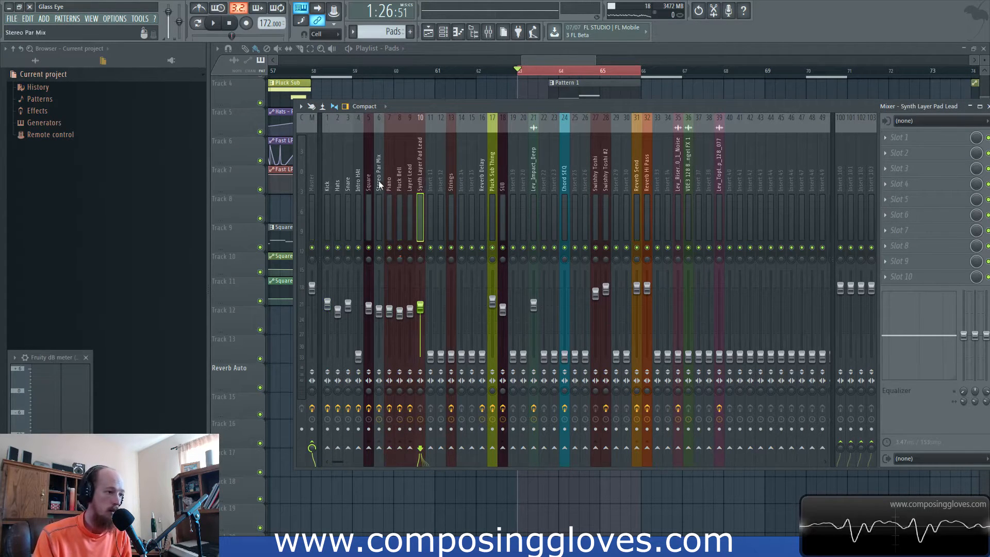
# Add Maximus in slot 6 of the Pluck Bell mixer track while the loop plays
pyautogui.click(401, 187)
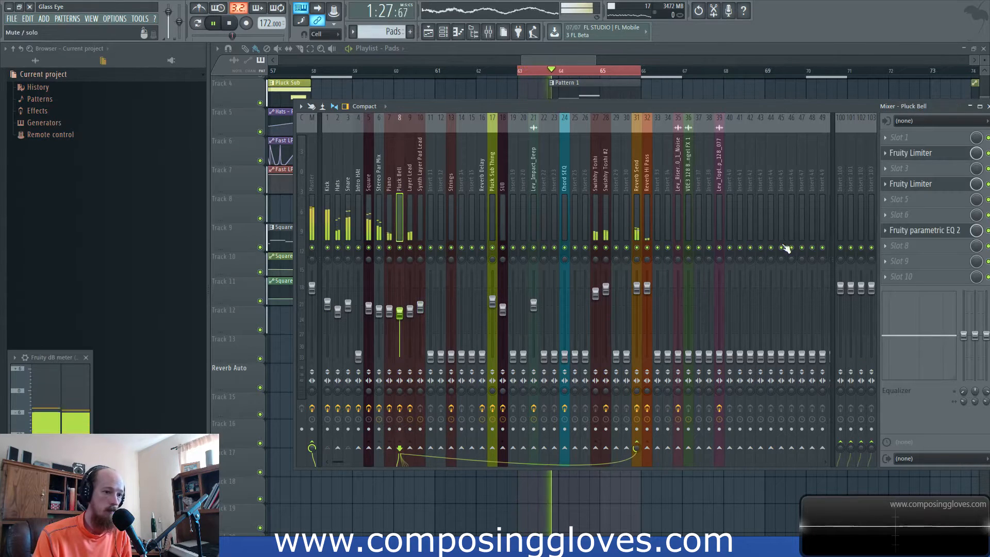
pyautogui.click(889, 214)
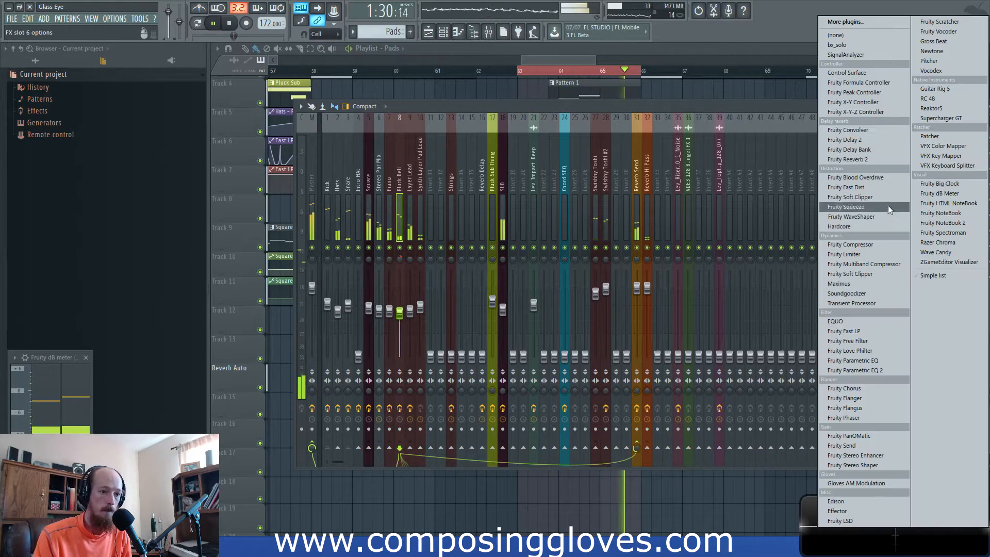
pyautogui.click(870, 283)
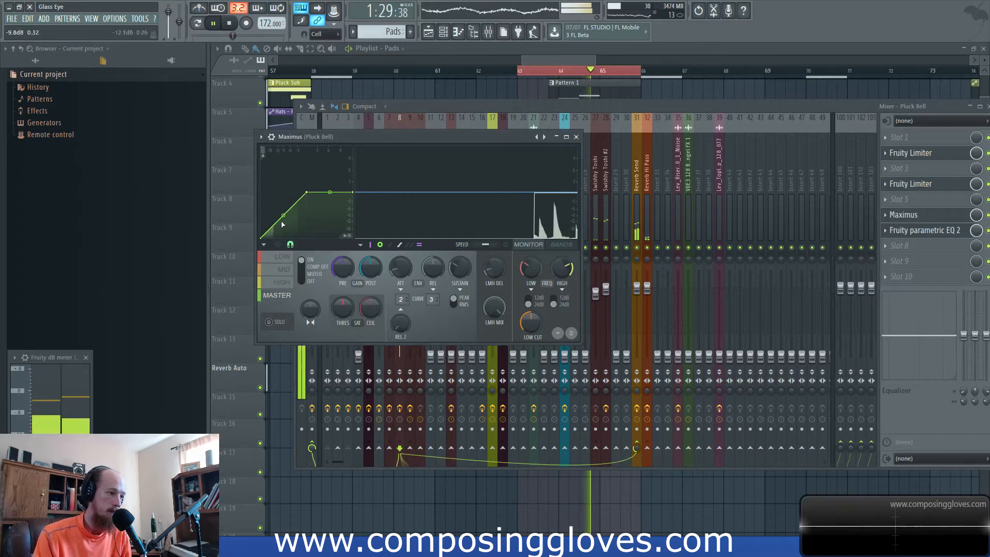
# Shape Pluck Bell's master compression curve with a new low point, a later knee and a lowered middle, and raise the post gain
pyautogui.rightClick(279, 220)
pyautogui.moveTo(308, 192); pyautogui.dragTo(331, 192)
pyautogui.moveTo(370, 267)
pyautogui.mouseDown()
pyautogui.moveTo(371, 250)
pyautogui.moveTo(374, 271)
pyautogui.mouseUp()
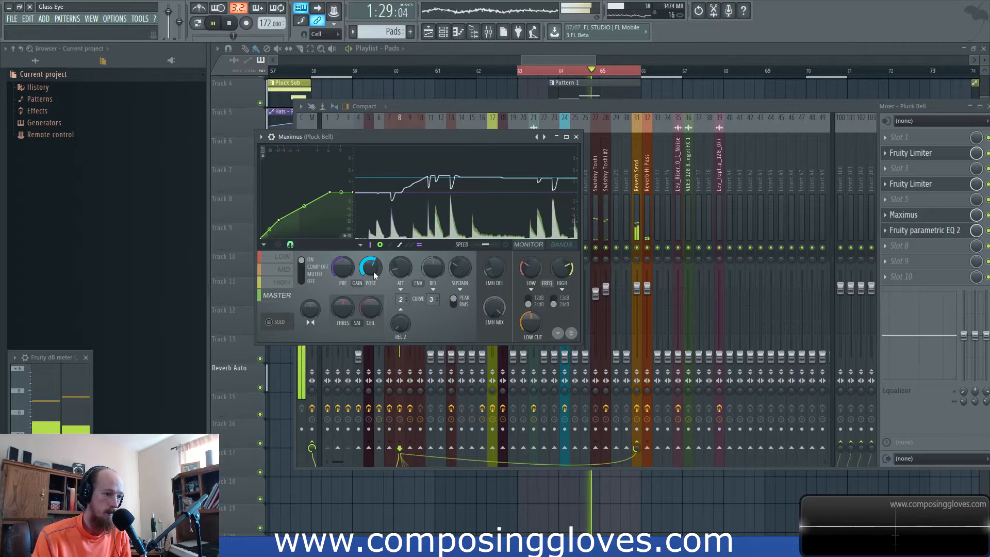
pyautogui.moveTo(303, 209); pyautogui.dragTo(304, 221)
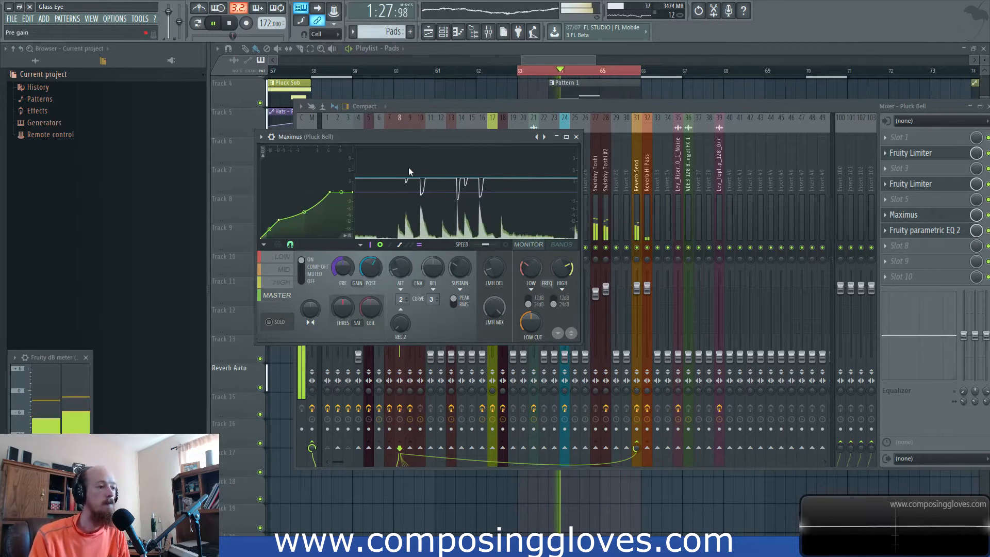
# Recheck Pluck Bell in the mixer, and set the playlist loop to bars 66 to 70 and play it
pyautogui.moveTo(564, 58); pyautogui.dragTo(570, 61)
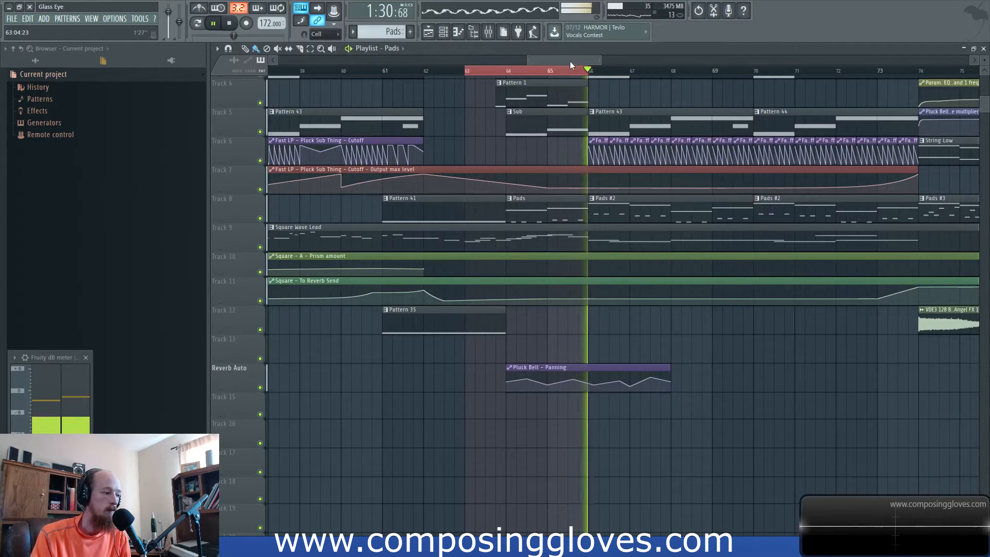
pyautogui.press('F9')
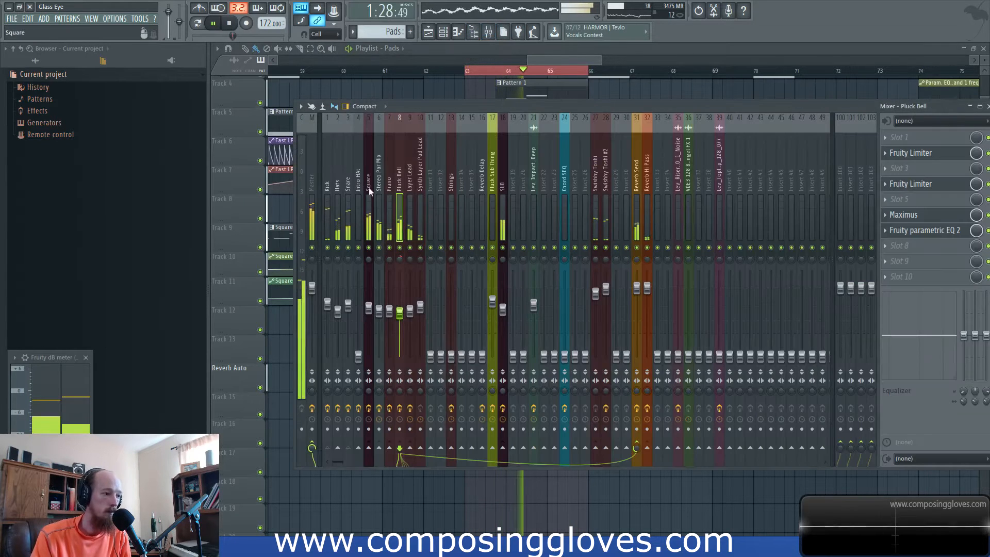
pyautogui.click(907, 215)
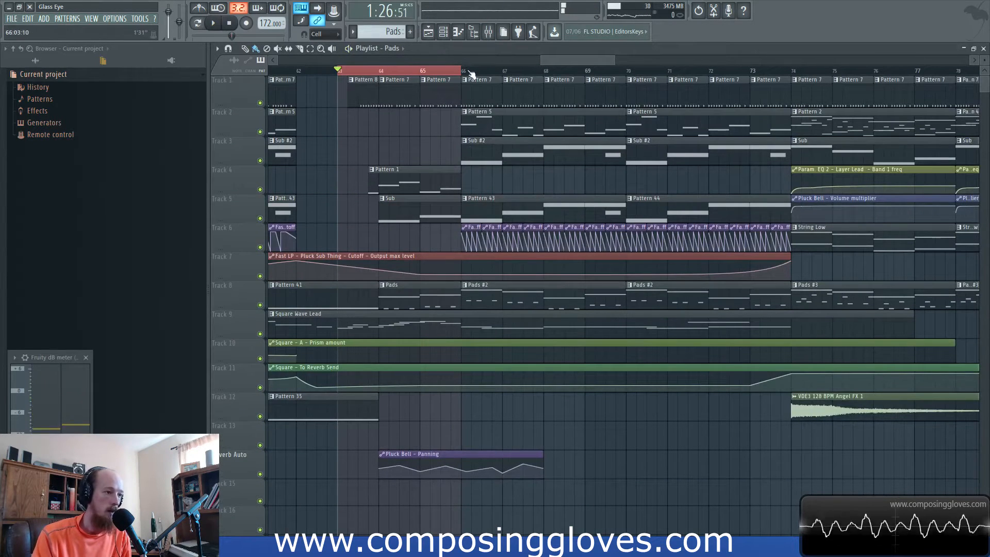
pyautogui.moveTo(471, 73); pyautogui.dragTo(625, 75)
pyautogui.press('space')
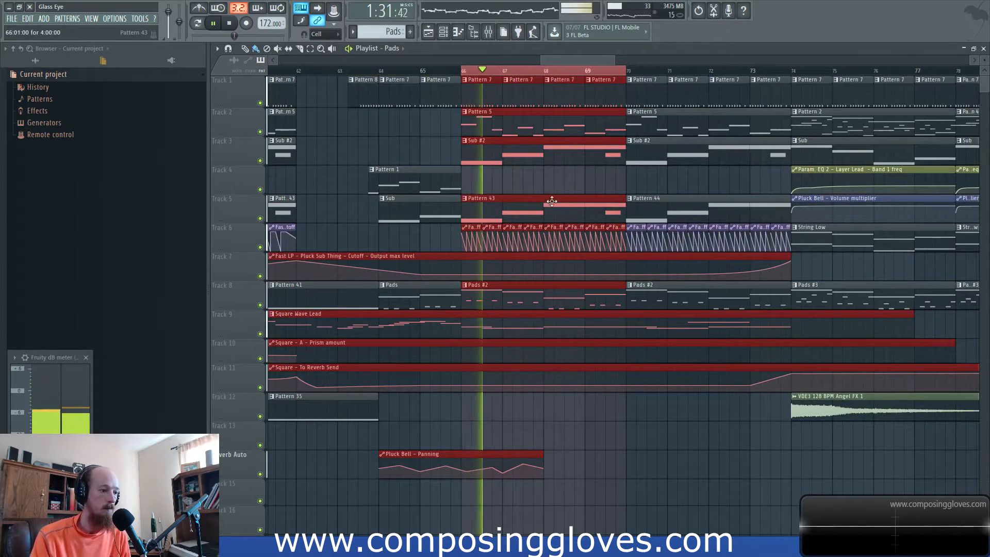
# Place another Pluck Bell - Panning clip at bar 70 on the Reverb Auto track, stop playback and clear the time selection
pyautogui.hscroll(1, 592, 219)
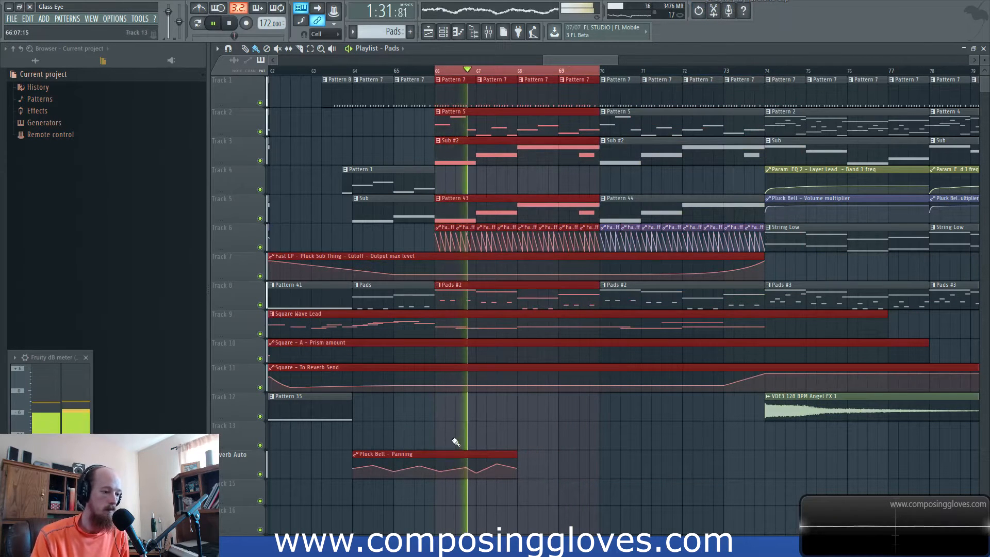
pyautogui.moveTo(435, 457); pyautogui.dragTo(682, 449)
pyautogui.press('space')
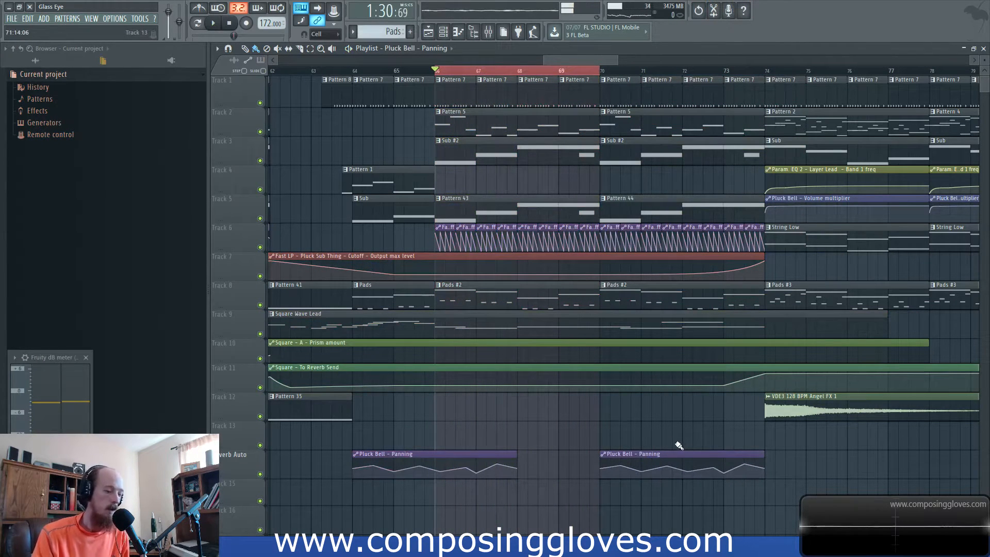
pyautogui.moveTo(565, 61); pyautogui.dragTo(569, 60)
pyautogui.hotkey('ctrl', 'd')
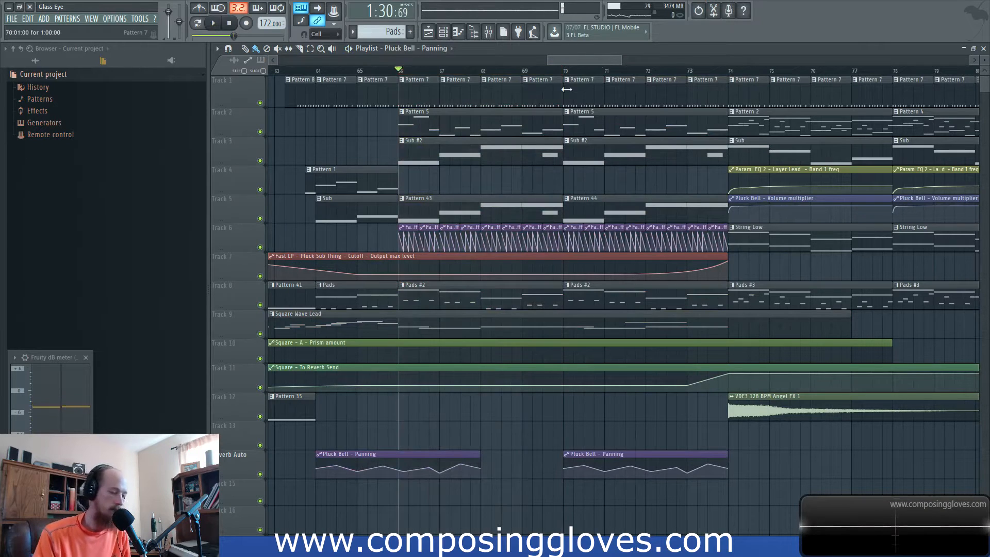
# Play the arrangement from about bar 69 into the section starting at bar 74, and stop playback
pyautogui.press('space')
pyautogui.click(543, 70)
pyautogui.moveTo(639, 243); pyautogui.dragTo(574, 272)
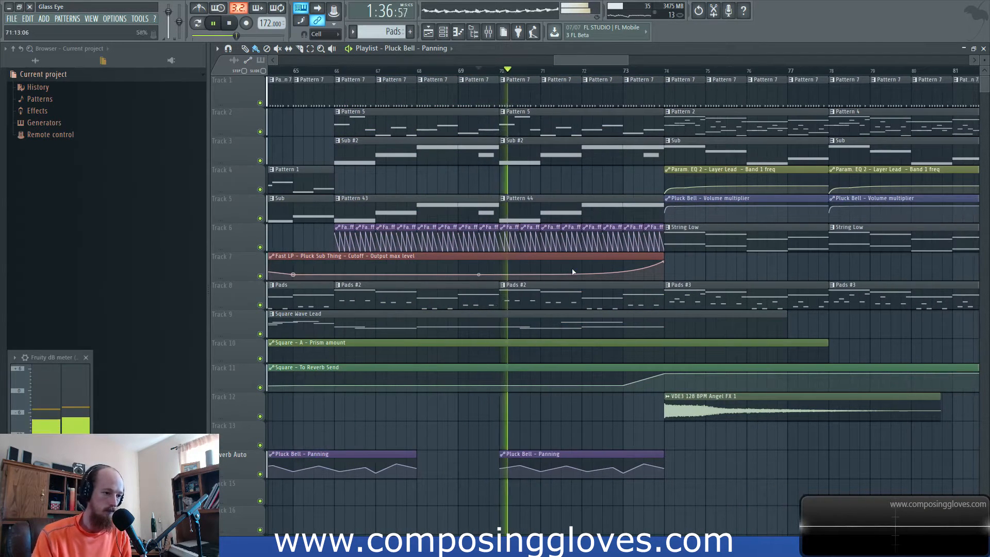
pyautogui.moveTo(640, 281); pyautogui.dragTo(568, 294)
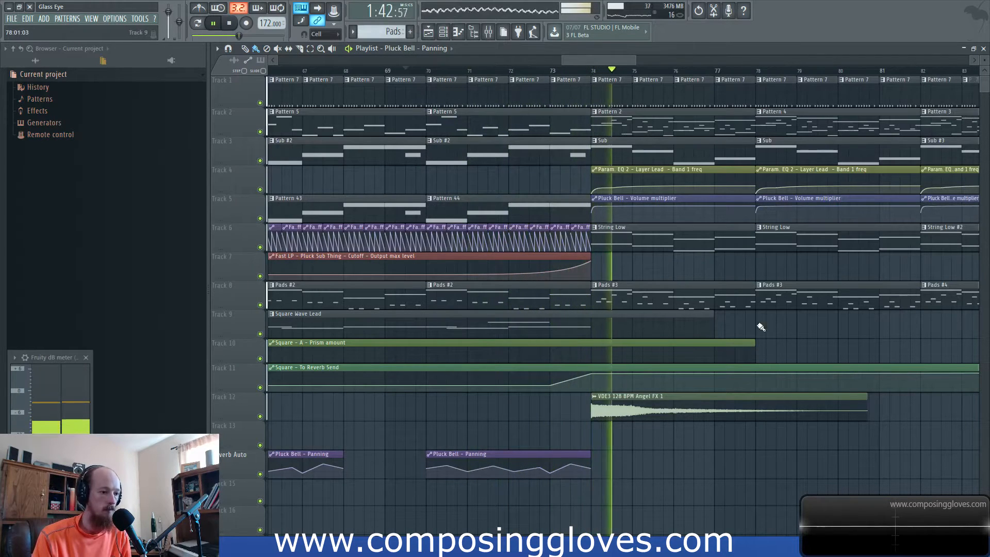
pyautogui.moveTo(760, 327); pyautogui.dragTo(660, 340)
pyautogui.press('space')
# Raise the VDE3 128 BPM Angel FX 1 mixer track to about -2.7 dB while playing from bar 73, and stop playback
pyautogui.doubleClick(592, 417)
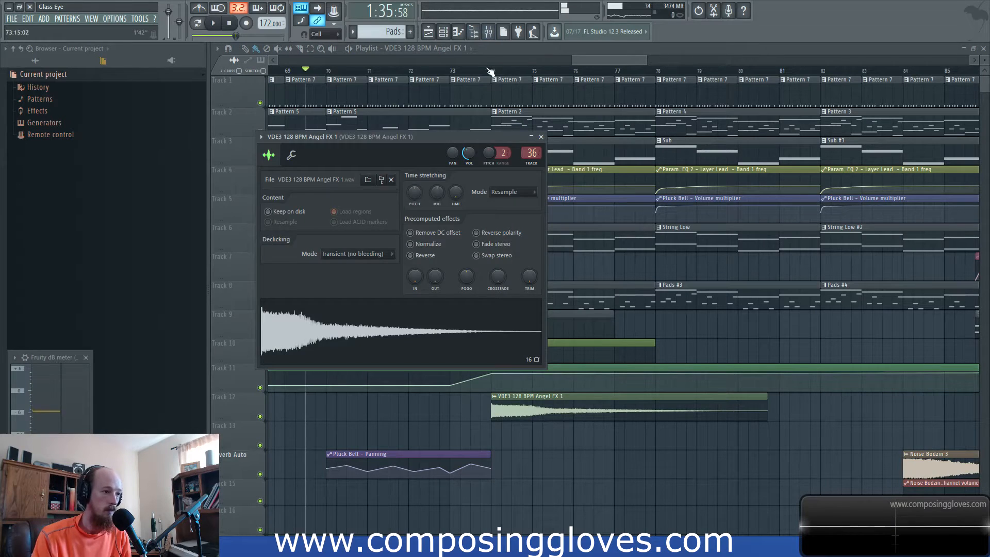
pyautogui.click(490, 71)
pyautogui.press('F9')
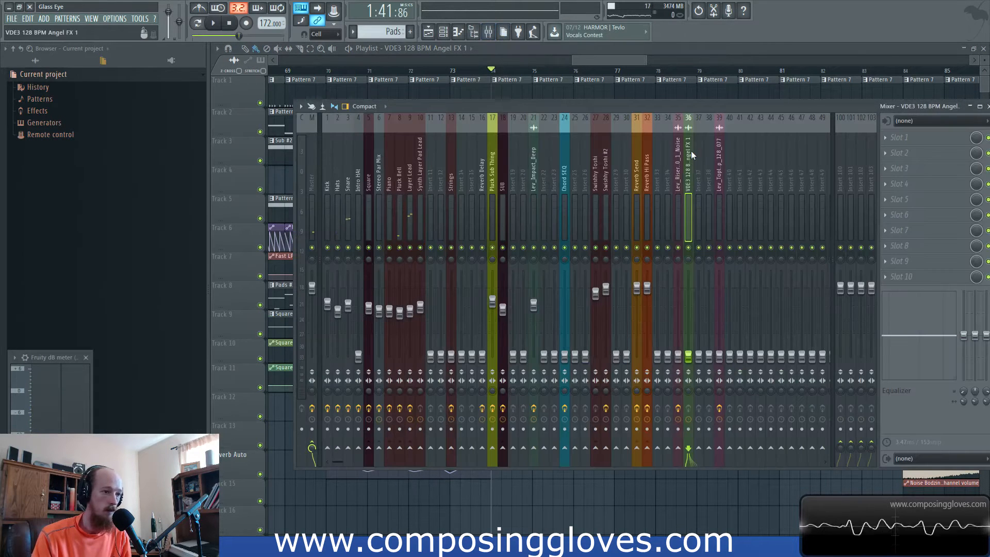
pyautogui.click(462, 70)
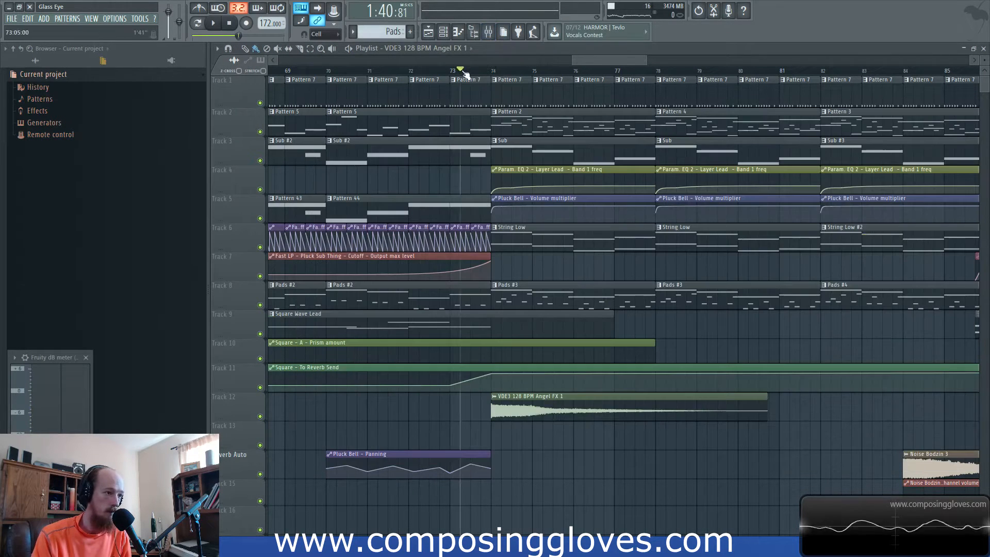
pyautogui.click(490, 33)
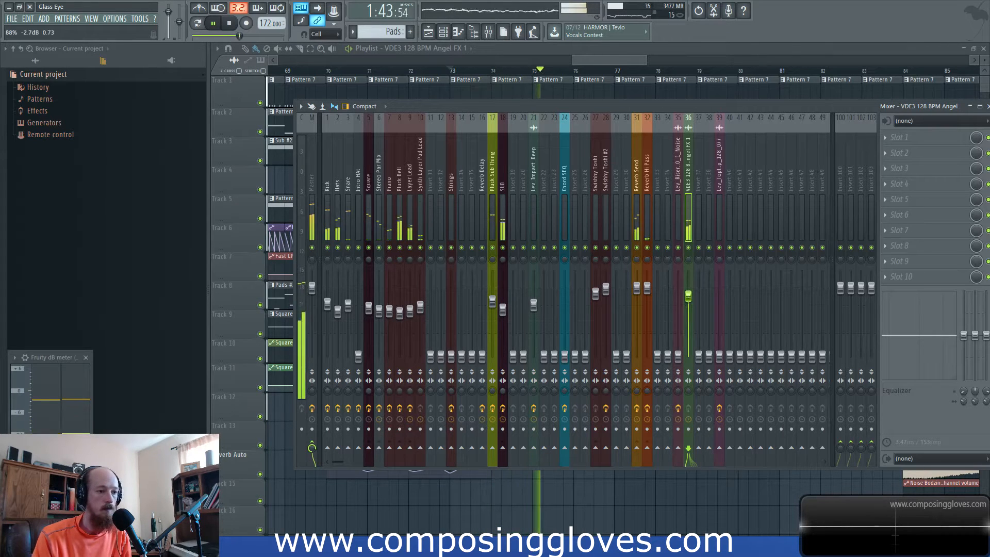
pyautogui.press('F9')
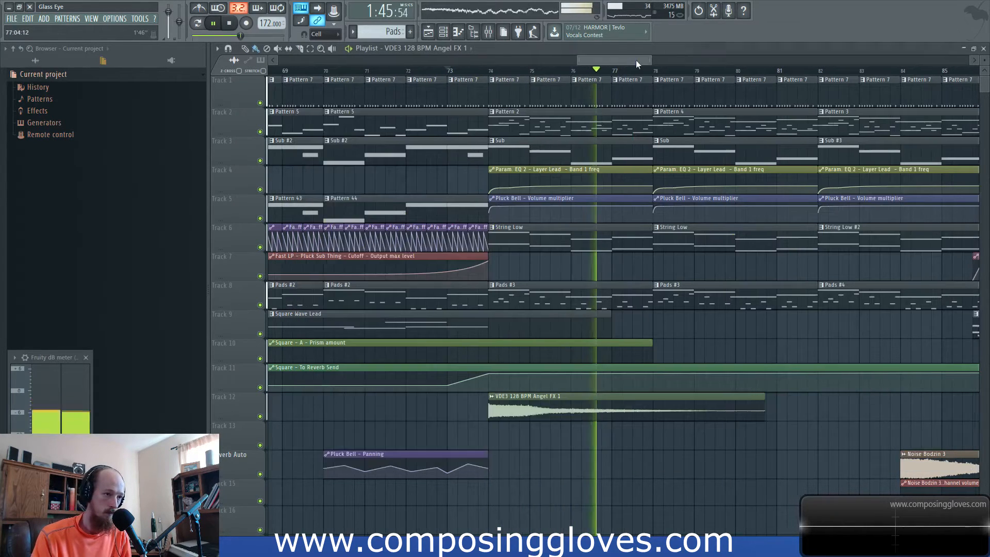
pyautogui.press('space')
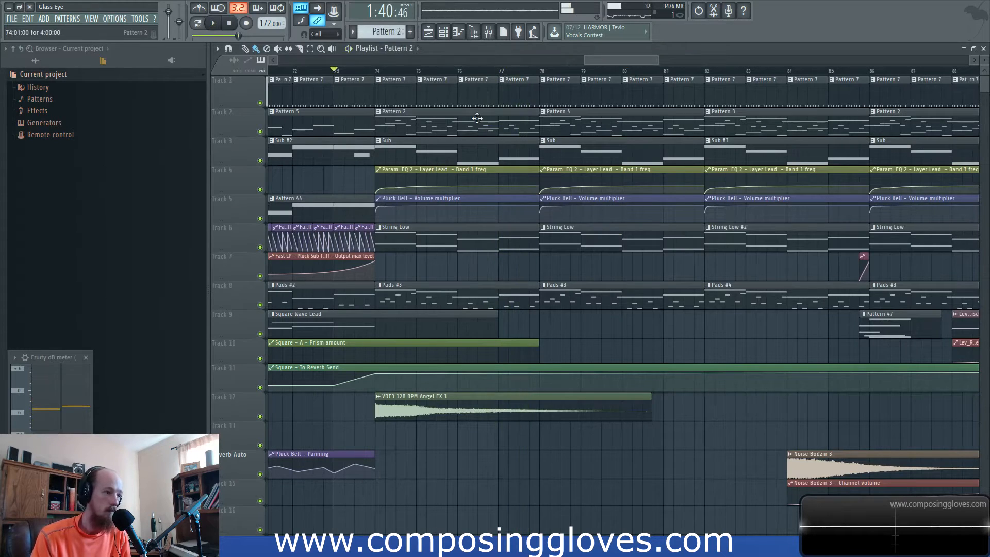
# Check which channels Pattern 2 and the Sub clip use at bar 74, and review their tracks in the mixer
pyautogui.doubleClick(475, 133)
pyautogui.click(499, 84)
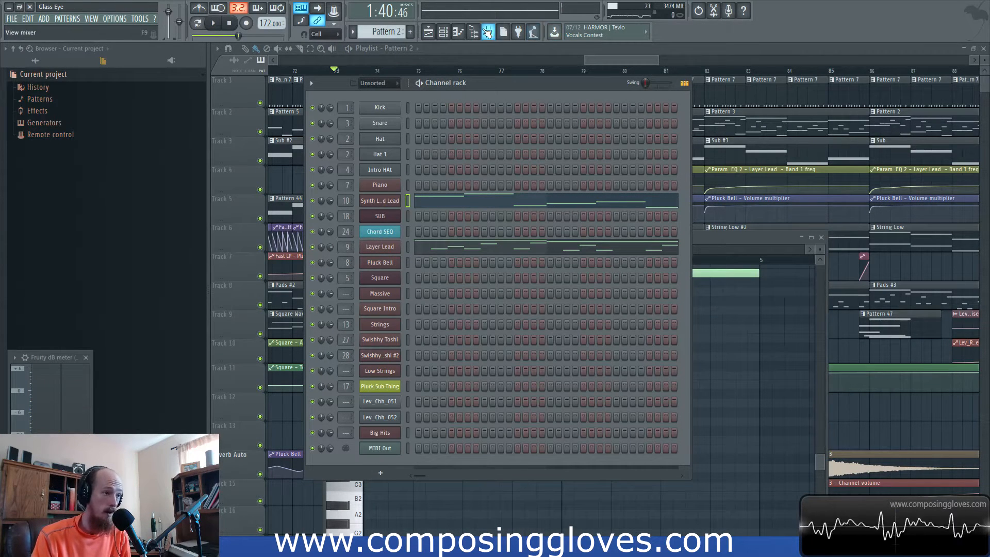
pyautogui.click(487, 32)
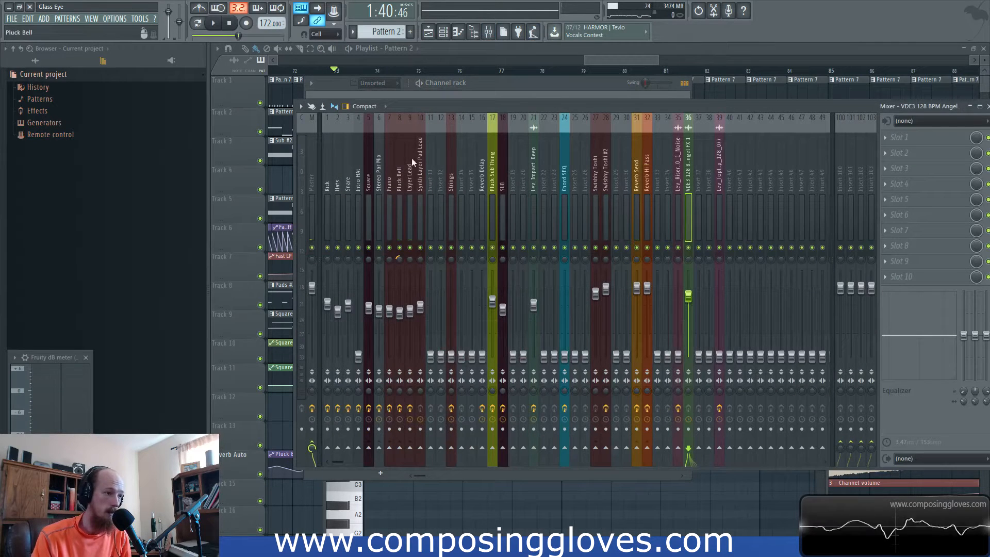
pyautogui.click(610, 58)
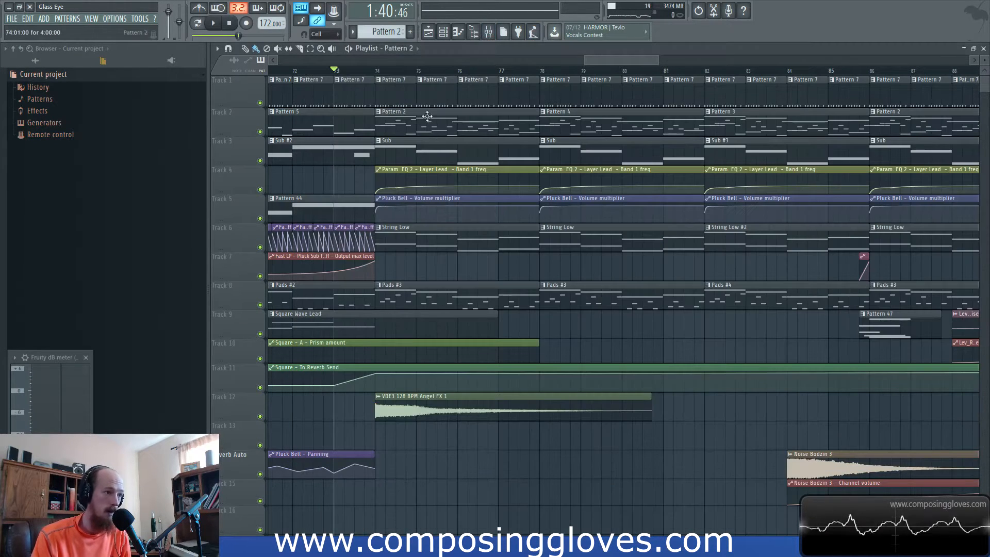
pyautogui.doubleClick(421, 152)
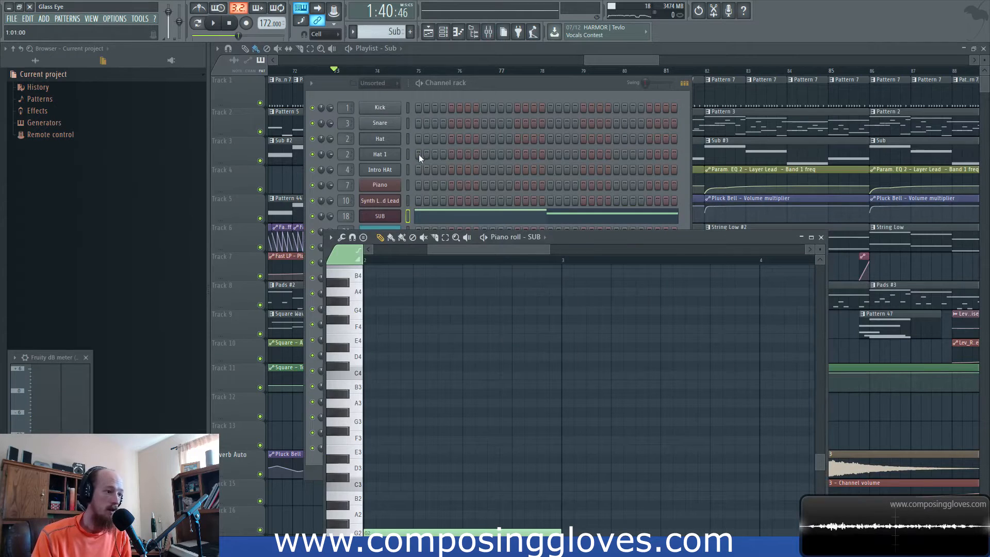
pyautogui.click(487, 32)
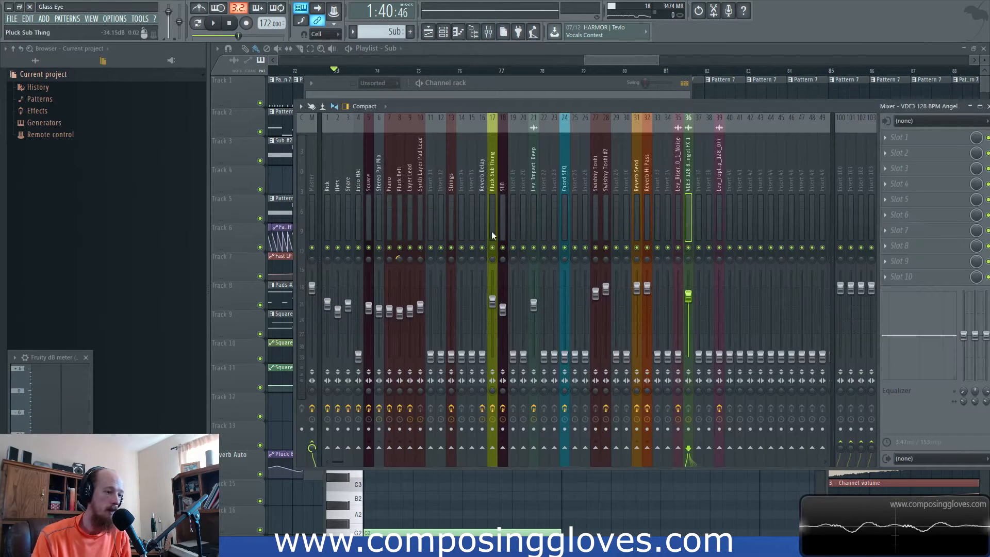
pyautogui.click(630, 58)
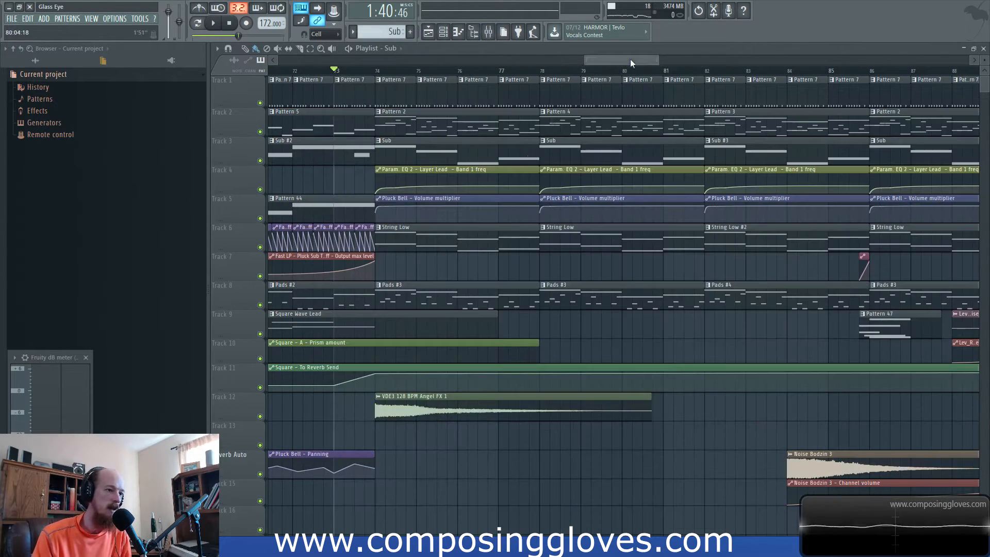
# Route the Low Strings channel of String Low to its own mixer track and move that track to insert 13 beside Strings
pyautogui.doubleClick(473, 231)
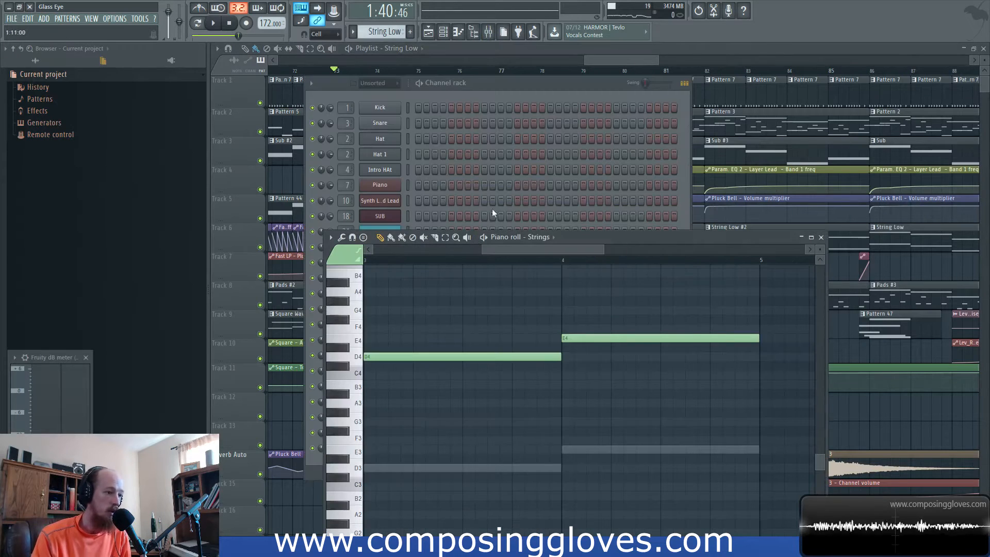
pyautogui.click(548, 93)
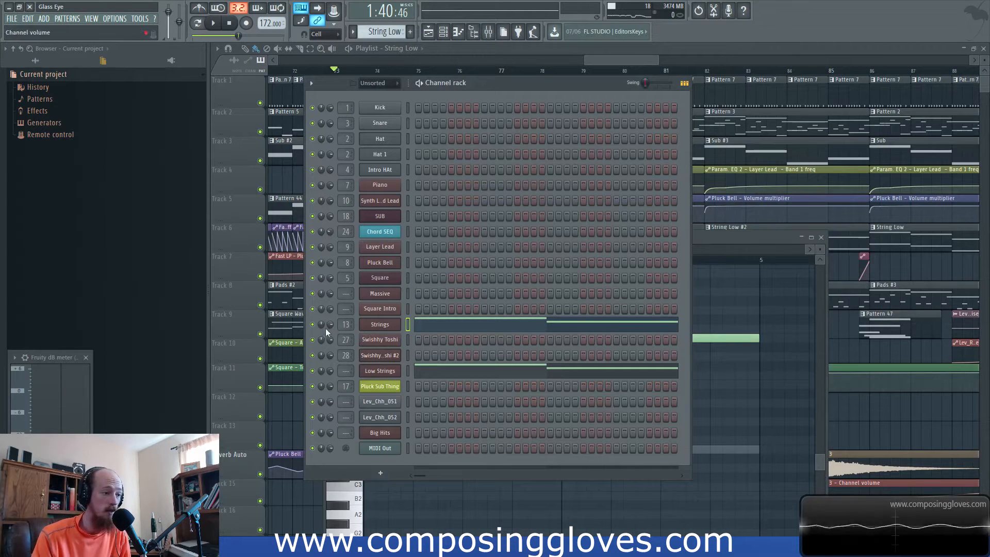
pyautogui.click(375, 373)
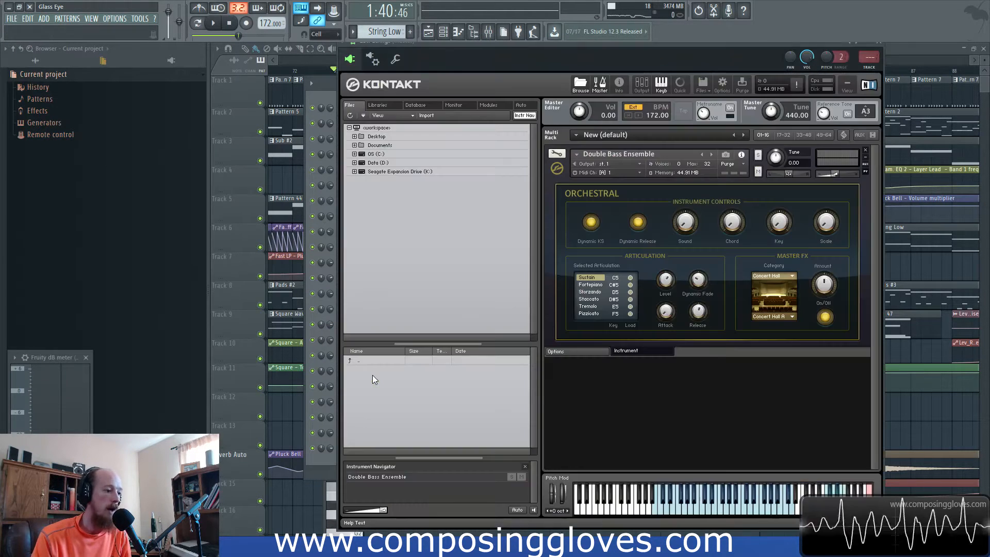
pyautogui.press('F9')
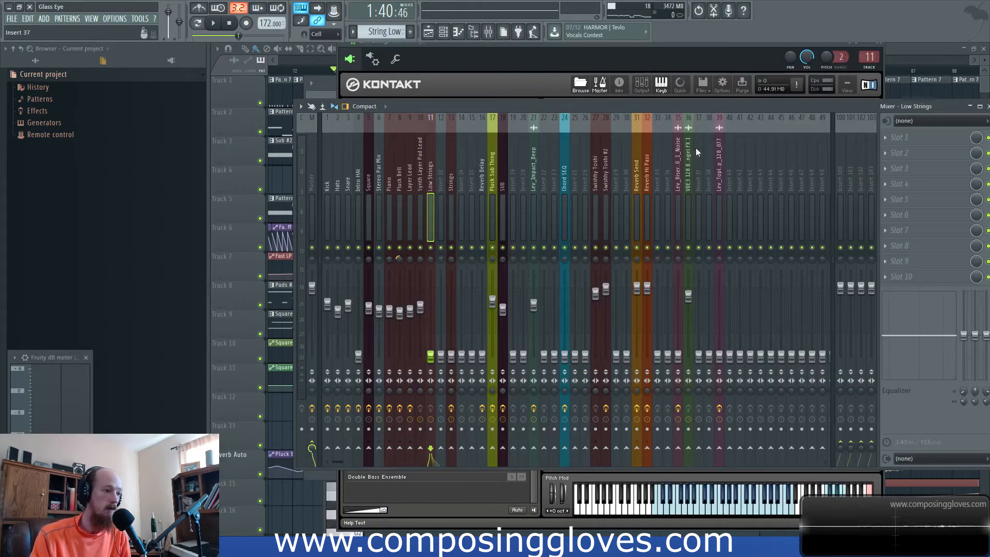
pyautogui.moveTo(435, 186)
pyautogui.mouseDown()
pyautogui.moveTo(412, 180)
pyautogui.moveTo(442, 185)
pyautogui.mouseUp()
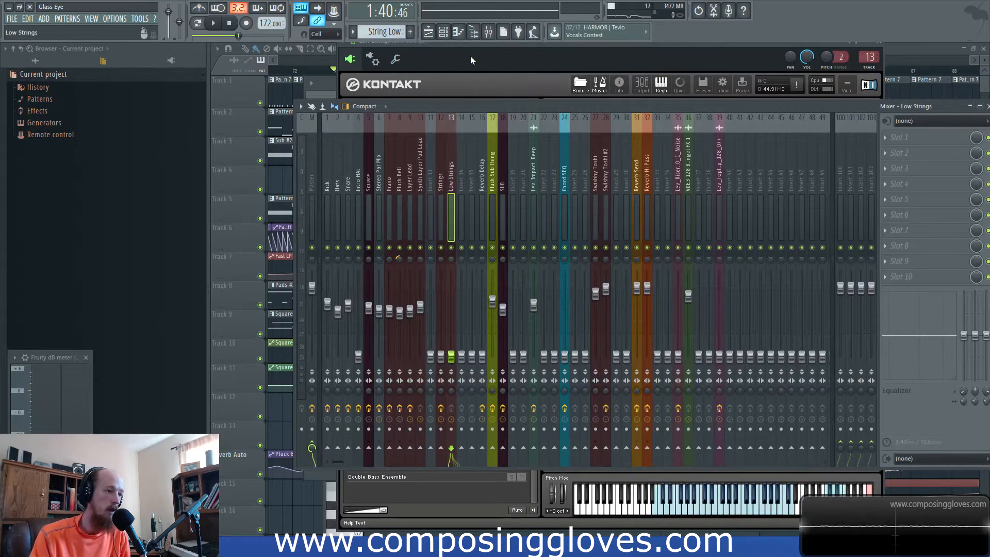
# Bring up the Strings and Low Strings mixer levels from zero and balance them against each other during playback
pyautogui.press('space')
pyautogui.moveTo(440, 356); pyautogui.dragTo(440, 322)
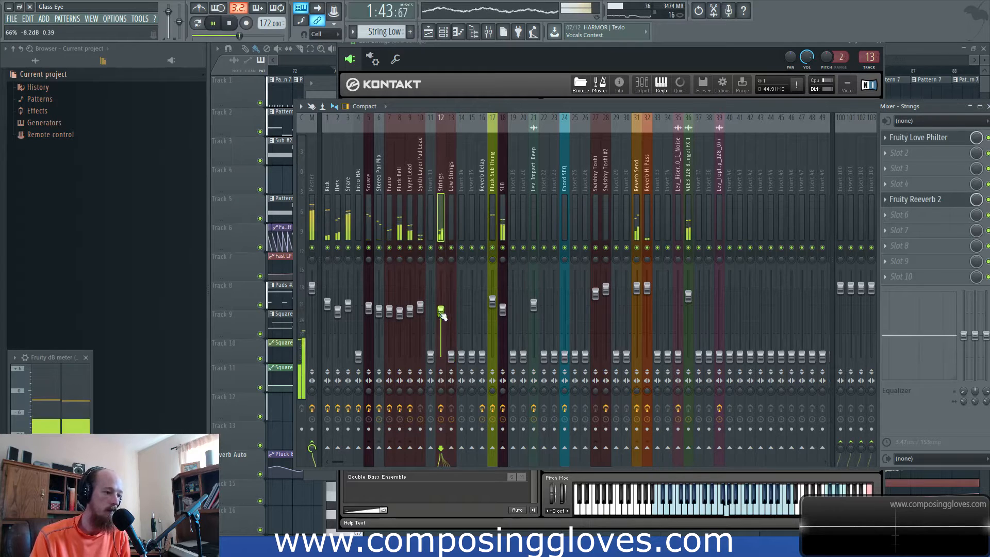
pyautogui.click(451, 356)
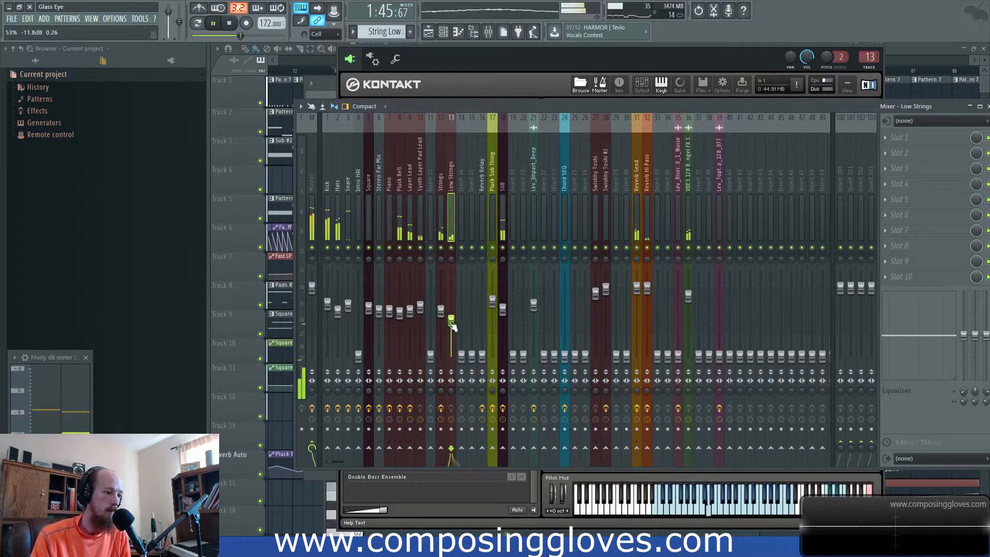
pyautogui.click(441, 310)
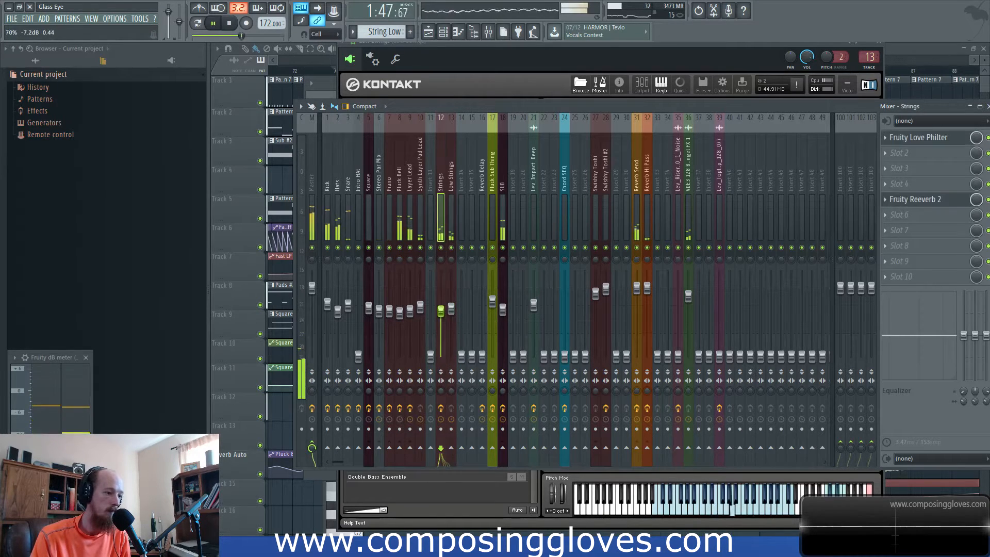
pyautogui.click(451, 306)
pyautogui.click(441, 312)
pyautogui.click(452, 325)
pyautogui.click(907, 51)
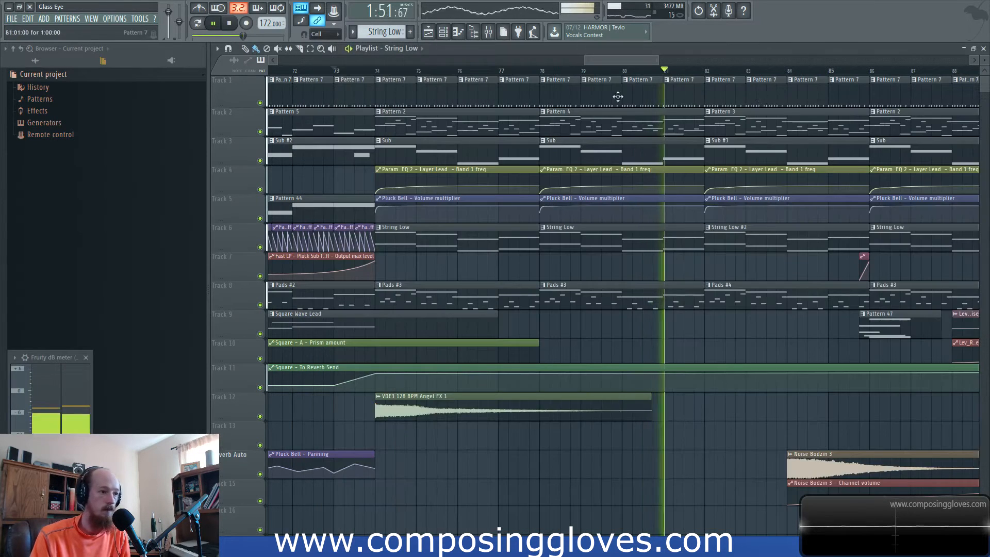
# Loop playback over bars 78 to 82, and raise Strings slightly and Low Strings to about -5.7 dB
pyautogui.moveTo(544, 72); pyautogui.dragTo(703, 91)
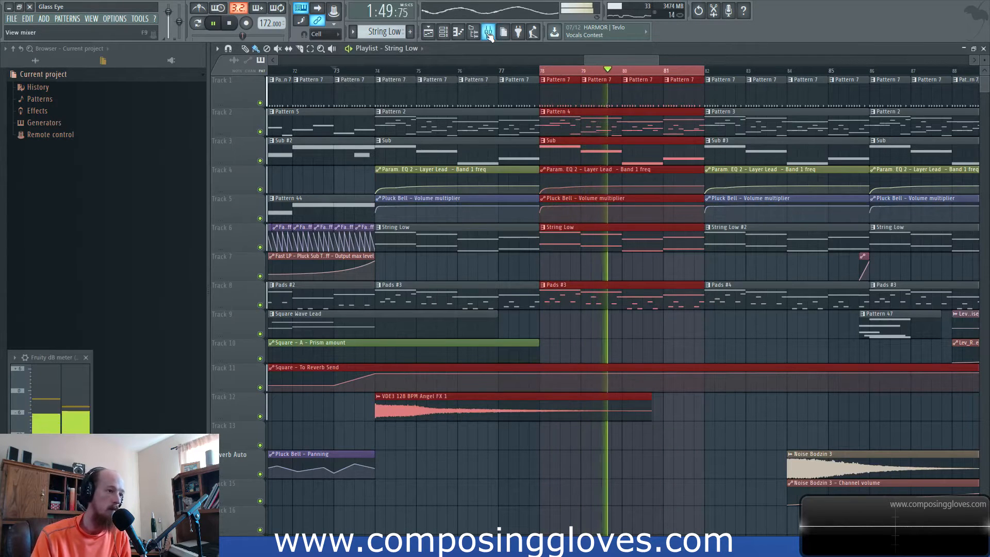
pyautogui.press('F9')
pyautogui.click(445, 311)
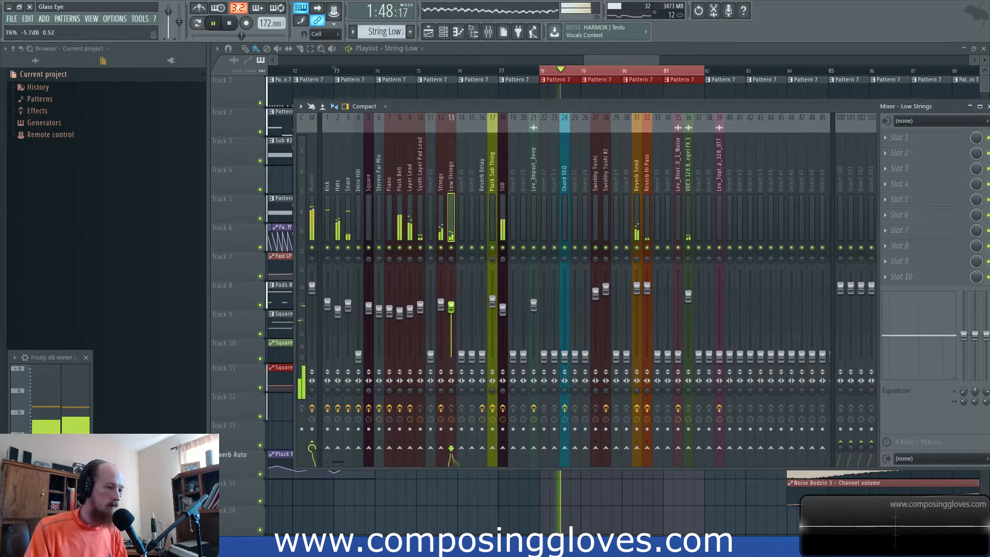
# Audition Strings soloed and in the full mix, and fine-tune the Strings and Low Strings levels, bringing Low Strings to about -6.1 dB
pyautogui.rightClick(441, 248)
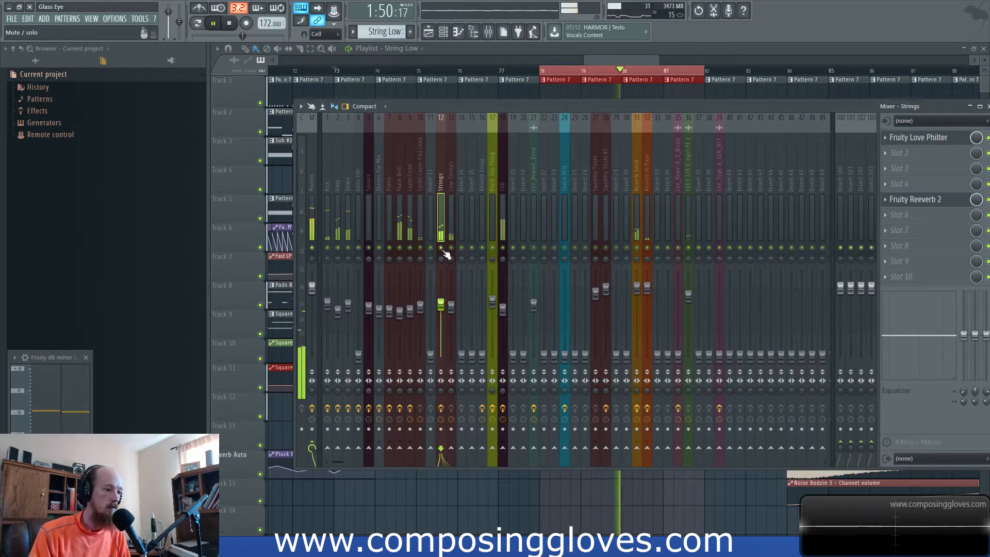
pyautogui.rightClick(441, 248)
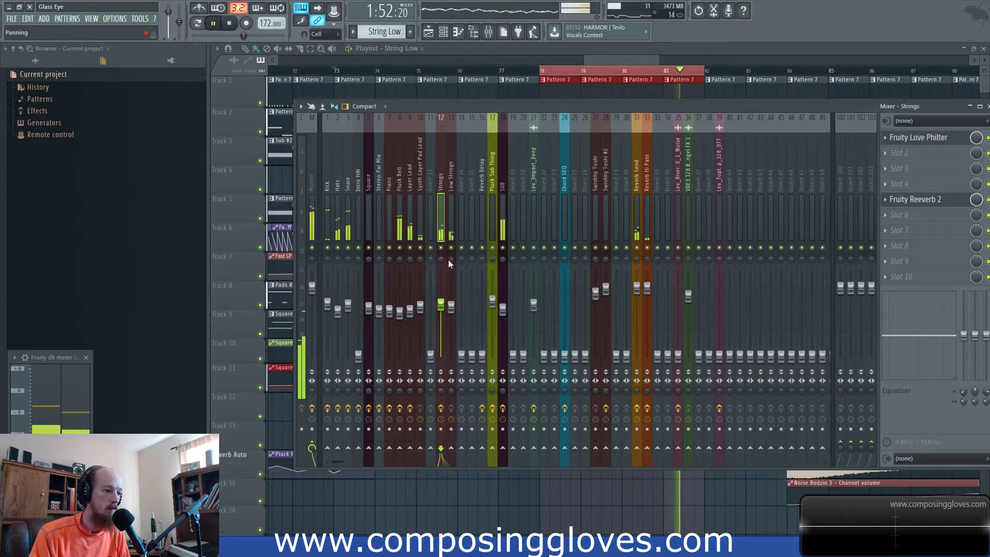
pyautogui.click(451, 306)
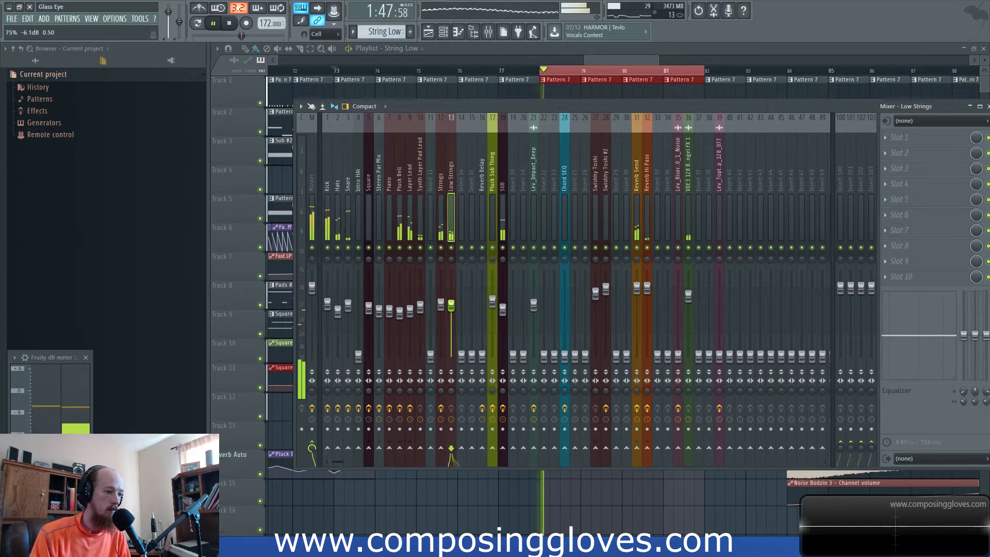
pyautogui.click(441, 184)
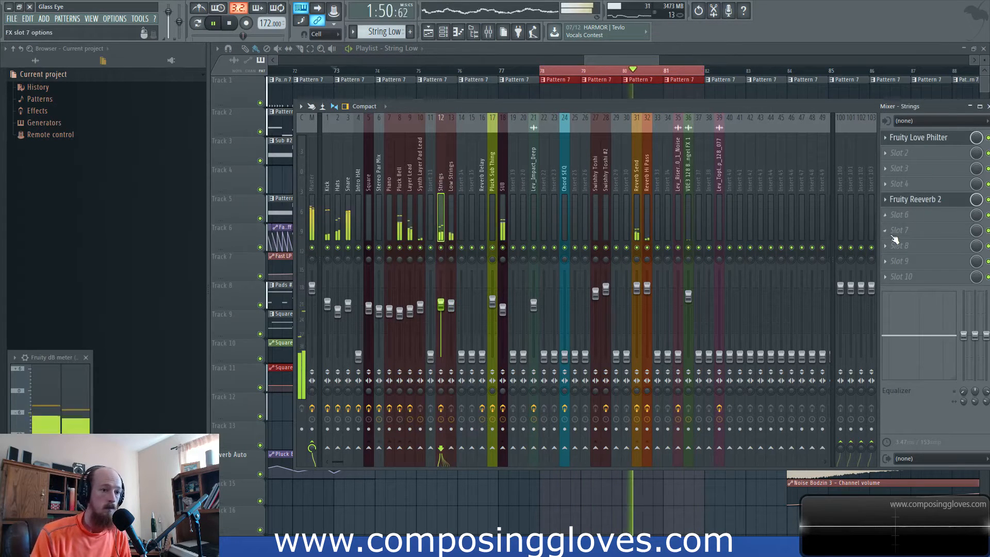
pyautogui.click(451, 305)
pyautogui.click(441, 304)
pyautogui.click(452, 305)
# Check the mixer routing of Kick and Snare, and add Fruity Limiter in slot 2 of the Strings track
pyautogui.click(329, 188)
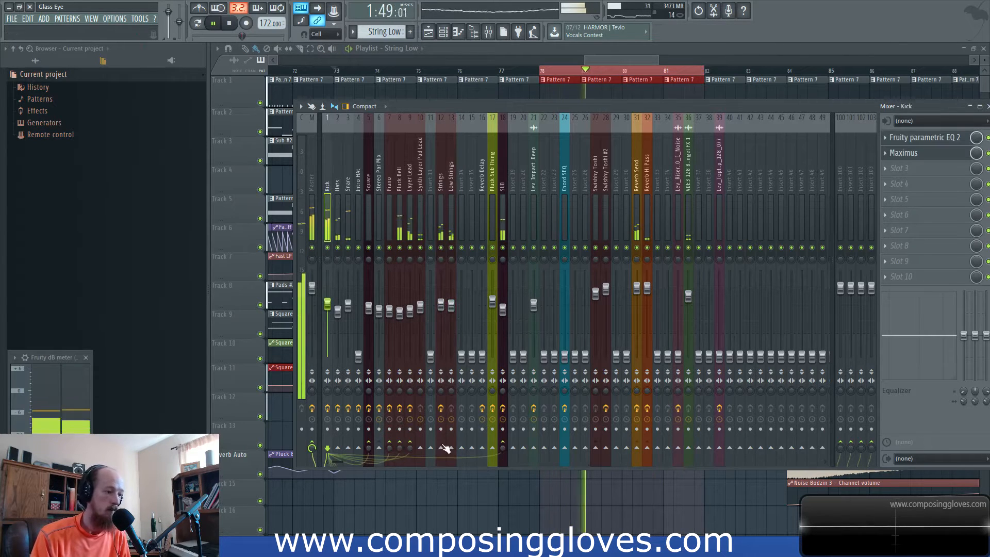
pyautogui.click(347, 183)
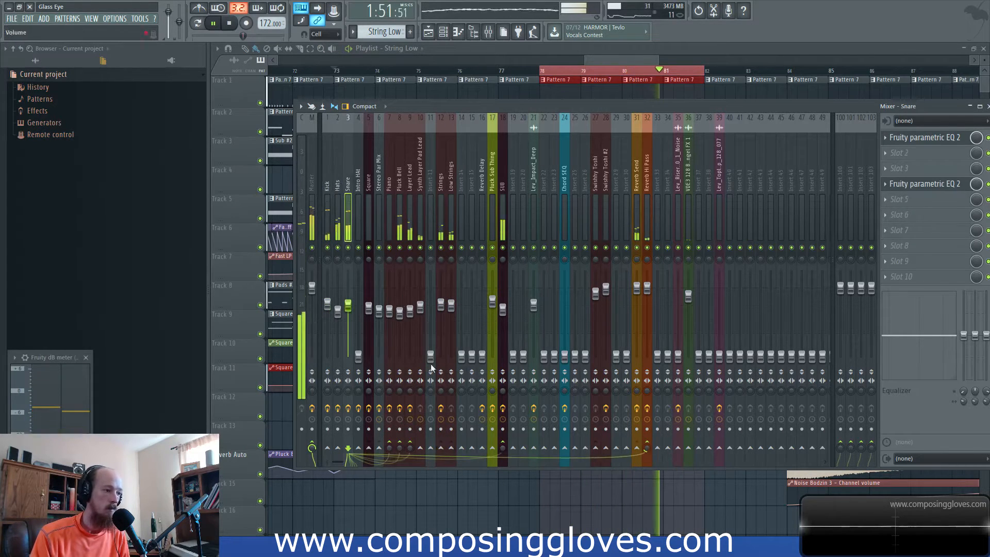
pyautogui.click(438, 190)
pyautogui.click(901, 154)
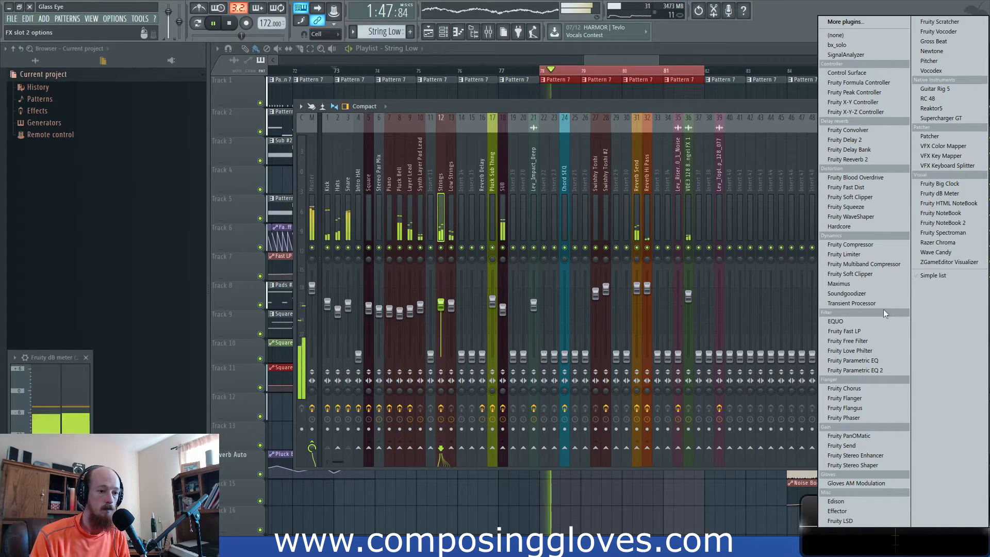
pyautogui.click(889, 255)
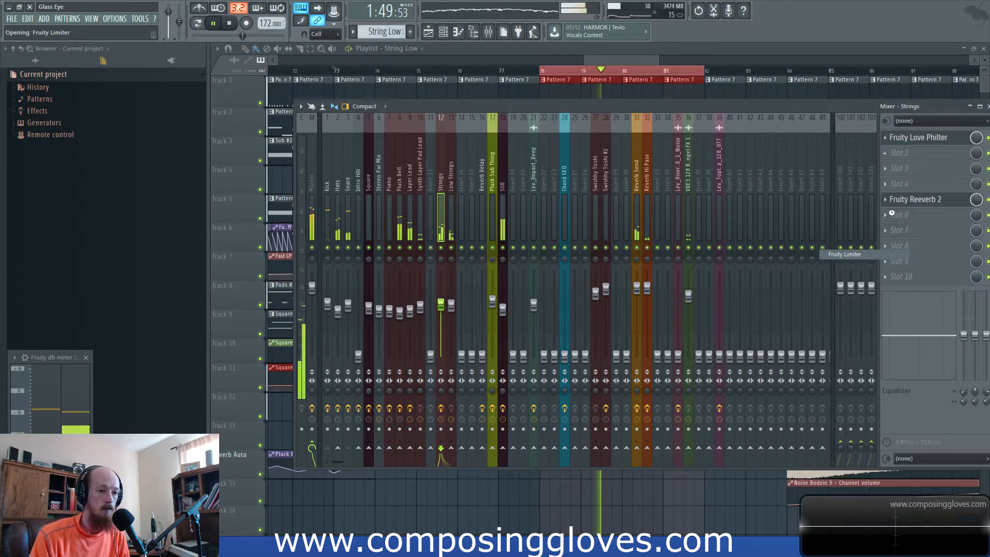
# Put a second Fruity Limiter in slot 3 of the Strings track, replacing the Fruity Multiband Compressor first loaded there
pyautogui.click(891, 213)
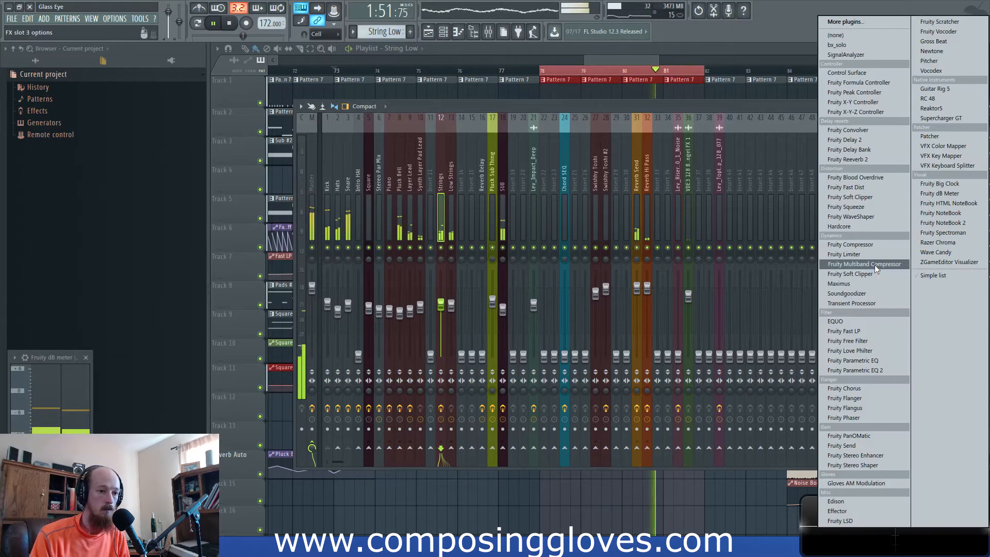
pyautogui.click(874, 264)
pyautogui.click(889, 173)
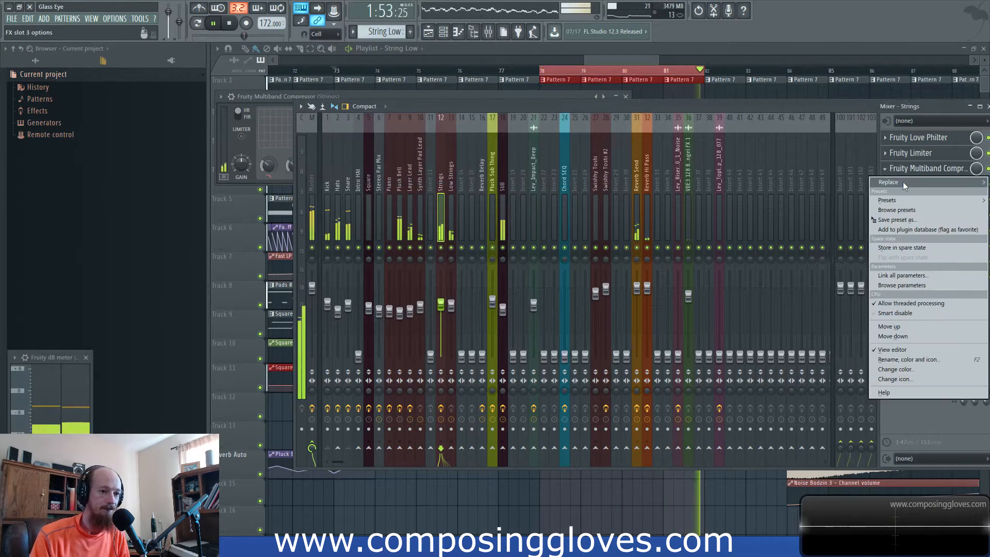
pyautogui.moveTo(902, 181)
pyautogui.click(867, 253)
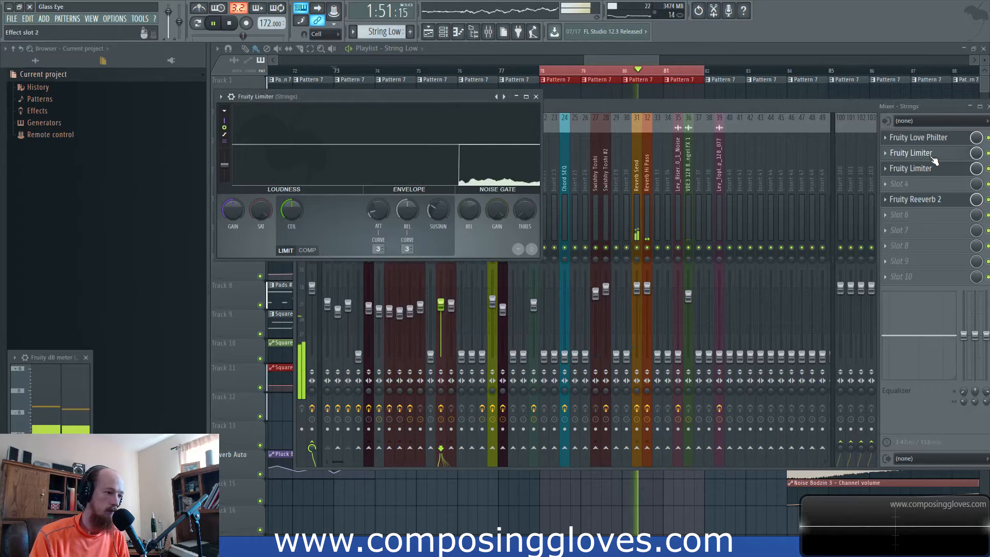
# Switch the slot 2 Fruity Limiter on Strings to compressor mode, sidechain it to Kick, and adjust its threshold, knee and ratio for ducking
pyautogui.click(932, 157)
pyautogui.click(401, 344)
pyautogui.click(499, 340)
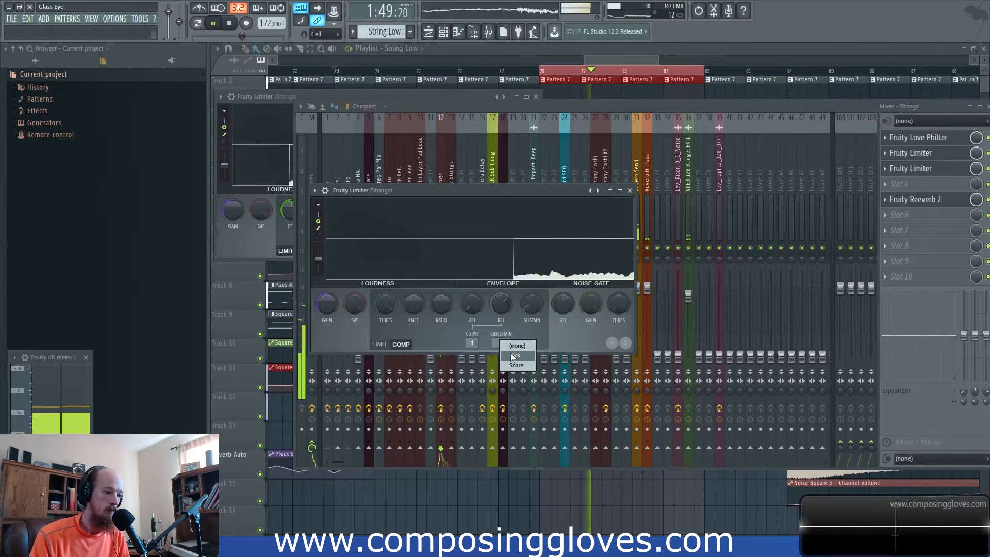
pyautogui.moveTo(410, 304); pyautogui.dragTo(410, 297)
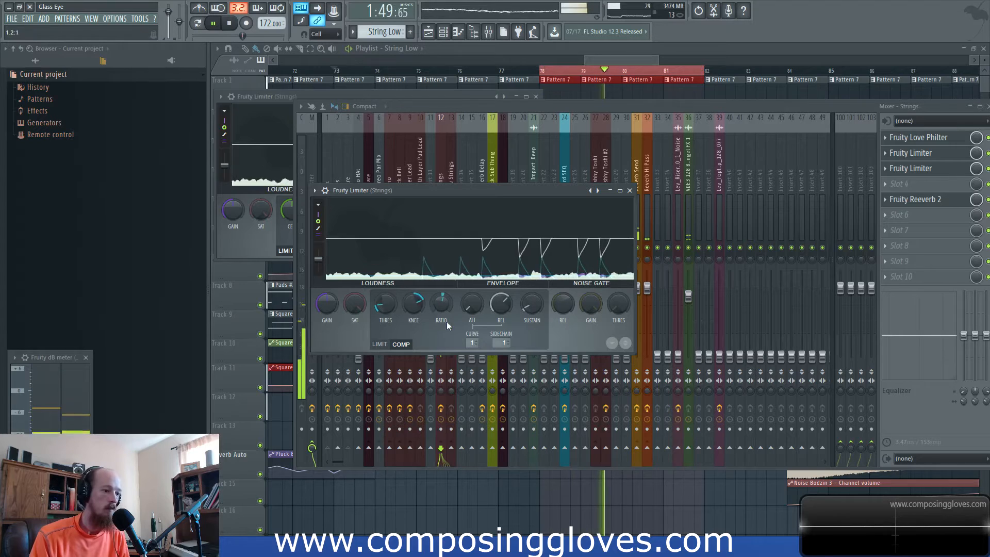
pyautogui.moveTo(442, 302); pyautogui.dragTo(444, 297)
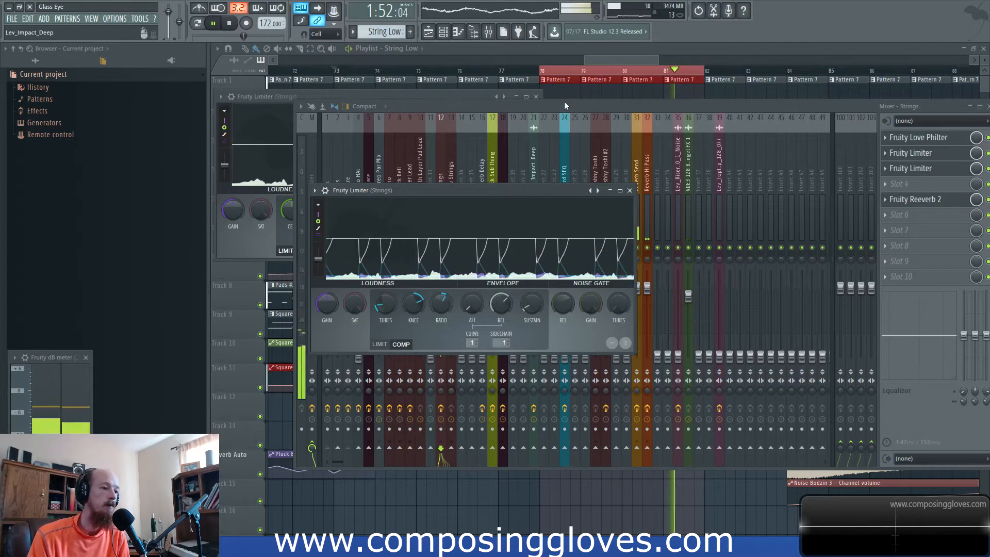
pyautogui.press('Escape')
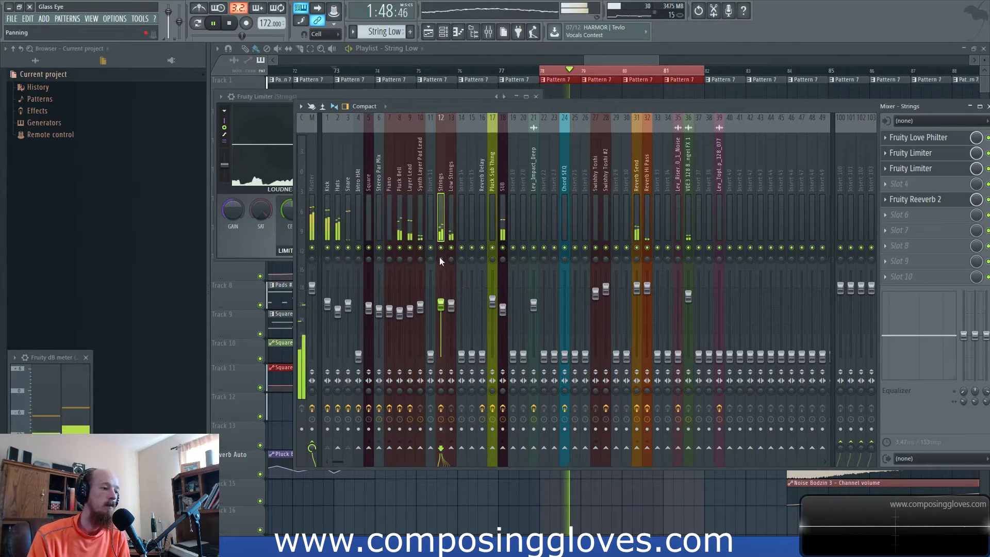
# Add Fruity Stereo Shaper in slot 8 of the Strings track and load a preset that offsets its delay and phase
pyautogui.click(925, 245)
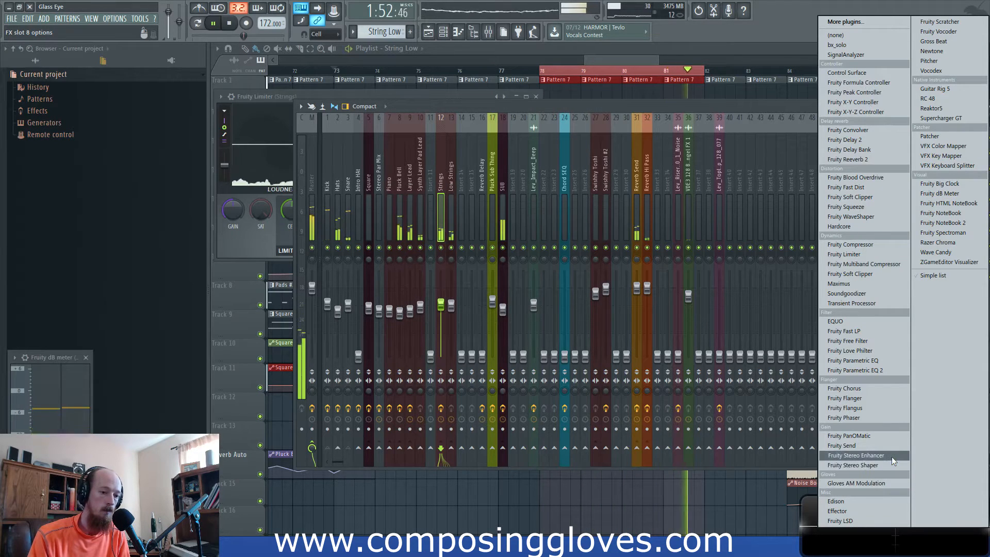
pyautogui.click(892, 465)
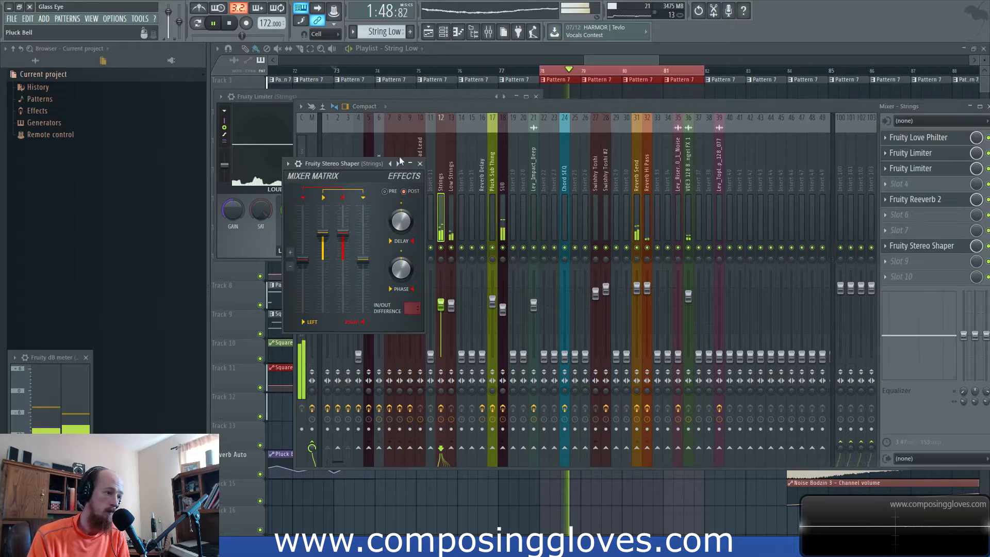
pyautogui.rightClick(397, 164)
pyautogui.moveTo(425, 180)
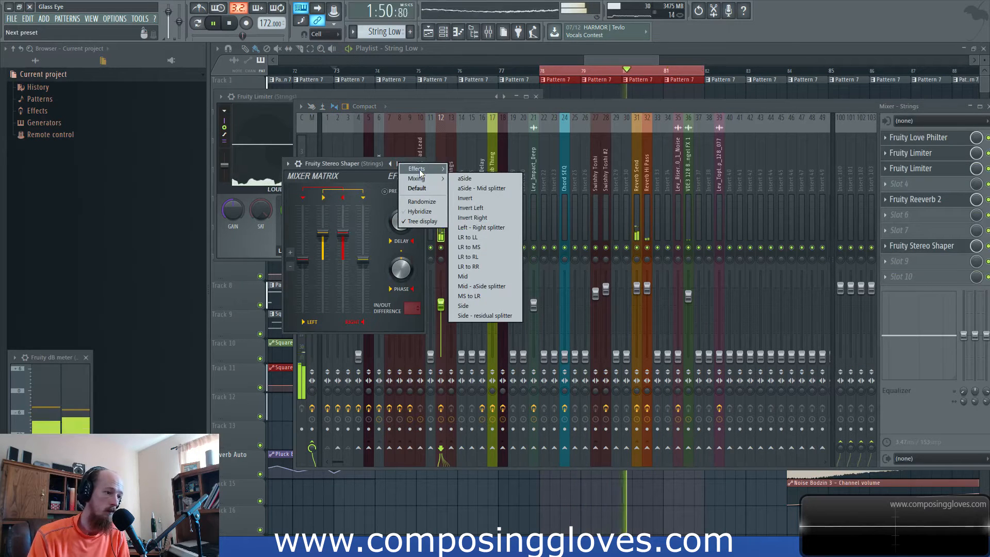
pyautogui.click(477, 245)
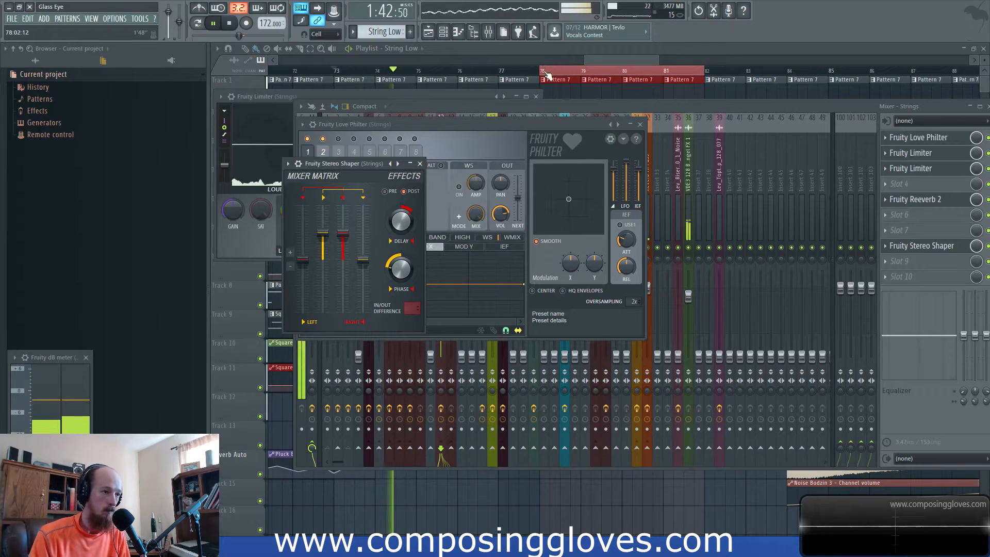
# Add Fruity Parametric EQ 2 in slot 1 of Low Strings and cut the highs by lowering band 7 in the upper mids
pyautogui.click(581, 109)
pyautogui.click(452, 180)
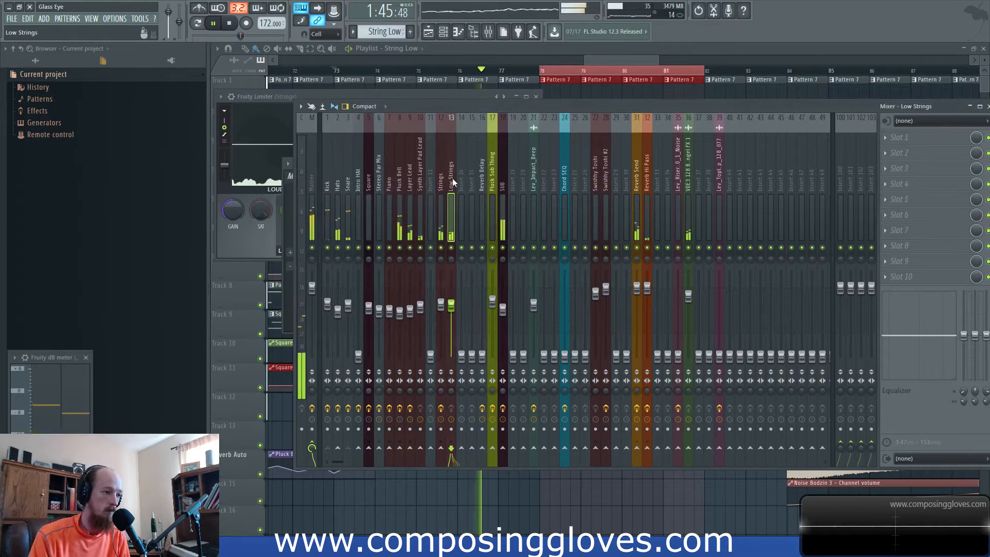
pyautogui.click(898, 143)
pyautogui.click(861, 370)
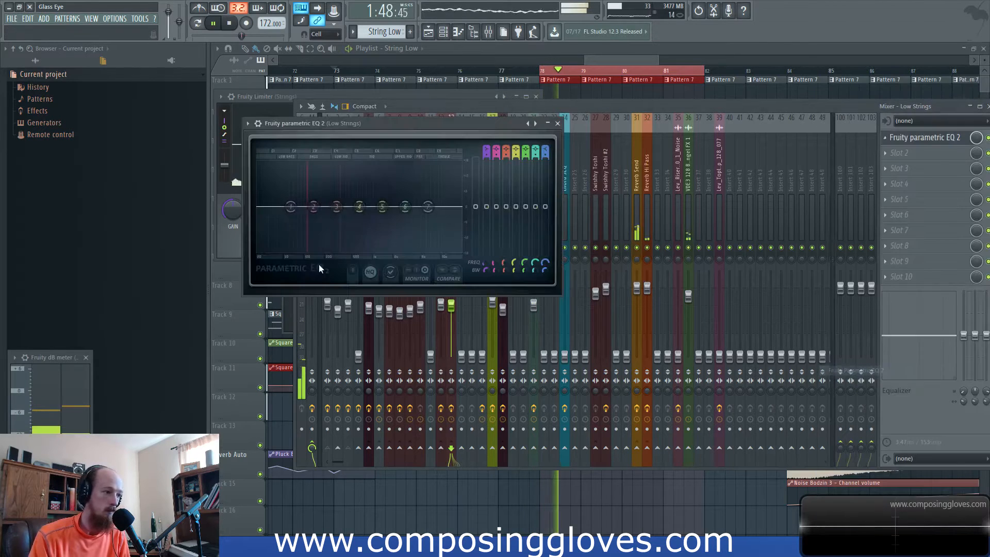
pyautogui.moveTo(382, 207); pyautogui.dragTo(375, 225)
pyautogui.moveTo(404, 206); pyautogui.dragTo(416, 225)
pyautogui.moveTo(427, 207); pyautogui.dragTo(373, 235)
# Turn band 1 of the Low Strings EQ into a Steep 8 low cut at the bottom of the spectrum, and stop playback
pyautogui.moveTo(291, 207); pyautogui.dragTo(268, 219)
pyautogui.rightClick(269, 221)
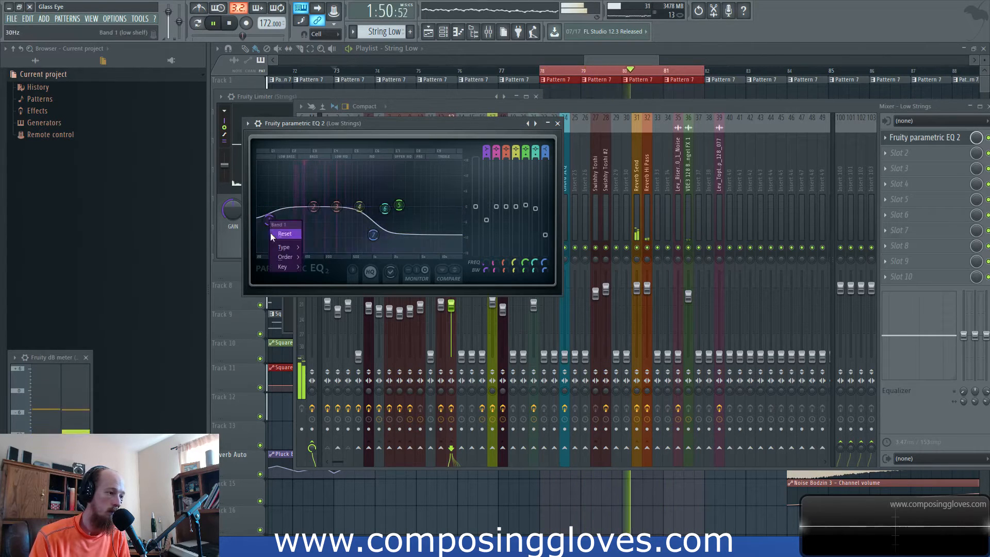
pyautogui.moveTo(293, 250)
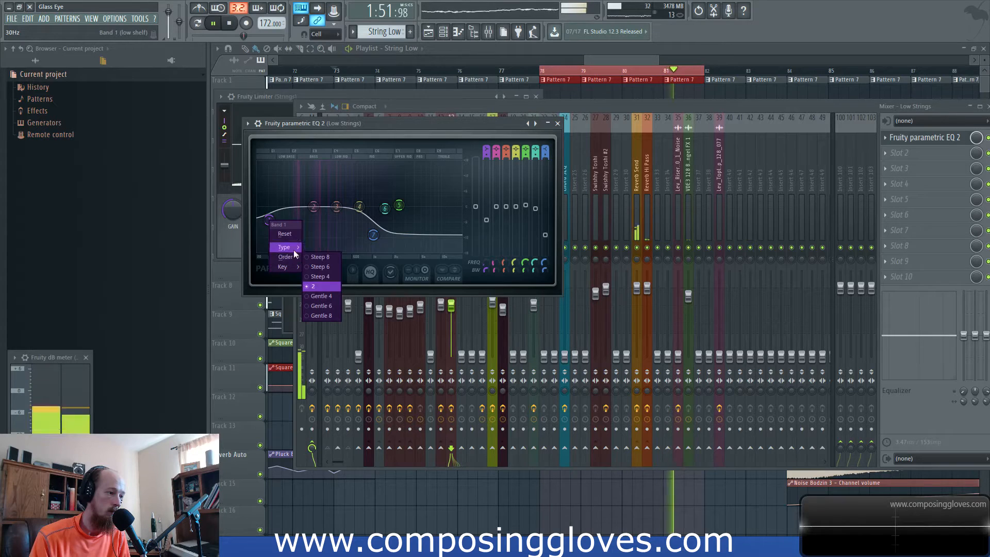
pyautogui.click(328, 260)
pyautogui.press('space')
pyautogui.moveTo(269, 220); pyautogui.dragTo(258, 251)
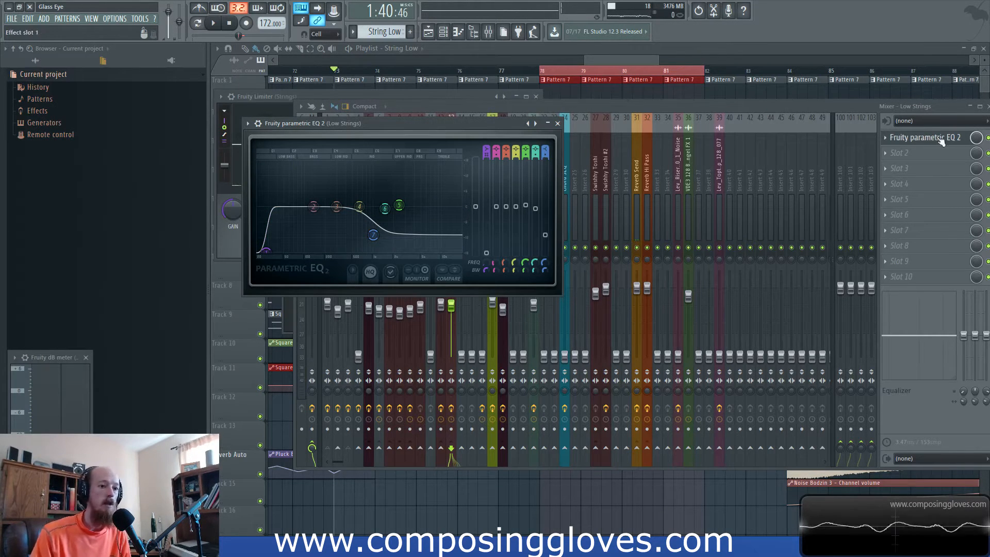
pyautogui.click(837, 106)
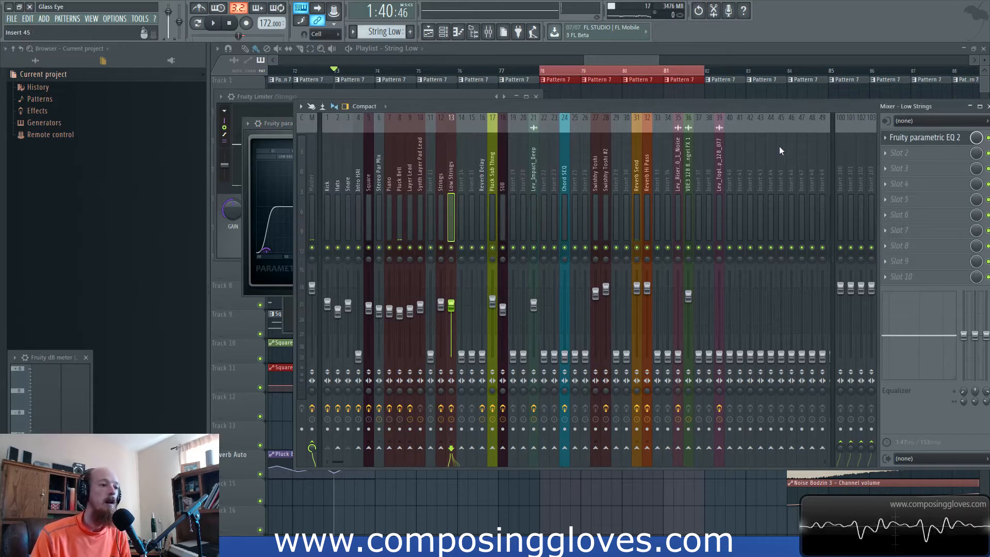
pyautogui.click(905, 172)
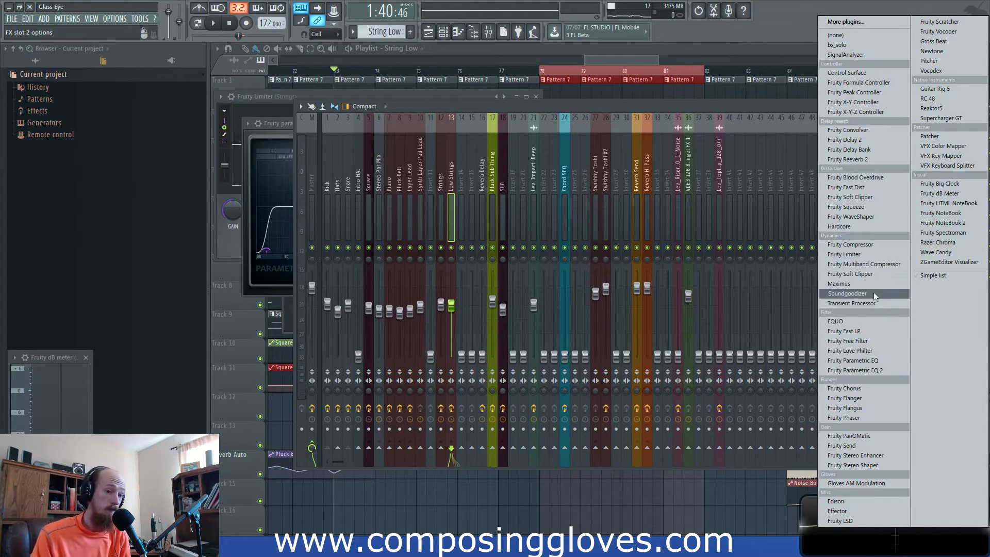
pyautogui.click(633, 59)
pyautogui.press('space')
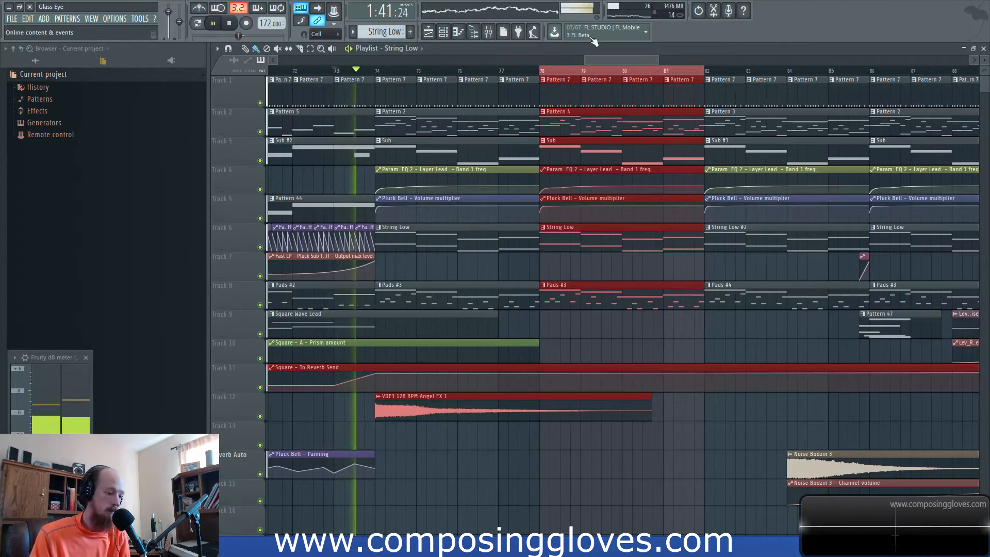
pyautogui.press('F9')
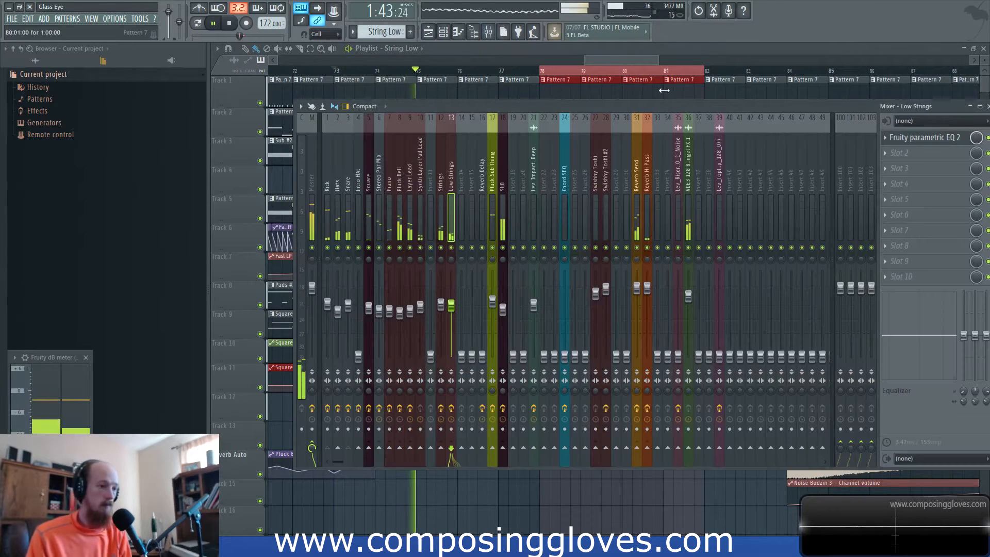
pyautogui.click(900, 153)
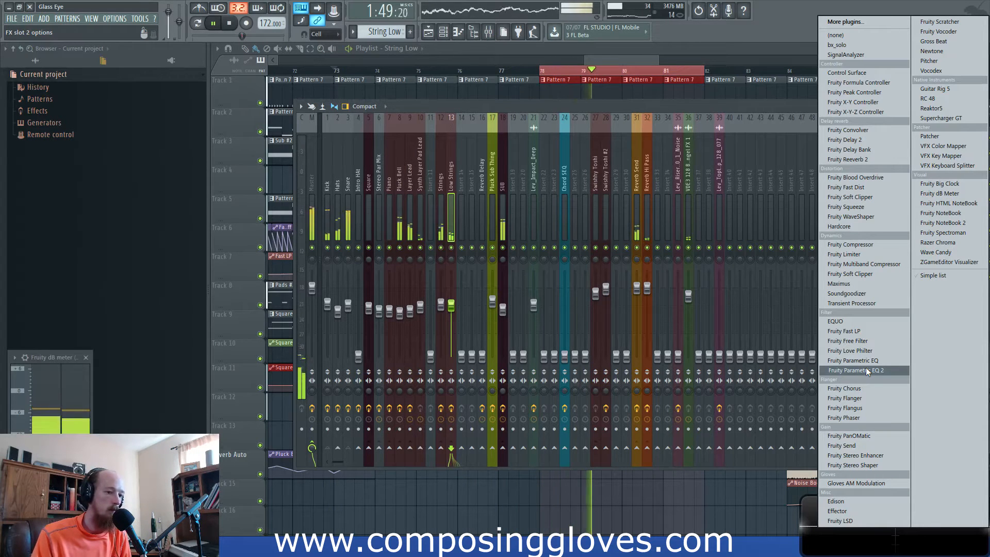
pyautogui.click(506, 140)
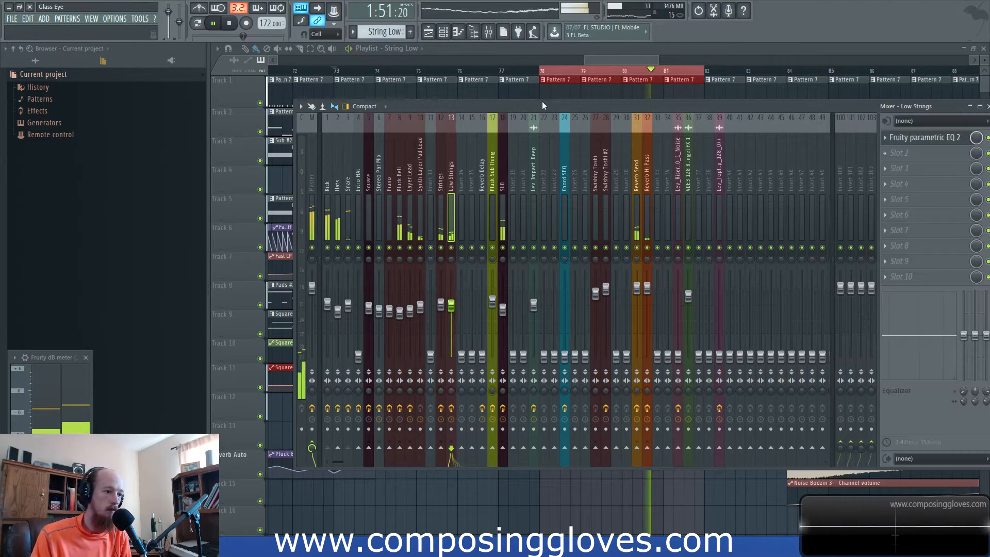
# Create an automation clip for the Low Strings panning over bars 78 to 82 in the playlist
pyautogui.rightClick(451, 259)
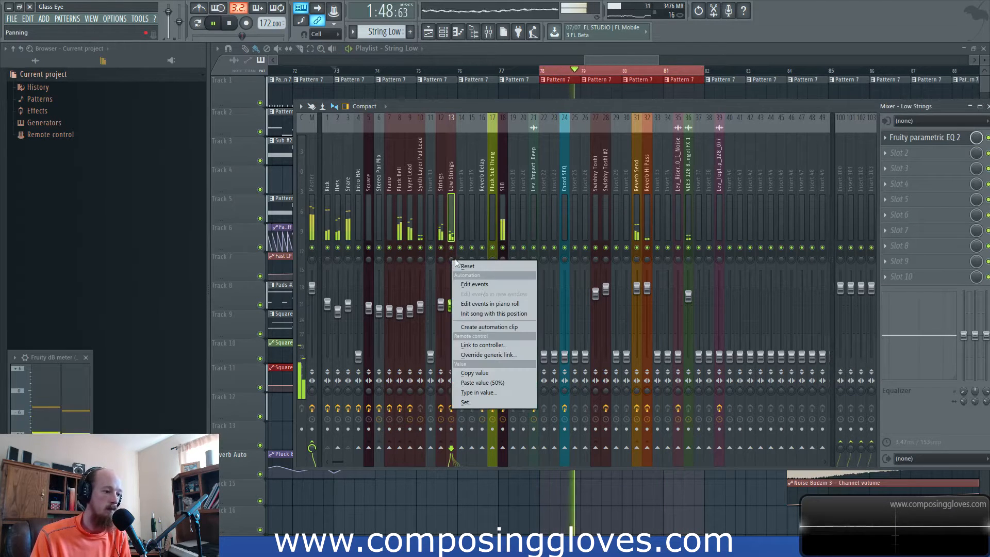
pyautogui.click(486, 327)
pyautogui.click(617, 60)
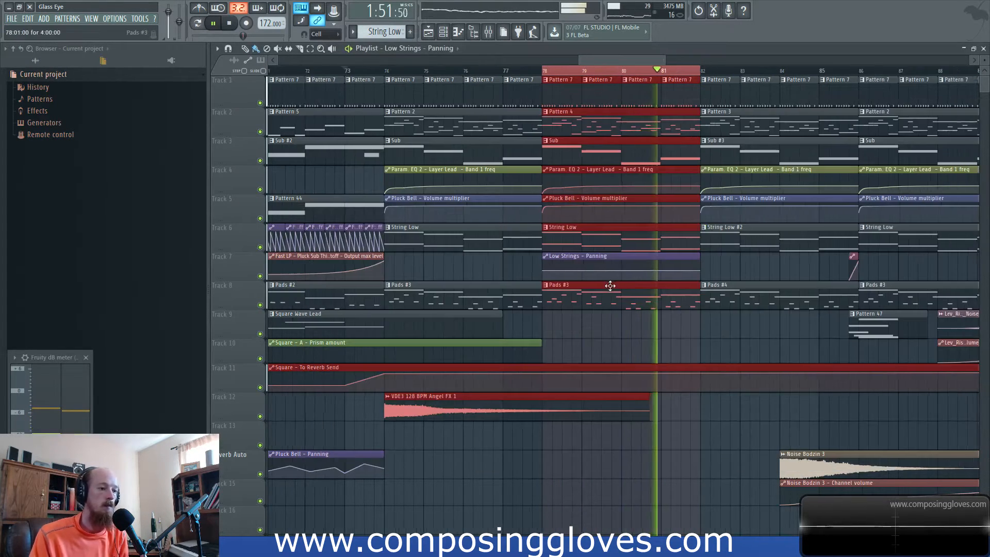
pyautogui.scroll(-1, 598, 282)
# Add control points along the Low Strings panning clip so the curve alternates gently between both sides
pyautogui.rightClick(566, 272)
pyautogui.rightClick(584, 267)
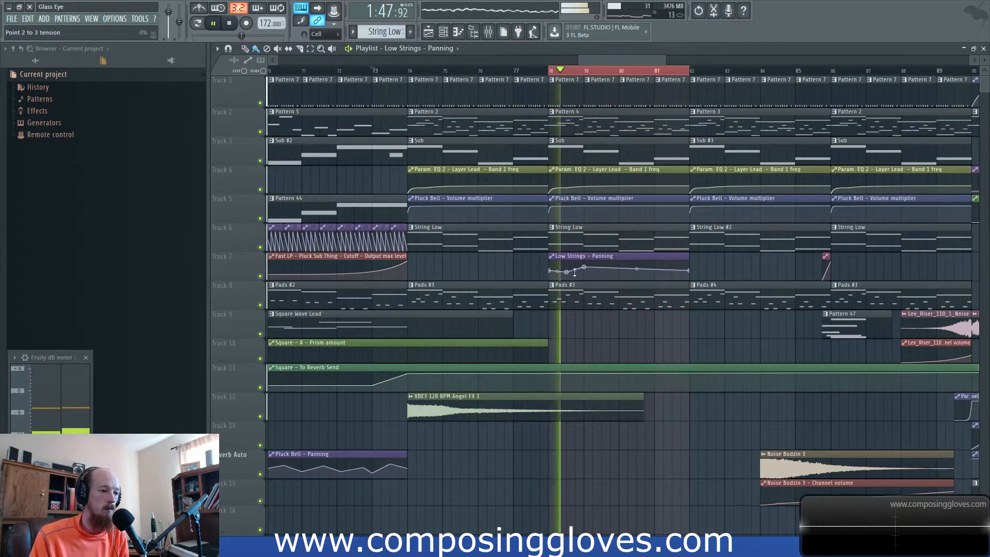
pyautogui.moveTo(567, 272); pyautogui.dragTo(557, 274)
pyautogui.rightClick(610, 271)
pyautogui.rightClick(628, 266)
pyautogui.rightClick(645, 272)
pyautogui.rightClick(672, 267)
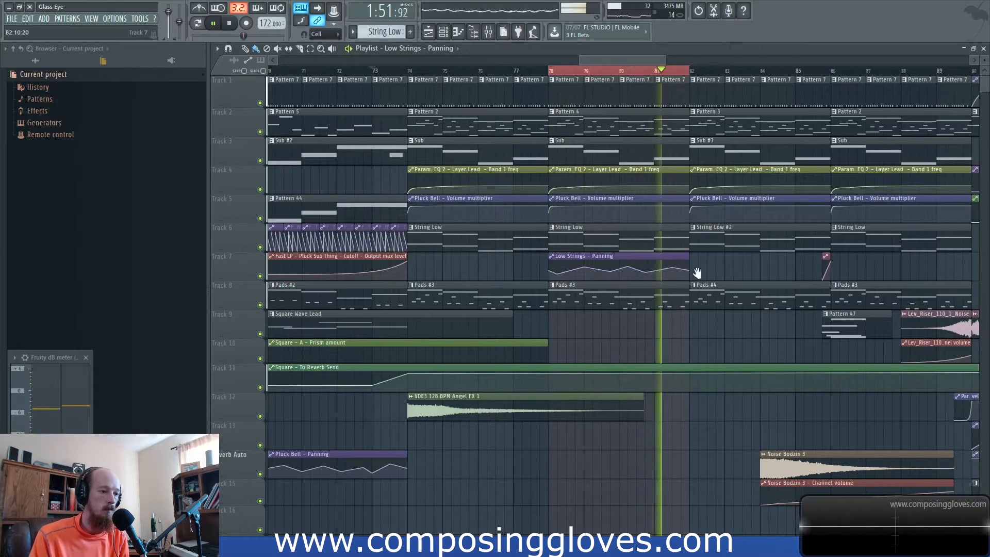
# Reshape the second half of the Low Strings panning curve into a wider swing, dipping at bar 80 and peaking at bar 81
pyautogui.moveTo(697, 273); pyautogui.dragTo(655, 275)
pyautogui.scroll(-2, 562, 281)
pyautogui.scroll(3, 577, 280)
pyautogui.moveTo(751, 269); pyautogui.dragTo(637, 247)
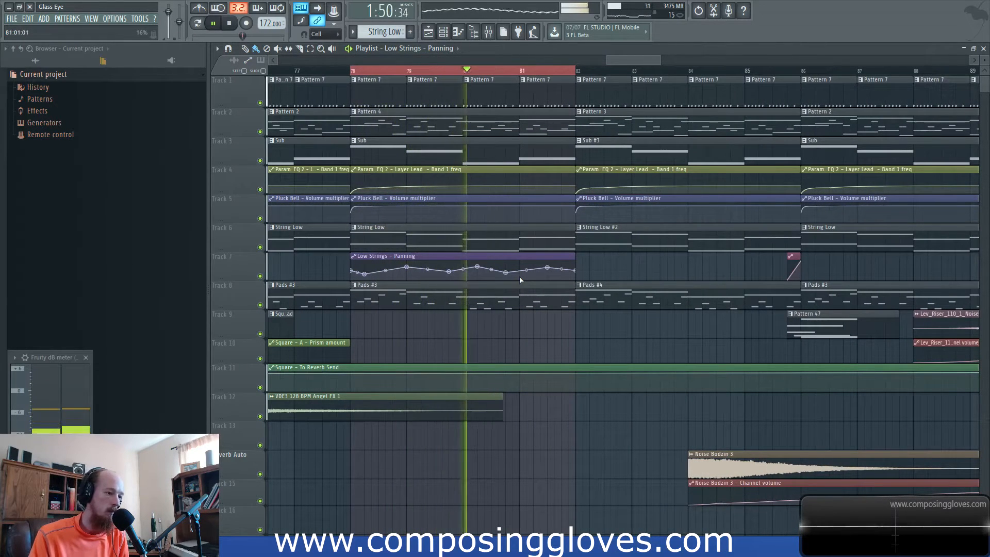
pyautogui.moveTo(448, 271); pyautogui.dragTo(523, 263)
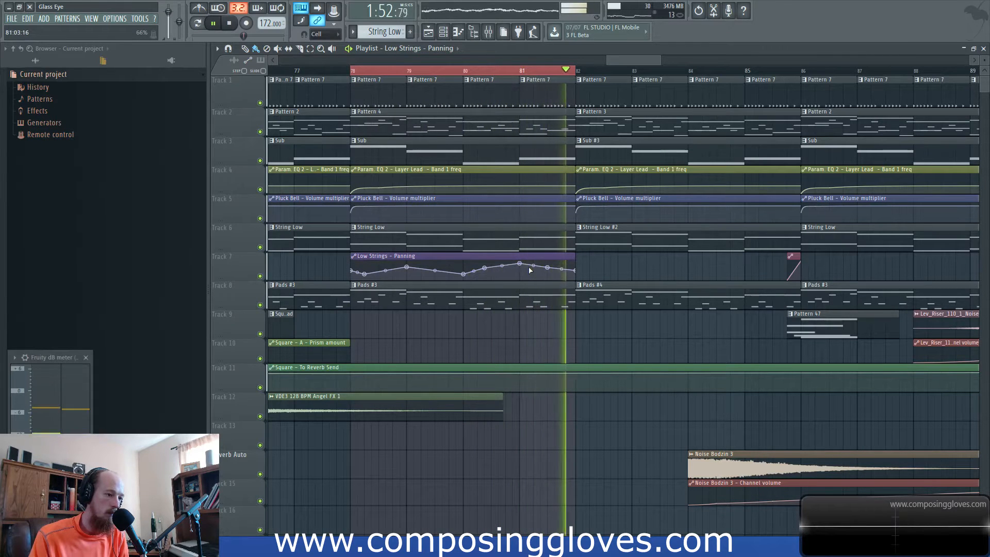
# Stop playback and select bars 82 to 86 in the playlist as the new loop range
pyautogui.moveTo(485, 238); pyautogui.dragTo(478, 235)
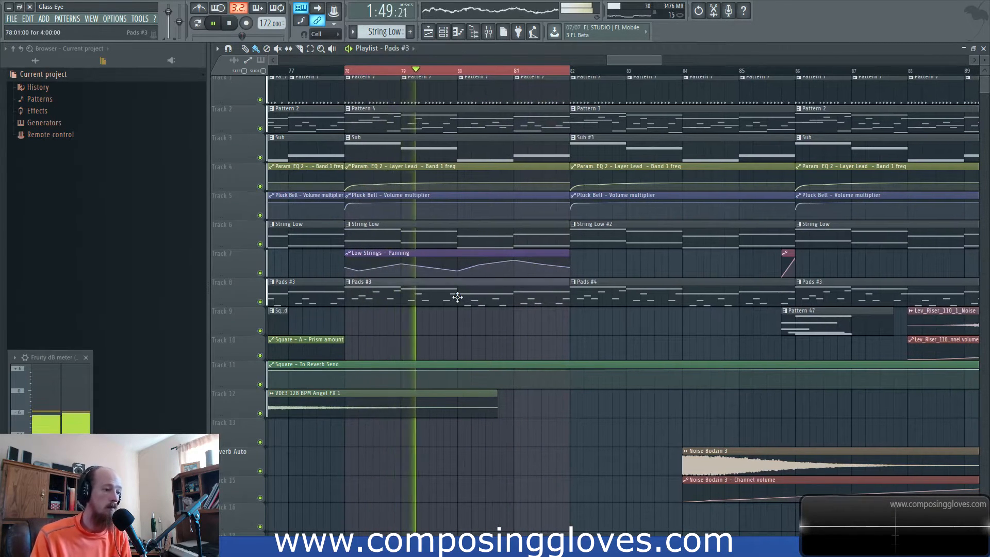
pyautogui.doubleClick(458, 297)
pyautogui.moveTo(632, 62); pyautogui.dragTo(639, 57)
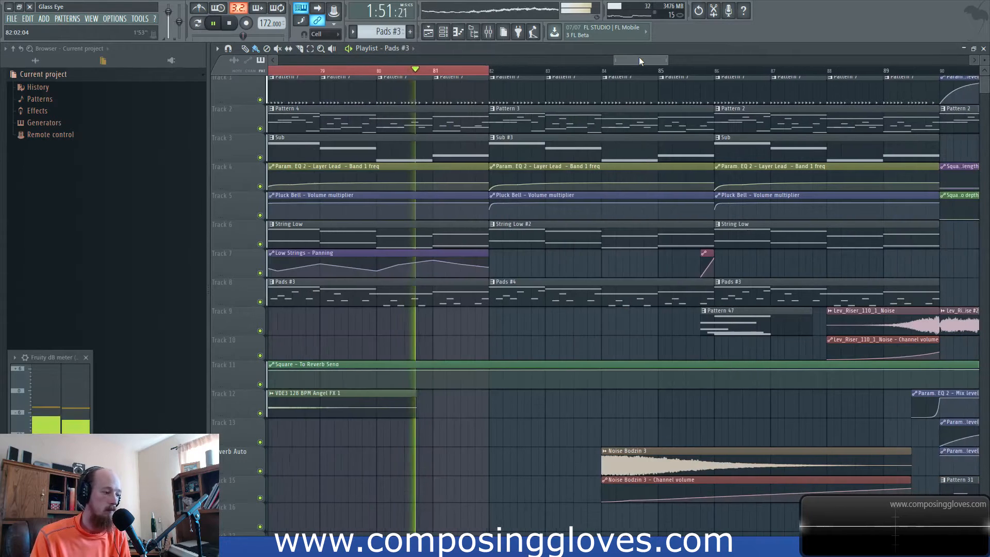
pyautogui.press('space')
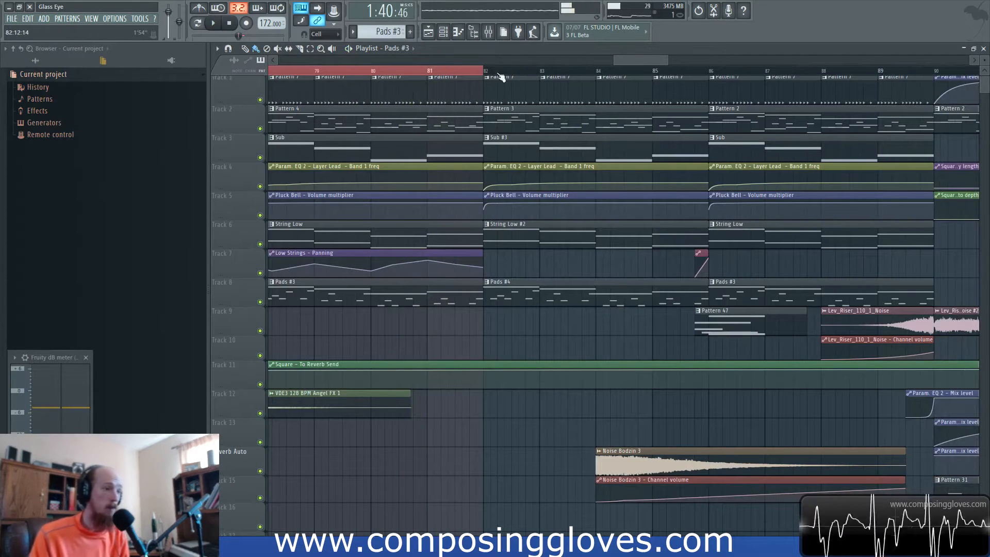
pyautogui.moveTo(487, 72); pyautogui.dragTo(710, 90)
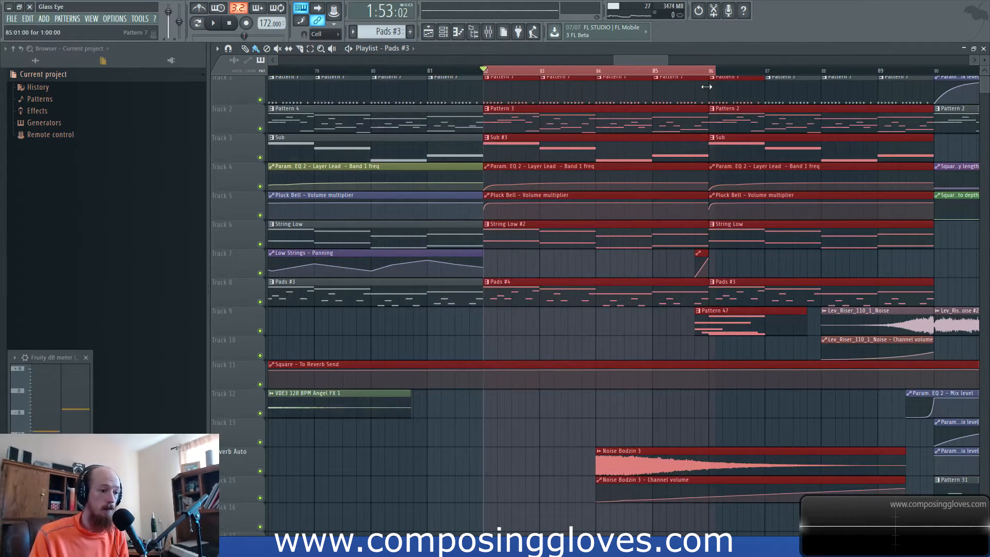
pyautogui.moveTo(493, 76); pyautogui.dragTo(709, 89)
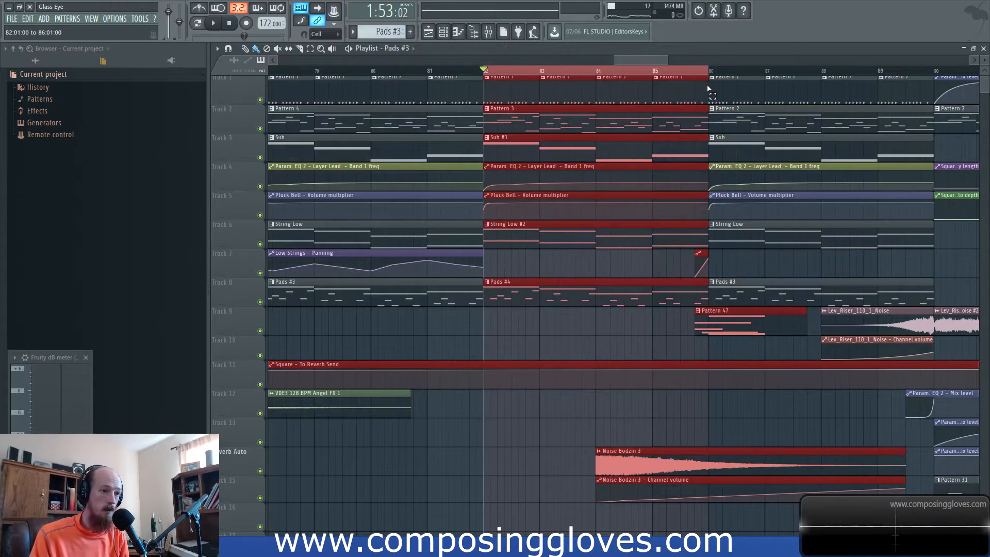
# Raise the mixer level of the Reverb Delay track carrying Noise Bodzin 3 to about -6.4 dB during playback
pyautogui.doubleClick(642, 461)
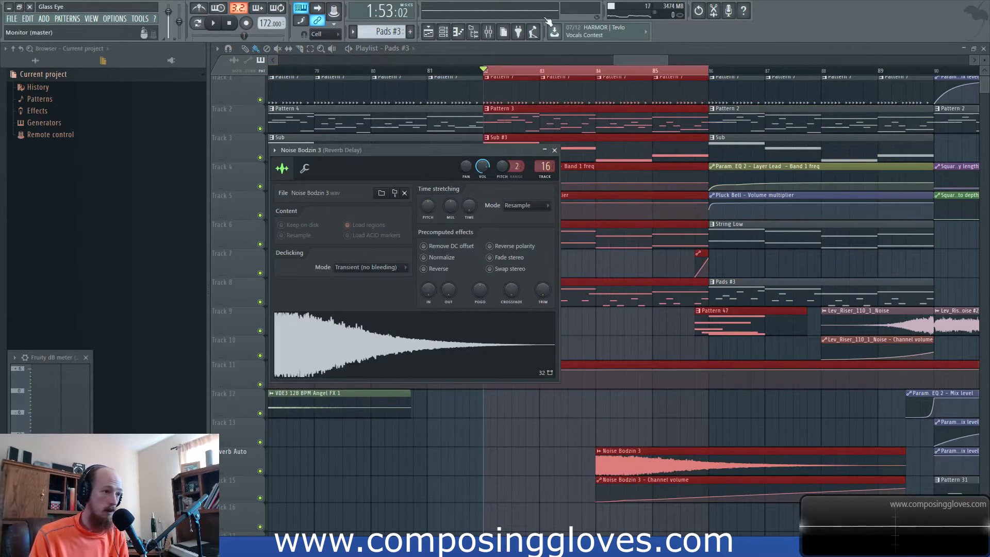
pyautogui.click(488, 33)
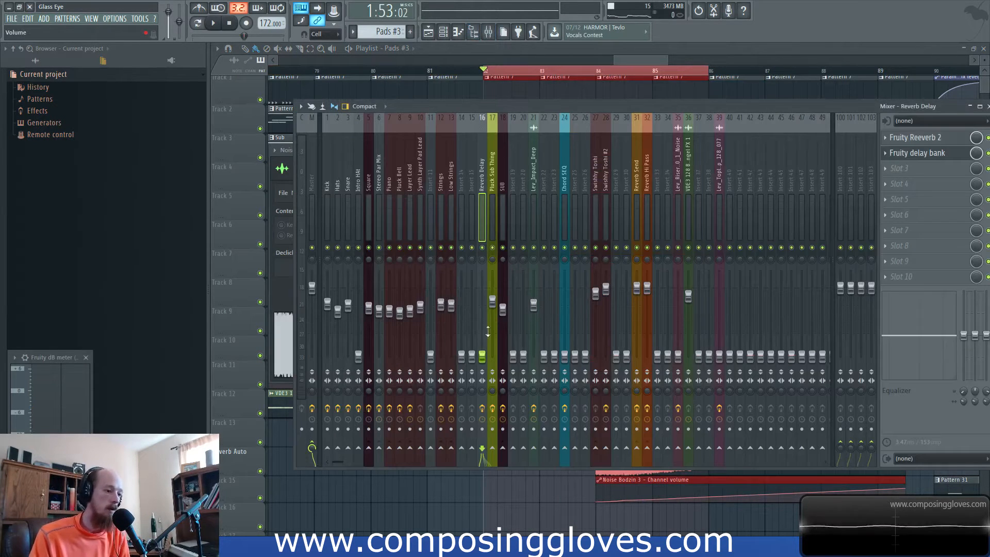
pyautogui.press('space')
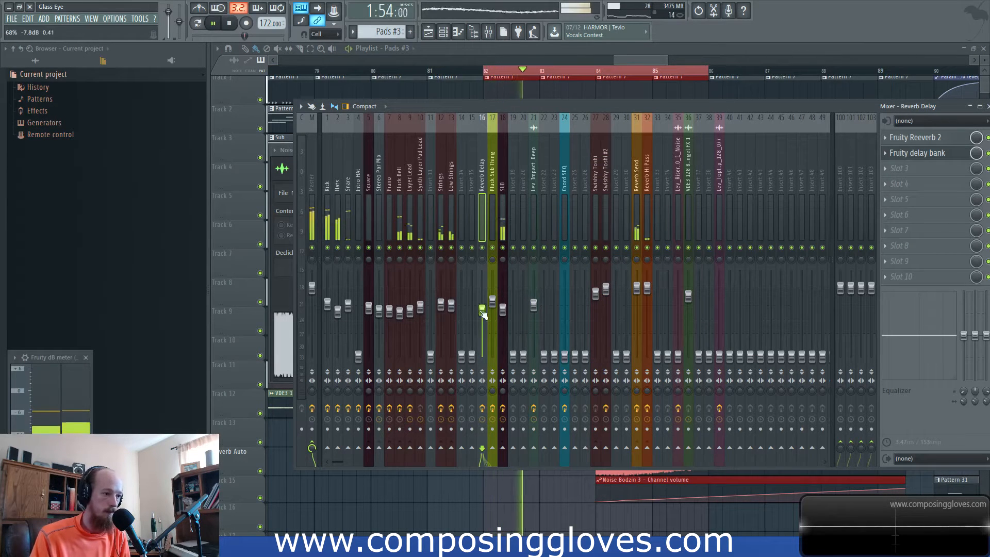
pyautogui.scroll(2, 484, 314)
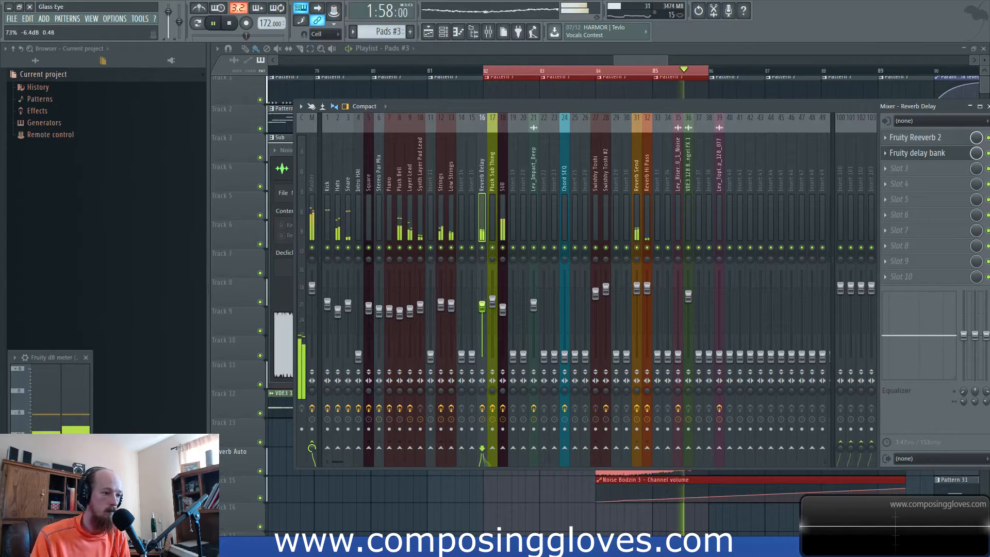
pyautogui.press('space')
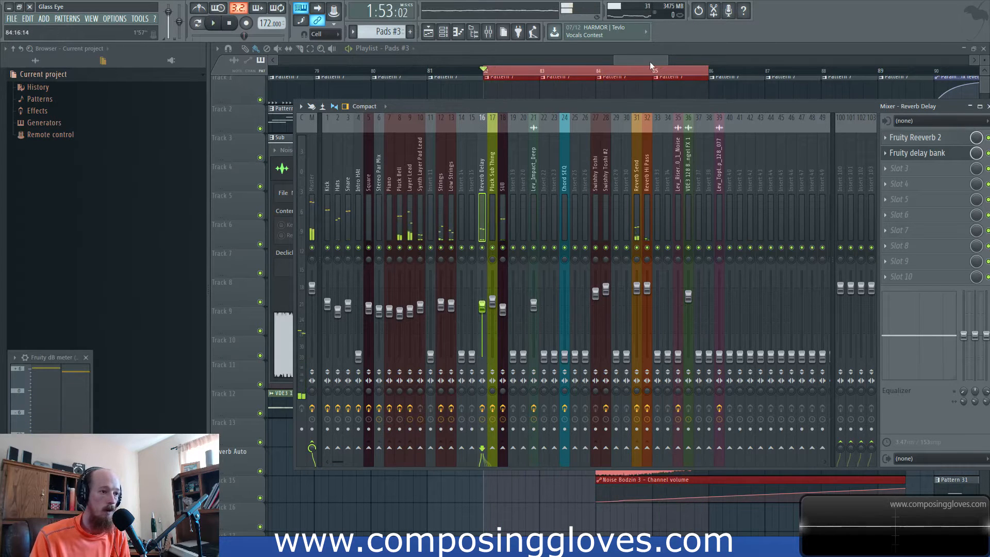
# Route Pattern 47's Big Hits instrument to its own mixer track and move it to insert 20
pyautogui.press('F9')
pyautogui.doubleClick(737, 332)
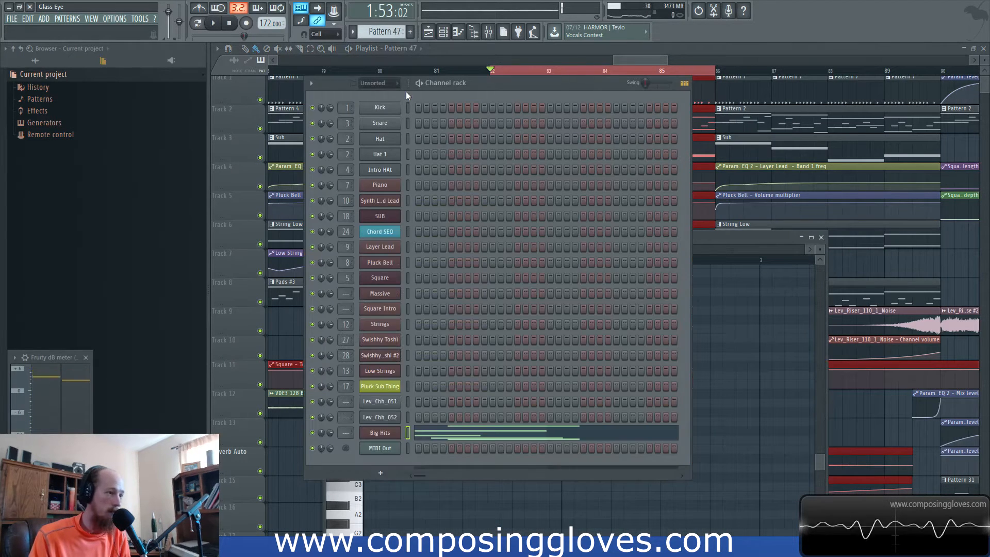
pyautogui.click(385, 432)
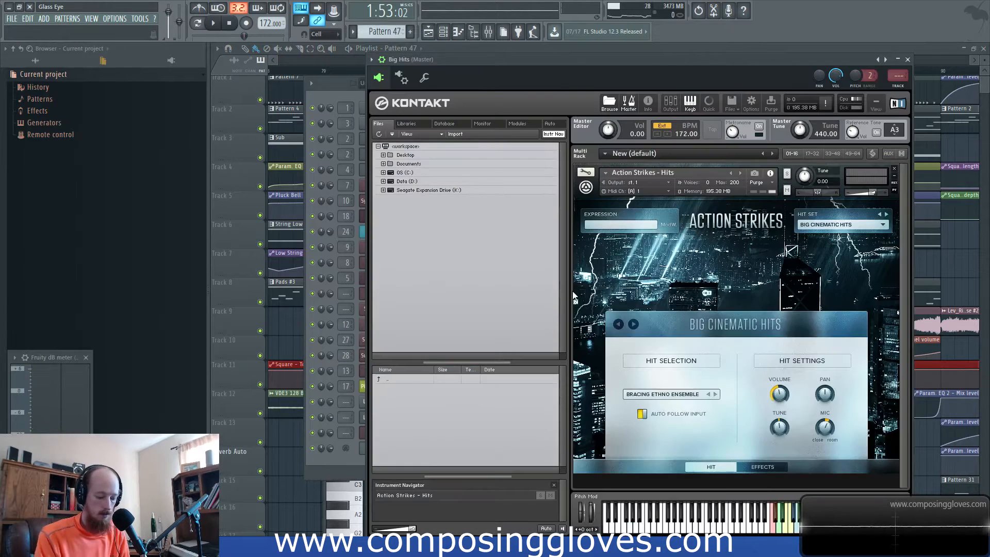
pyautogui.press('F9')
pyautogui.moveTo(434, 194); pyautogui.dragTo(472, 192)
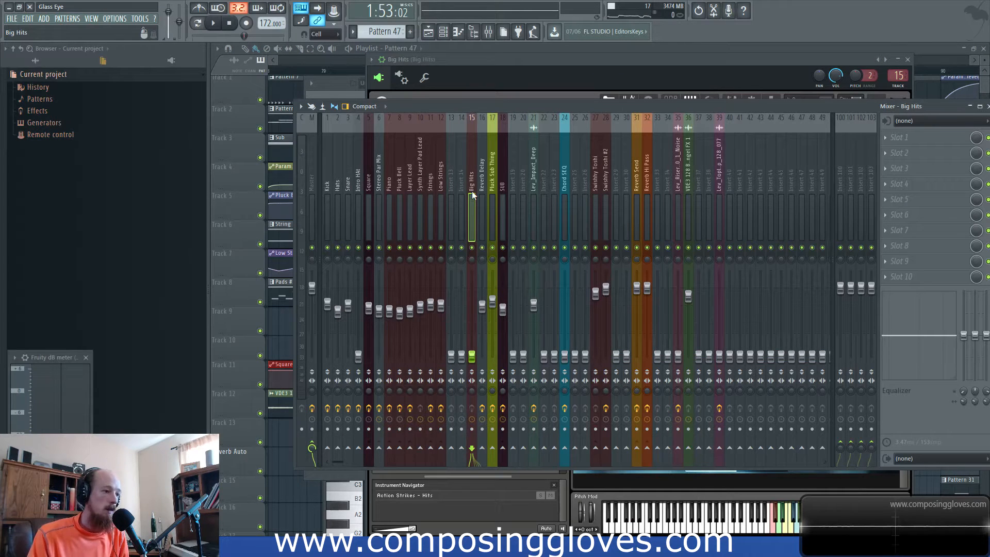
pyautogui.moveTo(472, 191)
pyautogui.mouseDown()
pyautogui.moveTo(463, 194)
pyautogui.moveTo(472, 191)
pyautogui.mouseUp()
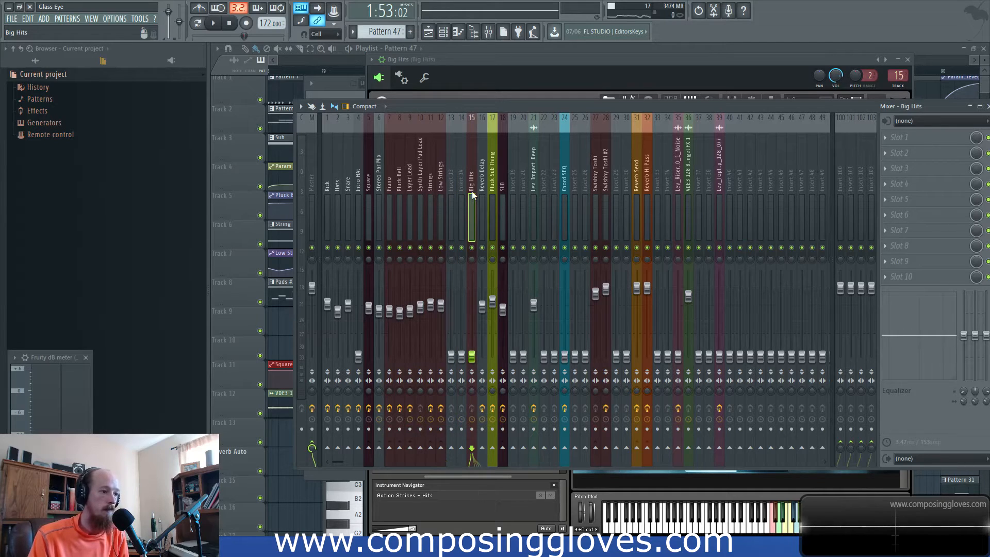
pyautogui.moveTo(471, 190); pyautogui.dragTo(525, 195)
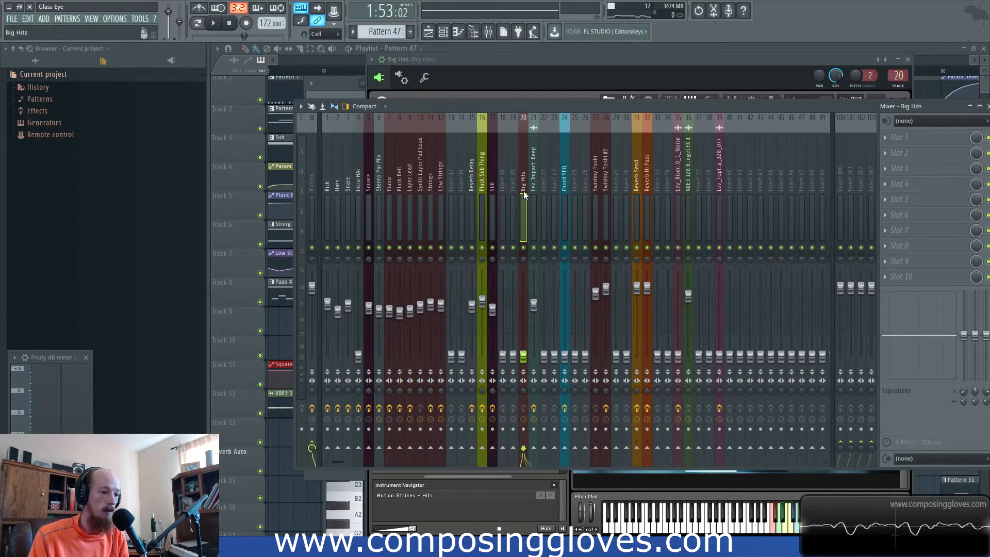
# Bring up the Big Hits mixer level while the loop plays
pyautogui.press('space')
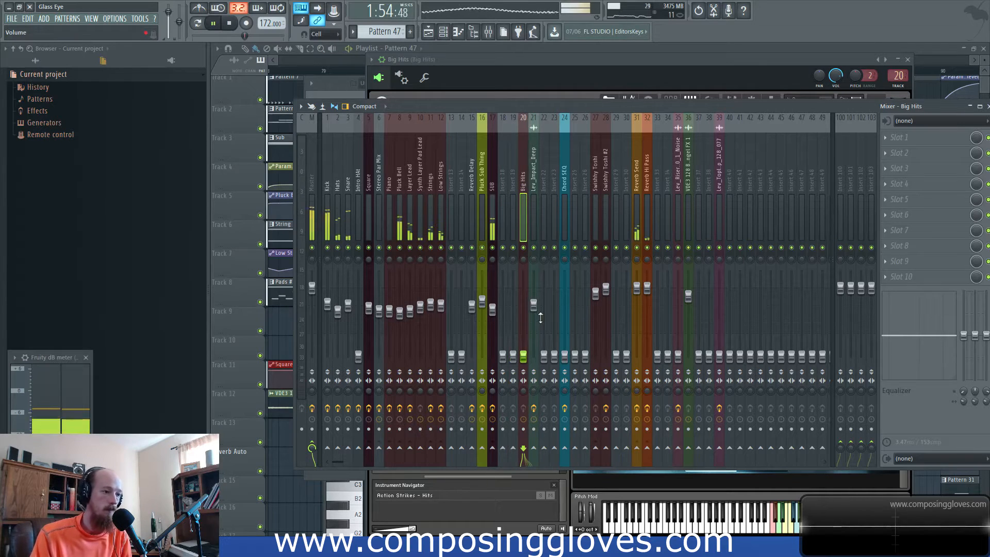
pyautogui.moveTo(524, 357); pyautogui.dragTo(523, 312)
pyautogui.press('space')
# Colour the Reverb Delay mixer track orange and raise its level to about -5.6 dB, checking it against Big Hits
pyautogui.click(471, 175)
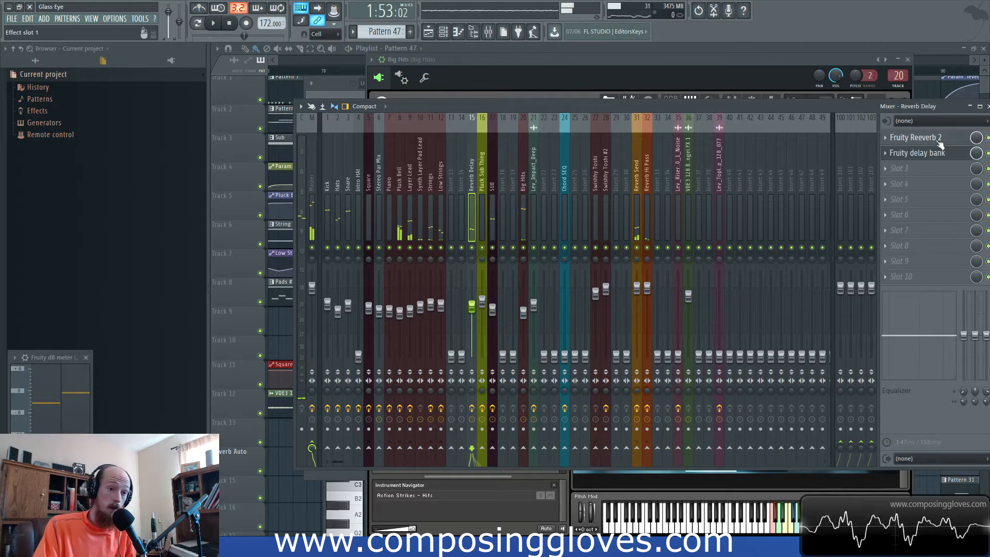
pyautogui.rightClick(473, 190)
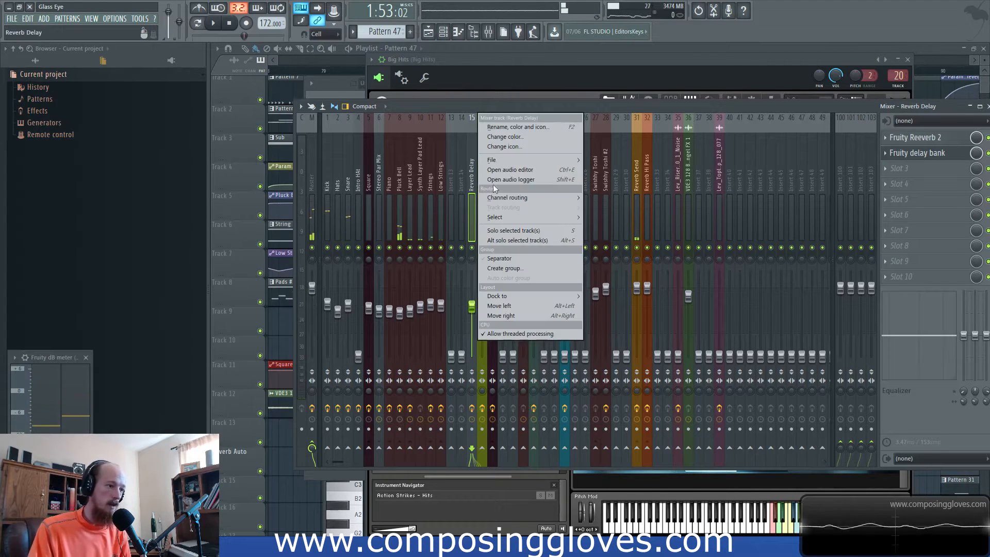
pyautogui.click(515, 129)
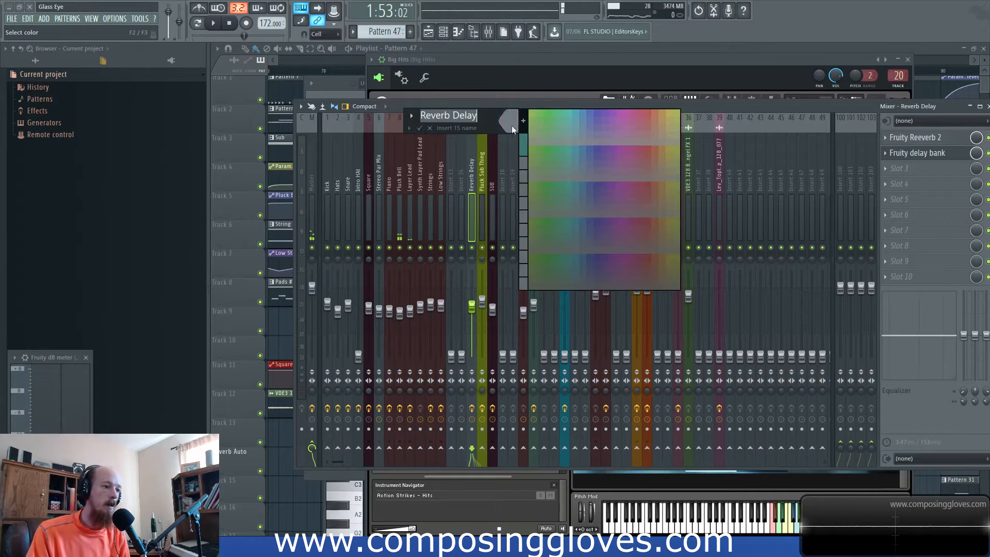
pyautogui.click(668, 114)
pyautogui.press('Return')
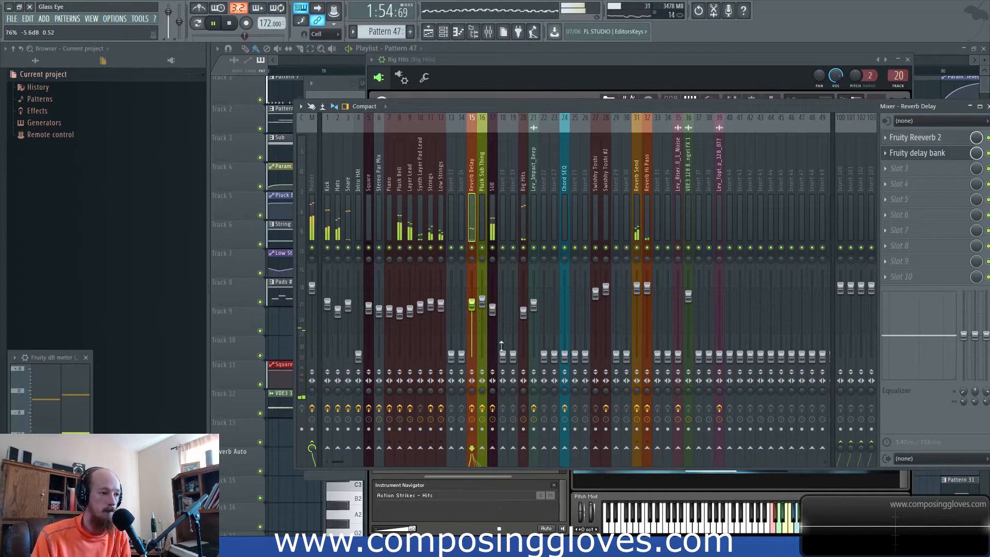
pyautogui.click(524, 308)
pyautogui.press('space')
# Set the playlist loop range to bars 84 to 88, around the Pattern 47 entry
pyautogui.press('F5')
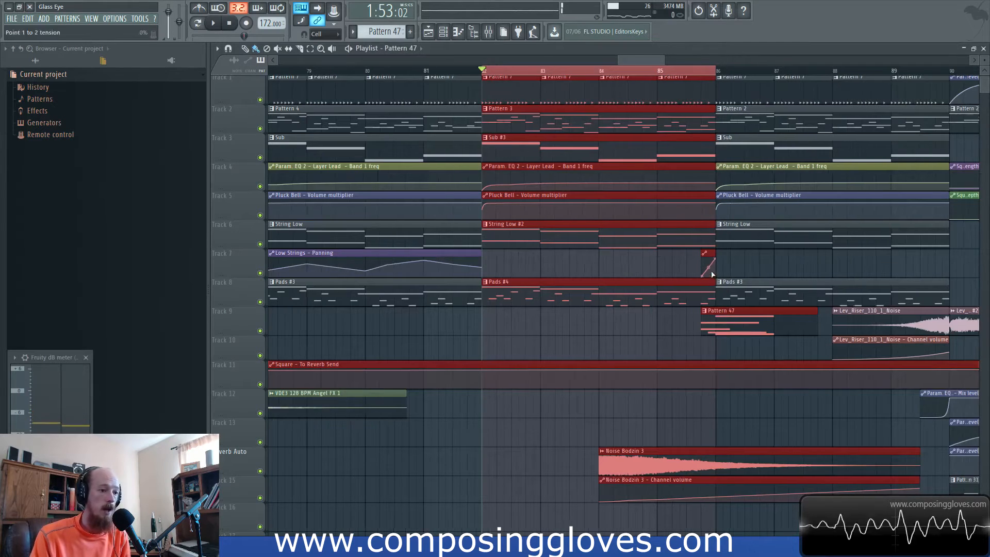
pyautogui.scroll(4, 708, 274)
pyautogui.scroll(-4, 637, 276)
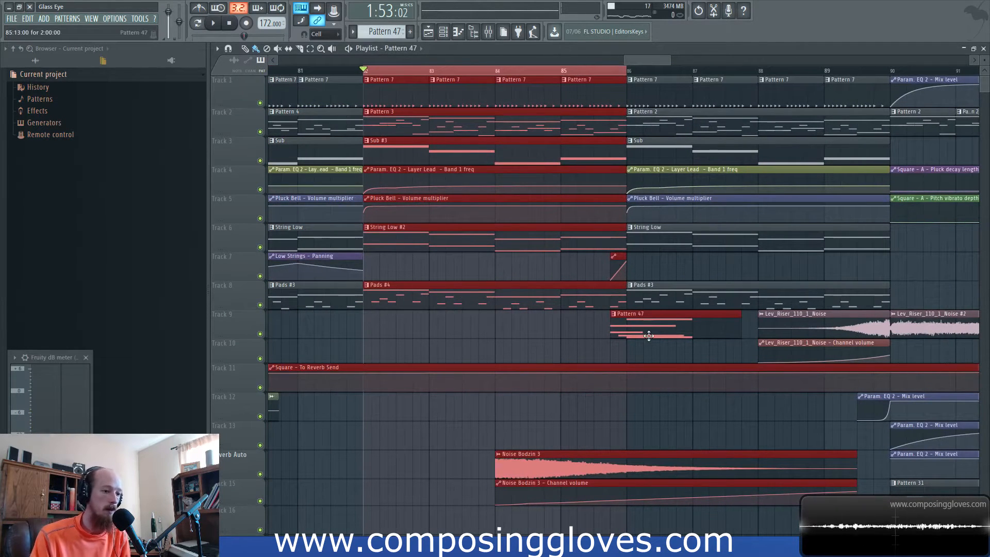
pyautogui.hscroll(2, 481, 155)
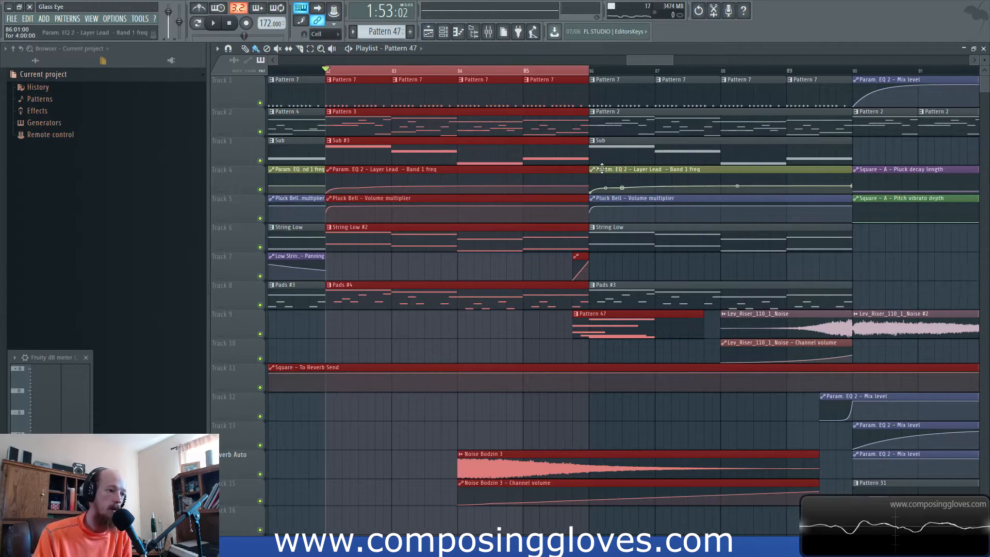
pyautogui.moveTo(593, 72); pyautogui.dragTo(845, 89)
pyautogui.press('space')
pyautogui.press('space')
pyautogui.moveTo(558, 73); pyautogui.dragTo(678, 82)
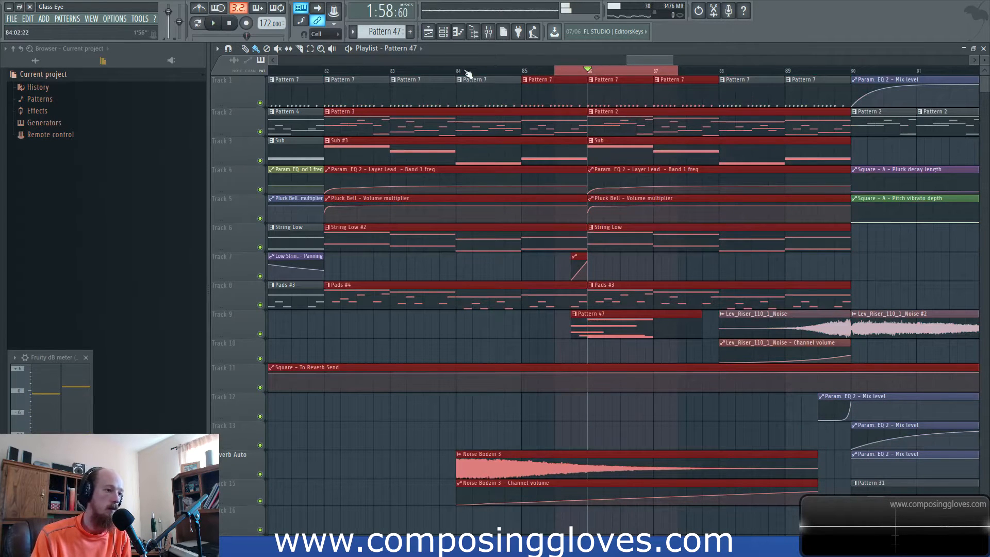
pyautogui.moveTo(468, 74); pyautogui.dragTo(683, 102)
# Audition the loop from bar 85 to judge how the big hits land at bar 86
pyautogui.press('space')
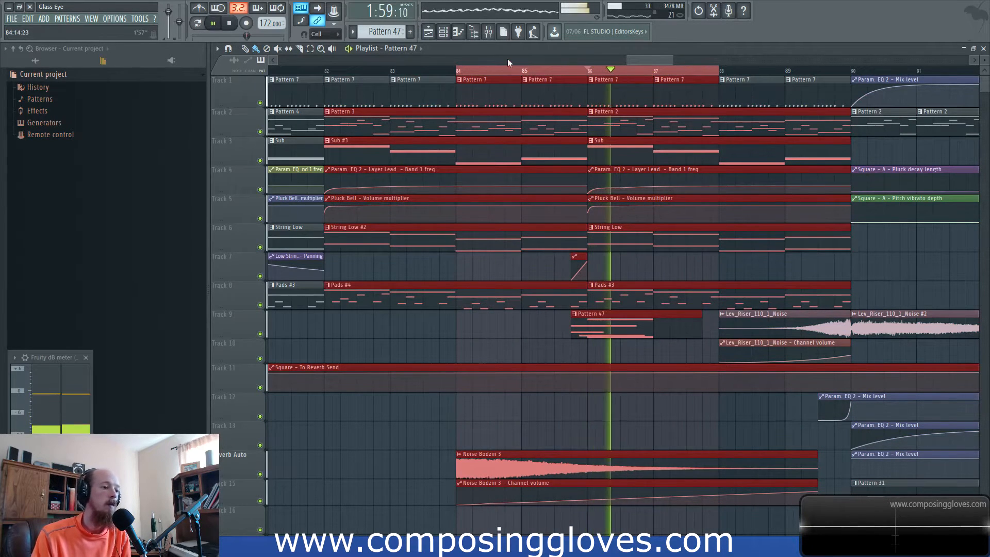
pyautogui.press('space')
pyautogui.click(527, 70)
pyautogui.press('space')
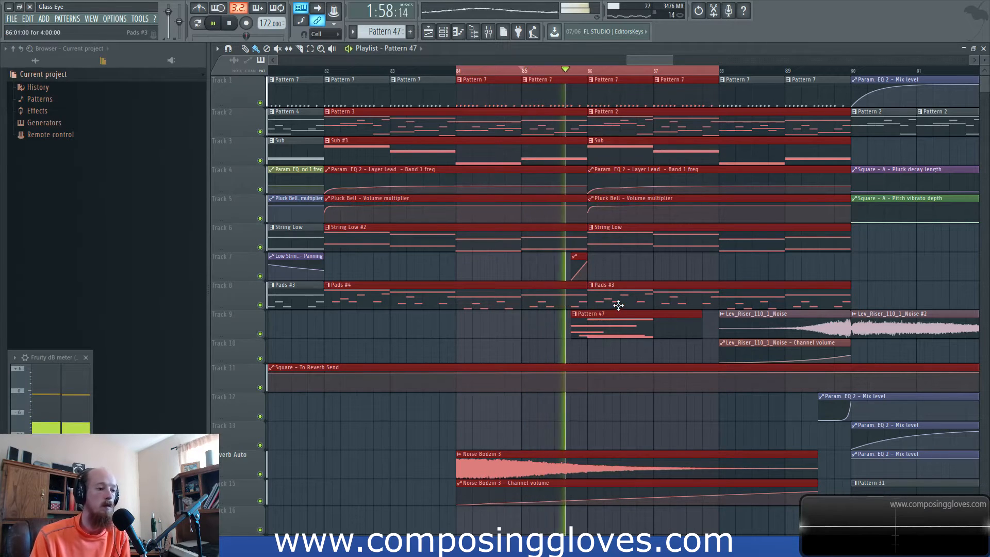
pyautogui.press('space')
pyautogui.press('space')
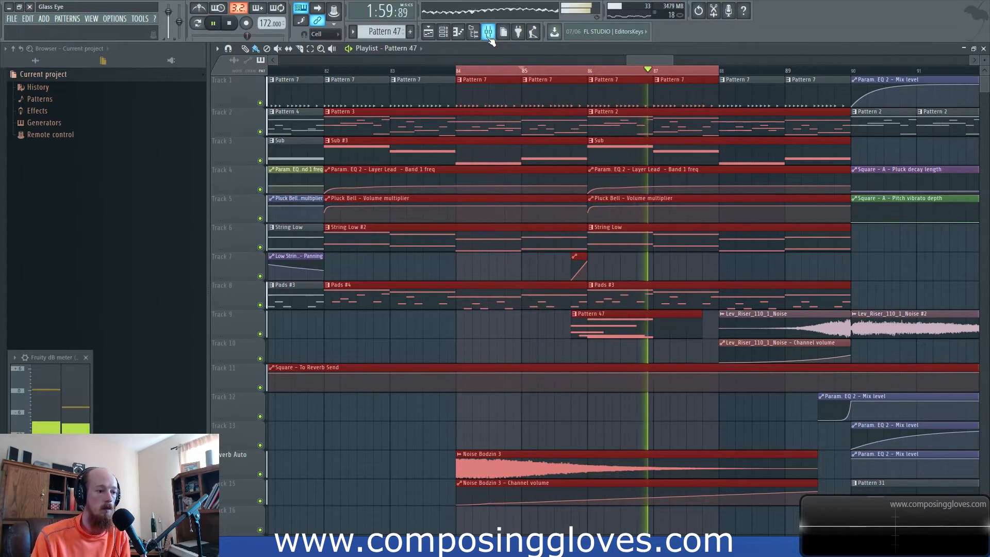
pyautogui.press('space')
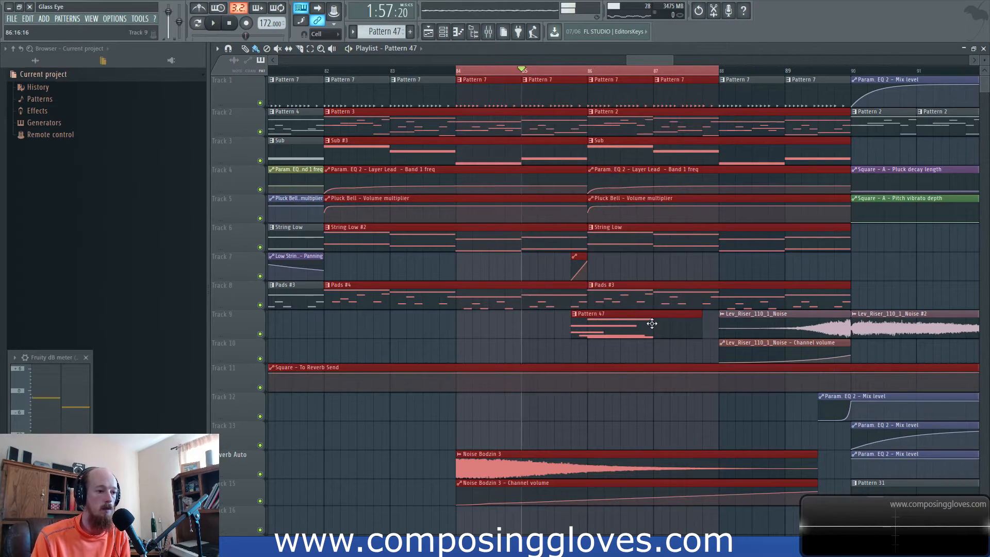
# Open the Big Hits instrument from Pattern 47 and listen to its Action Strikes hits within the mix
pyautogui.scroll(-3, 652, 346)
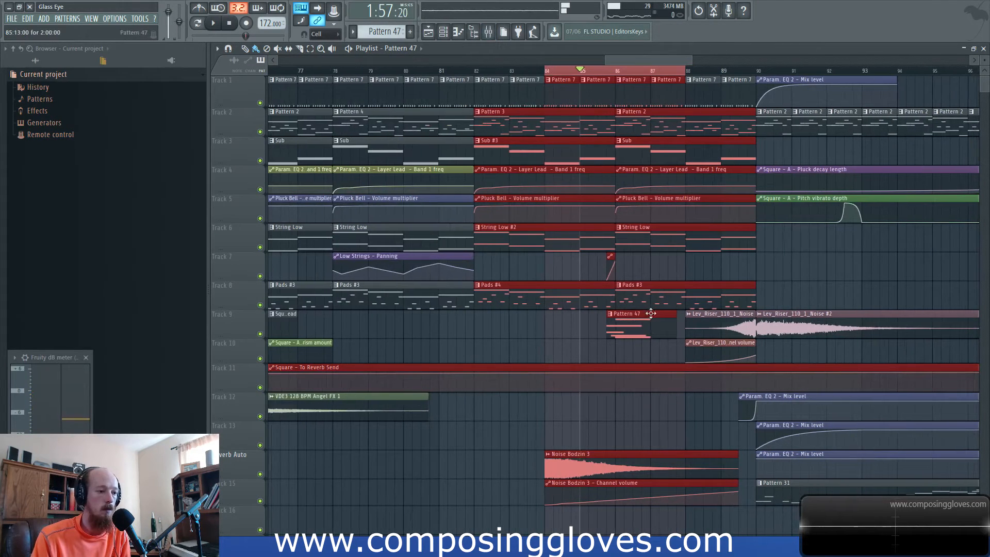
pyautogui.doubleClick(650, 323)
pyautogui.click(499, 93)
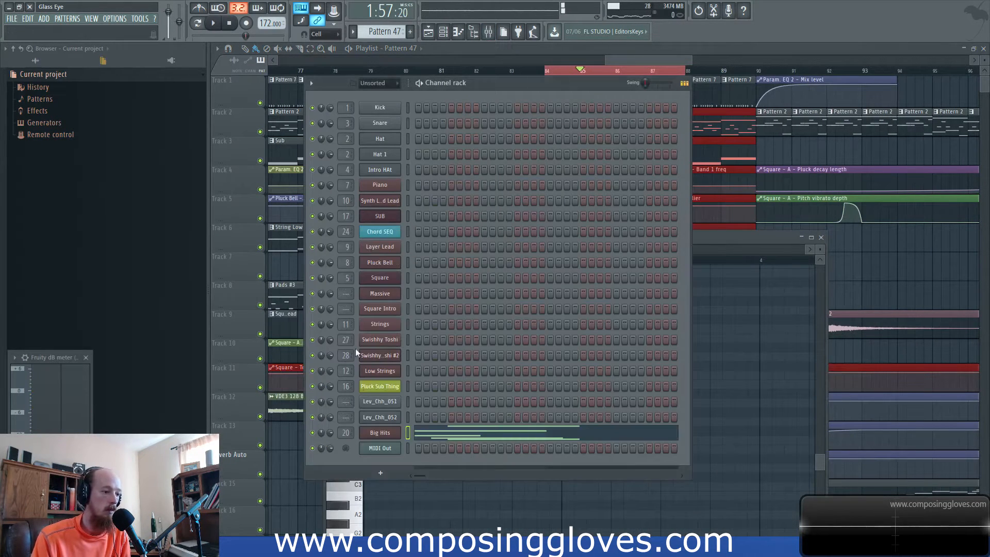
pyautogui.click(383, 435)
pyautogui.press('space')
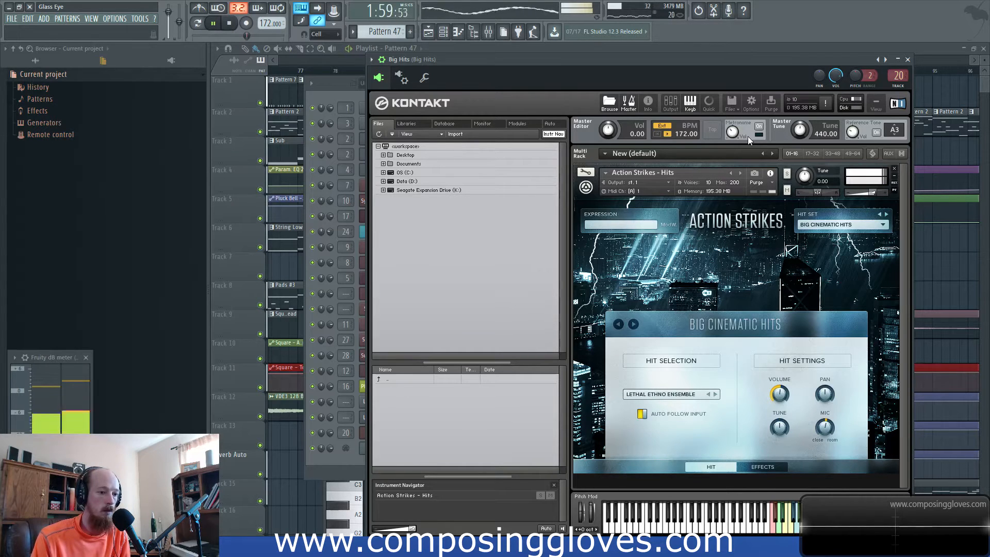
pyautogui.press('space')
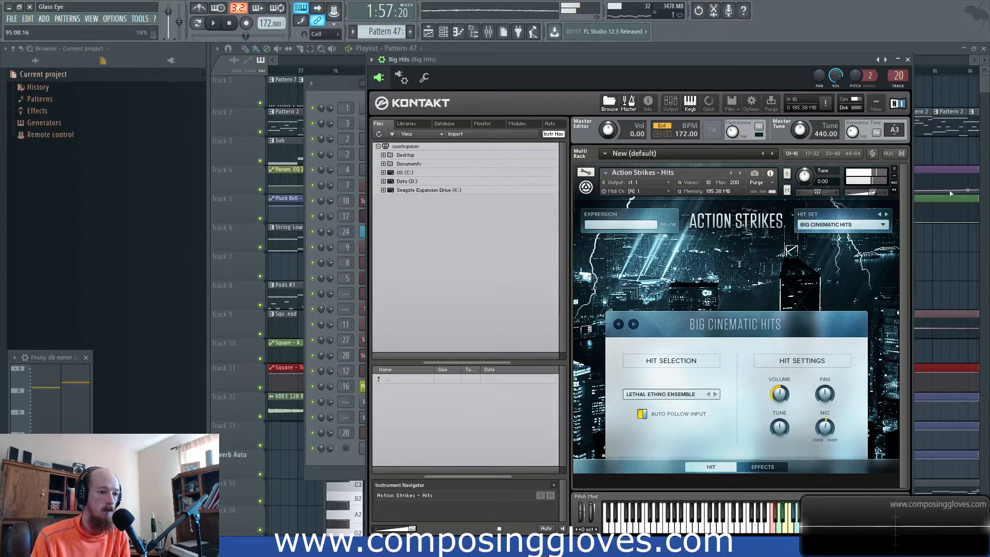
# Listen to Pattern 47 on its own in pattern mode and return to song mode to compare it in context
pyautogui.click(212, 25)
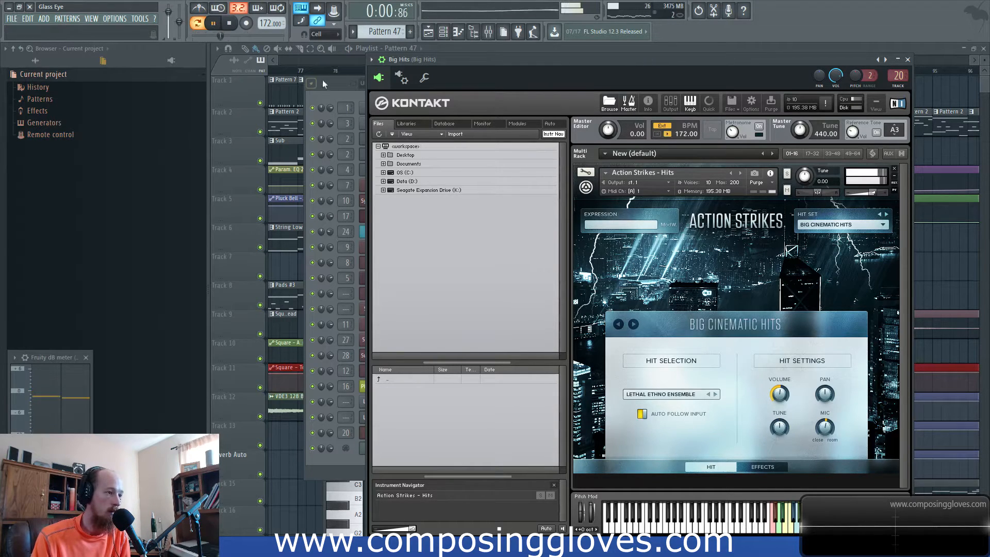
pyautogui.click(332, 92)
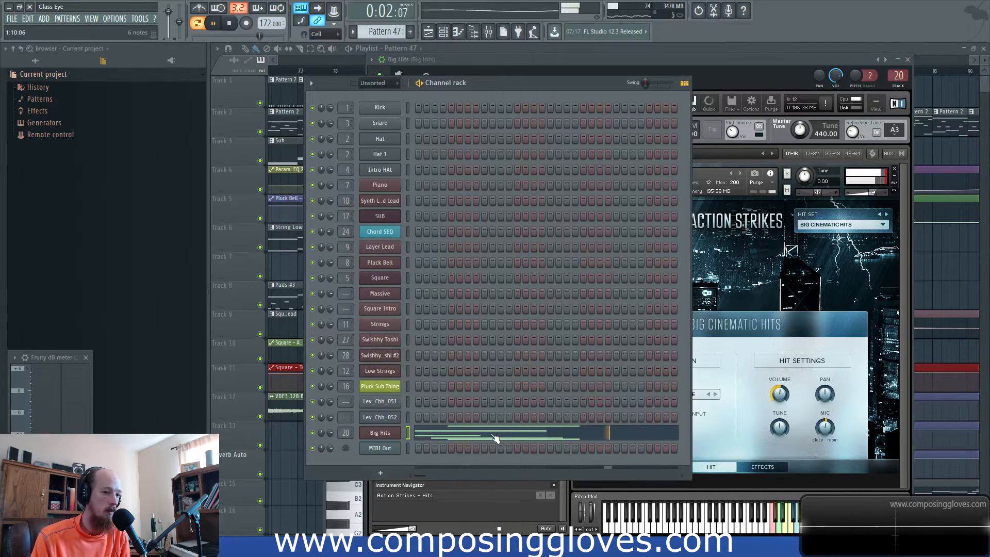
pyautogui.click(697, 49)
pyautogui.press('space')
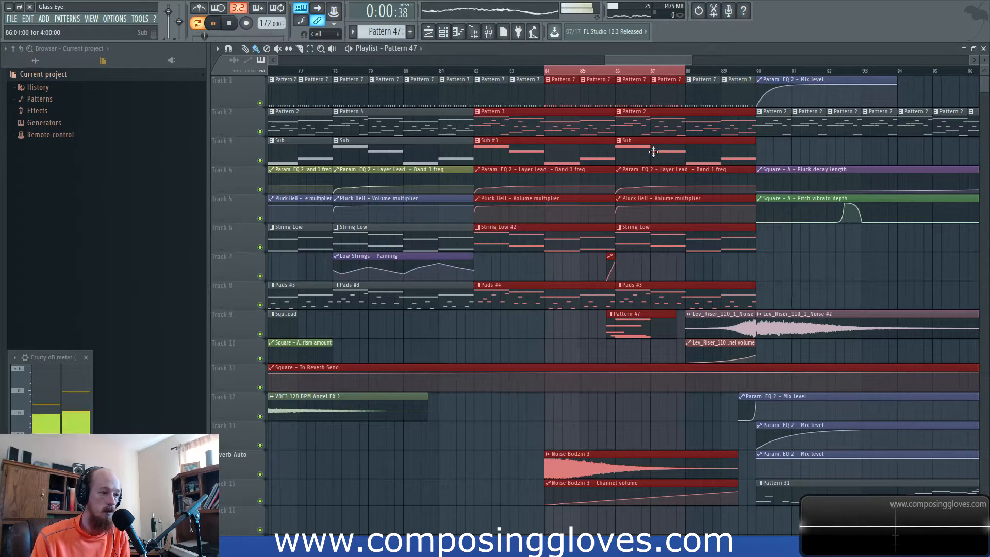
pyautogui.press('l')
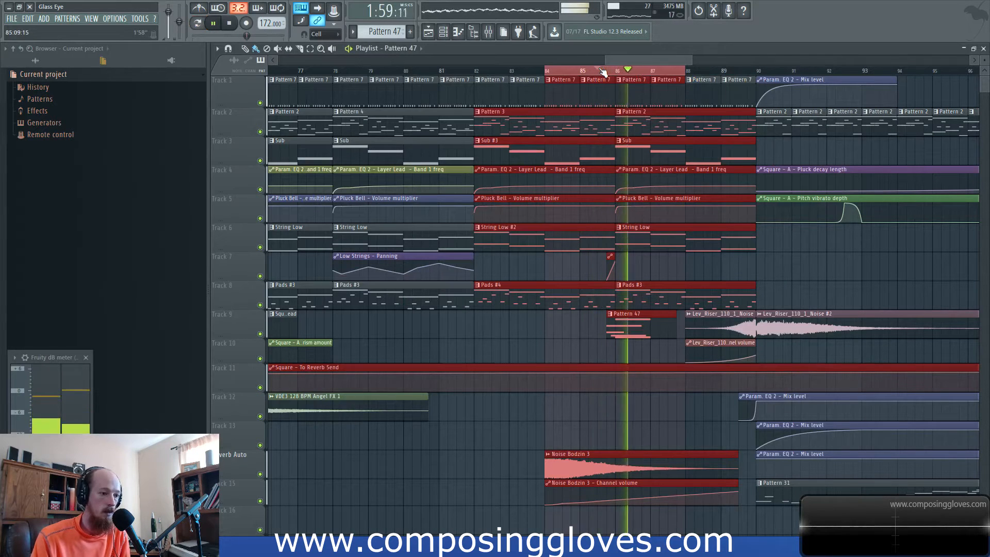
pyautogui.press('space')
# Lower the velocity of the opening G#5 and E5 notes in Pattern 47's Big Hits part and audition the change
pyautogui.doubleClick(616, 326)
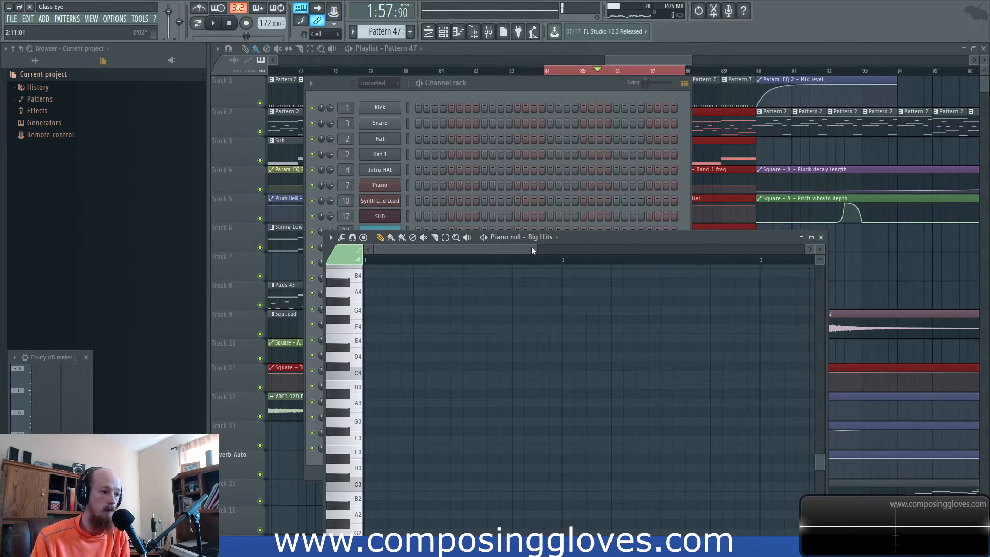
pyautogui.moveTo(593, 240); pyautogui.dragTo(621, 109)
pyautogui.scroll(6, 448, 237)
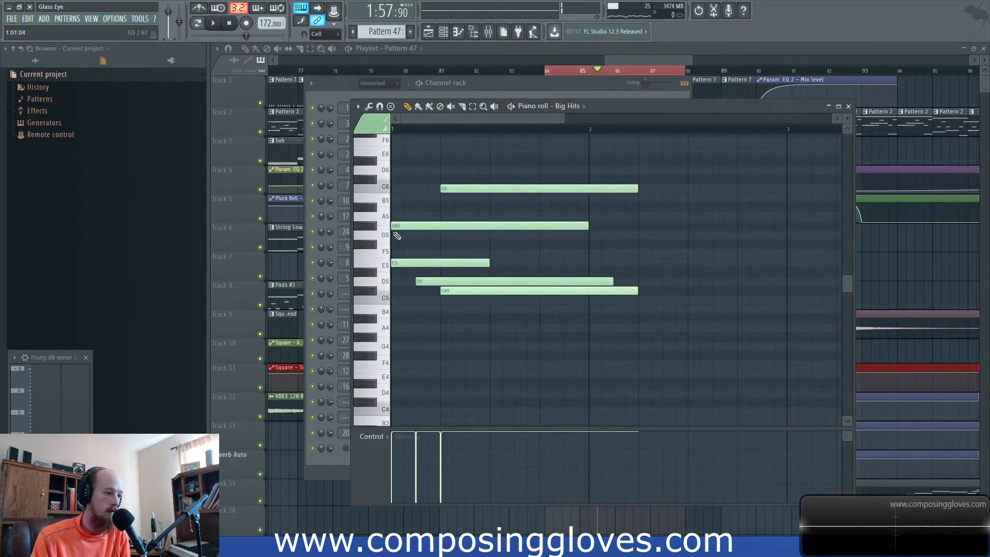
pyautogui.moveTo(401, 203); pyautogui.dragTo(406, 274)
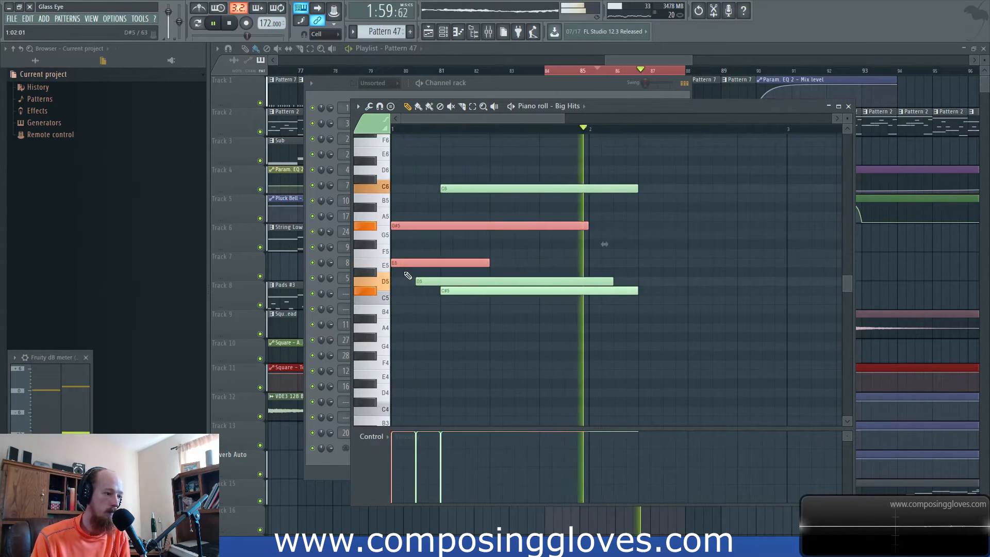
pyautogui.press('space')
pyautogui.press('space')
pyautogui.press('space')
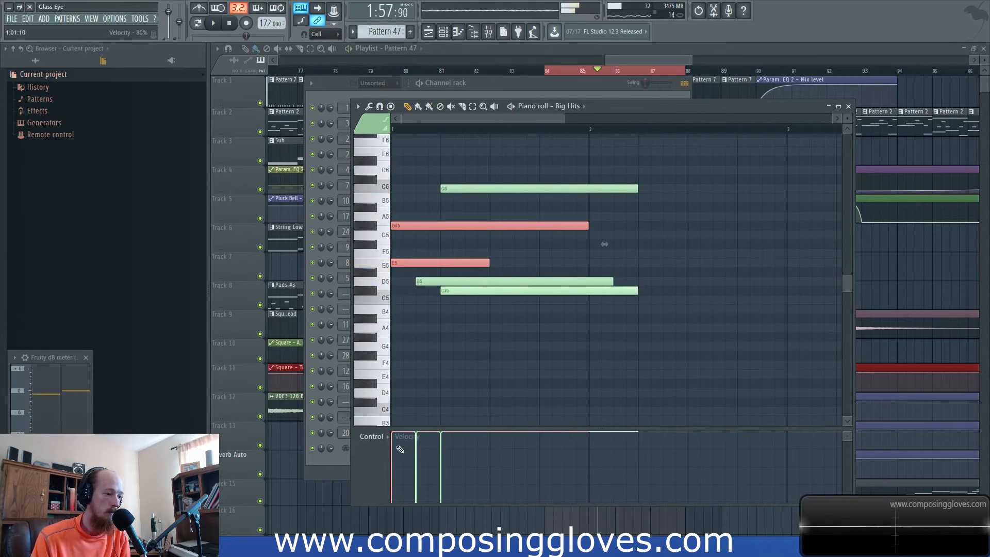
pyautogui.moveTo(397, 444)
pyautogui.mouseDown()
pyautogui.moveTo(398, 461)
pyautogui.moveTo(397, 443)
pyautogui.mouseUp()
pyautogui.press('space')
pyautogui.press('space')
pyautogui.press('space')
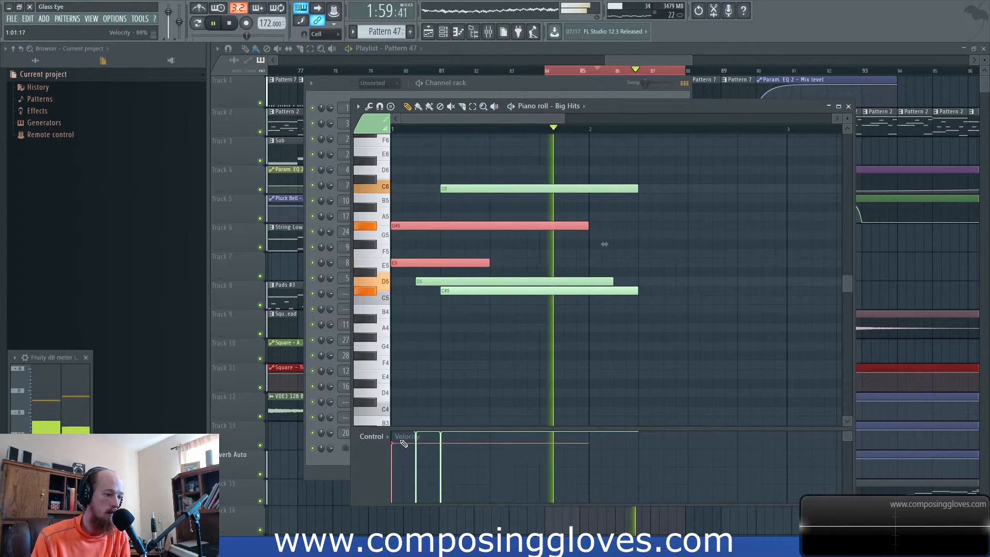
pyautogui.press('space')
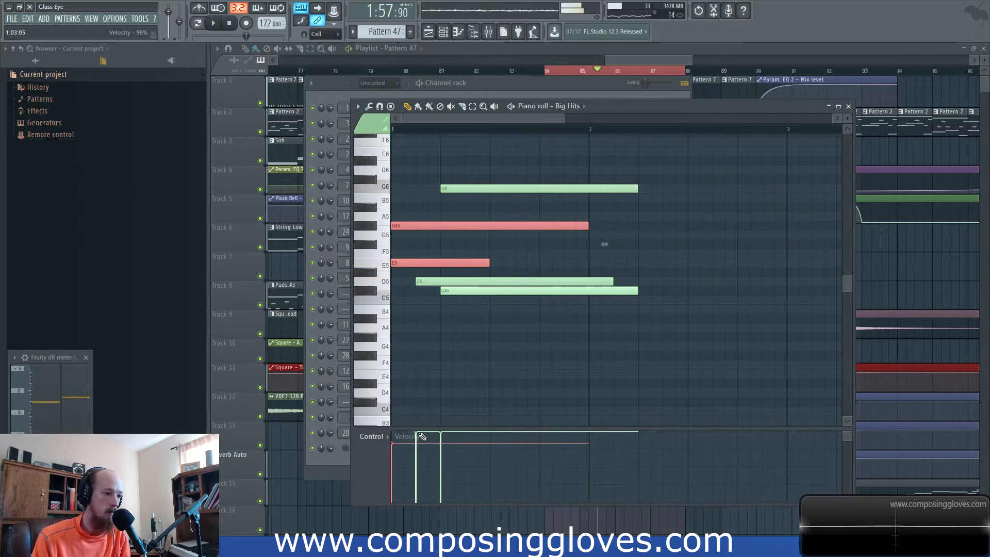
# Shift the G#5 note to start together with the C6 and C#5 notes and audition the hits
pyautogui.click(447, 245)
pyautogui.moveTo(417, 226); pyautogui.dragTo(453, 227)
pyautogui.press('space')
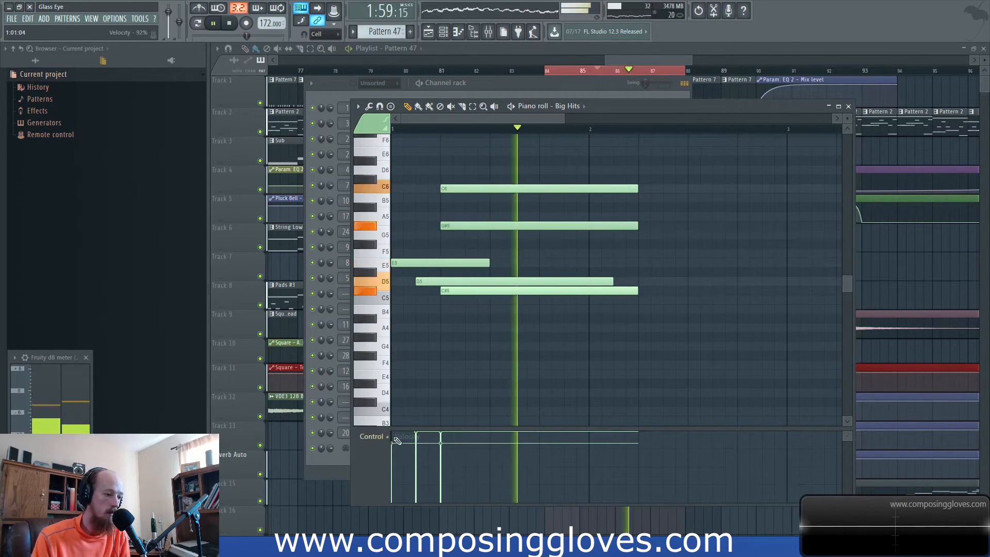
pyautogui.press('space')
pyautogui.press('space')
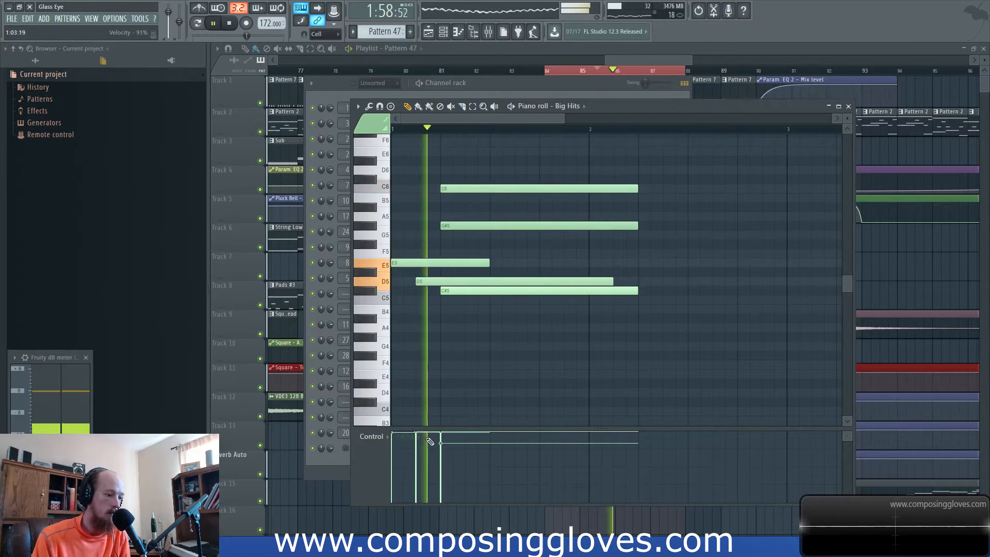
# Raise the shifted G#5 note's velocity and trim the opening E5's slightly below full
pyautogui.click(444, 225)
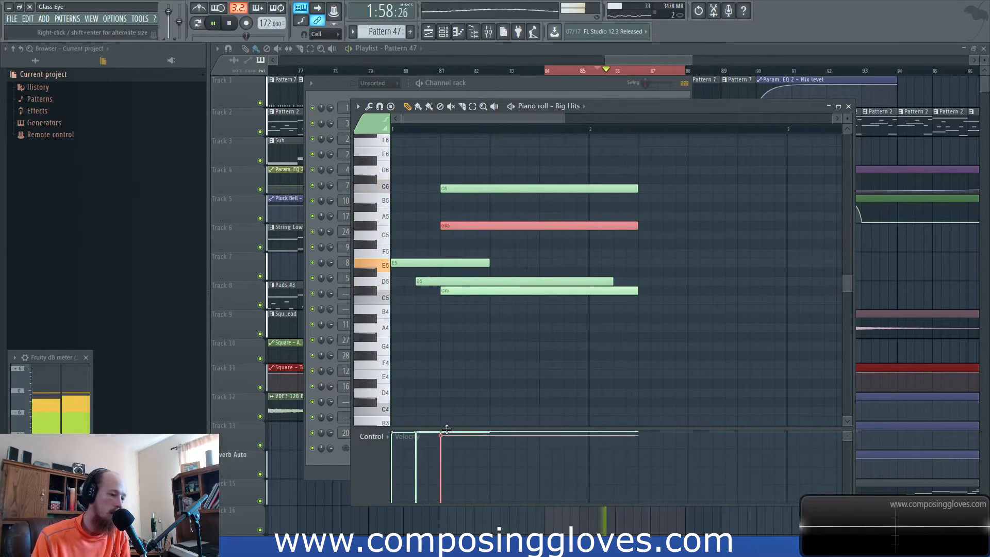
pyautogui.click(398, 263)
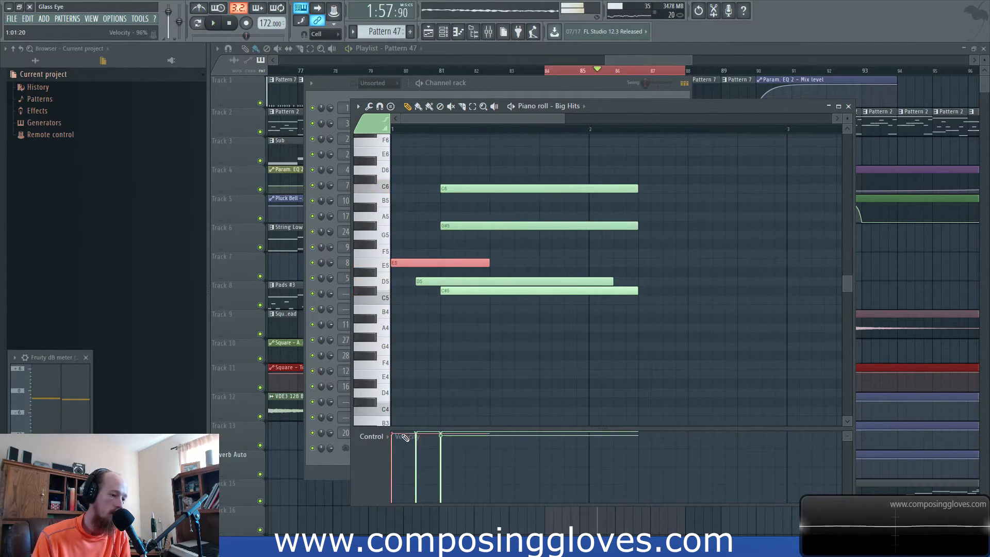
pyautogui.press('space')
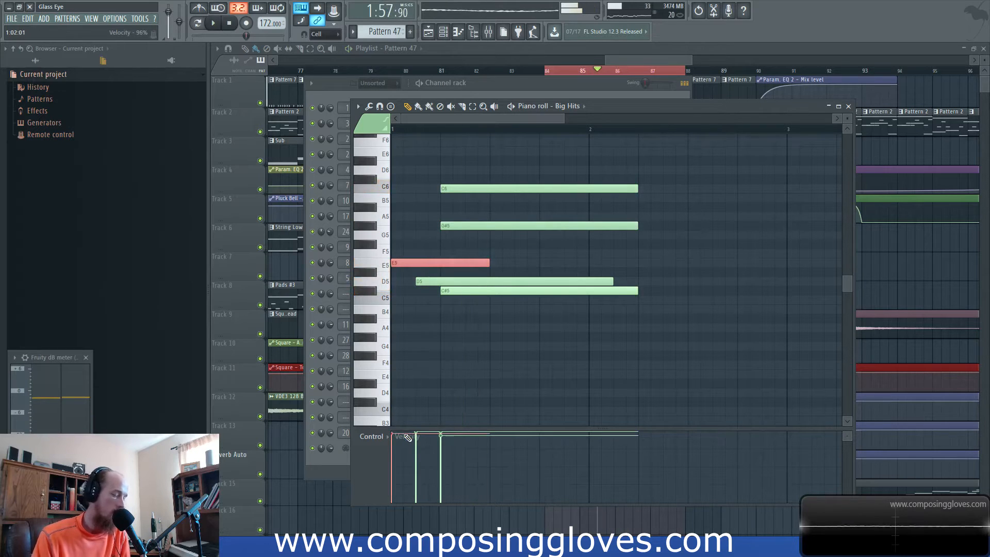
# Replay the Pattern 47 entry in the playlist, raise its G#5 hit's velocity to 100%, and audition it
pyautogui.click(665, 58)
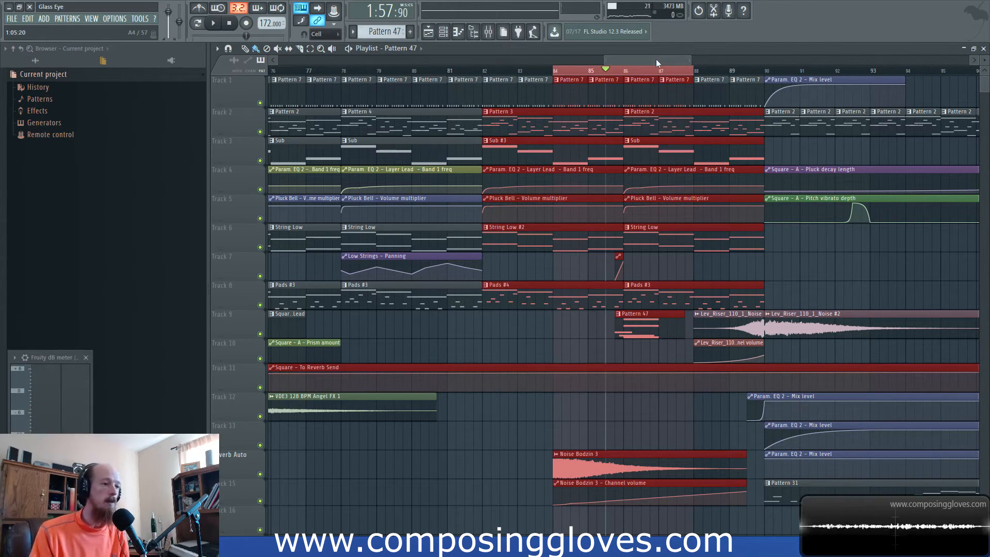
pyautogui.moveTo(656, 60); pyautogui.dragTo(665, 60)
pyautogui.scroll(3, 582, 170)
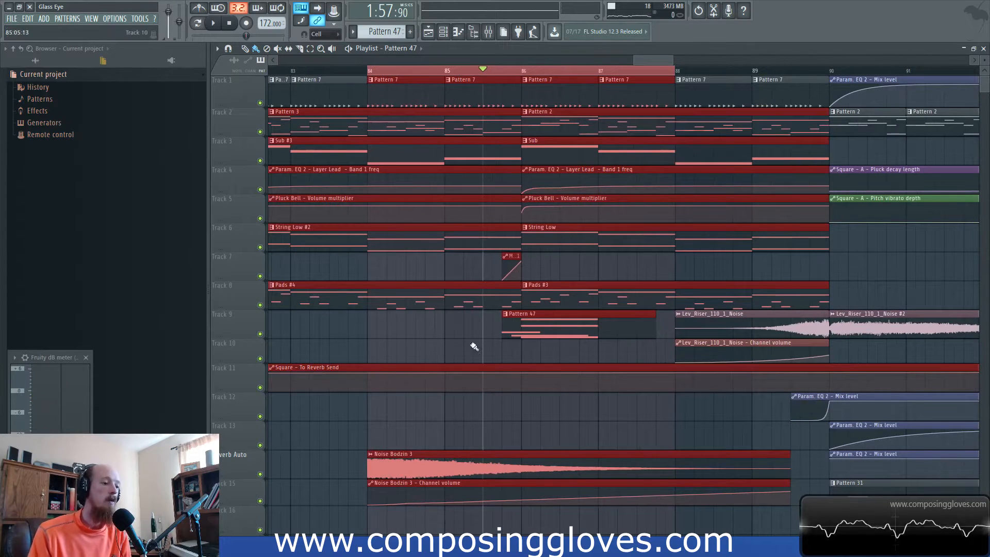
pyautogui.press('space')
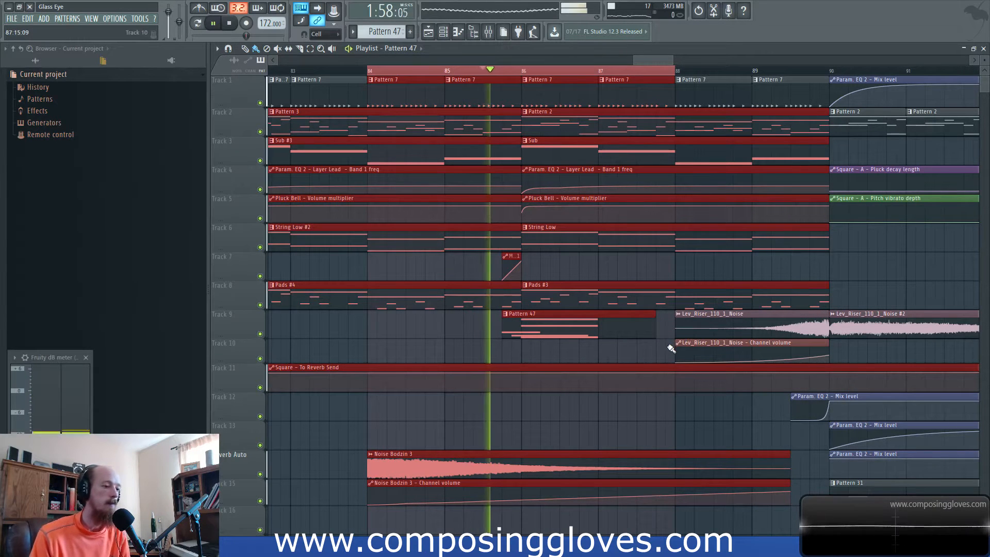
pyautogui.doubleClick(603, 328)
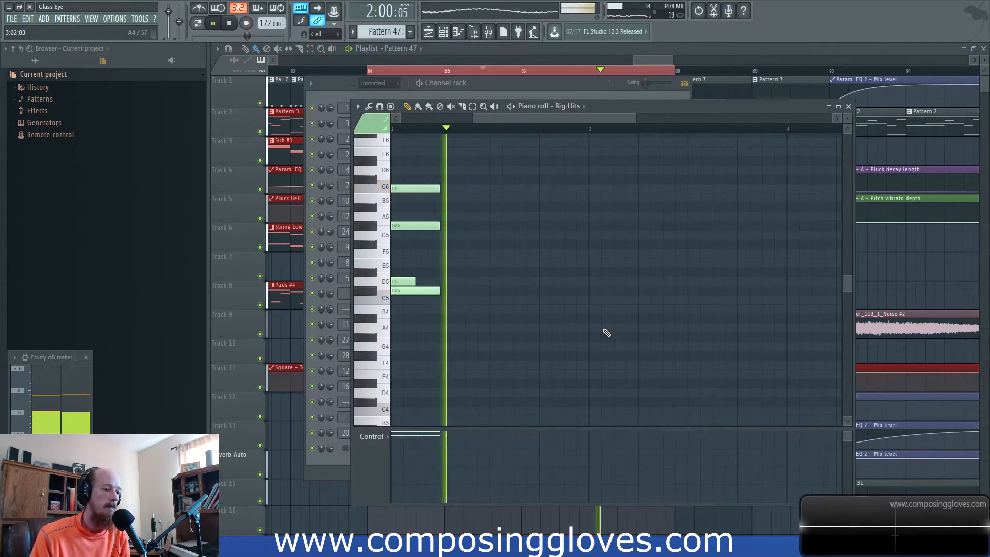
pyautogui.scroll(3, 399, 443)
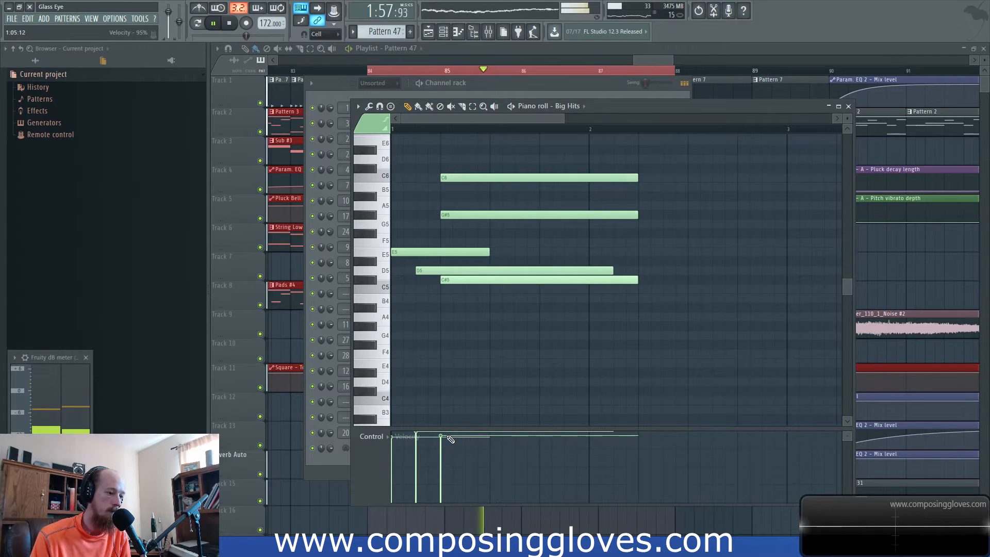
pyautogui.moveTo(450, 436); pyautogui.dragTo(455, 430)
pyautogui.press('space')
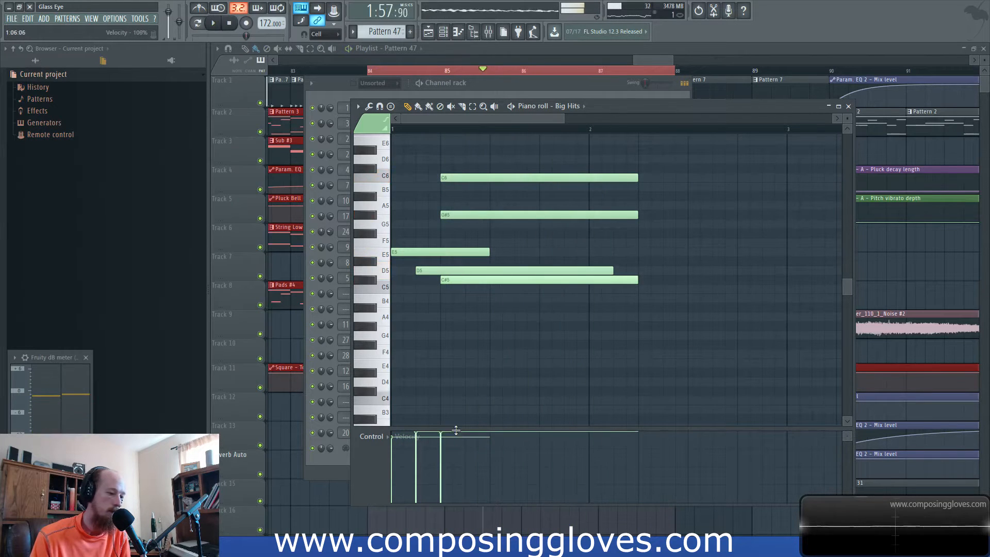
pyautogui.press('space')
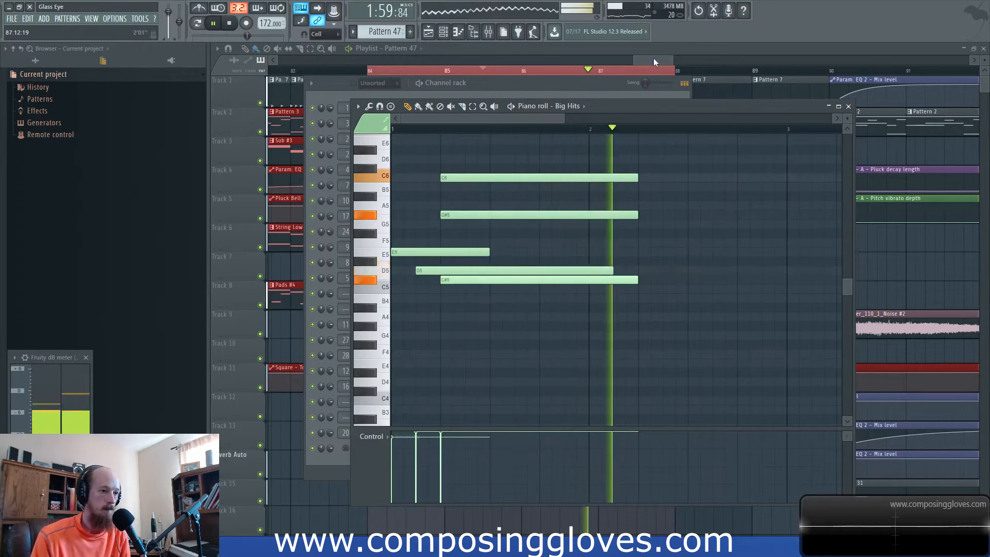
# Check the Big Hits mixer track's level against the rest of the mix while the loop plays
pyautogui.moveTo(654, 59); pyautogui.dragTo(647, 61)
pyautogui.press('space')
pyautogui.press('space')
pyautogui.click(488, 31)
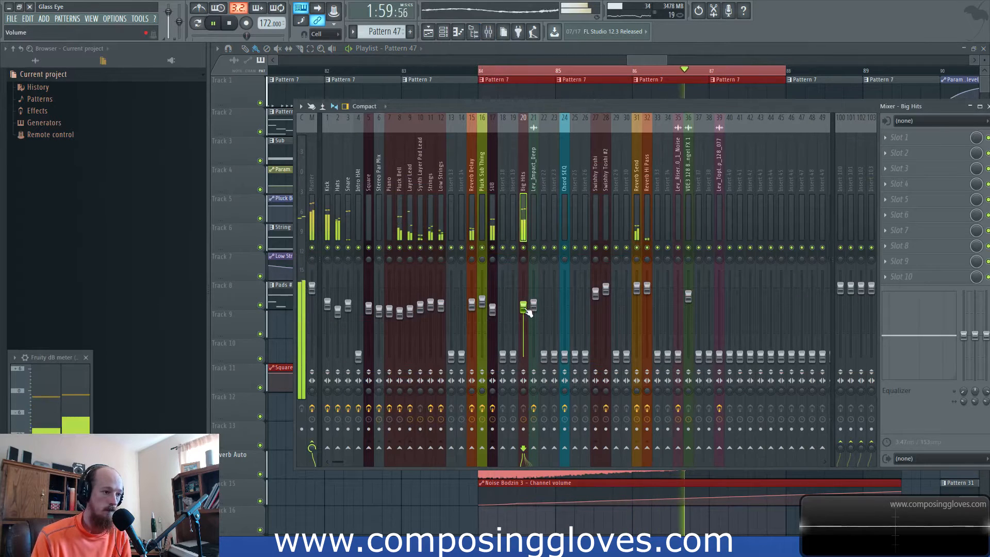
pyautogui.moveTo(646, 58); pyautogui.dragTo(652, 59)
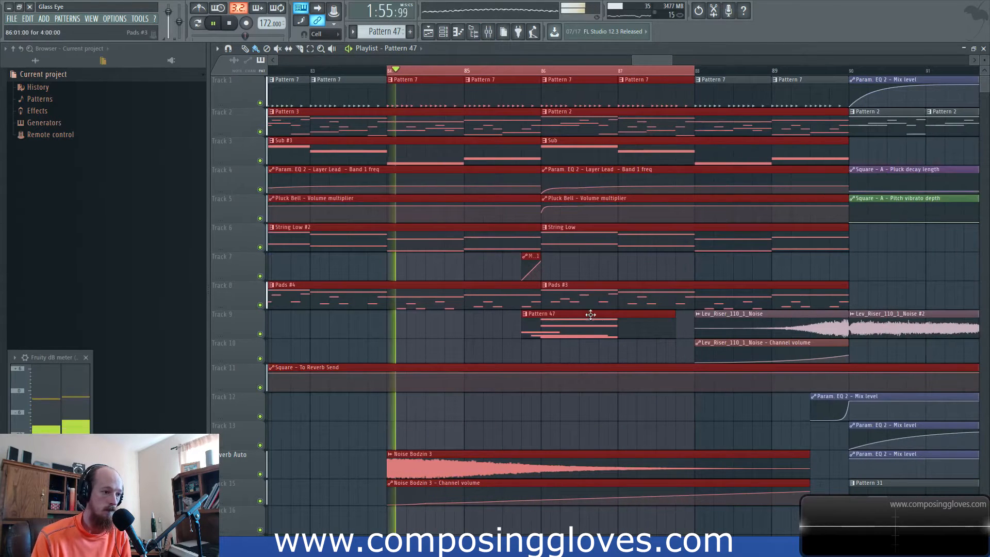
pyautogui.press('F9')
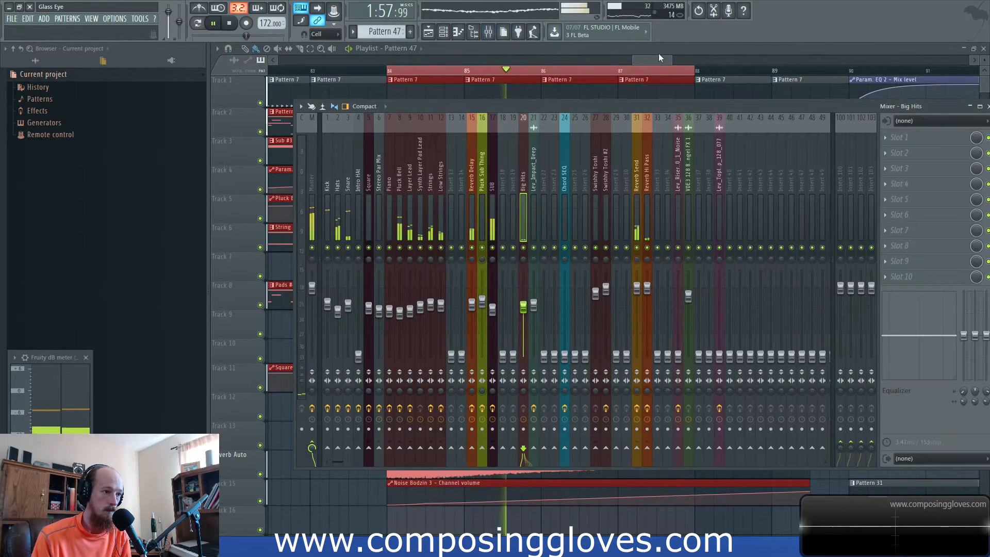
# Narrow the loop to 85:13–87:03 and create a panning automation clip for the Big Hits mixer track over it
pyautogui.click(553, 73)
pyautogui.moveTo(521, 71); pyautogui.dragTo(621, 80)
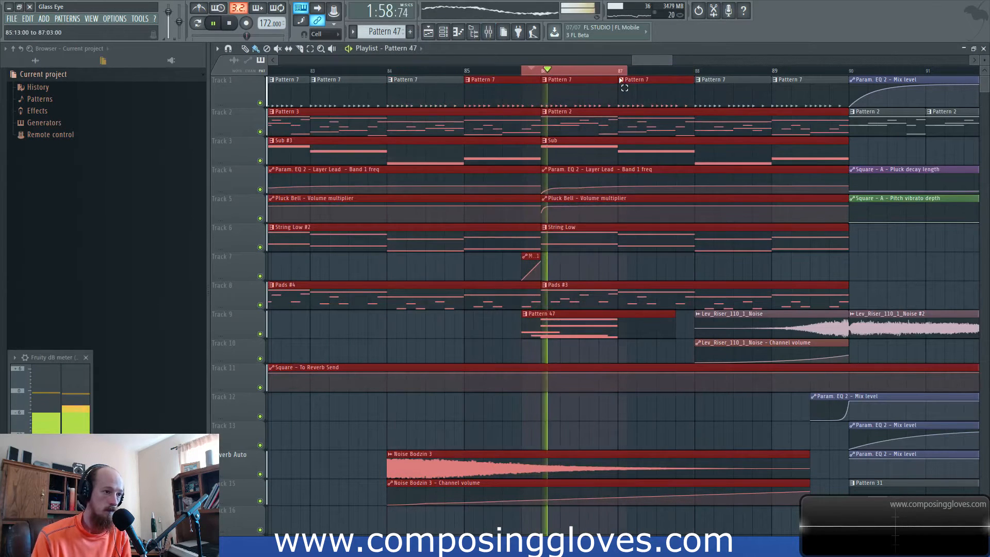
pyautogui.click(488, 32)
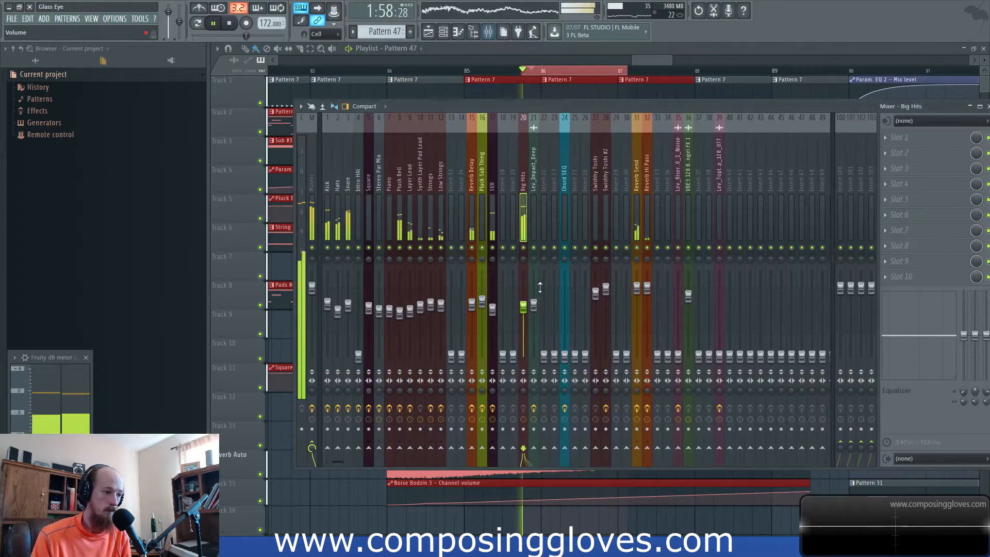
pyautogui.rightClick(522, 258)
pyautogui.click(560, 326)
pyautogui.click(655, 61)
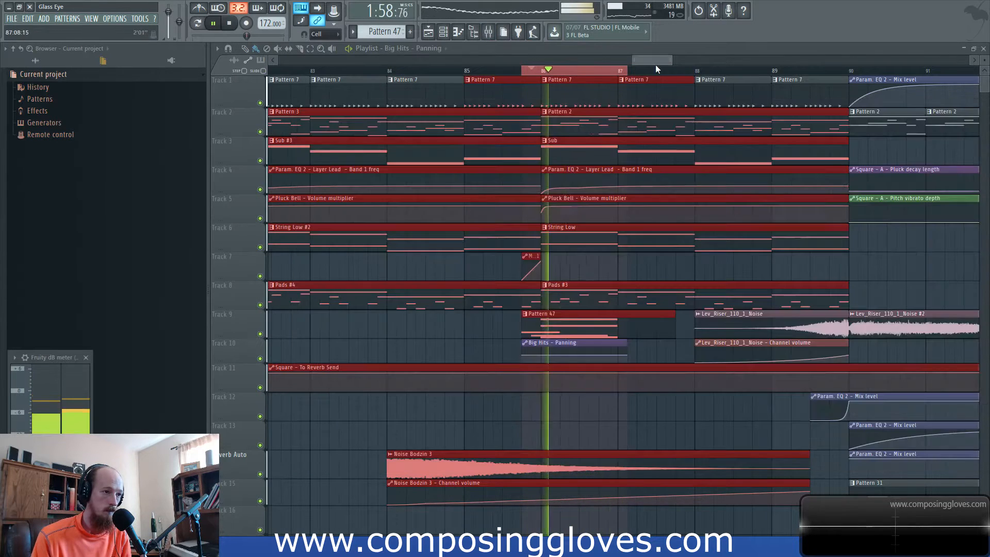
# Shape the Big Hits panning to swing left at 85:15, right at 85:16 and back toward centre at 86:01
pyautogui.scroll(3, 555, 326)
pyautogui.rightClick(516, 358)
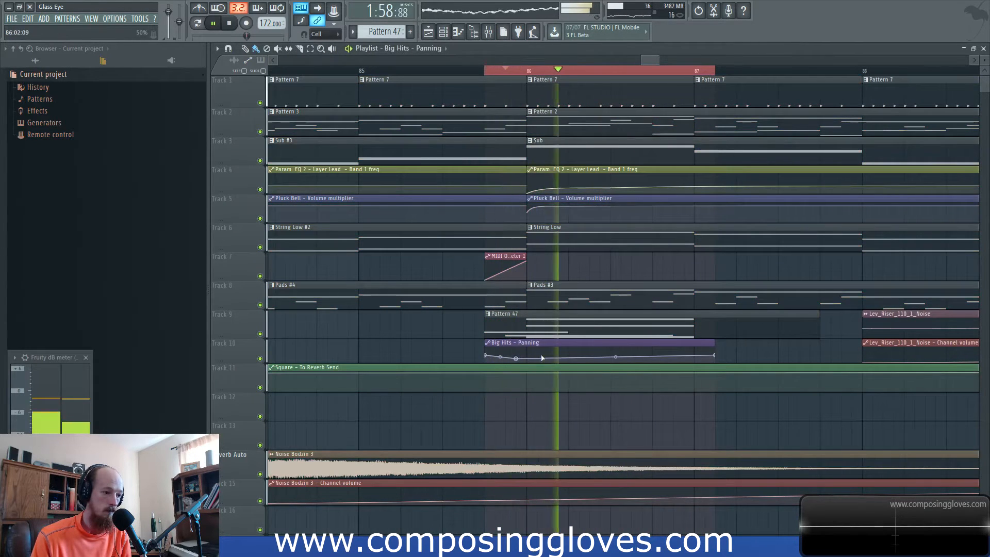
pyautogui.rightClick(527, 350)
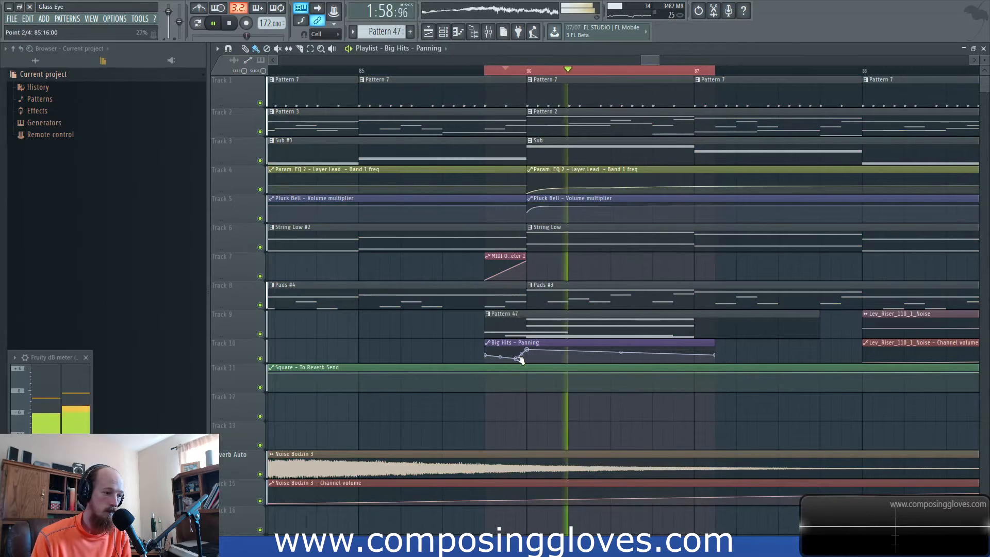
pyautogui.moveTo(517, 359); pyautogui.dragTo(507, 359)
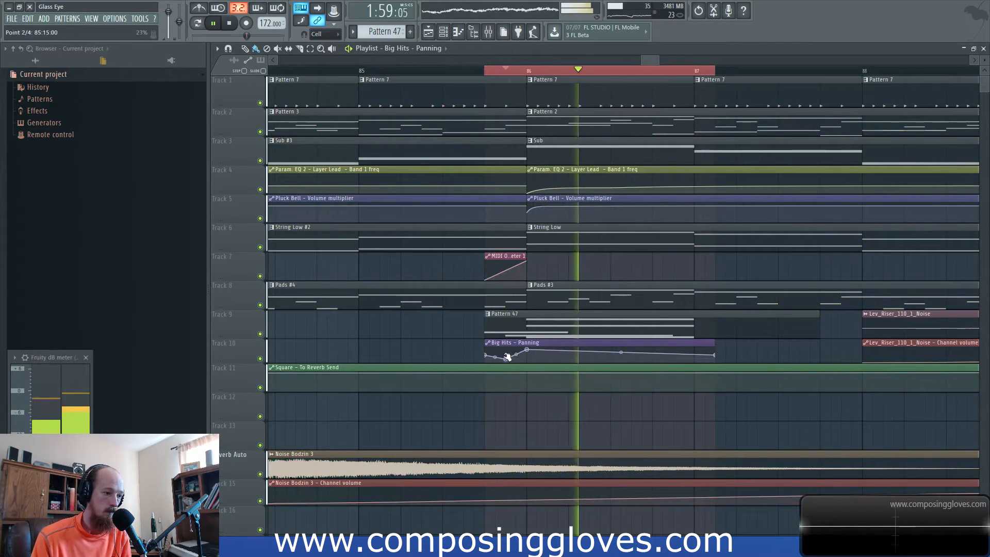
pyautogui.rightClick(516, 349)
pyautogui.moveTo(527, 350); pyautogui.dragTo(528, 353)
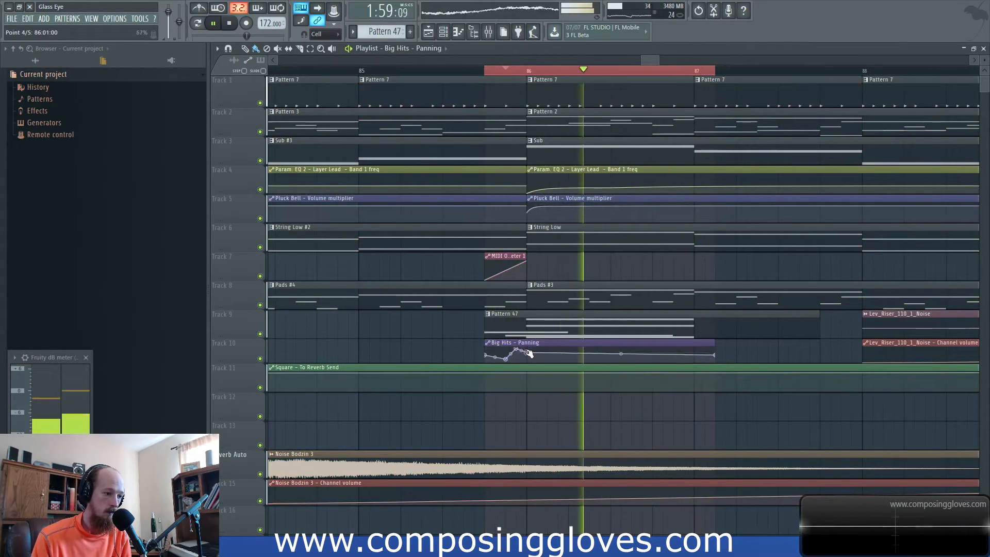
# Audition the panned hits from the loop start and clear the playlist loop range
pyautogui.click(492, 71)
pyautogui.press('space')
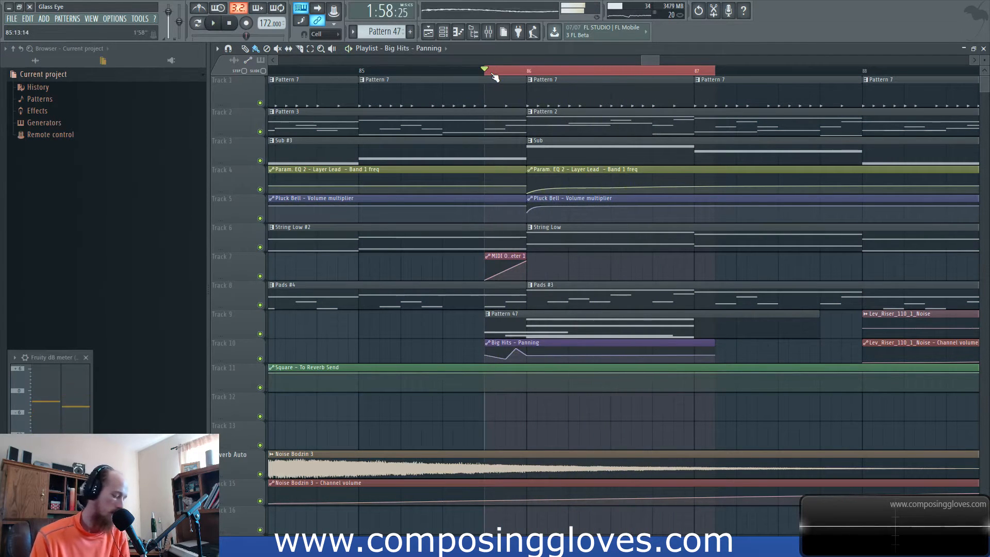
pyautogui.press('space')
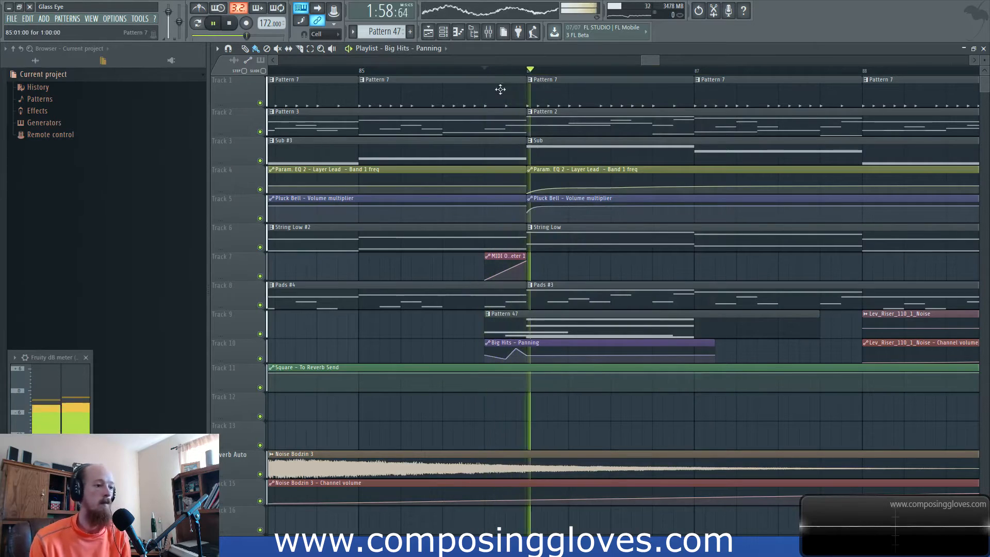
# Open the Lev_Riser_110_1_Noise clips, play from bar 88 and raise the riser's mixer track to about -5.7 dB
pyautogui.scroll(-3, 585, 150)
pyautogui.moveTo(644, 140); pyautogui.dragTo(579, 139)
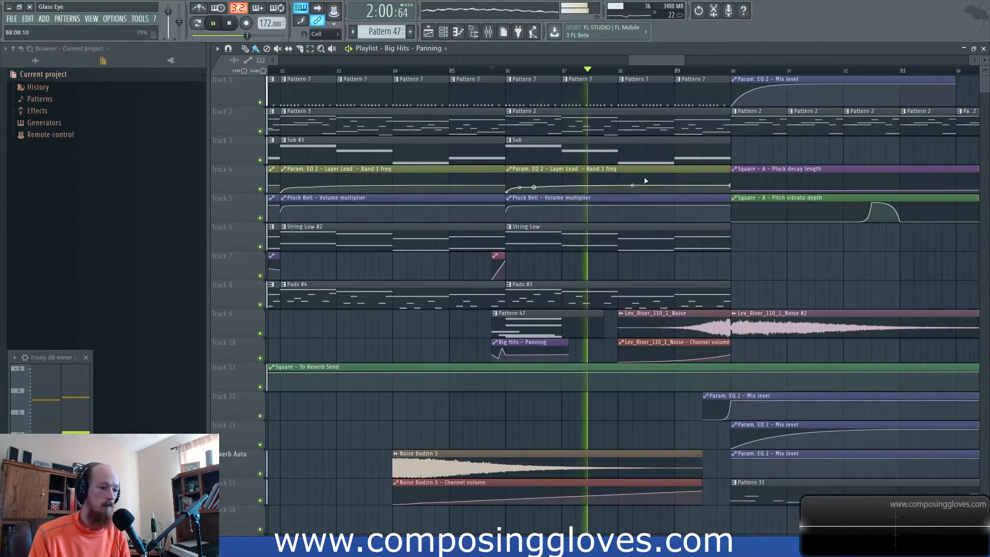
pyautogui.moveTo(679, 227); pyautogui.dragTo(629, 219)
pyautogui.doubleClick(653, 311)
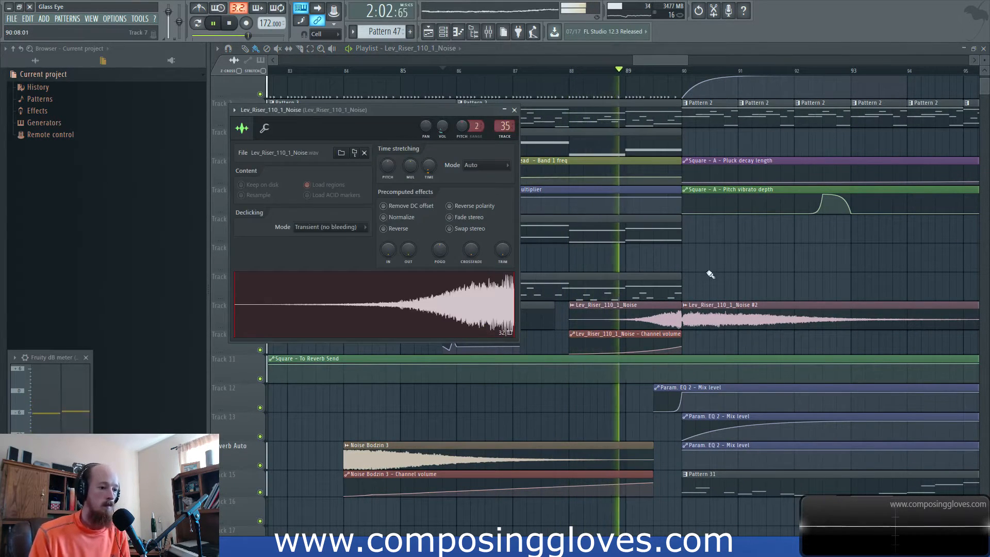
pyautogui.doubleClick(711, 311)
pyautogui.press('space')
pyautogui.press('space')
pyautogui.click(571, 71)
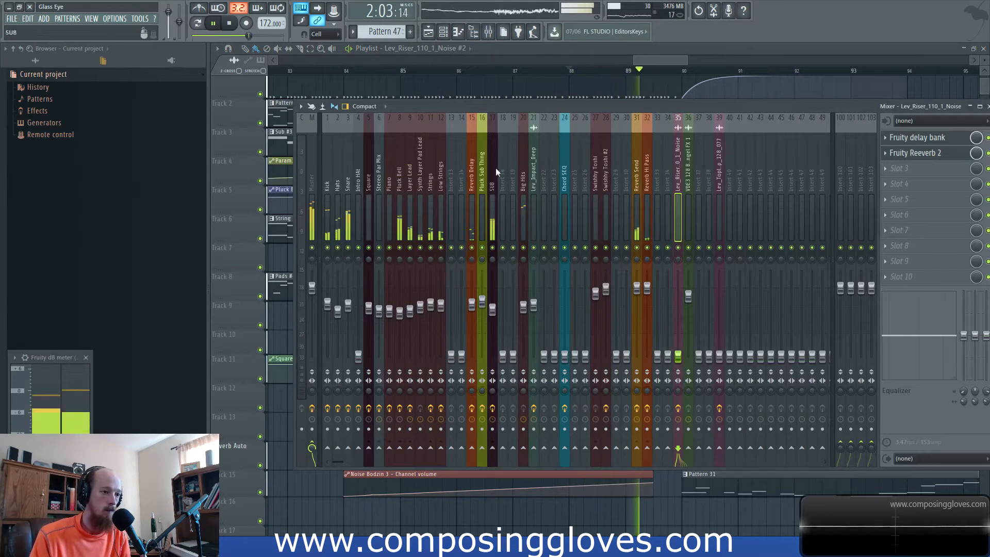
pyautogui.moveTo(678, 356); pyautogui.dragTo(678, 328)
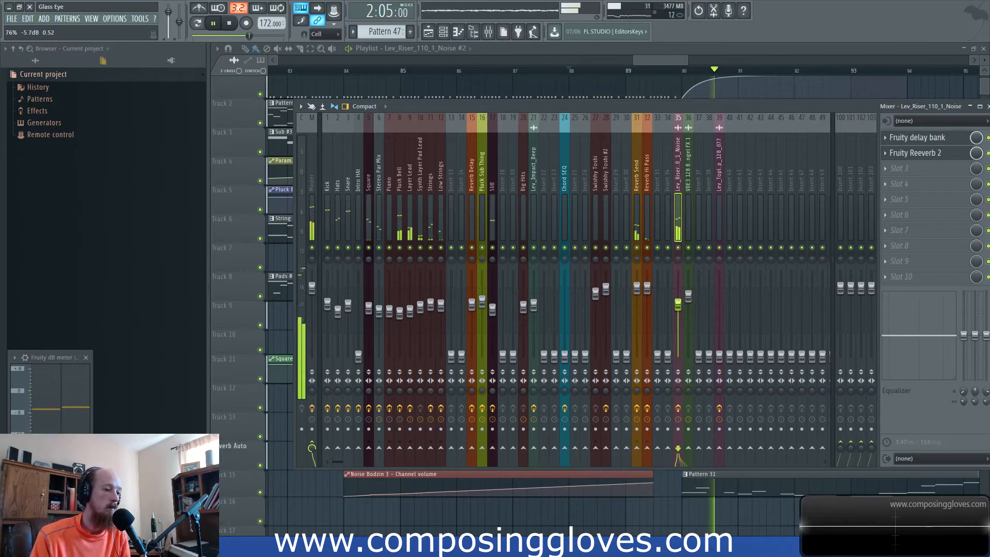
pyautogui.moveTo(646, 59)
pyautogui.mouseDown()
pyautogui.moveTo(665, 60)
pyautogui.moveTo(654, 62)
pyautogui.mouseUp()
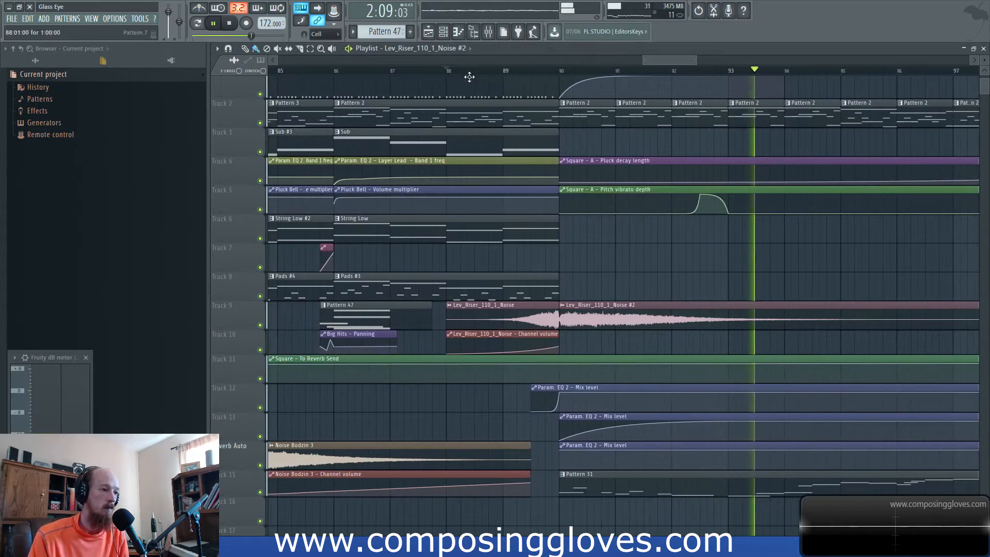
# Add Fruity Stereo Shaper to slot 5 of the Lev_Riser_110_1_Noise mixer track with the Stereoize 2 preset and audition it
pyautogui.click(488, 33)
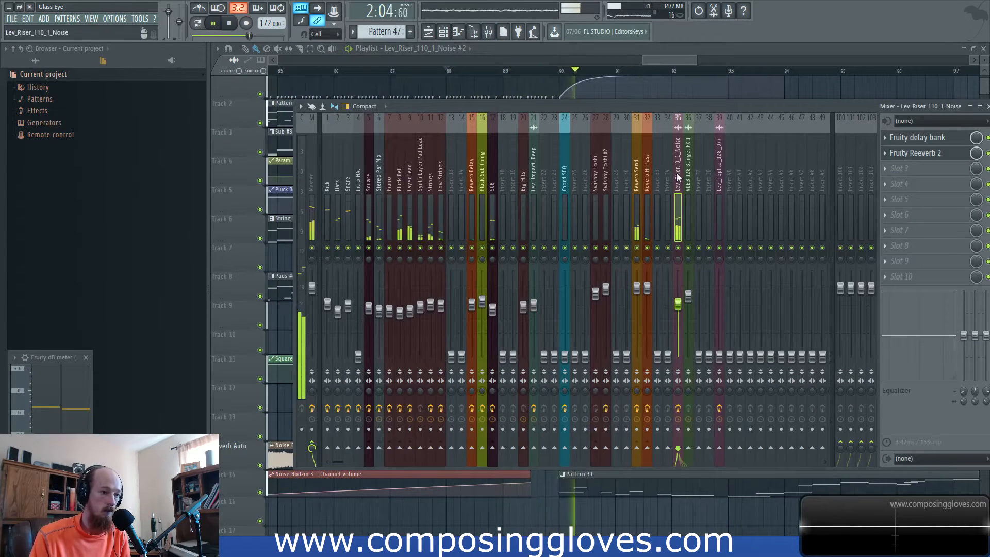
pyautogui.click(891, 199)
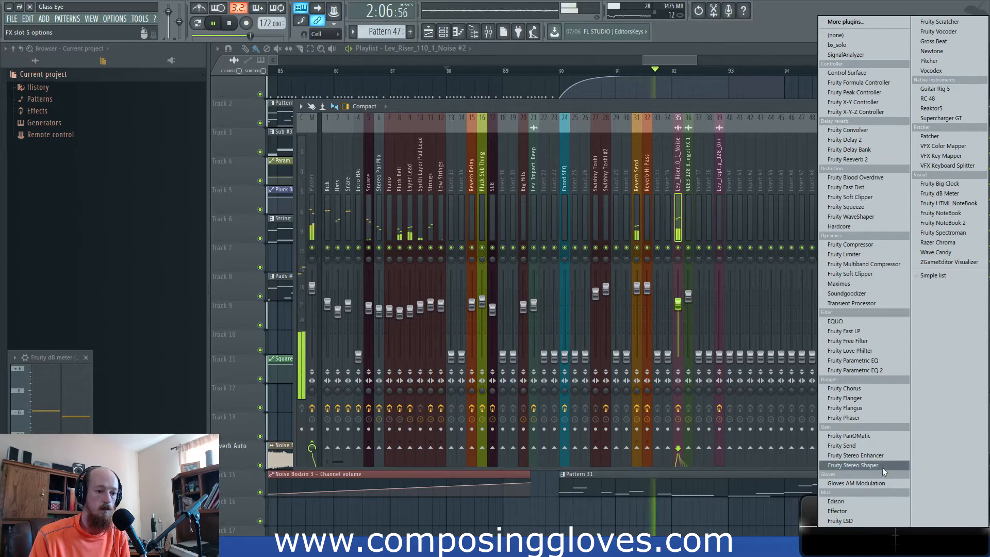
pyautogui.click(883, 466)
pyautogui.press('space')
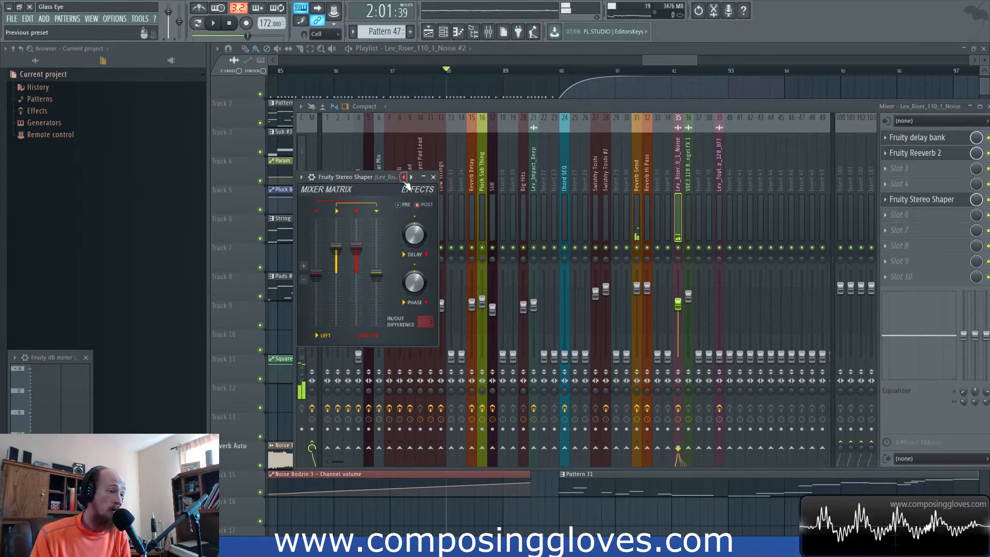
pyautogui.rightClick(403, 176)
pyautogui.moveTo(438, 188)
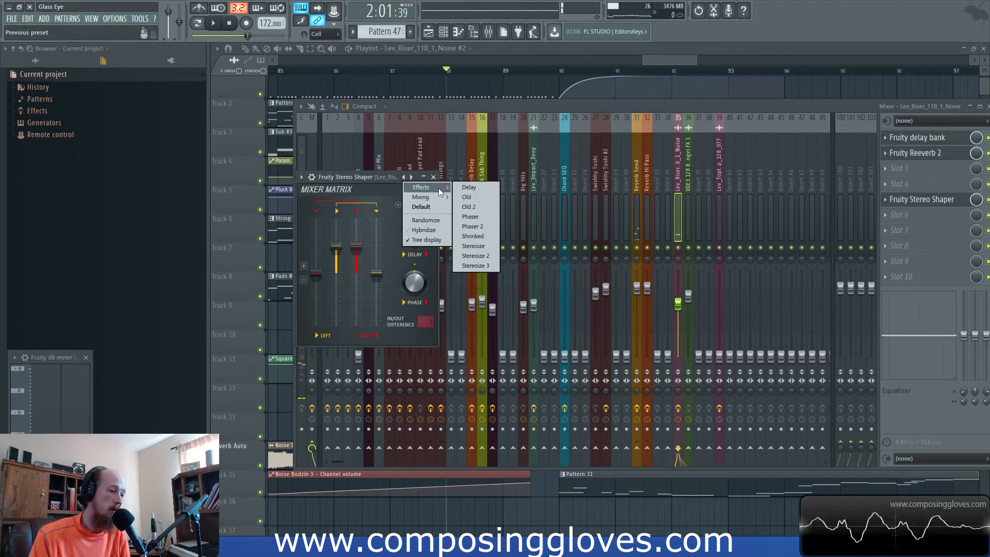
pyautogui.click(483, 256)
pyautogui.press('space')
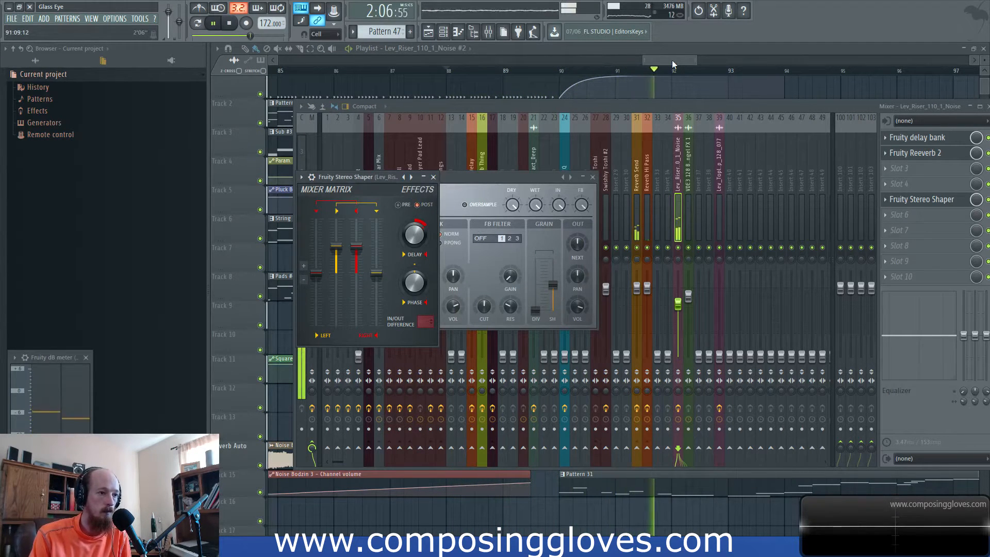
# Stop playback and set a playlist loop range from bar 88 to bar 93 around the noise riser
pyautogui.moveTo(672, 59); pyautogui.dragTo(677, 57)
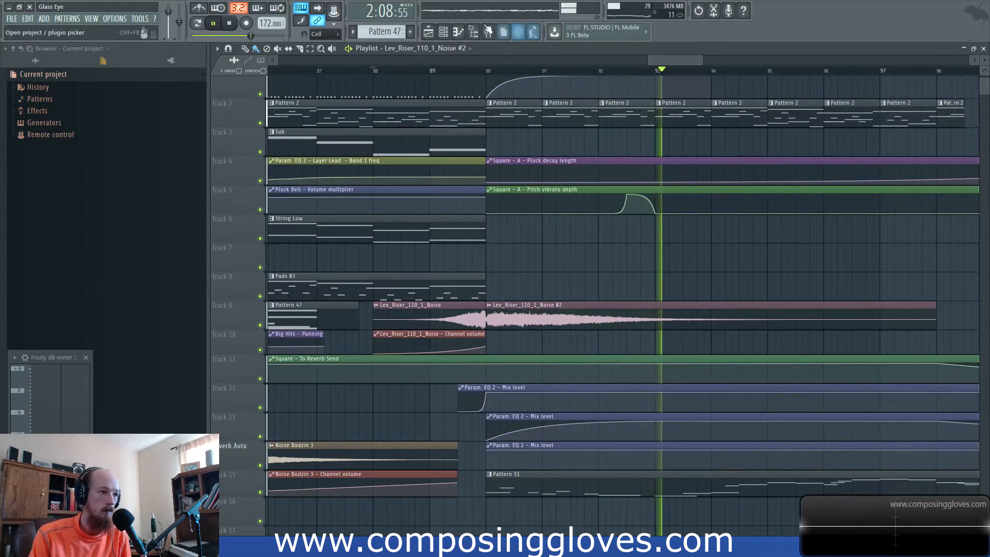
pyautogui.click(488, 32)
pyautogui.press('space')
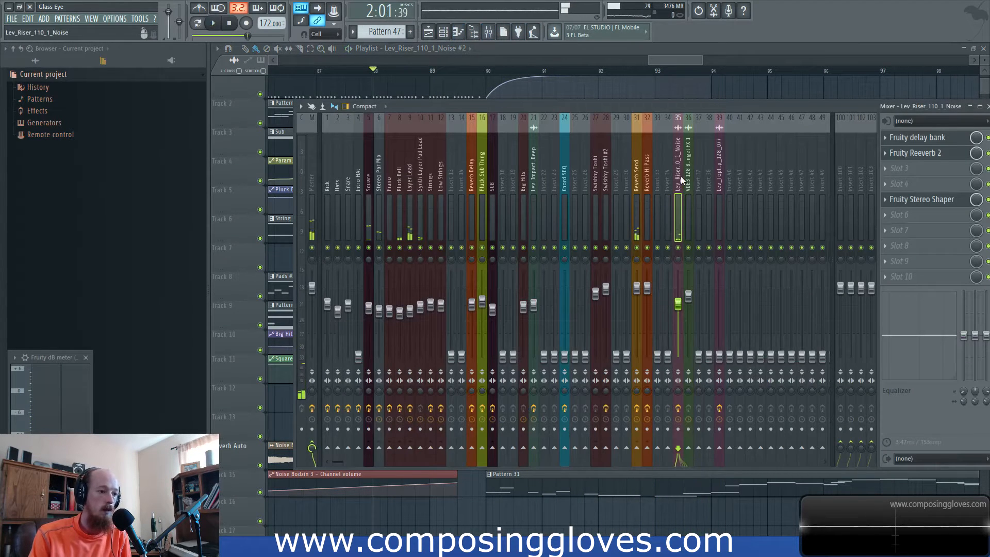
pyautogui.click(673, 60)
pyautogui.moveTo(673, 60); pyautogui.dragTo(663, 60)
pyautogui.moveTo(505, 72); pyautogui.dragTo(765, 93)
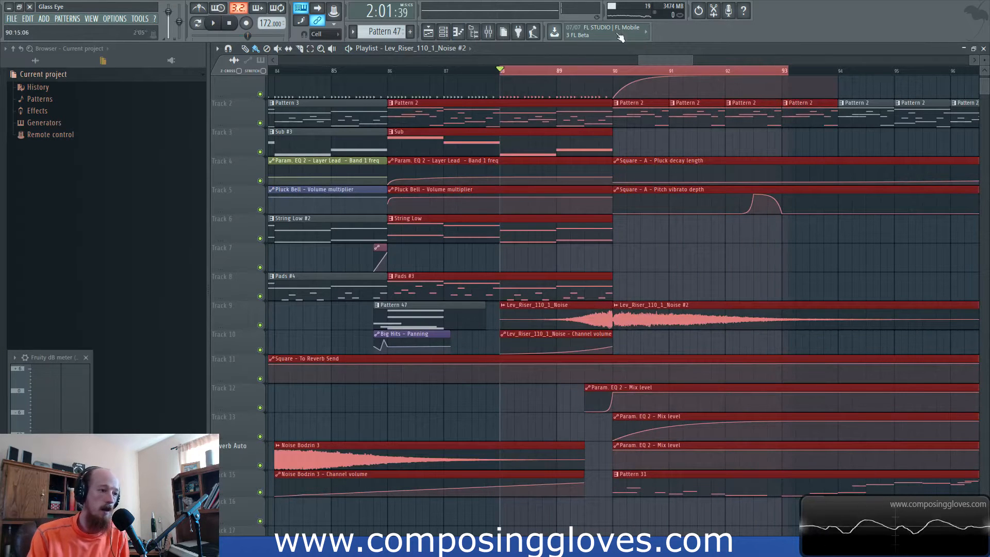
# Audition Stereoize 2 on the riser's Stereo Shaper over the loop, then switch the preset to Stereoize 3
pyautogui.click(489, 34)
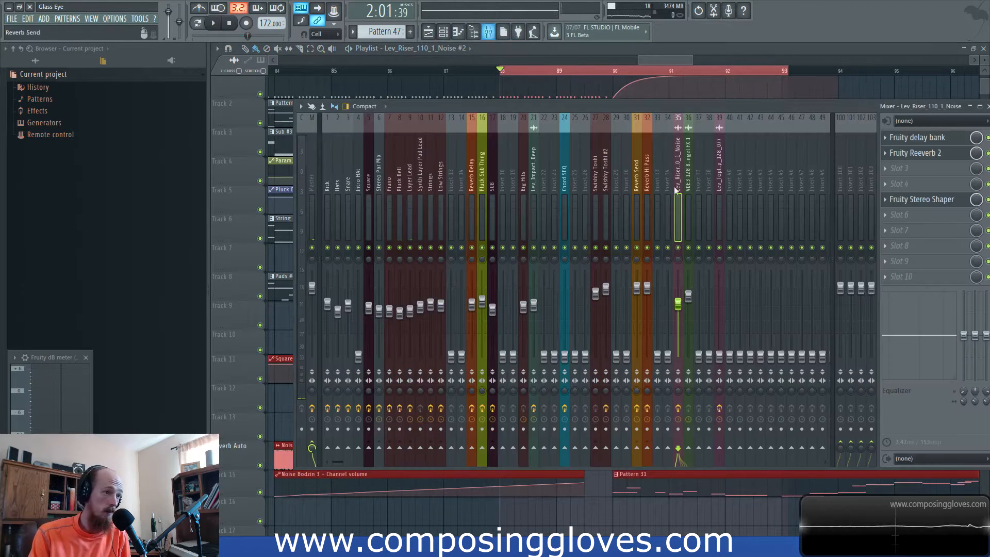
pyautogui.click(942, 204)
pyautogui.rightClick(410, 180)
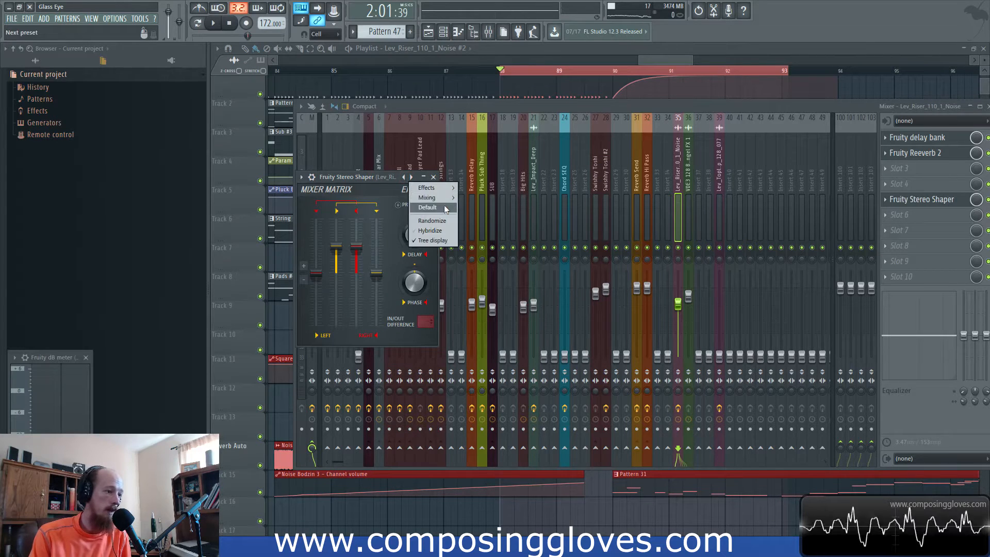
pyautogui.moveTo(442, 188)
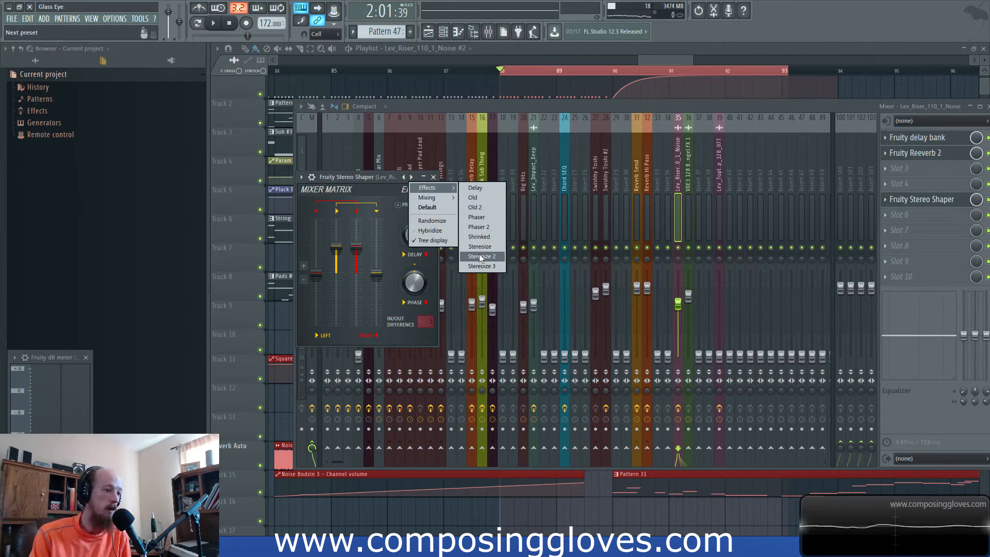
pyautogui.click(483, 257)
pyautogui.press('space')
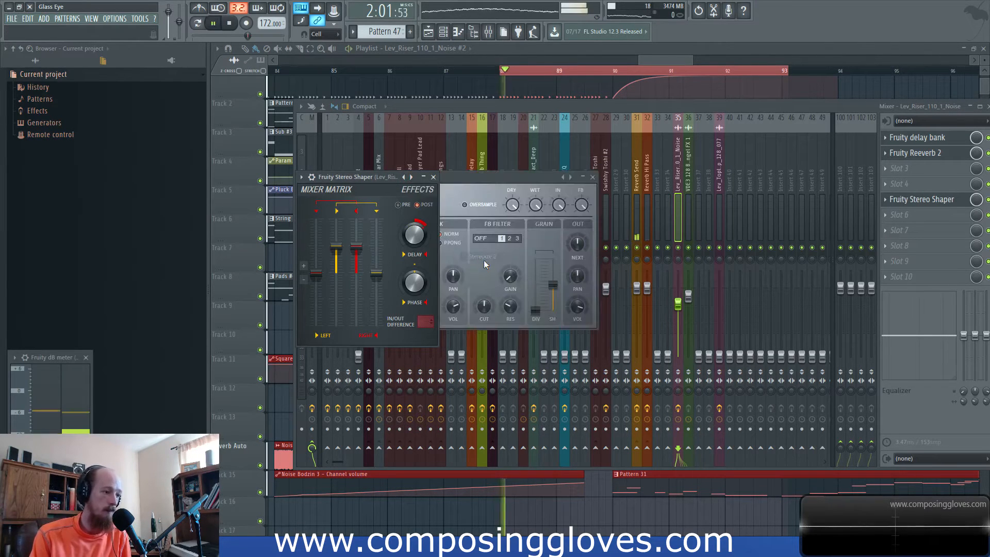
pyautogui.rightClick(406, 179)
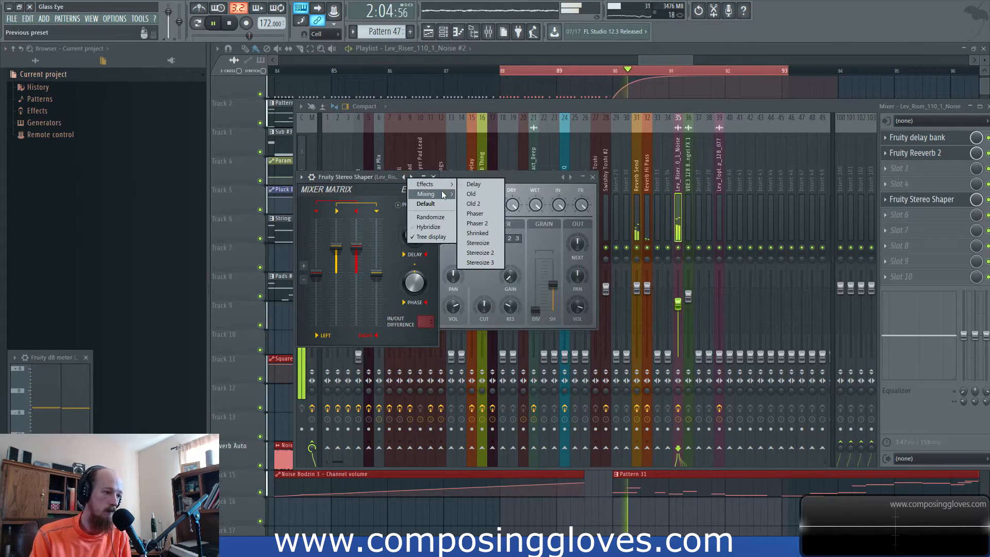
pyautogui.moveTo(436, 184)
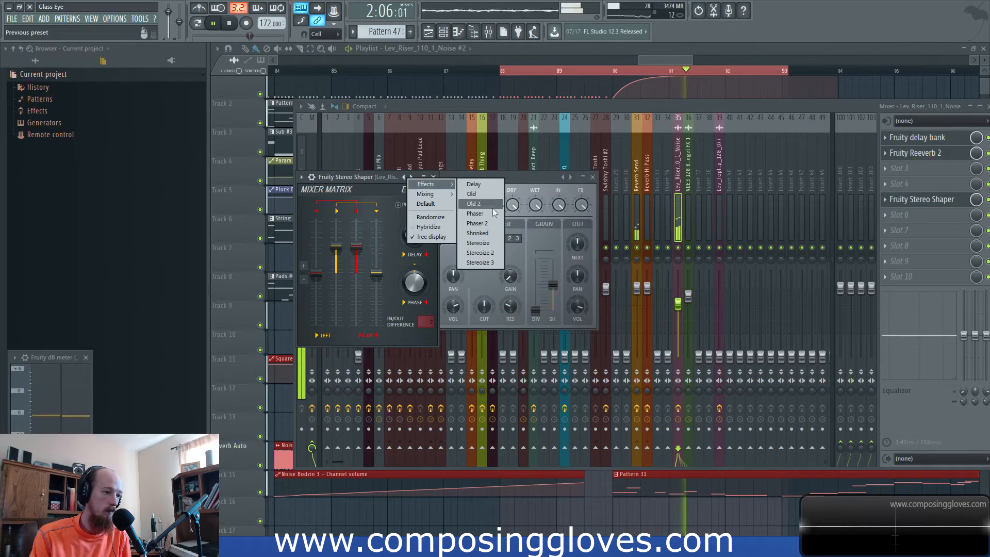
pyautogui.click(487, 259)
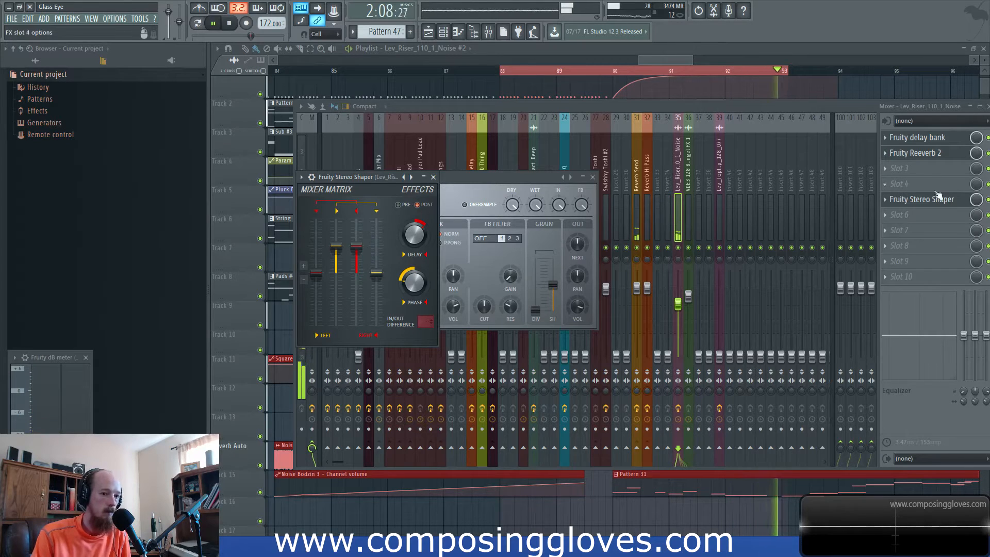
# Create a Stereo Shaper mix level automation clip over the loop, rising from zero at bar 88 to full level at bar 90
pyautogui.rightClick(977, 201)
pyautogui.click(952, 267)
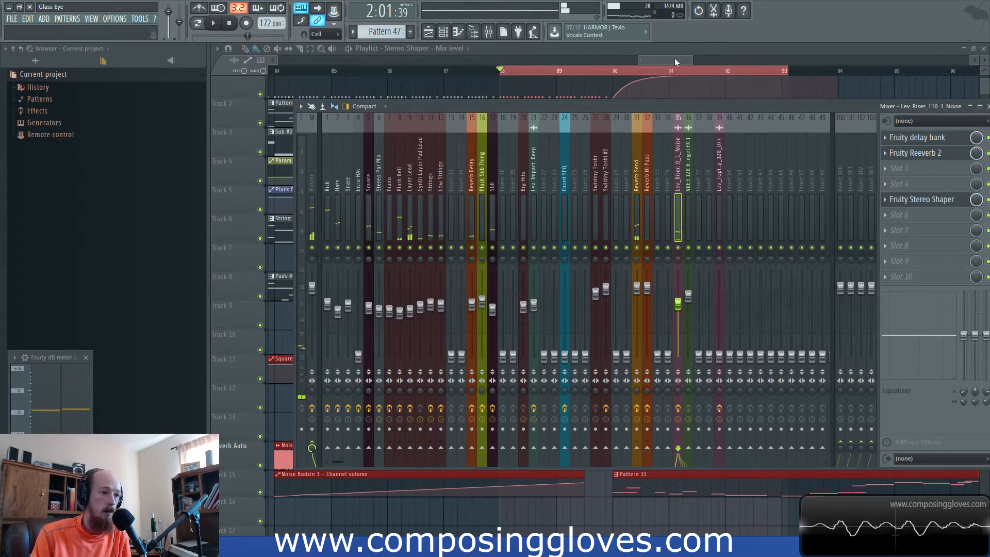
pyautogui.moveTo(502, 252); pyautogui.dragTo(502, 300)
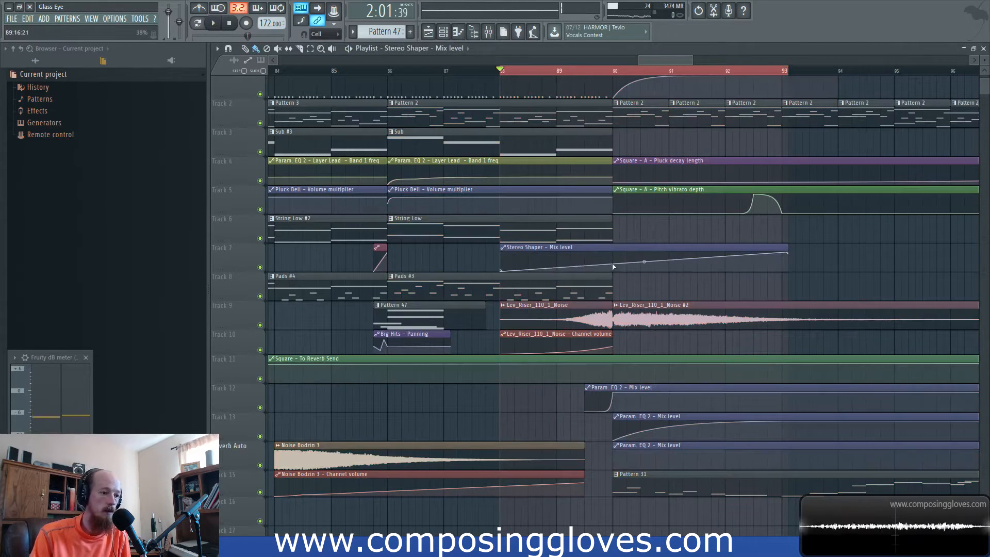
pyautogui.moveTo(614, 267); pyautogui.dragTo(612, 252)
pyautogui.press('space')
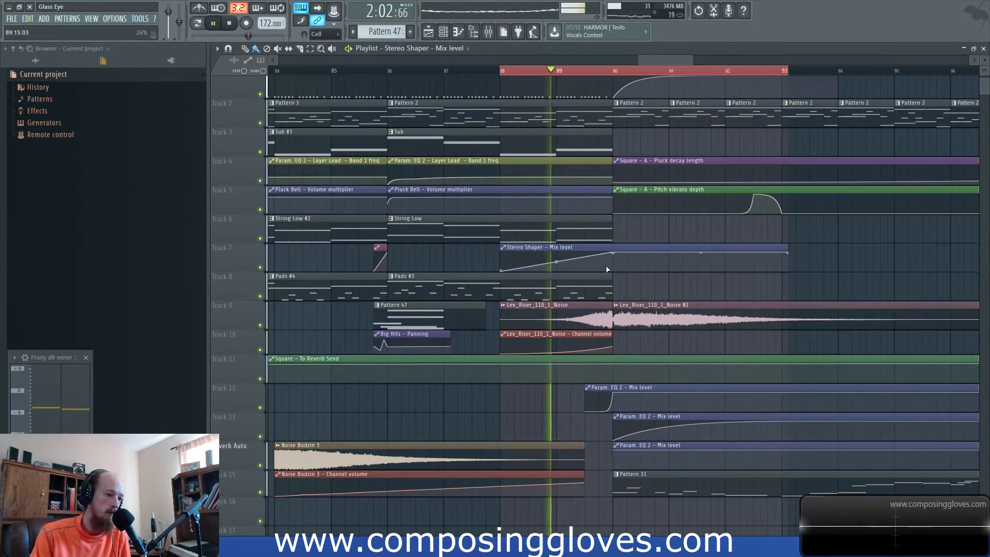
# Add a low point midway through bar 89 of the mix level automation, curve the rise into bar 90, and clear the loop range
pyautogui.click(587, 268)
pyautogui.press('space')
pyautogui.press('space')
pyautogui.scroll(-1, 630, 227)
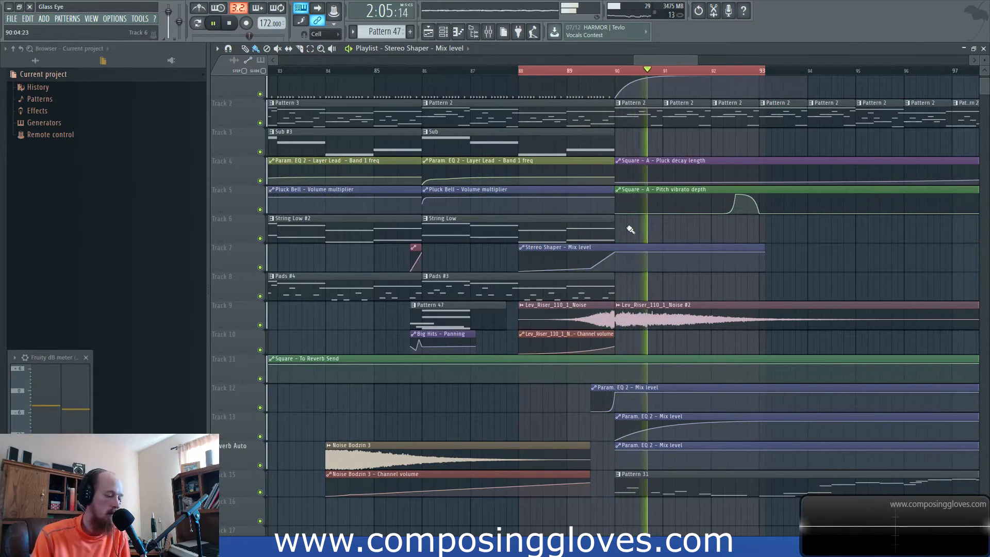
pyautogui.moveTo(603, 259); pyautogui.dragTo(605, 262)
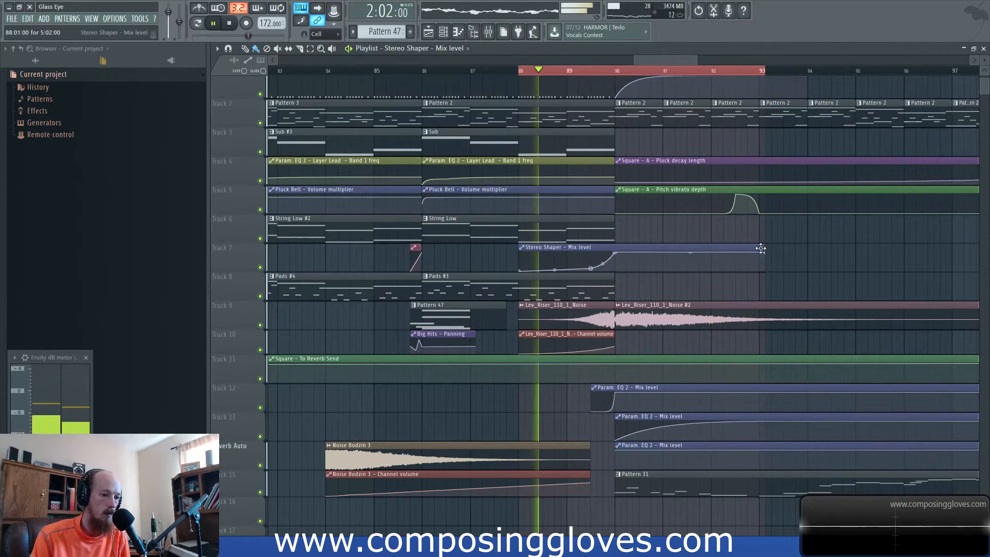
pyautogui.hotkey('ctrl', 'd')
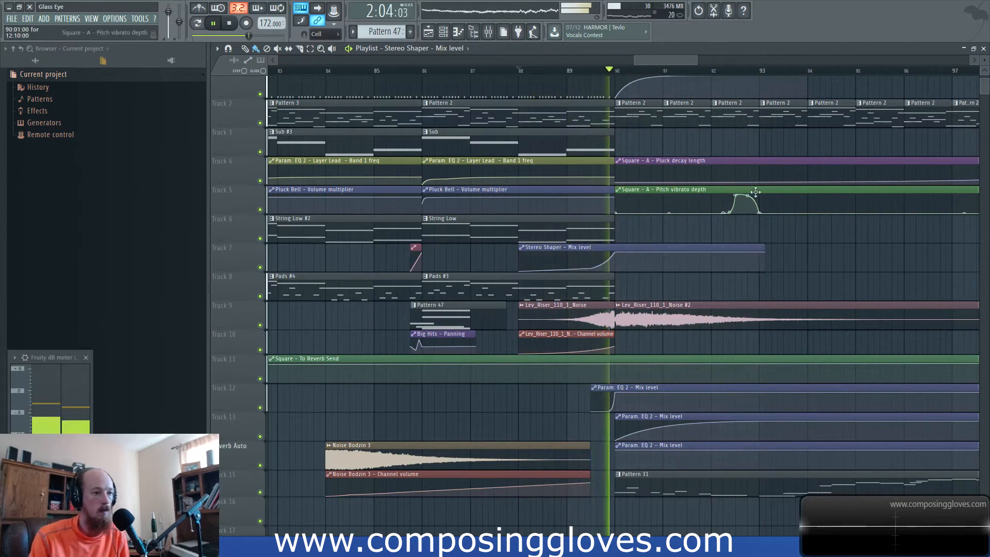
# Open the slot 5 Parametric EQ 2 on the Square mixer track and pull down its high-shelf band 7 during playback
pyautogui.moveTo(752, 187); pyautogui.dragTo(637, 230)
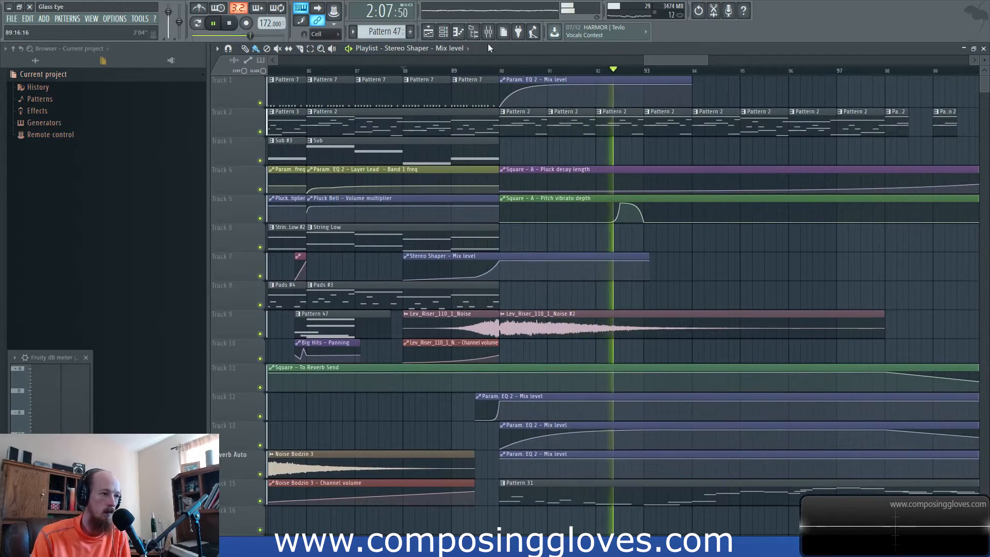
pyautogui.click(487, 32)
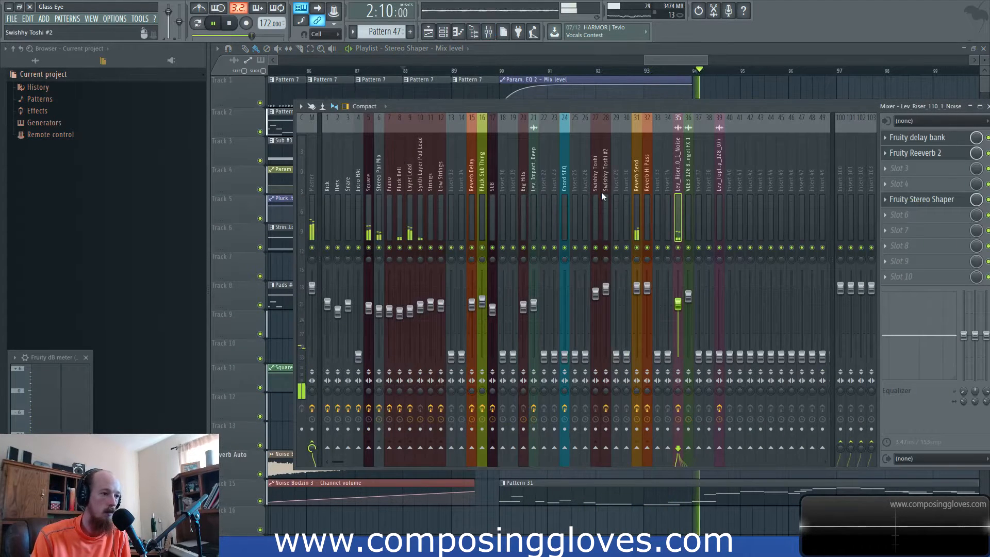
pyautogui.click(369, 187)
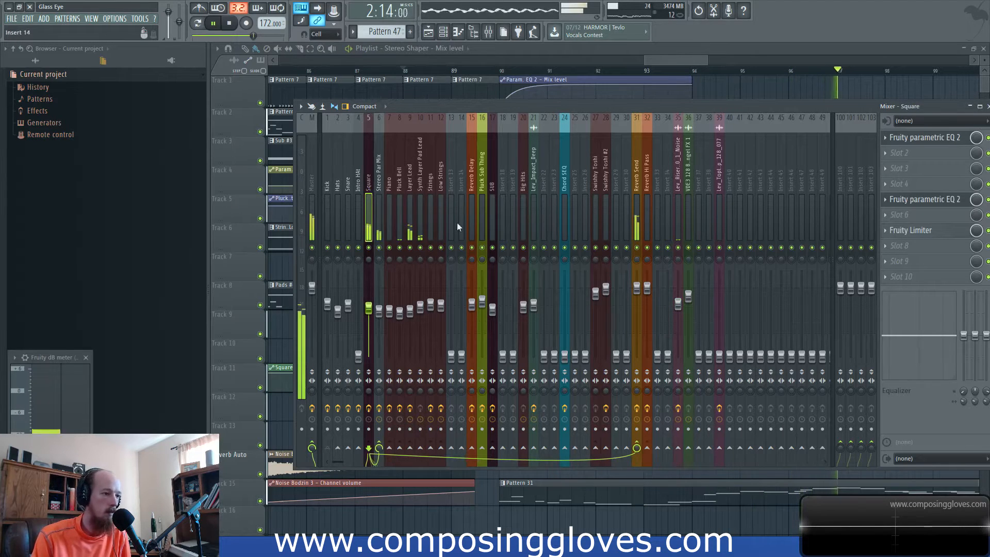
pyautogui.press('space')
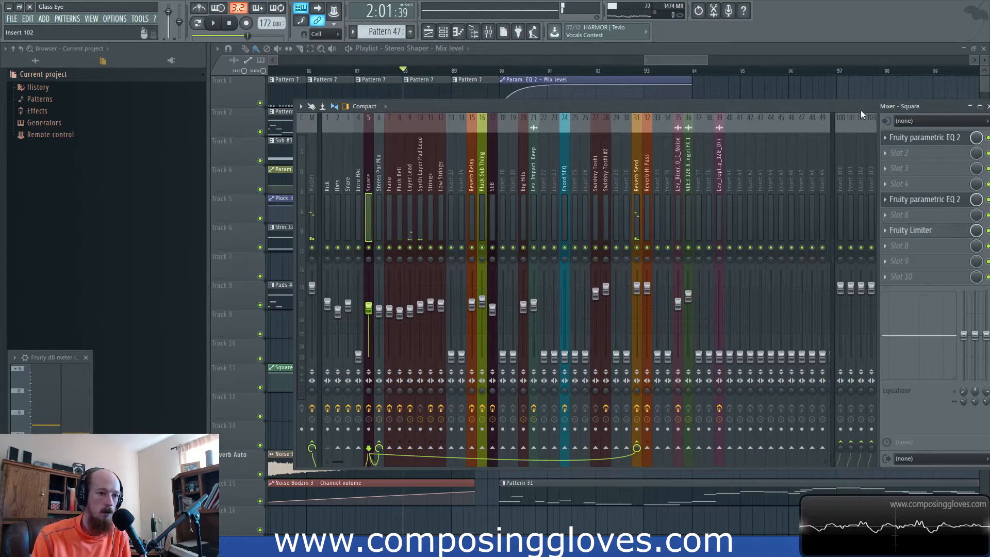
pyautogui.moveTo(861, 110); pyautogui.dragTo(820, 113)
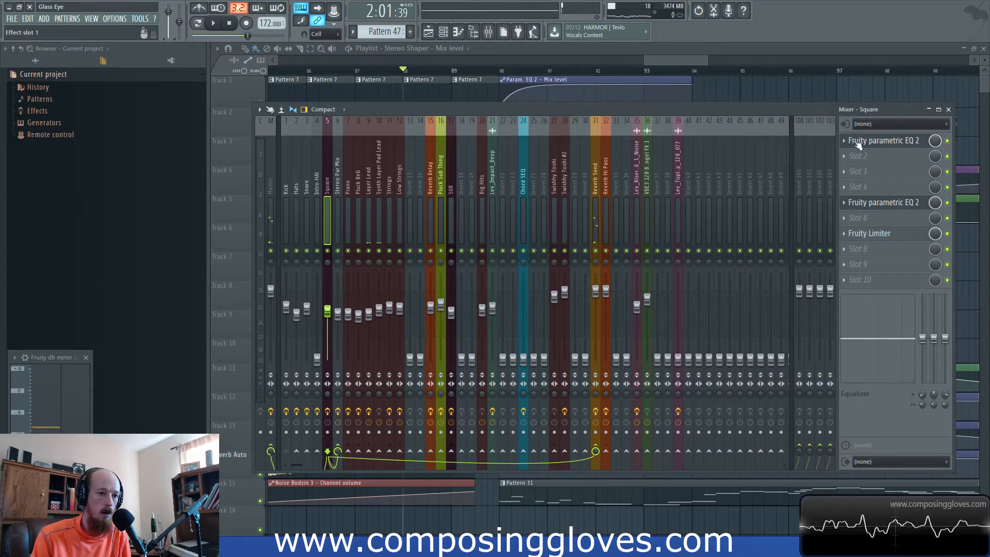
pyautogui.press('space')
pyautogui.click(879, 206)
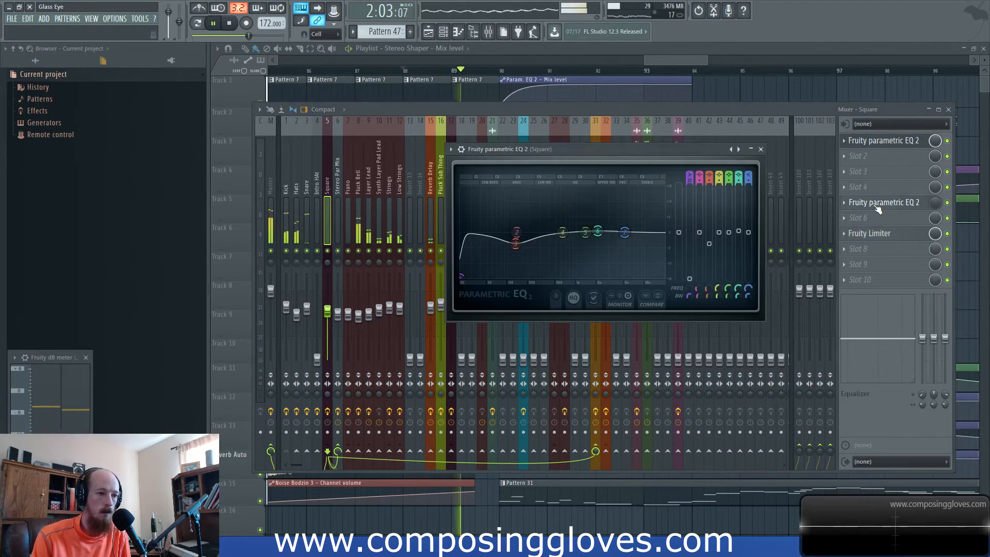
pyautogui.click(878, 209)
pyautogui.moveTo(397, 251); pyautogui.dragTo(423, 260)
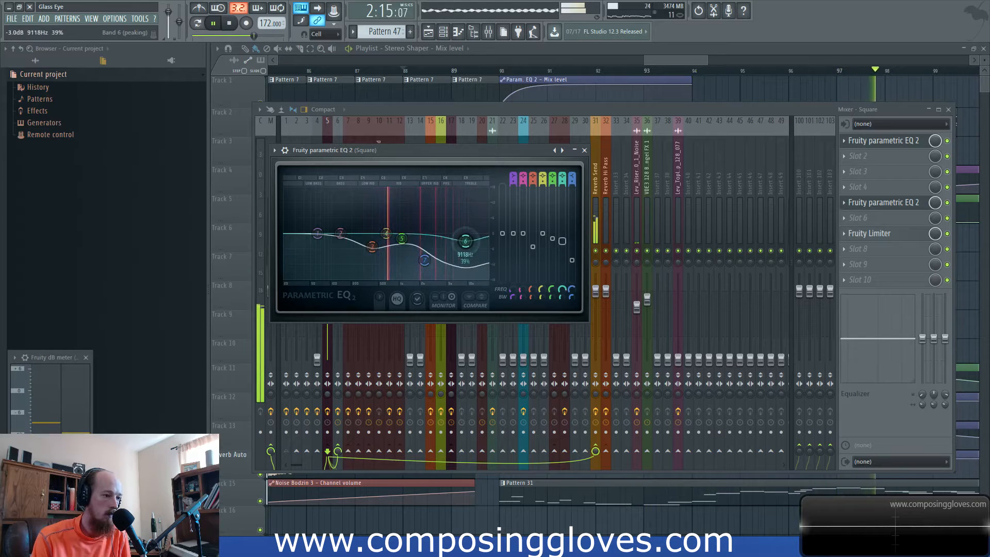
# Soften the band 3 cut and nudge band 5 in the Square track's slot 5 EQ, and replay the section
pyautogui.press('space')
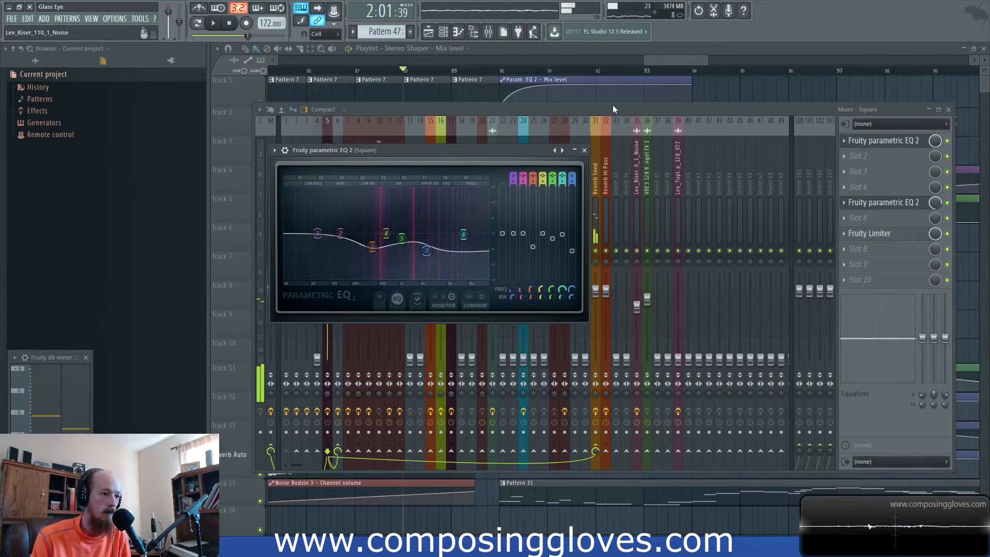
pyautogui.click(595, 107)
pyautogui.click(880, 202)
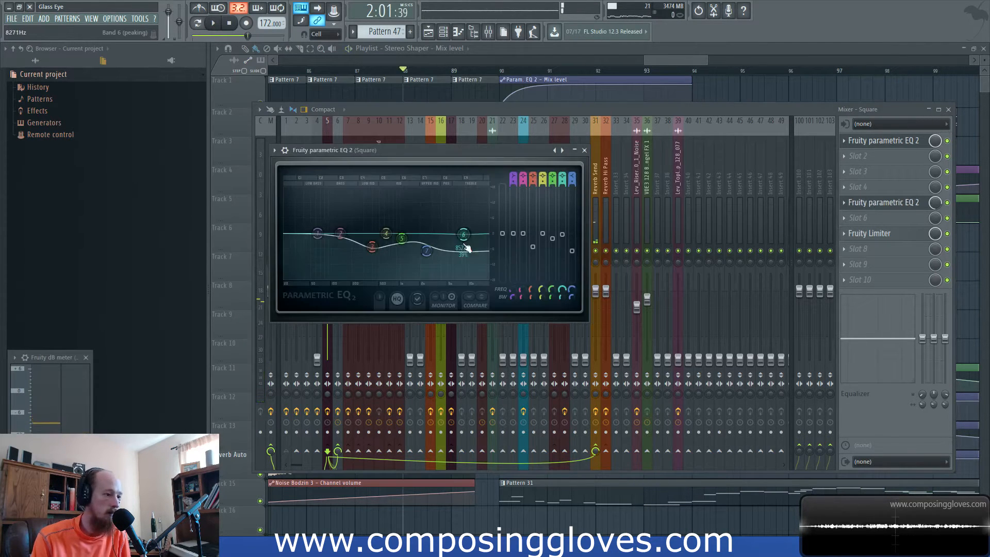
pyautogui.moveTo(401, 238)
pyautogui.mouseDown()
pyautogui.moveTo(410, 253)
pyautogui.moveTo(393, 238)
pyautogui.moveTo(404, 237)
pyautogui.mouseUp()
pyautogui.press('space')
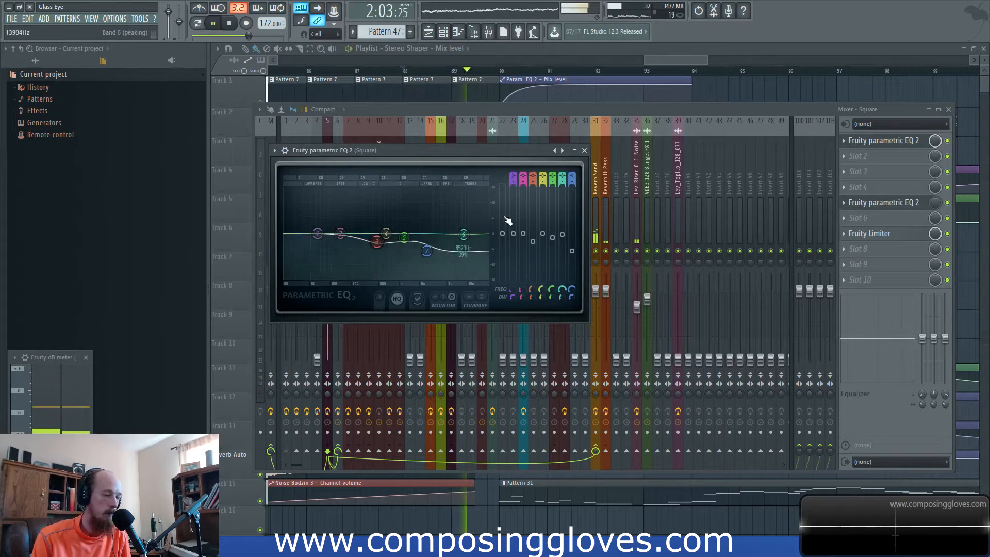
pyautogui.click(593, 108)
# Deepen the high-shelf band 7 cut in the Reverb Send track's Parametric EQ 2 and add a band 6 dip around 813 Hz
pyautogui.click(596, 206)
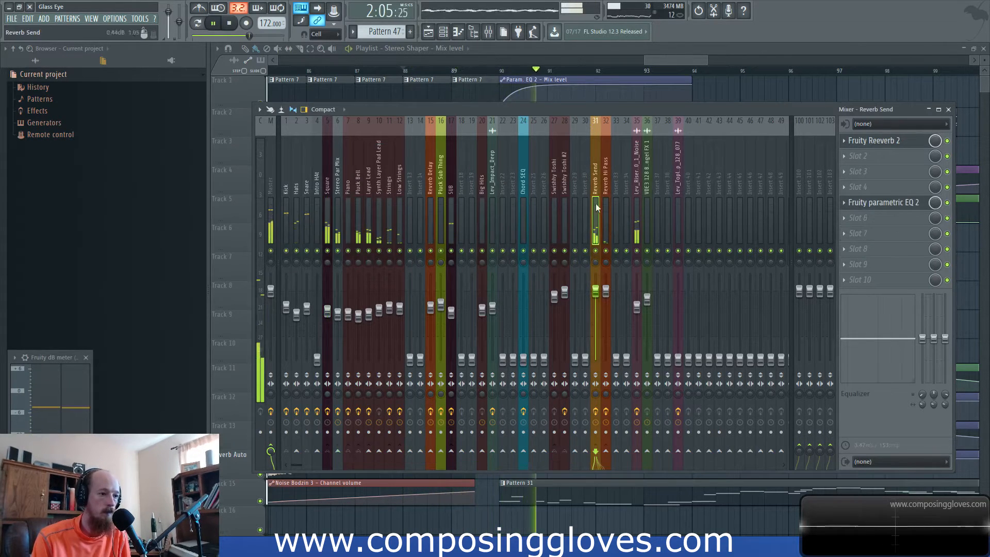
pyautogui.click(902, 206)
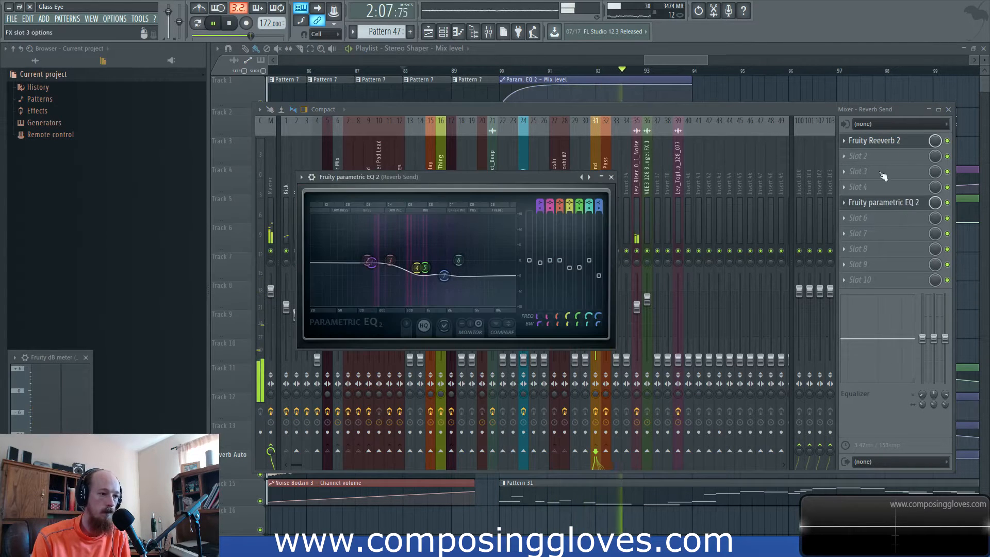
pyautogui.moveTo(444, 276); pyautogui.dragTo(440, 290)
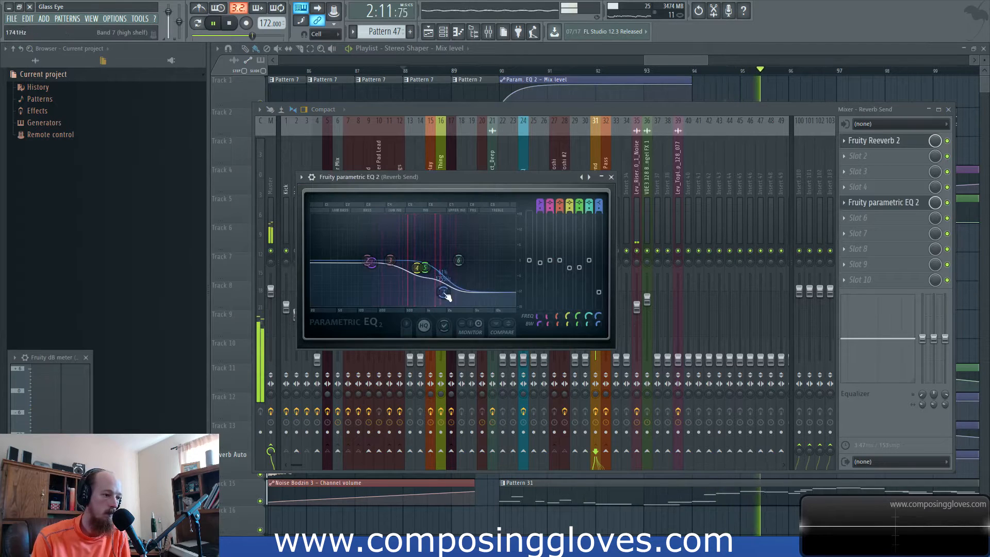
pyautogui.moveTo(460, 266); pyautogui.dragTo(422, 278)
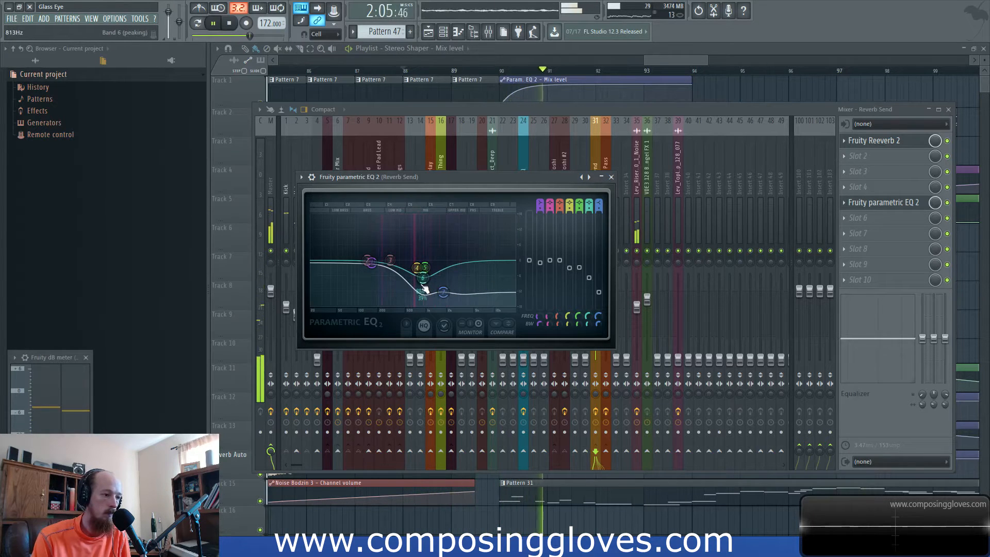
# Shift band 3 up in frequency with a slight cut in the Reverb Send EQ, raise band 5, and adjust bands 4, 6 and 7
pyautogui.moveTo(396, 270); pyautogui.dragTo(400, 276)
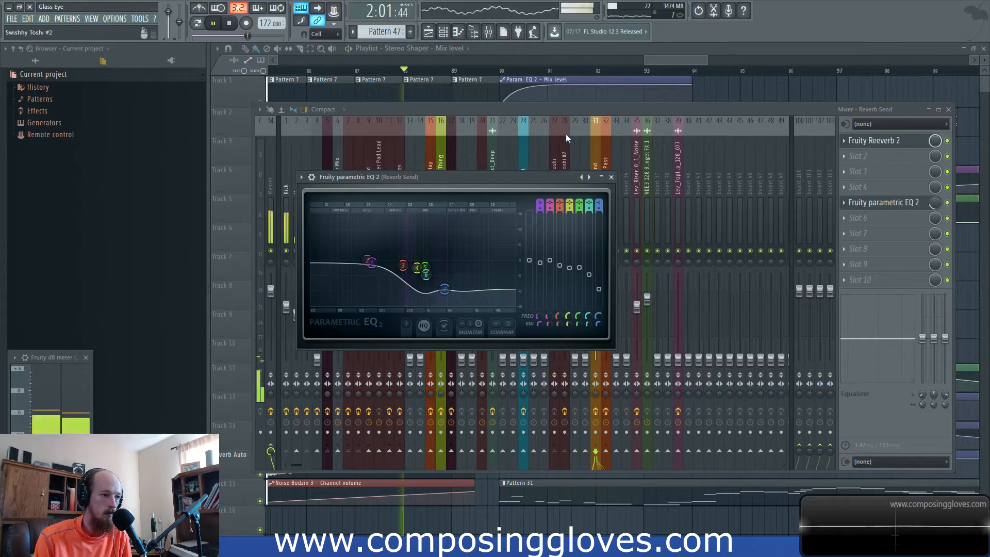
pyautogui.click(604, 108)
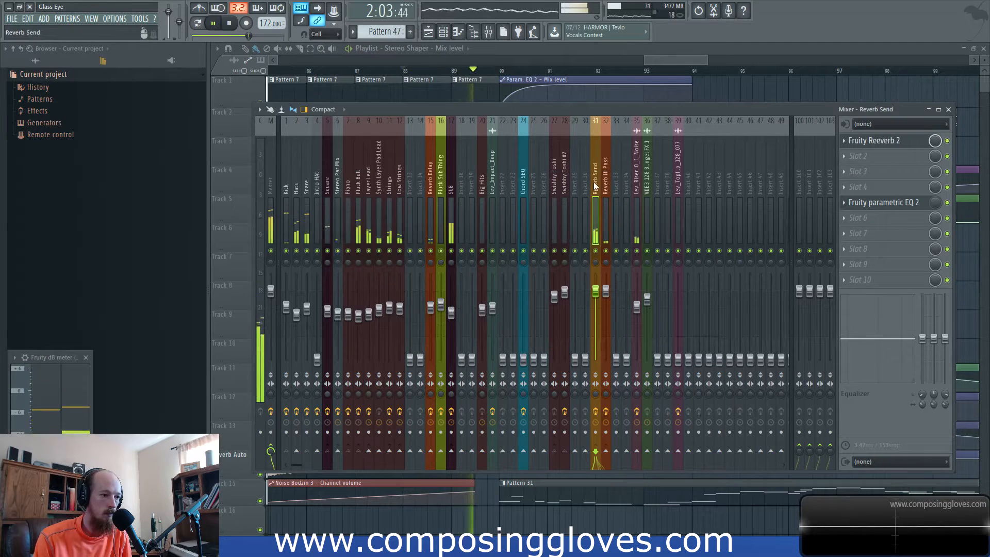
pyautogui.click(881, 208)
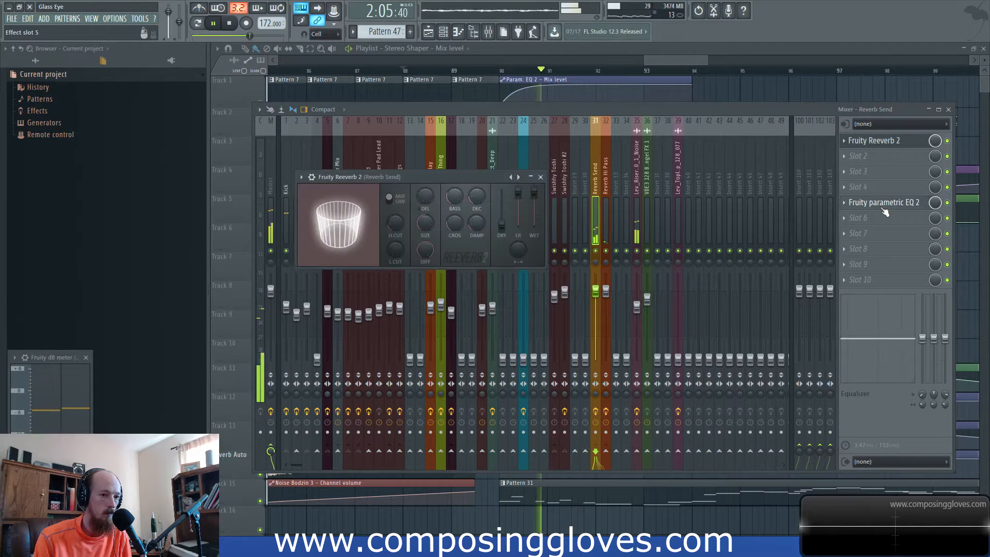
pyautogui.moveTo(426, 274)
pyautogui.mouseDown()
pyautogui.moveTo(423, 283)
pyautogui.moveTo(414, 271)
pyautogui.mouseUp()
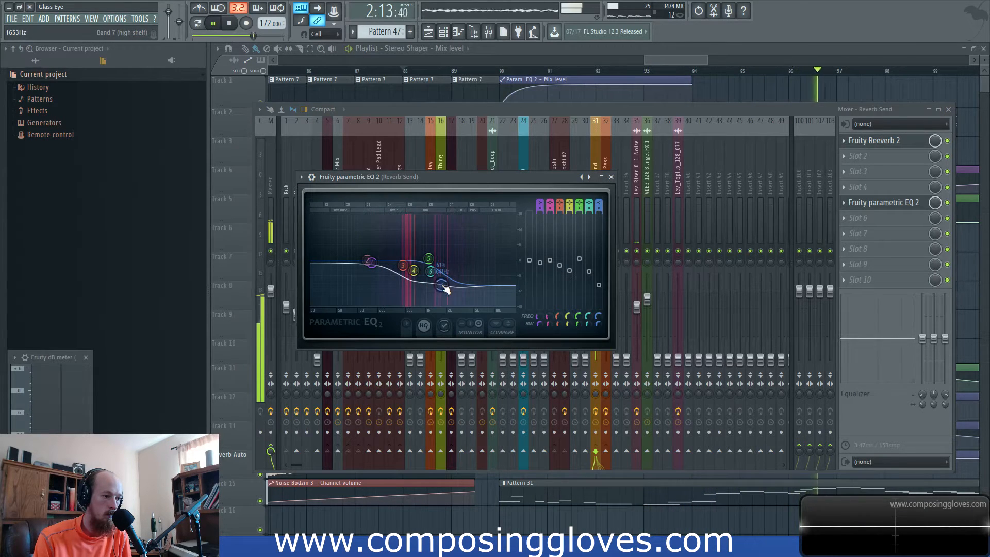
pyautogui.moveTo(414, 270); pyautogui.dragTo(416, 275)
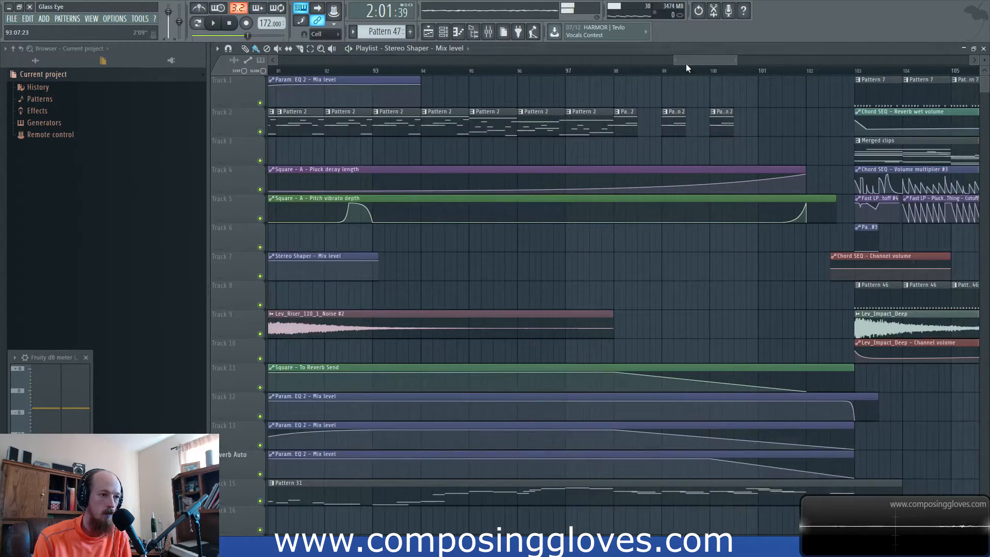
# Replay the section from bar 90, and in the Reverb Send EQ deepen the band 4 cut around 813 Hz and raise the band 7 shelf
pyautogui.moveTo(685, 61); pyautogui.dragTo(691, 61)
pyautogui.hscroll(-5, 451, 105)
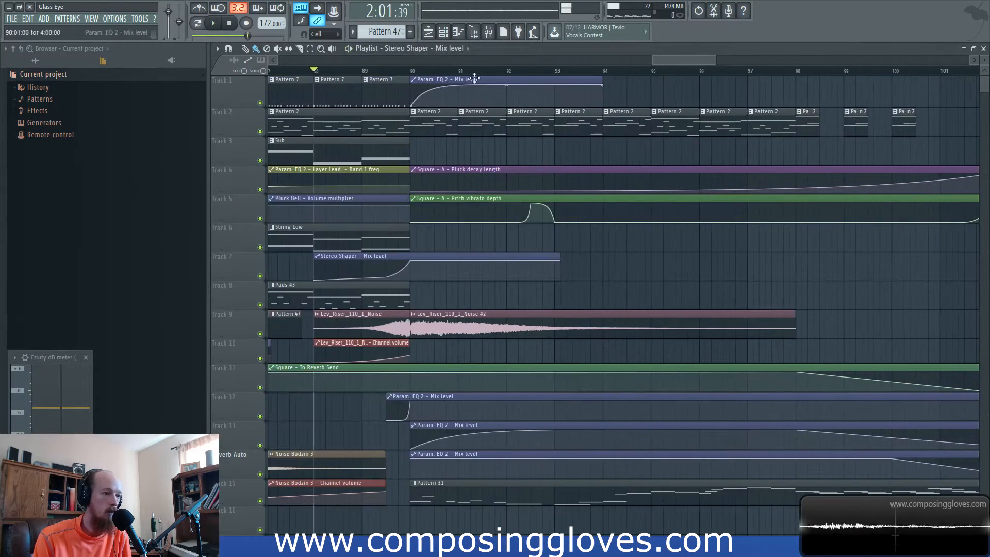
pyautogui.click(417, 71)
pyautogui.press('space')
pyautogui.click(548, 70)
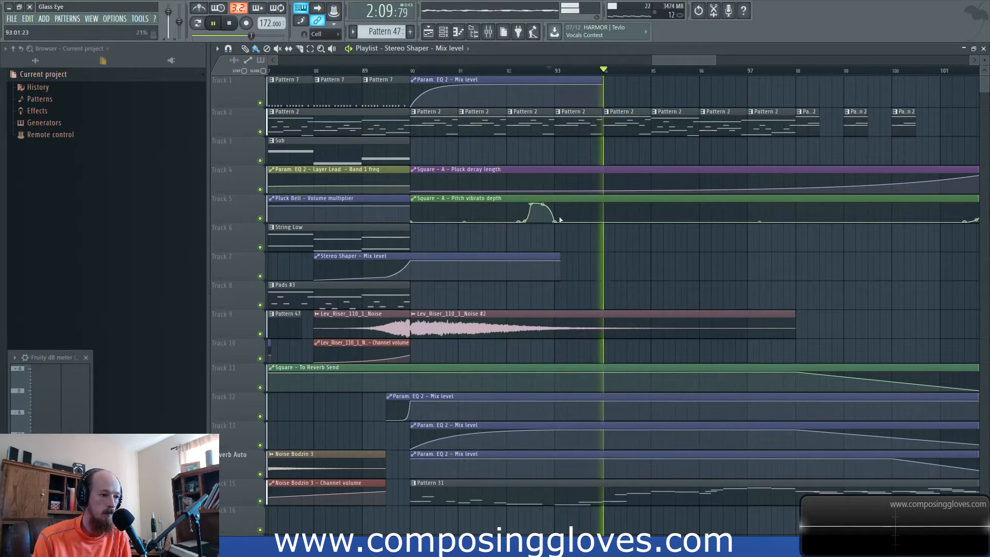
pyautogui.press('F9')
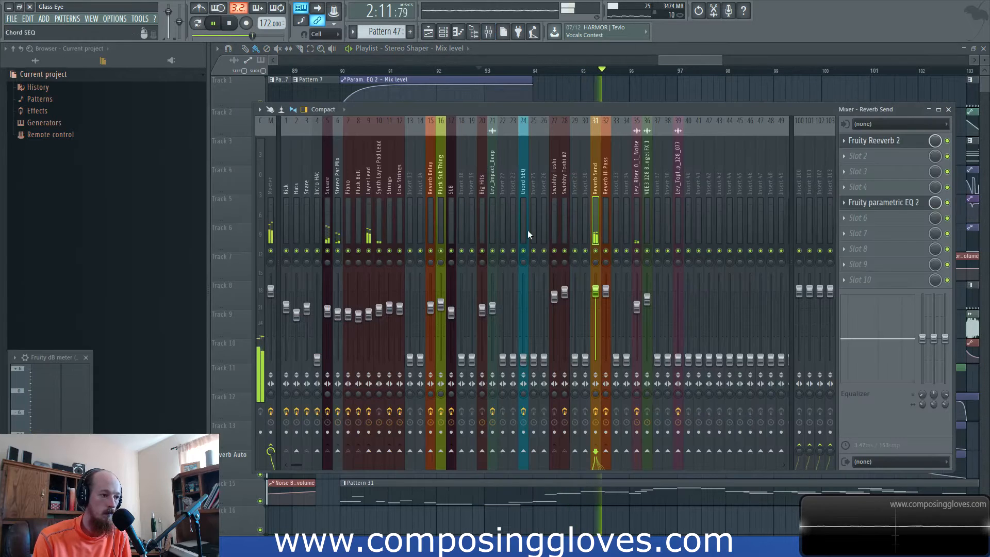
pyautogui.click(914, 206)
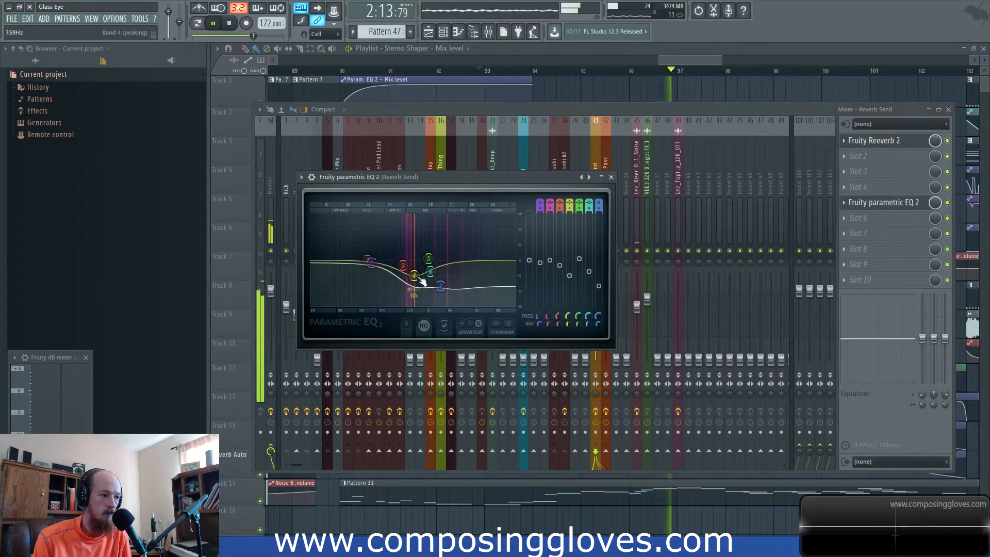
pyautogui.moveTo(416, 283); pyautogui.dragTo(437, 273)
pyautogui.press('space')
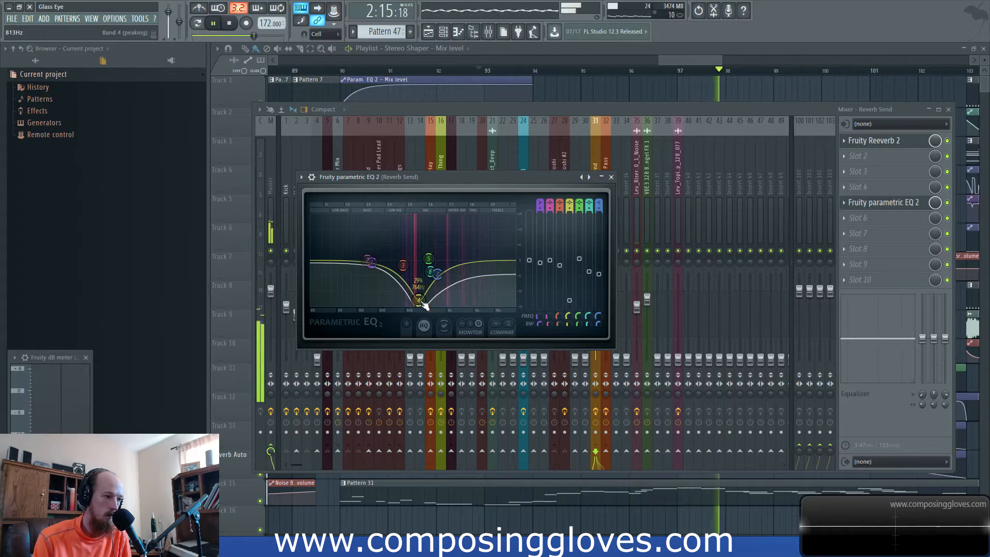
pyautogui.moveTo(423, 305); pyautogui.dragTo(422, 292)
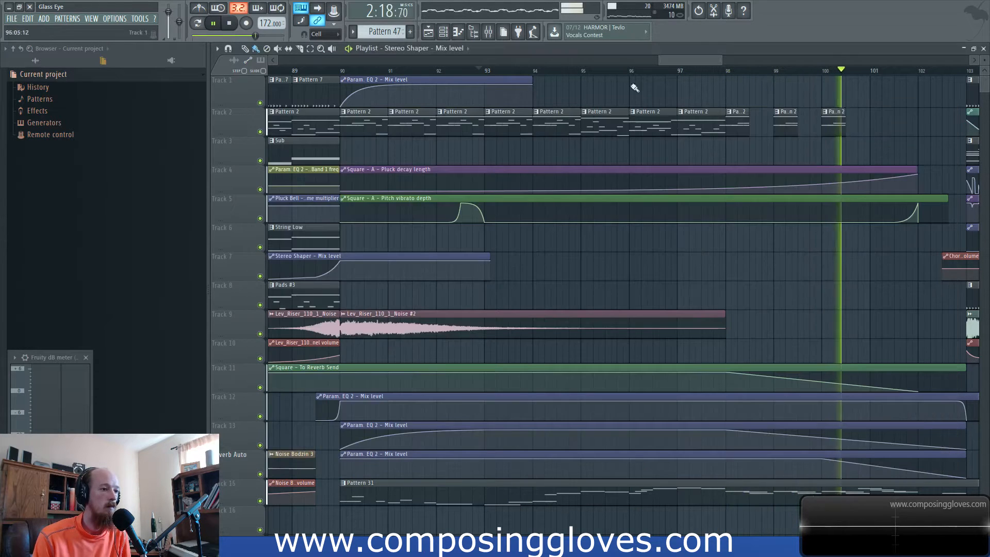
# Extend the Track 1 EQ mix level clip to about bar 100 as a unique clip and fade its automation out near the end
pyautogui.click(688, 48)
pyautogui.scroll(-4, 606, 166)
pyautogui.press('space')
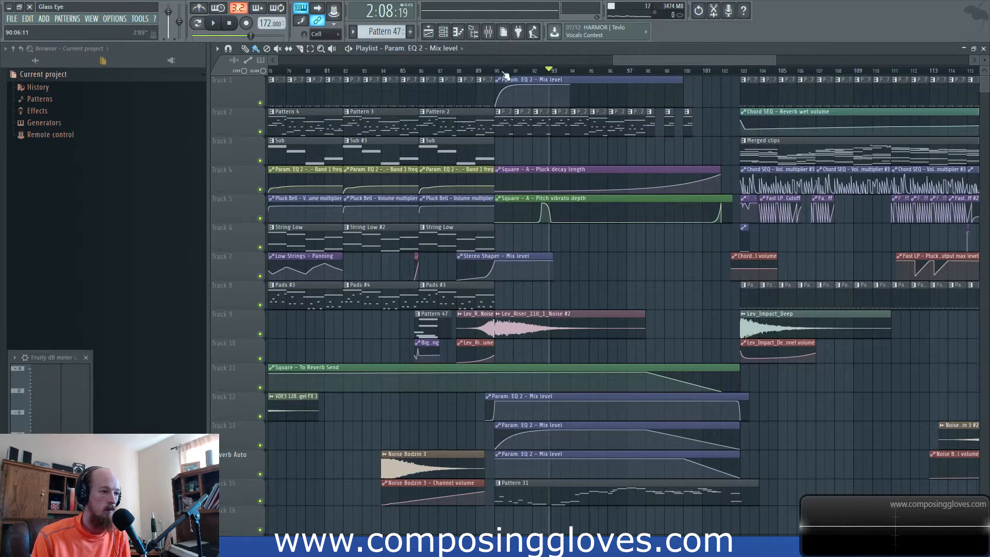
pyautogui.click(498, 81)
pyautogui.click(526, 158)
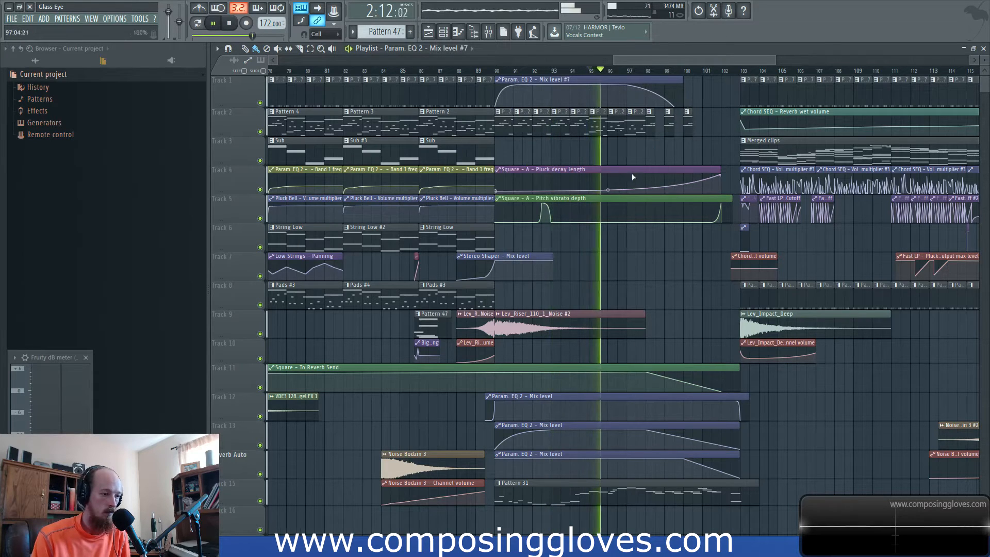
# Hold the Track 1 mix level curve high for longer before its closing fade, and replay the section from bar 90
pyautogui.scroll(4, 638, 180)
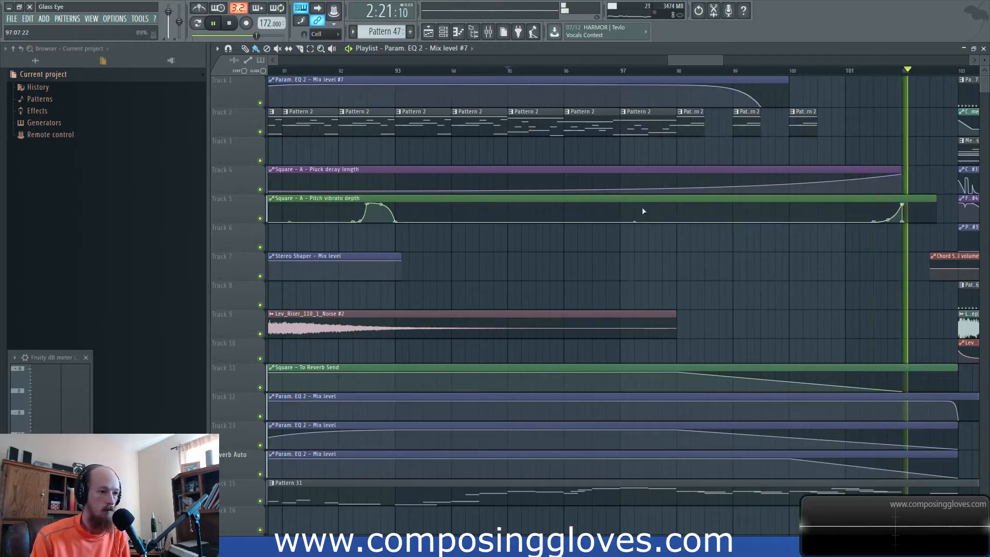
pyautogui.scroll(-4, 570, 247)
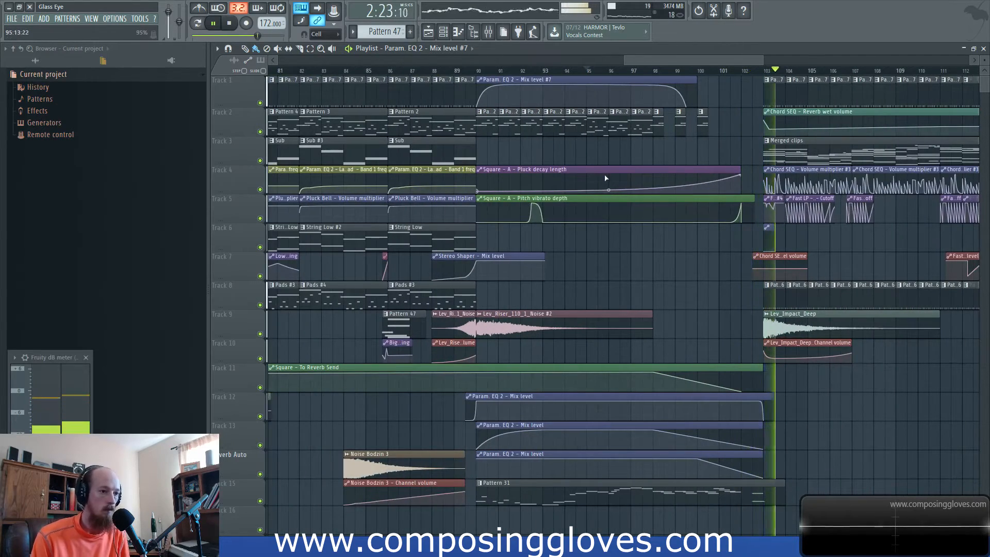
pyautogui.scroll(-2, 605, 179)
pyautogui.moveTo(642, 162); pyautogui.dragTo(612, 206)
pyautogui.scroll(2, 456, 184)
pyautogui.press('space')
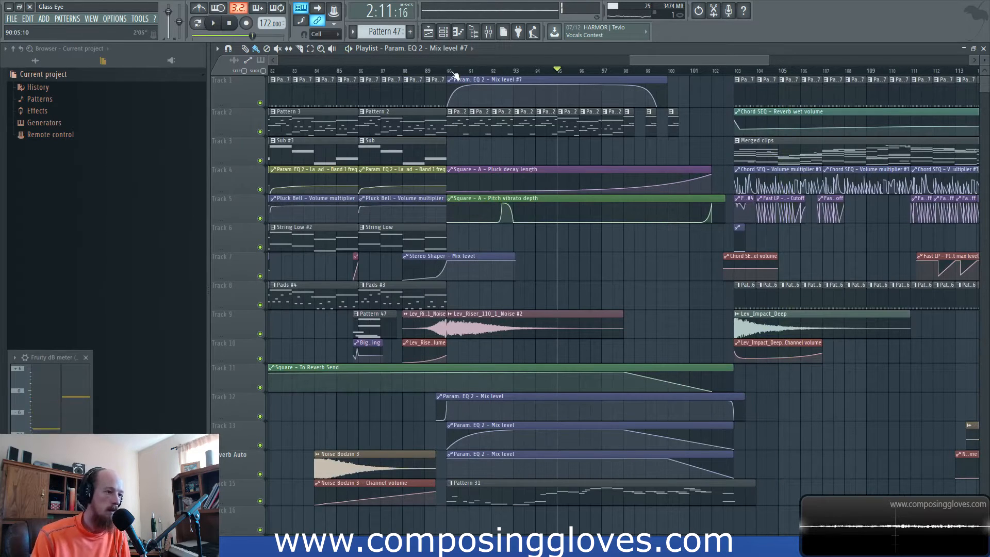
pyautogui.press('space')
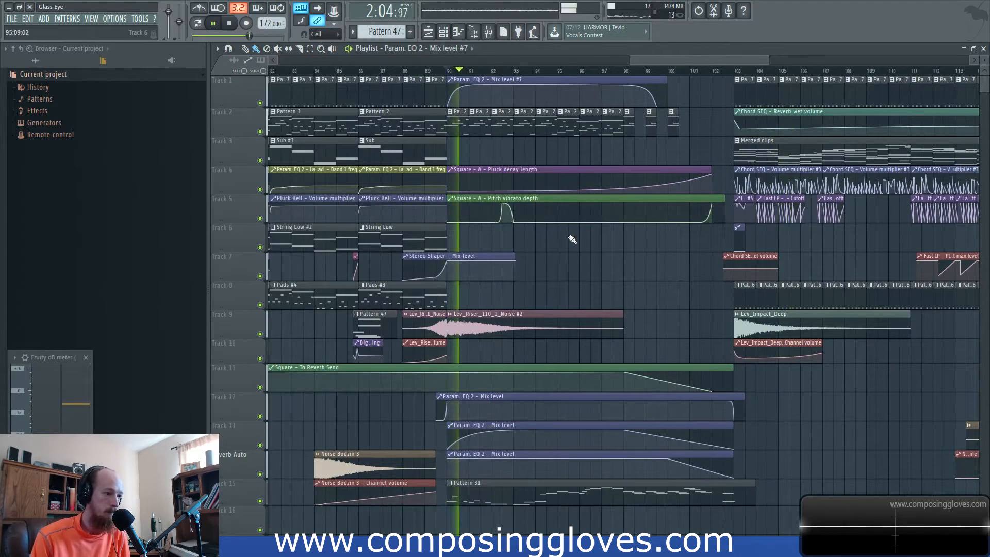
# Select the range from bar 90 to just before bar 100 and create a panning automation clip for the Reverb Send mixer track
pyautogui.scroll(2, 570, 236)
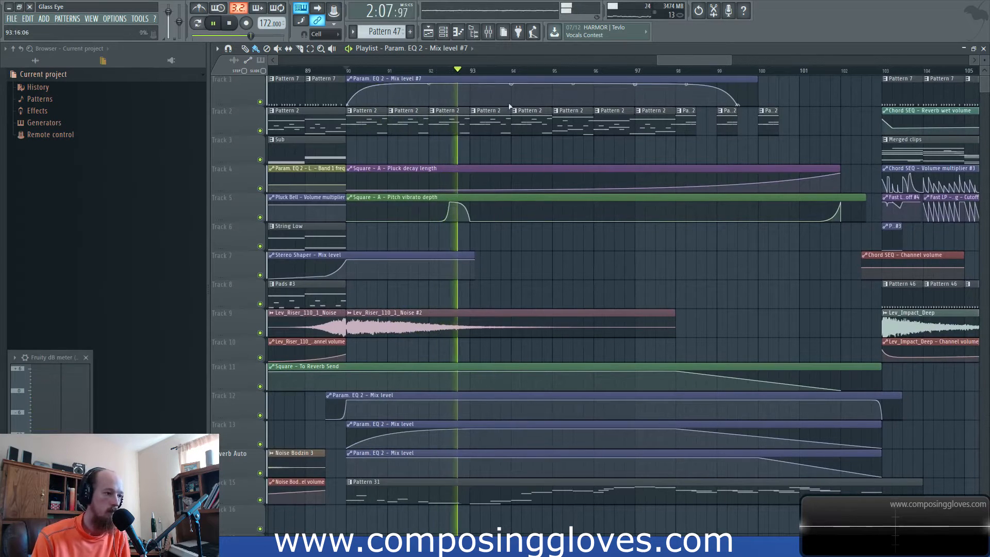
pyautogui.click(487, 31)
pyautogui.press('space')
pyautogui.click(707, 58)
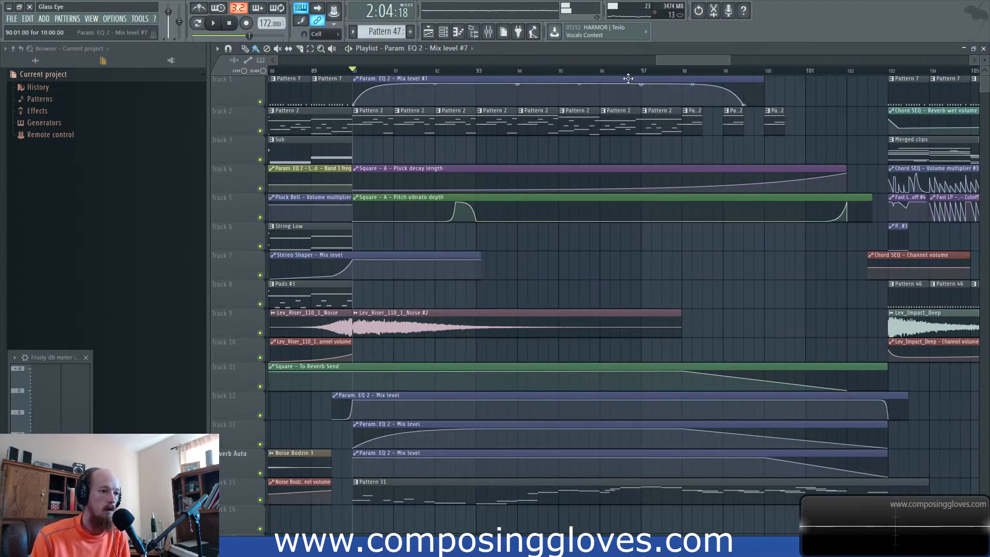
pyautogui.moveTo(355, 71); pyautogui.dragTo(740, 106)
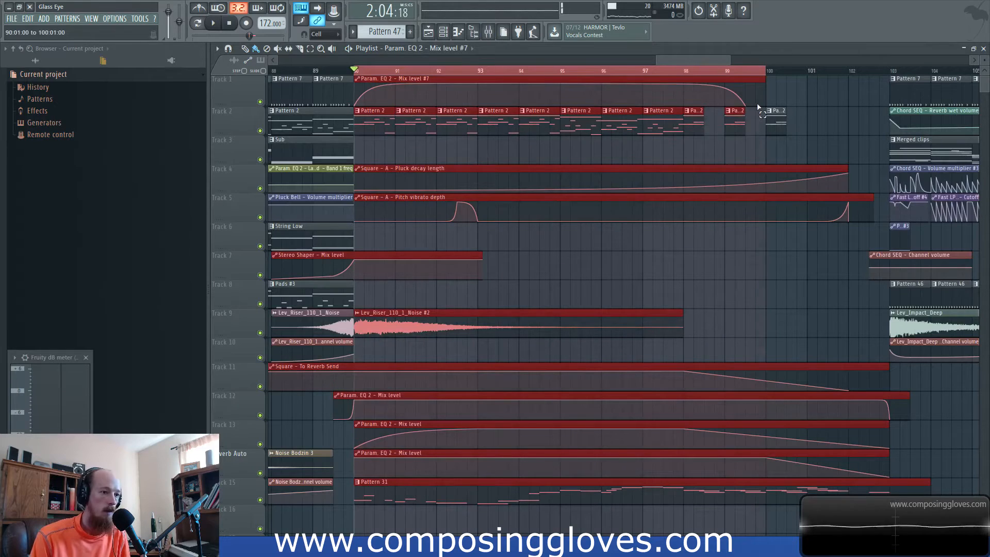
pyautogui.click(496, 32)
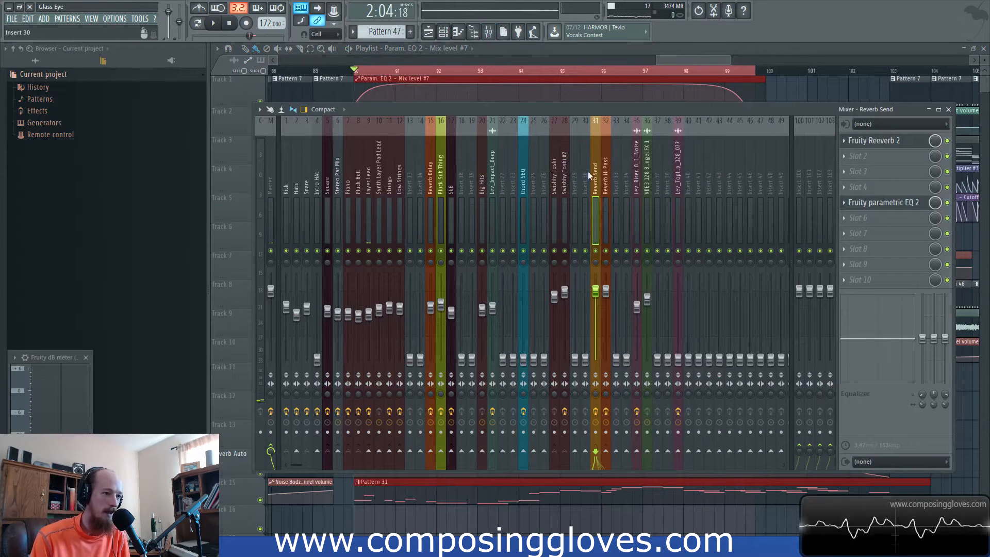
pyautogui.rightClick(596, 263)
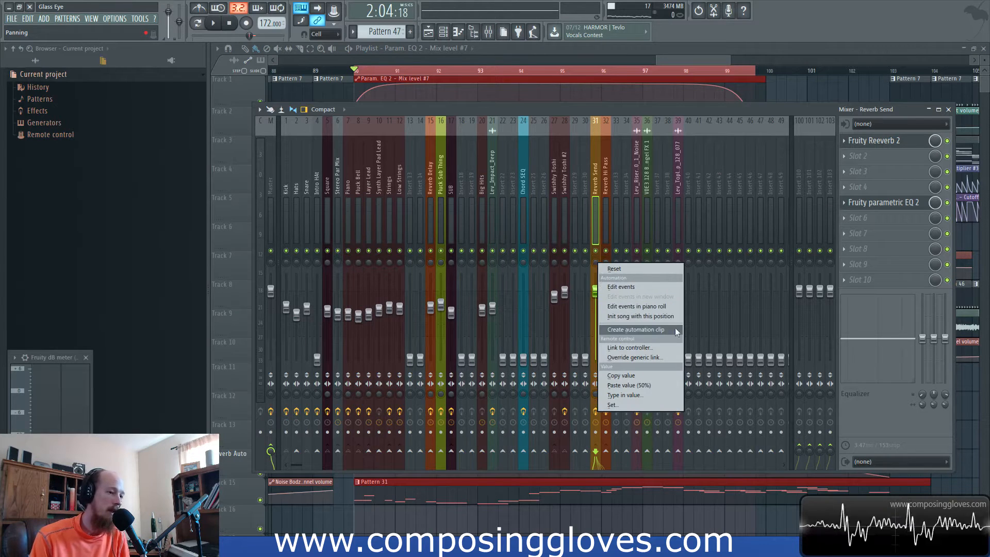
pyautogui.click(663, 330)
pyautogui.click(710, 60)
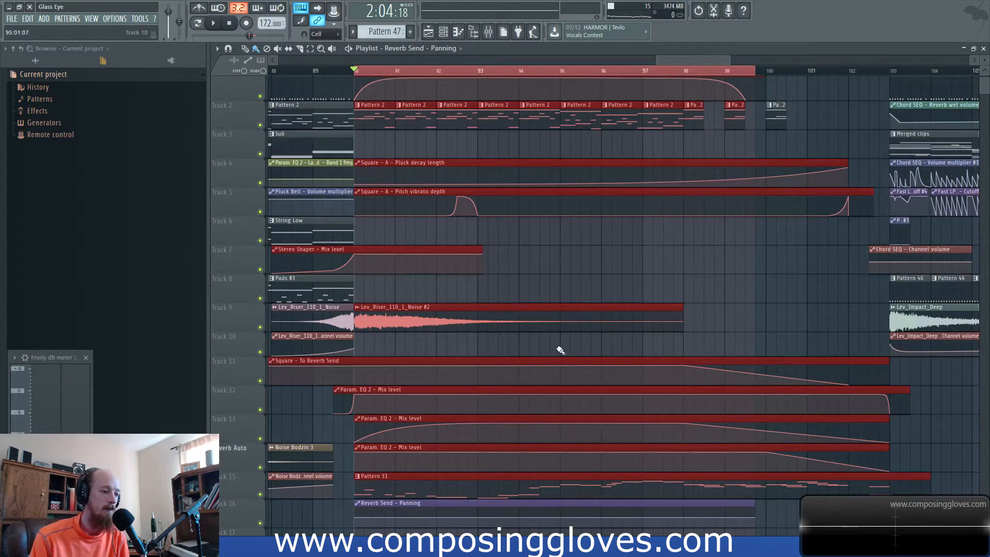
# Add alternating low and high points to the Reverb Send panning clip between bars 90 and 93 during playback
pyautogui.scroll(-4, 583, 349)
pyautogui.click(388, 405)
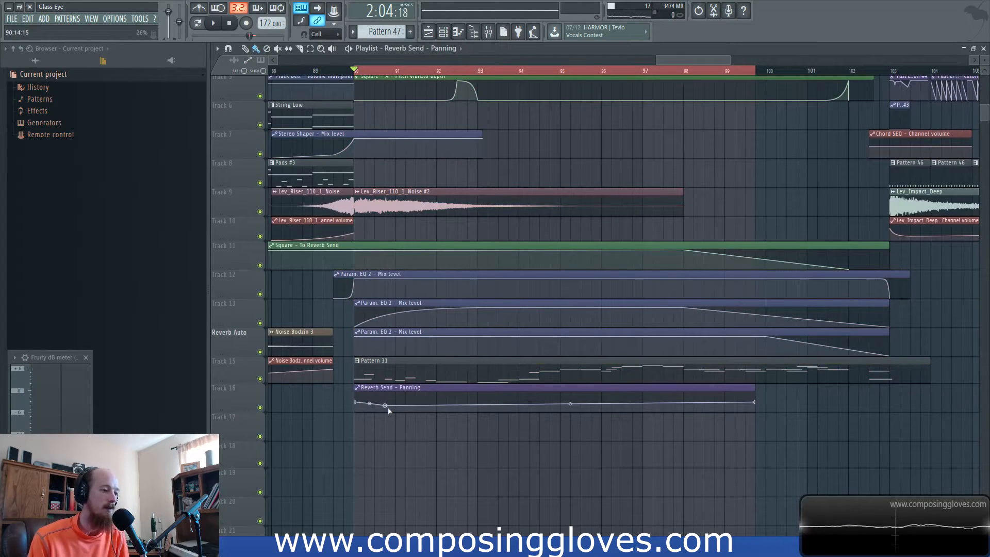
pyautogui.press('space')
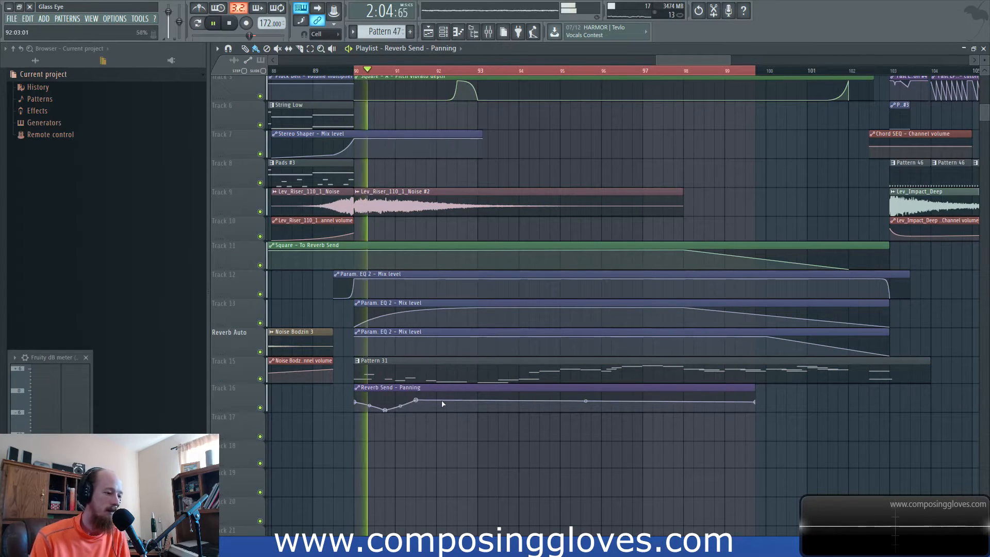
pyautogui.rightClick(436, 396)
pyautogui.click(477, 406)
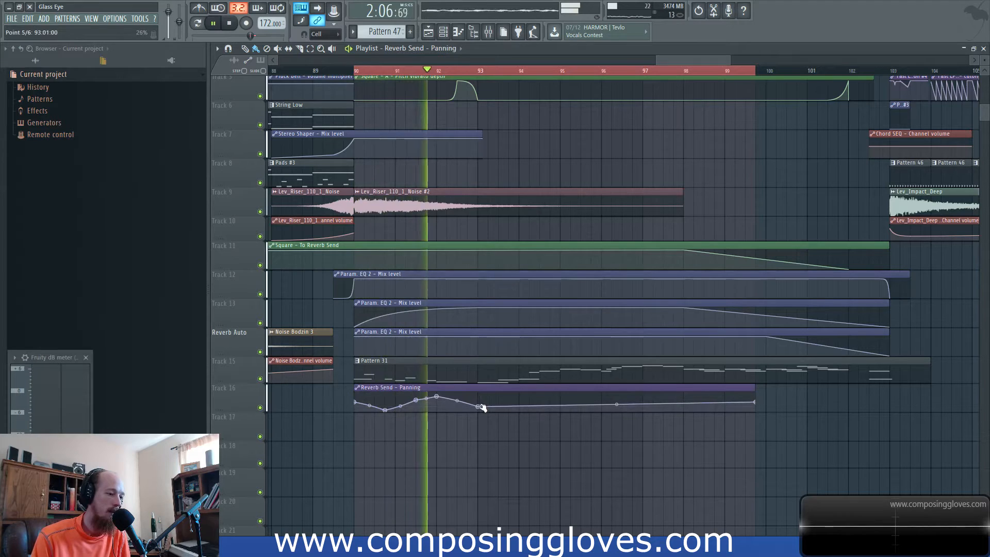
# Continue the Reverb Send panning swings from bar 94, adding a tight zigzag of points between bars 96 and 97
pyautogui.click(519, 402)
pyautogui.click(560, 398)
pyautogui.rightClick(602, 409)
pyautogui.rightClick(646, 400)
pyautogui.moveTo(645, 400); pyautogui.dragTo(622, 394)
pyautogui.rightClick(623, 411)
pyautogui.rightClick(632, 393)
pyautogui.rightClick(642, 402)
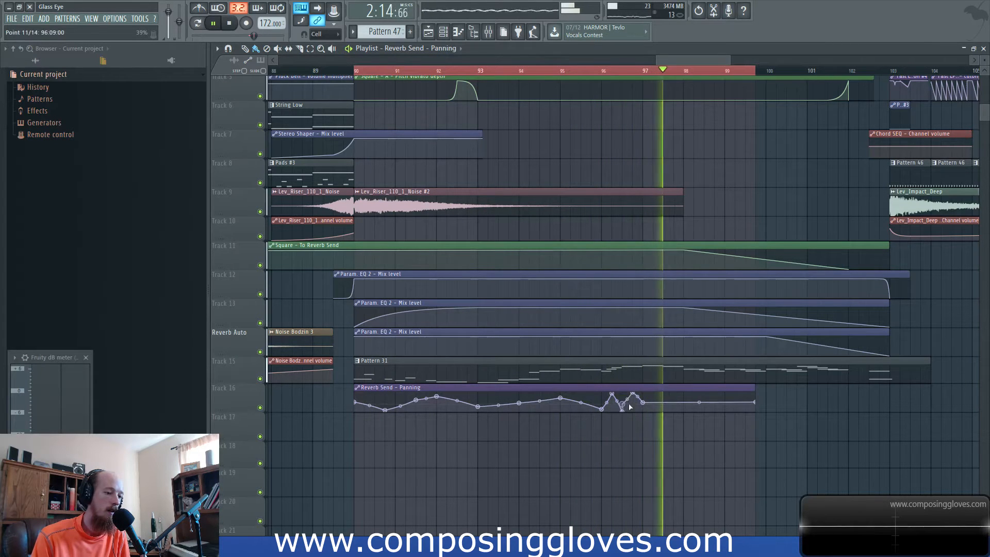
# Add a high and a low point to the Reverb Send panning clip between bars 98 and 99 and clear the selected range
pyautogui.rightClick(628, 405)
pyautogui.click(640, 364)
pyautogui.rightClick(705, 396)
pyautogui.rightClick(725, 406)
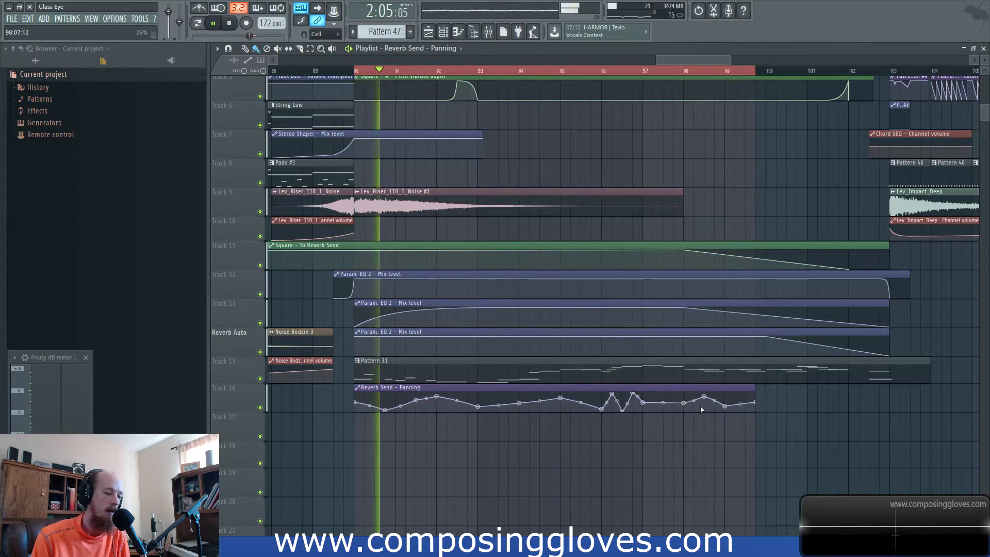
pyautogui.scroll(4, 682, 389)
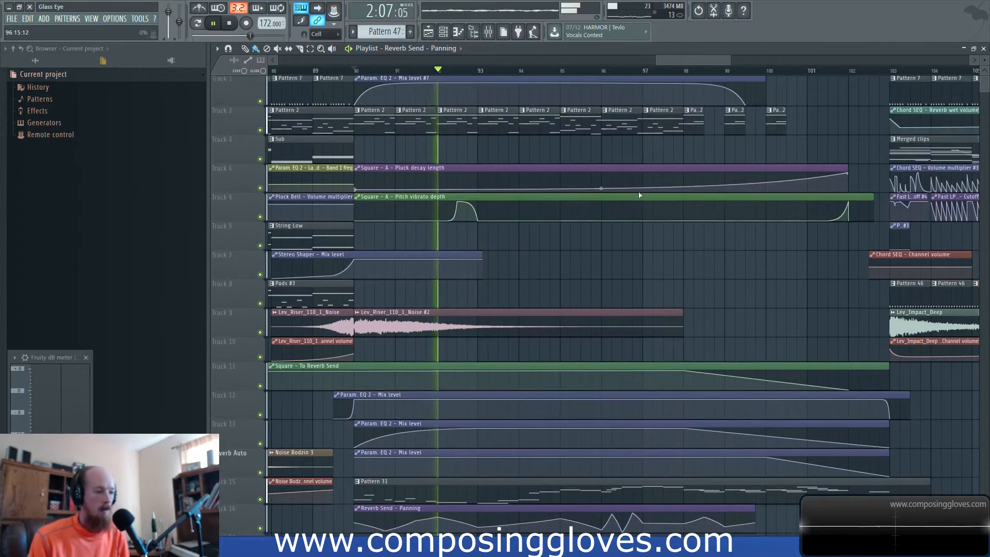
pyautogui.scroll(-2, 621, 198)
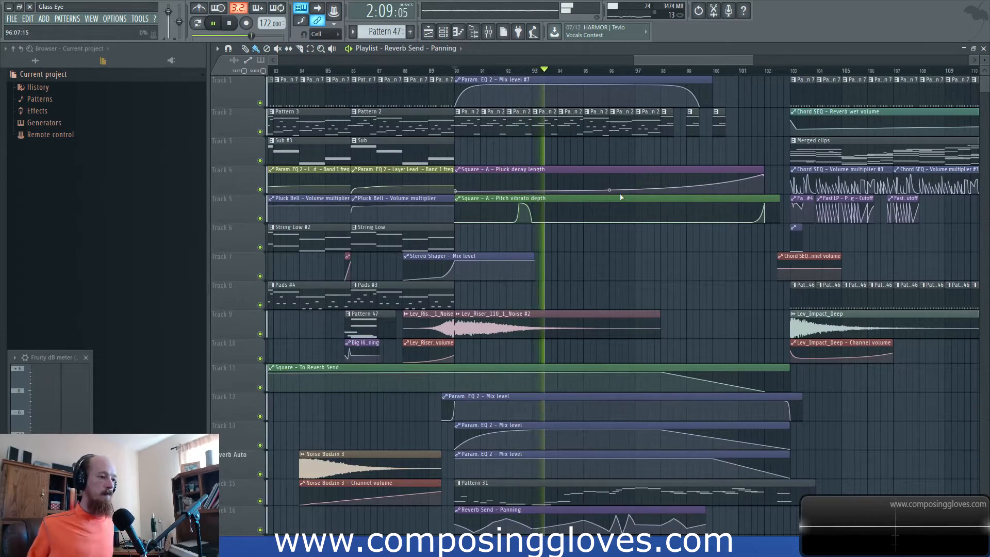
# Create a panning automation clip for the Layer Lead mixer track, spanning the playlist from bar 90 to past bar 100
pyautogui.press('space')
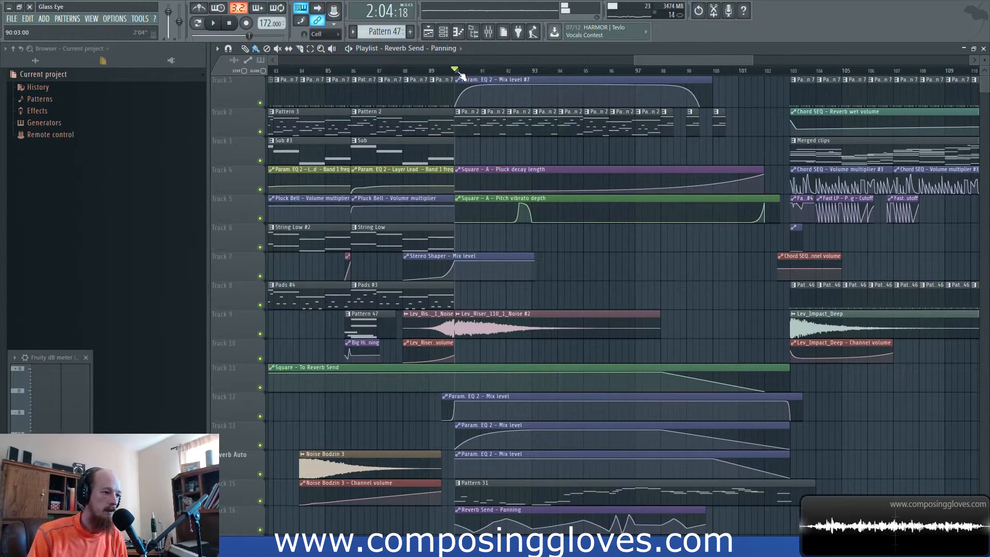
pyautogui.click(488, 32)
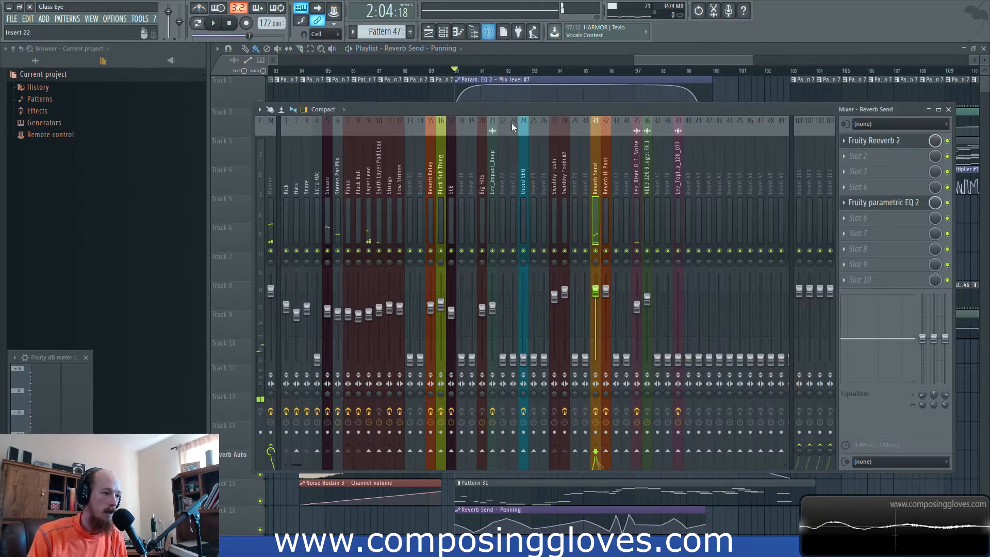
pyautogui.click(368, 206)
pyautogui.rightClick(369, 263)
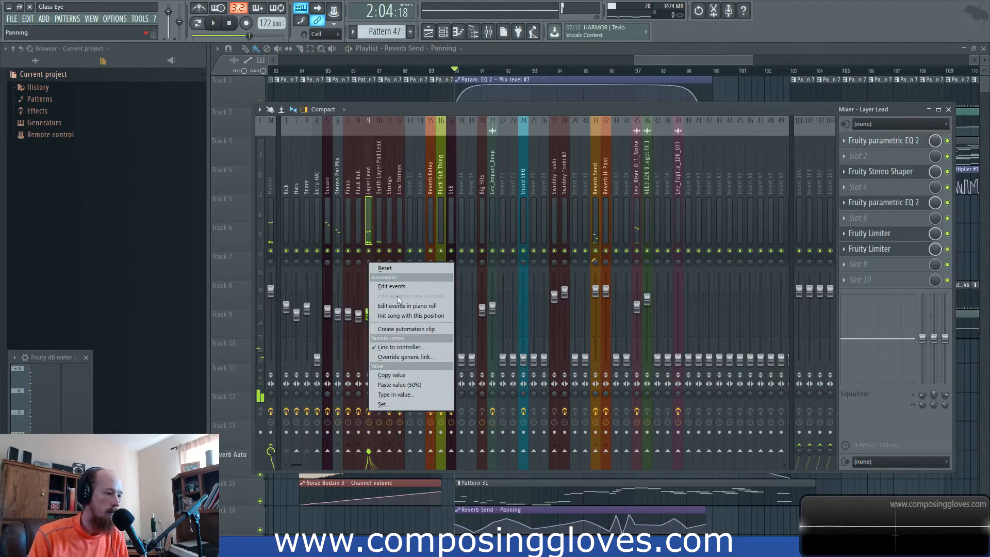
pyautogui.click(651, 61)
pyautogui.moveTo(455, 70); pyautogui.dragTo(732, 93)
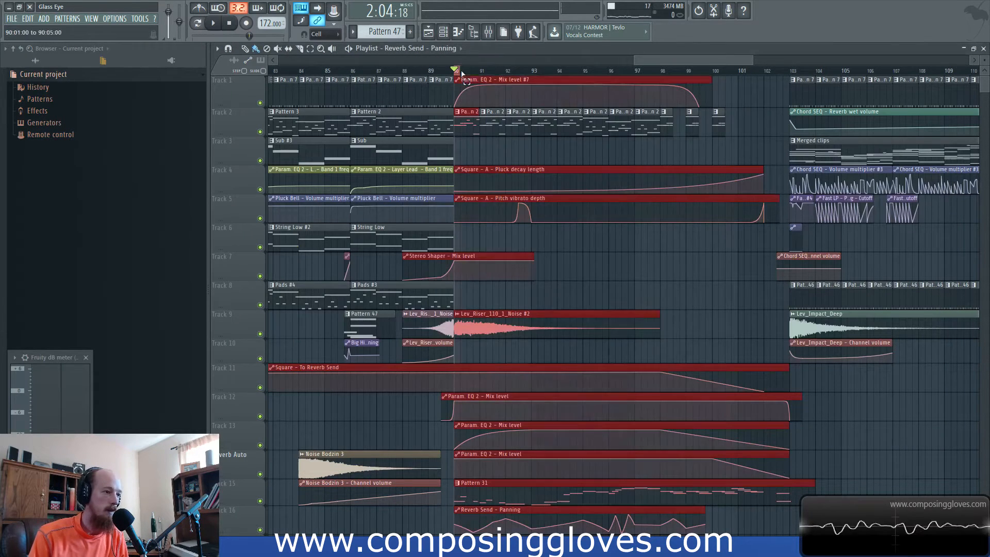
pyautogui.click(488, 35)
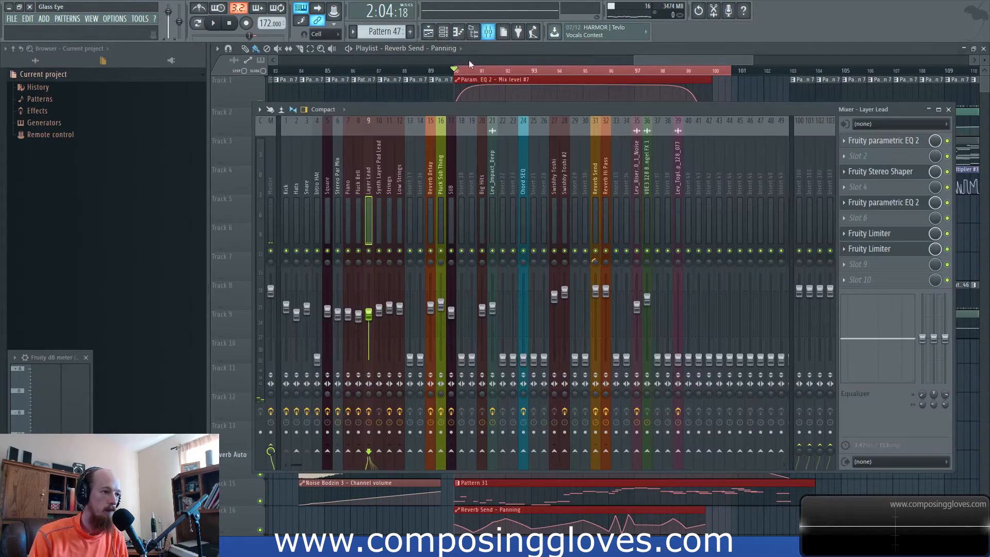
pyautogui.rightClick(369, 252)
pyautogui.click(411, 325)
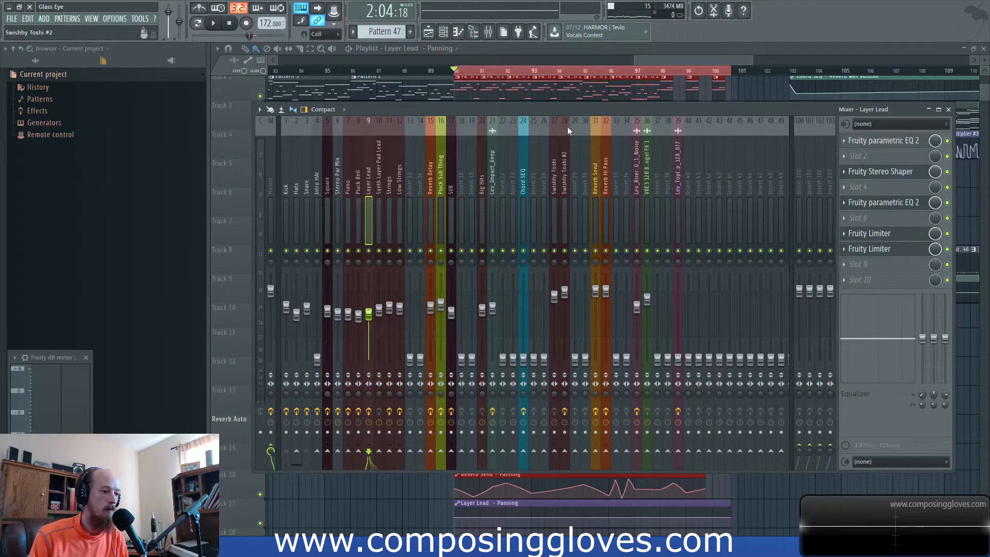
pyautogui.click(650, 62)
# Shape the Layer Lead panning automation into an irregular wave by adding alternating high and low points along the whole clip during playback
pyautogui.scroll(3, 476, 178)
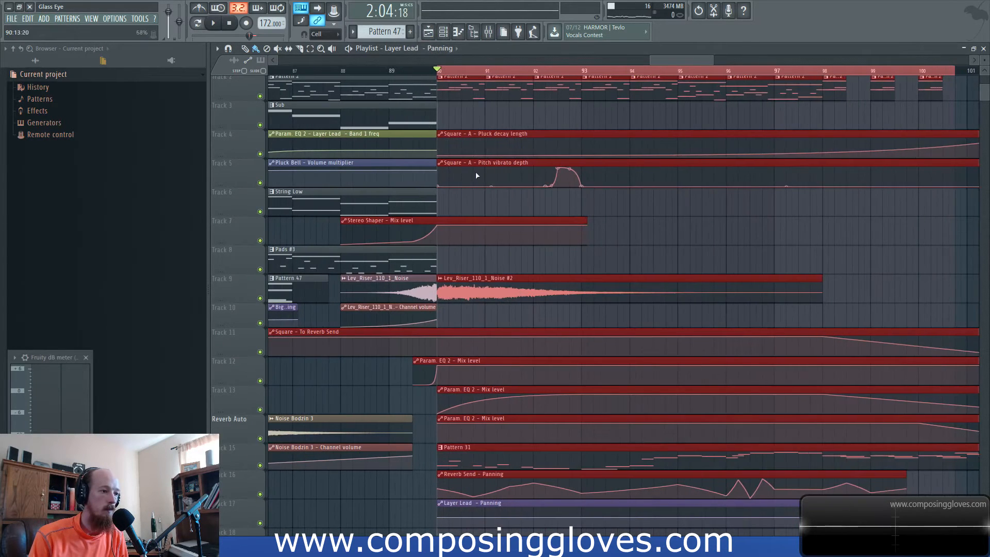
pyautogui.scroll(-4, 492, 217)
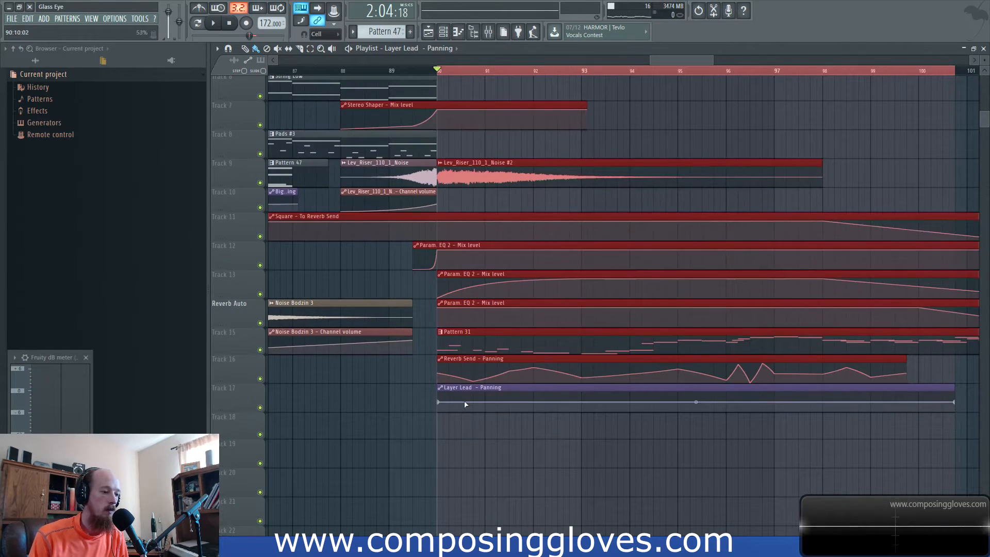
pyautogui.press('space')
pyautogui.moveTo(520, 403)
pyautogui.mouseDown()
pyautogui.moveTo(578, 397)
pyautogui.moveTo(663, 409)
pyautogui.moveTo(703, 395)
pyautogui.mouseUp()
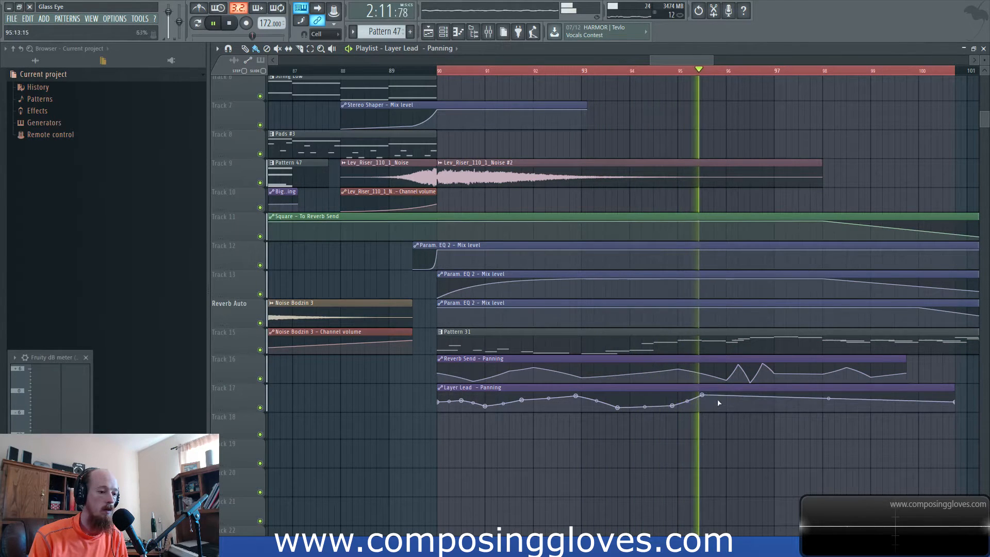
pyautogui.rightClick(745, 405)
pyautogui.rightClick(787, 401)
pyautogui.rightClick(829, 406)
pyautogui.rightClick(853, 395)
pyautogui.rightClick(901, 405)
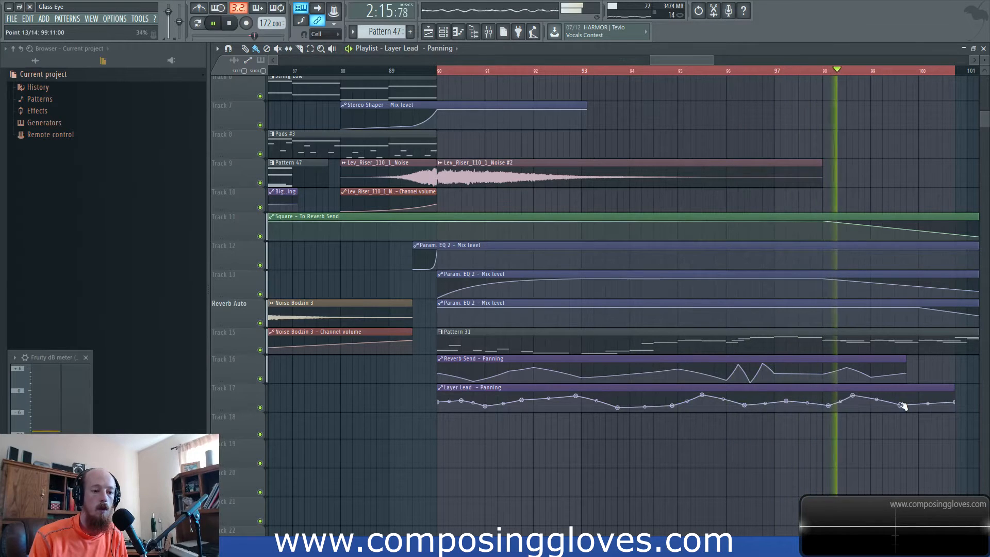
pyautogui.rightClick(920, 399)
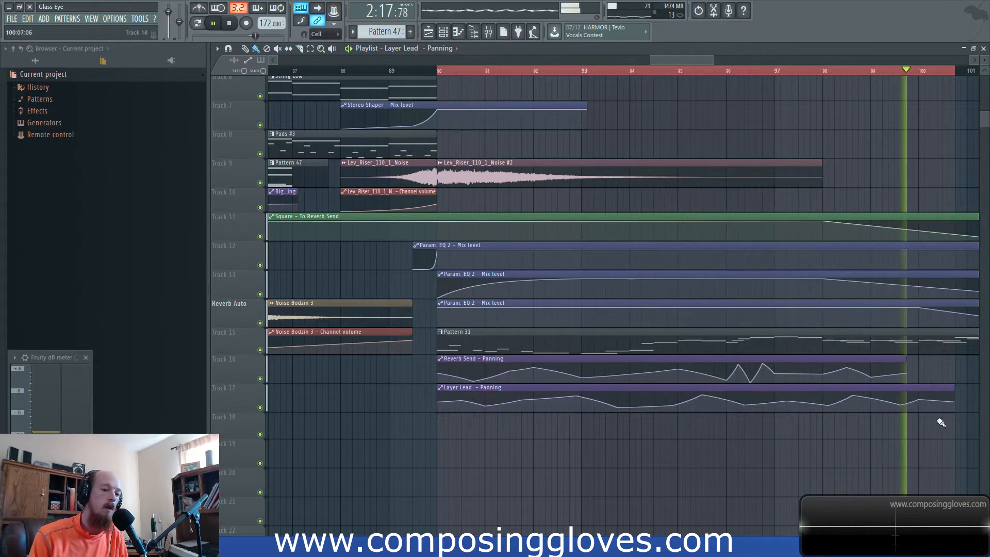
# Play the breakdown from bar 90 and review the arrangement up to the section starting at bar 103
pyautogui.press('space')
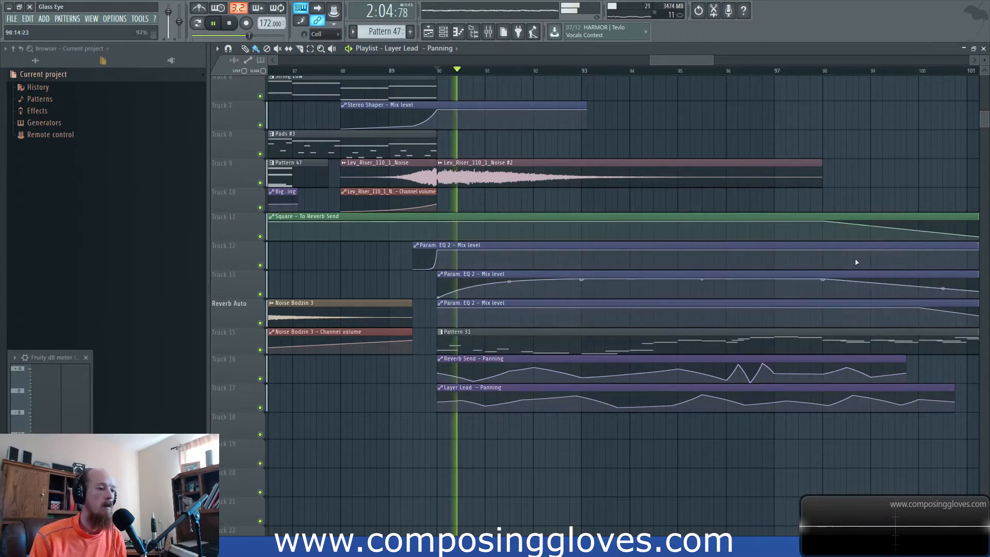
pyautogui.scroll(-6, 854, 262)
pyautogui.scroll(5, 718, 216)
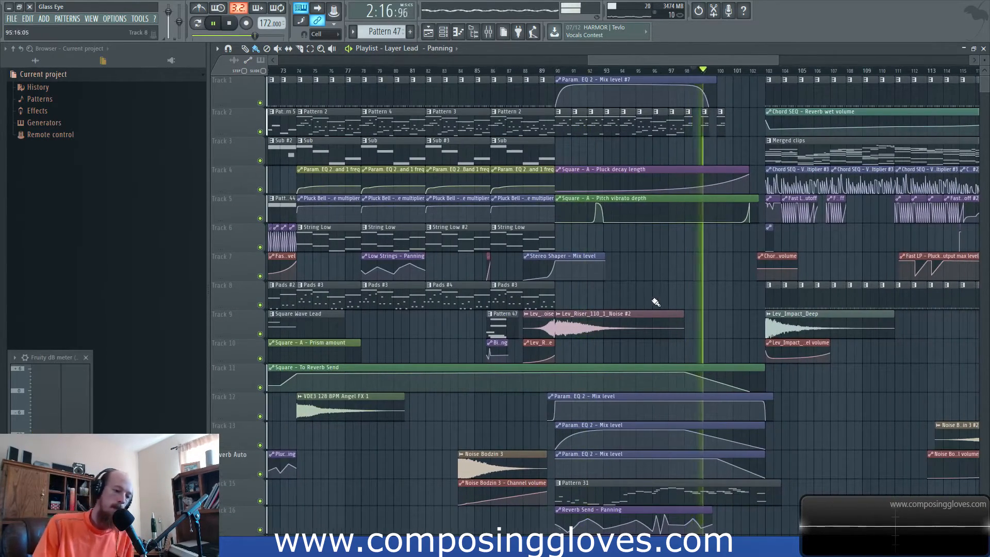
pyautogui.scroll(3, 657, 303)
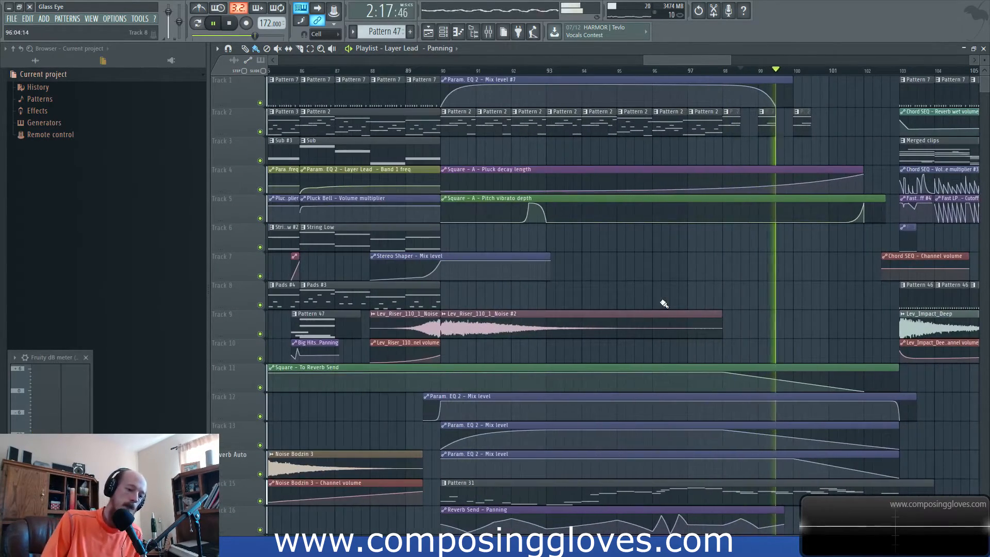
pyautogui.moveTo(696, 250); pyautogui.dragTo(373, 238)
pyautogui.moveTo(544, 235); pyautogui.dragTo(453, 243)
pyautogui.scroll(2, 450, 238)
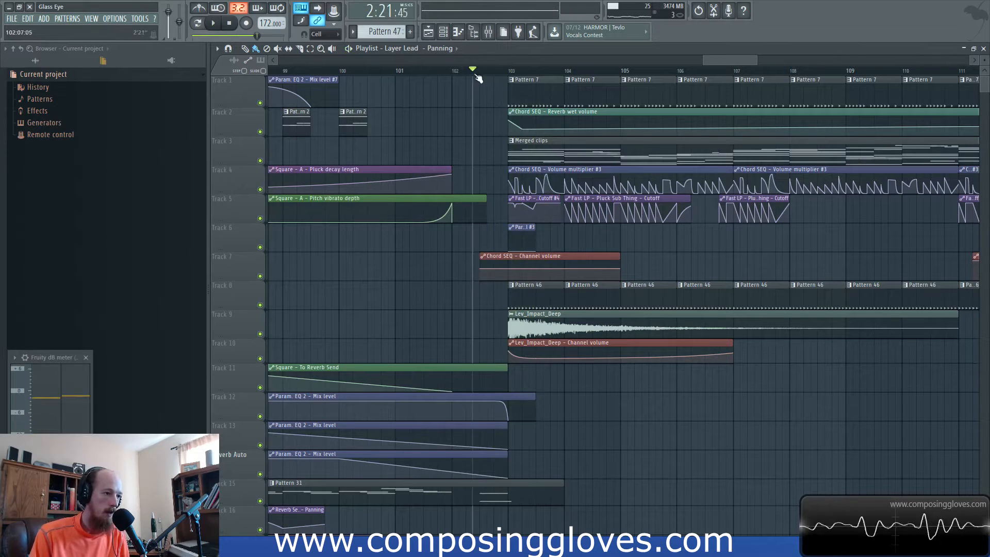
# Inspect the closing A5 and A4 Square notes of Pattern 31 in the piano roll and audition them, returning to the playlist
pyautogui.press('space')
pyautogui.doubleClick(502, 488)
pyautogui.moveTo(549, 410); pyautogui.dragTo(550, 388)
pyautogui.moveTo(519, 161); pyautogui.dragTo(560, 338)
pyautogui.press('space')
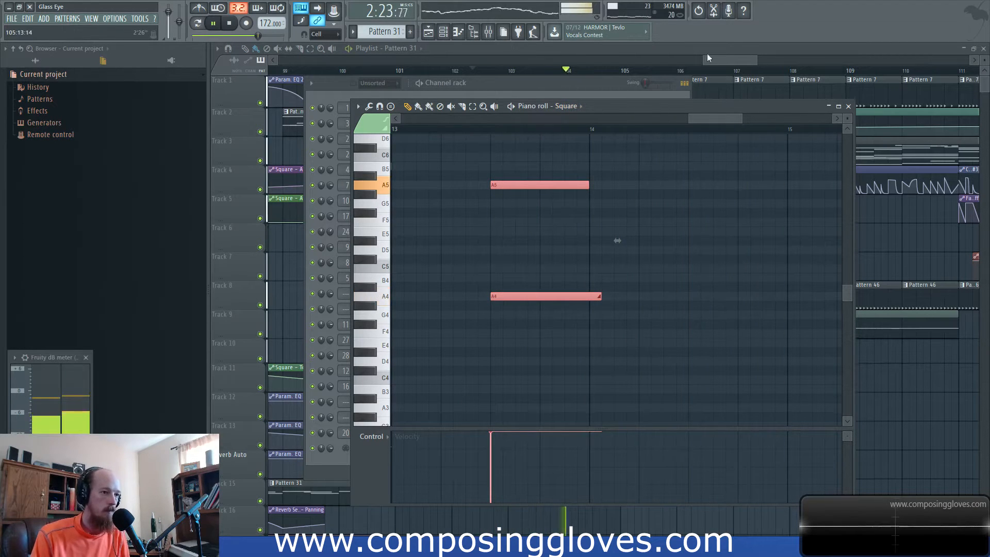
pyautogui.press('space')
pyautogui.press('F9')
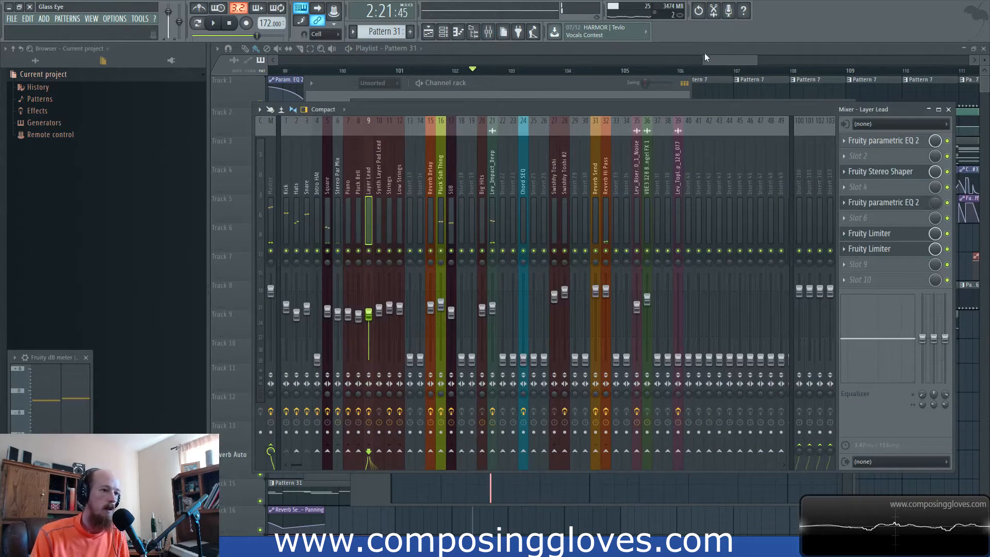
pyautogui.click(710, 59)
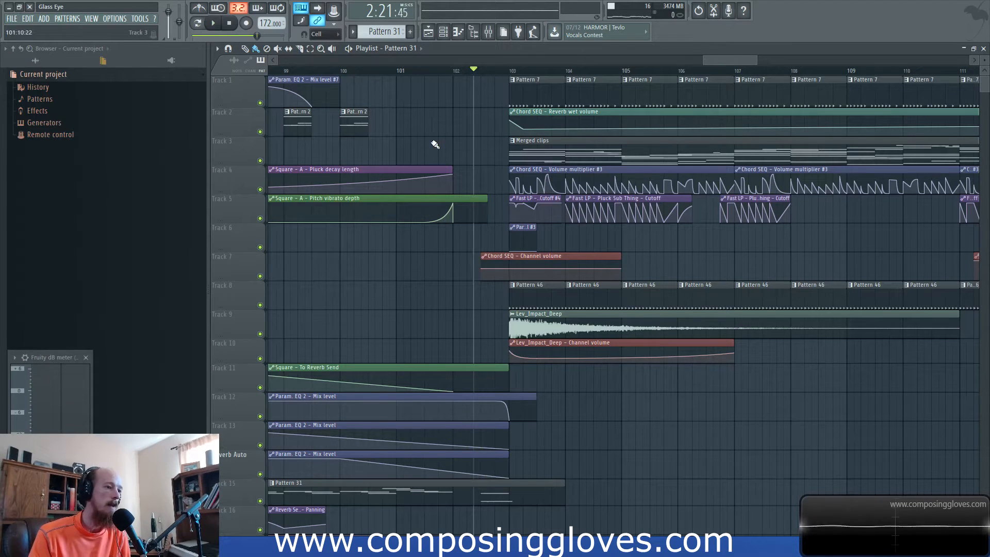
# Audition the transition into bar 103 and examine the Lev_Impact_Deep sample settings and the mixer levels
pyautogui.press('space')
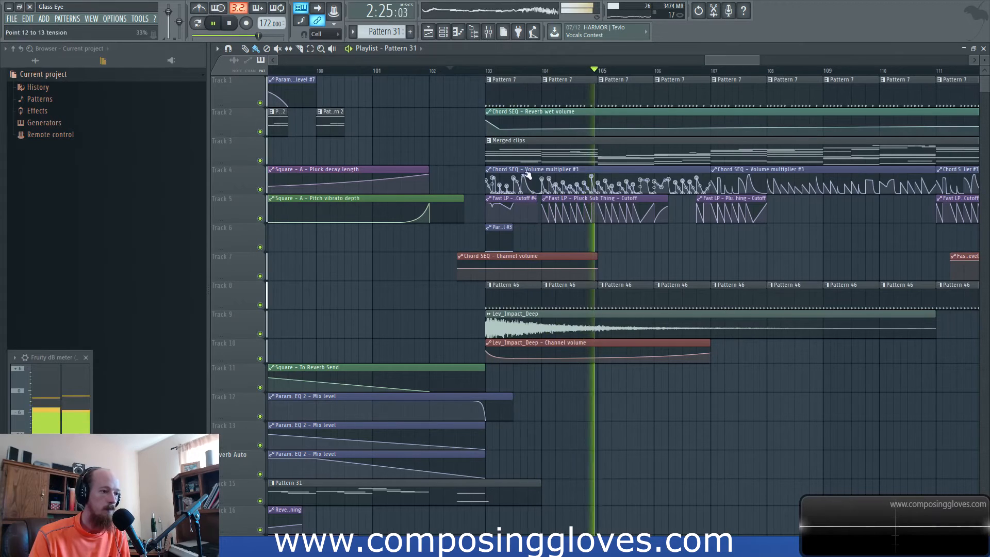
pyautogui.press('space')
pyautogui.doubleClick(515, 330)
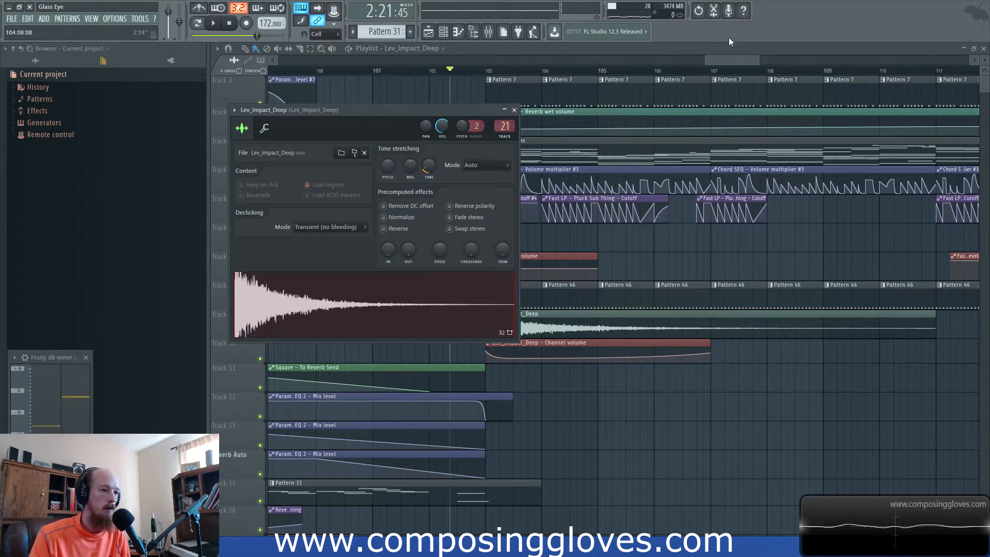
pyautogui.click(490, 34)
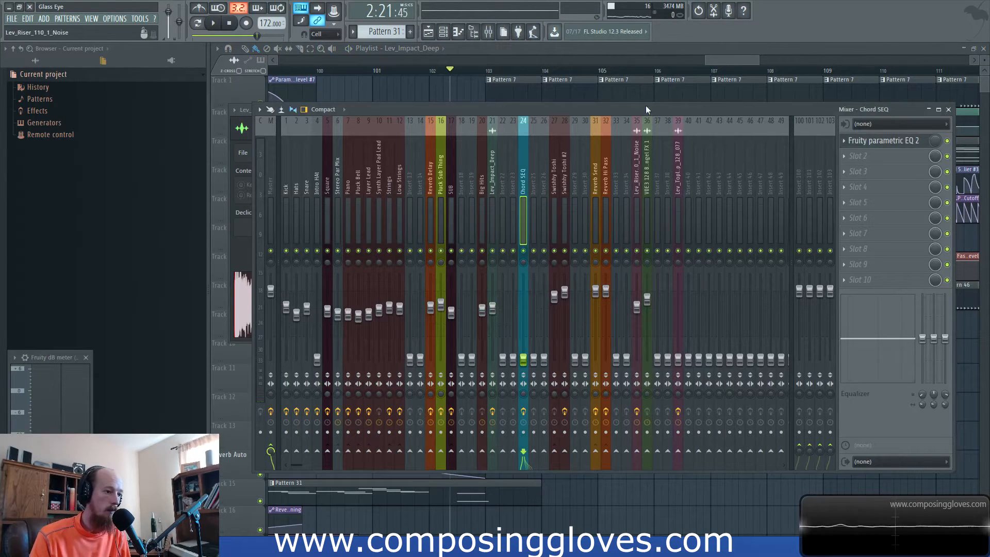
pyautogui.click(725, 70)
# While playing from bar 103, lower the Pluck Sub Thing fader to about -7.1 dB and raise Chord SEQ to about -6.4 dB
pyautogui.click(487, 70)
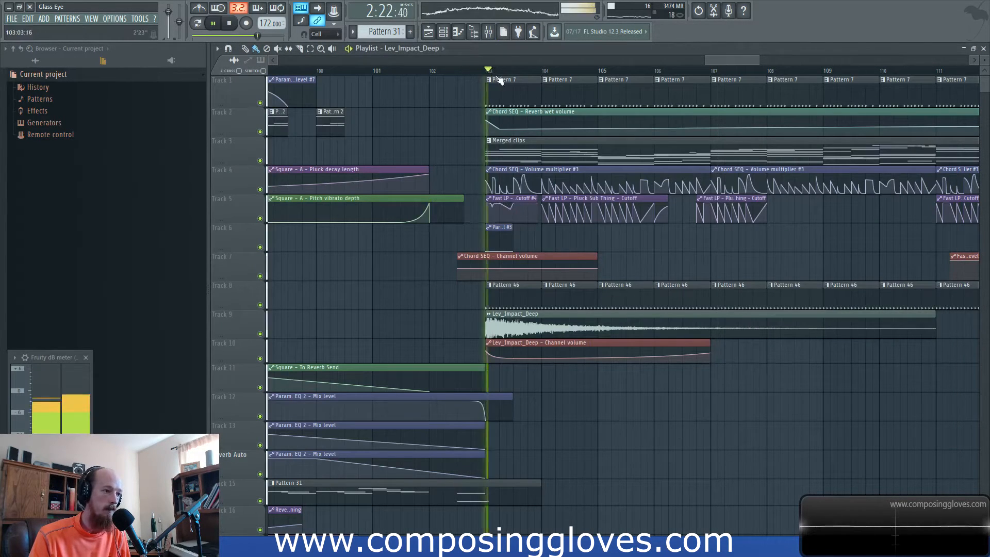
pyautogui.click(488, 32)
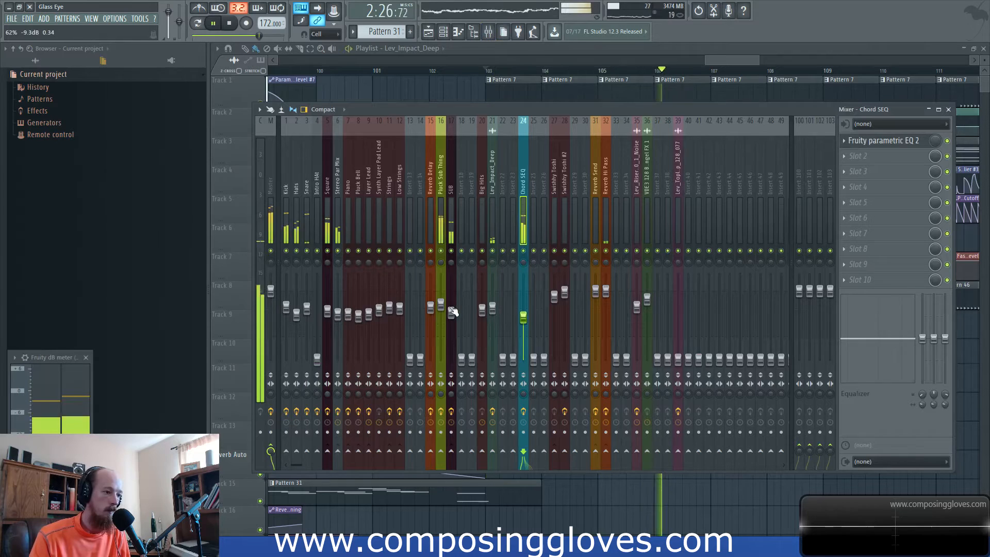
pyautogui.moveTo(441, 306); pyautogui.dragTo(440, 312)
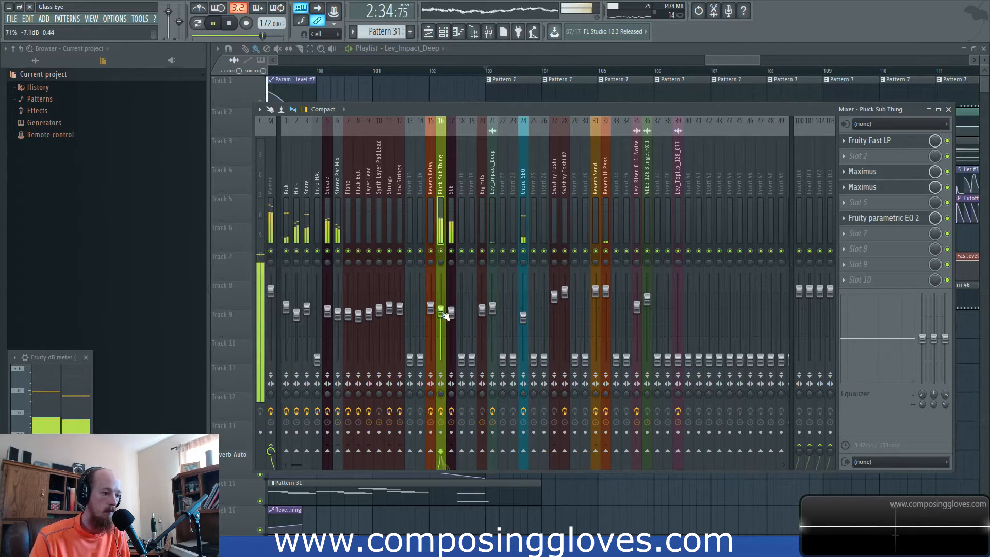
pyautogui.moveTo(525, 318); pyautogui.dragTo(524, 311)
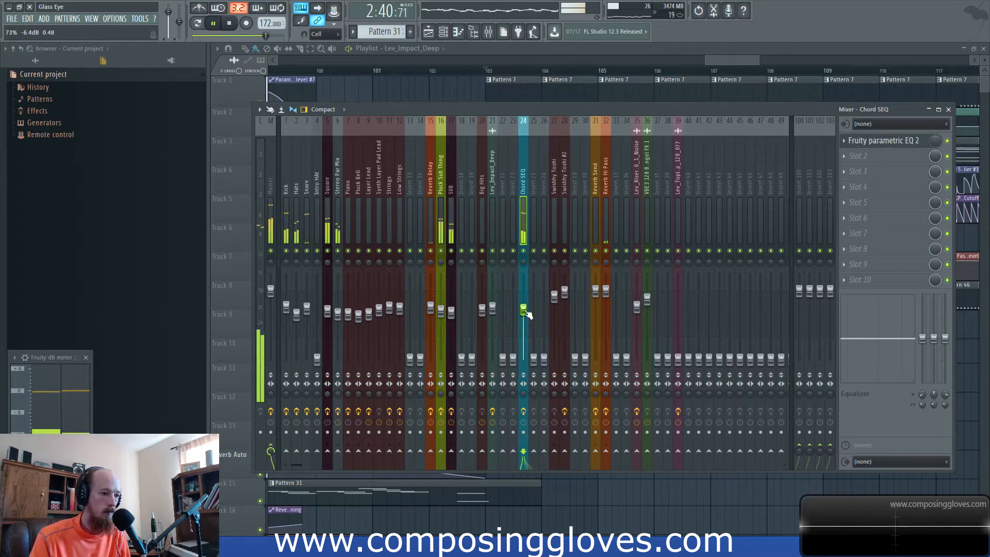
pyautogui.click(493, 72)
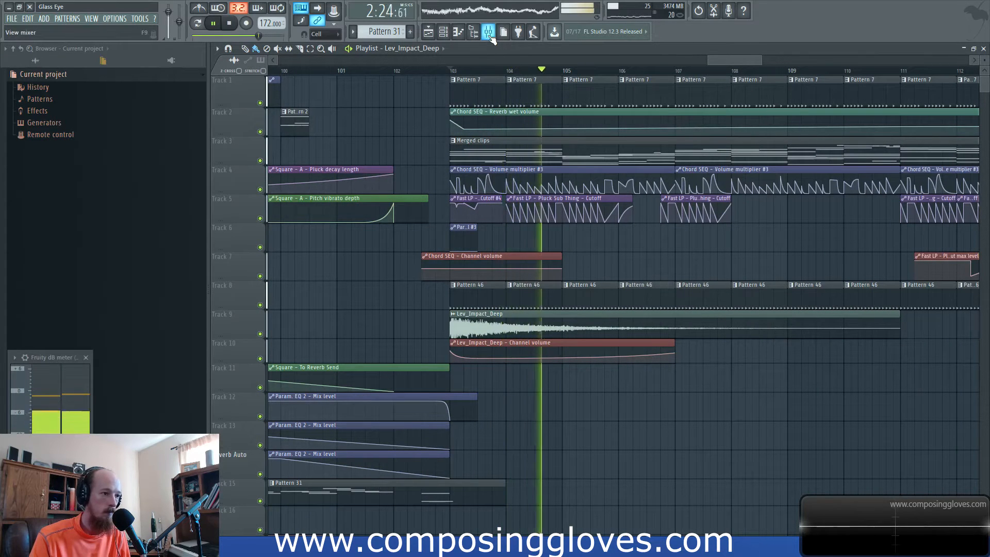
# Add Maximus to effect slot 2 of the Chord SEQ mixer track and move its window clear of the lower mixer tracks
pyautogui.click(488, 31)
pyautogui.press('space')
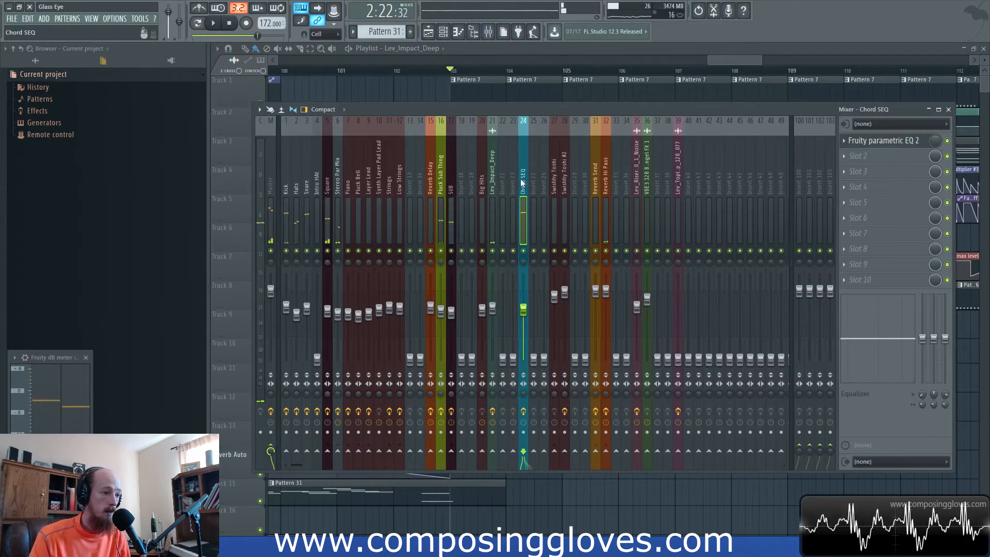
pyautogui.click(858, 156)
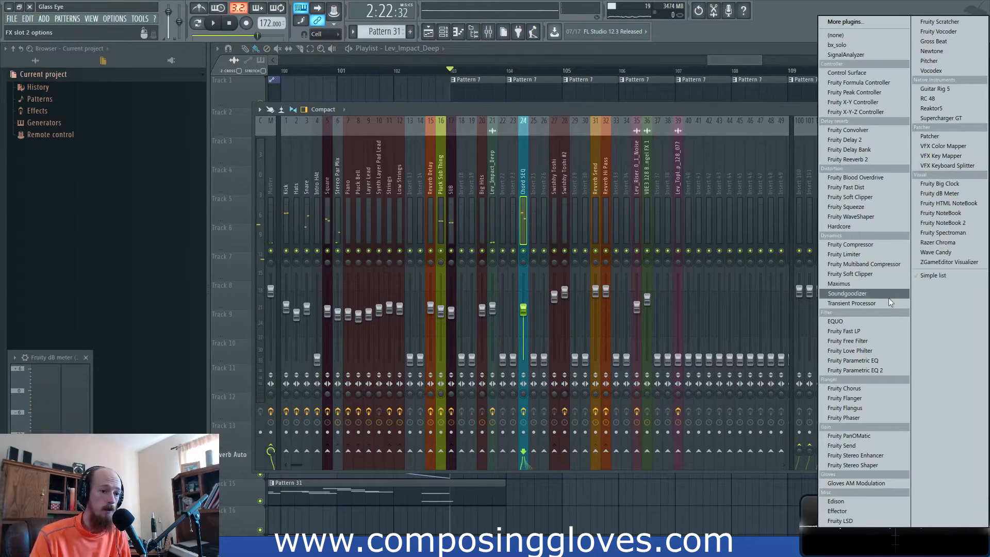
pyautogui.click(890, 283)
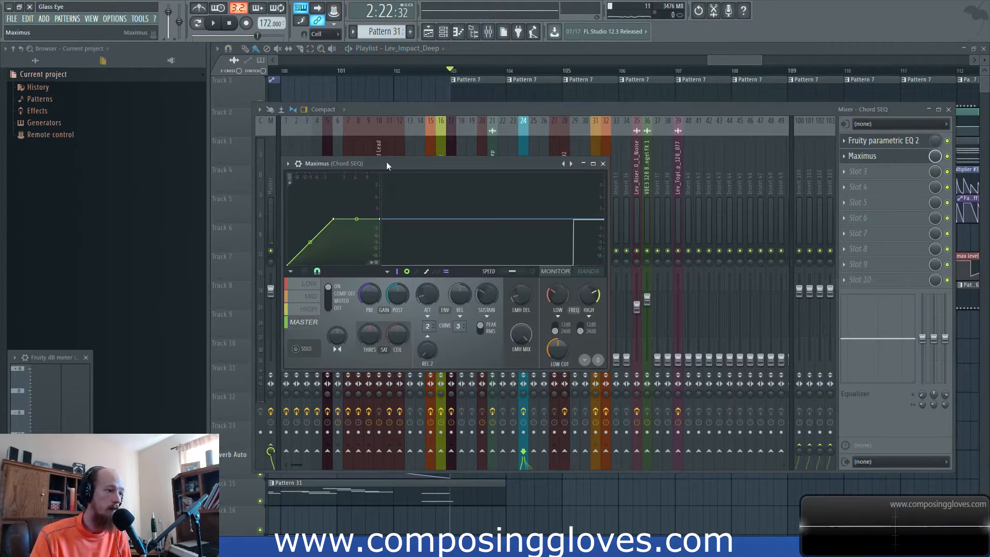
pyautogui.moveTo(386, 165); pyautogui.dragTo(528, 139)
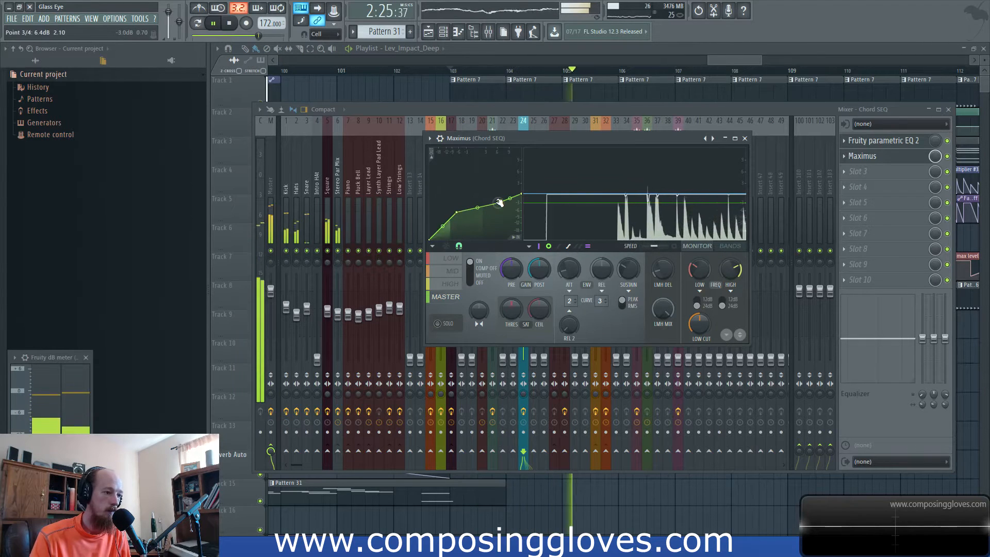
# Lower the knee and upper point of the Maximus master compression curve on Chord SEQ and raise its post gain to compensate
pyautogui.moveTo(457, 212); pyautogui.dragTo(448, 222)
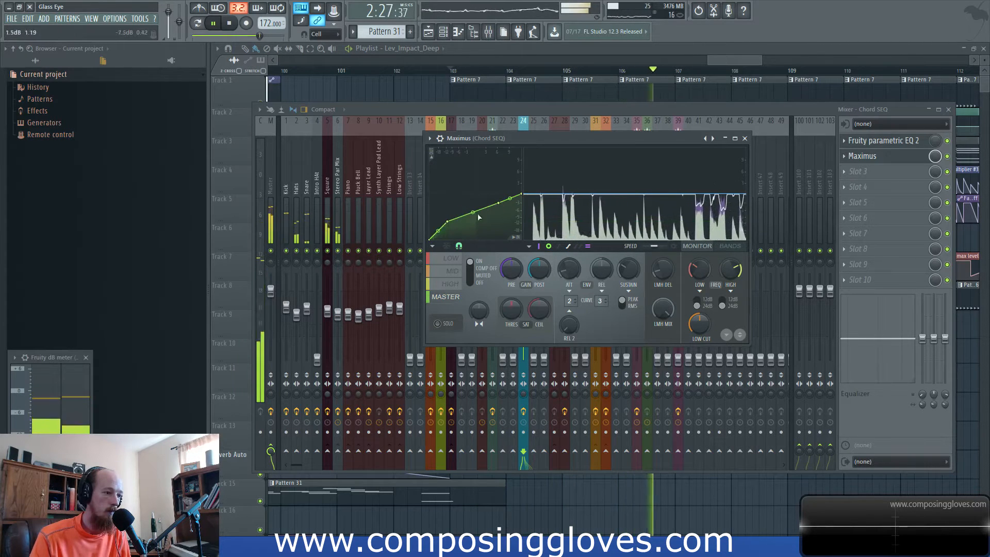
pyautogui.moveTo(540, 269); pyautogui.dragTo(540, 253)
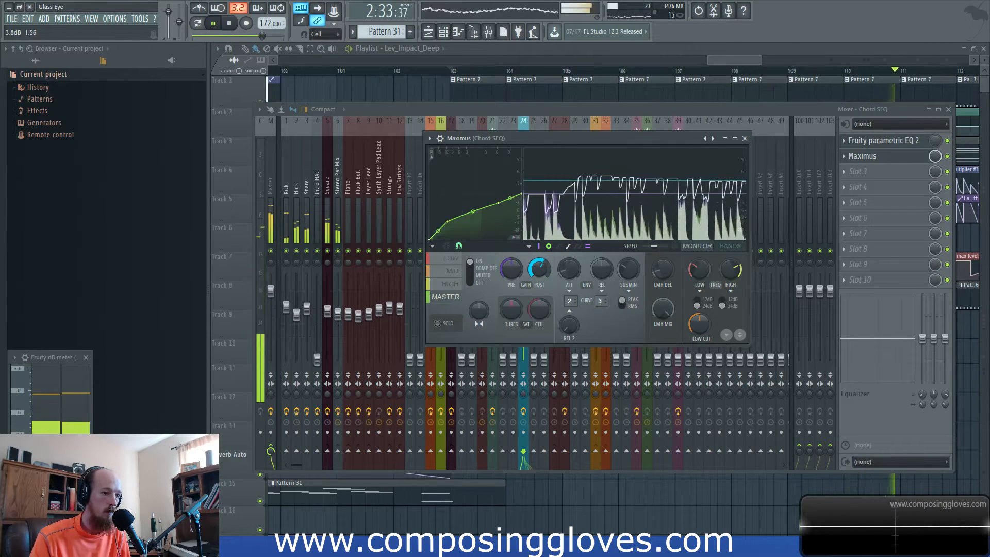
pyautogui.moveTo(498, 203); pyautogui.dragTo(497, 209)
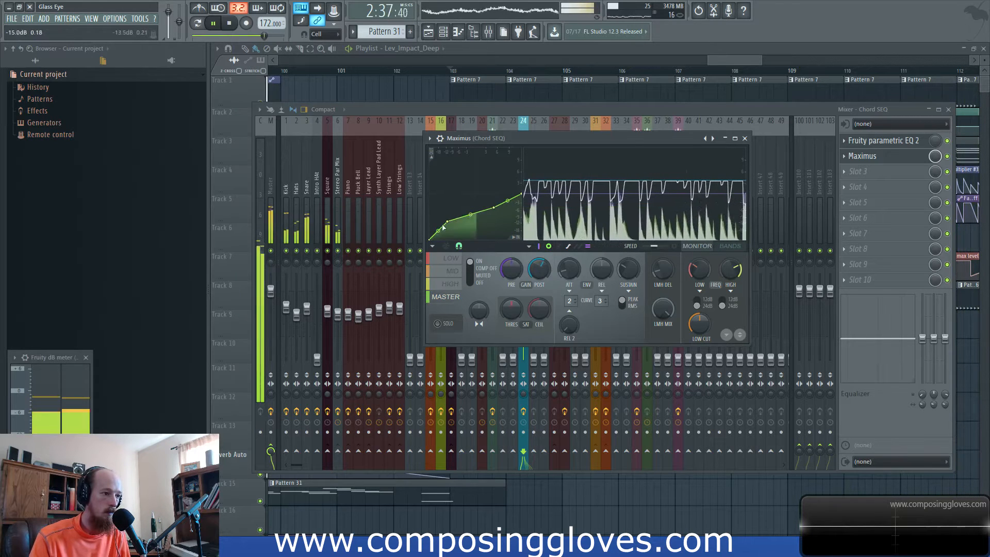
pyautogui.moveTo(542, 270); pyautogui.dragTo(542, 274)
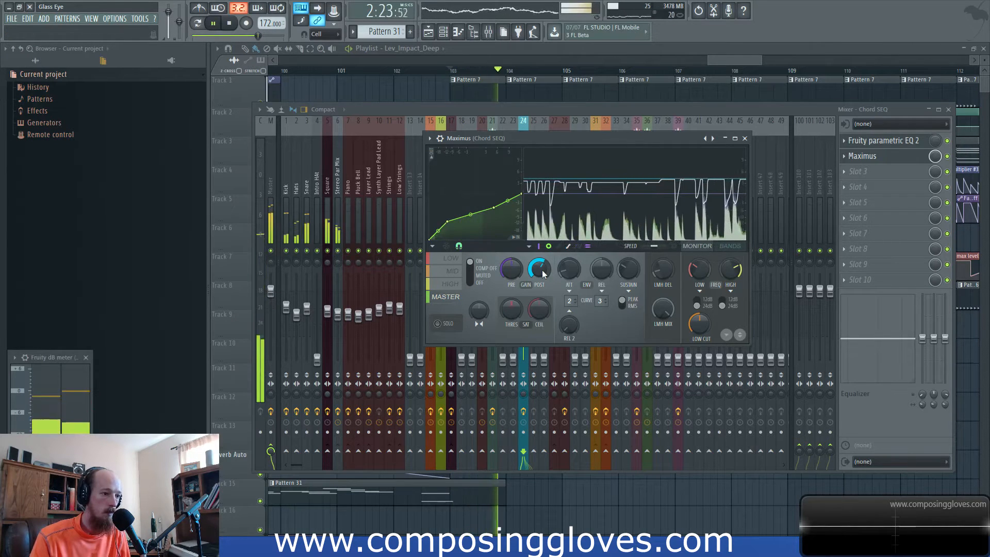
# Lower the knees of the Maximus high and mid band compression curves on Chord SEQ for a gentler ratio, and close Maximus
pyautogui.click(451, 284)
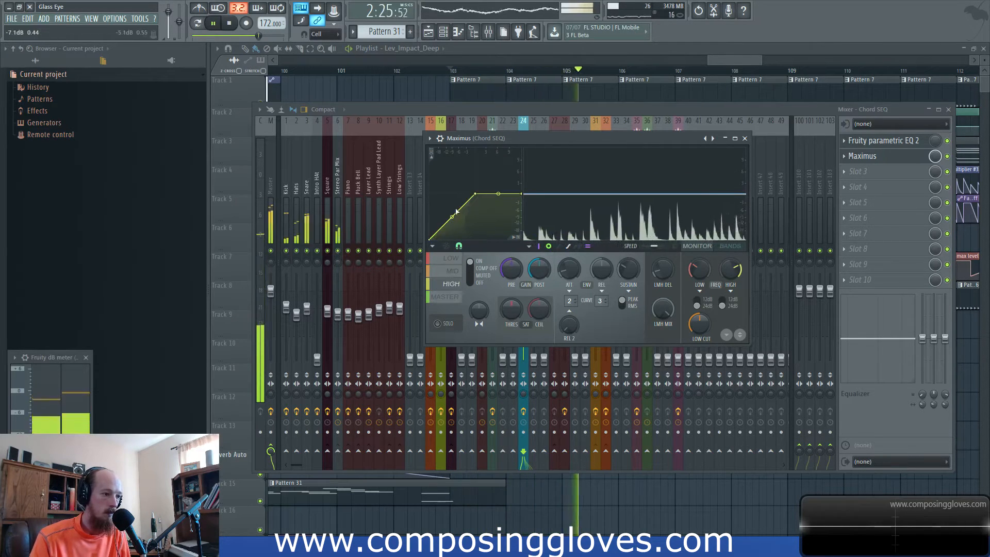
pyautogui.moveTo(476, 195); pyautogui.dragTo(501, 196)
pyautogui.click(450, 271)
pyautogui.moveTo(478, 196); pyautogui.dragTo(456, 207)
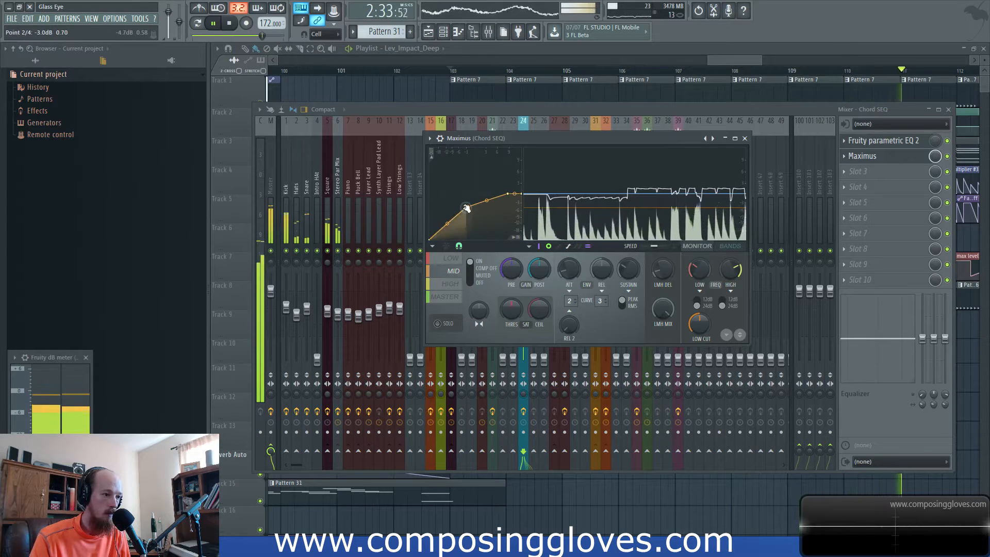
pyautogui.click(452, 284)
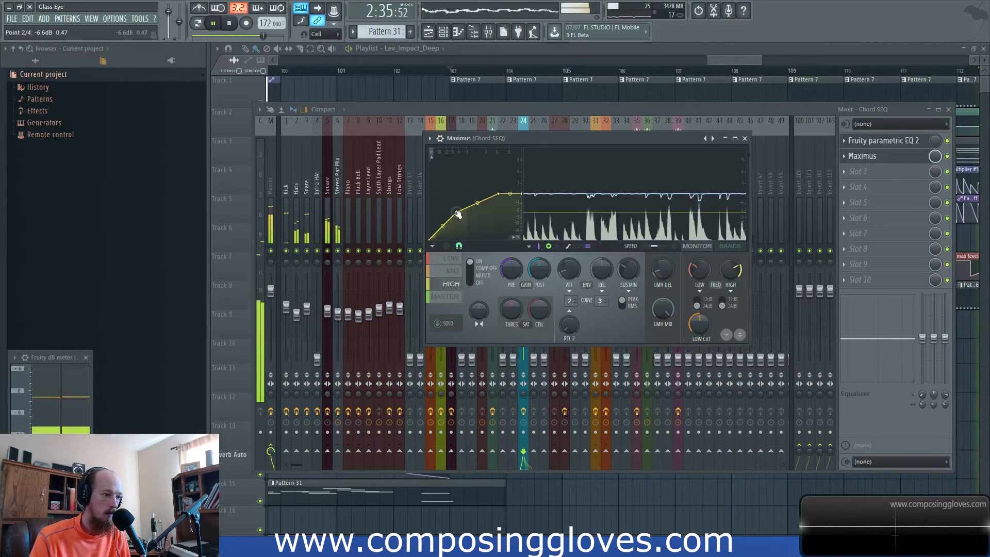
pyautogui.moveTo(456, 212); pyautogui.dragTo(447, 222)
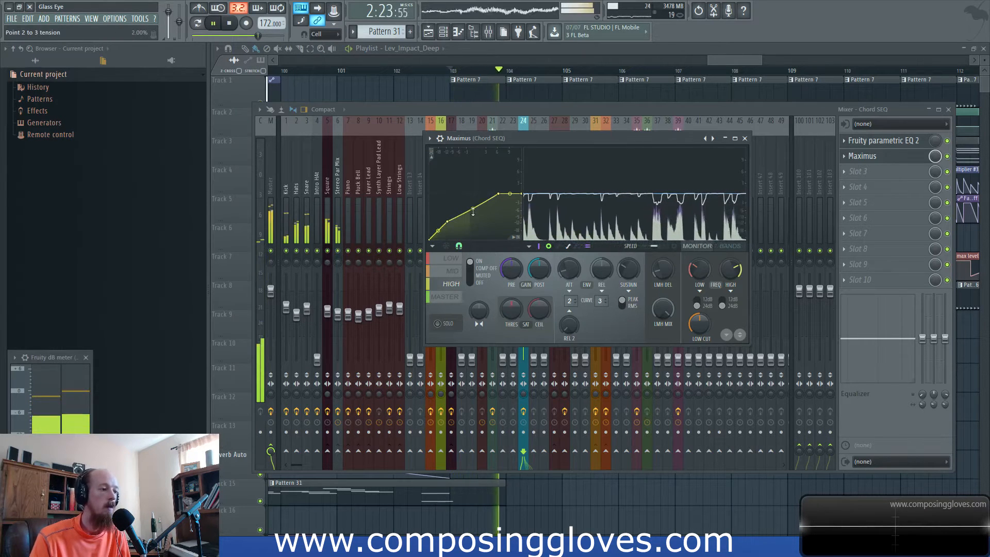
pyautogui.click(489, 33)
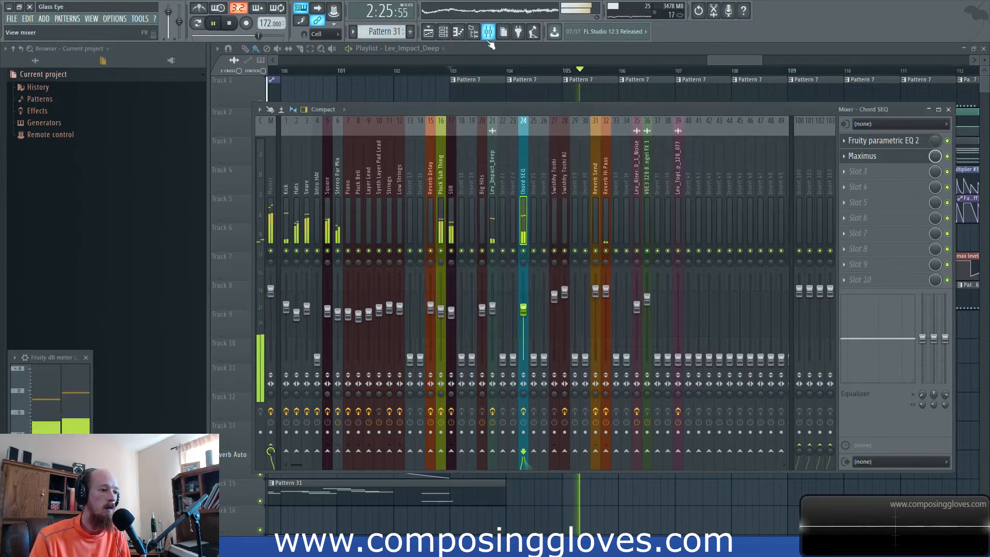
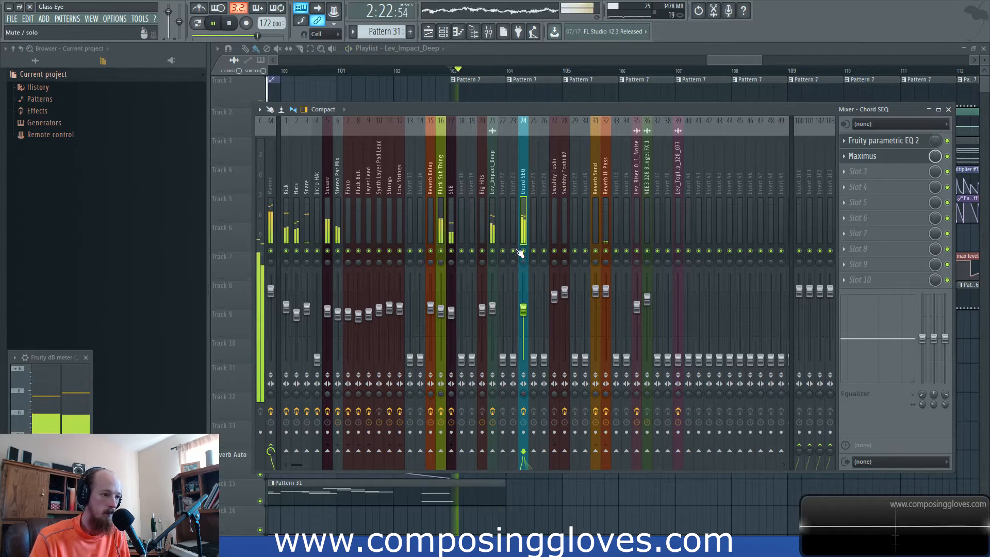
# Listen to the drop from bar 103 while examining the playlist and the Intro HAt mixer track, and stop playback
pyautogui.moveTo(743, 59); pyautogui.dragTo(743, 59)
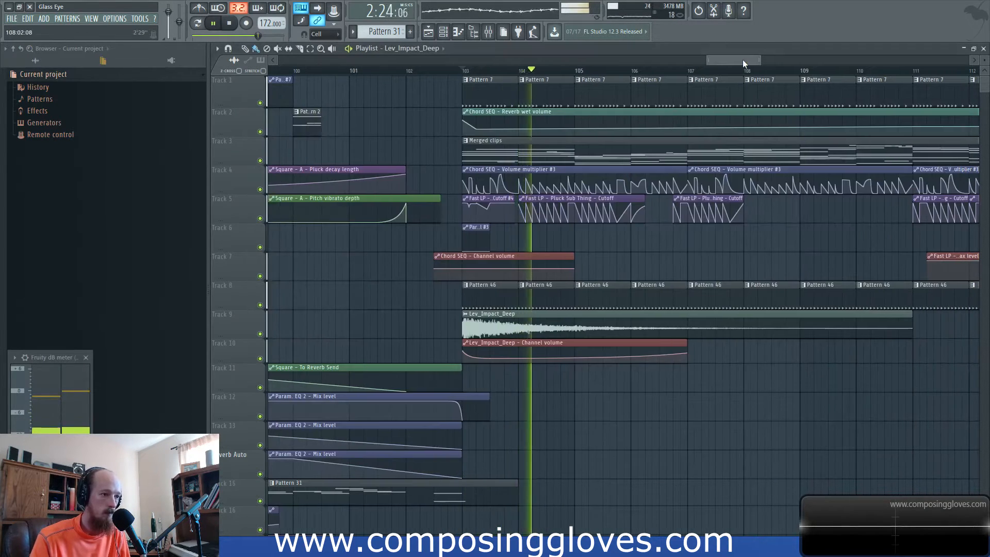
pyautogui.click(488, 34)
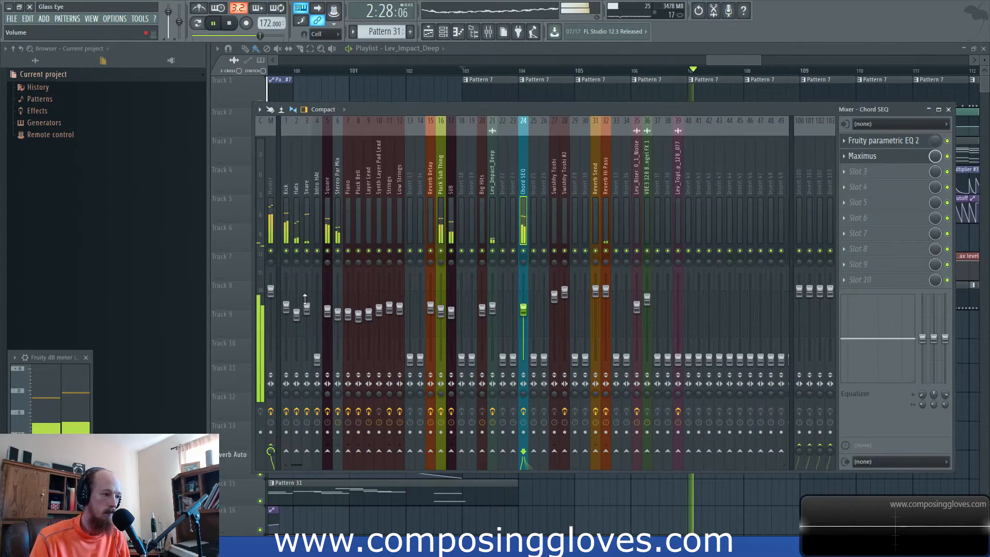
pyautogui.click(320, 364)
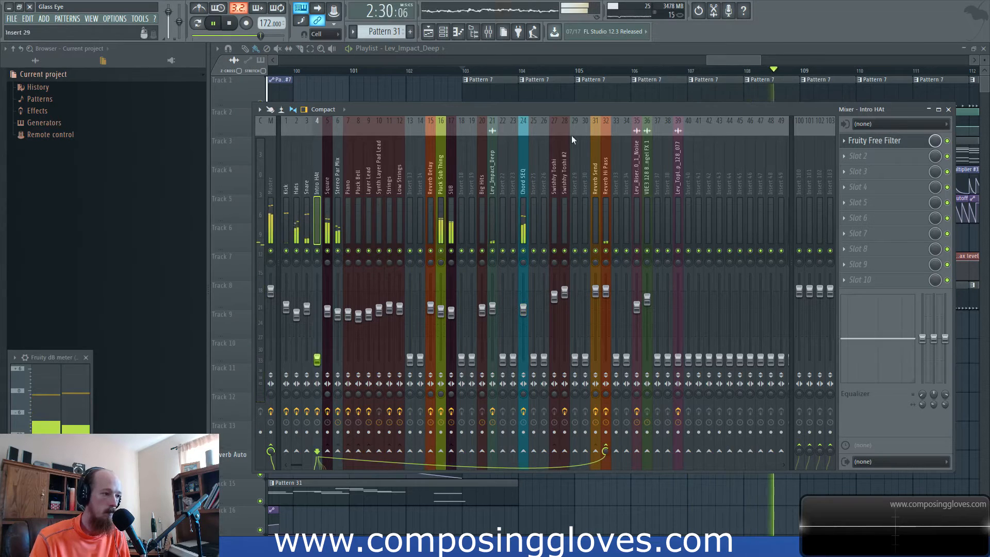
pyautogui.press('space')
pyautogui.press('F9')
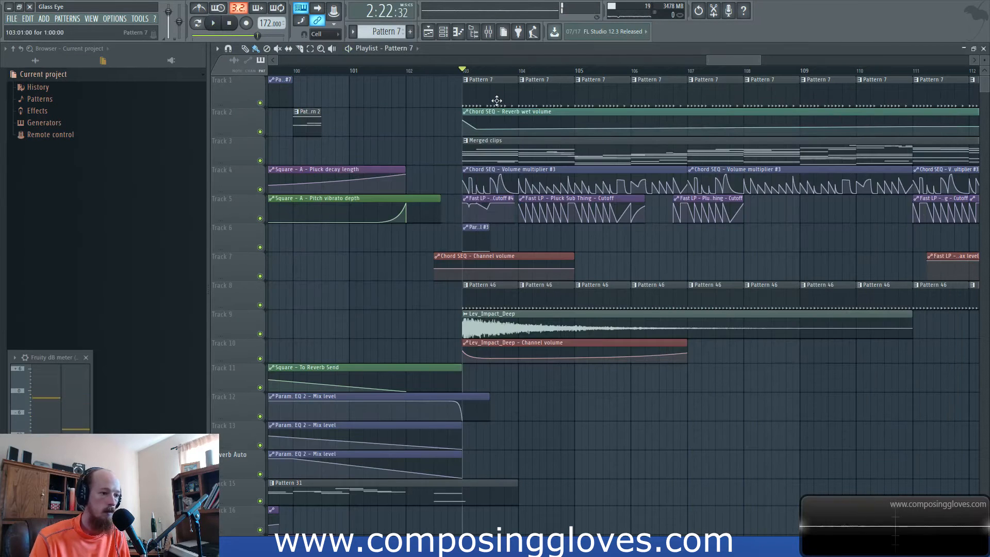
# Open Pattern 46 and rename its Lev_Chh_051 channel to "Hat Run 2"
pyautogui.doubleClick(503, 299)
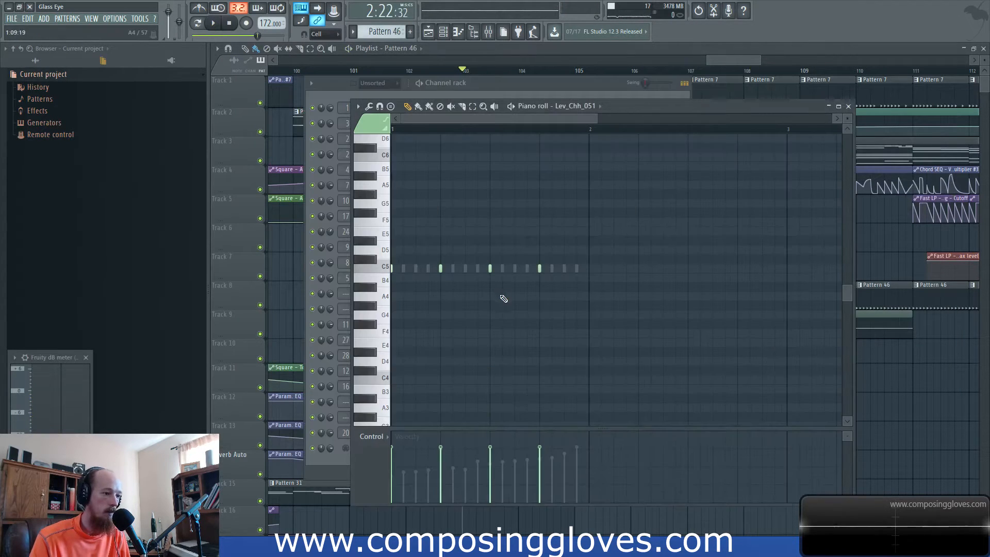
pyautogui.click(339, 91)
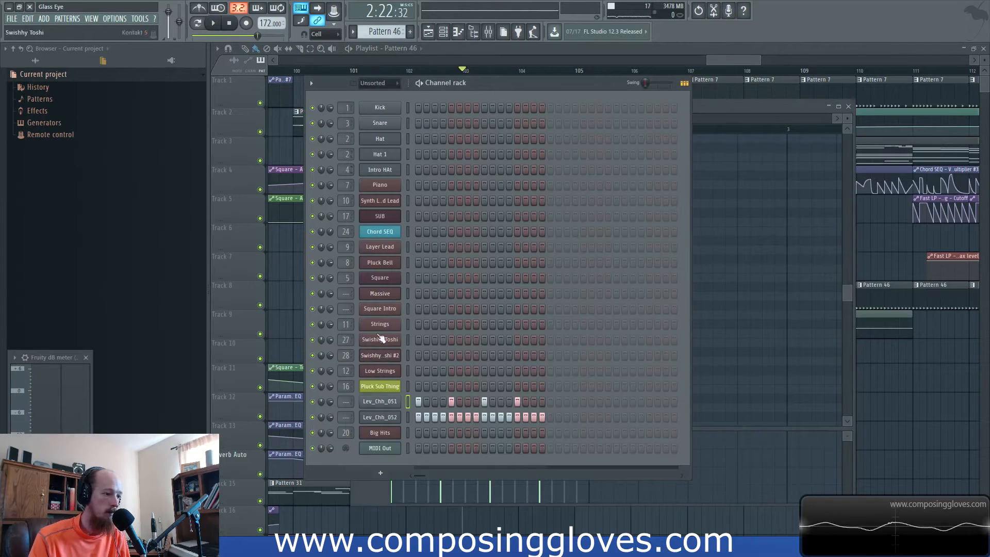
pyautogui.click(380, 402)
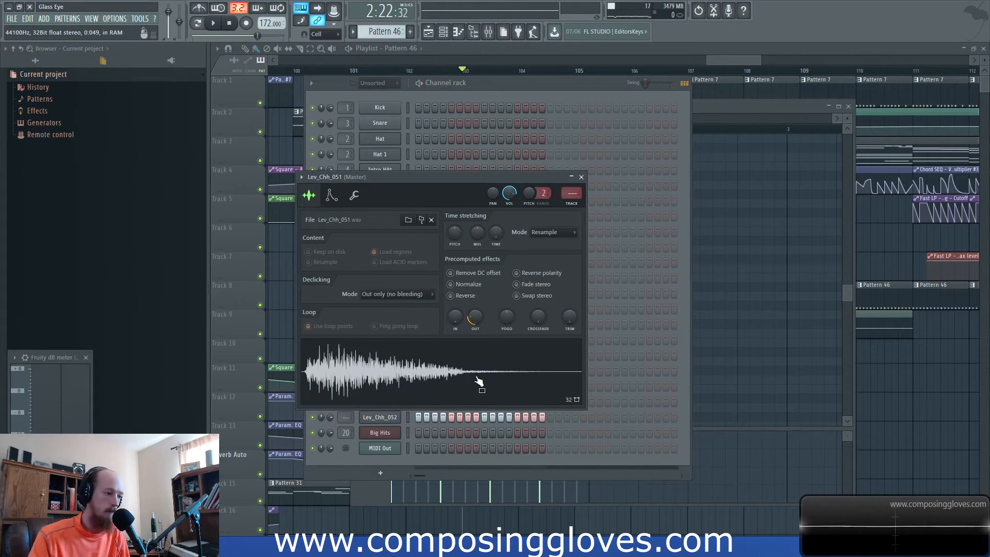
pyautogui.moveTo(421, 175); pyautogui.dragTo(691, 200)
pyautogui.press('F2')
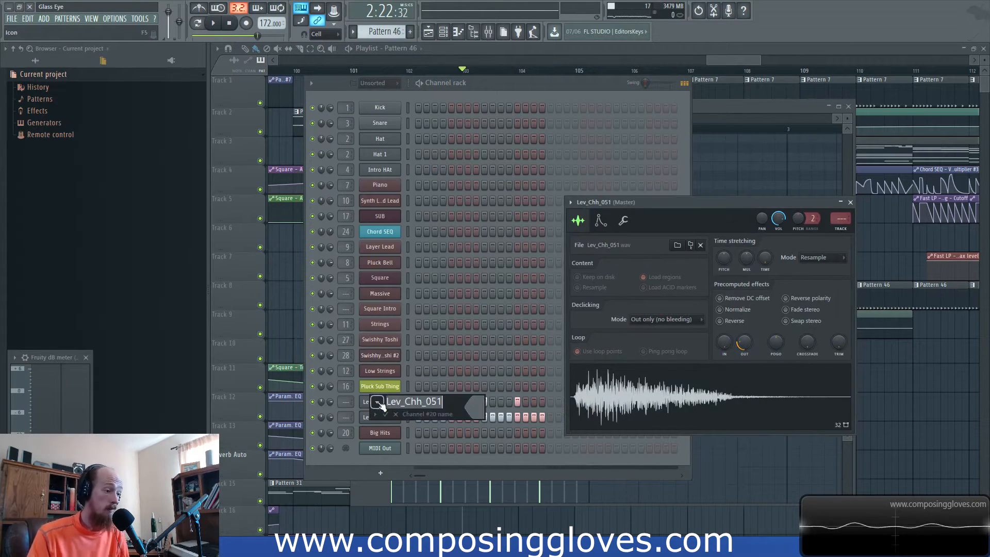
pyautogui.write('Hat Run 2')
pyautogui.press('Return')
# Check the Lev_Chh_052 sample settings and rename the channel to "Hat for a Bald Man"
pyautogui.middleClick(391, 419)
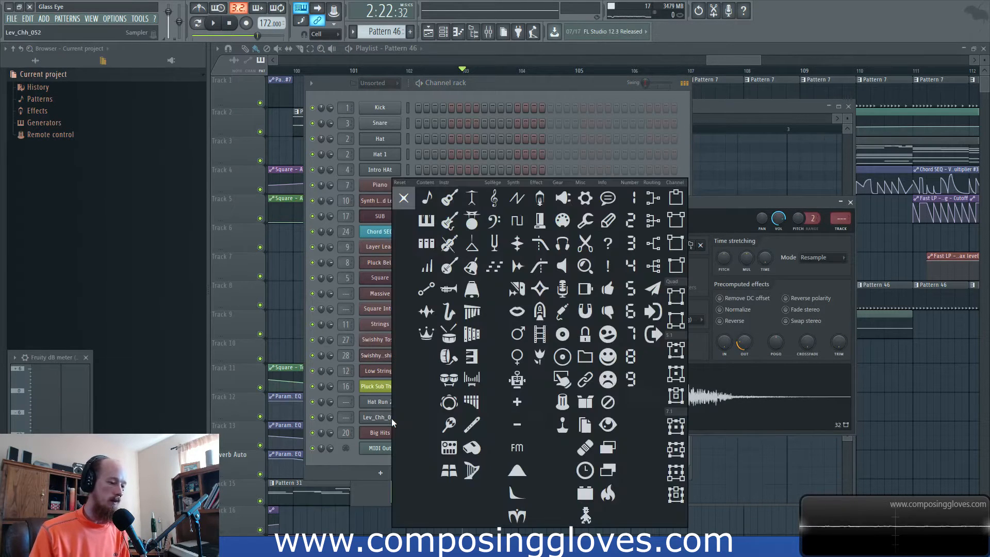
pyautogui.click(391, 418)
pyautogui.click(390, 419)
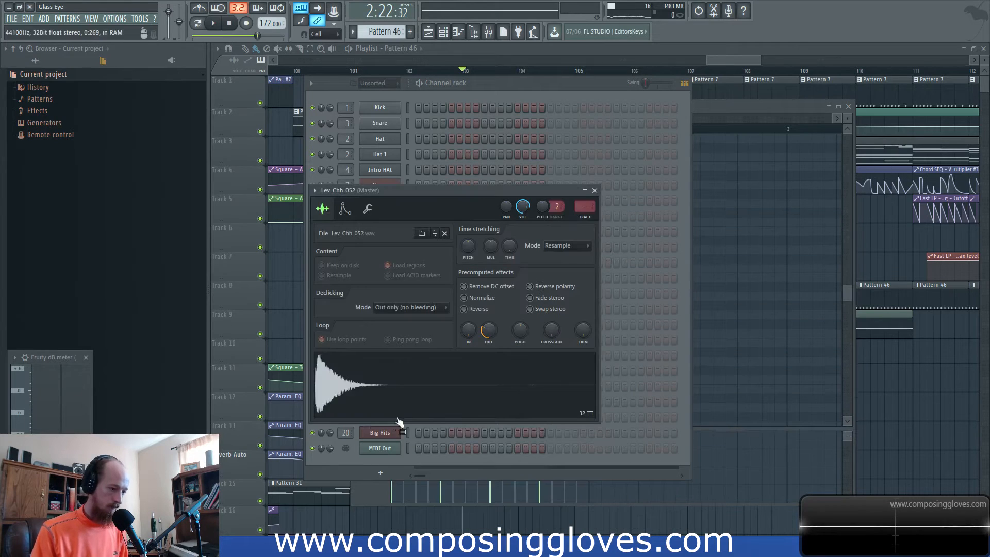
pyautogui.click(404, 456)
pyautogui.middleClick(385, 419)
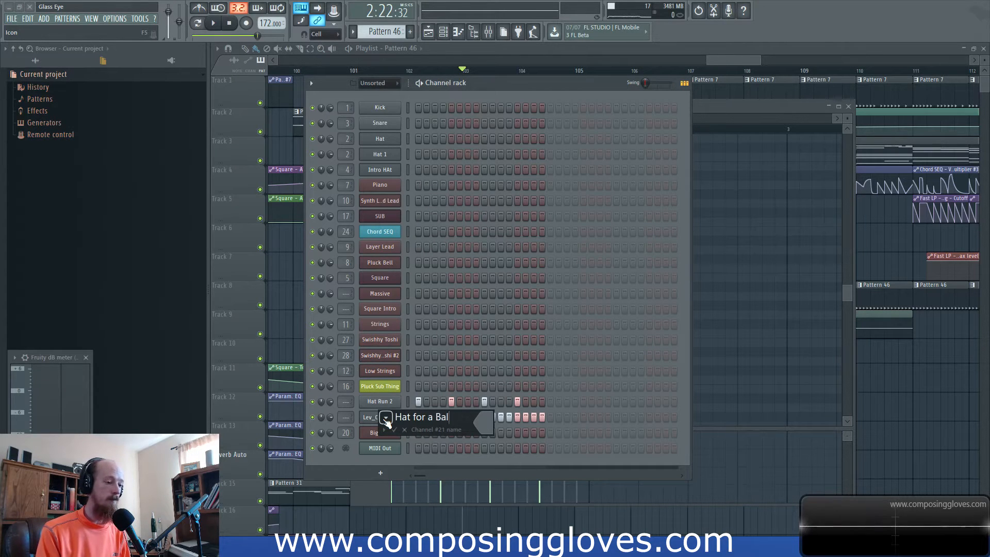
pyautogui.write('an')
pyautogui.press('Return')
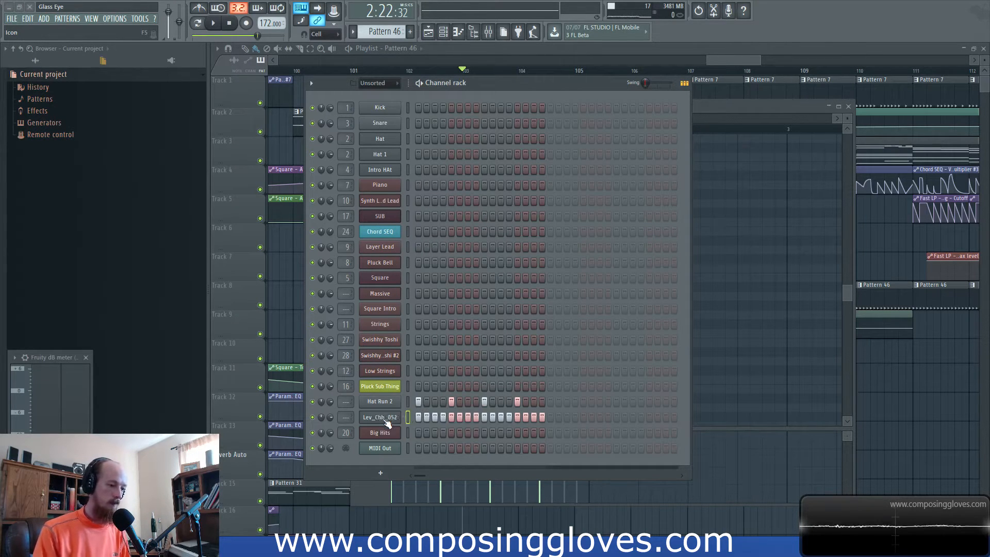
# Route the Hat Run 2 and Hat for a Bald Man channels to mixer track 13, naming the track Hat Run 2
pyautogui.click(388, 406)
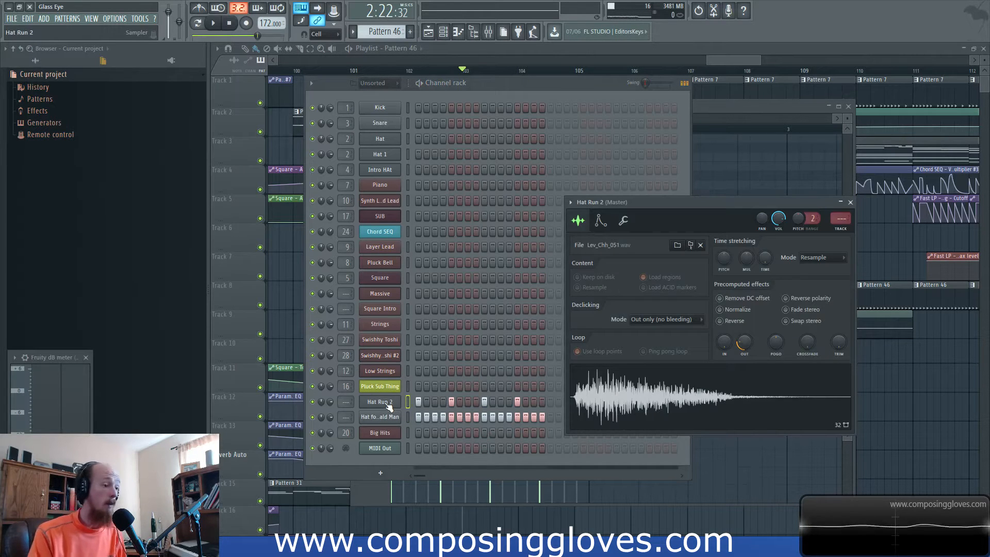
pyautogui.press('F9')
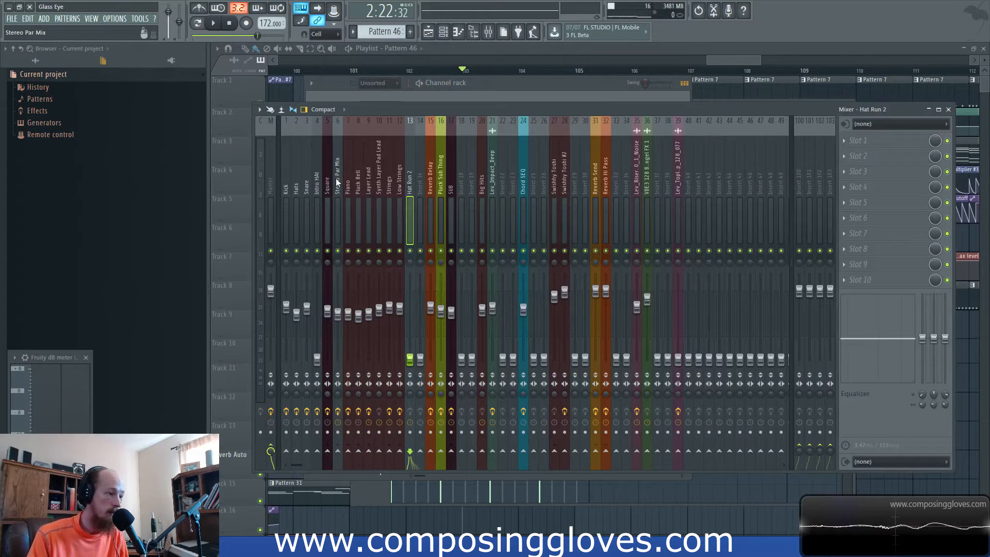
pyautogui.click(465, 83)
pyautogui.click(390, 418)
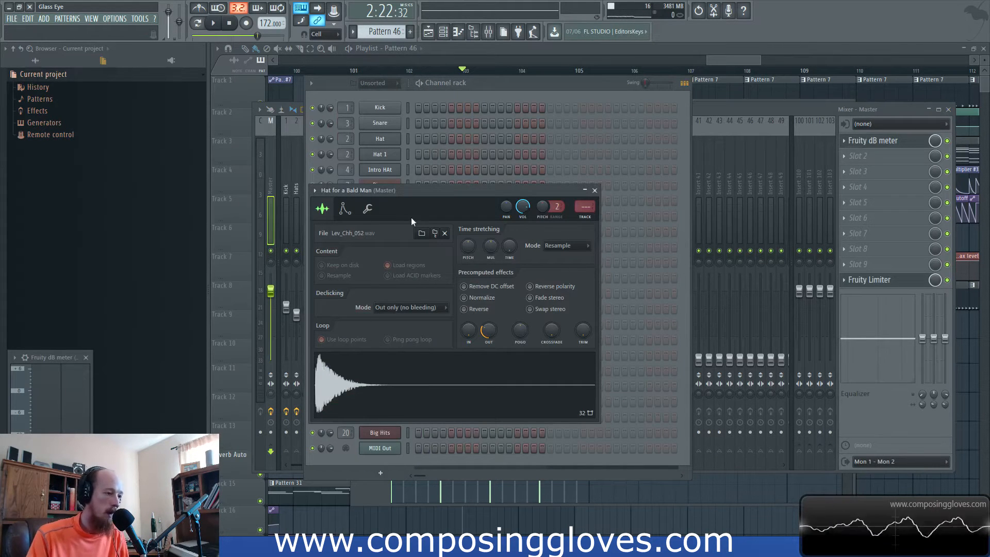
pyautogui.moveTo(439, 205); pyautogui.dragTo(506, 196)
pyautogui.moveTo(653, 199); pyautogui.dragTo(652, 192)
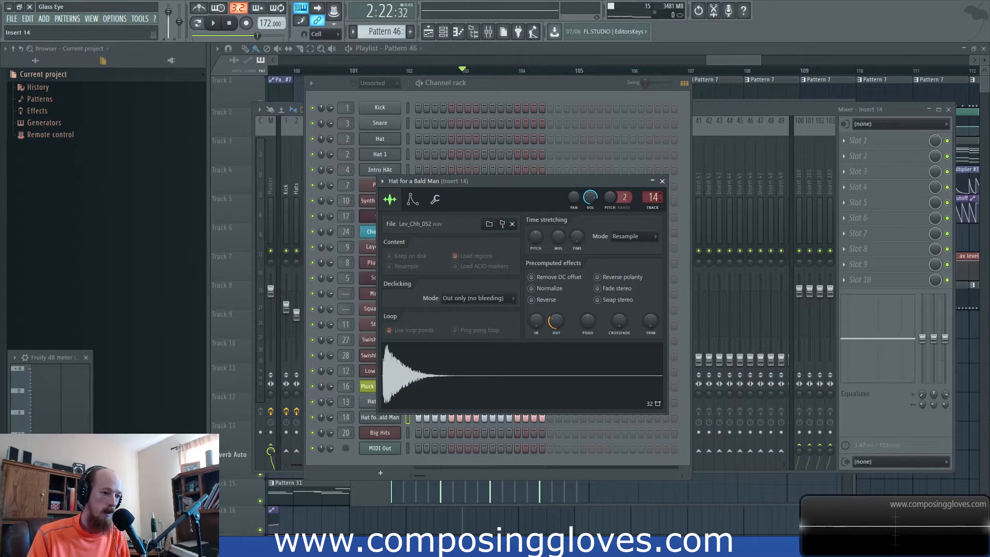
pyautogui.click(797, 110)
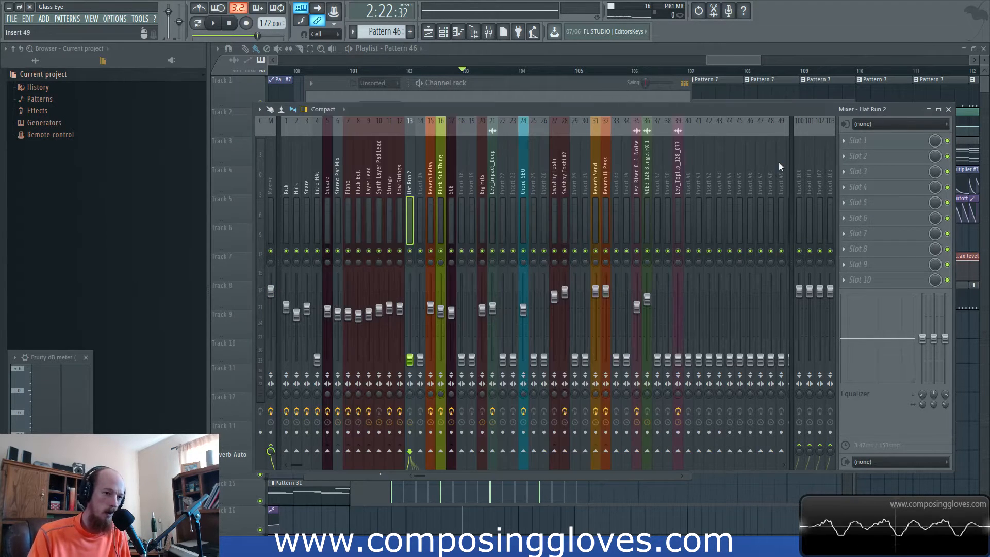
# While playing the drop, set the Hat Run 2 mixer fader to about -9.5 dB
pyautogui.click(876, 139)
pyautogui.click(524, 214)
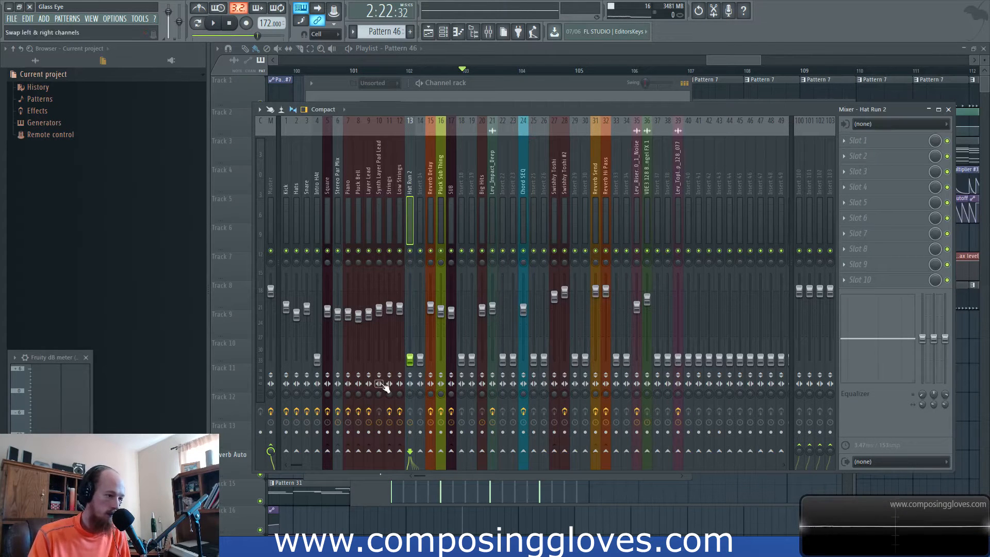
pyautogui.press('space')
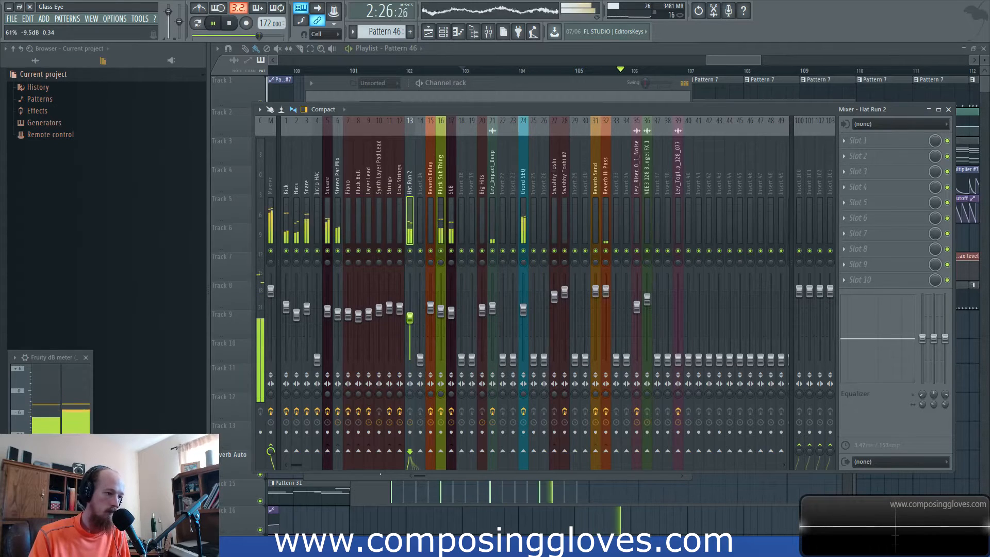
# Pan the Hat for a Bald Man channel off centre during playback, check the mixer levels and stop playback
pyautogui.click(861, 150)
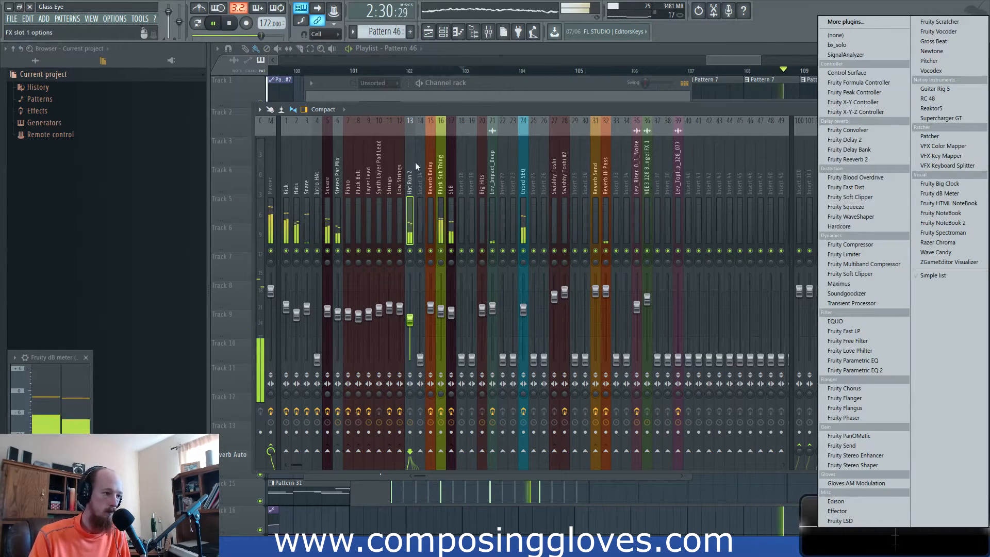
pyautogui.click(551, 100)
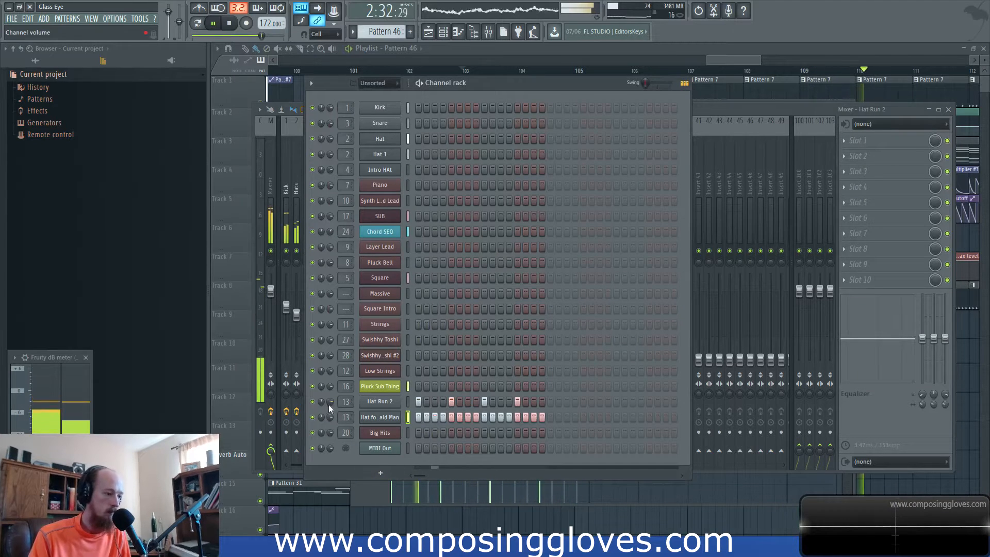
pyautogui.moveTo(322, 417); pyautogui.dragTo(322, 405)
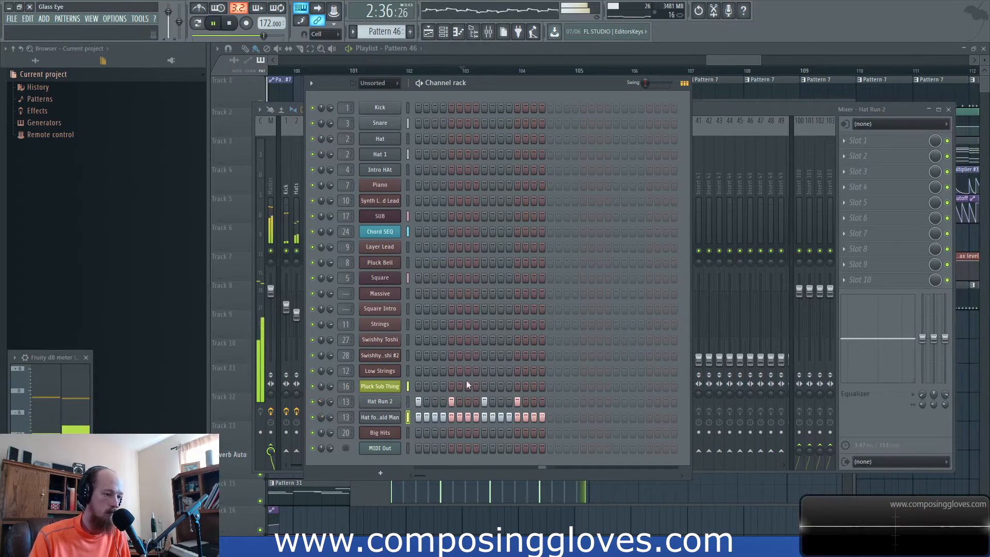
pyautogui.click(791, 108)
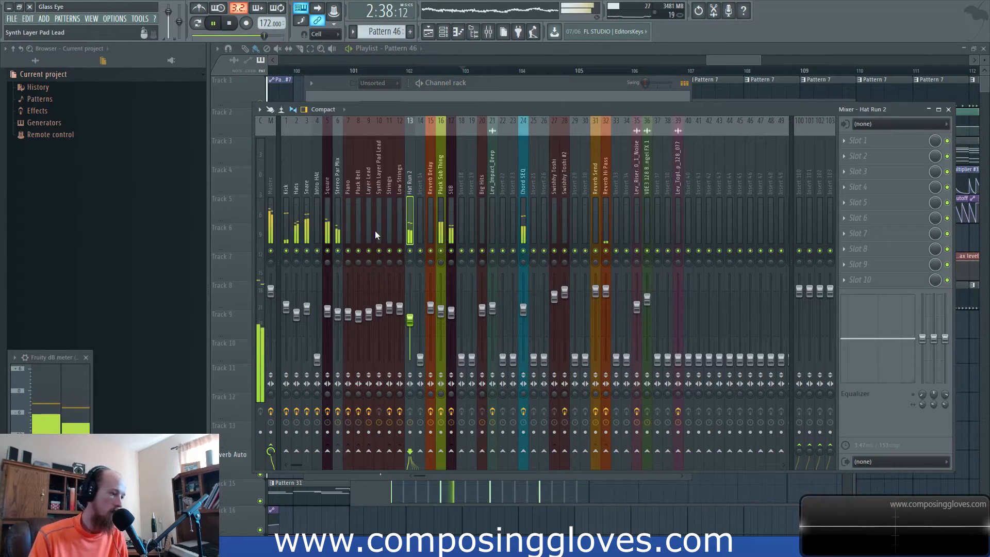
pyautogui.press('space')
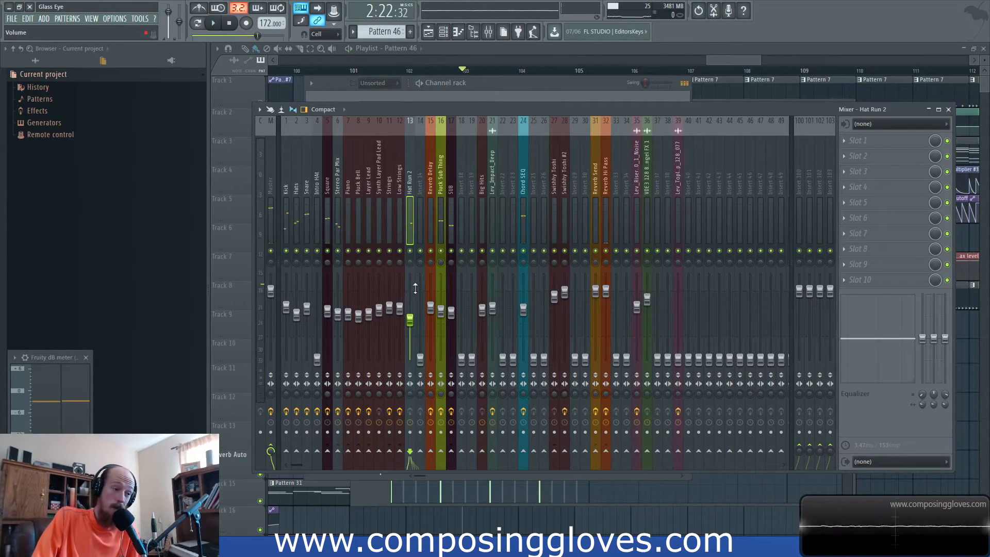
# Examine the envelope and miscellaneous settings of the Hat for a Bald Man channel and move the mixer window back into full view
pyautogui.moveTo(453, 109); pyautogui.dragTo(546, 107)
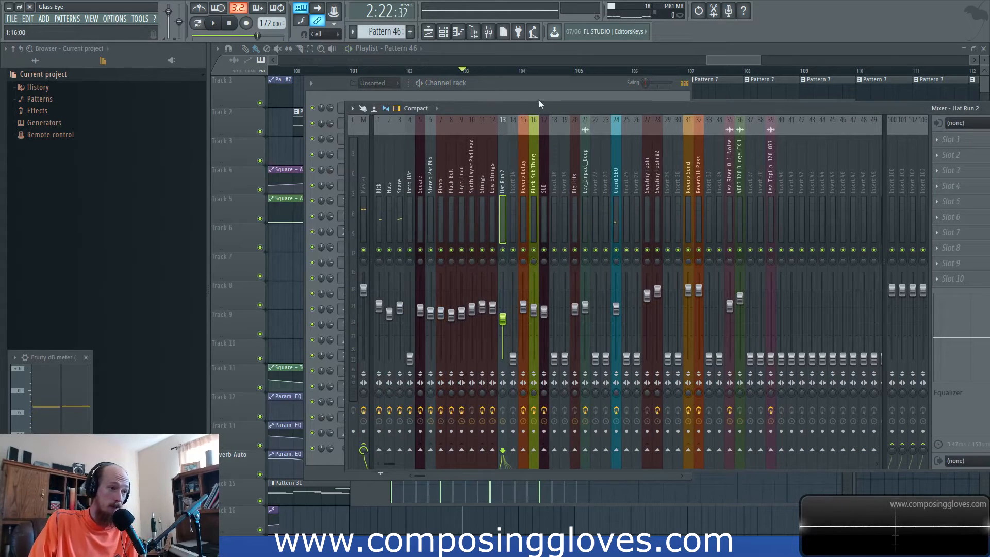
pyautogui.click(543, 91)
pyautogui.click(379, 417)
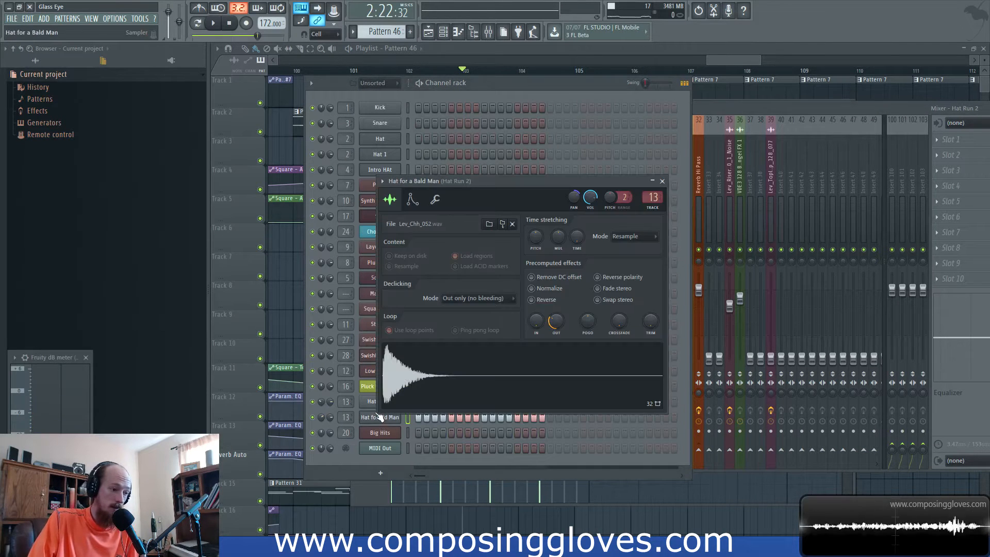
pyautogui.click(413, 200)
pyautogui.click(435, 200)
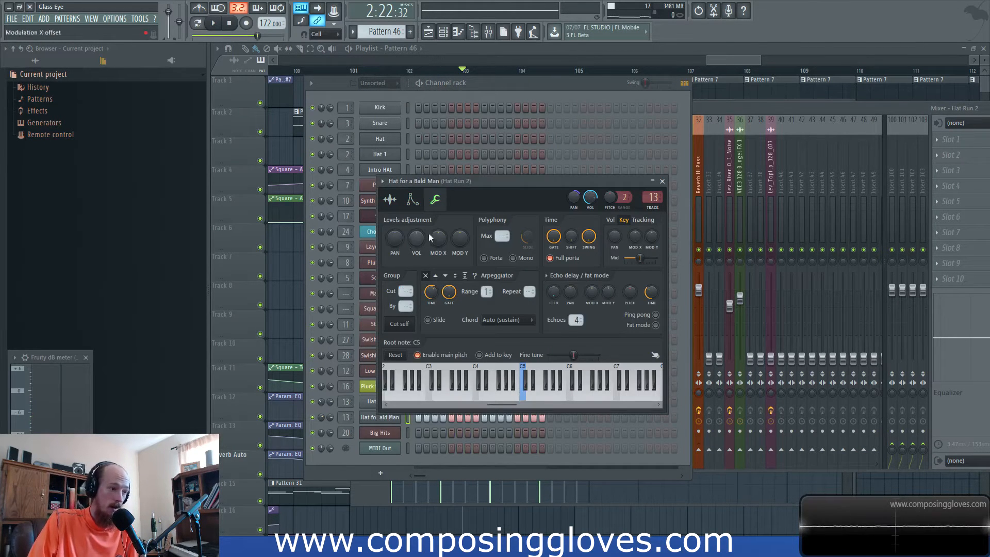
pyautogui.moveTo(852, 109); pyautogui.dragTo(764, 89)
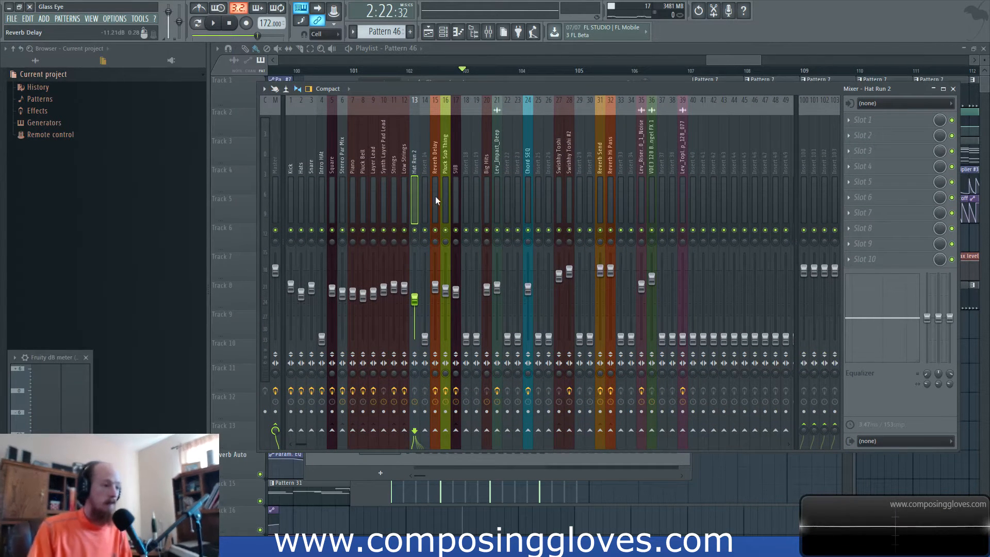
pyautogui.moveTo(476, 85); pyautogui.dragTo(467, 86)
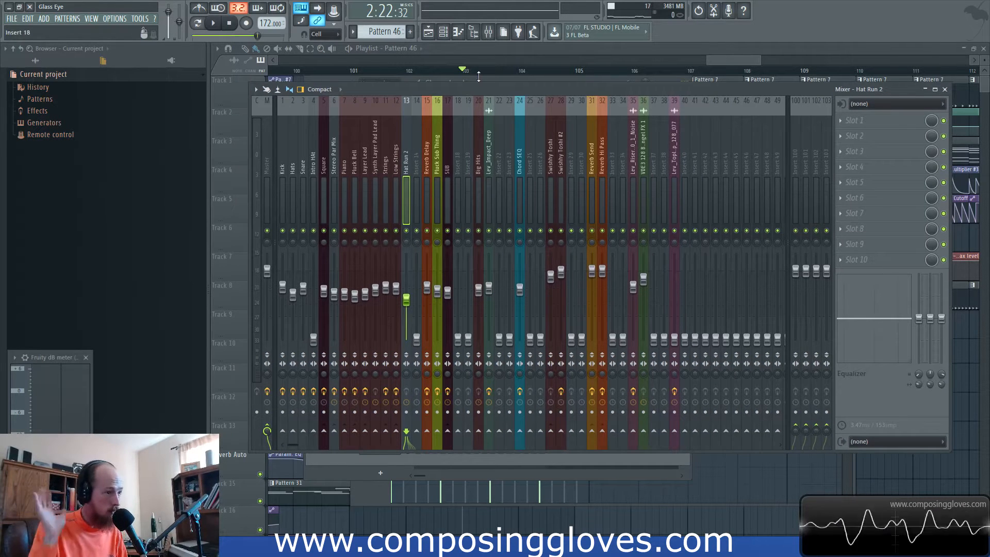
# Add Fruity Parametric EQ 2 to the Hat Run 2 mixer track and, during playback, lower its low shelf at about 918 Hz and its upper-mid bands
pyautogui.click(863, 122)
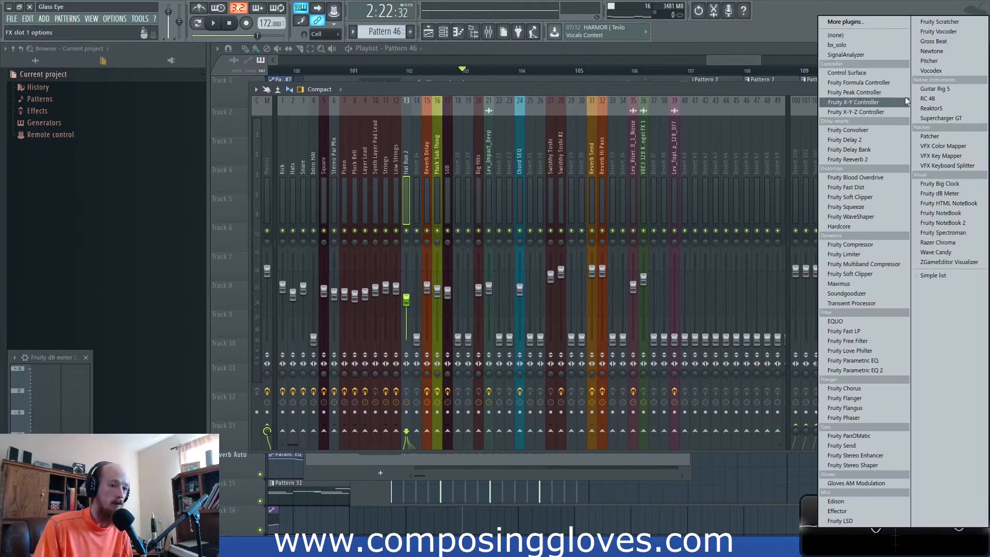
pyautogui.click(895, 371)
pyautogui.moveTo(371, 101); pyautogui.dragTo(476, 92)
pyautogui.press('space')
pyautogui.moveTo(369, 175); pyautogui.dragTo(429, 206)
pyautogui.moveTo(483, 175); pyautogui.dragTo(516, 184)
pyautogui.moveTo(484, 182)
pyautogui.mouseDown()
pyautogui.moveTo(512, 167)
pyautogui.moveTo(521, 181)
pyautogui.moveTo(506, 177)
pyautogui.moveTo(476, 199)
pyautogui.mouseUp()
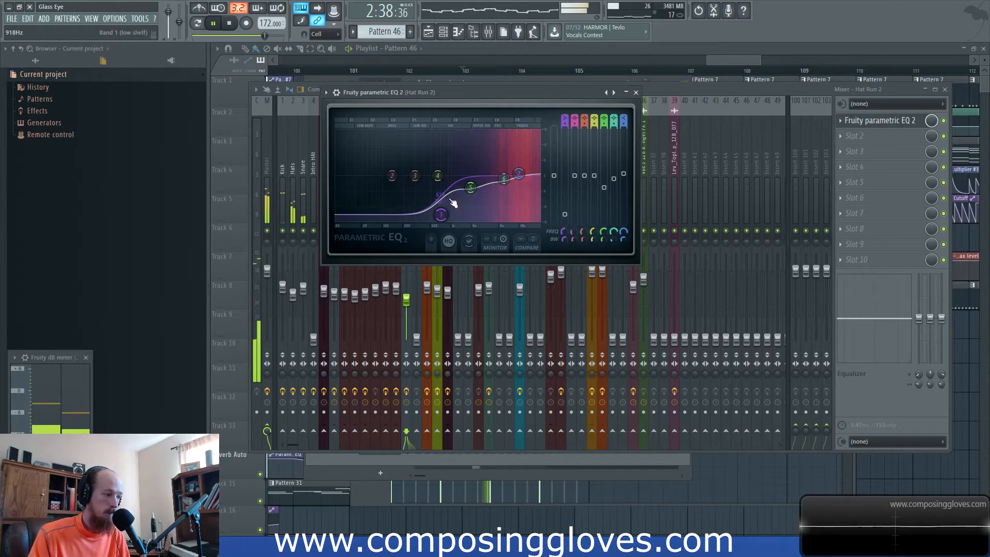
# Close the equalizer, raise the Hat Run 2 mixer fader slightly, listen on past the end of the drop and stop playback
pyautogui.click(713, 91)
pyautogui.moveTo(412, 301); pyautogui.dragTo(413, 298)
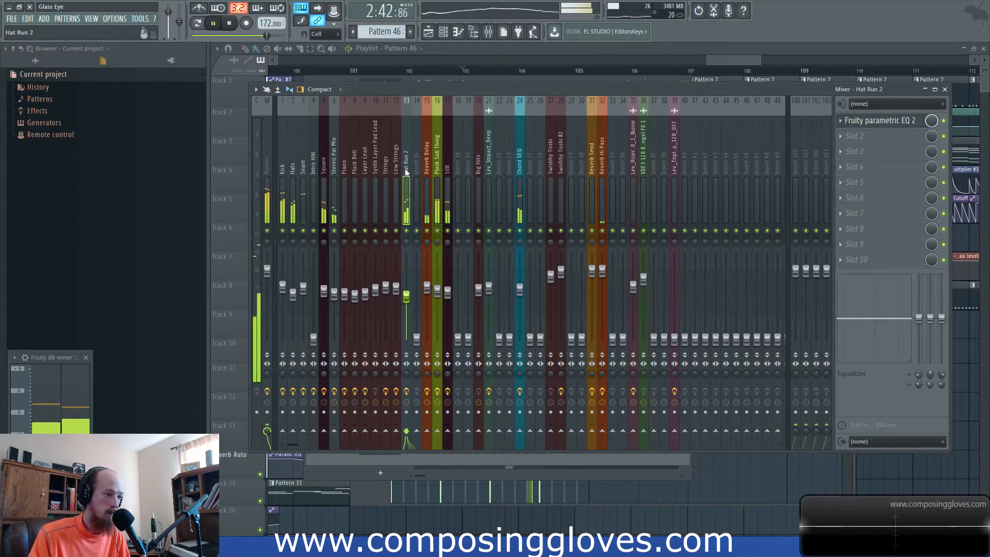
pyautogui.moveTo(726, 62); pyautogui.dragTo(756, 56)
pyautogui.scroll(-4, 684, 223)
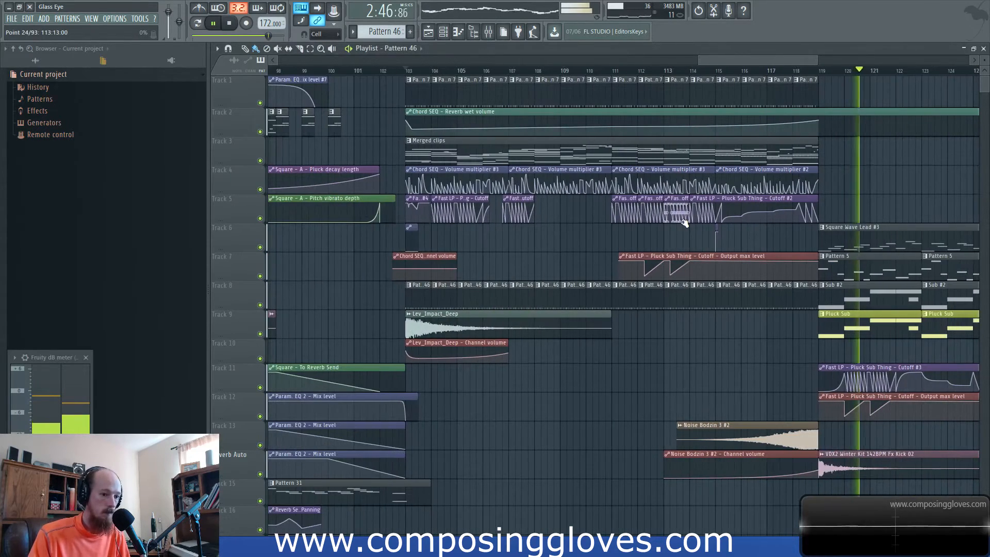
pyautogui.scroll(-1, 684, 223)
pyautogui.press('space')
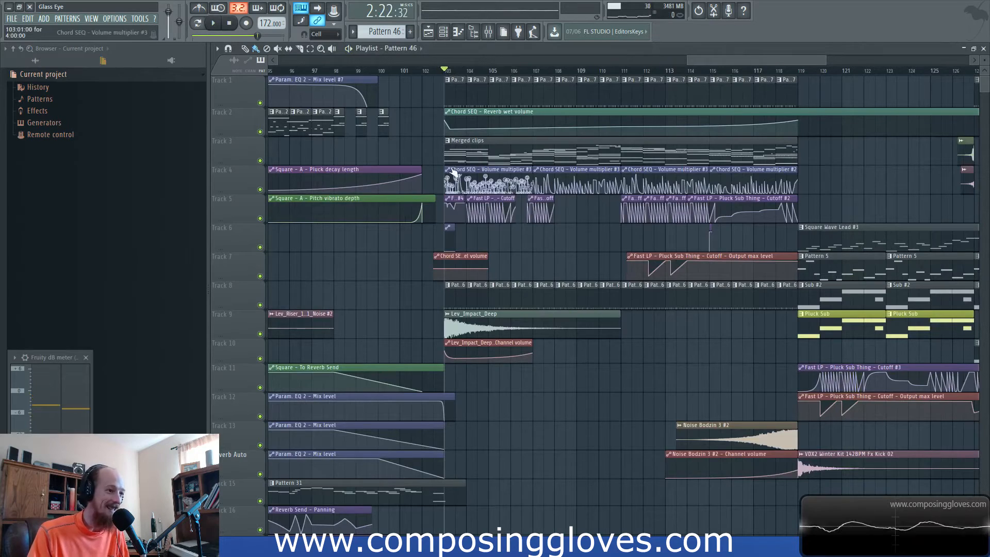
# Play the drop from bar 103, set the Chord SEQ mixer fader to about -6.4 dB and stop playback
pyautogui.scroll(3, 536, 154)
pyautogui.press('space')
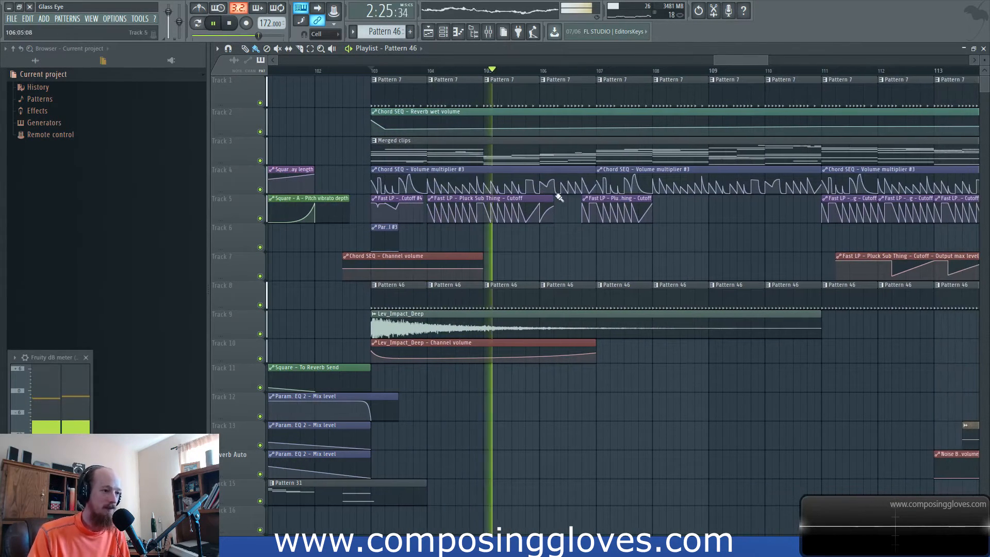
pyautogui.click(496, 34)
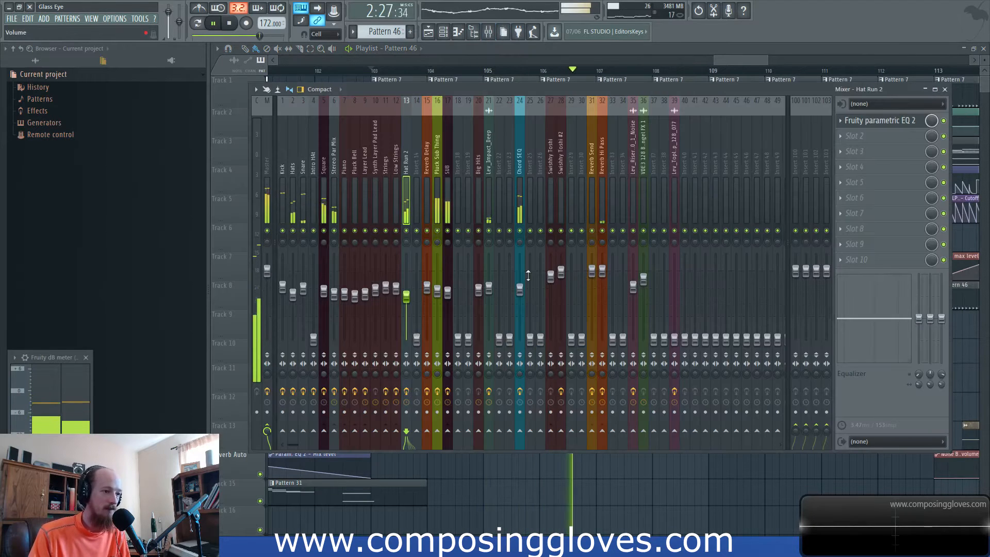
pyautogui.click(520, 291)
pyautogui.moveTo(521, 295); pyautogui.dragTo(521, 294)
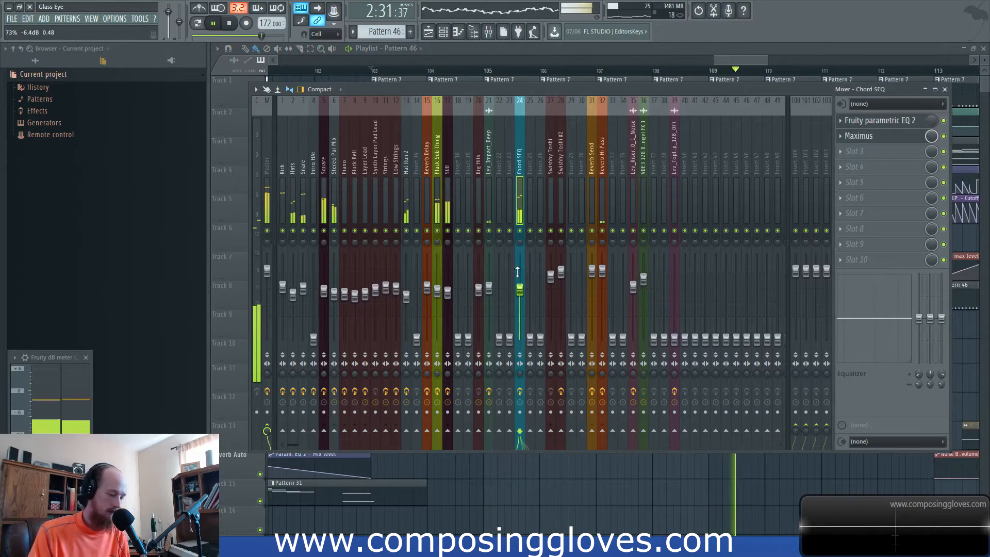
pyautogui.moveTo(720, 90); pyautogui.dragTo(734, 95)
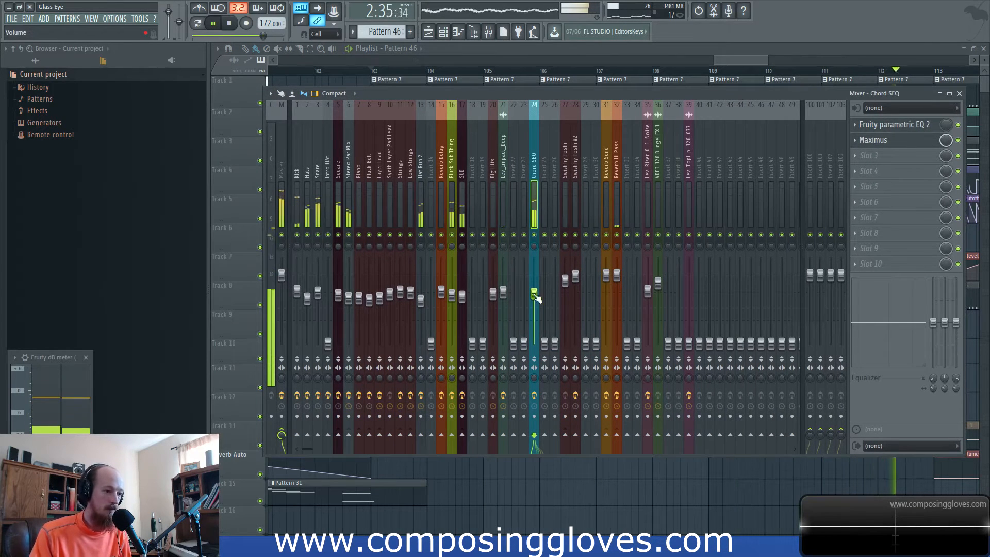
pyautogui.press('space')
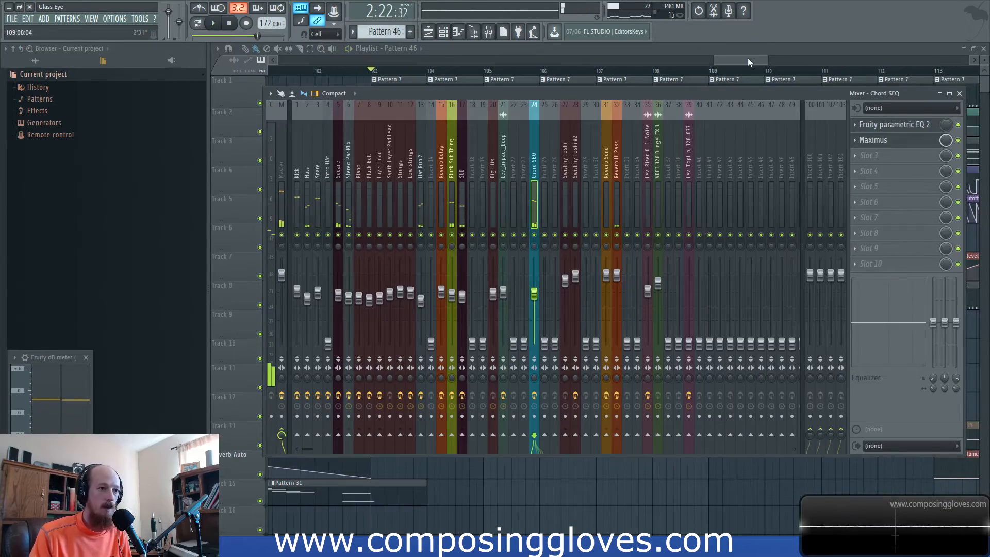
# Examine the playlist arrangement, comparing the earlier sections with the drop at bar 103
pyautogui.click(748, 59)
pyautogui.scroll(-5, 582, 291)
pyautogui.scroll(-3, 577, 294)
pyautogui.scroll(-3, 627, 276)
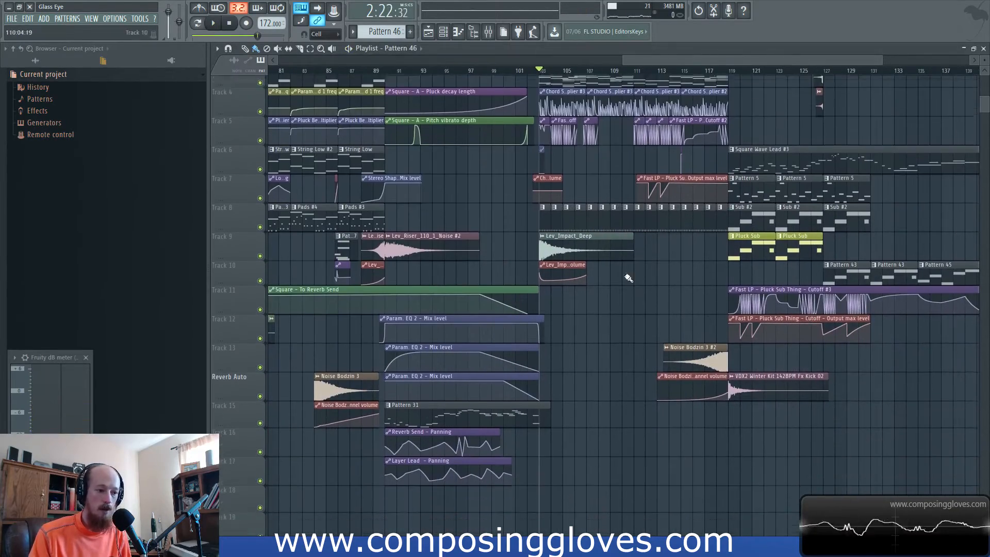
pyautogui.moveTo(521, 311); pyautogui.dragTo(713, 292)
pyautogui.moveTo(656, 241); pyautogui.dragTo(749, 267)
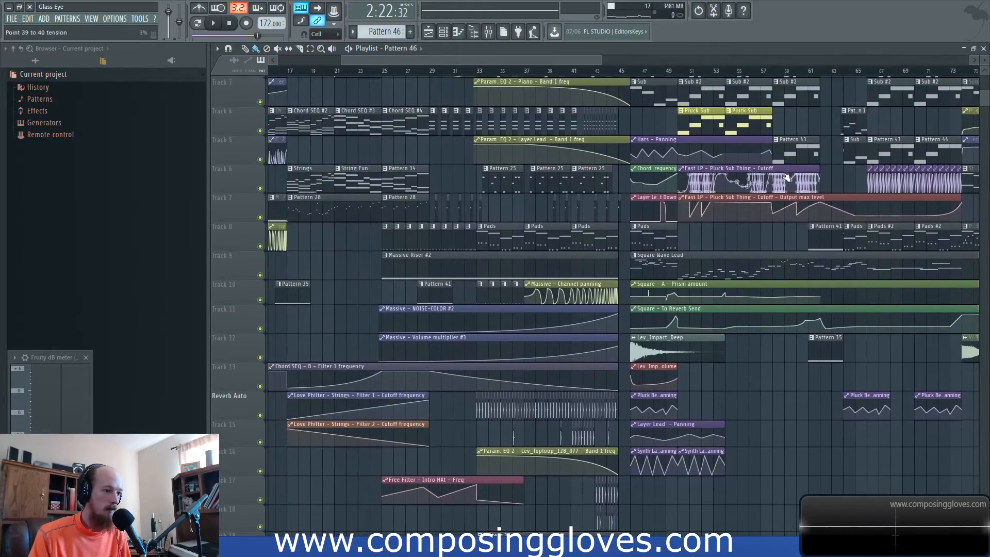
pyautogui.moveTo(871, 206); pyautogui.dragTo(487, 208)
pyautogui.moveTo(943, 228); pyautogui.dragTo(813, 239)
pyautogui.scroll(4, 811, 238)
pyautogui.moveTo(841, 195); pyautogui.dragTo(649, 212)
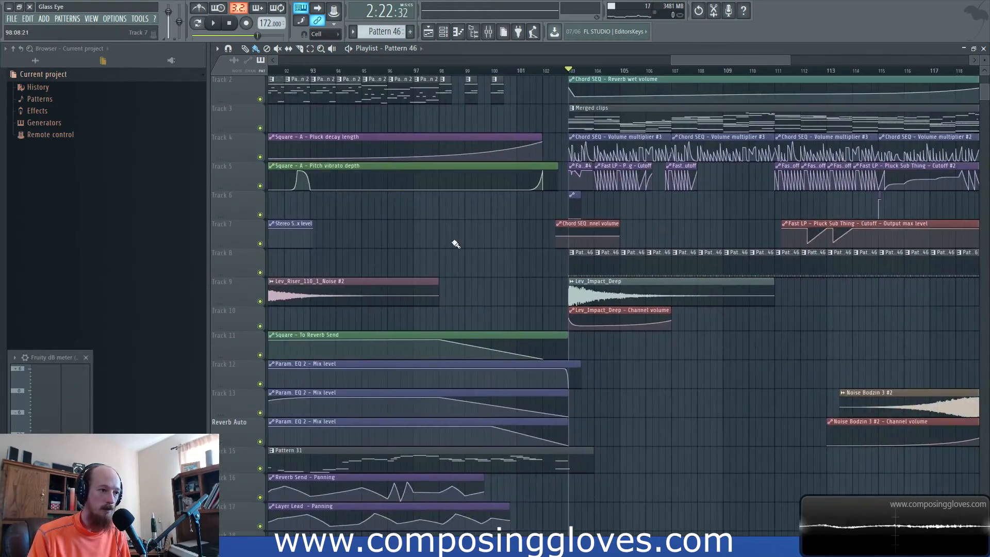
pyautogui.moveTo(455, 243); pyautogui.dragTo(794, 227)
pyautogui.scroll(-5, 644, 221)
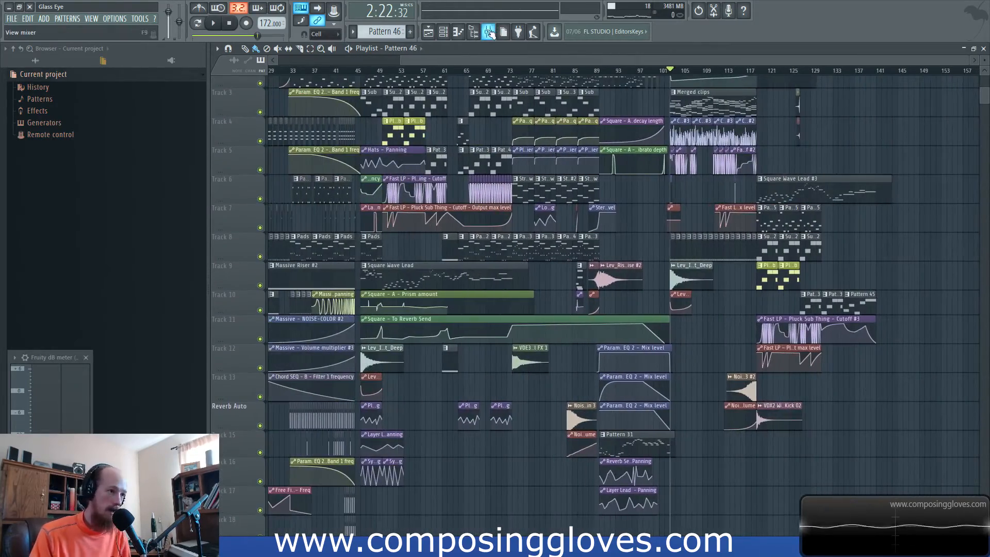
# Play the song from the beginning and check the Chord SEQ level in the mixer, then stop playback
pyautogui.click(489, 32)
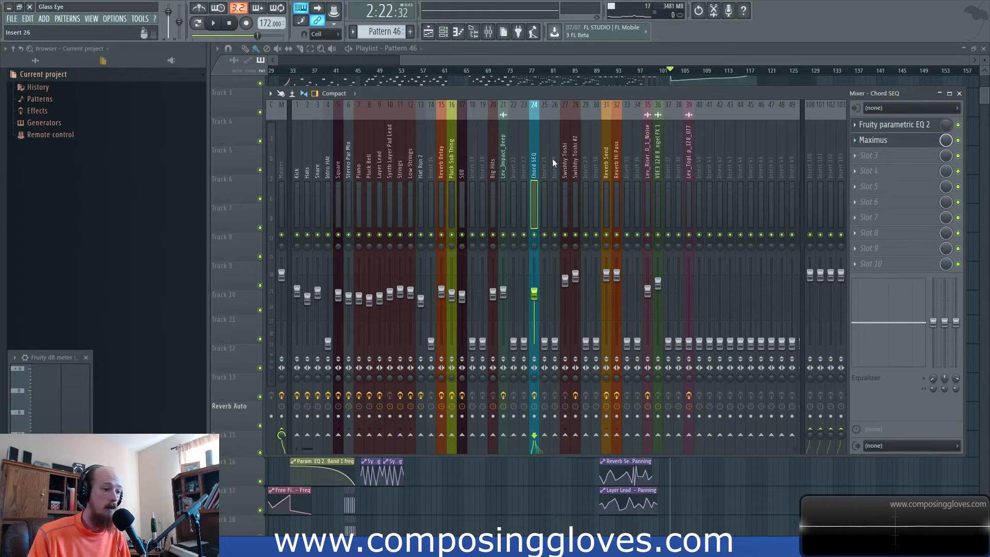
pyautogui.moveTo(684, 60); pyautogui.dragTo(438, 64)
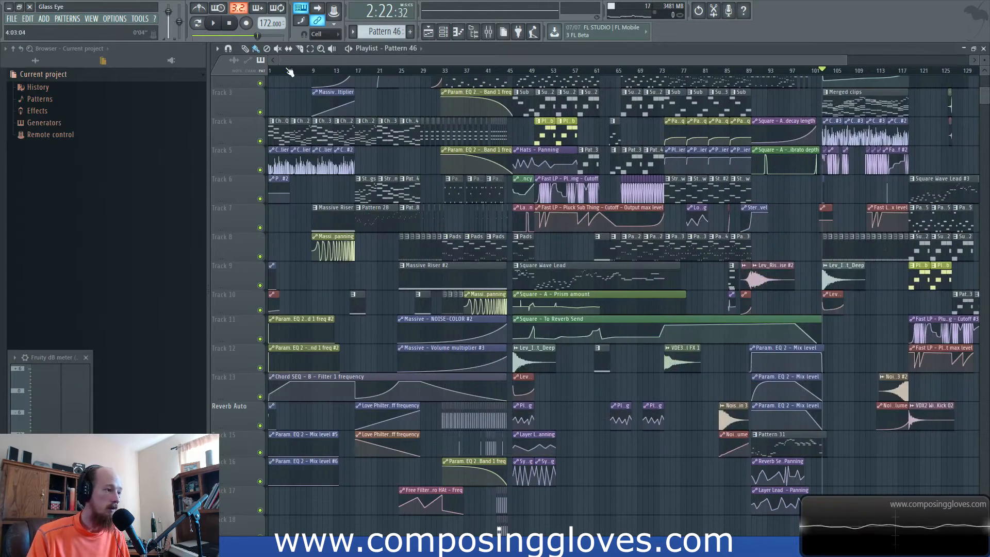
pyautogui.click(355, 71)
pyautogui.press('space')
pyautogui.click(490, 32)
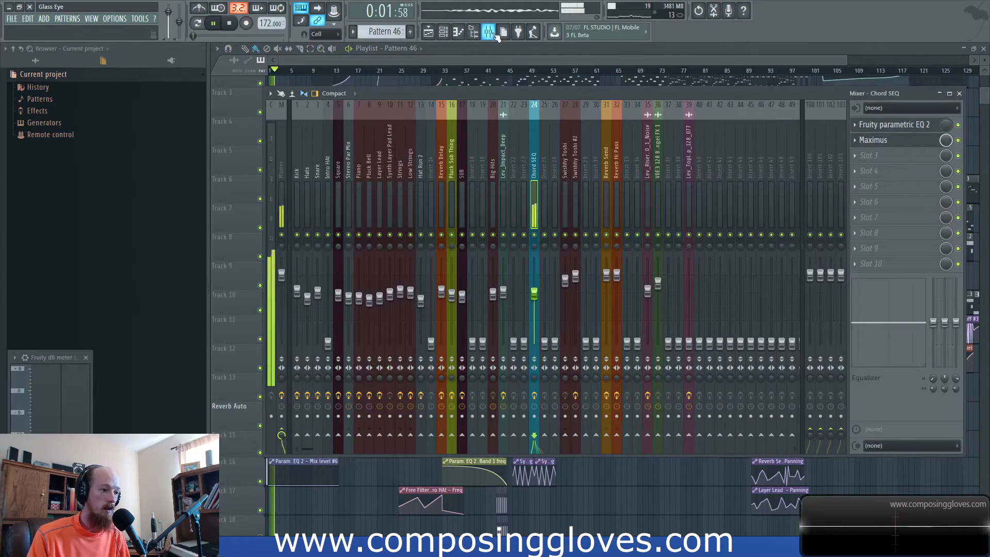
pyautogui.press('space')
# Open the first Chord SEQ pattern of the intro and inspect the Chord SEQ channel from the channel rack
pyautogui.moveTo(531, 63); pyautogui.dragTo(454, 64)
pyautogui.scroll(6, 287, 194)
pyautogui.scroll(3, 291, 180)
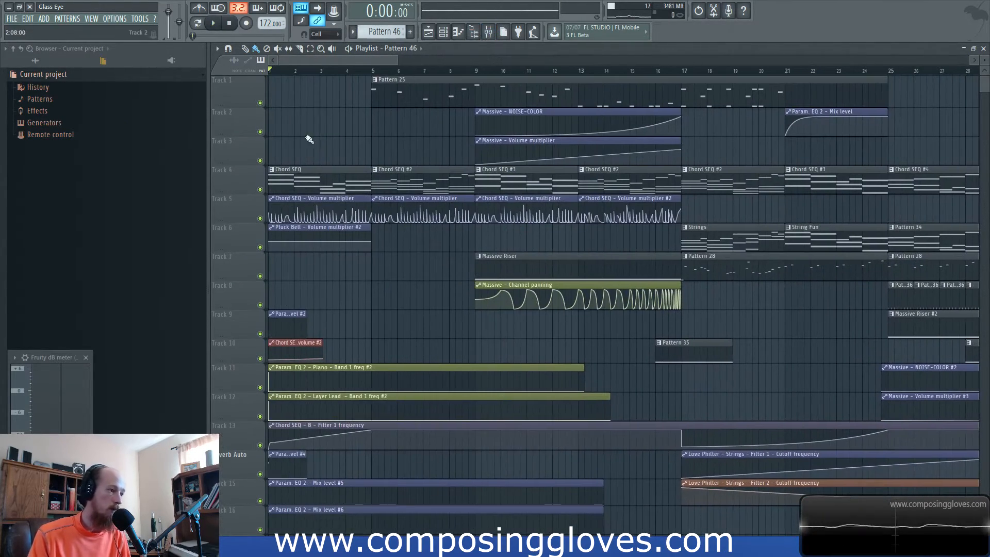
pyautogui.doubleClick(304, 180)
pyautogui.click(565, 88)
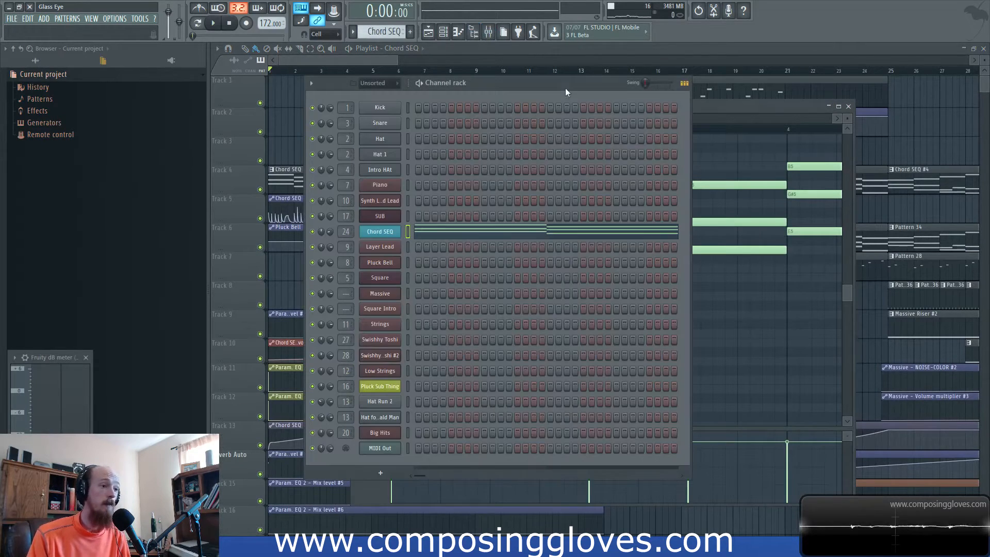
pyautogui.click(378, 233)
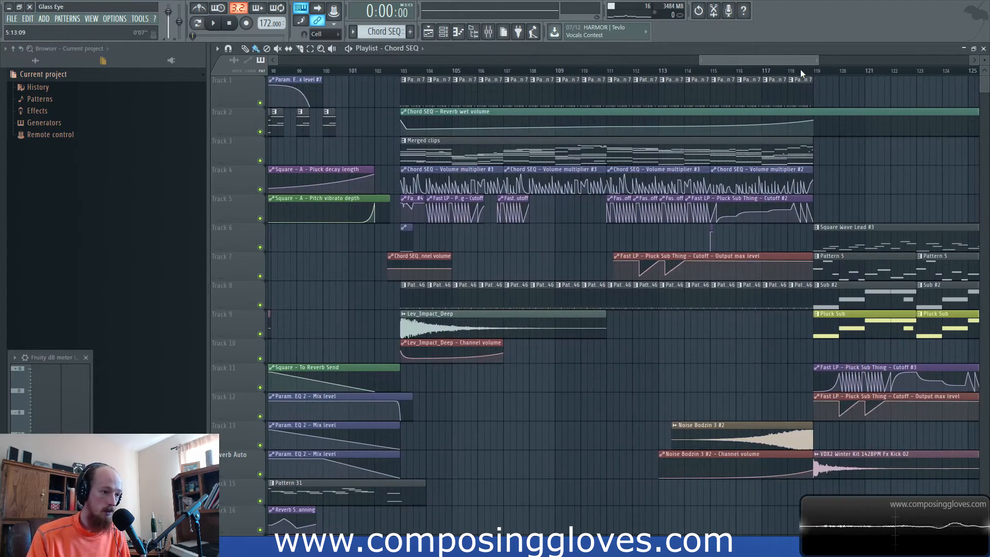
# Select the drop section from bar 103 to bar 119 in the playlist
pyautogui.moveTo(406, 78); pyautogui.dragTo(811, 110)
pyautogui.scroll(2, 503, 199)
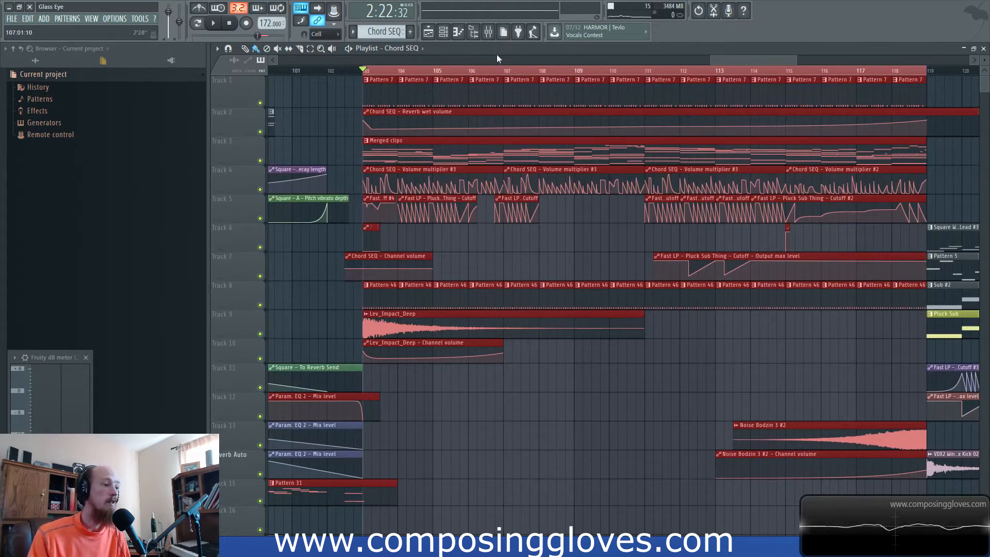
pyautogui.scroll(3, 419, 129)
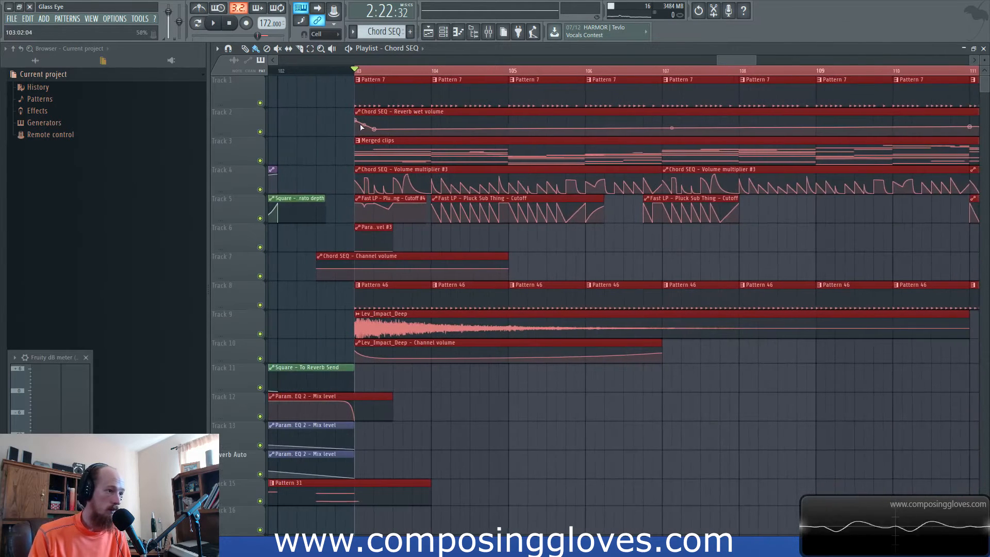
# While playing the drop, raise the second point of the Chord SEQ reverb wet volume automation to about 66% and replay the section
pyautogui.press('space')
pyautogui.moveTo(414, 129); pyautogui.dragTo(415, 122)
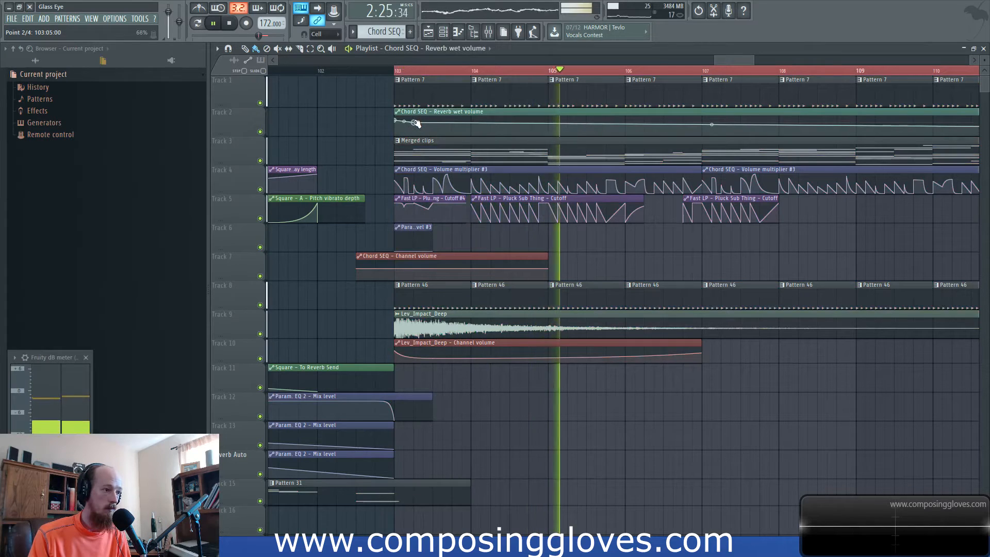
pyautogui.press('space')
pyautogui.press('space')
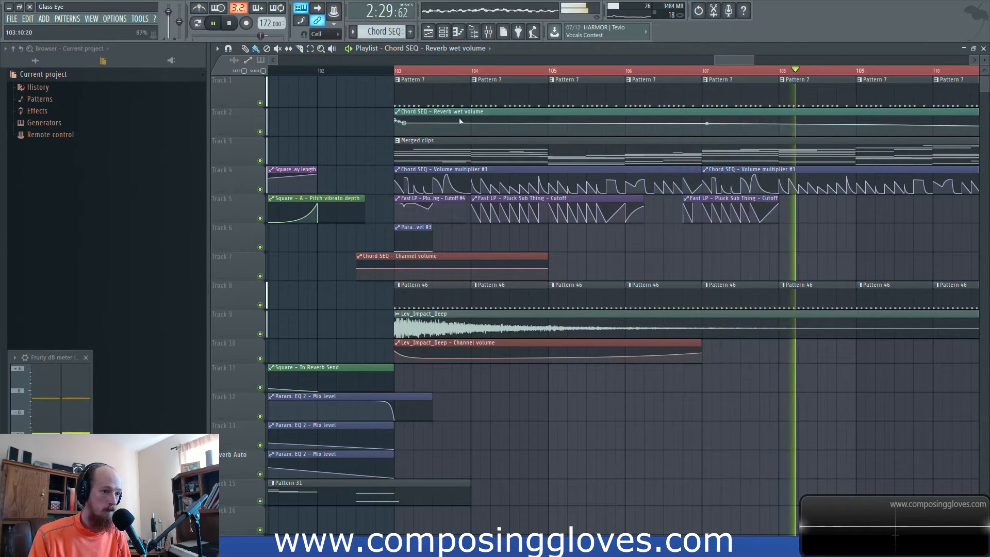
pyautogui.scroll(-4, 431, 132)
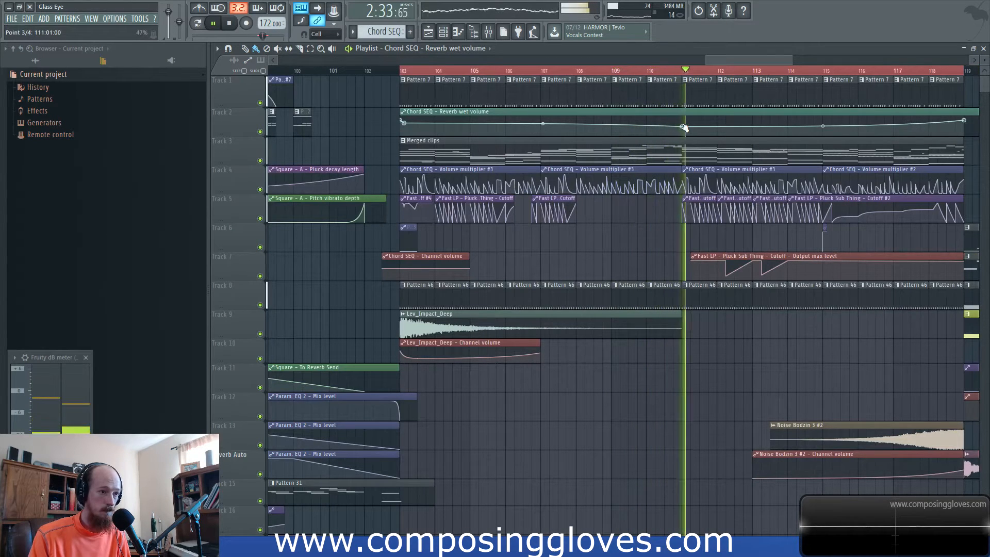
# Replay the drop from bar 103, checking the Chord SEQ level in the mixer and following playback to the next section
pyautogui.click(488, 38)
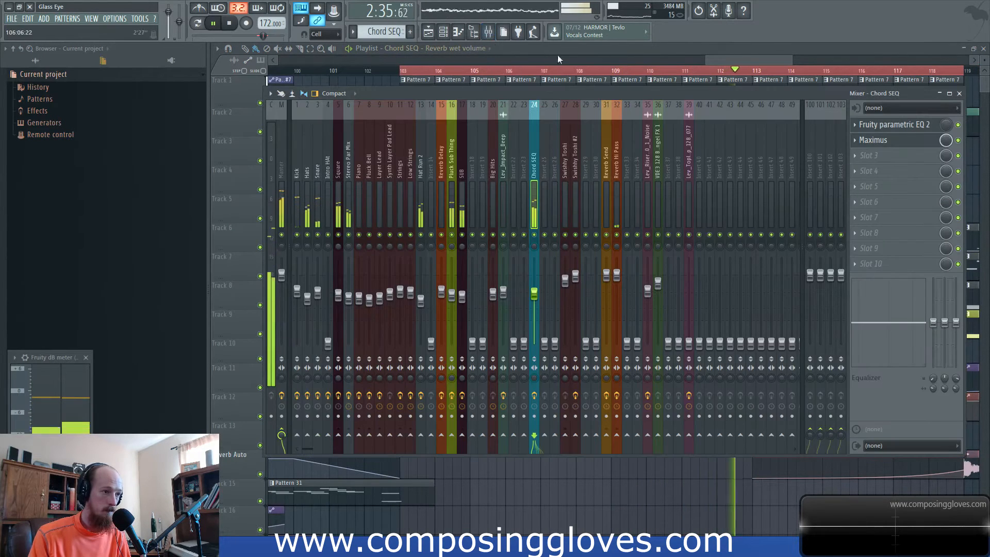
pyautogui.click(736, 62)
pyautogui.press('space')
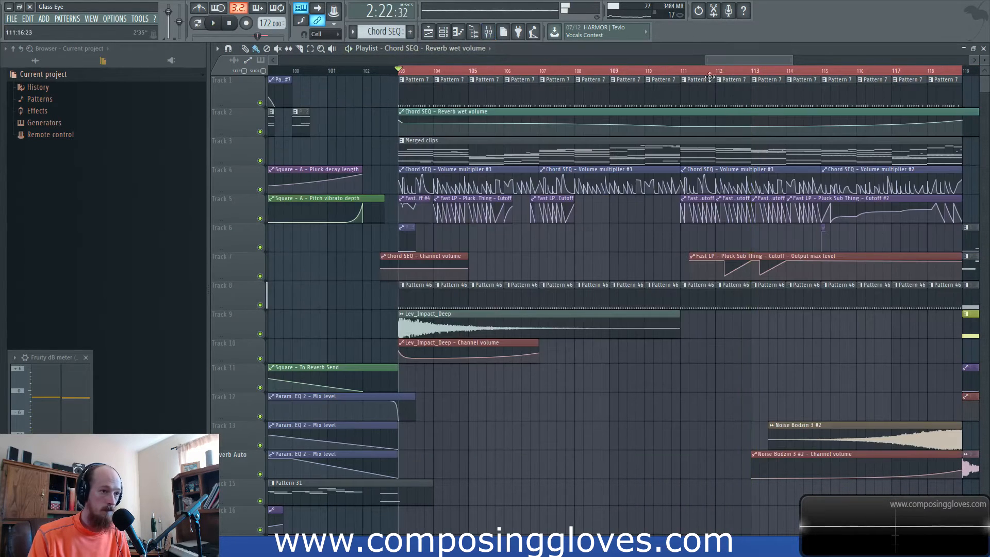
pyautogui.click(488, 33)
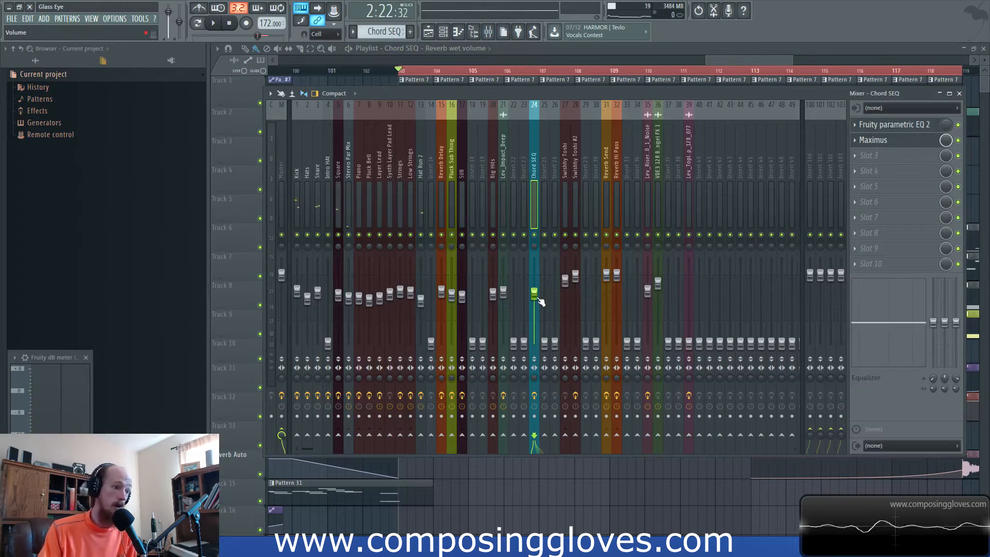
pyautogui.press('space')
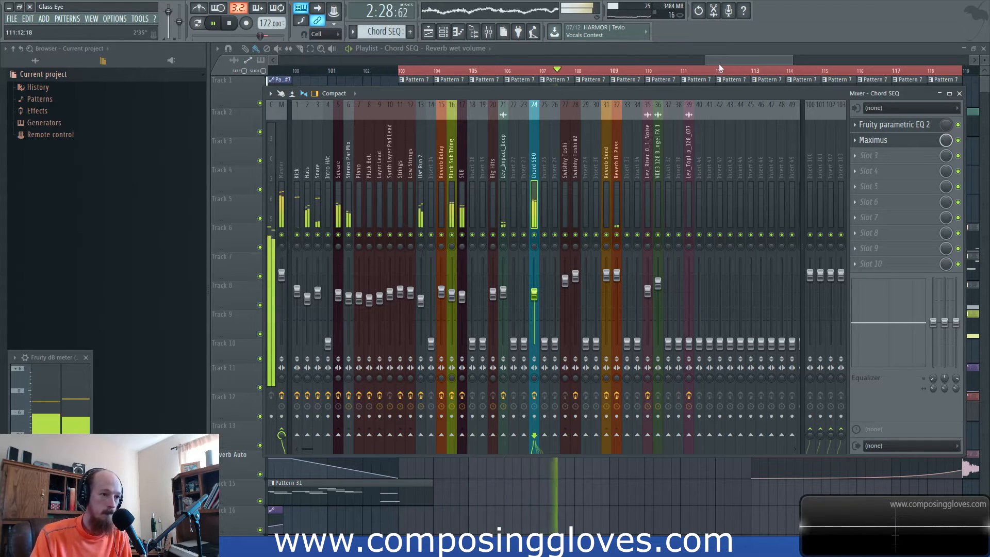
pyautogui.press('F9')
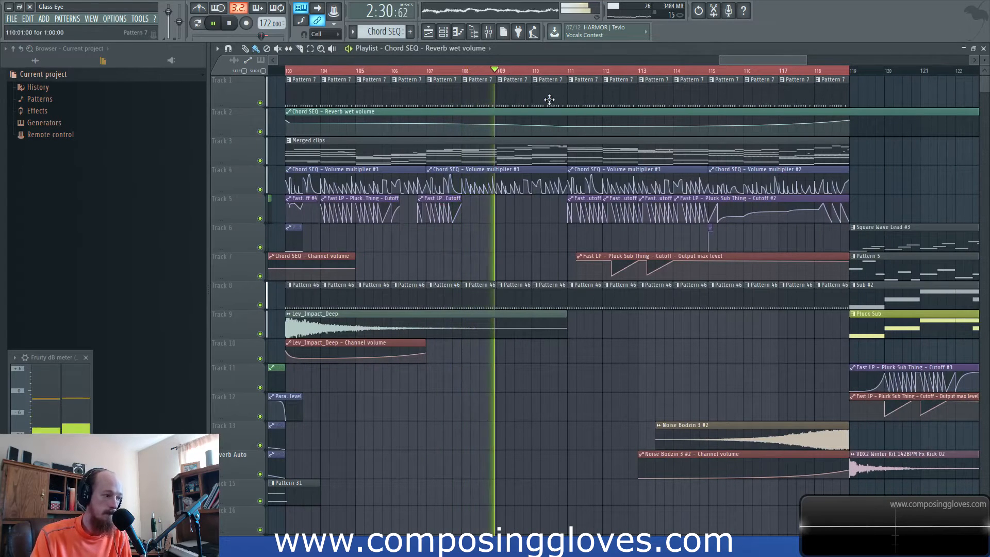
pyautogui.click(488, 32)
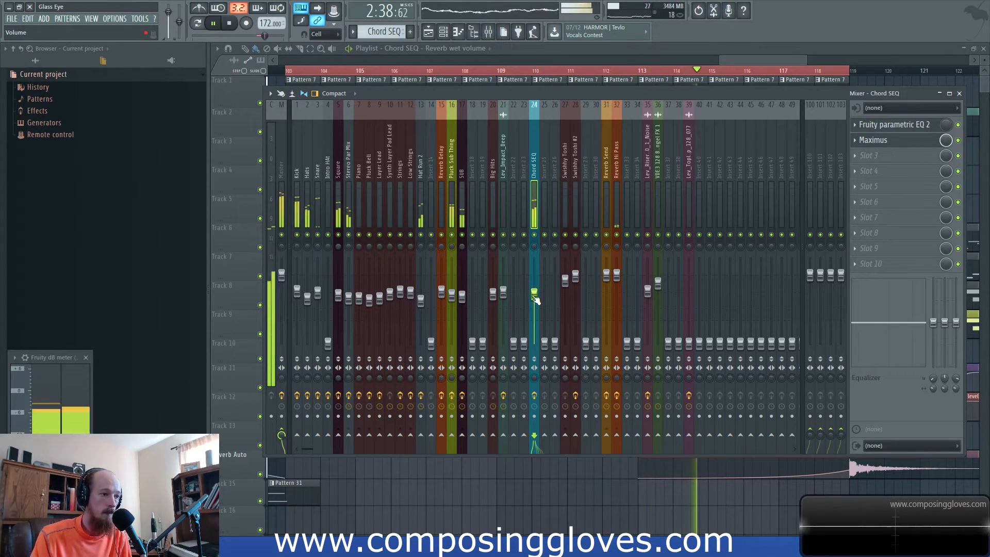
pyautogui.moveTo(751, 60); pyautogui.dragTo(767, 58)
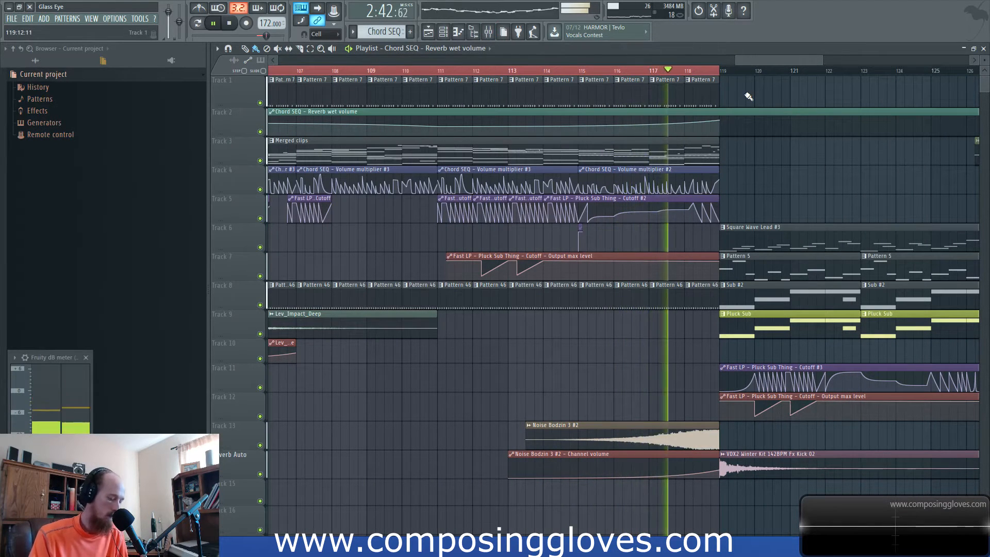
pyautogui.hscroll(5, 819, 228)
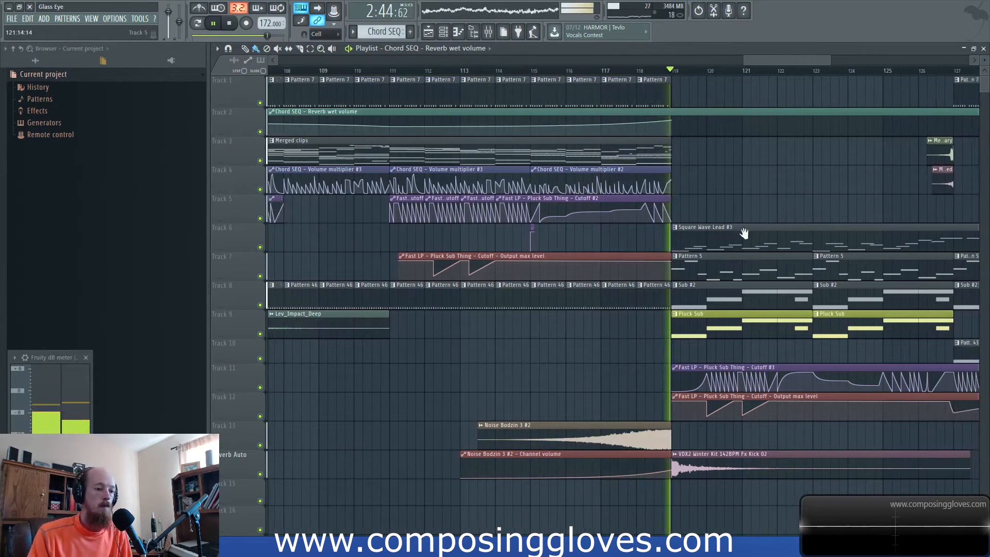
# Stop playback, give the VDX2 Winter Kit 142BPM Fx Kick 02 sample its own mixer track and place that track at position 34
pyautogui.doubleClick(665, 464)
pyautogui.press('space')
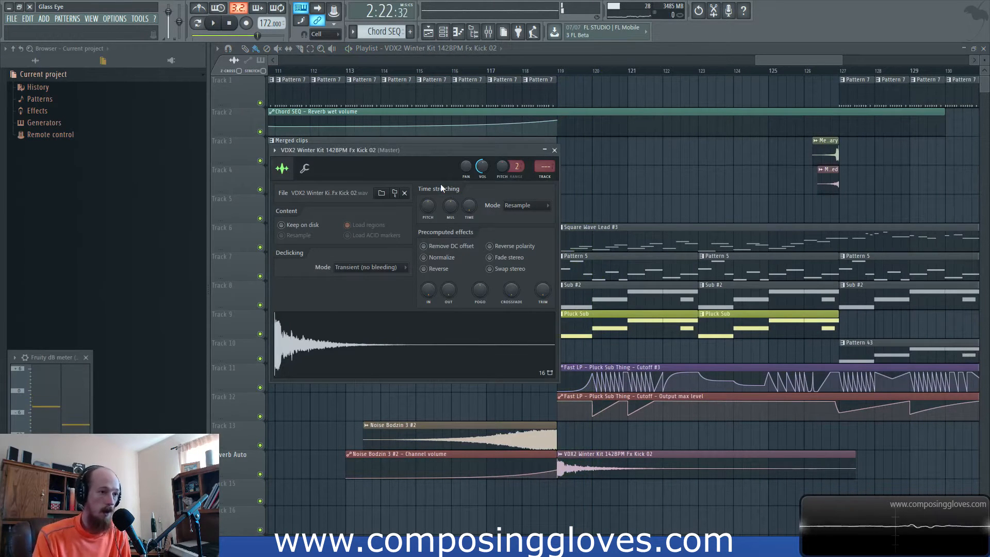
pyautogui.press('F9')
pyautogui.moveTo(430, 174); pyautogui.dragTo(618, 175)
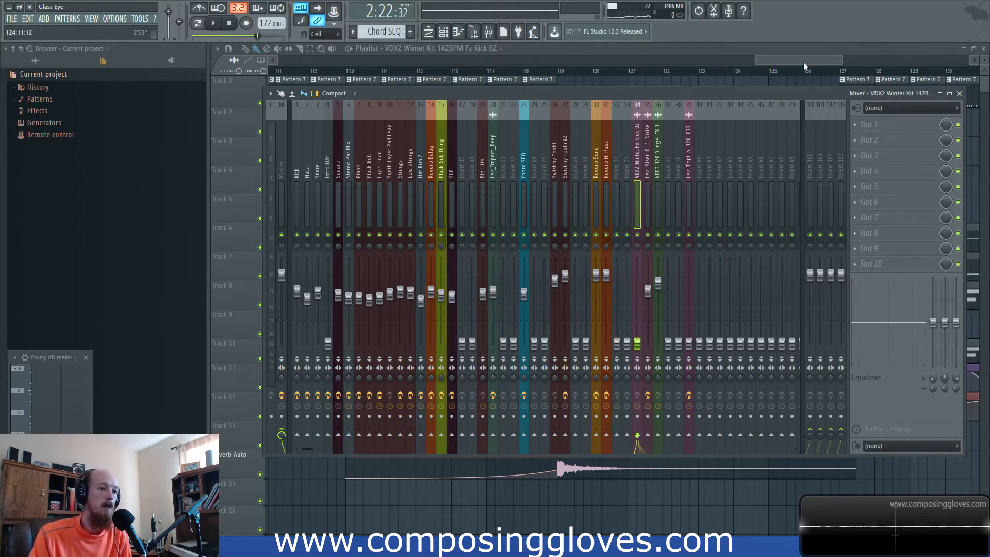
# Play the transition from bar 115 past bar 119 to hear the VDX2 Winter Kit 142BPM Fx Kick 02 hit
pyautogui.moveTo(803, 66); pyautogui.dragTo(780, 66)
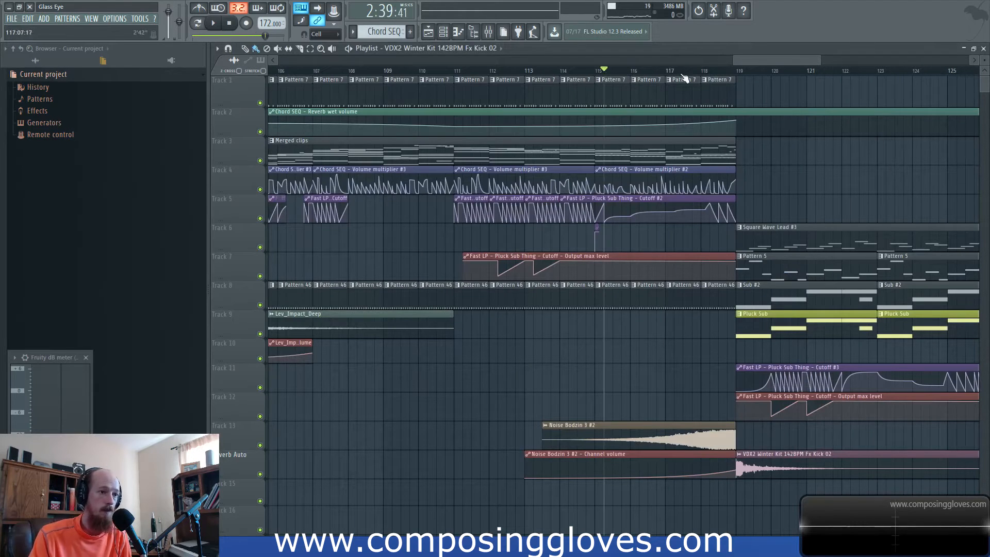
pyautogui.press('space')
pyautogui.moveTo(652, 232); pyautogui.dragTo(572, 225)
pyautogui.scroll(3, 726, 254)
pyautogui.hscroll(2, 608, 237)
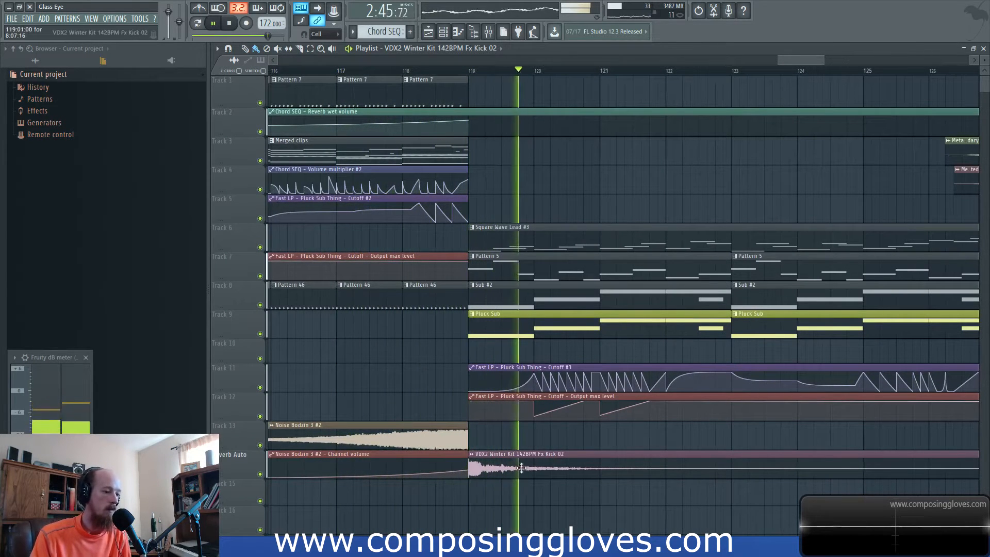
pyautogui.press('space')
# Raise the VDX2 Winter Kit Fx Kick 02 mixer track's fader level with the master fader and replay the transition into bar 119
pyautogui.click(494, 35)
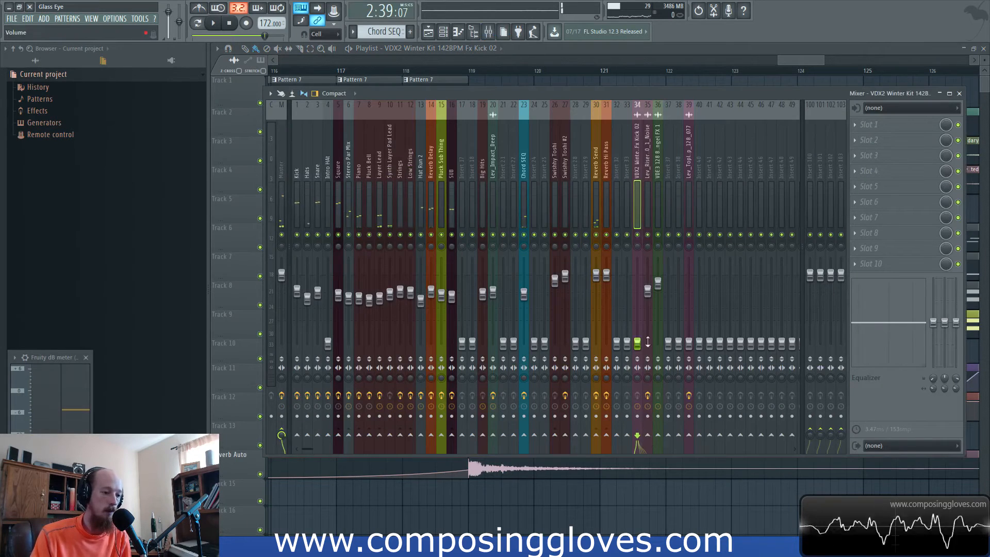
pyautogui.press('space')
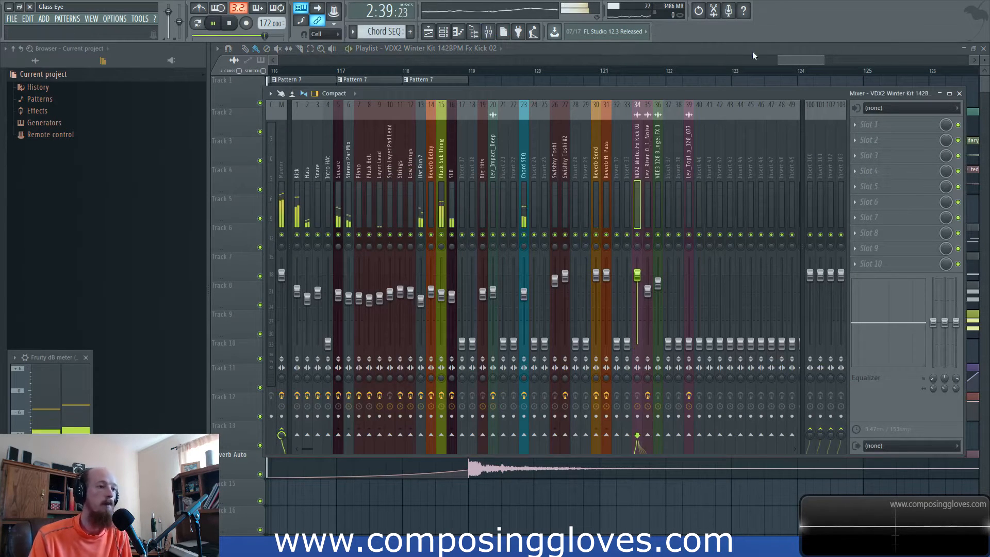
pyautogui.click(803, 60)
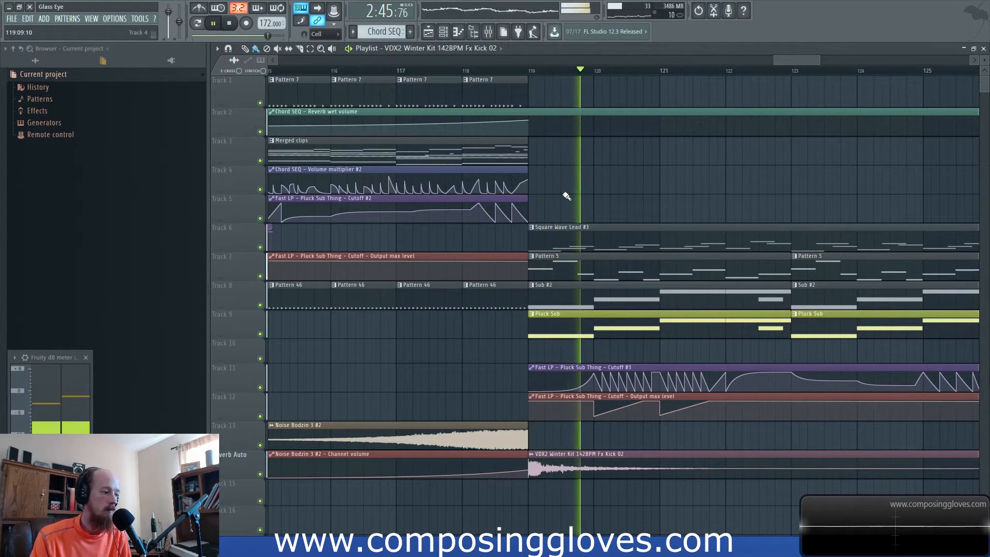
pyautogui.press('space')
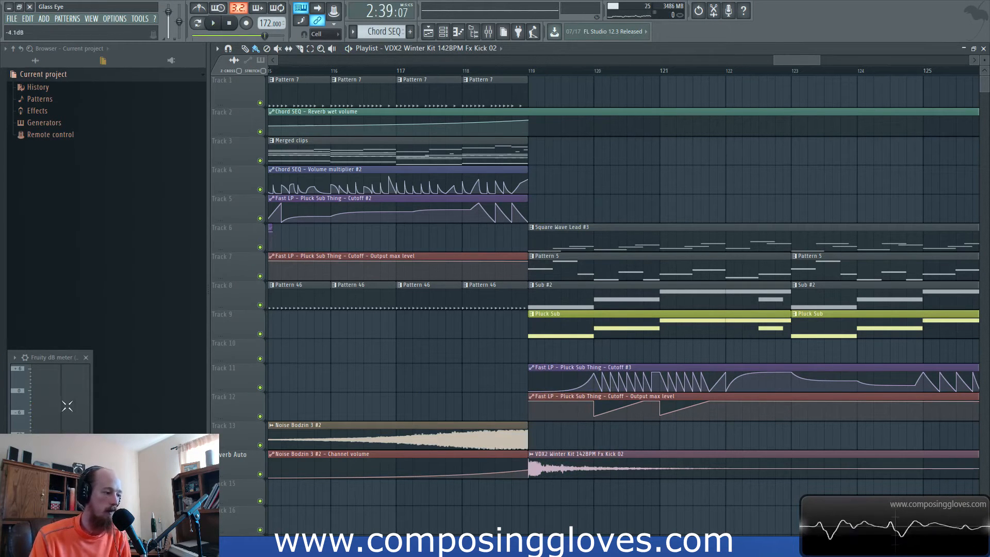
# Open the Metallic ChromePlated and Metallic Boundary samples just before bar 127 and check which mixer track they are routed to
pyautogui.hscroll(3, 518, 461)
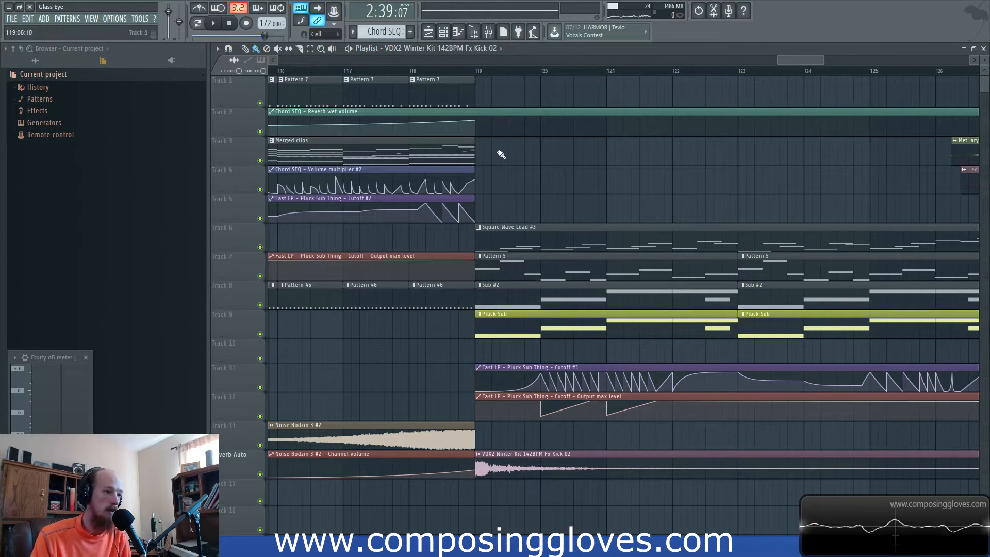
pyautogui.scroll(-3, 578, 207)
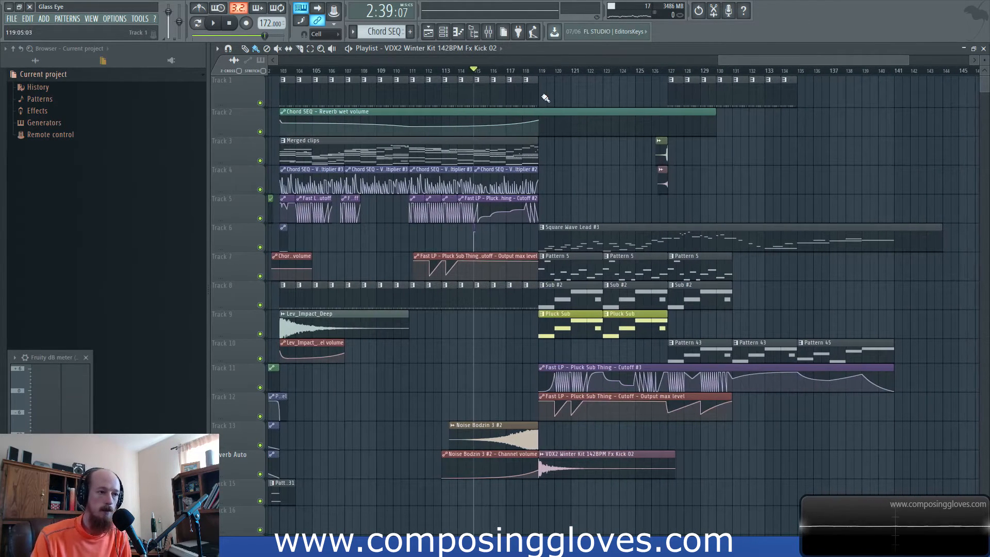
pyautogui.doubleClick(659, 187)
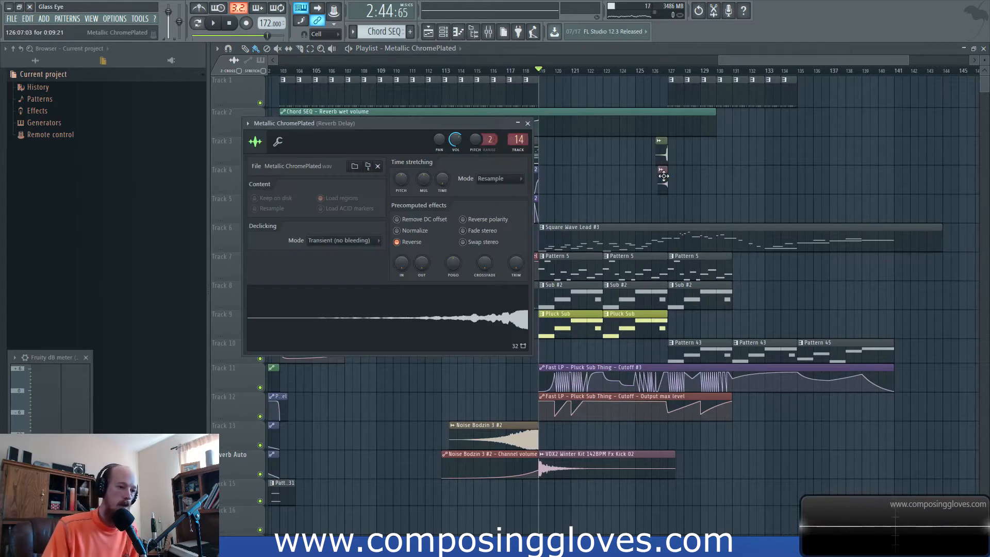
pyautogui.doubleClick(658, 153)
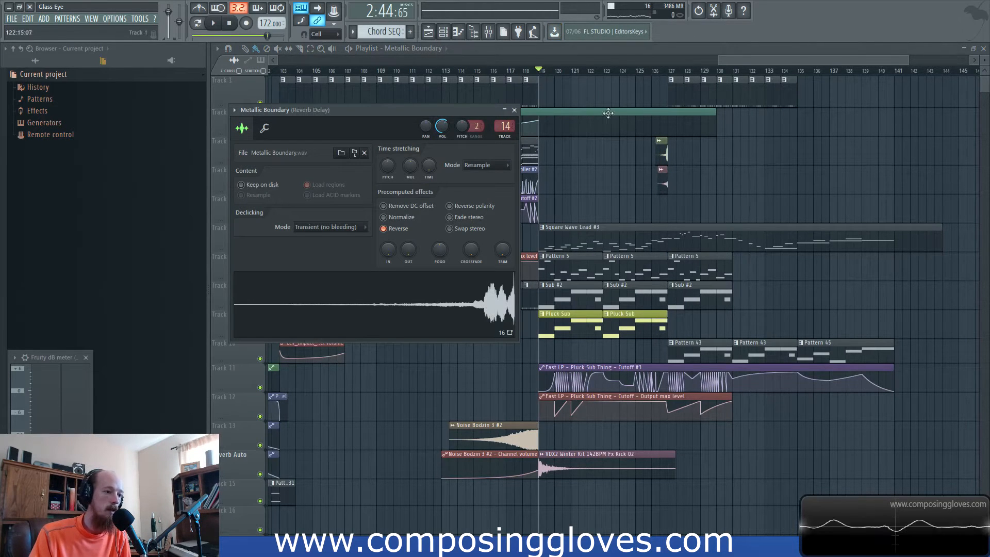
pyautogui.press('Escape')
pyautogui.scroll(2, 693, 314)
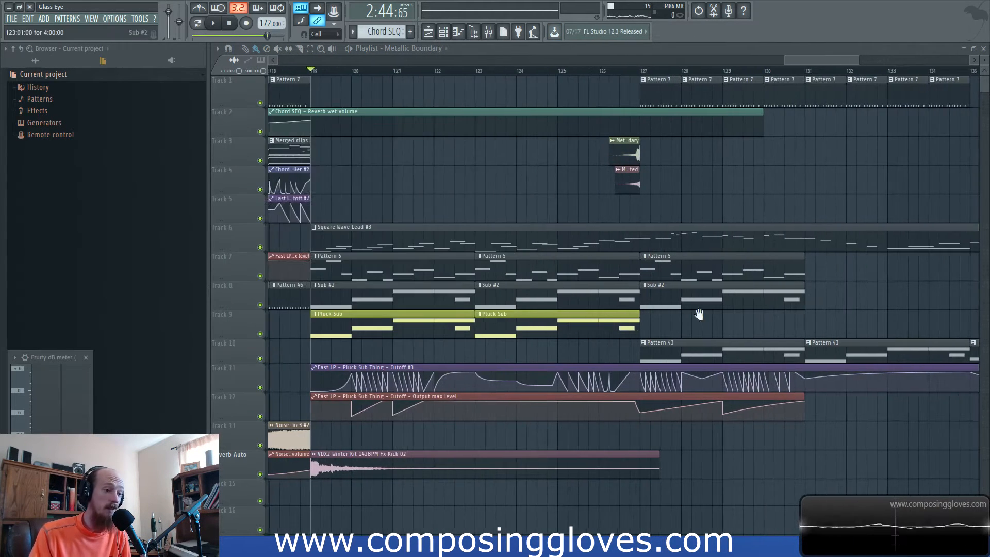
pyautogui.doubleClick(752, 161)
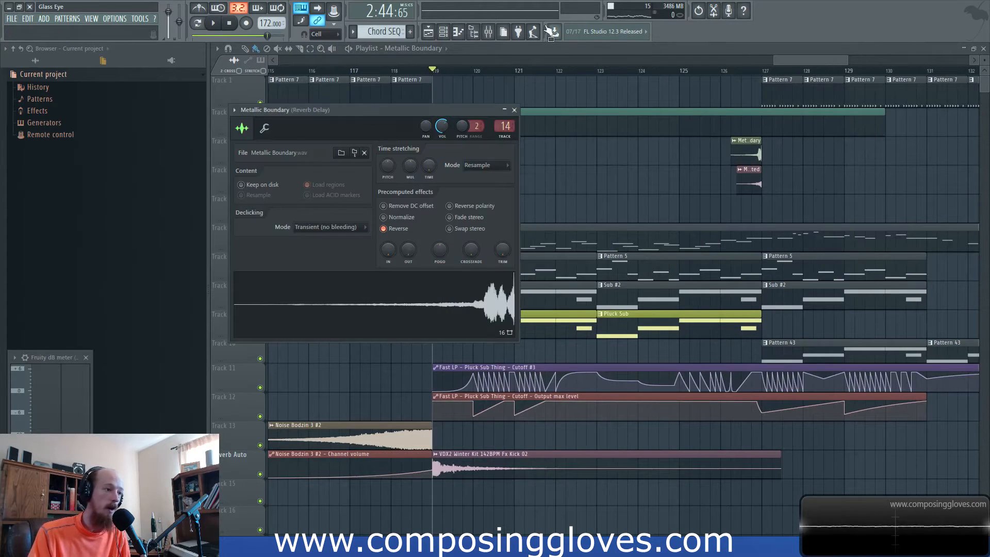
pyautogui.click(490, 32)
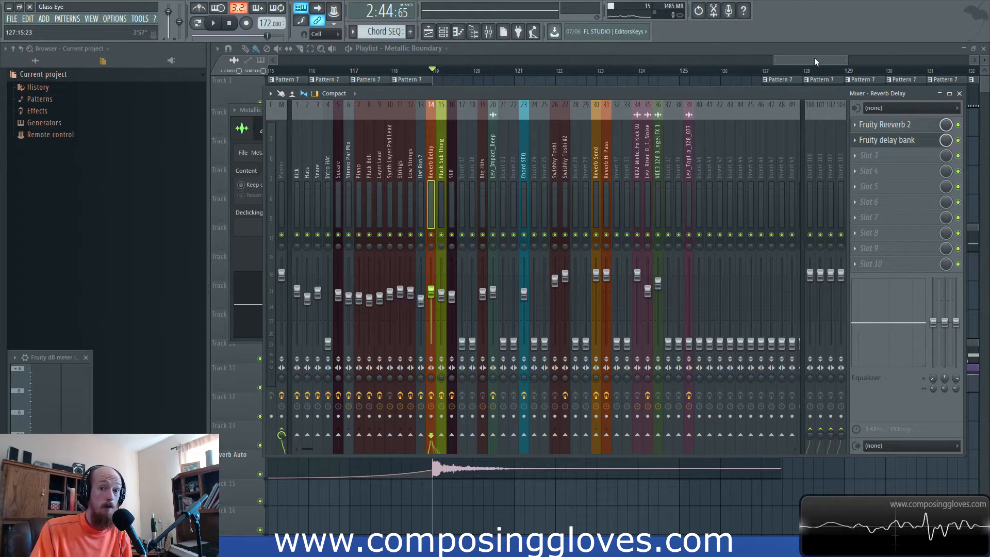
# Play the section from bar 119 while watching the track levels in the mixer
pyautogui.moveTo(606, 94); pyautogui.dragTo(616, 128)
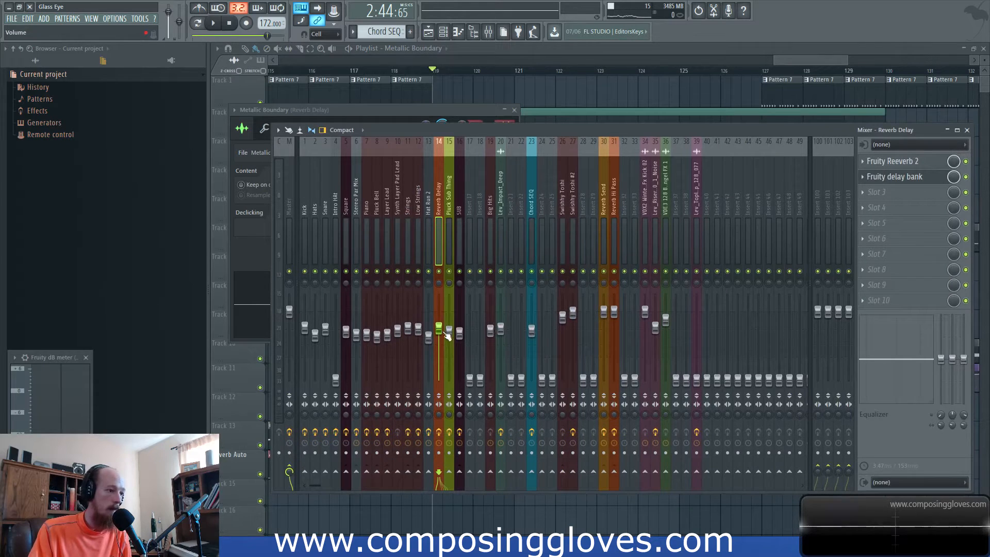
pyautogui.press('space')
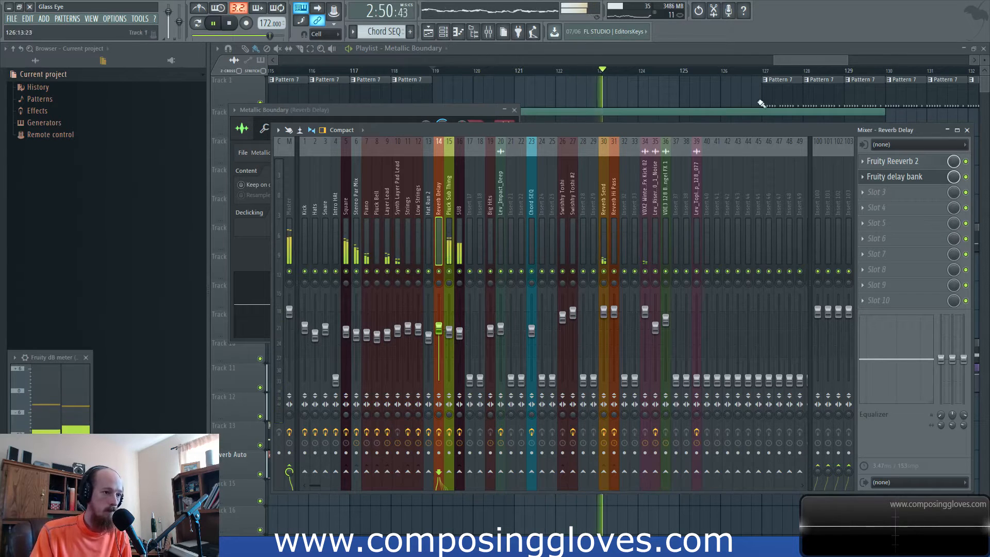
pyautogui.click(790, 60)
pyautogui.press('space')
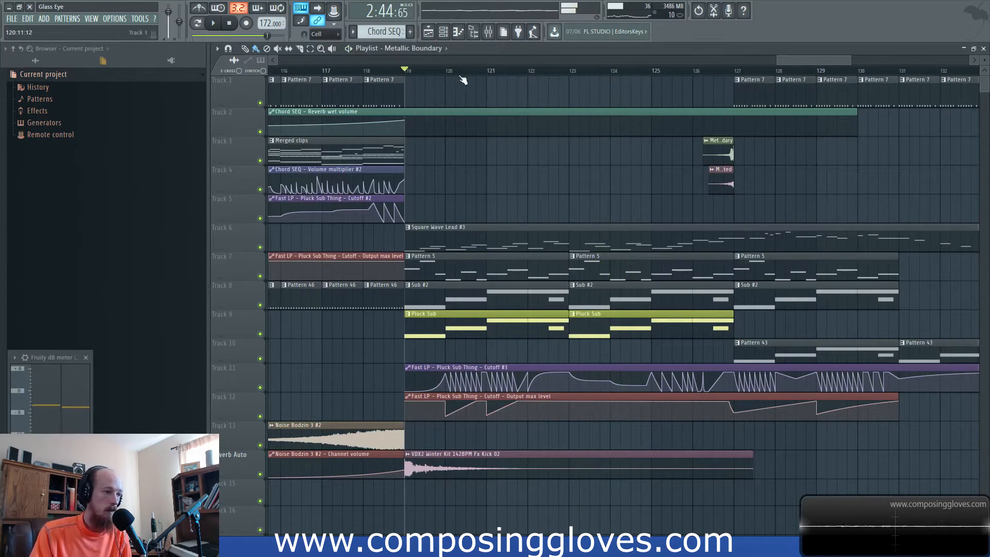
# Clear the selection at bar 119 and select the earlier Pluck Sub section from bar 50 through bar 61
pyautogui.moveTo(407, 74); pyautogui.dragTo(524, 75)
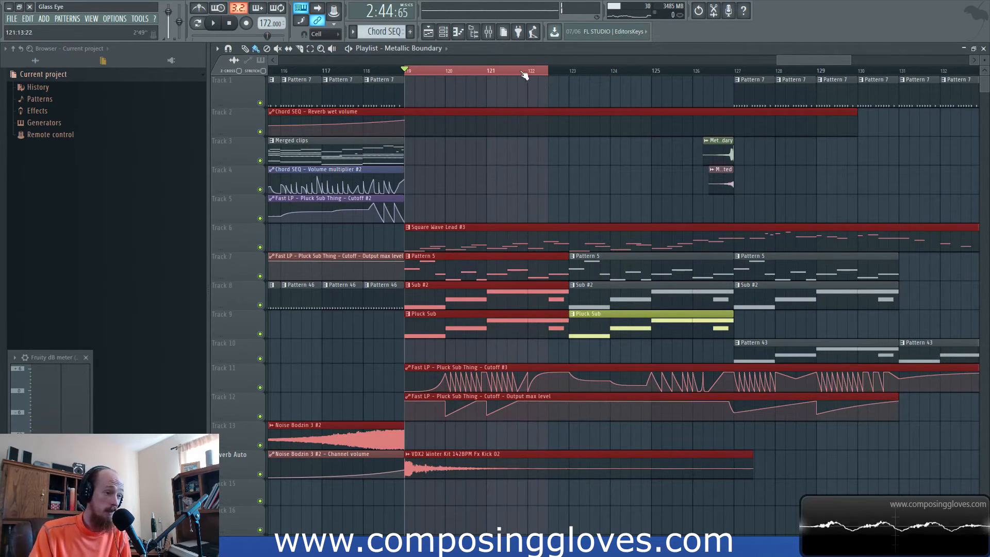
pyautogui.hotkey('ctrl', 'd')
pyautogui.scroll(-4, 494, 137)
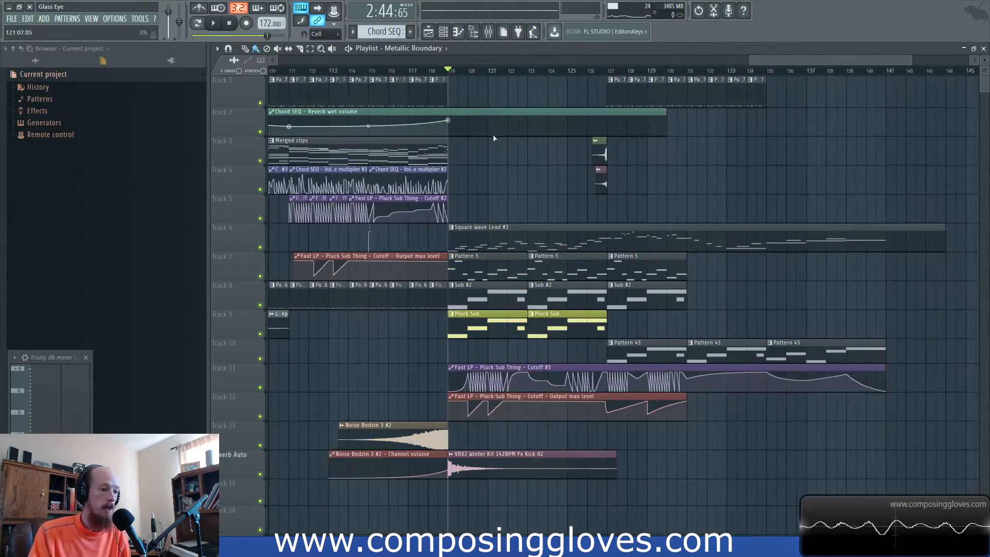
pyautogui.hscroll(-5, 492, 138)
pyautogui.hscroll(-4, 447, 131)
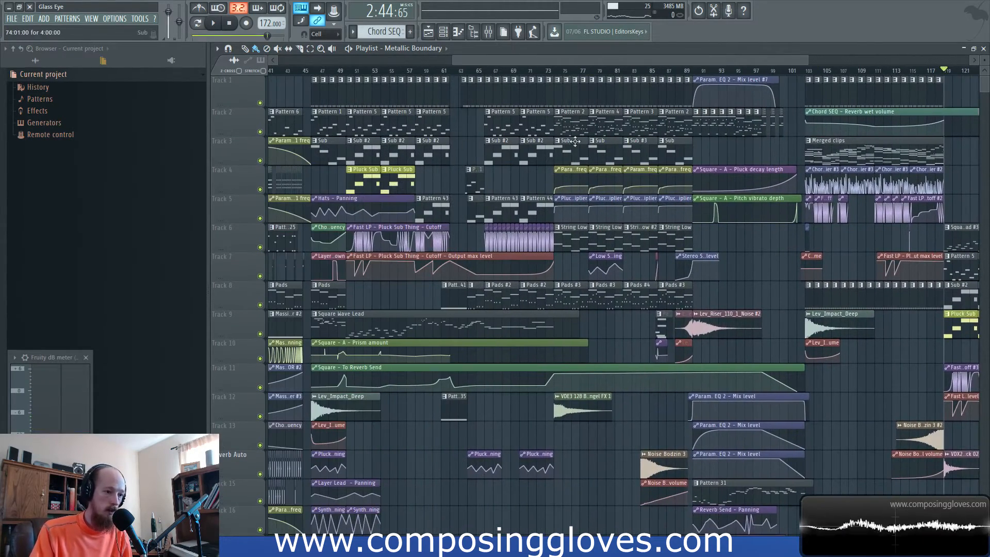
pyautogui.scroll(6, 535, 132)
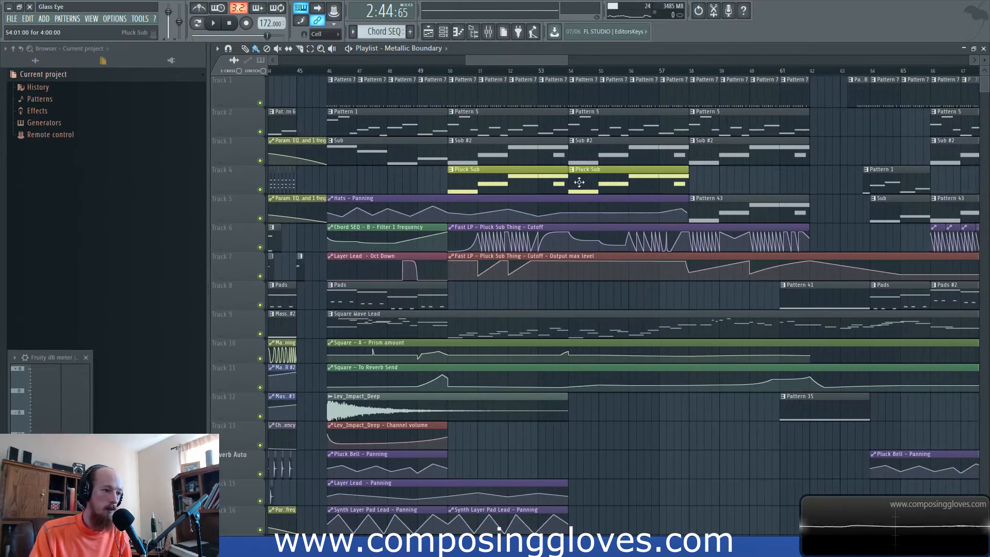
pyautogui.moveTo(488, 73); pyautogui.dragTo(830, 78)
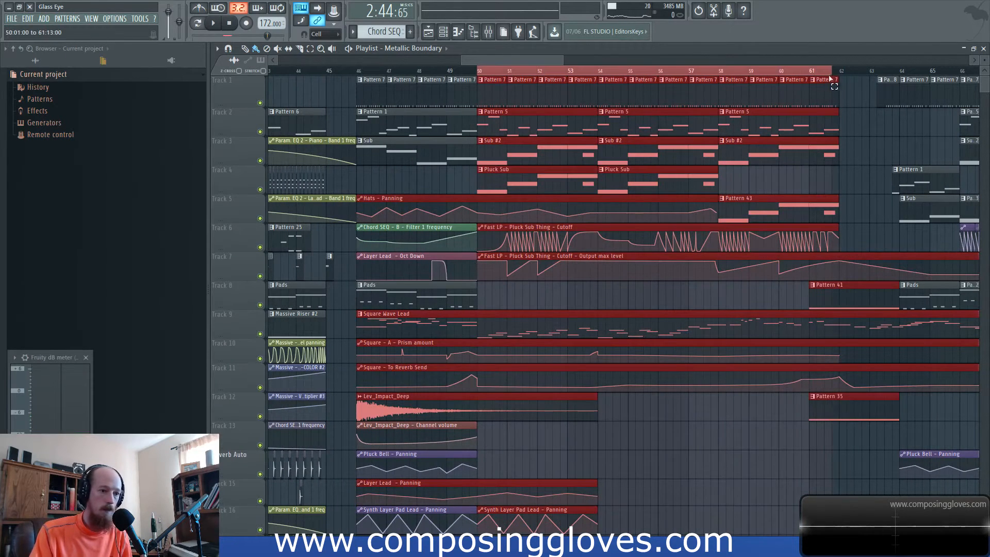
# While playing the section from bar 50, raise the Pluck Sub Thing mixer track's volume to about -4.7 dB
pyautogui.click(489, 33)
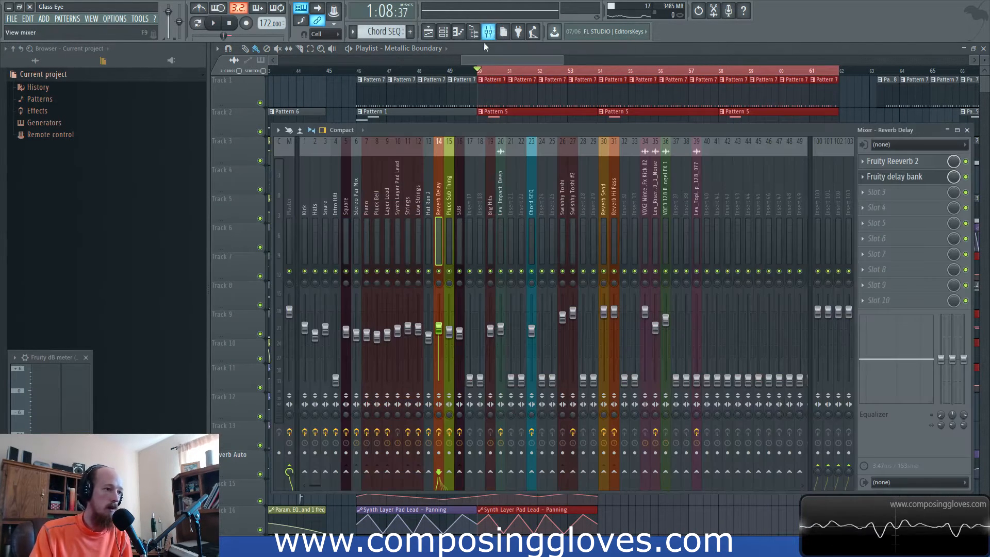
pyautogui.press('space')
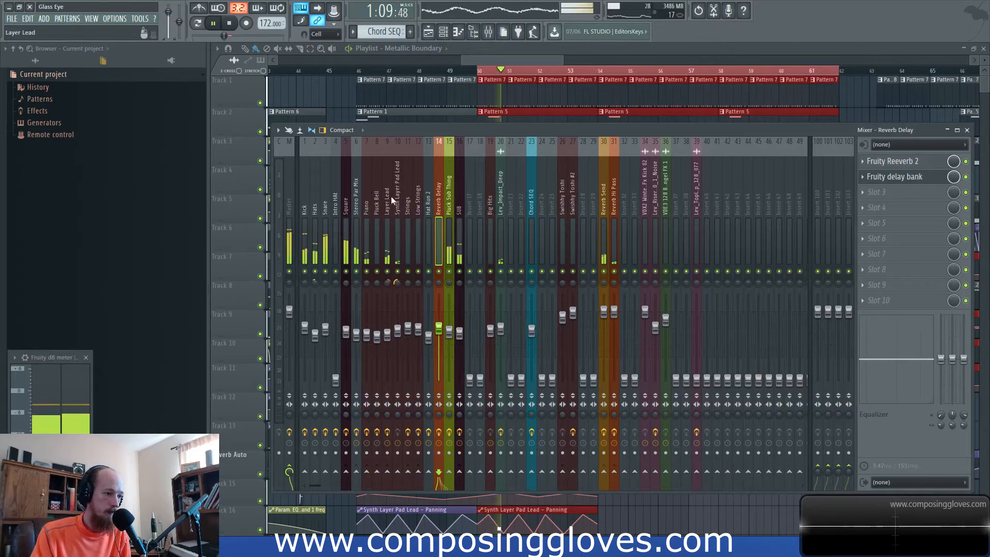
pyautogui.click(448, 242)
pyautogui.rightClick(448, 326)
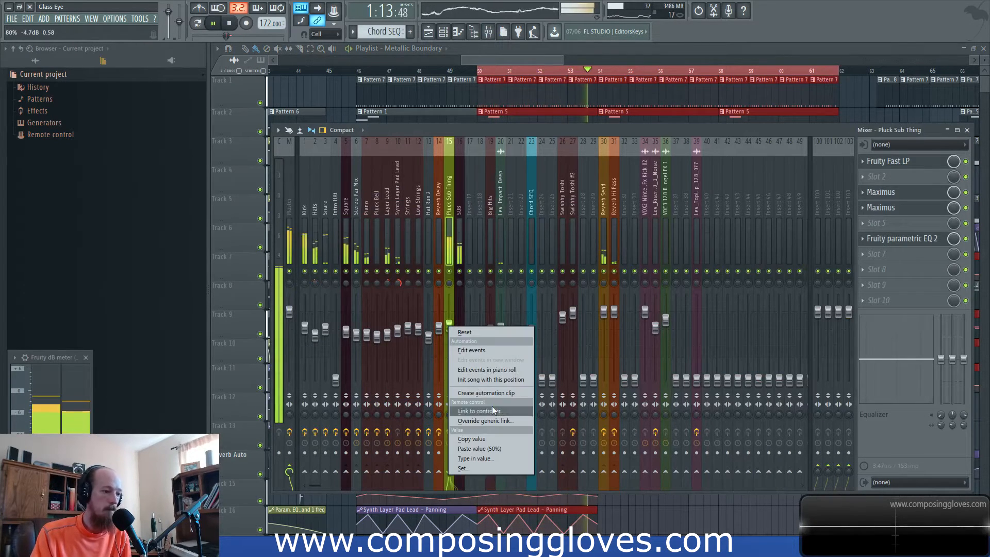
pyautogui.click(454, 214)
pyautogui.press('space')
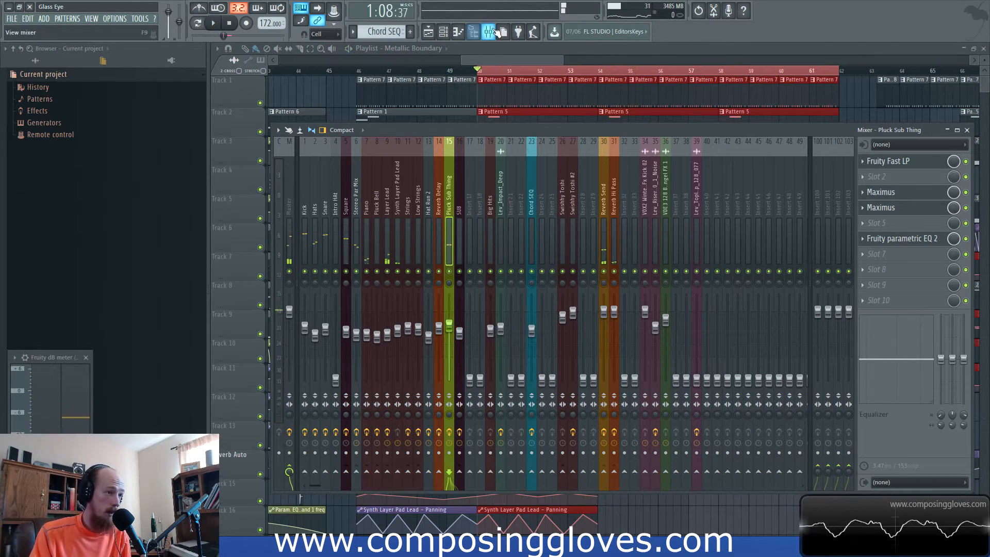
pyautogui.click(489, 32)
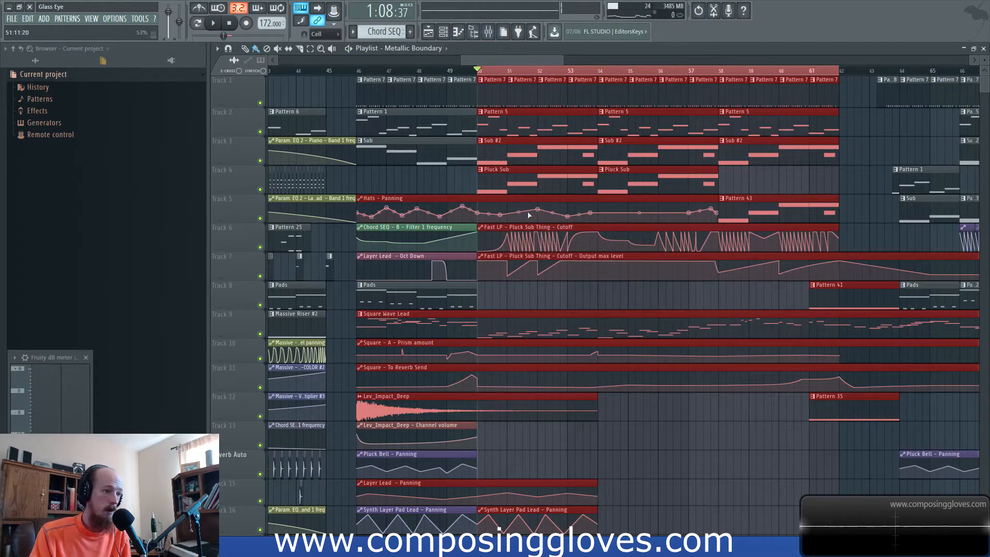
pyautogui.click(488, 32)
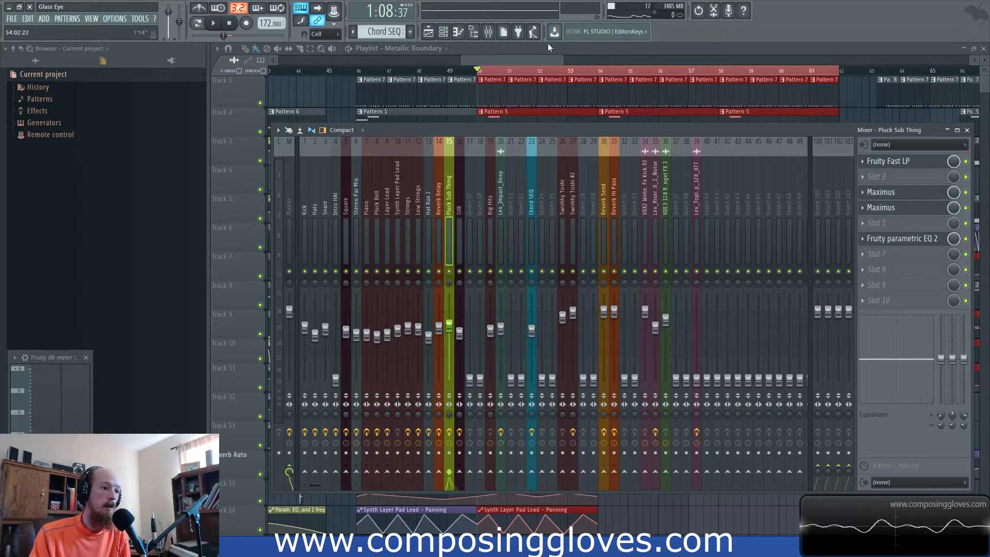
pyautogui.press('F9')
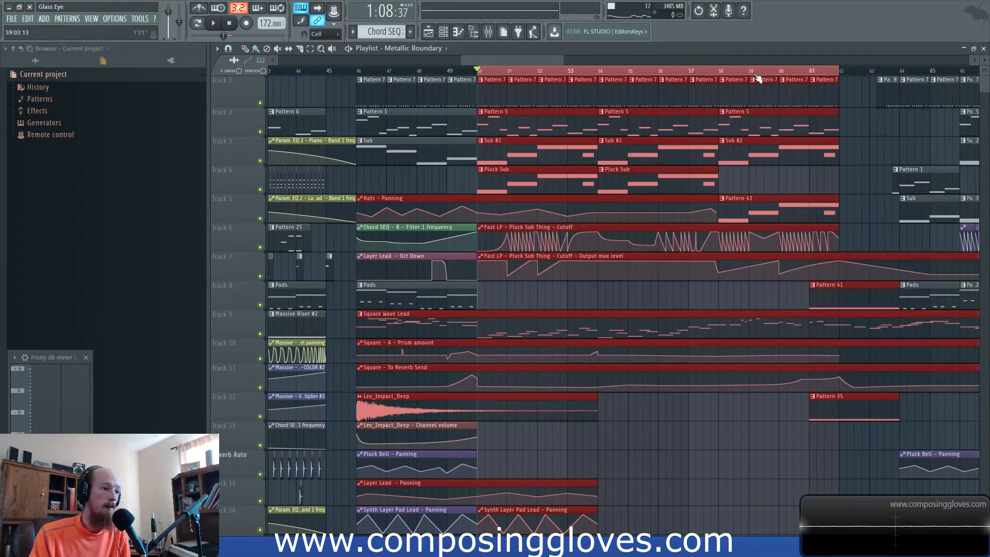
pyautogui.moveTo(538, 274)
pyautogui.click(490, 32)
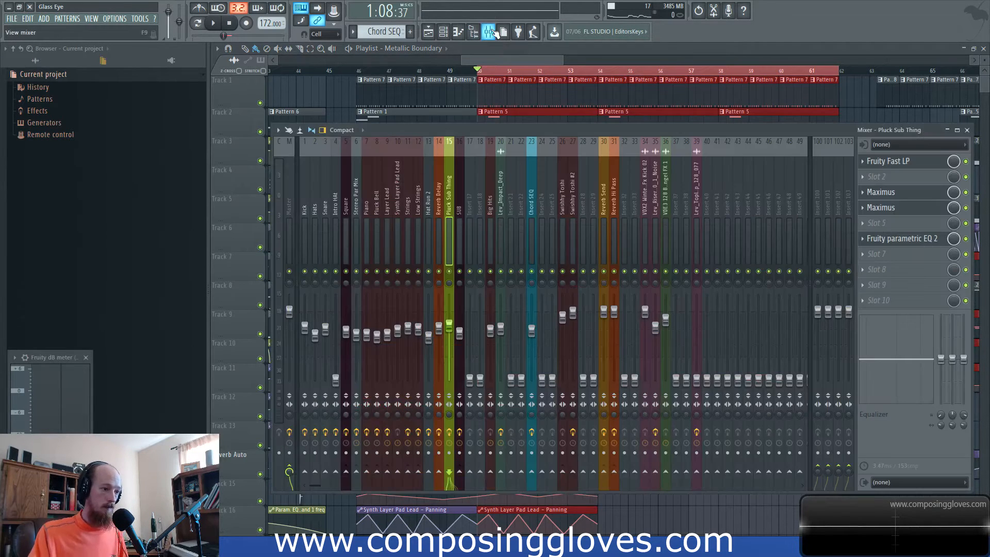
pyautogui.click(493, 34)
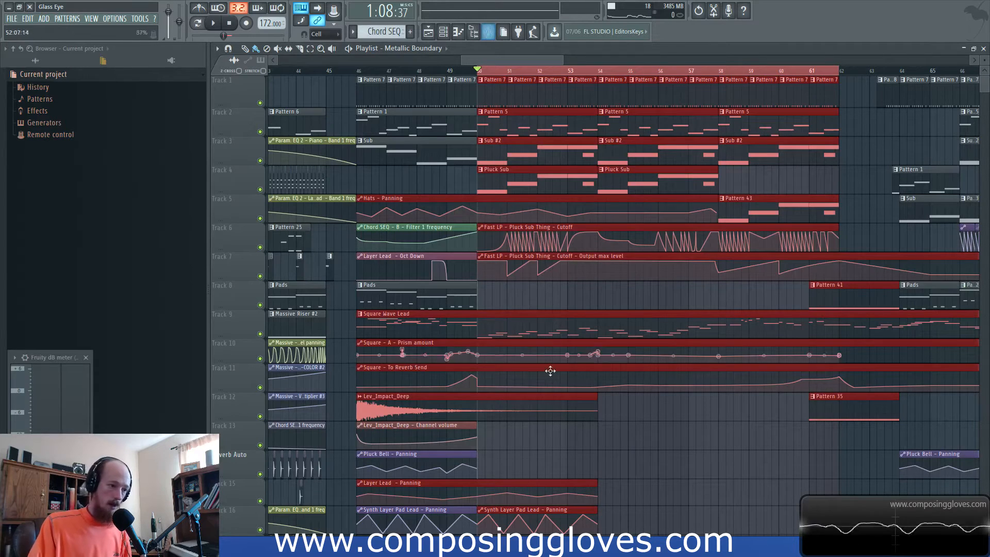
# Create an automation clip for the Pluck Sub Thing channel volume over the selection from bar 50 through bar 61
pyautogui.scroll(2, 546, 307)
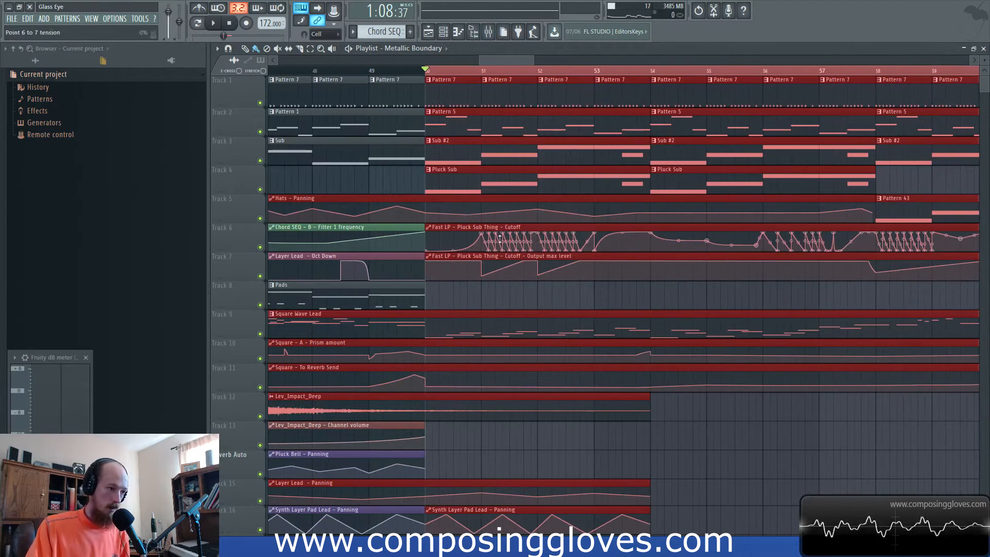
pyautogui.doubleClick(506, 178)
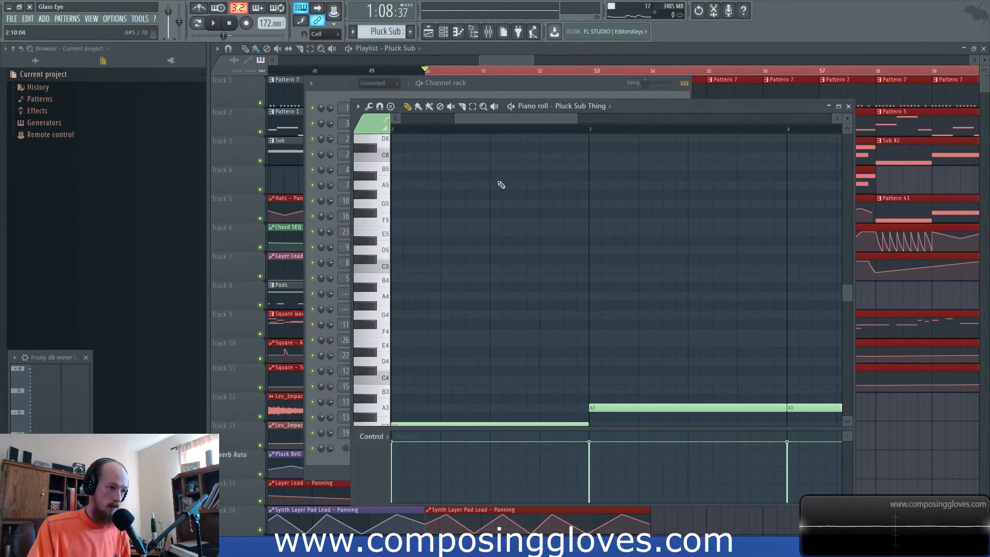
pyautogui.click(319, 103)
pyautogui.click(382, 387)
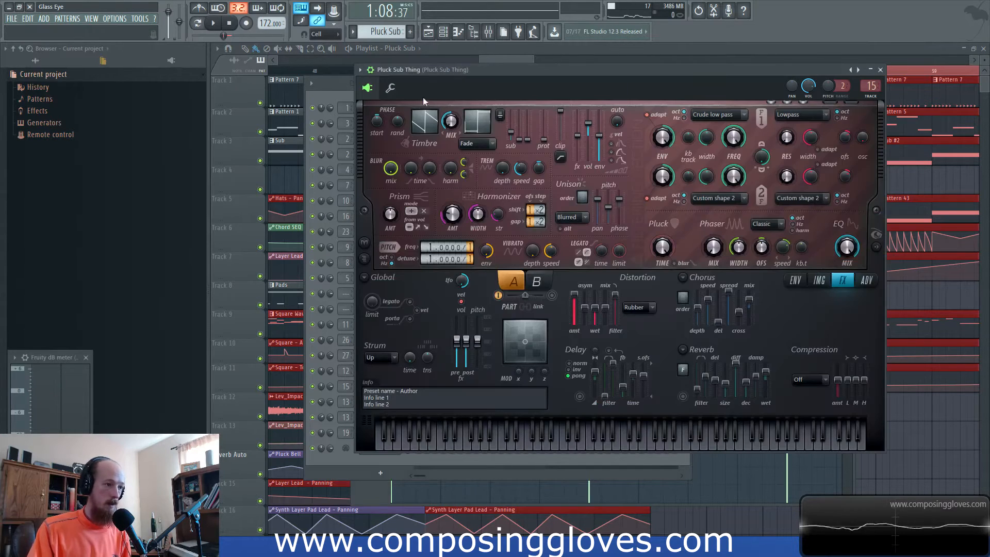
pyautogui.moveTo(525, 69); pyautogui.dragTo(561, 66)
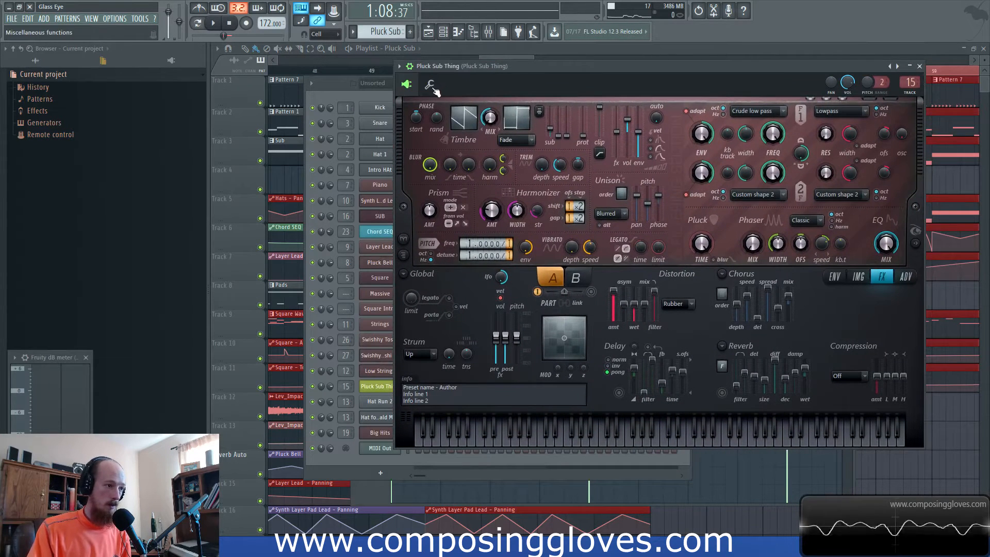
pyautogui.press('space')
pyautogui.press('space')
pyautogui.rightClick(848, 82)
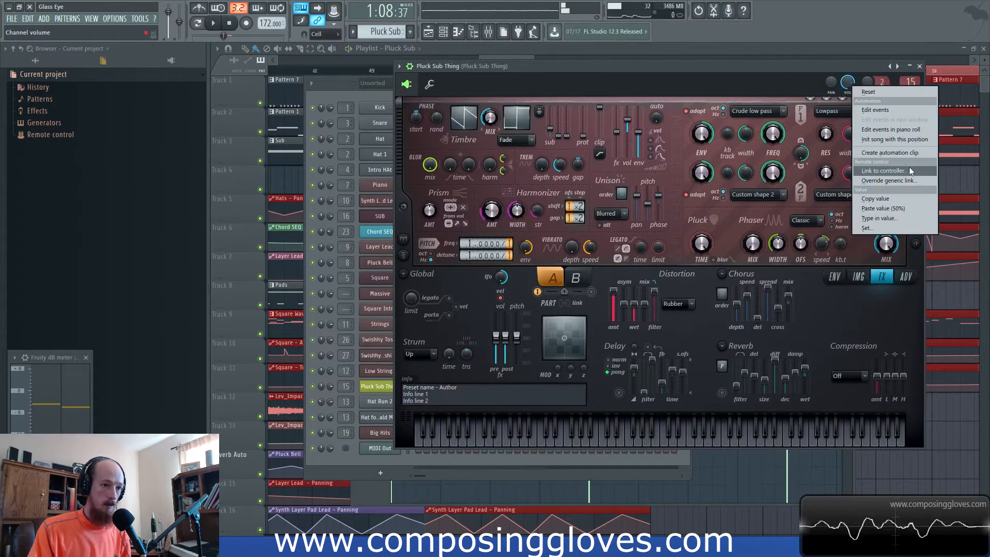
pyautogui.click(907, 163)
pyautogui.click(551, 52)
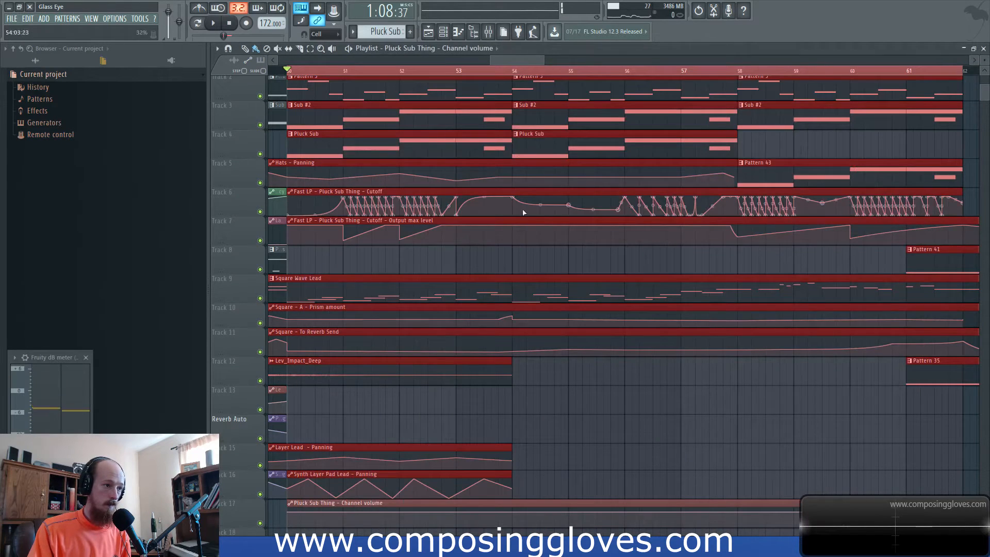
# Add a slightly raised control point at bar 52 in the Pluck Sub Thing channel volume clip and curve the rise from bar 50
pyautogui.scroll(-5, 492, 348)
pyautogui.keyDown('ctrl'); pyautogui.scroll(-2, 492, 347); pyautogui.keyUp('ctrl')
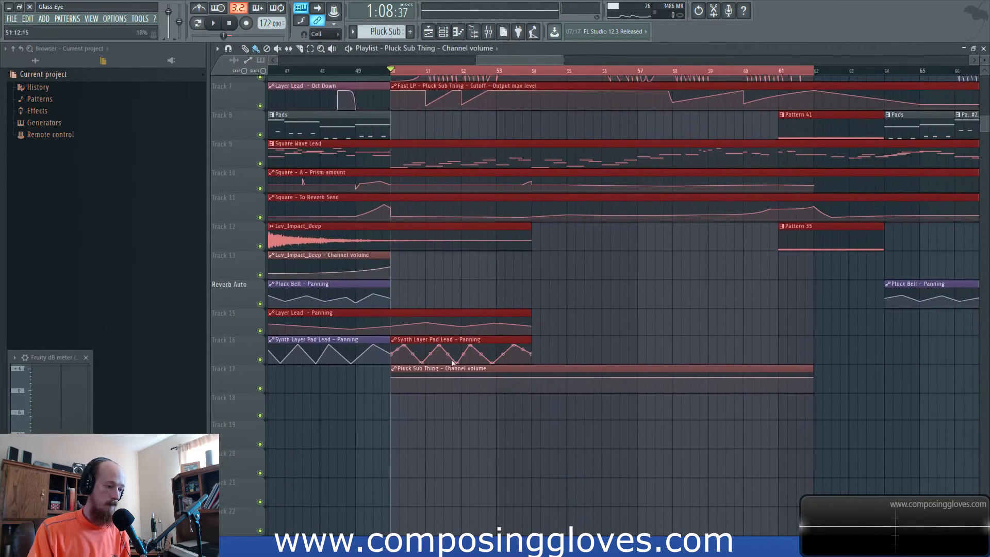
pyautogui.rightClick(462, 377)
pyautogui.press('space')
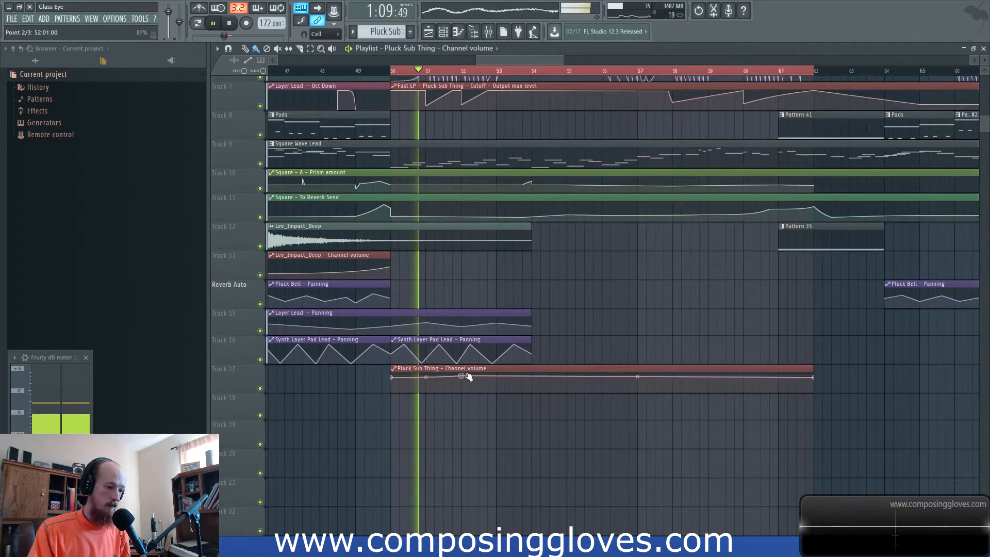
pyautogui.press('space')
pyautogui.press('space')
pyautogui.moveTo(426, 378); pyautogui.dragTo(426, 375)
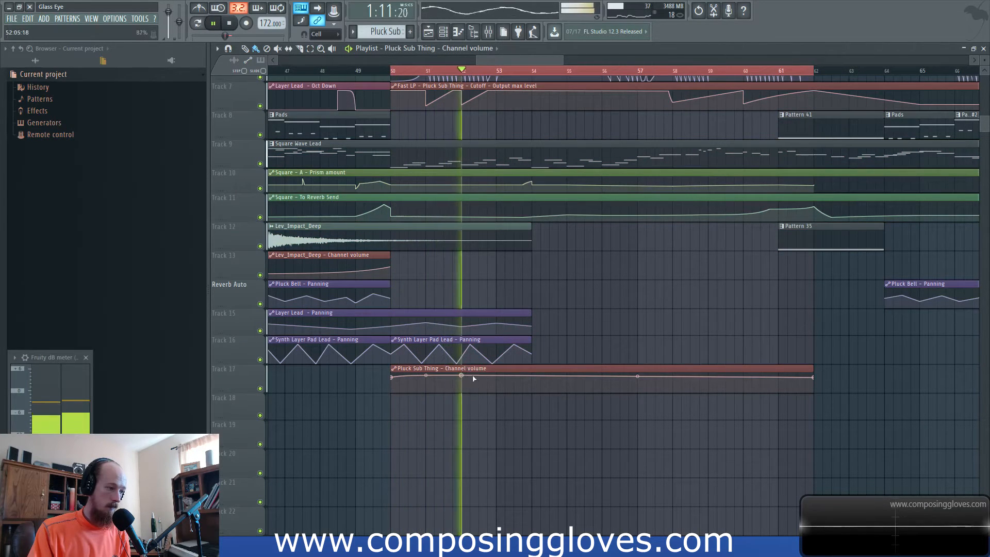
# Add volume points at bars 54, 55 and 56 to shape a curved dip around bar 55, and replay the section
pyautogui.rightClick(532, 377)
pyautogui.rightClick(568, 380)
pyautogui.rightClick(602, 377)
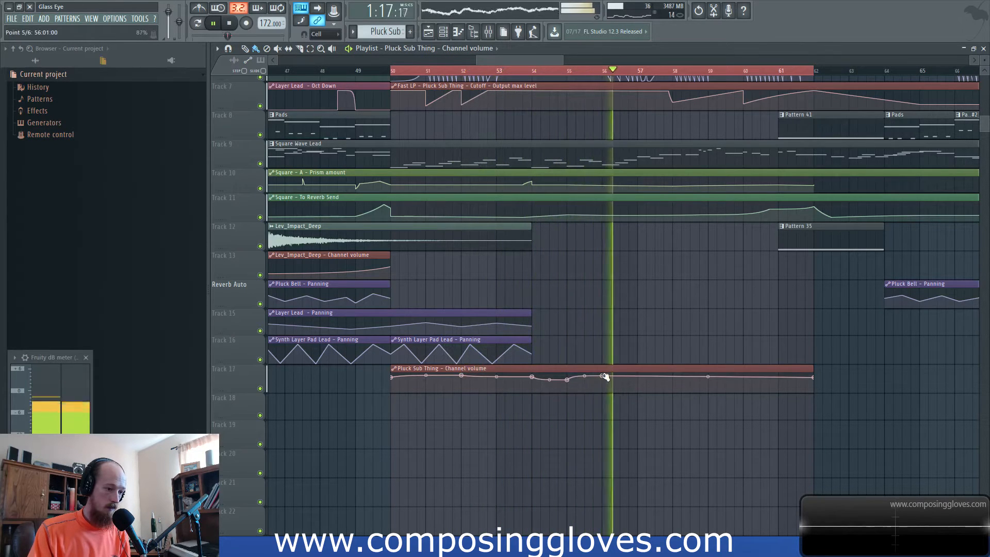
pyautogui.moveTo(585, 376); pyautogui.dragTo(585, 379)
pyautogui.press('space')
pyautogui.press('space')
# Play the Pluck Sub section again, restart it from bar 54, and enlarge Track 17 for finer volume editing
pyautogui.scroll(-2, 515, 269)
pyautogui.keyDown('ctrl'); pyautogui.scroll(5, 515, 269); pyautogui.keyUp('ctrl')
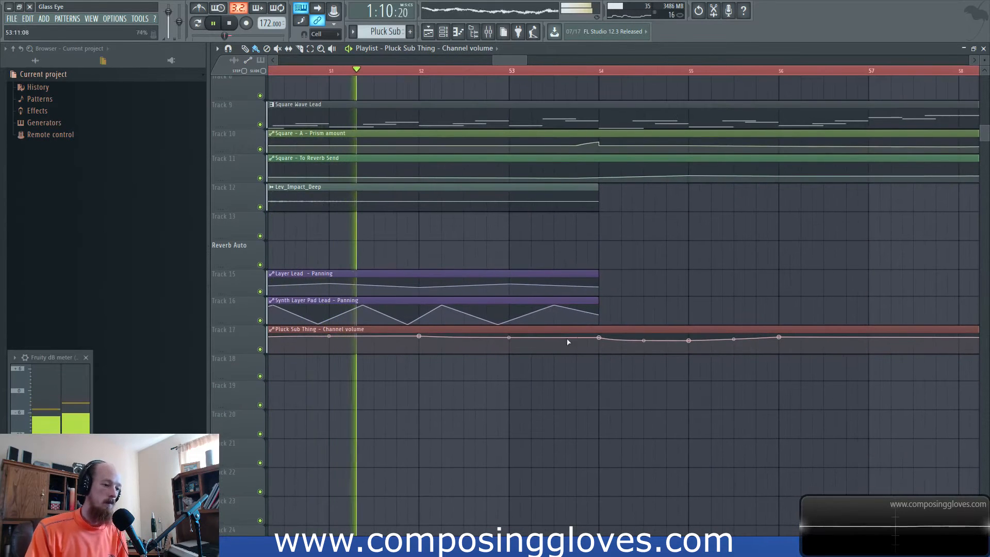
pyautogui.moveTo(682, 282)
pyautogui.mouseDown()
pyautogui.moveTo(665, 284)
pyautogui.moveTo(682, 277)
pyautogui.mouseUp()
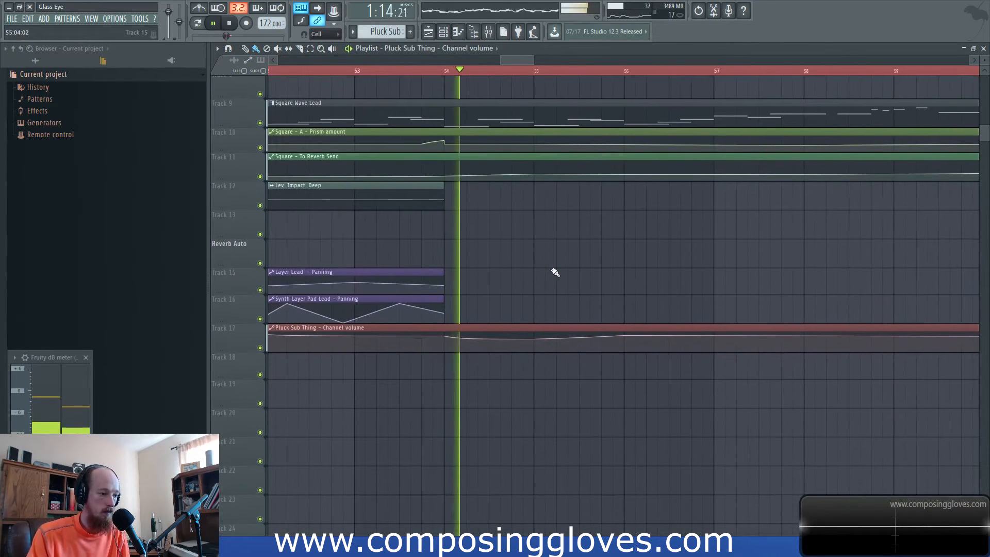
pyautogui.click(444, 69)
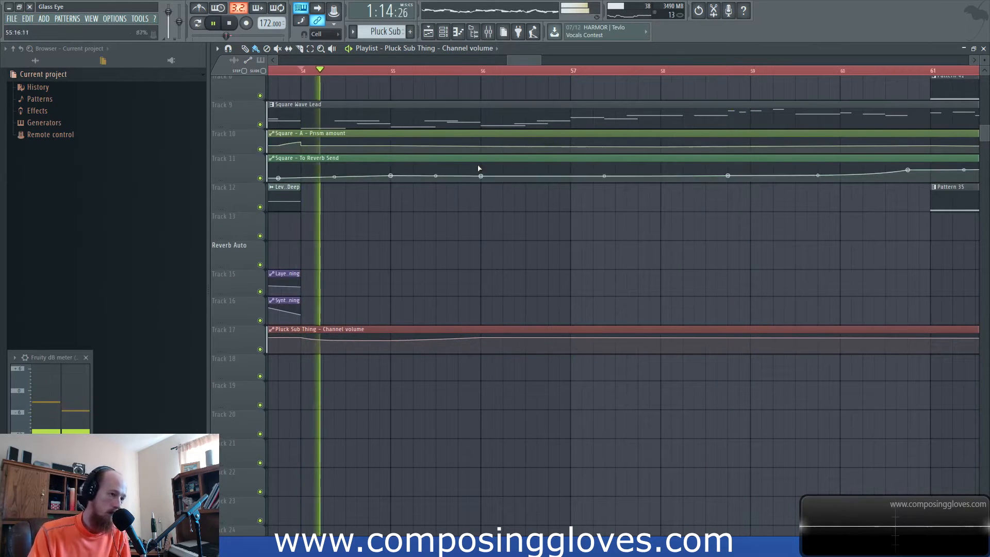
pyautogui.moveTo(223, 355); pyautogui.dragTo(222, 448)
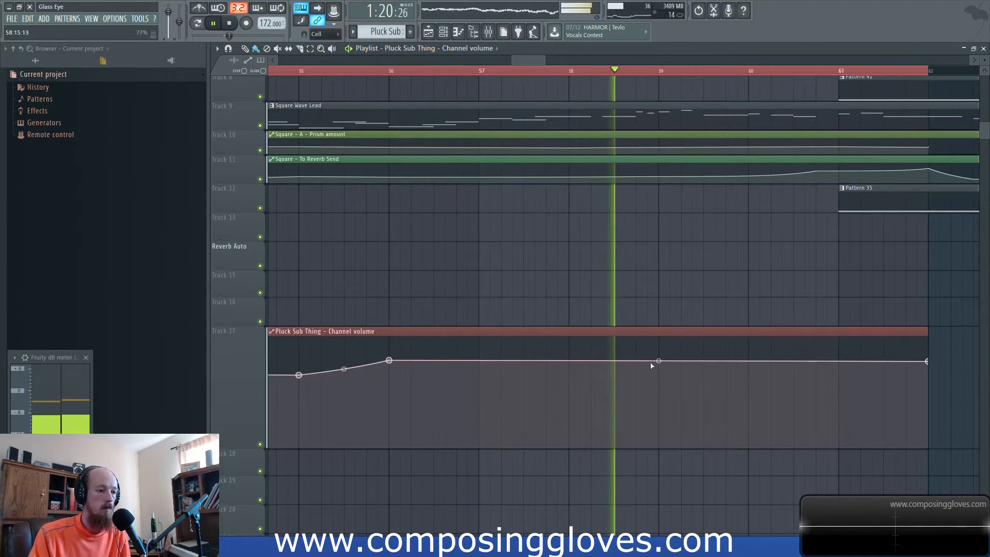
# Add a volume step up at bar 58 and curve the automation's gradual fall toward the end of bar 61
pyautogui.rightClick(569, 362)
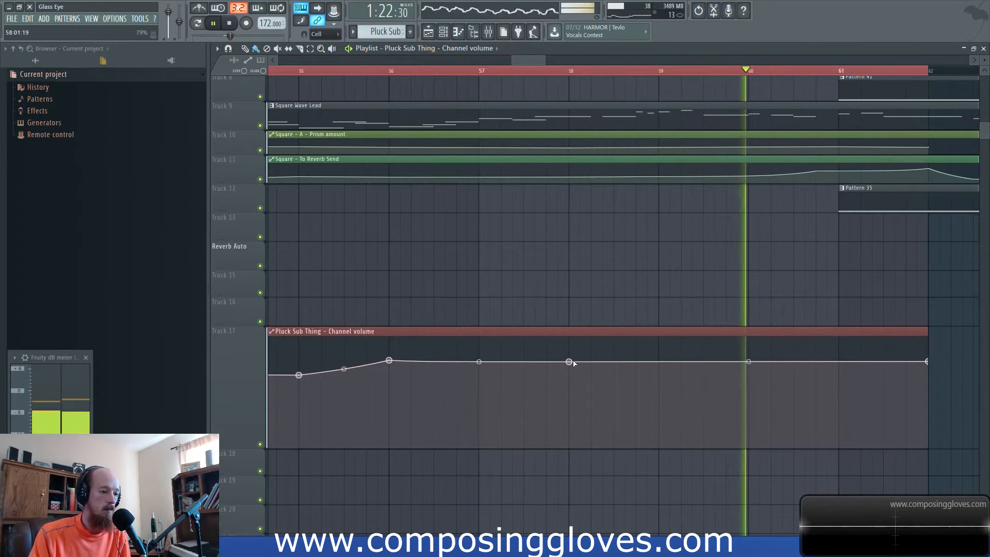
pyautogui.moveTo(573, 363); pyautogui.dragTo(574, 355)
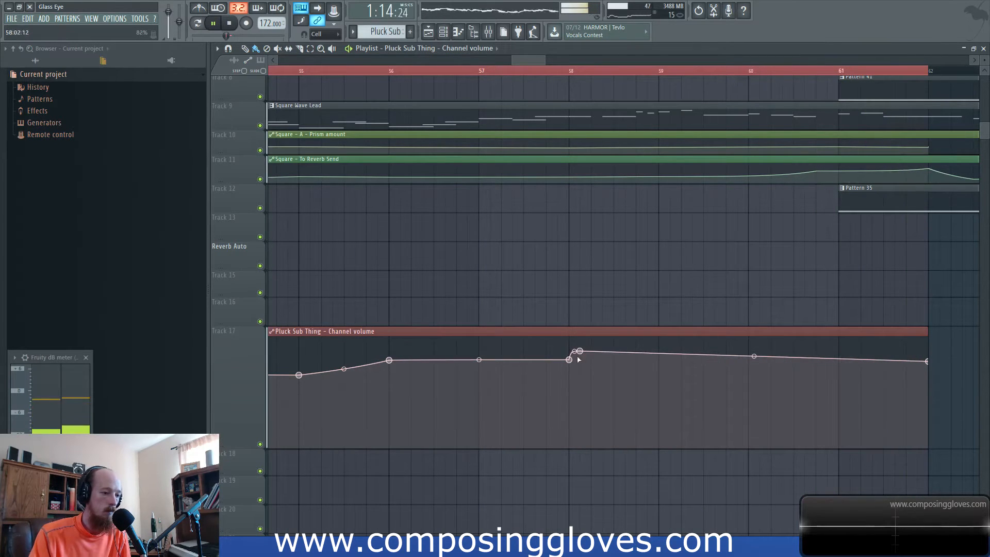
pyautogui.moveTo(759, 357); pyautogui.dragTo(760, 353)
pyautogui.moveTo(652, 288); pyautogui.dragTo(622, 287)
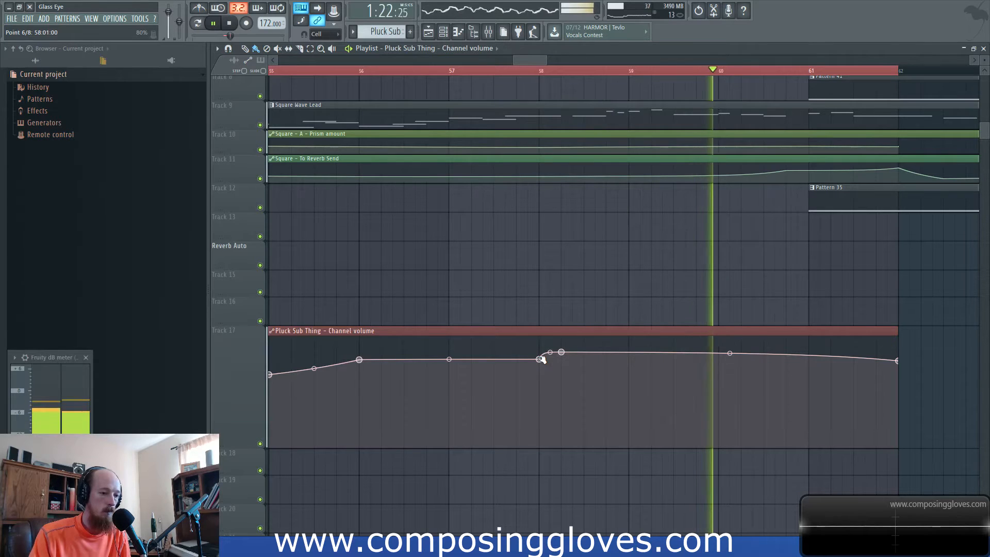
pyautogui.scroll(-3, 683, 320)
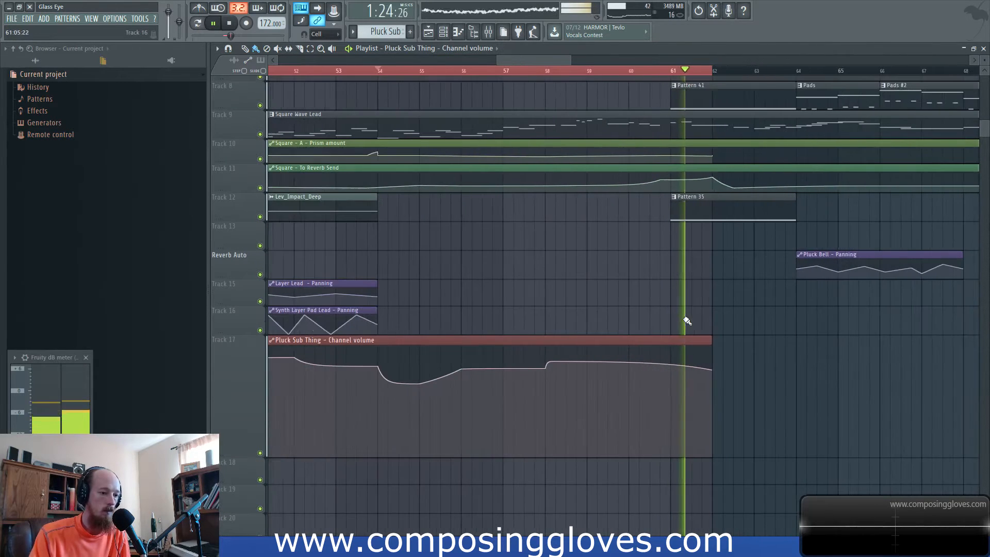
pyautogui.scroll(-3, 687, 321)
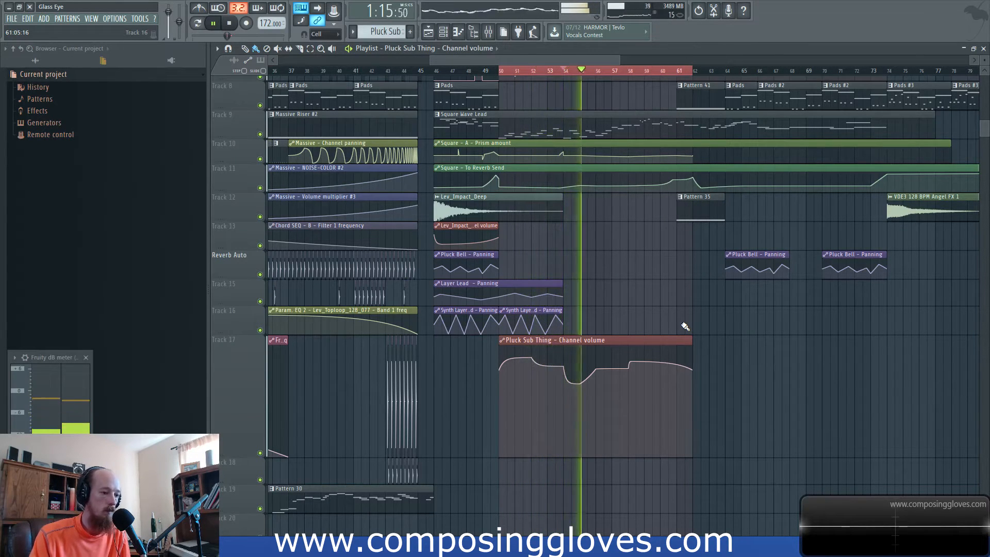
# Check the Kick track's routing, then add Fruity Limiter in compressor mode to the Pluck Sub Thing mixer track and adjust its threshold
pyautogui.click(491, 33)
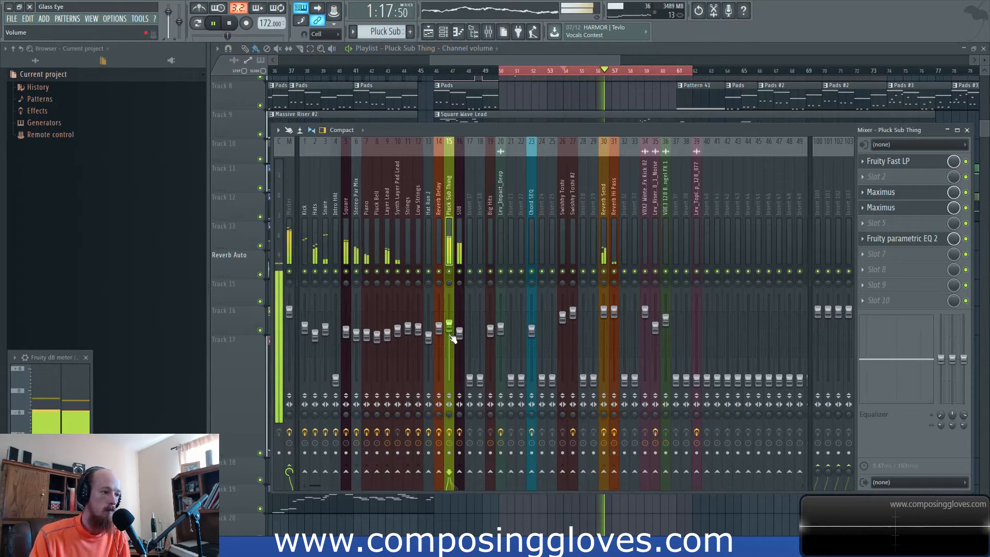
pyautogui.click(306, 210)
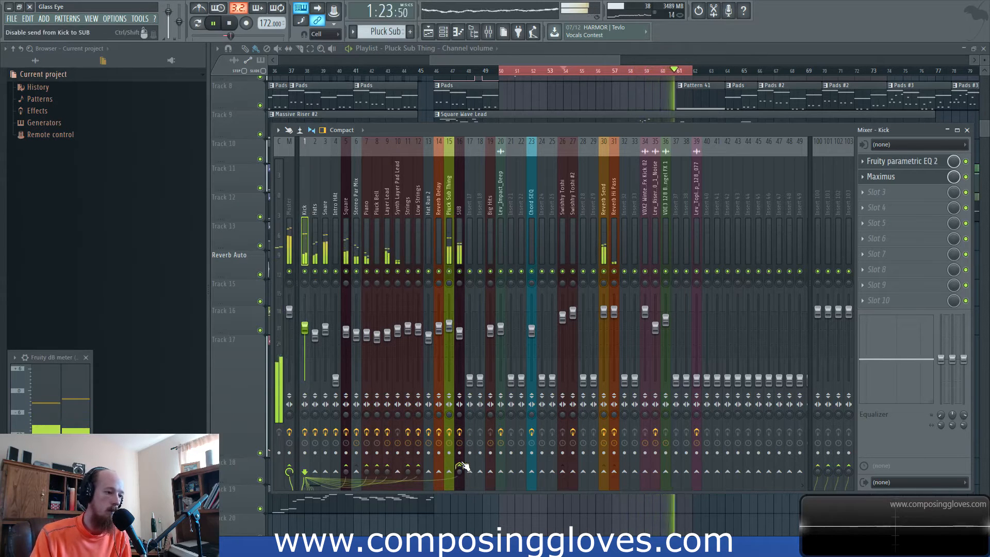
pyautogui.click(448, 206)
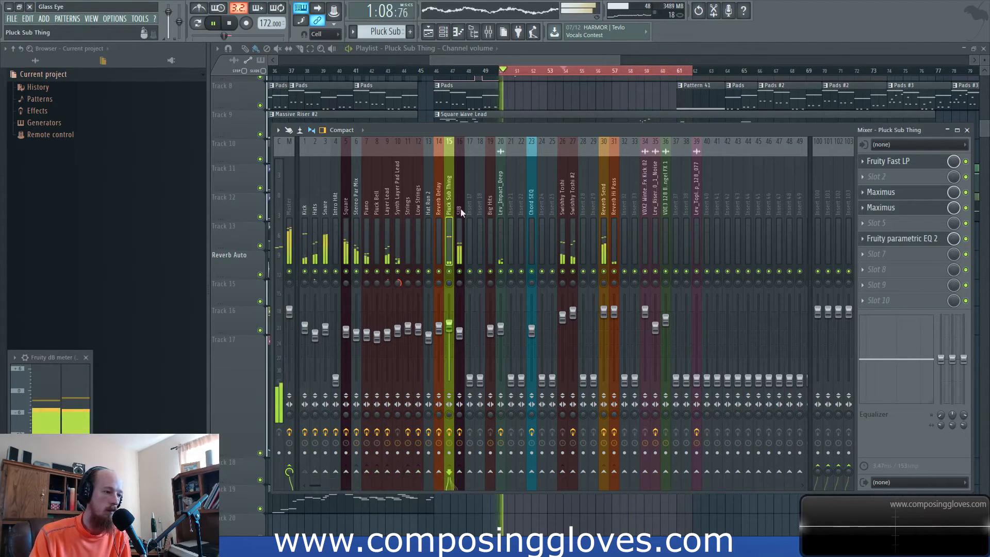
pyautogui.click(876, 269)
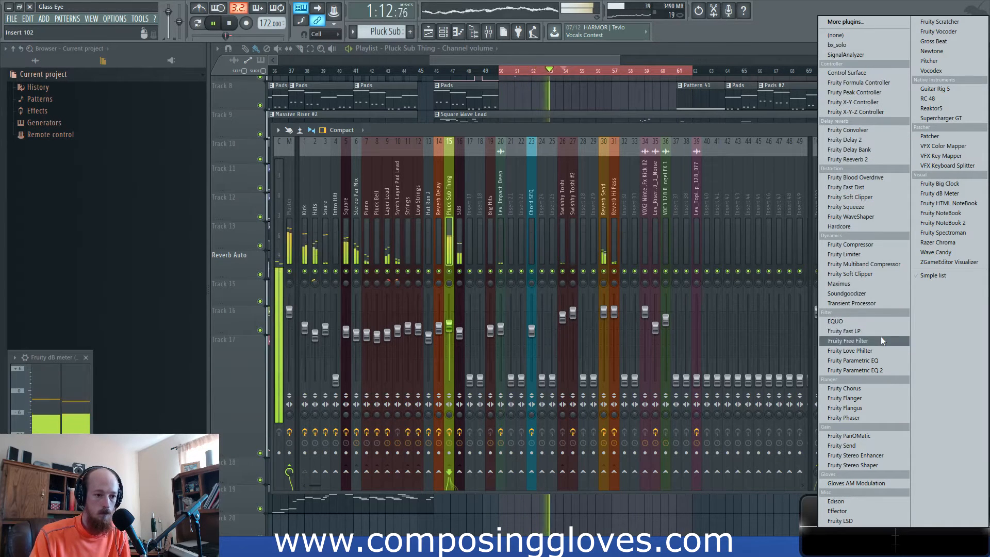
pyautogui.click(883, 254)
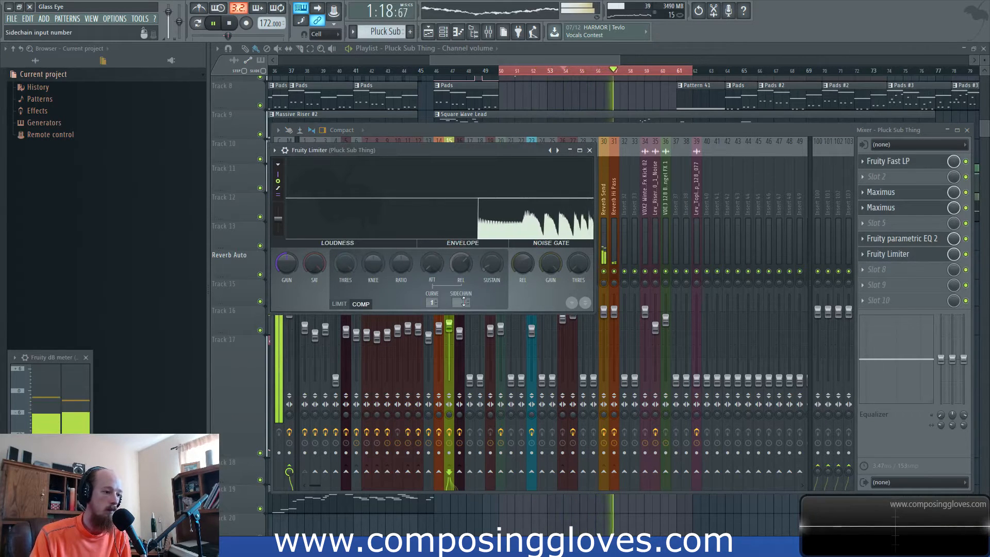
pyautogui.moveTo(345, 263)
pyautogui.mouseDown()
pyautogui.moveTo(344, 279)
pyautogui.moveTo(373, 250)
pyautogui.moveTo(403, 255)
pyautogui.moveTo(348, 265)
pyautogui.mouseUp()
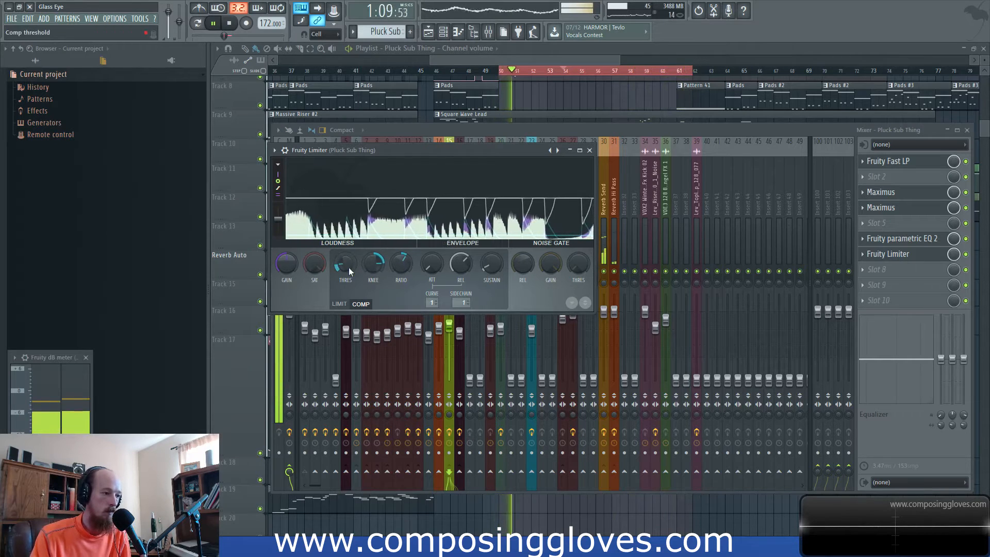
pyautogui.click(657, 130)
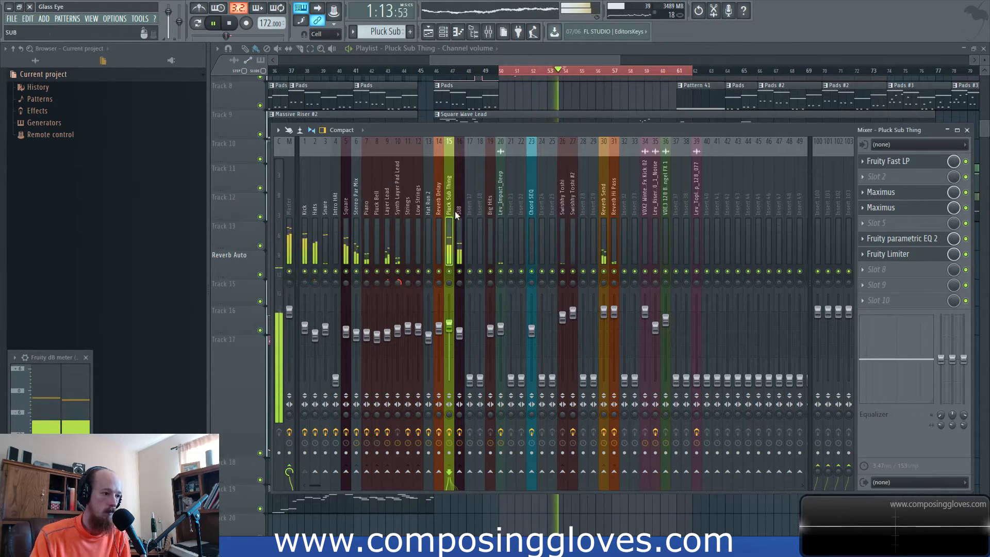
# Play the section from bar 50 and follow the Pluck Sub Thing channel volume curve through its end
pyautogui.click(571, 48)
pyautogui.scroll(3, 527, 366)
pyautogui.press('space')
pyautogui.press('space')
pyautogui.click(490, 71)
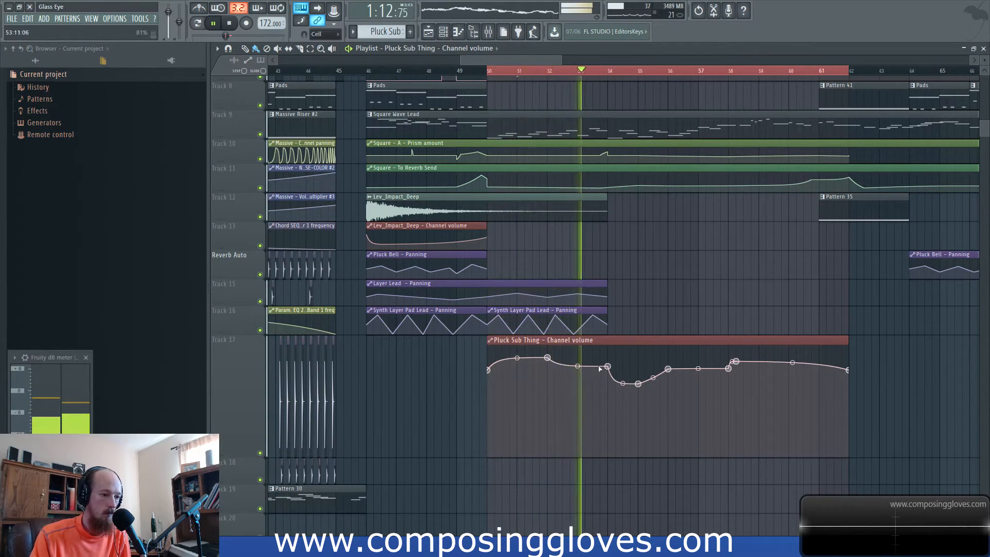
pyautogui.moveTo(593, 379); pyautogui.dragTo(509, 391)
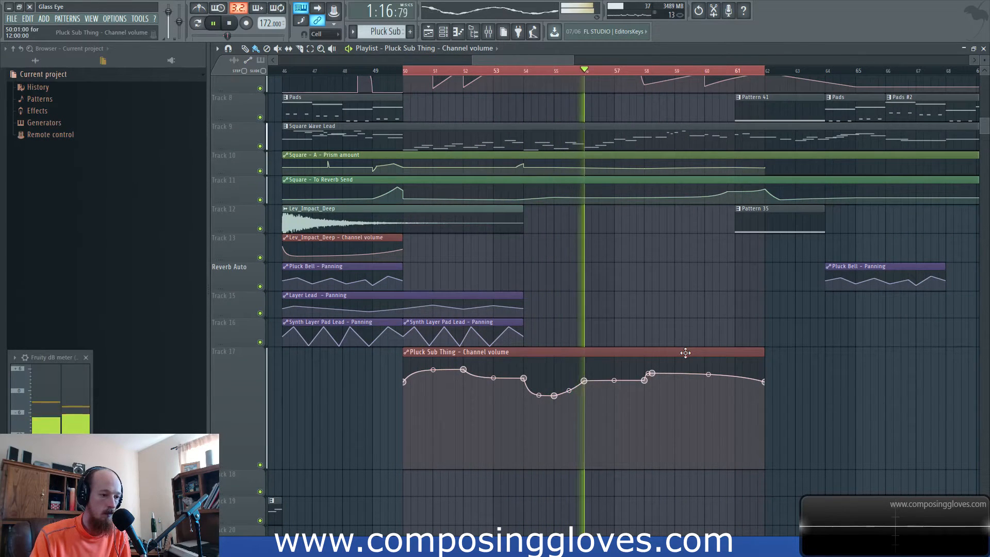
pyautogui.moveTo(632, 358); pyautogui.dragTo(525, 368)
pyautogui.scroll(3, 543, 395)
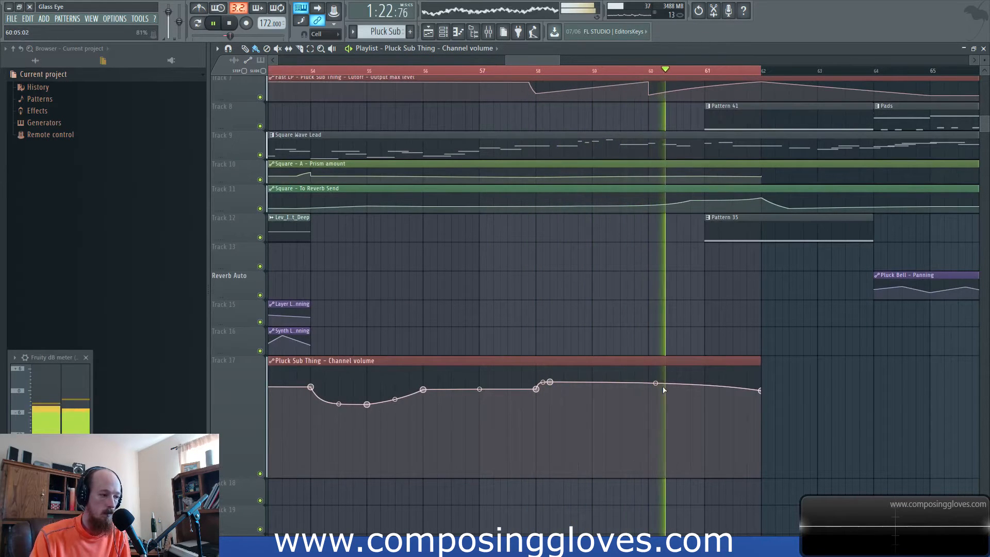
pyautogui.scroll(-3, 672, 354)
pyautogui.moveTo(738, 342); pyautogui.dragTo(571, 358)
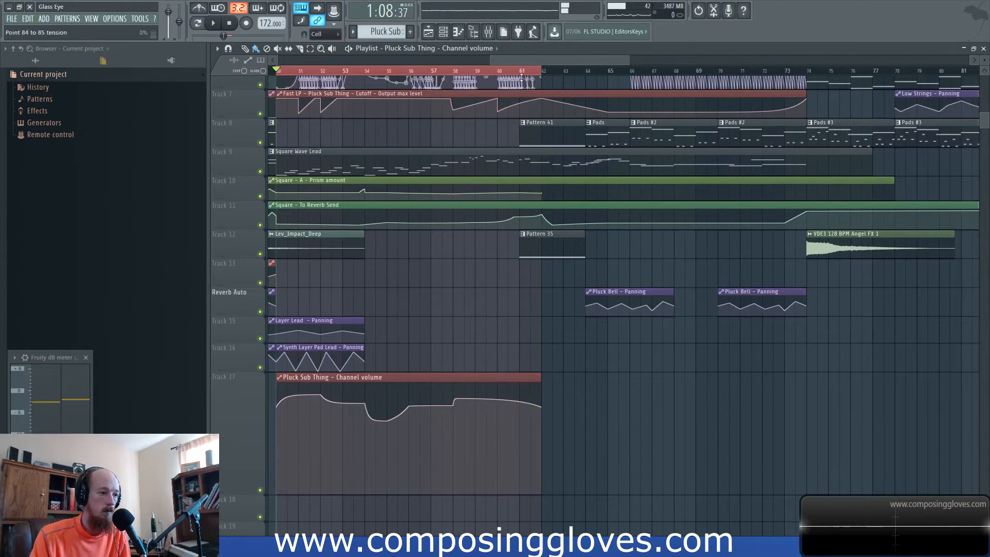
# Loop from bar 62 to 78 and extend the Pluck Sub Thing channel volume clip to bar 77, adding points at bars 65 and 67
pyautogui.moveTo(542, 68); pyautogui.dragTo(845, 81)
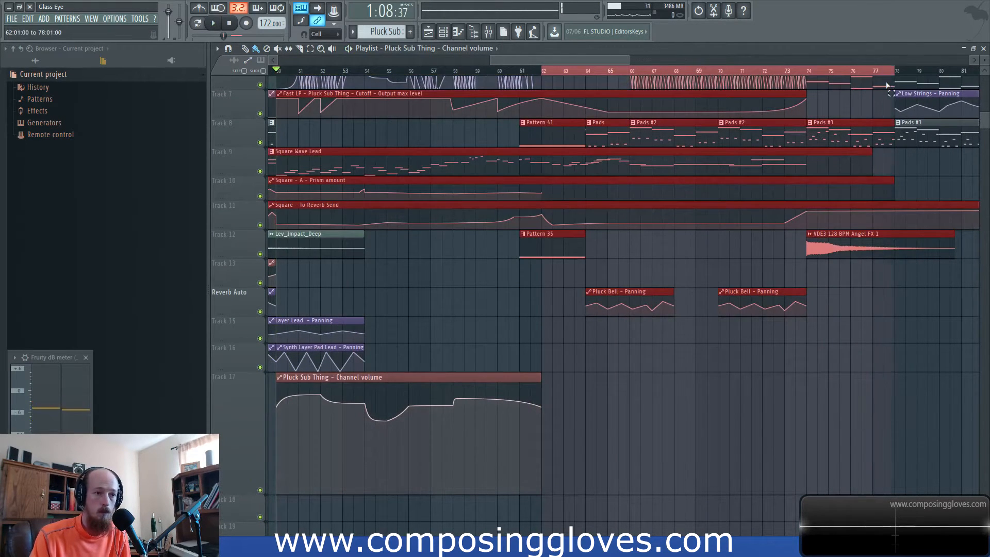
pyautogui.moveTo(541, 377); pyautogui.dragTo(867, 378)
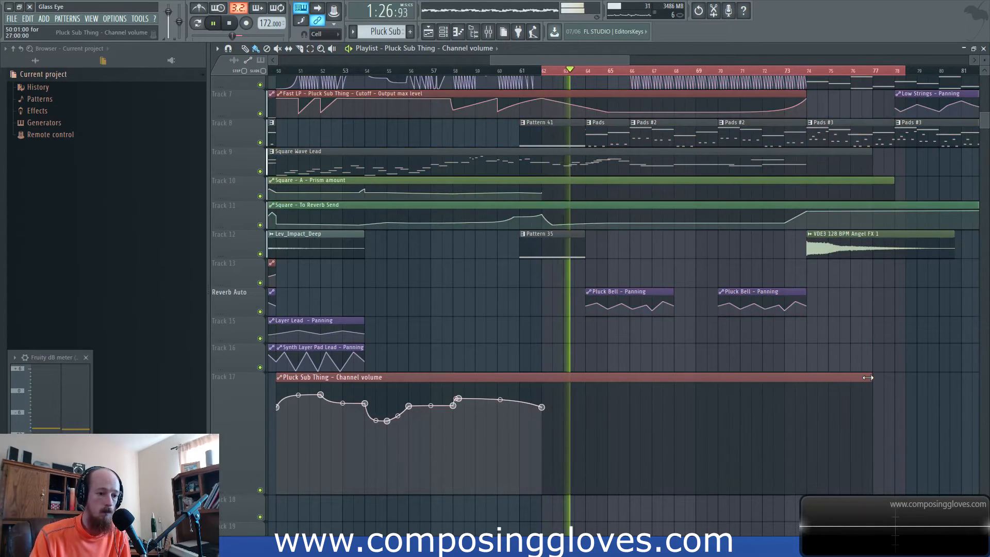
pyautogui.click(608, 407)
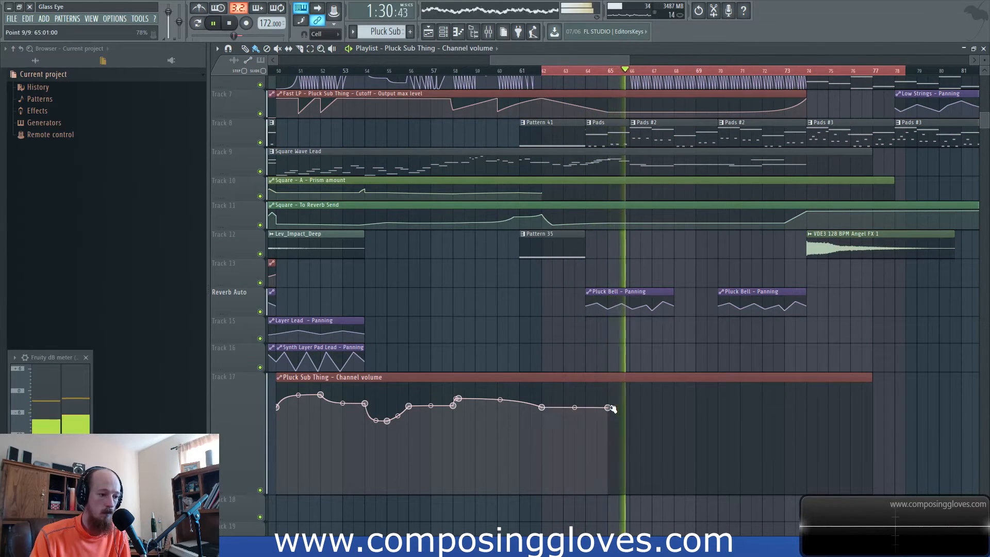
pyautogui.scroll(3, 625, 409)
pyautogui.click(637, 404)
pyautogui.click(685, 398)
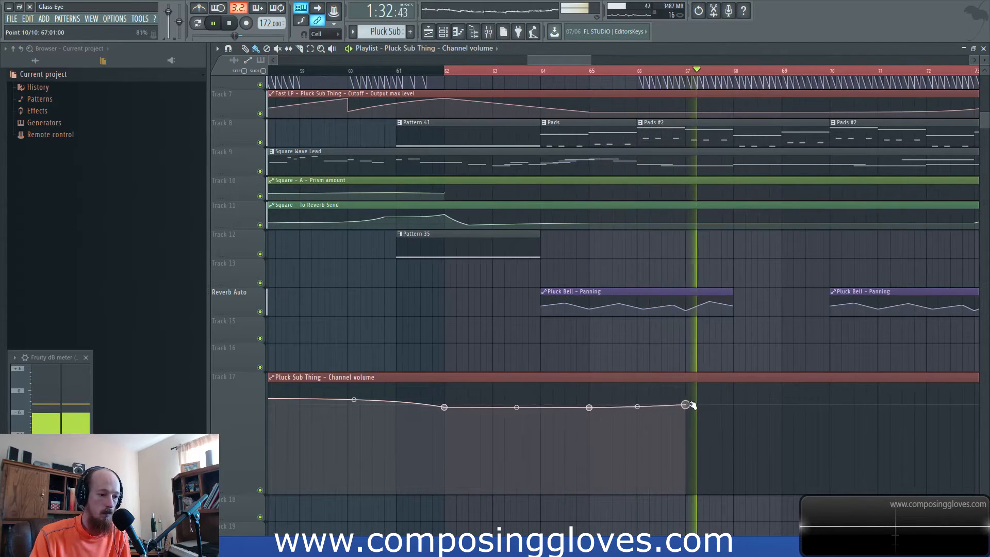
# Replay the section from past bar 66 and move the channel volume automation's last point up and back to bar 66
pyautogui.moveTo(688, 383); pyautogui.dragTo(632, 391)
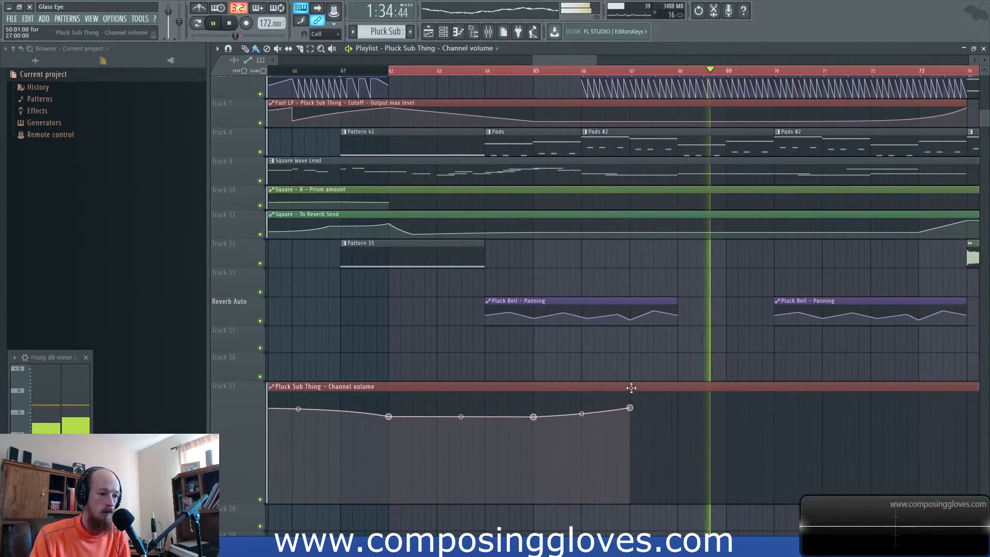
pyautogui.click(612, 72)
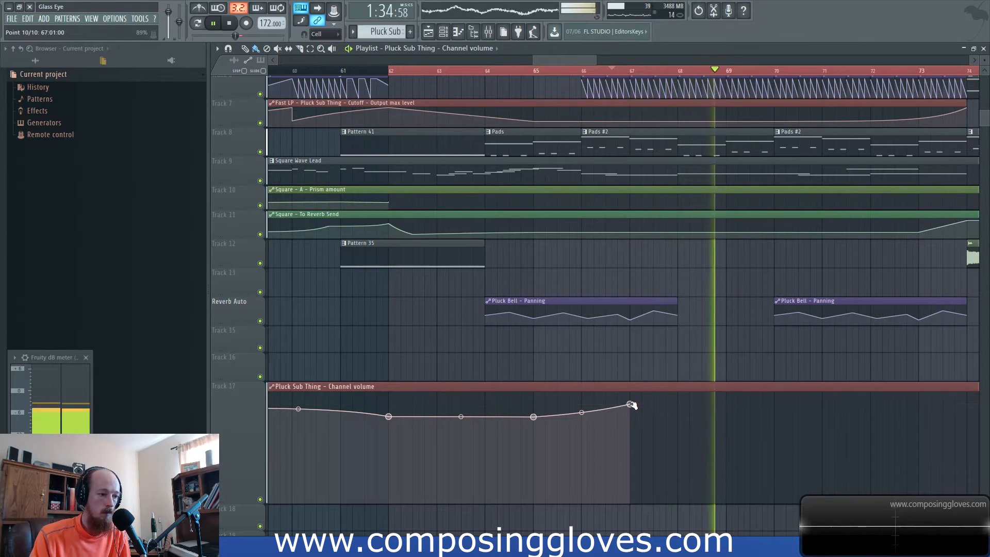
pyautogui.press('space')
pyautogui.press('space')
pyautogui.moveTo(630, 403); pyautogui.dragTo(582, 396)
# Listen through the looped section and check the Pluck Sub Thing effect chain in the mixer
pyautogui.scroll(3, 659, 309)
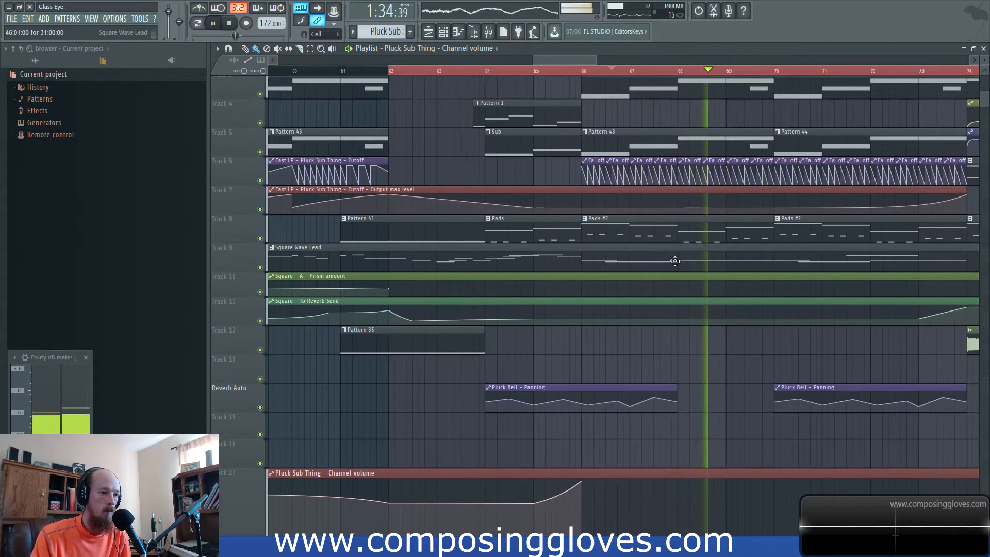
pyautogui.scroll(-2, 570, 327)
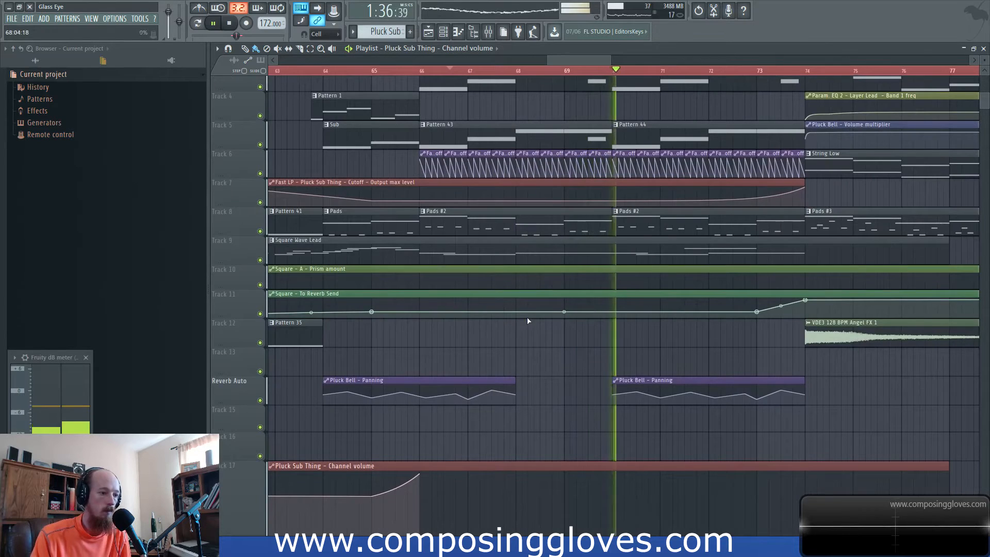
pyautogui.scroll(-2, 528, 321)
pyautogui.moveTo(468, 482)
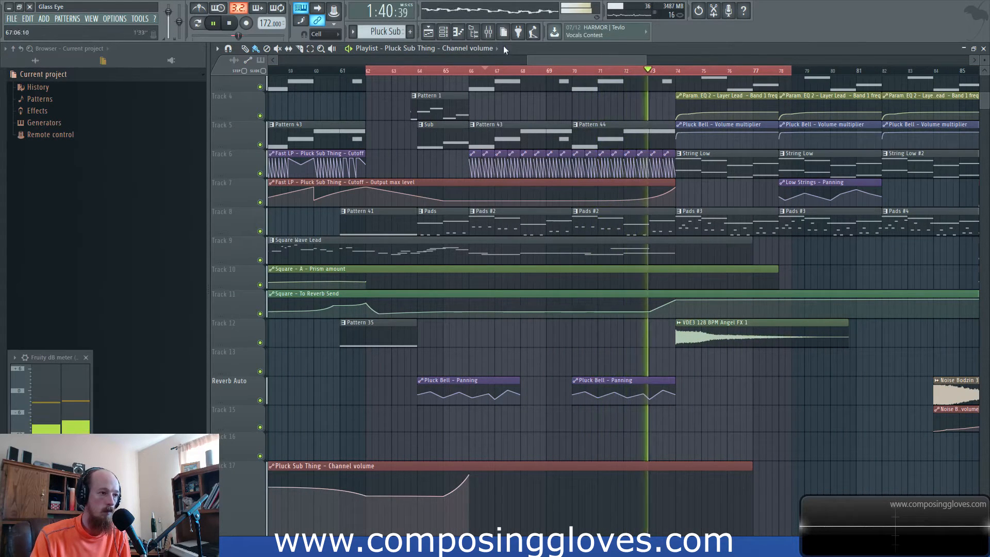
pyautogui.click(488, 32)
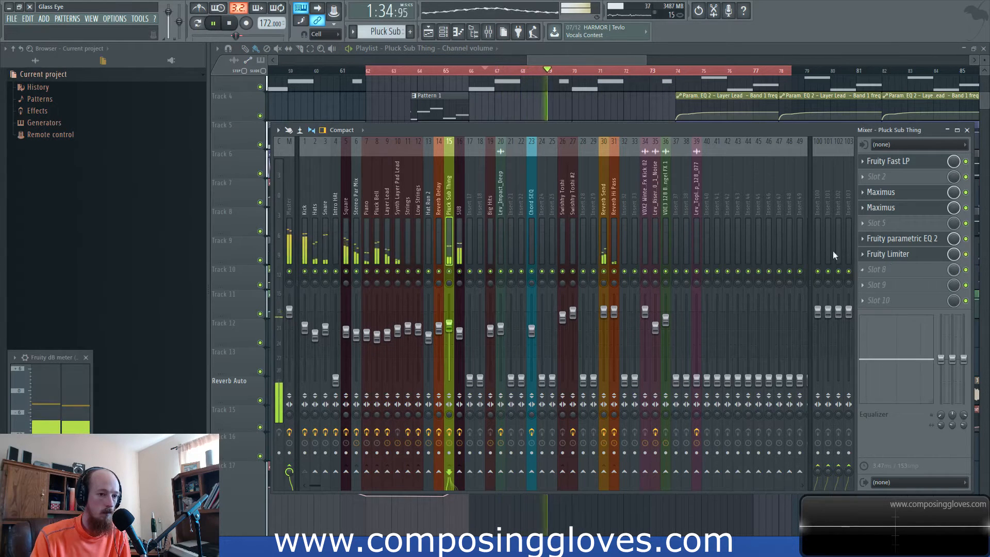
pyautogui.press('F9')
# Add a raised point at bar 66 to the Pluck Sub Thing cutoff Output max level automation and straighten the climb after it
pyautogui.scroll(2, 440, 201)
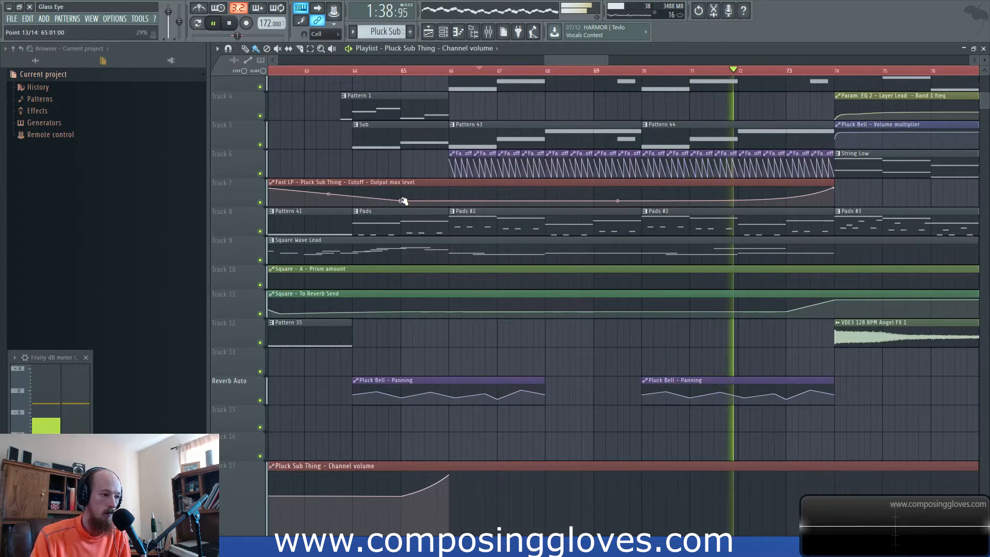
pyautogui.click(449, 199)
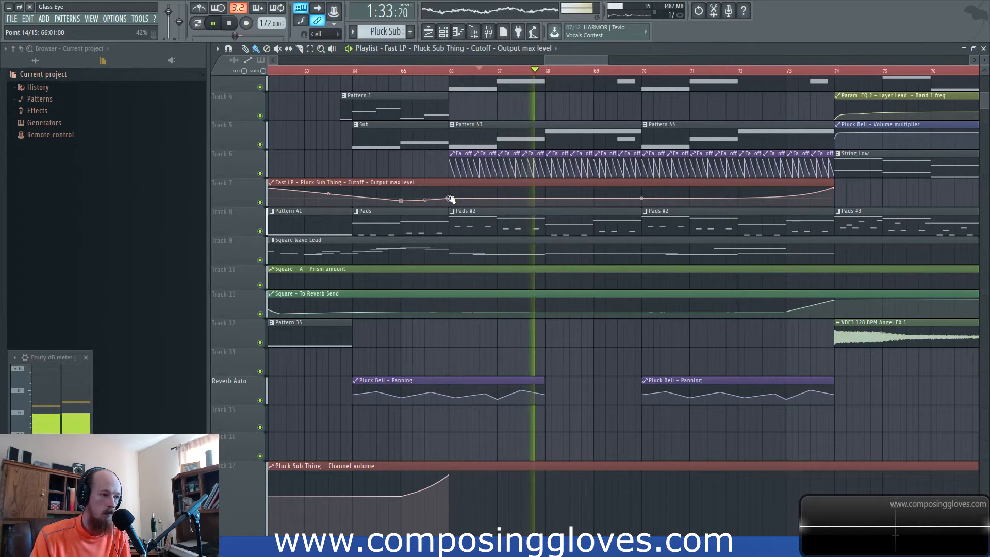
pyautogui.moveTo(450, 198); pyautogui.dragTo(451, 198)
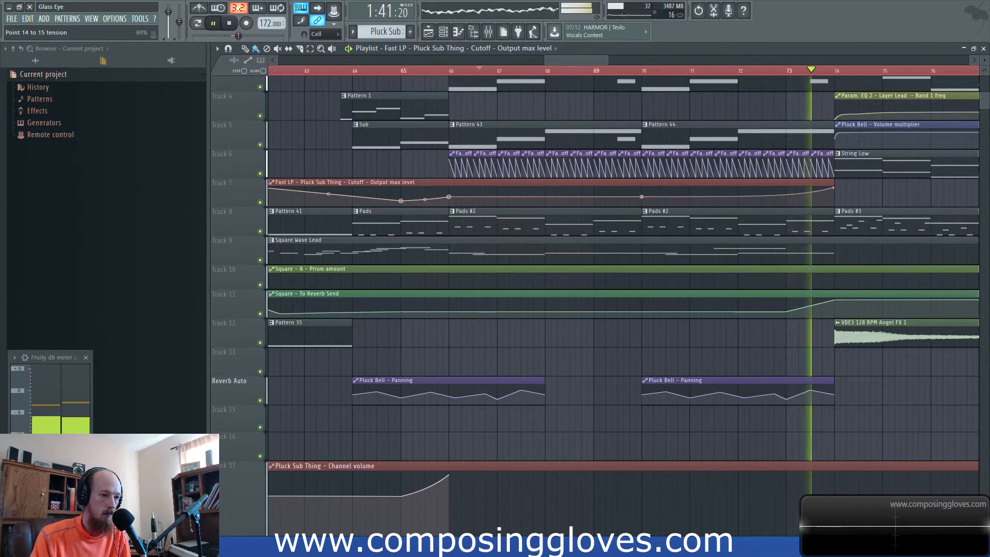
pyautogui.moveTo(641, 197); pyautogui.dragTo(641, 195)
# Replay the section, add an Output max level point at bar 73, and adjust the curve of its final rise to bar 74
pyautogui.press('space')
pyautogui.press('space')
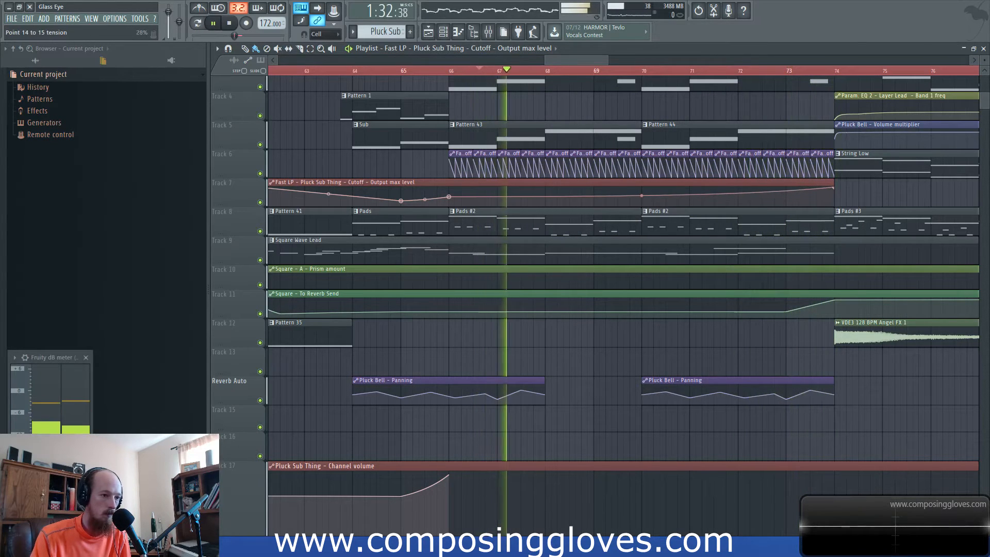
pyautogui.rightClick(786, 192)
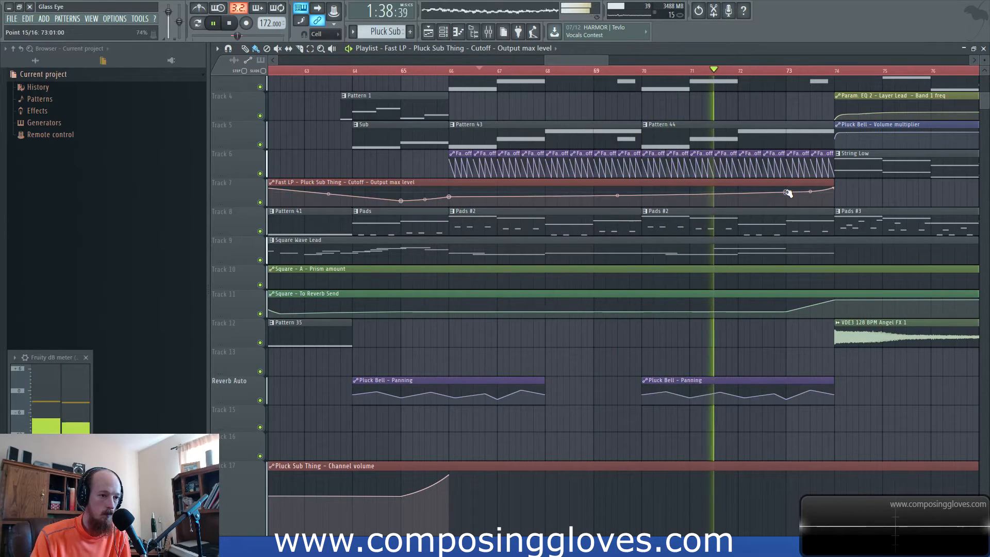
pyautogui.moveTo(809, 192); pyautogui.dragTo(810, 190)
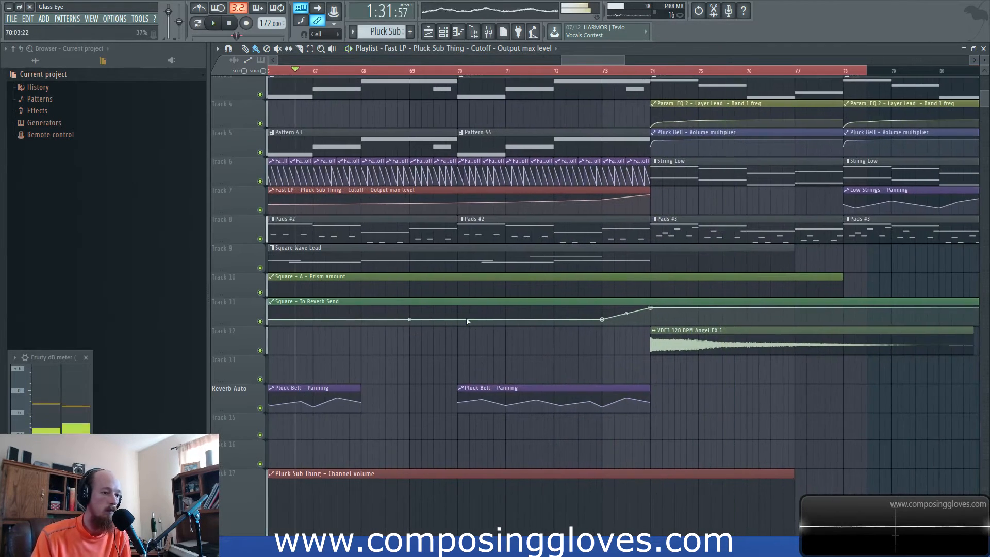
# Add a high channel volume point late in bar 71 and a slightly lower one at 72:05, and replay that passage
pyautogui.moveTo(602, 328); pyautogui.dragTo(596, 329)
pyautogui.moveTo(761, 402); pyautogui.dragTo(446, 361)
pyautogui.scroll(-4, 459, 371)
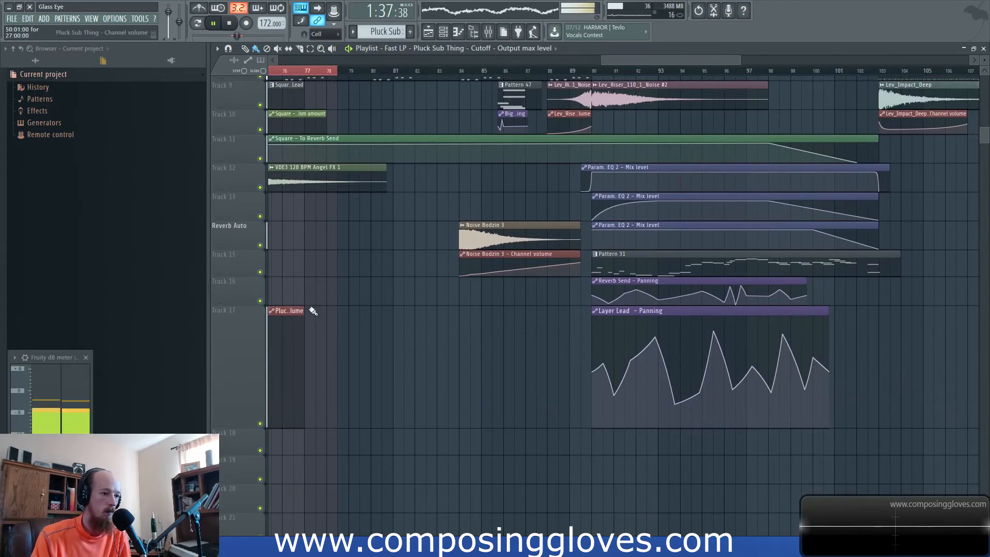
pyautogui.scroll(8, 364, 307)
pyautogui.moveTo(347, 304); pyautogui.dragTo(636, 320)
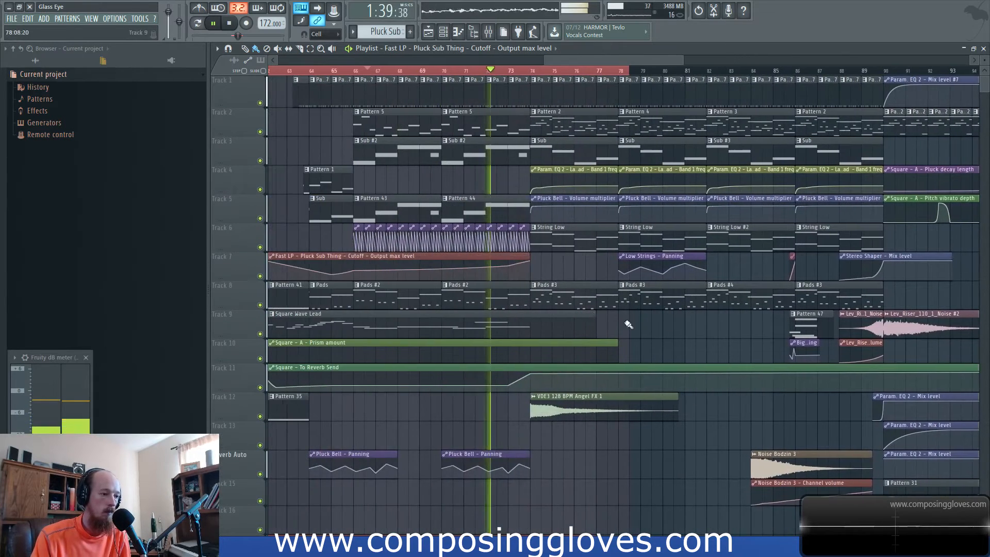
pyautogui.scroll(2, 570, 325)
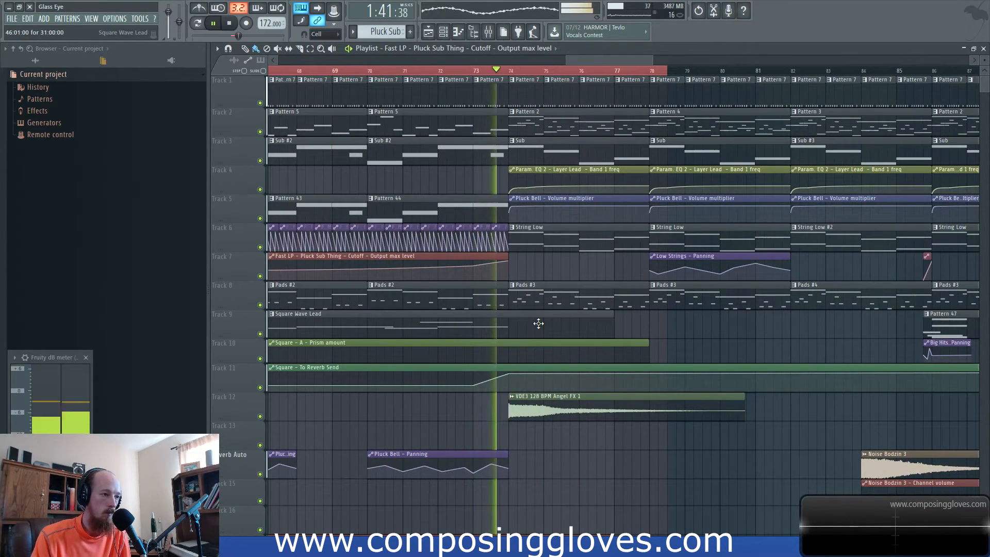
pyautogui.scroll(-6, 539, 324)
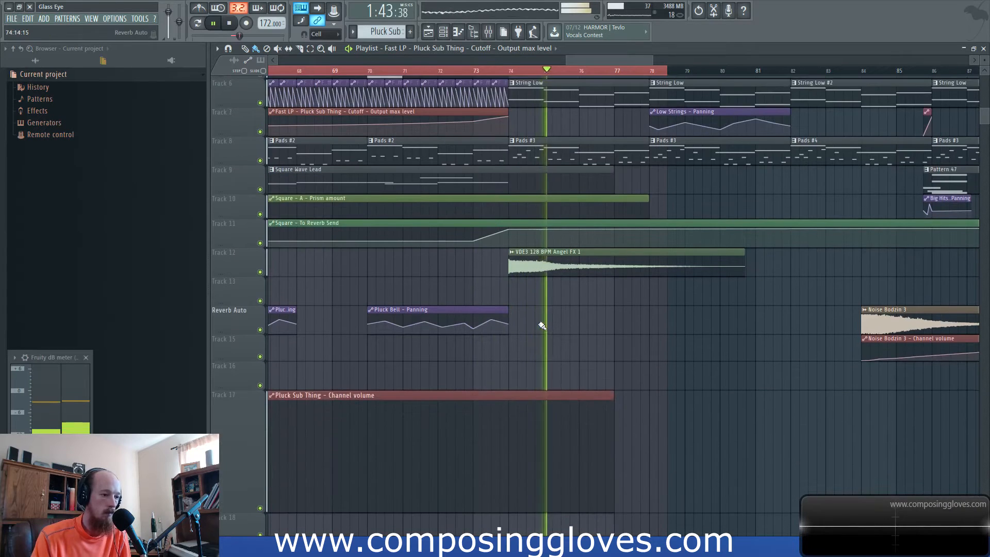
pyautogui.scroll(2, 462, 191)
pyautogui.moveTo(415, 403); pyautogui.dragTo(530, 376)
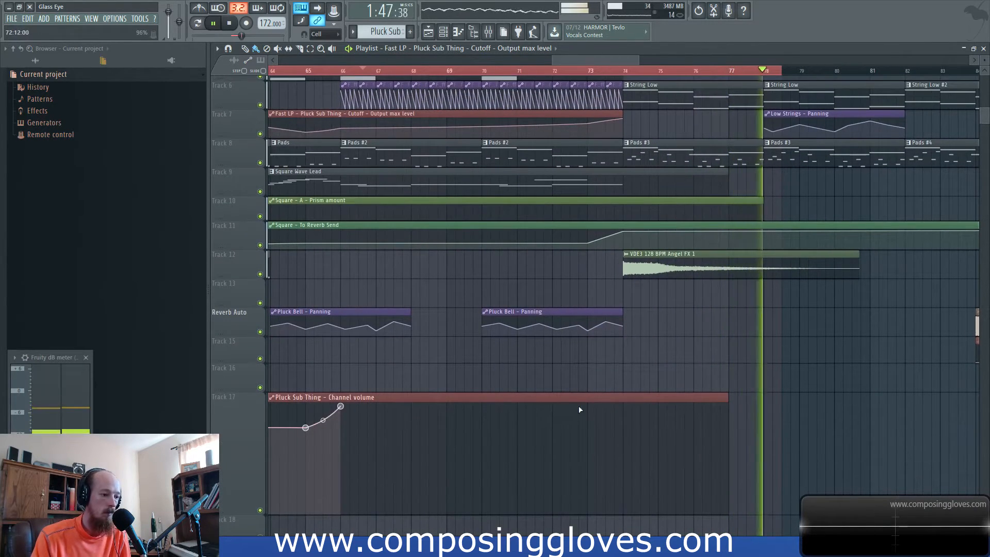
pyautogui.rightClick(544, 406)
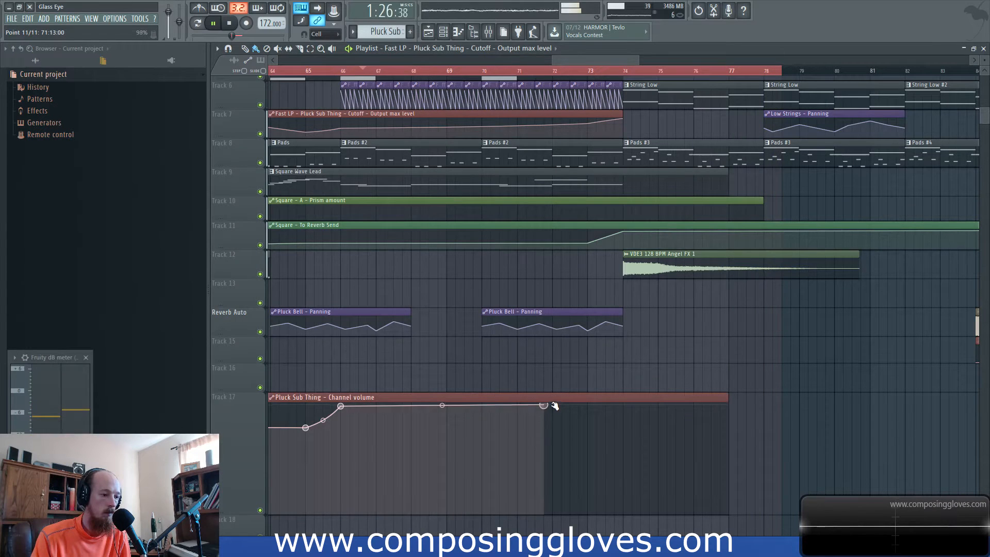
pyautogui.scroll(2, 562, 410)
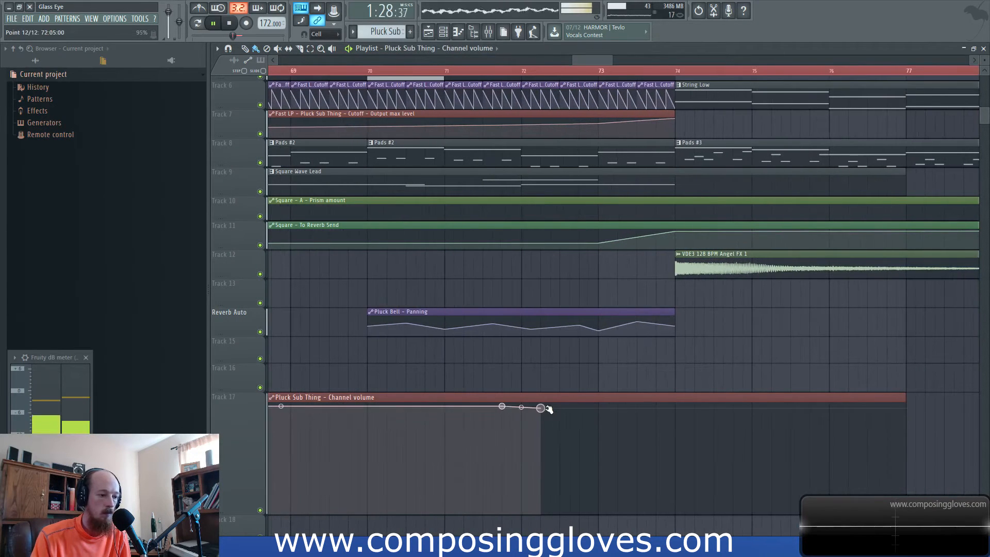
pyautogui.click(476, 71)
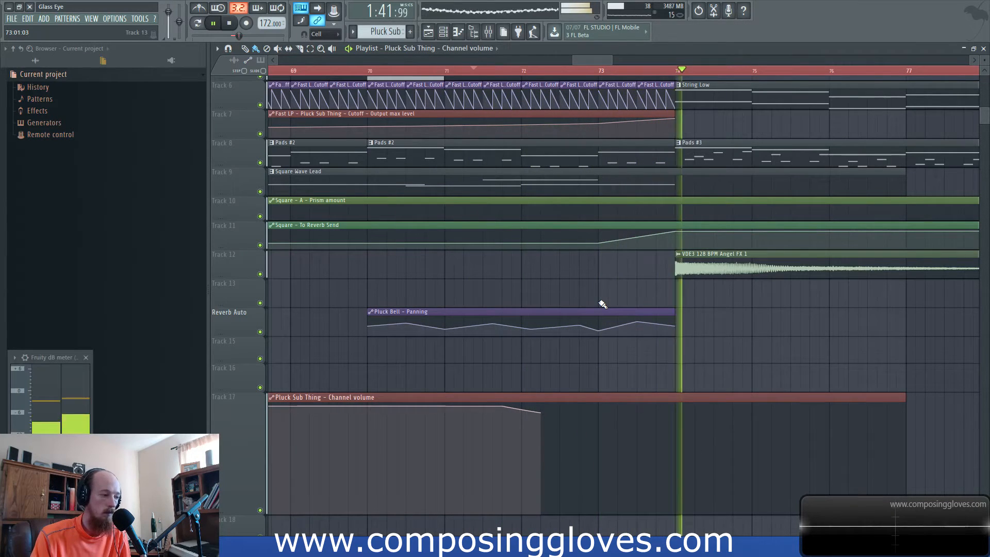
pyautogui.scroll(-5, 606, 308)
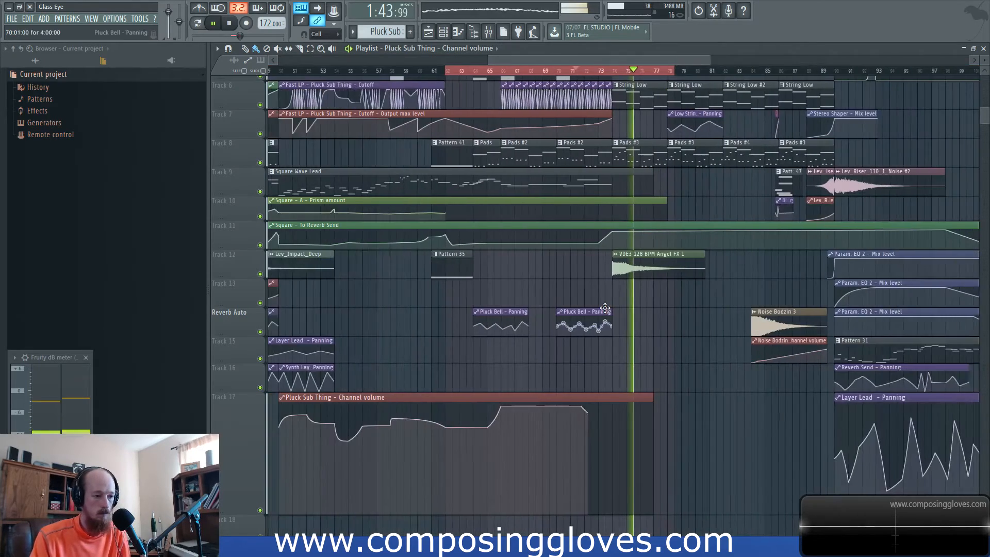
pyautogui.moveTo(606, 382); pyautogui.dragTo(381, 345)
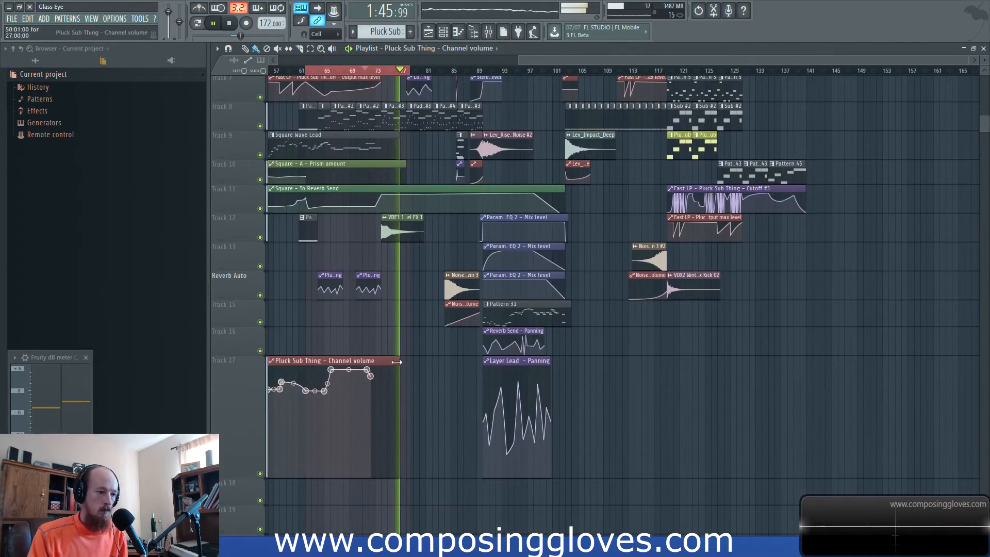
pyautogui.moveTo(376, 360); pyautogui.dragTo(383, 410)
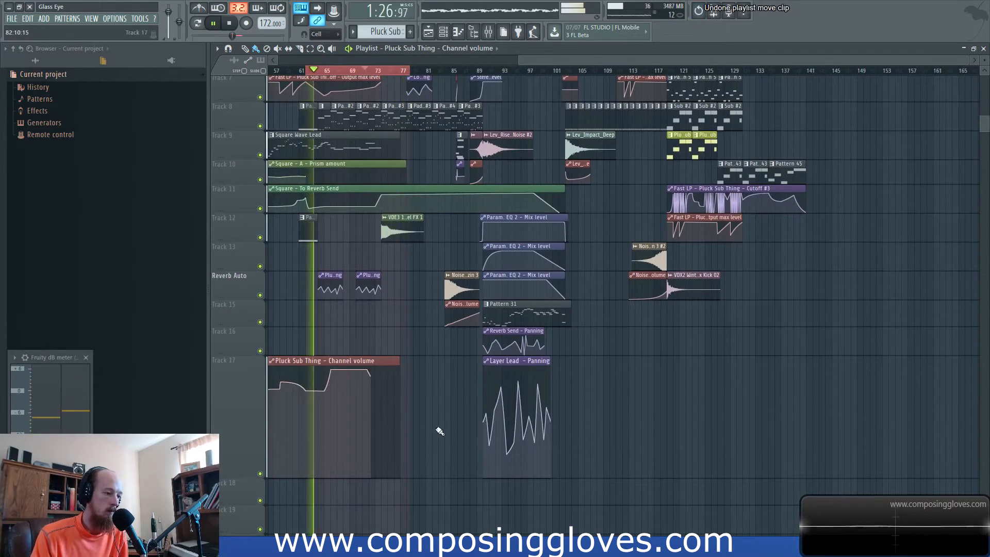
# Move the Pluck Sub Thing channel volume clip to Track 18 and resize the track heights for editing it
pyautogui.scroll(-3, 441, 431)
pyautogui.scroll(-5, 578, 412)
pyautogui.scroll(6, 546, 355)
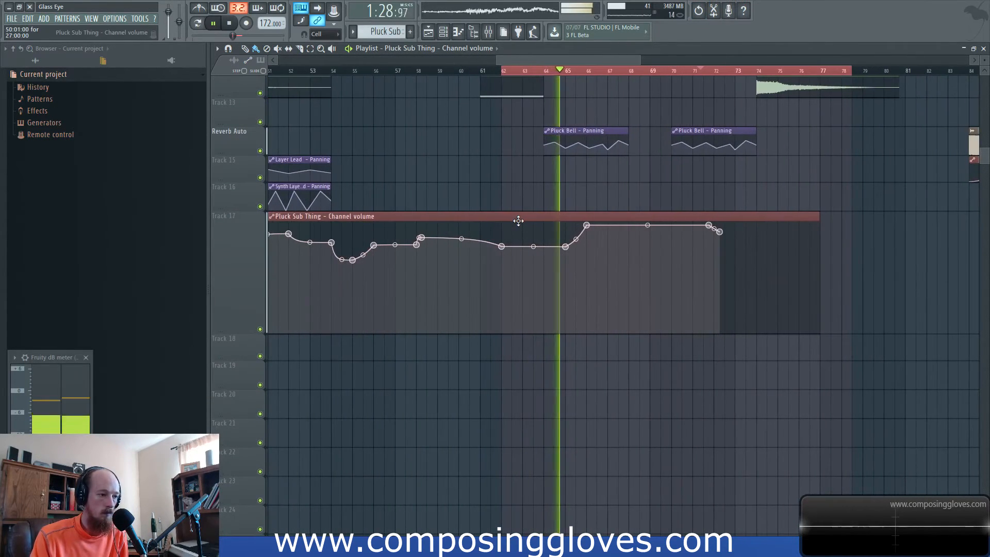
pyautogui.moveTo(521, 306); pyautogui.dragTo(519, 351)
pyautogui.moveTo(706, 303); pyautogui.dragTo(447, 338)
pyautogui.moveTo(235, 368); pyautogui.dragTo(237, 415)
# Extend the Pluck Sub Thing channel volume clip through the final drop so it ends at bar 141
pyautogui.moveTo(413, 309); pyautogui.dragTo(870, 252)
pyautogui.scroll(-4, 301, 299)
pyautogui.scroll(4, 807, 179)
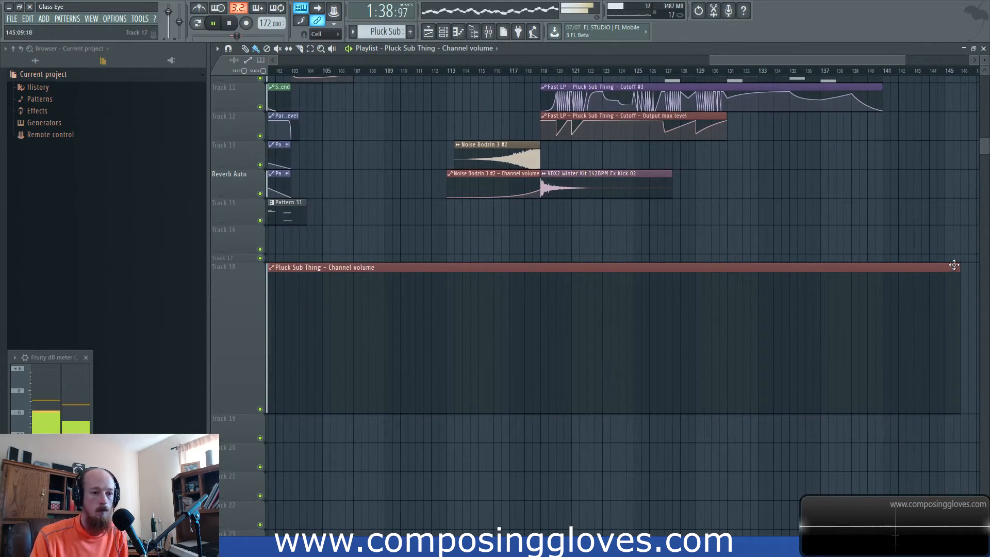
pyautogui.moveTo(957, 267); pyautogui.dragTo(869, 279)
# Play the lead-in to the final drop from bar 111 and skip ahead to bar 117
pyautogui.scroll(5, 414, 84)
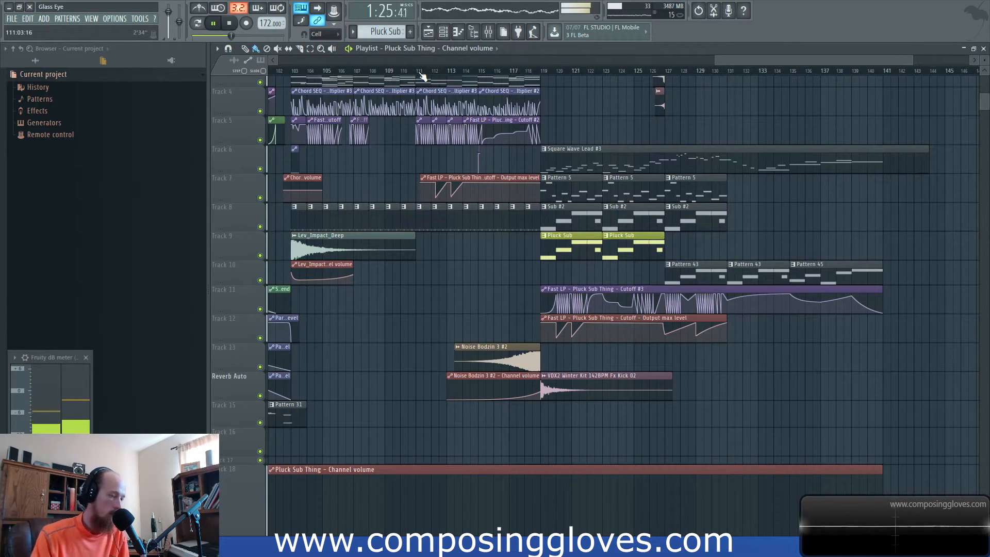
pyautogui.click(421, 74)
pyautogui.scroll(3, 479, 279)
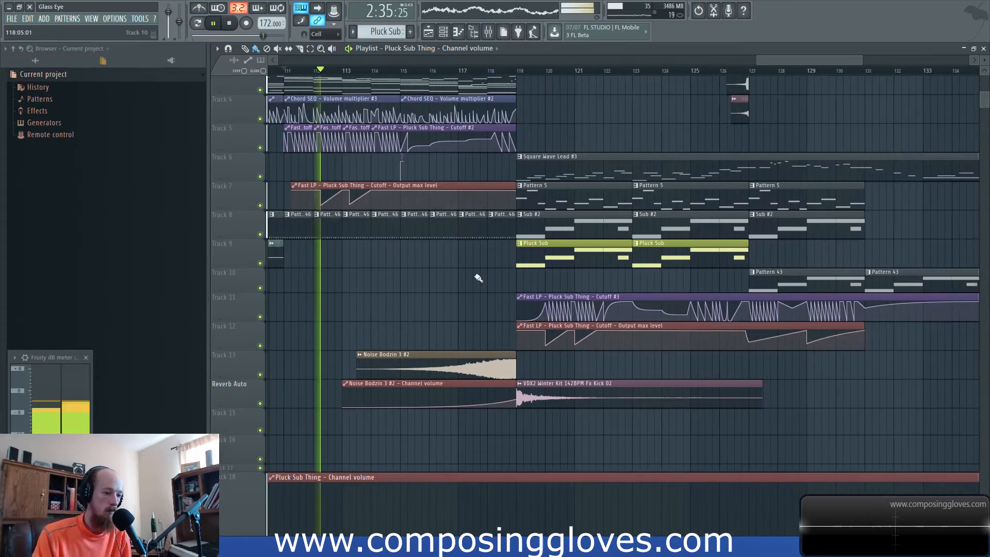
pyautogui.click(465, 71)
# Add a channel volume point at bar 119 on Track 18 and raise it close to maximum
pyautogui.scroll(-2, 562, 301)
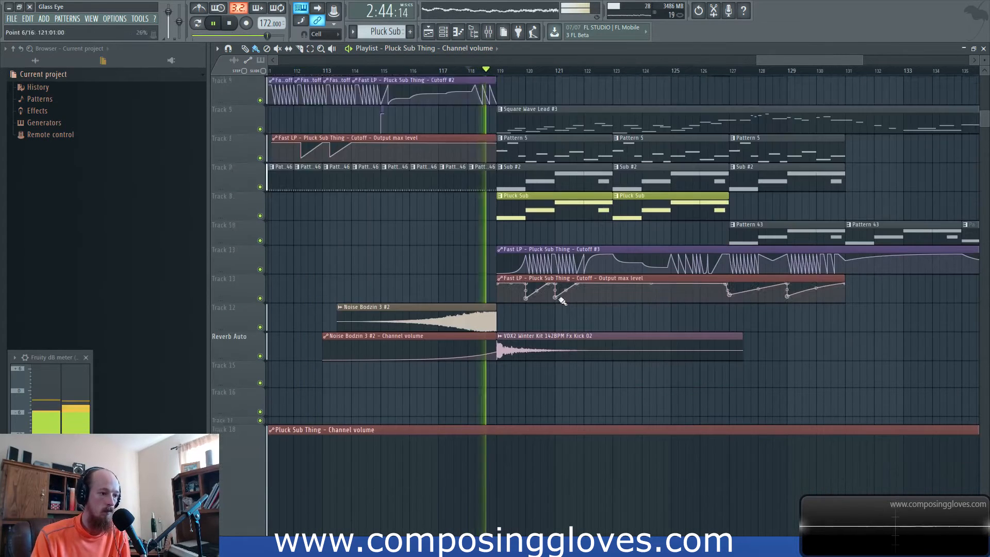
pyautogui.scroll(-3, 562, 301)
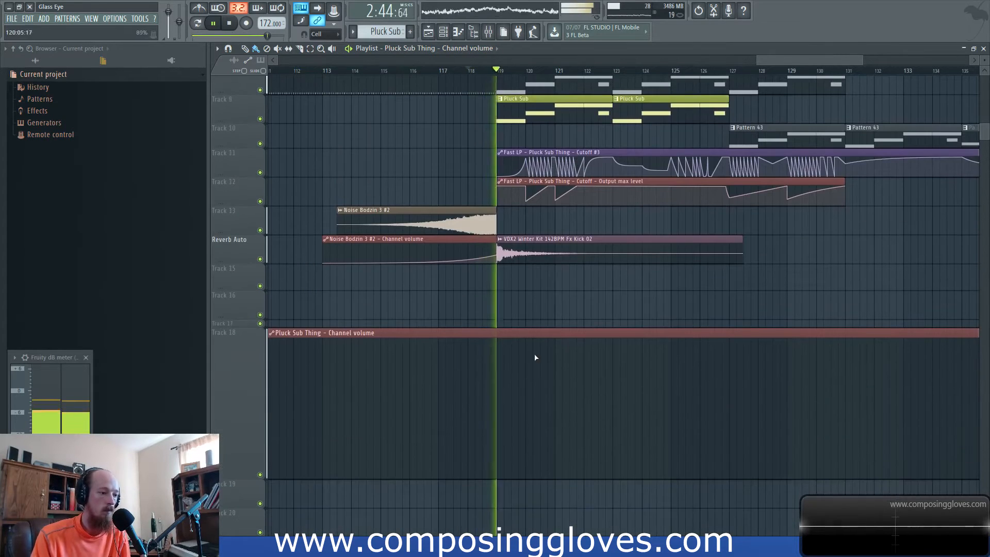
pyautogui.rightClick(497, 345)
pyautogui.moveTo(496, 344); pyautogui.dragTo(497, 342)
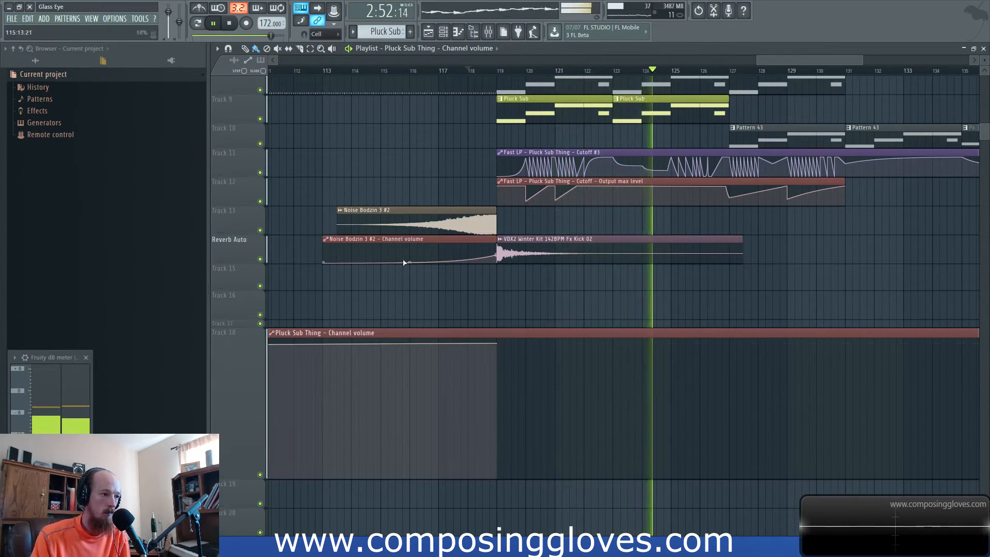
# Return to the transition before bar 103 and play the arrangement from about bar 102
pyautogui.keyDown('ctrl'); pyautogui.scroll(-5, 537, 250); pyautogui.keyUp('ctrl')
pyautogui.scroll(4, 526, 262)
pyautogui.scroll(3, 522, 269)
pyautogui.scroll(-4, 522, 269)
pyautogui.click(489, 70)
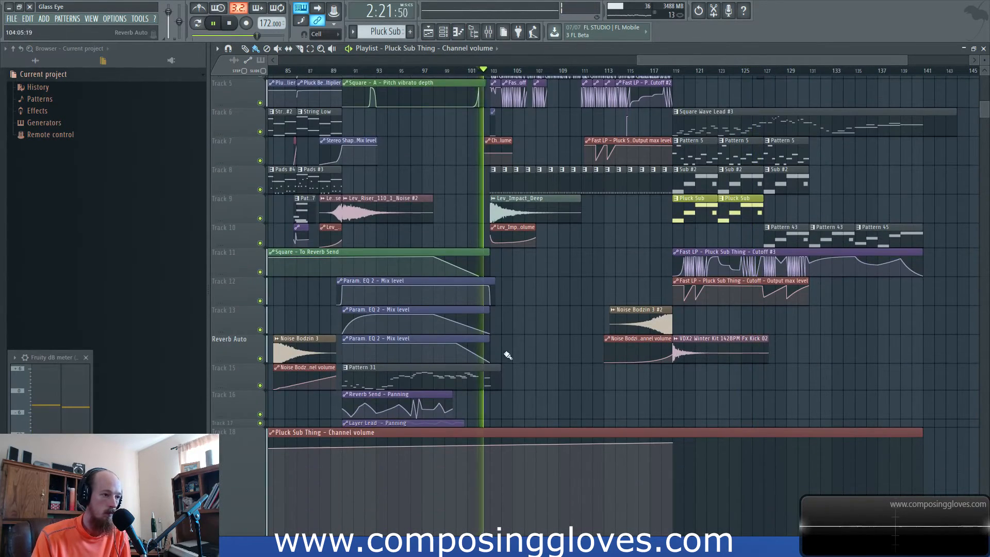
# Add channel volume points late in bar 106 and at bar 108 in the Pluck Sub Thing clip, lowering the second
pyautogui.keyDown('ctrl'); pyautogui.scroll(4, 507, 356); pyautogui.keyUp('ctrl')
pyautogui.scroll(-1, 506, 381)
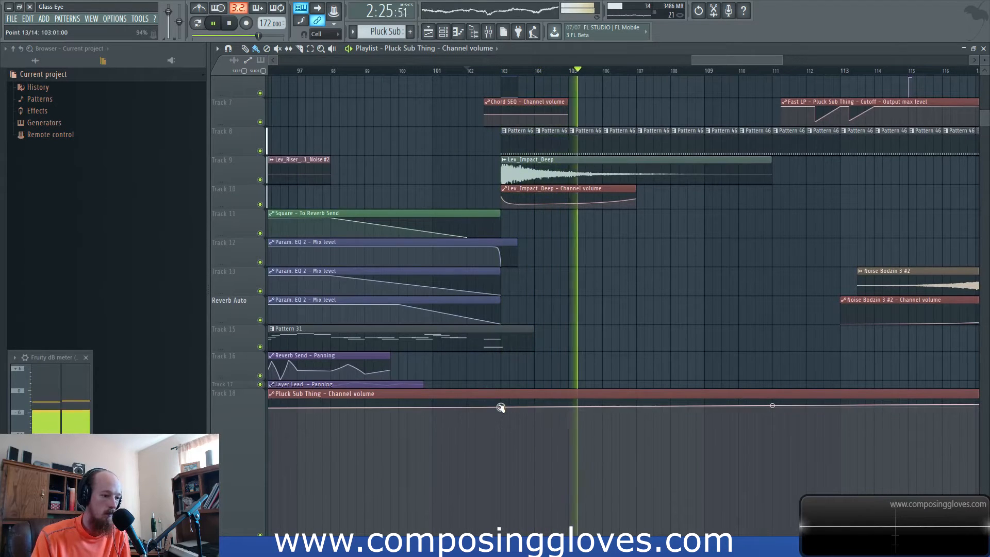
pyautogui.press('space')
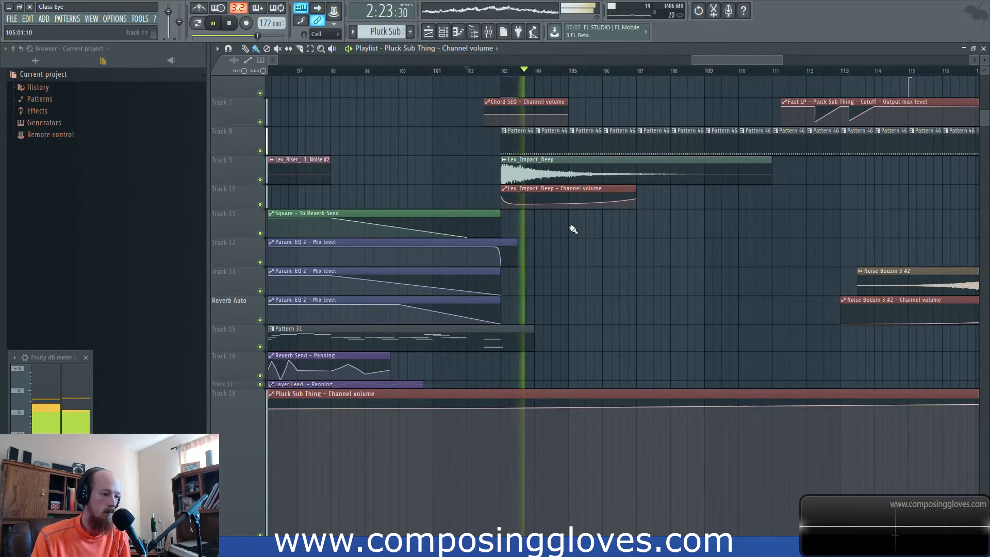
pyautogui.moveTo(618, 266); pyautogui.dragTo(557, 245)
pyautogui.moveTo(709, 385); pyautogui.dragTo(613, 352)
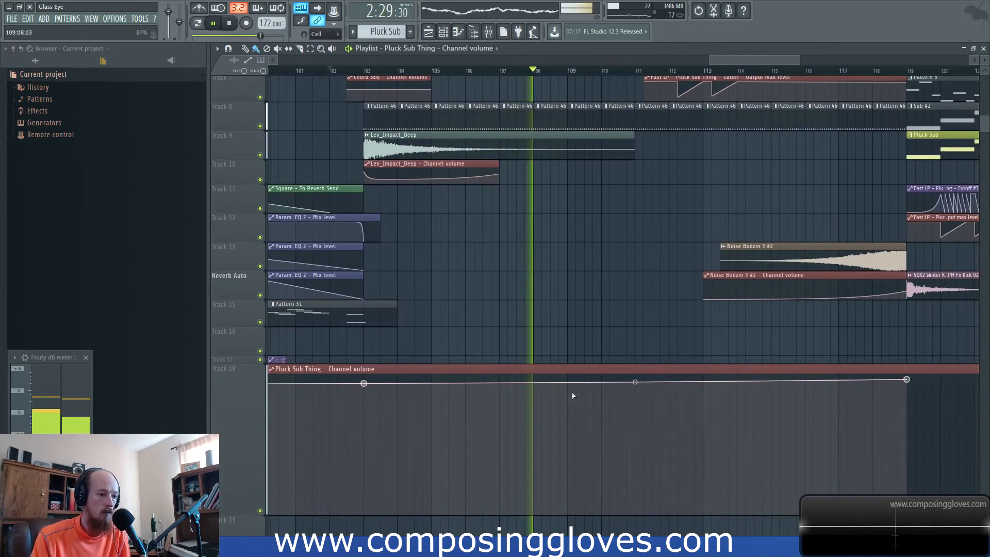
pyautogui.click(490, 383)
pyautogui.click(524, 393)
pyautogui.moveTo(532, 394); pyautogui.dragTo(542, 399)
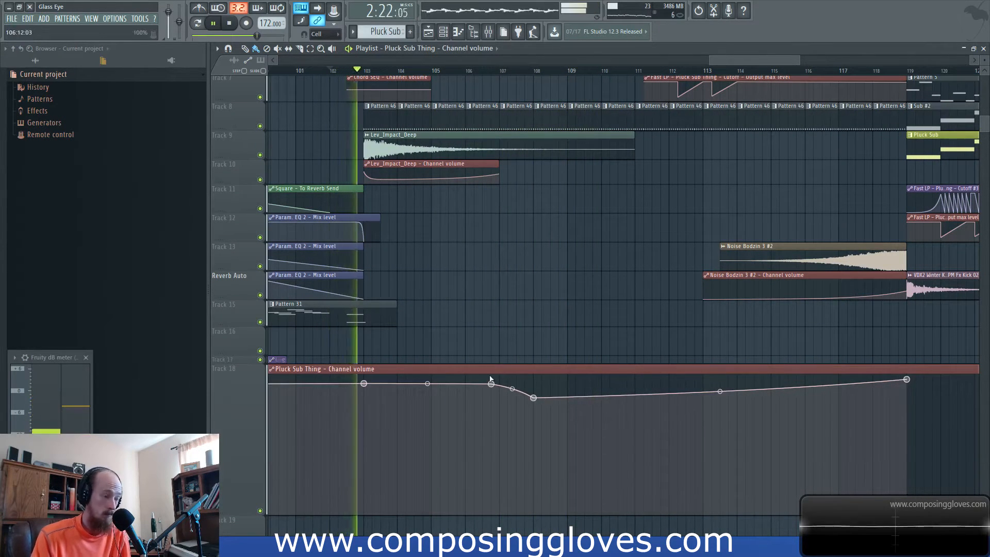
# Shape a gradual volume fall by adding points after bar 104 and at bars 105 and 109, and lowering the bar 106 point to 106:09
pyautogui.rightClick(407, 385)
pyautogui.rightClick(432, 385)
pyautogui.moveTo(432, 385); pyautogui.dragTo(432, 389)
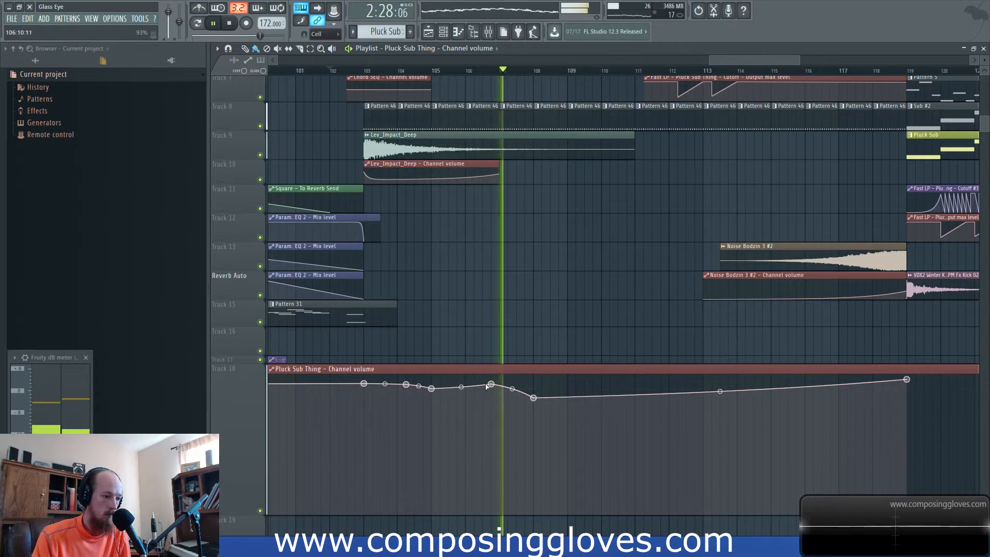
pyautogui.moveTo(492, 386); pyautogui.dragTo(492, 394)
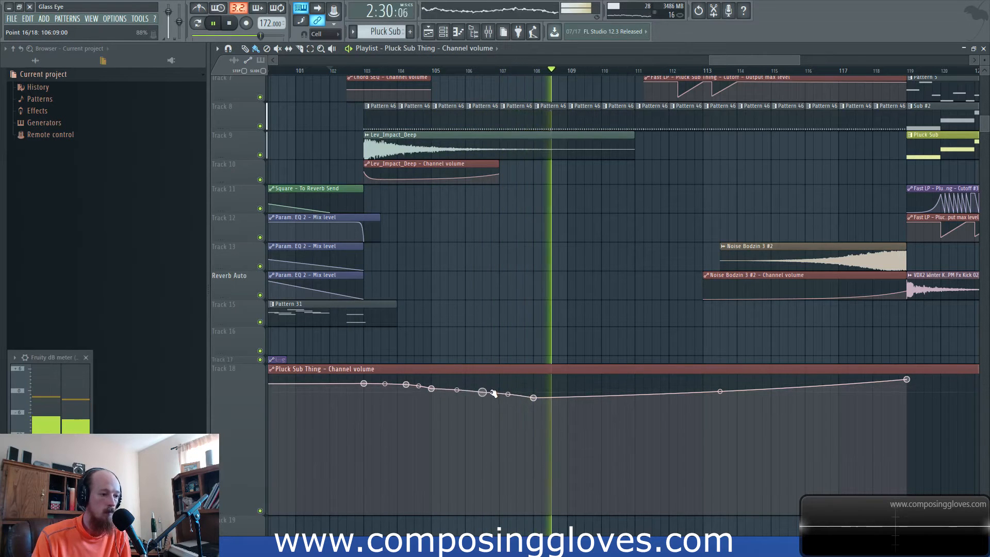
pyautogui.rightClick(585, 408)
pyautogui.moveTo(586, 409); pyautogui.dragTo(585, 414)
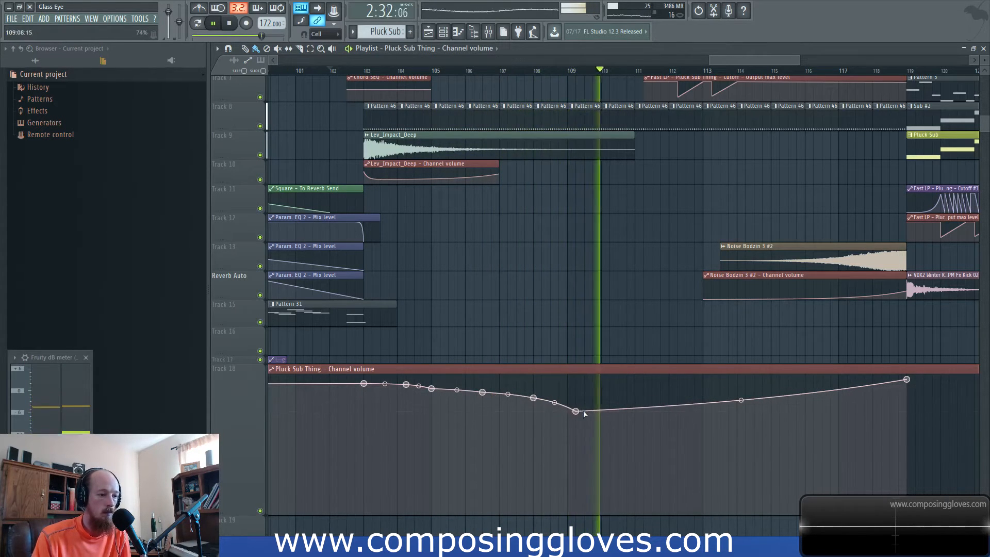
# Lower the points around bars 104 to 108, add a small peak before bar 107, and add a rising point at 110:09
pyautogui.press('space')
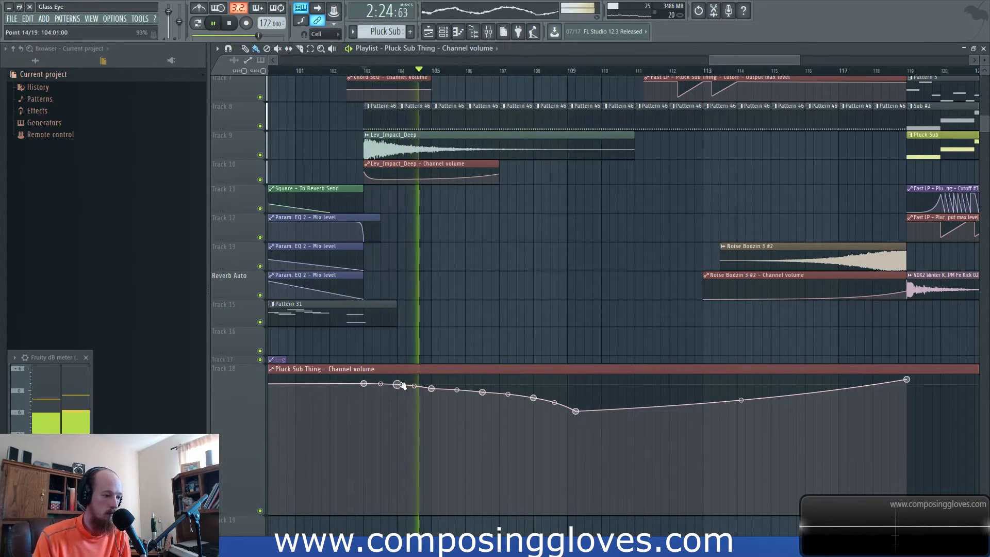
pyautogui.moveTo(431, 388); pyautogui.dragTo(440, 392)
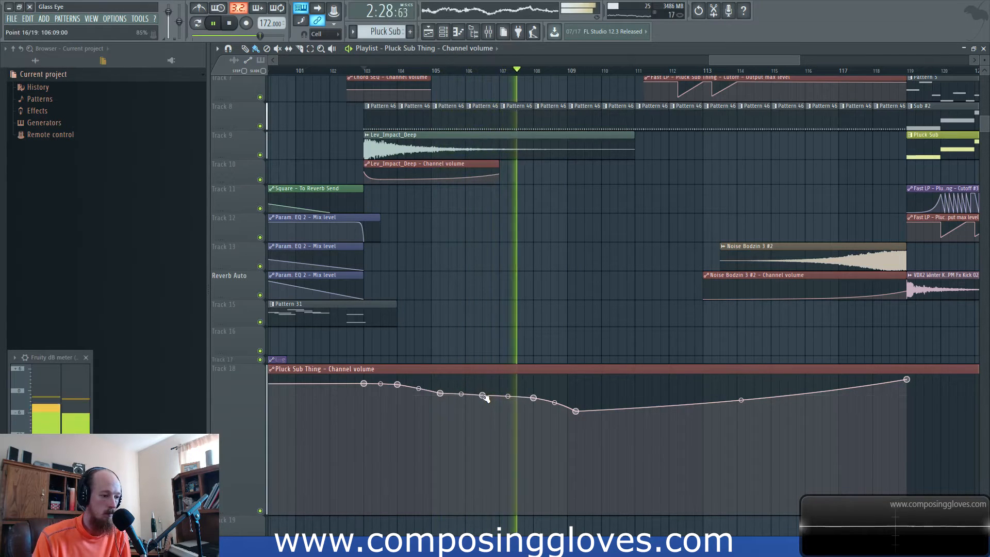
pyautogui.rightClick(497, 387)
pyautogui.rightClick(502, 399)
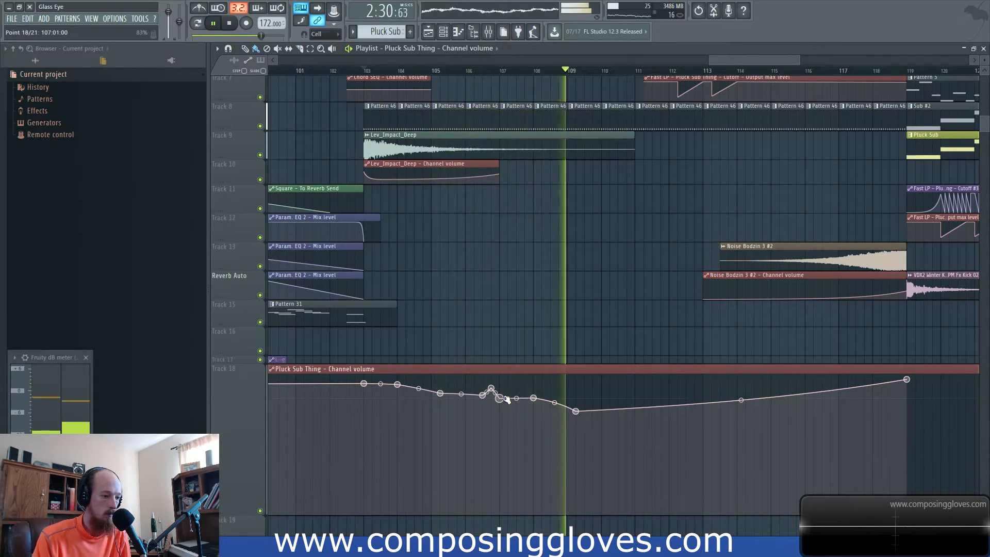
pyautogui.moveTo(534, 398); pyautogui.dragTo(533, 403)
pyautogui.rightClick(597, 407)
pyautogui.rightClick(618, 401)
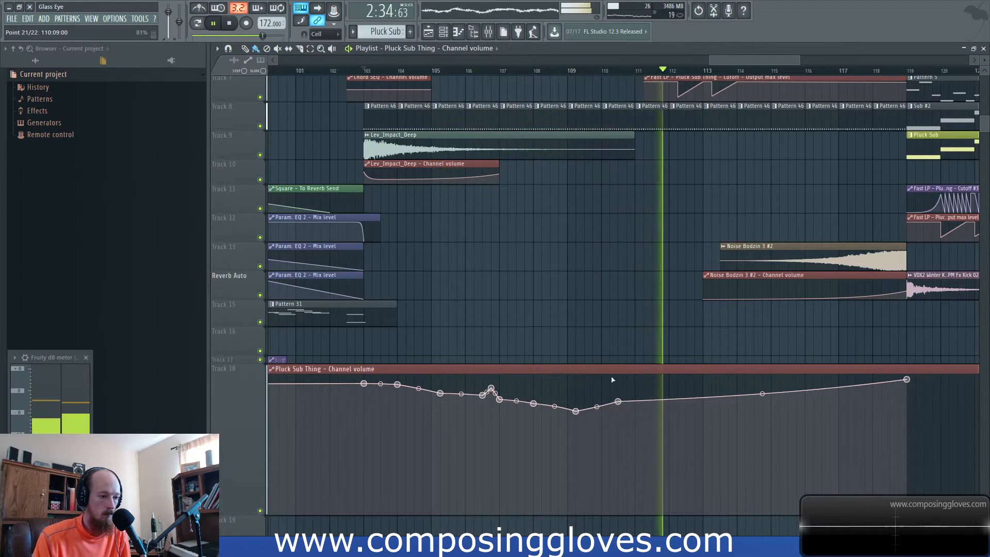
# Replay the section from bar 108 and from bar 107, and slightly lower the channel volume point in bar 110
pyautogui.click(539, 72)
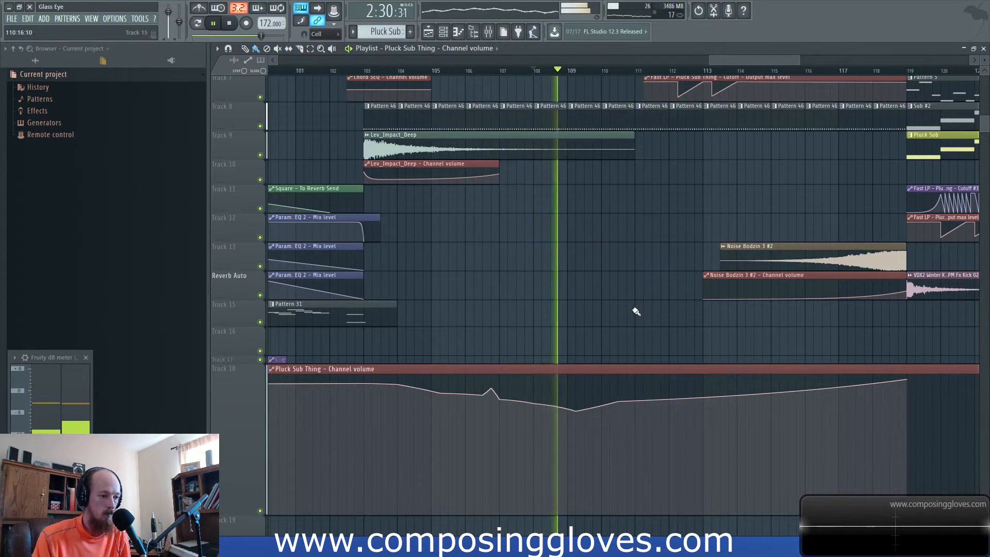
pyautogui.scroll(3, 616, 266)
pyautogui.scroll(1, 613, 265)
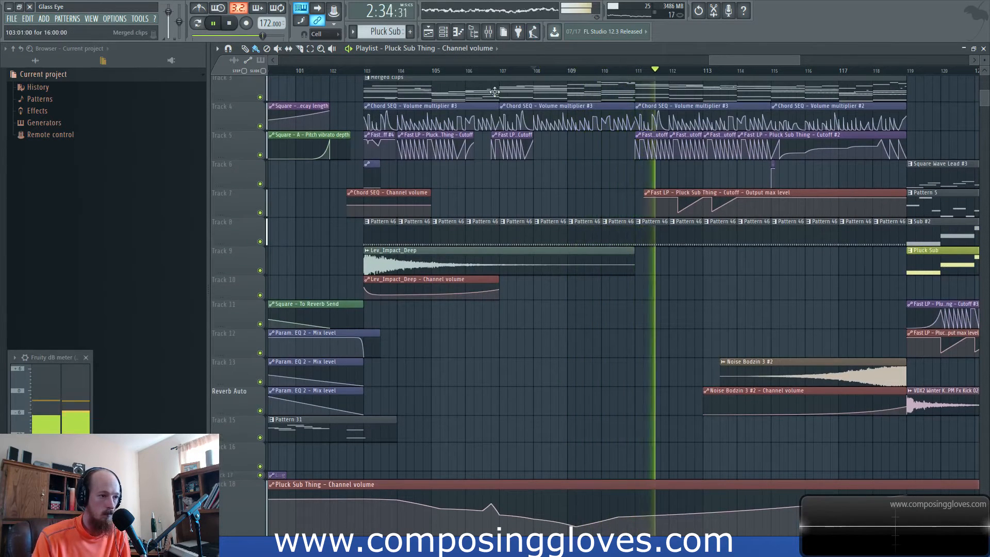
pyautogui.click(503, 72)
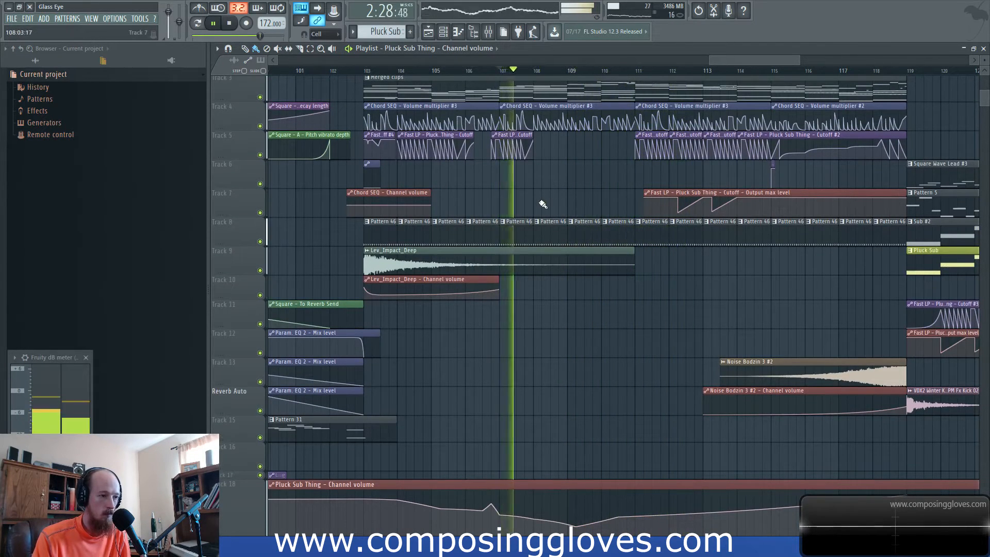
pyautogui.scroll(3, 542, 203)
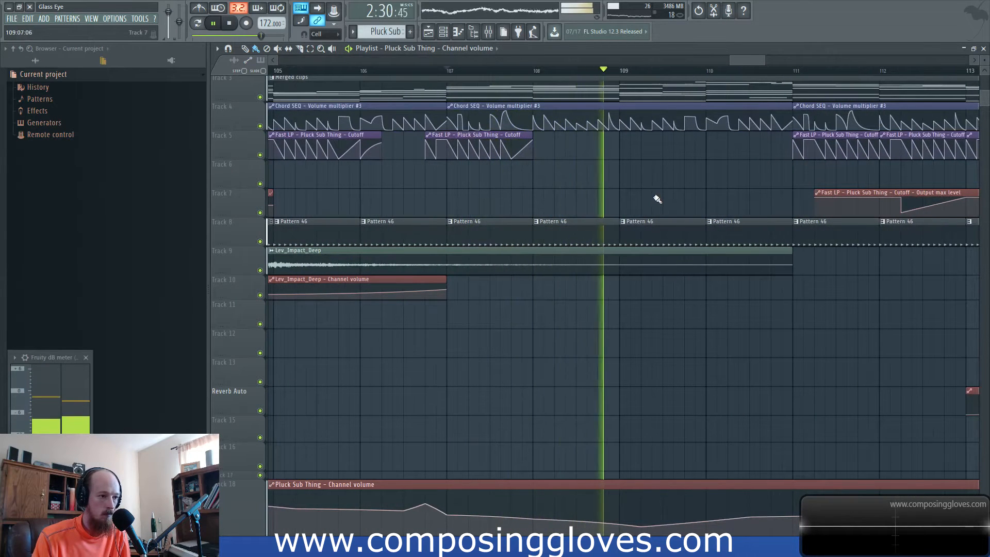
pyautogui.scroll(2, 656, 201)
pyautogui.scroll(-2, 656, 201)
pyautogui.scroll(-8, 657, 201)
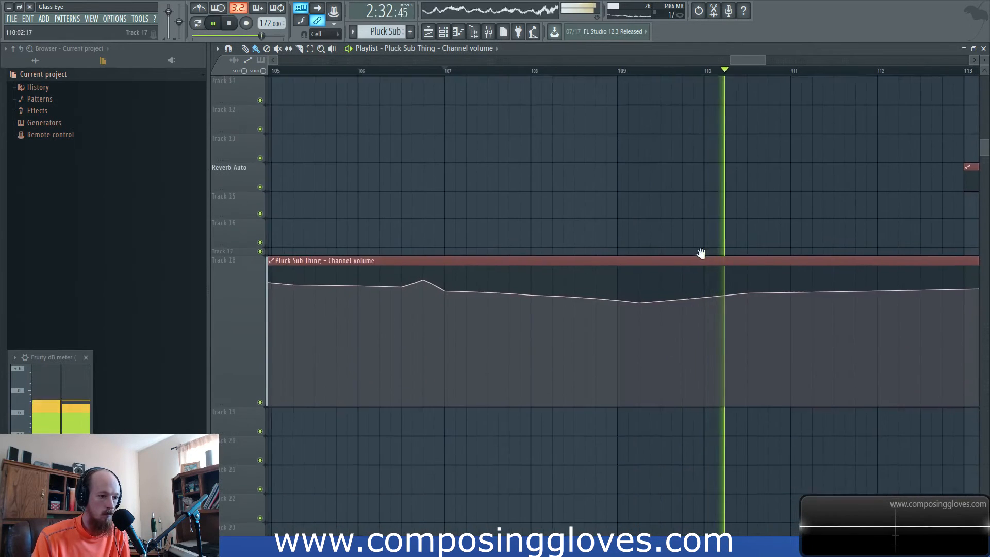
pyautogui.moveTo(636, 292)
pyautogui.moveTo(638, 292); pyautogui.dragTo(637, 295)
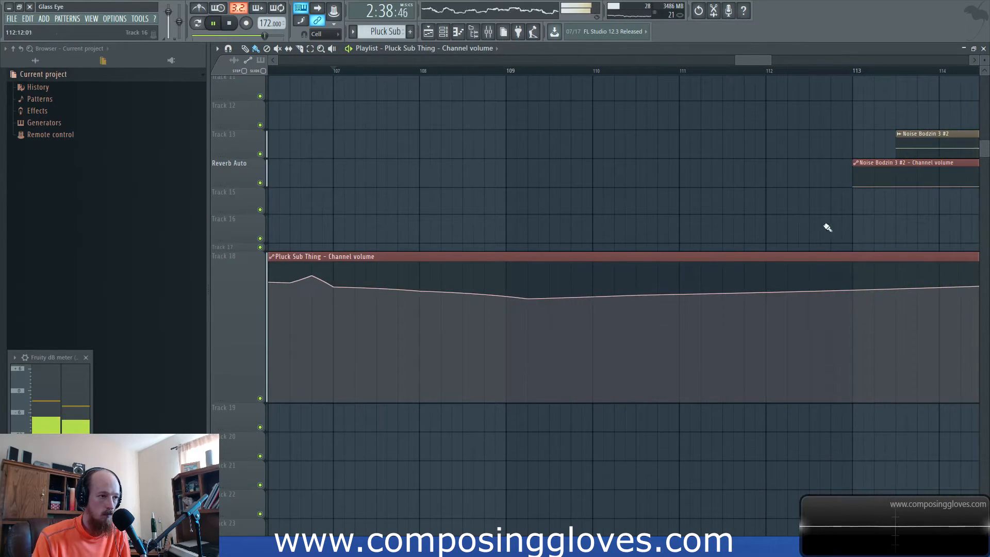
# Add channel volume points at bars 117 and 118, lowering the second to create a dip before the final drop at bar 119
pyautogui.scroll(-3, 596, 232)
pyautogui.scroll(1, 660, 230)
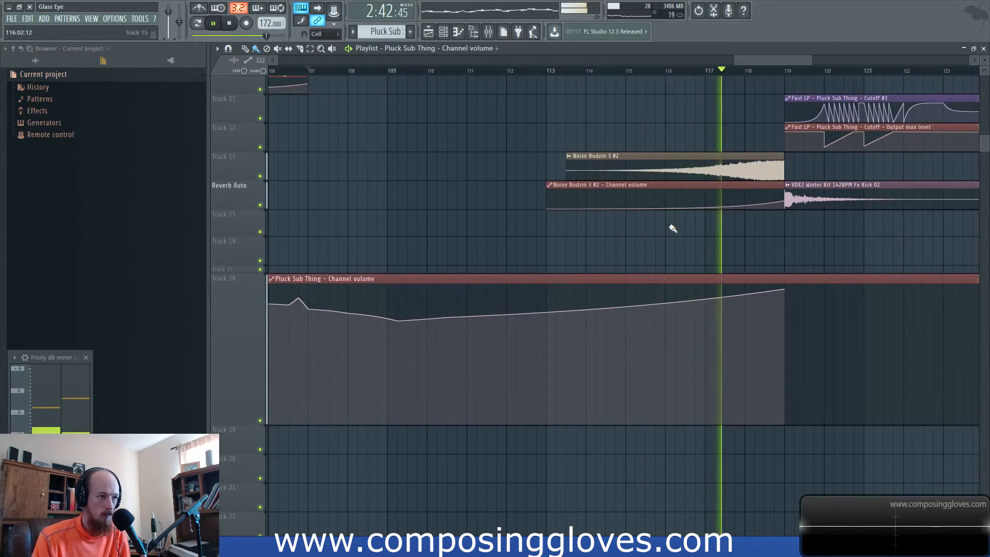
pyautogui.moveTo(745, 298)
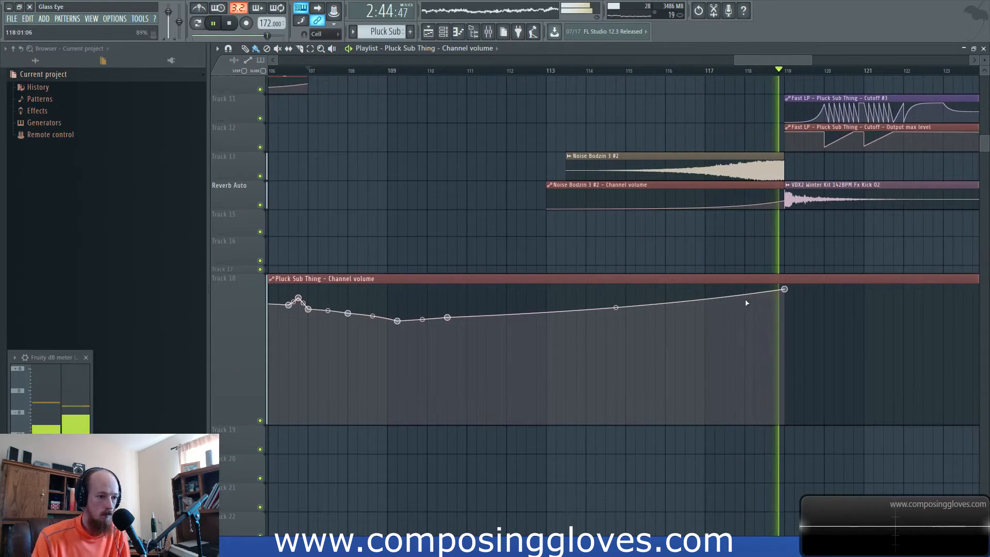
pyautogui.rightClick(705, 299)
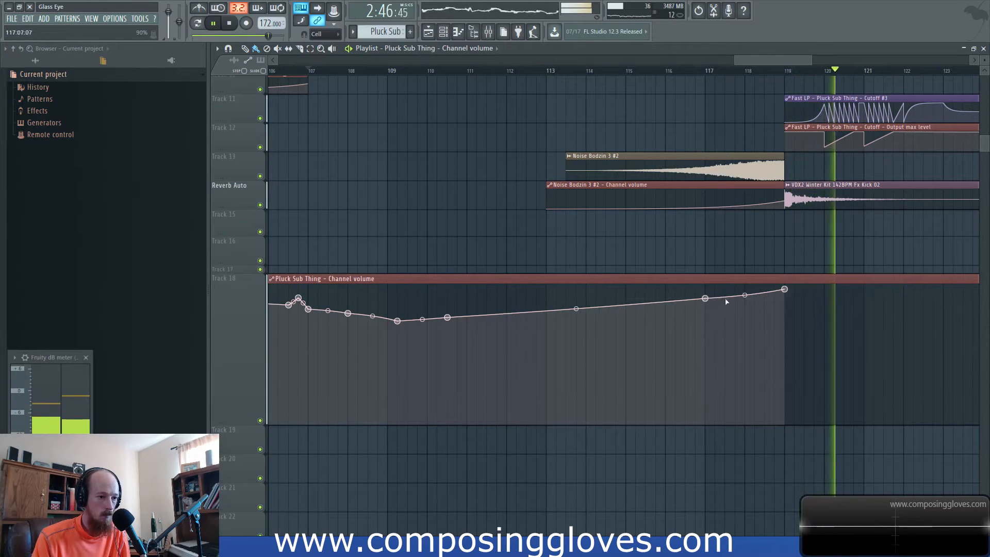
pyautogui.rightClick(745, 311)
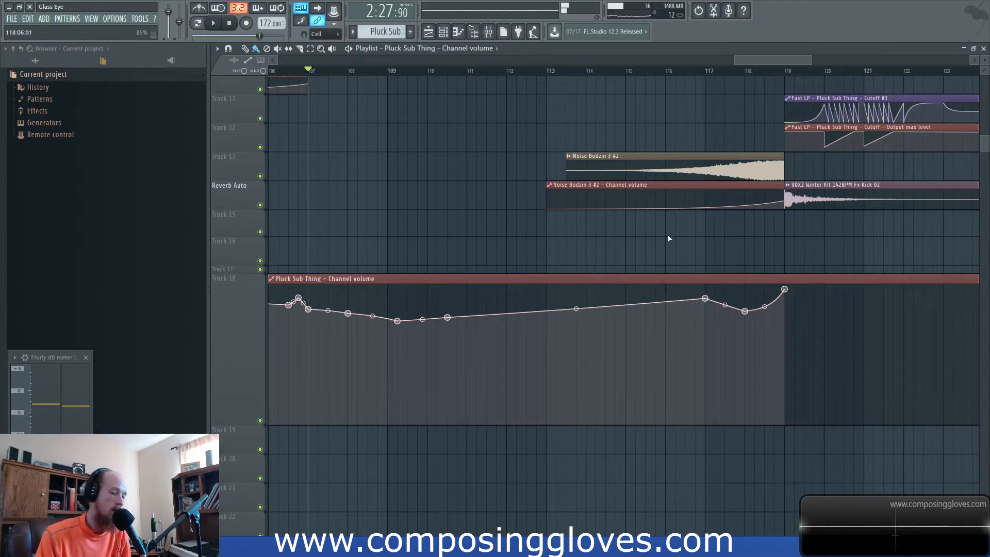
# Examine the Pluck Sub Thing volume curve against the chord, cutoff and output level clips between bars 103 and 119
pyautogui.scroll(-3, 526, 219)
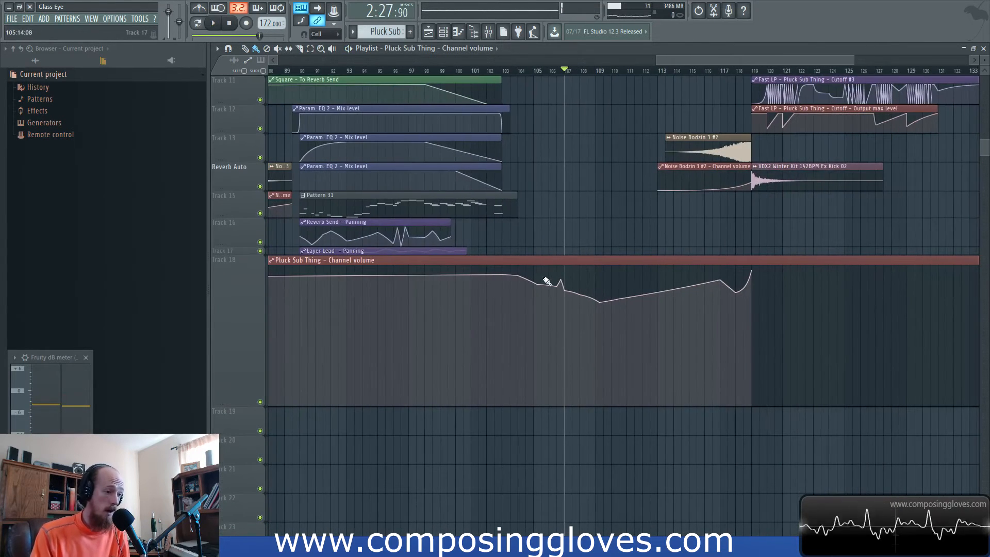
pyautogui.scroll(-4, 593, 245)
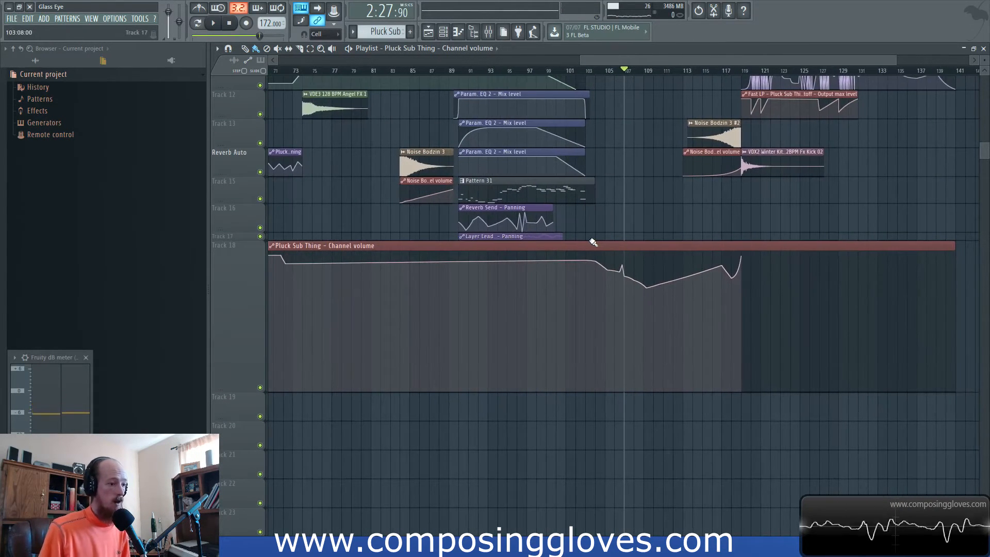
pyautogui.scroll(5, 593, 225)
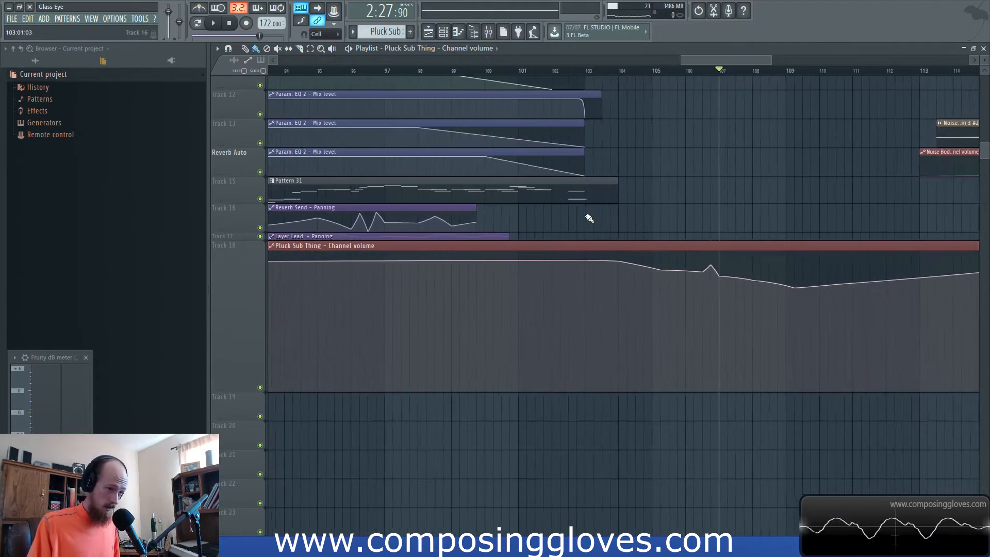
pyautogui.scroll(10, 649, 201)
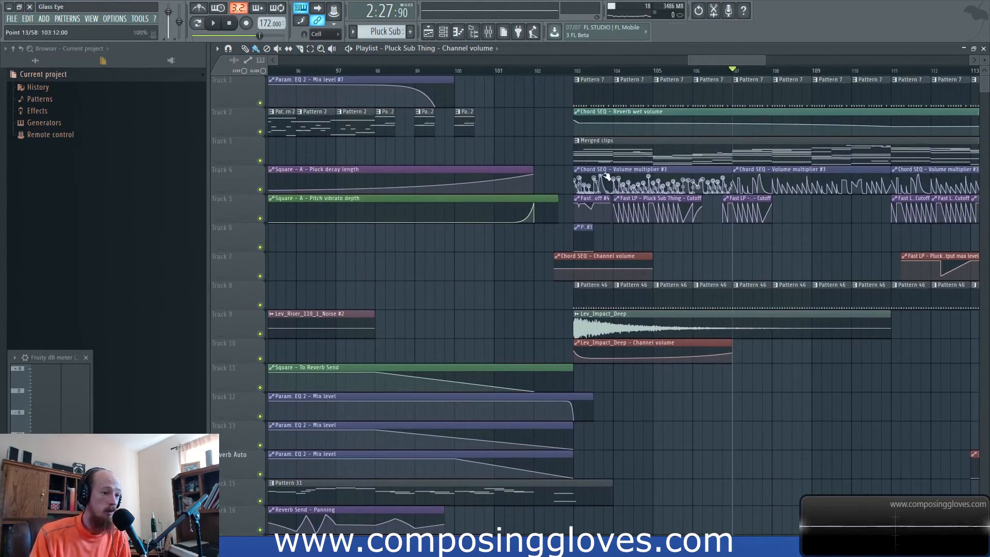
pyautogui.moveTo(683, 249); pyautogui.dragTo(645, 243)
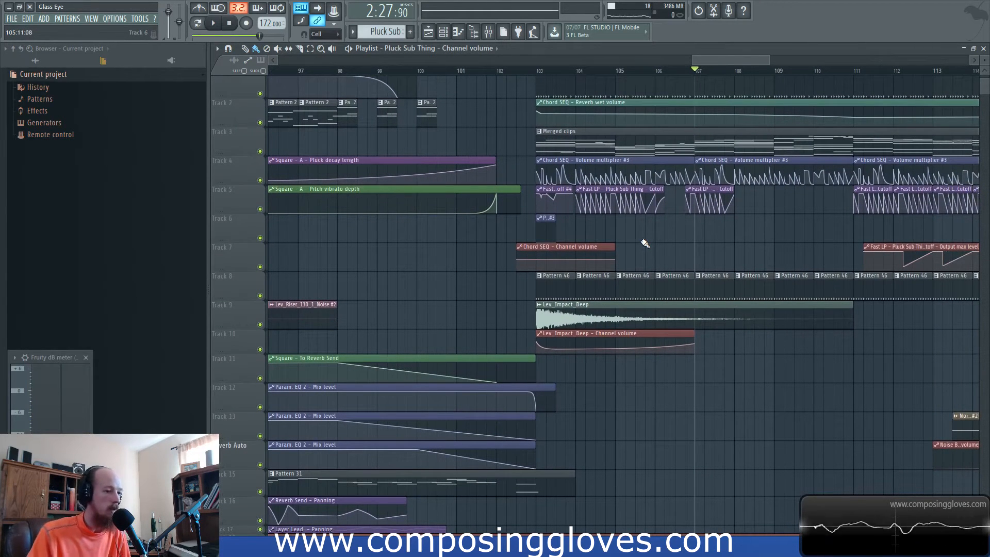
pyautogui.moveTo(632, 200)
pyautogui.mouseDown()
pyautogui.moveTo(784, 236)
pyautogui.moveTo(672, 194)
pyautogui.mouseUp()
pyautogui.moveTo(729, 214); pyautogui.dragTo(599, 161)
pyautogui.moveTo(646, 444); pyautogui.dragTo(518, 382)
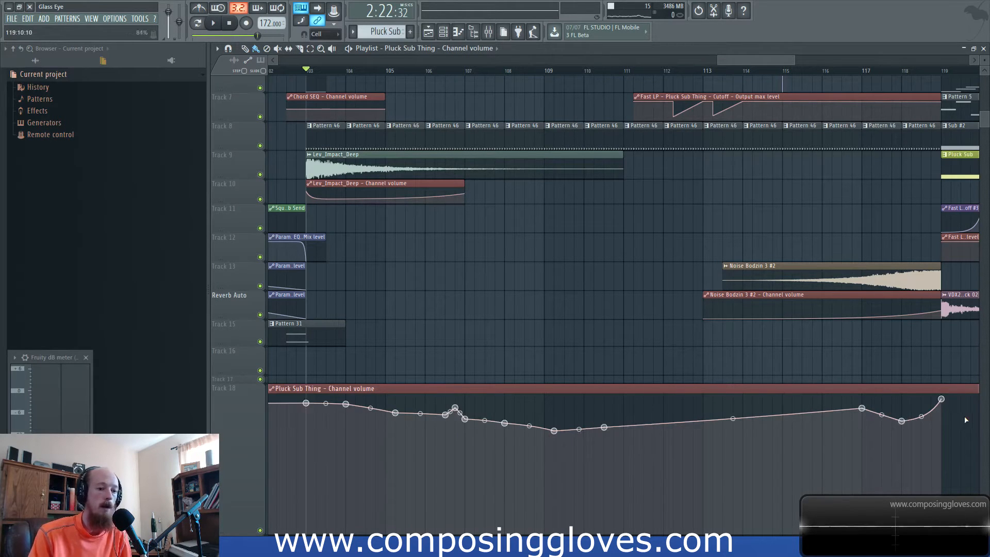
# Play the section from about bar 106 past bar 111 and replay it to judge the volume curve
pyautogui.press('space')
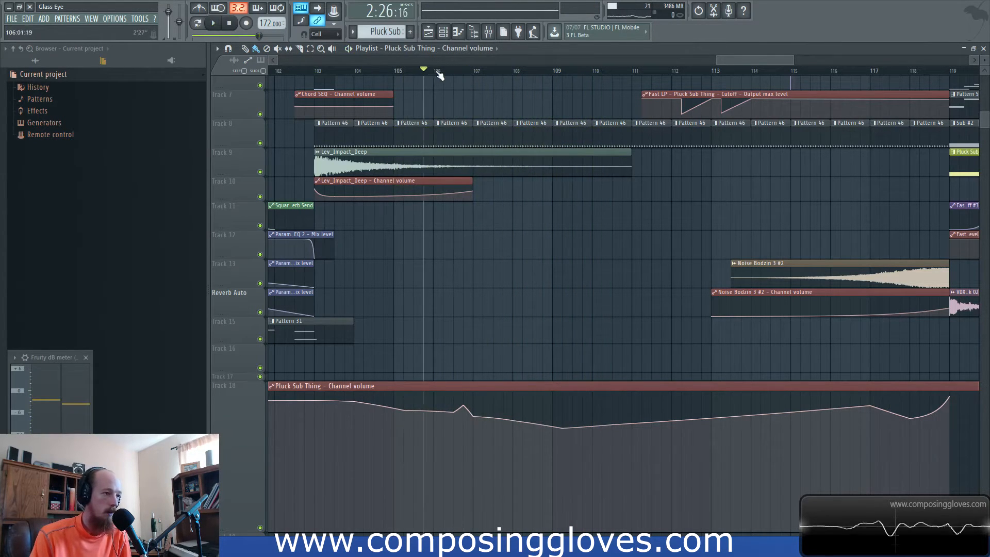
pyautogui.scroll(5, 576, 180)
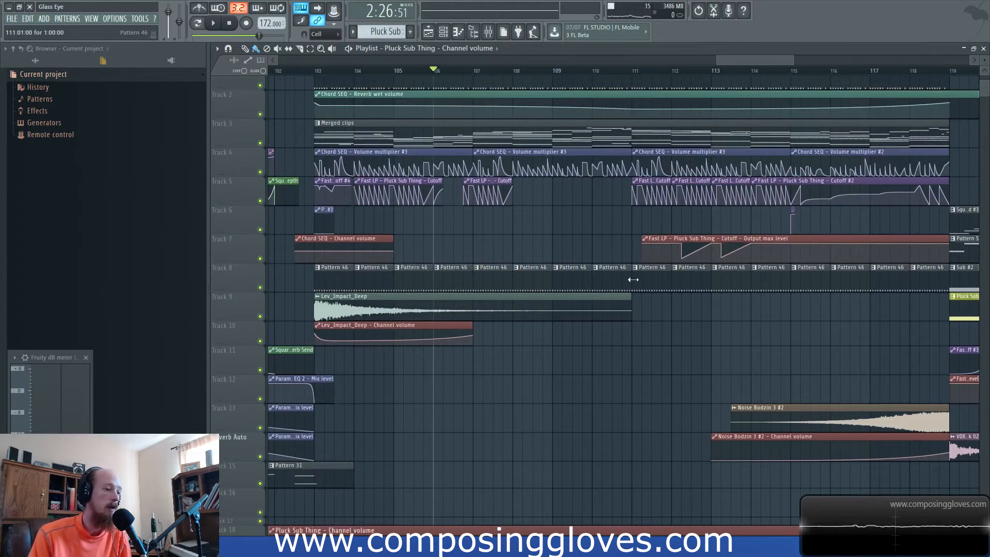
pyautogui.scroll(-7, 570, 197)
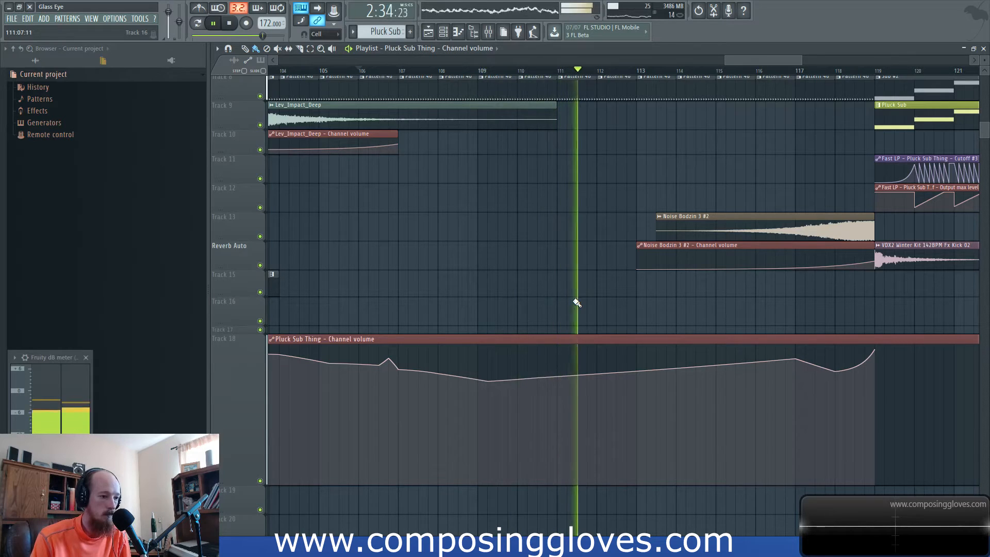
pyautogui.press('space')
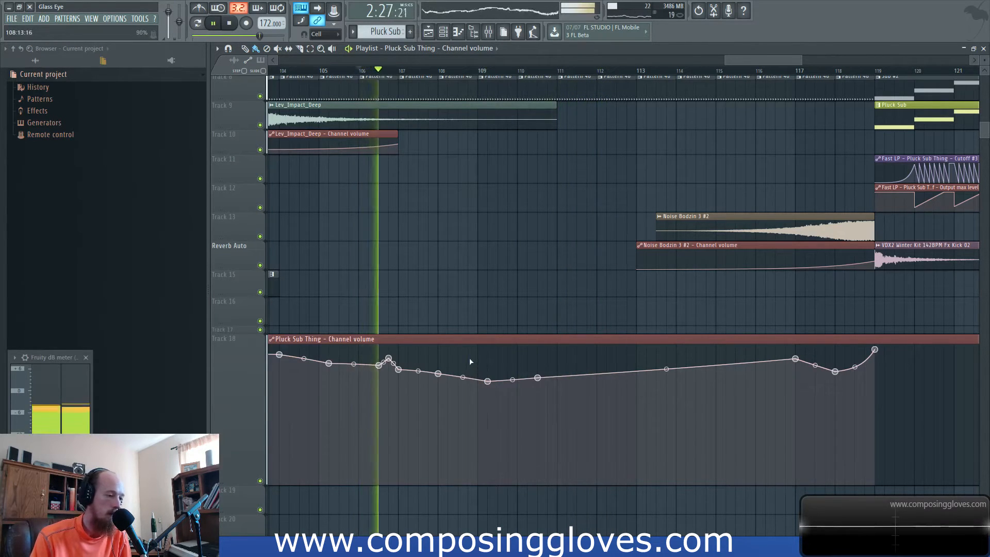
# Move the lowest volume point to bar 109, add a higher point there for an abrupt step up, and replay from bar 106
pyautogui.scroll(2, 470, 361)
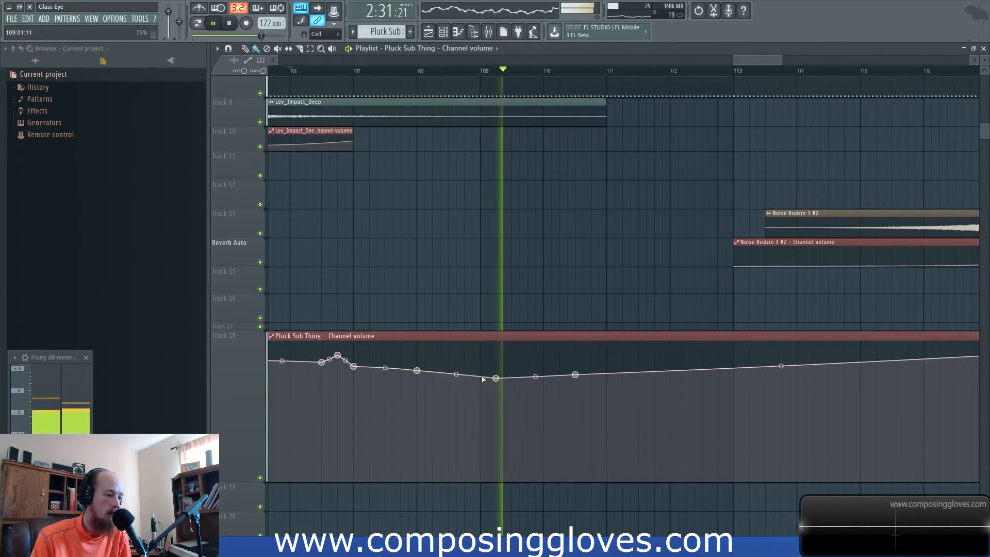
pyautogui.moveTo(495, 378); pyautogui.dragTo(481, 379)
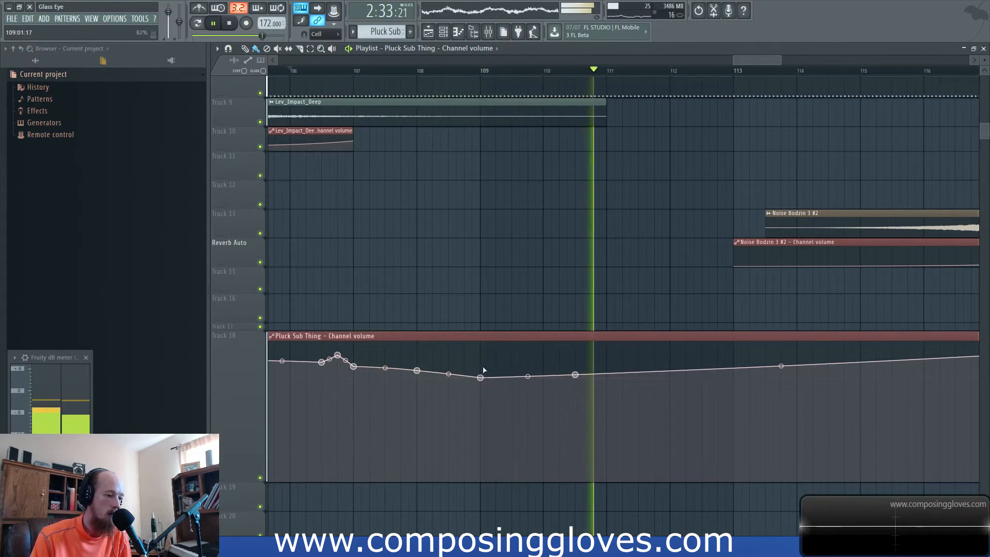
pyautogui.rightClick(483, 367)
pyautogui.press('space')
pyautogui.press('space')
pyautogui.moveTo(527, 370); pyautogui.dragTo(527, 367)
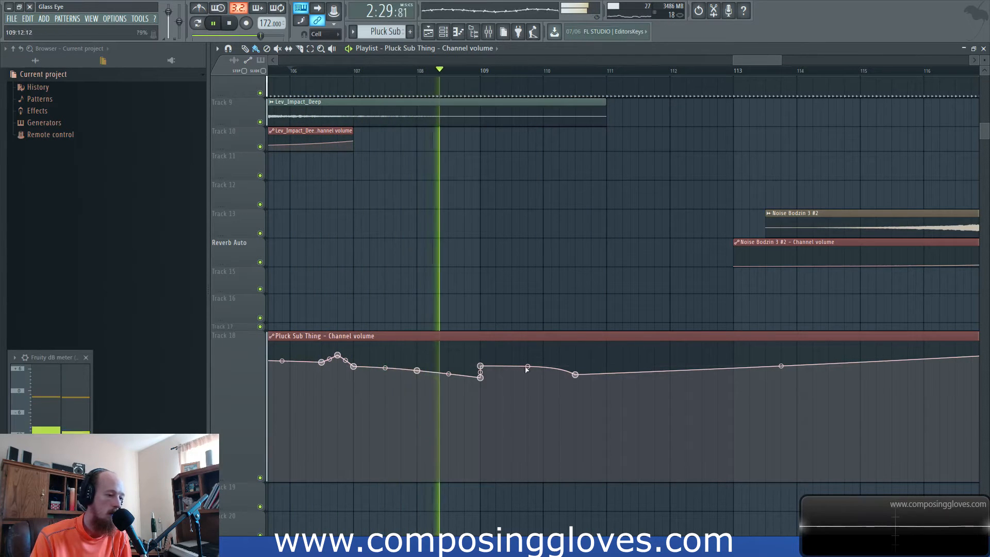
pyautogui.click(319, 69)
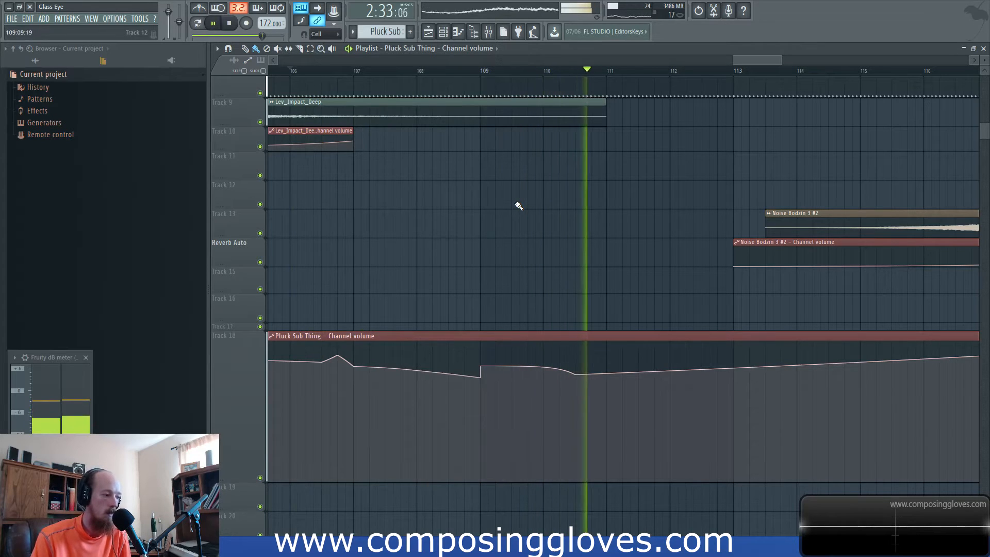
# Add a lower channel volume point just before bar 112, curve the descent into it, and replay the passage
pyautogui.moveTo(585, 210); pyautogui.dragTo(451, 239)
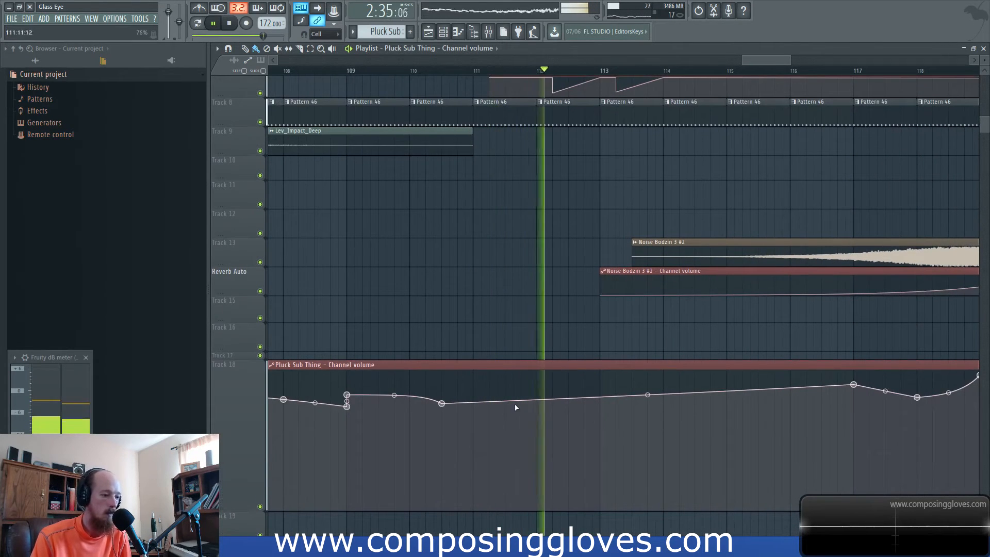
pyautogui.click(536, 405)
pyautogui.moveTo(536, 405); pyautogui.dragTo(485, 409)
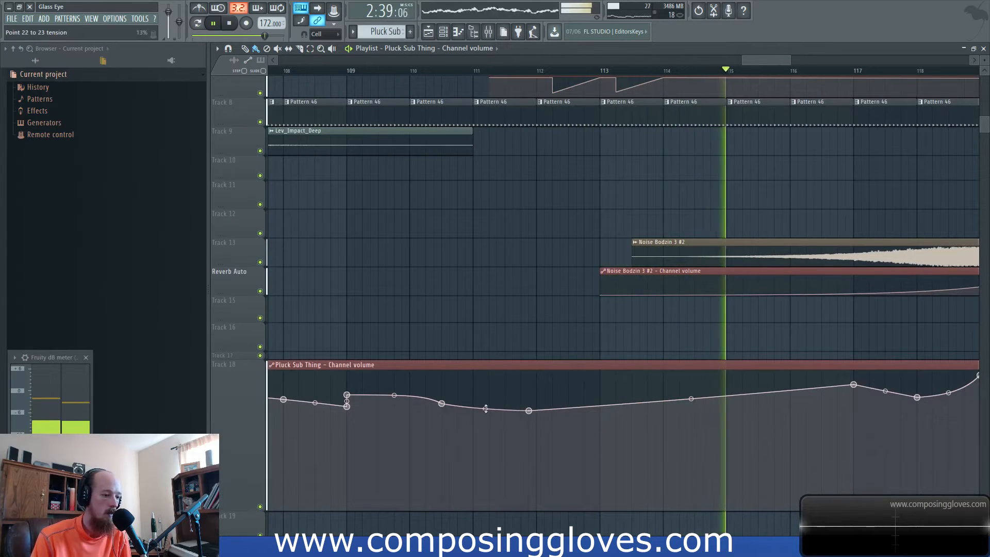
pyautogui.moveTo(552, 291); pyautogui.dragTo(439, 280)
pyautogui.press('space')
pyautogui.moveTo(356, 245); pyautogui.dragTo(499, 278)
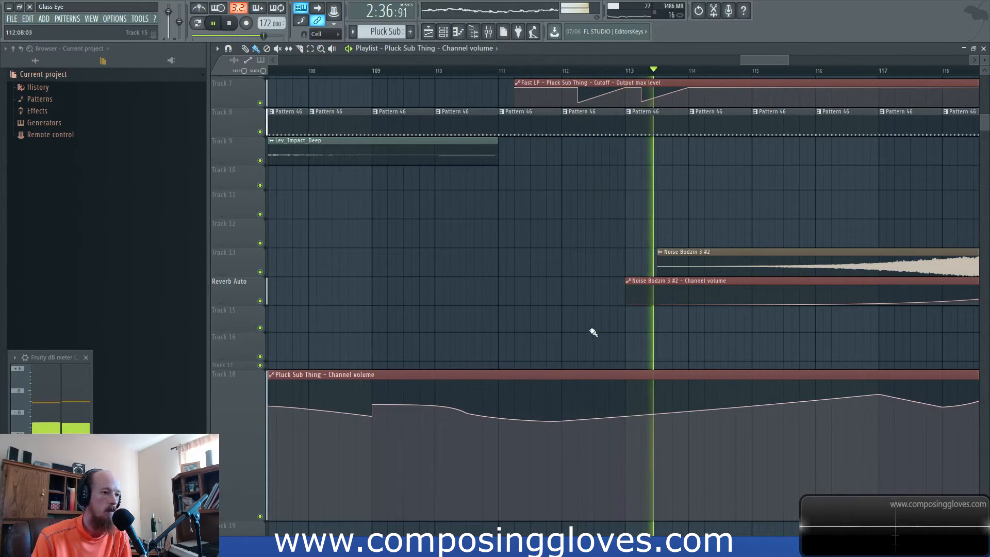
# Bend the volume curve between bars 117 and 118 into a rounded dip and raise the bar 119 point to the maximum
pyautogui.moveTo(590, 329); pyautogui.dragTo(542, 332)
pyautogui.moveTo(643, 330)
pyautogui.mouseDown()
pyautogui.moveTo(548, 320)
pyautogui.moveTo(607, 326)
pyautogui.mouseUp()
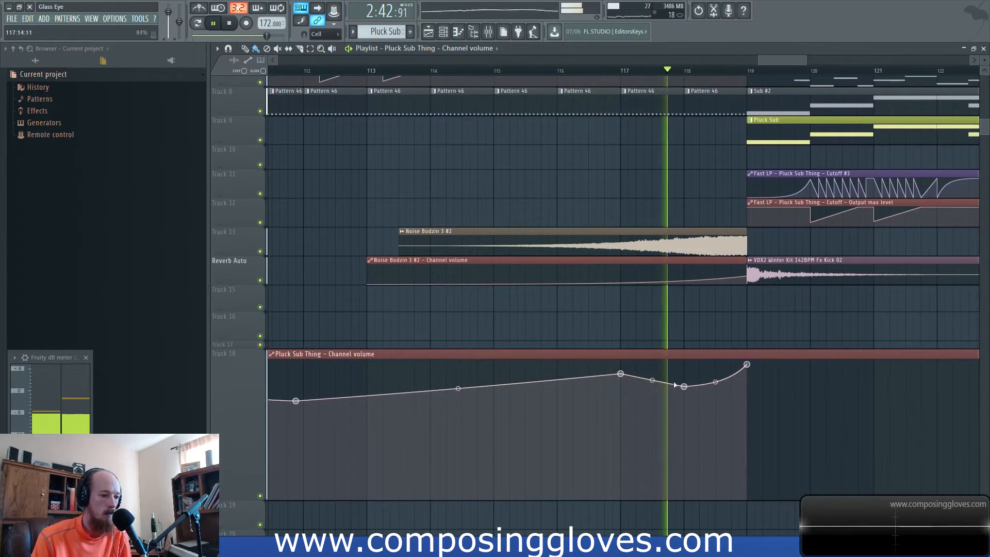
pyautogui.moveTo(712, 353)
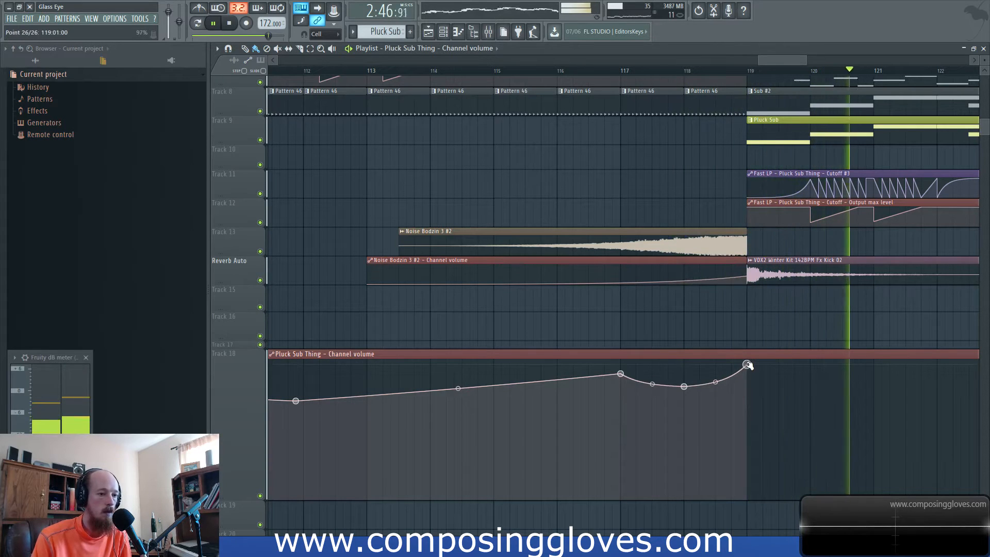
pyautogui.moveTo(748, 363); pyautogui.dragTo(747, 361)
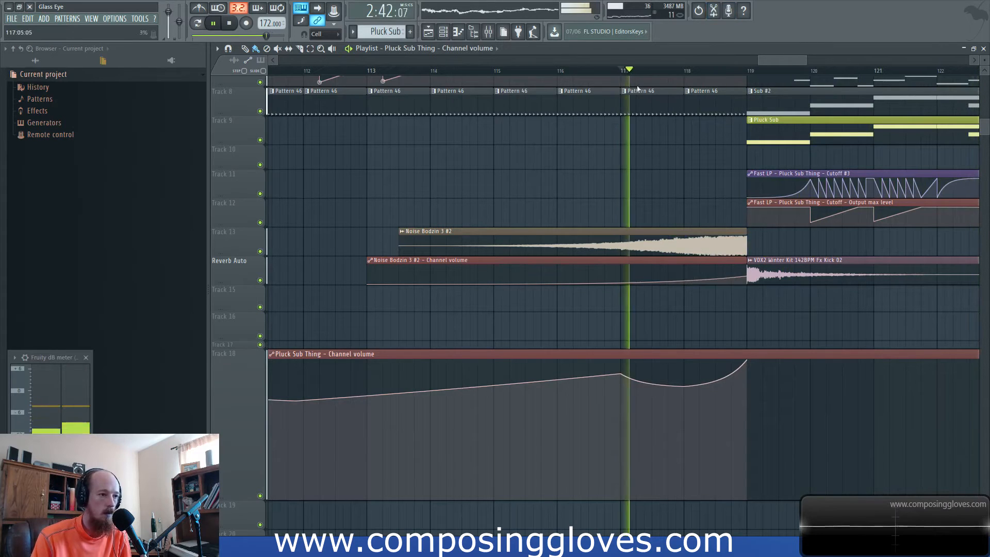
pyautogui.moveTo(652, 384)
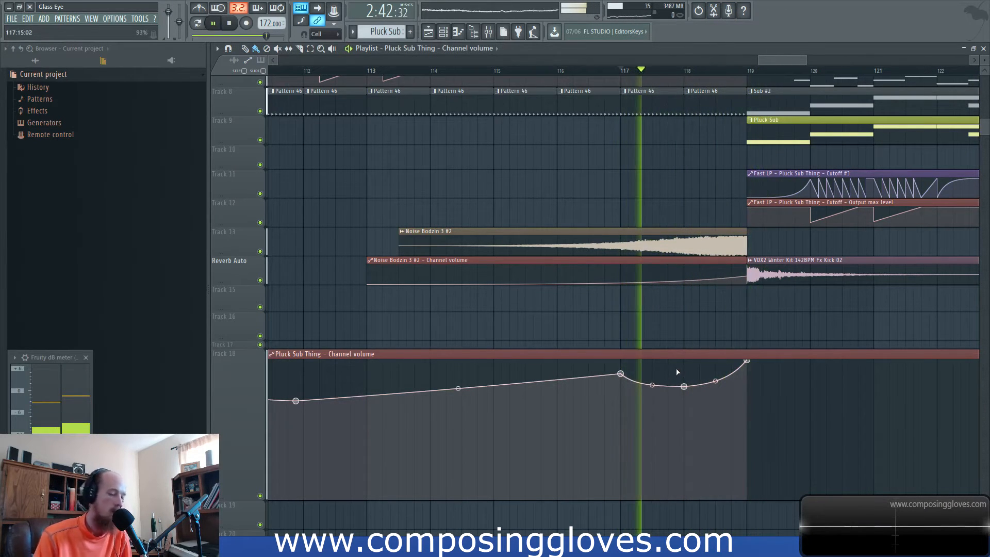
# Inspect the Metallic Boundary sample settings and the Reverb Delay mixer track, and replay from about bar 126
pyautogui.moveTo(814, 323); pyautogui.dragTo(595, 342)
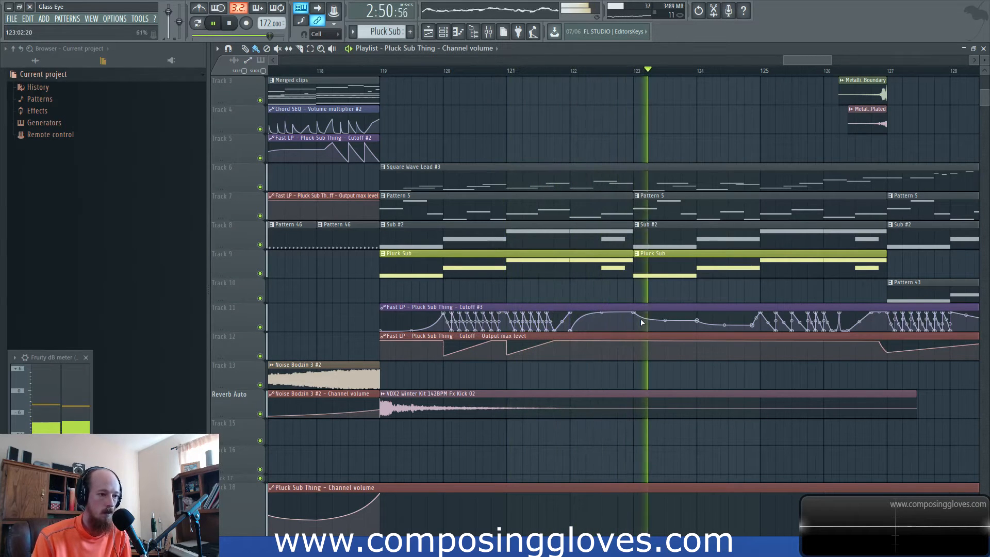
pyautogui.moveTo(761, 301); pyautogui.dragTo(614, 333)
pyautogui.doubleClick(667, 134)
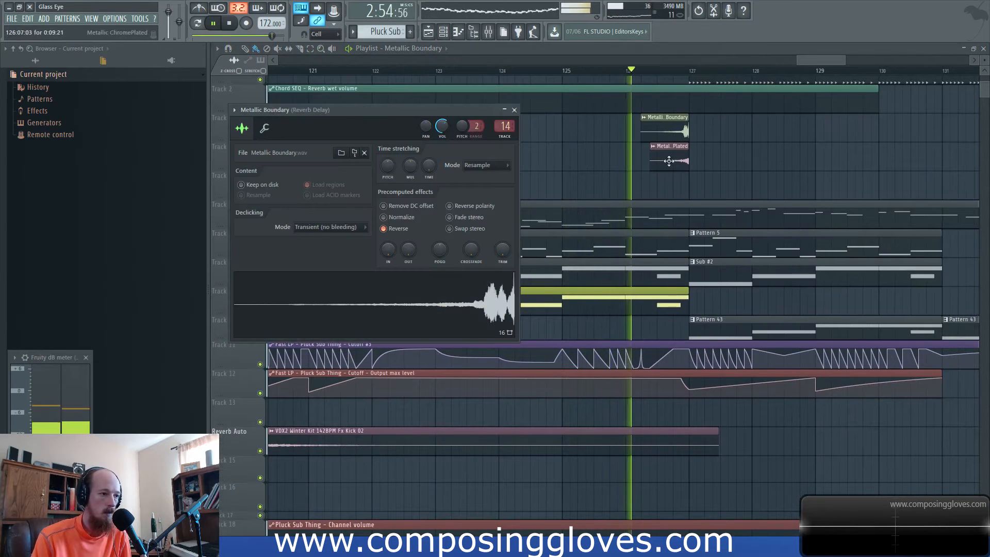
pyautogui.click(487, 32)
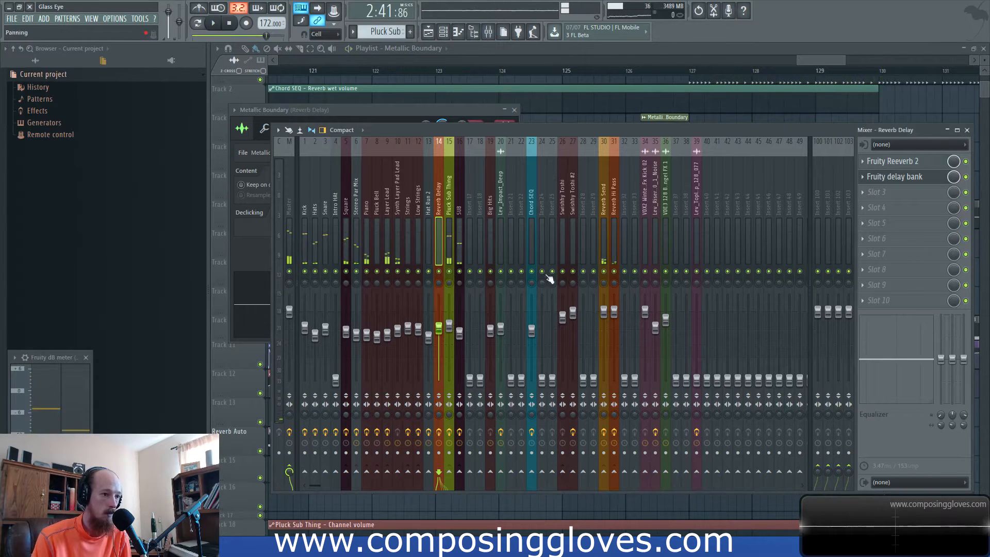
pyautogui.click(831, 62)
pyautogui.click(631, 72)
pyautogui.press('space')
# Add descending channel volume points at bar 132, between bars 136 and 137, and at bar 139 to fade the pluck
pyautogui.moveTo(691, 209); pyautogui.dragTo(590, 235)
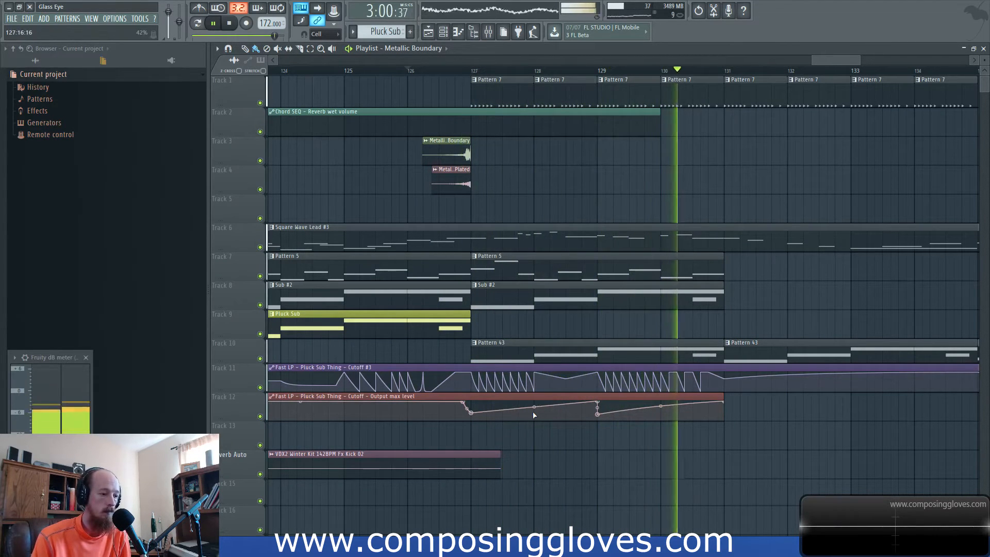
pyautogui.moveTo(654, 304); pyautogui.dragTo(580, 276)
pyautogui.scroll(-4, 606, 368)
pyautogui.moveTo(672, 394); pyautogui.dragTo(562, 227)
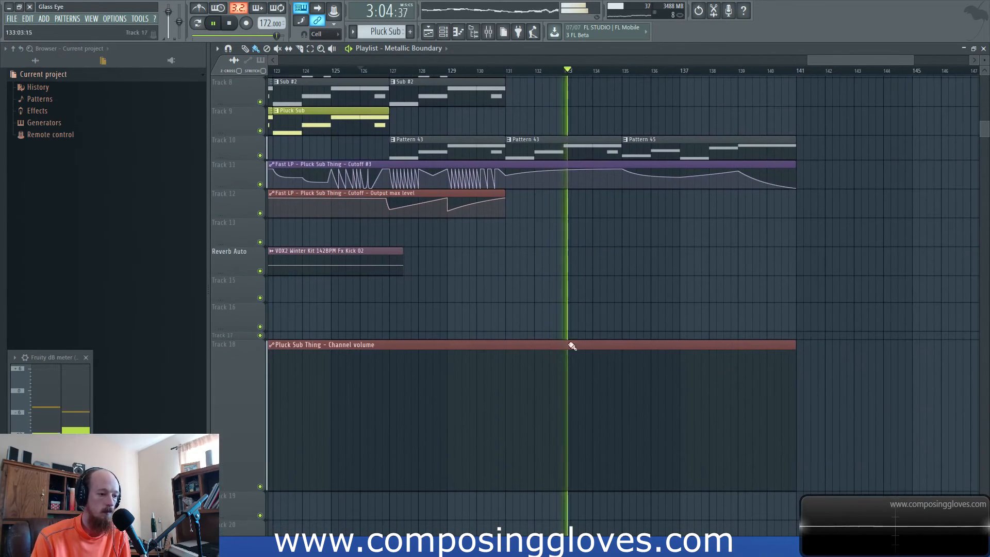
pyautogui.rightClick(535, 353)
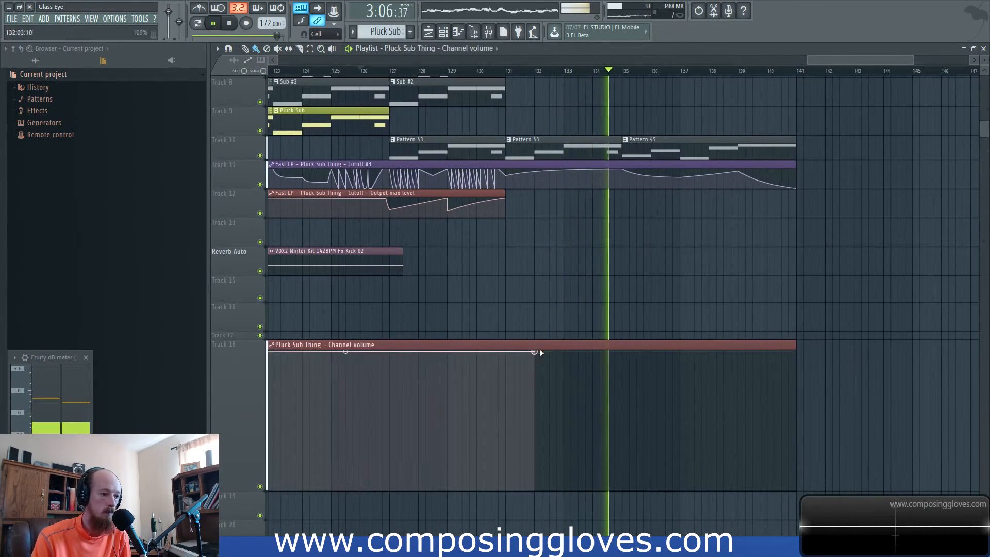
pyautogui.rightClick(630, 359)
pyautogui.moveTo(630, 359); pyautogui.dragTo(665, 373)
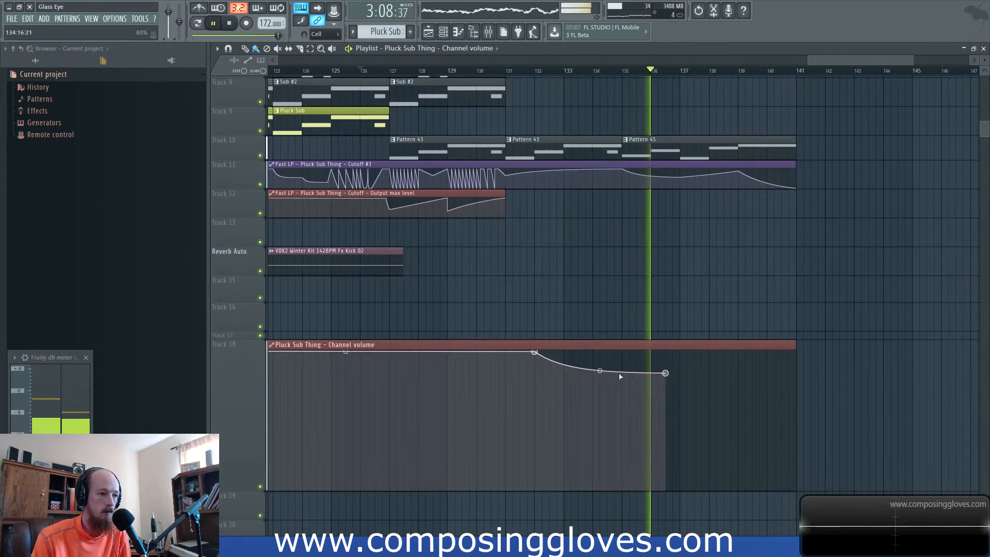
pyautogui.rightClick(745, 386)
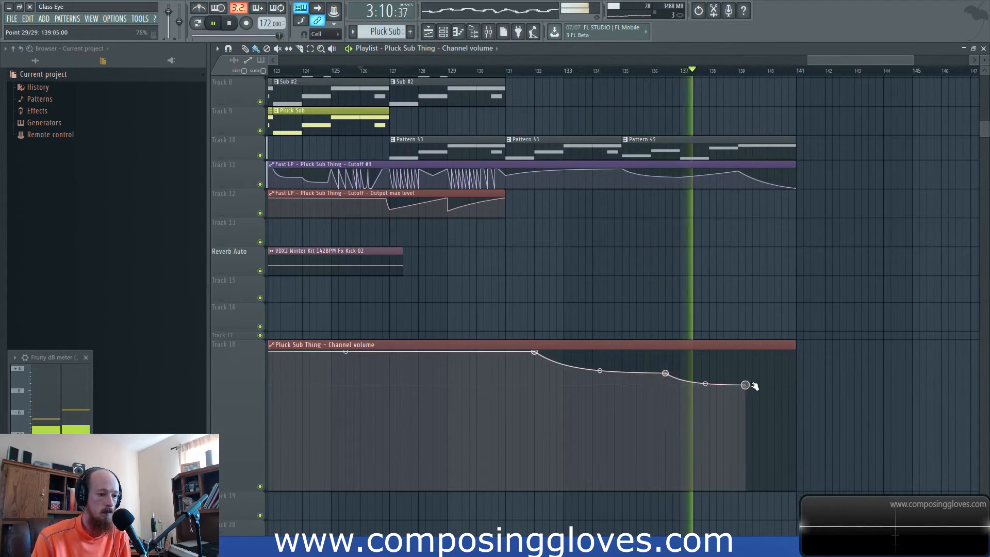
# Replace the middle fade point with one at bar 135 and lower the bar 139 volume point to about 65%
pyautogui.rightClick(665, 373)
pyautogui.click(673, 375)
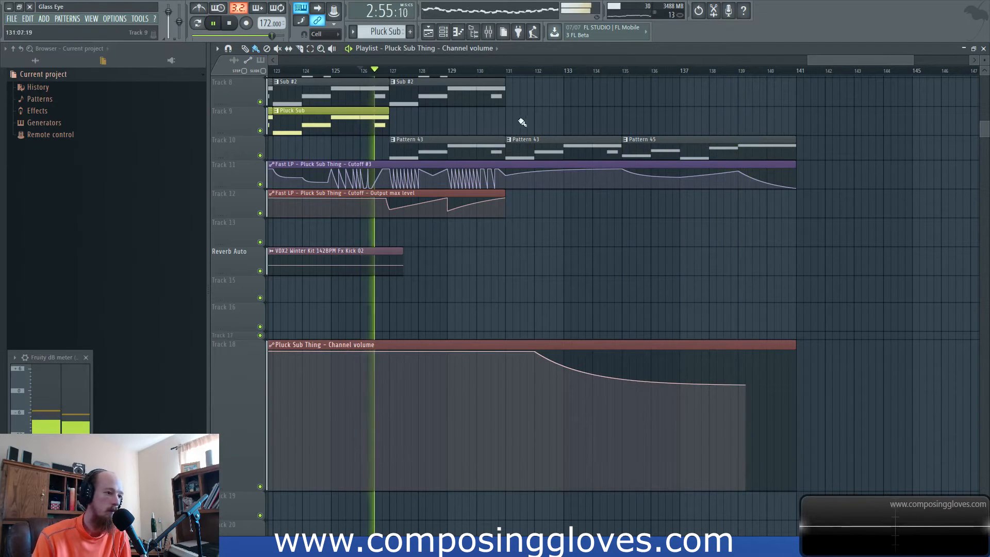
pyautogui.click(502, 70)
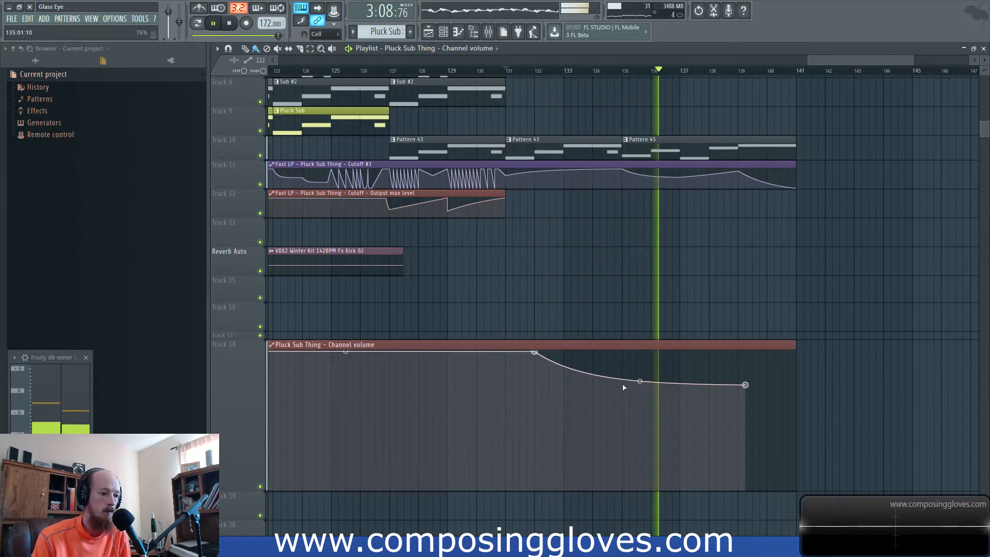
pyautogui.rightClick(620, 368)
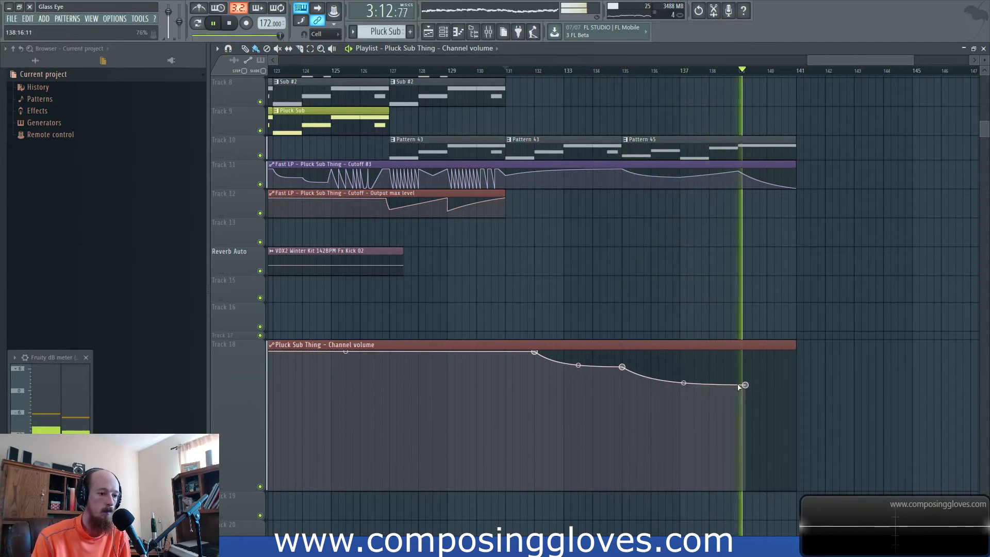
pyautogui.moveTo(745, 385); pyautogui.dragTo(744, 399)
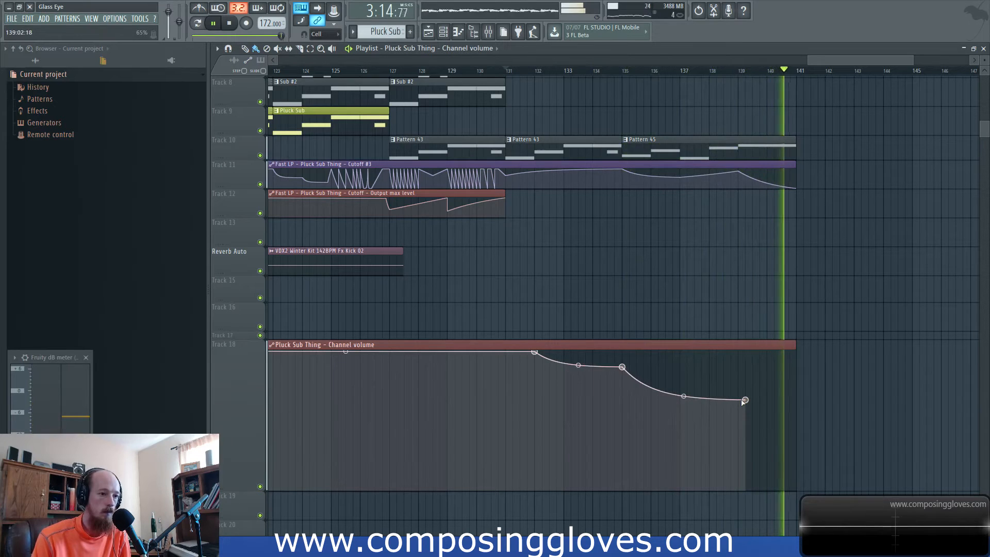
# Play the closing fade from bar 131 to the end of the volume clip at bar 141
pyautogui.press('space')
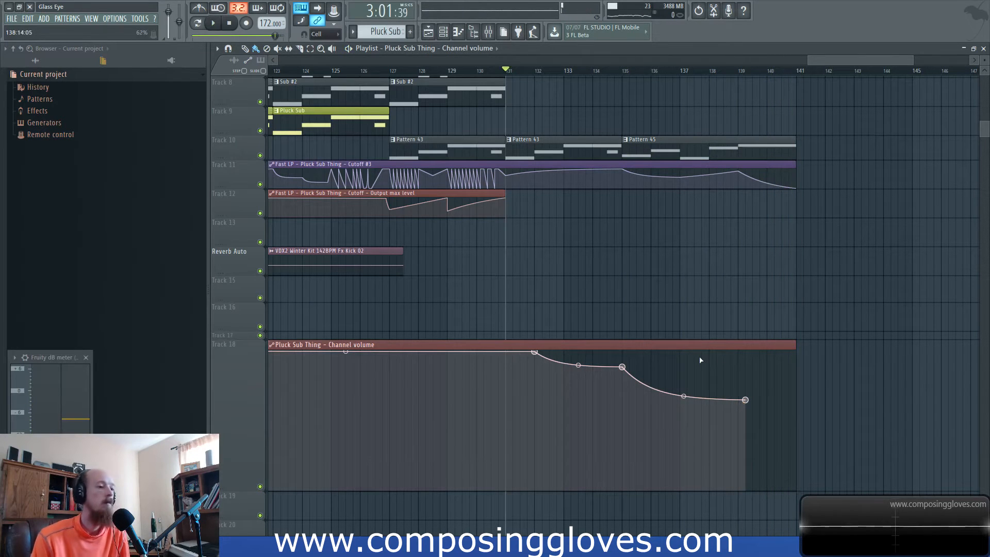
pyautogui.press('space')
pyautogui.scroll(2, 586, 249)
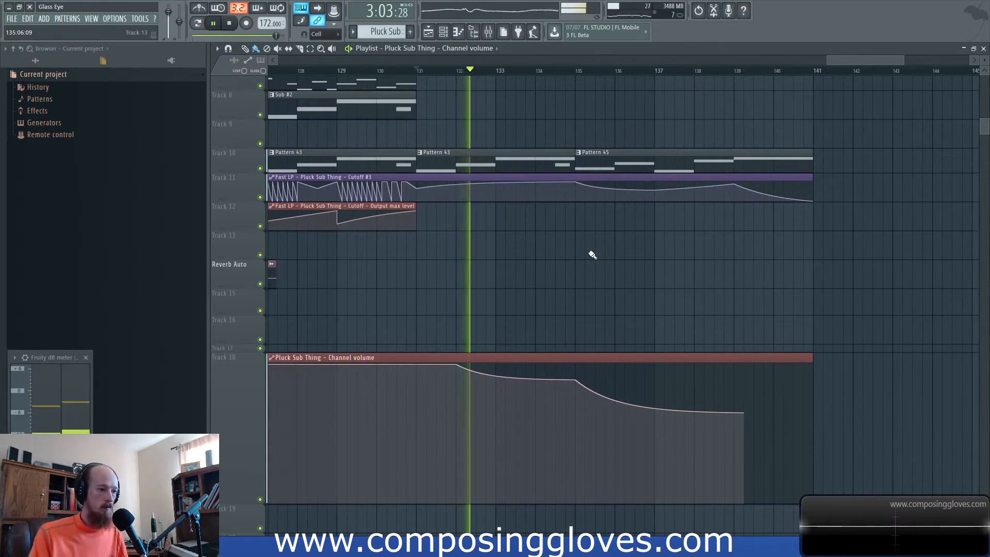
pyautogui.scroll(2, 593, 253)
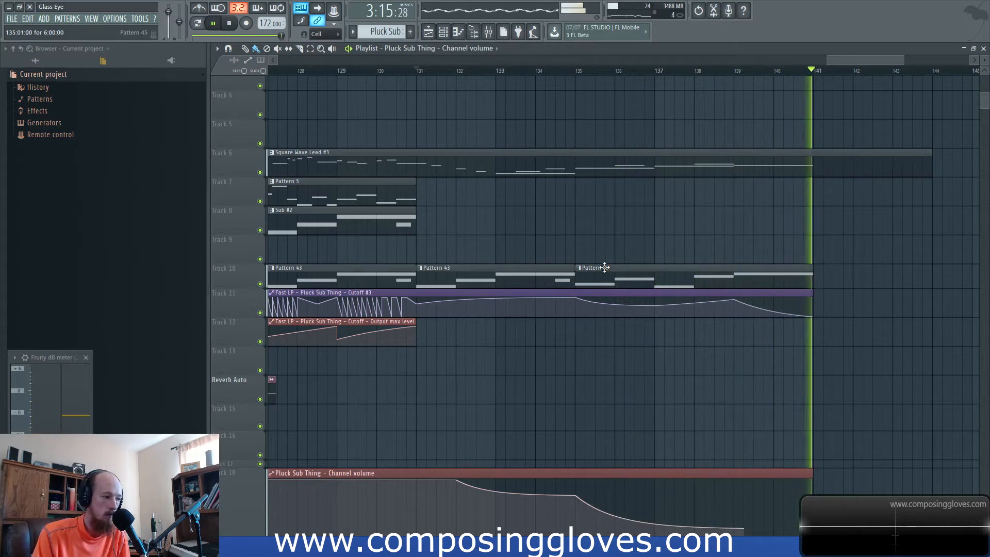
pyautogui.press('space')
# Open the notes of Pattern 43 and inspect the Pluck Sub Thing synth settings
pyautogui.moveTo(849, 61)
pyautogui.mouseDown()
pyautogui.moveTo(793, 61)
pyautogui.moveTo(832, 61)
pyautogui.mouseUp()
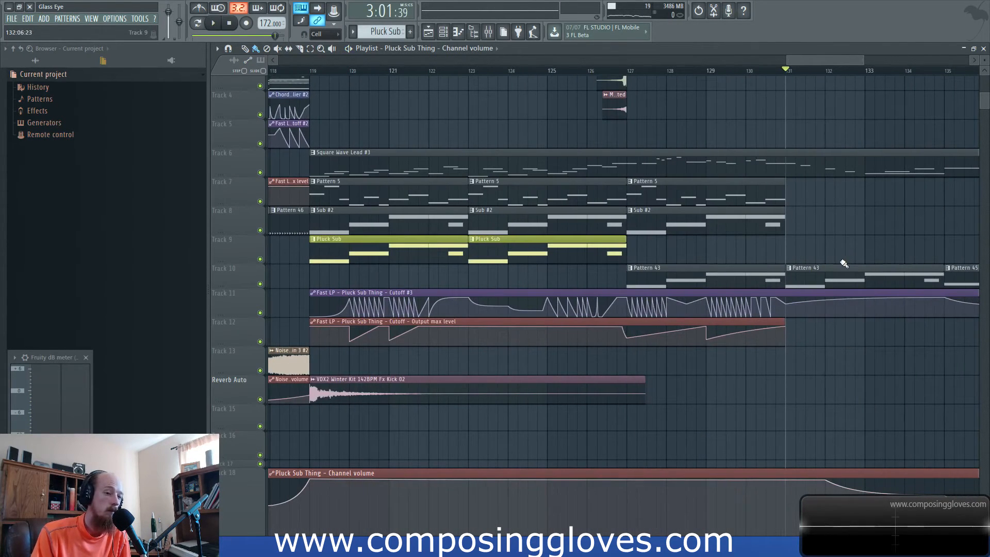
pyautogui.doubleClick(841, 267)
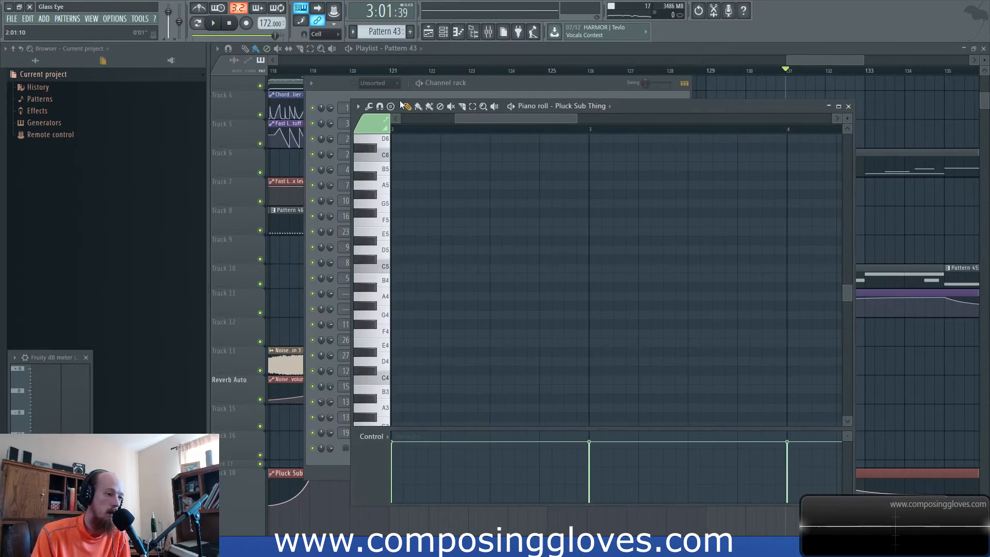
pyautogui.click(519, 83)
pyautogui.click(393, 389)
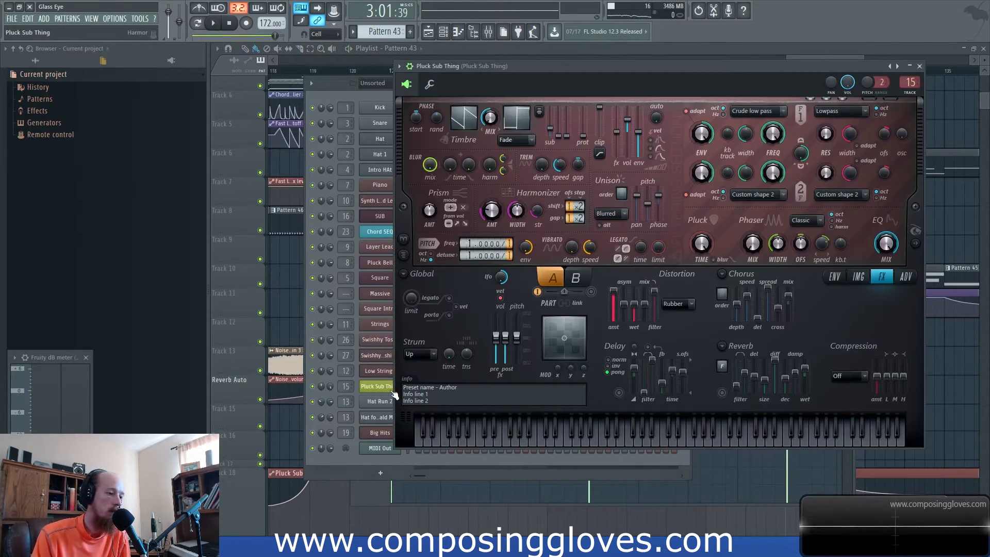
pyautogui.moveTo(741, 68); pyautogui.dragTo(577, 62)
pyautogui.press('space')
# Examine the whole arrangement's clips and automation across all tracks, from the intro to the final section
pyautogui.moveTo(836, 61); pyautogui.dragTo(589, 61)
pyautogui.scroll(-6, 559, 178)
pyautogui.scroll(6, 559, 213)
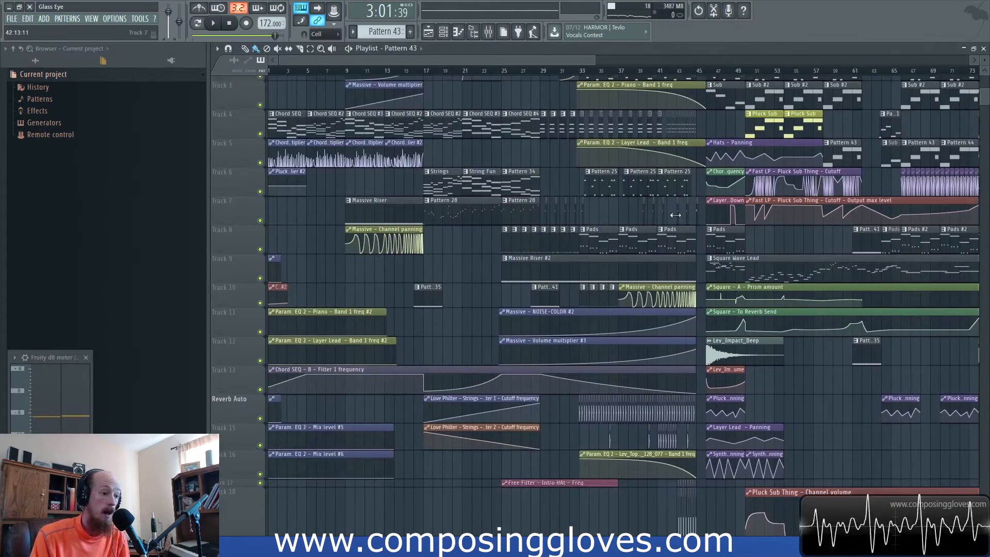
pyautogui.scroll(2, 684, 250)
pyautogui.hscroll(8, 764, 191)
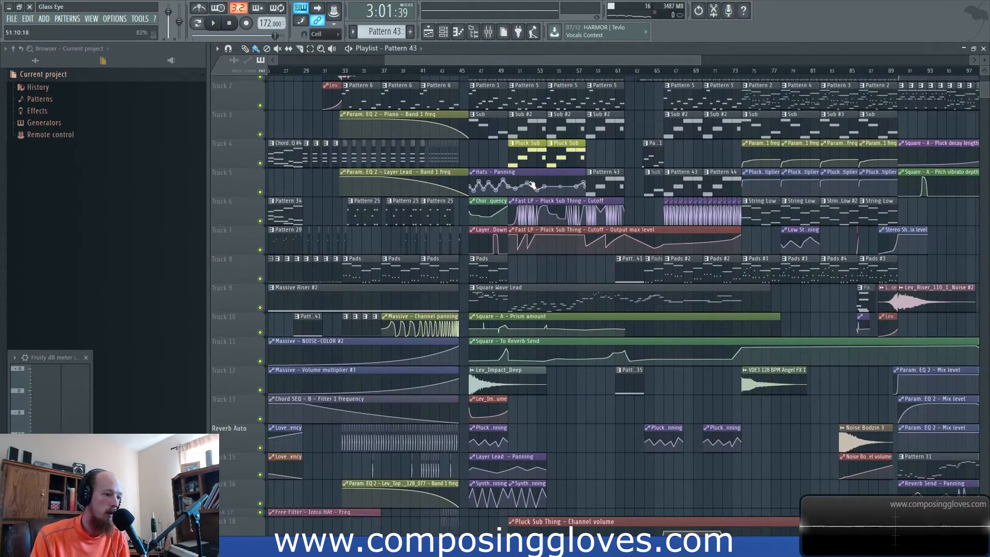
pyautogui.hscroll(6, 736, 200)
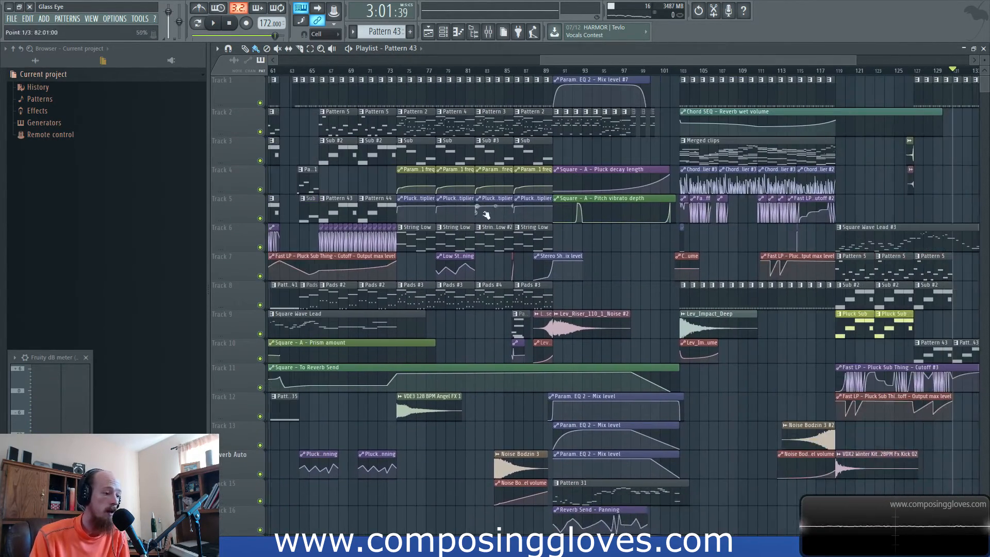
pyautogui.scroll(-4, 732, 250)
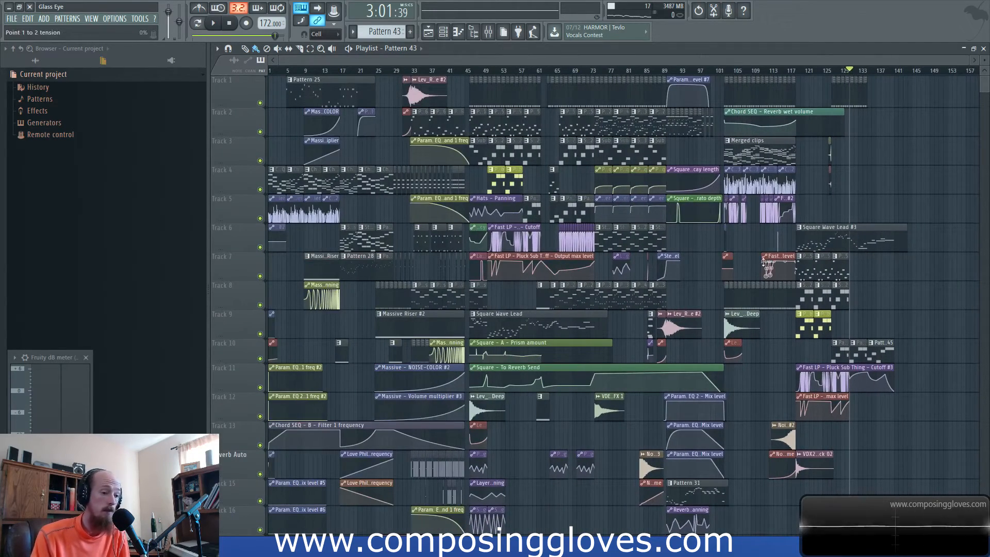
pyautogui.scroll(6, 472, 464)
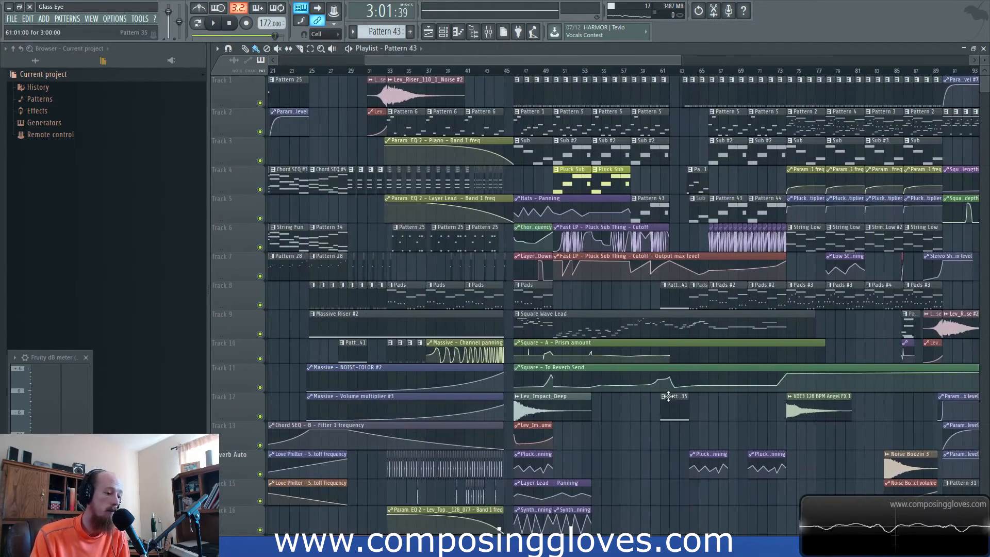
pyautogui.scroll(-2, 474, 412)
pyautogui.scroll(-3, 474, 407)
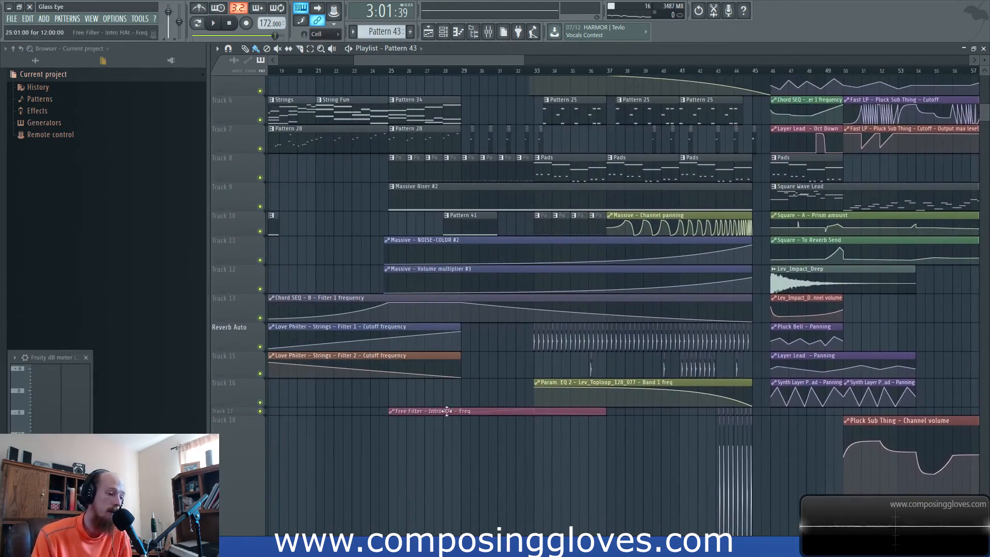
pyautogui.scroll(-4, 732, 447)
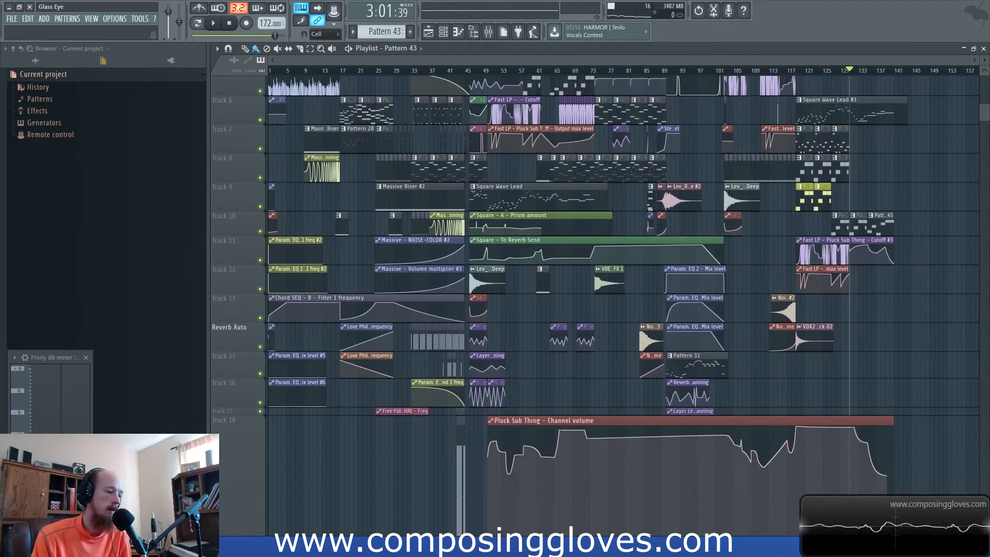
# Shrink the height of Track 18 holding the Pluck Sub Thing volume clip and play the song from the start
pyautogui.scroll(-4, 367, 392)
pyautogui.moveTo(217, 448); pyautogui.dragTo(215, 318)
pyautogui.scroll(1, 403, 294)
pyautogui.scroll(2, 403, 294)
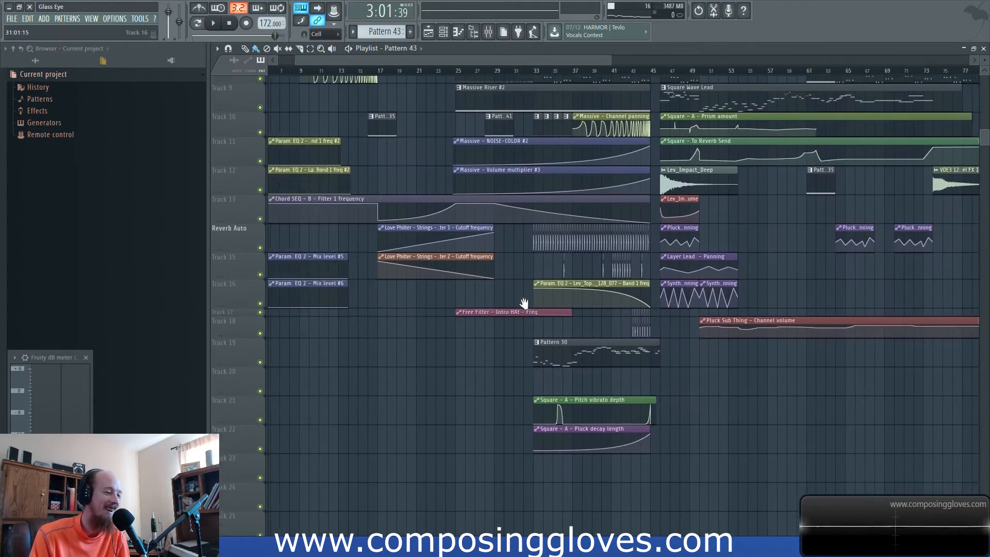
pyautogui.scroll(2, 491, 288)
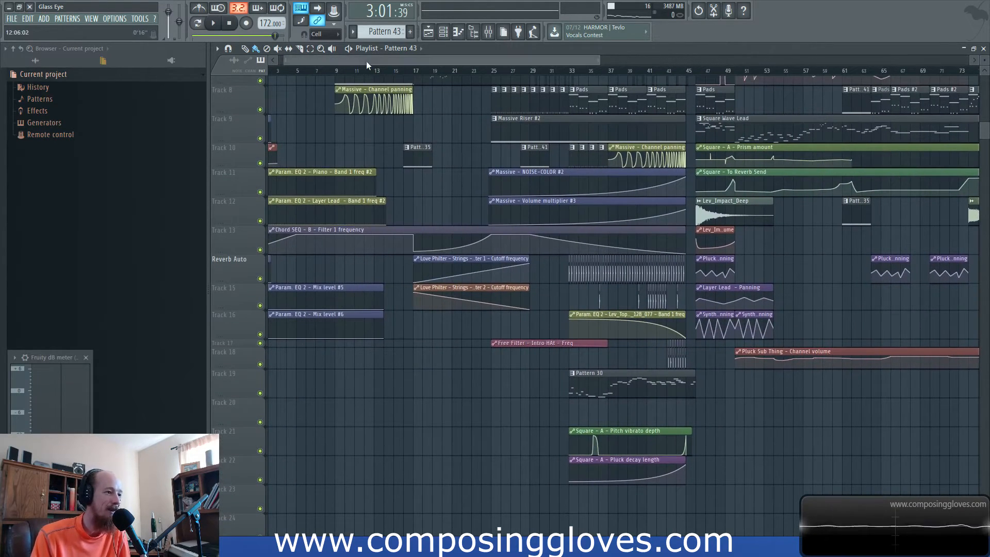
pyautogui.scroll(2, 366, 61)
pyautogui.scroll(7, 338, 111)
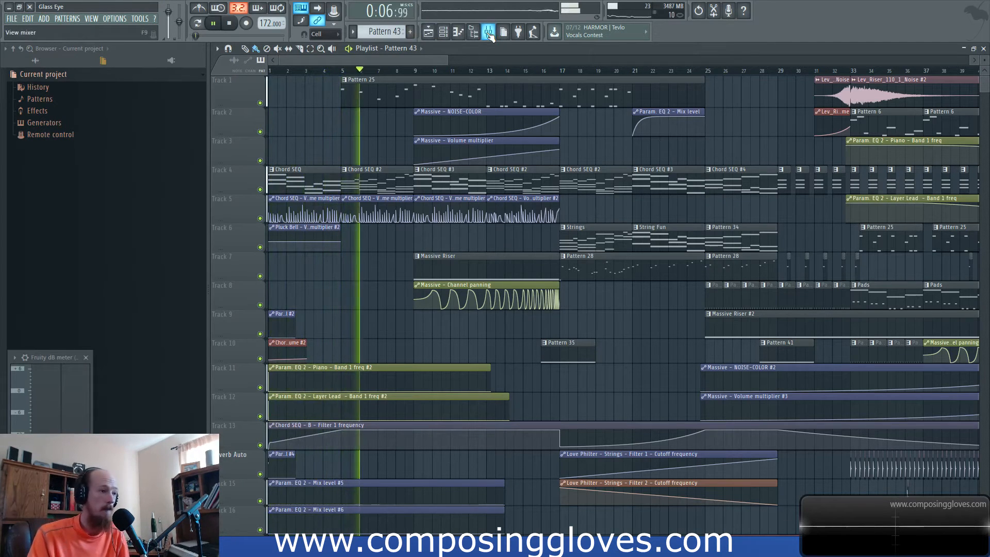
# Select the Piano track in the mixer and watch its level while the intro plays
pyautogui.click(488, 33)
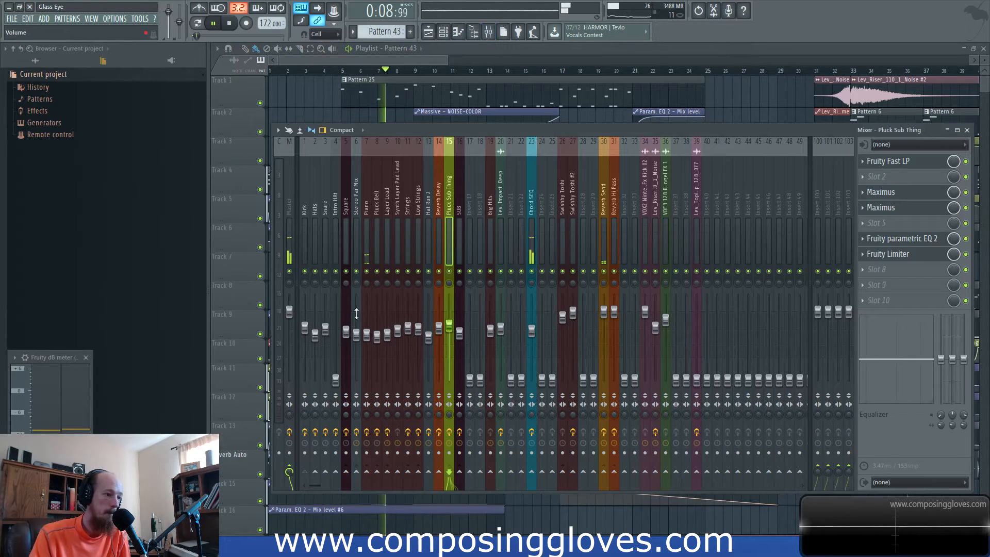
pyautogui.click(369, 332)
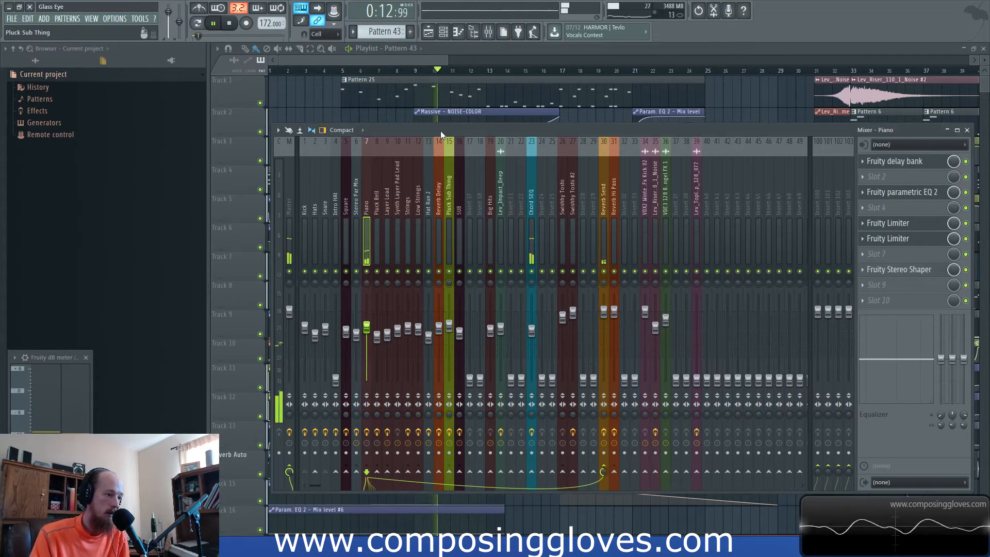
pyautogui.press('space')
# Play the section from bar 46 and check the Piano level against the other tracks in the mixer
pyautogui.moveTo(424, 59); pyautogui.dragTo(527, 56)
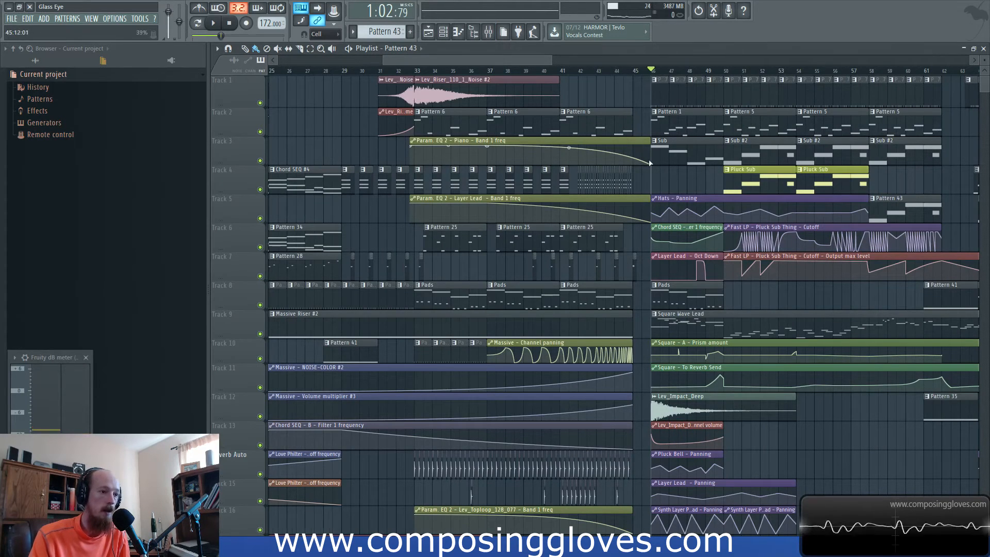
pyautogui.scroll(4, 649, 160)
pyautogui.click(488, 34)
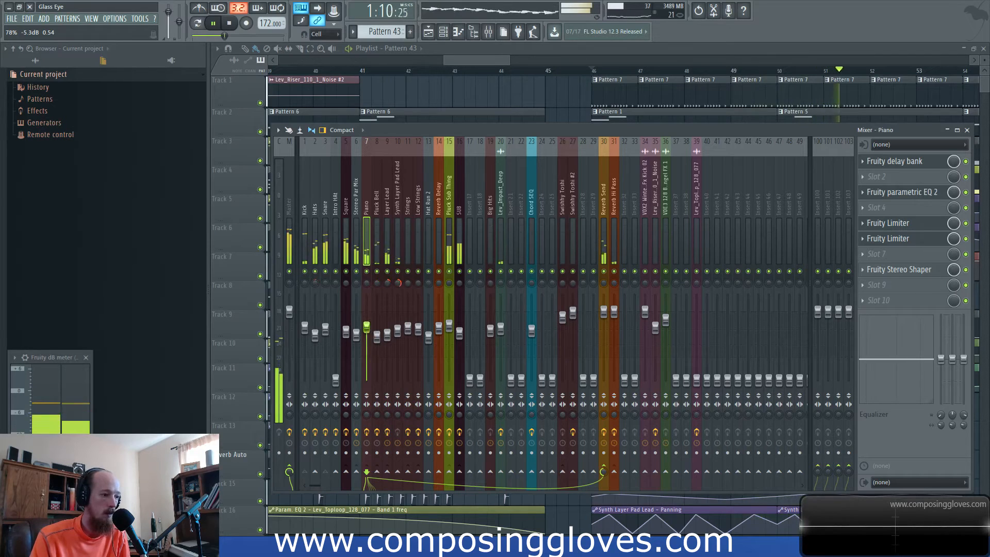
pyautogui.moveTo(488, 63); pyautogui.dragTo(506, 73)
pyautogui.press('space')
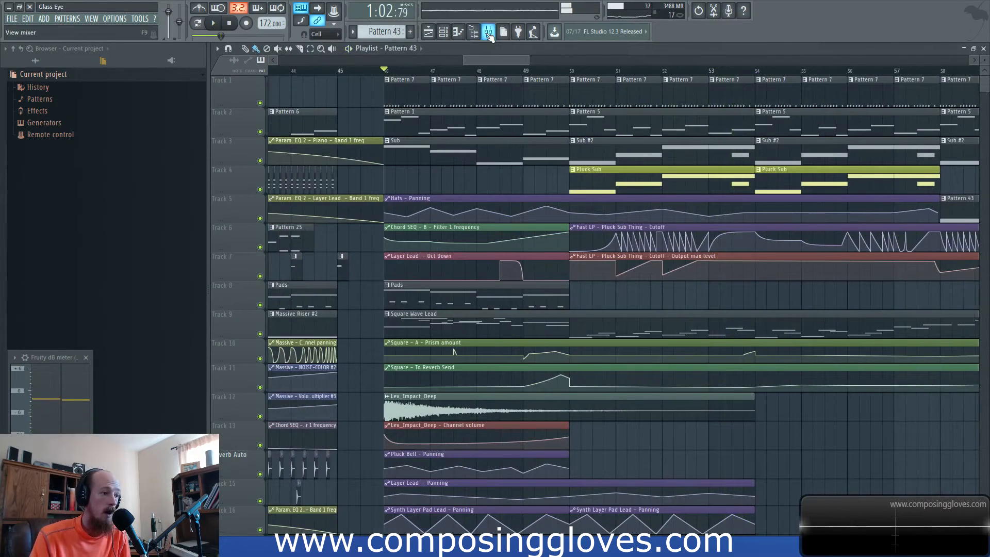
pyautogui.click(489, 33)
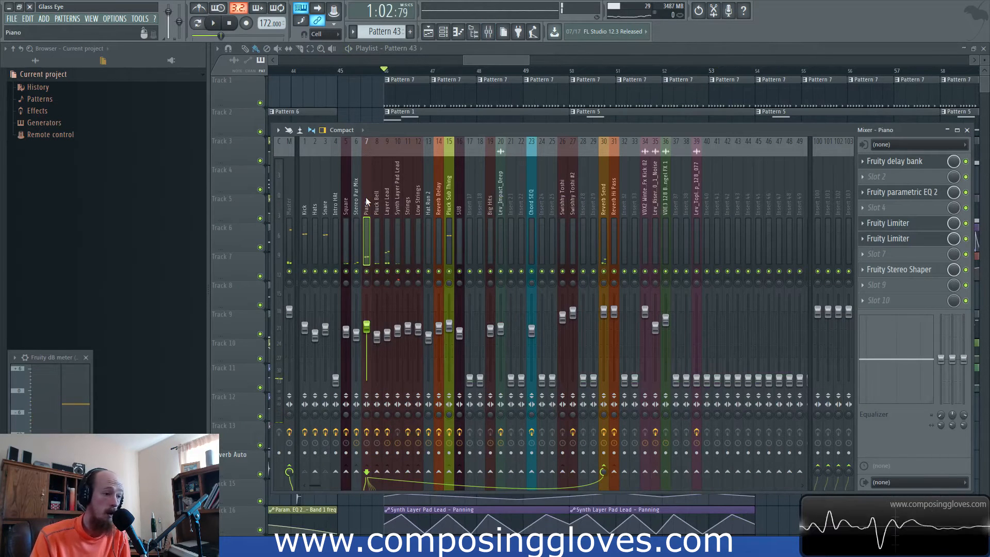
# Create an automation clip for the Piano mixer track's panning, spanning bars 46 through 57
pyautogui.moveTo(388, 72); pyautogui.dragTo(824, 116)
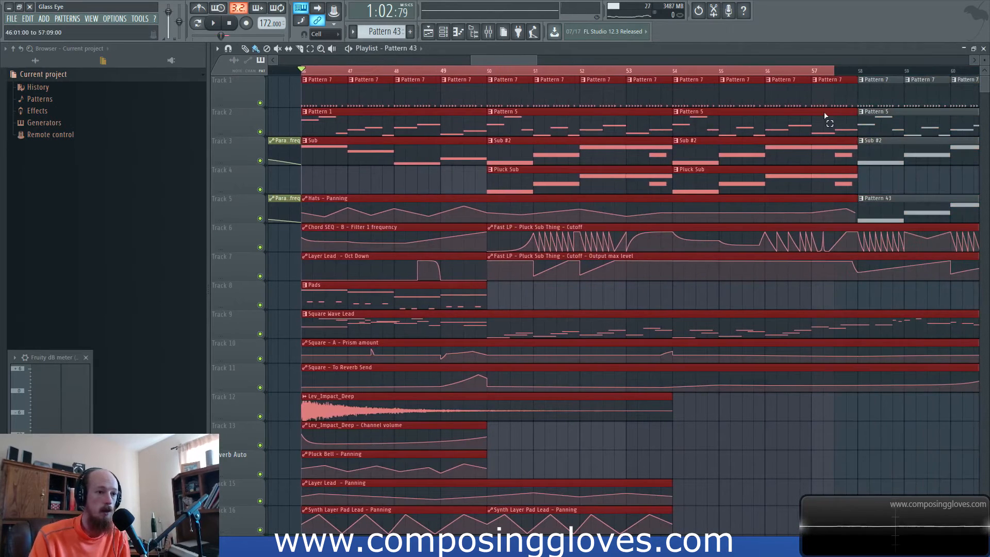
pyautogui.press('F9')
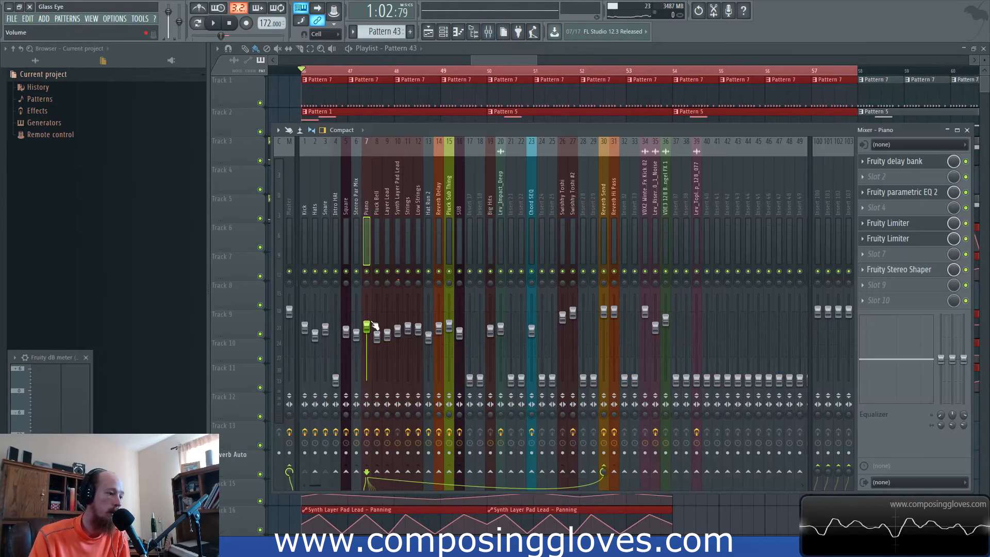
pyautogui.rightClick(367, 283)
pyautogui.click(425, 348)
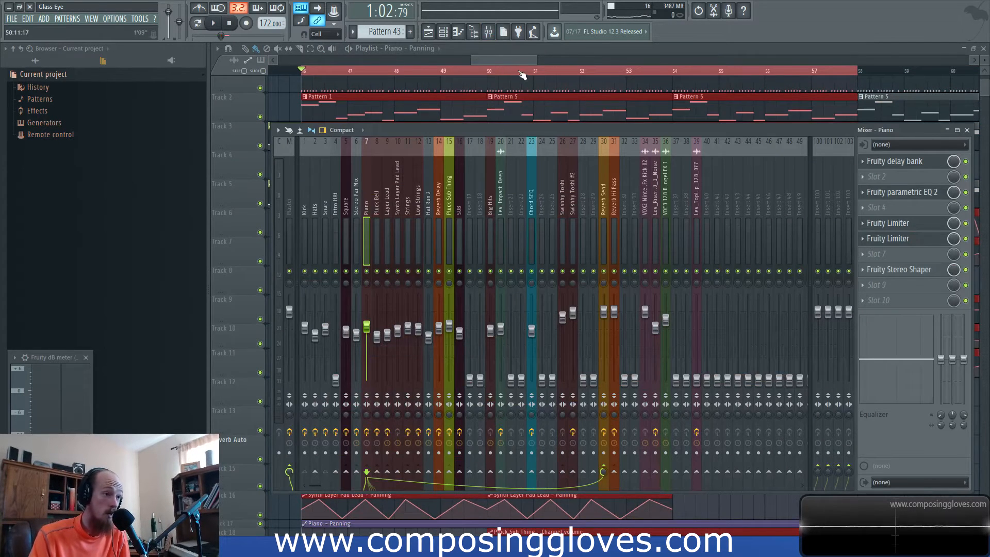
# Shape the Piano panning clip on an enlarged Track 17 into three curved left-right swings and audition the section
pyautogui.press('F9')
pyautogui.scroll(-5, 537, 393)
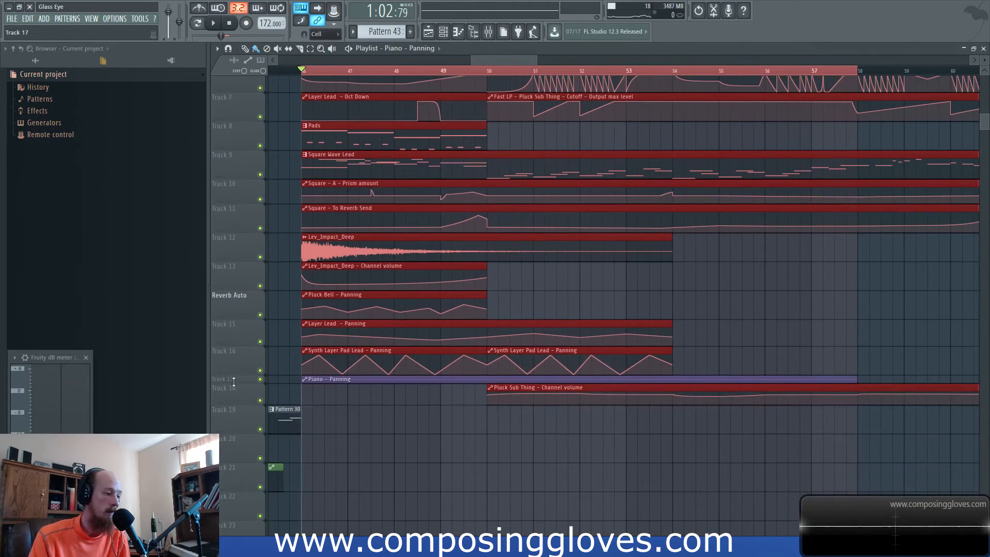
pyautogui.moveTo(234, 382); pyautogui.dragTo(246, 513)
pyautogui.rightClick(348, 480)
pyautogui.rightClick(382, 448)
pyautogui.rightClick(450, 477)
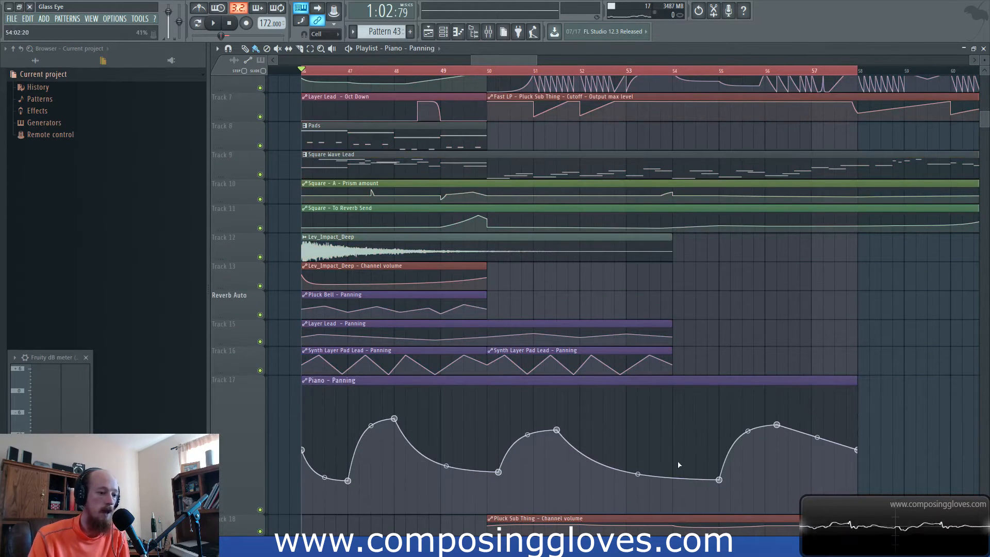
pyautogui.press('space')
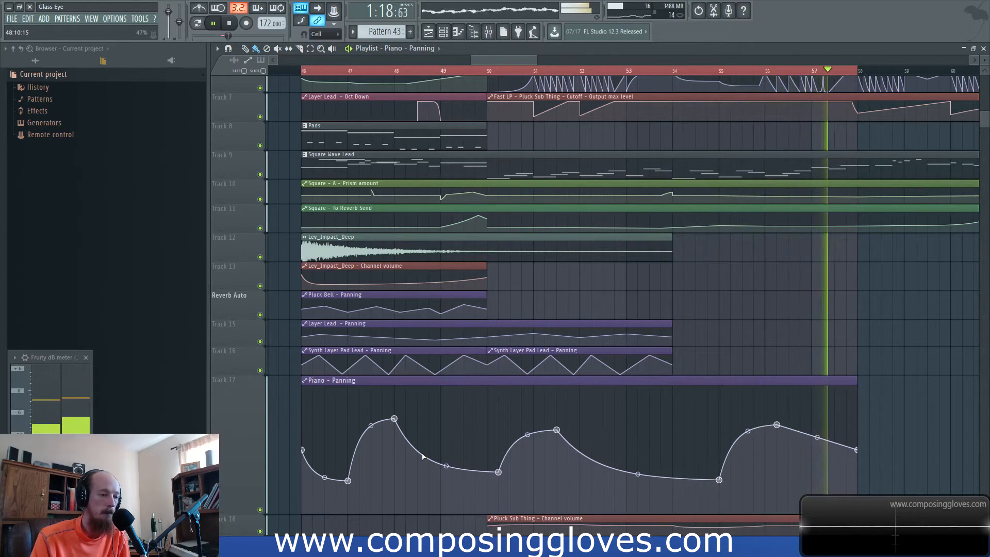
pyautogui.press('space')
# Create a short volume automation clip for the Piano mixer track over the first 12 steps of bar 46
pyautogui.scroll(5, 397, 361)
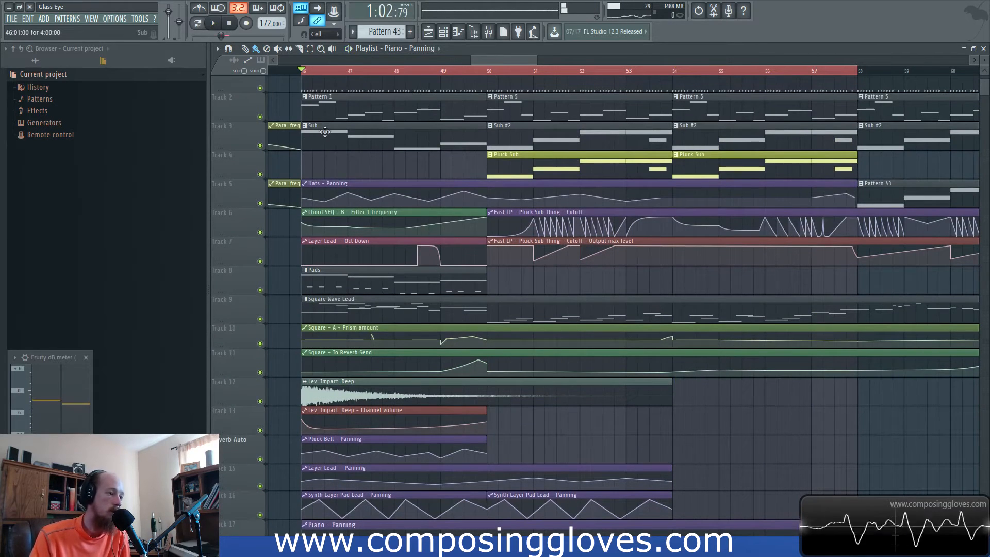
pyautogui.moveTo(300, 72); pyautogui.dragTo(336, 72)
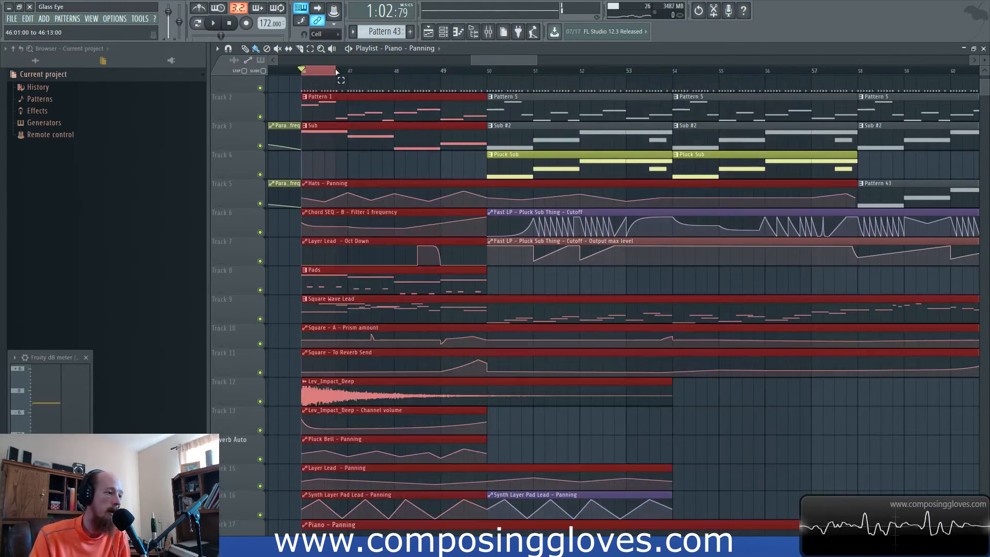
pyautogui.click(491, 37)
pyautogui.rightClick(366, 326)
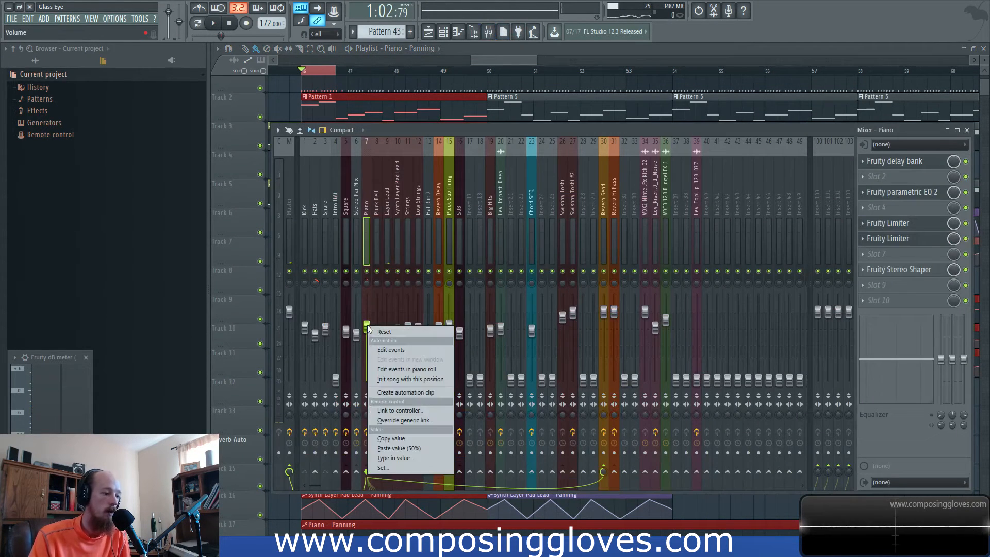
pyautogui.click(415, 395)
pyautogui.click(510, 52)
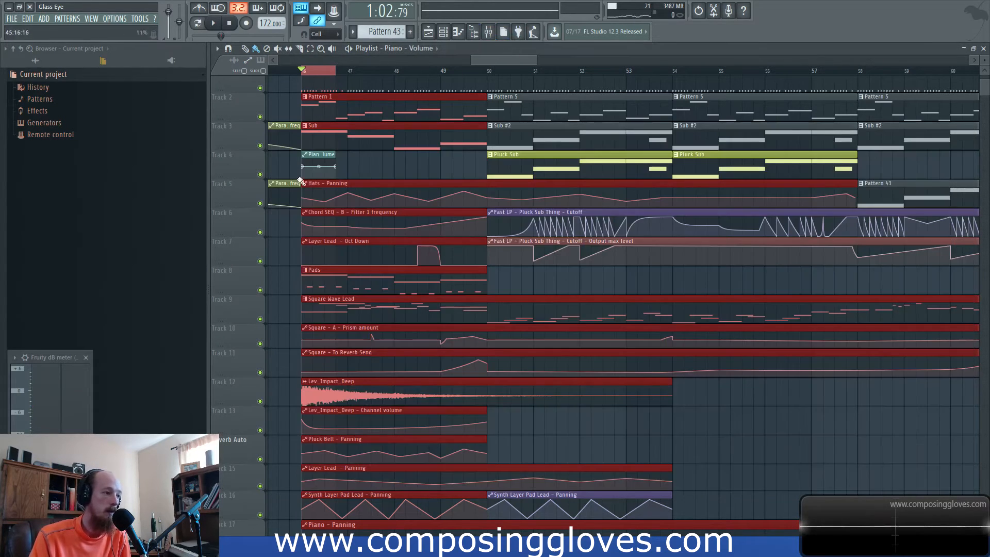
# Place a copy of the Piano volume clip at bar 5 on Track 7, where Pattern 25 begins
pyautogui.scroll(3, 301, 174)
pyautogui.moveTo(318, 173); pyautogui.dragTo(632, 162)
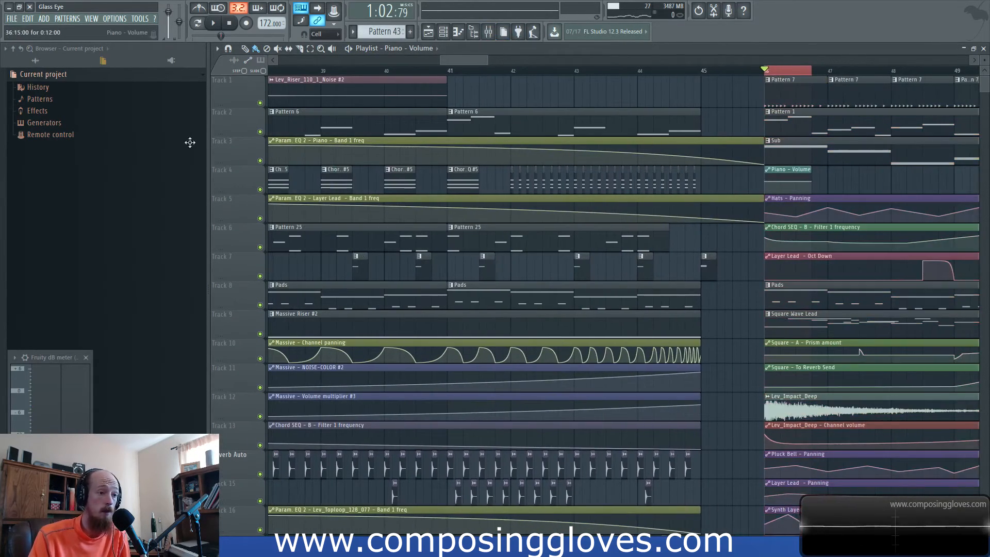
pyautogui.hscroll(-16, 53, 123)
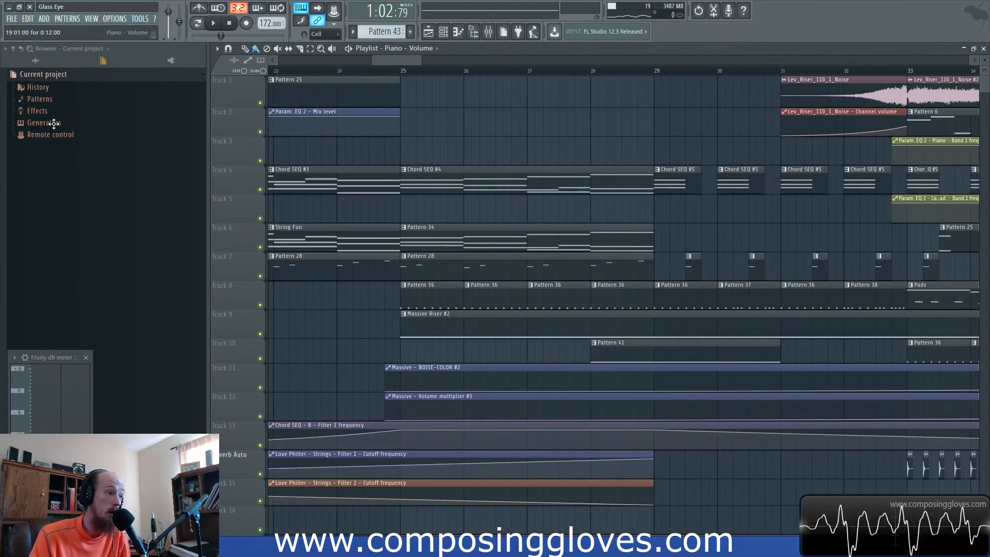
pyautogui.hscroll(-15, 53, 124)
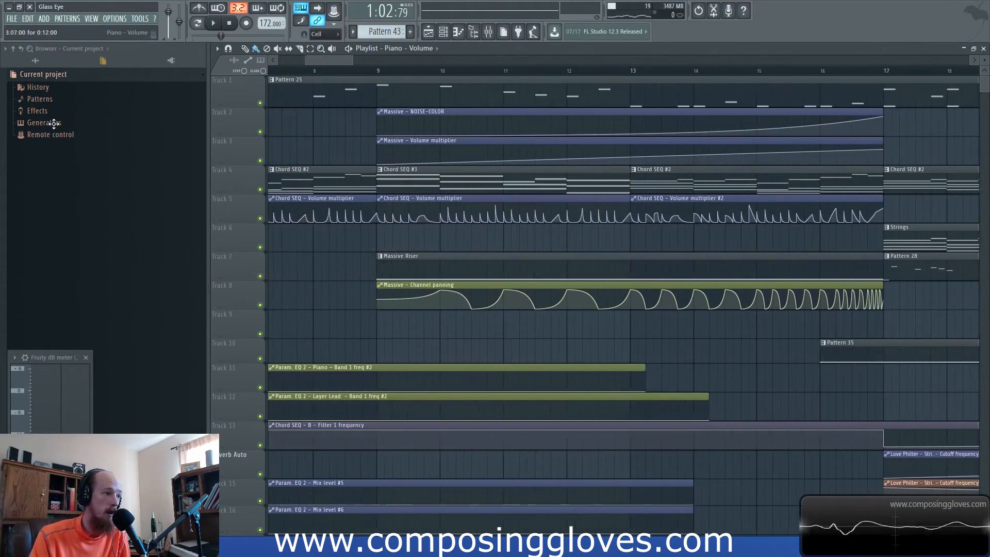
pyautogui.moveTo(54, 123); pyautogui.dragTo(555, 250)
pyautogui.hscroll(20, 554, 263)
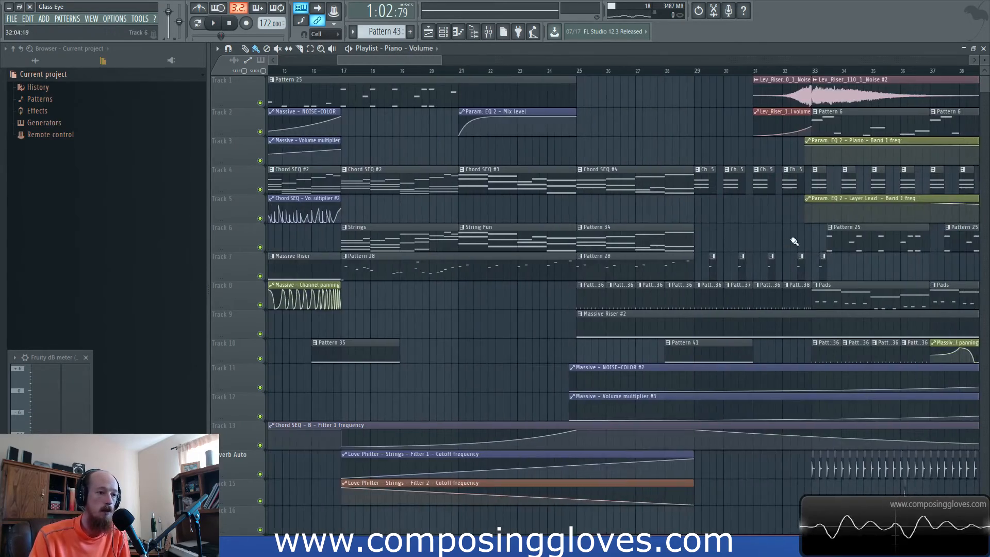
pyautogui.hscroll(12, 554, 275)
pyautogui.scroll(4, 522, 149)
pyautogui.moveTo(500, 165); pyautogui.dragTo(475, 165)
pyautogui.scroll(-4, 408, 135)
pyautogui.hscroll(-20, 842, 181)
pyautogui.scroll(3, 427, 157)
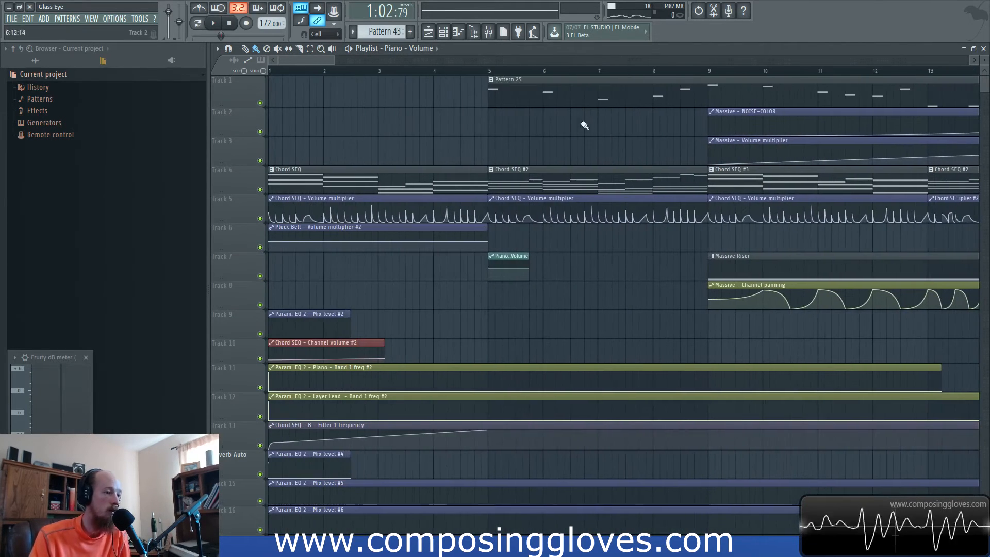
# Make the Piano volume clip at bar 5 unique and raise its level slightly as a flat line
pyautogui.click(491, 71)
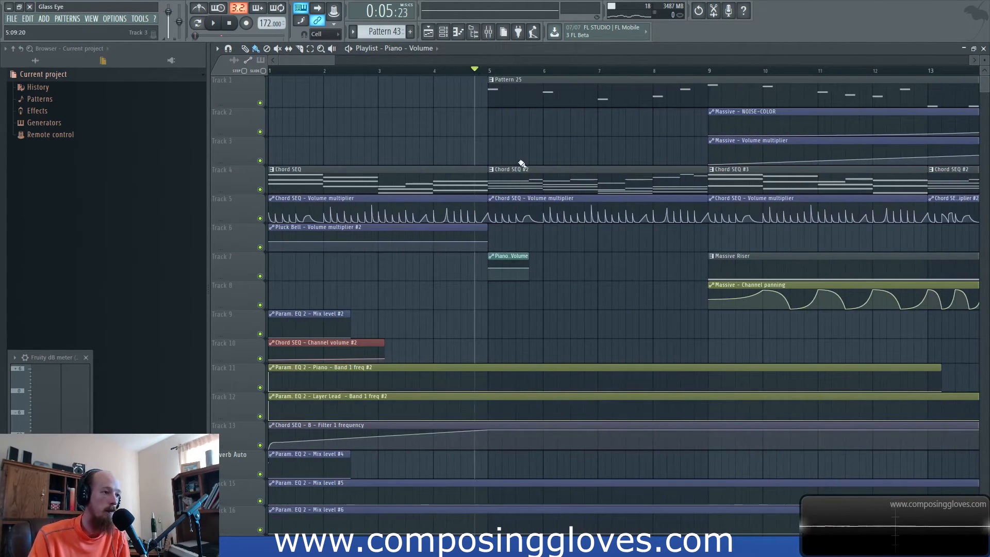
pyautogui.click(491, 256)
pyautogui.click(514, 333)
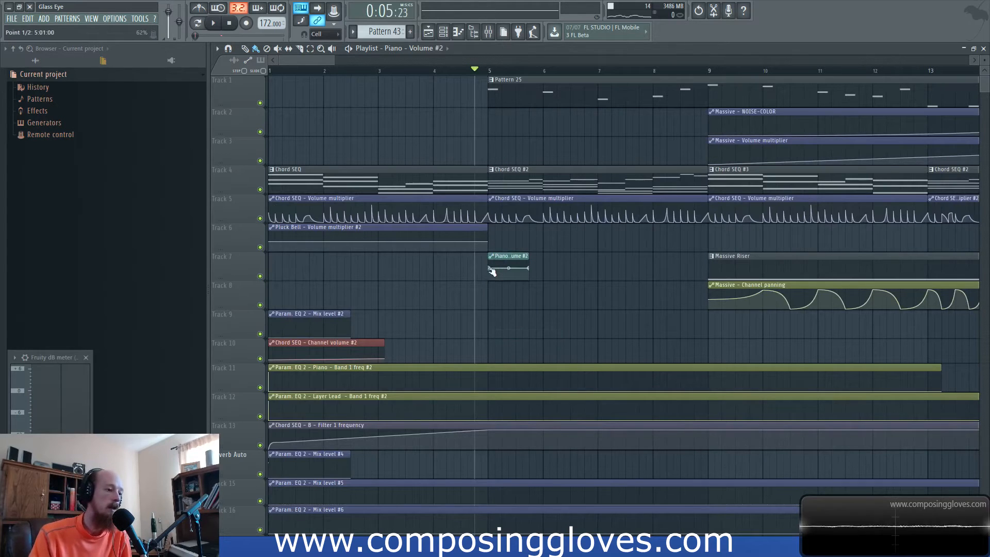
pyautogui.moveTo(533, 269); pyautogui.dragTo(530, 265)
# Play from just before bar 5 and check the Piano track's level in the mixer
pyautogui.press('space')
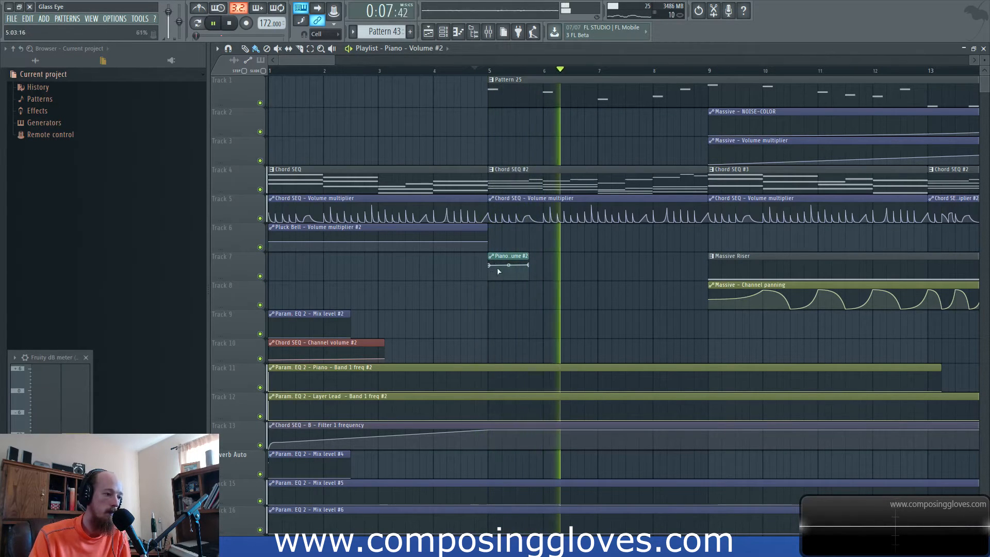
pyautogui.click(489, 33)
pyautogui.press('space')
pyautogui.press('space')
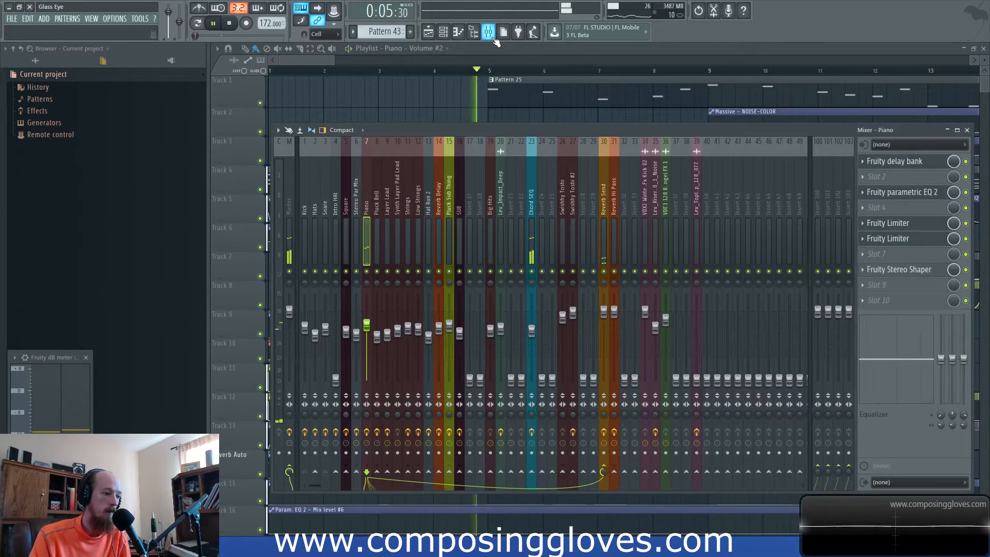
pyautogui.press('space')
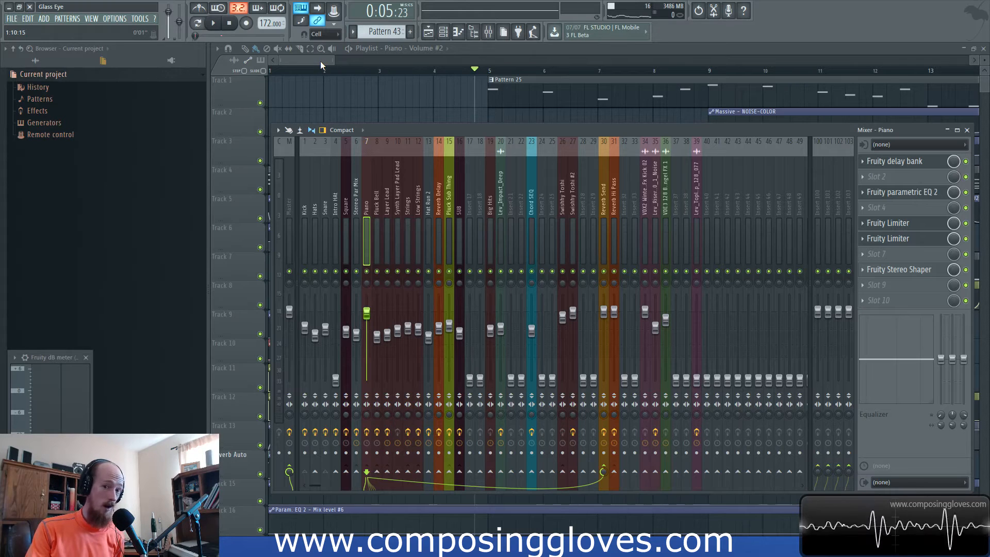
# Examine the intro clips around the Piano volume clip at bar 5 and play the passage from about bar 4
pyautogui.moveTo(318, 61); pyautogui.dragTo(323, 61)
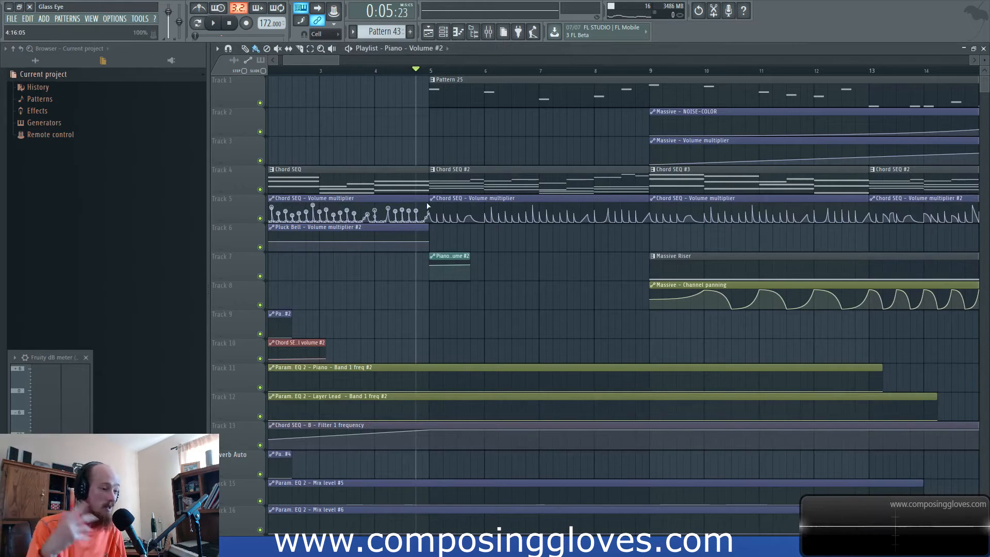
pyautogui.moveTo(329, 59); pyautogui.dragTo(332, 59)
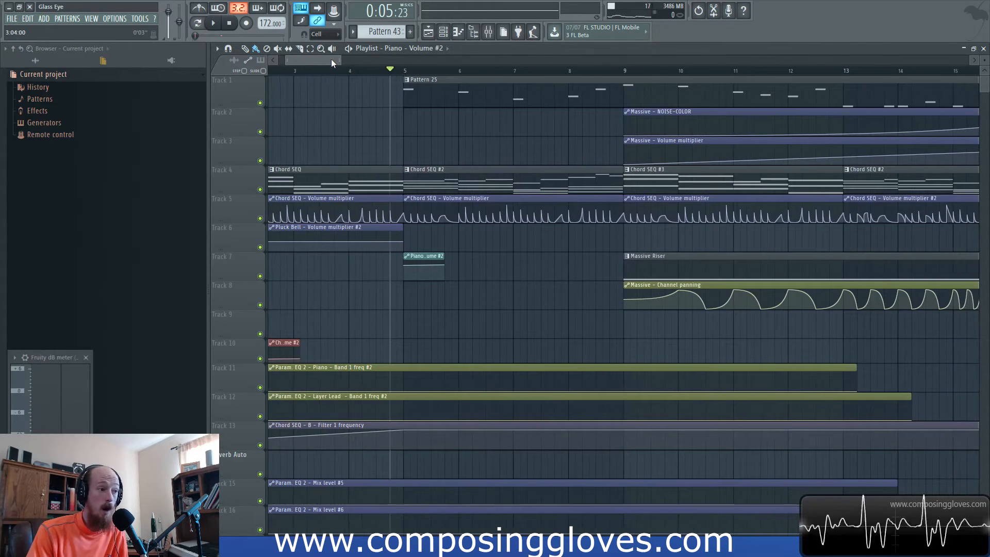
pyautogui.scroll(3, 377, 91)
pyautogui.moveTo(432, 127); pyautogui.dragTo(508, 160)
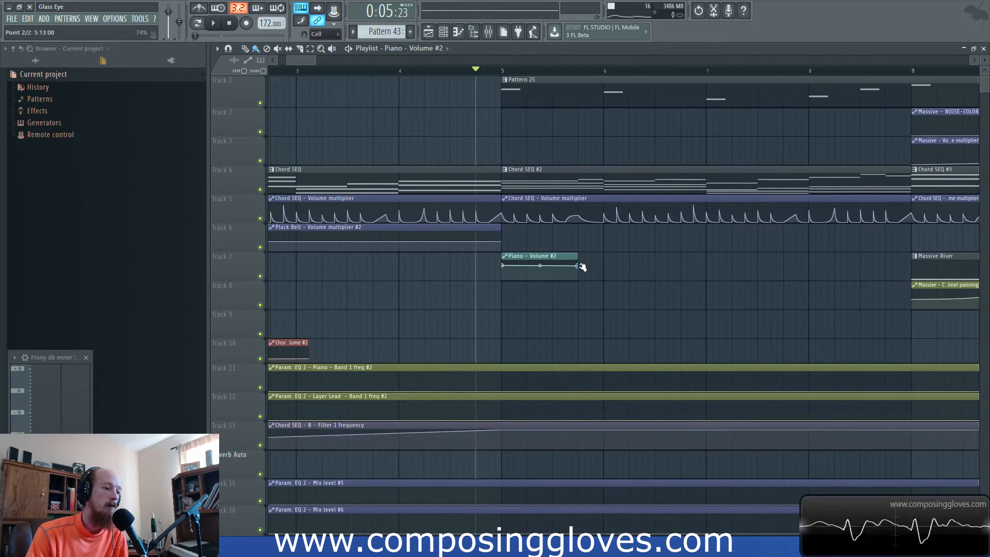
pyautogui.scroll(-3, 556, 234)
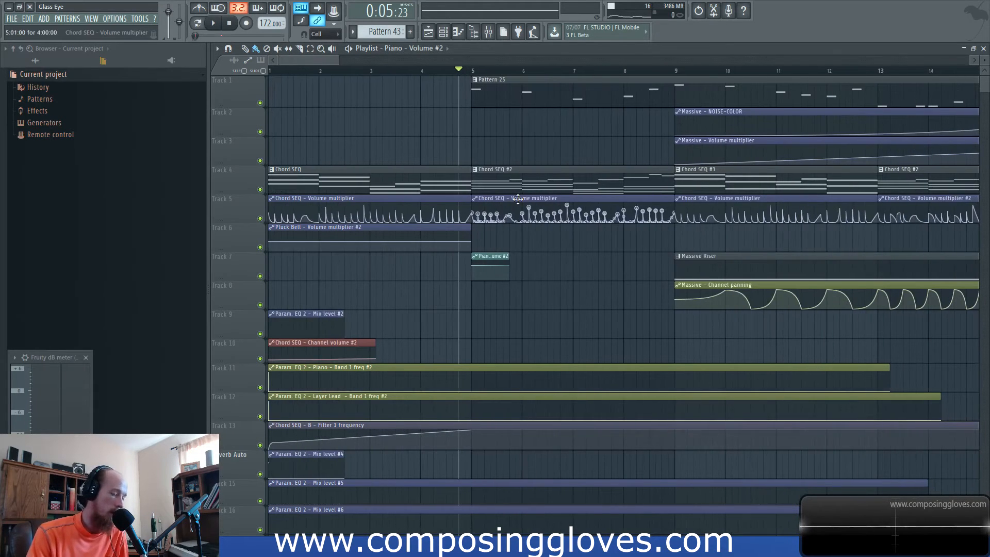
pyautogui.scroll(-2, 598, 167)
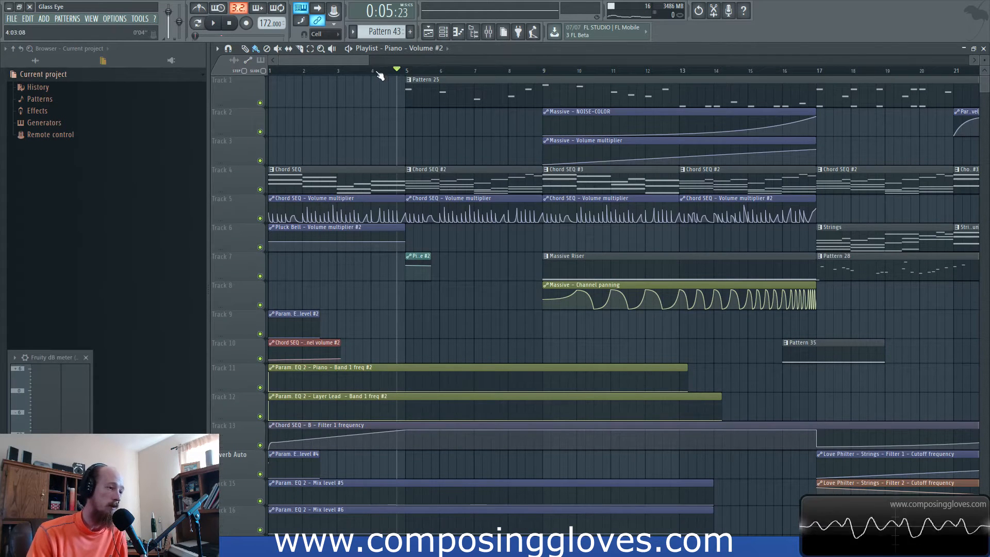
pyautogui.click(377, 73)
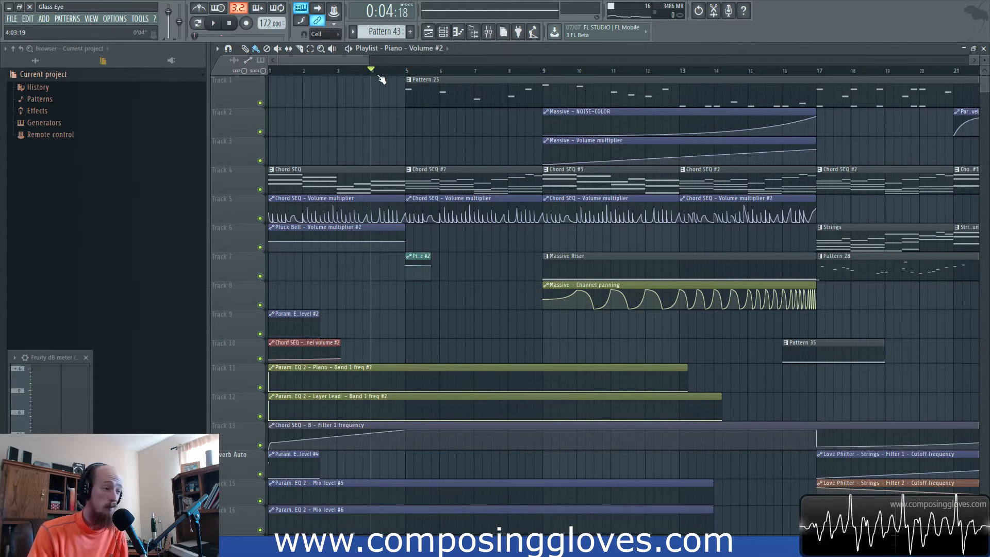
pyautogui.scroll(2, 380, 135)
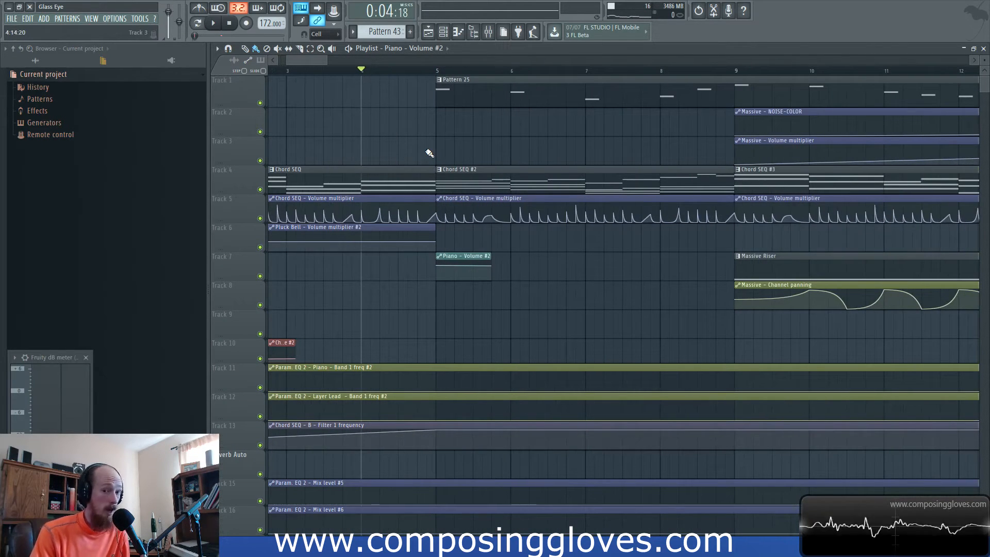
pyautogui.hscroll(1, 572, 137)
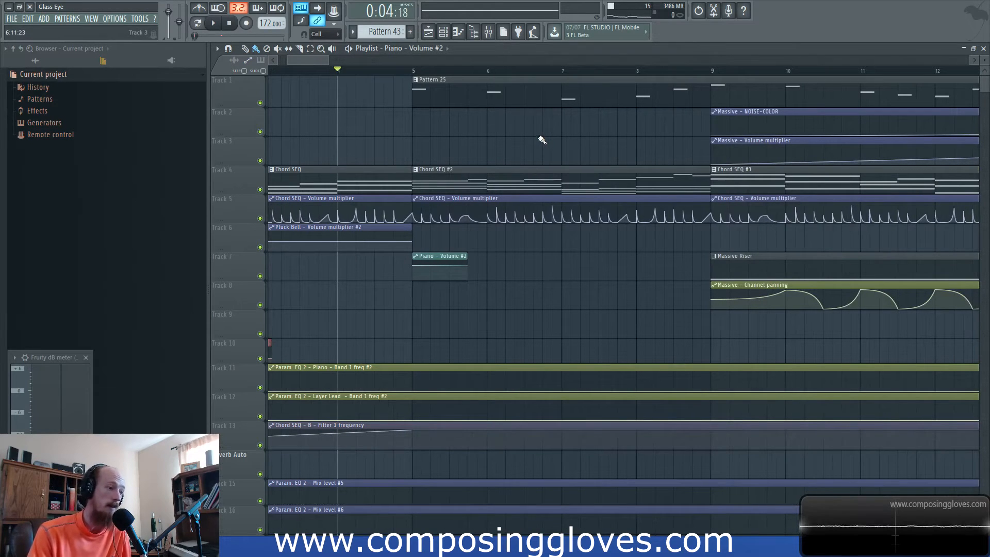
pyautogui.press('space')
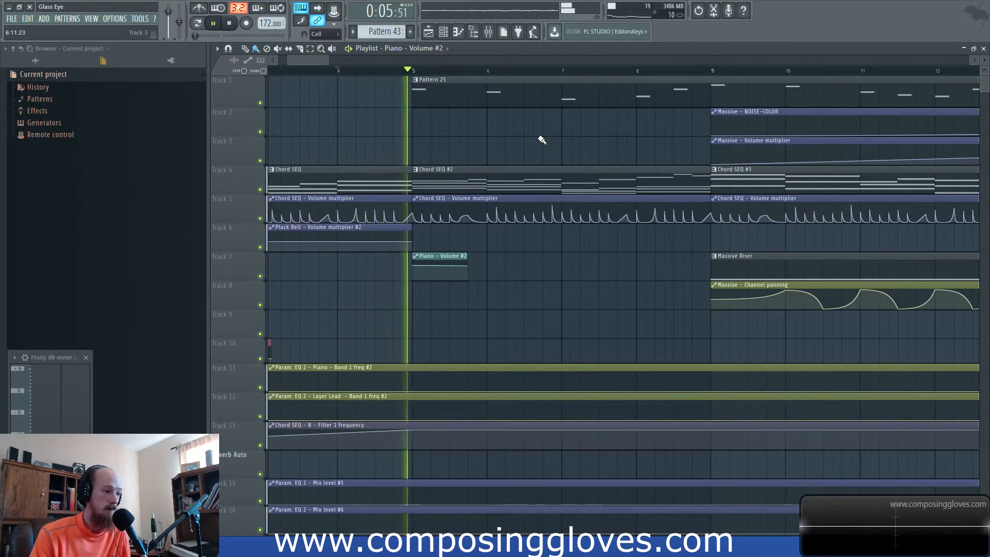
# Replay the intro from about bar 4 and listen to the Piano through bar 7
pyautogui.press('space')
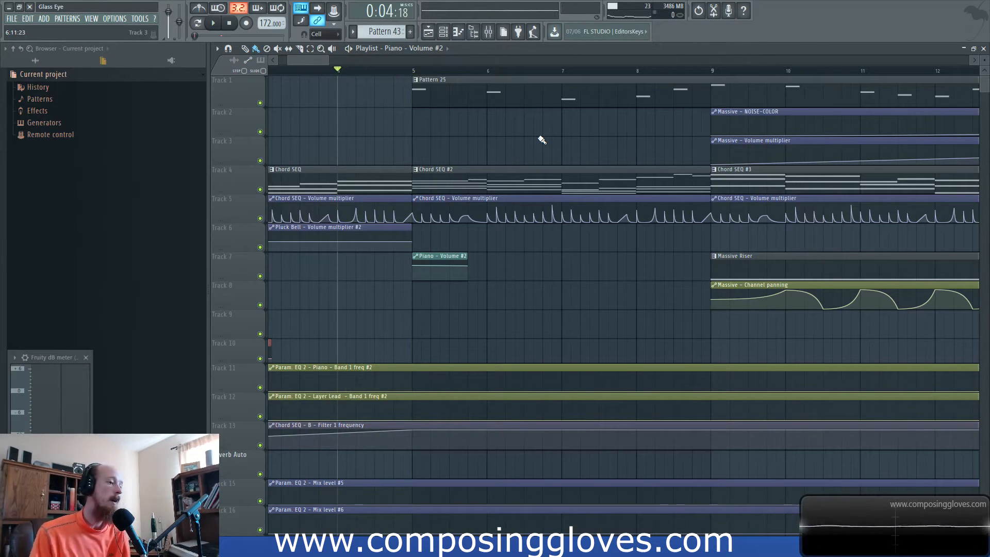
pyautogui.press('space')
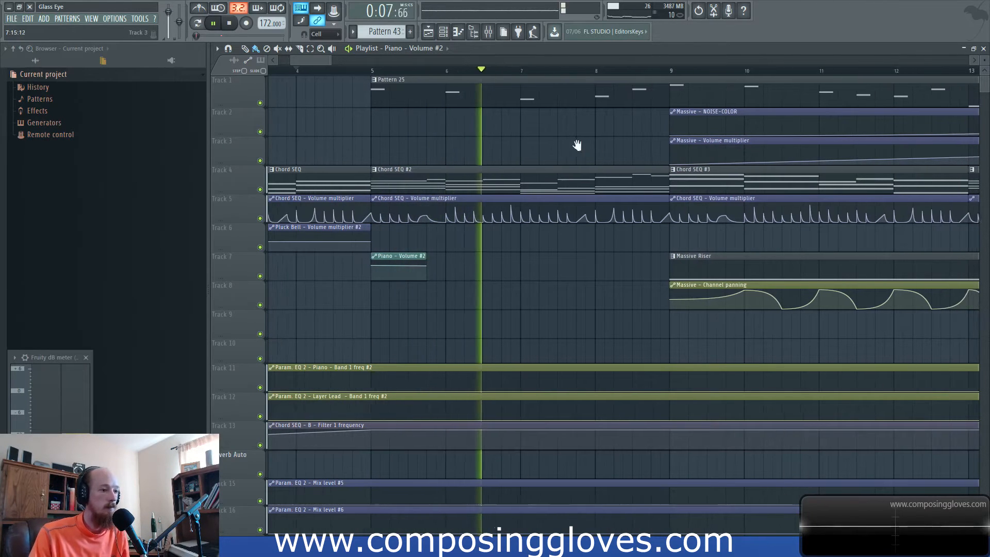
pyautogui.scroll(-2, 577, 152)
pyautogui.scroll(-2, 524, 153)
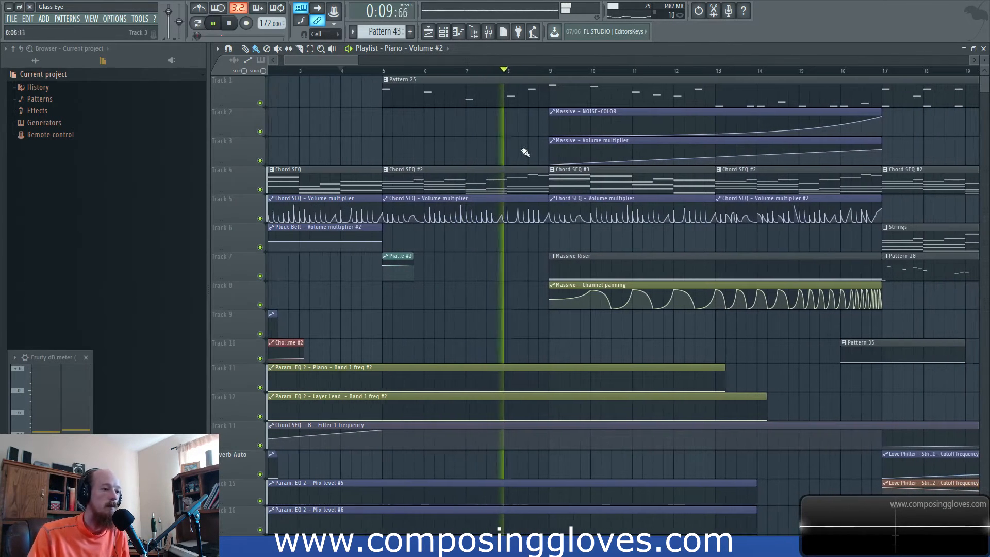
# Select bars 5 to 9 and create an automation clip for the Piano mixer track's panning
pyautogui.moveTo(382, 71); pyautogui.dragTo(545, 72)
pyautogui.press('space')
pyautogui.click(488, 31)
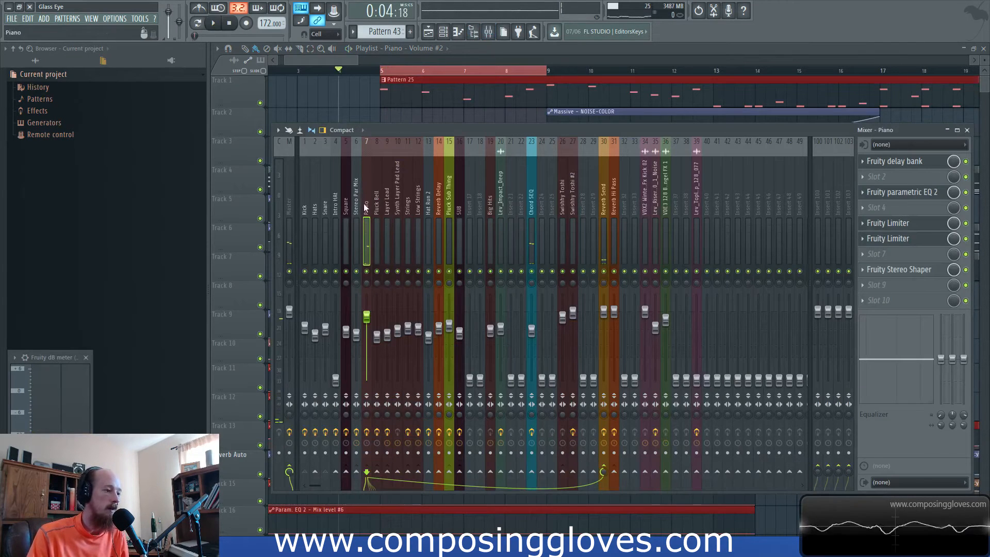
pyautogui.rightClick(367, 279)
pyautogui.click(402, 348)
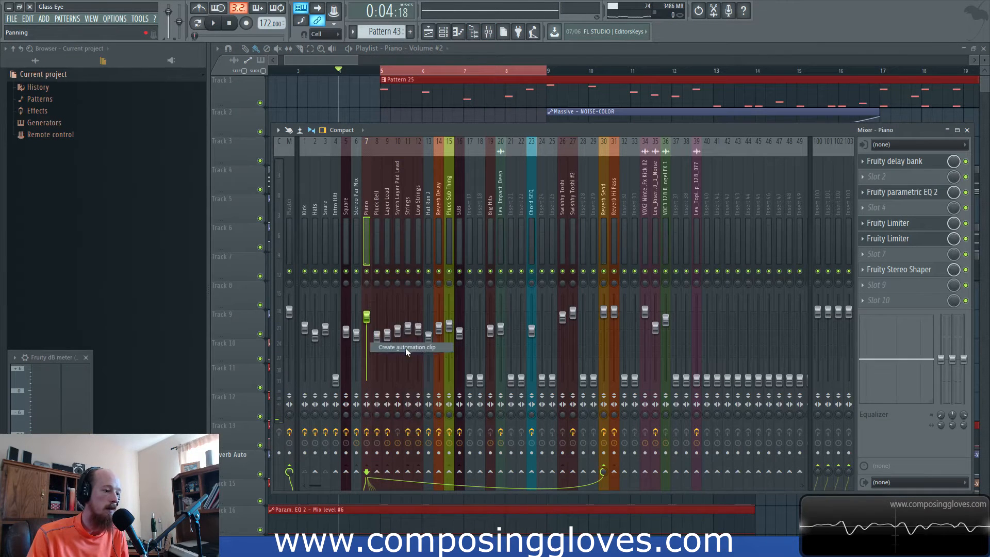
# Enlarge Track 2 and shape the Piano panning clip with seven points swinging to alternate sides of centre between bars 5 and 9
pyautogui.click(322, 62)
pyautogui.scroll(4, 391, 128)
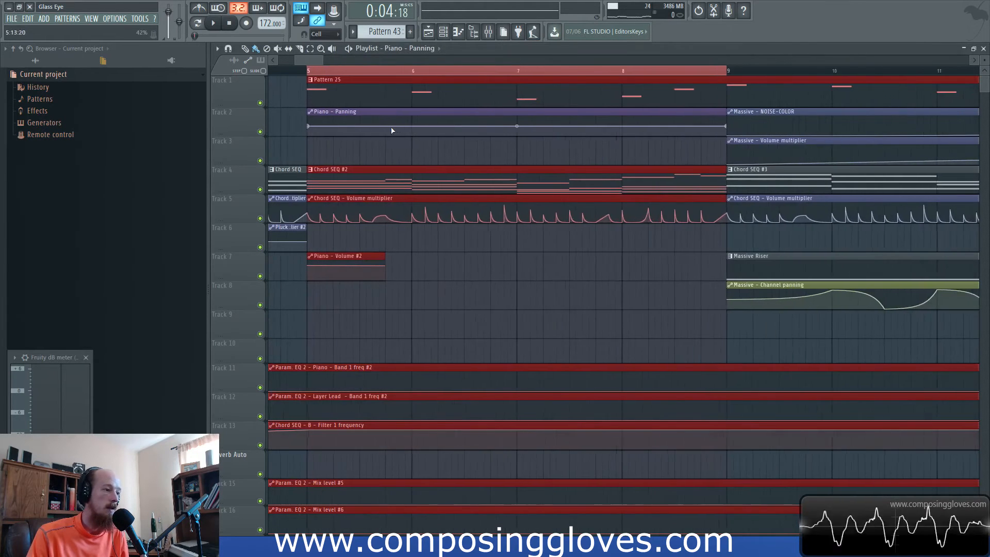
pyautogui.moveTo(241, 136); pyautogui.dragTo(247, 257)
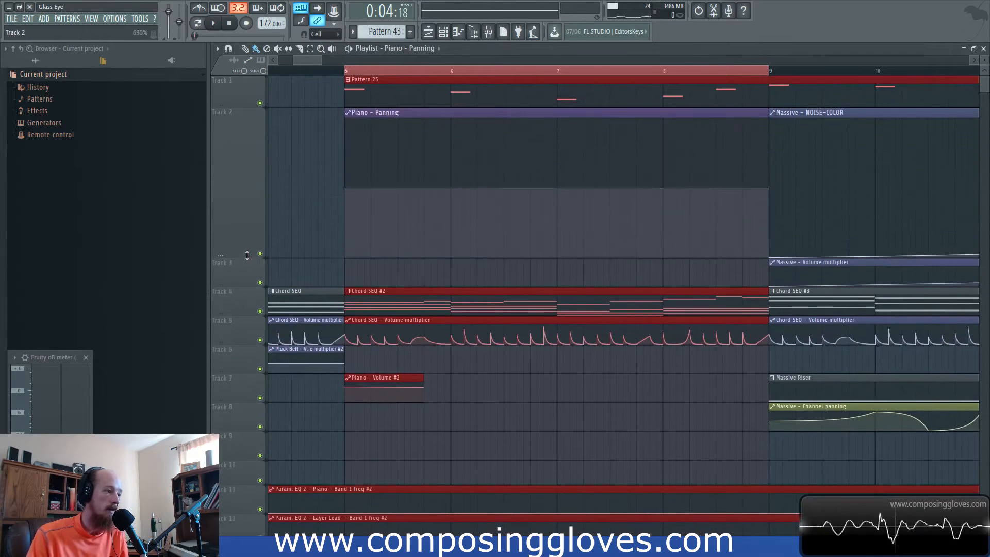
pyautogui.rightClick(377, 201)
pyautogui.rightClick(431, 178)
pyautogui.rightClick(477, 200)
pyautogui.rightClick(523, 178)
pyautogui.rightClick(563, 201)
pyautogui.rightClick(650, 162)
pyautogui.rightClick(729, 200)
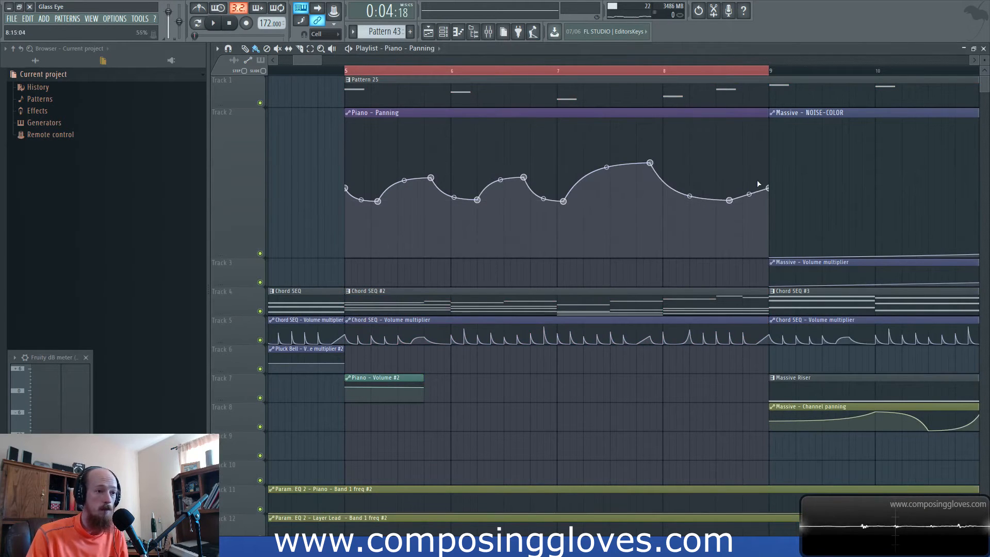
# Play from about bar 4 to check the Piano panning at bar 5
pyautogui.press('space')
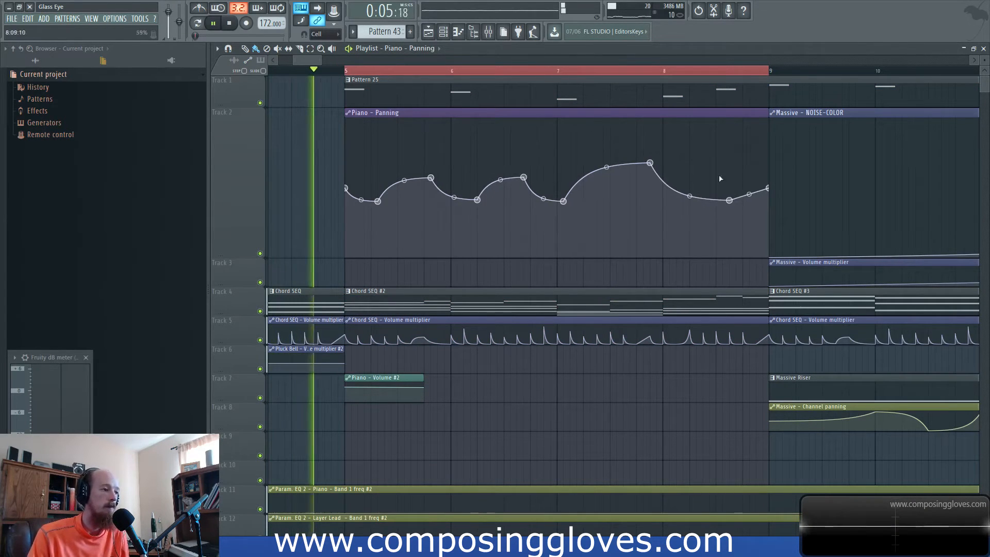
pyautogui.scroll(-5, 648, 155)
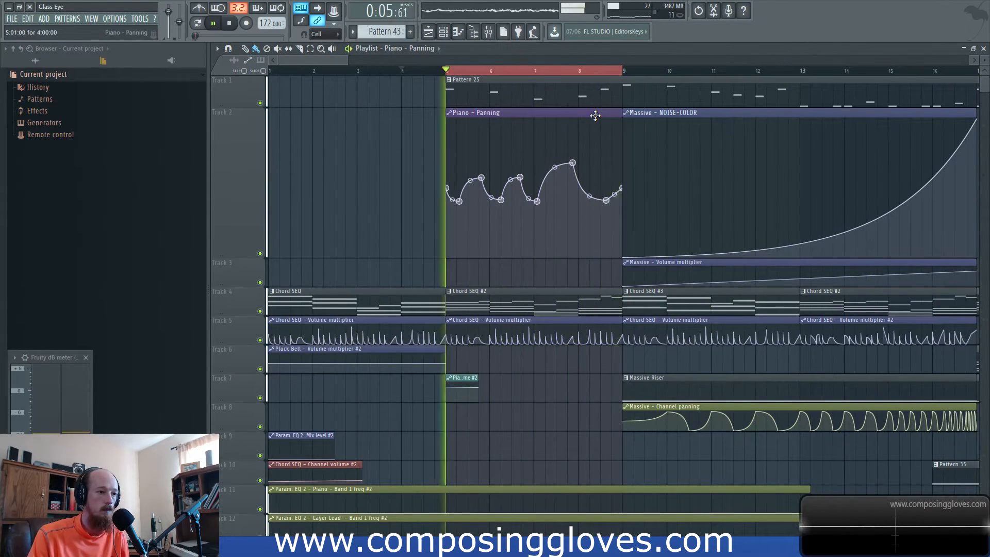
pyautogui.press('space')
# Move the Piano panning clip to Track 9 at bar 5, shrink Track 2 and enlarge Track 9
pyautogui.scroll(-4, 562, 149)
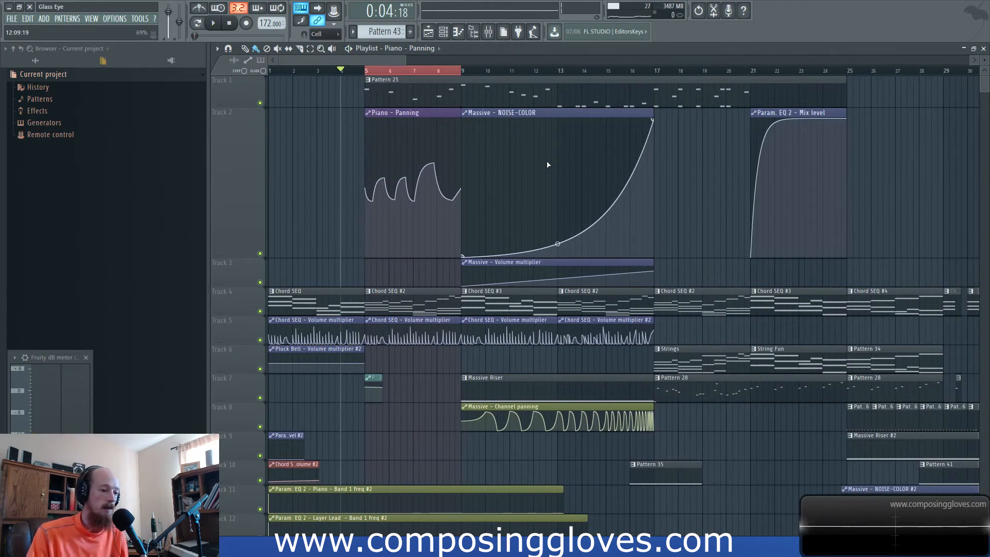
pyautogui.click(432, 114)
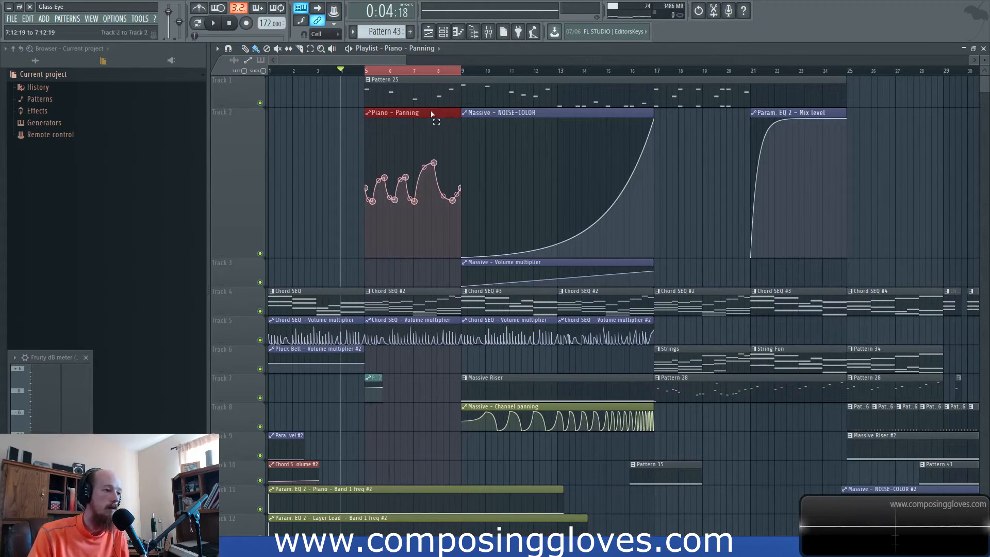
pyautogui.moveTo(430, 112); pyautogui.dragTo(427, 450)
pyautogui.moveTo(229, 257); pyautogui.dragTo(234, 82)
pyautogui.moveTo(235, 316); pyautogui.dragTo(236, 437)
pyautogui.keyDown('ctrl'); pyautogui.scroll(5, 474, 326); pyautogui.keyUp('ctrl')
# Loop bars 9 to 13, extend the Piano panning clip to bar 13 and add a panning swing between bars 11 and 13
pyautogui.moveTo(444, 74); pyautogui.dragTo(690, 94)
pyautogui.press('space')
pyautogui.moveTo(445, 296); pyautogui.dragTo(688, 299)
pyautogui.rightClick(582, 371)
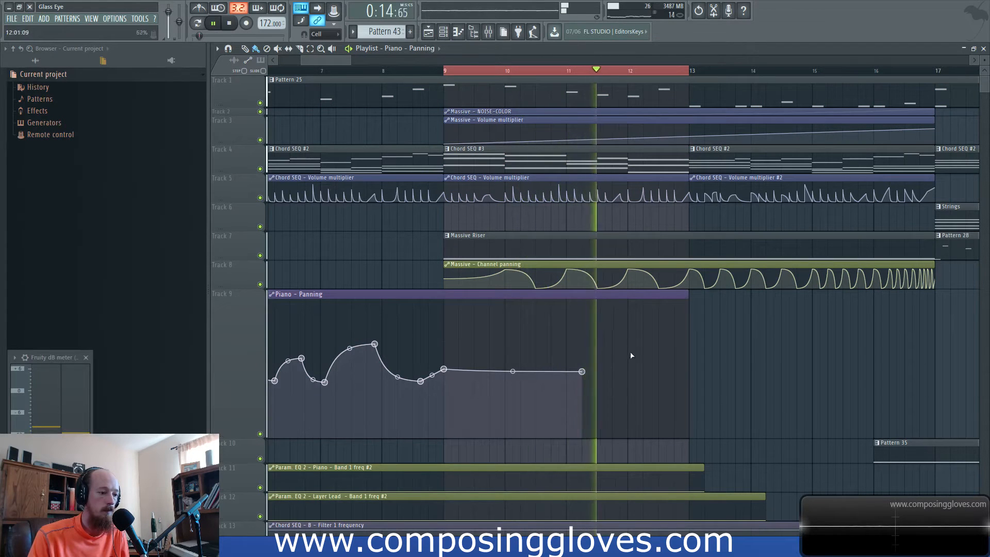
pyautogui.rightClick(636, 338)
pyautogui.rightClick(674, 371)
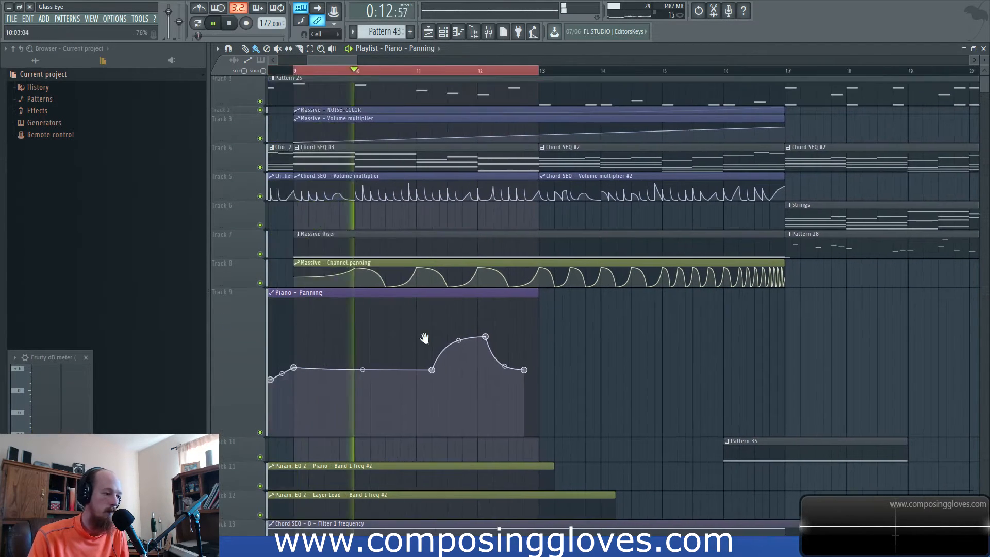
# Add alternating panning points to the Piano panning clip between bars 9 and 11
pyautogui.rightClick(401, 339)
pyautogui.rightClick(440, 382)
pyautogui.rightClick(463, 336)
pyautogui.rightClick(440, 330)
pyautogui.moveTo(470, 335); pyautogui.dragTo(418, 354)
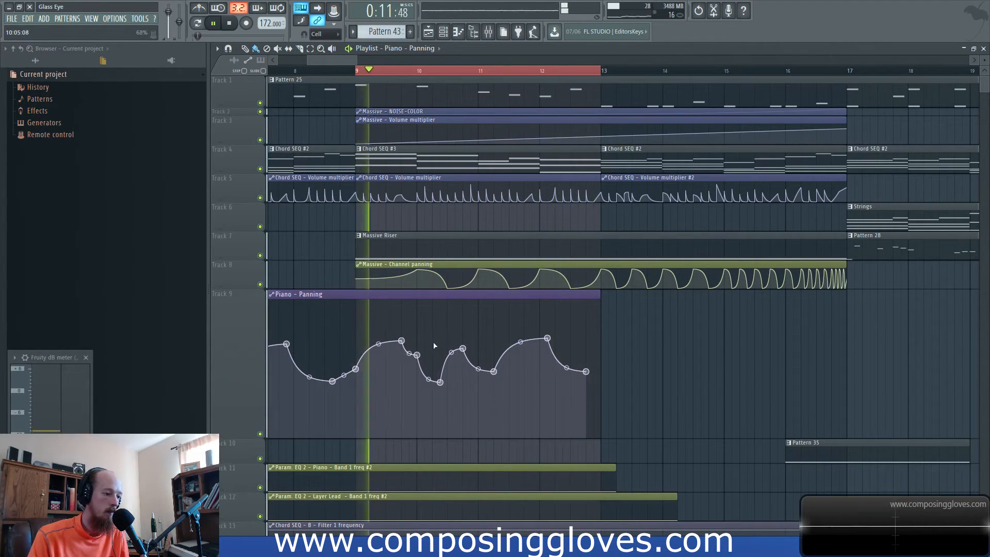
# Listen to the looped Piano panning in bars 9 to 13, clear the time selection and play on past bar 13
pyautogui.scroll(-1, 446, 282)
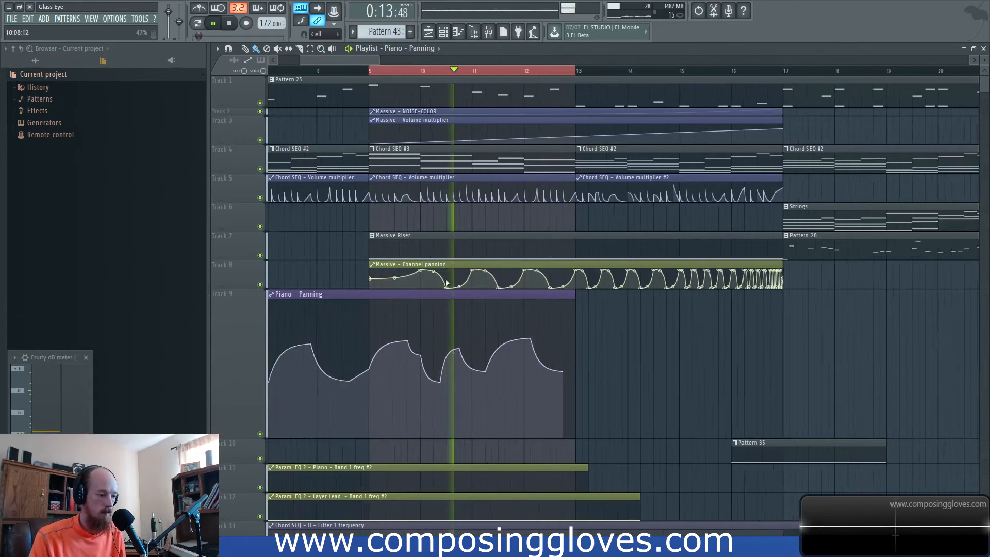
pyautogui.scroll(-4, 447, 283)
pyautogui.scroll(4, 419, 180)
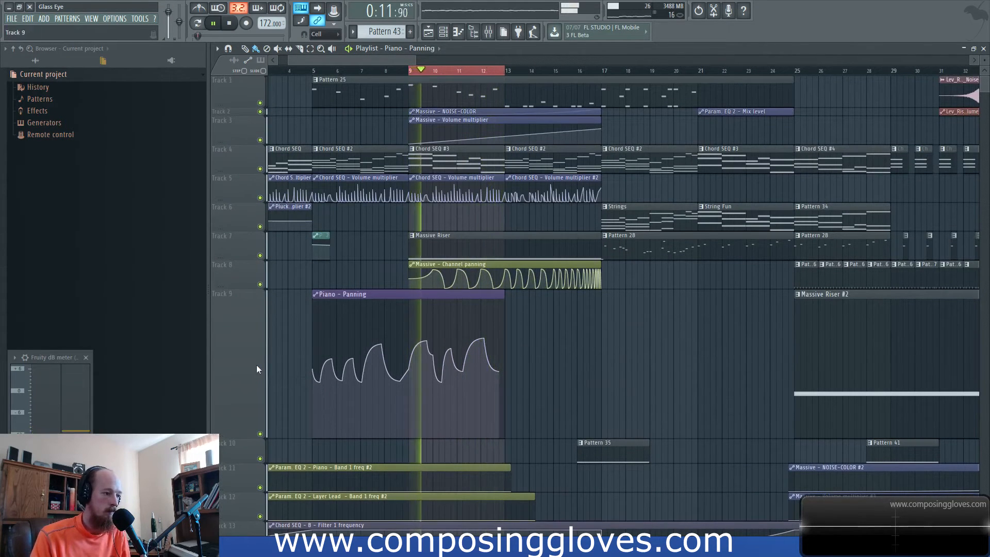
pyautogui.rightClick(507, 73)
pyautogui.scroll(3, 558, 211)
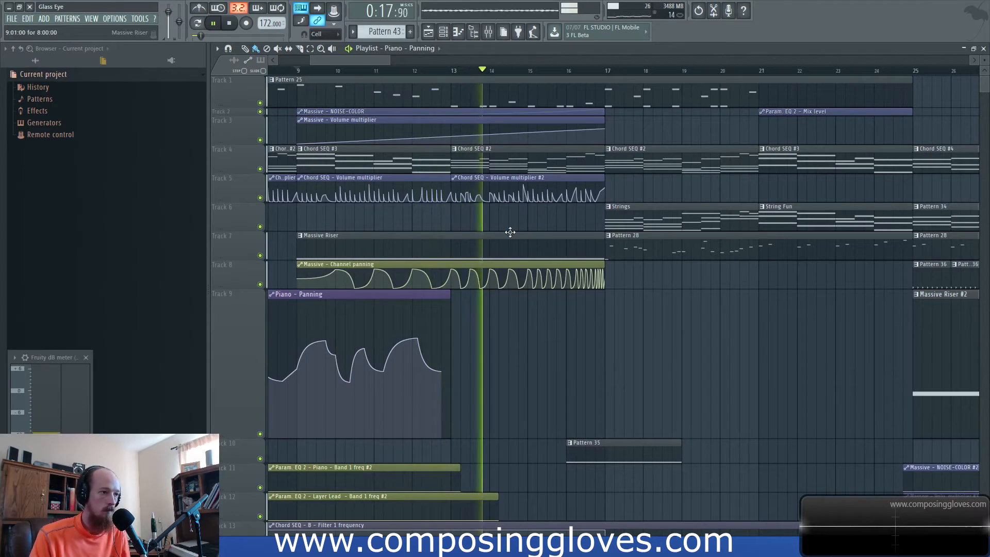
# Extend the Piano panning clip to bar 17 and add three gentle panning points close to centre
pyautogui.moveTo(446, 296); pyautogui.dragTo(604, 296)
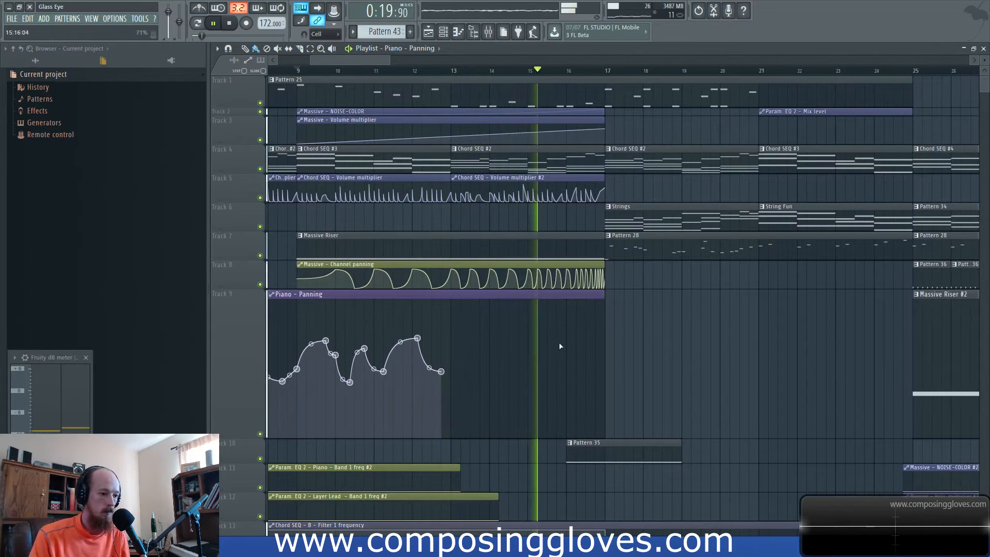
pyautogui.rightClick(499, 381)
pyautogui.rightClick(556, 368)
pyautogui.rightClick(595, 372)
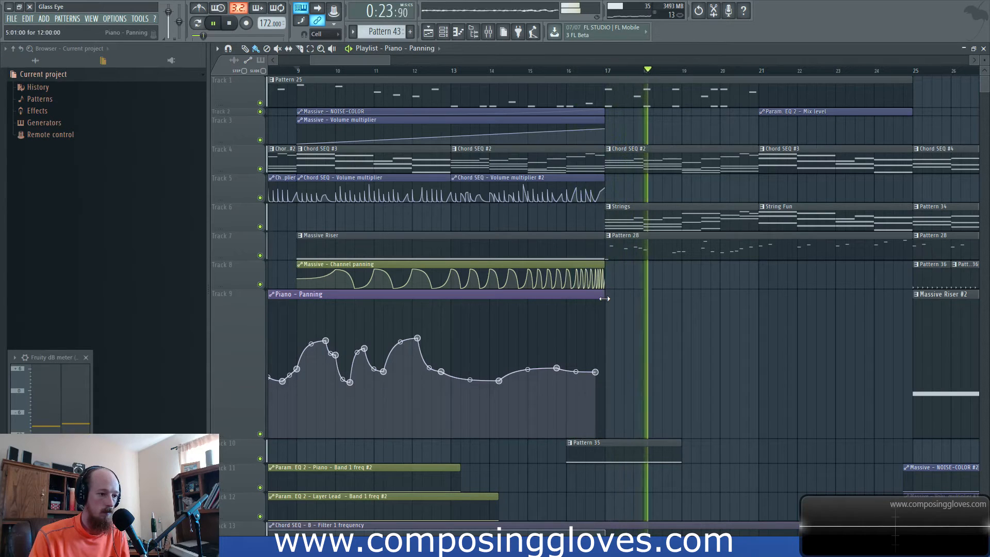
# Extend the Piano panning clip just past bar 21, add a centred 50% point at bar 18 and stop playback
pyautogui.moveTo(603, 295); pyautogui.dragTo(768, 294)
pyautogui.rightClick(644, 370)
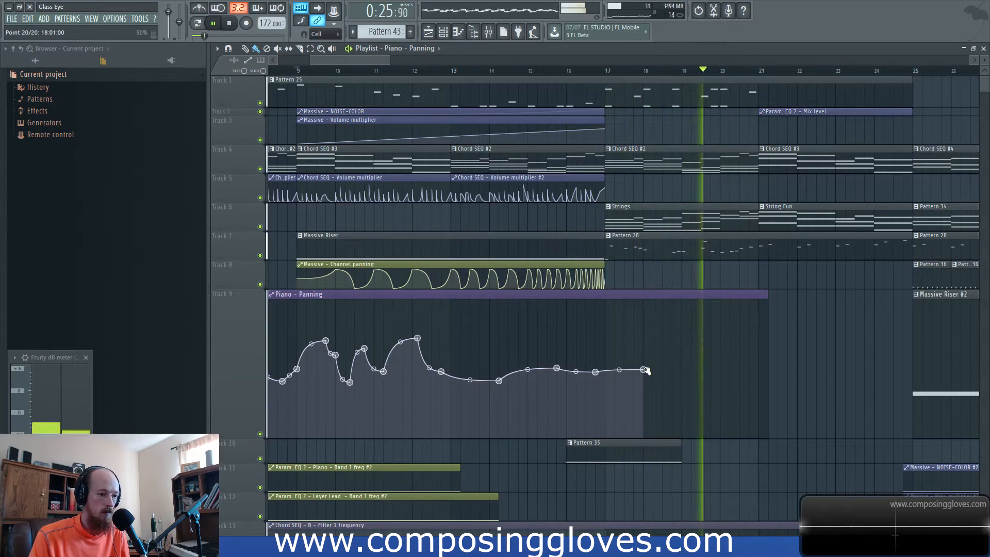
pyautogui.rightClick(644, 369)
pyautogui.click(692, 524)
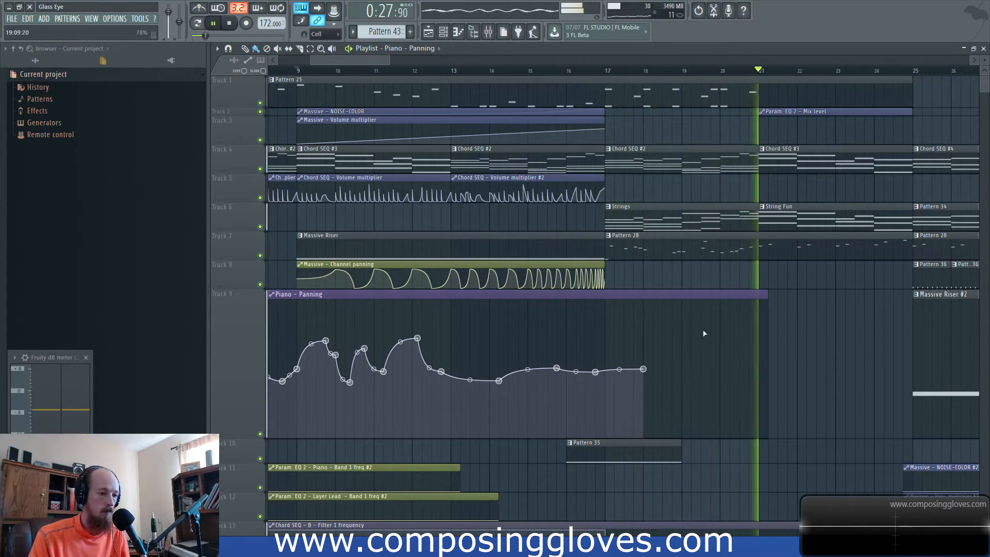
pyautogui.press('space')
pyautogui.moveTo(363, 61); pyautogui.dragTo(364, 61)
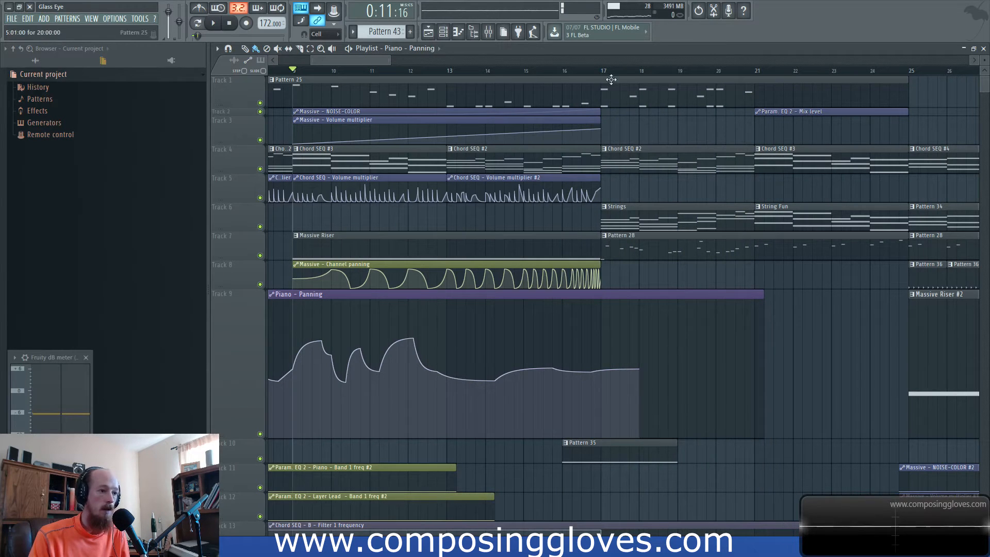
# Open the Strings pattern at bar 17 and play from there while checking levels in the mixer
pyautogui.click(605, 71)
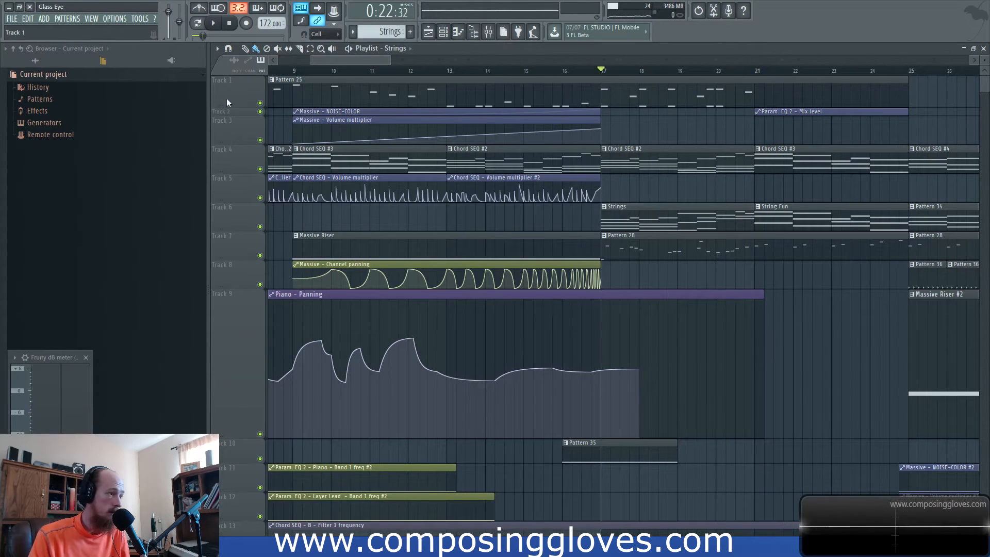
pyautogui.doubleClick(676, 220)
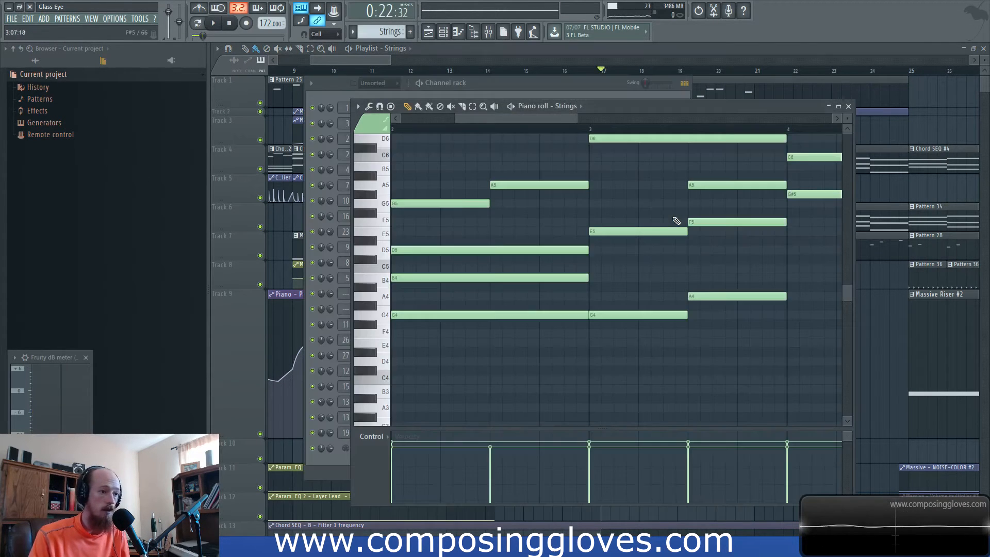
pyautogui.click(530, 83)
pyautogui.click(488, 32)
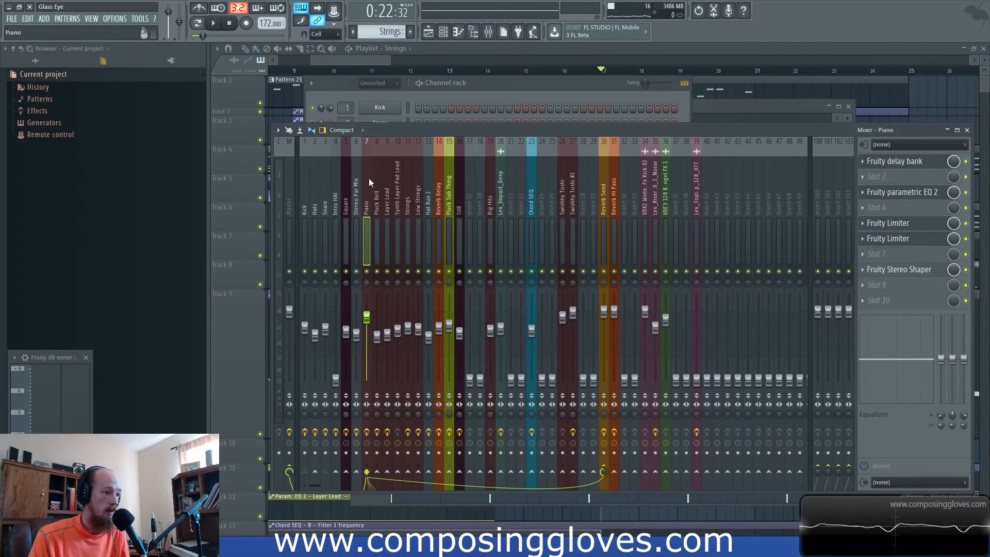
pyautogui.press('space')
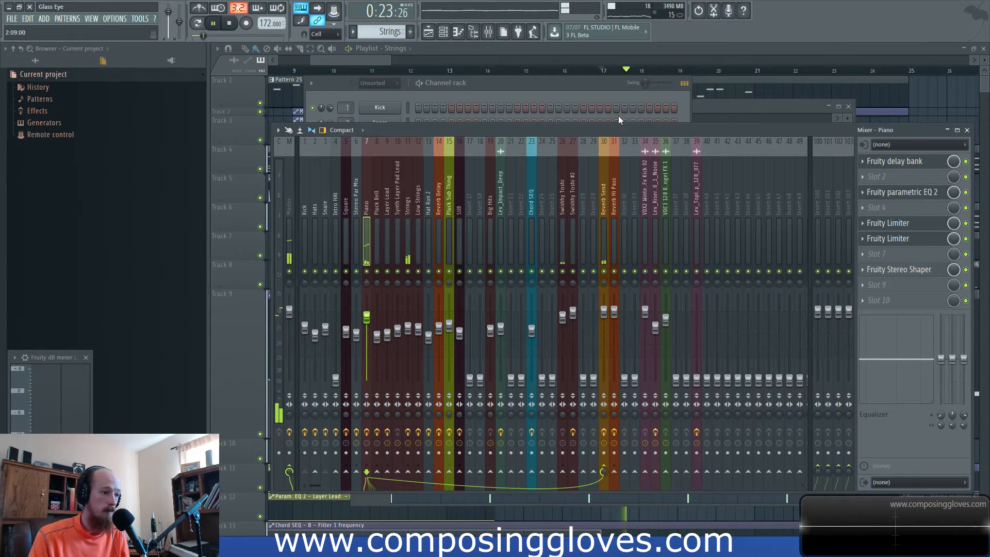
# Lower the output volume of the Strings channel's Kontakt instrument slightly, save the project and stop playback
pyautogui.click(779, 48)
pyautogui.doubleClick(703, 222)
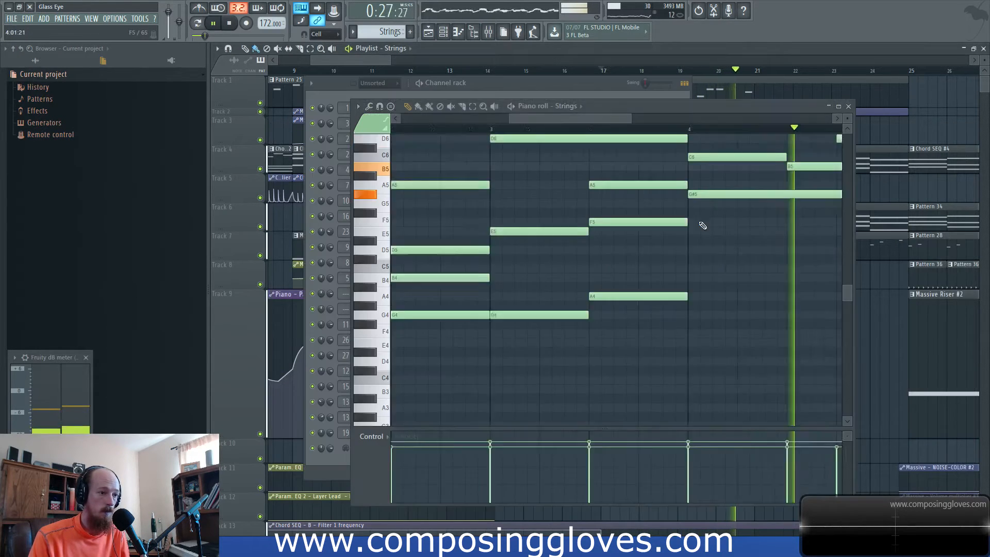
pyautogui.click(530, 85)
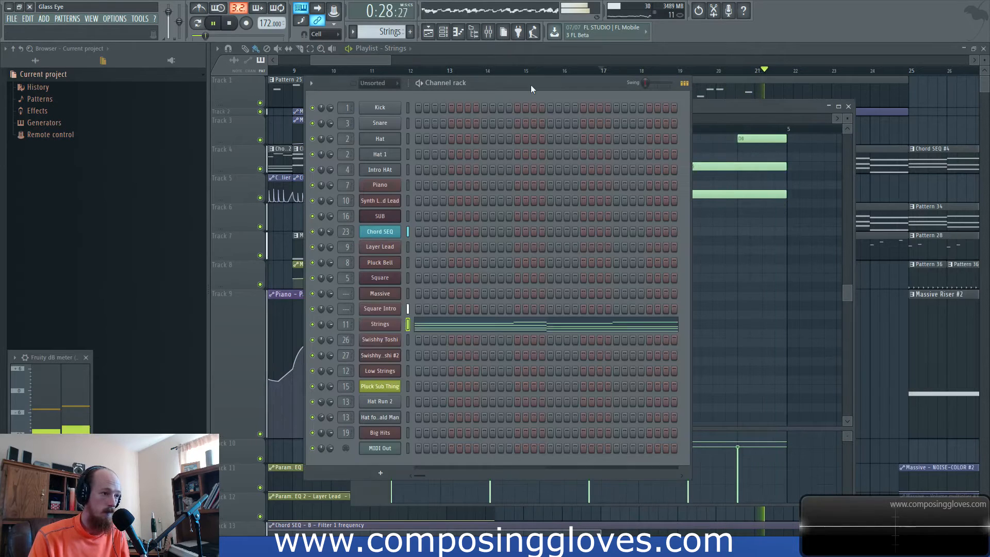
pyautogui.click(382, 326)
pyautogui.moveTo(833, 172); pyautogui.dragTo(827, 174)
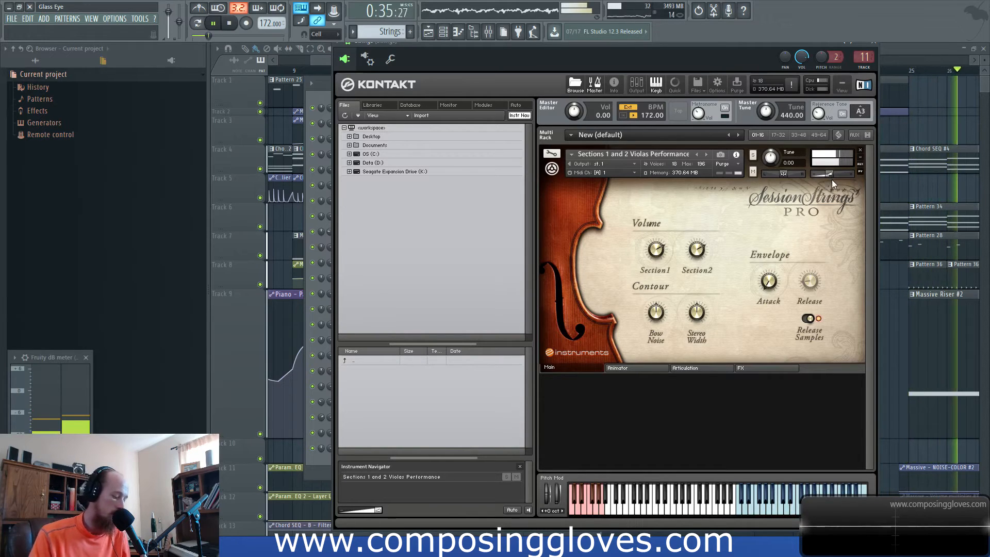
pyautogui.hotkey('ctrl', 's')
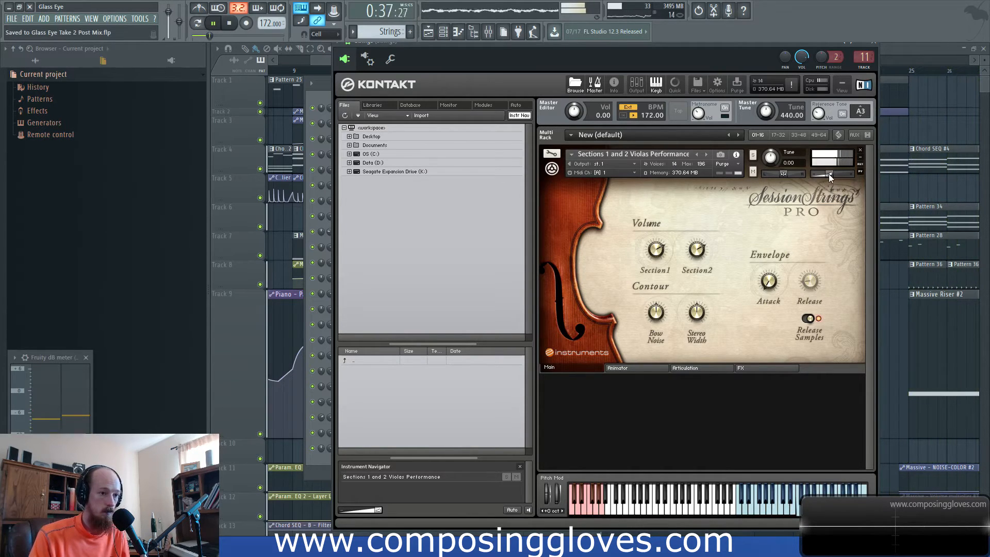
pyautogui.press('space')
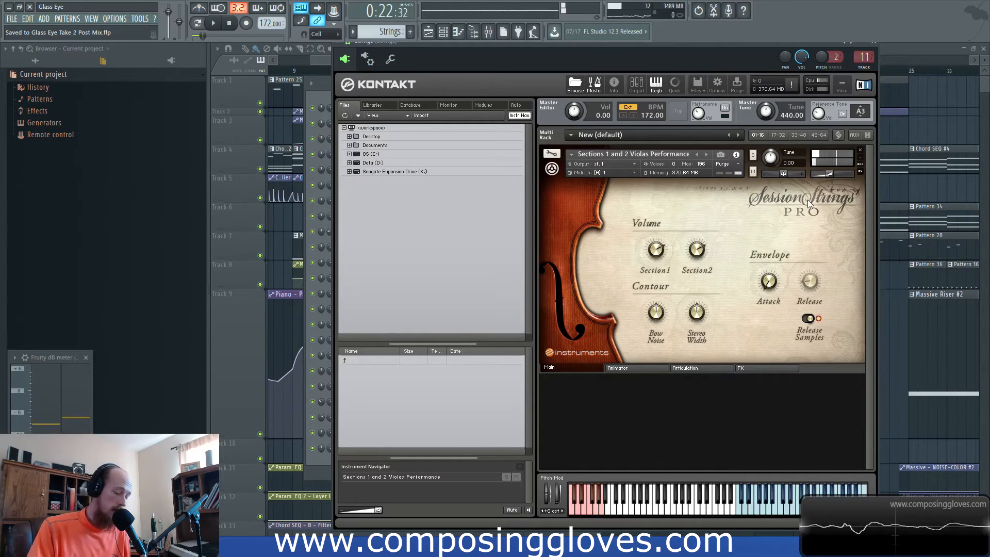
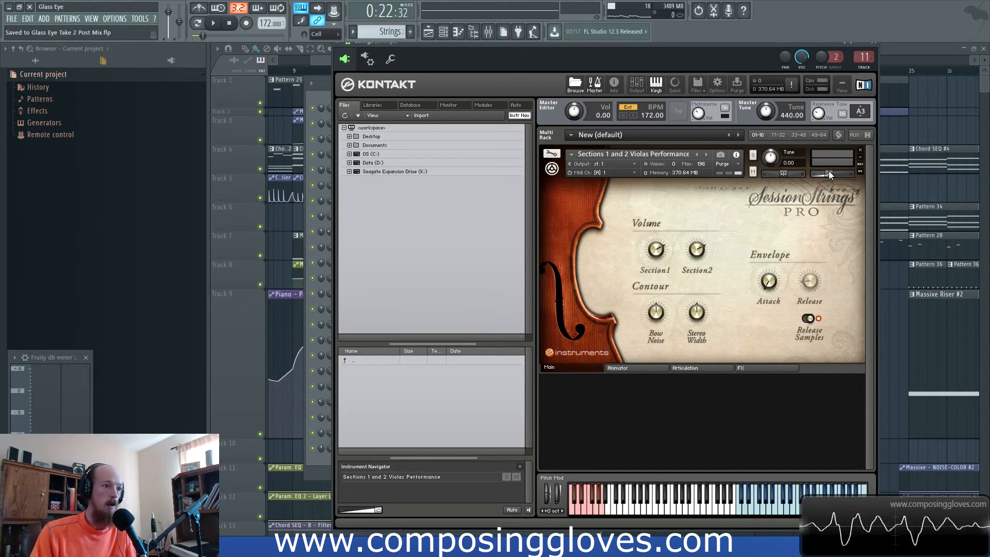
# Set the playback position to bar 16 and examine the Piano panning curve around bars 12 to 18
pyautogui.moveTo(645, 46); pyautogui.dragTo(402, 79)
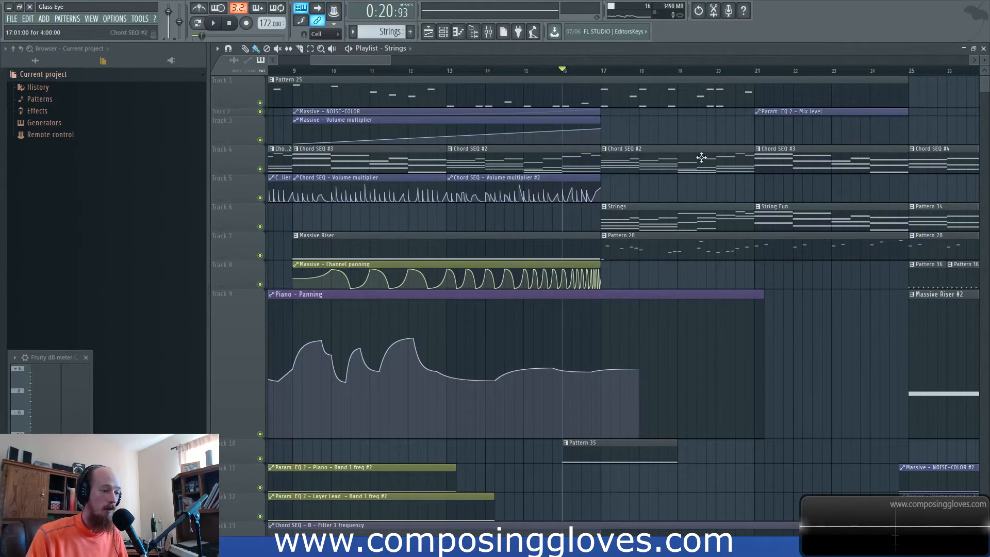
pyautogui.scroll(4, 748, 247)
pyautogui.scroll(-5, 655, 330)
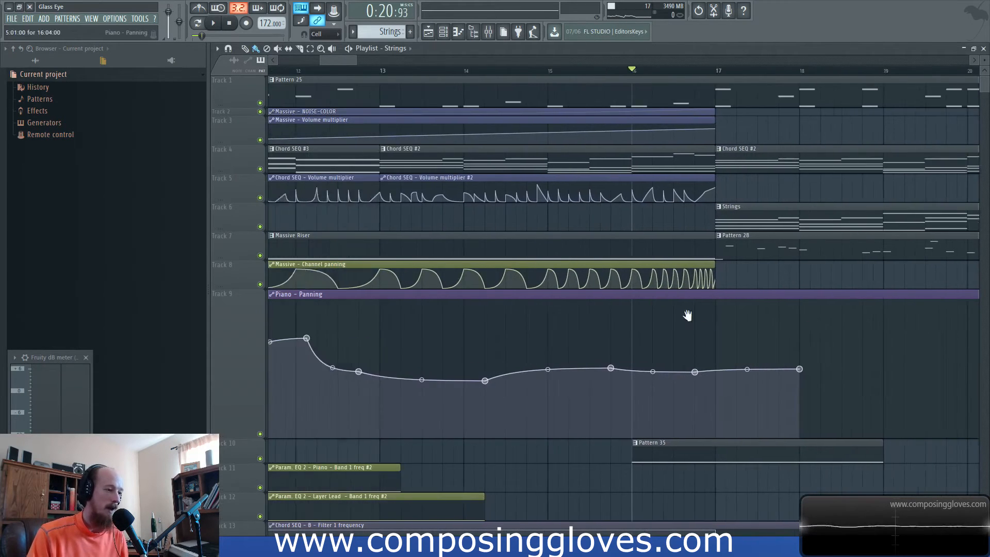
# Open Pattern 25 from the intro to inspect its Piano notes
pyautogui.moveTo(773, 264); pyautogui.dragTo(726, 213)
pyautogui.moveTo(683, 236); pyautogui.dragTo(672, 318)
pyautogui.scroll(-3, 653, 230)
pyautogui.moveTo(653, 229); pyautogui.dragTo(562, 300)
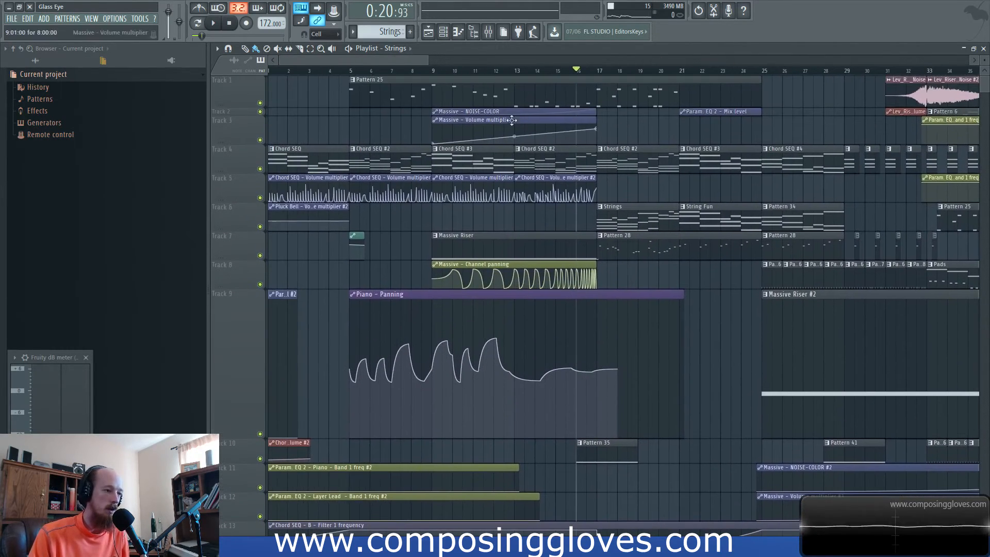
pyautogui.doubleClick(462, 101)
pyautogui.click(354, 82)
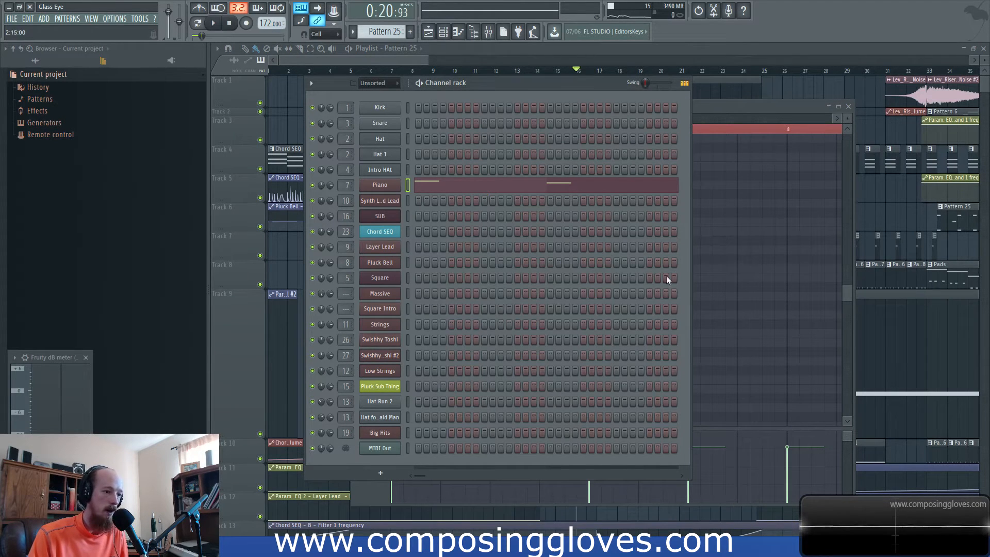
# Play the arrangement from bar 16 and open Pattern 35 to inspect its Swishhy Toshi notes
pyautogui.moveTo(401, 61); pyautogui.dragTo(451, 63)
pyautogui.press('space')
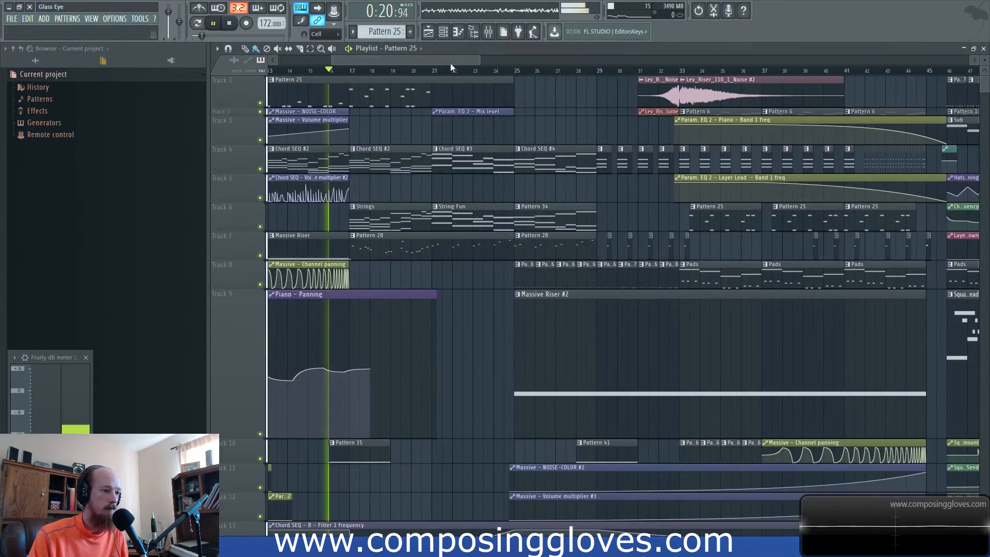
pyautogui.scroll(4, 387, 269)
pyautogui.moveTo(389, 273); pyautogui.dragTo(470, 268)
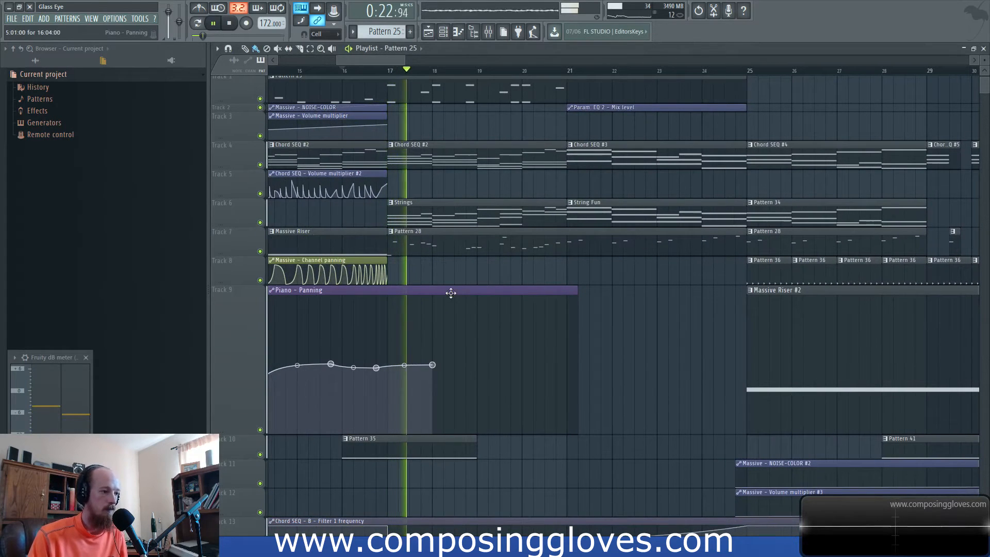
pyautogui.scroll(-3, 464, 316)
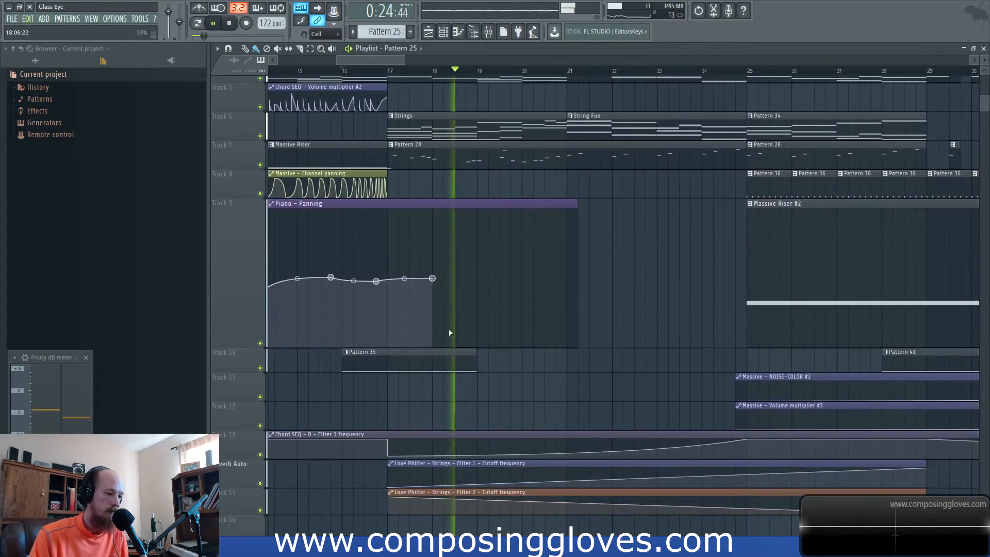
pyautogui.doubleClick(454, 366)
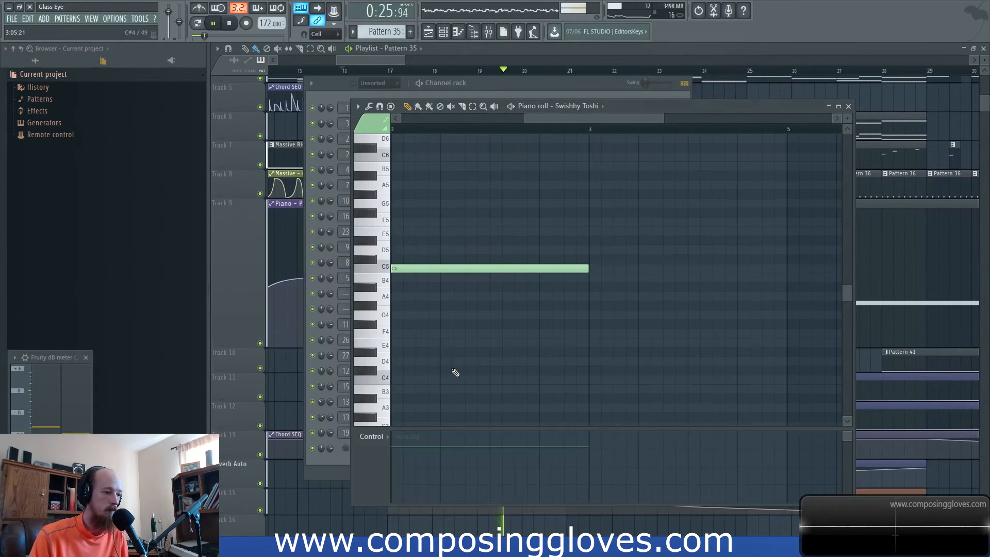
pyautogui.click(536, 89)
# Replay the transition into bar 17 with the mixer open and select the Swishhy Toshi track to check its level
pyautogui.click(492, 32)
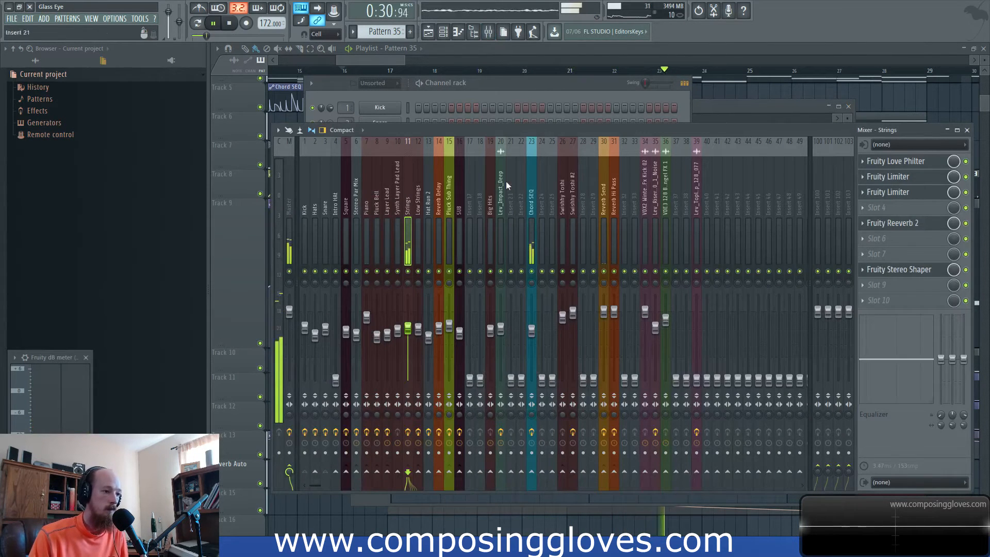
pyautogui.moveTo(384, 60); pyautogui.dragTo(381, 60)
pyautogui.click(382, 71)
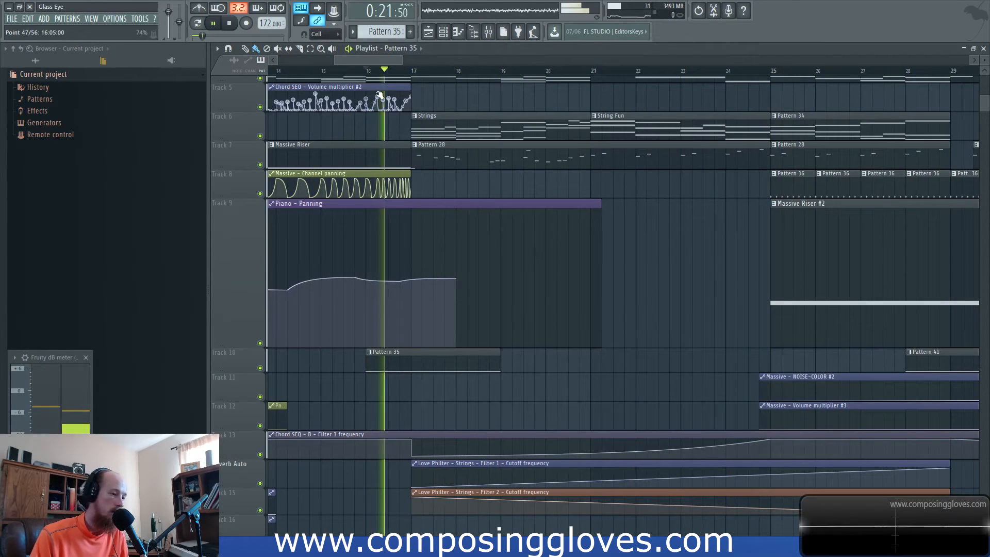
pyautogui.moveTo(372, 61); pyautogui.dragTo(372, 61)
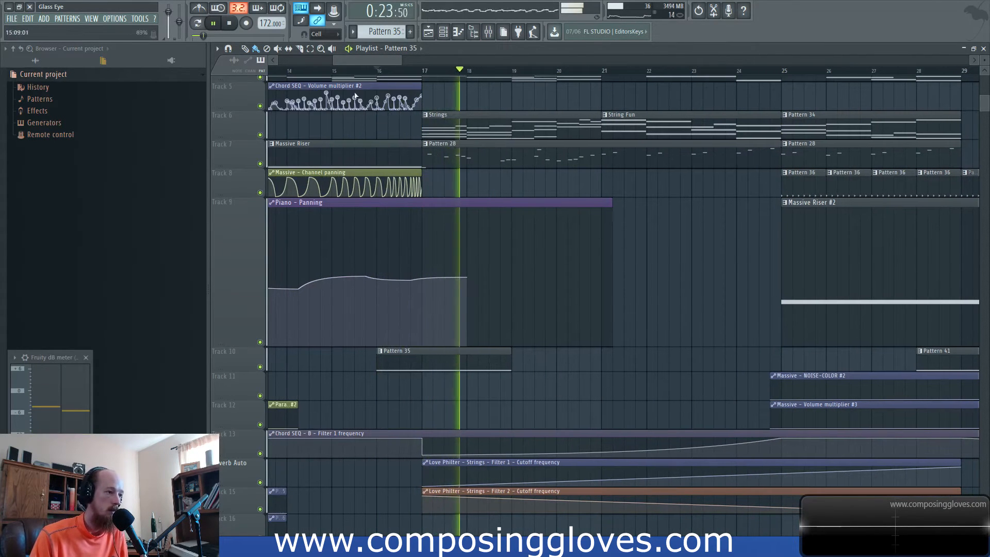
pyautogui.click(316, 77)
pyautogui.click(314, 71)
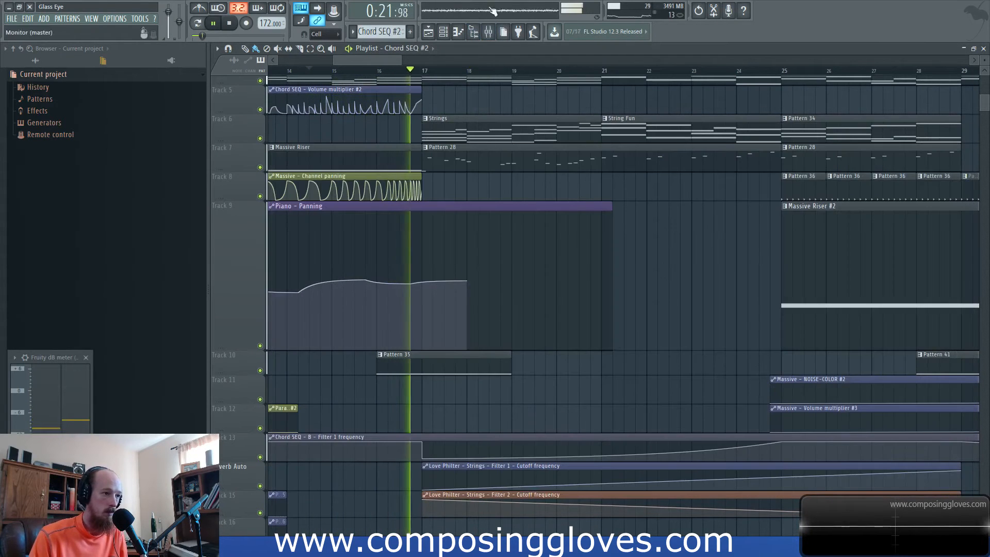
pyautogui.press('F9')
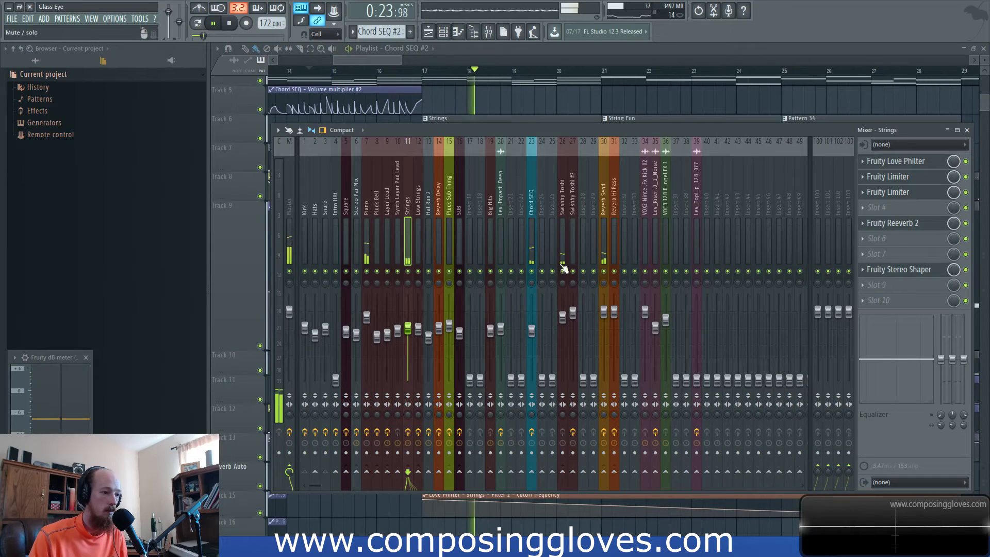
pyautogui.click(563, 294)
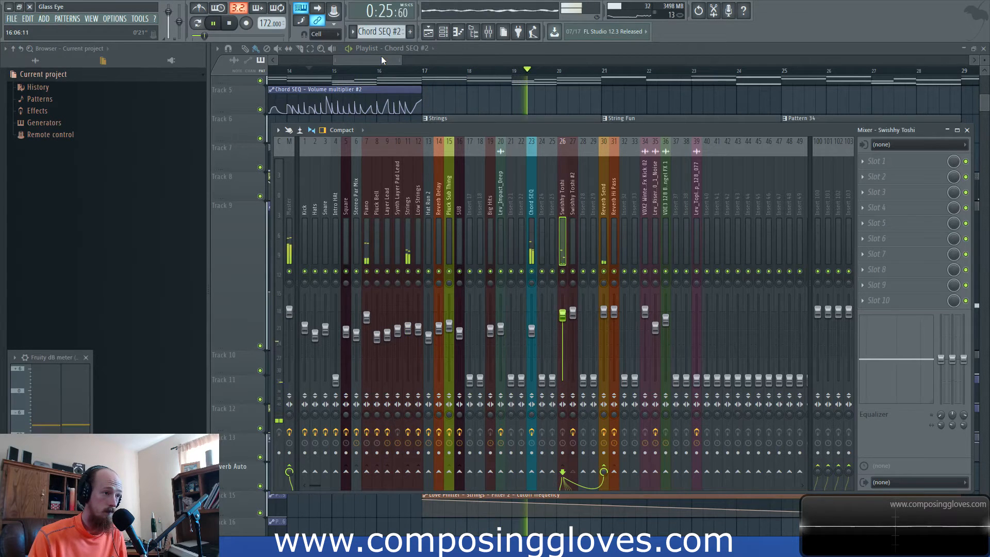
# Set the playback position to bar 17, play the Chord SEQ and Strings section from there, and stop
pyautogui.moveTo(381, 61); pyautogui.dragTo(379, 60)
pyautogui.scroll(3, 502, 148)
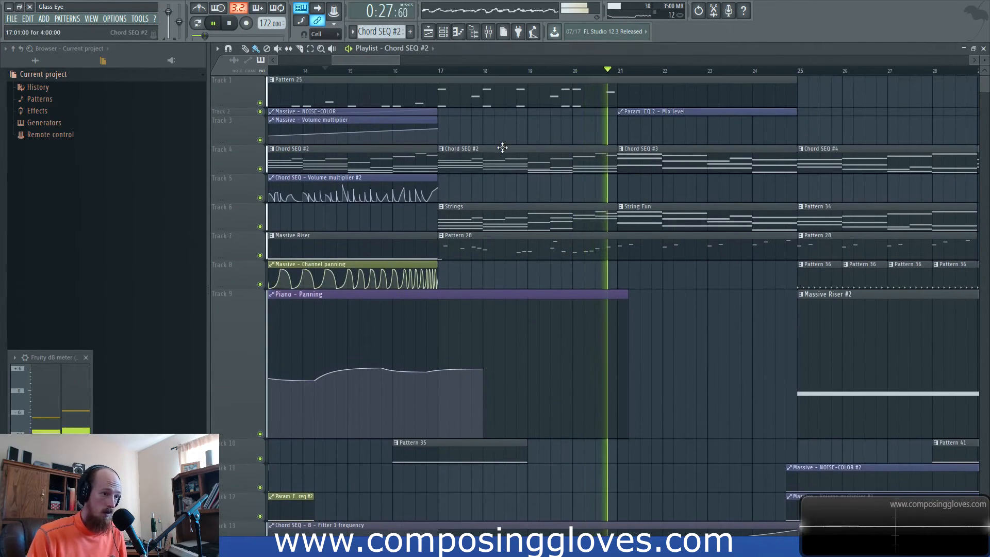
pyautogui.keyDown('ctrl'); pyautogui.scroll(-1, 502, 147); pyautogui.keyUp('ctrl')
pyautogui.press('space')
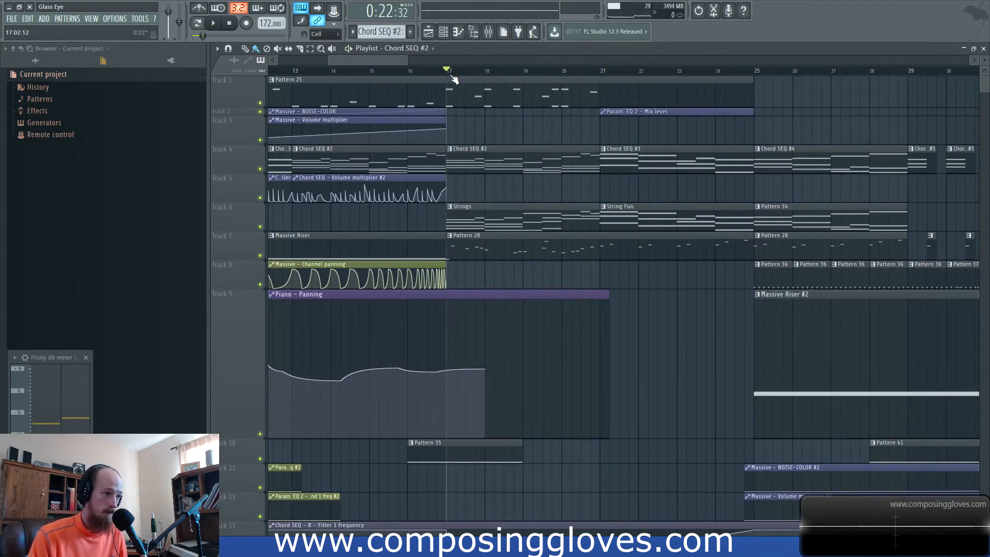
pyautogui.doubleClick(552, 48)
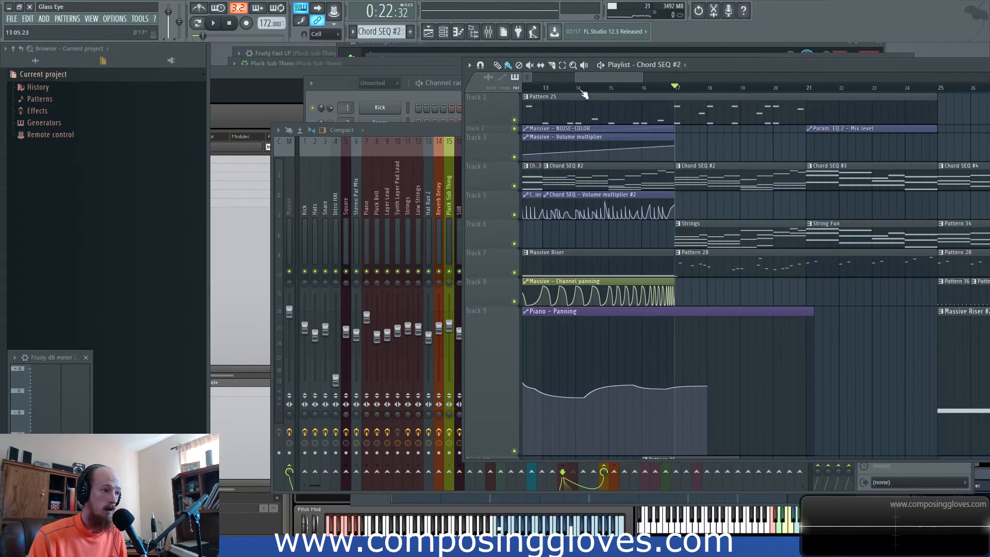
pyautogui.doubleClick(728, 62)
pyautogui.press('space')
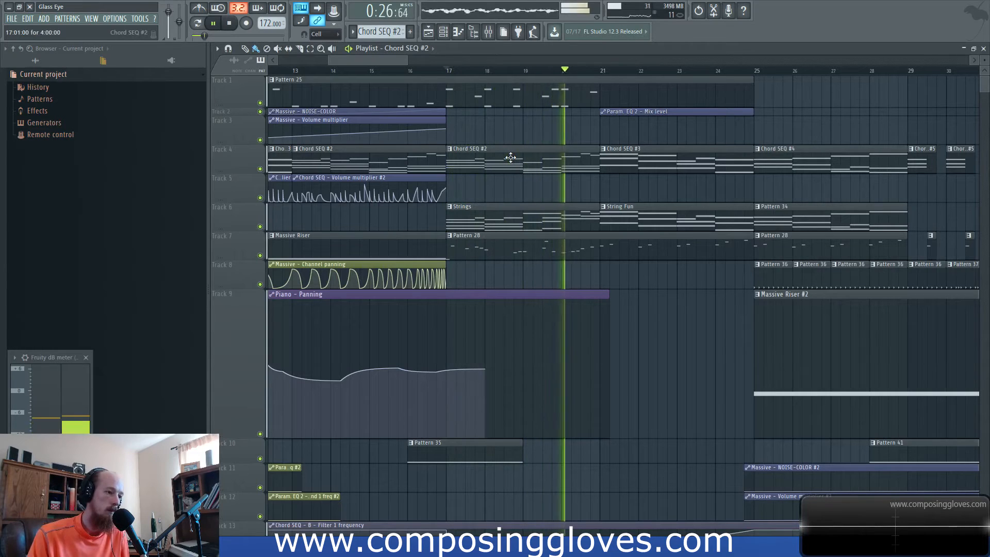
pyautogui.press('space')
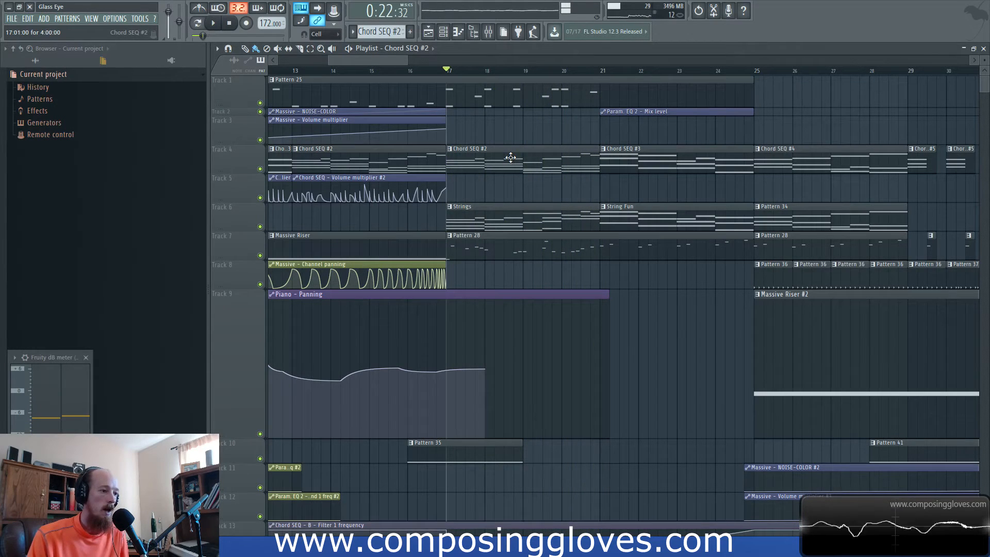
# Examine the Strings pattern and its Kontakt instrument, plus the notes of the Chord SEQ #2 pattern
pyautogui.doubleClick(508, 217)
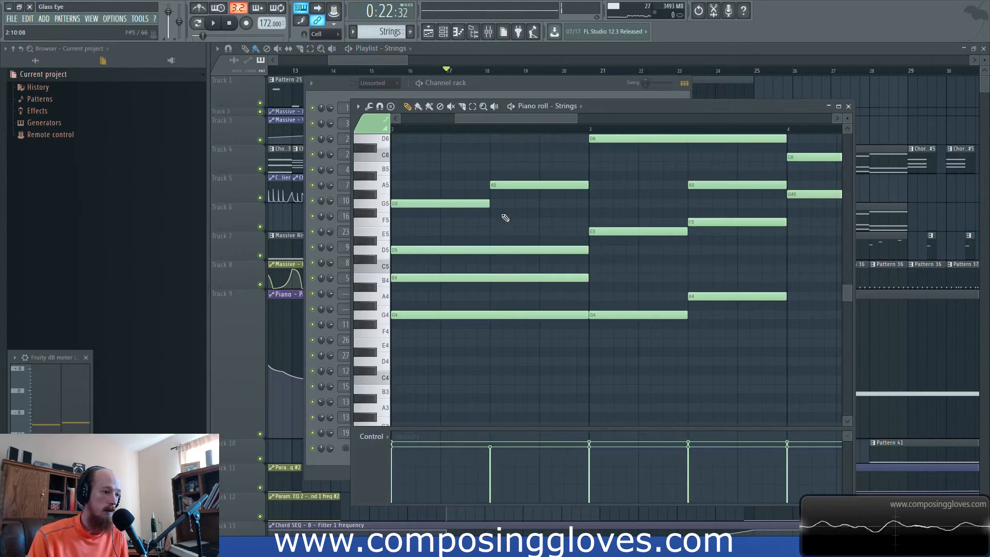
pyautogui.click(456, 84)
pyautogui.click(376, 326)
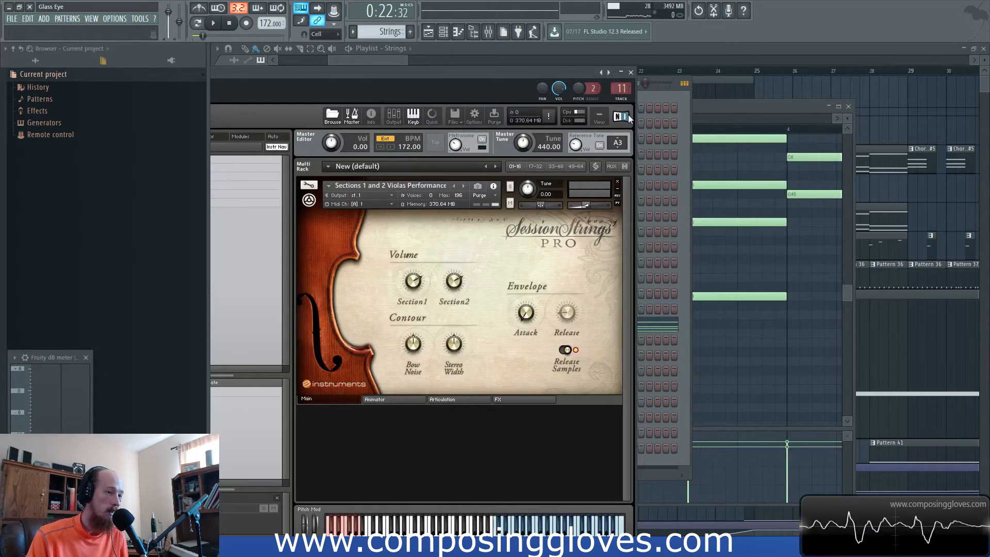
pyautogui.press('F12')
pyautogui.doubleClick(457, 163)
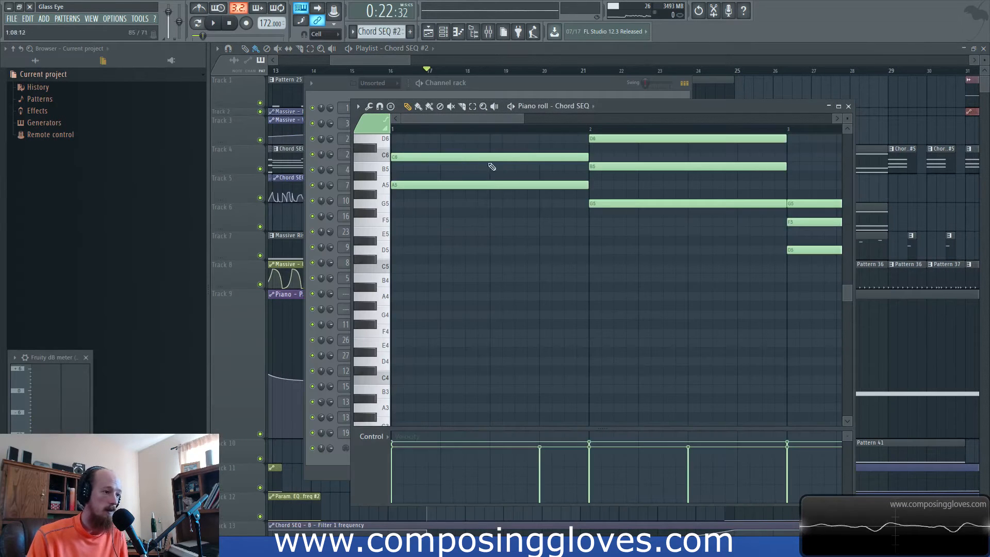
pyautogui.press('F12')
# Extend the Chord SEQ volume multiplier #2 clip starting at bar 13 to bar 25 and make it unique
pyautogui.moveTo(421, 180); pyautogui.dragTo(680, 179)
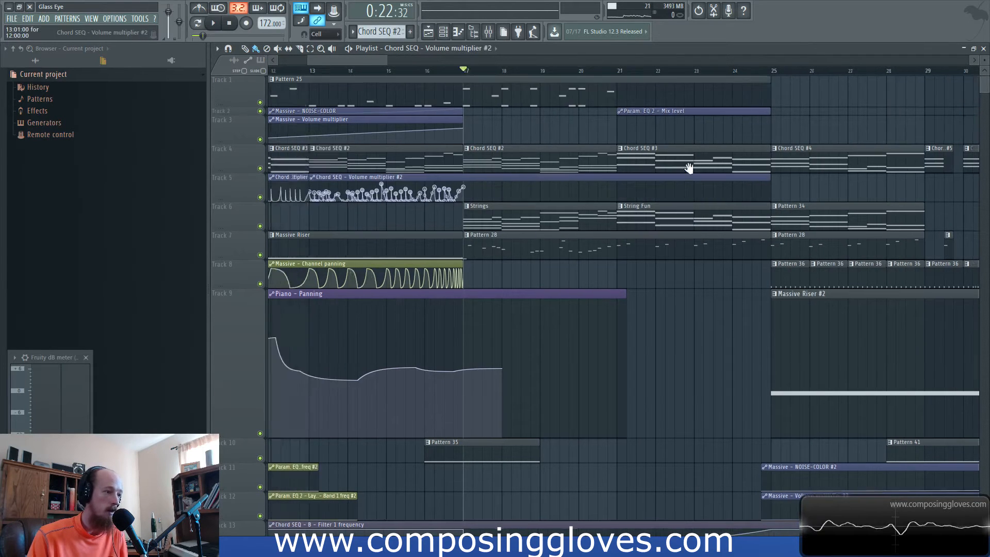
pyautogui.hscroll(-5, 464, 179)
pyautogui.rightClick(620, 181)
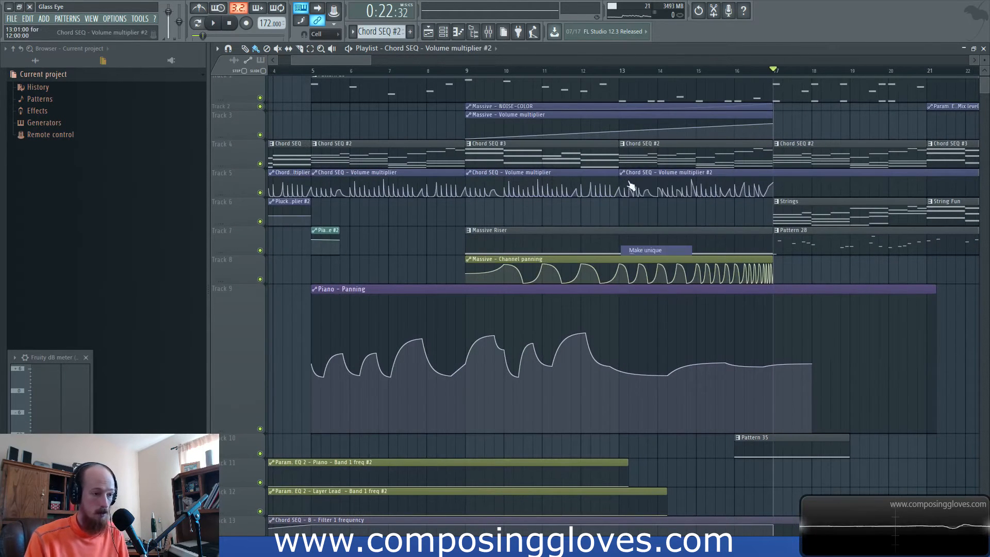
pyautogui.click(645, 250)
# Add points at bars 20 and 22 to the Chord SEQ volume curve, shaping a slight dip and rise during playback
pyautogui.scroll(4, 557, 190)
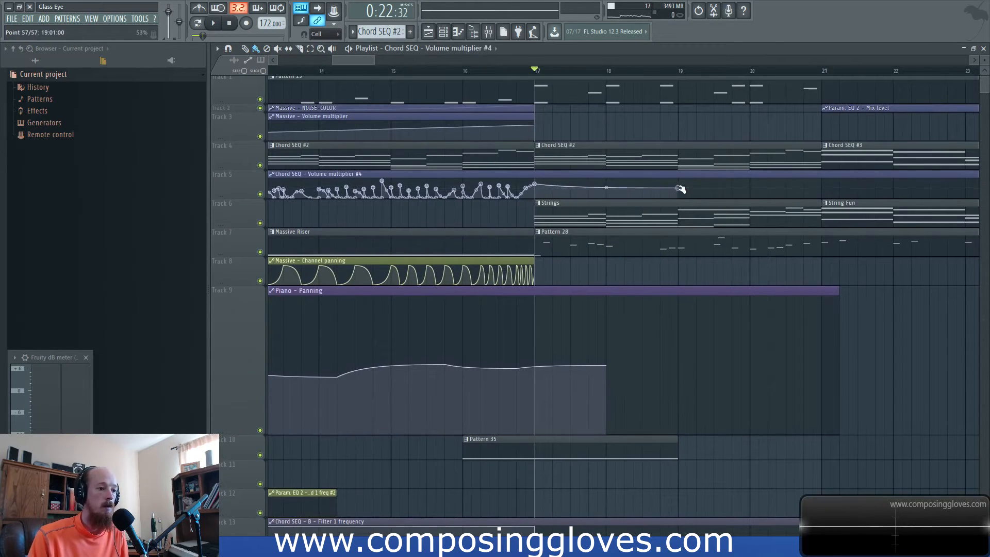
pyautogui.press('space')
pyautogui.moveTo(687, 183); pyautogui.dragTo(484, 148)
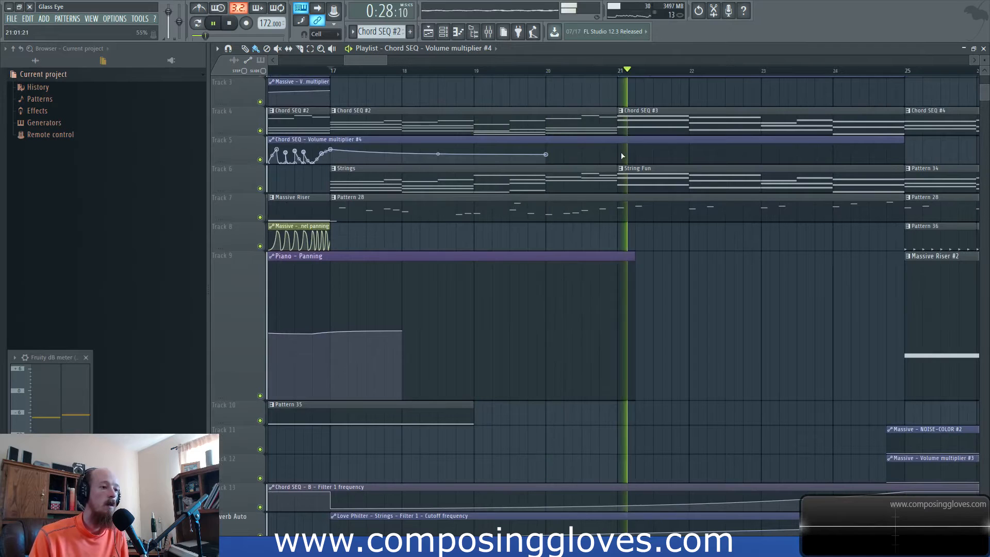
pyautogui.rightClick(689, 154)
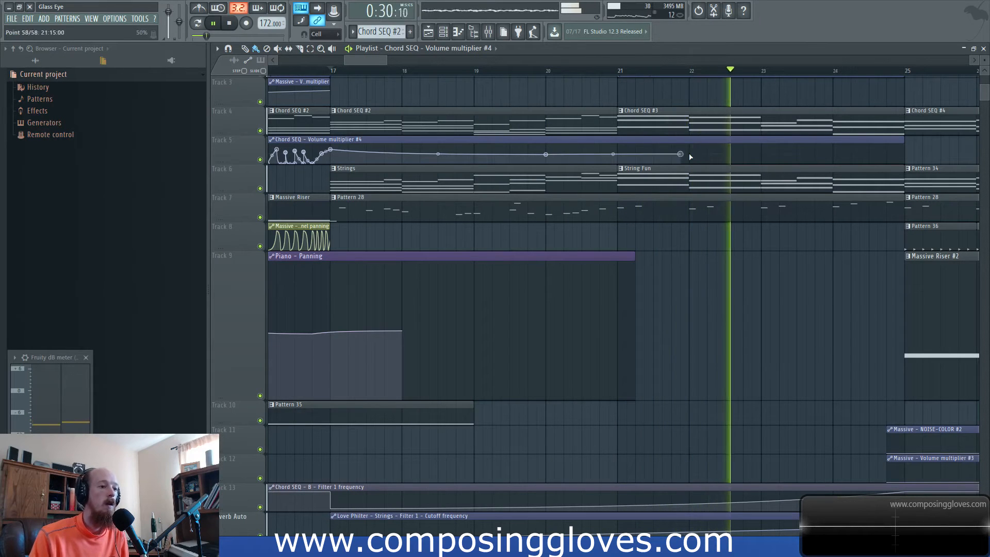
pyautogui.press('space')
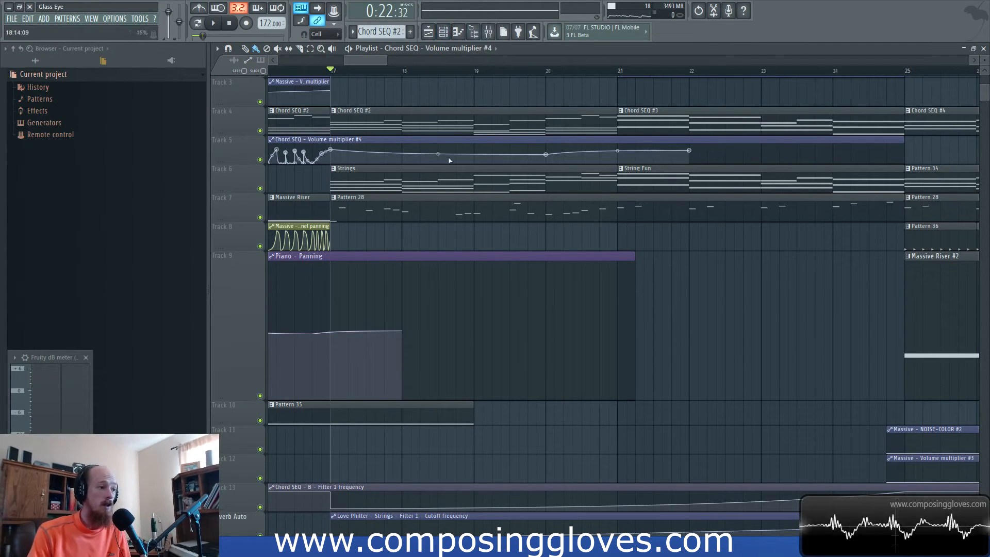
# Play back the new Chord SEQ volume curve from bar 17 and again from bar 18 to check the balance
pyautogui.scroll(2, 464, 134)
pyautogui.keyDown('ctrl'); pyautogui.scroll(-1, 464, 140); pyautogui.keyUp('ctrl')
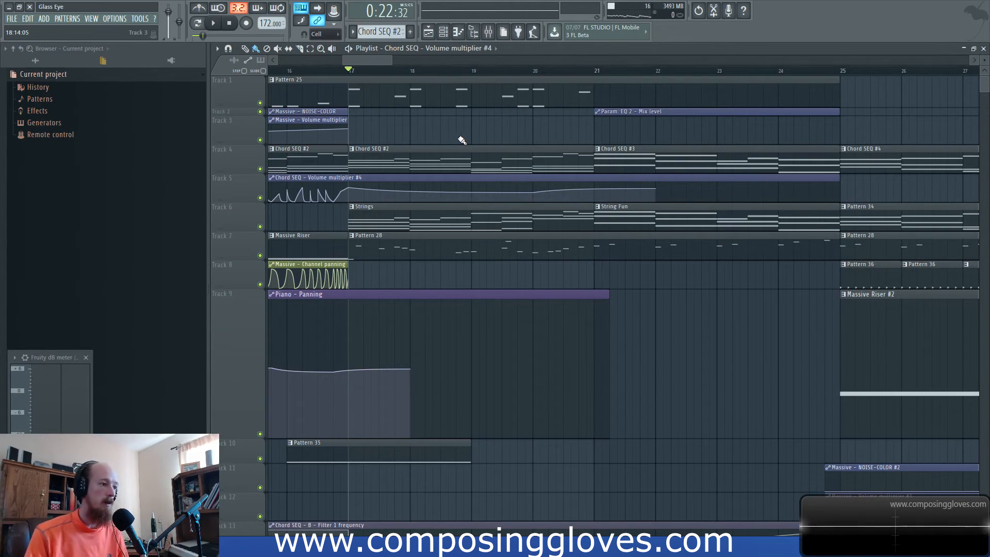
pyautogui.hscroll(-2, 365, 70)
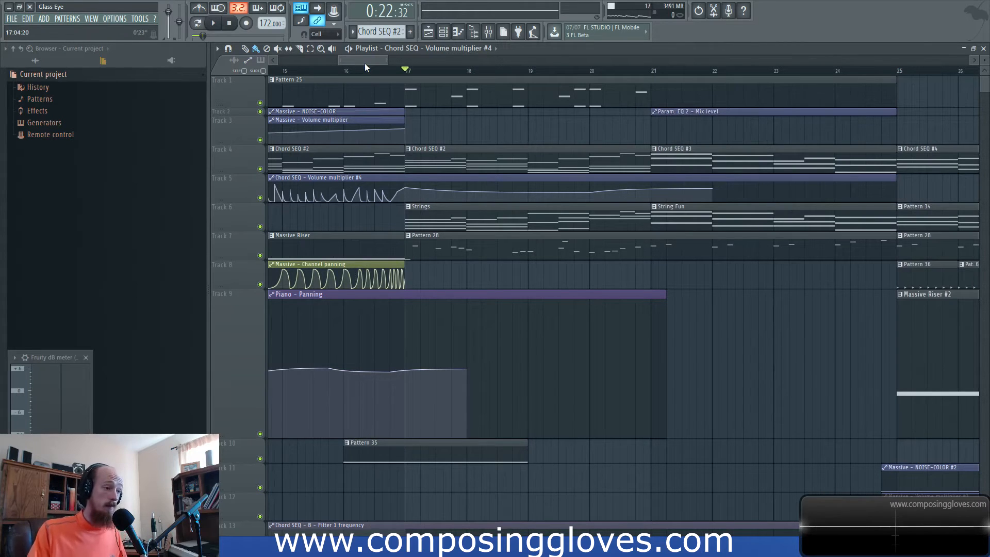
pyautogui.press('space')
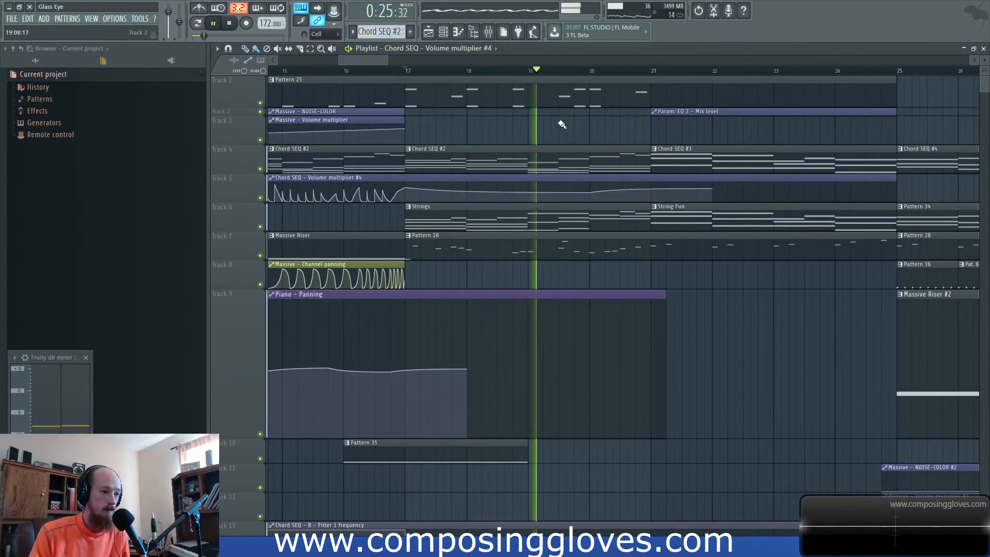
pyautogui.keyDown('ctrl'); pyautogui.scroll(1, 583, 121); pyautogui.keyUp('ctrl')
pyautogui.keyDown('ctrl'); pyautogui.scroll(1, 588, 119); pyautogui.keyUp('ctrl')
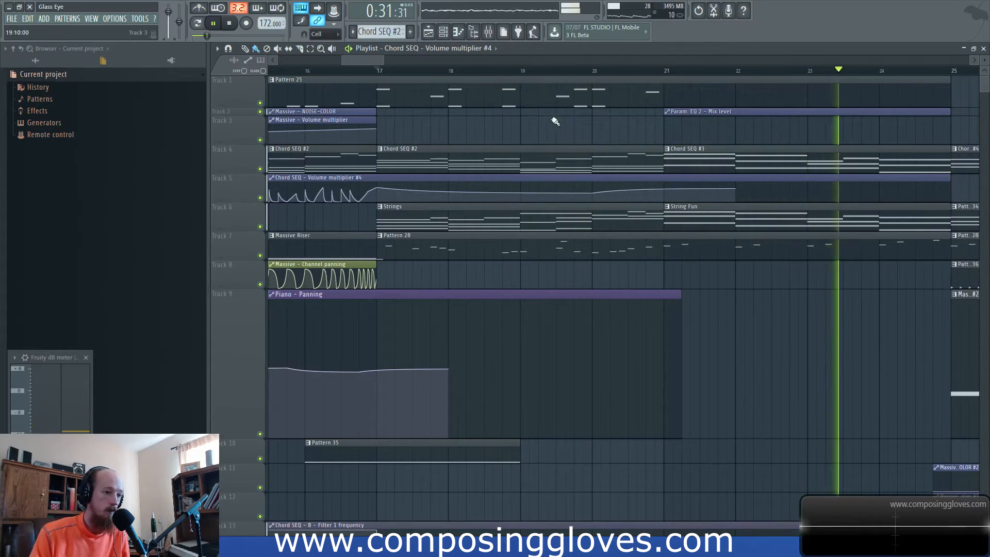
pyautogui.click(453, 72)
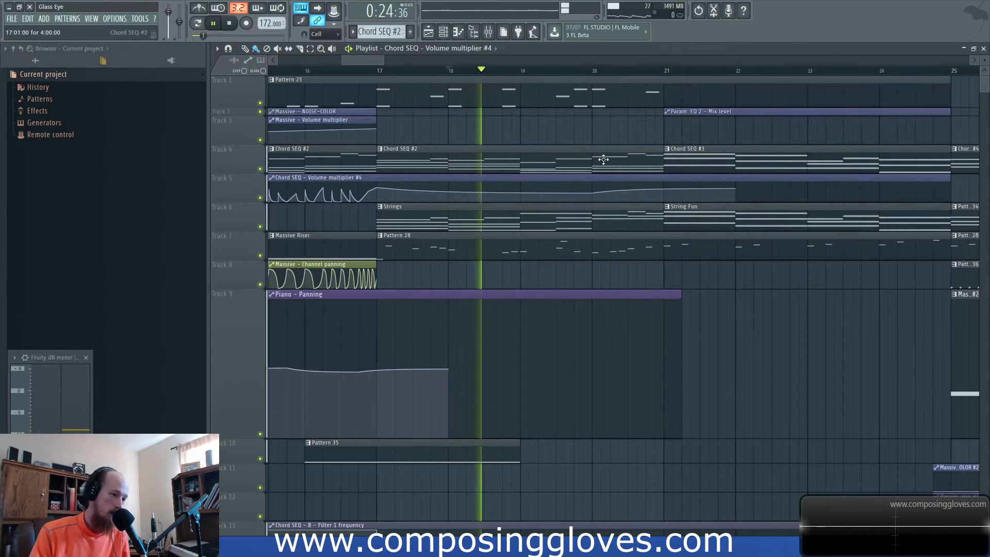
pyautogui.moveTo(588, 154); pyautogui.dragTo(521, 141)
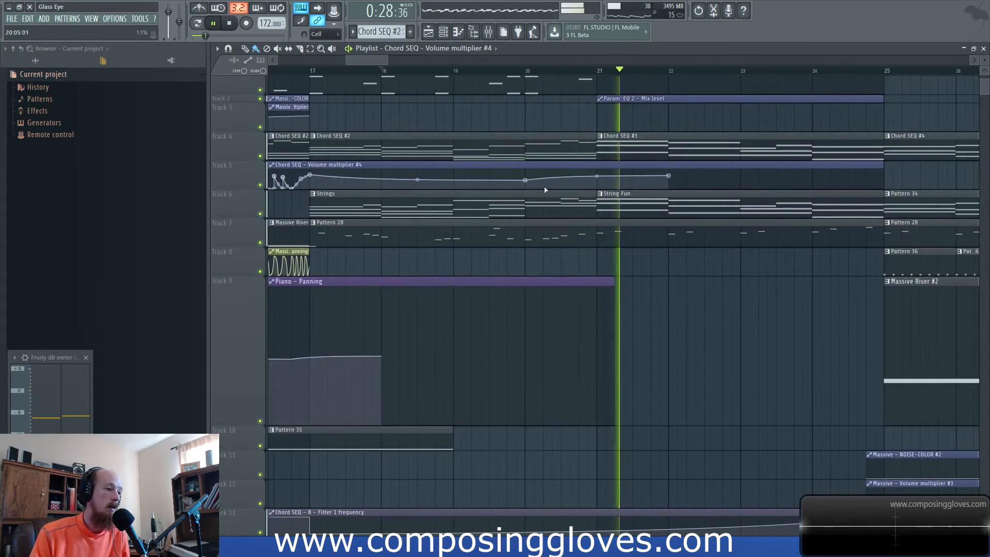
# Enlarge Track 5 to show its Chord SEQ volume automation and play the arrangement from bar 18 to about bar 30
pyautogui.press('space')
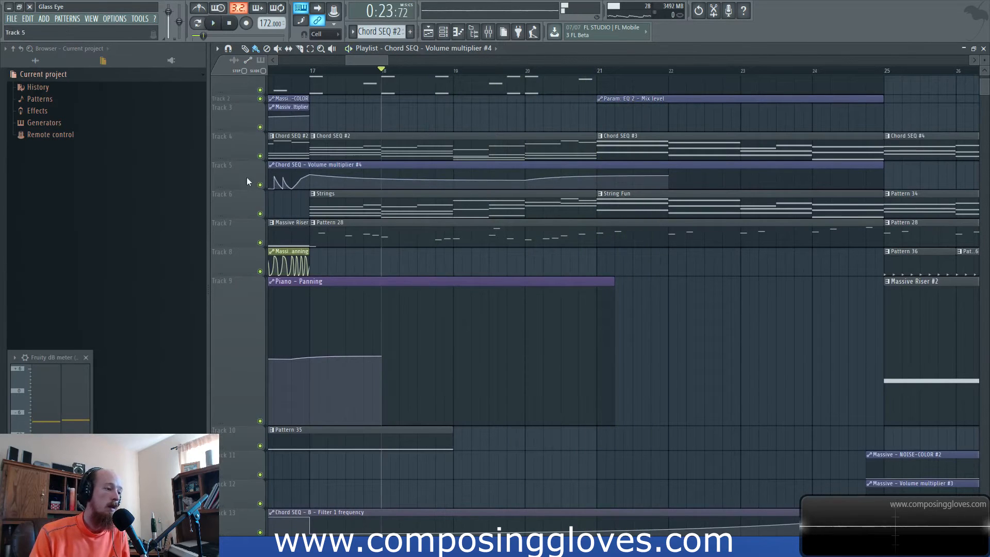
pyautogui.scroll(2, 247, 182)
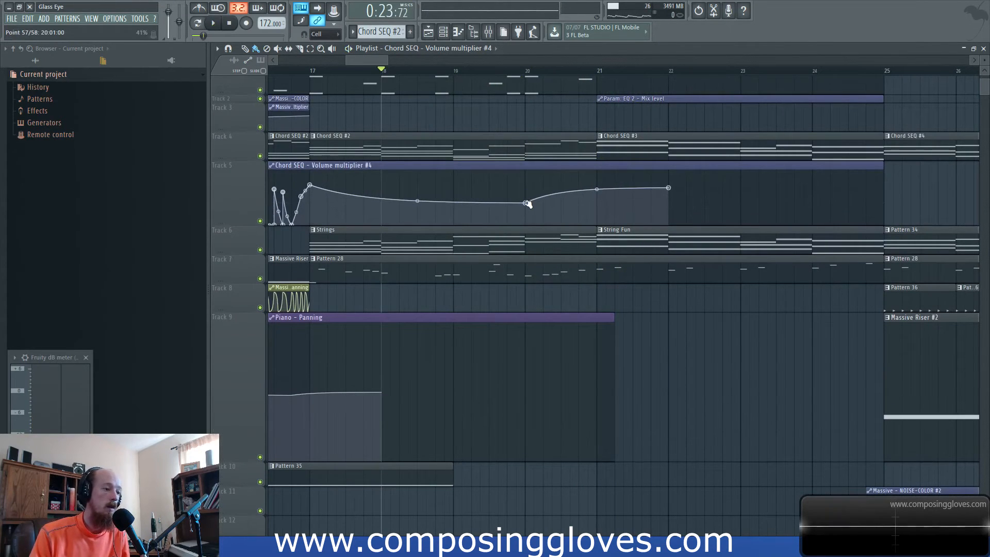
pyautogui.press('space')
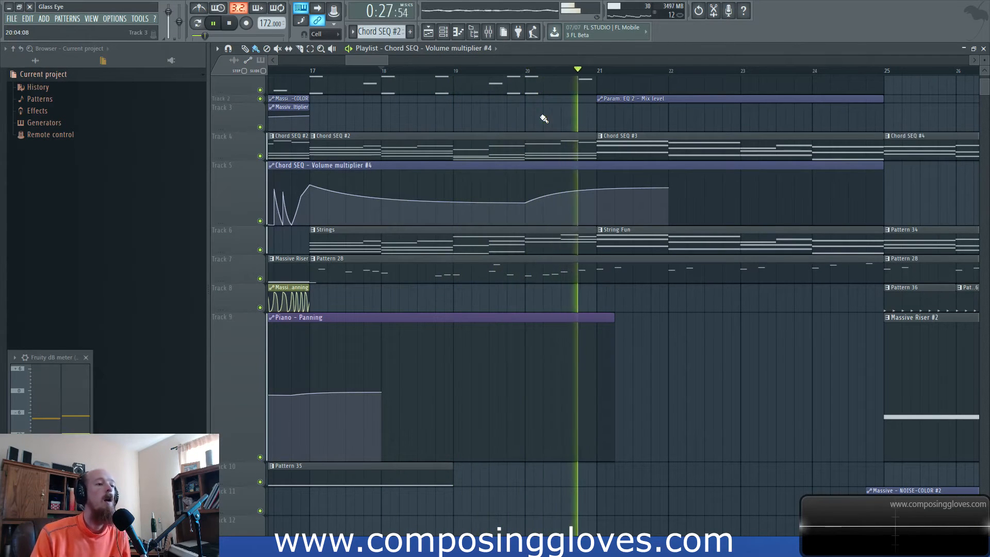
pyautogui.moveTo(594, 134); pyautogui.dragTo(570, 136)
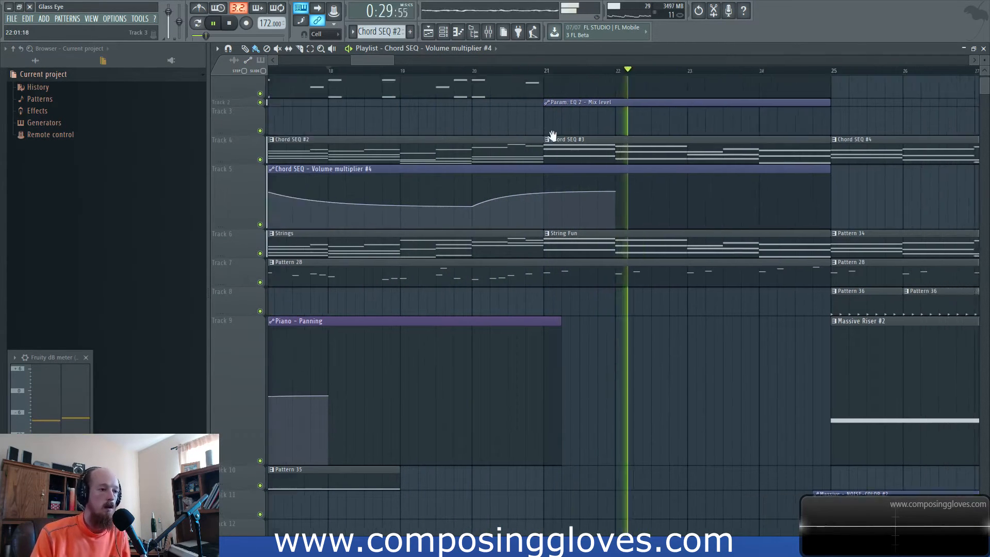
pyautogui.scroll(-2, 619, 140)
pyautogui.moveTo(693, 144); pyautogui.dragTo(648, 146)
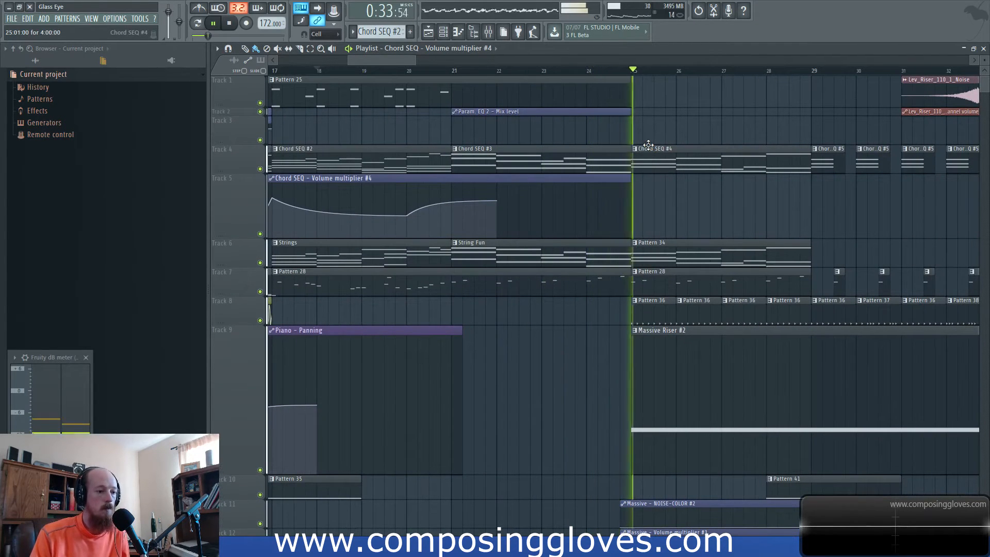
pyautogui.scroll(-2, 627, 188)
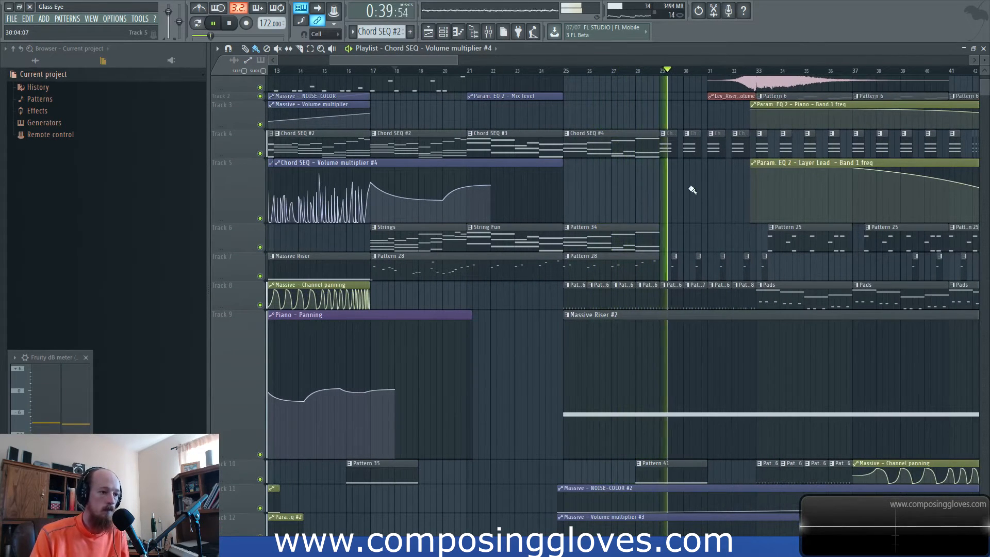
pyautogui.scroll(2, 612, 184)
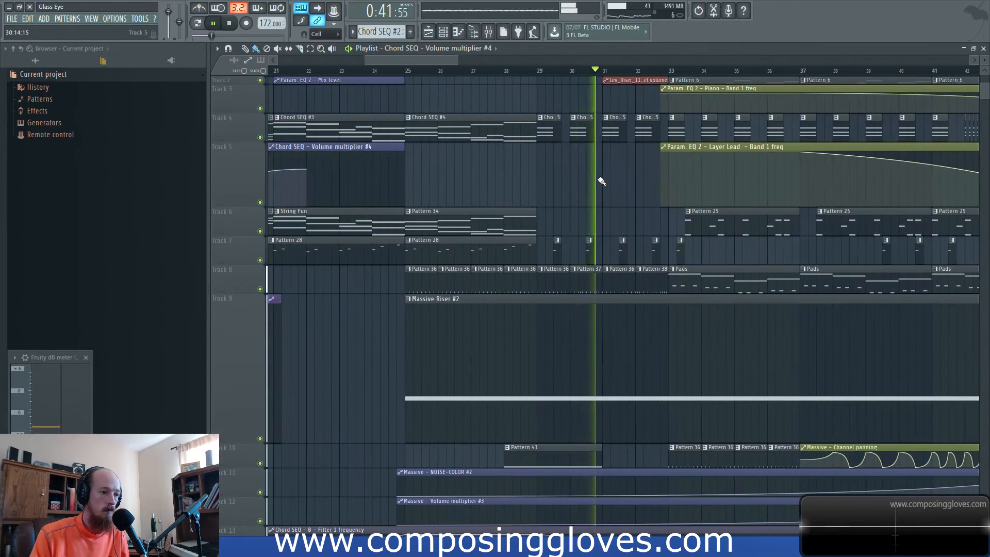
pyautogui.press('space')
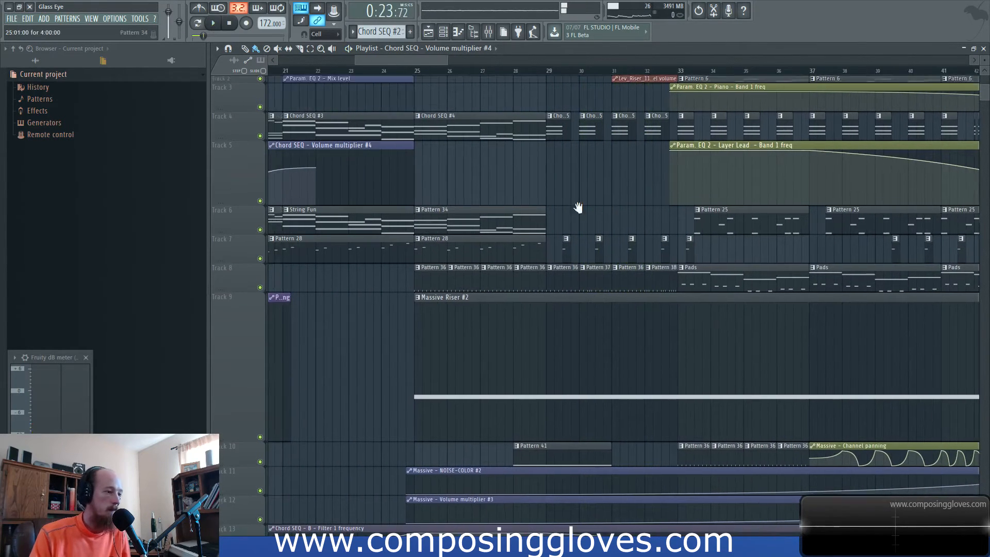
# Open Pattern 36 to identify its hat channel and raise the volume of the Intro HAt mixer track
pyautogui.scroll(-1, 592, 232)
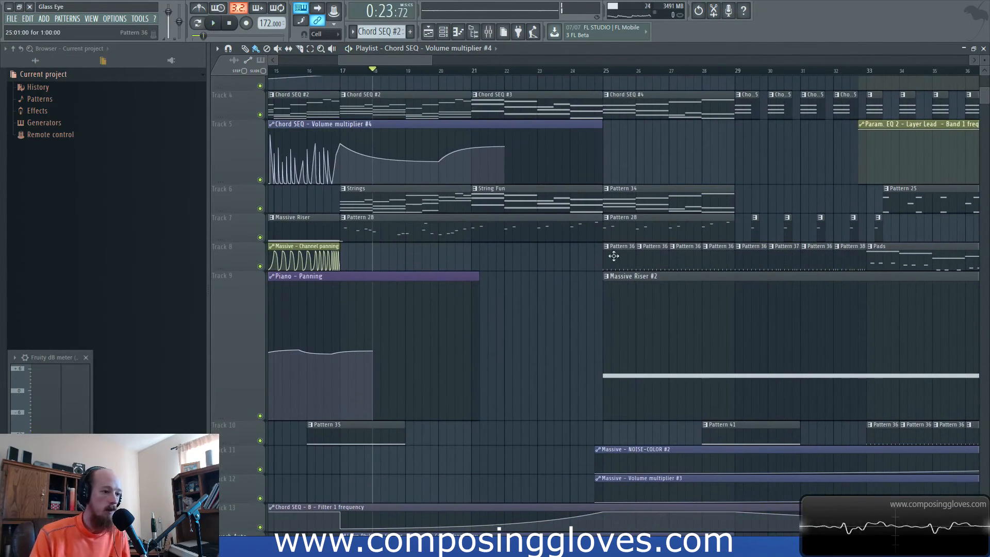
pyautogui.doubleClick(613, 256)
pyautogui.click(548, 84)
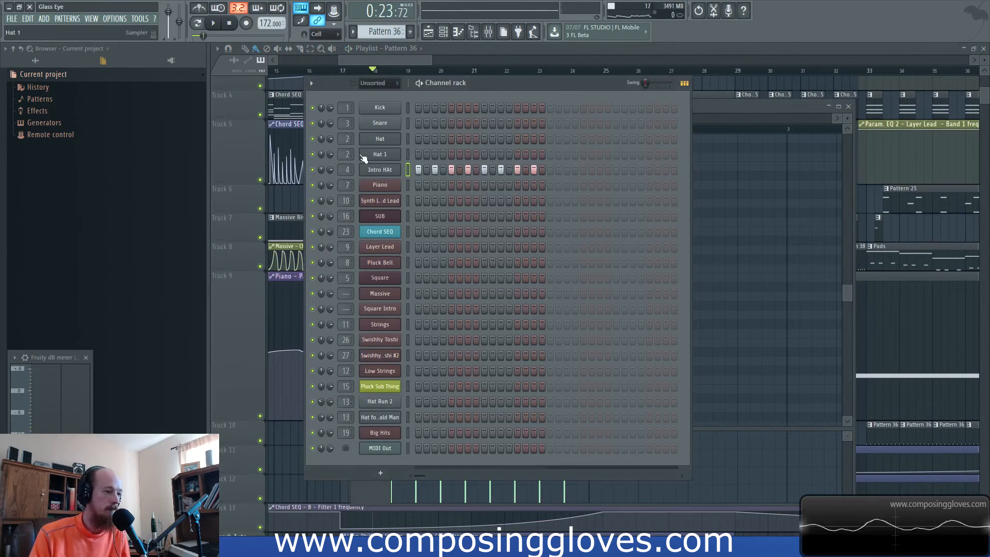
pyautogui.click(488, 32)
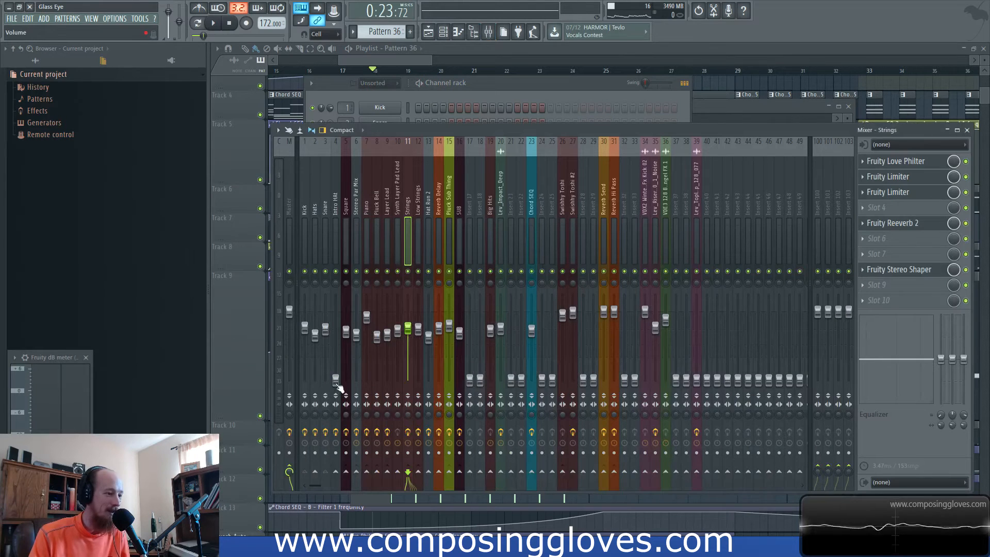
pyautogui.moveTo(335, 381); pyautogui.dragTo(335, 347)
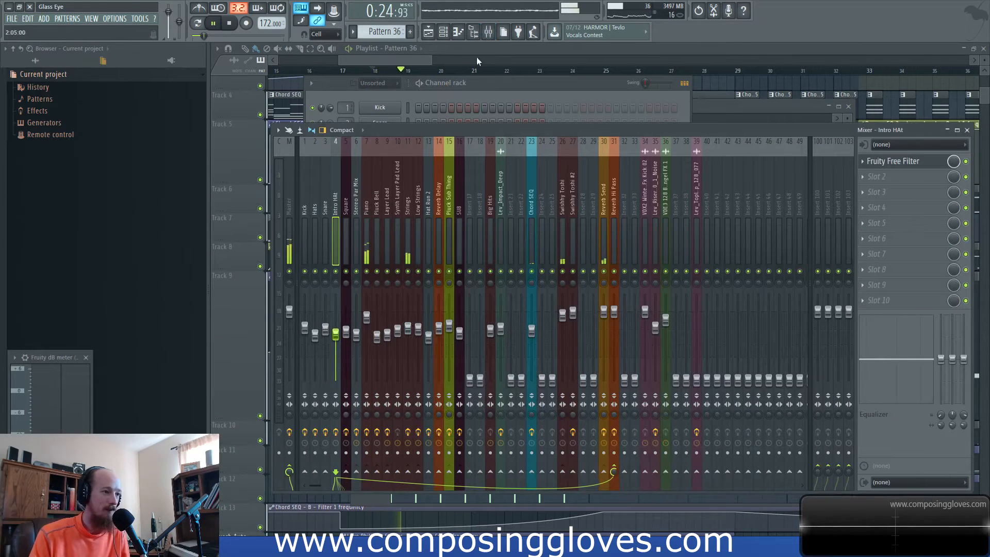
# Play the song from bar 18 while looking over the filter automation clips on the lower playlist tracks
pyautogui.click(400, 57)
pyautogui.scroll(-8, 592, 268)
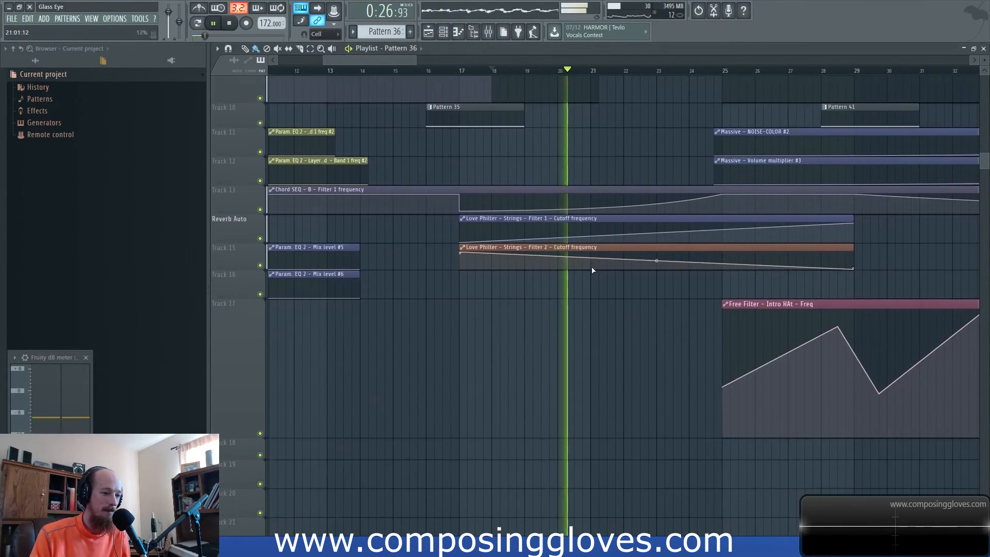
pyautogui.scroll(8, 595, 265)
pyautogui.press('space')
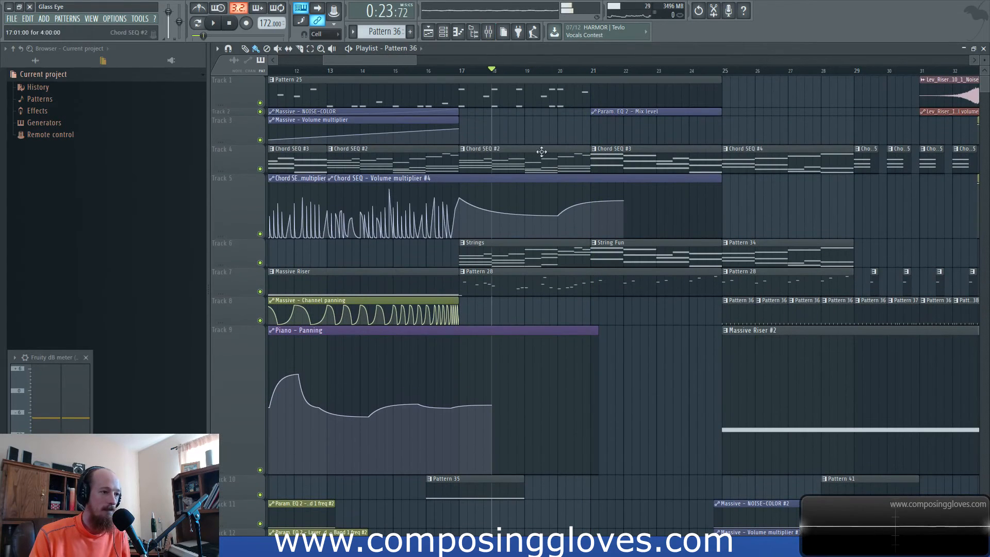
# Open Pattern 36 and Pattern 37 in turn to compare their Intro HAt step sequences
pyautogui.scroll(-4, 692, 217)
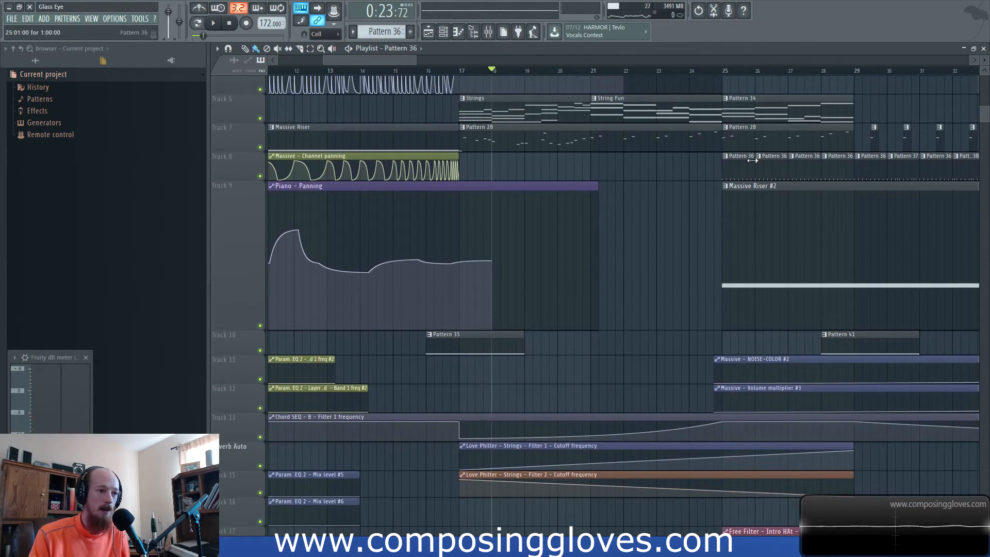
pyautogui.doubleClick(739, 167)
pyautogui.click(330, 89)
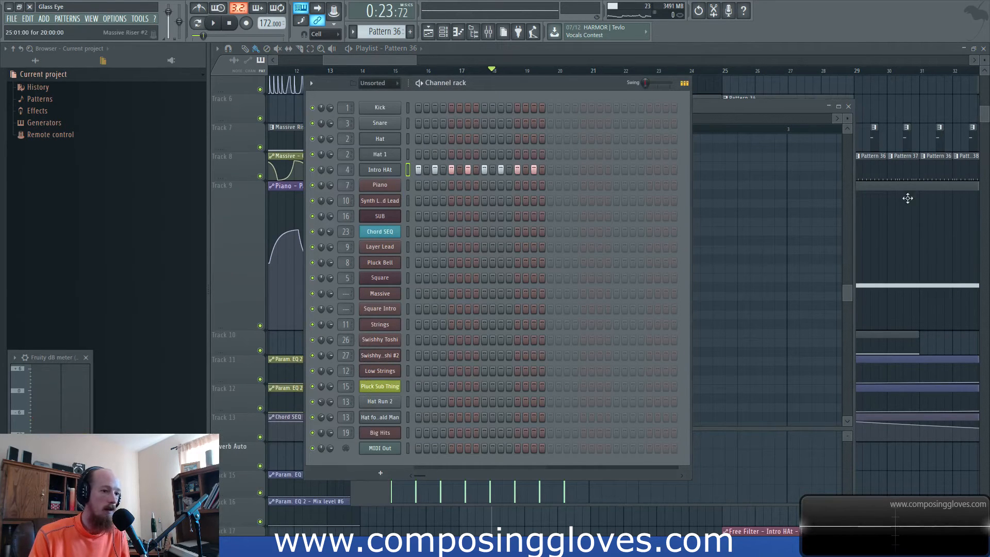
pyautogui.doubleClick(903, 168)
pyautogui.click(624, 89)
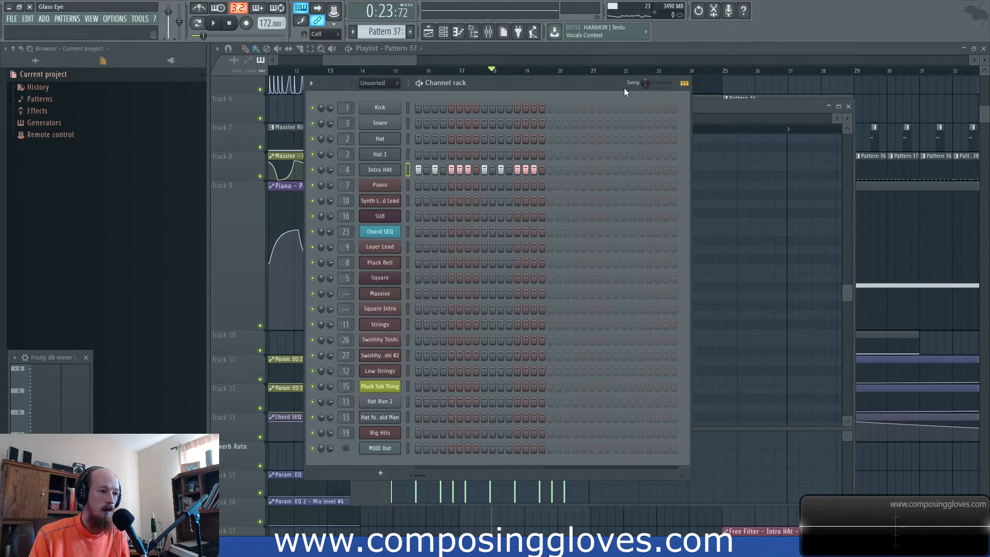
# Play the hat section from about bar 24 and set the Intro HAt mixer track to about -8.0 dB
pyautogui.press('space')
pyautogui.moveTo(396, 61); pyautogui.dragTo(416, 62)
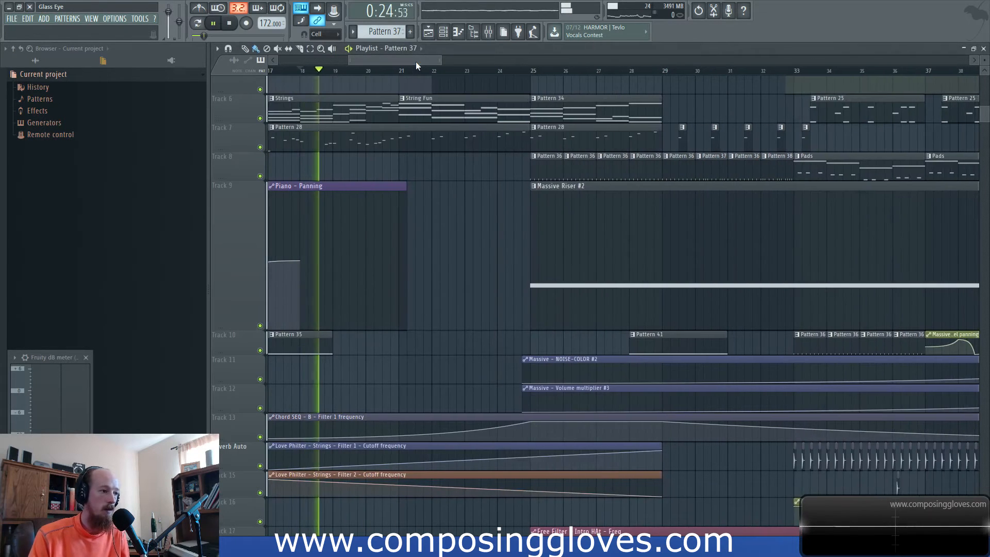
pyautogui.click(490, 70)
pyautogui.scroll(-2, 619, 274)
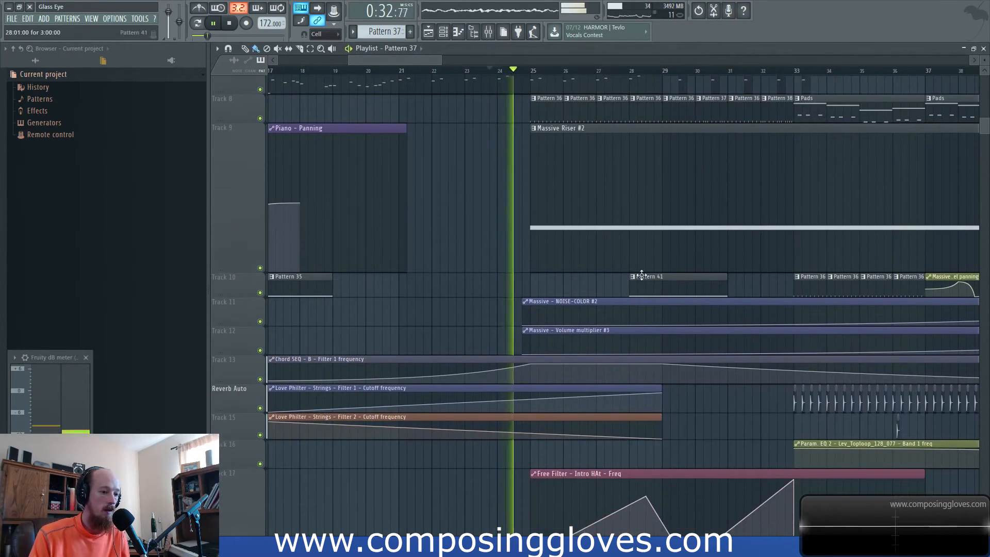
pyautogui.scroll(7, 627, 274)
pyautogui.scroll(2, 608, 271)
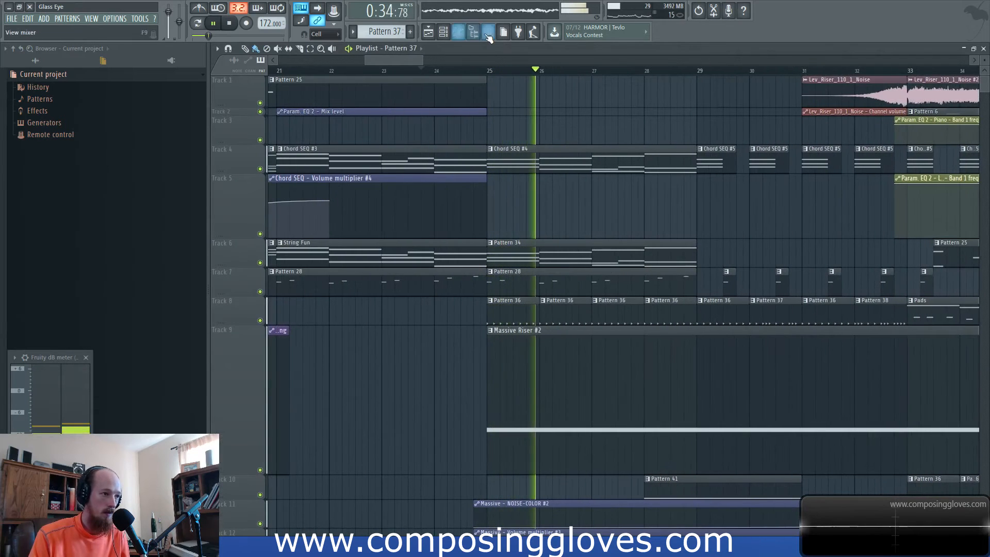
pyautogui.press('F9')
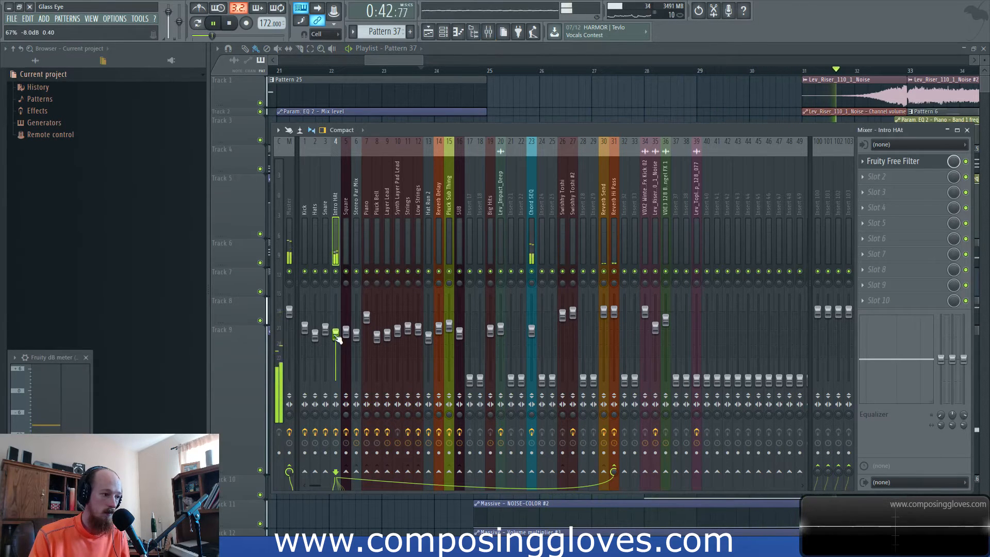
pyautogui.moveTo(400, 59); pyautogui.dragTo(425, 57)
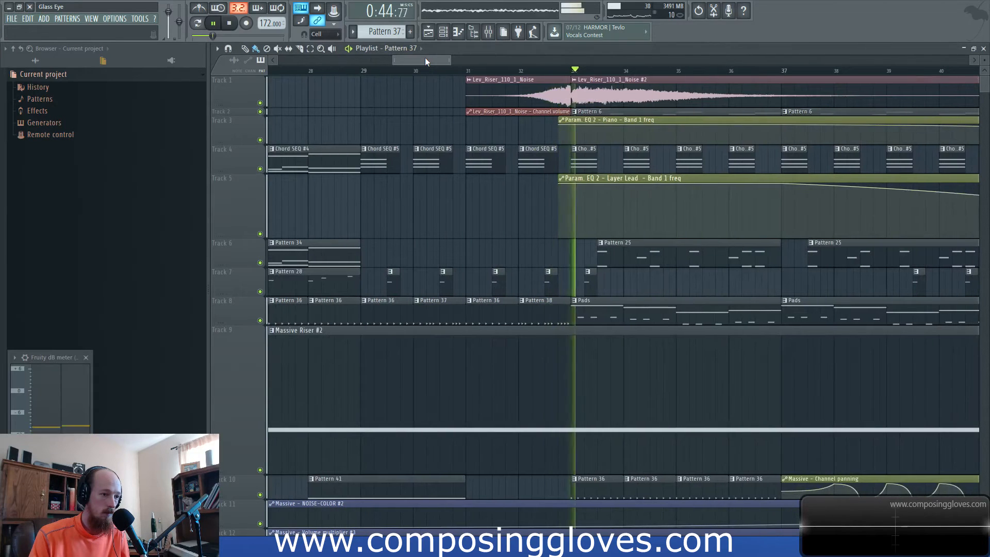
# Open the Lev_Chh_015 clip at bar 33 to find its mixer track and raise the volume of track 39
pyautogui.scroll(-4, 554, 192)
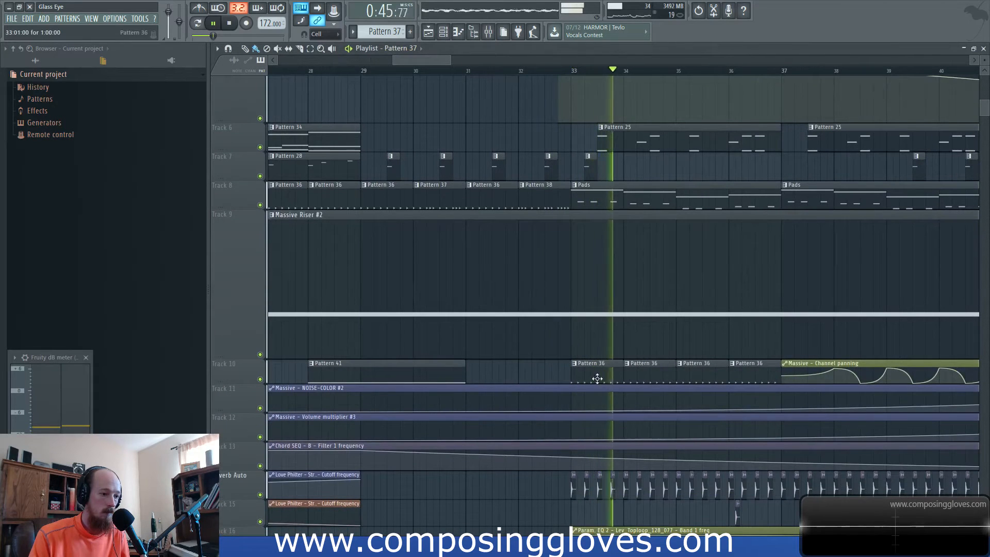
pyautogui.doubleClick(572, 488)
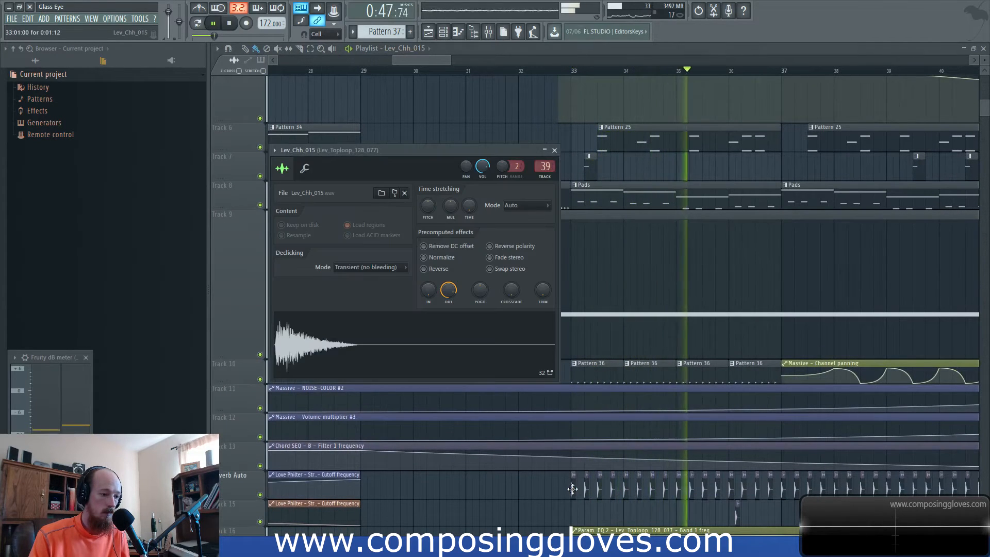
pyautogui.click(488, 31)
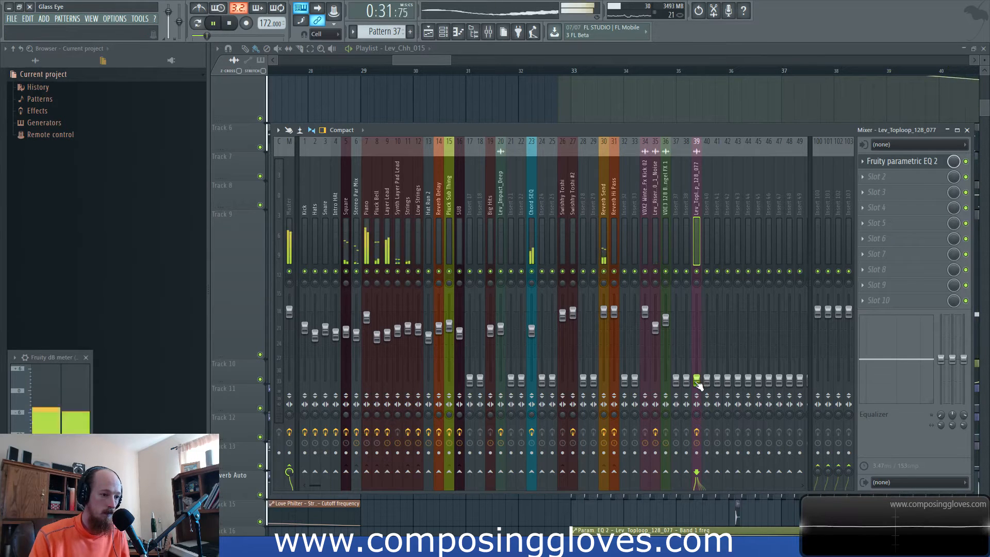
pyautogui.moveTo(696, 380); pyautogui.dragTo(695, 326)
# Play the transition into bar 33 and check the Lev_Toploop_128_077 track's level in the mixer against the other parts
pyautogui.moveTo(431, 58); pyautogui.dragTo(426, 58)
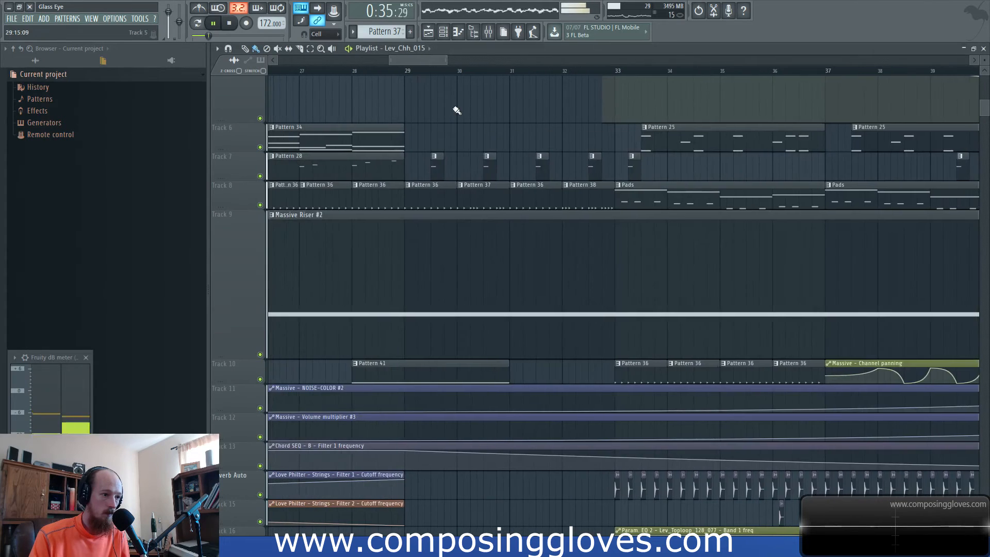
pyautogui.scroll(-5, 454, 106)
pyautogui.scroll(3, 491, 158)
pyautogui.moveTo(492, 145); pyautogui.dragTo(477, 147)
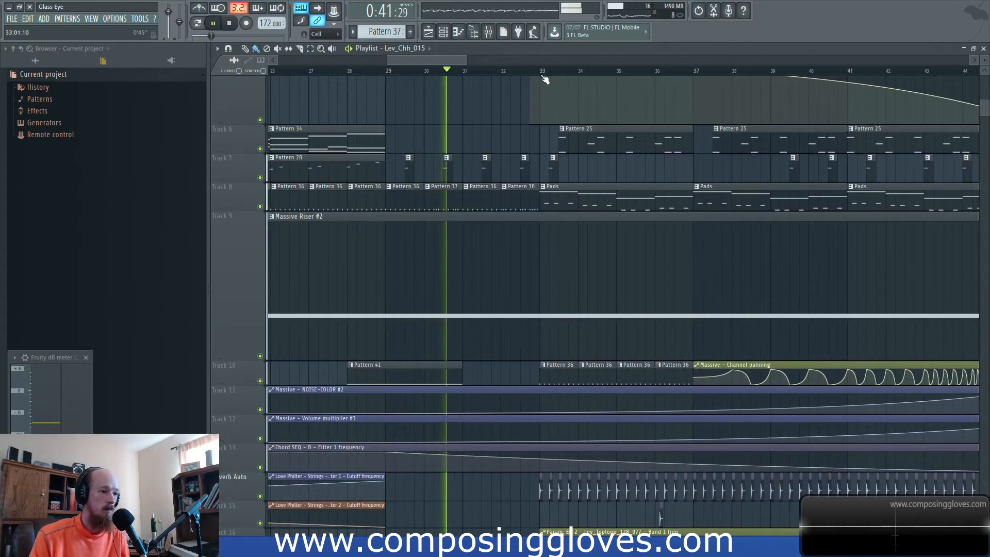
pyautogui.moveTo(548, 163); pyautogui.dragTo(526, 163)
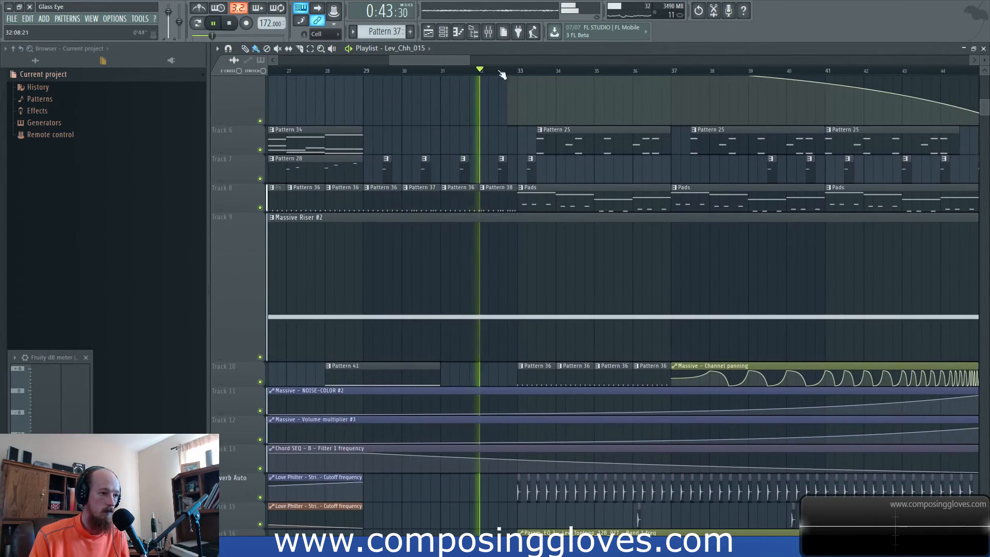
pyautogui.press('F9')
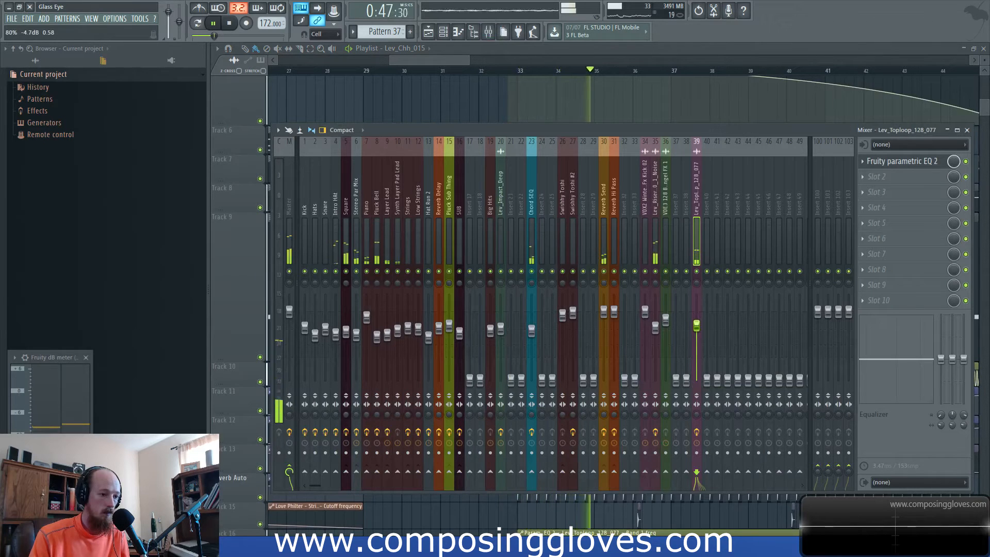
pyautogui.press('F9')
# Stop playback and select the playlist range from just before bar 33 to bar 45
pyautogui.moveTo(434, 61); pyautogui.dragTo(454, 61)
pyautogui.press('space')
pyautogui.moveTo(338, 71); pyautogui.dragTo(735, 115)
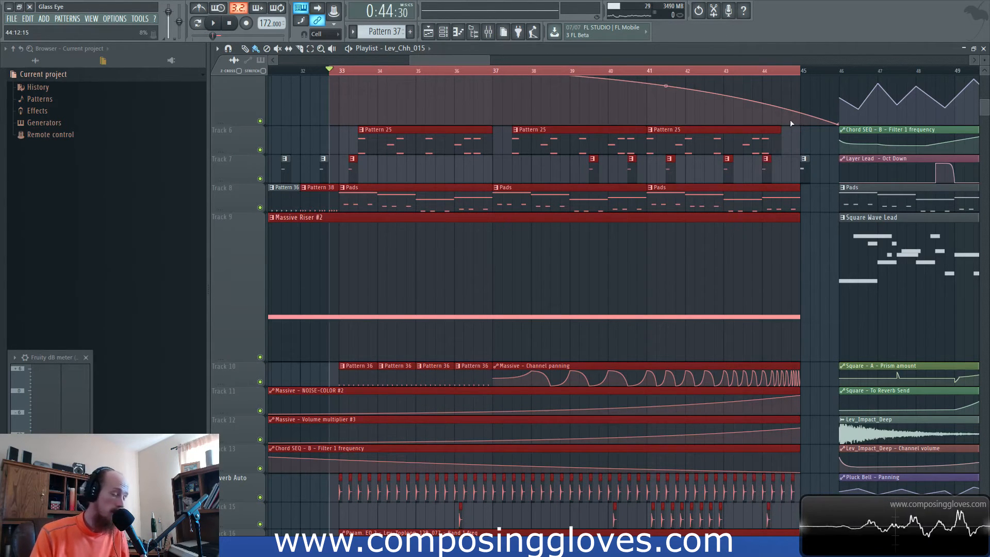
# Shrink Track 17 to the height of its neighbours and look over the hi-hat clips in the selected range
pyautogui.scroll(-6, 607, 202)
pyautogui.scroll(-1, 570, 259)
pyautogui.moveTo(221, 463); pyautogui.dragTo(218, 357)
pyautogui.scroll(4, 740, 330)
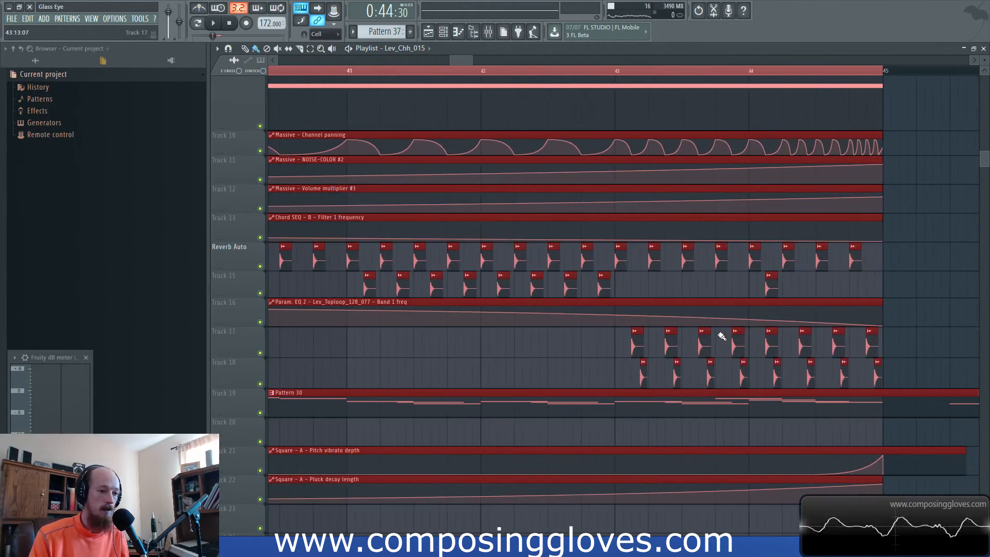
pyautogui.scroll(-2, 718, 336)
pyautogui.scroll(-5, 722, 258)
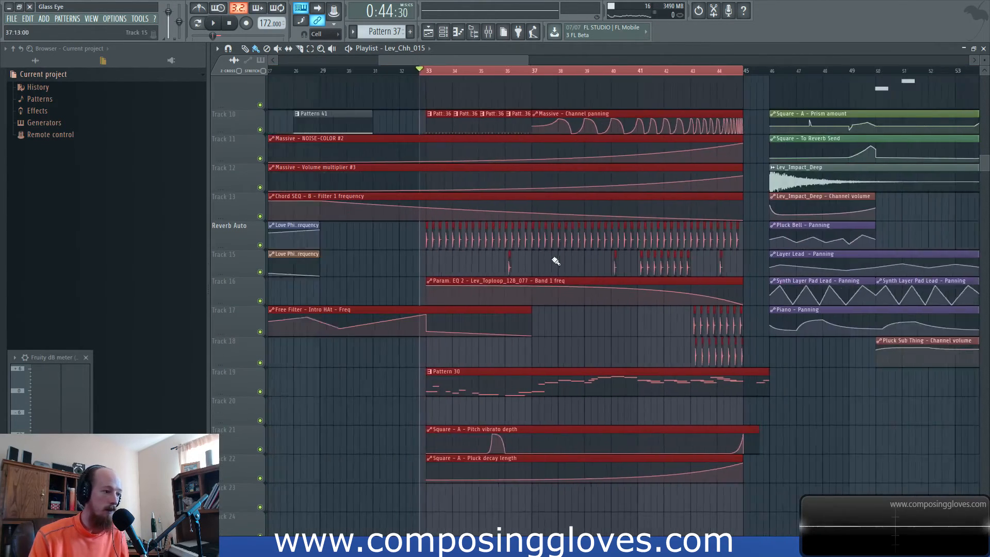
# Create an automation clip for the panning of the Lev_Toploop_128_077 mixer track
pyautogui.click(487, 31)
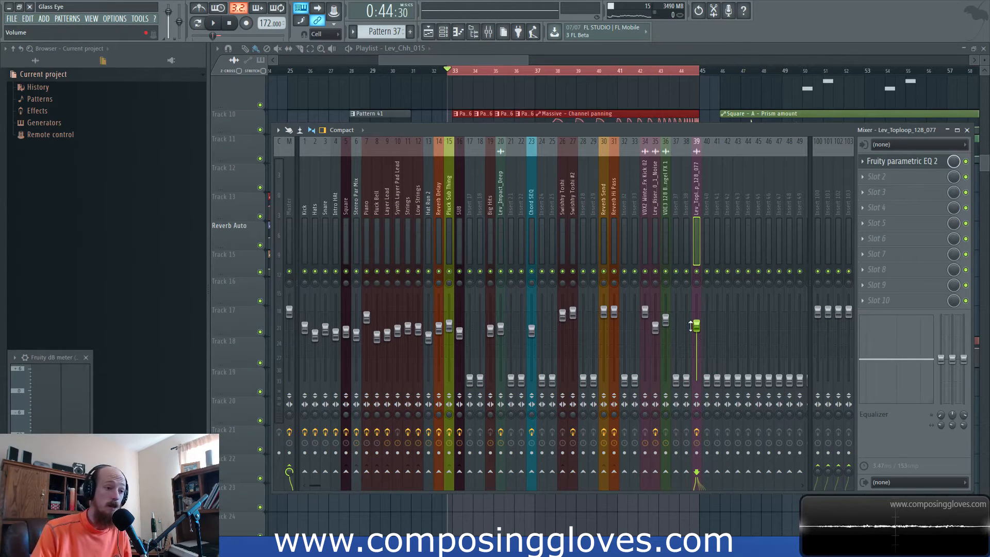
pyautogui.rightClick(697, 283)
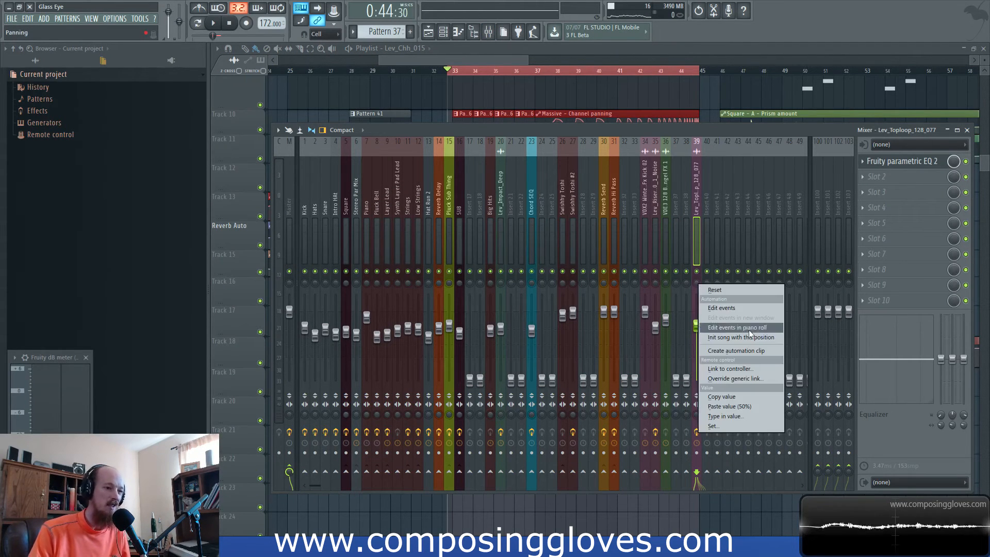
pyautogui.click(746, 350)
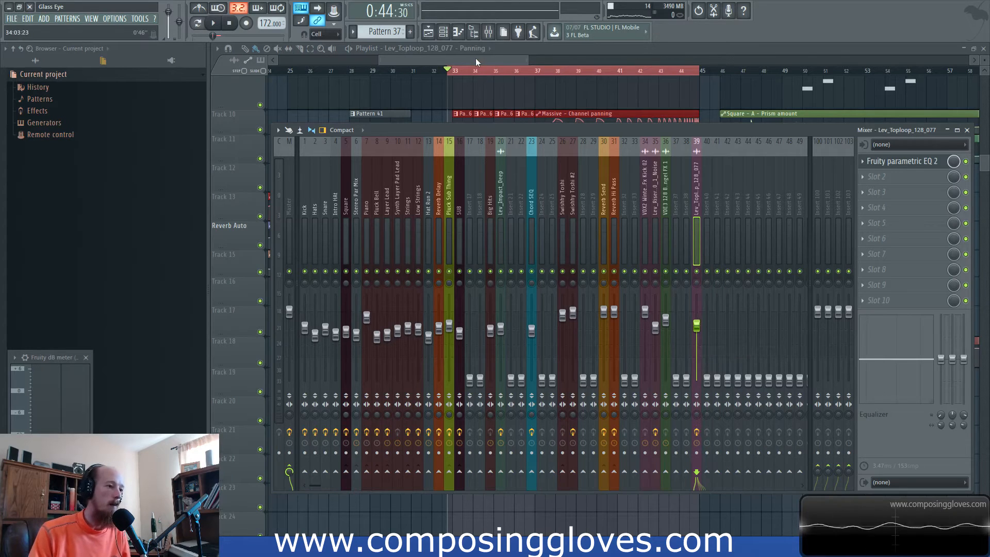
# Shape the Lev_Toploop_128_077 panning clip into a gentle wave of alternating points around centre across bars 33 to 45
pyautogui.click(488, 31)
pyautogui.scroll(1, 509, 430)
pyautogui.scroll(2, 509, 430)
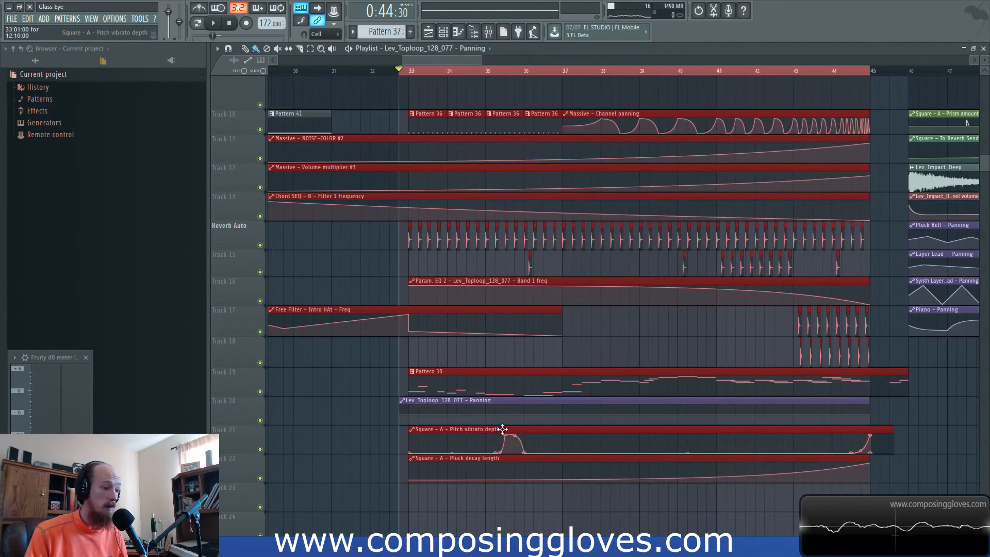
pyautogui.rightClick(421, 415)
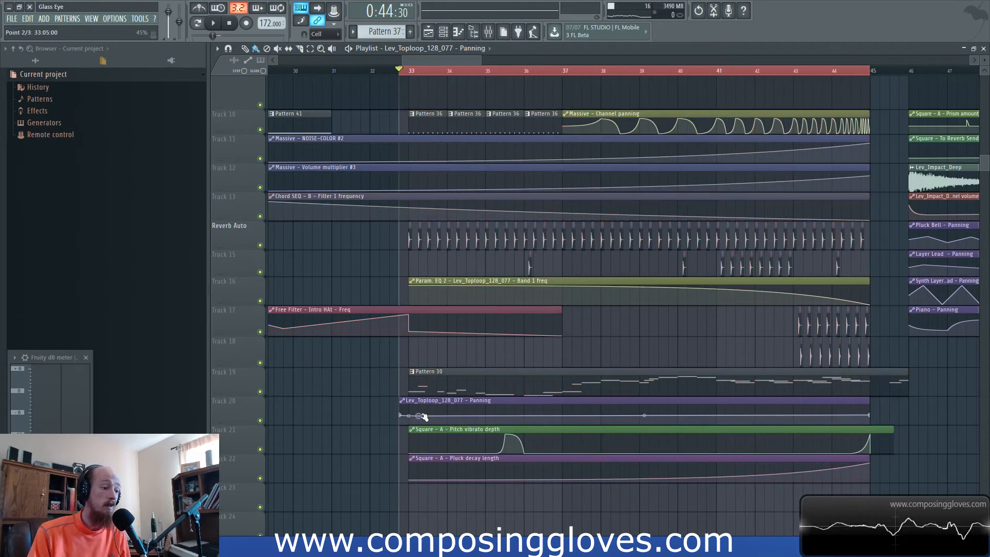
pyautogui.rightClick(447, 413)
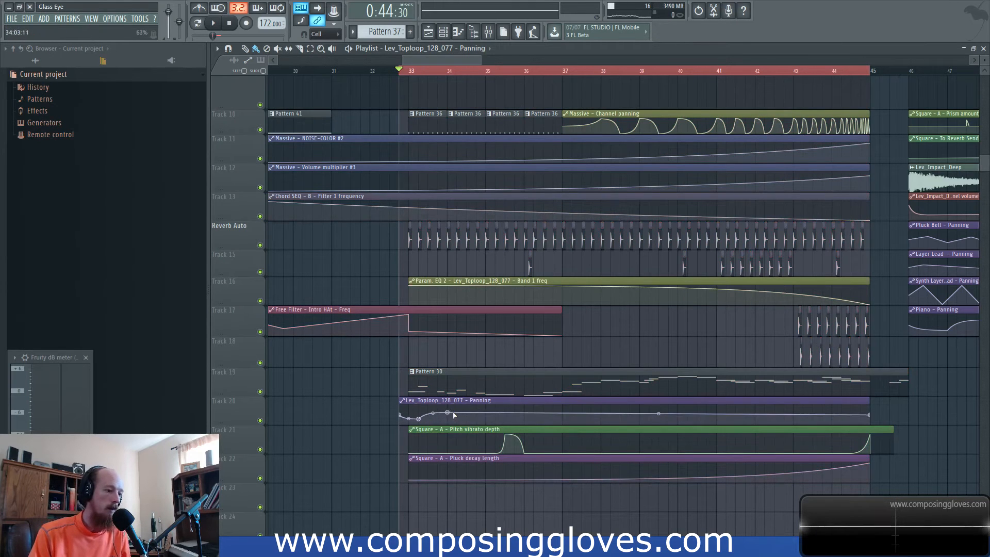
pyautogui.moveTo(574, 219); pyautogui.dragTo(556, 231)
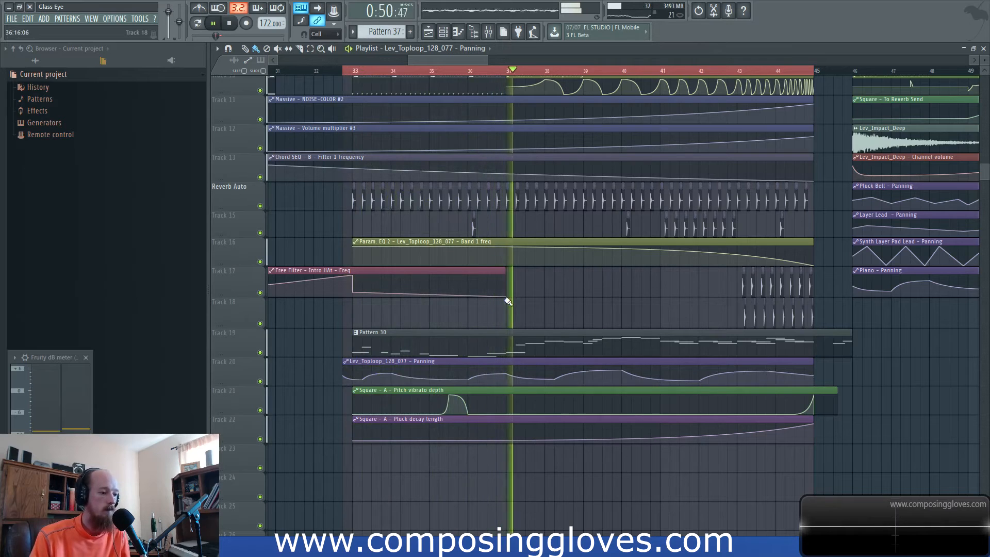
pyautogui.moveTo(621, 381)
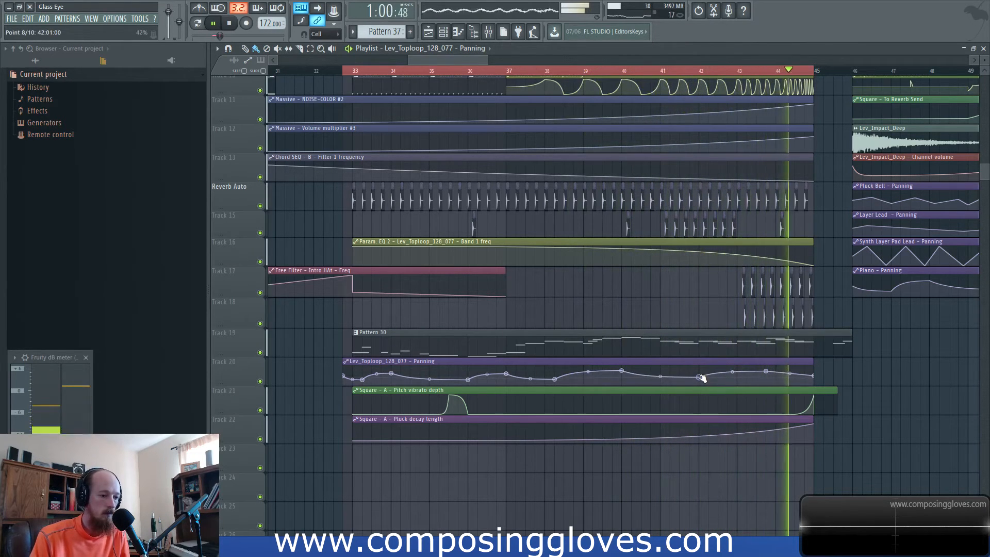
# Loop bars 25 to 33 and set the Intro HAt mixer track's level to about -7.0 dB
pyautogui.moveTo(496, 214); pyautogui.dragTo(818, 404)
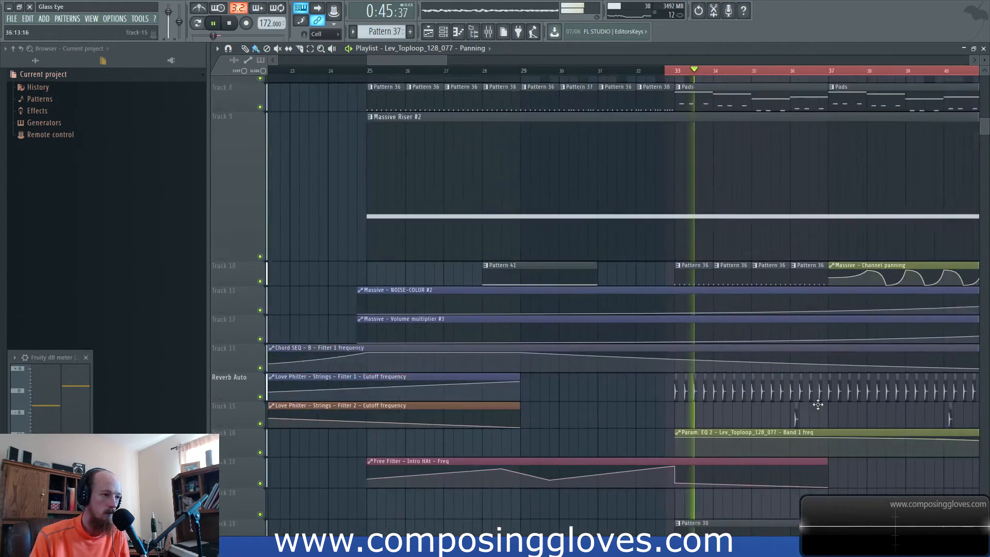
pyautogui.scroll(3, 789, 172)
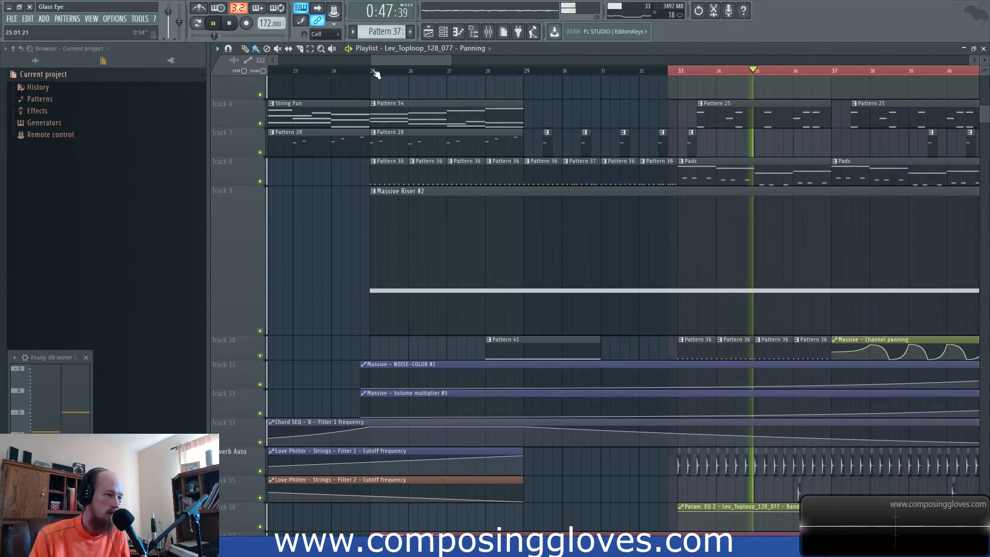
pyautogui.moveTo(371, 72); pyautogui.dragTo(677, 71)
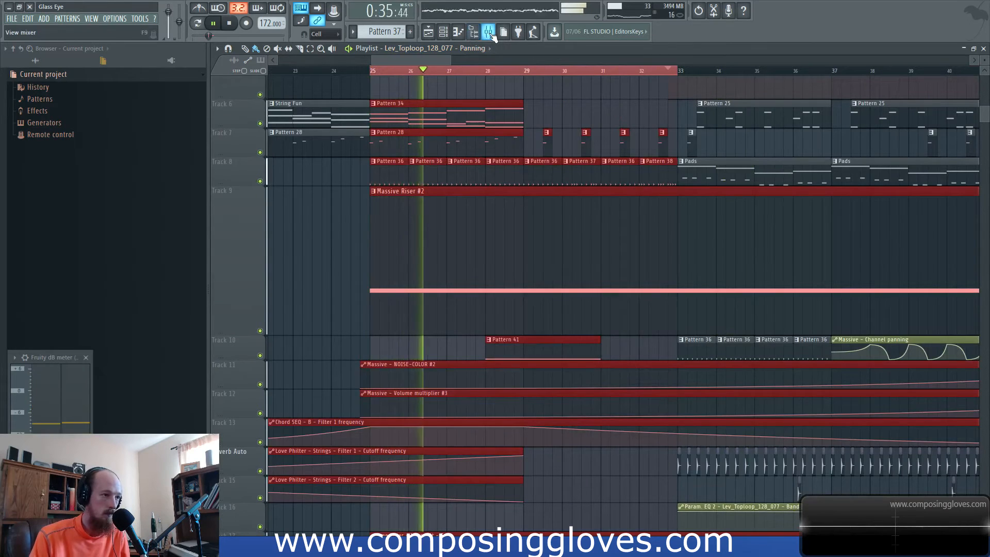
pyautogui.click(489, 33)
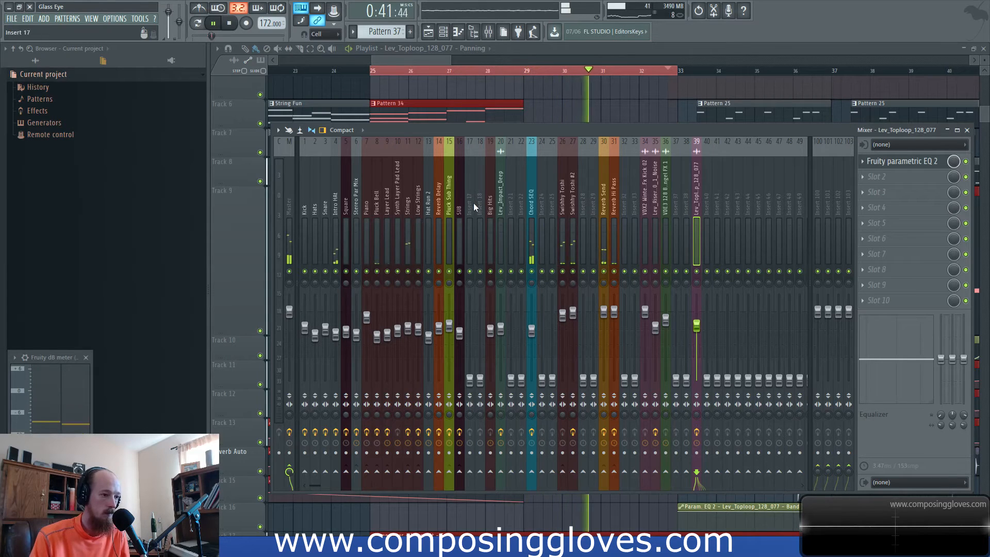
pyautogui.click(335, 332)
pyautogui.moveTo(337, 334); pyautogui.dragTo(338, 334)
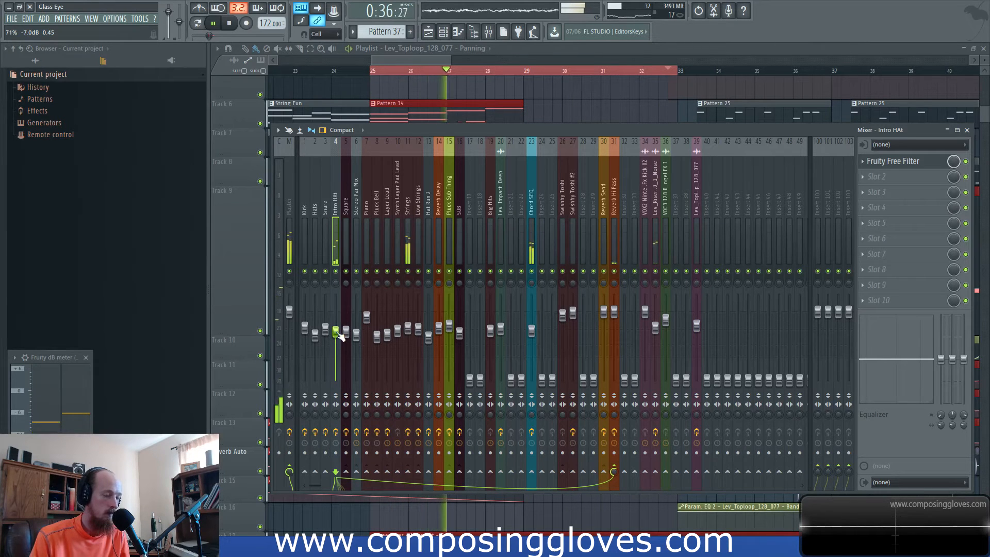
# Clear the playlist selection and follow playback through the build-up from bar 33 to 45, checking how the hats sit
pyautogui.moveTo(431, 61); pyautogui.dragTo(444, 62)
pyautogui.scroll(-3, 487, 163)
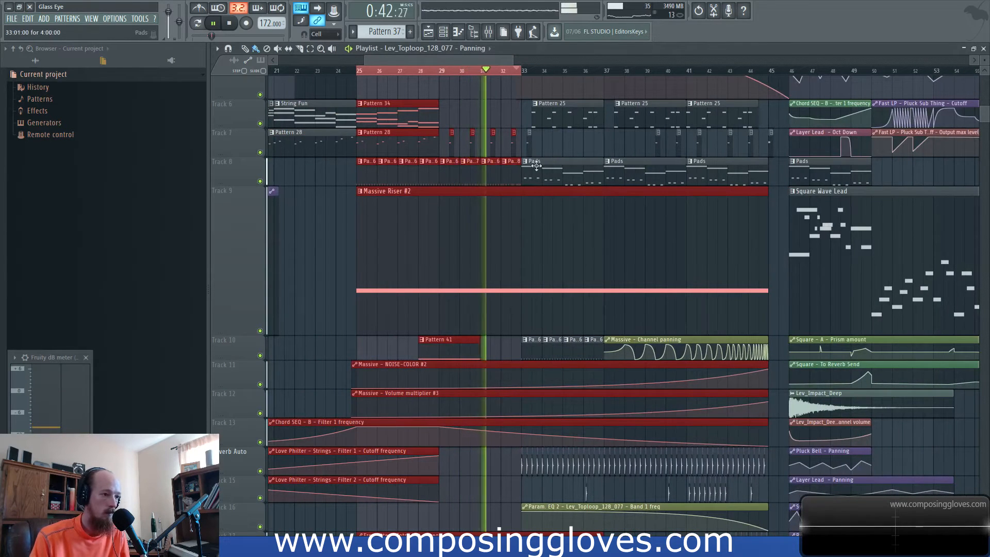
pyautogui.scroll(2, 531, 162)
pyautogui.hotkey('ctrl', 'd')
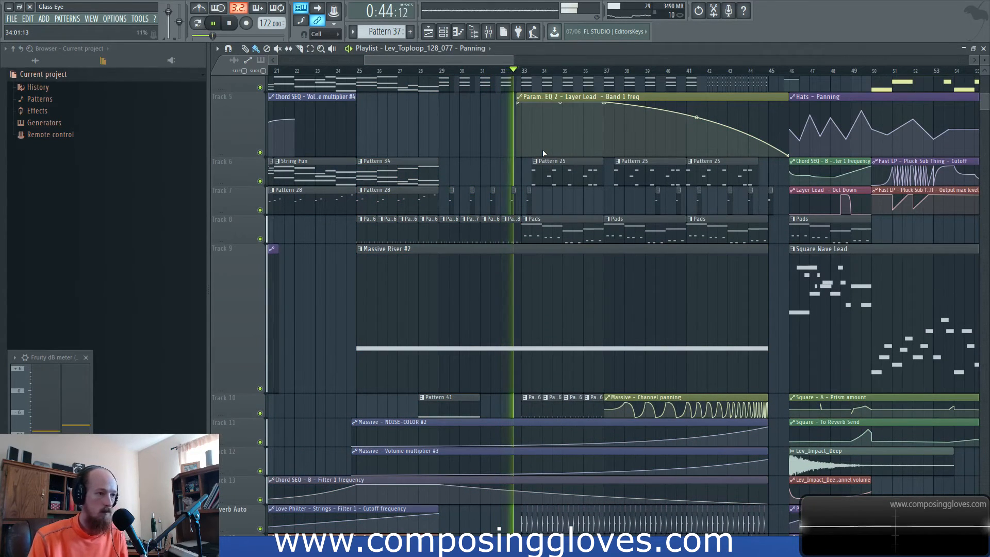
pyautogui.scroll(-4, 619, 222)
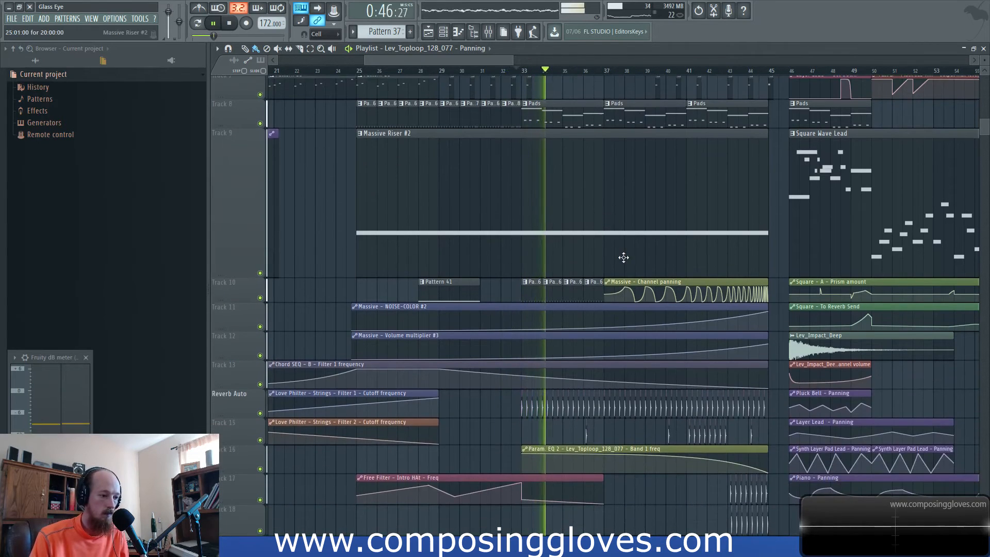
pyautogui.scroll(2, 631, 238)
pyautogui.moveTo(631, 238); pyautogui.dragTo(458, 250)
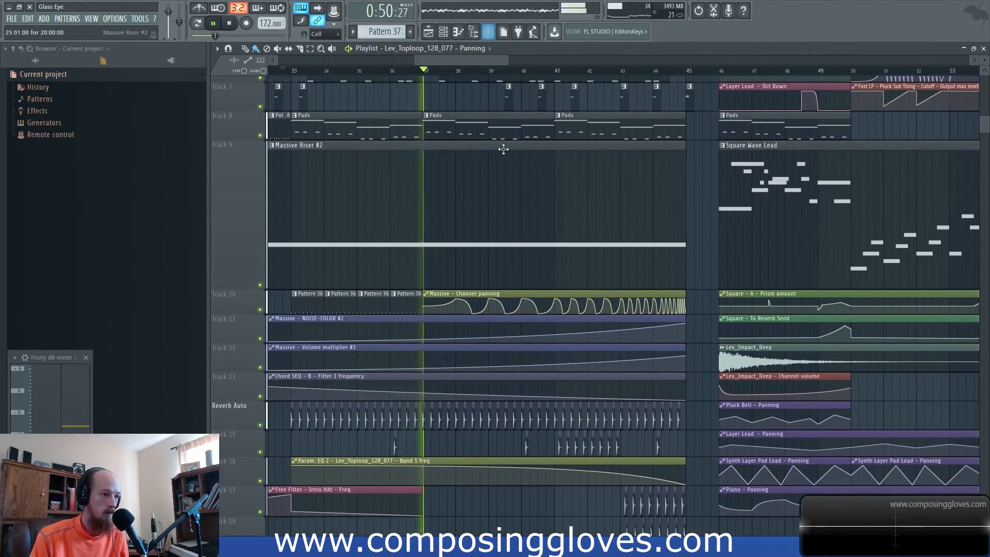
pyautogui.scroll(4, 523, 181)
pyautogui.scroll(2, 577, 157)
pyautogui.moveTo(603, 159); pyautogui.dragTo(493, 219)
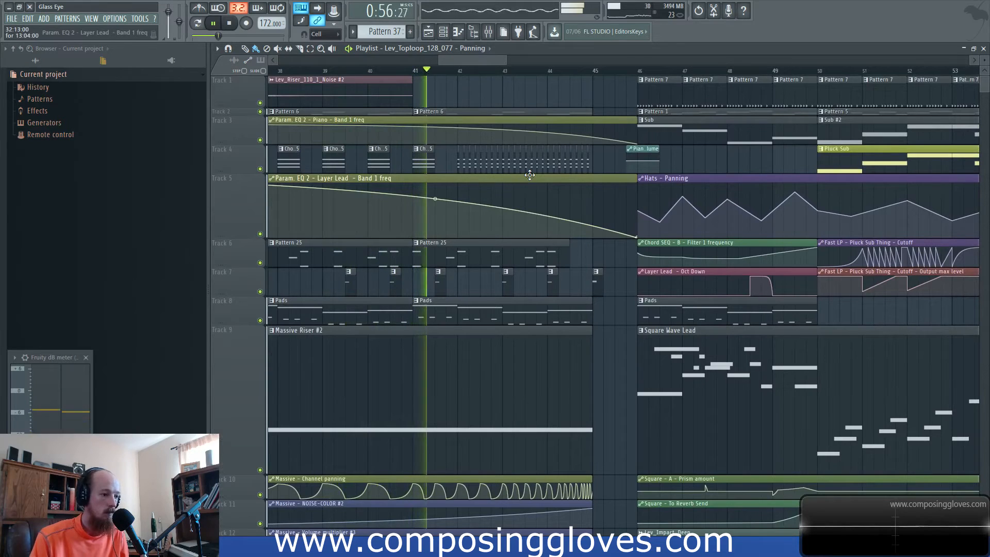
pyautogui.moveTo(530, 175); pyautogui.dragTo(529, 175)
pyautogui.scroll(-6, 530, 175)
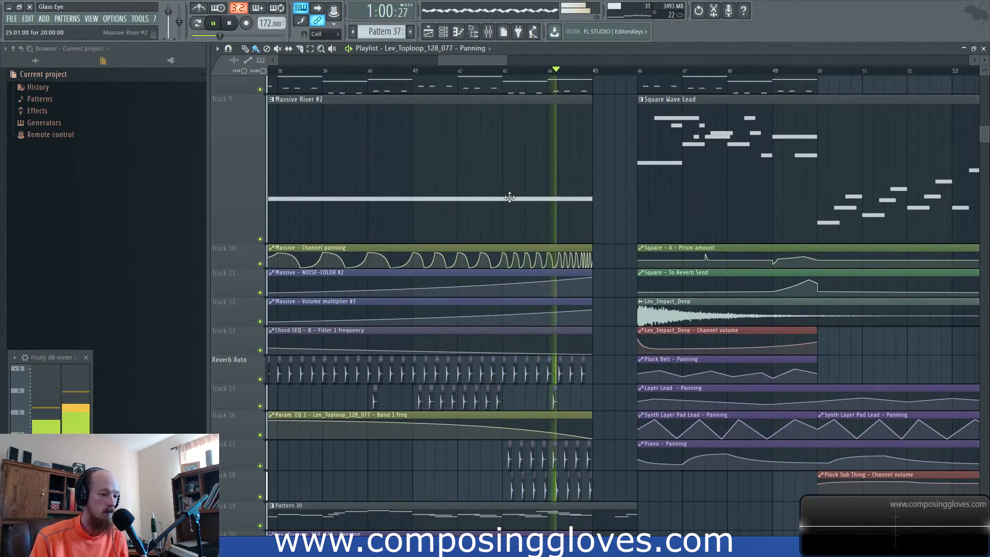
# Replay the build-up from bar 33 and lower the Lev_Toploop_128_077 mixer track's level to about -9.5 dB
pyautogui.click(487, 32)
pyautogui.click(697, 326)
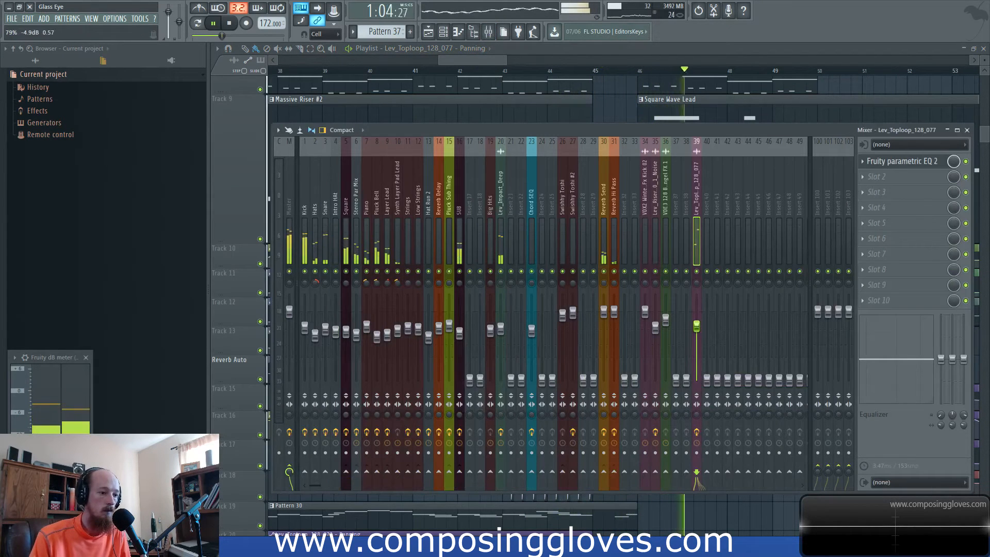
pyautogui.moveTo(472, 59); pyautogui.dragTo(416, 62)
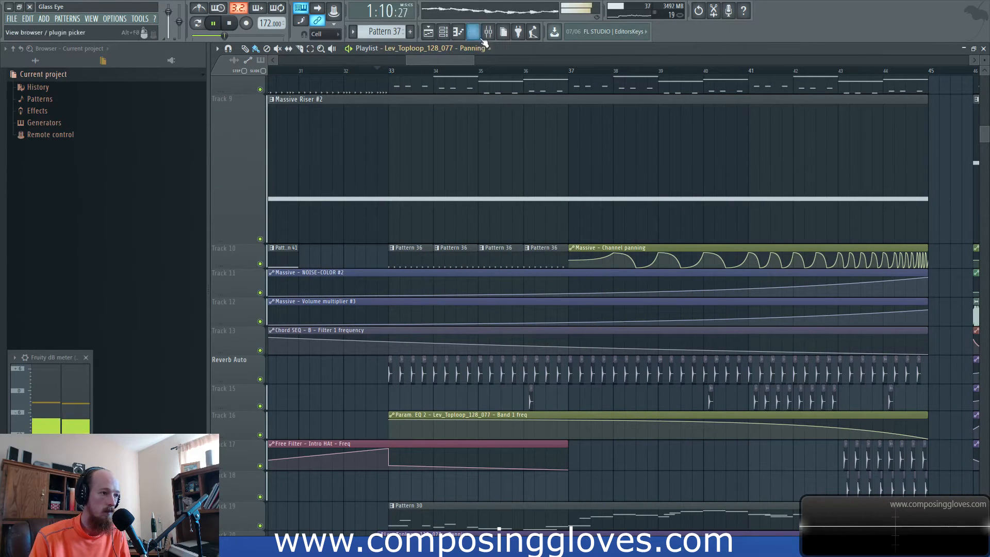
pyautogui.click(392, 77)
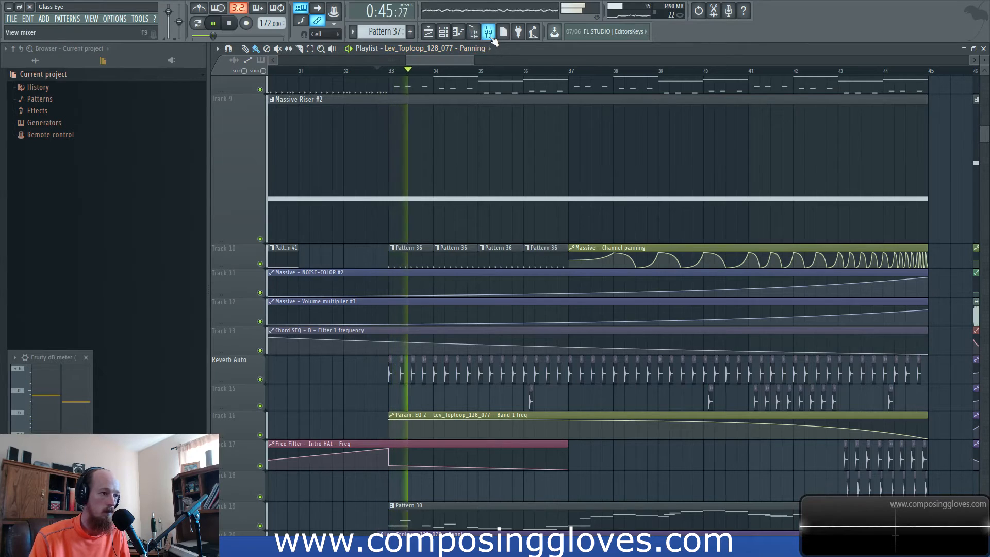
pyautogui.click(488, 32)
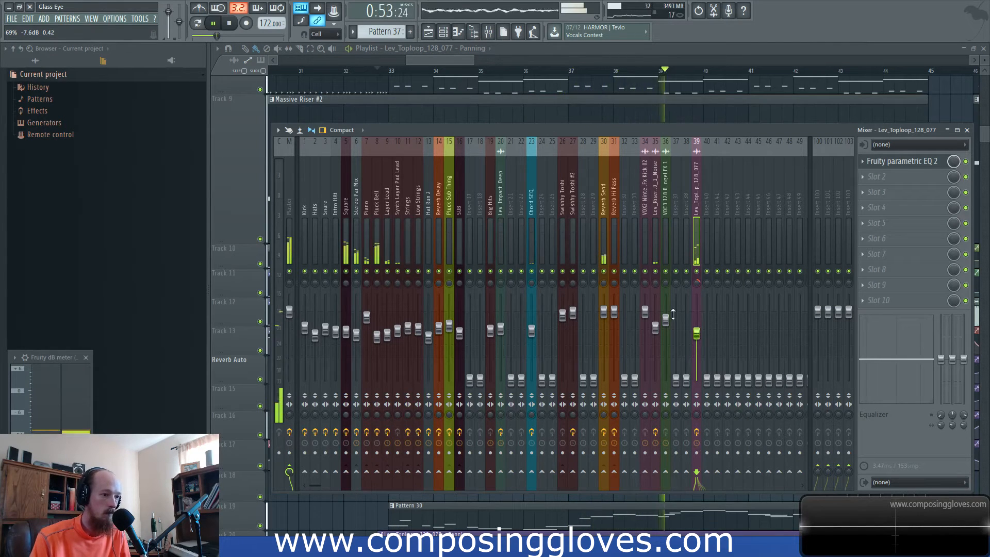
pyautogui.press('F9')
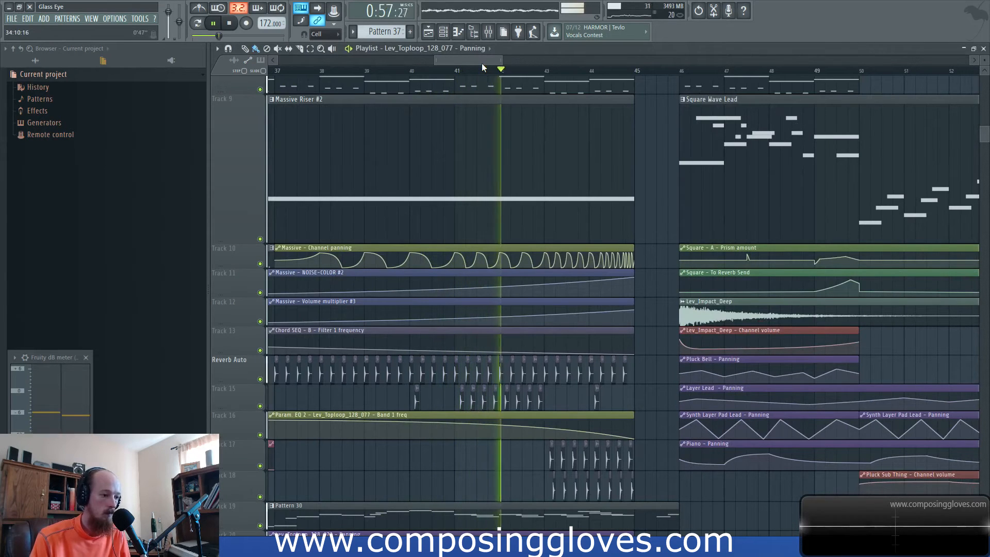
pyautogui.click(488, 32)
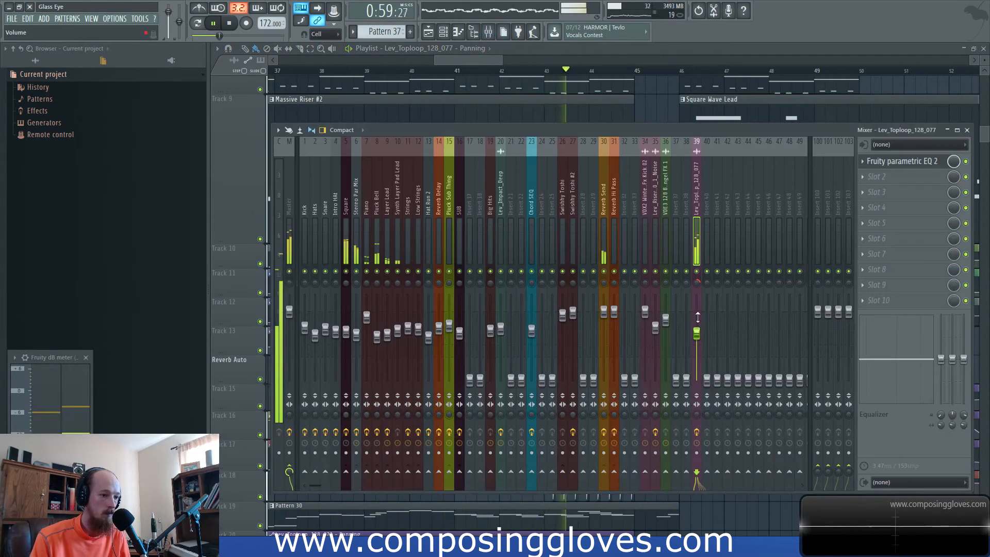
pyautogui.moveTo(700, 339); pyautogui.dragTo(700, 342)
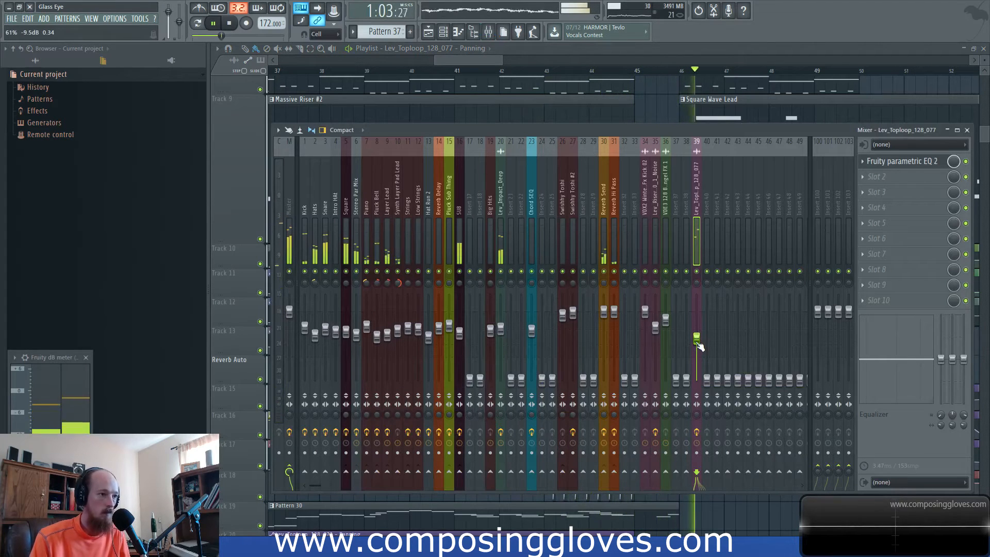
# Examine the Square's closing notes of Pattern 30 in the piano roll, close it and restart playback at the build-up
pyautogui.moveTo(487, 64); pyautogui.dragTo(496, 63)
pyautogui.scroll(3, 541, 170)
pyautogui.scroll(-8, 537, 257)
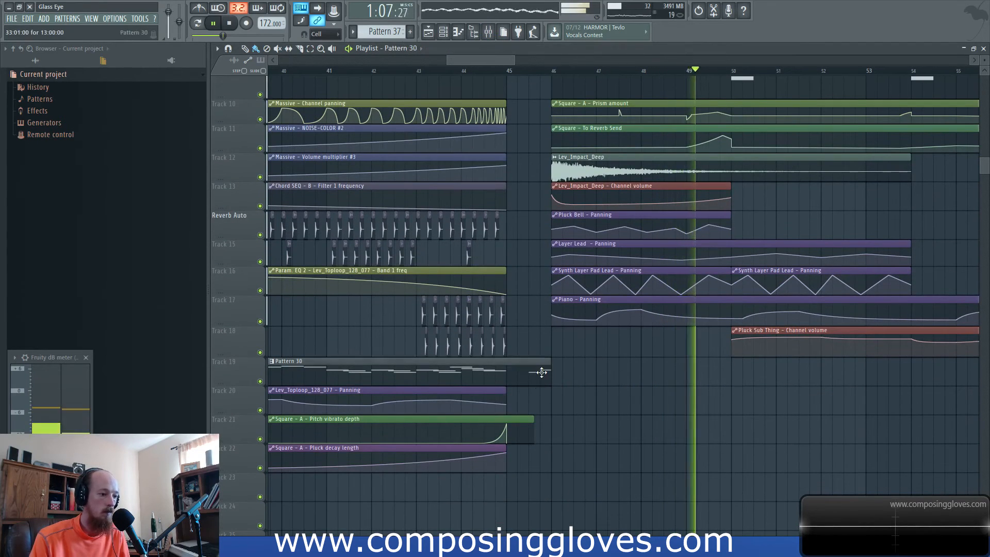
pyautogui.doubleClick(537, 369)
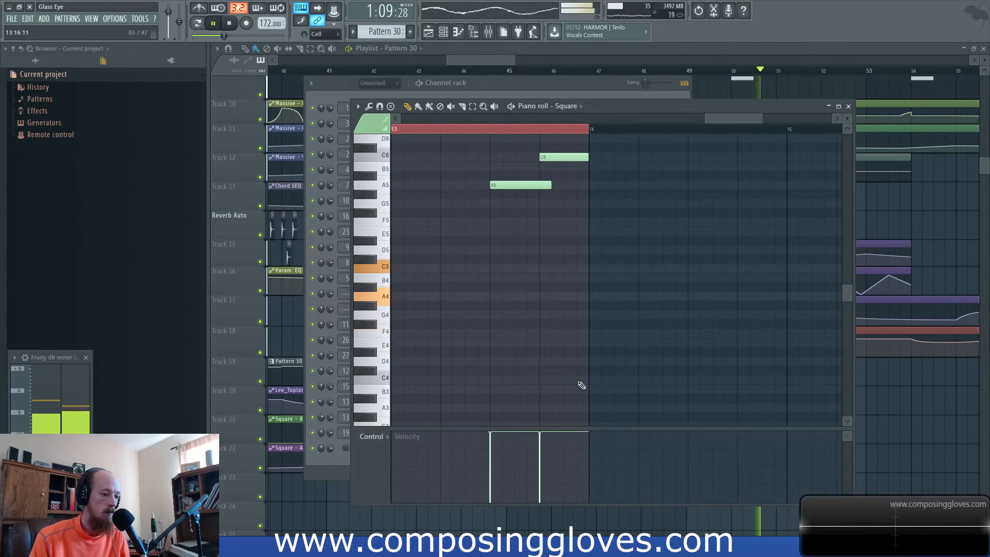
pyautogui.click(500, 60)
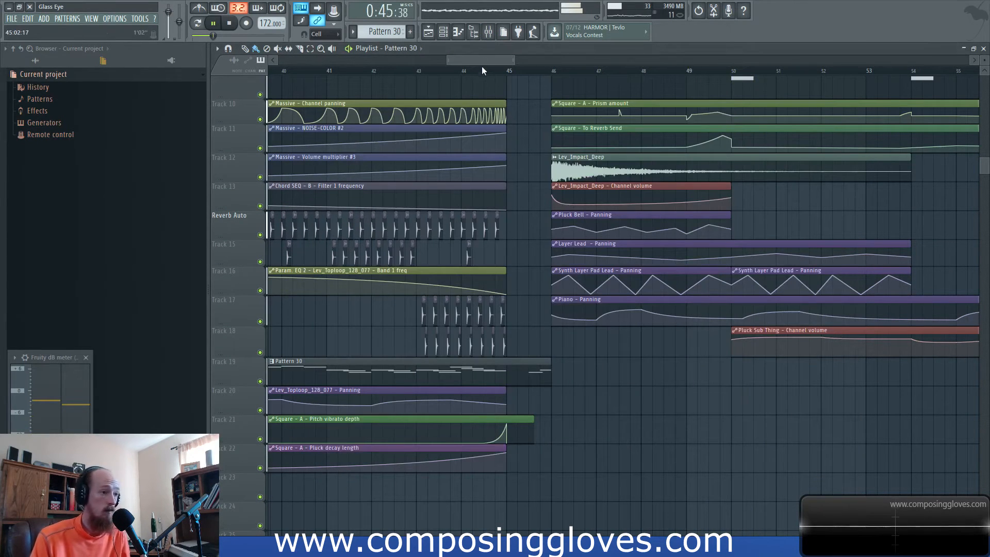
# Listen to the build-up's hi-hat loop and trim the Lev_Toploop_128_077 mixer track's level to about -9.6 dB
pyautogui.moveTo(482, 57); pyautogui.dragTo(464, 57)
pyautogui.scroll(-2, 385, 217)
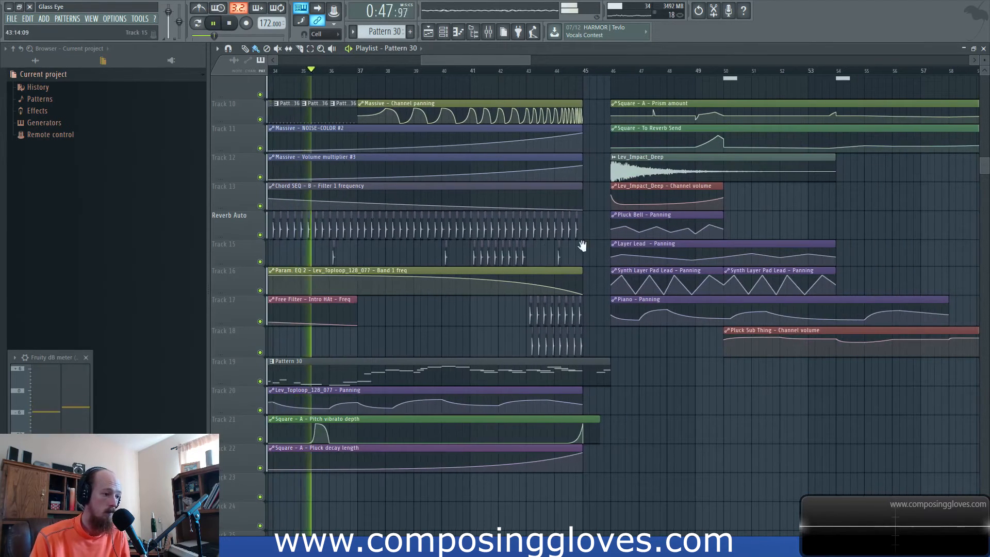
pyautogui.moveTo(548, 242); pyautogui.dragTo(603, 246)
pyautogui.moveTo(405, 250); pyautogui.dragTo(442, 258)
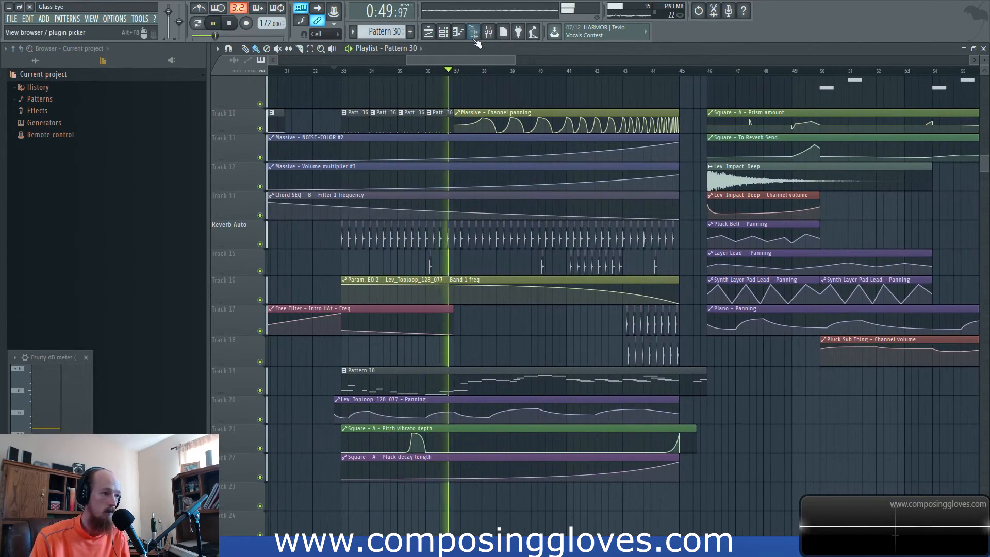
pyautogui.click(488, 34)
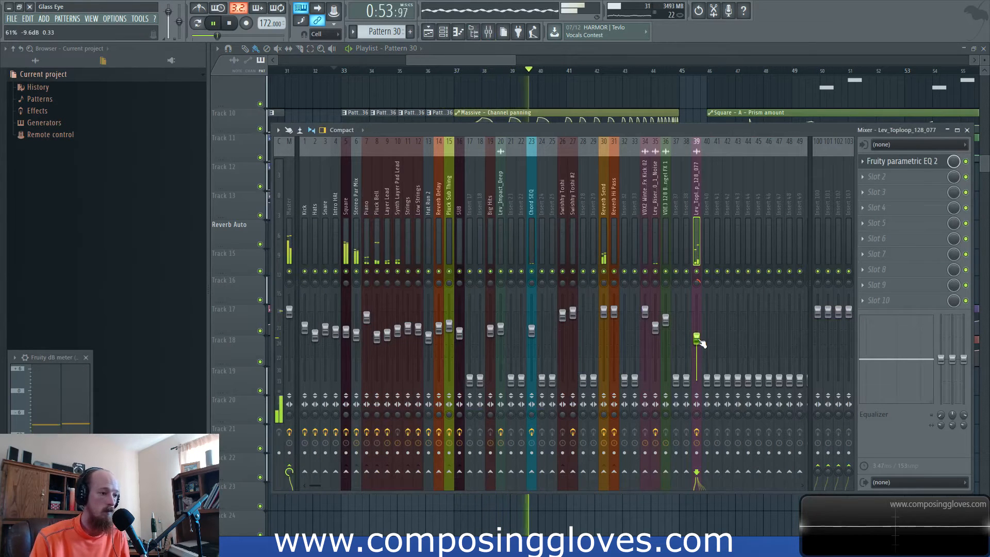
# Follow playback through the transition into the drop at bar 46 and check the SUB track's level in the mixer
pyautogui.moveTo(484, 61); pyautogui.dragTo(501, 63)
pyautogui.scroll(2, 525, 164)
pyautogui.moveTo(526, 164); pyautogui.dragTo(545, 183)
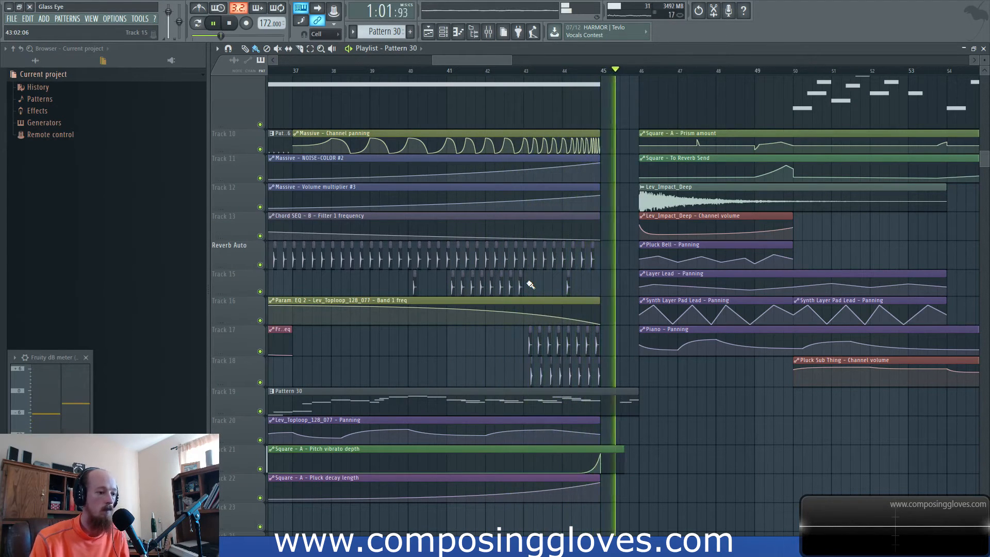
pyautogui.moveTo(717, 181); pyautogui.dragTo(561, 235)
pyautogui.scroll(4, 560, 234)
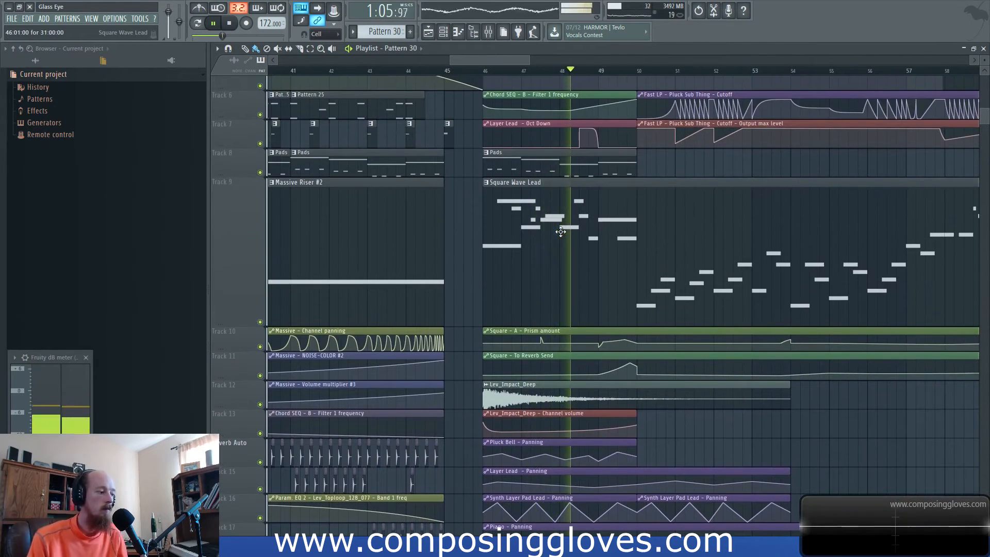
pyautogui.click(488, 33)
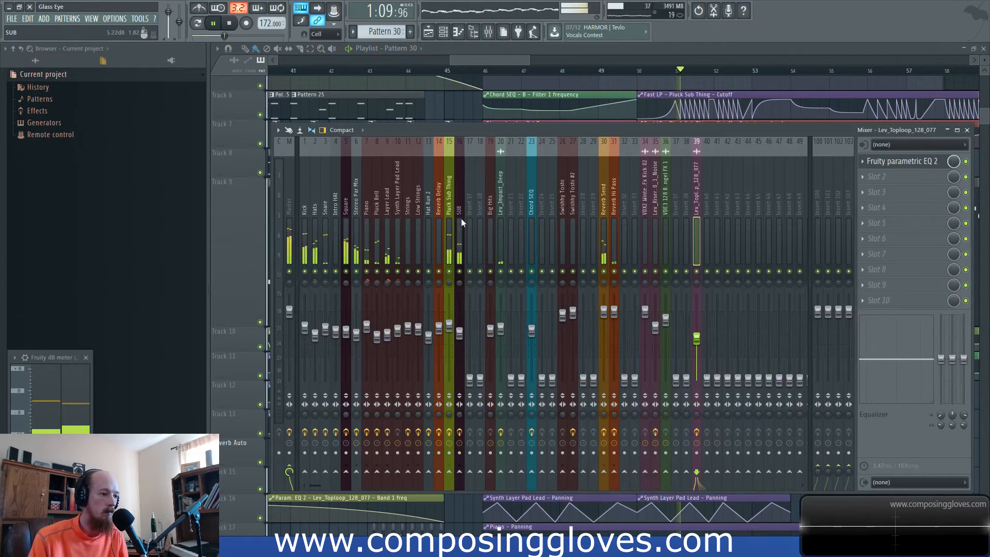
pyautogui.click(461, 336)
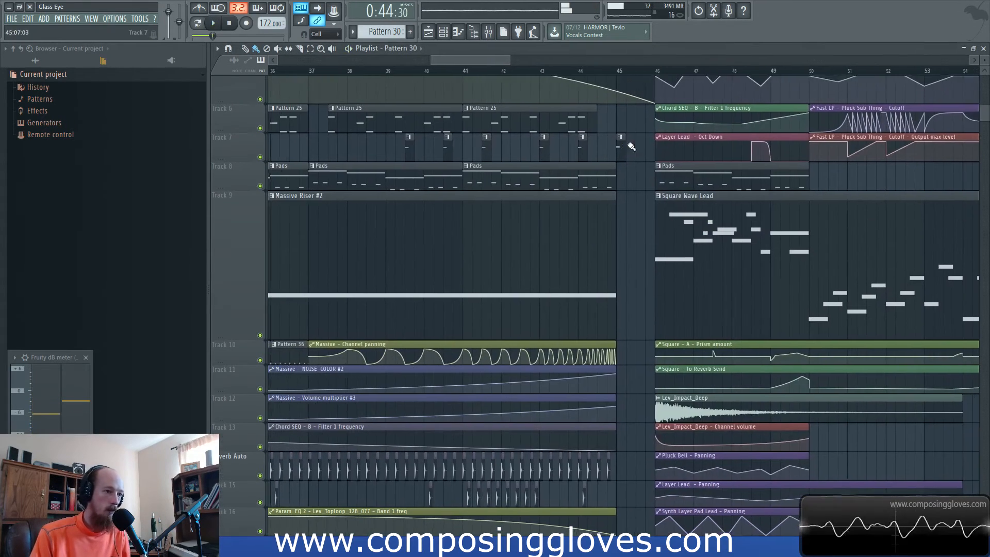
pyautogui.scroll(5, 663, 271)
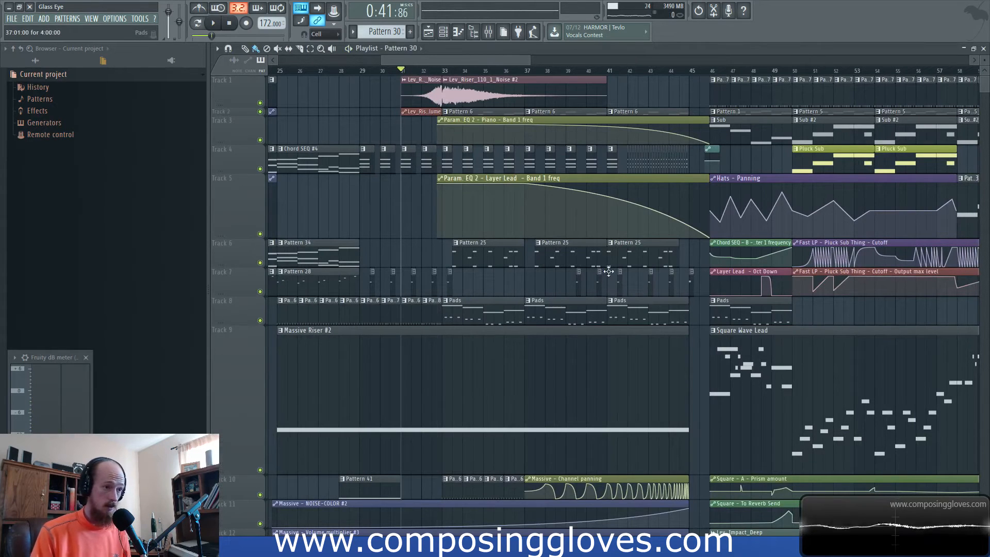
pyautogui.moveTo(504, 267); pyautogui.dragTo(639, 237)
pyautogui.scroll(-5, 510, 184)
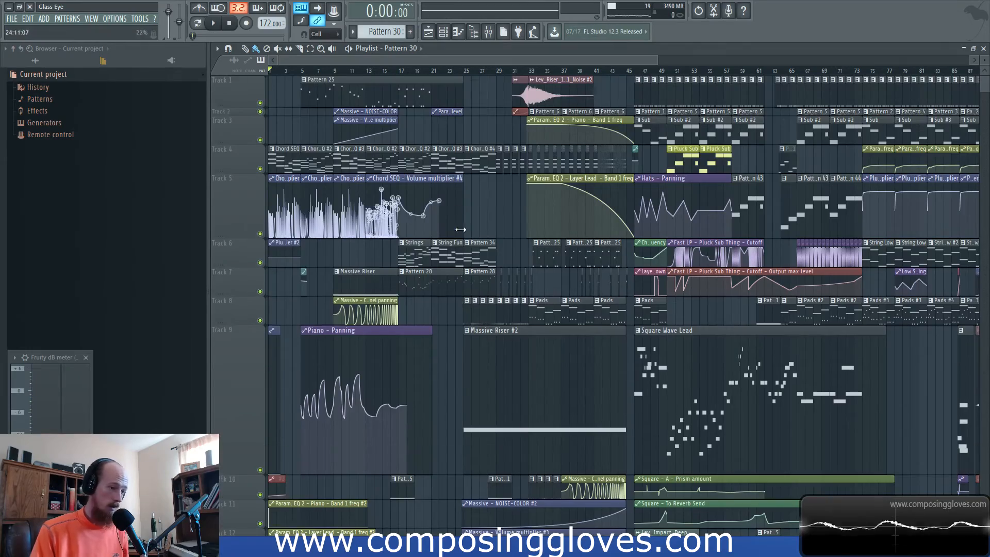
# Look over the playlist's tracks and automation clips from the intro through the build-up and into the drop
pyautogui.scroll(-6, 461, 214)
pyautogui.scroll(4, 477, 289)
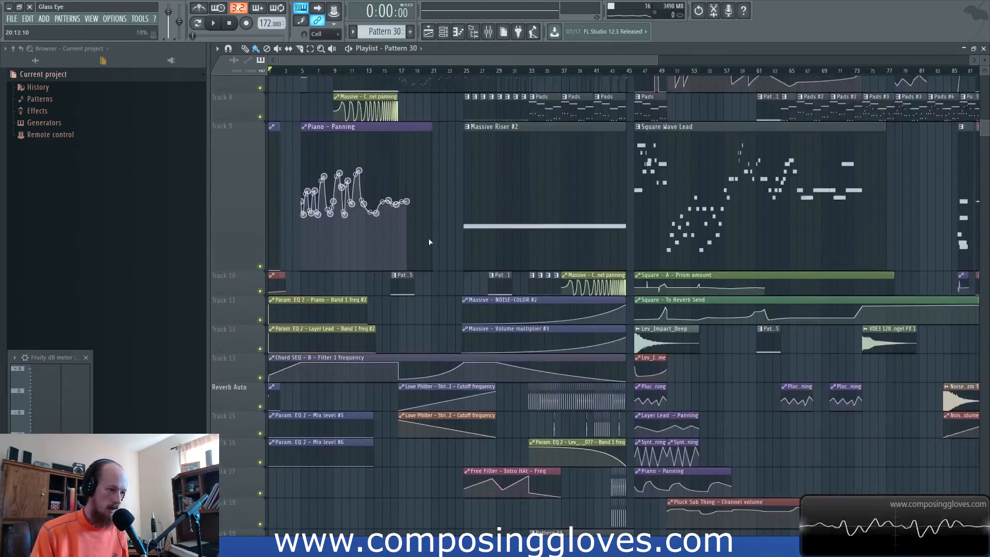
pyautogui.scroll(3, 417, 230)
pyautogui.moveTo(411, 228); pyautogui.dragTo(592, 252)
pyautogui.scroll(4, 567, 237)
pyautogui.scroll(-5, 528, 213)
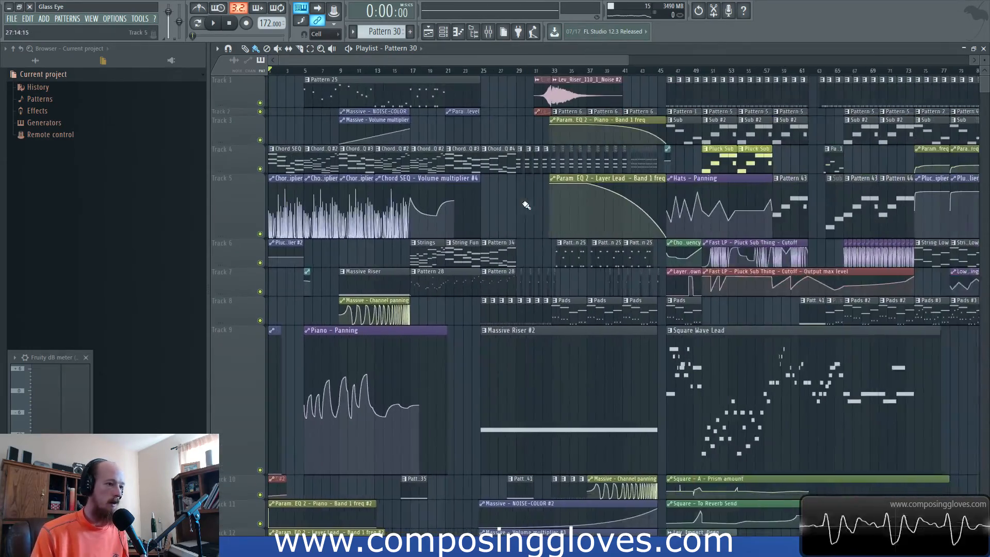
pyautogui.scroll(-3, 474, 224)
pyautogui.scroll(-6, 470, 232)
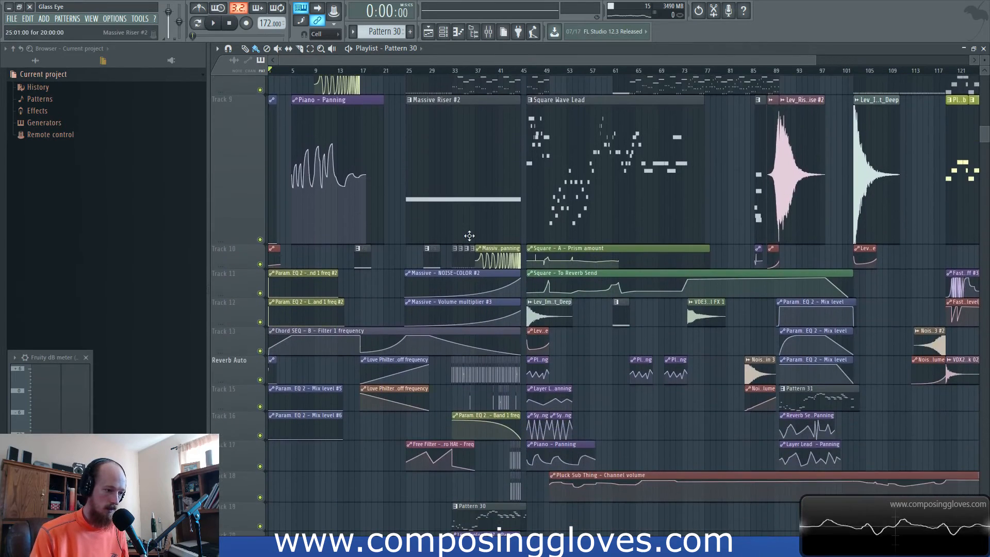
pyautogui.scroll(4, 464, 240)
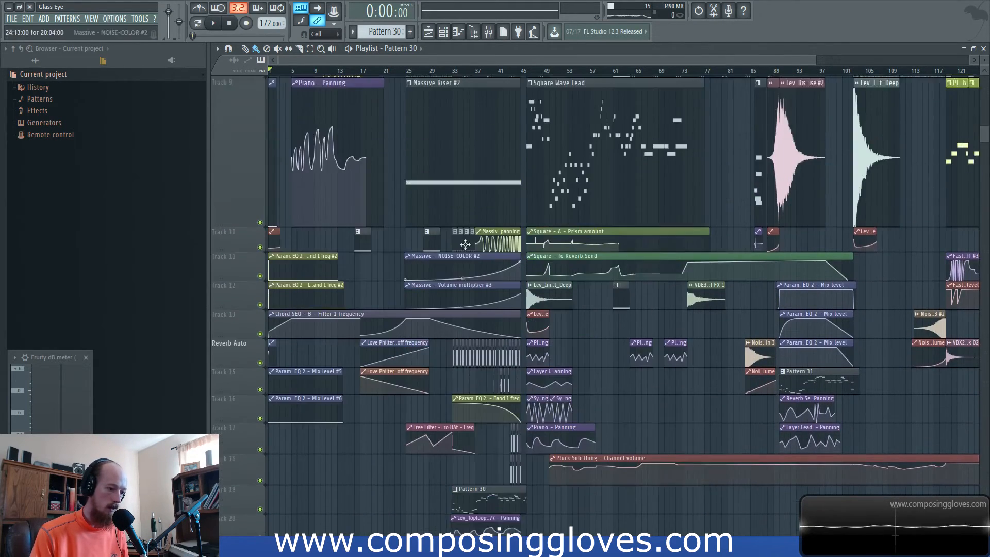
pyautogui.moveTo(318, 178); pyautogui.dragTo(581, 293)
pyautogui.scroll(3, 387, 201)
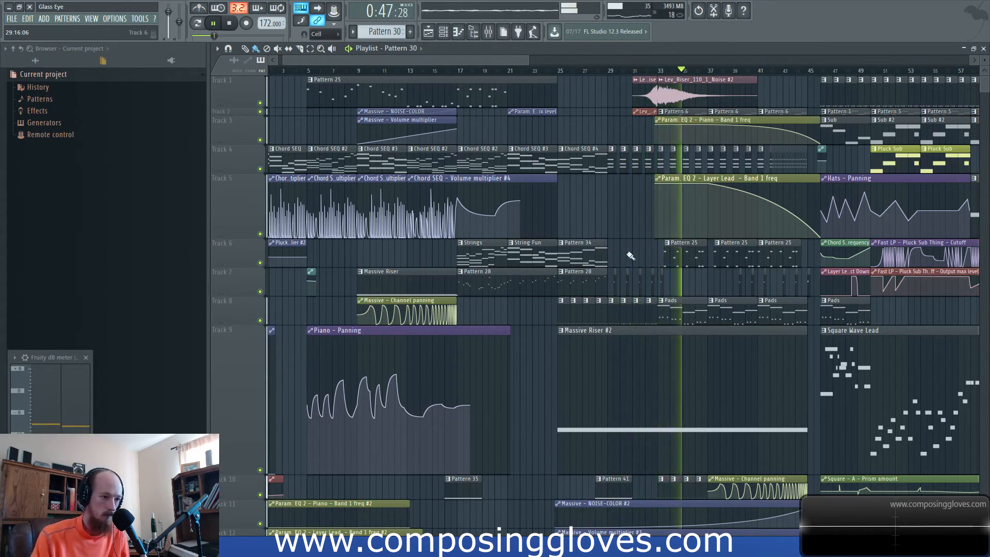
# Follow playback through the build-up into the drop at bar 46, checking the clips that play there
pyautogui.press('super')
pyautogui.press('super')
pyautogui.scroll(3, 700, 245)
pyautogui.scroll(2, 700, 244)
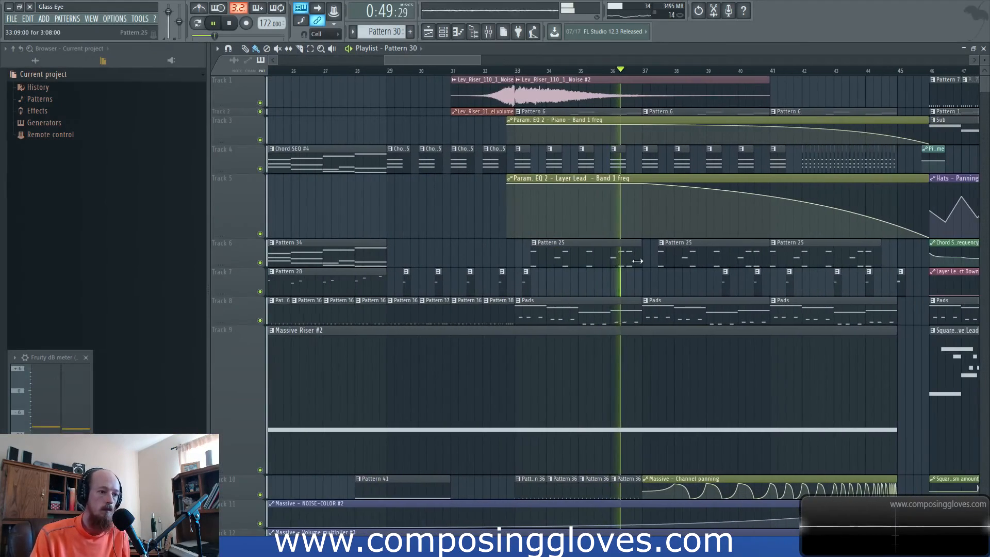
pyautogui.hscroll(3, 635, 221)
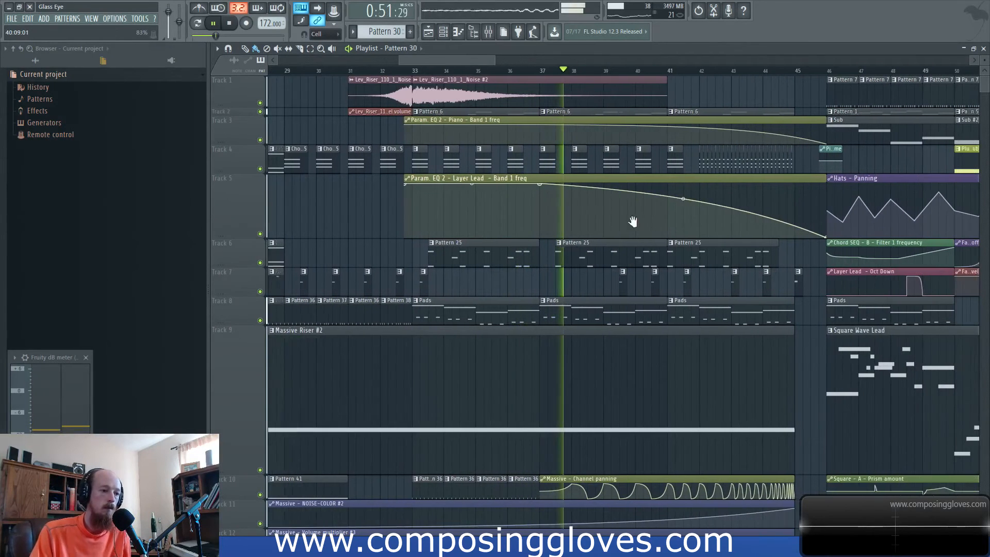
pyautogui.hscroll(3, 621, 230)
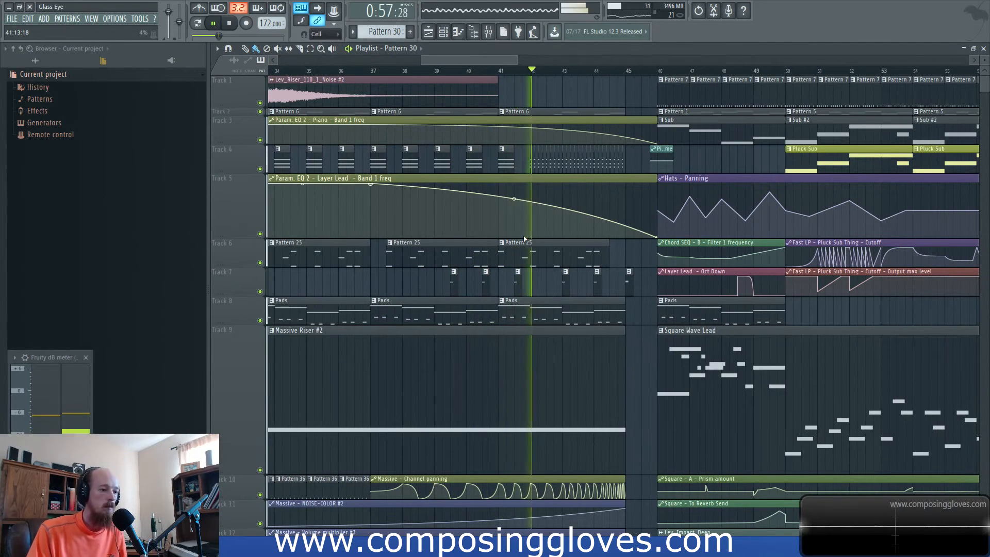
pyautogui.scroll(-3, 586, 217)
pyautogui.scroll(-2, 587, 217)
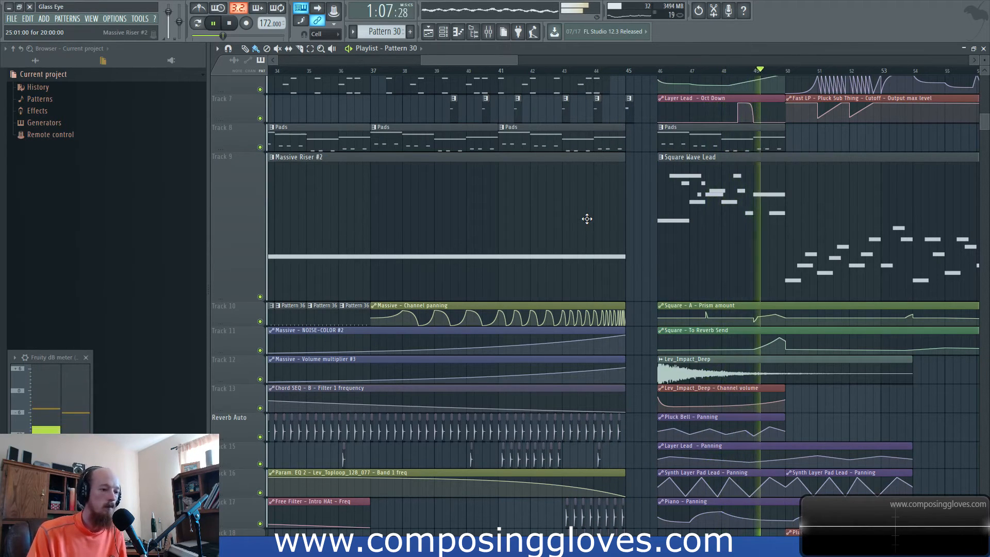
# Lower the SUB mixer track's level to about -11.4 dB while the drop plays, and stop playback
pyautogui.press('F9')
pyautogui.moveTo(458, 347); pyautogui.dragTo(459, 351)
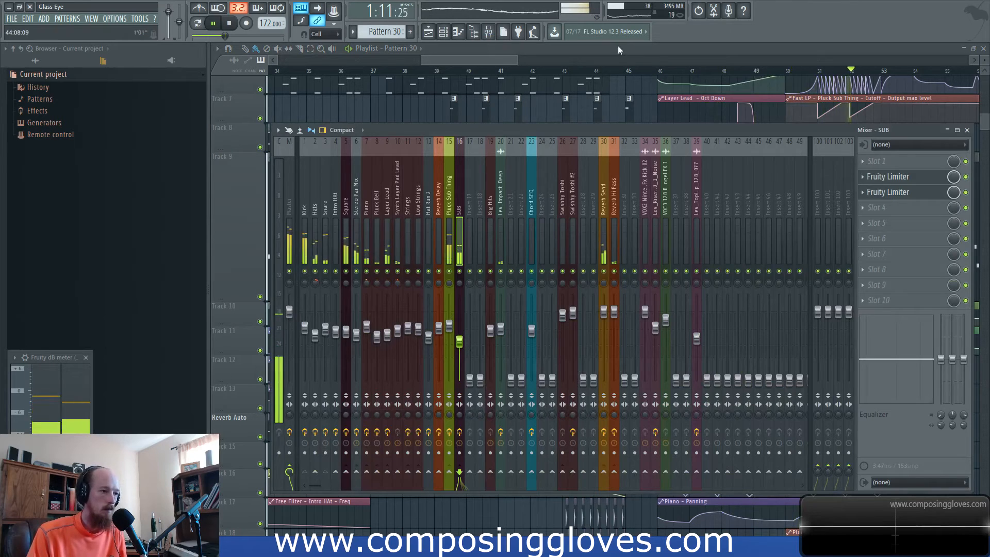
pyautogui.moveTo(475, 62); pyautogui.dragTo(472, 62)
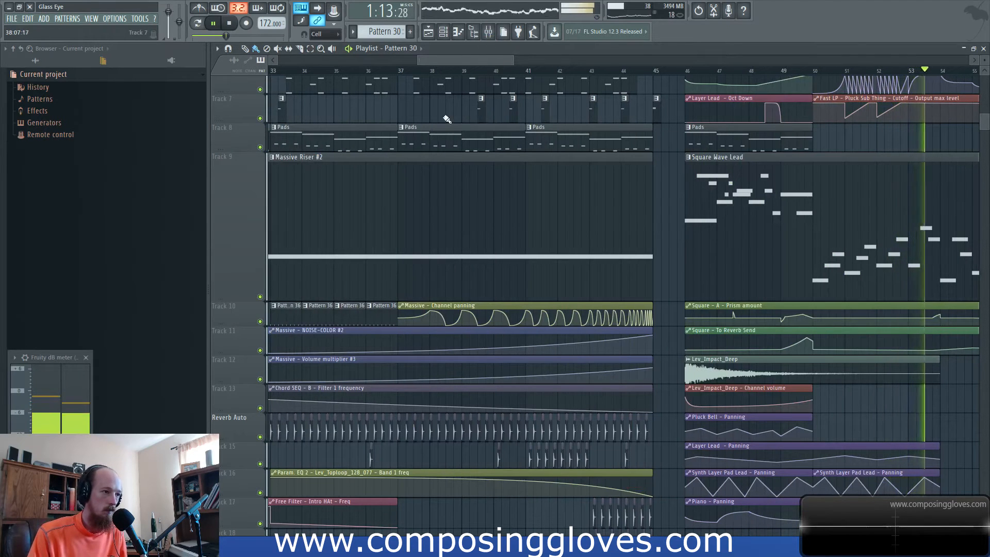
pyautogui.moveTo(436, 110); pyautogui.dragTo(484, 113)
pyautogui.click(506, 36)
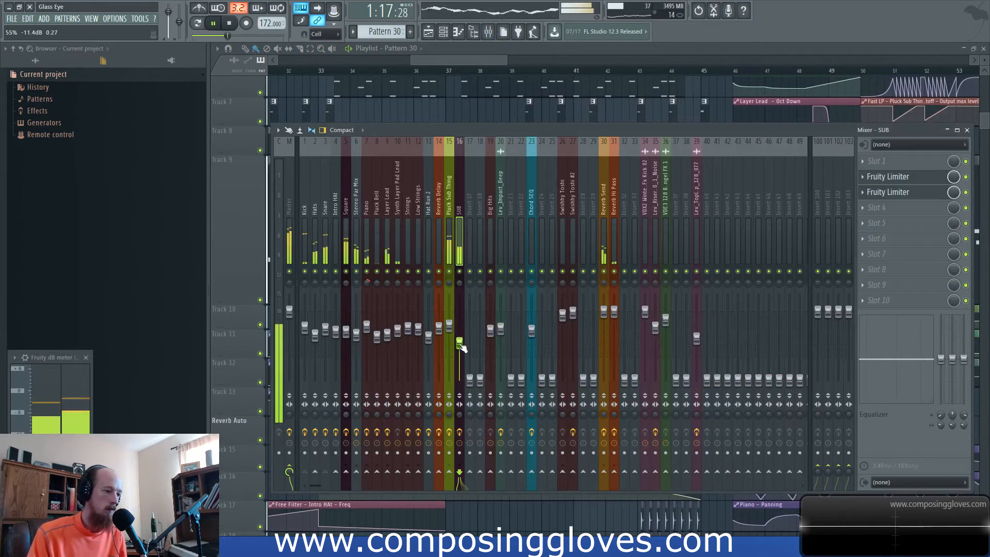
pyautogui.moveTo(485, 64); pyautogui.dragTo(478, 64)
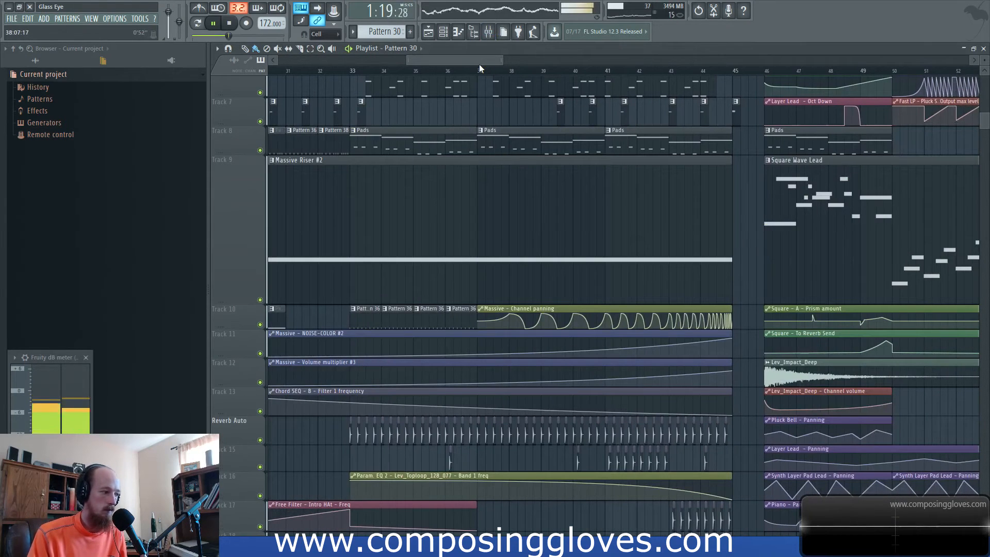
pyautogui.press('space')
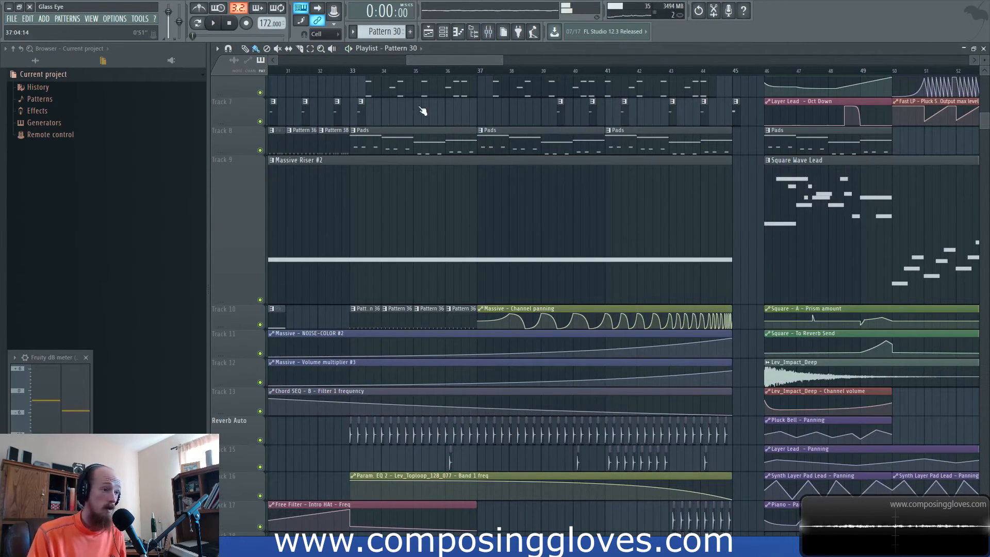
# Return the playback position to bar 33 and examine the build-up's hat clips, automation and the Lev_Toploop_128_077 track's Fruity parametric EQ 2
pyautogui.moveTo(437, 100); pyautogui.dragTo(486, 113)
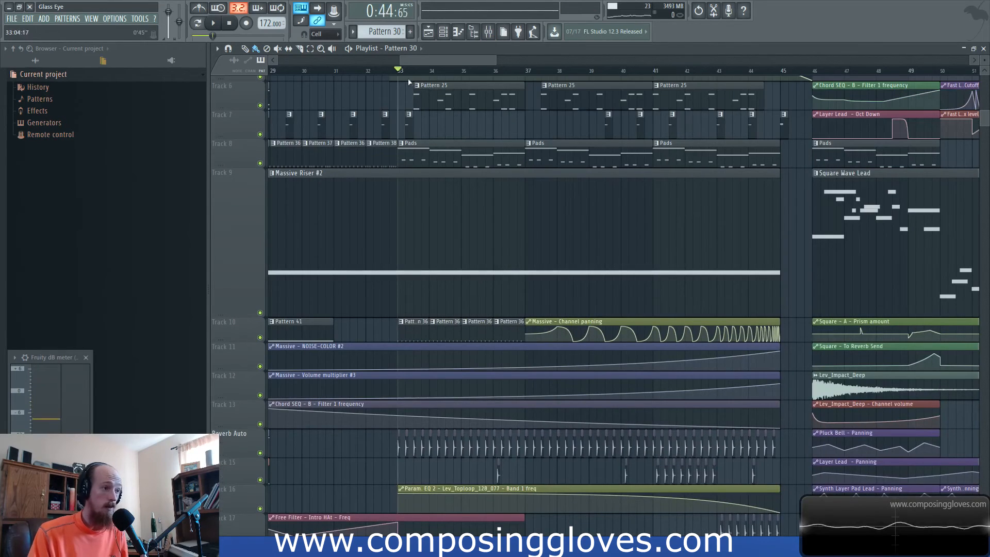
pyautogui.scroll(-4, 482, 181)
pyautogui.scroll(2, 649, 268)
pyautogui.scroll(2, 643, 318)
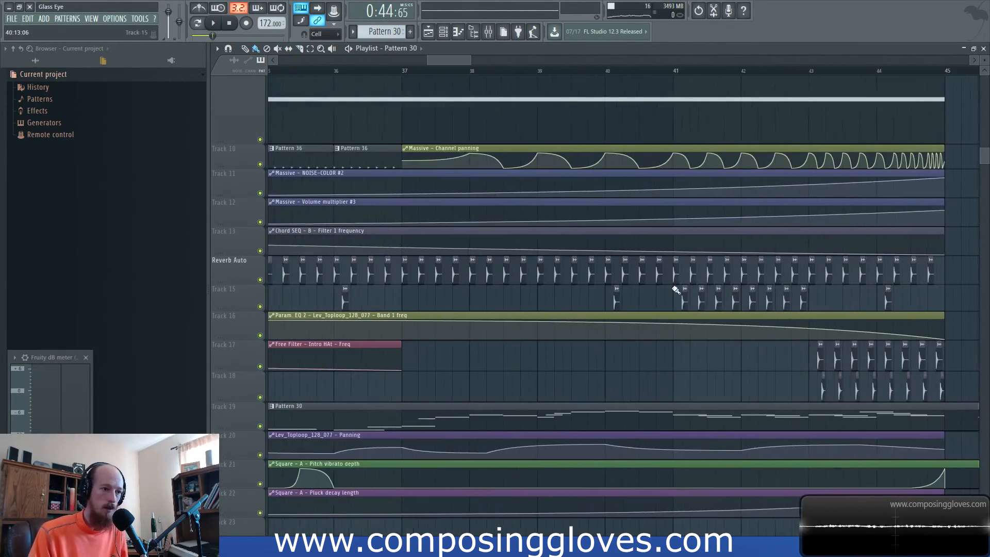
pyautogui.scroll(-2, 676, 289)
pyautogui.scroll(-4, 545, 232)
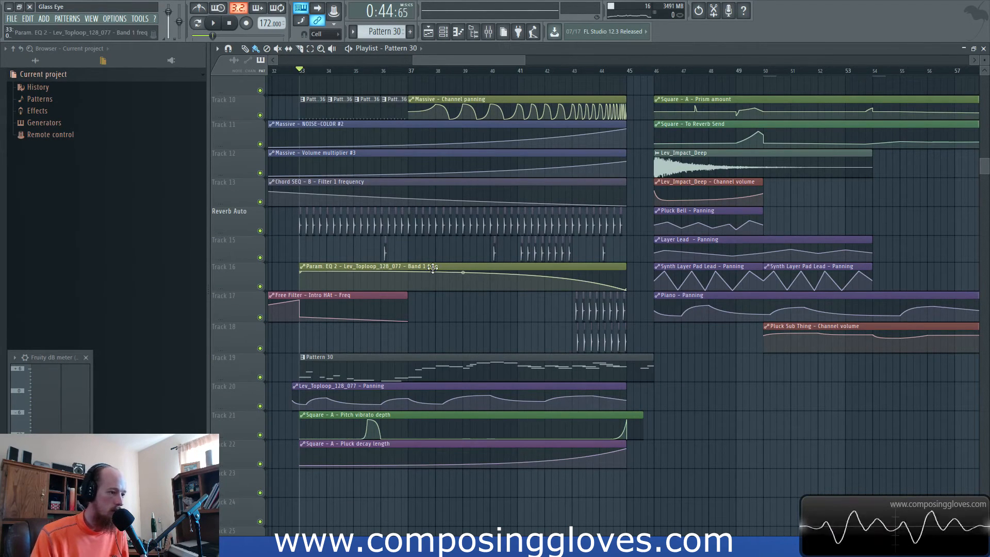
pyautogui.scroll(3, 438, 129)
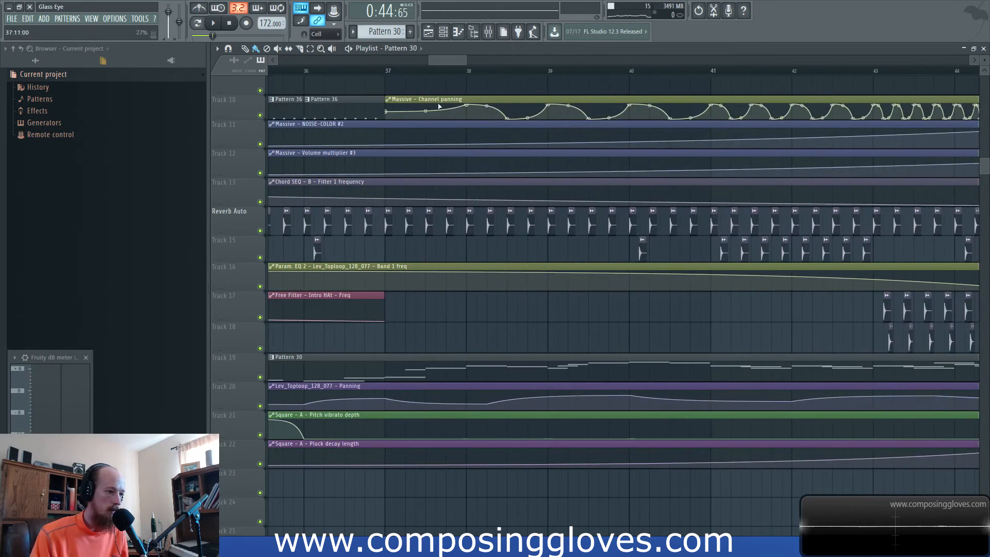
pyautogui.click(495, 34)
pyautogui.click(694, 196)
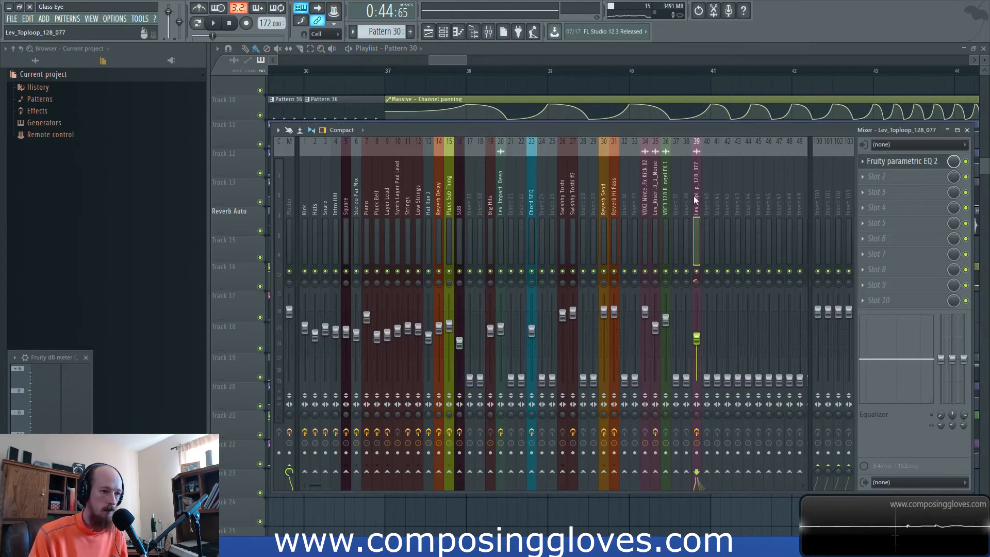
pyautogui.click(930, 165)
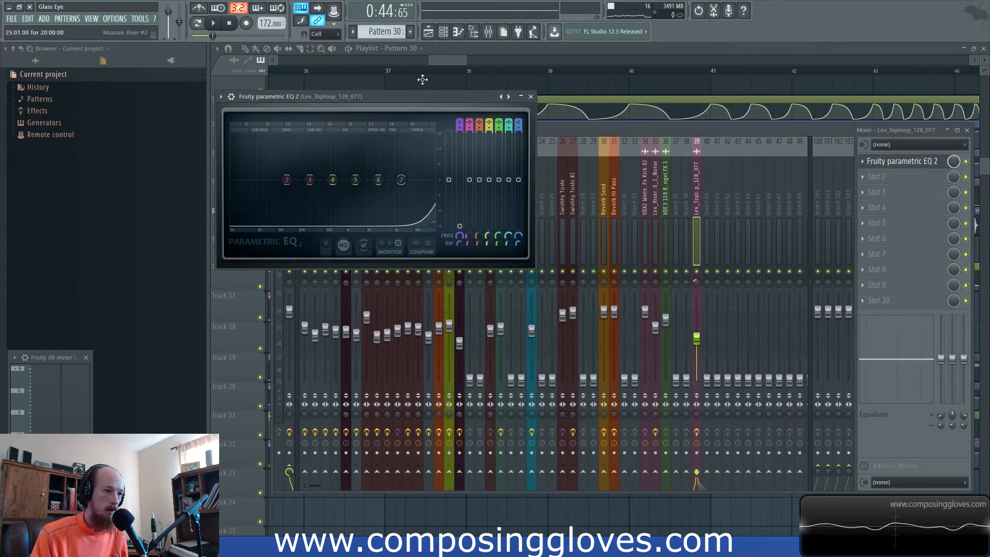
pyautogui.click(442, 59)
pyautogui.scroll(-4, 744, 344)
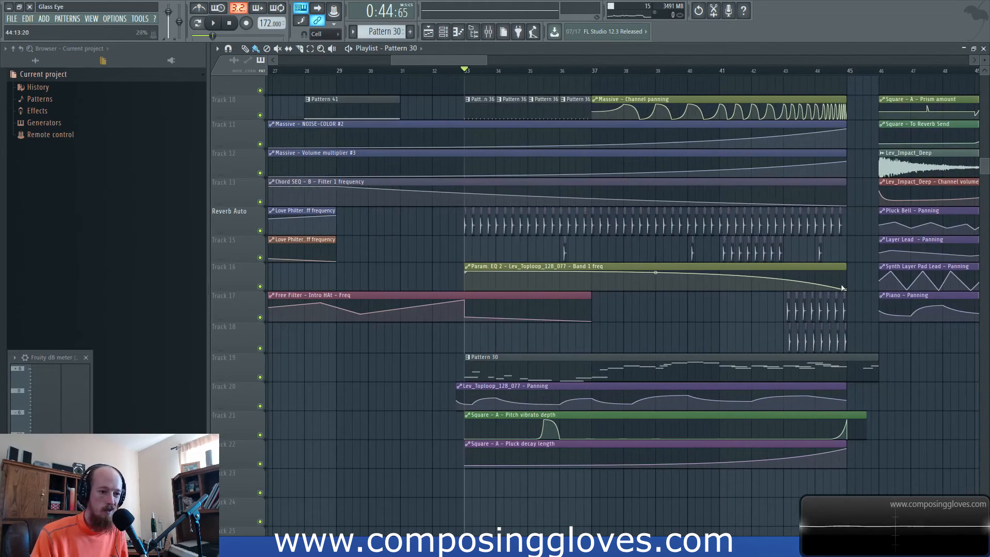
# Add a point at bar 44 at about 21% to the Lev_Toploop_128_077 Band 1 freq automation and raise its bar 45 end point to 100%
pyautogui.click(815, 288)
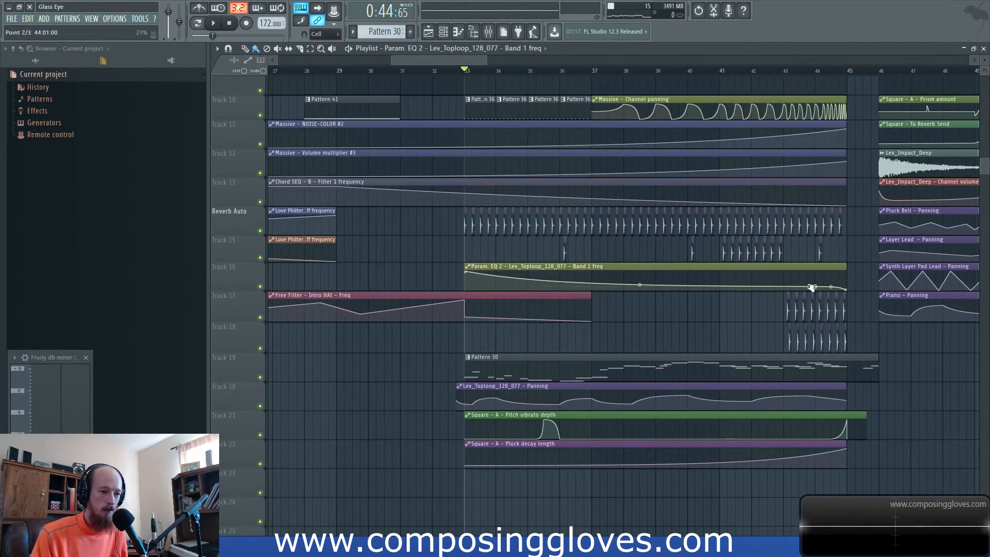
pyautogui.moveTo(639, 282); pyautogui.dragTo(639, 271)
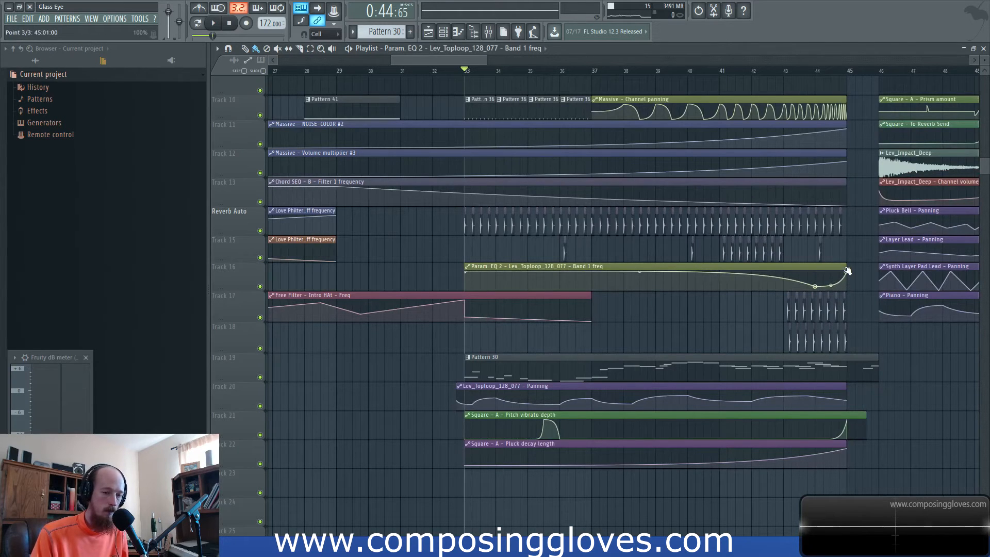
pyautogui.press('space')
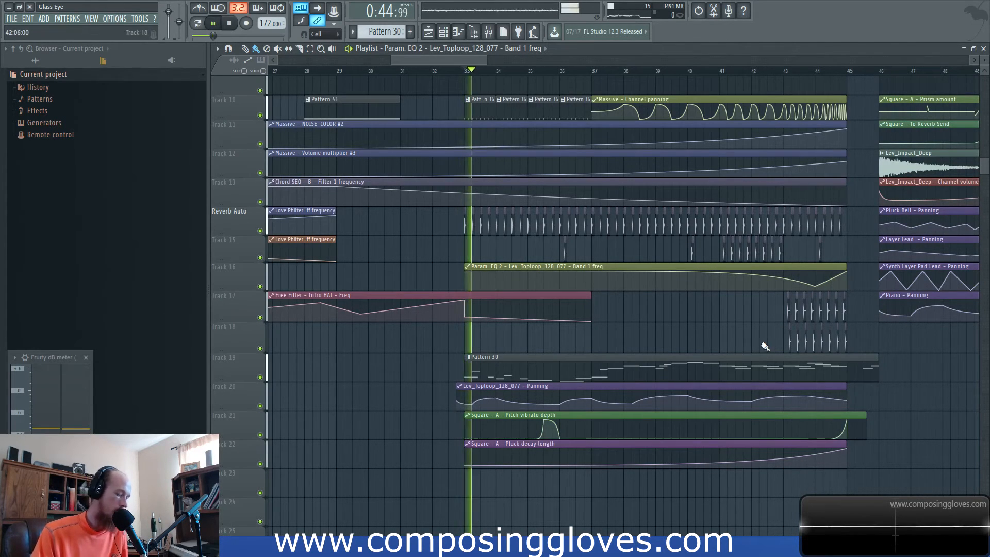
pyautogui.press('space')
pyautogui.scroll(5, 834, 281)
pyautogui.moveTo(840, 257); pyautogui.dragTo(696, 392)
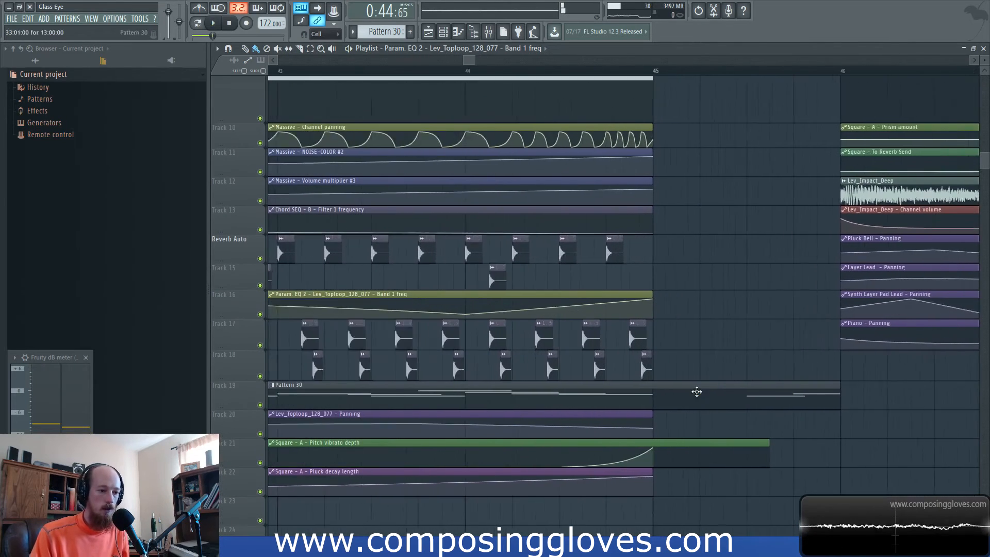
pyautogui.scroll(3, 696, 391)
pyautogui.rightClick(588, 360)
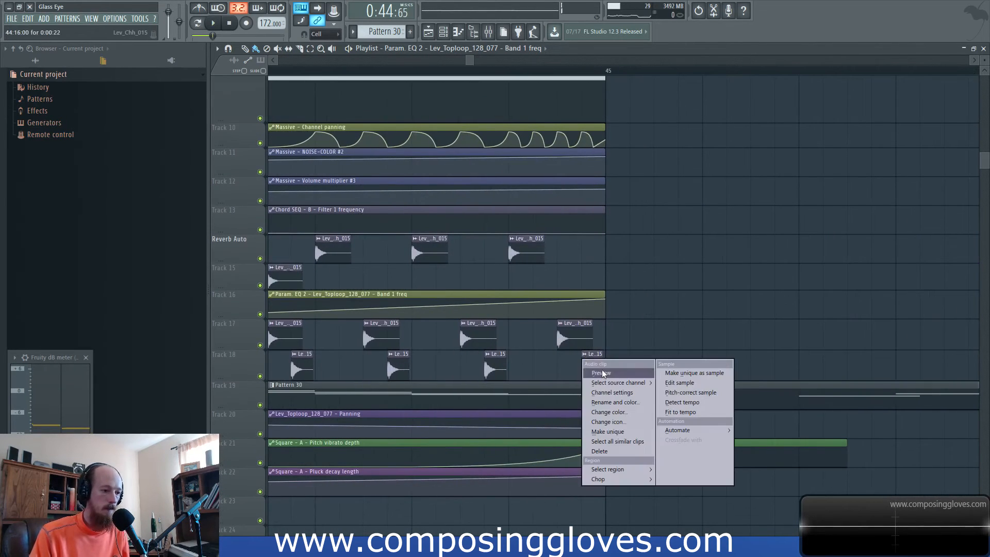
pyautogui.click(693, 374)
pyautogui.click(484, 16)
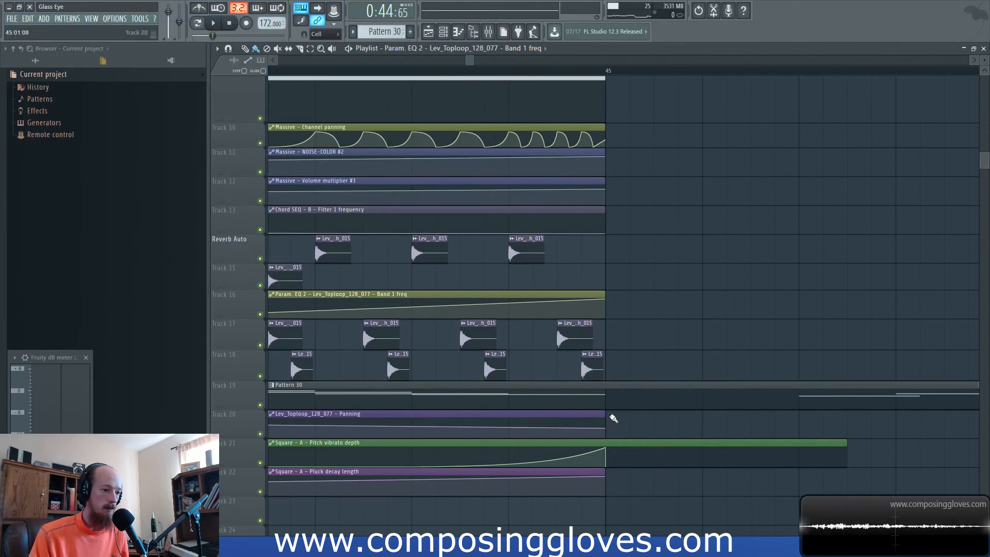
# Make the last Lev_Chh_015 clip before bar 45 unique, route it to a free mixer track and place that track beside Lev_Toploop_128_077
pyautogui.rightClick(587, 359)
pyautogui.click(607, 431)
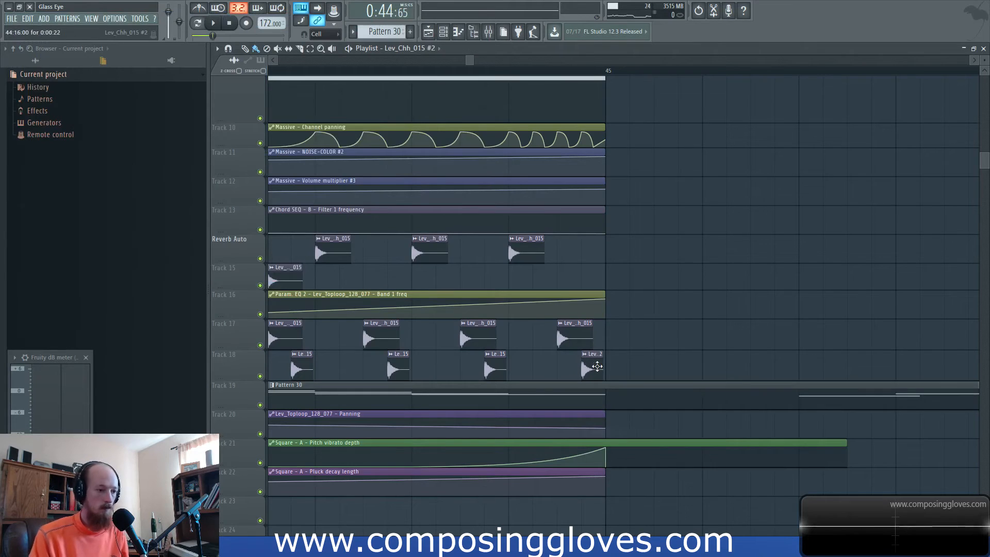
pyautogui.doubleClick(592, 366)
pyautogui.hotkey('ctrl', 'l')
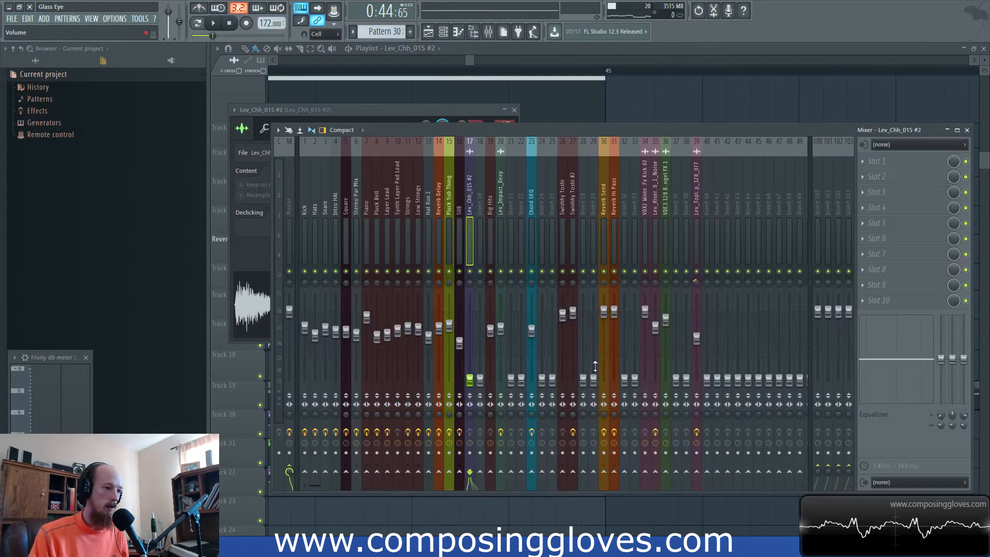
pyautogui.moveTo(471, 208); pyautogui.dragTo(728, 208)
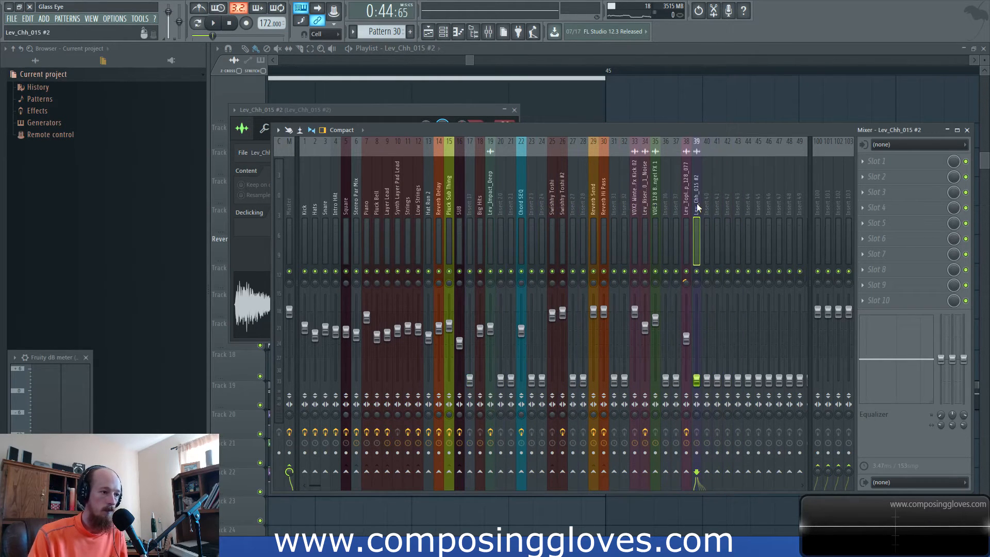
# Look through the mixer tracks, including Reverb Delay, Hat Run 2, Insert 17 and Lev_Chh_015 #2, to check their effects and routing
pyautogui.click(459, 212)
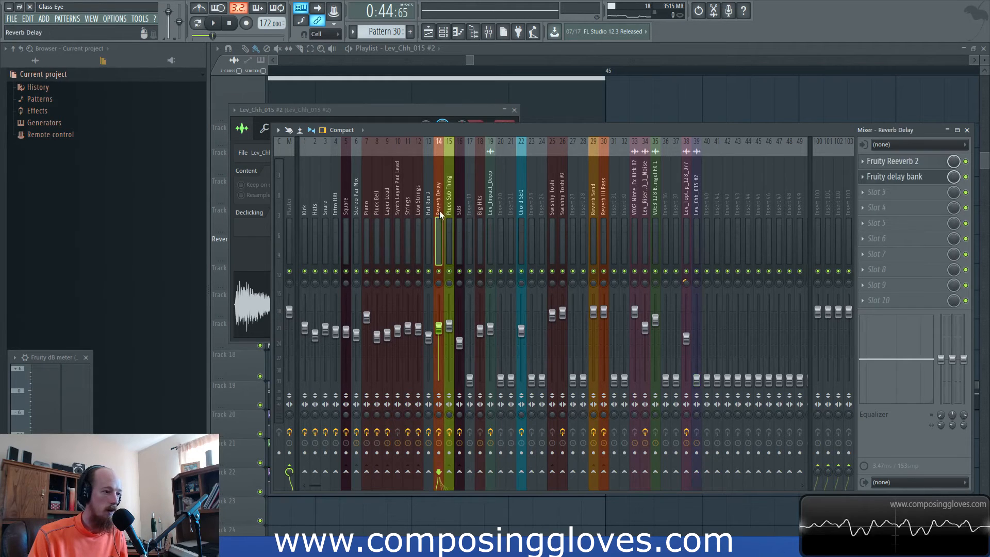
pyautogui.click(468, 212)
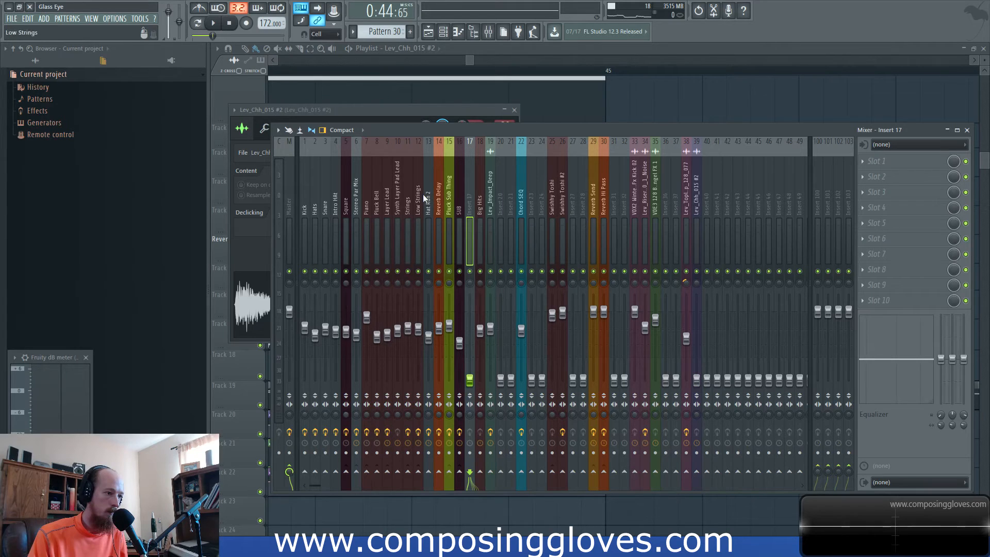
pyautogui.click(687, 213)
pyautogui.click(698, 211)
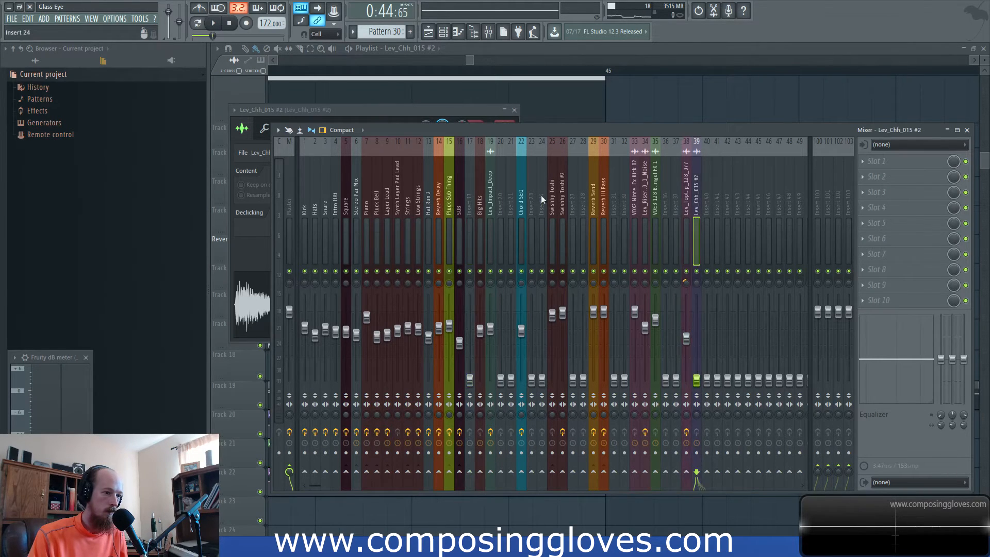
pyautogui.click(447, 201)
pyautogui.click(425, 200)
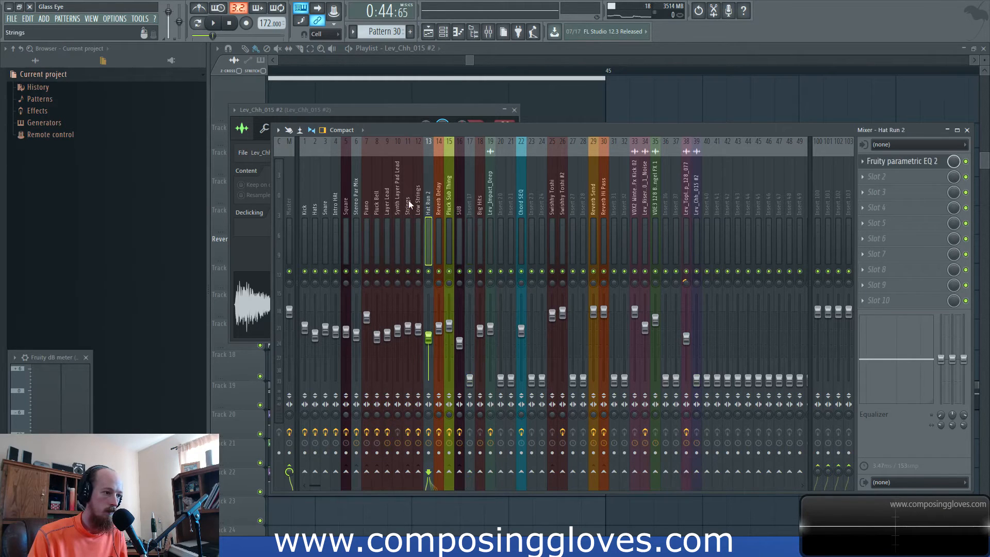
pyautogui.click(409, 204)
pyautogui.click(478, 203)
pyautogui.click(490, 200)
pyautogui.click(479, 202)
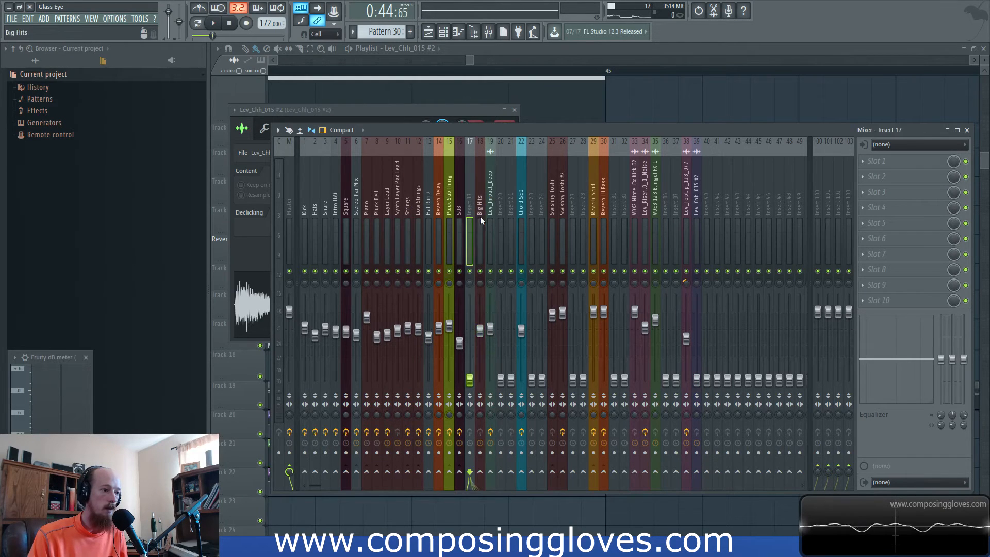
# Step back through the project's edit history to the last Lev_Toploop_128_077 volume tweak, and restore the most recent state
pyautogui.click(35, 61)
pyautogui.click(103, 61)
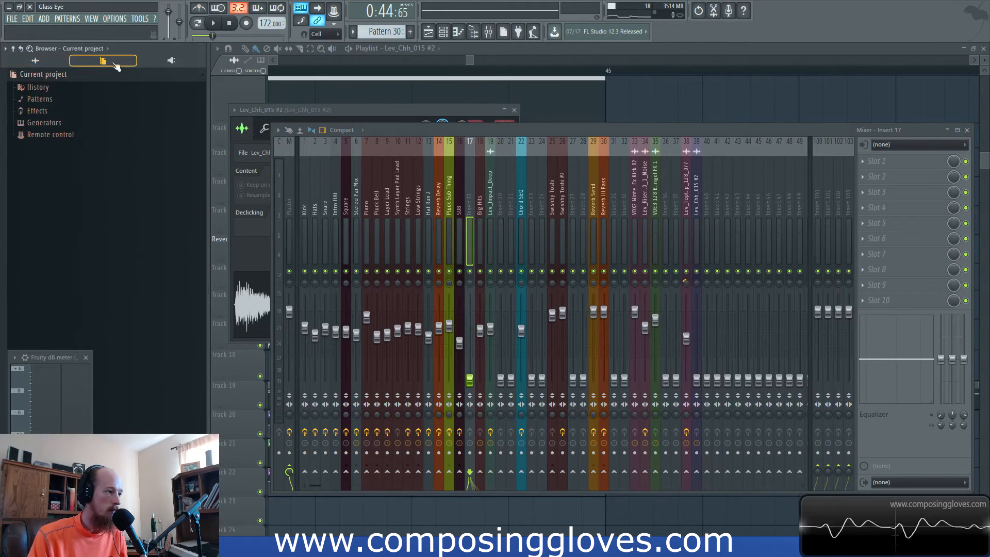
pyautogui.click(68, 90)
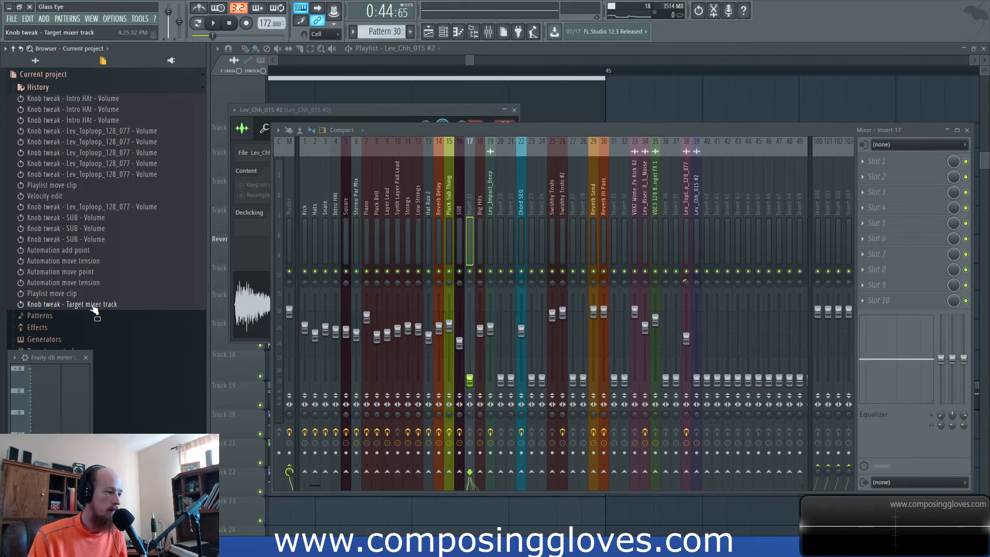
pyautogui.click(68, 295)
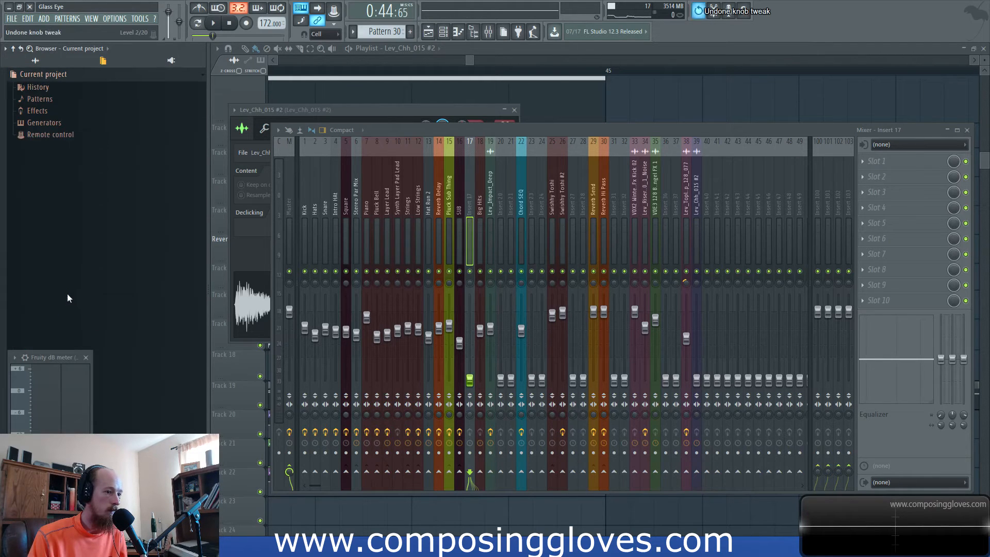
pyautogui.click(65, 89)
pyautogui.click(79, 261)
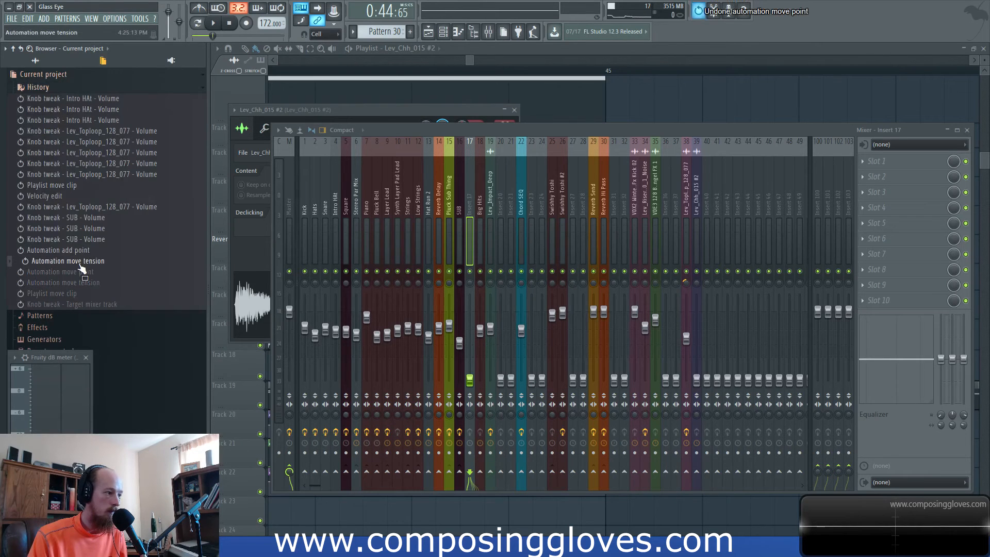
pyautogui.click(81, 208)
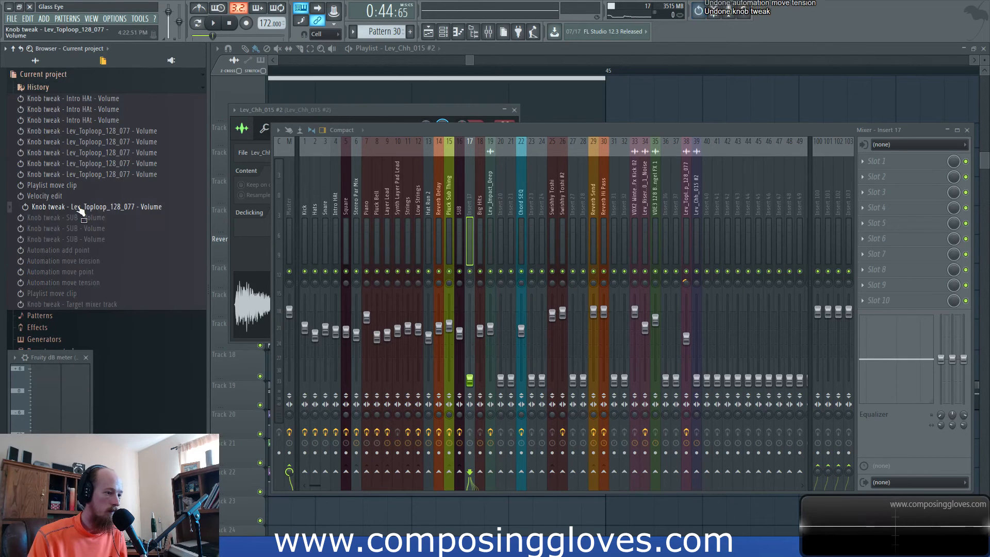
pyautogui.click(76, 263)
pyautogui.click(78, 283)
pyautogui.click(81, 293)
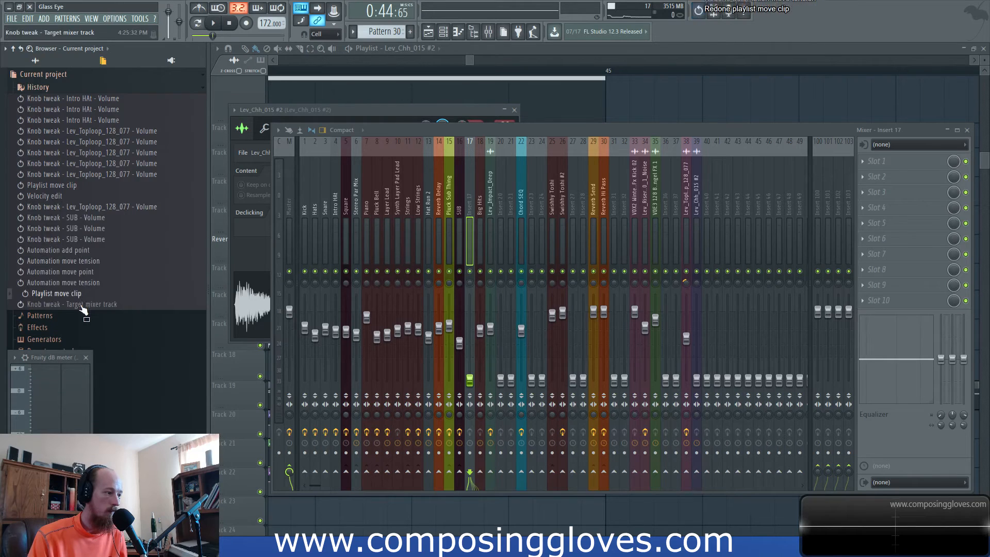
pyautogui.click(81, 305)
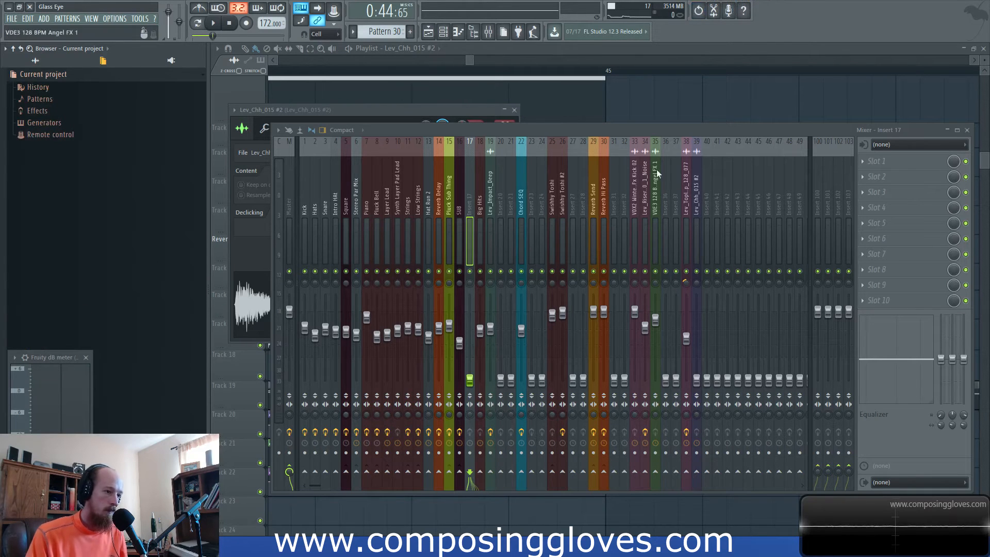
# Look further along the playlist and check the Noise Bodzin 3 clip's sampler settings and mixer routing
pyautogui.click(630, 47)
pyautogui.scroll(-6, 652, 236)
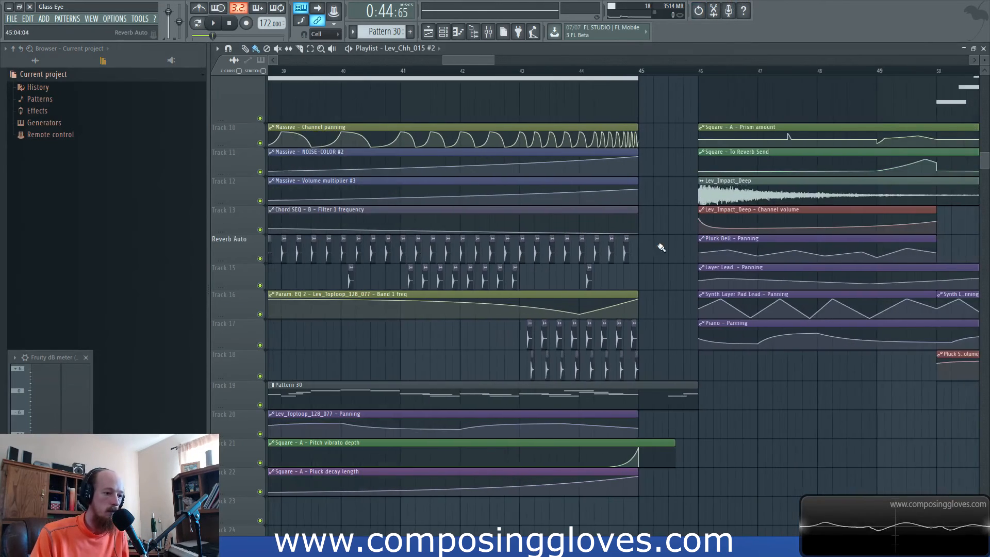
pyautogui.moveTo(851, 262); pyautogui.dragTo(645, 281)
pyautogui.scroll(-6, 665, 283)
pyautogui.moveTo(762, 283); pyautogui.dragTo(439, 261)
pyautogui.doubleClick(441, 261)
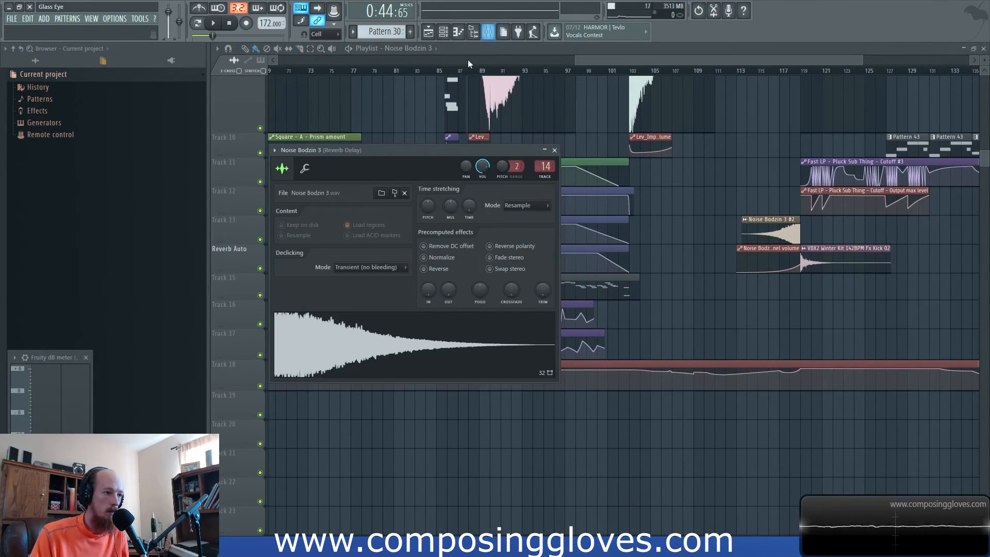
# Enable a send from the last Lev_Chh_015 #2 clip's mixer track to the Lev_Toploop_128_077 track
pyautogui.moveTo(637, 70); pyautogui.dragTo(466, 79)
pyautogui.scroll(3, 442, 123)
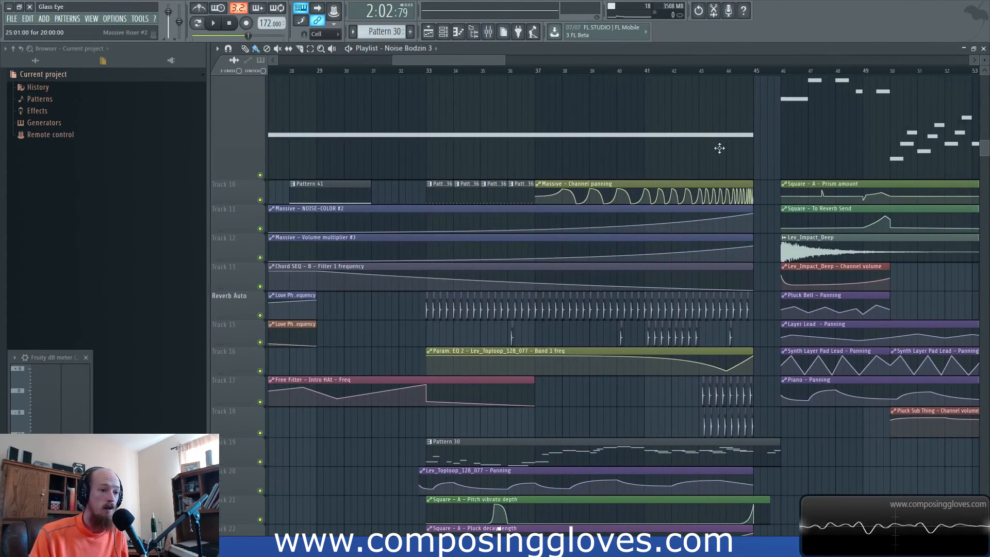
pyautogui.scroll(3, 719, 148)
pyautogui.moveTo(690, 172); pyautogui.dragTo(643, 190)
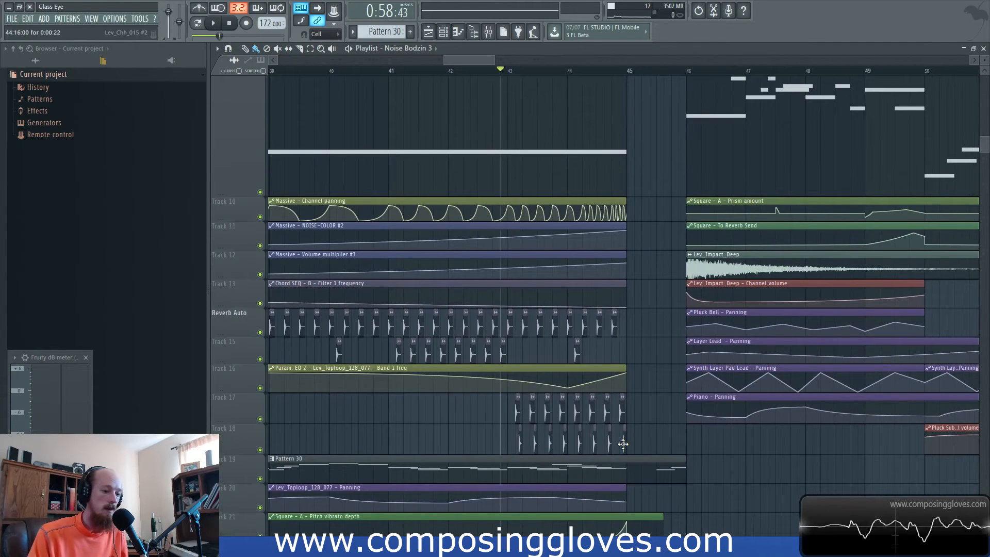
pyautogui.doubleClick(624, 444)
pyautogui.click(487, 31)
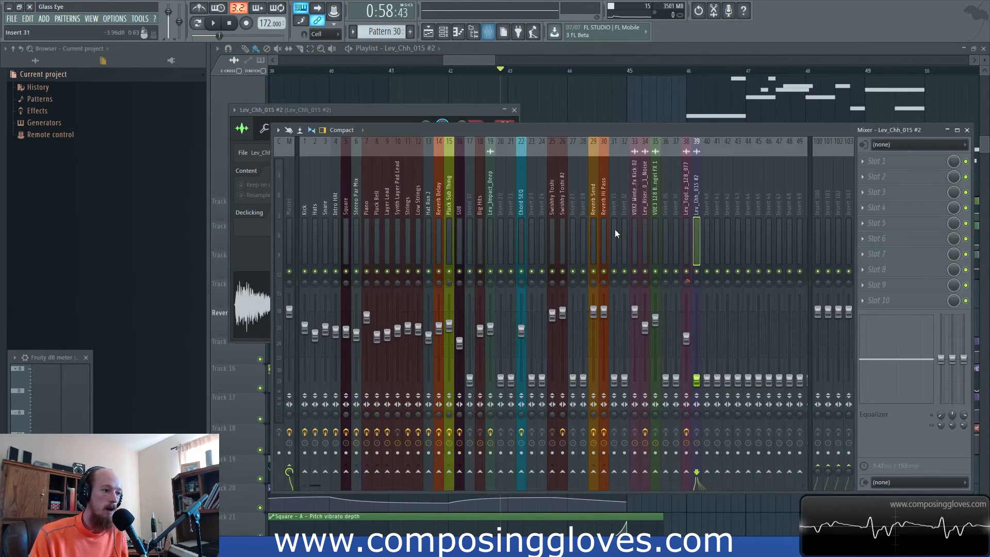
pyautogui.rightClick(688, 472)
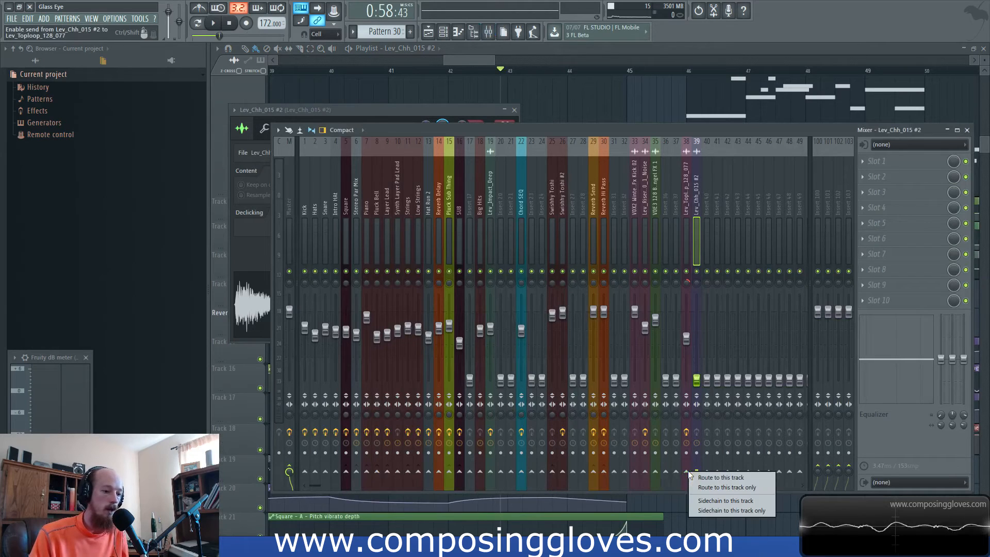
pyautogui.click(692, 478)
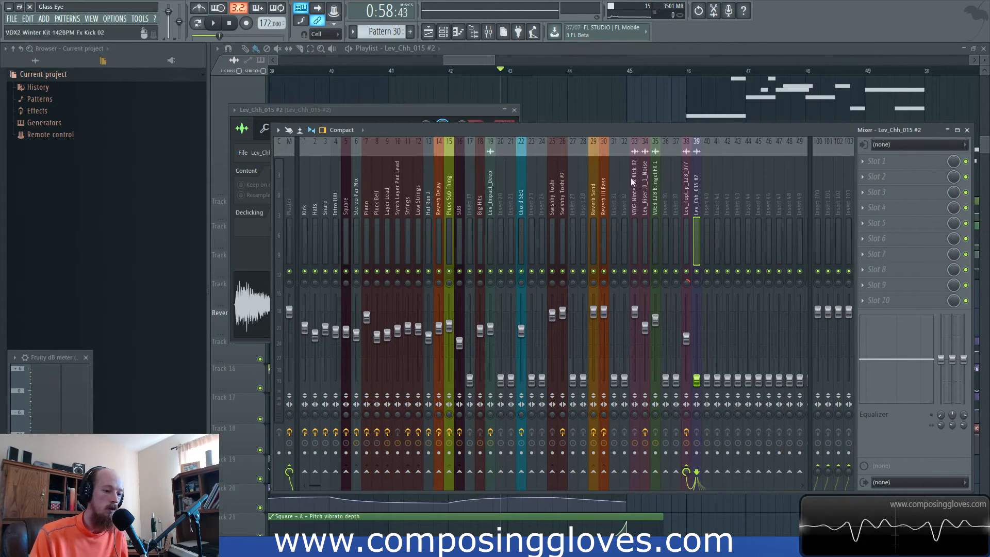
# Load Fruity delay bank in the first effect slot of Lev_Chh_015 #2 and play the end of the build-up
pyautogui.click(869, 161)
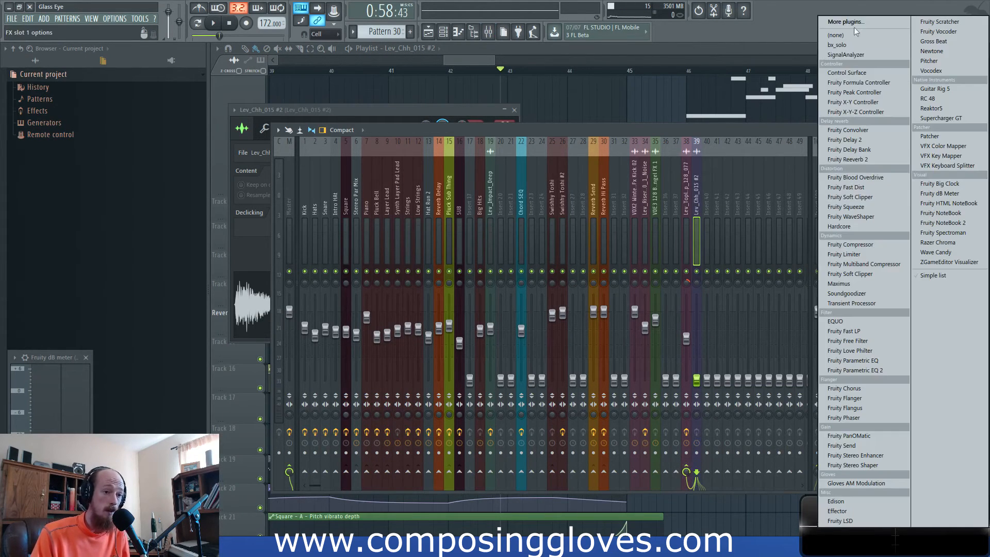
pyautogui.click(878, 150)
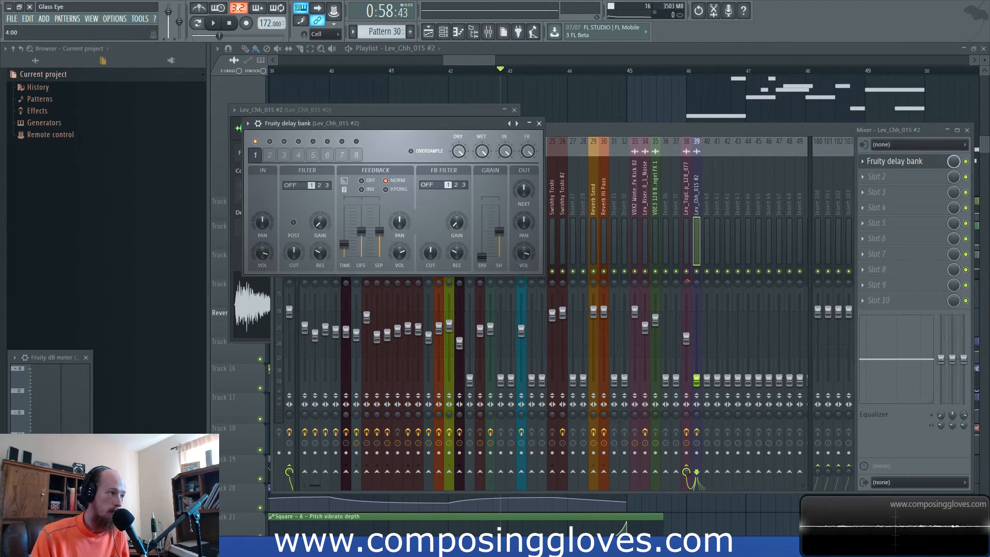
pyautogui.click(489, 64)
pyautogui.press('space')
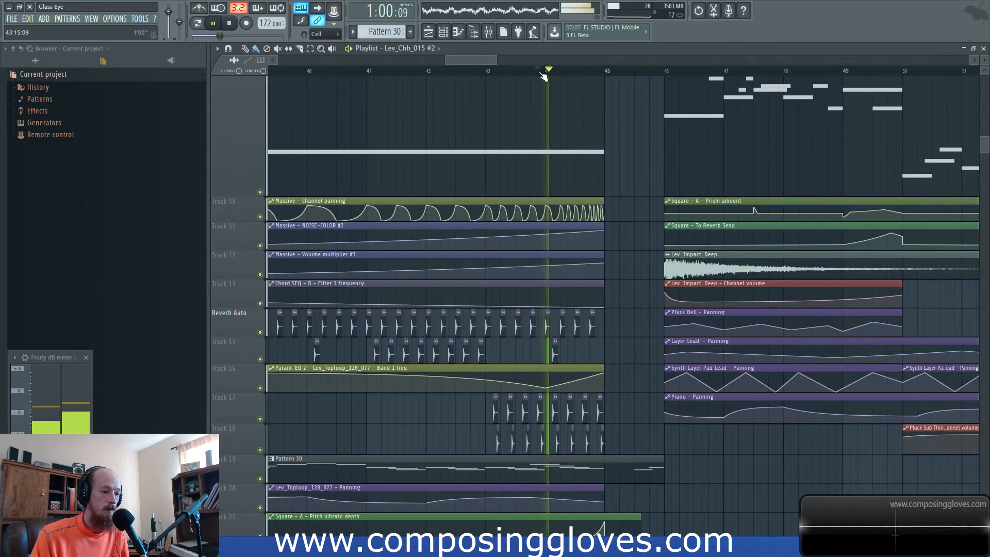
pyautogui.scroll(2, 602, 380)
pyautogui.scroll(1, 602, 380)
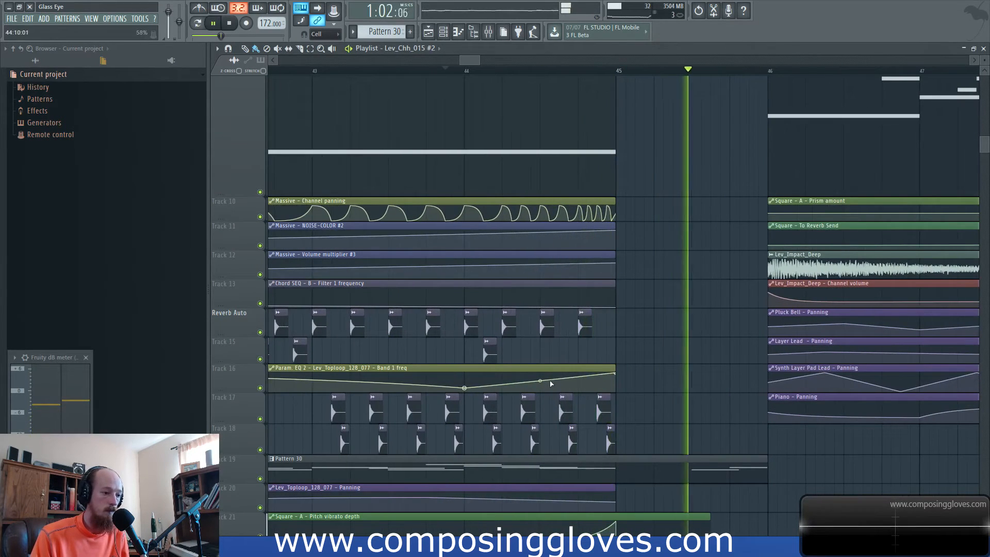
pyautogui.press('space')
# Move the Lev_Toploop_128_077 Band 1 freq automation's end point slightly ahead of bar 45 and audition the passage
pyautogui.moveTo(603, 373); pyautogui.dragTo(621, 371)
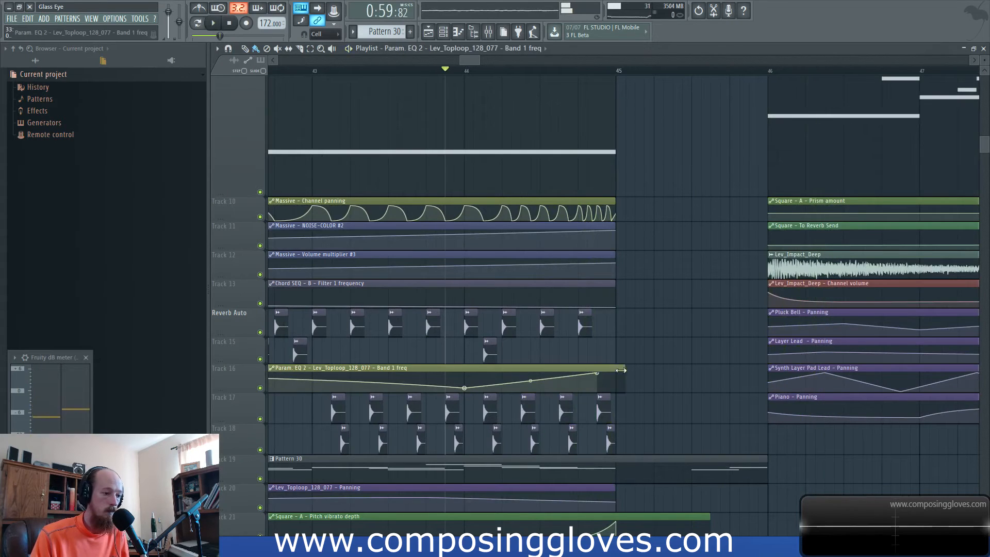
pyautogui.press('space')
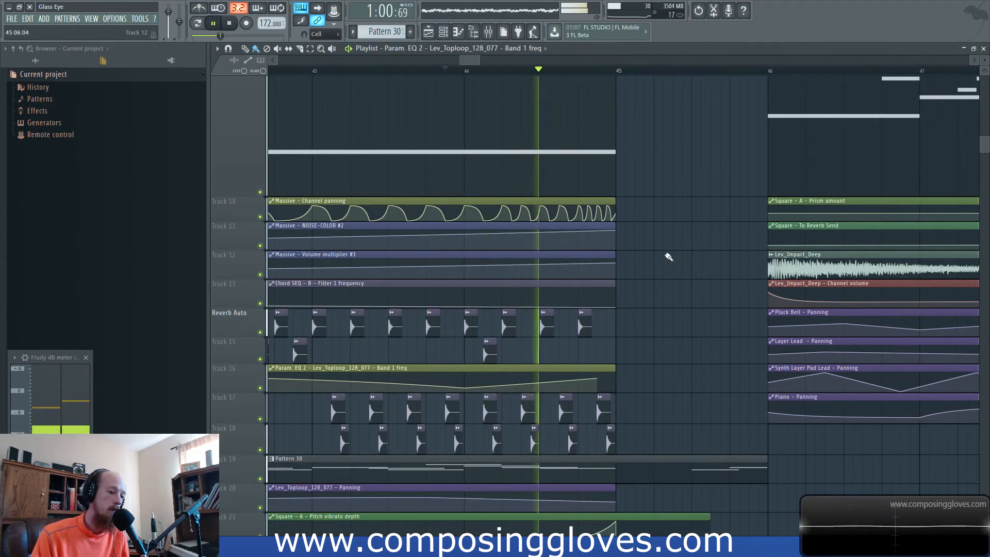
pyautogui.press('space')
pyautogui.press('space')
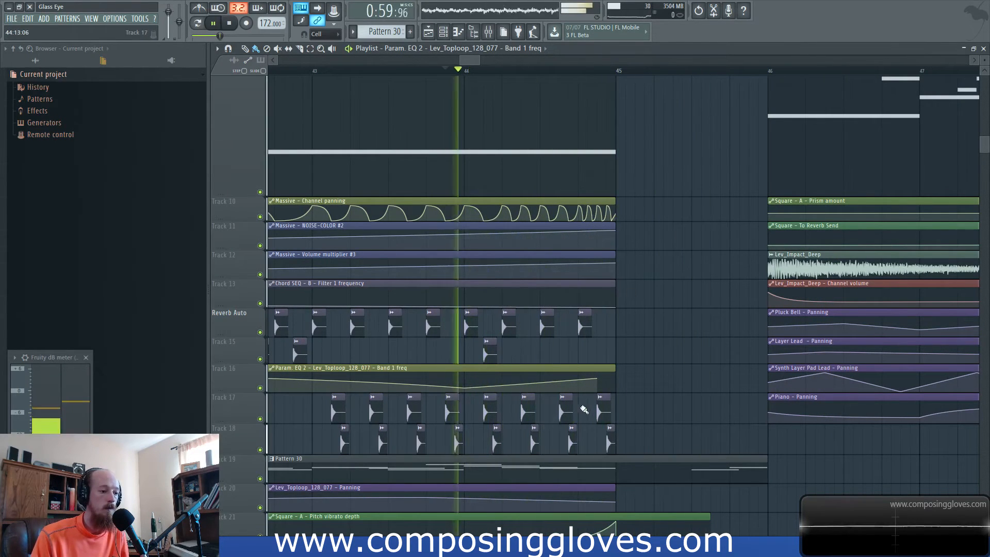
pyautogui.moveTo(597, 380); pyautogui.dragTo(601, 383)
pyautogui.press('space')
# Raise the Lev_Chh_015 #2 mixer track's volume to about -3.8 dB while playing the end of the build-up
pyautogui.doubleClick(609, 437)
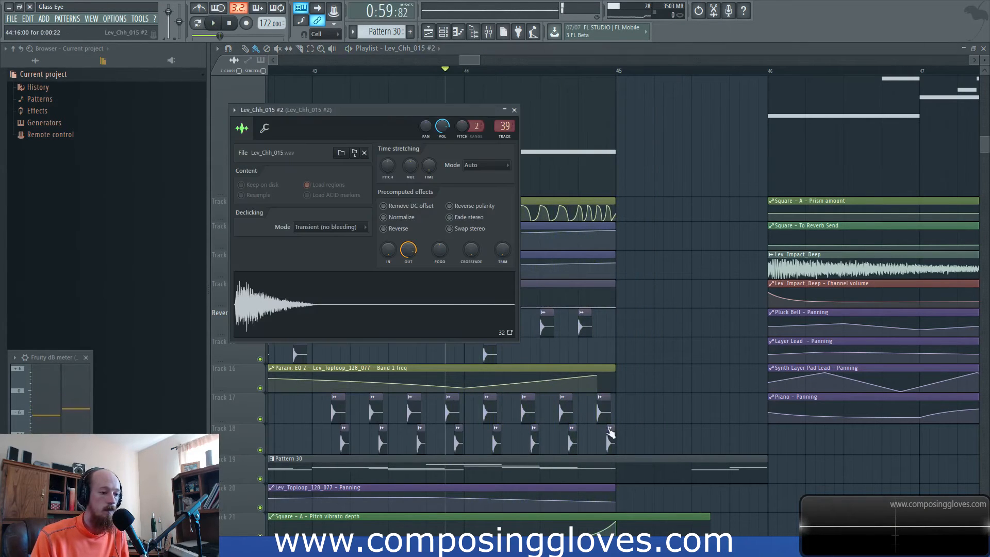
pyautogui.press('F9')
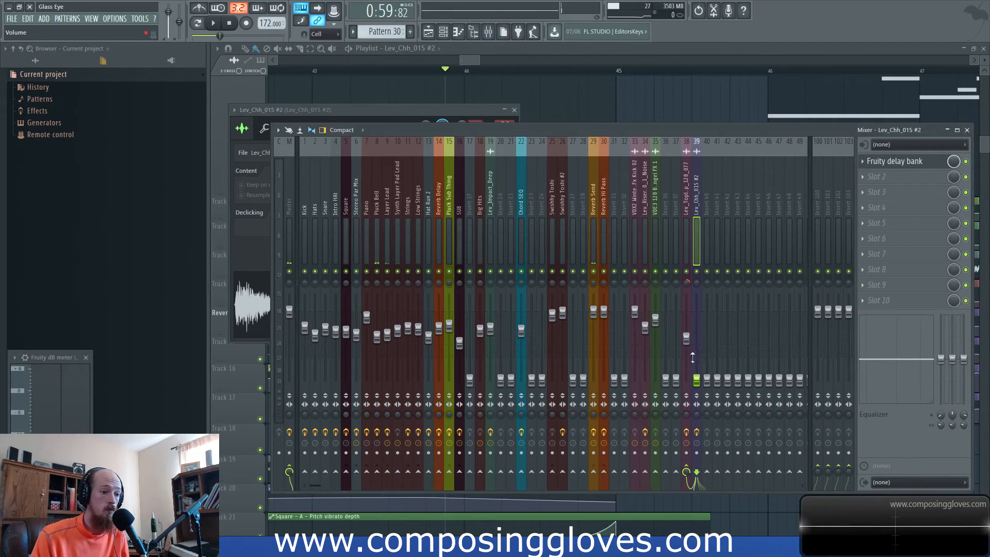
pyautogui.press('space')
pyautogui.moveTo(696, 320); pyautogui.dragTo(697, 325)
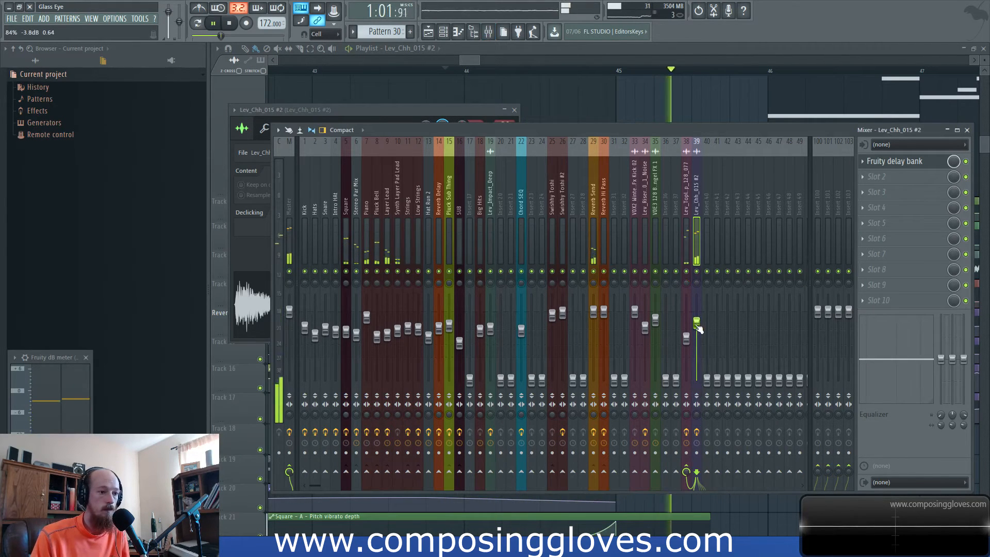
# Move the Band 1 freq automation's end point back to bar 45 and play the end of the build-up
pyautogui.click(472, 63)
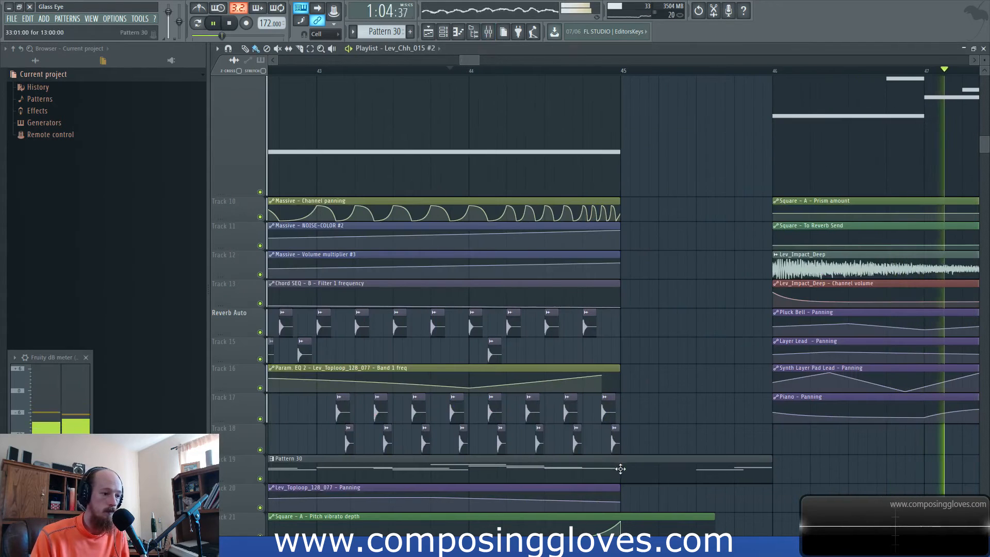
pyautogui.click(617, 371)
pyautogui.press('space')
pyautogui.press('space')
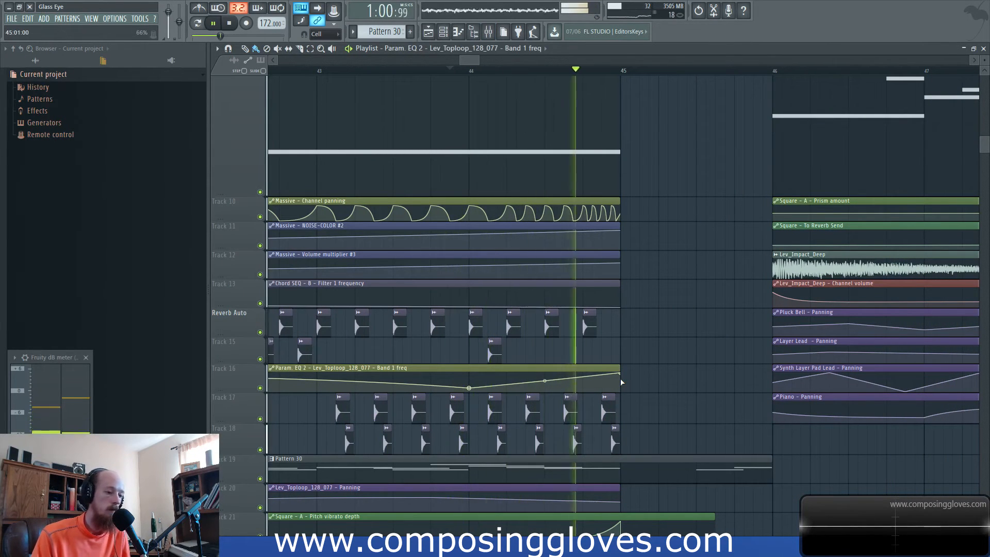
pyautogui.press('space')
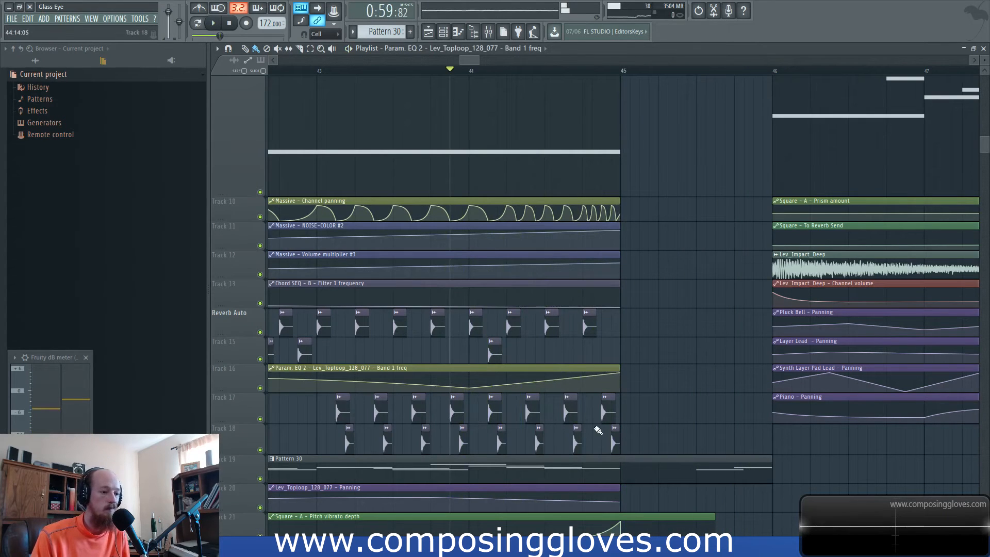
# Adjust the Lev_Chh_015 #2 delay bank's feedback volume, set its output volume to 33%, and audition the final hit
pyautogui.click(490, 35)
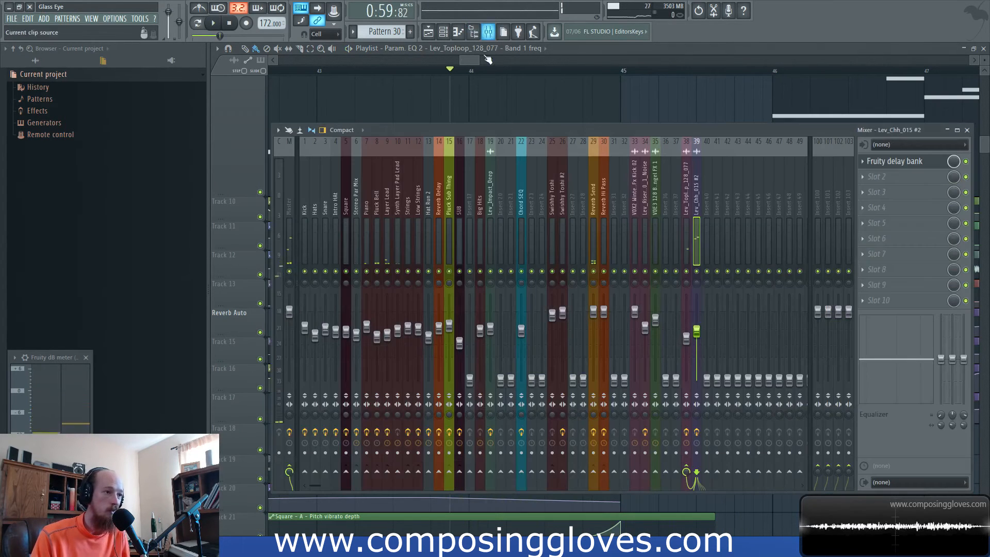
pyautogui.click(916, 161)
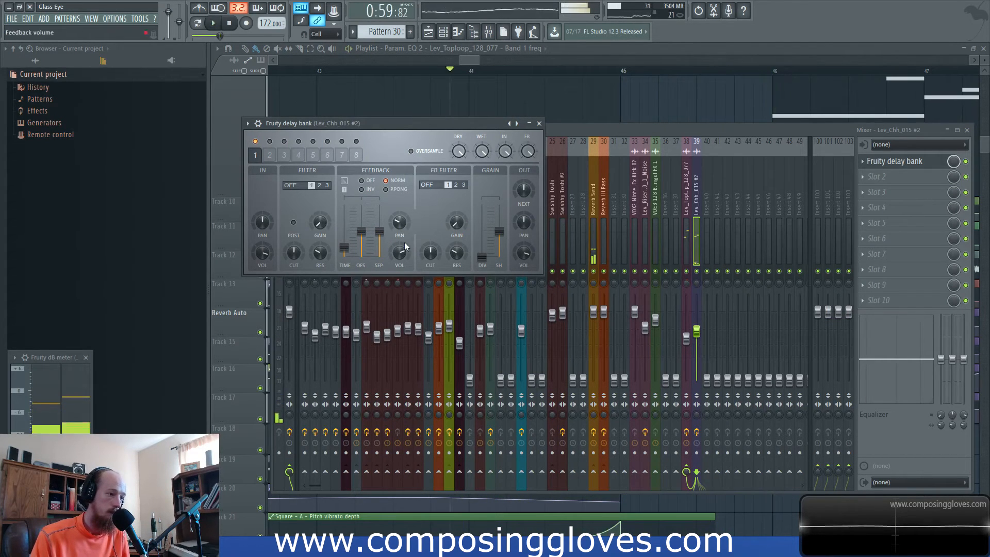
pyautogui.moveTo(400, 253); pyautogui.dragTo(401, 254)
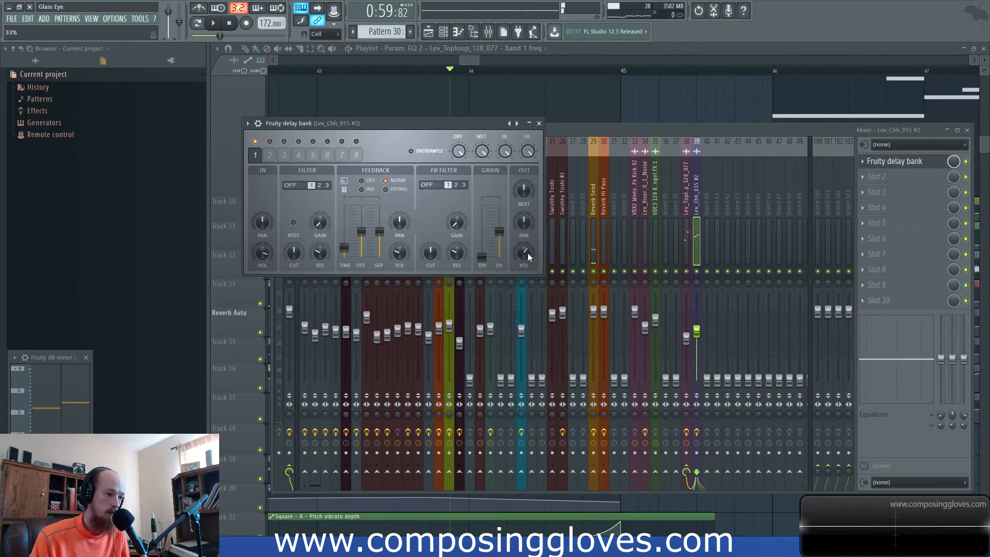
pyautogui.press('space')
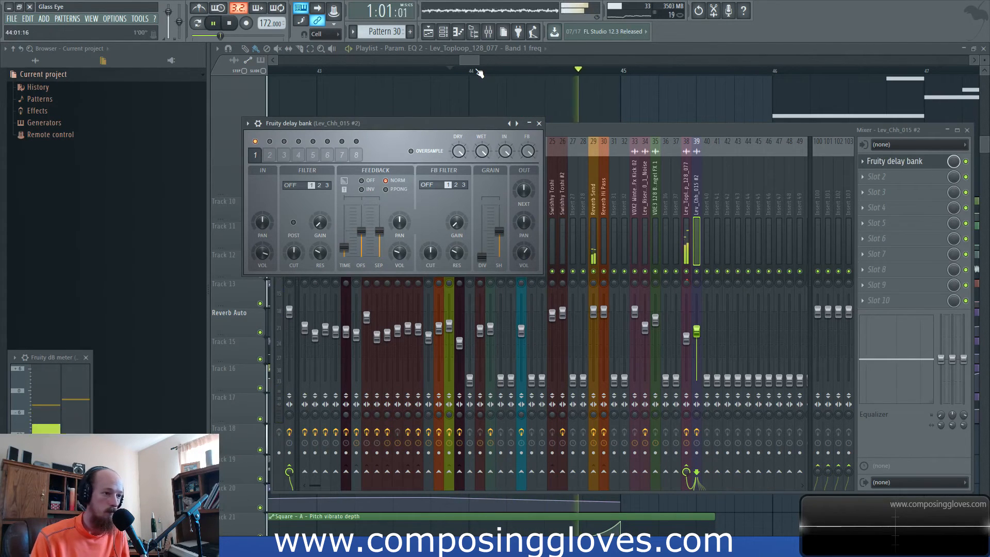
pyautogui.press('space')
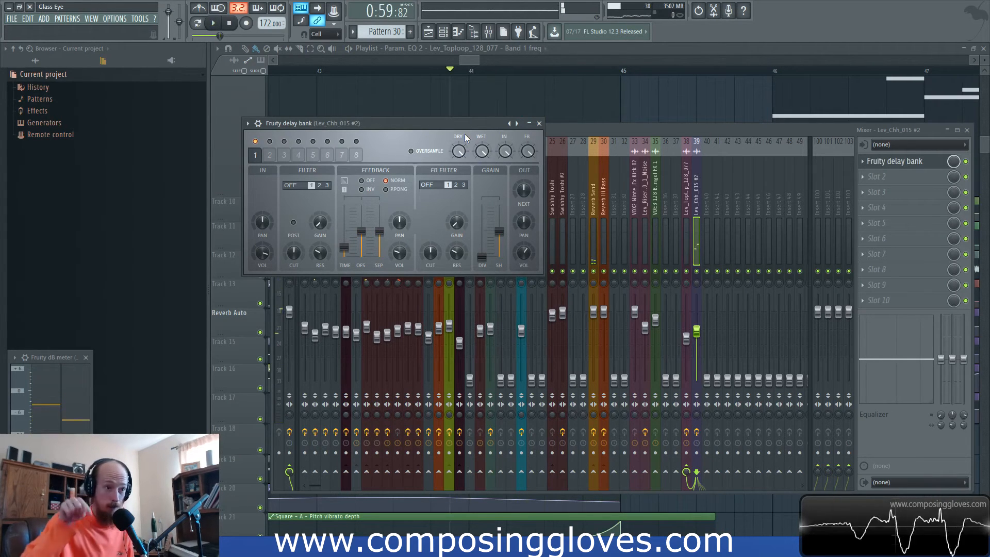
pyautogui.press('space')
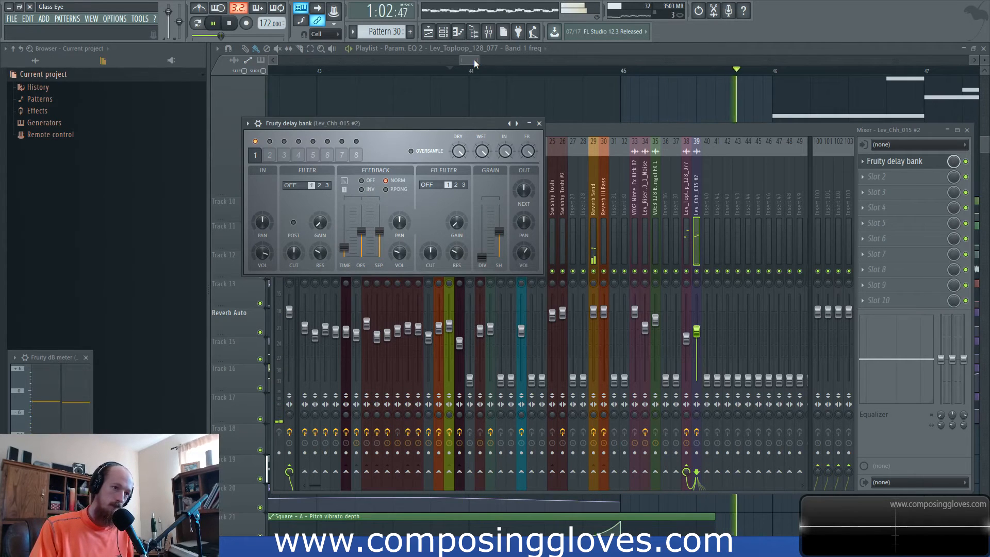
pyautogui.press('space')
# Create a playlist automation clip for the Lev_Chh_015 #2 delay bank's Delay 1 feedback panning, spanning bar 45
pyautogui.moveTo(475, 60); pyautogui.dragTo(566, 77)
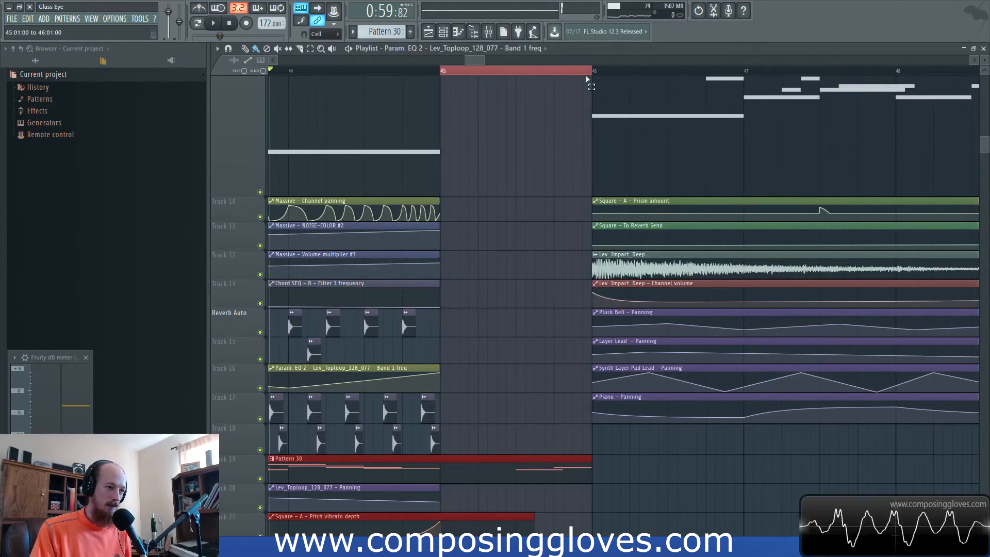
pyautogui.click(489, 32)
pyautogui.click(910, 166)
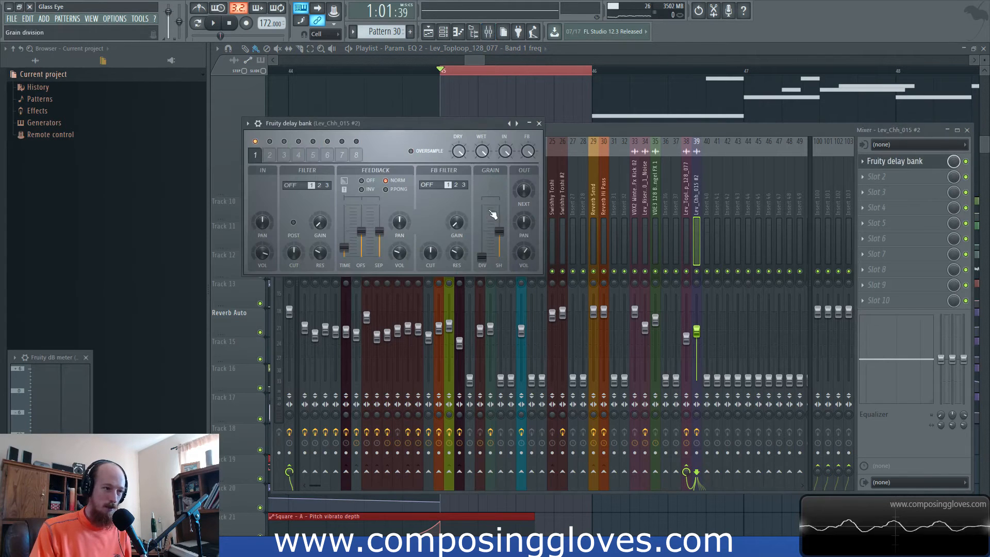
pyautogui.rightClick(402, 223)
pyautogui.click(469, 289)
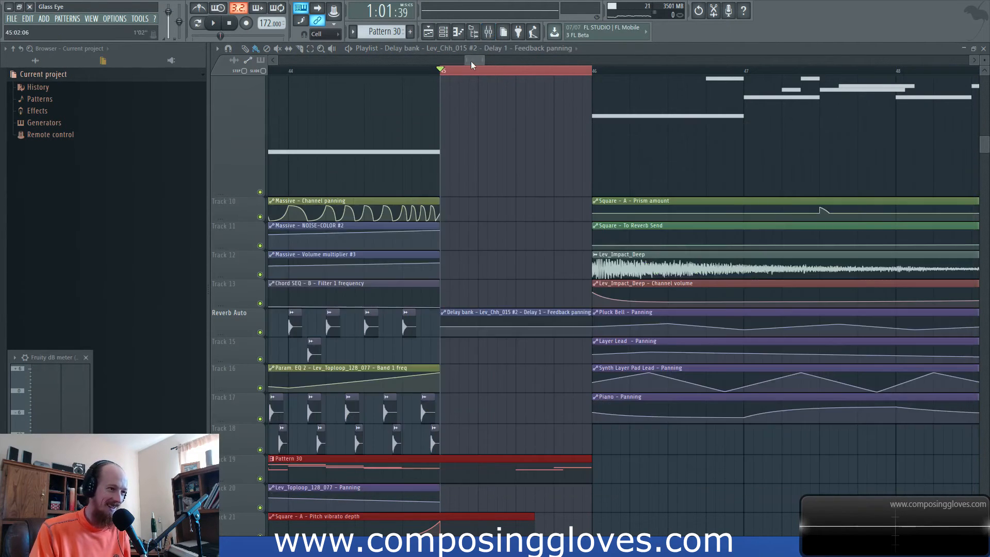
# Shape the Delay 1 feedback panning clip into a zigzag with alternating high and low points, and audition the final hit
pyautogui.scroll(3, 563, 407)
pyautogui.rightClick(387, 336)
pyautogui.rightClick(423, 324)
pyautogui.rightClick(494, 327)
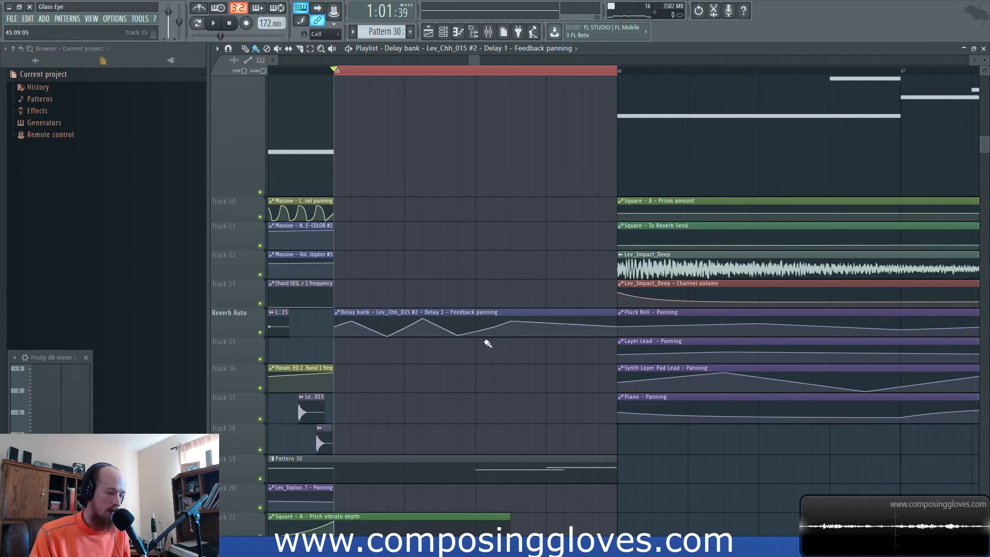
pyautogui.moveTo(328, 158); pyautogui.dragTo(378, 84)
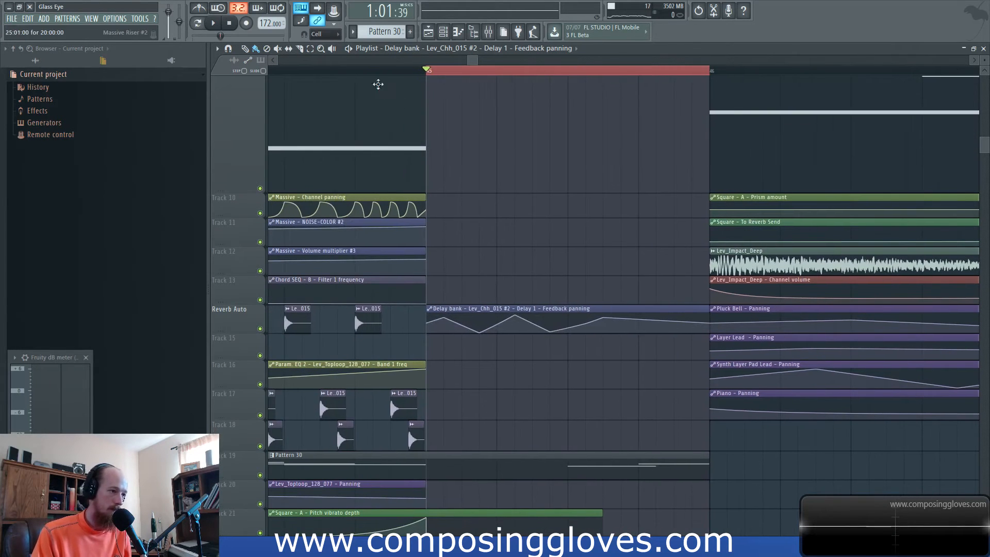
pyautogui.press('space')
pyautogui.press('space')
# Play the build-up from bar 33 and shrink playlist Track 9 to a compact height
pyautogui.scroll(-3, 500, 195)
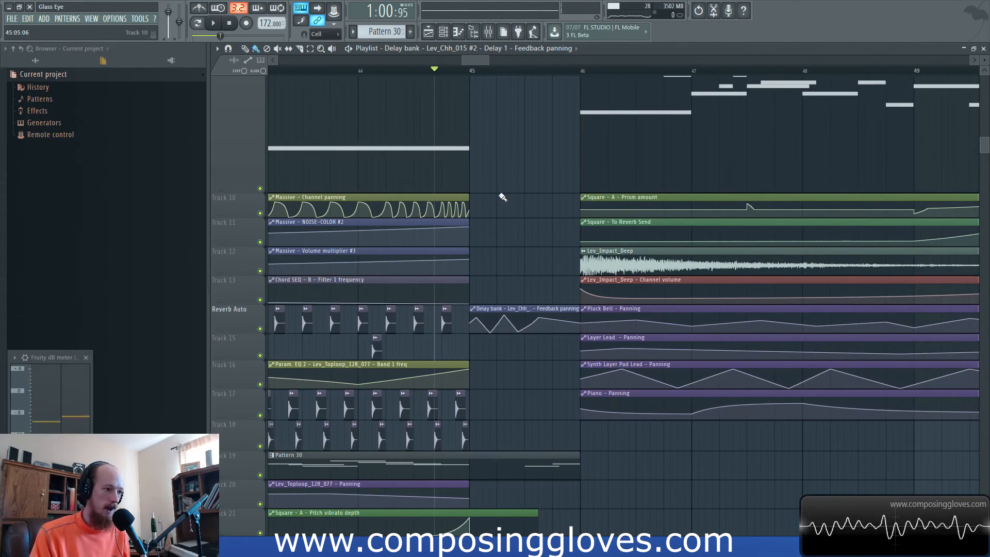
pyautogui.scroll(-3, 565, 188)
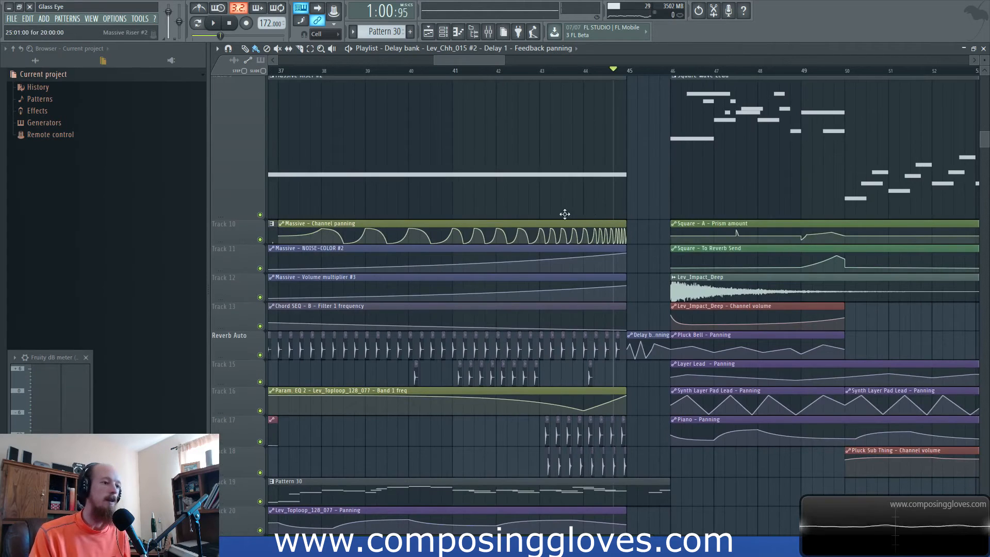
pyautogui.scroll(-4, 565, 214)
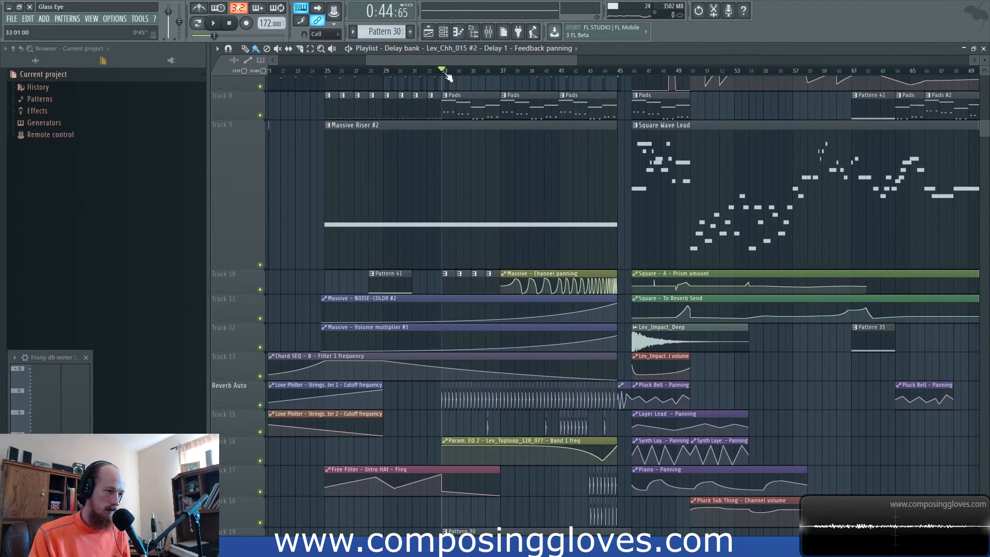
pyautogui.press('space')
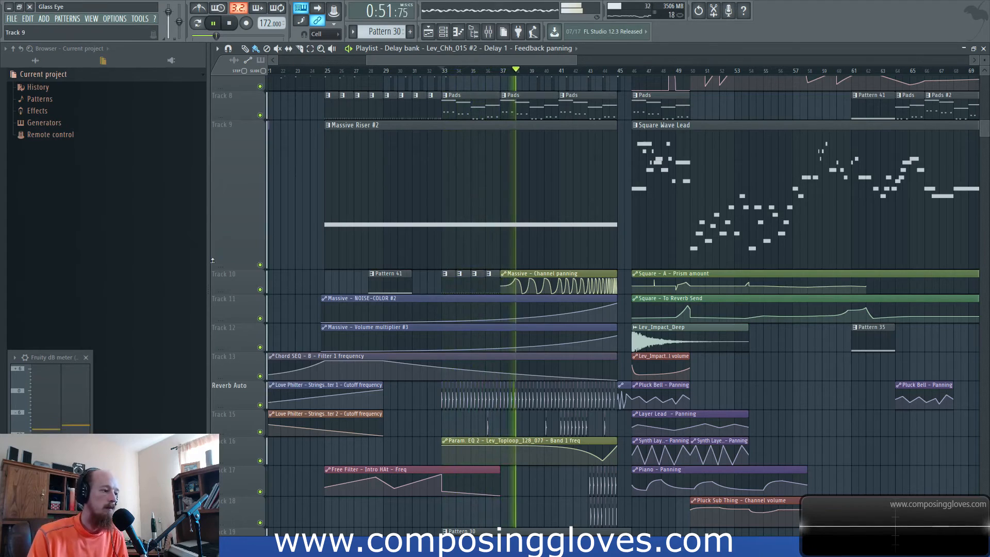
pyautogui.moveTo(223, 268); pyautogui.dragTo(224, 143)
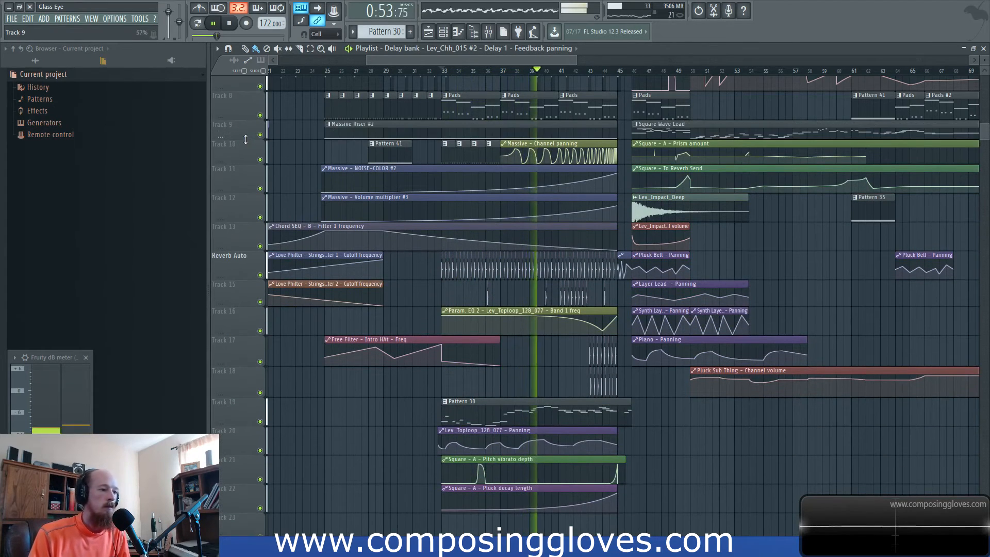
pyautogui.scroll(6, 572, 217)
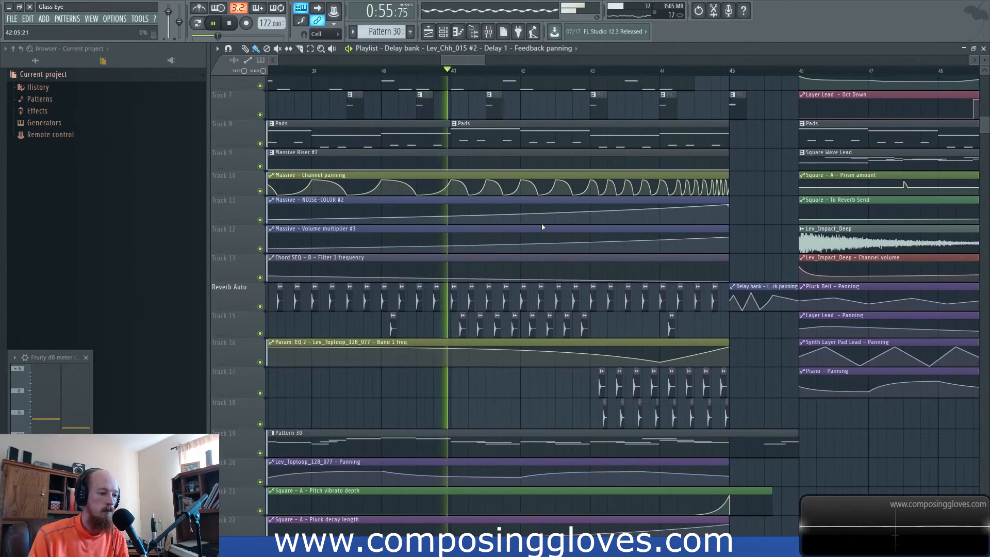
# Lower the Lev_Toploop_128_077 mixer track slightly and raise the Hats track slightly while the build-up and drop play
pyautogui.press('F9')
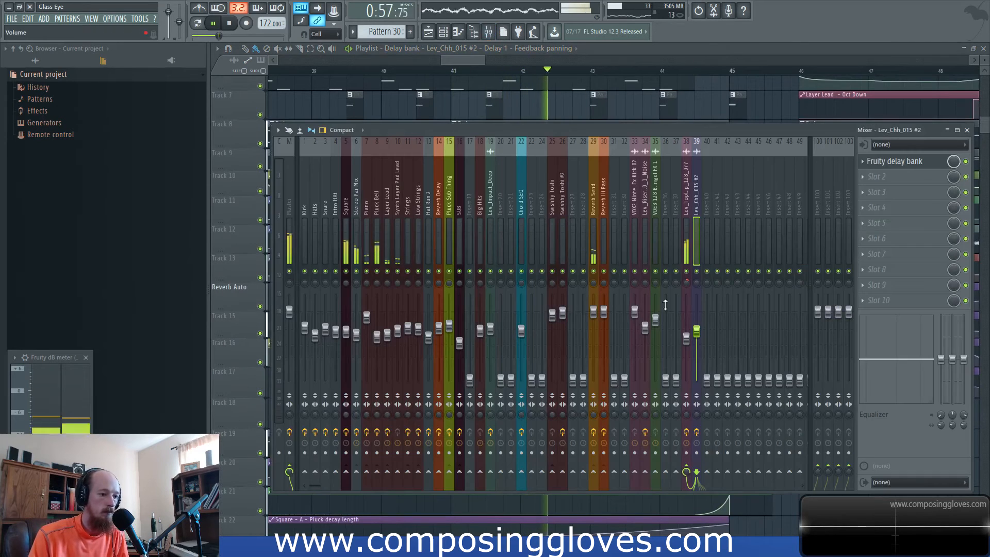
pyautogui.click(686, 339)
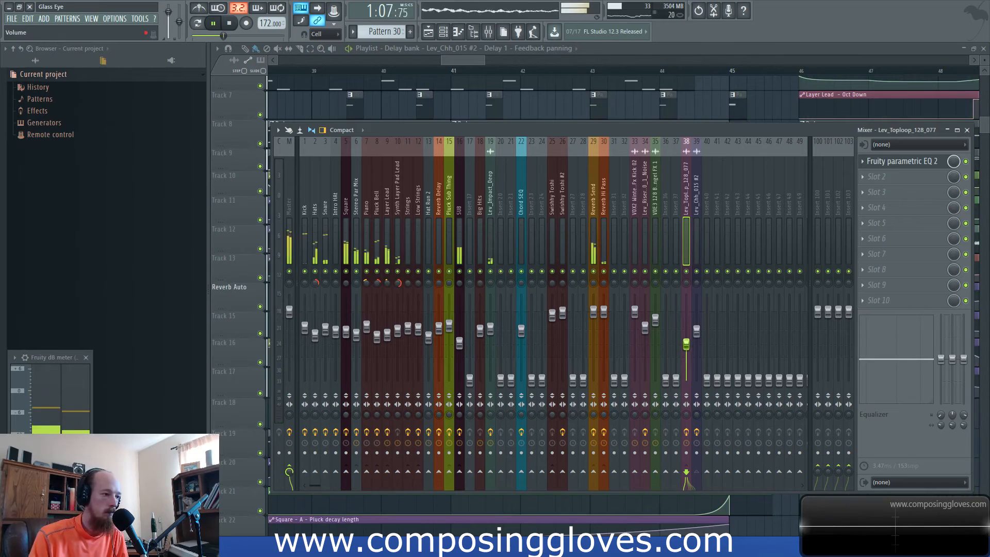
pyautogui.click(315, 333)
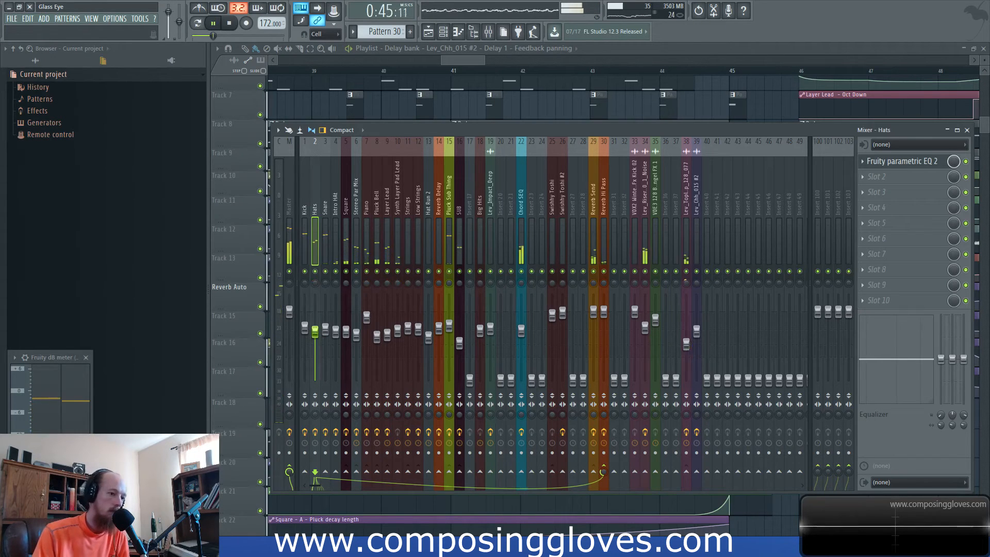
# Lower the Lev_Toploop_128_077 mixer track to about -13.3 dB and the Hats track to about -8.4 dB during playback
pyautogui.click(687, 344)
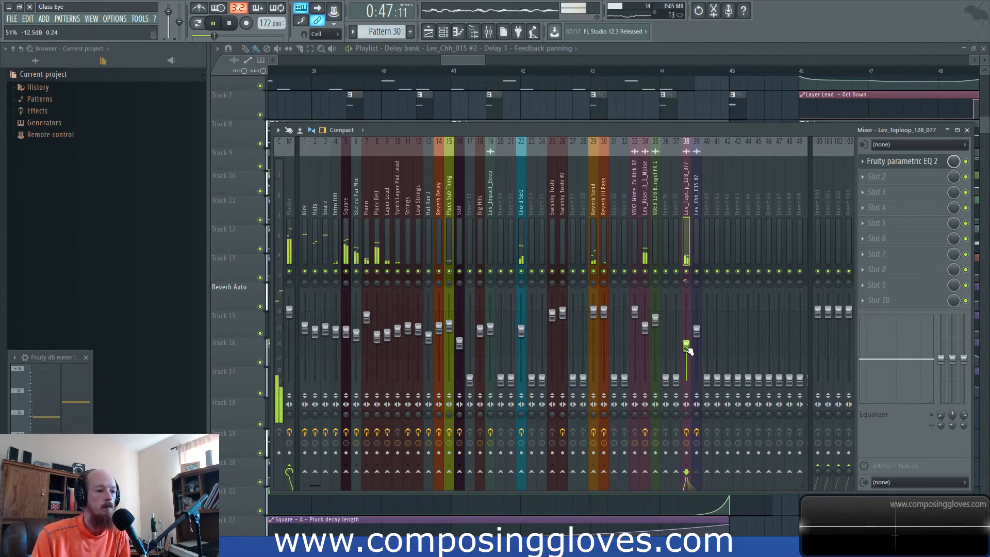
pyautogui.moveTo(462, 60); pyautogui.dragTo(452, 63)
pyautogui.scroll(-2, 509, 174)
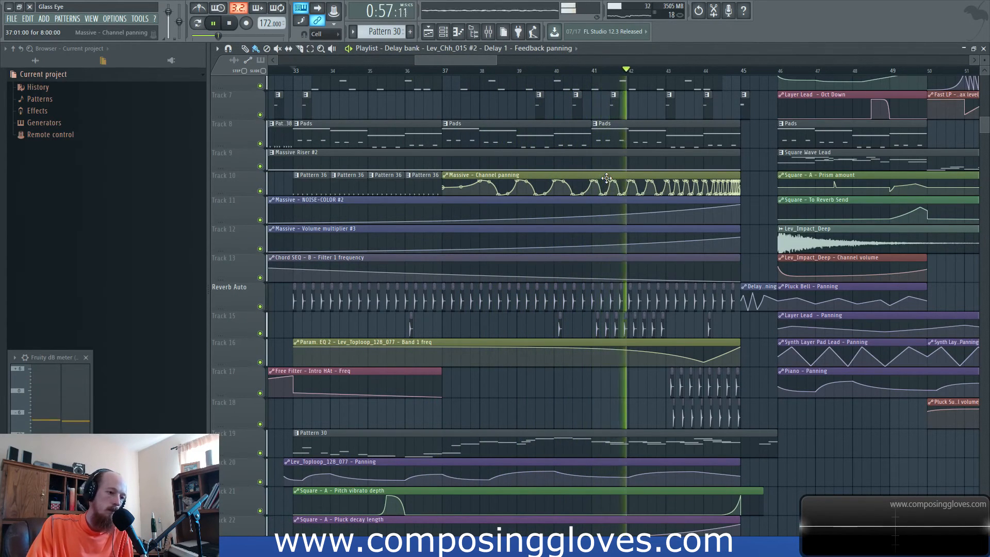
pyautogui.press('F9')
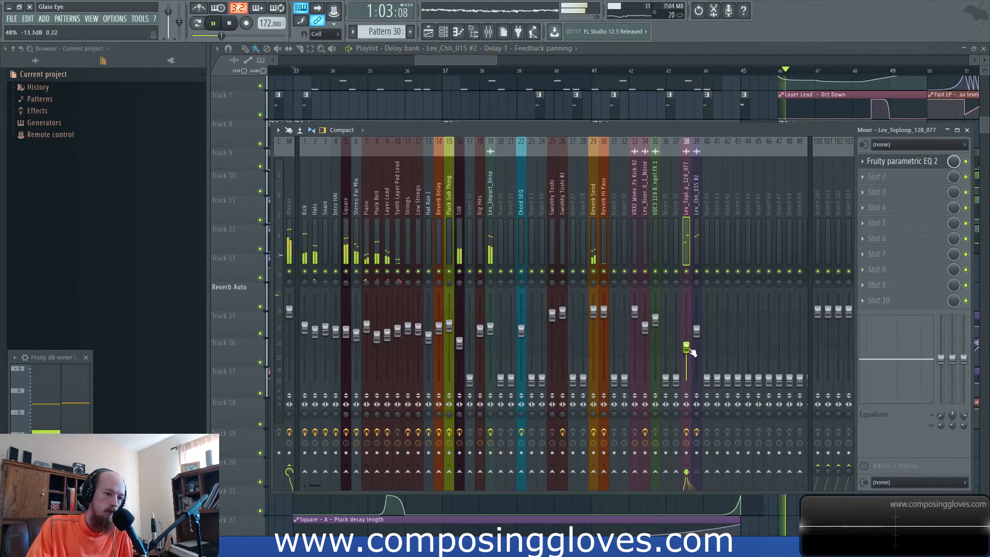
pyautogui.click(317, 336)
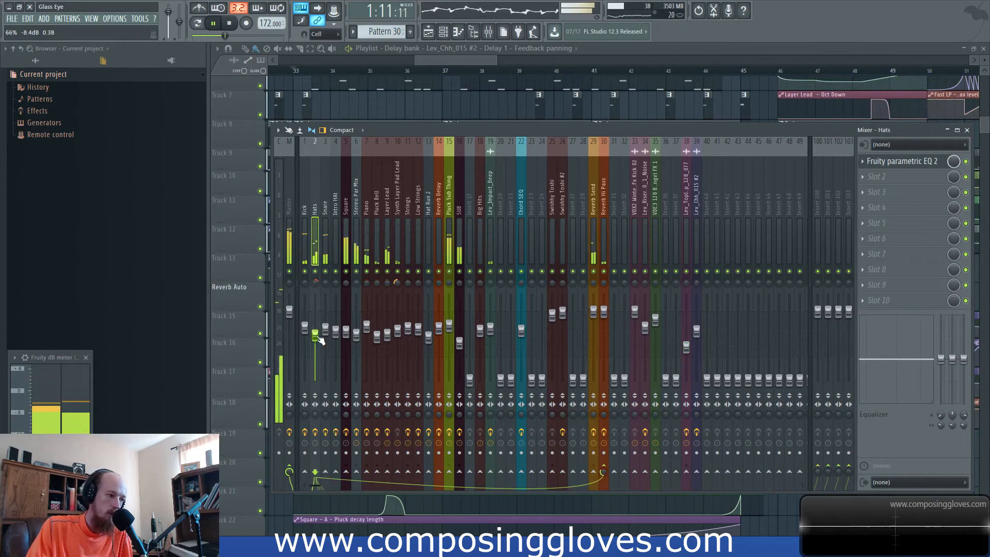
# Reduce the playlist to a smaller window and open Pattern 7 from the drop to reach its hat channels
pyautogui.moveTo(475, 63); pyautogui.dragTo(511, 59)
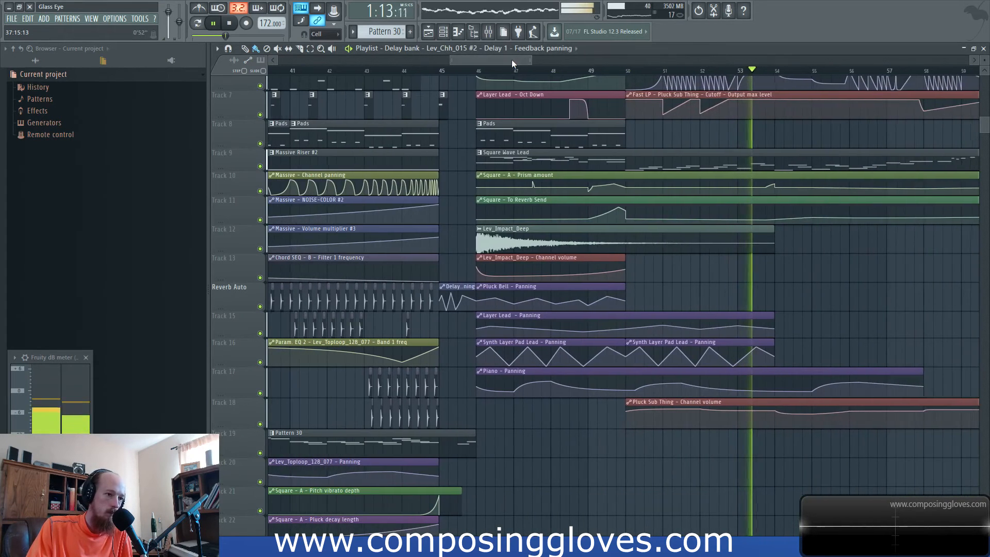
pyautogui.scroll(4, 623, 144)
pyautogui.scroll(-2, 624, 147)
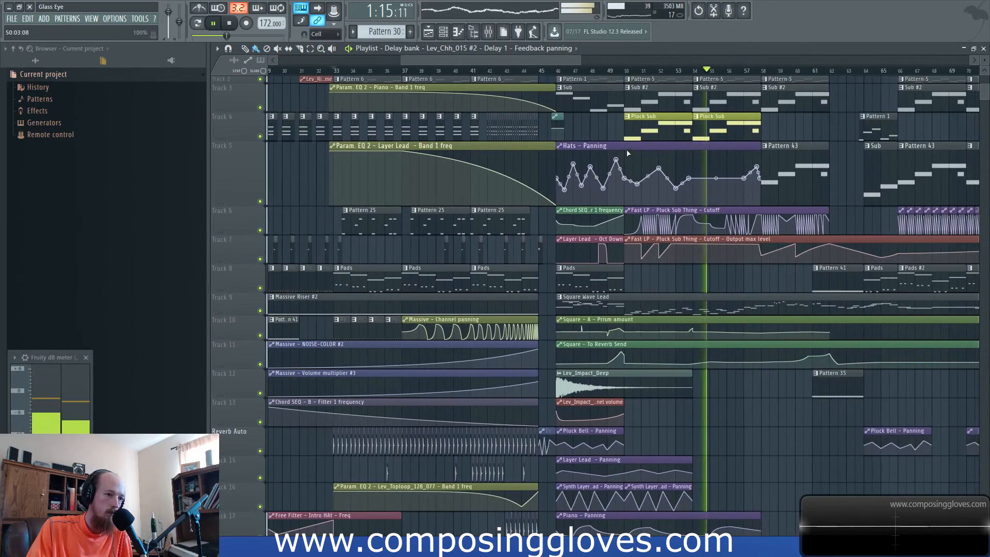
pyautogui.scroll(1, 627, 149)
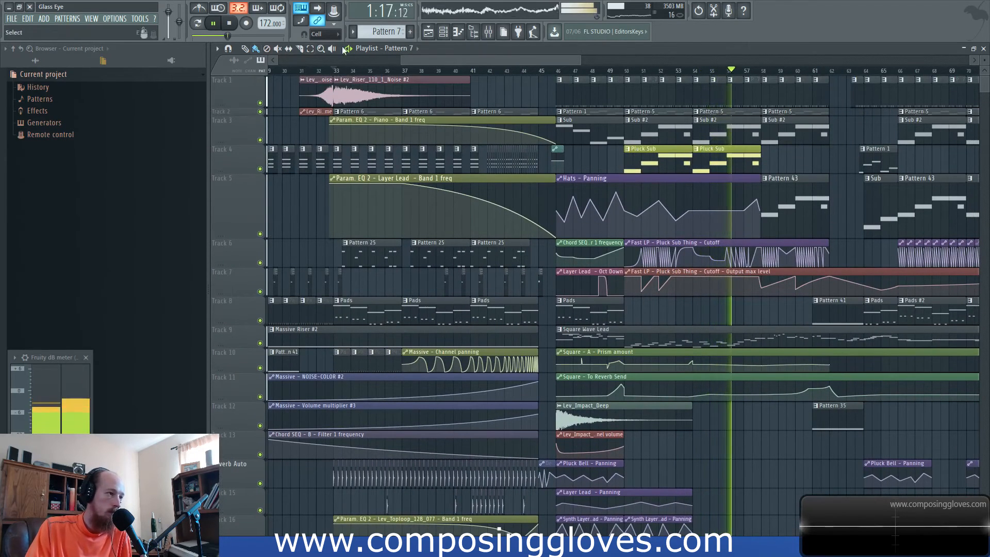
pyautogui.doubleClick(534, 46)
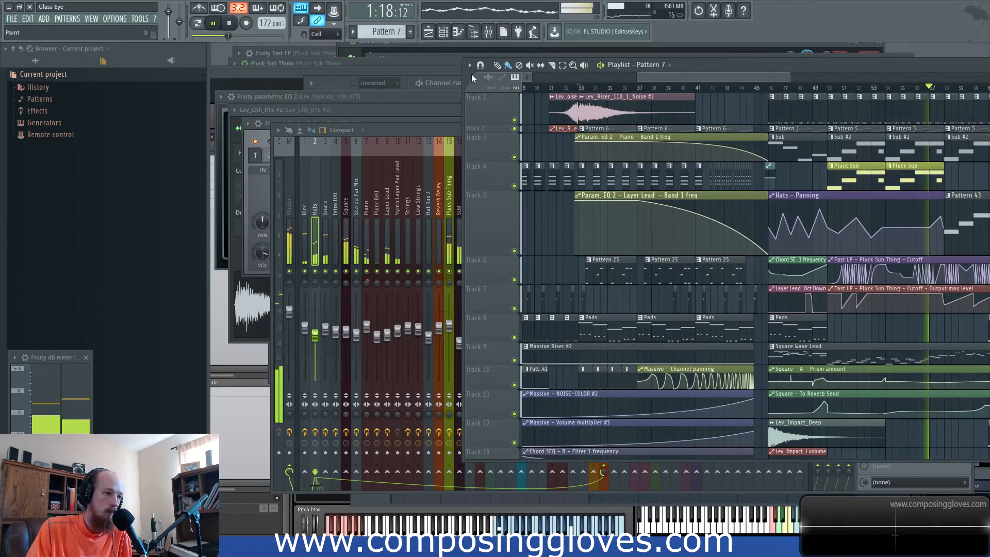
pyautogui.doubleClick(807, 111)
pyautogui.click(530, 90)
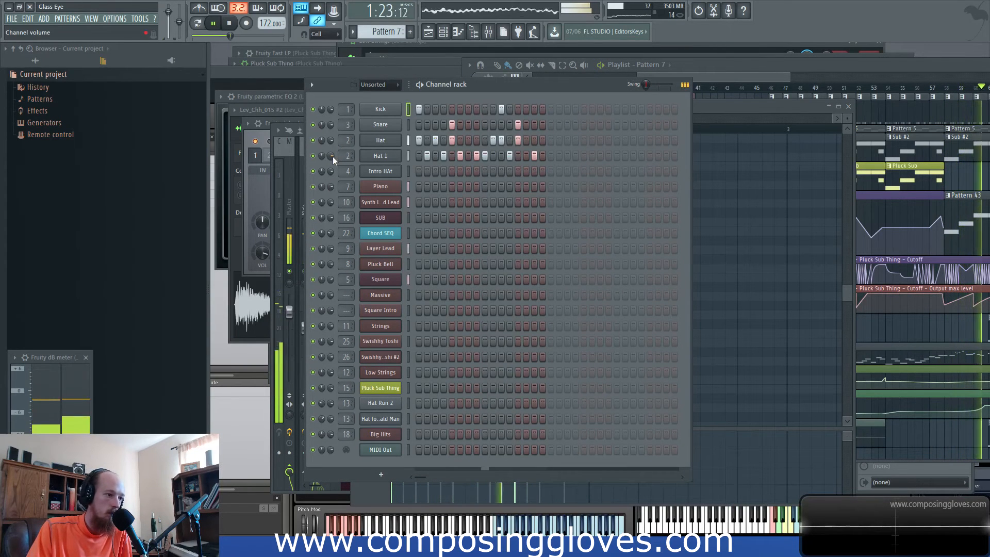
# Adjust the Hat sample's fade-out, loop Pattern 7 on its own, and set the Hat 1 sample's fade-out to 68%
pyautogui.click(384, 143)
pyautogui.moveTo(469, 361); pyautogui.dragTo(470, 358)
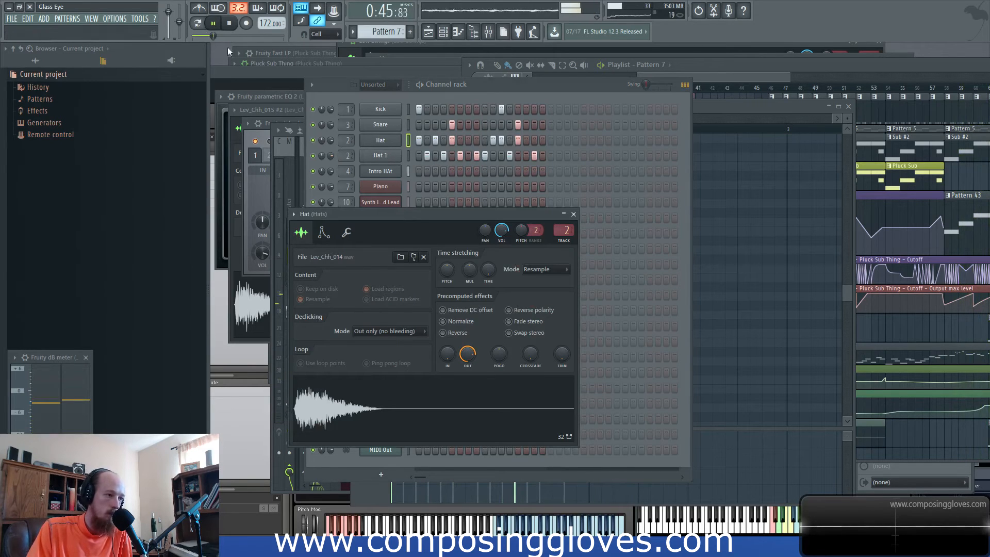
pyautogui.click(197, 23)
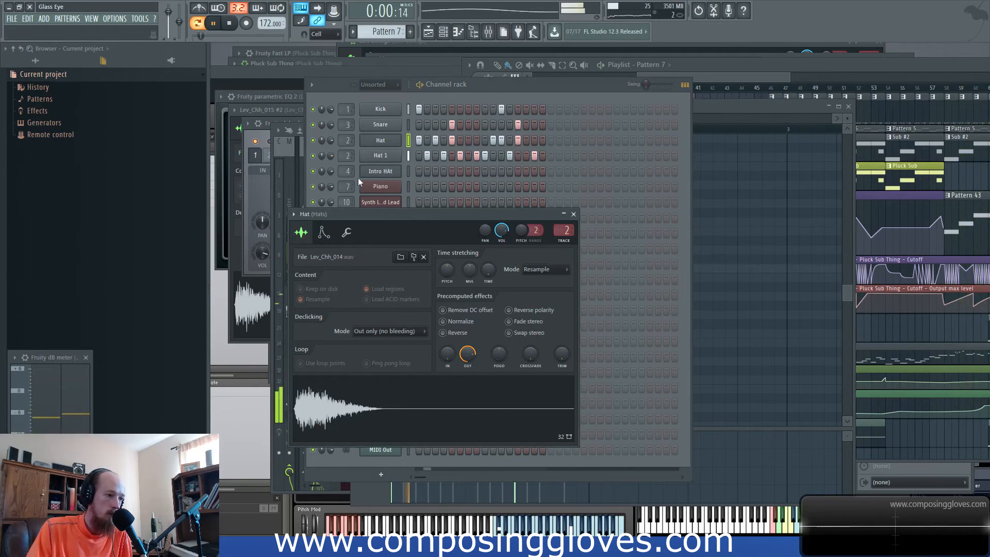
pyautogui.click(381, 155)
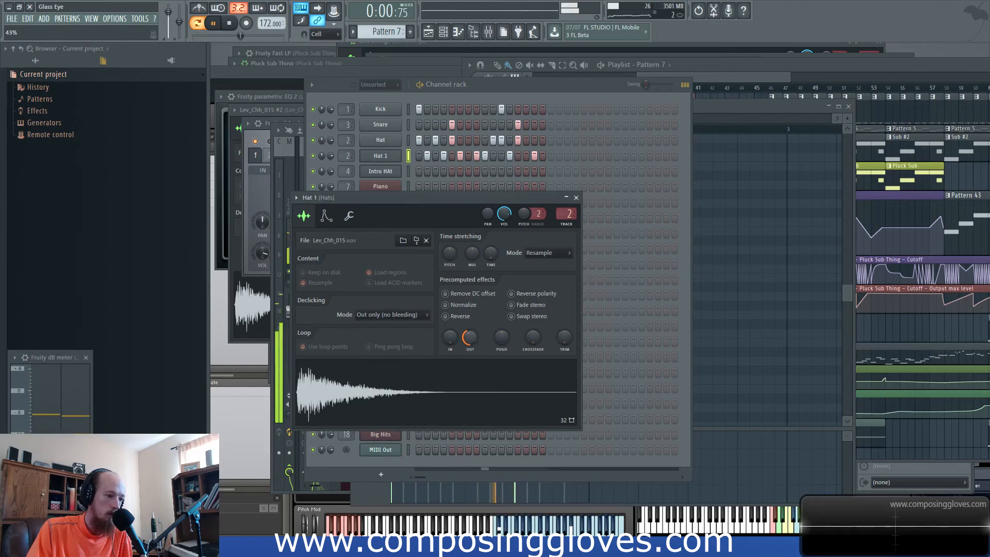
pyautogui.moveTo(469, 337); pyautogui.dragTo(471, 343)
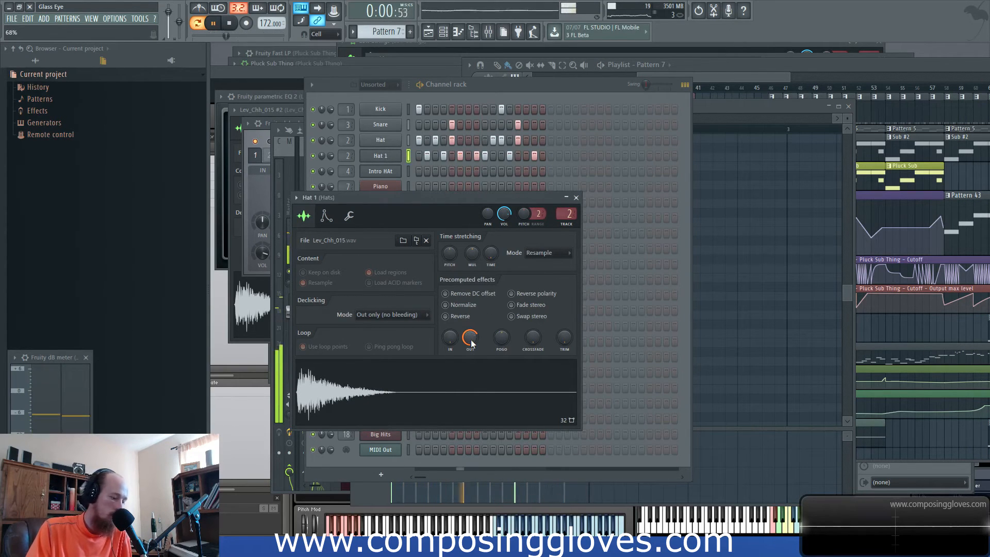
# Close the piano roll and play the song from the end of the build-up into the drop to check the hats
pyautogui.click(849, 107)
pyautogui.press('space')
pyautogui.scroll(3, 744, 203)
pyautogui.scroll(-2, 749, 213)
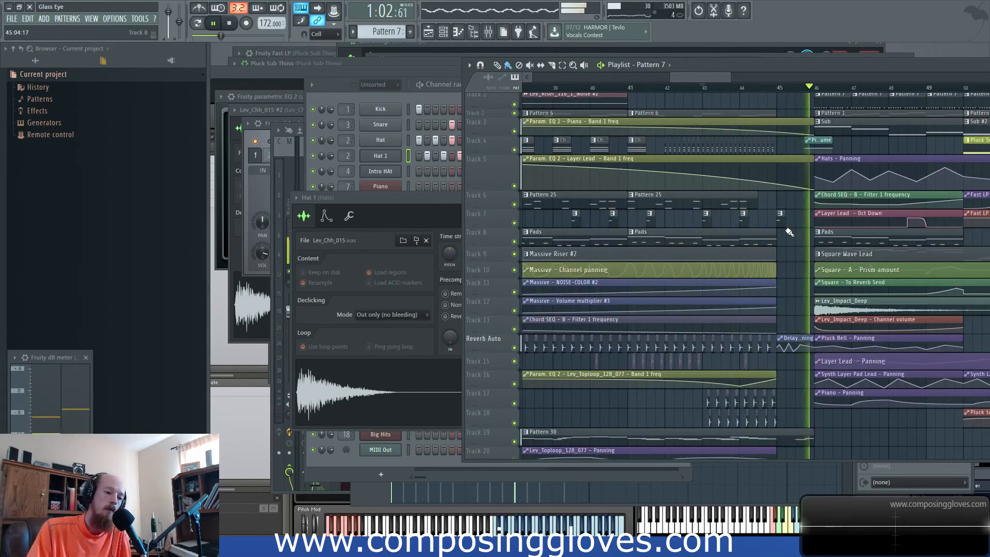
pyautogui.moveTo(853, 223); pyautogui.dragTo(789, 224)
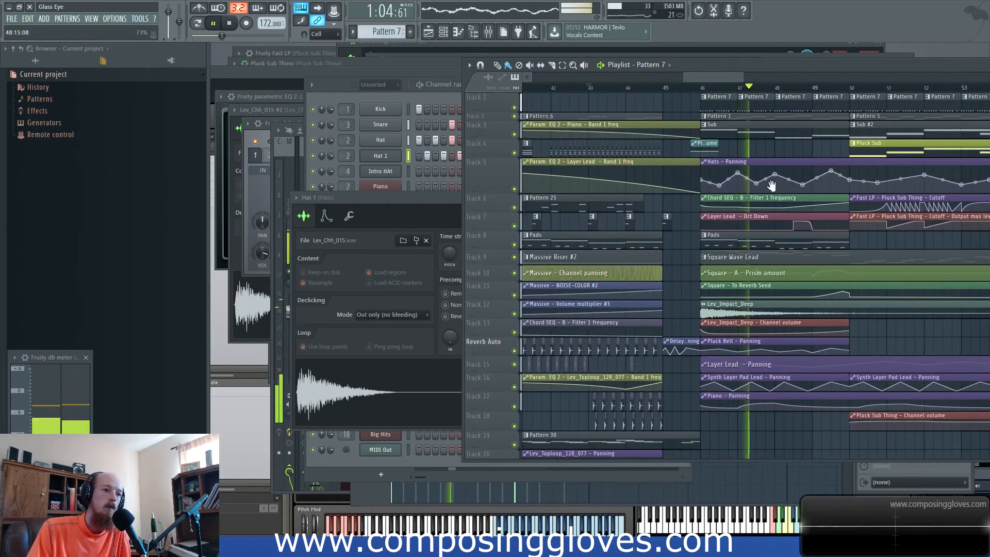
pyautogui.scroll(-2, 771, 185)
pyautogui.scroll(-2, 720, 138)
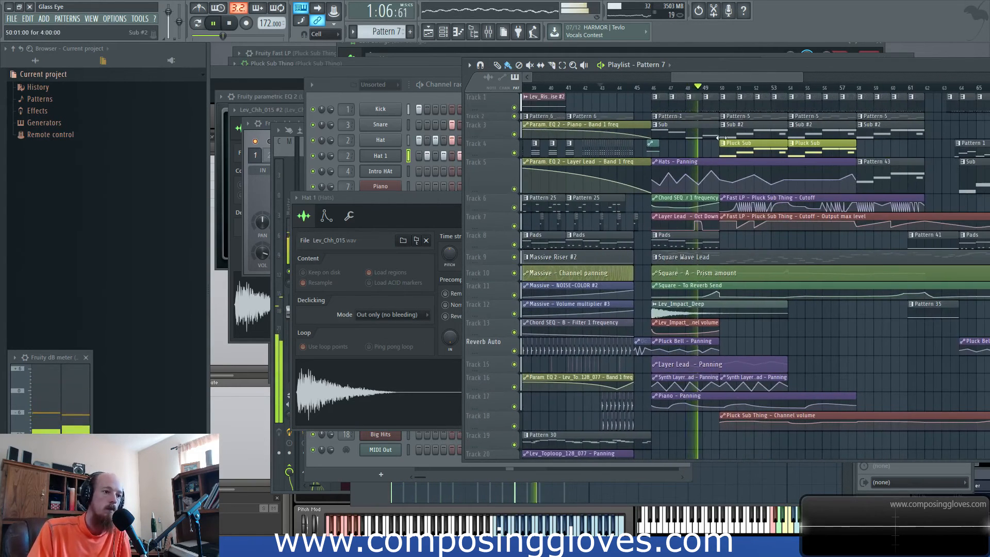
# Reduce the swing of the Hats - Panning automation clip by moving its peaks and dips closer to centre while the drop plays
pyautogui.moveTo(703, 160); pyautogui.dragTo(694, 170)
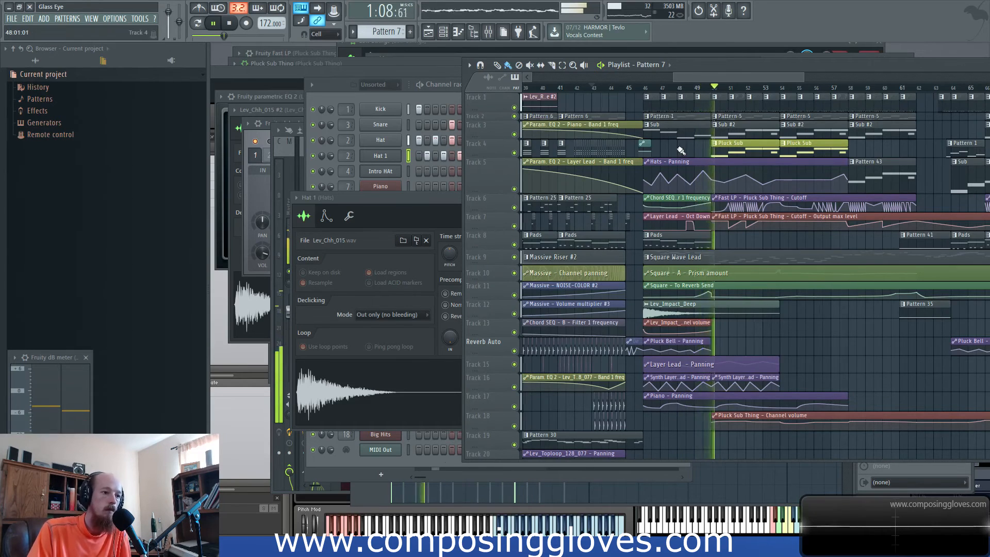
pyautogui.scroll(3, 681, 149)
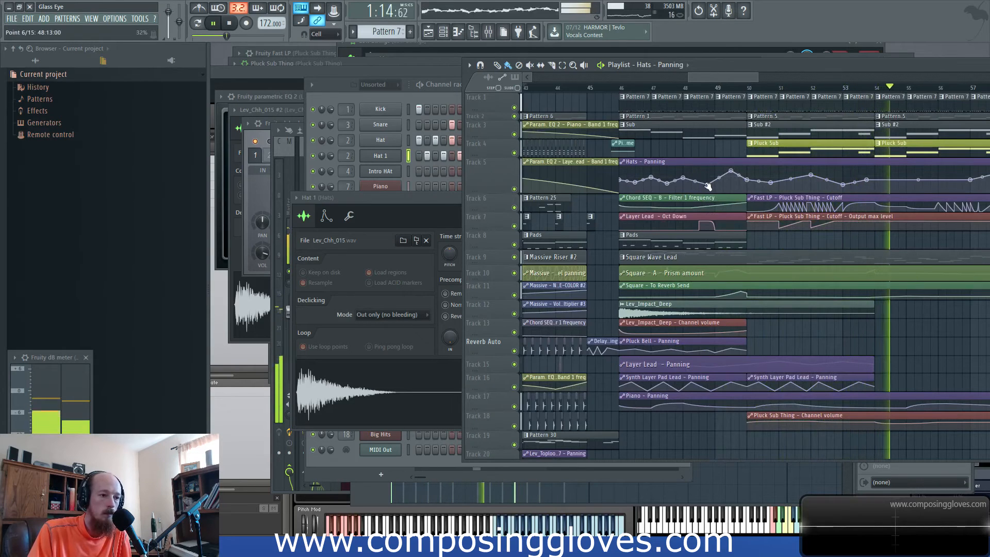
pyautogui.moveTo(733, 172); pyautogui.dragTo(733, 175)
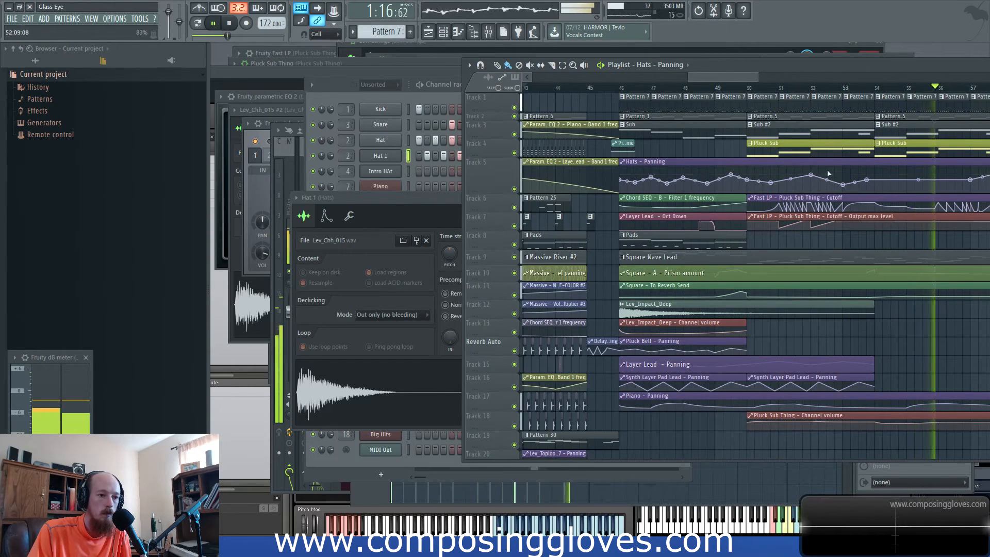
pyautogui.hscroll(3, 762, 179)
pyautogui.scroll(-2, 763, 179)
pyautogui.scroll(-2, 763, 179)
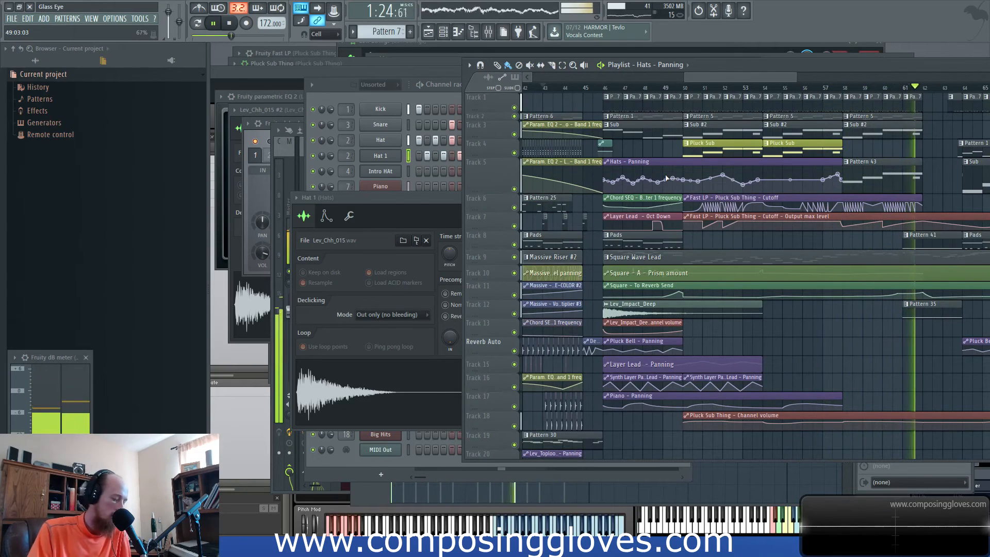
pyautogui.hscroll(2, 795, 169)
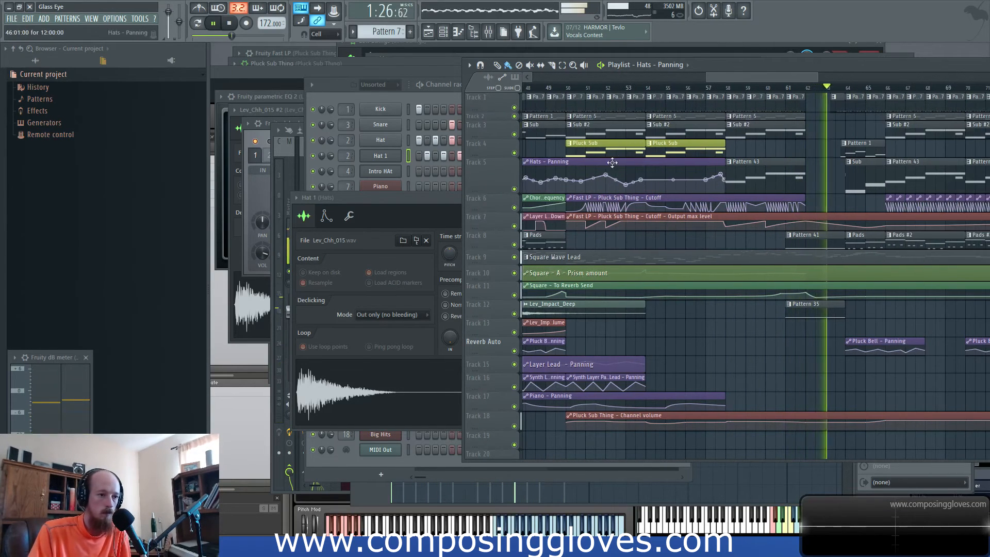
# Play the song on from bar 62 past bar 77, checking the Hats track's level in the mixer against the drop
pyautogui.hscroll(-1, 611, 164)
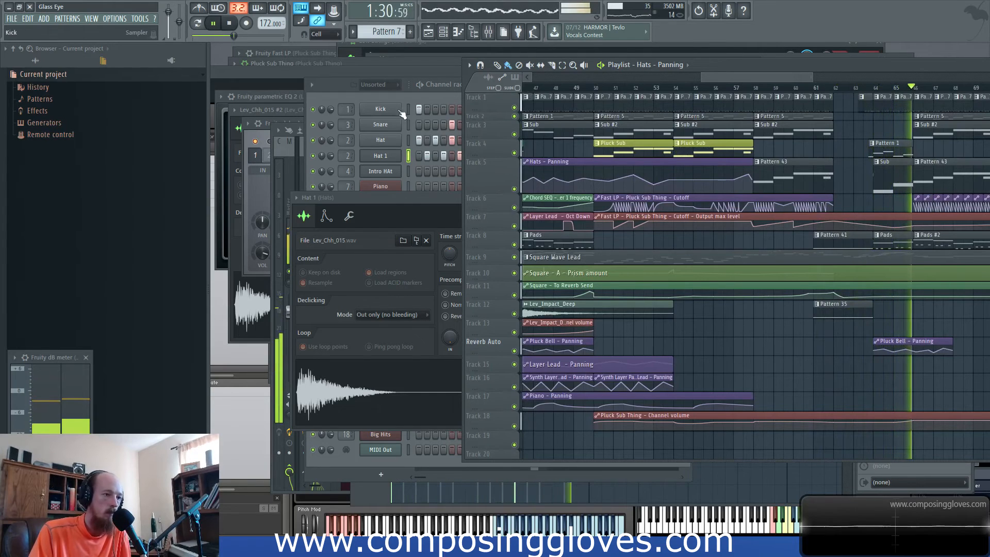
pyautogui.moveTo(762, 75); pyautogui.dragTo(819, 78)
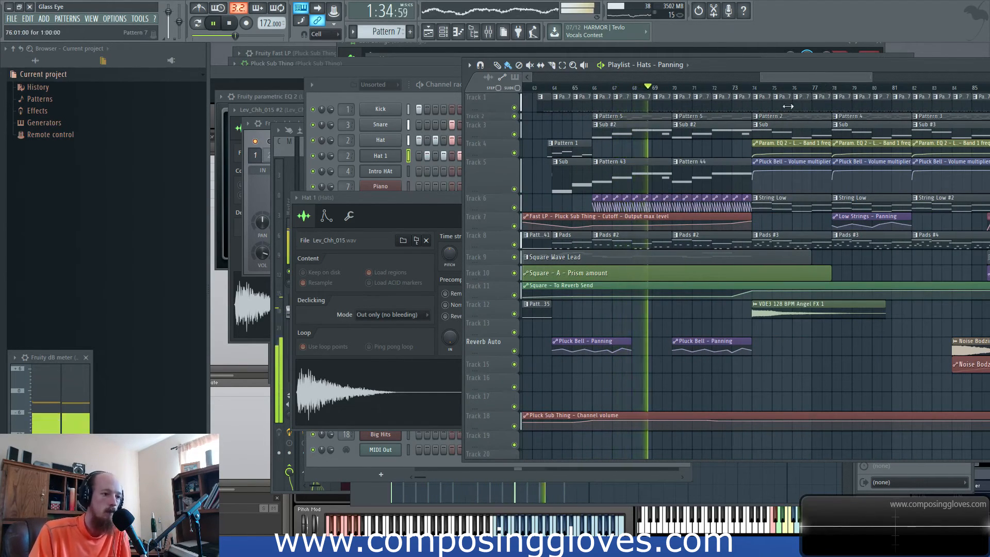
pyautogui.hscroll(3, 773, 163)
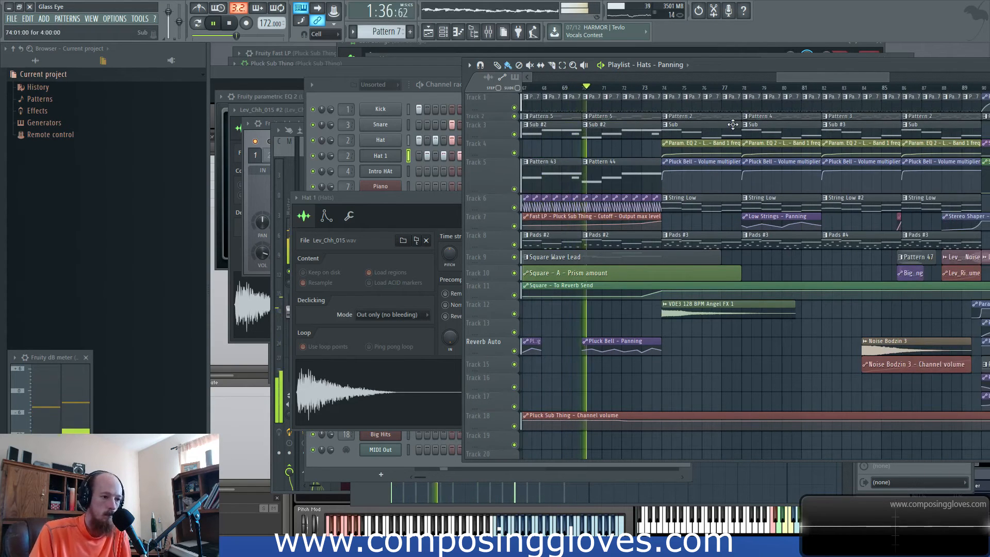
pyautogui.click(488, 41)
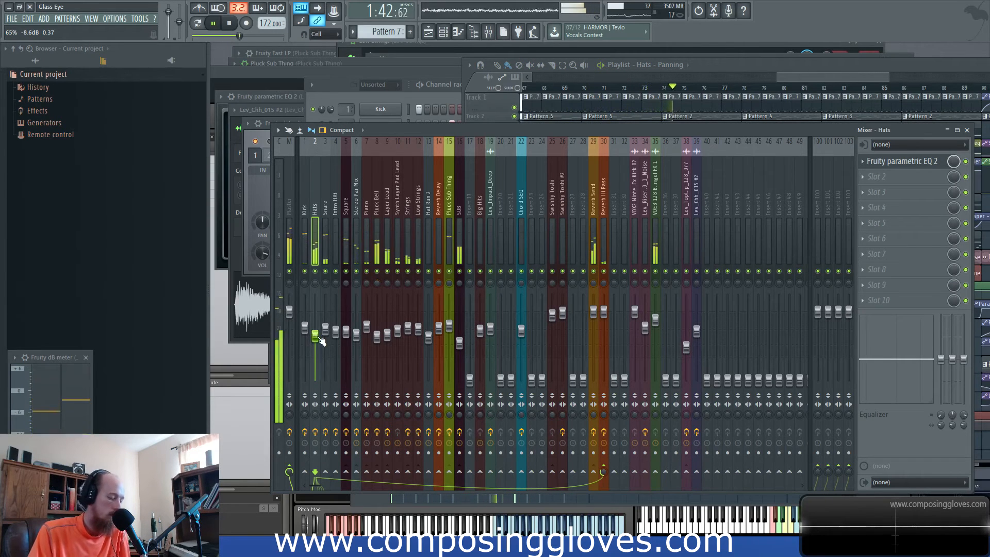
pyautogui.click(815, 72)
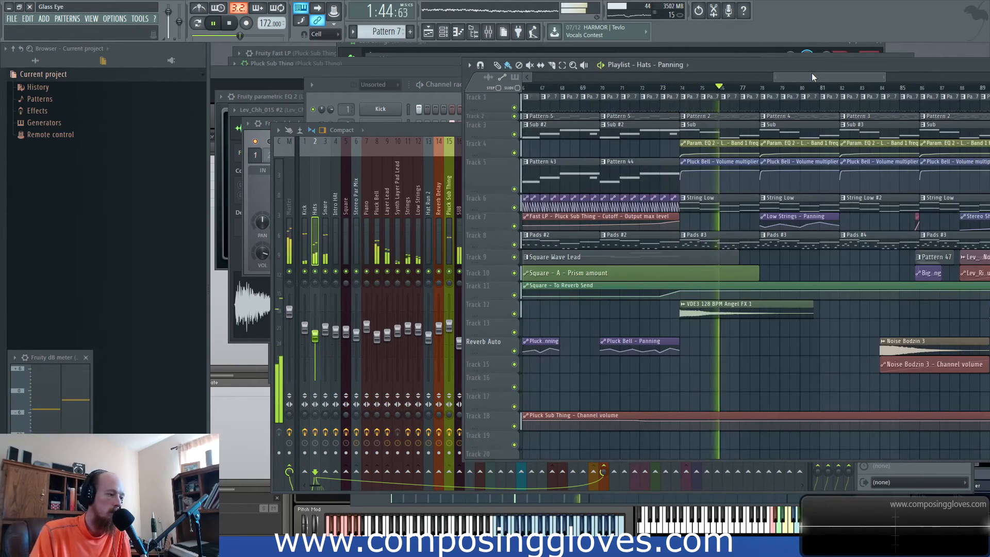
pyautogui.moveTo(821, 73); pyautogui.dragTo(834, 72)
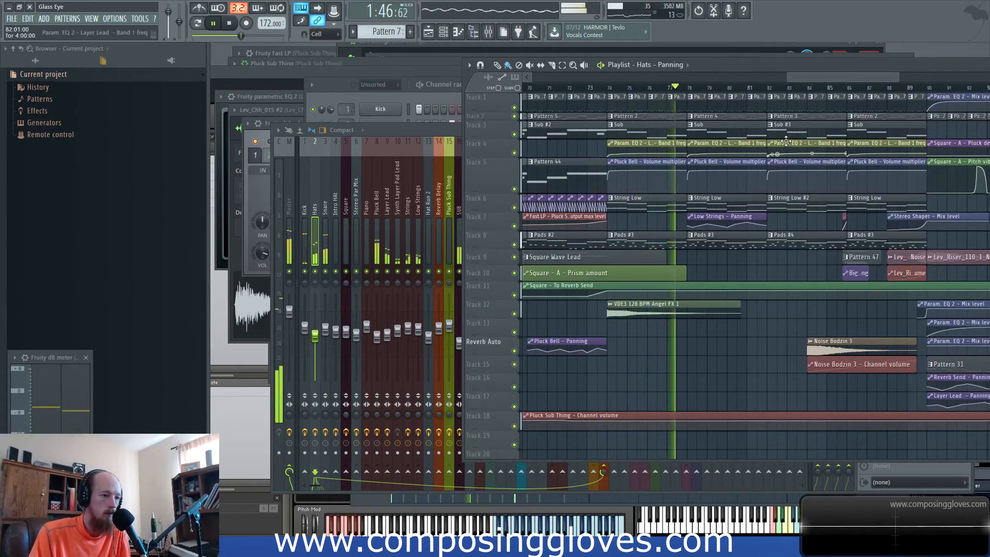
pyautogui.scroll(1, 760, 123)
pyautogui.hscroll(1, 641, 130)
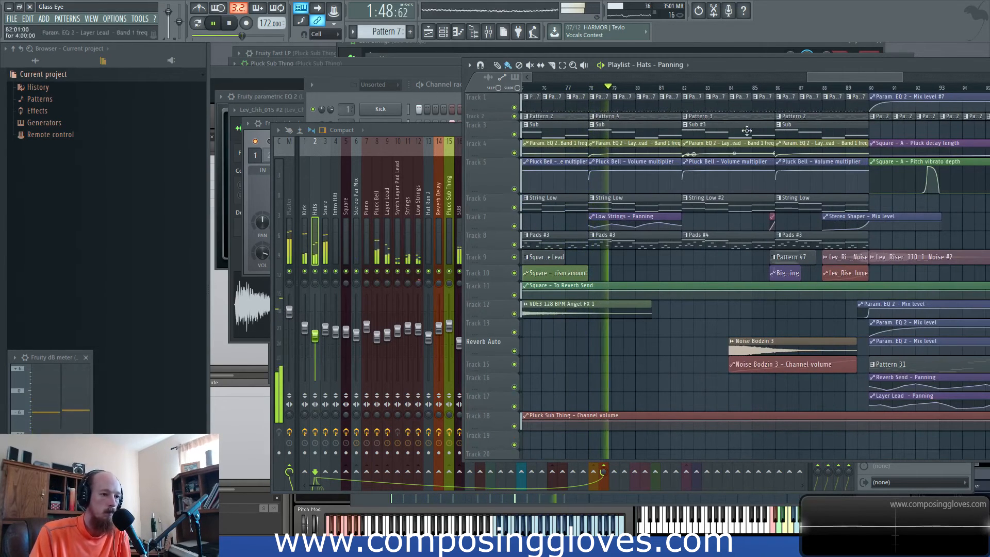
# Maximize the playlist, listen on to about bar 127, and return playback to bar 117 before the second drop
pyautogui.doubleClick(814, 69)
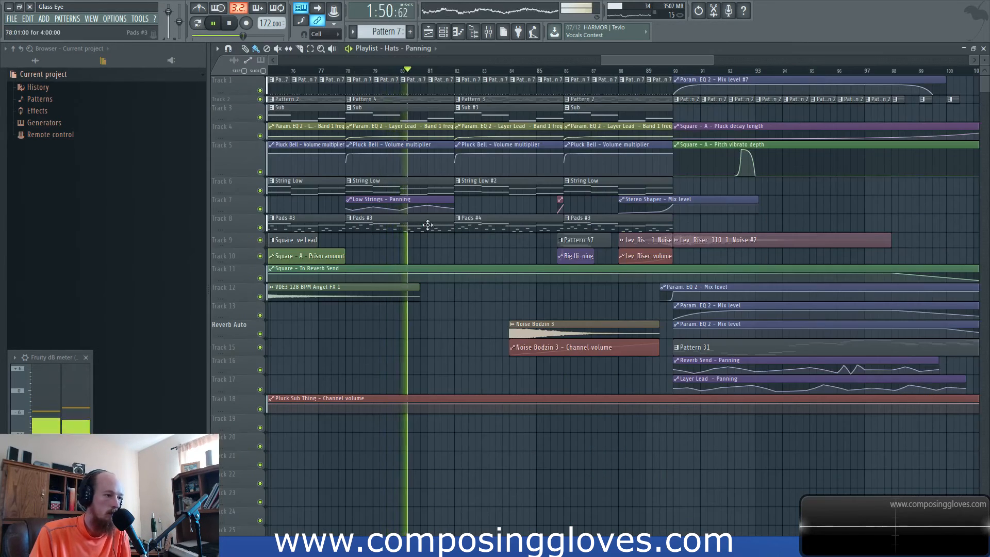
pyautogui.scroll(2, 505, 264)
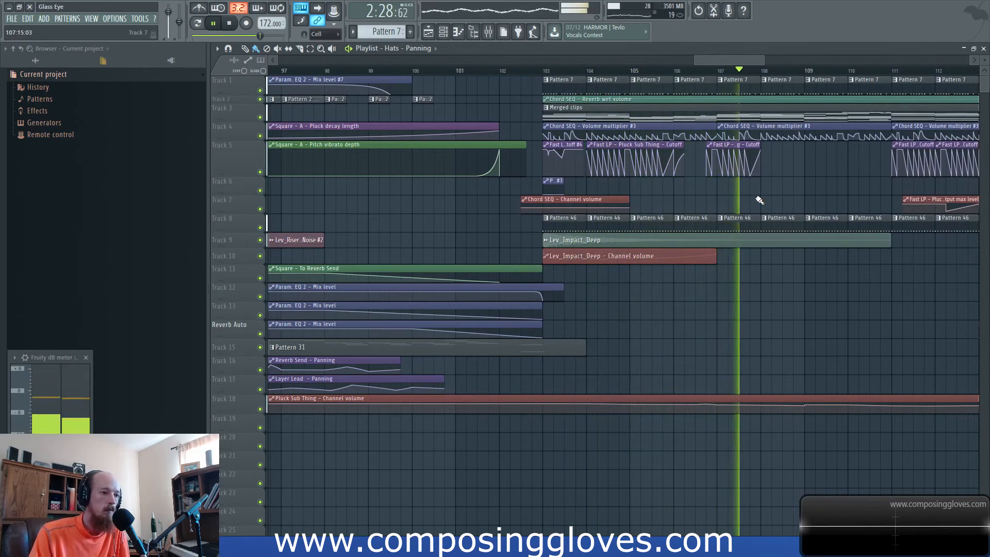
pyautogui.moveTo(807, 177); pyautogui.dragTo(626, 205)
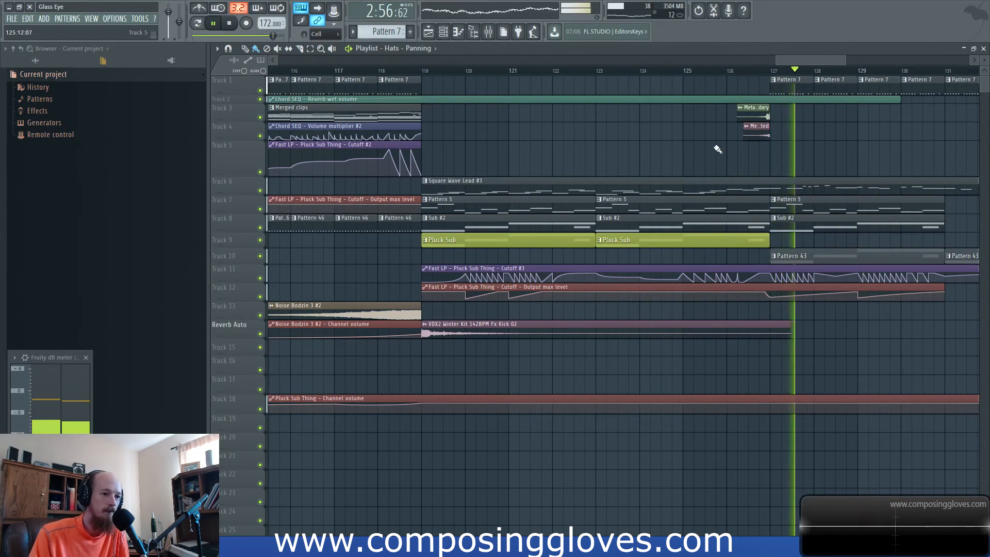
pyautogui.scroll(-3, 722, 155)
pyautogui.moveTo(723, 158); pyautogui.dragTo(714, 181)
pyautogui.moveTo(646, 133); pyautogui.dragTo(717, 153)
pyautogui.scroll(4, 628, 106)
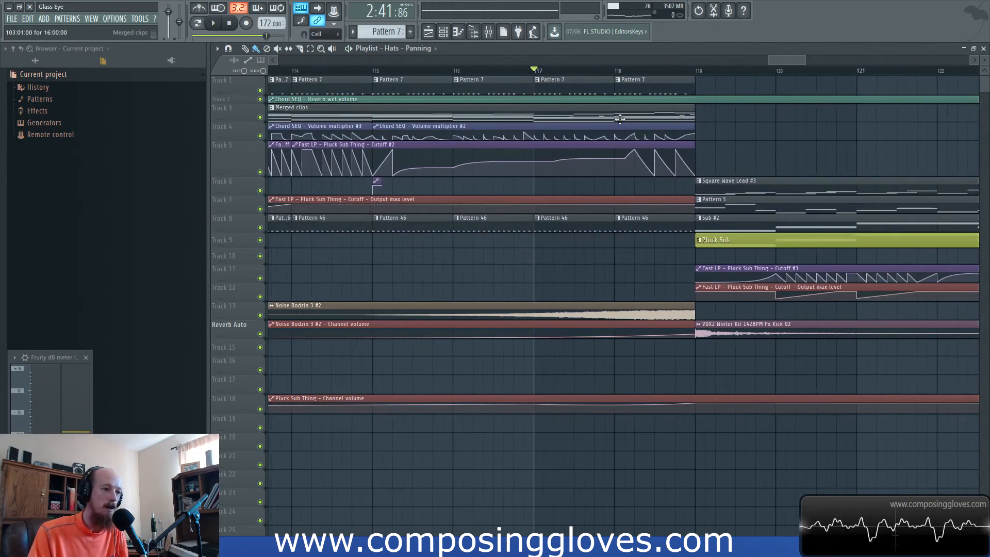
# Open the Square notes in the Merged clips pattern and ramp up the velocities of its last notes towards bar 17
pyautogui.doubleClick(616, 116)
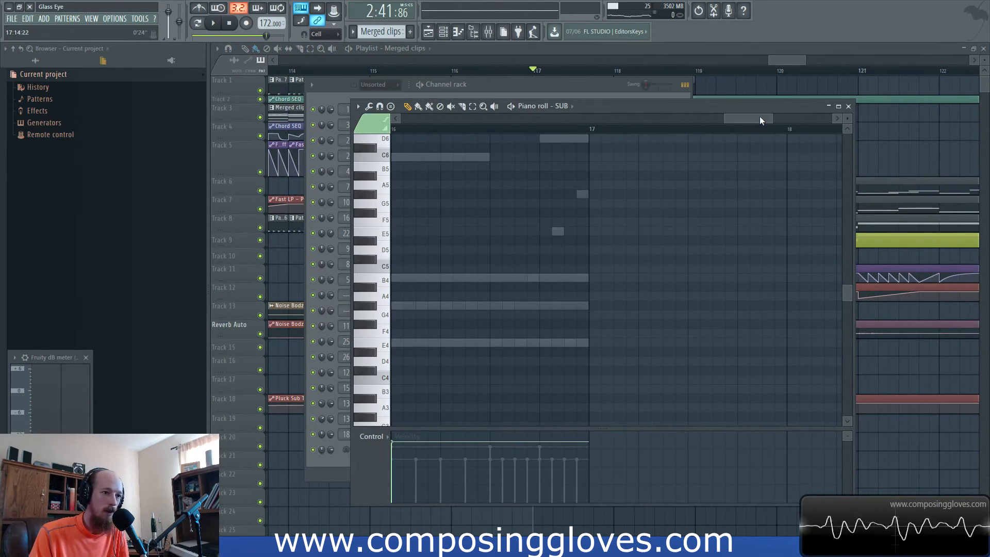
pyautogui.moveTo(761, 121); pyautogui.dragTo(702, 126)
pyautogui.moveTo(649, 225); pyautogui.dragTo(458, 210)
pyautogui.rightClick(731, 255)
pyautogui.moveTo(808, 308); pyautogui.dragTo(694, 278)
pyautogui.scroll(-4, 691, 284)
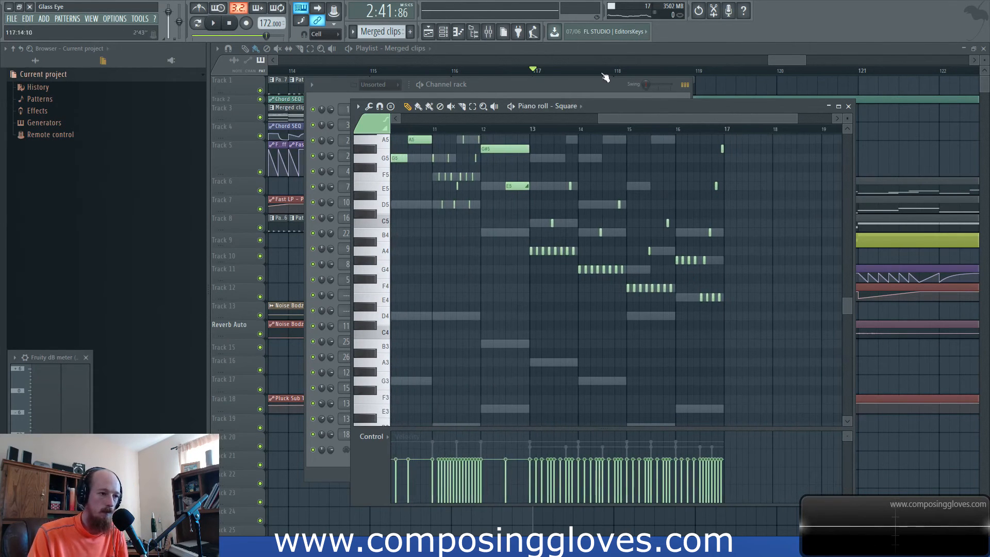
pyautogui.press('space')
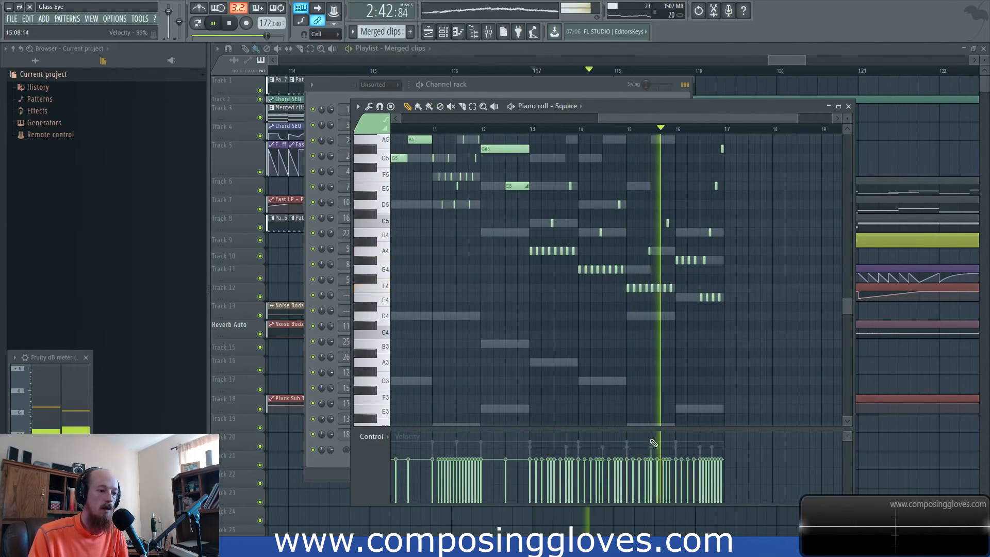
pyautogui.press('space')
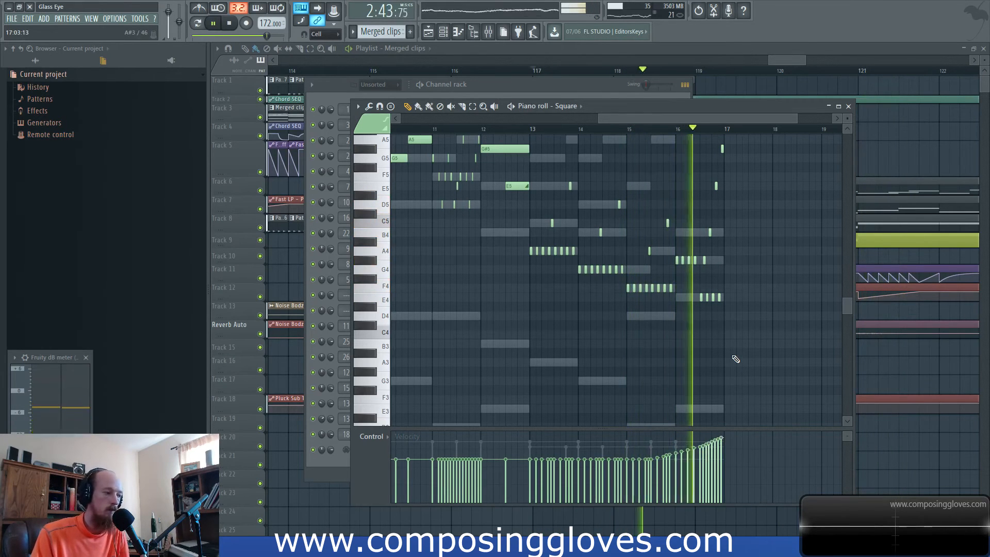
# Play into the section at bar 119, inspect the Square Wave Lead #3 note velocities, and stop playback in the playlist
pyautogui.click(784, 64)
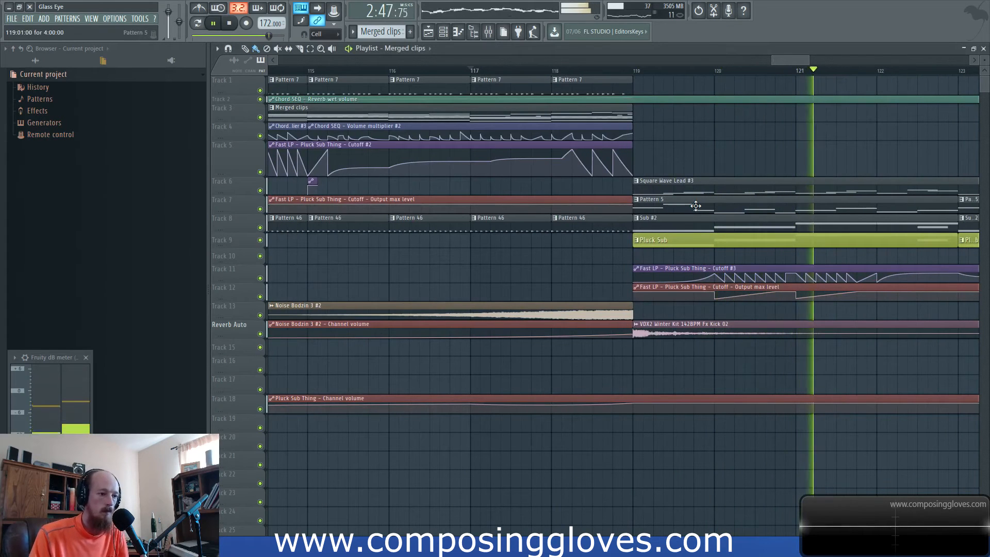
pyautogui.doubleClick(695, 186)
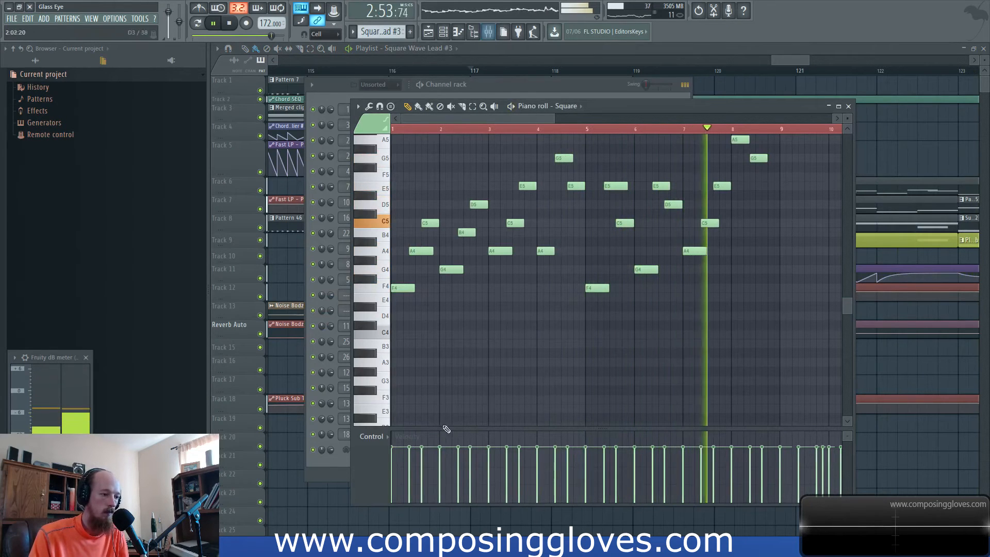
pyautogui.click(786, 60)
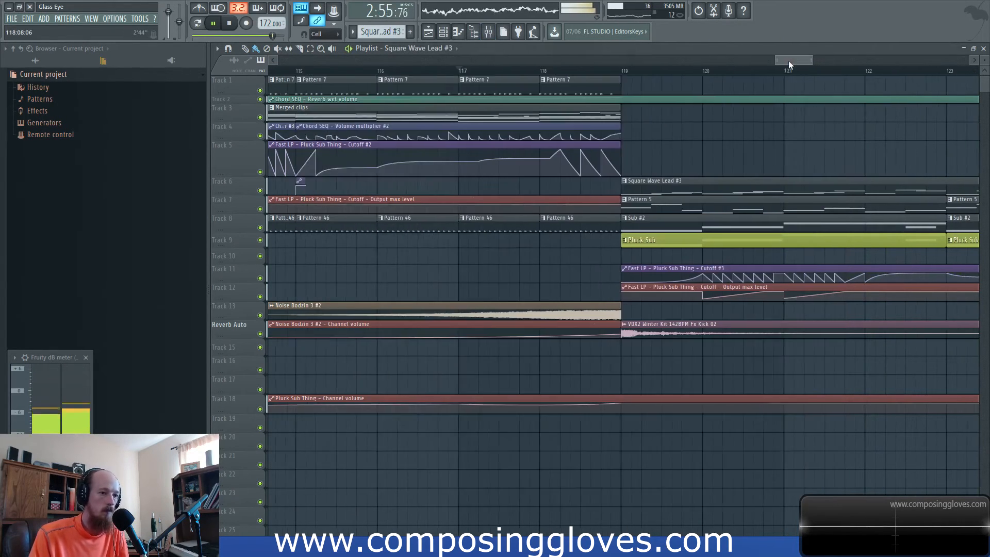
pyautogui.scroll(-3, 785, 60)
pyautogui.scroll(-1, 611, 189)
pyautogui.moveTo(571, 168); pyautogui.dragTo(754, 180)
pyautogui.moveTo(526, 191); pyautogui.dragTo(701, 230)
pyautogui.press('space')
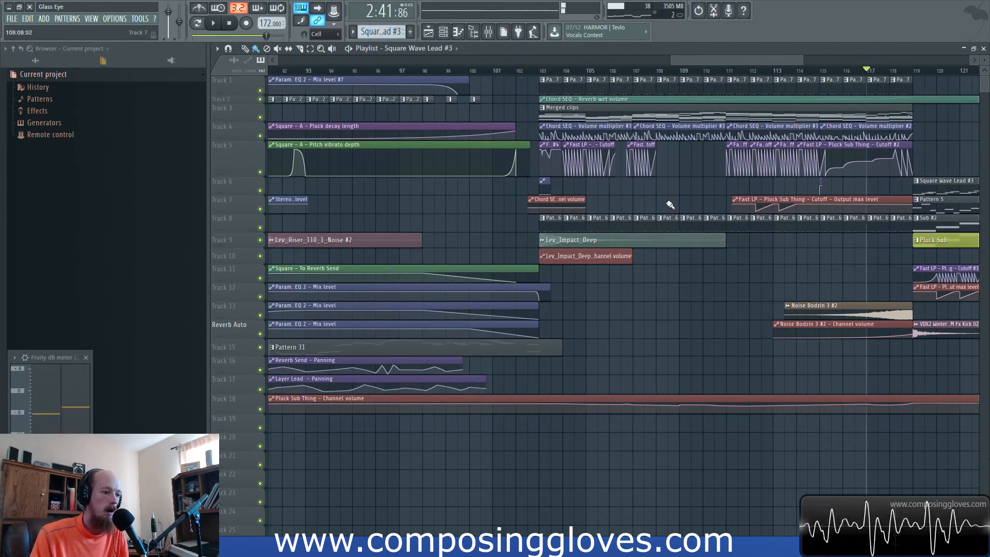
# Play the breakdown's ending from bar 99 to bar 103 to check how it leads into the next section
pyautogui.scroll(4, 524, 221)
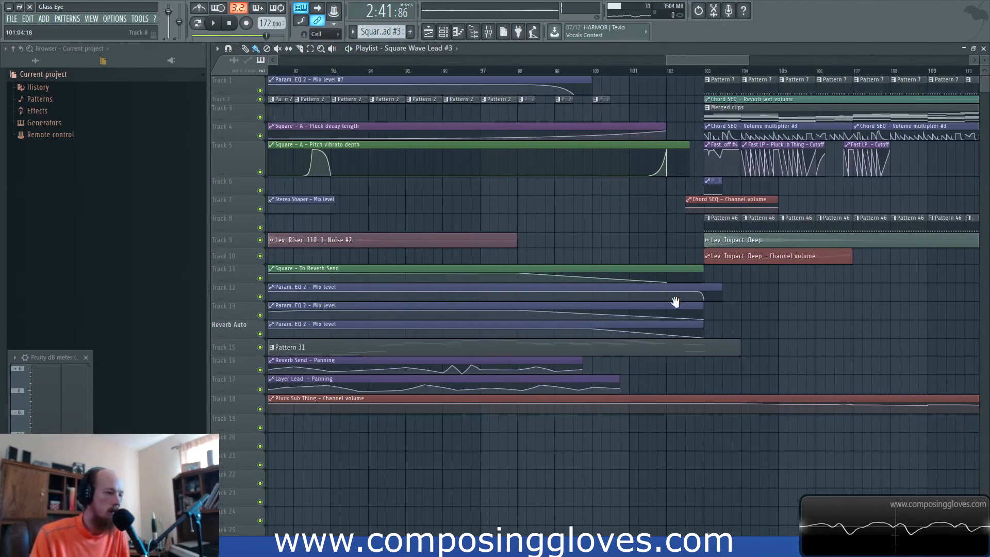
pyautogui.scroll(-1, 593, 222)
pyautogui.scroll(2, 596, 212)
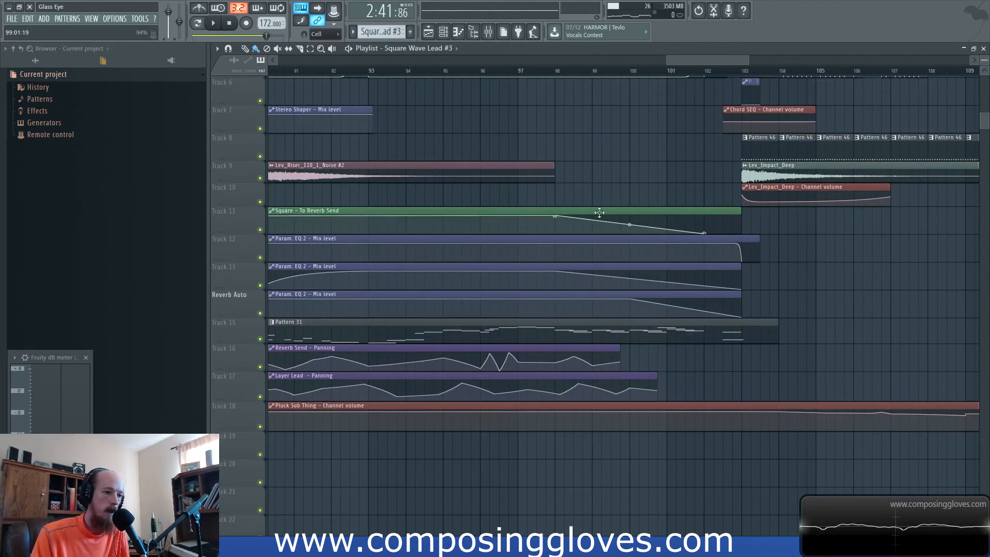
pyautogui.moveTo(598, 212); pyautogui.dragTo(614, 360)
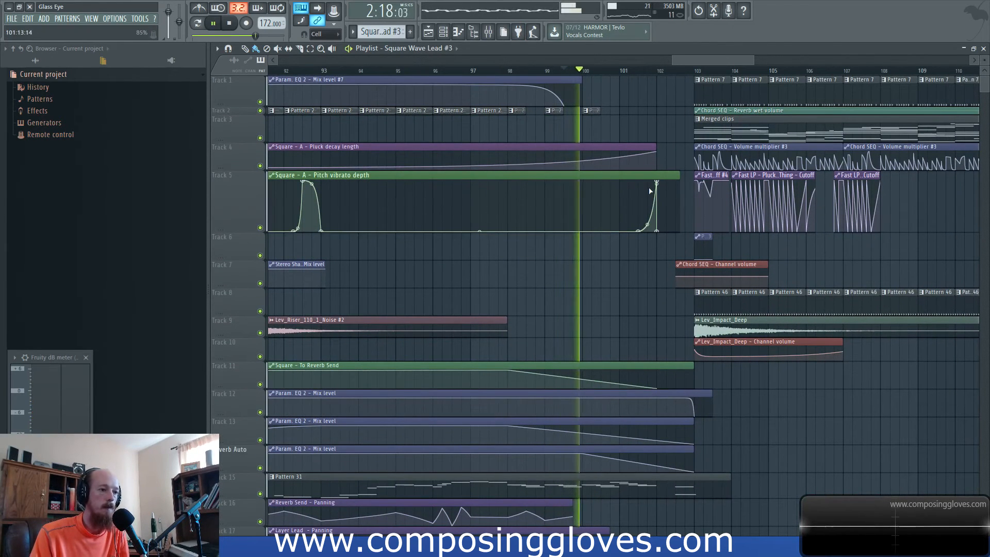
pyautogui.moveTo(652, 190); pyautogui.dragTo(528, 233)
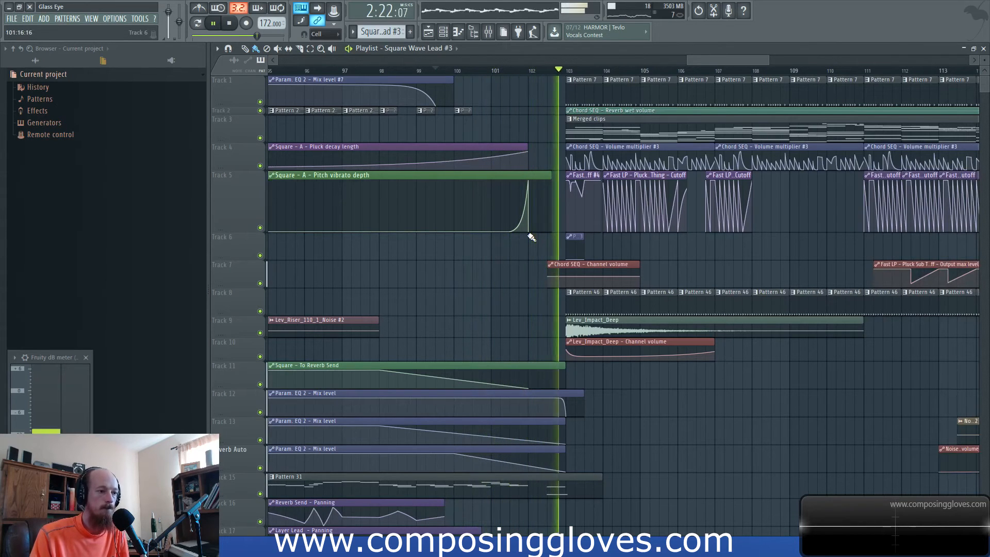
pyautogui.scroll(3, 544, 163)
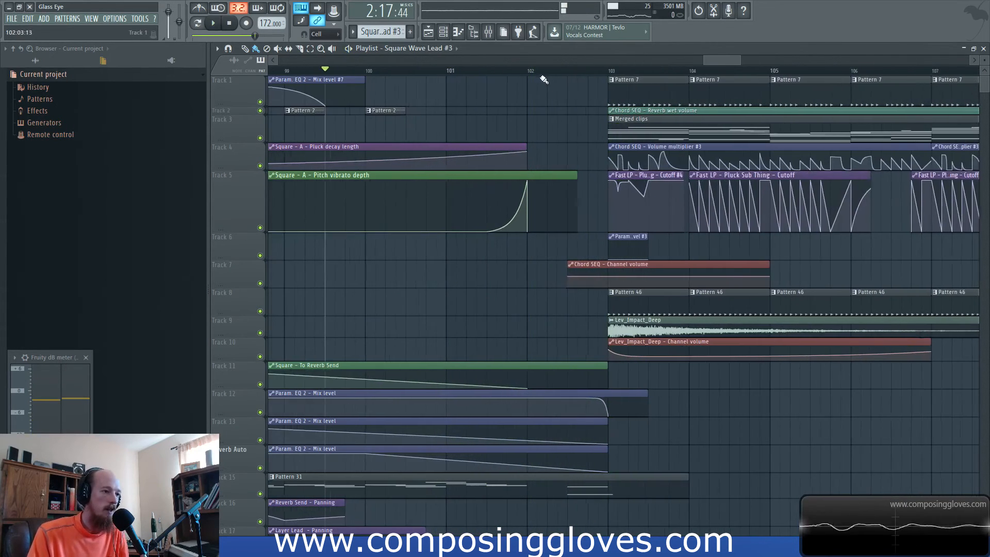
# Loop bars 102 to 103 in the playlist and open Pattern 31's Square notes in the piano roll
pyautogui.moveTo(534, 72); pyautogui.dragTo(607, 80)
pyautogui.scroll(-7, 577, 299)
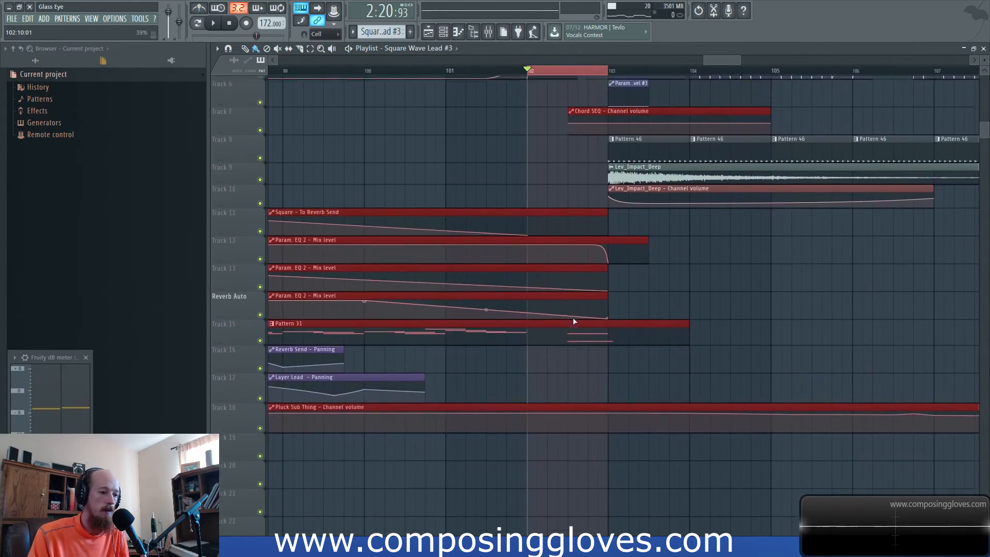
pyautogui.doubleClick(585, 299)
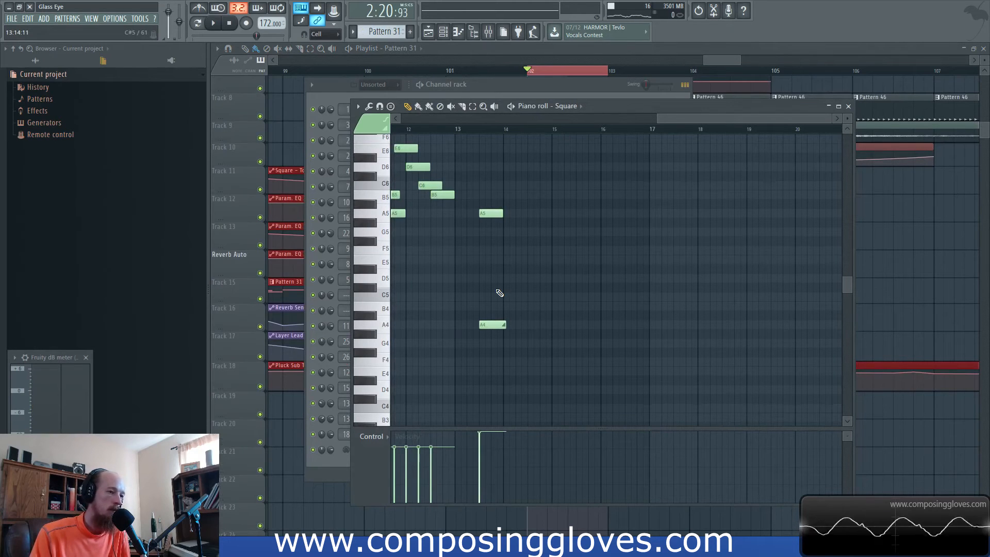
# Add Maximus to effect slot 9 of the Square mixer track
pyautogui.click(489, 32)
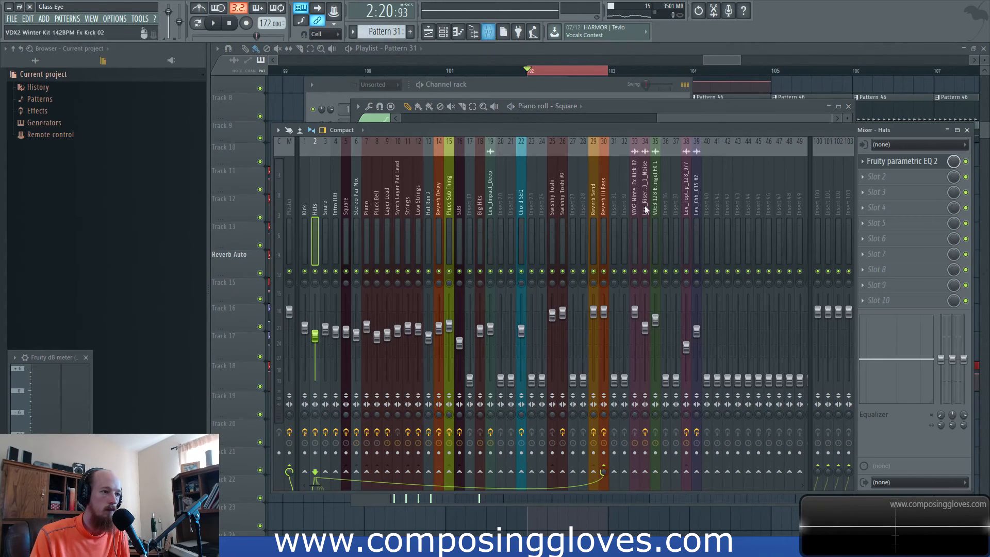
pyautogui.click(346, 215)
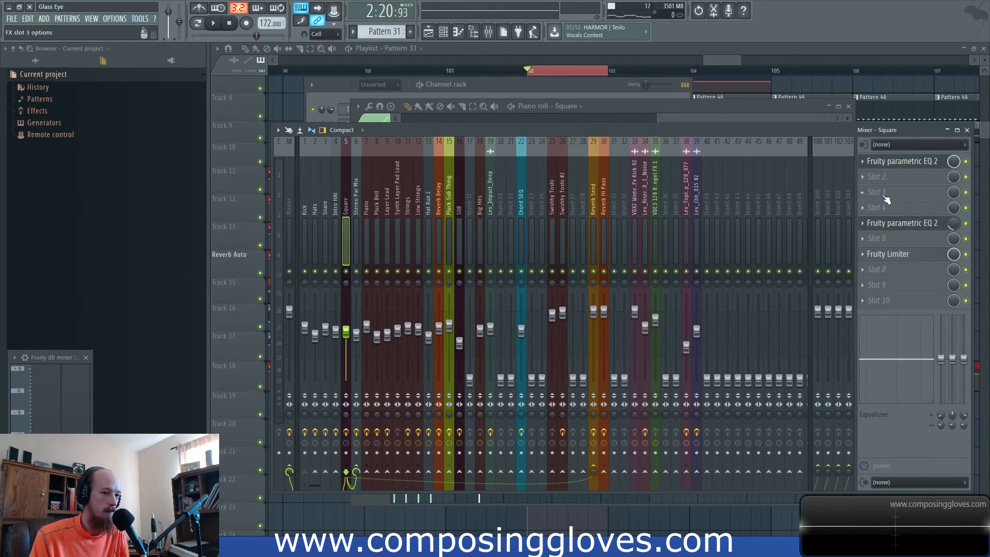
pyautogui.click(877, 288)
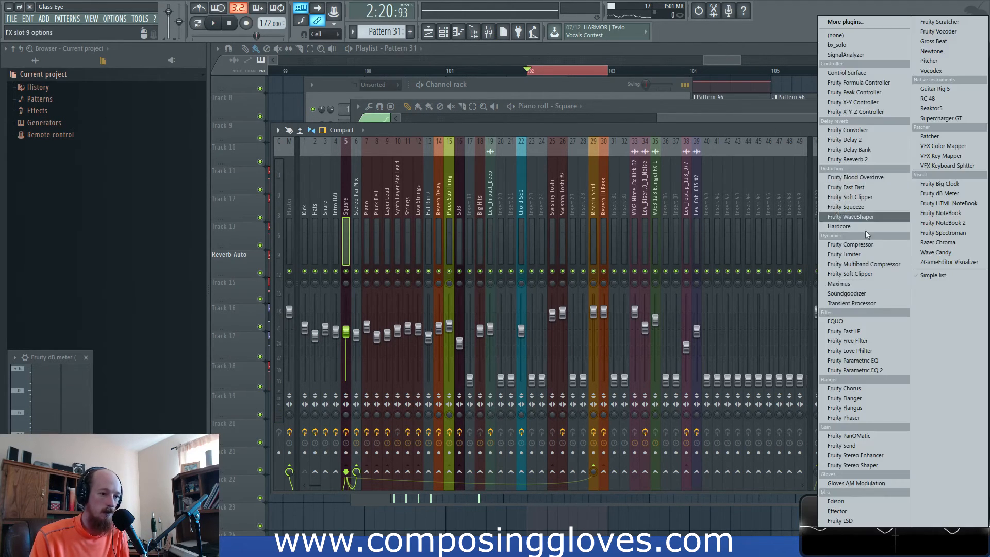
pyautogui.click(875, 284)
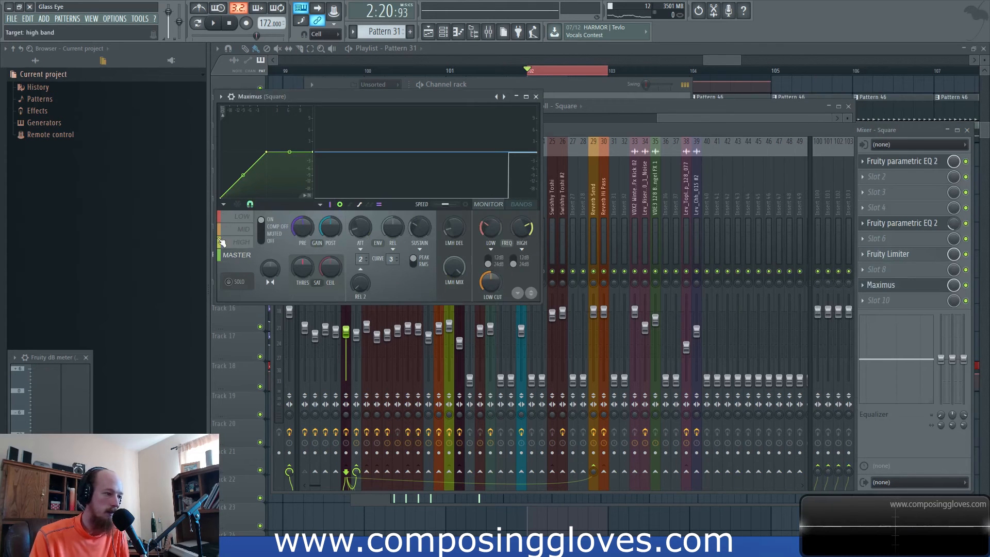
# Raise the post gain of Maximus's master band while auditioning the looped bar
pyautogui.press('space')
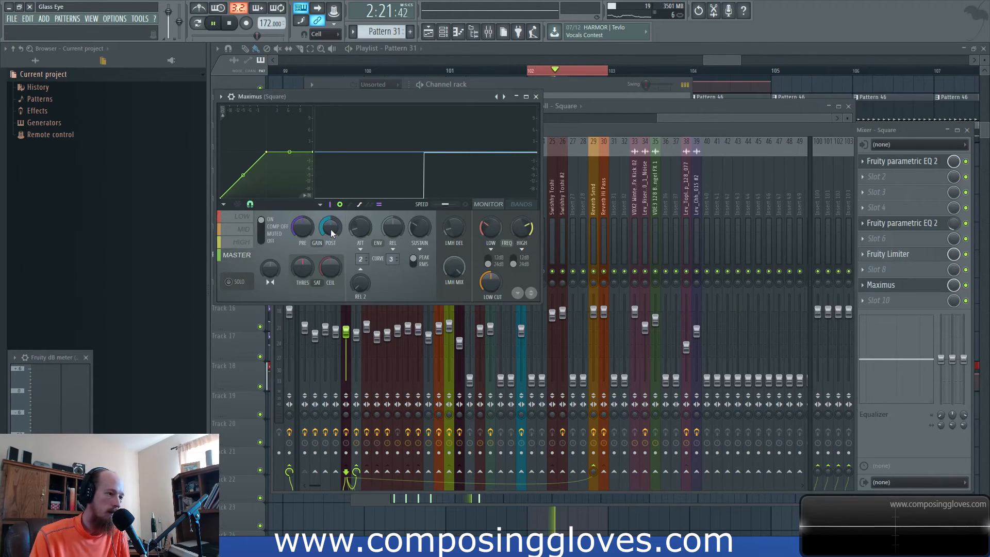
pyautogui.moveTo(330, 229); pyautogui.dragTo(330, 219)
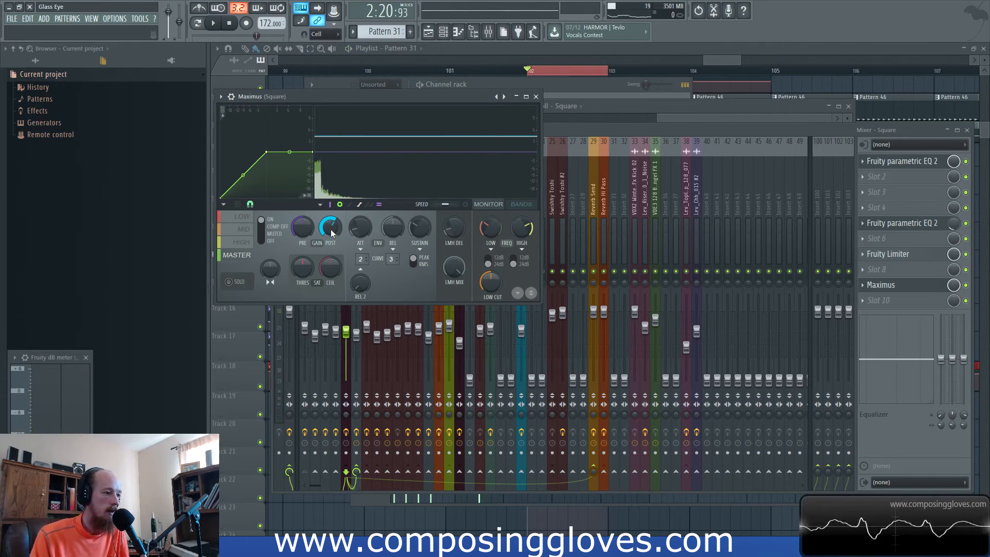
pyautogui.press('space')
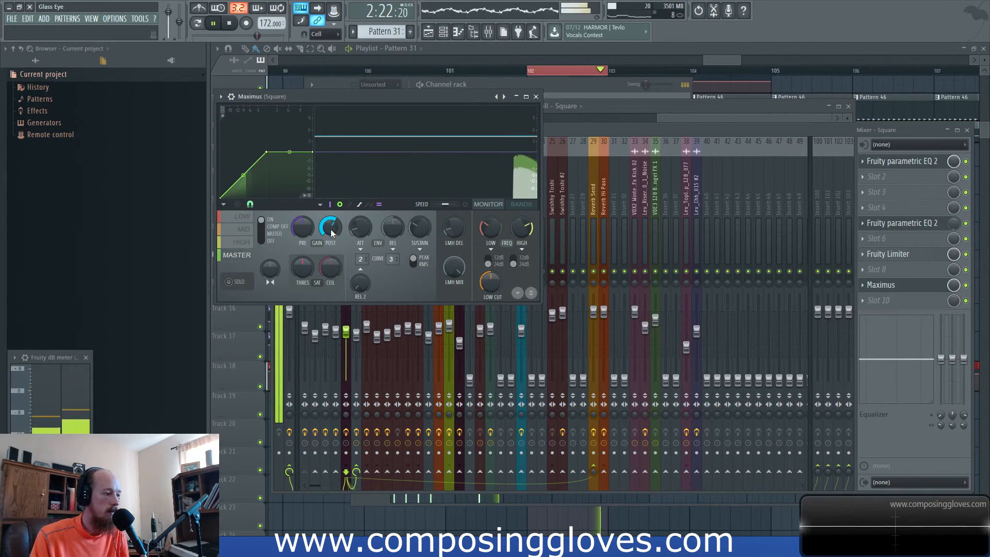
pyautogui.press('space')
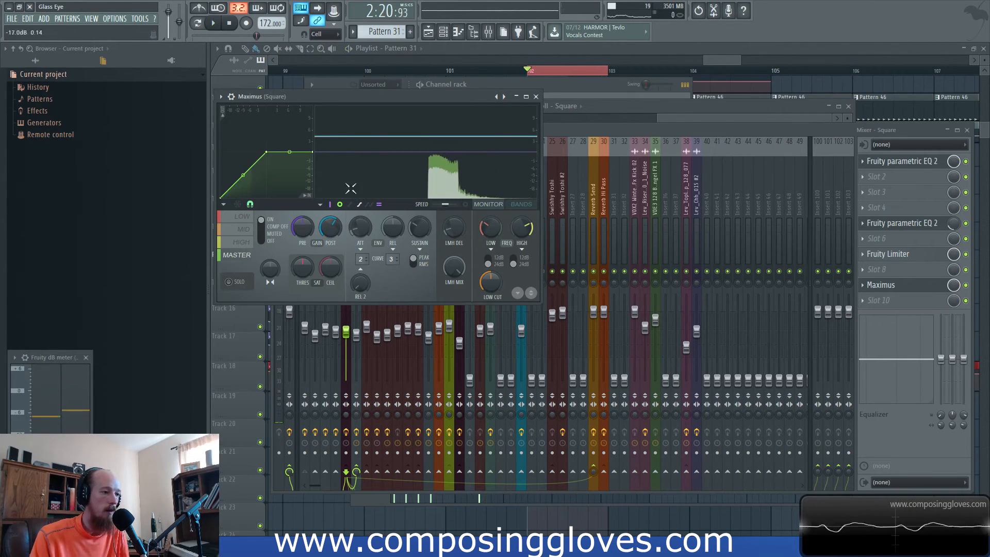
# Create an automation clip for Maximus's mix level on the Square track and make it ramp up through bar 102
pyautogui.rightClick(955, 288)
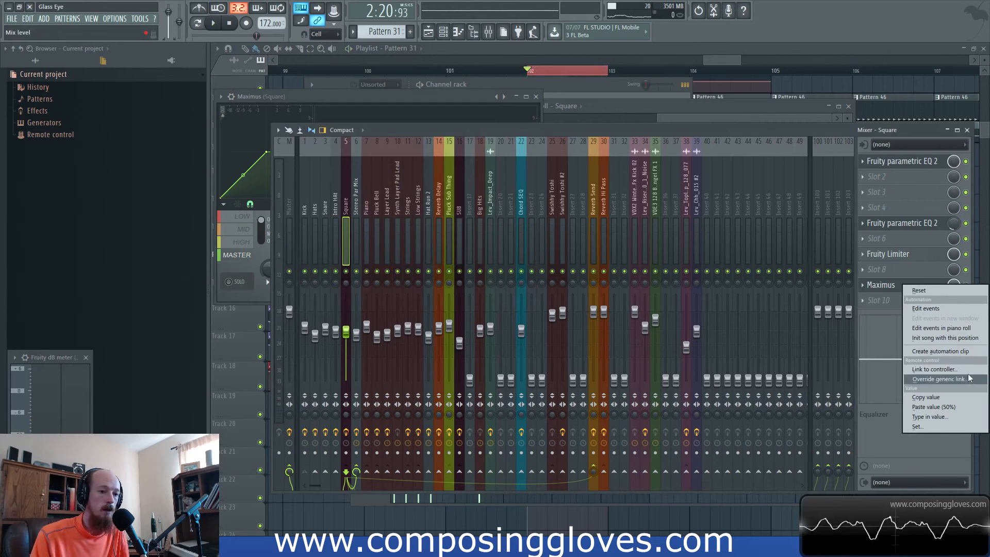
pyautogui.click(940, 351)
pyautogui.click(709, 61)
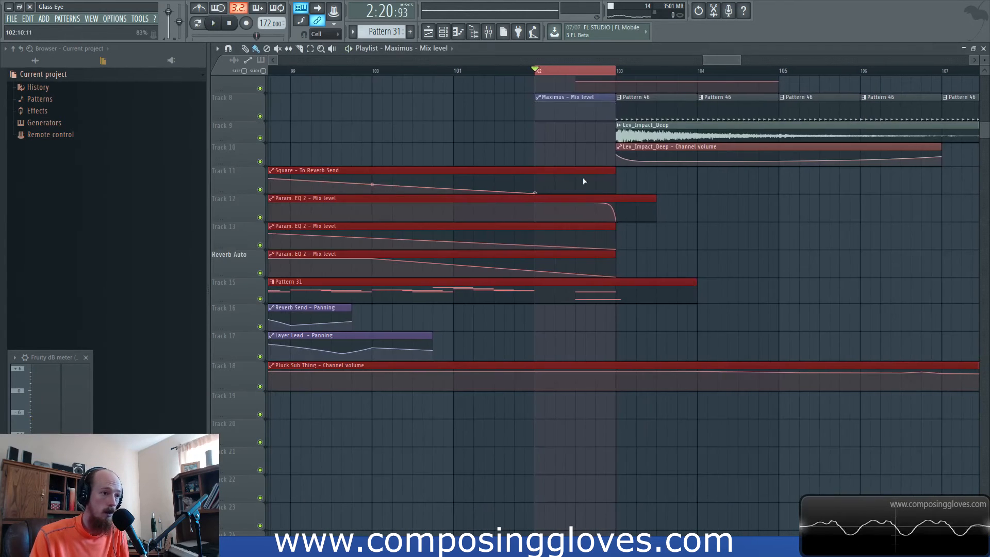
pyautogui.scroll(3, 538, 118)
pyautogui.moveTo(536, 104); pyautogui.dragTo(514, 159)
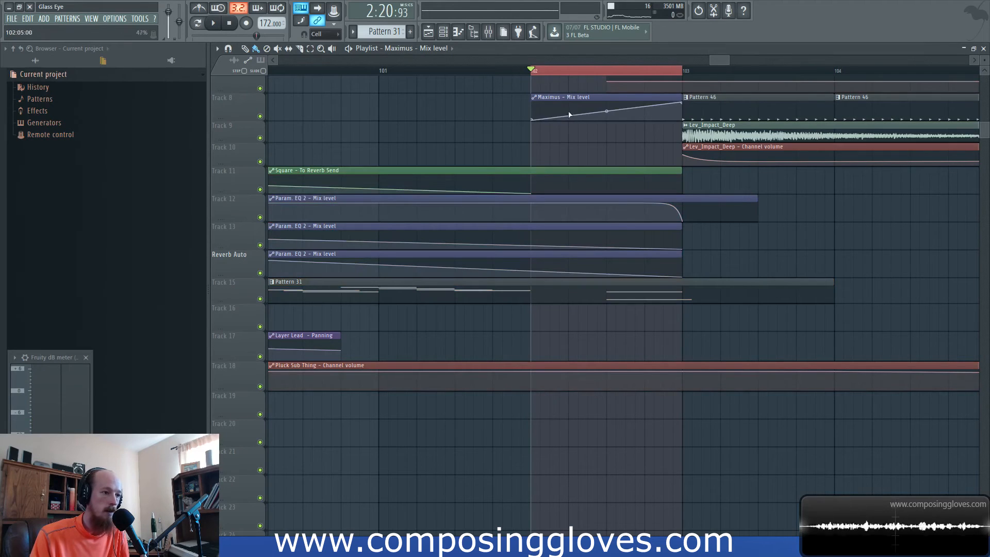
# Move the Maximus mix level clip to Track 16 at bar 102 and extend it to about the middle of bar 104
pyautogui.moveTo(570, 99); pyautogui.dragTo(616, 325)
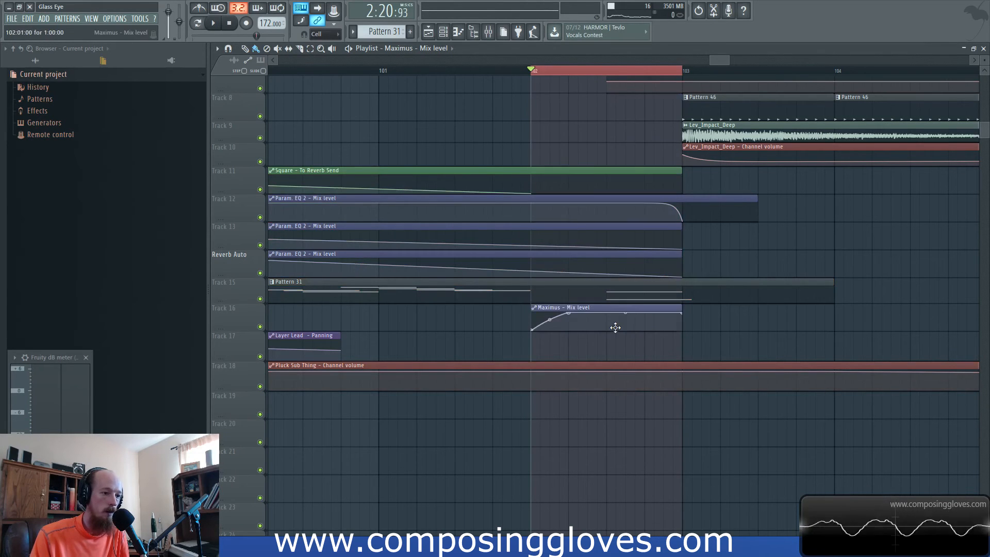
pyautogui.moveTo(681, 308); pyautogui.dragTo(910, 308)
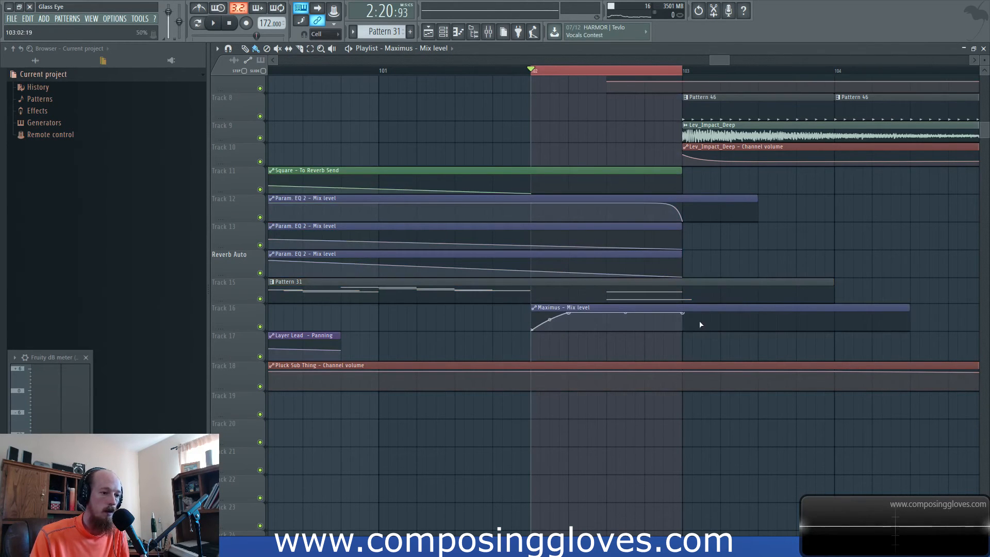
# Drop the Maximus mix level to zero just past bar 103 and lower its point at bar 103 during playback
pyautogui.press('space')
pyautogui.hotkey('ctrl', 'd')
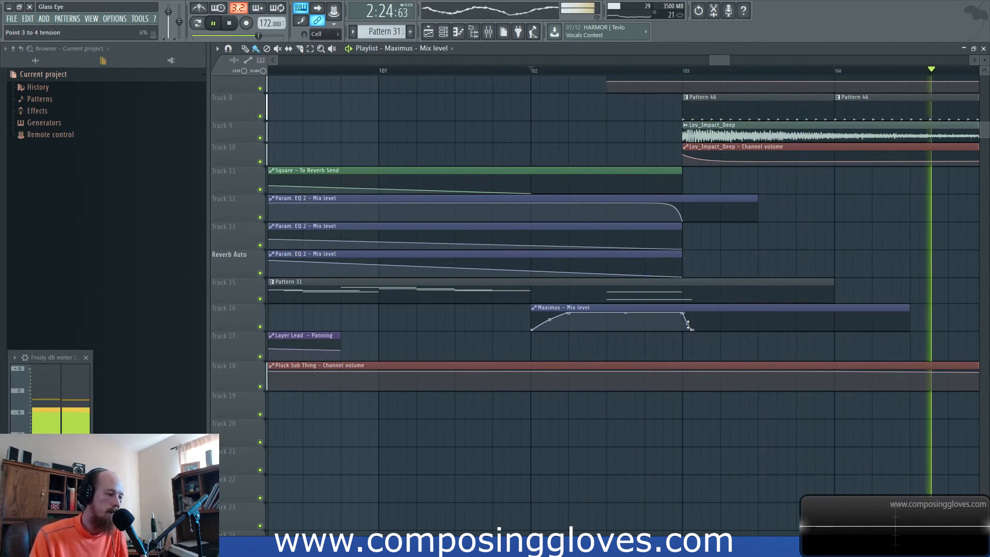
pyautogui.moveTo(685, 315); pyautogui.dragTo(685, 321)
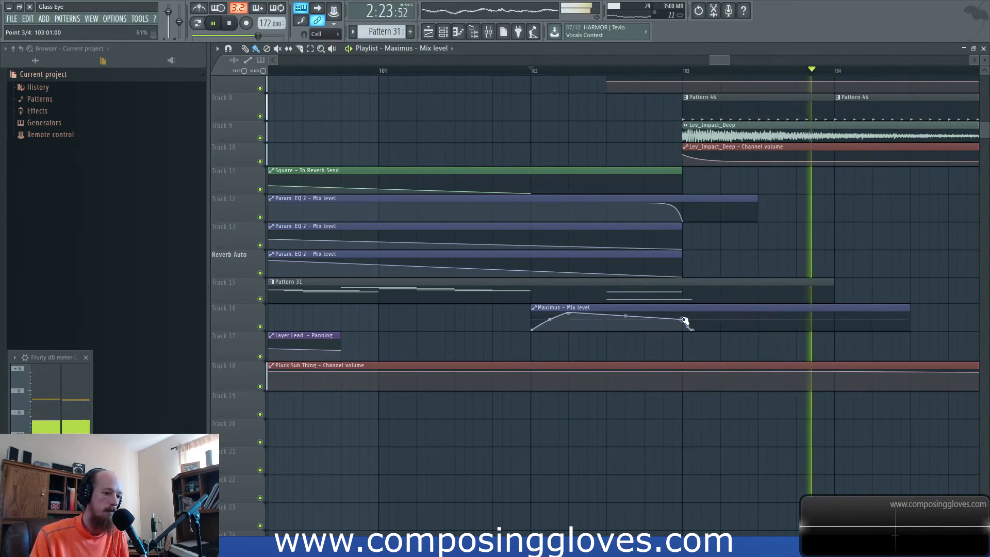
pyautogui.press('space')
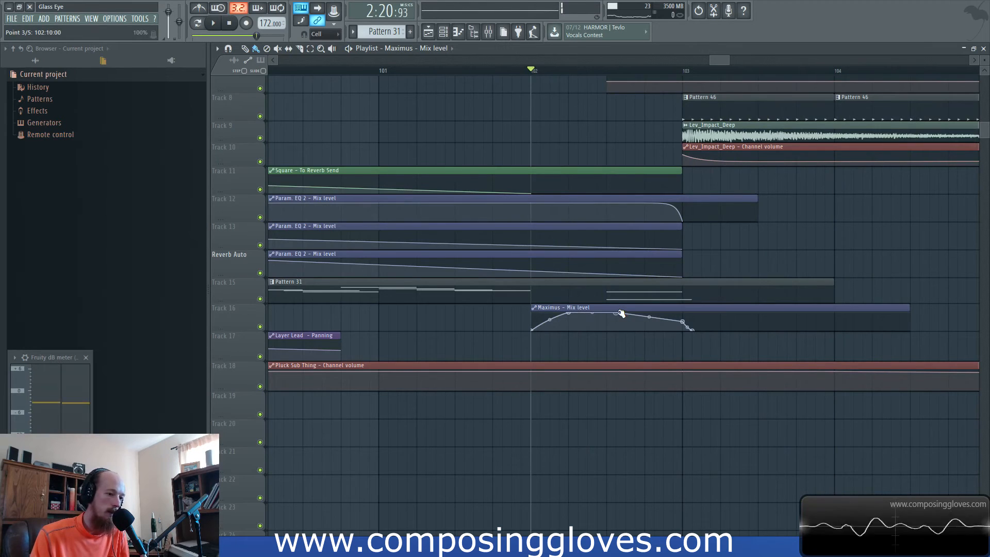
# Bow the Maximus mix level slope leading into bar 103 upward while auditioning from bar 102
pyautogui.press('space')
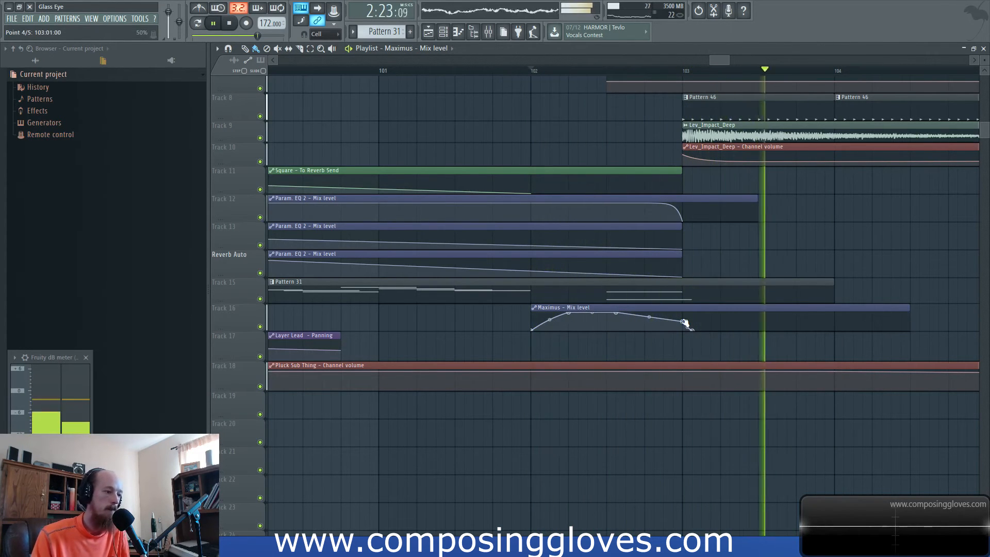
pyautogui.press('space')
pyautogui.press('space')
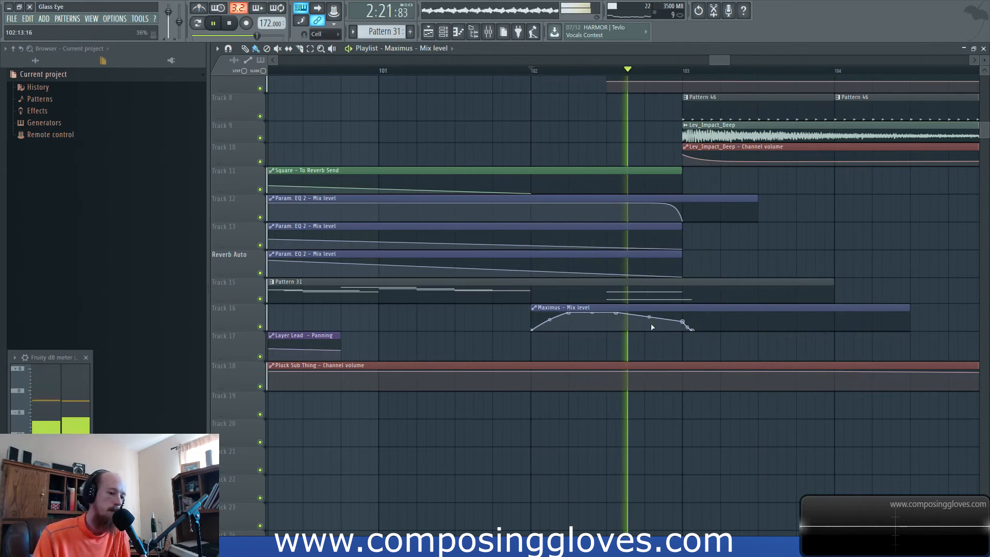
pyautogui.press('space')
pyautogui.press('space')
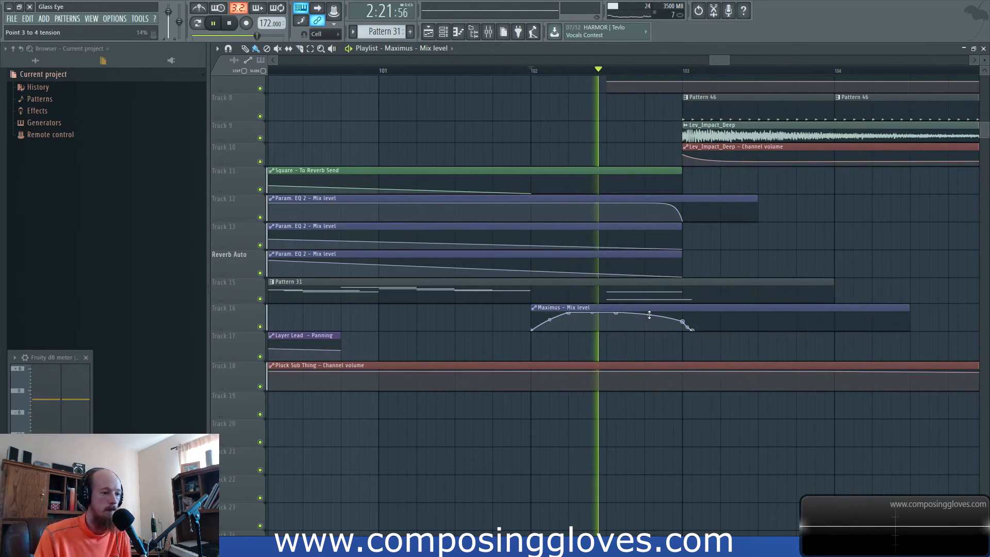
pyautogui.press('space')
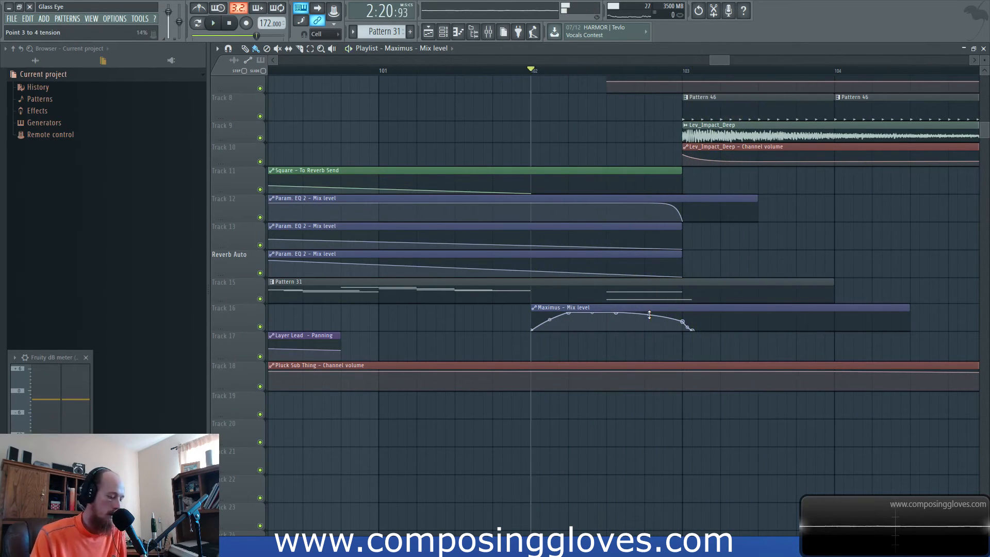
# Place a copy of the Maximus mix level clip on Track 20 just after bar 45, over the end of Pattern 30
pyautogui.scroll(-5, 670, 314)
pyautogui.moveTo(684, 308); pyautogui.dragTo(532, 449)
pyautogui.scroll(3, 585, 435)
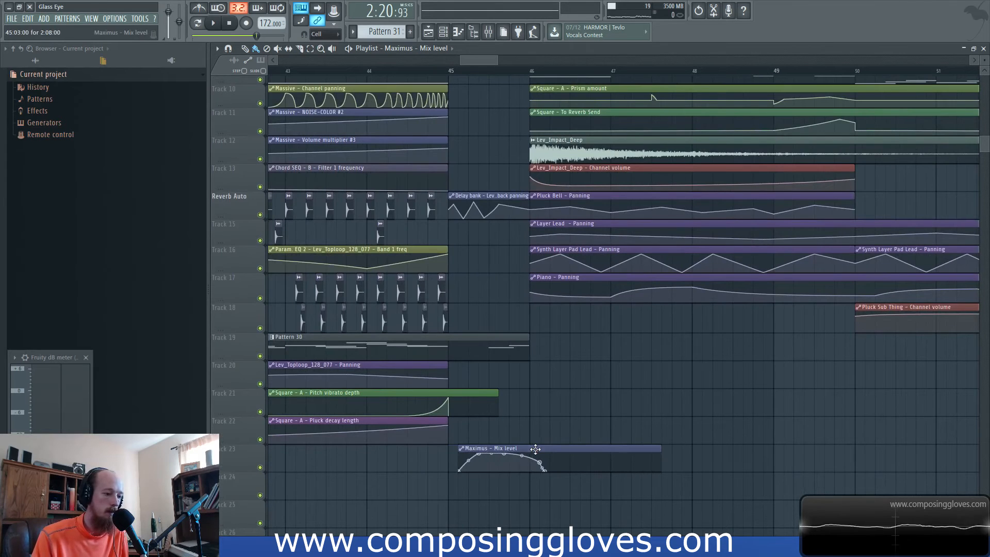
pyautogui.scroll(3, 537, 347)
pyautogui.scroll(-1, 539, 348)
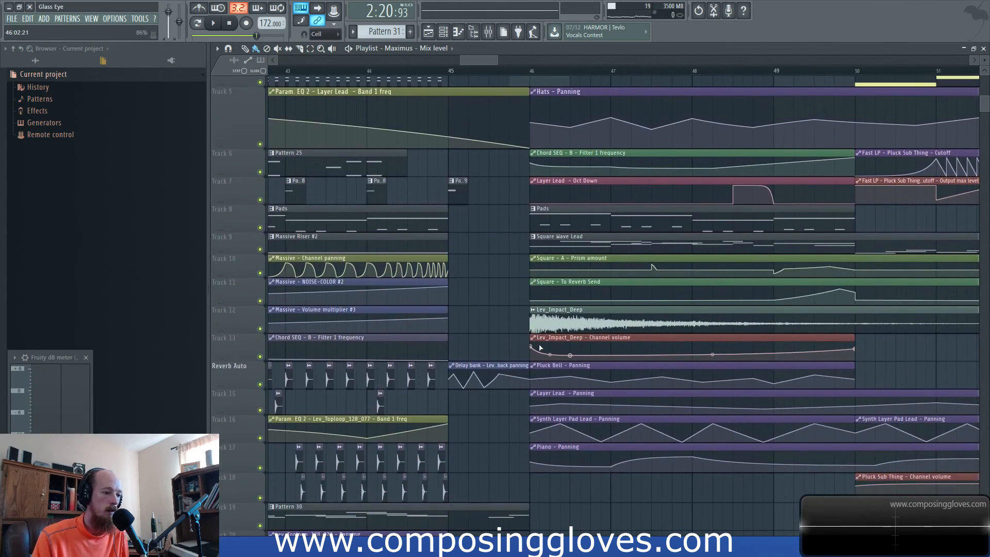
pyautogui.scroll(-5, 540, 348)
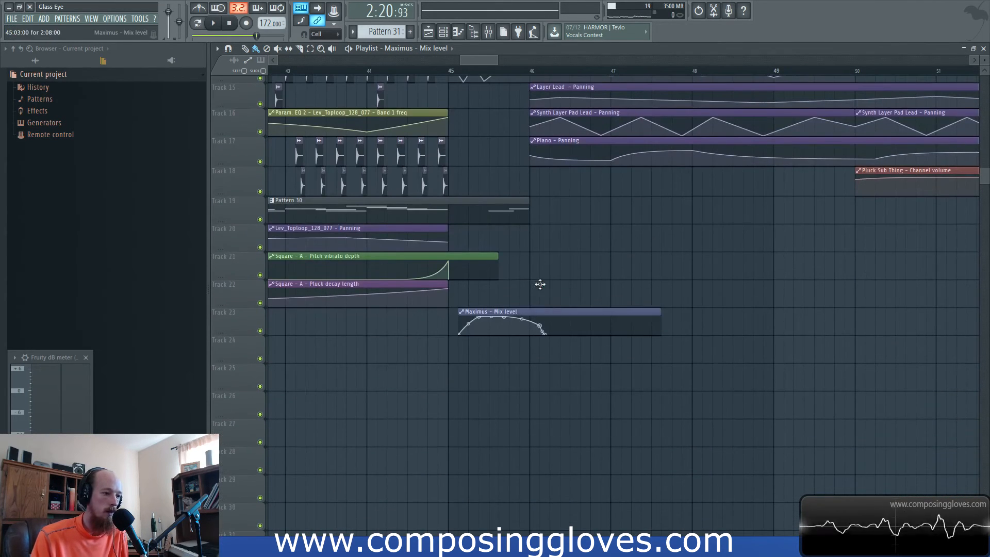
pyautogui.moveTo(544, 308); pyautogui.dragTo(537, 222)
# Copy the Maximus mix level clip to bar 1 of Track 18, make it unique and flatten its level to zero
pyautogui.scroll(3, 652, 254)
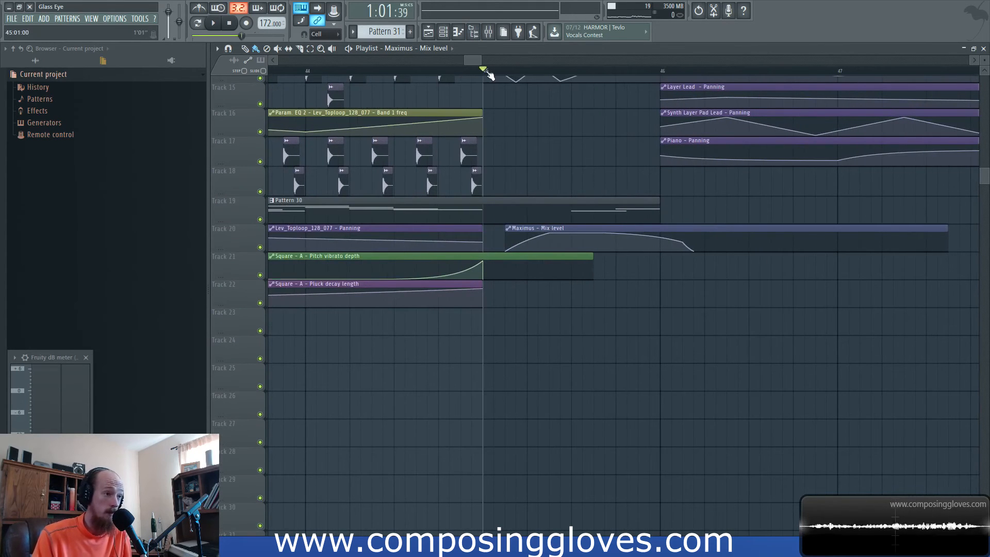
pyautogui.scroll(-4, 563, 136)
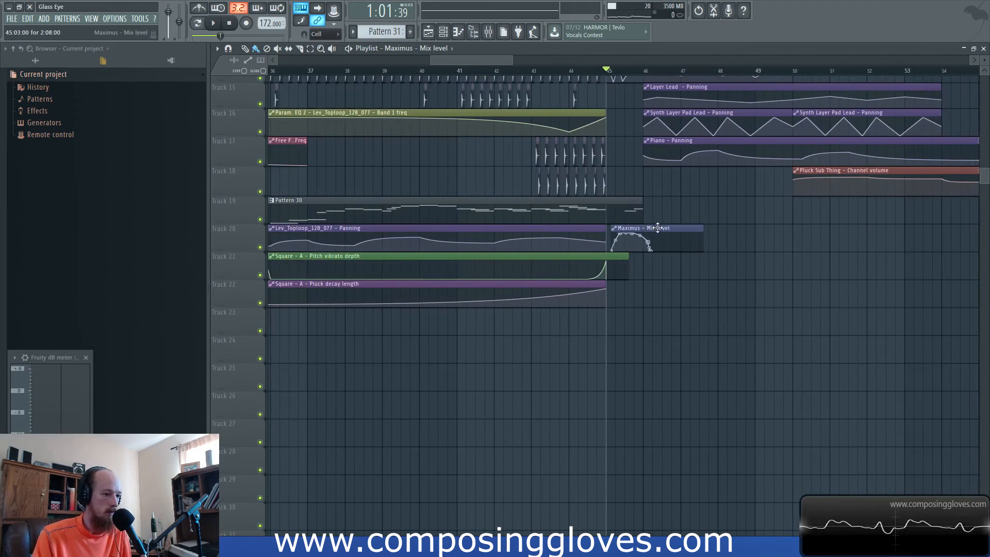
pyautogui.moveTo(661, 229); pyautogui.dragTo(182, 190)
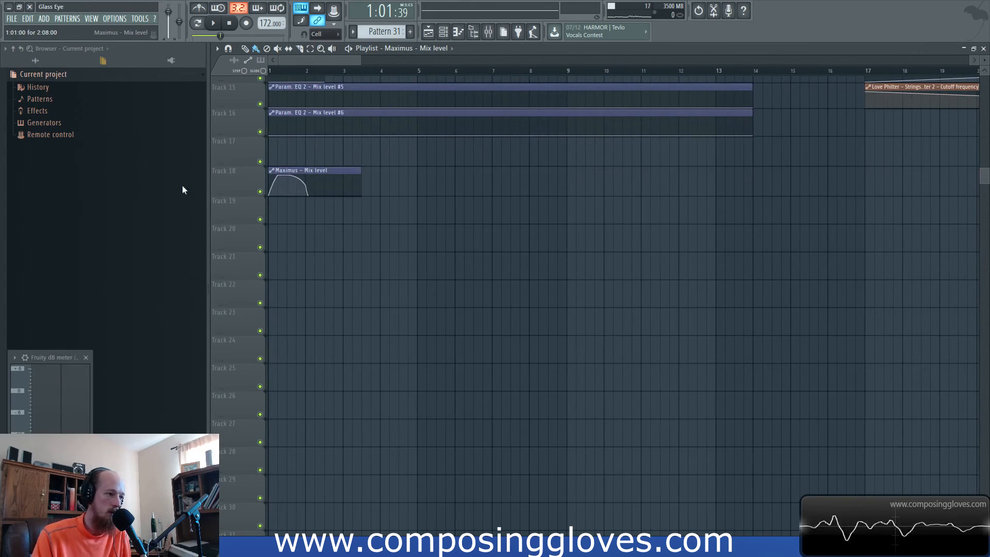
pyautogui.click(270, 171)
pyautogui.click(294, 249)
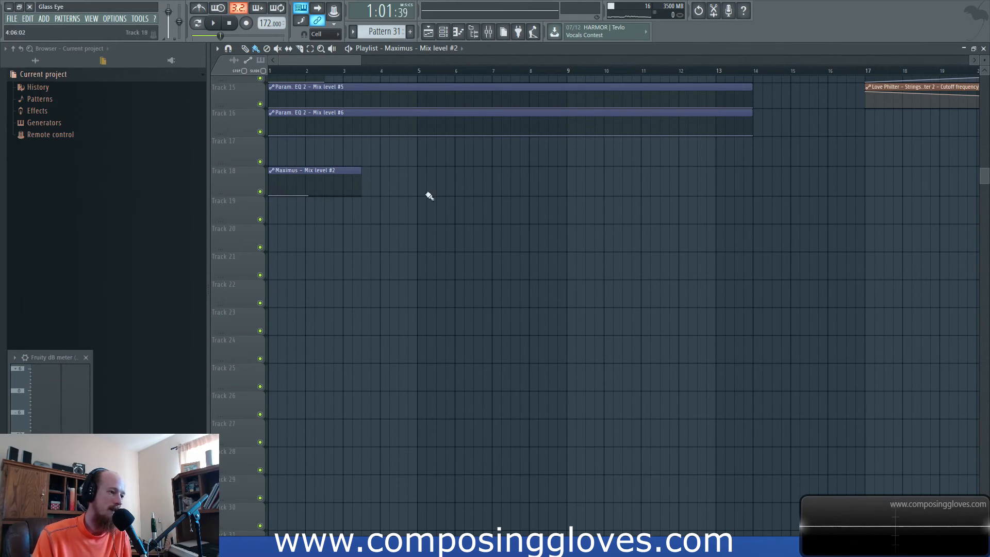
# Play from bar 45 to check the Maximus boost on the final Square notes before bar 46
pyautogui.hscroll(10, 429, 196)
pyautogui.scroll(2, 354, 267)
pyautogui.scroll(-8, 688, 252)
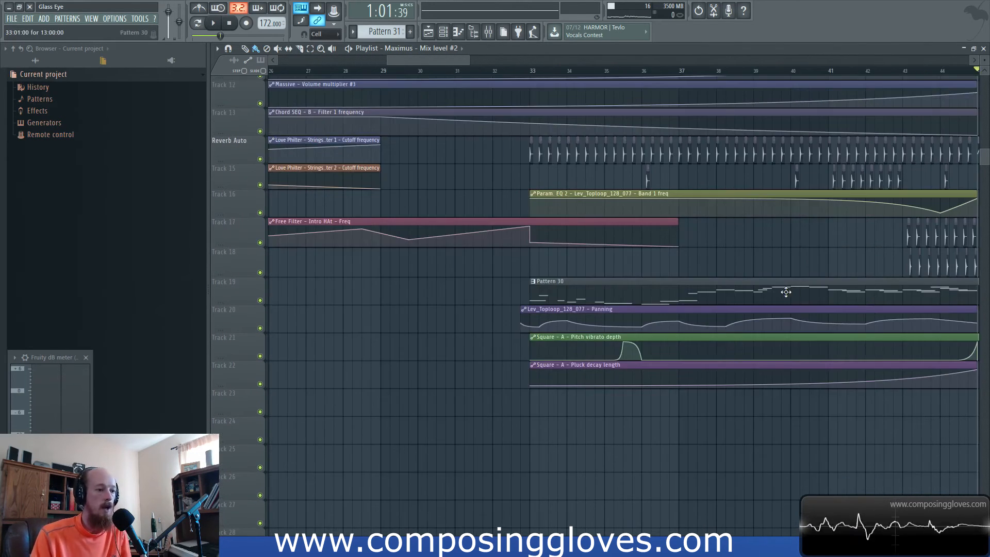
pyautogui.press('space')
pyautogui.scroll(6, 632, 221)
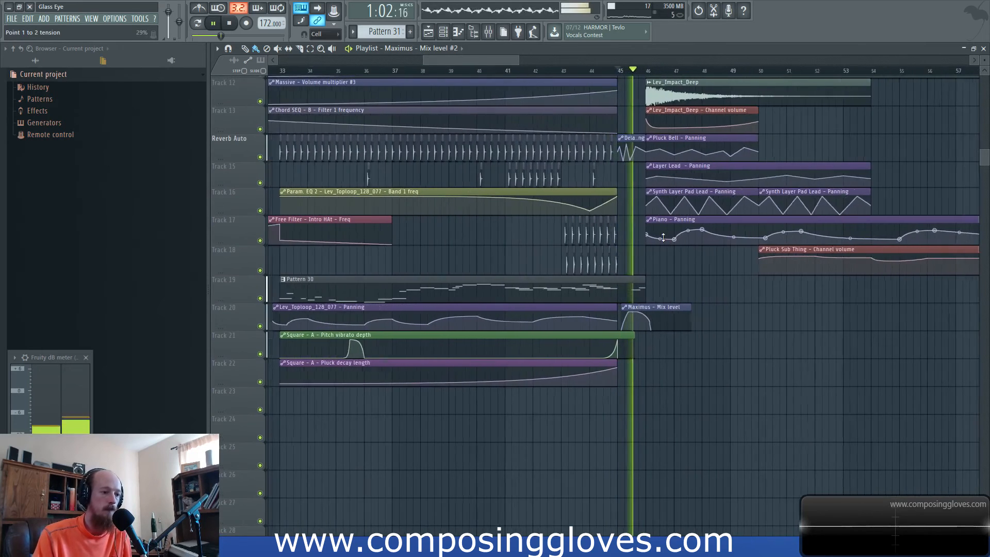
pyautogui.press('space')
pyautogui.press('space')
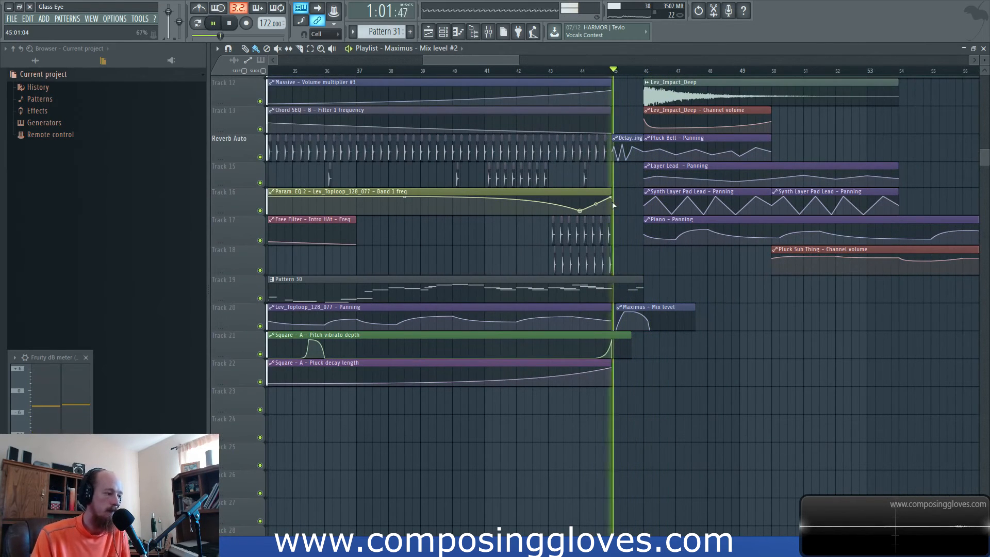
pyautogui.press('space')
# Play from about bar 36 through the transition at bar 46 while watching the levels in the mixer
pyautogui.click(486, 71)
pyautogui.scroll(-5, 483, 199)
pyautogui.scroll(2, 521, 94)
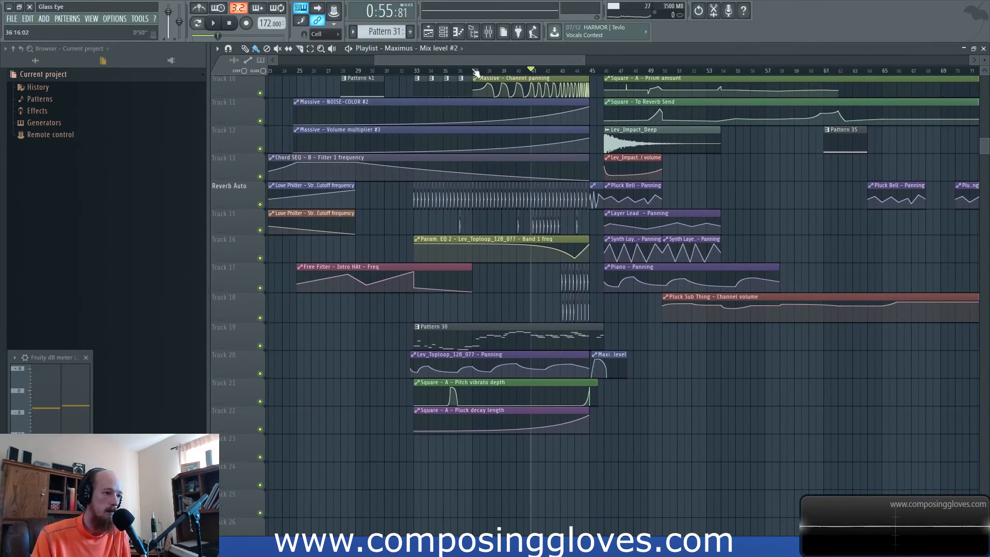
pyautogui.click(464, 71)
pyautogui.press('space')
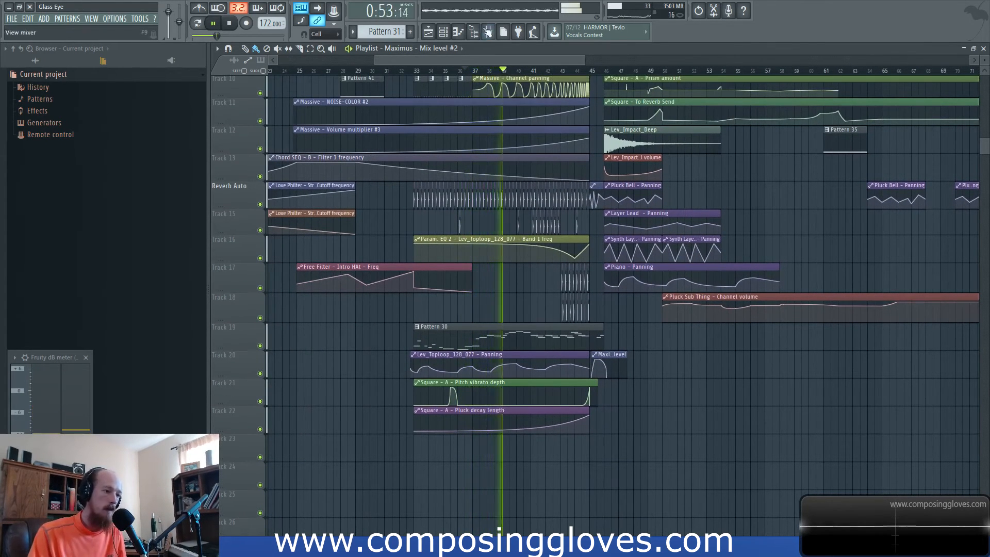
pyautogui.scroll(3, 570, 153)
pyautogui.moveTo(592, 146); pyautogui.dragTo(543, 179)
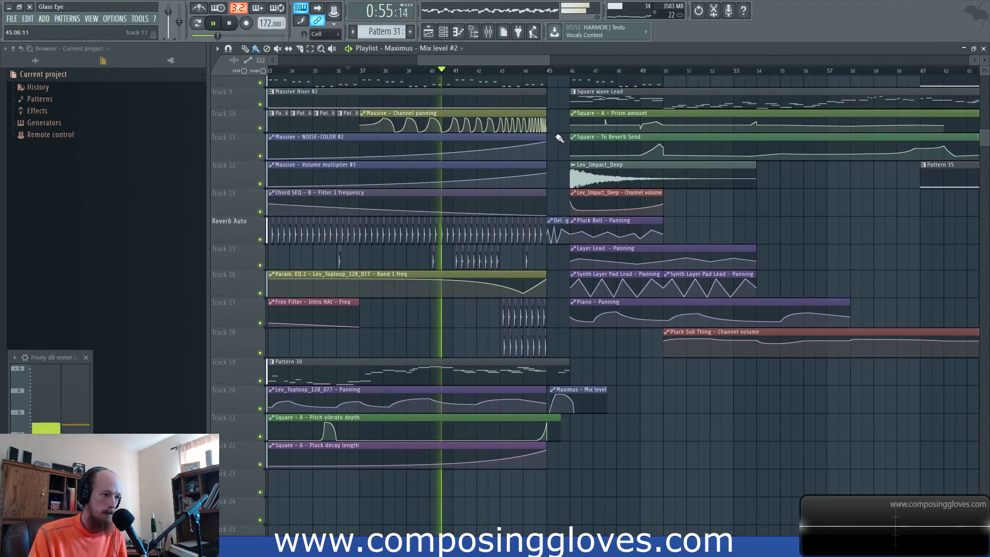
pyautogui.click(488, 32)
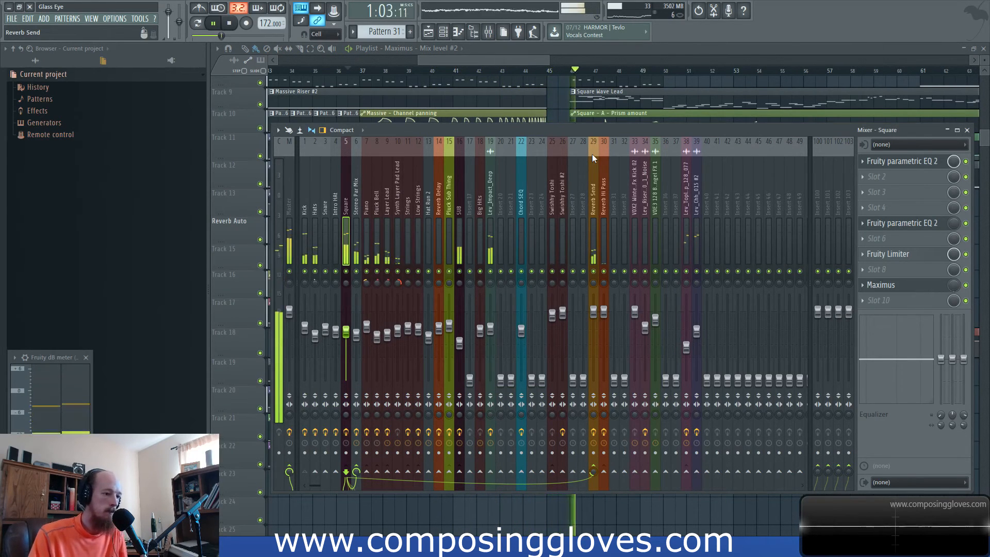
pyautogui.click(541, 59)
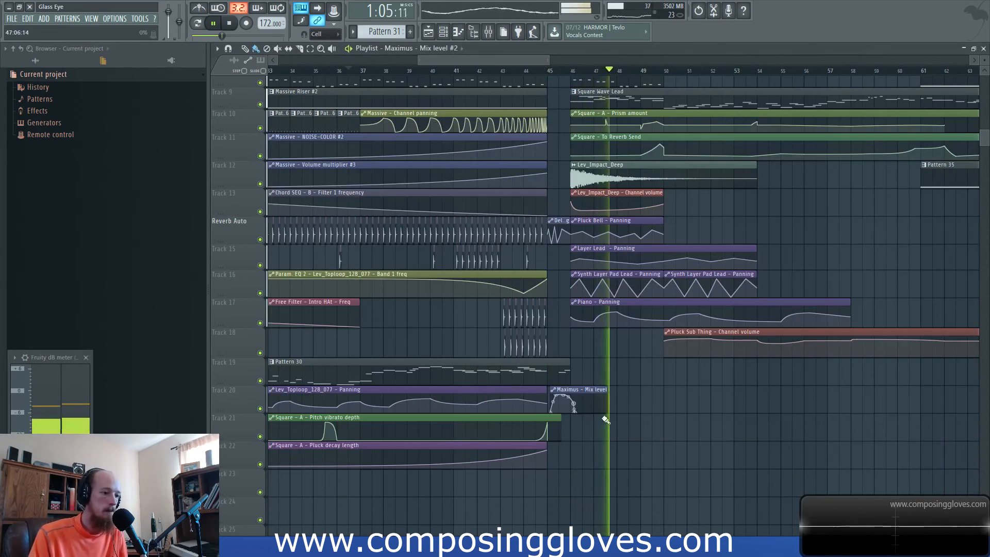
# Lower the peak of the bar 45 Maximus mix level clip and taper it towards bar 46, auditioning from bar 44
pyautogui.keyDown('ctrl'); pyautogui.scroll(4, 606, 420); pyautogui.keyUp('ctrl')
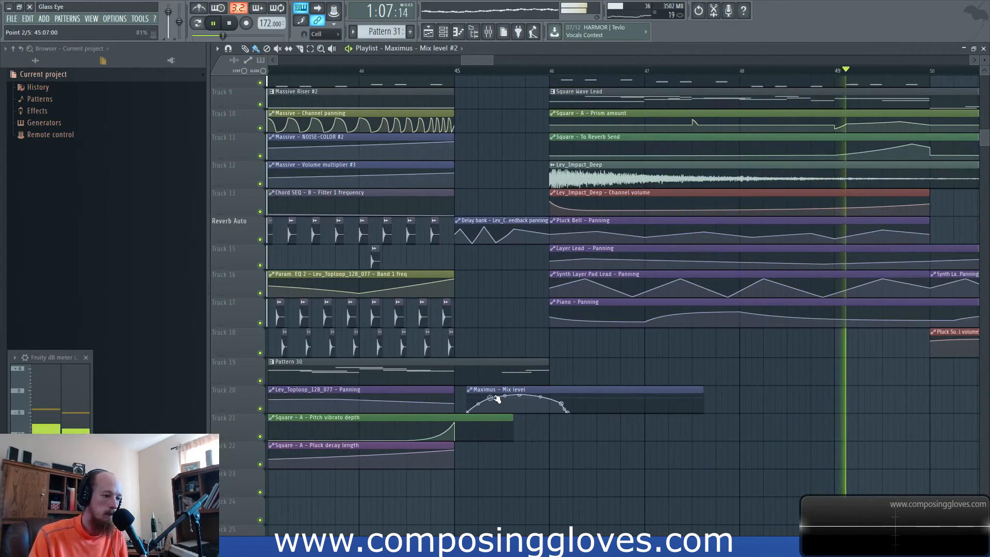
pyautogui.press('space')
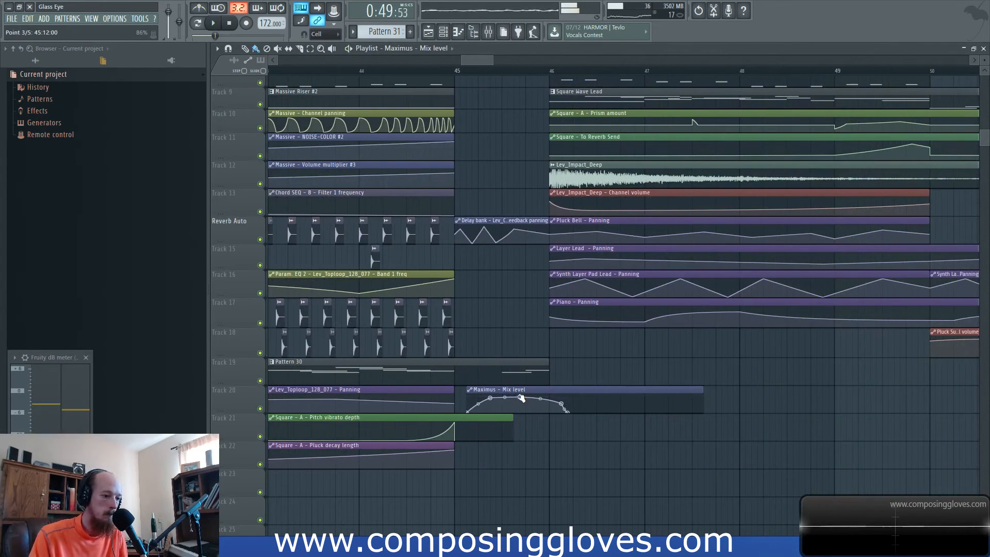
pyautogui.click(365, 73)
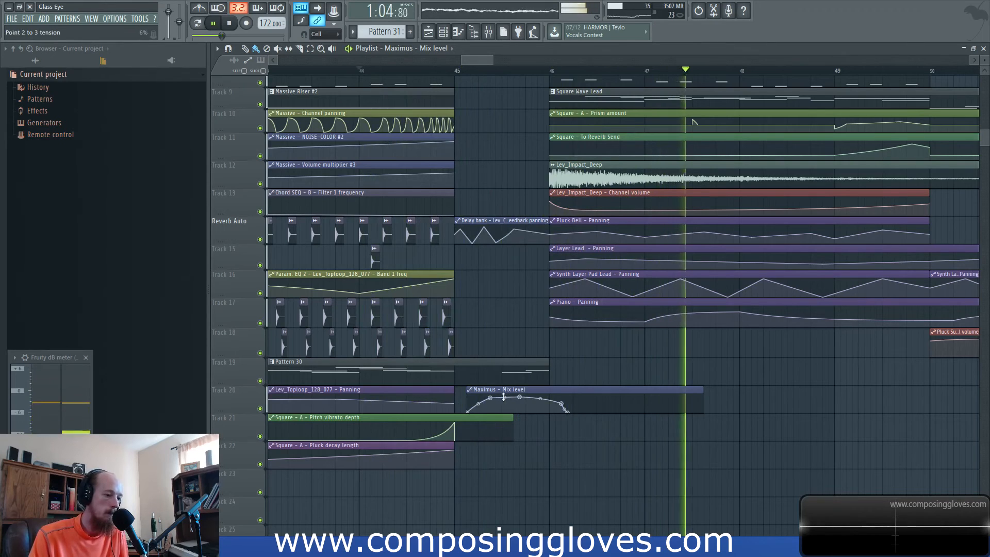
pyautogui.press('space')
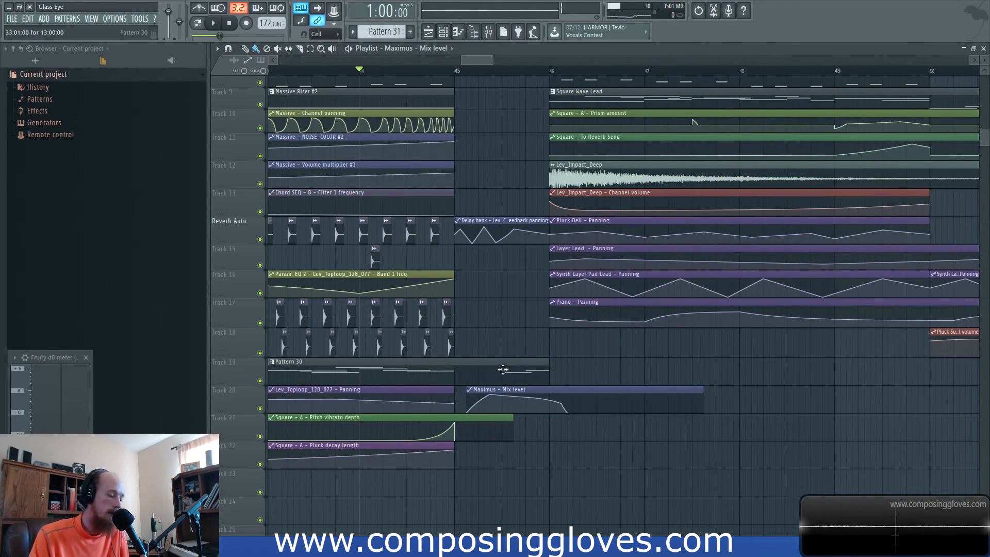
# Bring up the mixer and the channel rack, and switch the rack from the Automation group to the Unsorted channels
pyautogui.scroll(-10, 481, 220)
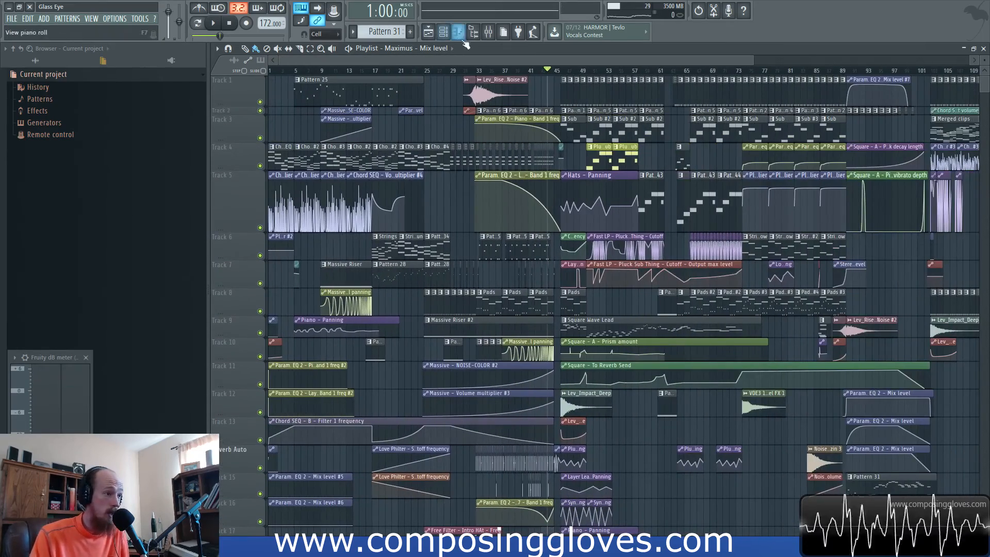
pyautogui.click(488, 32)
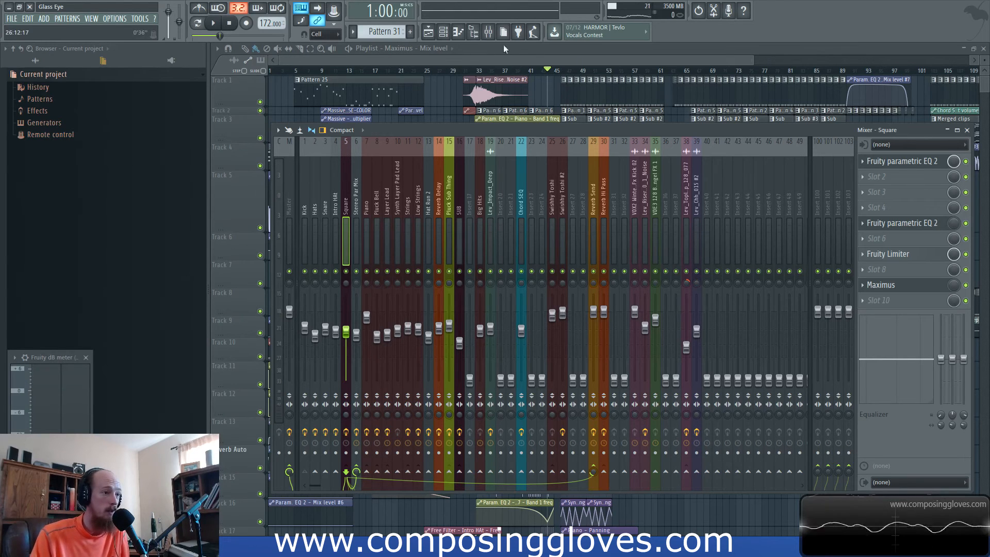
pyautogui.click(445, 34)
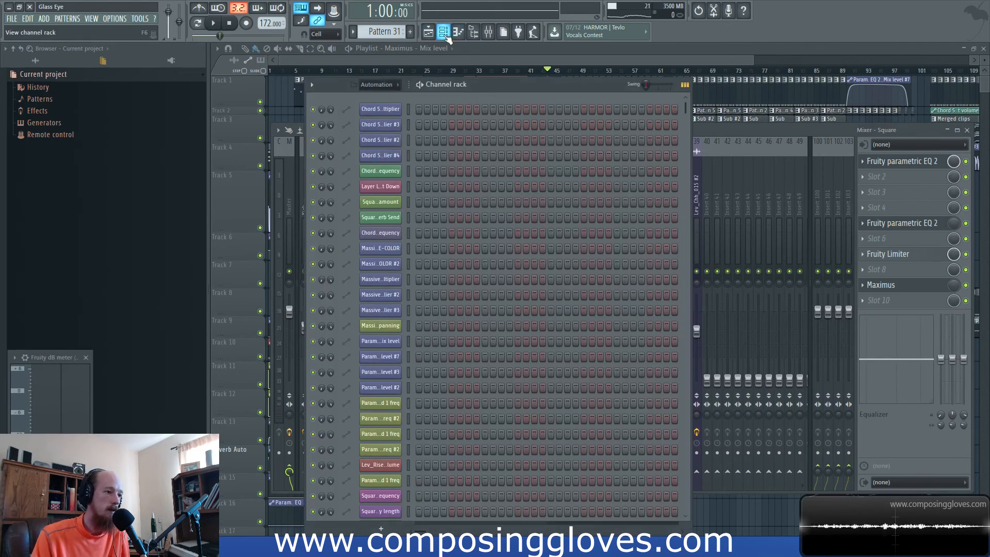
pyautogui.moveTo(486, 92); pyautogui.dragTo(515, 57)
pyautogui.click(418, 93)
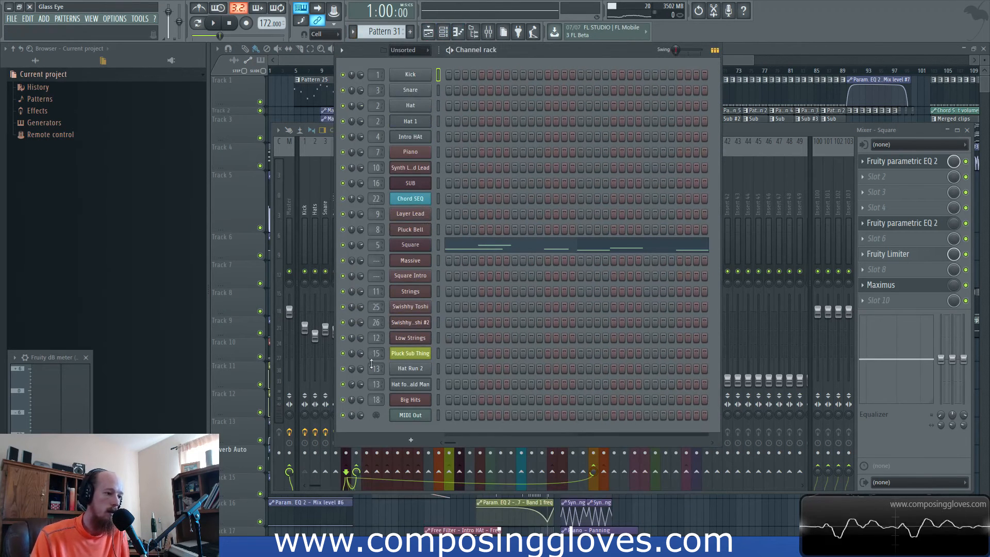
# Inspect the Square Intro and Massive channels, the Massive Riser #2 clip's notes in the piano roll, and the mixer tracks
pyautogui.click(404, 277)
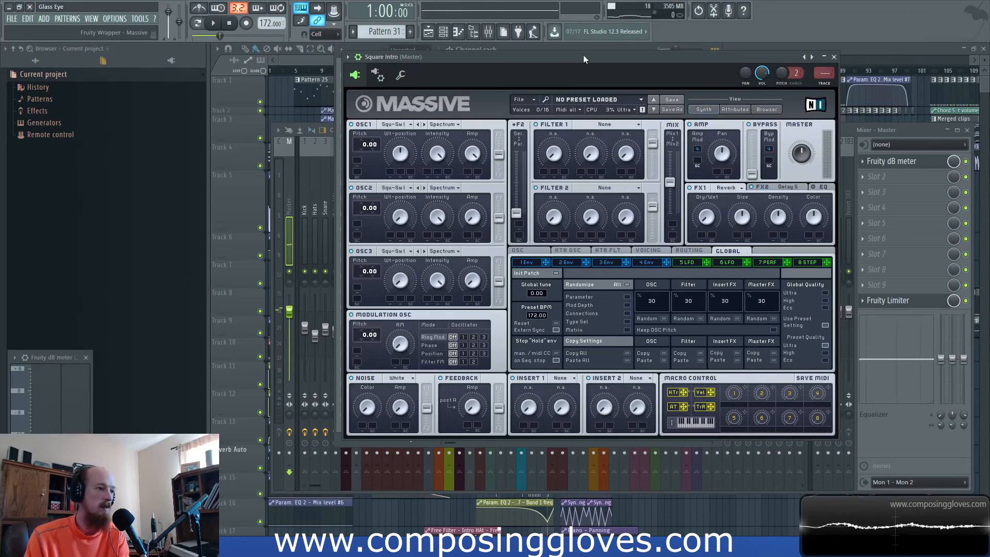
pyautogui.moveTo(584, 56); pyautogui.dragTo(799, 77)
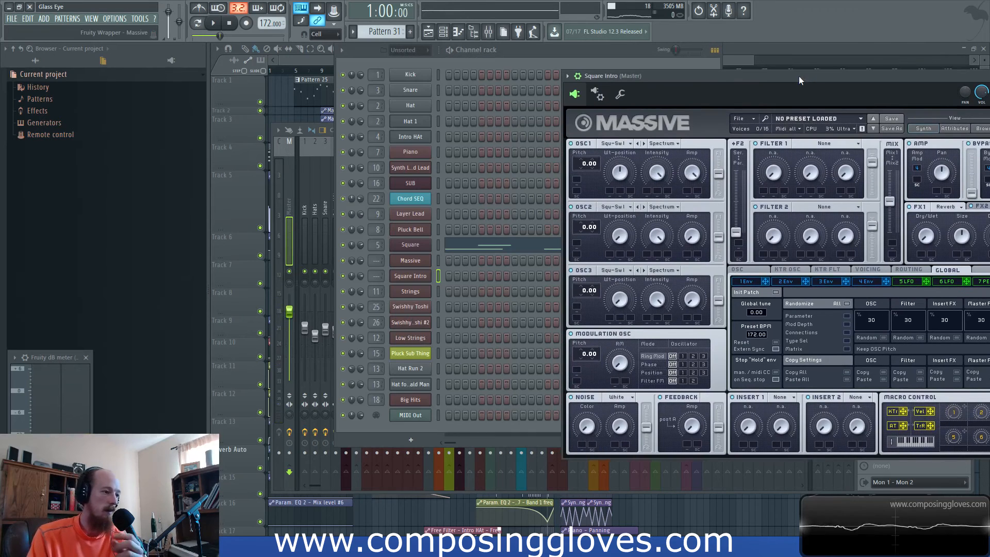
pyautogui.click(405, 264)
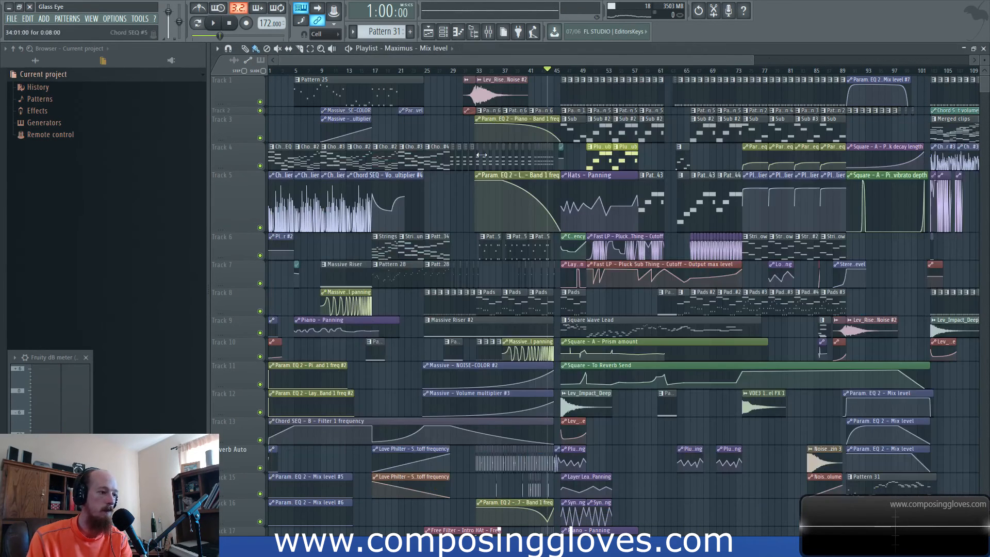
pyautogui.doubleClick(441, 324)
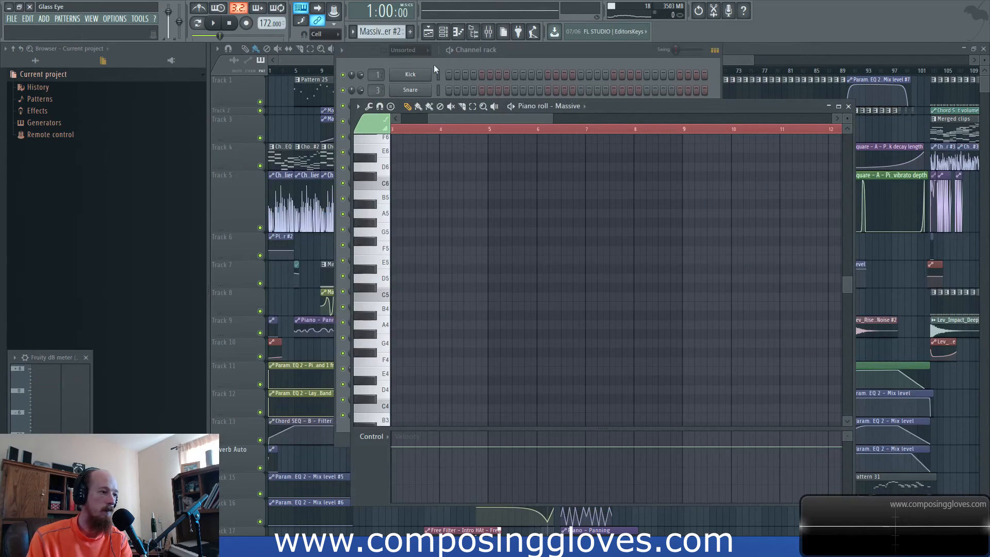
pyautogui.click(463, 62)
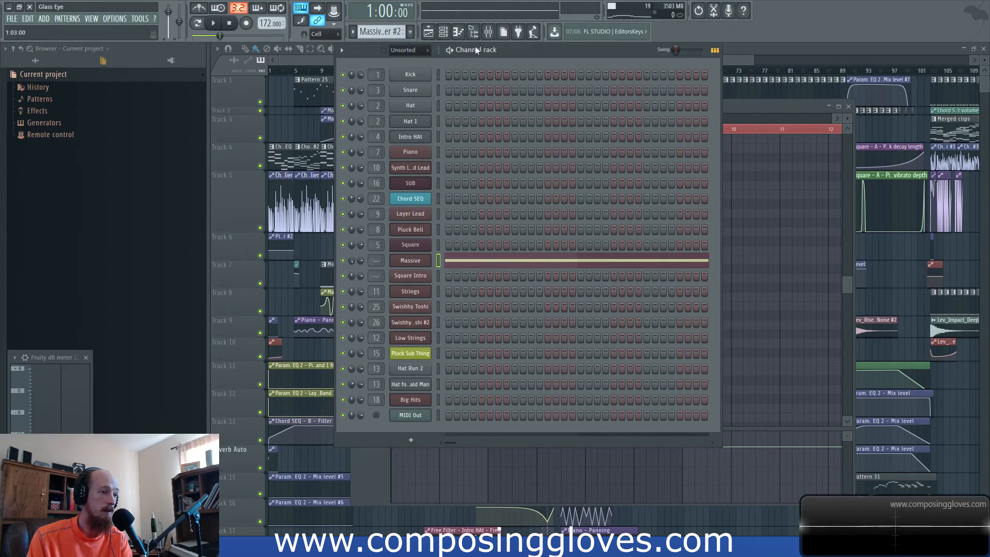
pyautogui.click(486, 39)
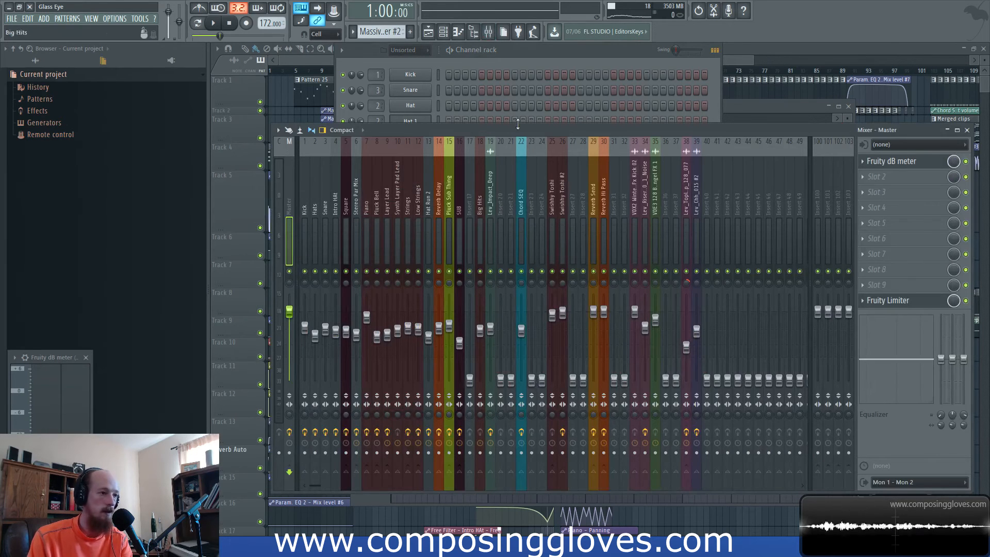
pyautogui.click(744, 60)
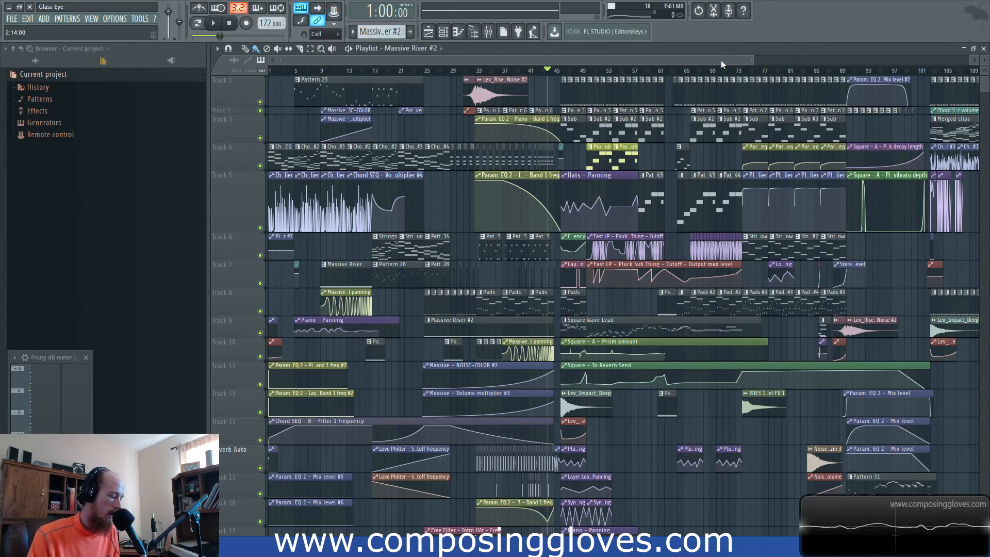
# Play the arrangement through the first Massive Riser clip in bars 9 to 17 and the section after it
pyautogui.scroll(4, 436, 210)
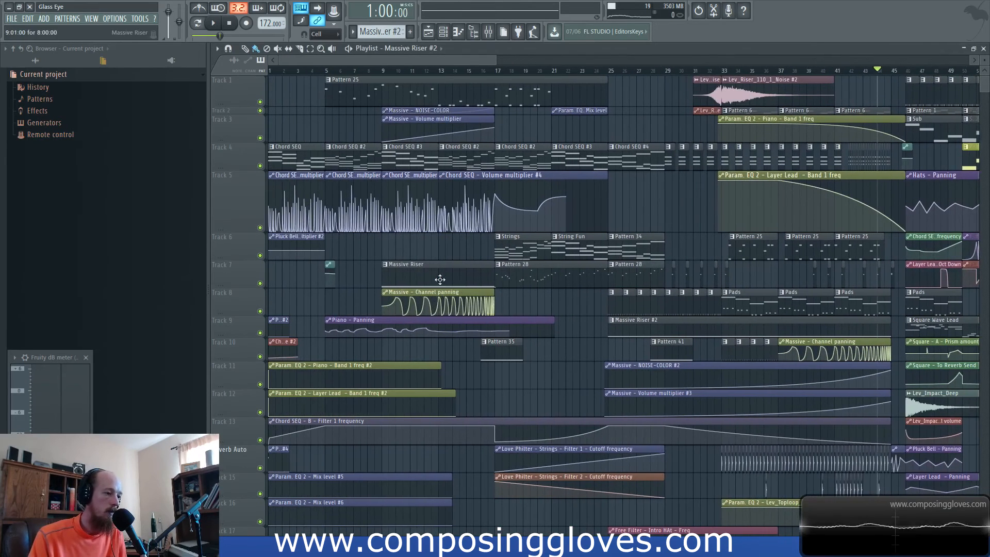
pyautogui.press('space')
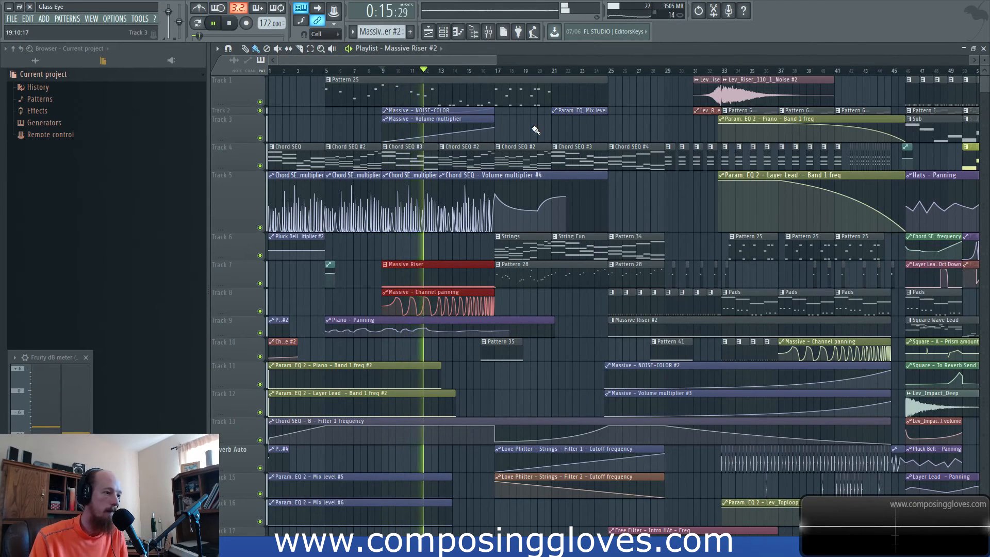
pyautogui.scroll(3, 508, 133)
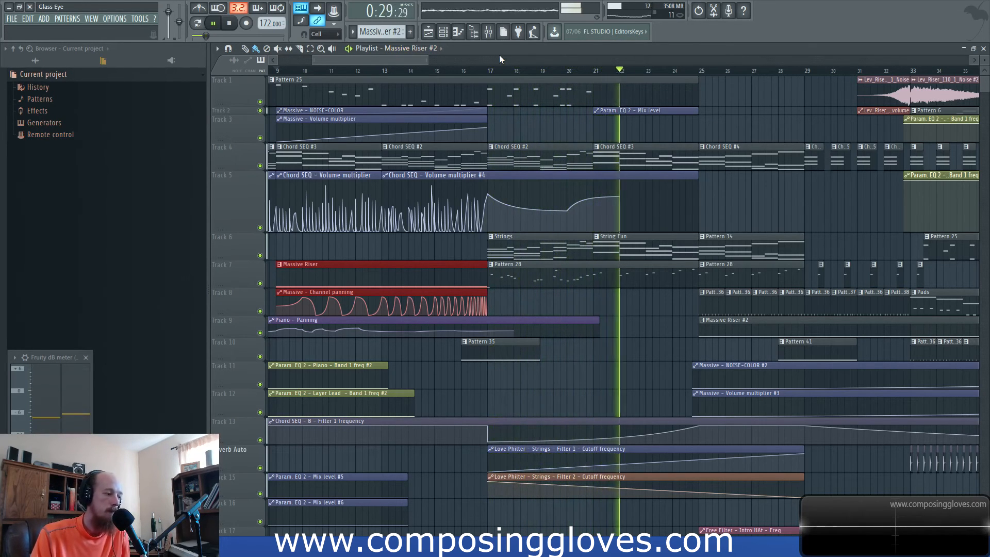
pyautogui.press('space')
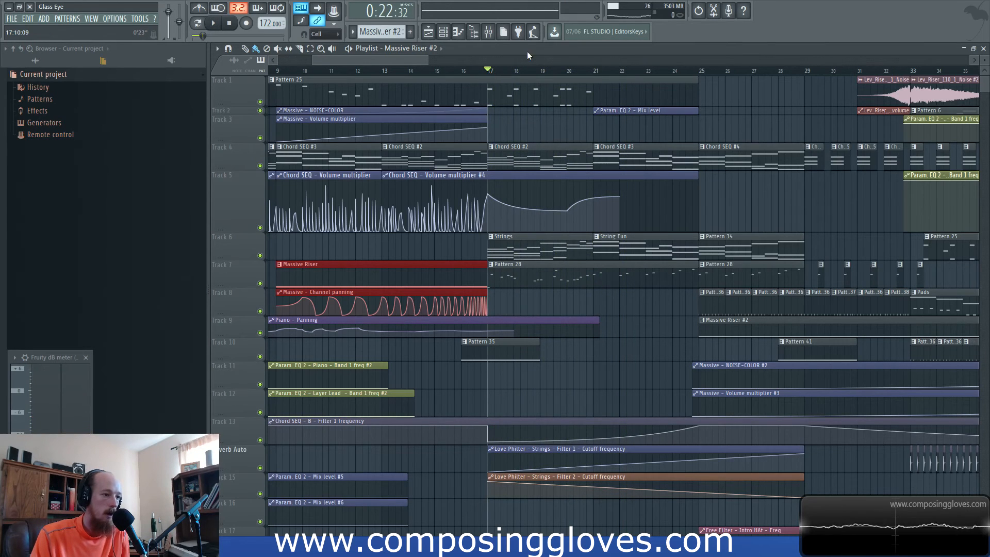
# Bring up the channel rack, open the Square Intro synth and route that channel to its own free mixer track
pyautogui.doubleClick(559, 52)
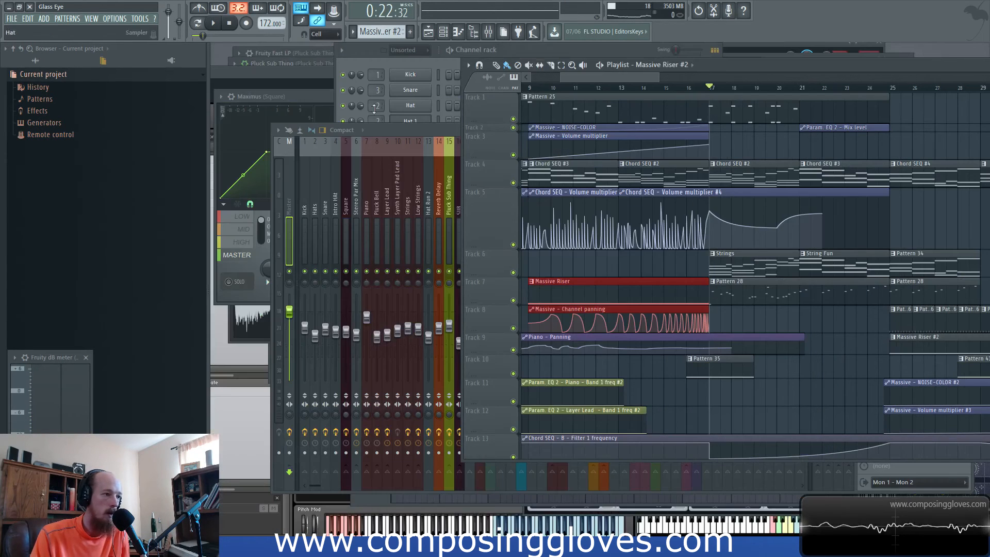
pyautogui.click(385, 70)
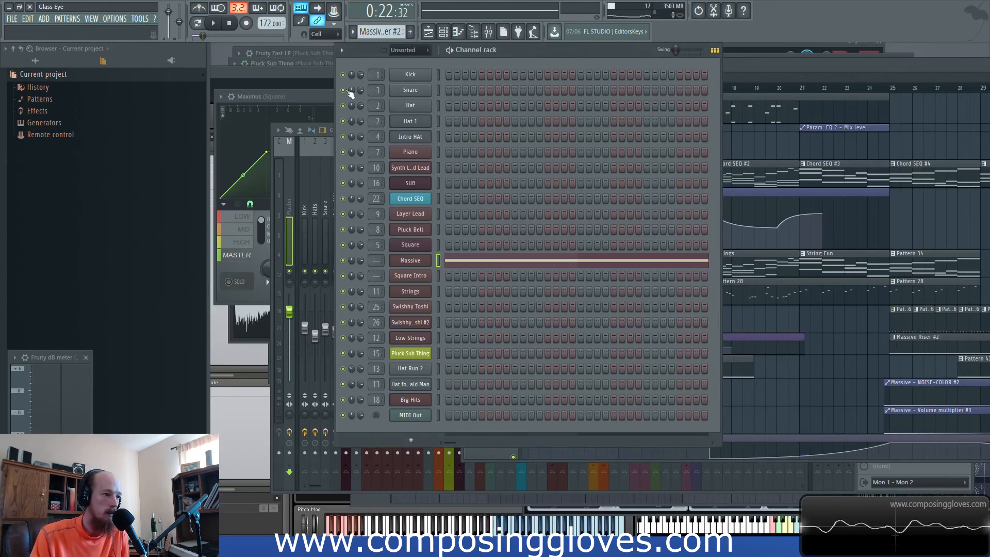
pyautogui.click(415, 281)
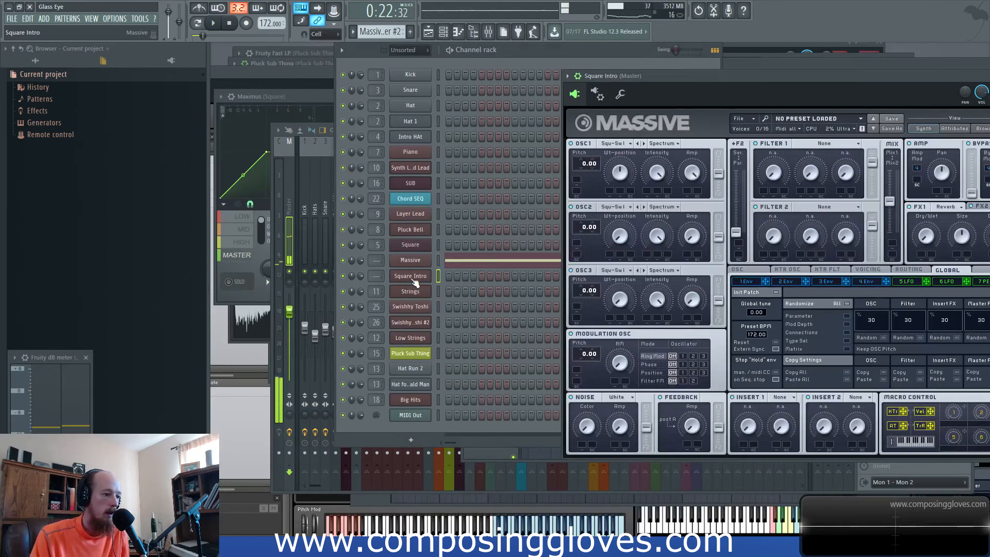
pyautogui.moveTo(703, 78); pyautogui.dragTo(582, 97)
pyautogui.click(416, 283)
pyautogui.click(416, 283)
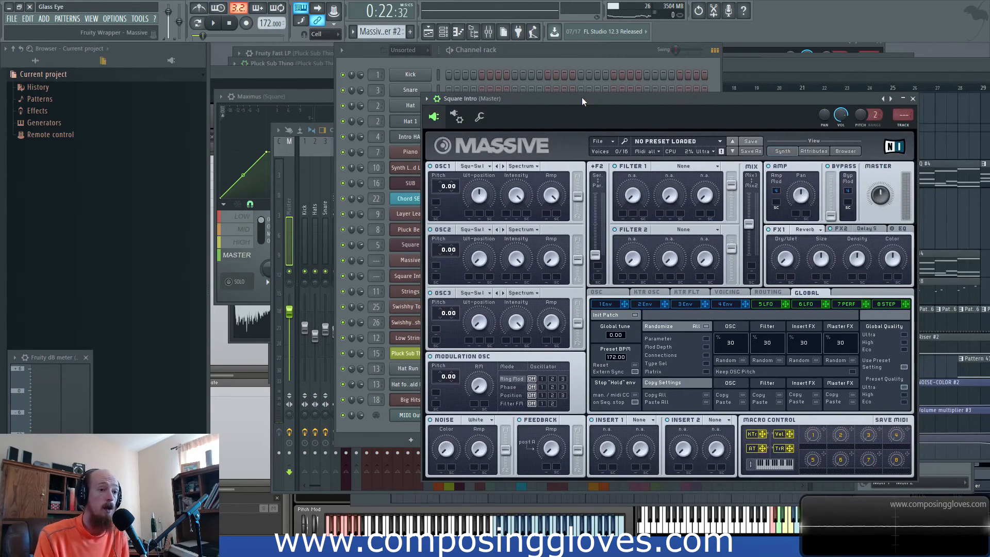
pyautogui.hotkey('ctrl', 'l')
# Reposition the Square mixer track to slot 6, between Stereo Par Mix and Piano
pyautogui.moveTo(348, 207); pyautogui.dragTo(501, 208)
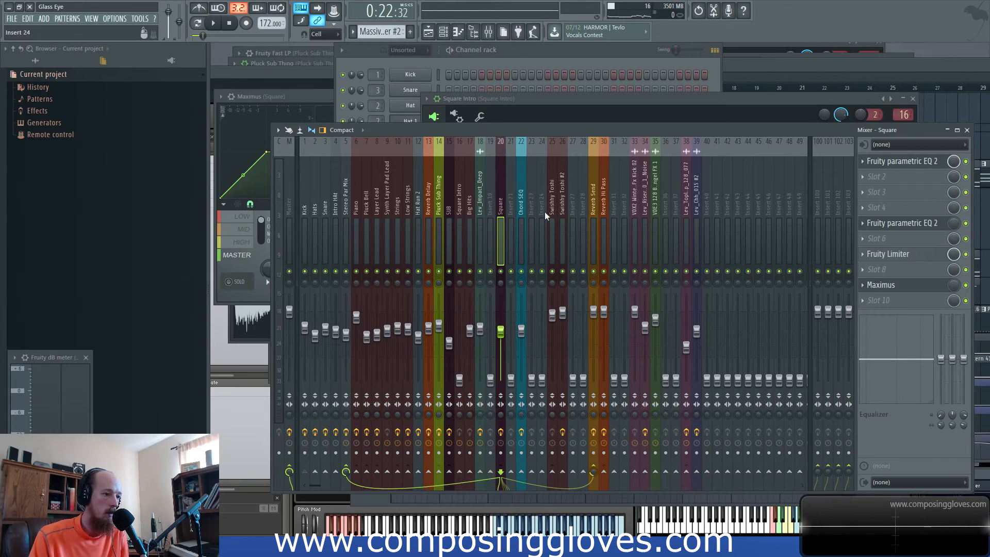
pyautogui.click(328, 199)
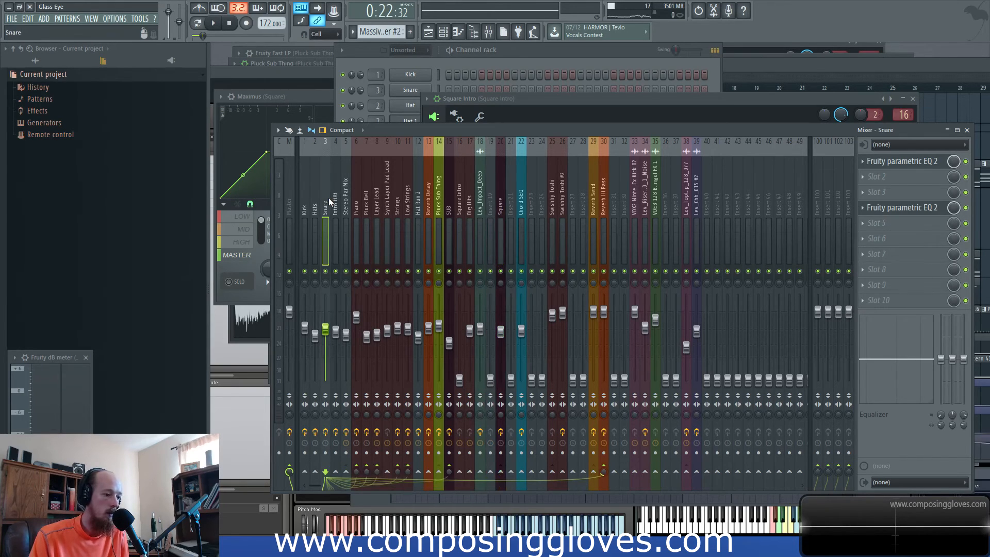
pyautogui.click(335, 200)
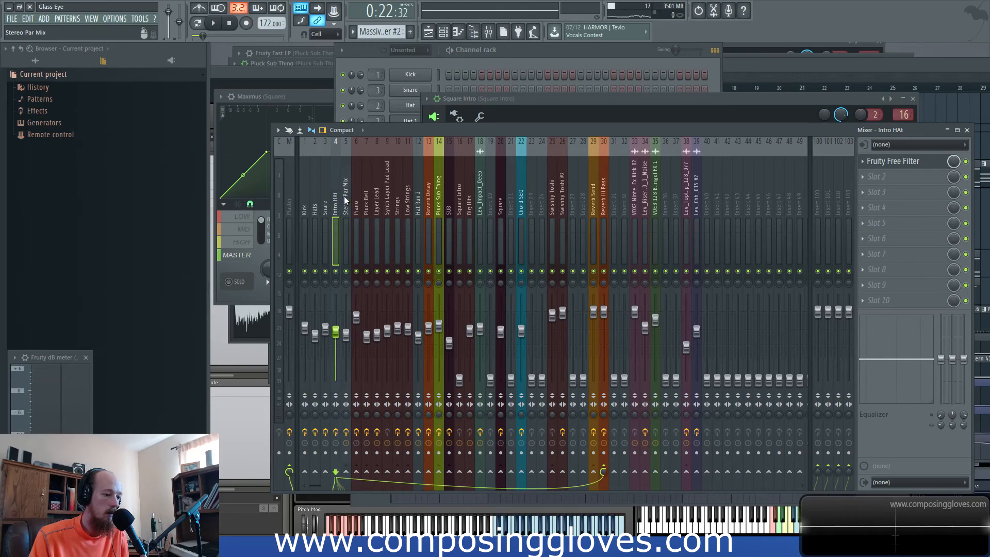
pyautogui.click(499, 205)
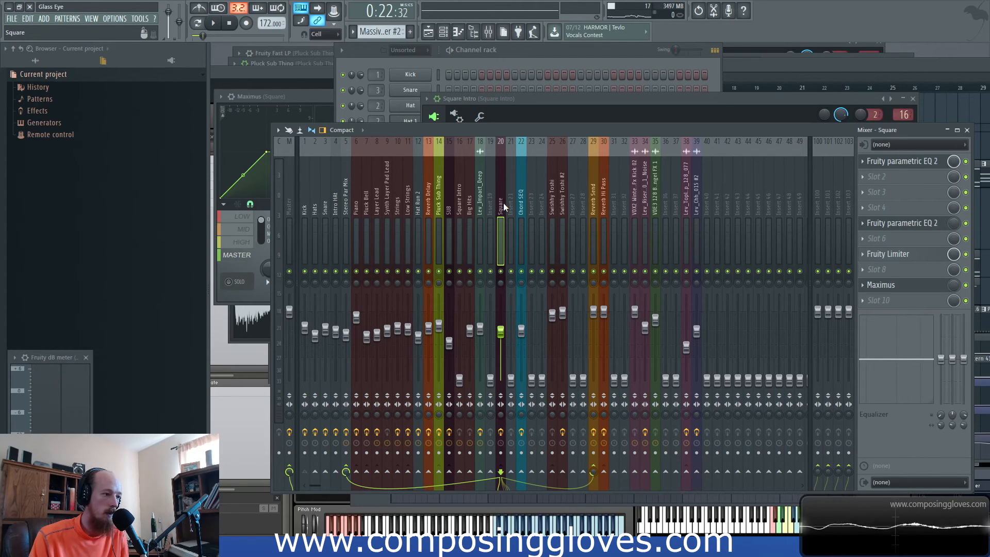
pyautogui.moveTo(491, 207); pyautogui.dragTo(357, 207)
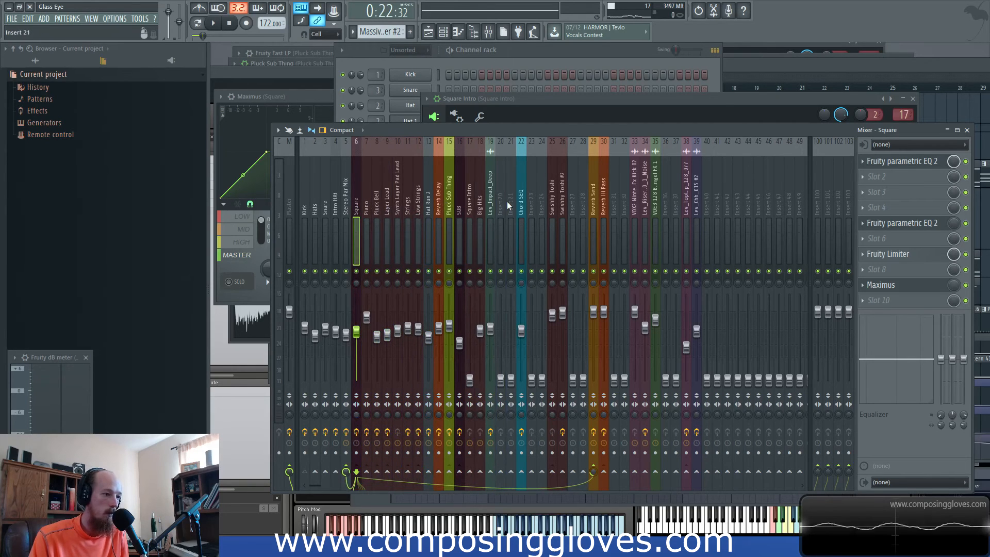
# Check the Square Intro channel's routing to mixer track 17 and raise that track's fader level with the Master fader
pyautogui.click(455, 58)
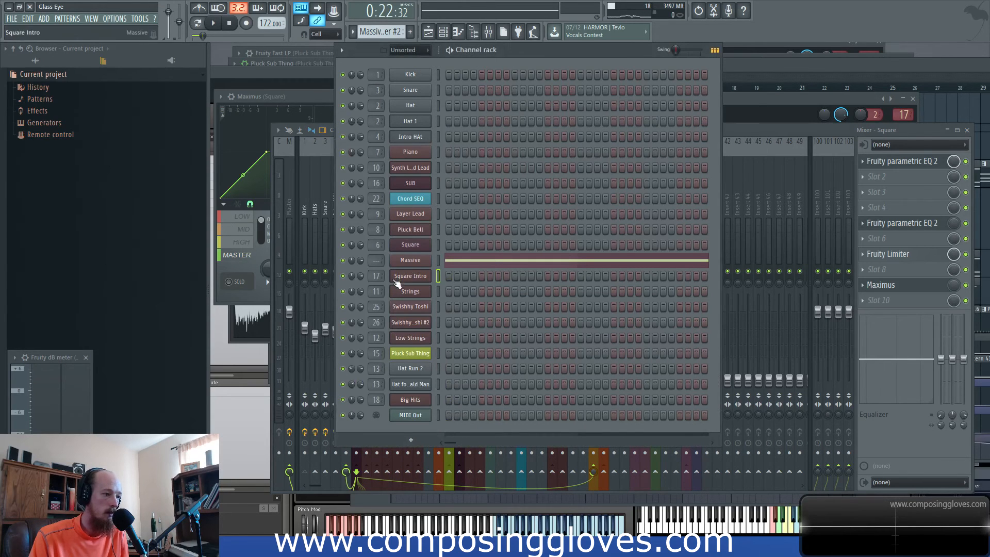
pyautogui.click(785, 130)
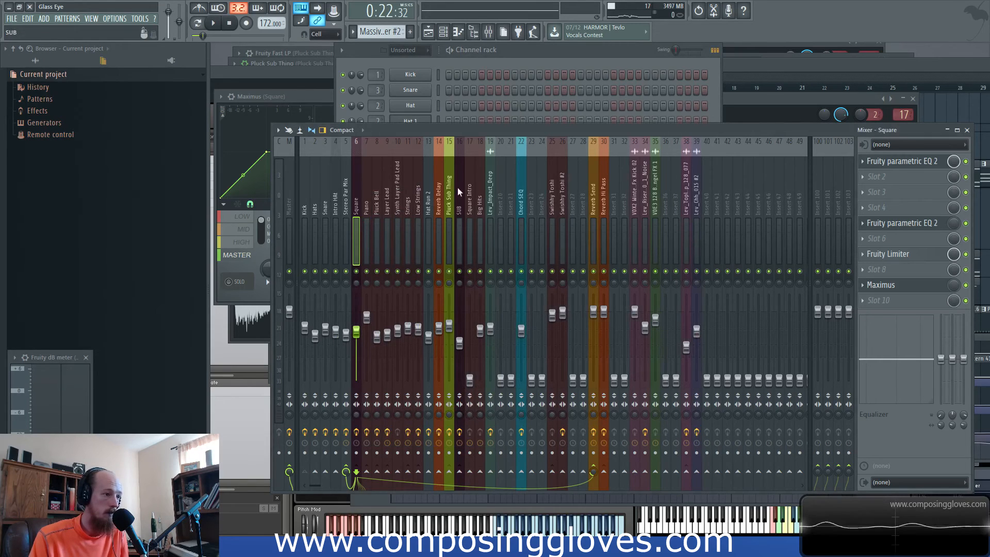
pyautogui.moveTo(470, 381); pyautogui.dragTo(470, 341)
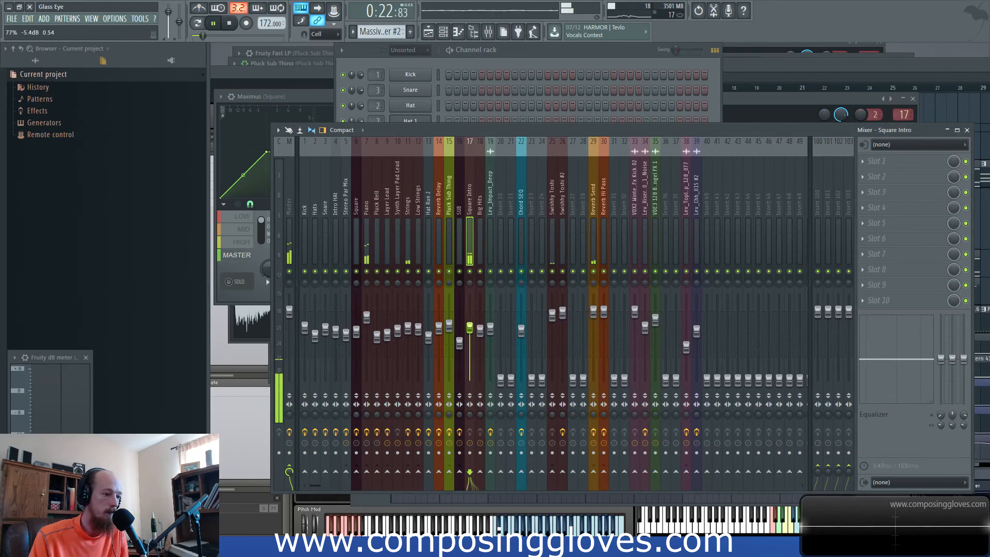
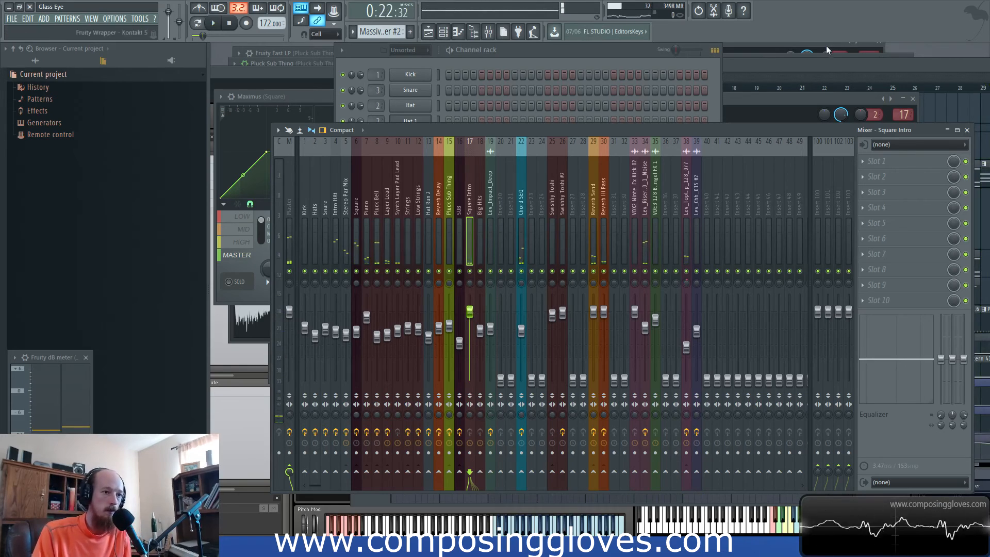
# Play the arrangement from about bar 9 in the maximized playlist and follow it through the build-up past bar 33
pyautogui.click(818, 65)
pyautogui.moveTo(628, 77); pyautogui.dragTo(615, 77)
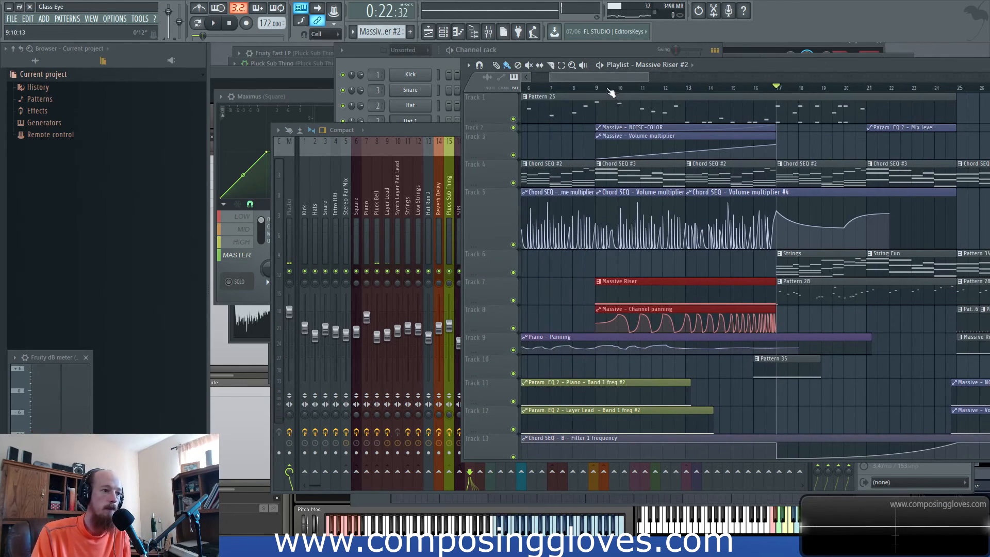
pyautogui.scroll(-6, 629, 97)
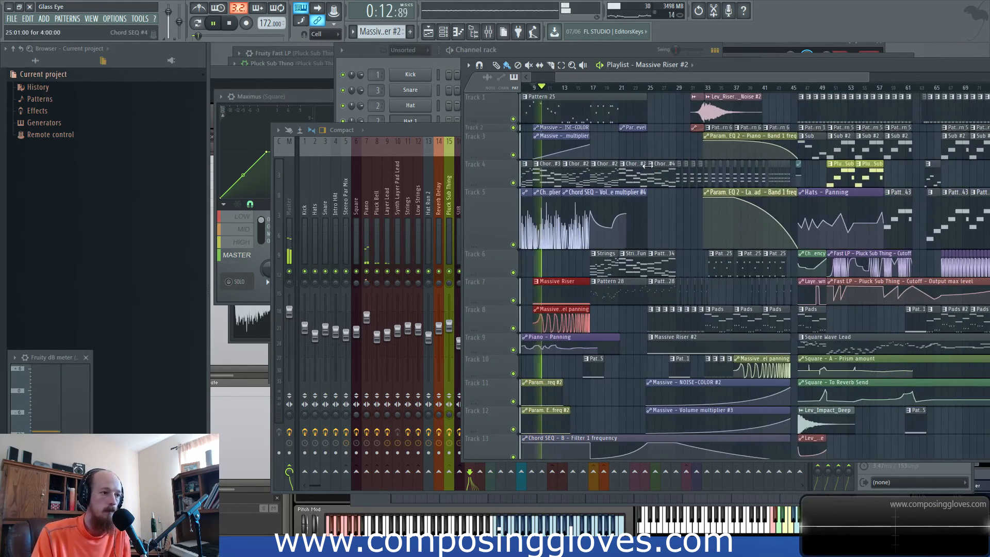
pyautogui.moveTo(633, 168); pyautogui.dragTo(674, 148)
pyautogui.doubleClick(789, 60)
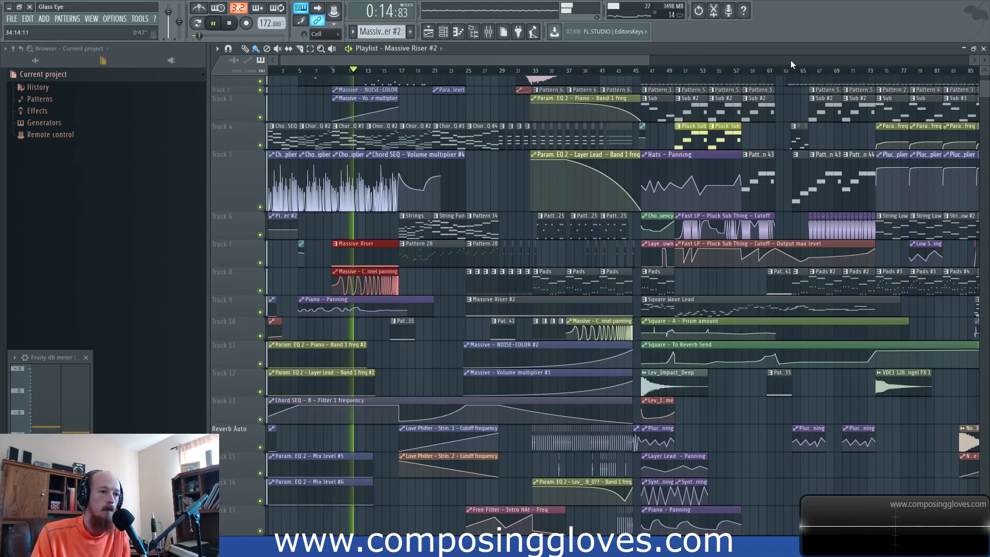
pyautogui.scroll(2, 371, 191)
pyautogui.scroll(4, 365, 199)
pyautogui.scroll(3, 366, 201)
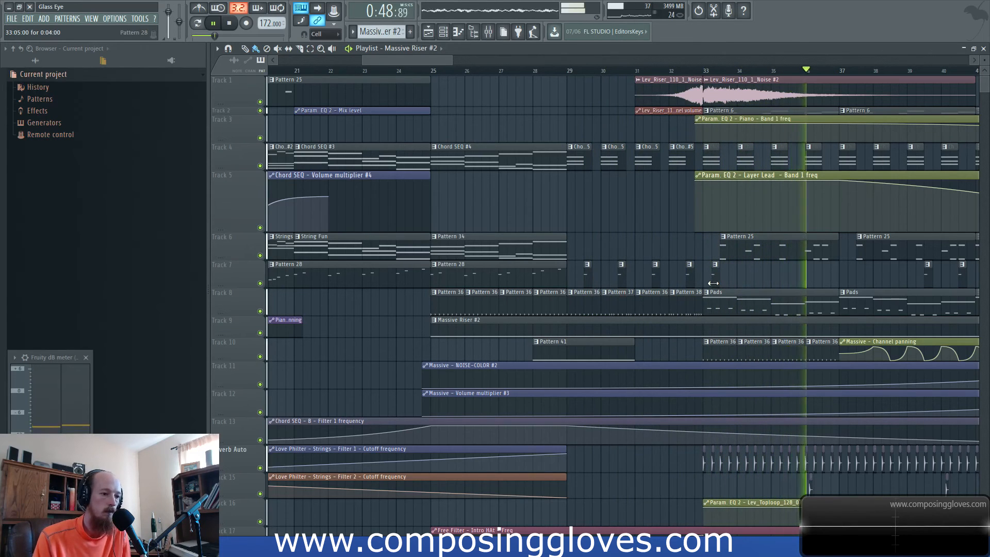
# Shift the short Pattern 28 clip after bar 33 slightly and place two more copies in bars 34 and 35, auditioning from about bar 25
pyautogui.moveTo(713, 279); pyautogui.dragTo(721, 284)
pyautogui.click(446, 71)
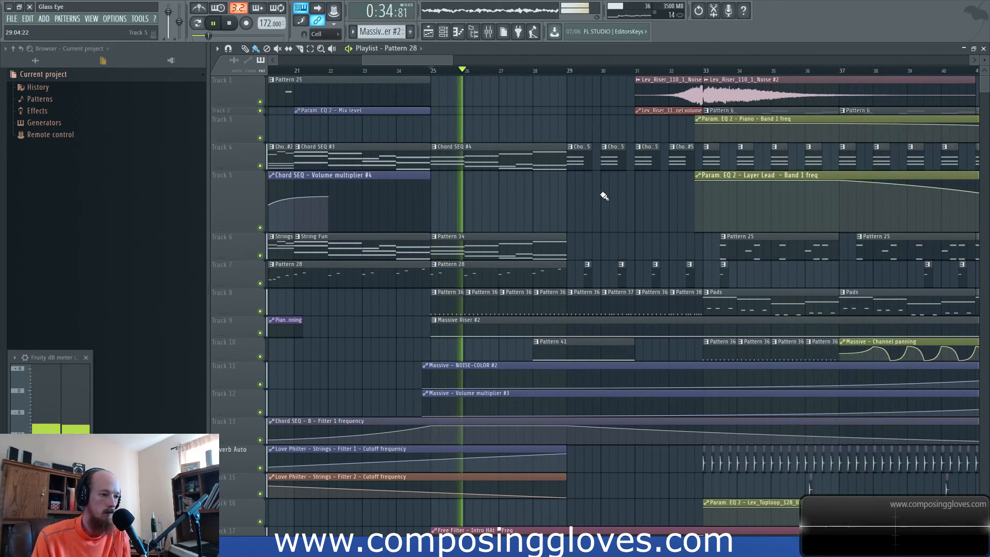
pyautogui.moveTo(662, 221); pyautogui.dragTo(584, 140)
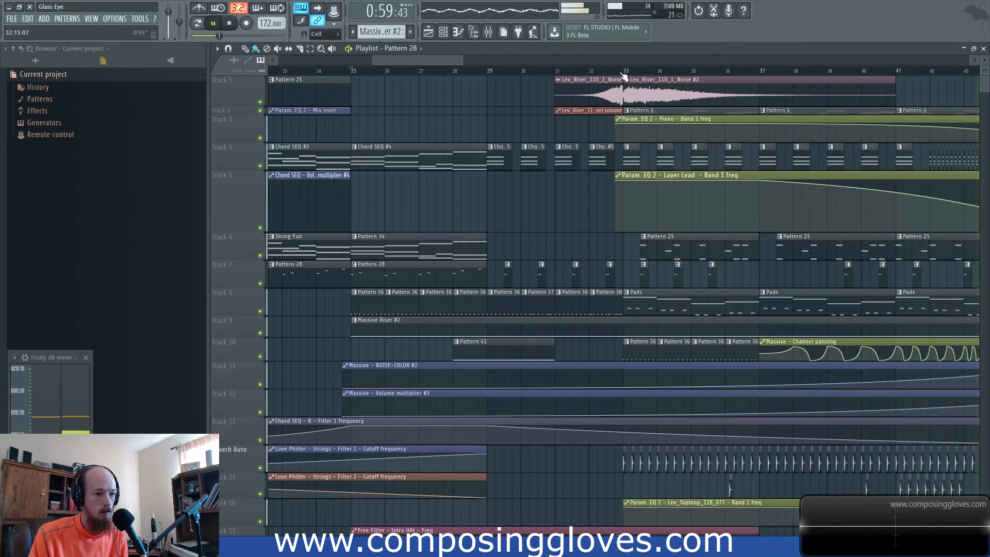
# Review the short Pattern 28 clips leading up to bar 46 and replay from about bar 31
pyautogui.moveTo(925, 281); pyautogui.dragTo(729, 298)
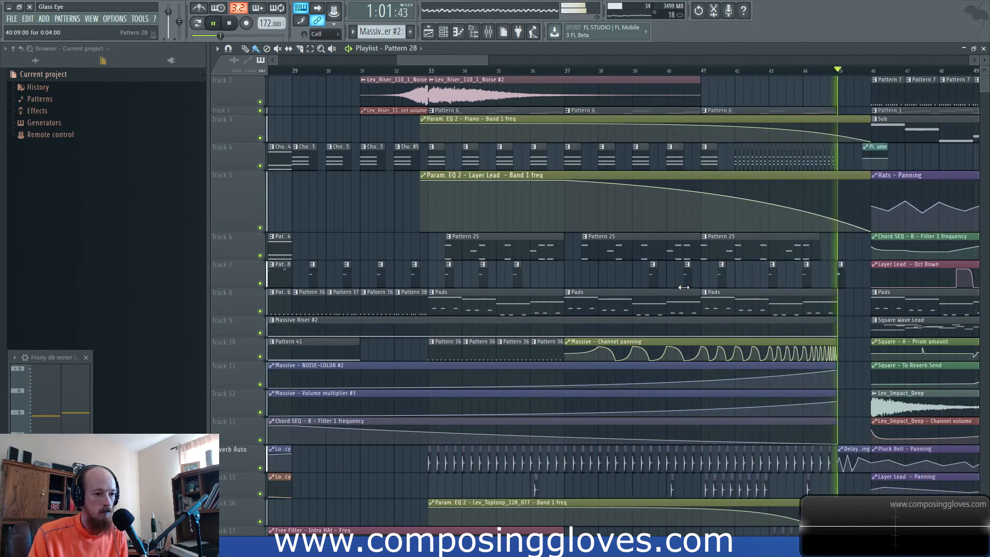
pyautogui.scroll(-1, 684, 287)
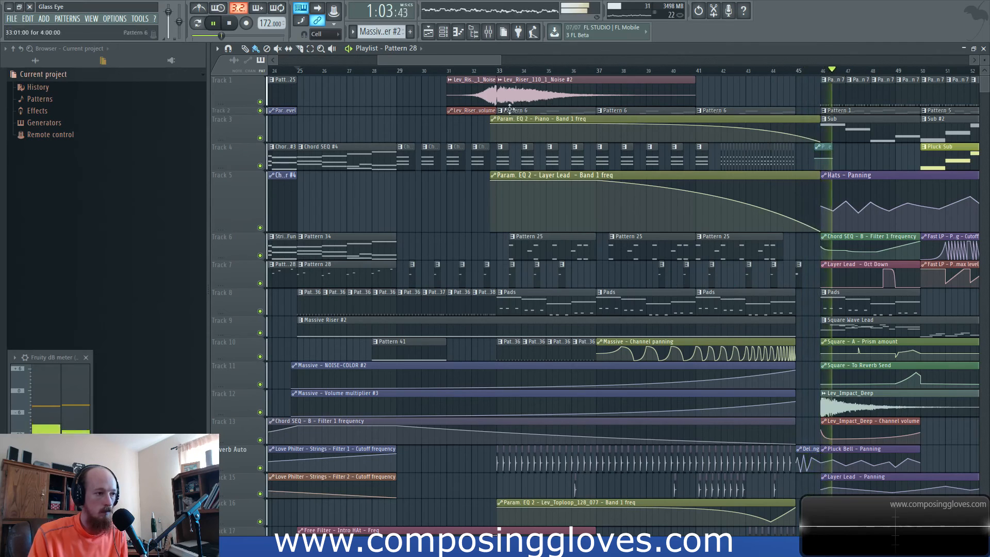
pyautogui.press('space')
pyautogui.click(457, 72)
pyautogui.press('space')
# Make the short Pattern 28 clip in bar 34 a unique pattern
pyautogui.scroll(2, 563, 241)
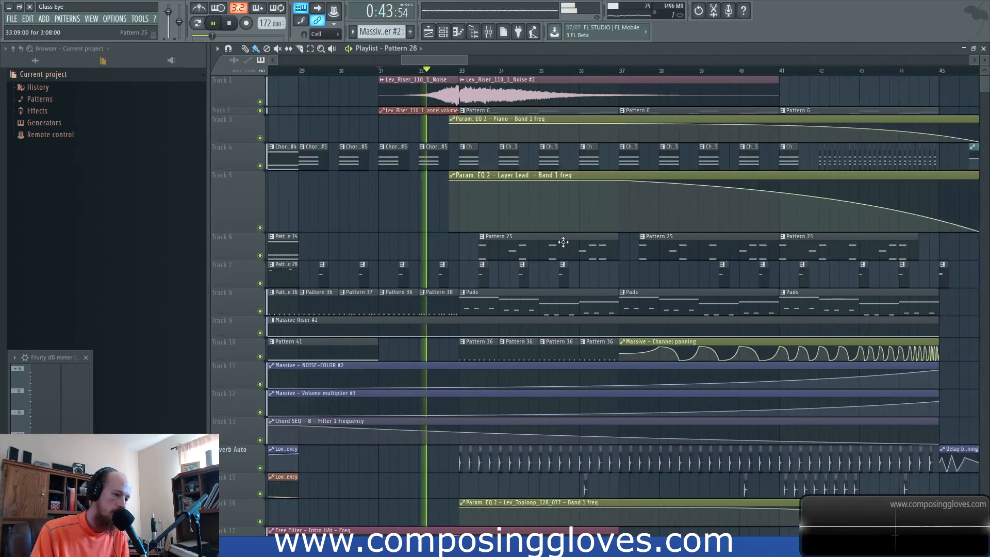
pyautogui.scroll(1, 563, 242)
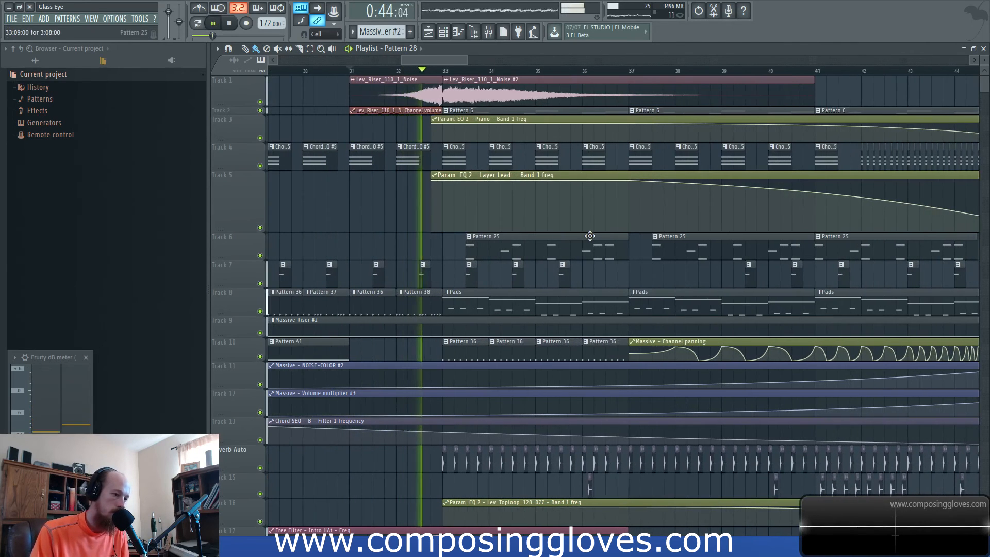
pyautogui.click(516, 265)
pyautogui.click(536, 330)
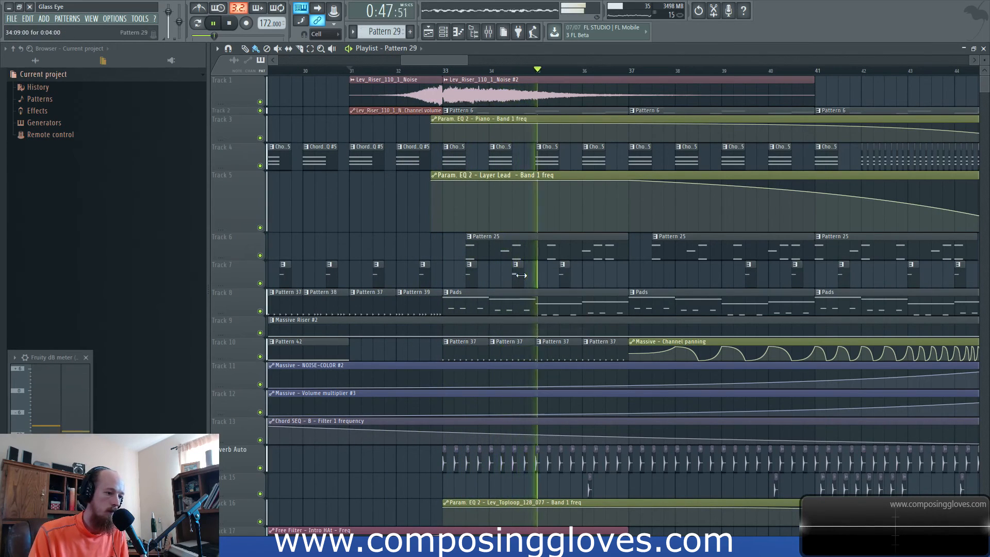
# Lower the note velocity of the unique Pattern 29 hit in bar 34
pyautogui.doubleClick(520, 277)
pyautogui.scroll(-5, 405, 415)
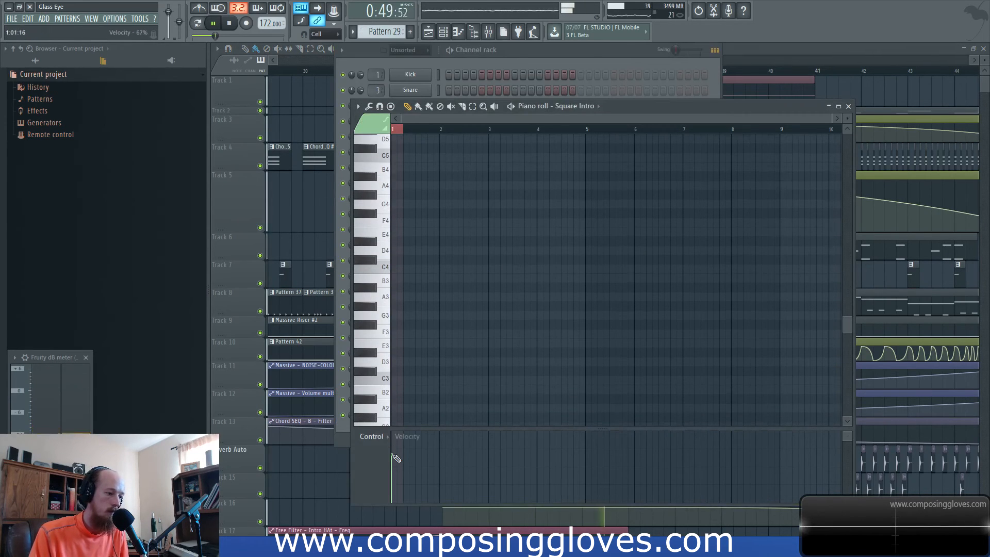
pyautogui.click(747, 45)
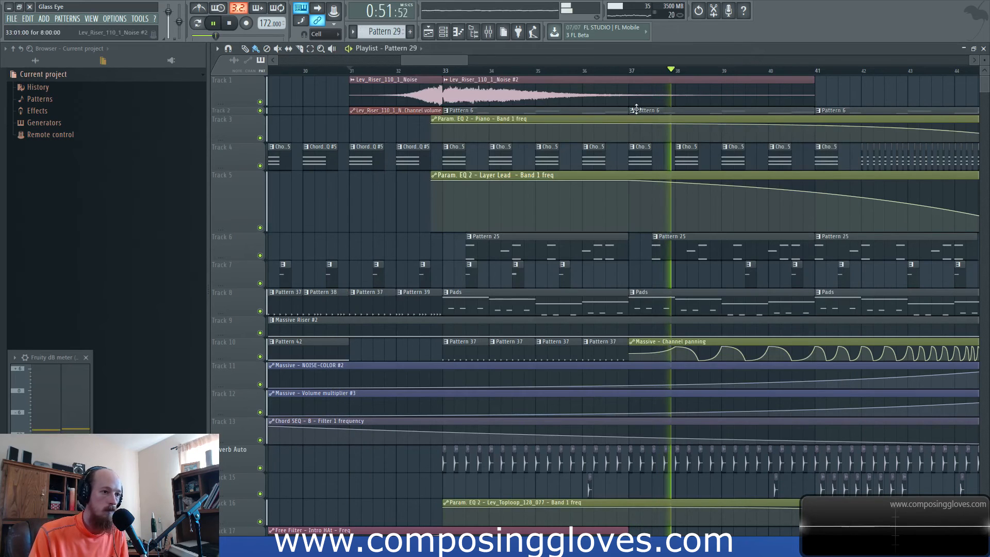
# Replay from about bar 33 and move the short hit in bar 35 to 35:09:00
pyautogui.click(529, 71)
pyautogui.click(475, 64)
pyautogui.click(455, 71)
pyautogui.rightClick(540, 269)
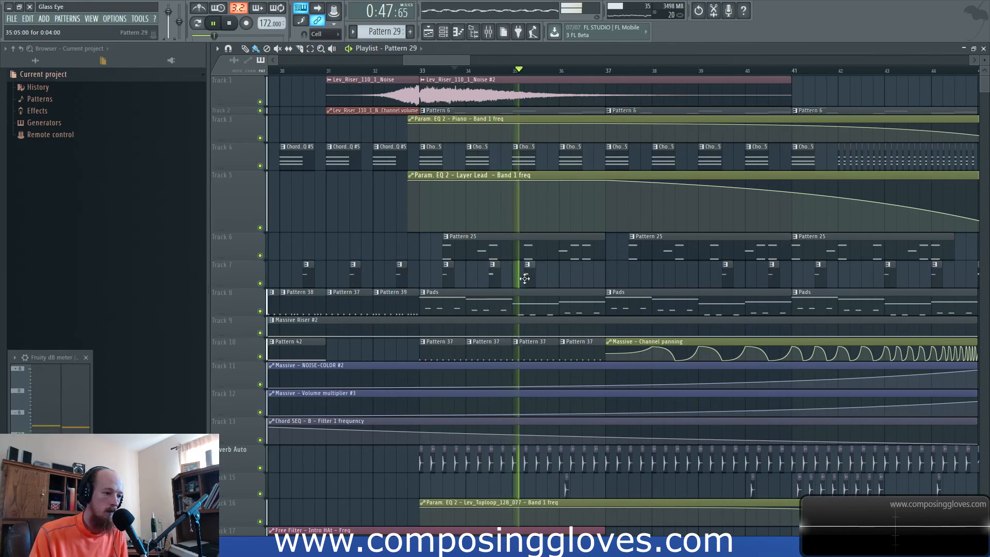
pyautogui.click(539, 266)
# Make the short hit in bar 35 a unique pattern and lower its note velocity to about 26%
pyautogui.press('space')
pyautogui.click(539, 266)
pyautogui.click(548, 335)
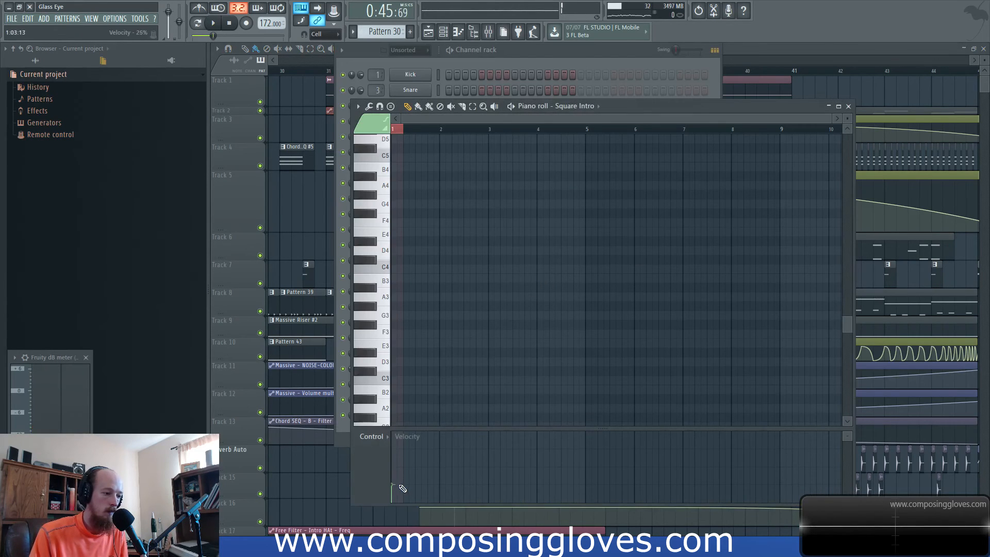
pyautogui.click(740, 53)
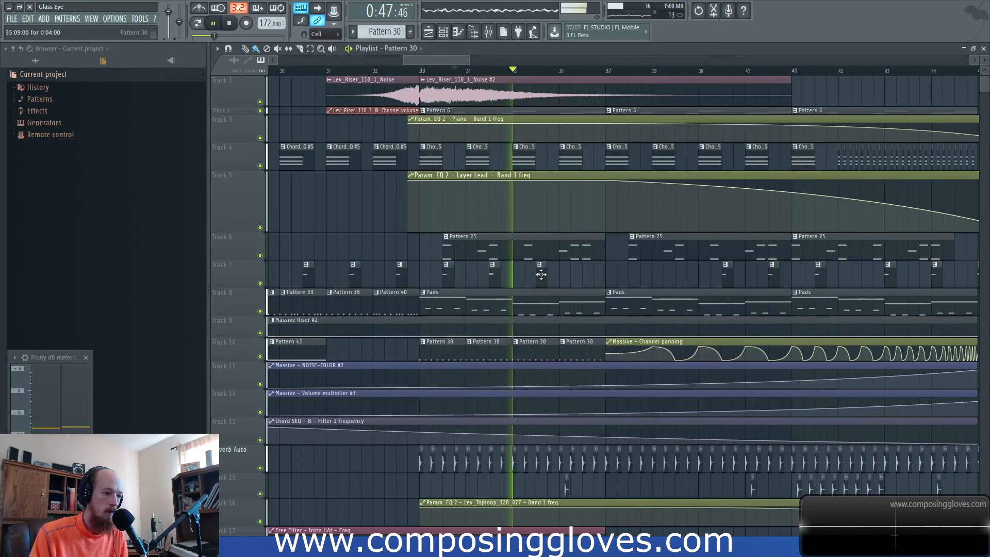
# Place another hit at 36:09:00, make it a unique pattern and lower its note velocity to almost zero
pyautogui.click(586, 265)
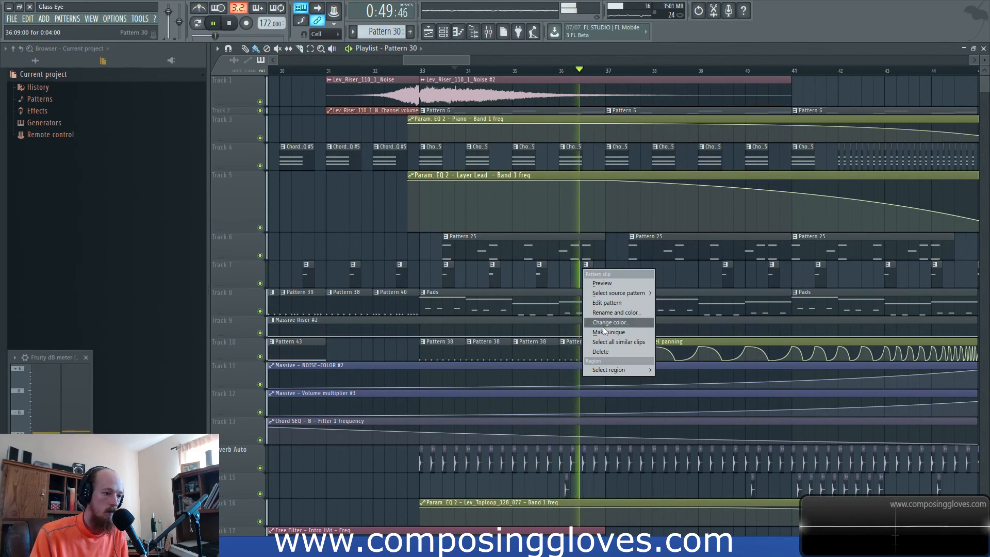
pyautogui.click(611, 333)
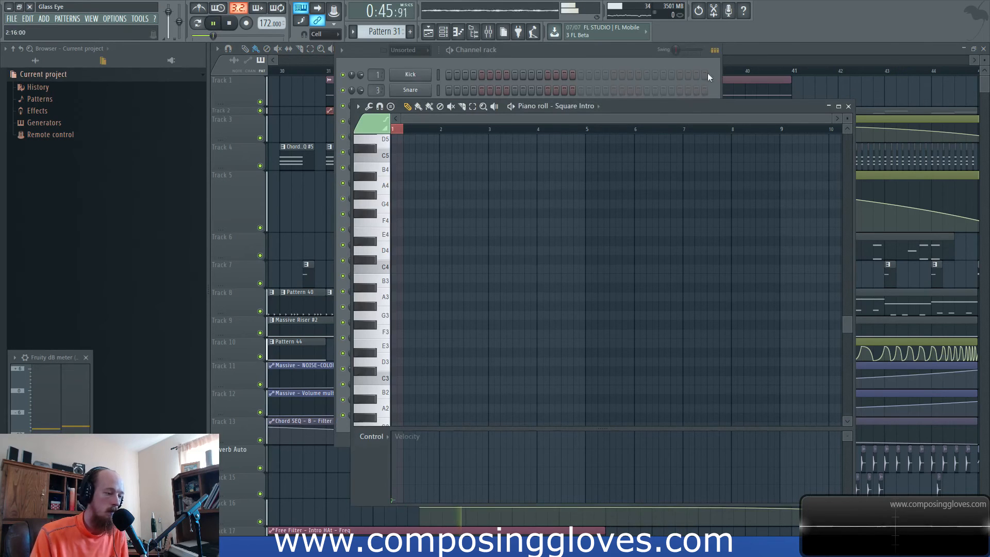
pyautogui.click(753, 52)
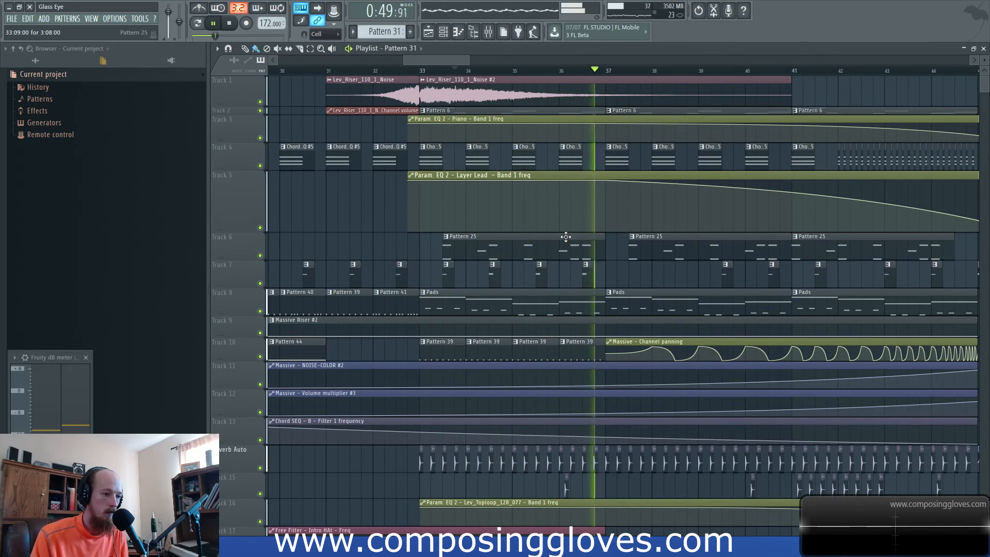
# Stop playback and recheck the note velocity of the Pattern 29 hit in bar 34
pyautogui.press('space')
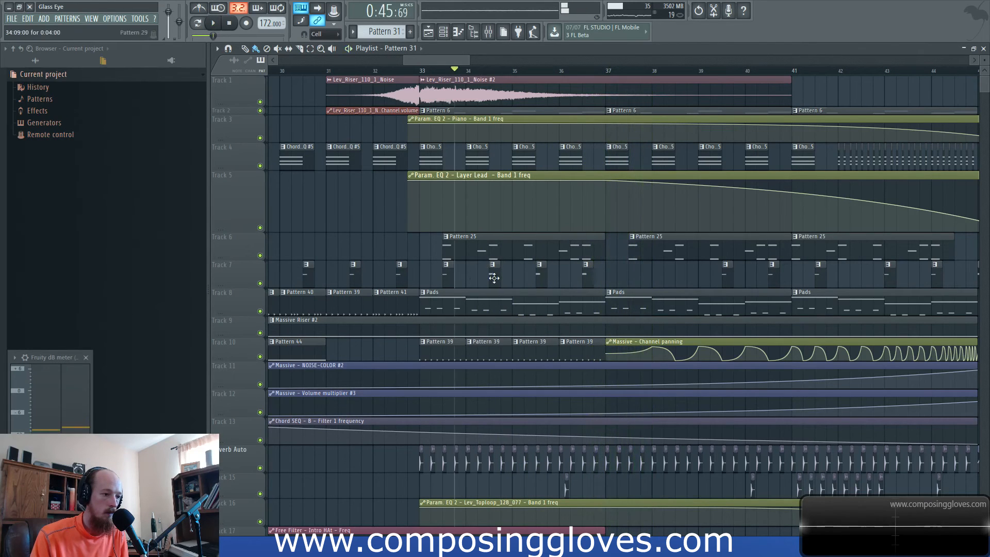
pyautogui.doubleClick(493, 278)
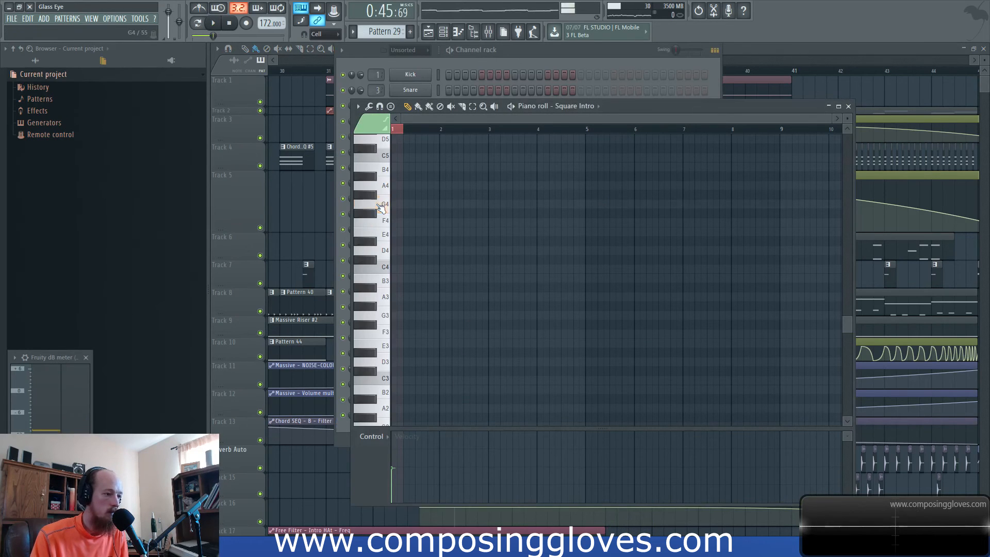
pyautogui.click(760, 53)
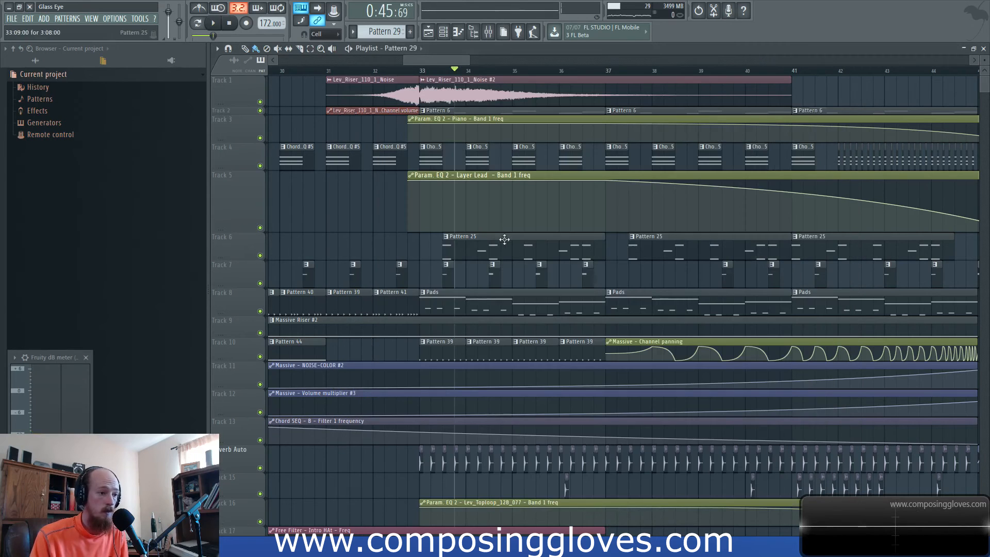
# Create an automation clip for the Square Intro channel volume across the selected range from bar 33 to bar 37
pyautogui.moveTo(427, 75); pyautogui.dragTo(583, 104)
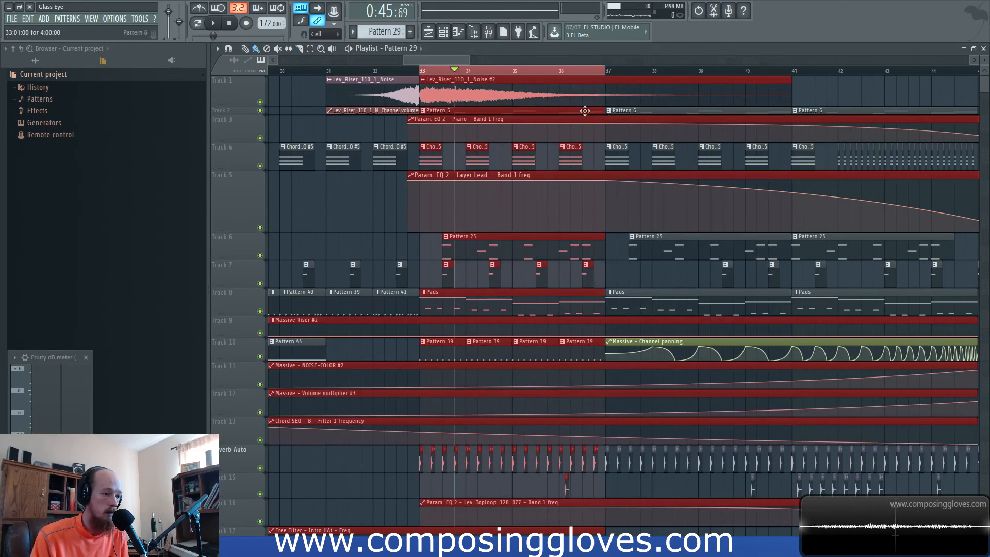
pyautogui.doubleClick(448, 279)
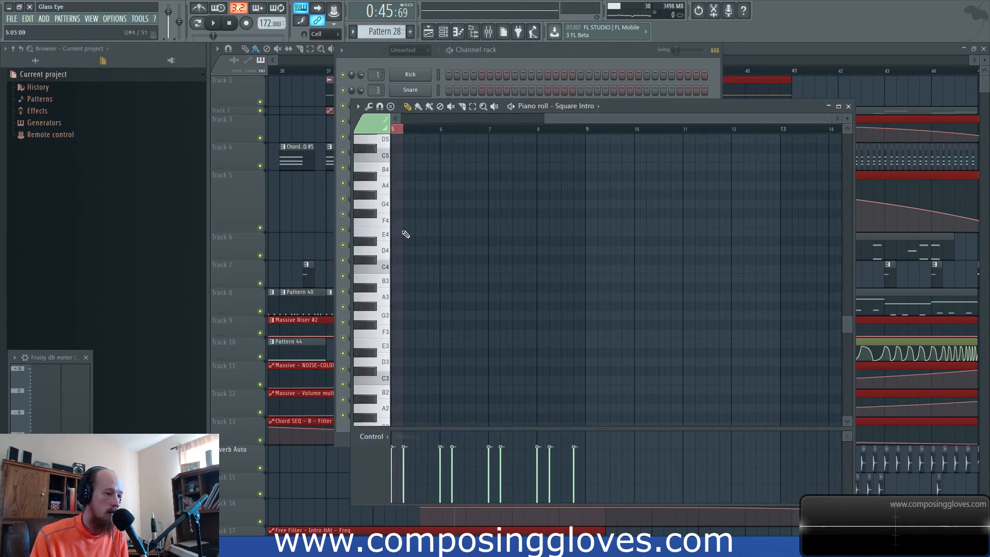
pyautogui.click(488, 57)
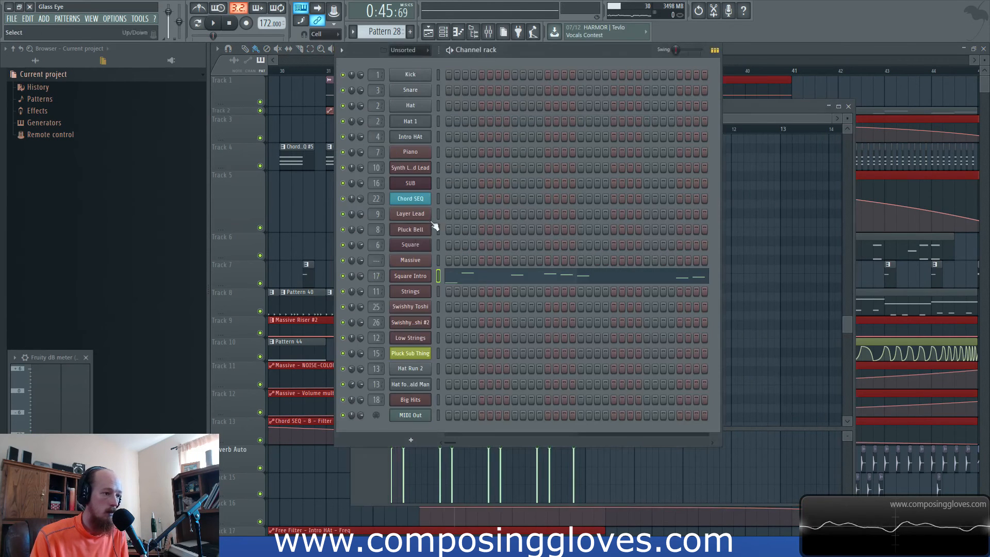
pyautogui.click(409, 277)
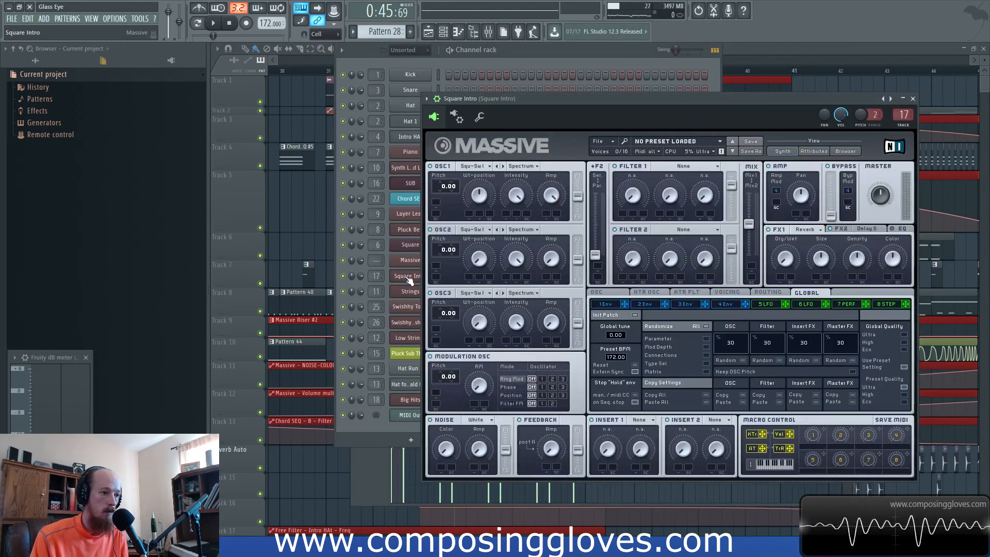
pyautogui.rightClick(846, 121)
pyautogui.click(897, 182)
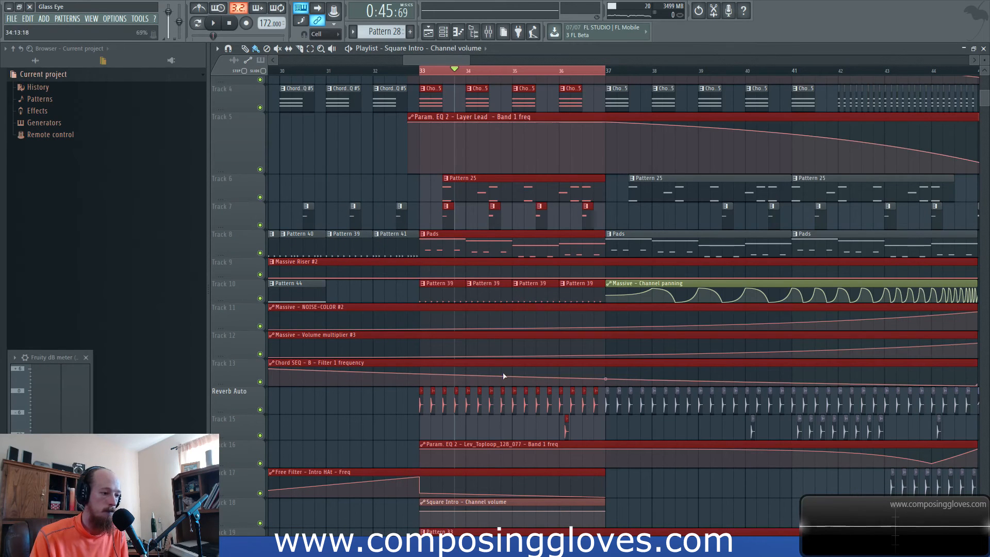
# Extend the Square Intro channel volume automation to bar 41, with both ends at 78% and a curved dip at bar 37
pyautogui.scroll(-4, 642, 377)
pyautogui.rightClick(606, 401)
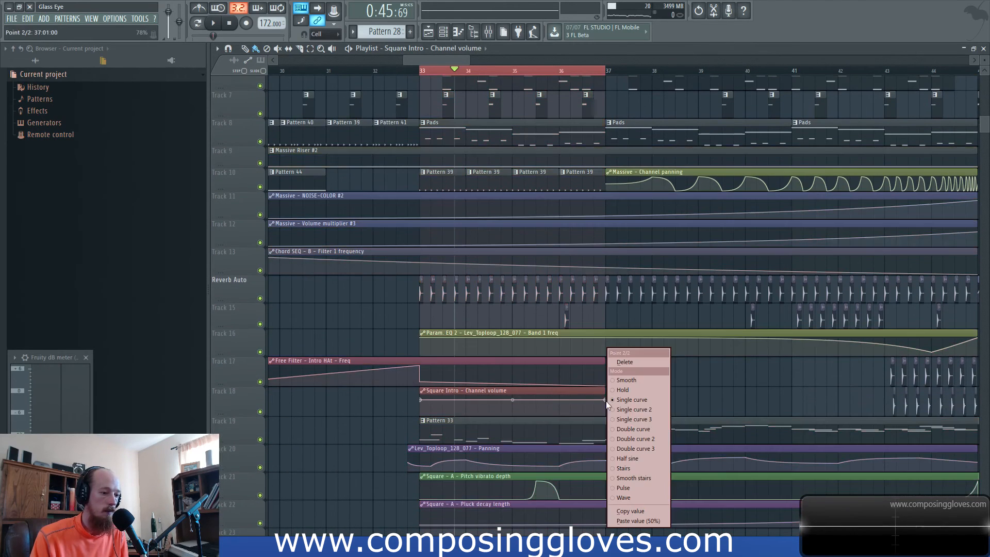
pyautogui.click(661, 512)
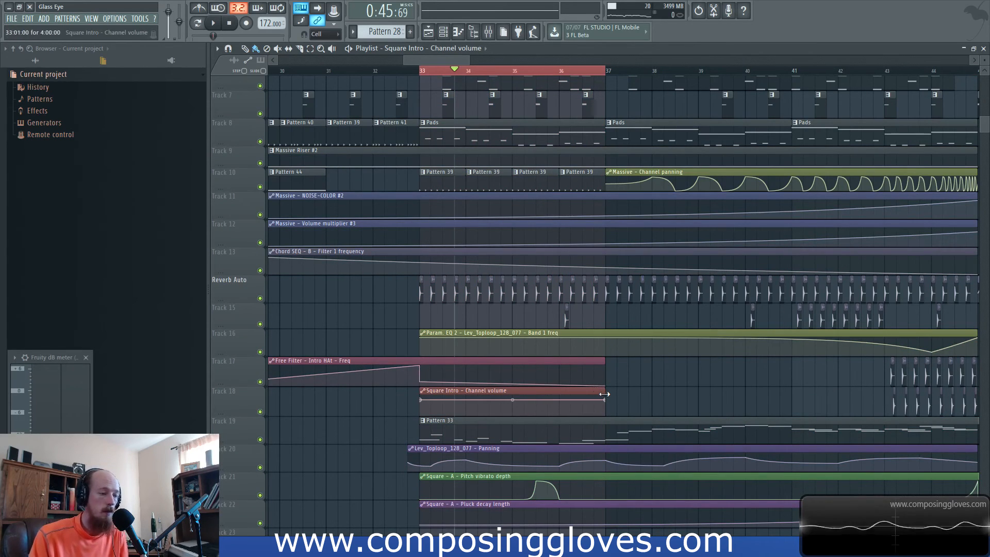
pyautogui.moveTo(604, 394); pyautogui.dragTo(731, 401)
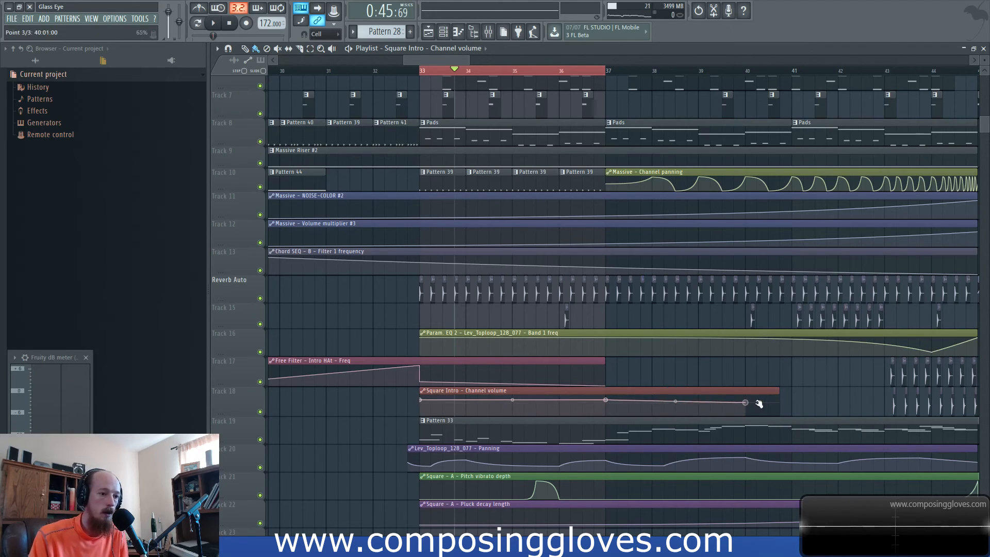
pyautogui.moveTo(778, 392); pyautogui.dragTo(791, 393)
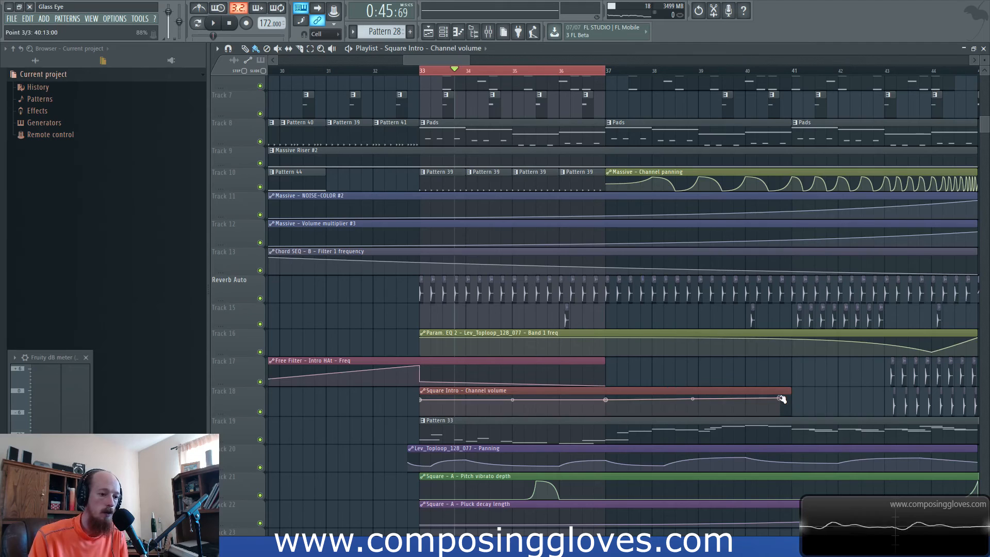
pyautogui.rightClick(789, 400)
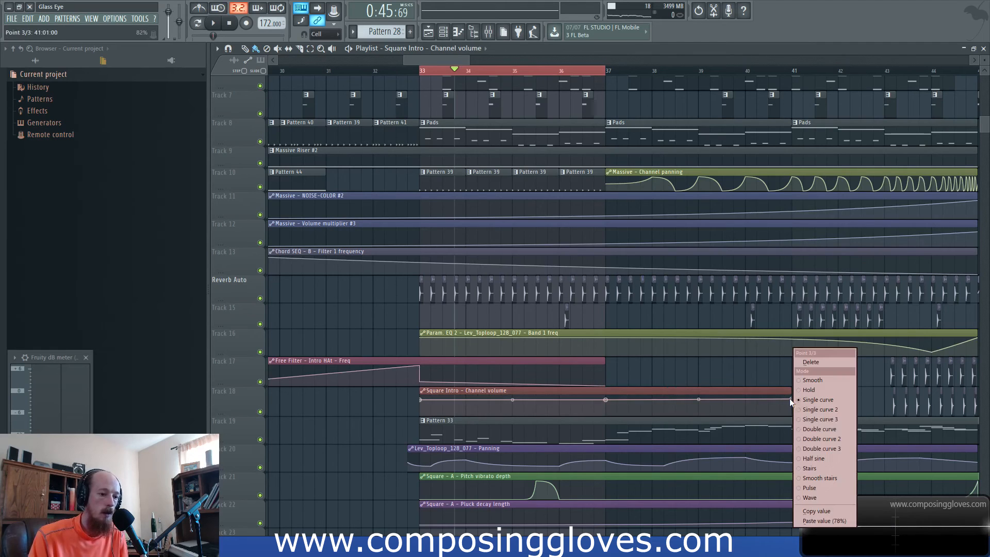
pyautogui.click(842, 517)
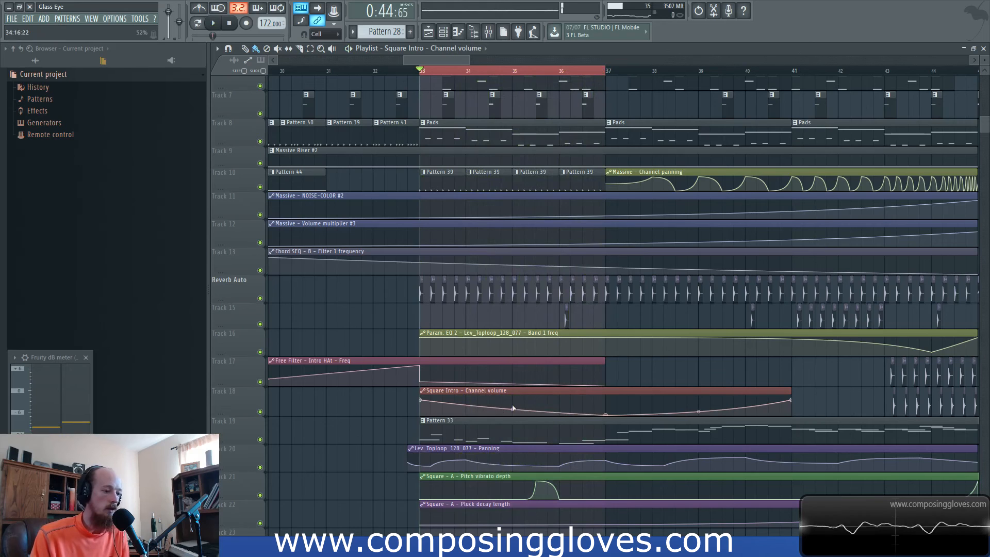
# Copy the Square Intro volume automation to bar 1 on Track 19, make it unique and steepen its rise after bar 5
pyautogui.scroll(-3, 519, 398)
pyautogui.moveTo(526, 394)
pyautogui.mouseDown()
pyautogui.moveTo(186, 378)
pyautogui.moveTo(207, 426)
pyautogui.mouseUp()
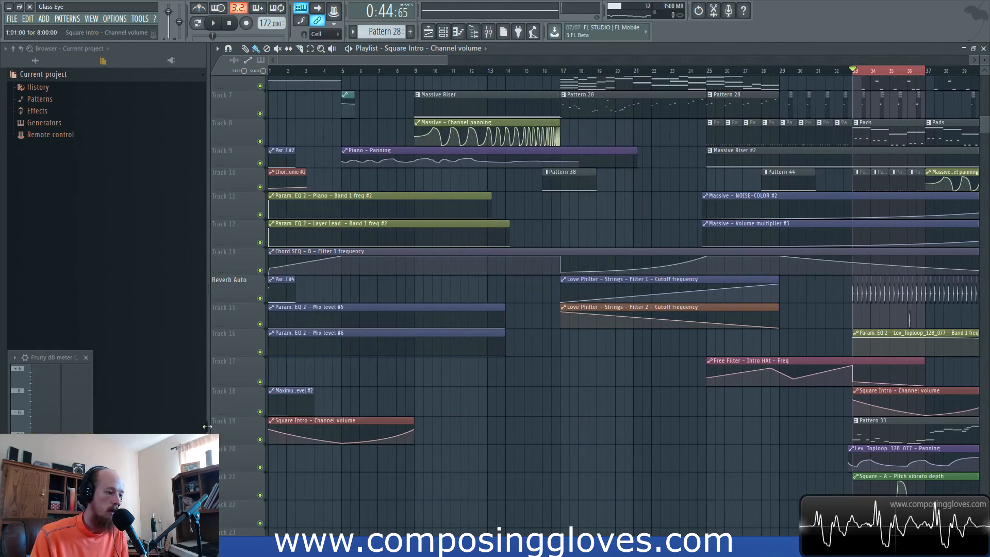
pyautogui.click(279, 422)
pyautogui.click(313, 483)
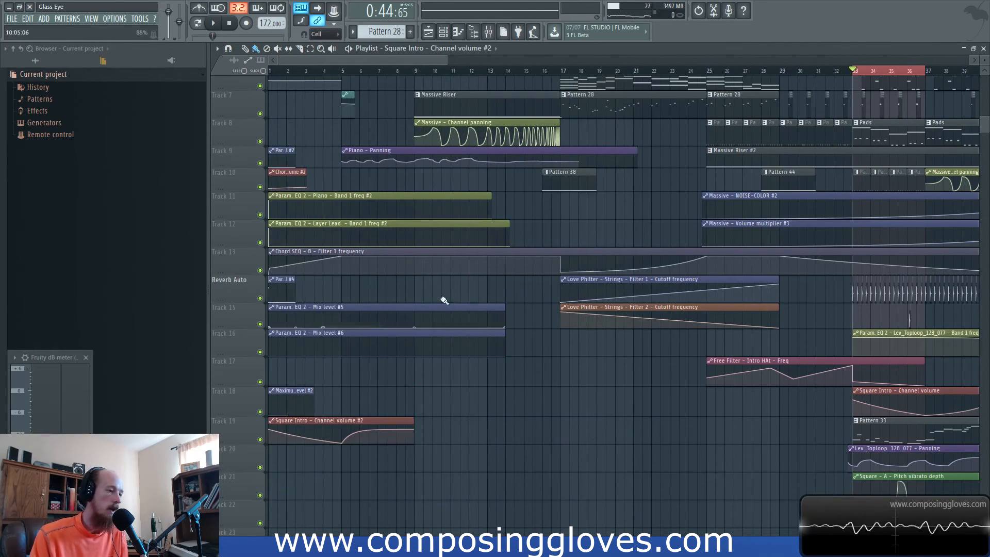
# Play the arrangement from about bar 24 and follow it into the build-up around bar 29
pyautogui.scroll(3, 417, 370)
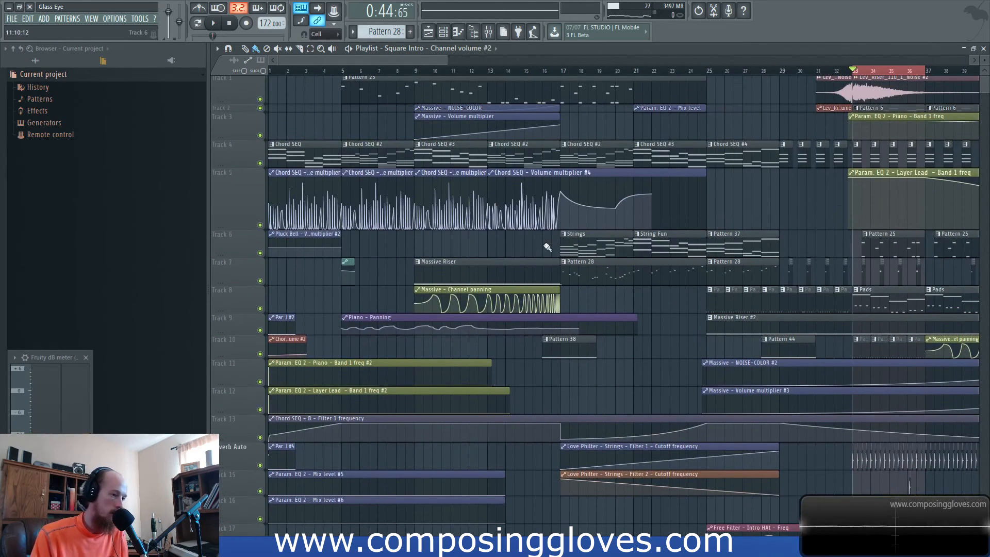
pyautogui.moveTo(446, 60); pyautogui.dragTo(515, 71)
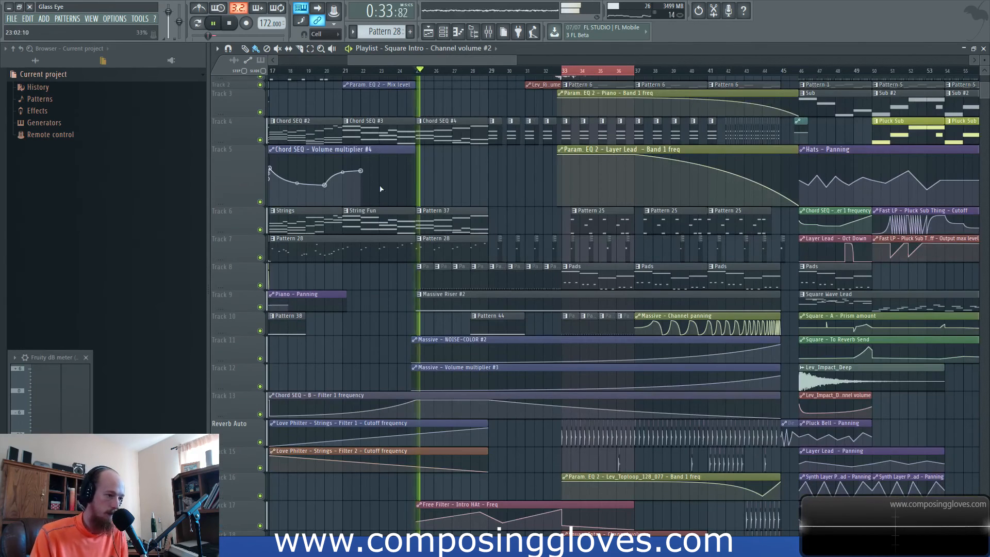
pyautogui.moveTo(388, 202); pyautogui.dragTo(679, 228)
pyautogui.moveTo(504, 220); pyautogui.dragTo(505, 192)
pyautogui.scroll(-2, 505, 192)
pyautogui.scroll(3, 506, 205)
pyautogui.moveTo(686, 184); pyautogui.dragTo(420, 206)
pyautogui.scroll(3, 540, 206)
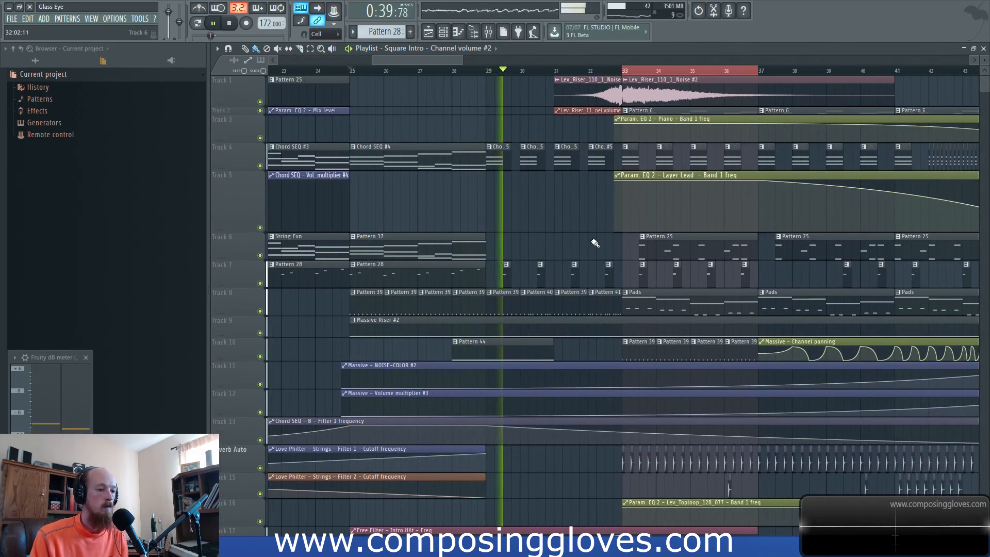
# Clear the bar 33 to 37 selection and follow playback alongside the Square Intro volume automation past bar 41
pyautogui.hotkey('ctrl', 'd')
pyautogui.moveTo(789, 268); pyautogui.dragTo(630, 261)
pyautogui.scroll(-4, 629, 261)
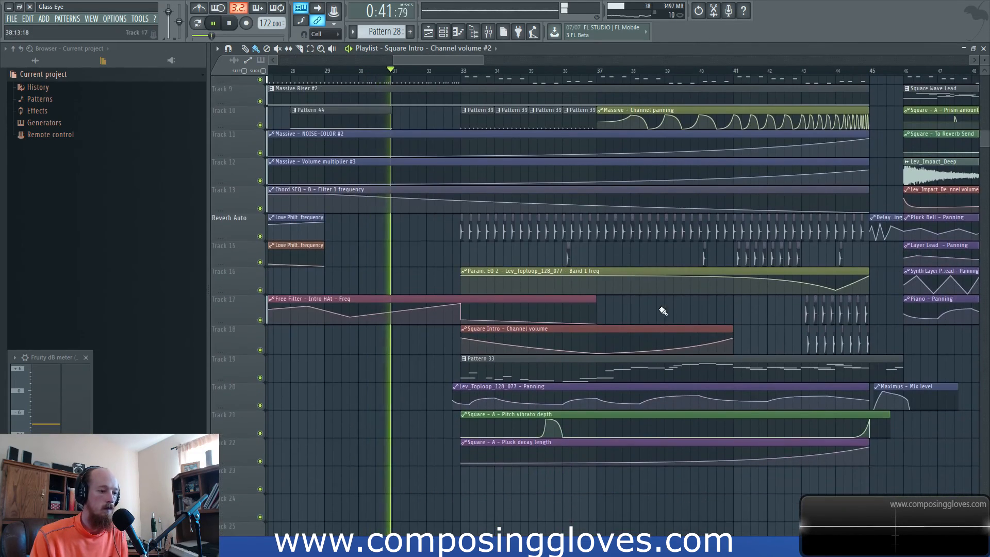
pyautogui.scroll(3, 593, 304)
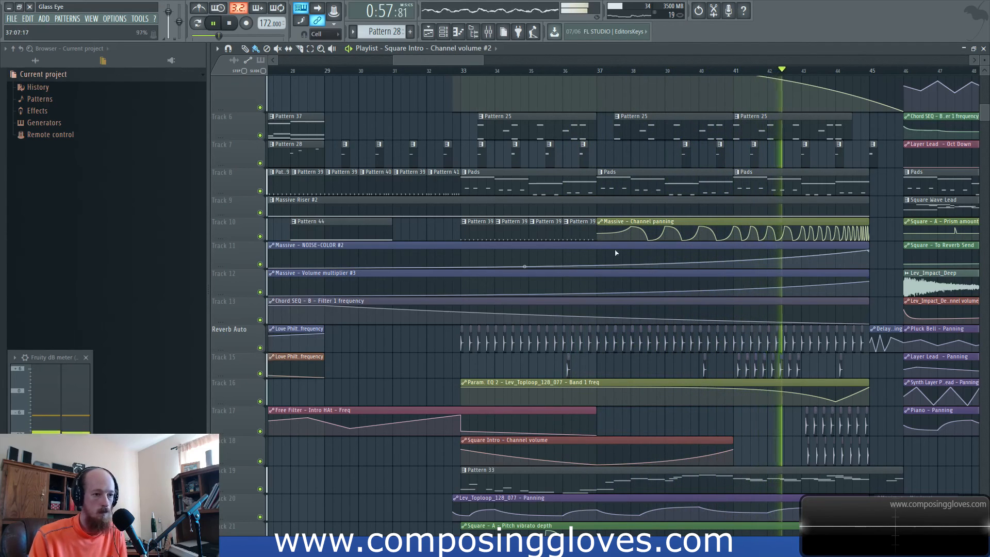
# Arrange the Pattern 28 hits on Track 7 at the middle of bars 42, 43 and 44, and replay the build-up
pyautogui.click(754, 158)
pyautogui.click(785, 161)
pyautogui.moveTo(805, 158); pyautogui.dragTo(822, 159)
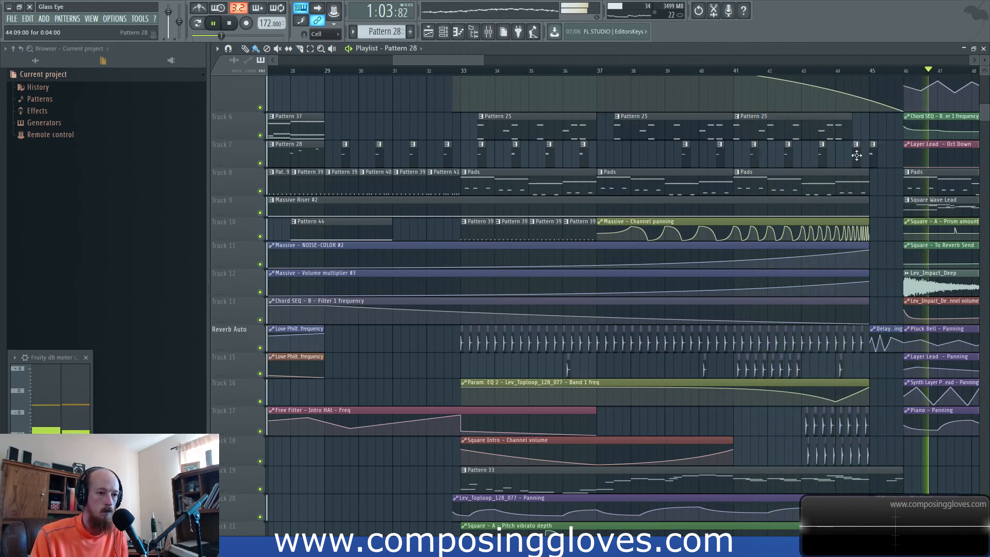
pyautogui.press('space')
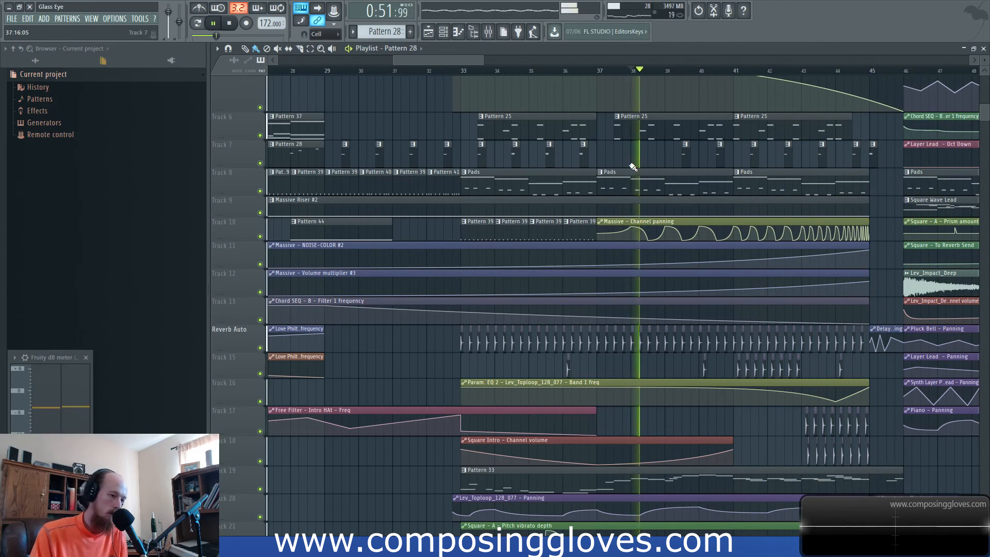
# Follow playback from about bar 38 through the section after bar 46 past bar 57, checking the mixer levels
pyautogui.moveTo(762, 173); pyautogui.dragTo(539, 183)
pyautogui.scroll(2, 642, 185)
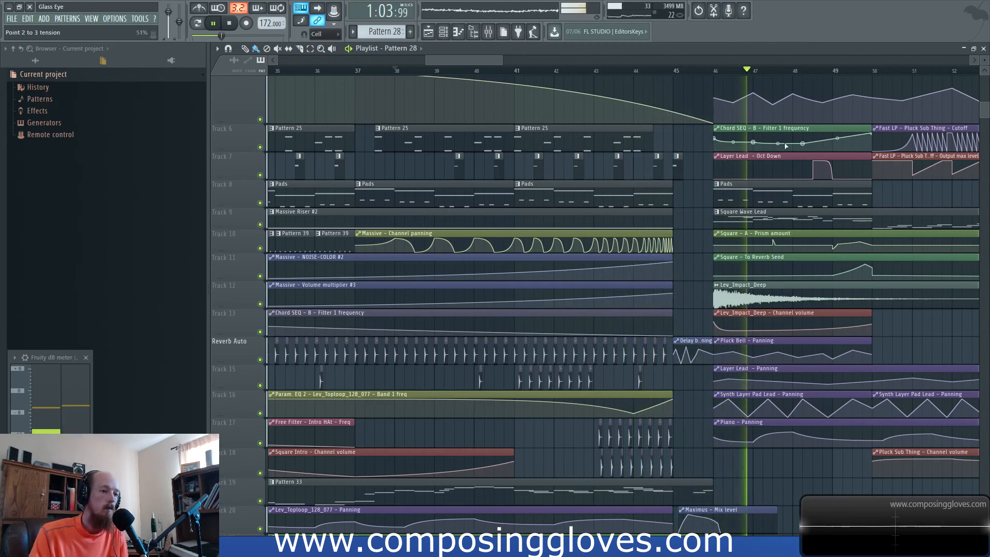
pyautogui.scroll(3, 588, 183)
pyautogui.scroll(2, 635, 183)
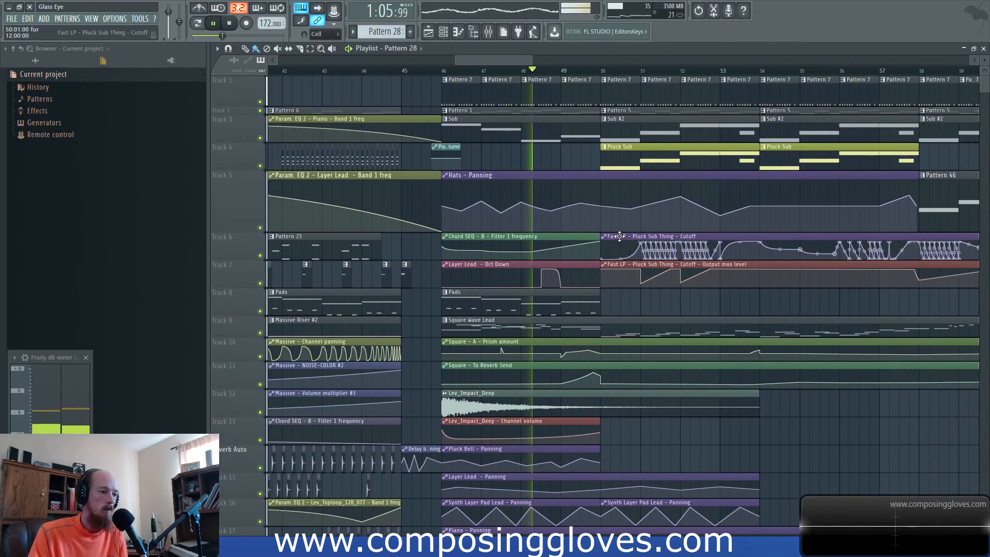
pyautogui.click(488, 32)
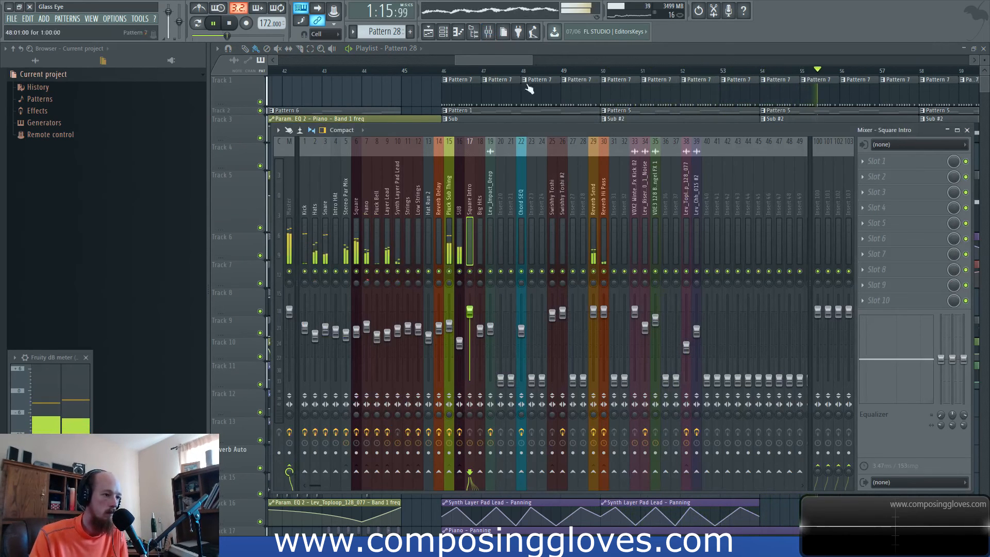
pyautogui.click(519, 57)
pyautogui.scroll(-5, 678, 411)
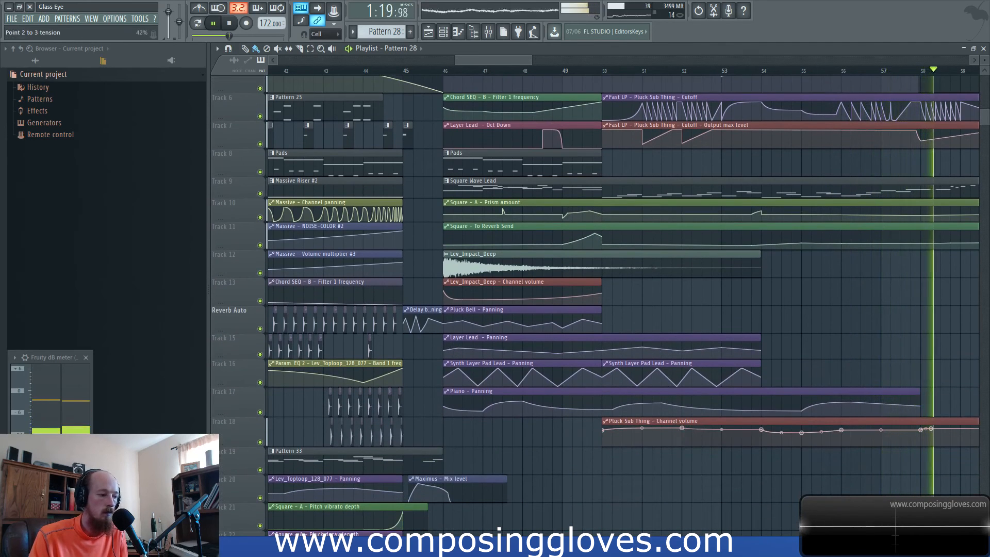
# Follow the Pluck Sub Thing channel volume automation past bar 58, and return to the build-up before bar 46 with playback stopped
pyautogui.moveTo(721, 429); pyautogui.dragTo(720, 430)
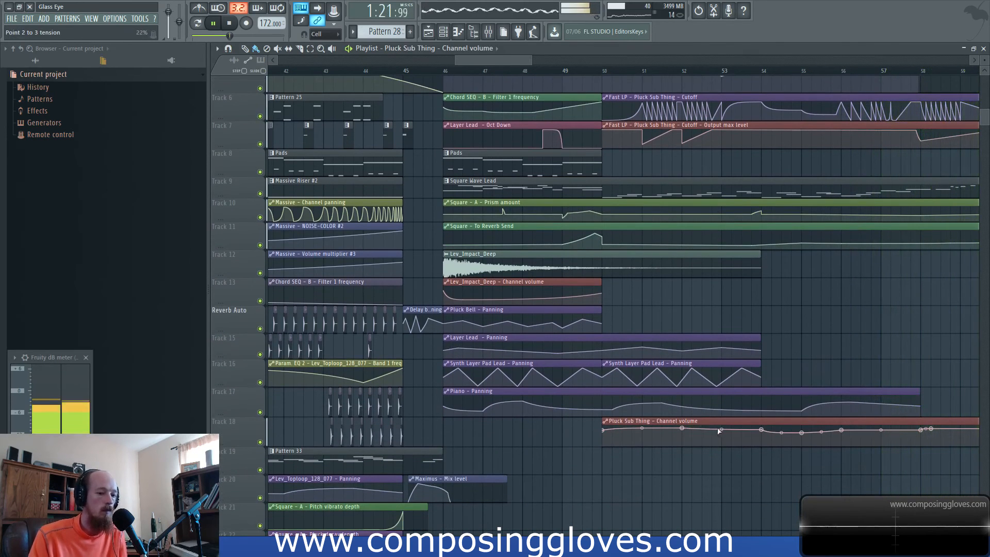
pyautogui.scroll(4, 733, 272)
pyautogui.scroll(-3, 735, 271)
pyautogui.moveTo(793, 276); pyautogui.dragTo(733, 286)
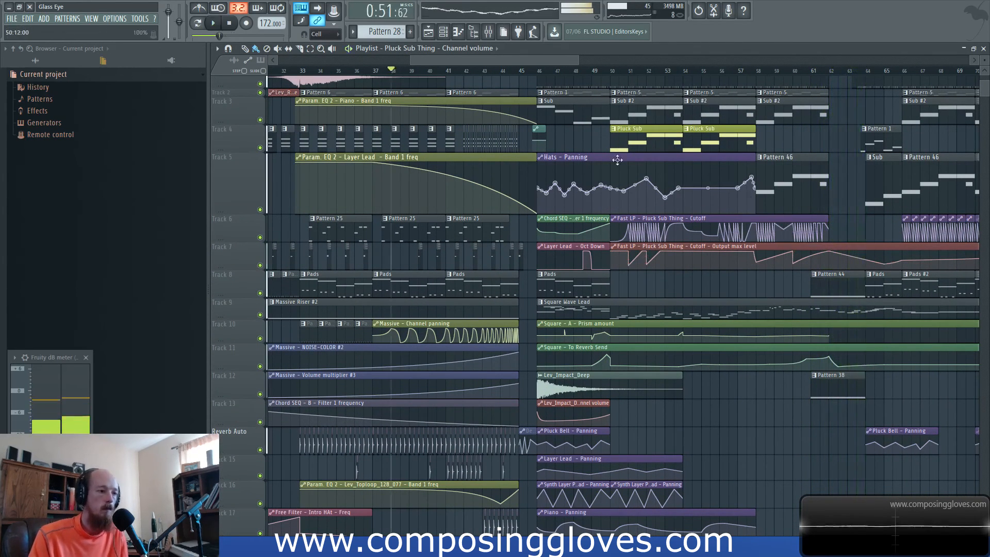
pyautogui.press('space')
pyautogui.moveTo(547, 93); pyautogui.dragTo(571, 111)
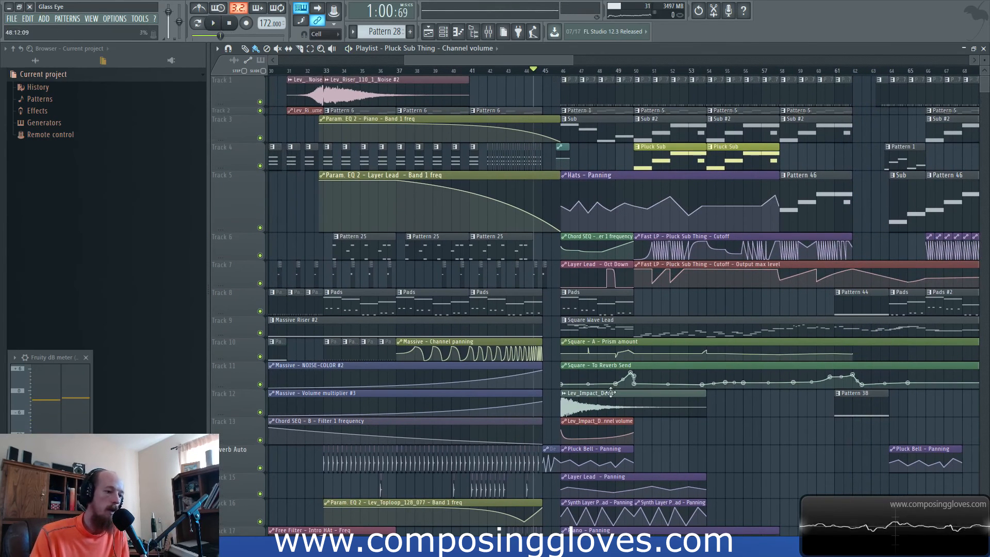
# Open the Lev_Impact_Deep clip at bar 46, play the transition and check its mixer channel level
pyautogui.doubleClick(614, 404)
pyautogui.press('space')
pyautogui.click(488, 31)
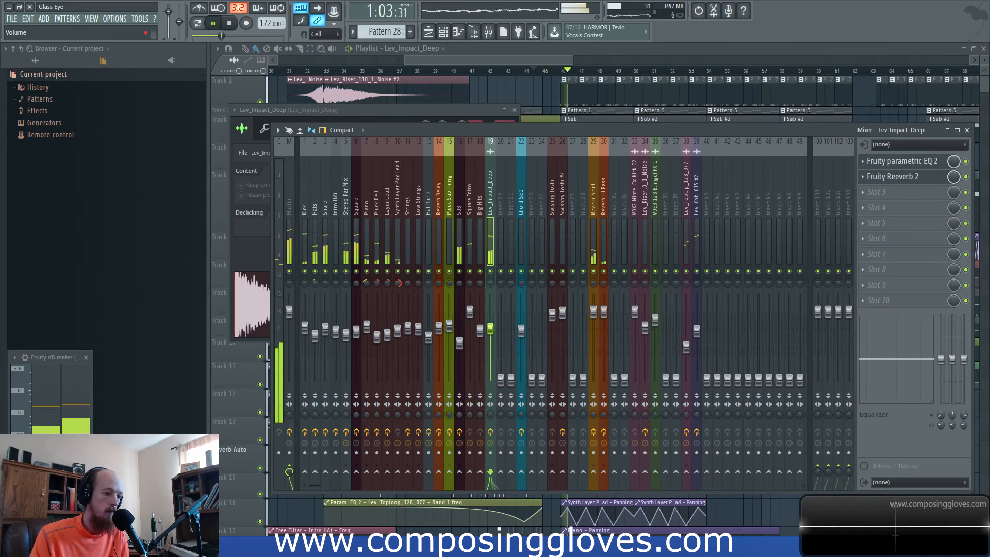
pyautogui.moveTo(542, 61); pyautogui.dragTo(551, 61)
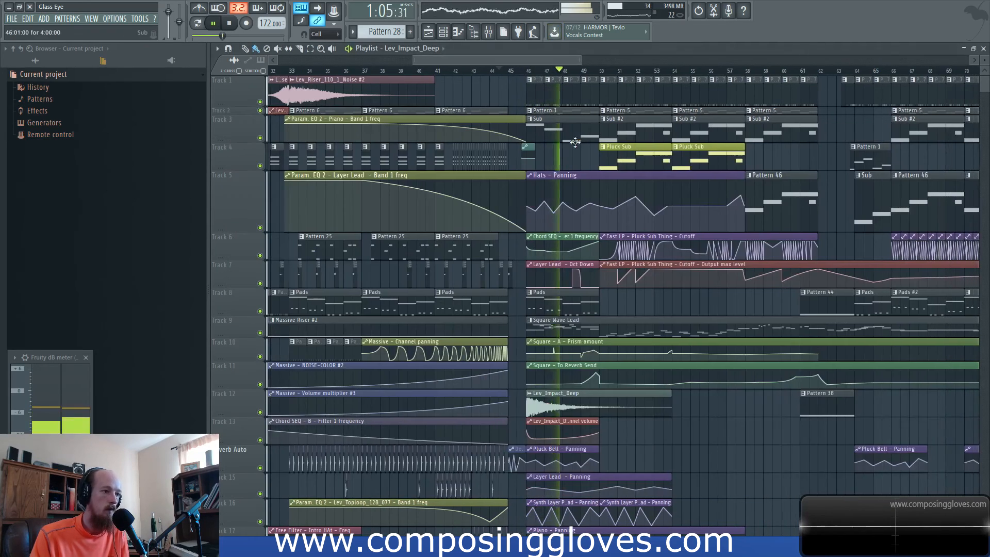
# Set the Stereo Par Mix mixer volume to 69% (-7.4 dB) while the section after bar 46 plays
pyautogui.scroll(5, 573, 142)
pyautogui.click(493, 34)
pyautogui.click(488, 33)
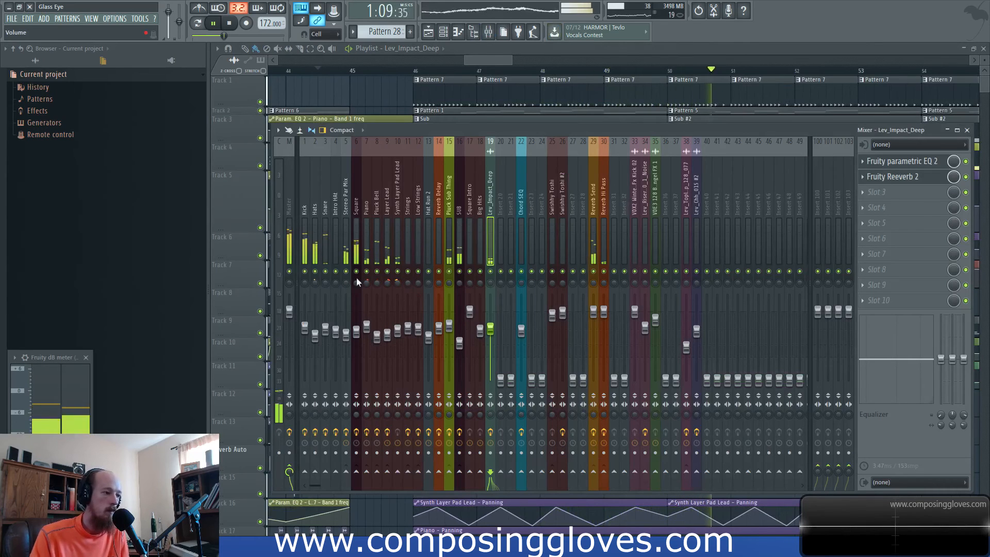
pyautogui.click(347, 214)
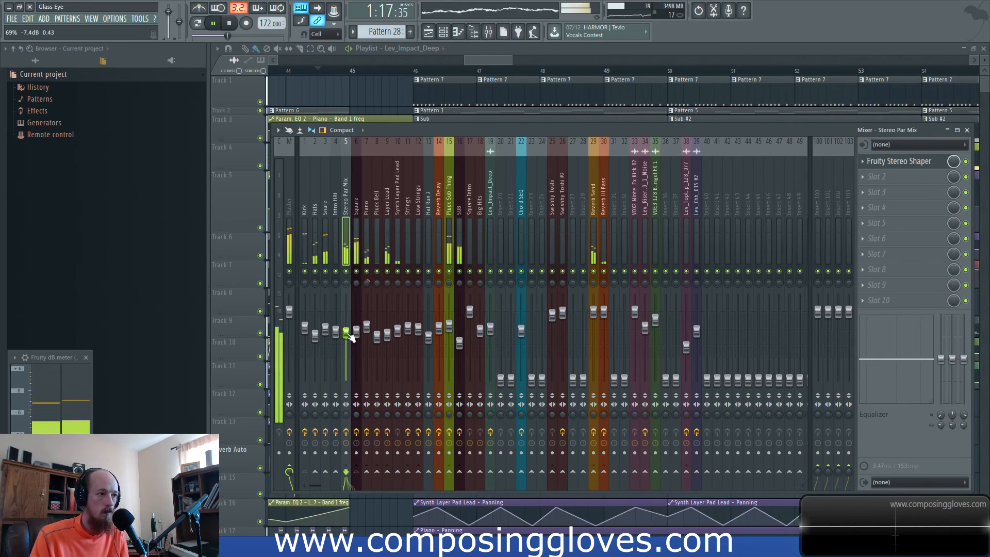
pyautogui.click(503, 61)
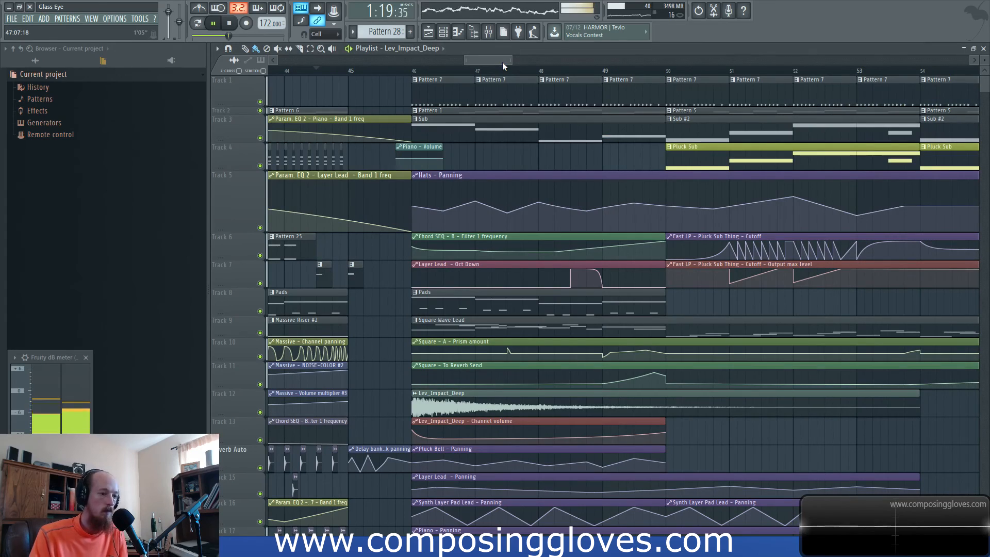
# Follow playback through the break around bar 62 and the section beyond it to about bar 71
pyautogui.scroll(-6, 622, 152)
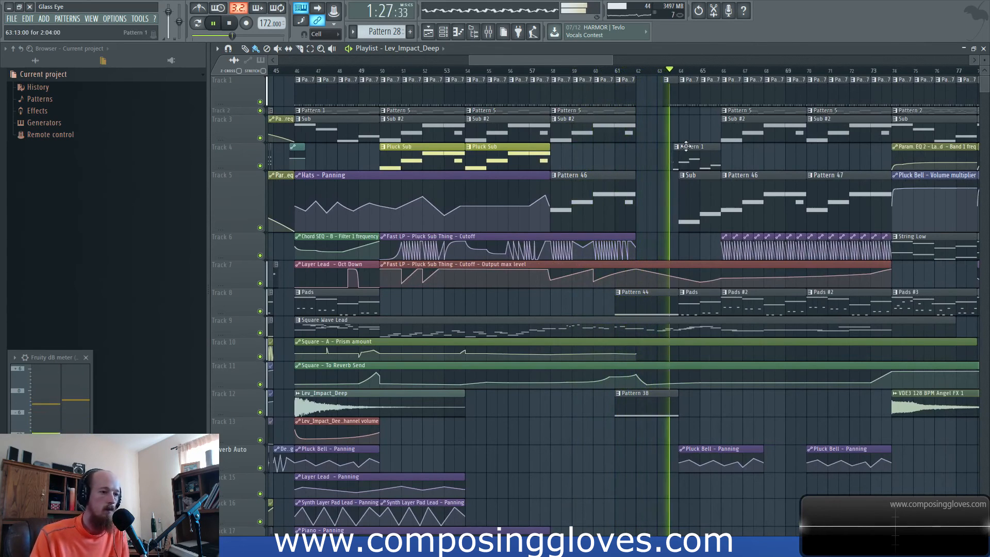
pyautogui.hscroll(3, 695, 151)
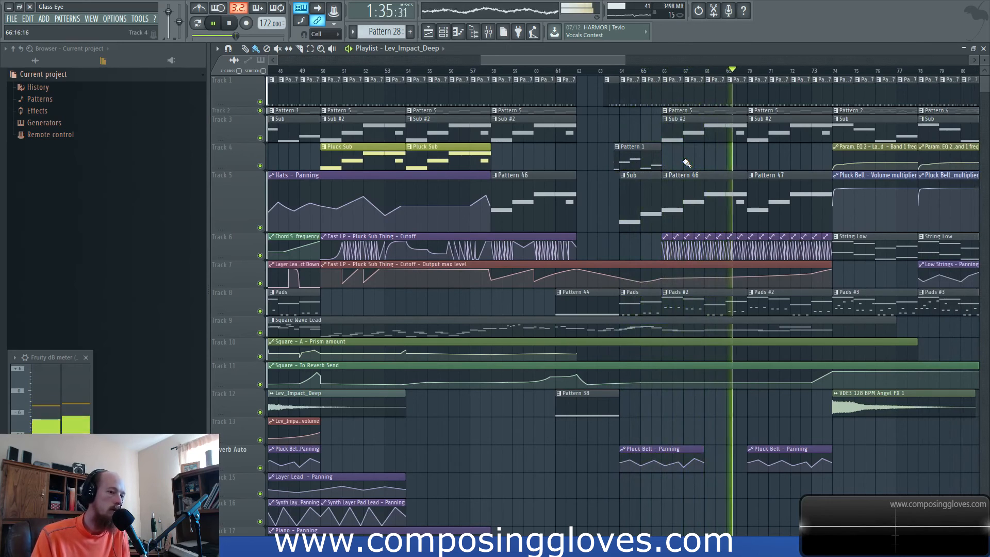
pyautogui.hscroll(3, 668, 192)
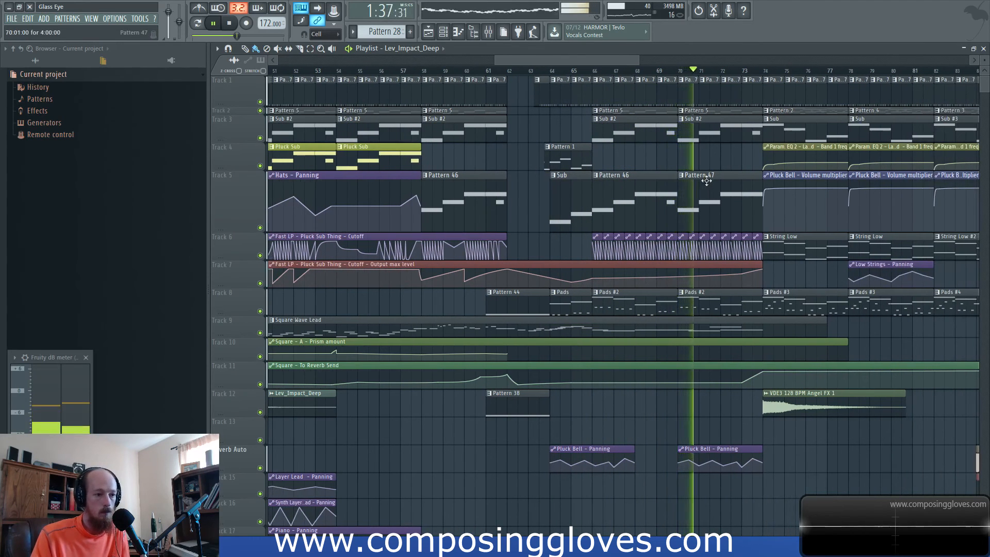
pyautogui.hscroll(2, 704, 210)
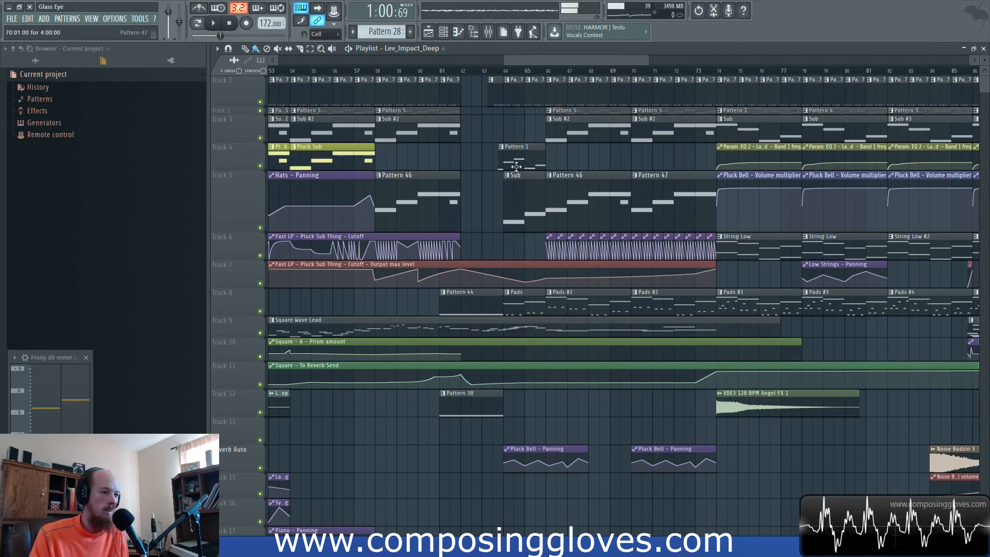
# Return to the end of the build-up and replay the transition into bar 46 from about bar 41
pyautogui.hscroll(-20, 516, 166)
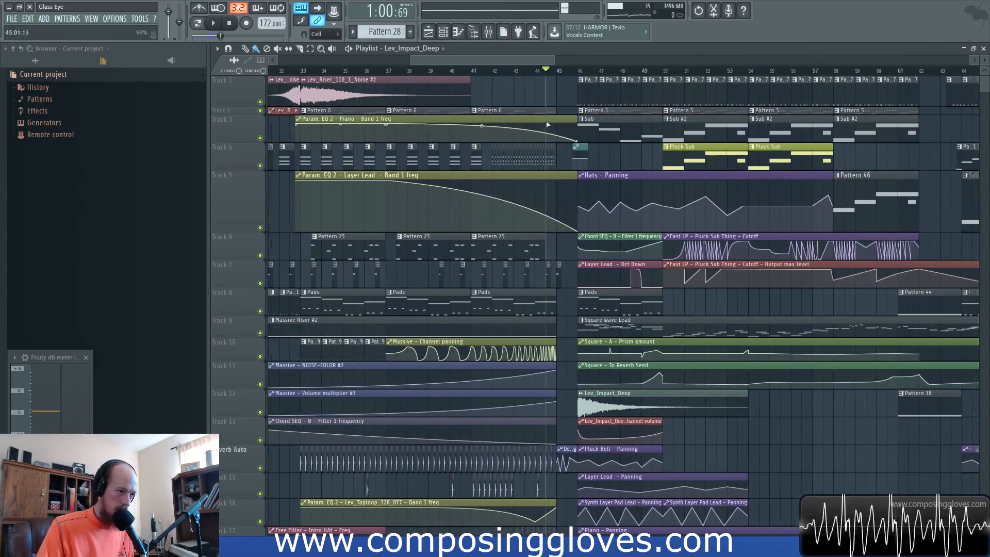
pyautogui.scroll(-4, 647, 201)
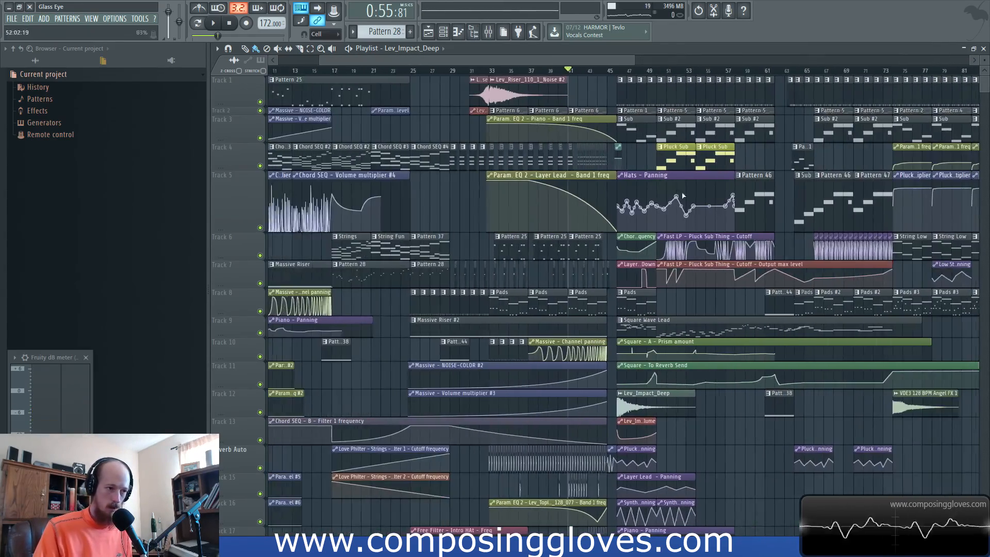
pyautogui.scroll(4, 654, 201)
pyautogui.moveTo(656, 201); pyautogui.dragTo(574, 192)
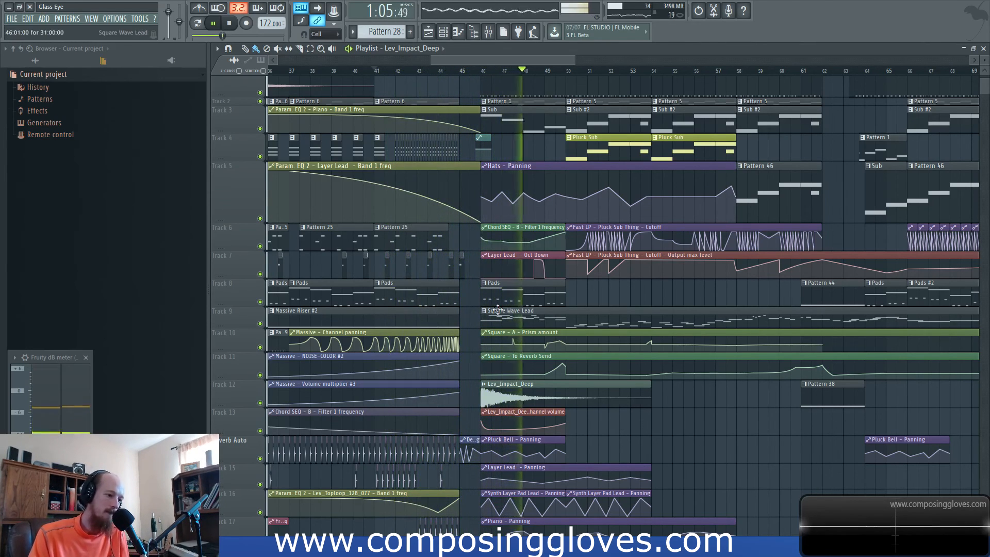
# Raise the velocities of the Square Wave Lead notes in its first four bars to match the notes from bar 5 onward
pyautogui.press('space')
pyautogui.doubleClick(516, 323)
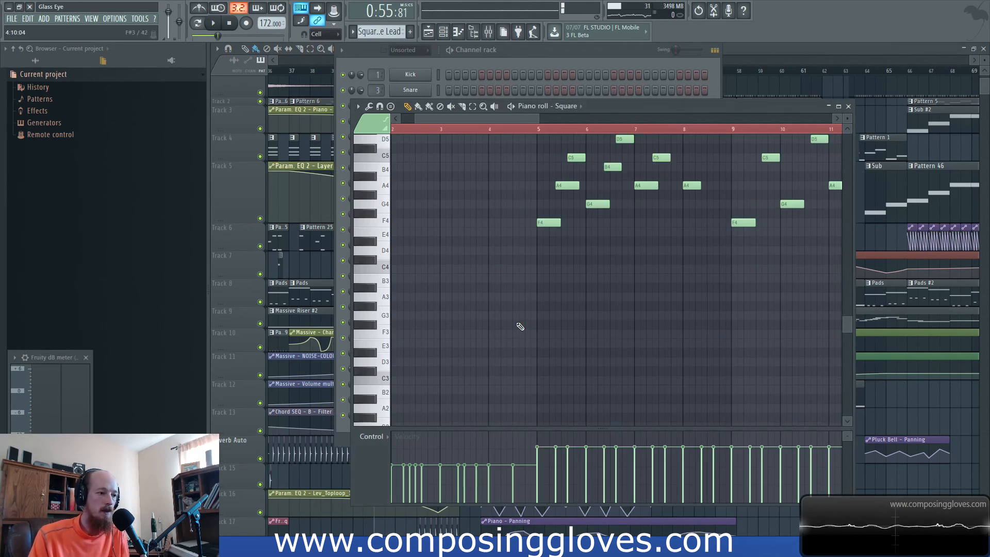
pyautogui.scroll(1, 625, 398)
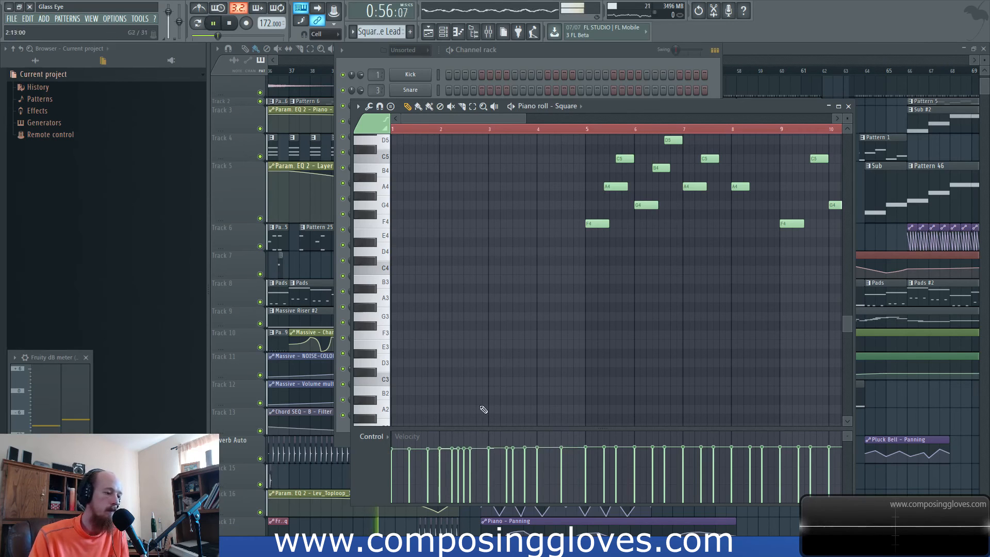
pyautogui.click(744, 60)
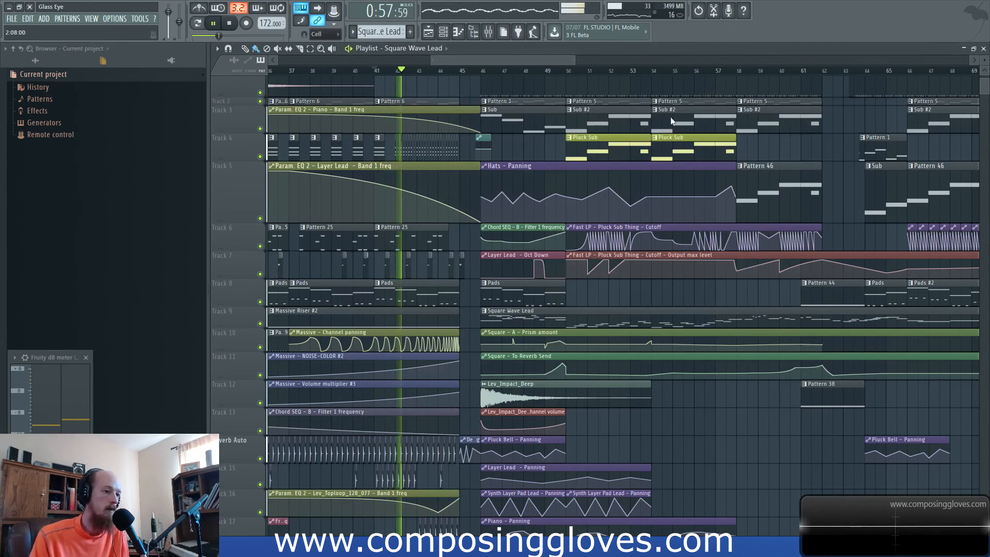
# Replay from just before bar 46 and set the mixer volumes to 81% (-4.4 dB) for Kick and 76% (-5.7 dB) for Snare
pyautogui.scroll(3, 516, 165)
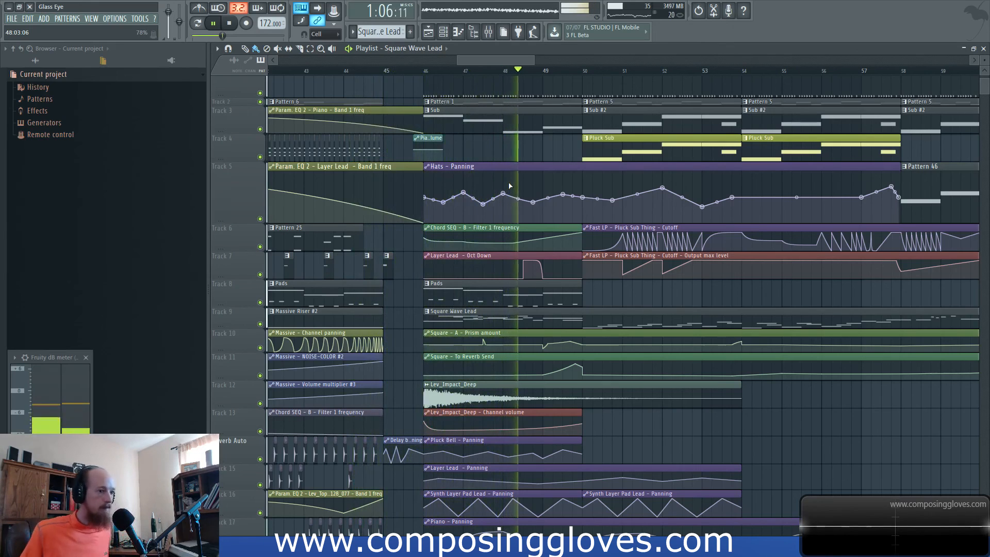
pyautogui.click(417, 76)
pyautogui.click(488, 32)
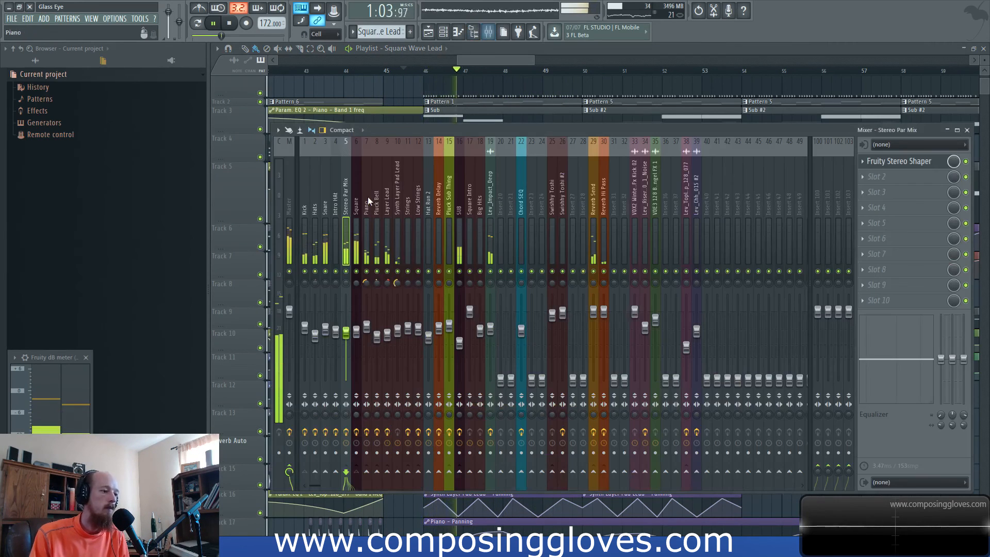
pyautogui.click(305, 328)
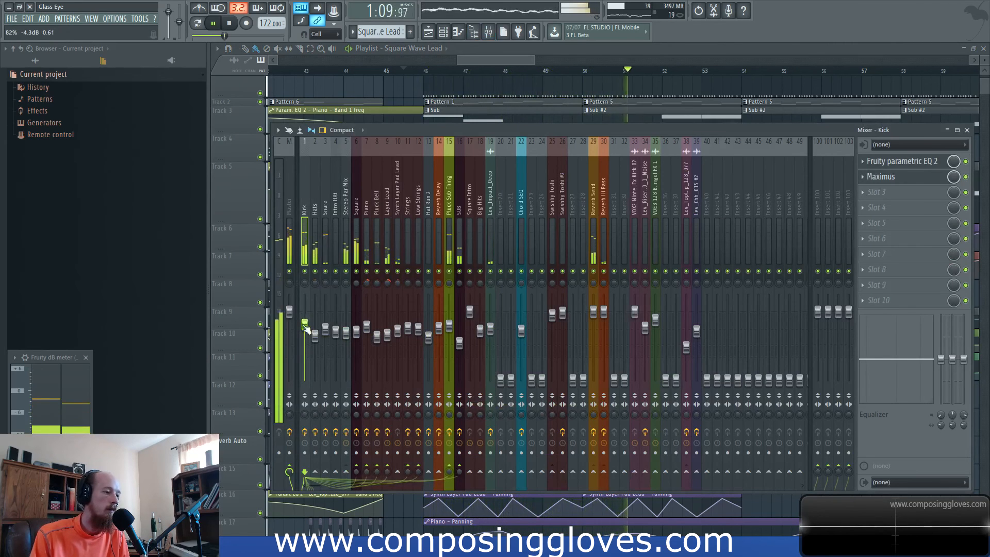
pyautogui.click(325, 330)
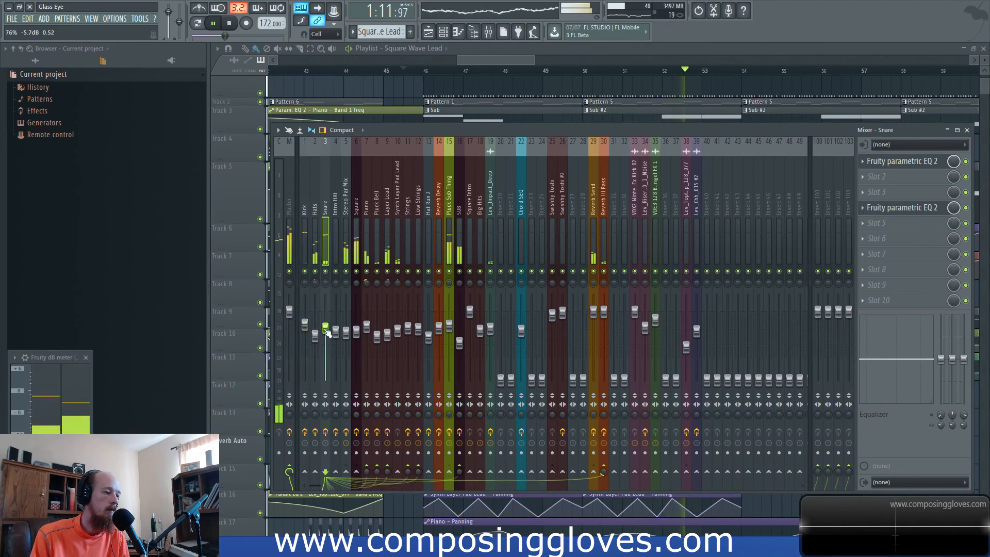
pyautogui.click(306, 329)
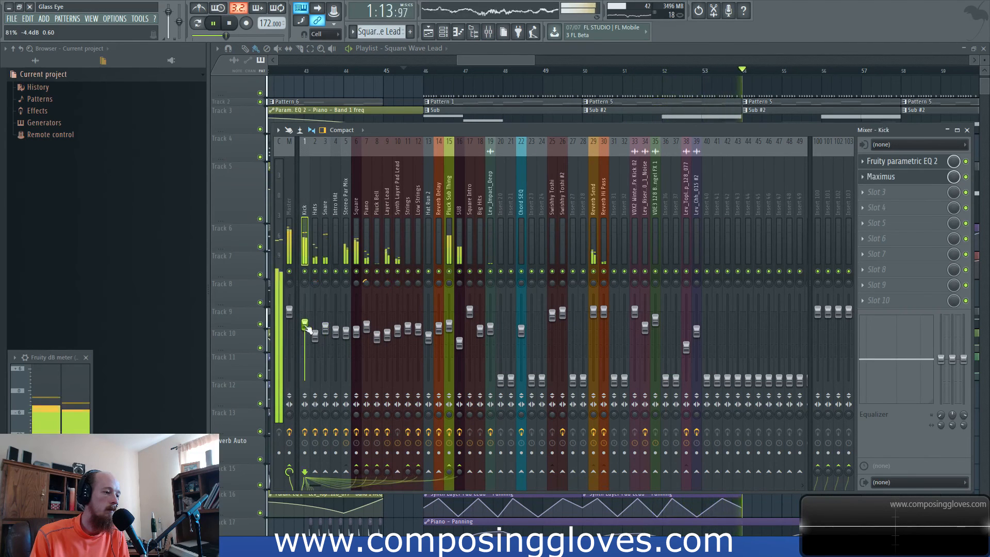
pyautogui.click(327, 330)
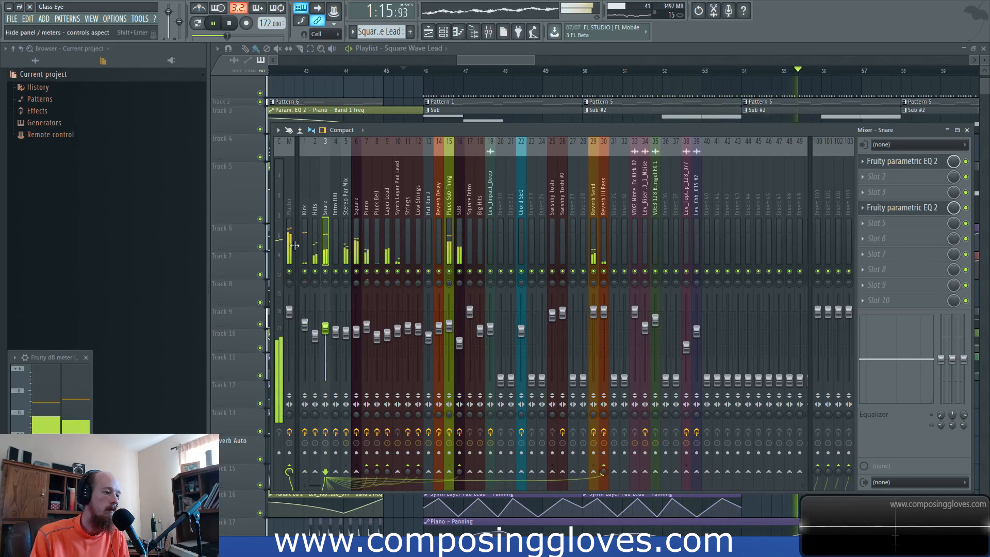
pyautogui.click(305, 219)
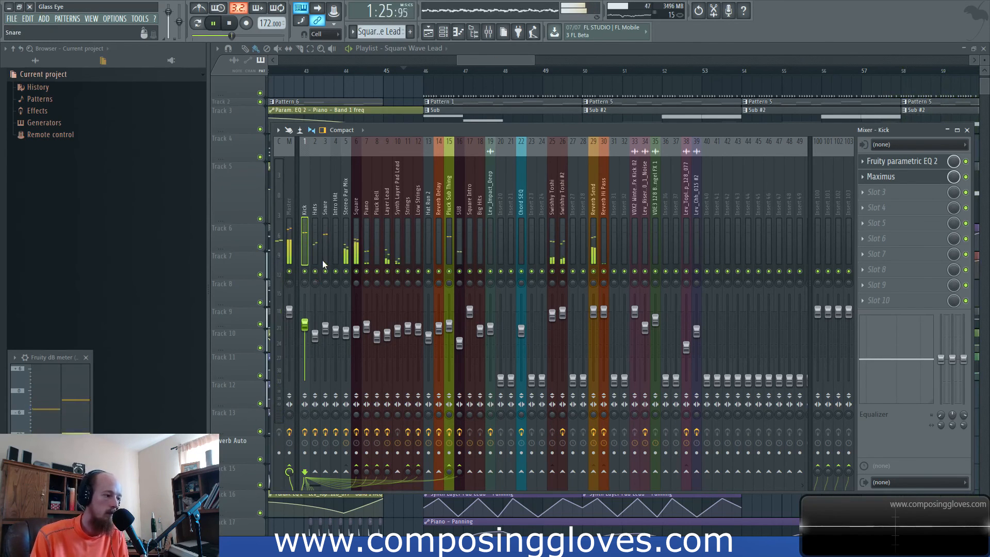
# Follow playback from about bar 66 to bar 71, checking the Kick level in the mixer, and stop playback
pyautogui.moveTo(506, 61); pyautogui.dragTo(594, 71)
pyautogui.scroll(1, 531, 155)
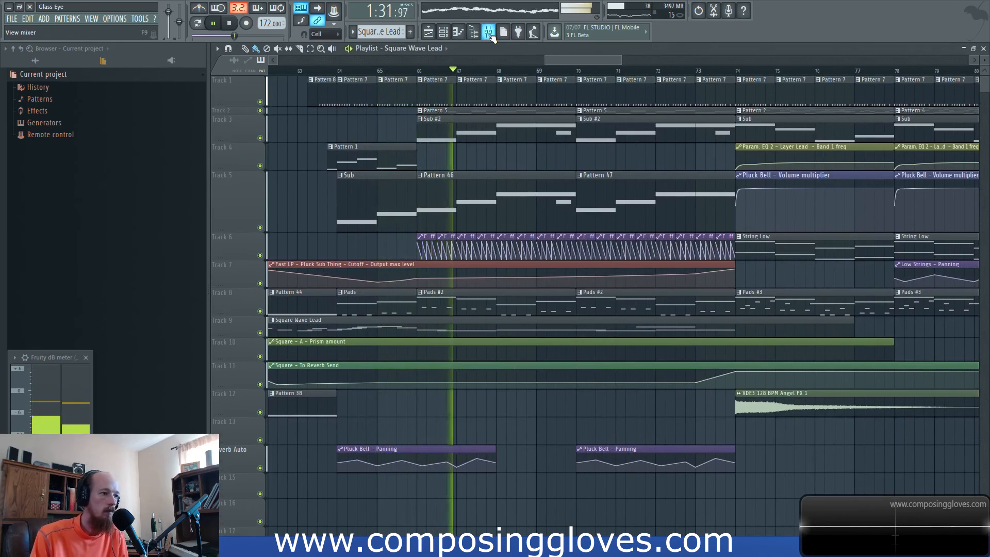
pyautogui.click(490, 35)
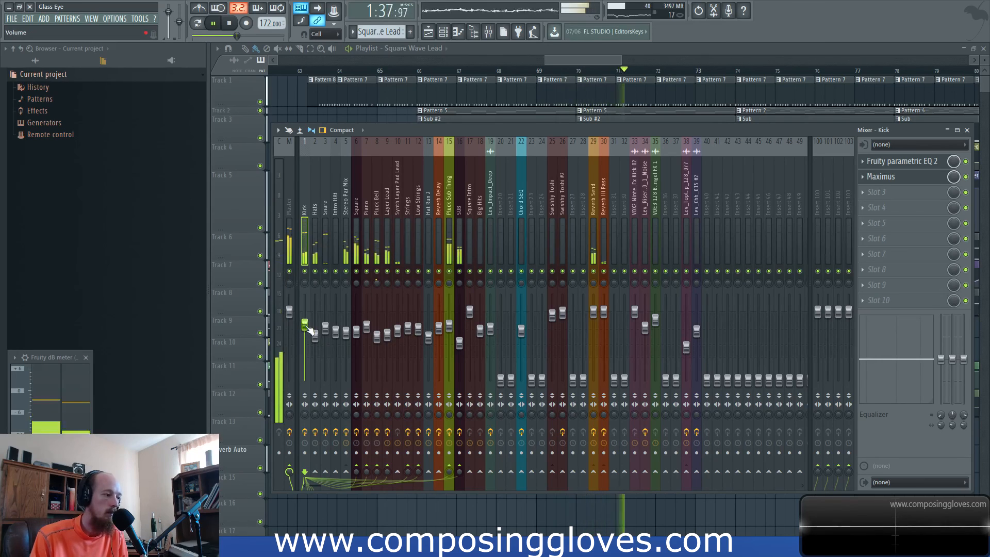
pyautogui.press('space')
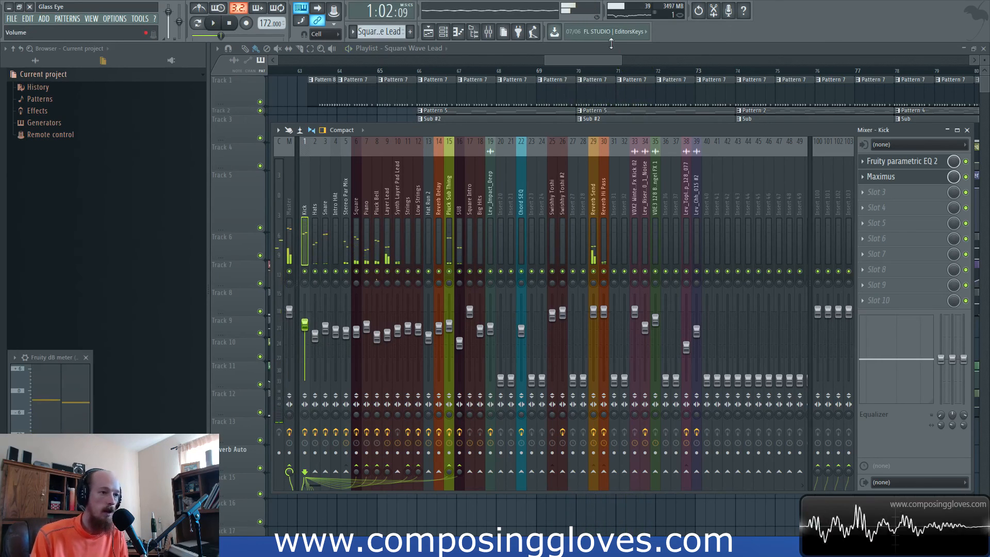
# Survey the whole arrangement from the intro to the ending past bar 140, including the lower automation tracks
pyautogui.click(607, 61)
pyautogui.scroll(-5, 536, 128)
pyautogui.moveTo(482, 159); pyautogui.dragTo(683, 180)
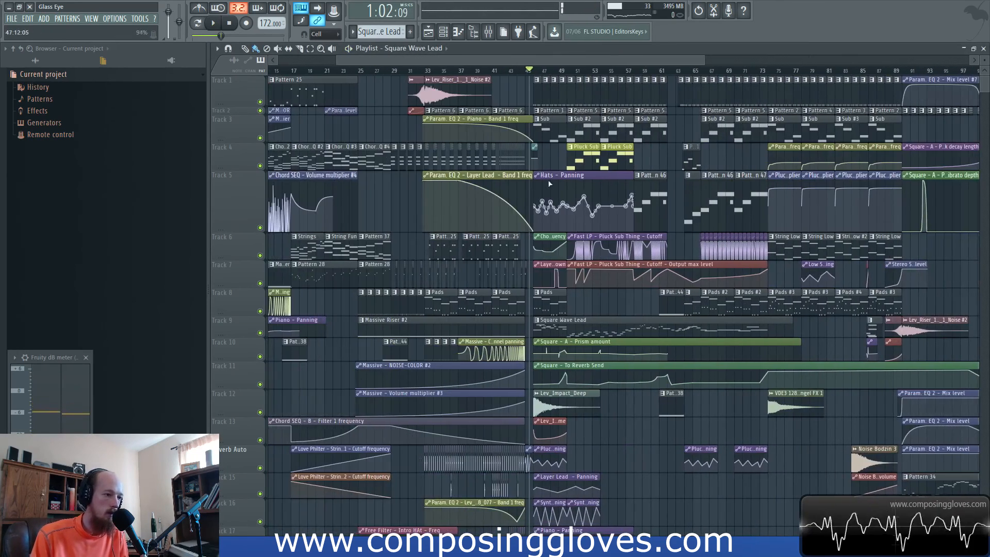
pyautogui.scroll(5, 549, 185)
pyautogui.scroll(3, 549, 189)
pyautogui.scroll(-10, 629, 220)
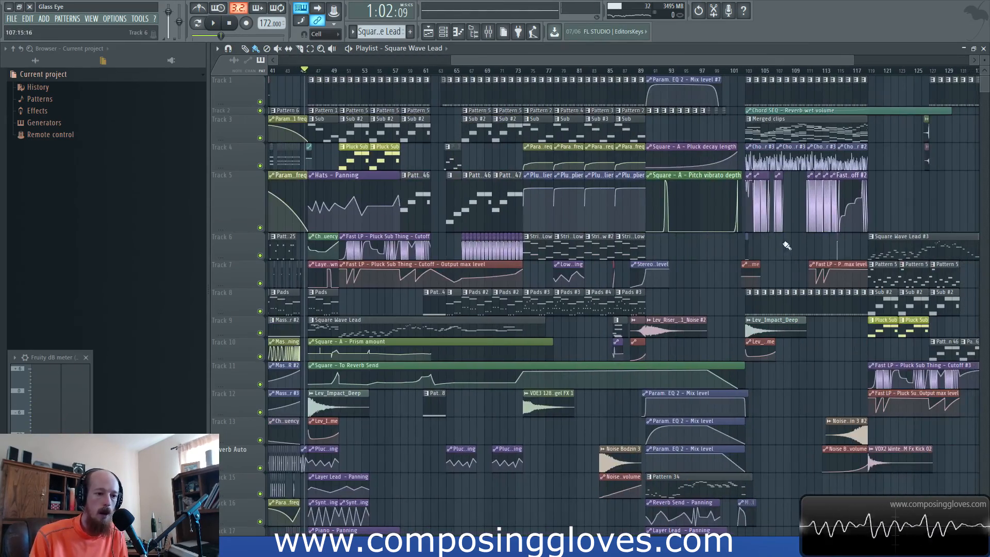
pyautogui.scroll(-6, 541, 221)
pyautogui.hscroll(5, 515, 171)
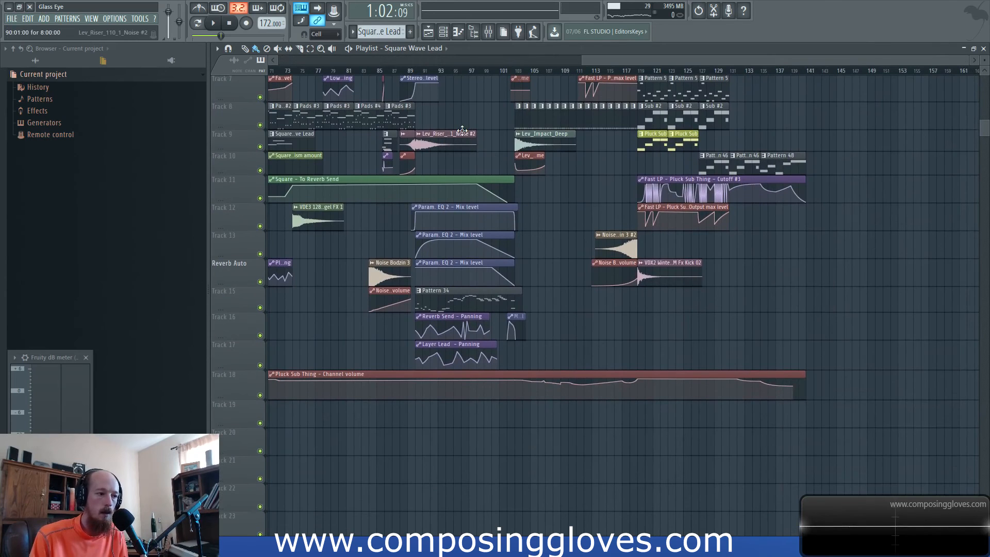
pyautogui.scroll(4, 462, 130)
pyautogui.hscroll(-2, 466, 113)
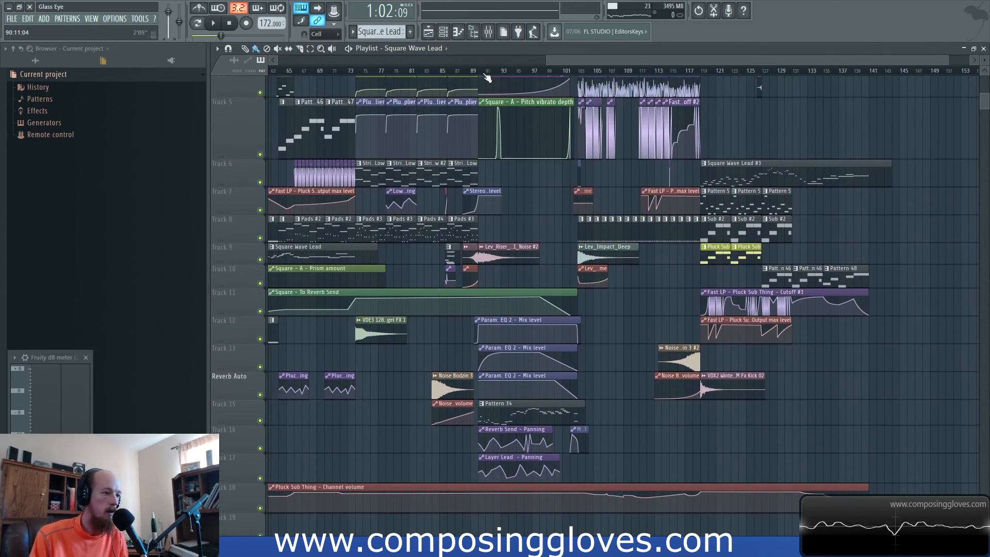
# Audition the sections starting around bars 119 and 103, return to the earlier part of the arrangement and stop playback
pyautogui.press('space')
pyautogui.click(703, 71)
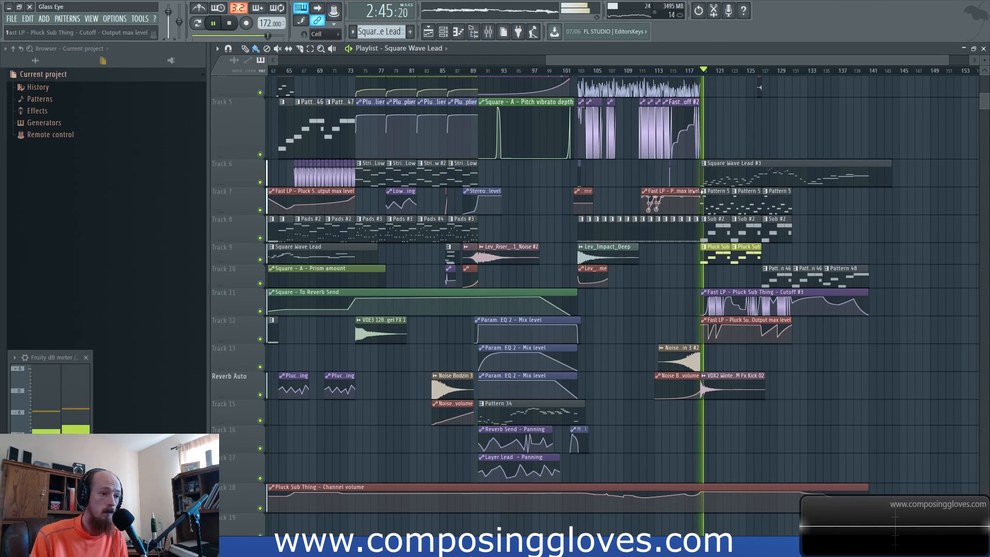
pyautogui.scroll(3, 587, 83)
pyautogui.click(585, 71)
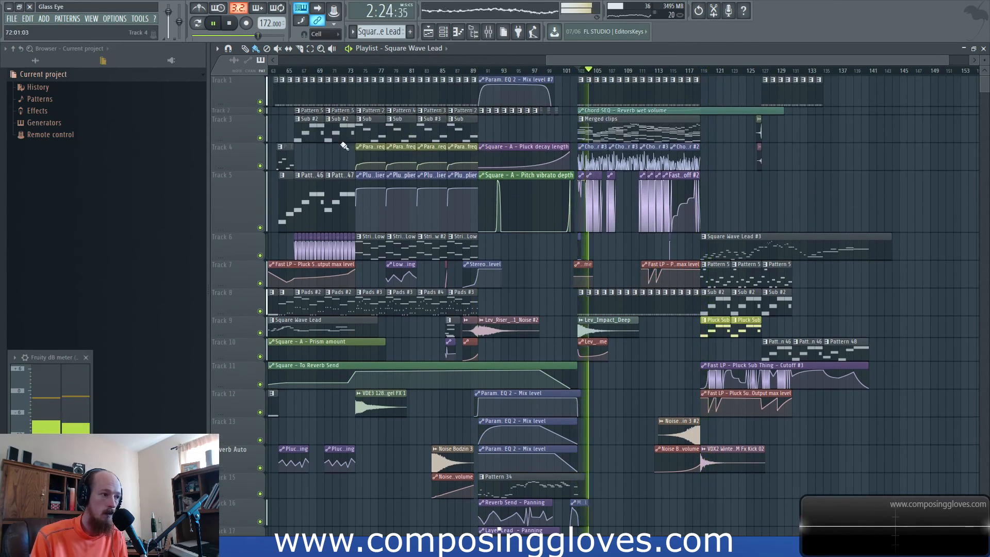
pyautogui.hscroll(-8, 469, 120)
pyautogui.press('space')
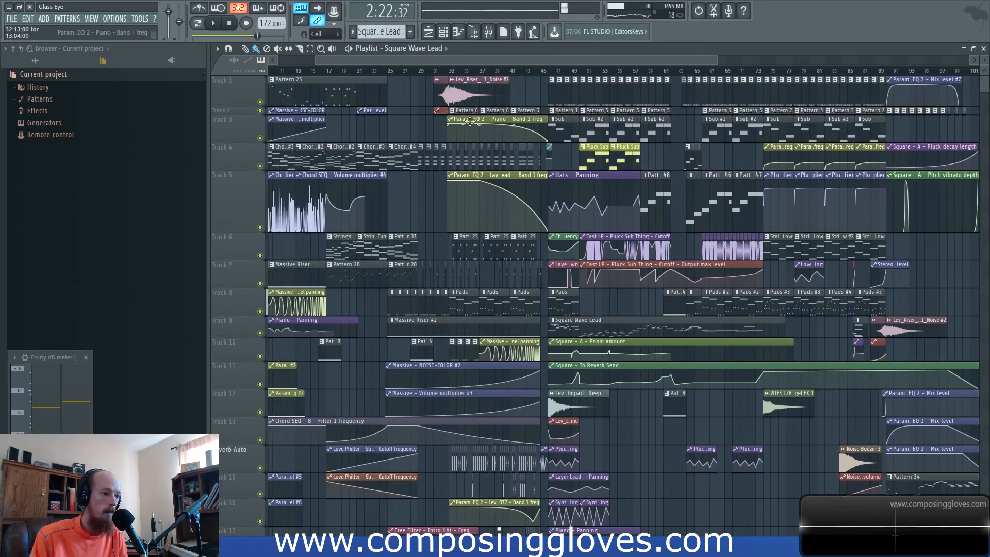
# Survey the arrangement from bar 1 to the ending and check the mixer track levels, including the Kick insert
pyautogui.hscroll(-2, 570, 165)
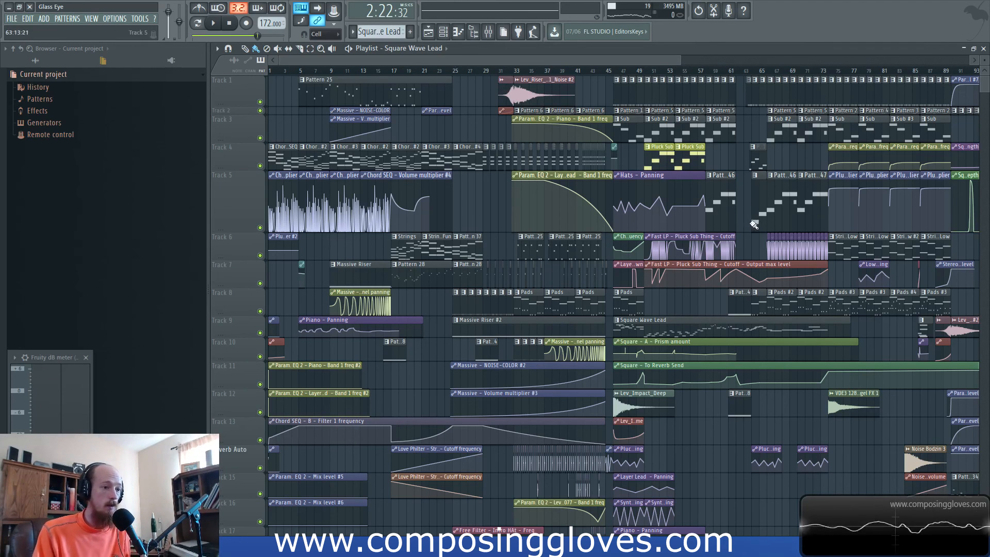
pyautogui.scroll(-3, 750, 223)
pyautogui.scroll(-5, 599, 292)
pyautogui.scroll(5, 599, 293)
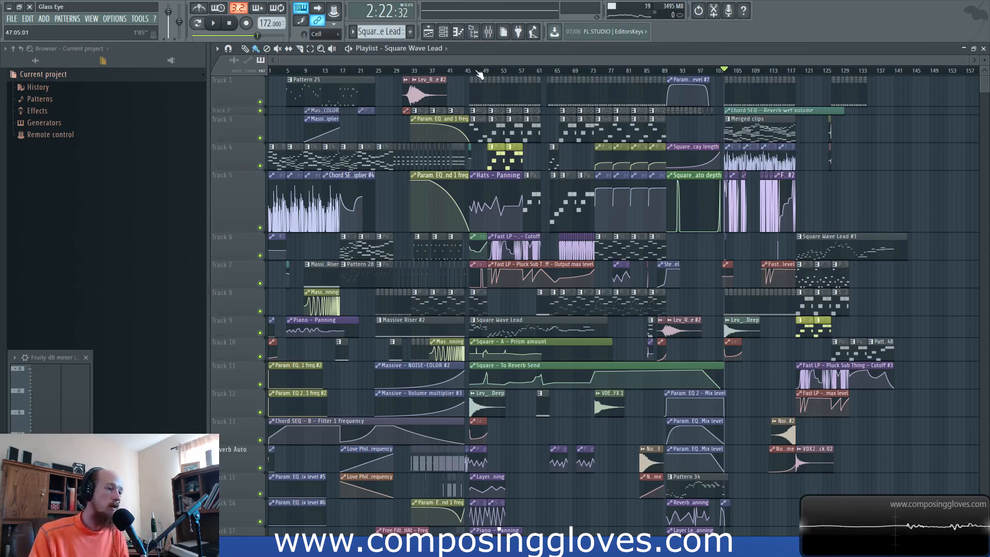
pyautogui.scroll(5, 511, 114)
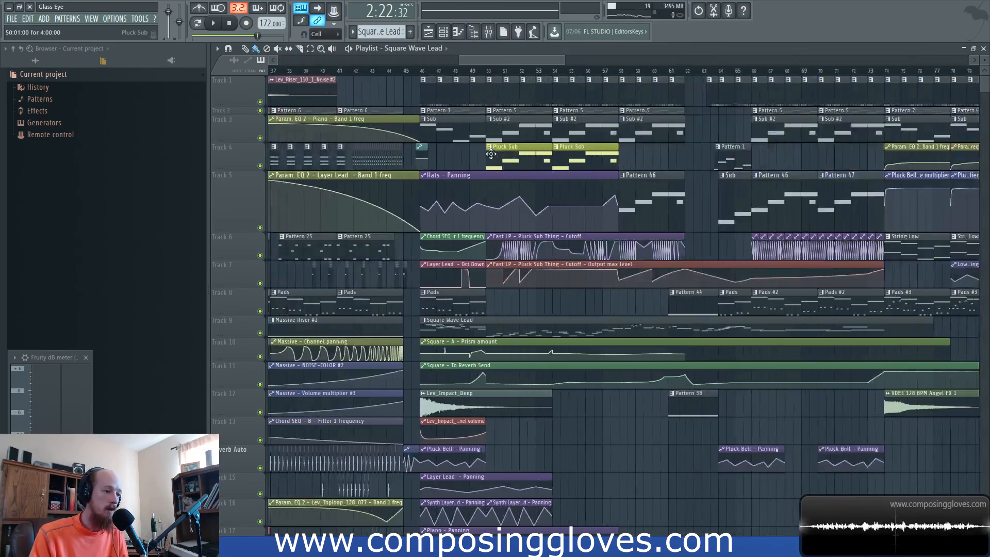
pyautogui.scroll(-5, 416, 105)
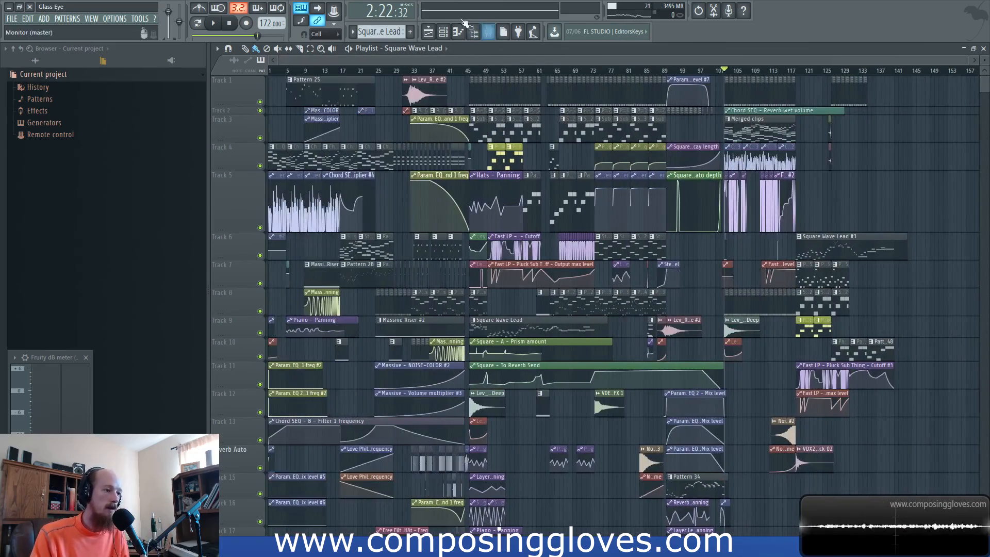
pyautogui.click(487, 32)
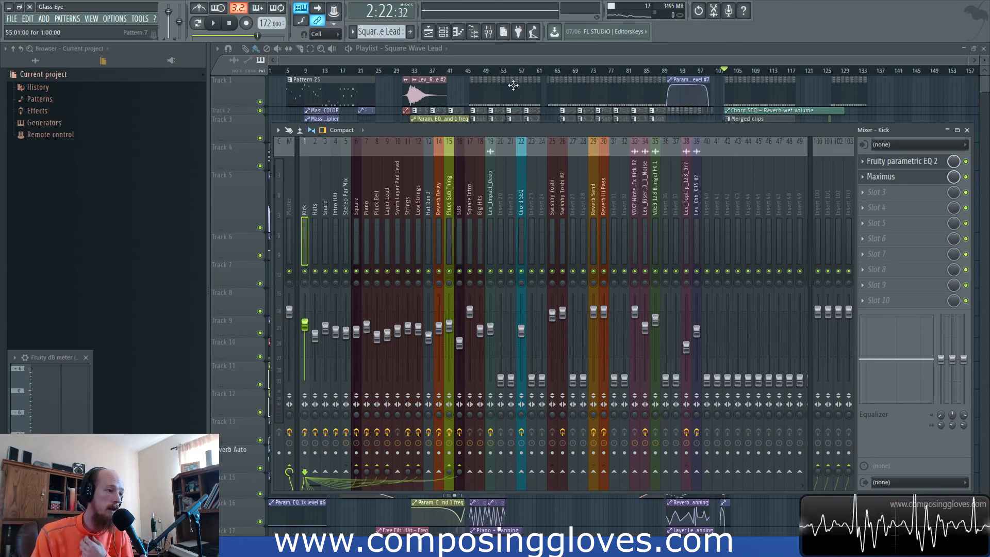
pyautogui.click(516, 61)
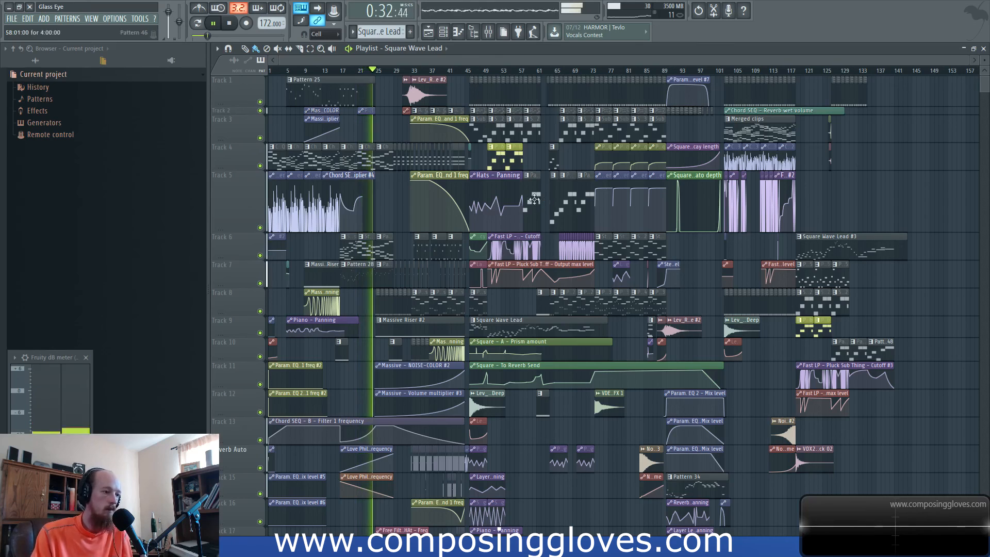
# Follow playback from about bar 24 into the drop after bar 45, examining the build-up and lower automation tracks
pyautogui.scroll(2, 429, 199)
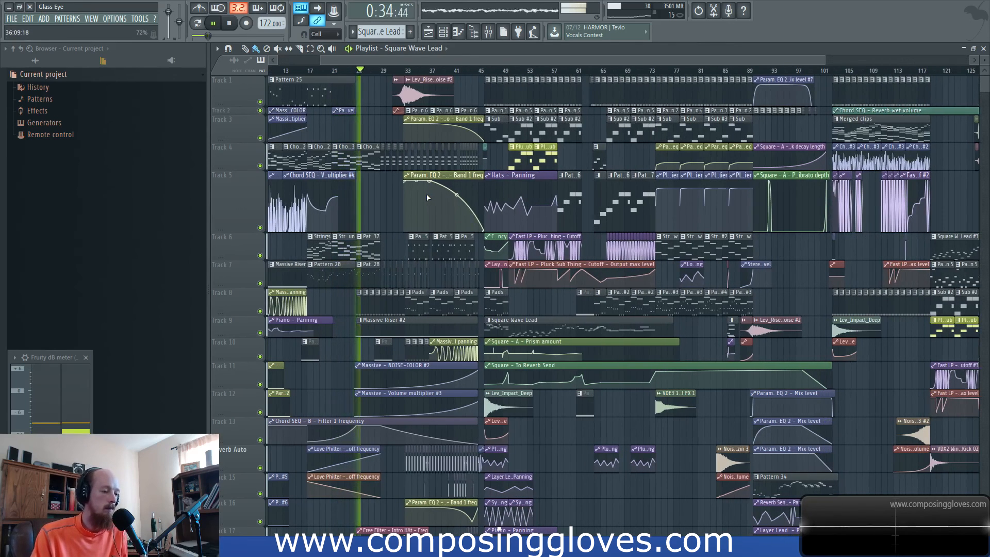
pyautogui.scroll(-1, 420, 197)
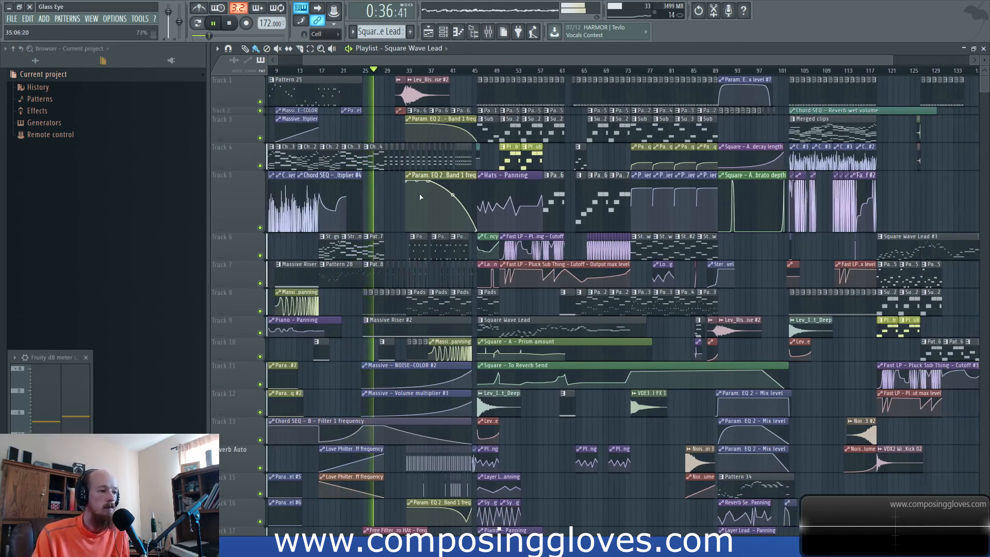
pyautogui.scroll(-1, 419, 194)
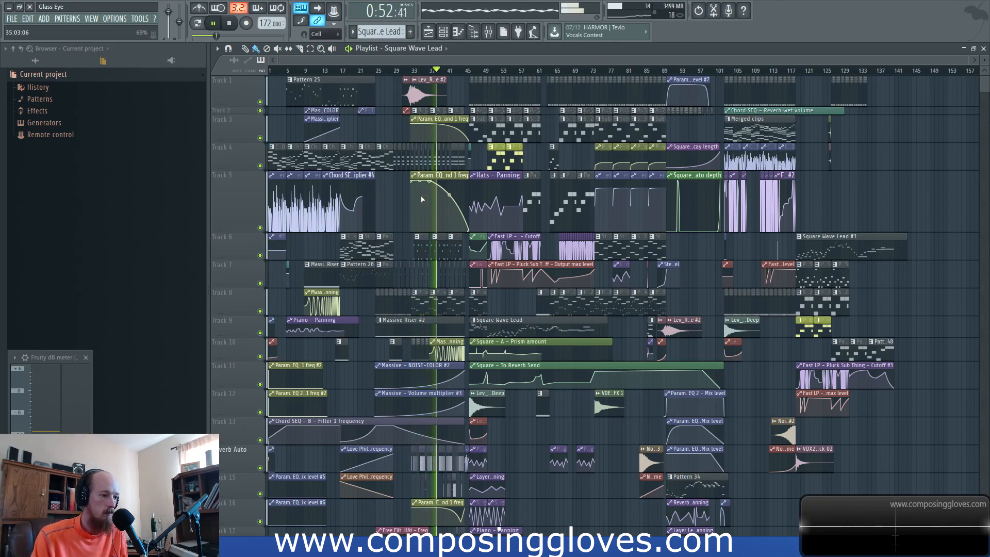
pyautogui.scroll(5, 421, 200)
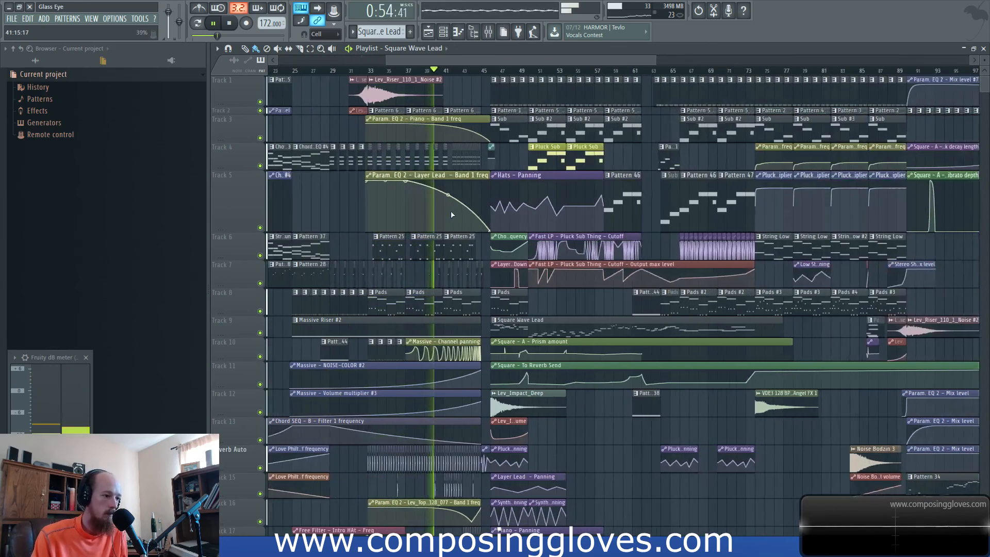
pyautogui.scroll(-3, 458, 220)
pyautogui.scroll(-4, 458, 220)
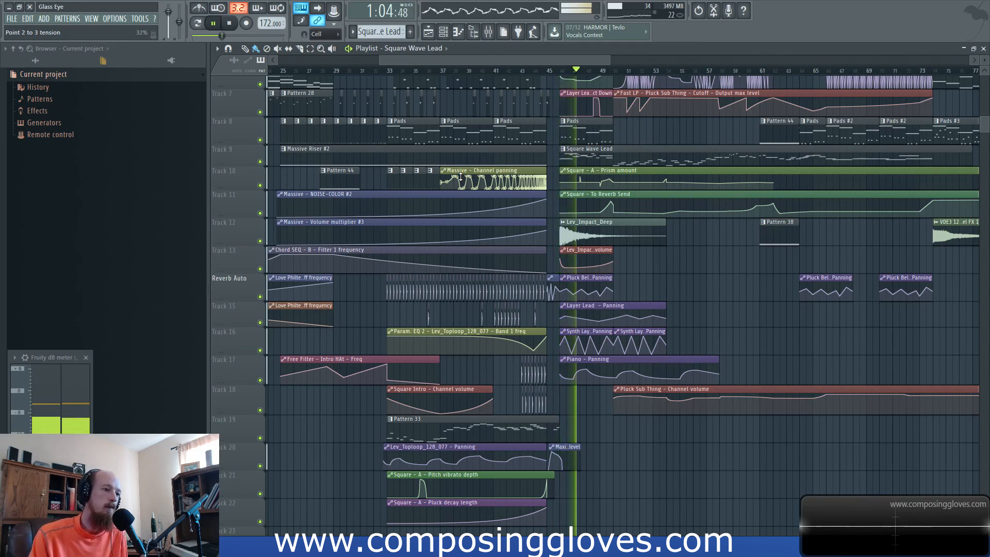
# Follow playback through the main section from about bar 48 to the breakdown's end at bar 103
pyautogui.scroll(6, 811, 222)
pyautogui.moveTo(721, 207); pyautogui.dragTo(577, 219)
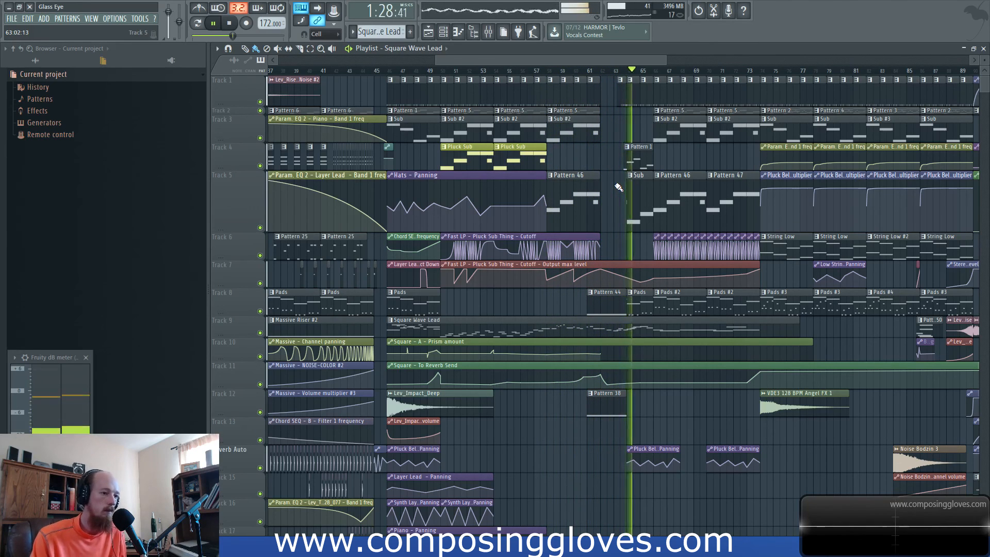
pyautogui.moveTo(616, 185); pyautogui.dragTo(479, 249)
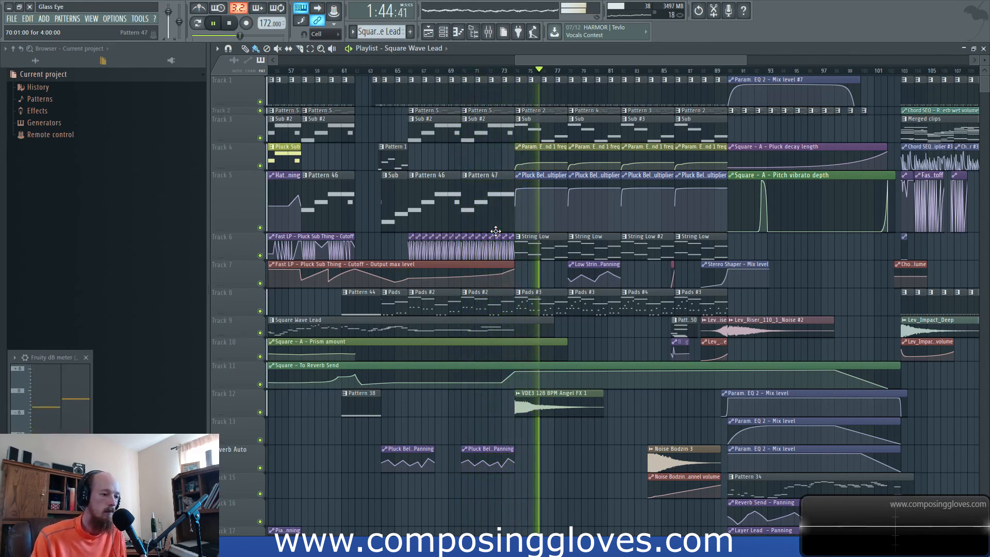
pyautogui.moveTo(624, 203); pyautogui.dragTo(500, 241)
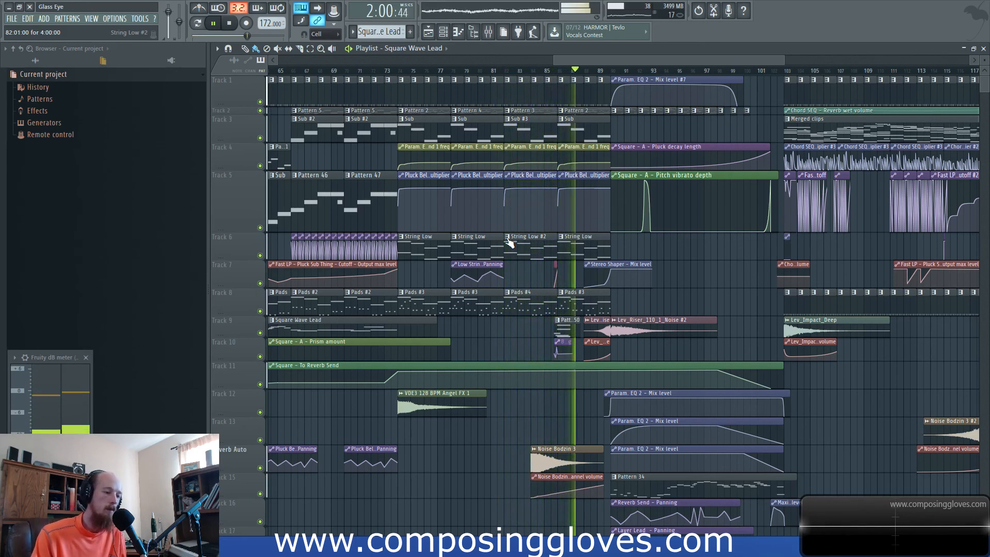
pyautogui.moveTo(533, 242); pyautogui.dragTo(426, 265)
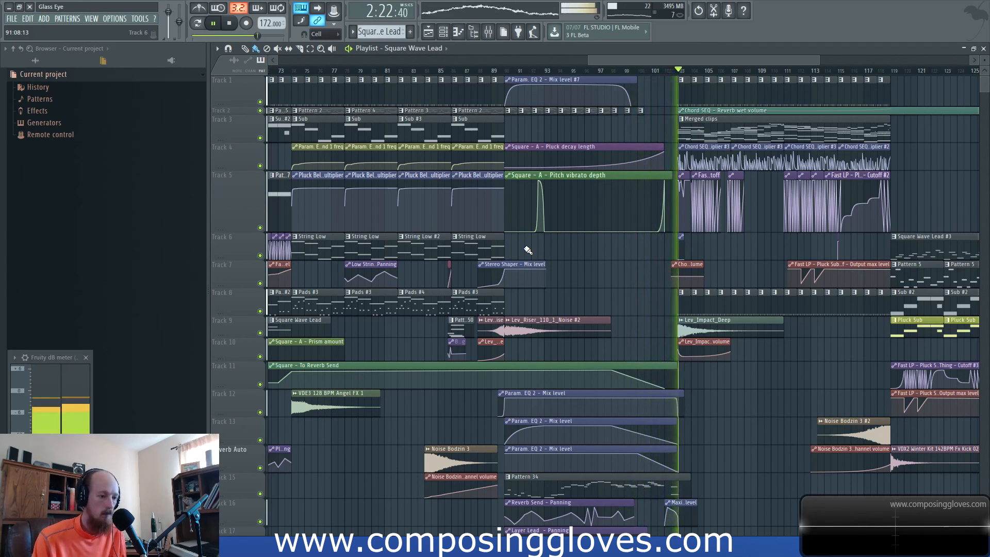
# Follow playback from bar 103 through the transition at bar 119 to about bar 125
pyautogui.moveTo(496, 259); pyautogui.dragTo(400, 259)
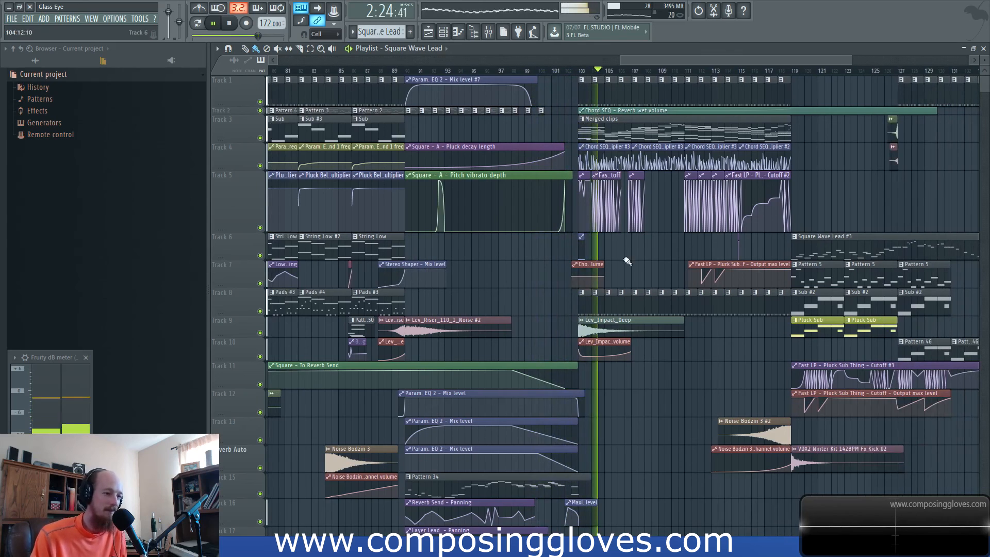
pyautogui.moveTo(636, 261); pyautogui.dragTo(555, 282)
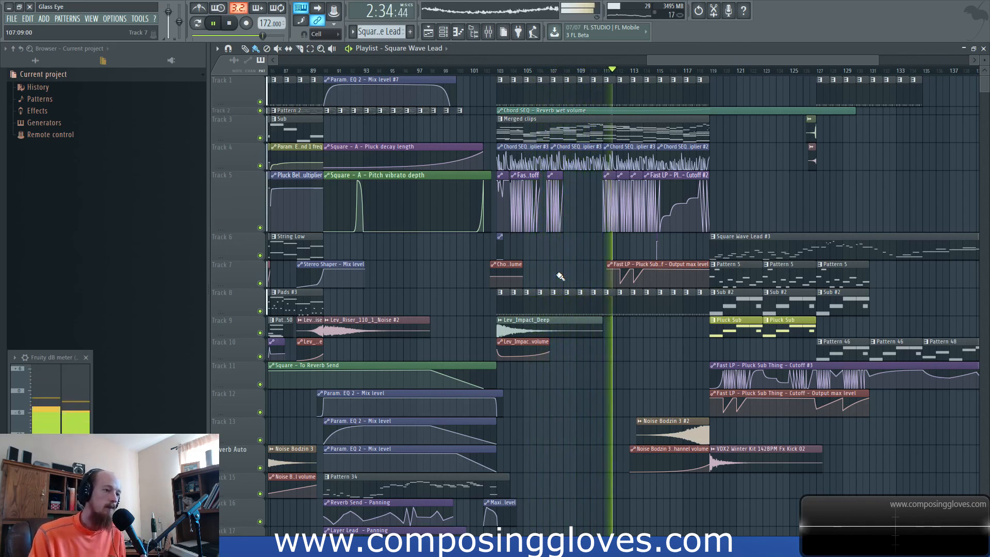
pyautogui.moveTo(574, 267); pyautogui.dragTo(541, 281)
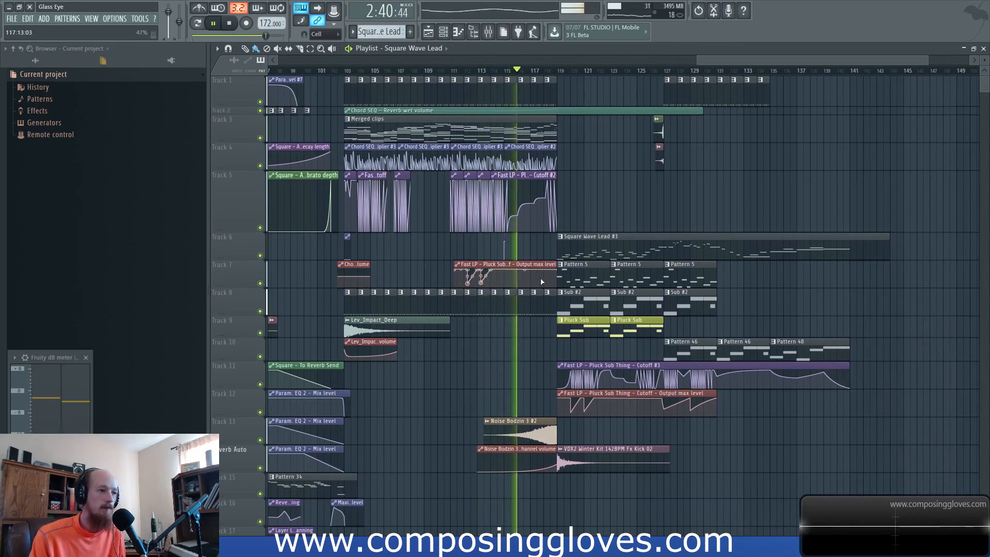
pyautogui.moveTo(612, 235); pyautogui.dragTo(507, 252)
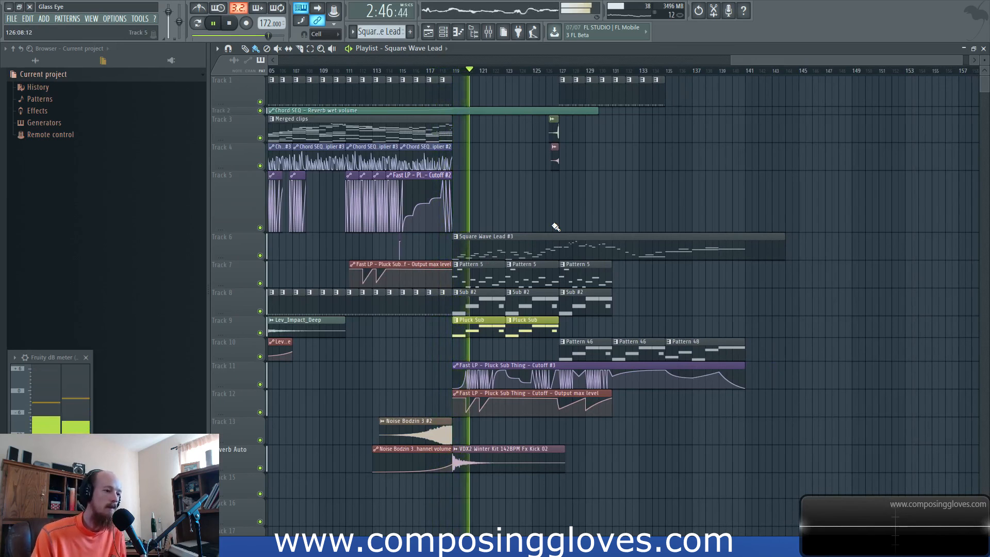
pyautogui.moveTo(629, 212); pyautogui.dragTo(544, 238)
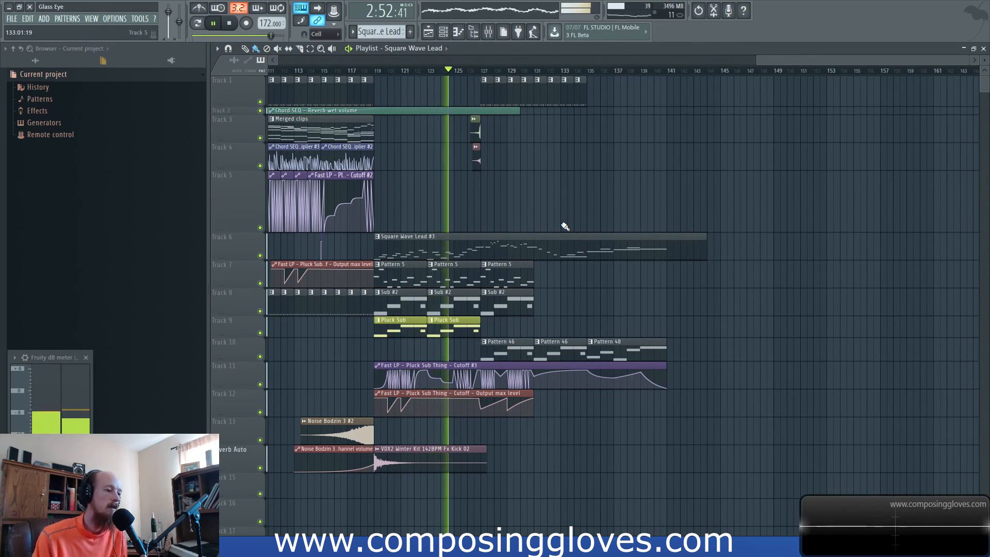
# Examine the clips around the bar 119 transition and the Pluck Sub Thing channel volume automation while the ending plays
pyautogui.scroll(7, 381, 276)
pyautogui.moveTo(344, 268); pyautogui.dragTo(382, 262)
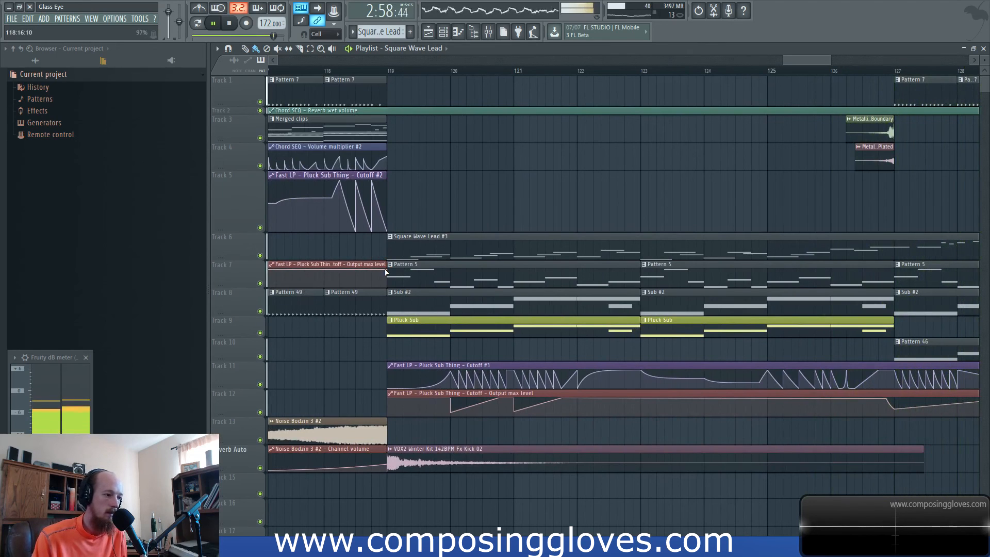
pyautogui.scroll(-5, 385, 272)
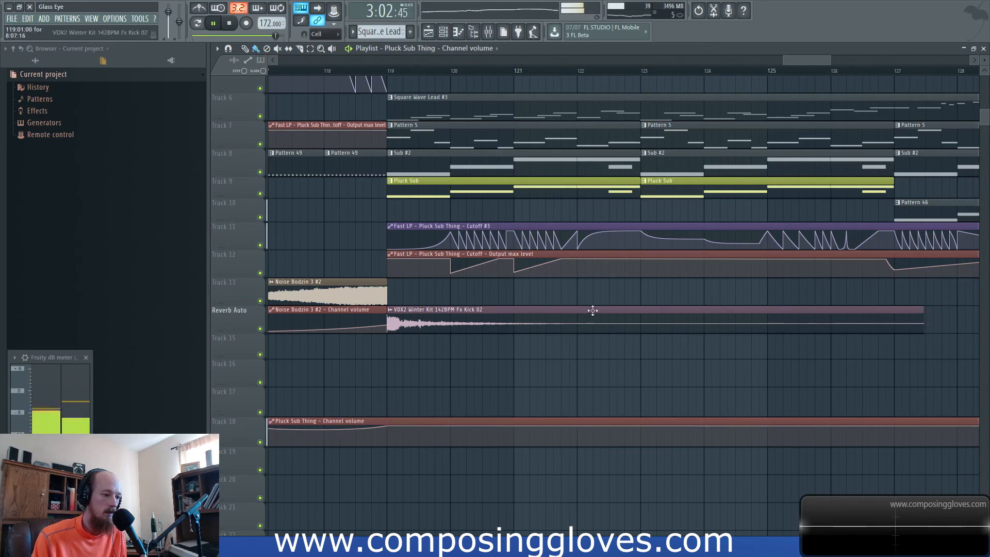
pyautogui.scroll(-5, 592, 310)
pyautogui.scroll(3, 582, 258)
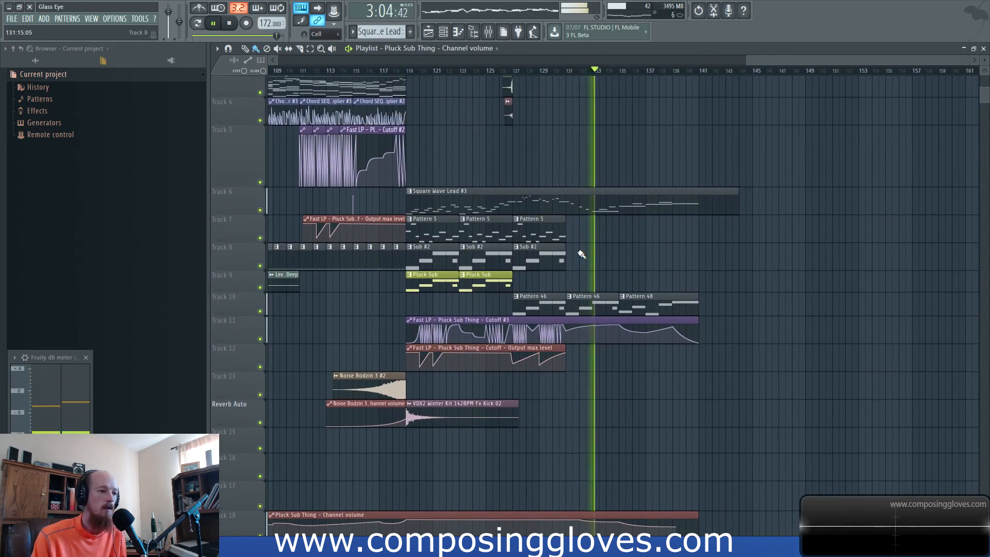